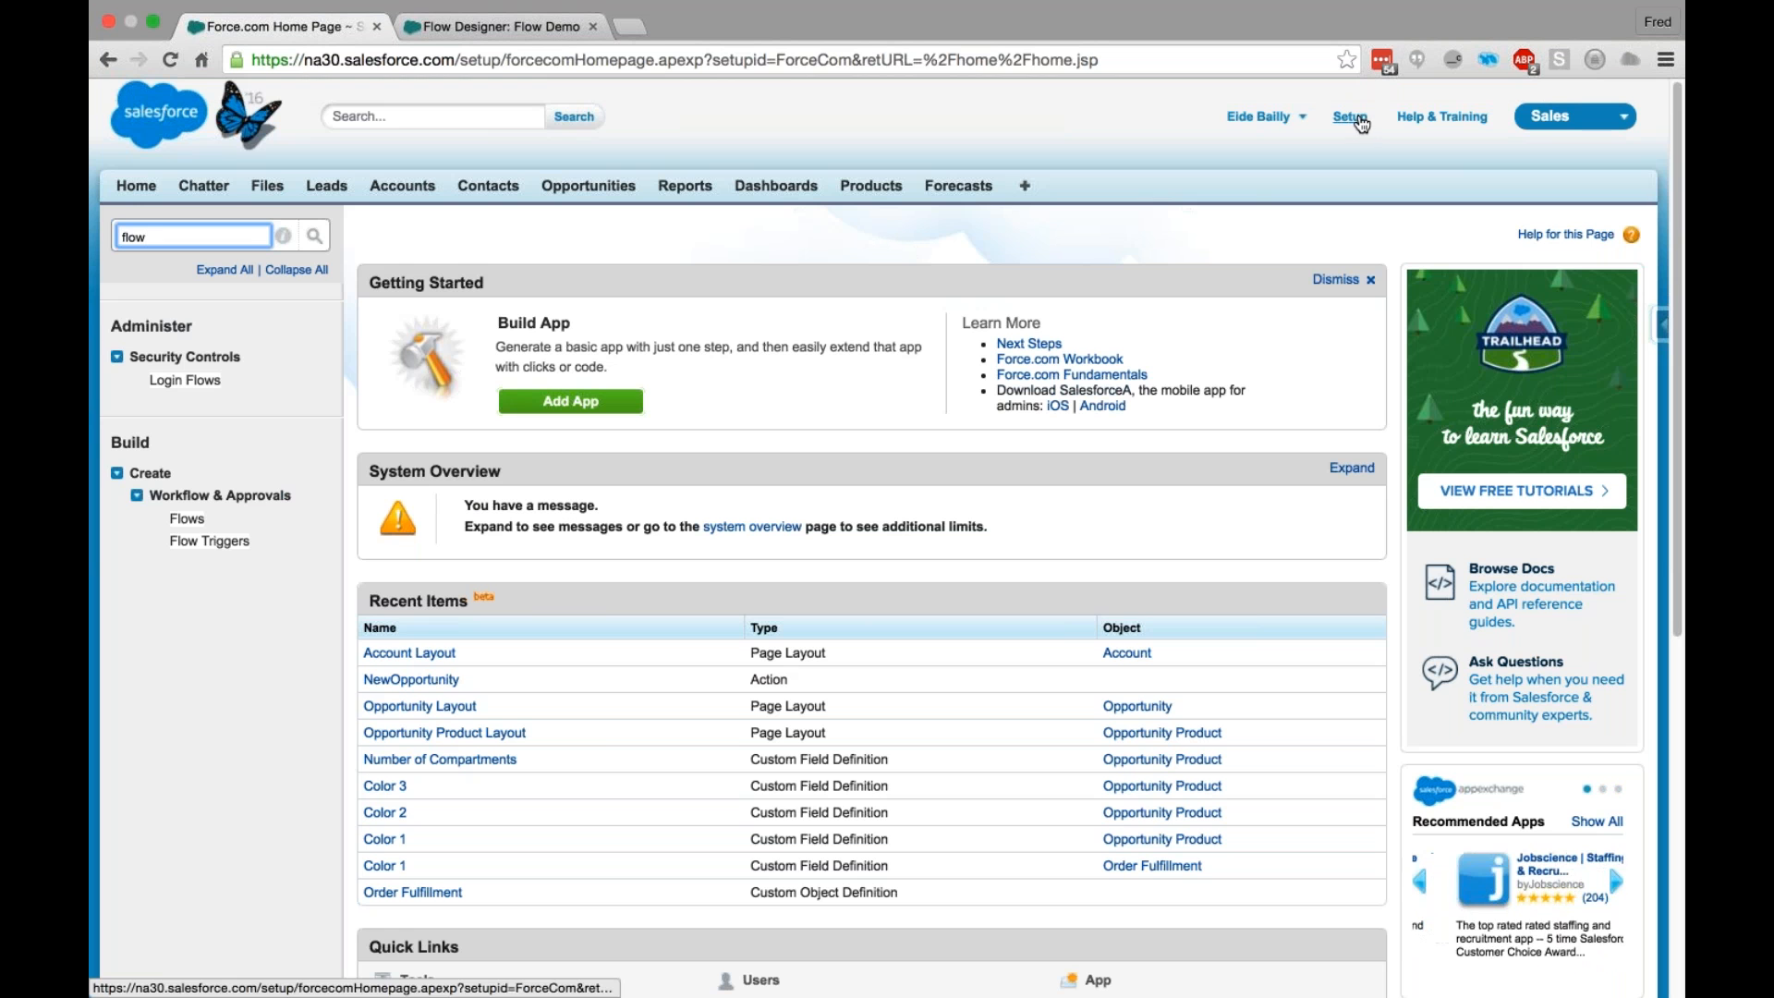
- Open the Flows list in Setup, then space out the Welcome Back, Not Dave and Bob screens on the Flow Demo canvas
double_click(109, 233)
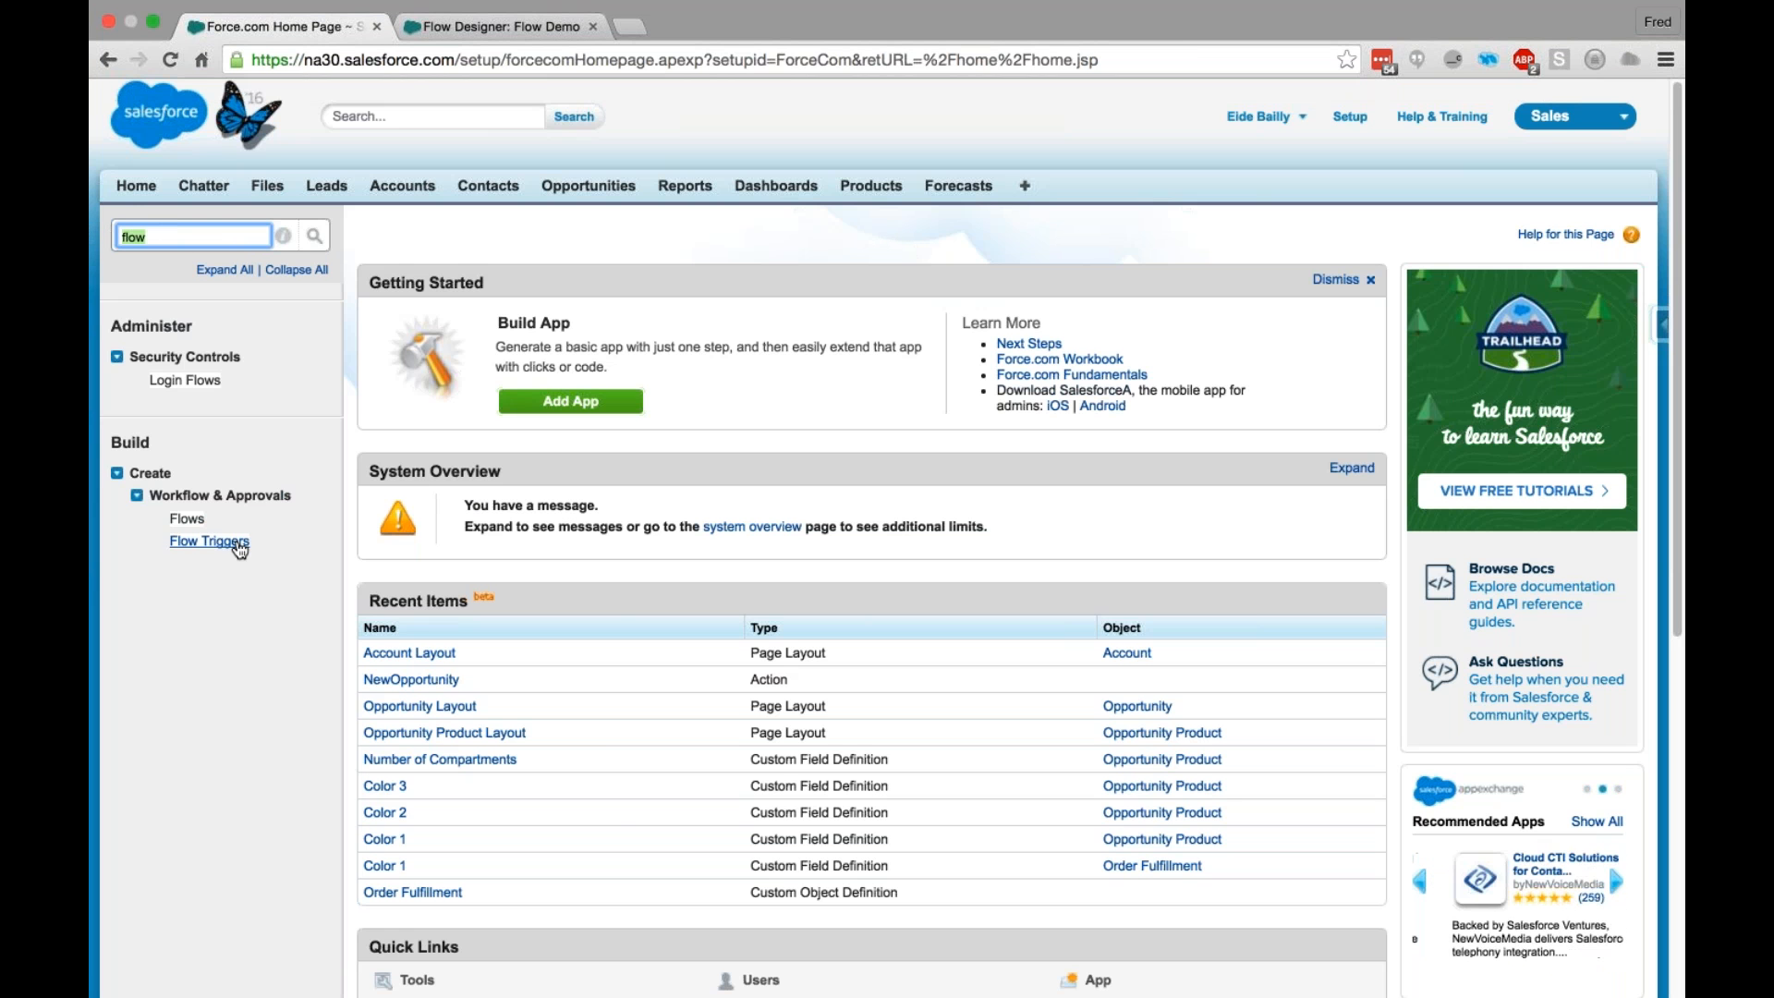
click(197, 524)
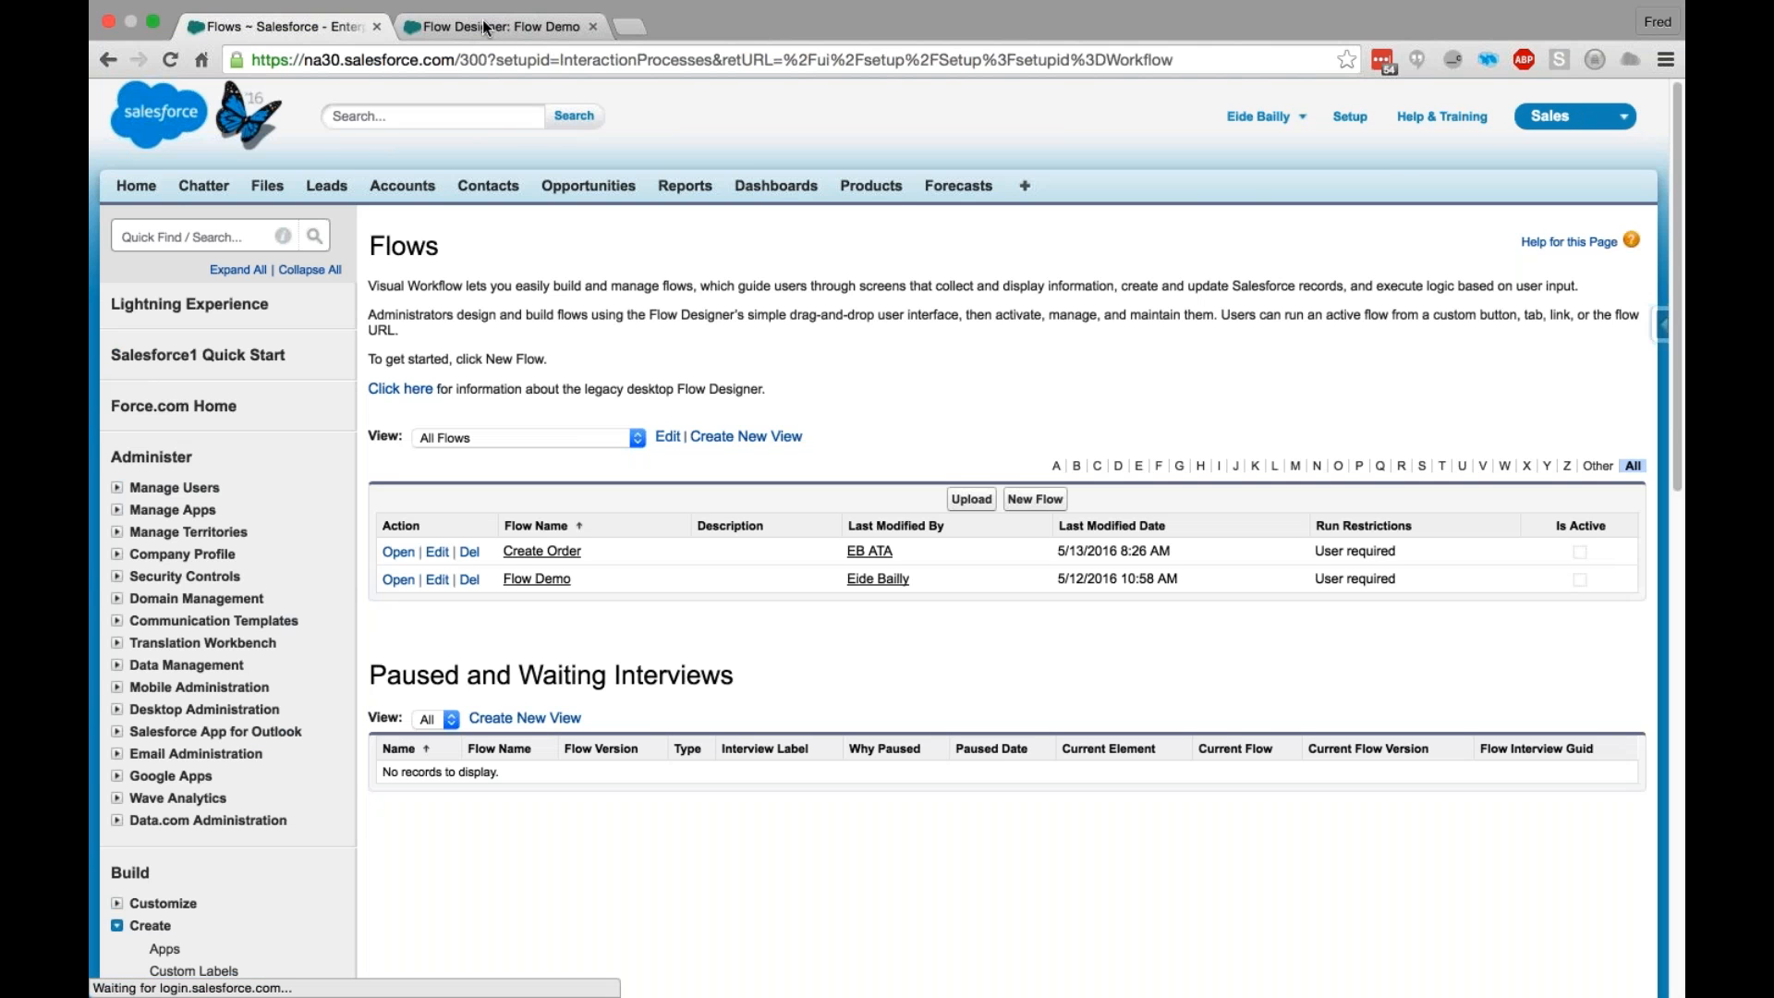
click(484, 28)
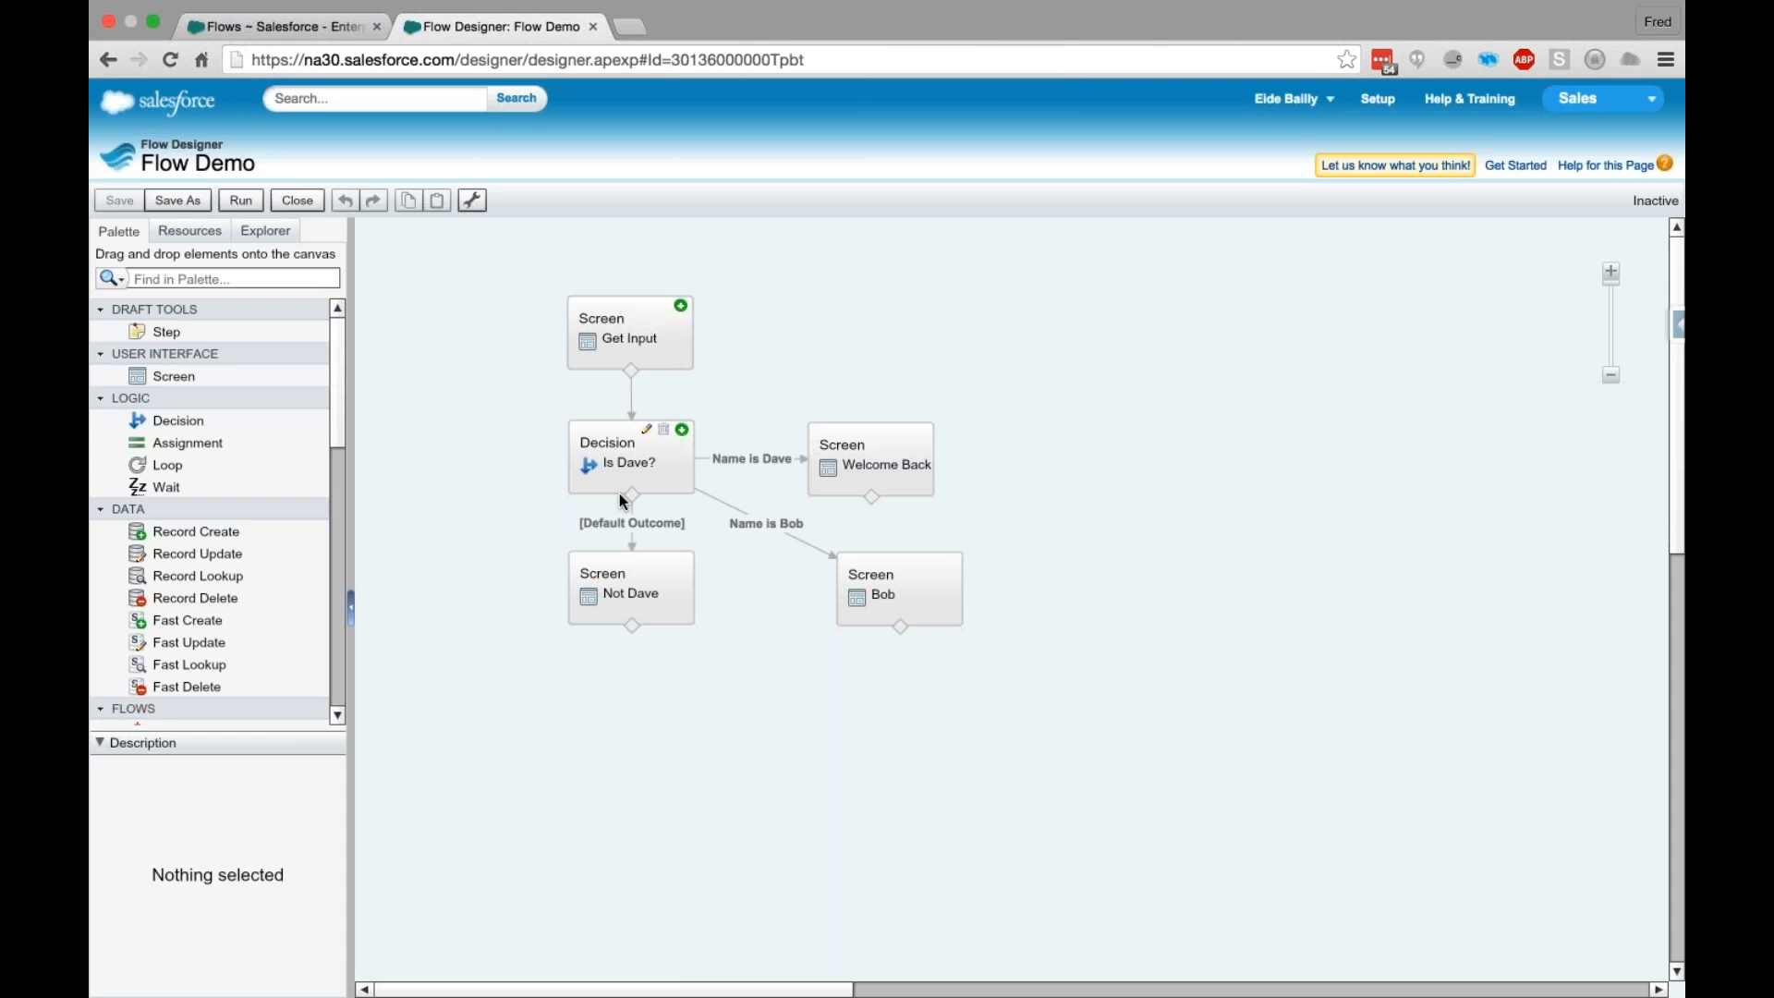
drag(874, 587, 899, 622)
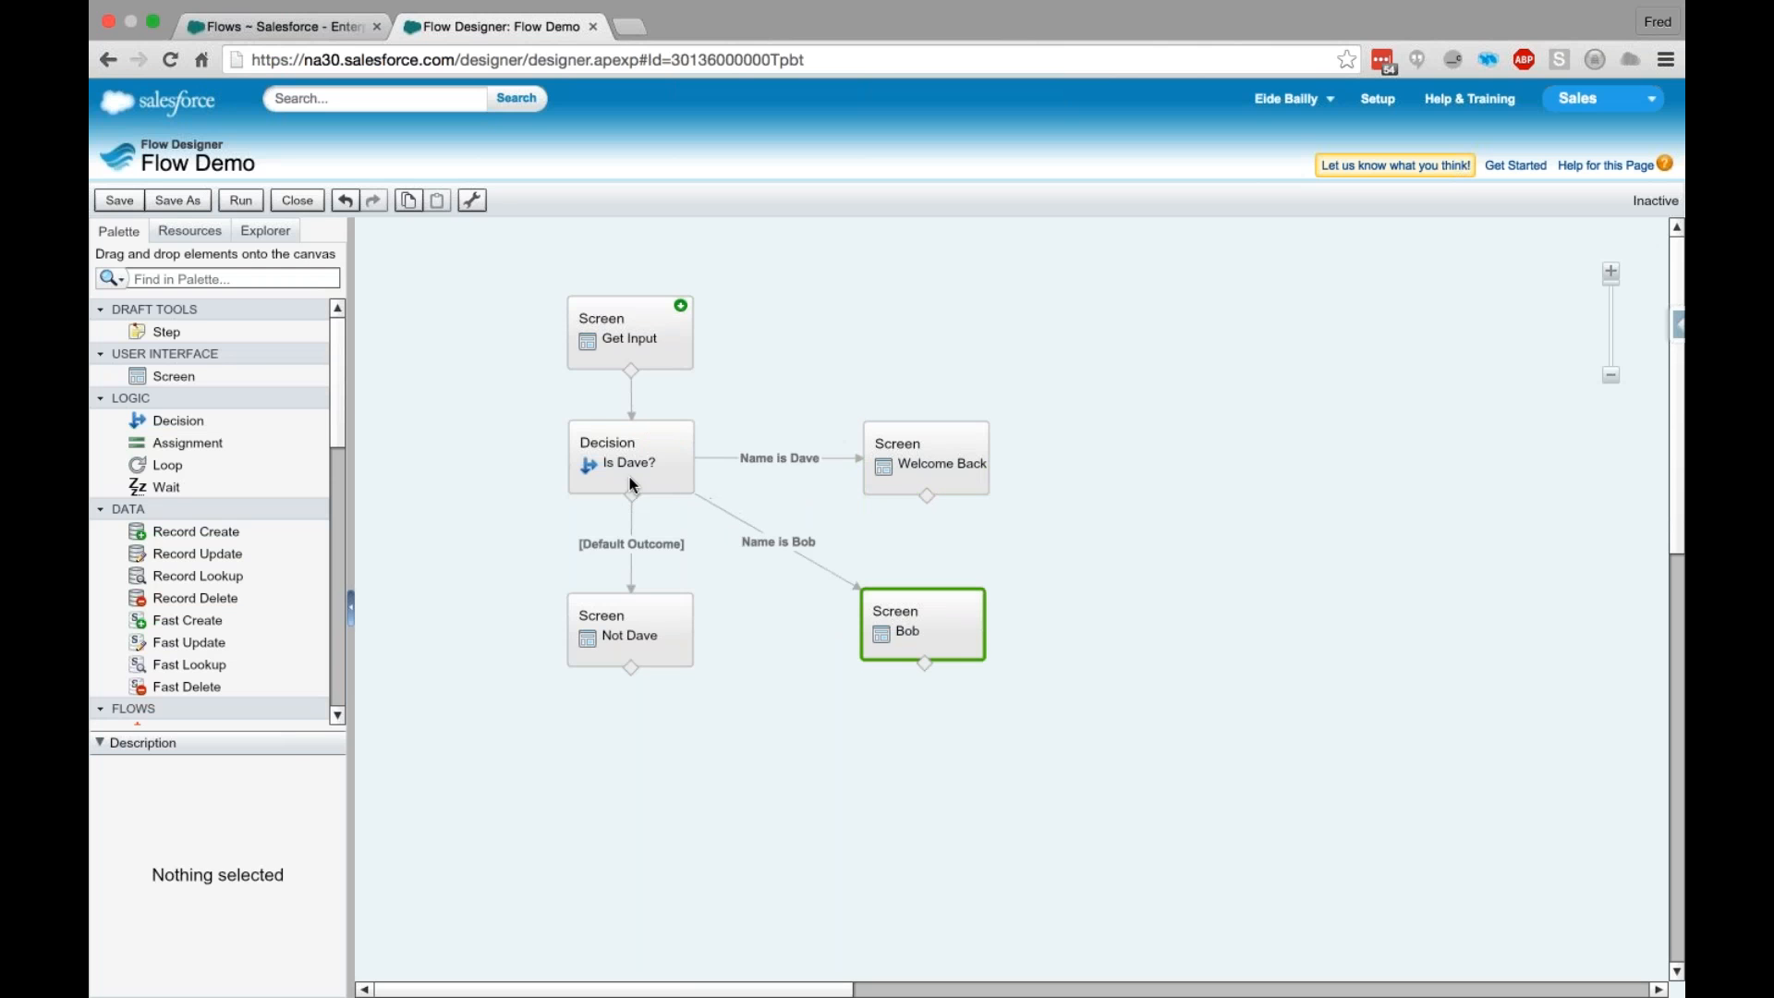
- Run Flow Demo, submit a name that matches none of the decision's named outcomes, and finish the interview
click(242, 202)
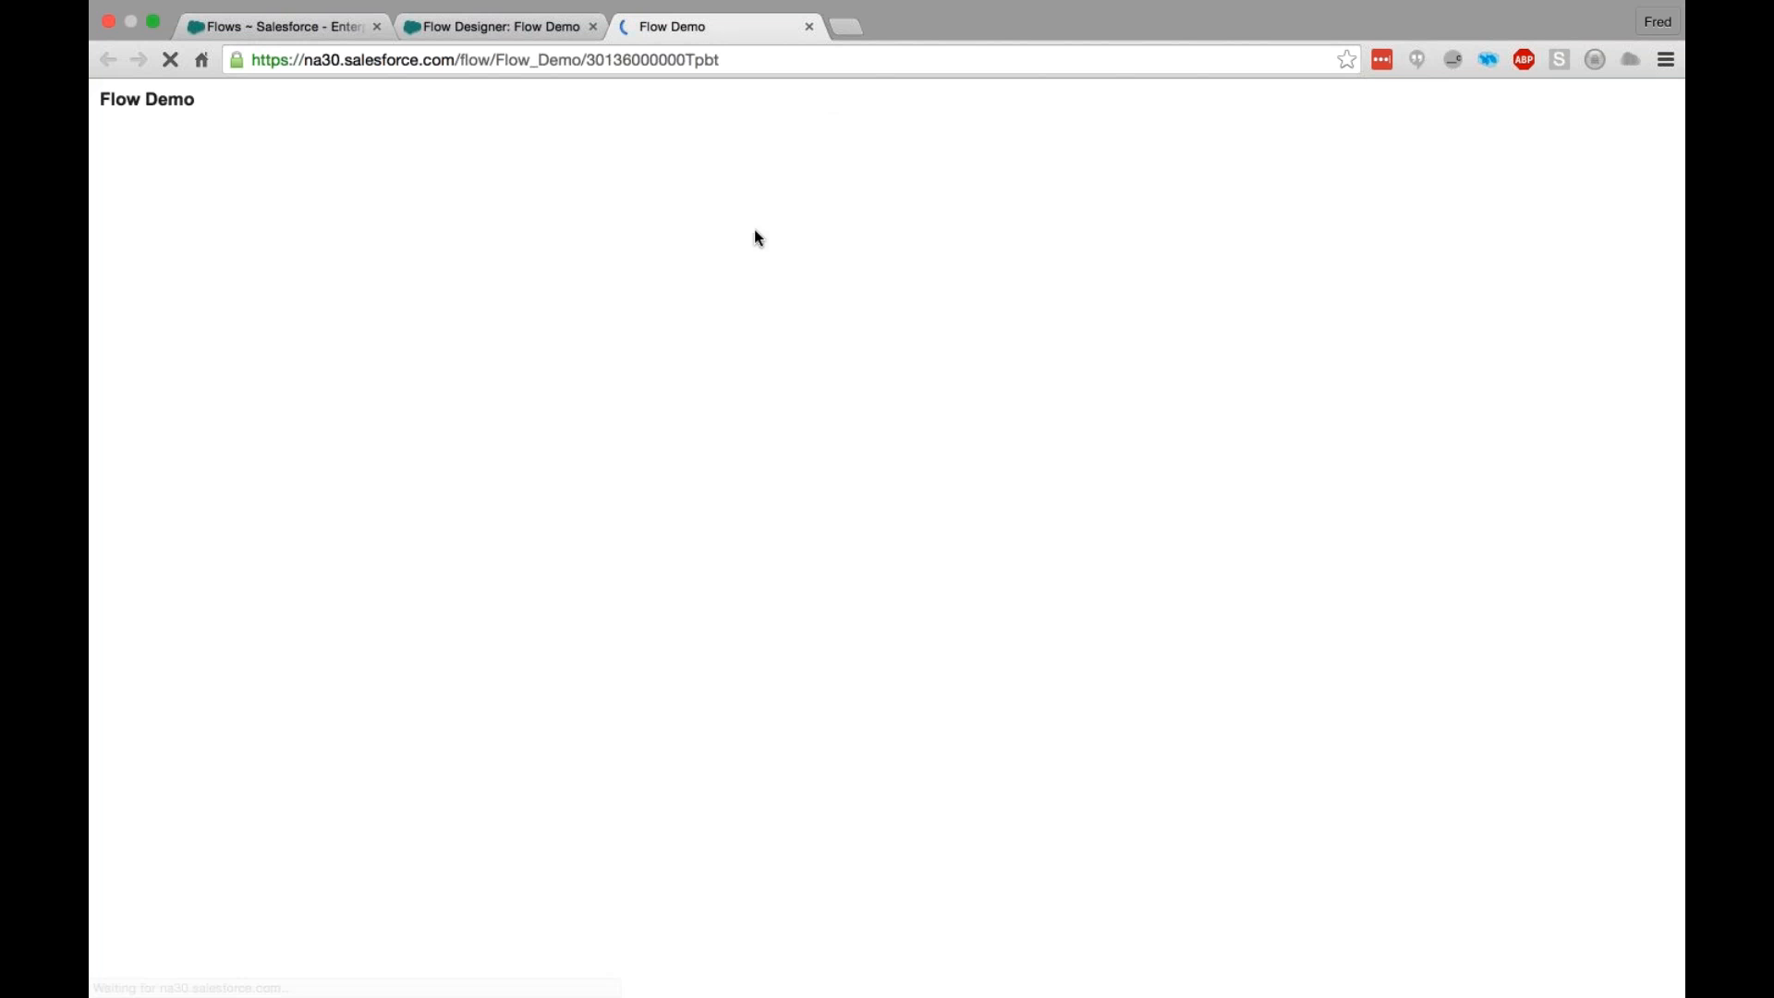
text(Bob)
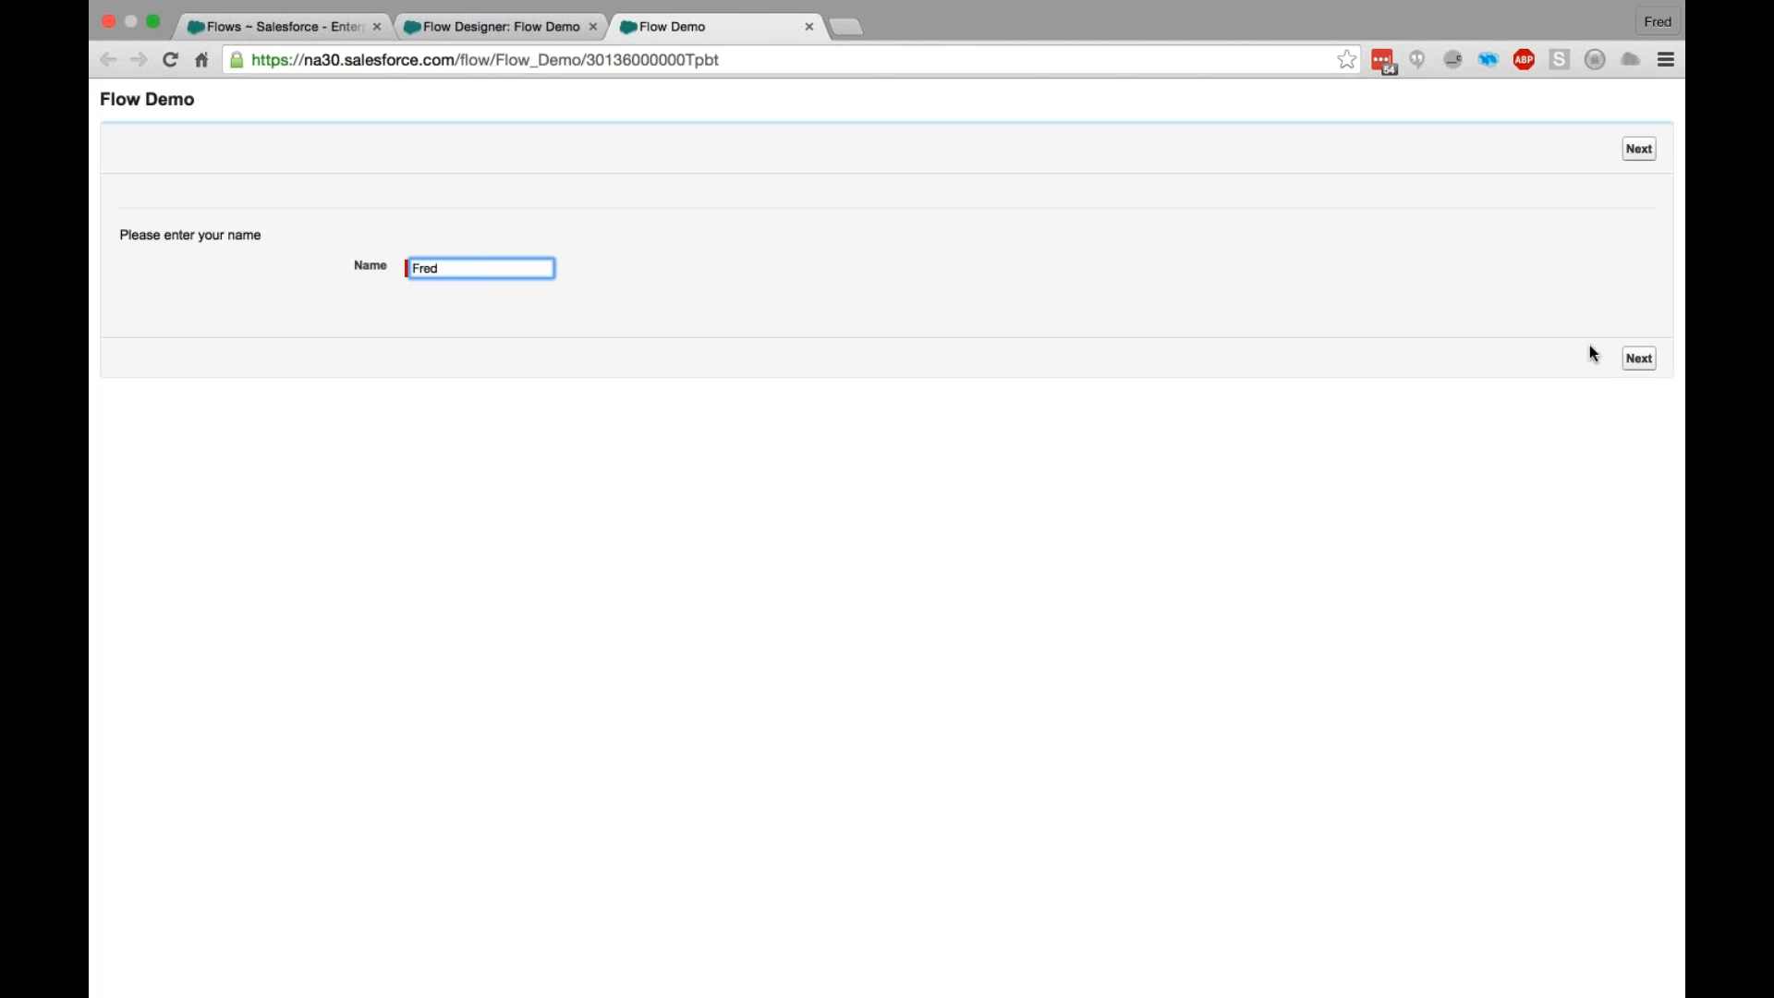
click(1638, 359)
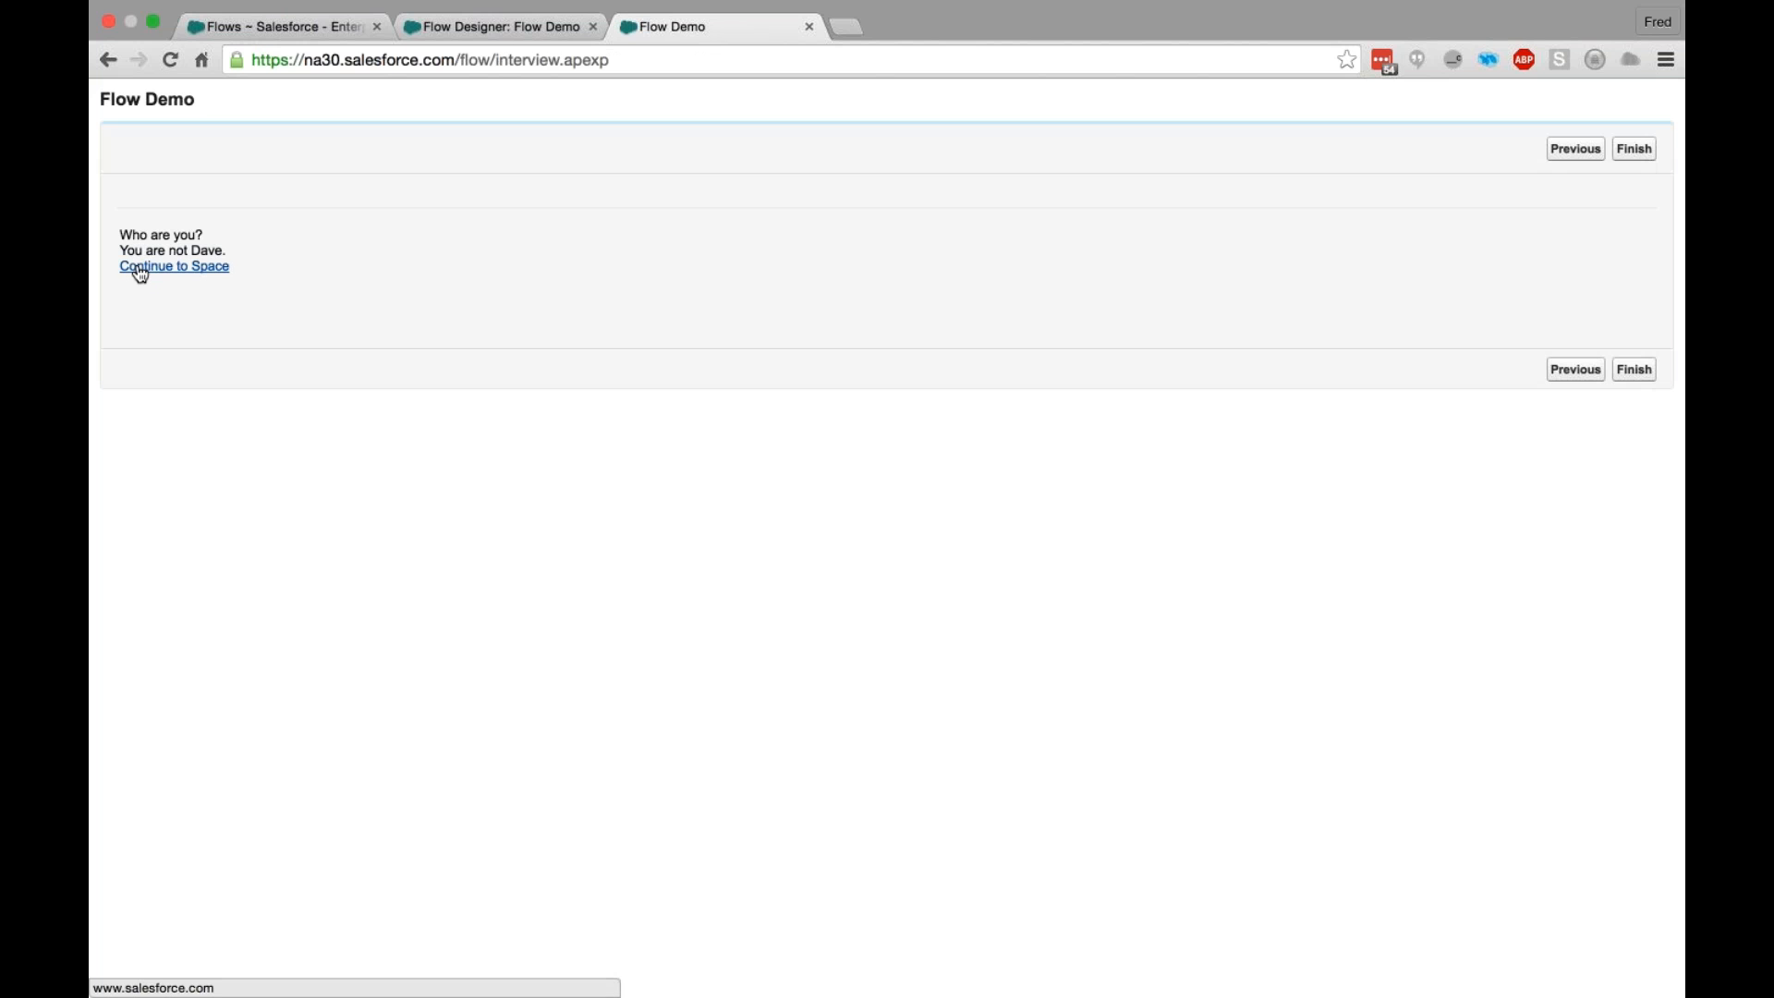
click(1643, 375)
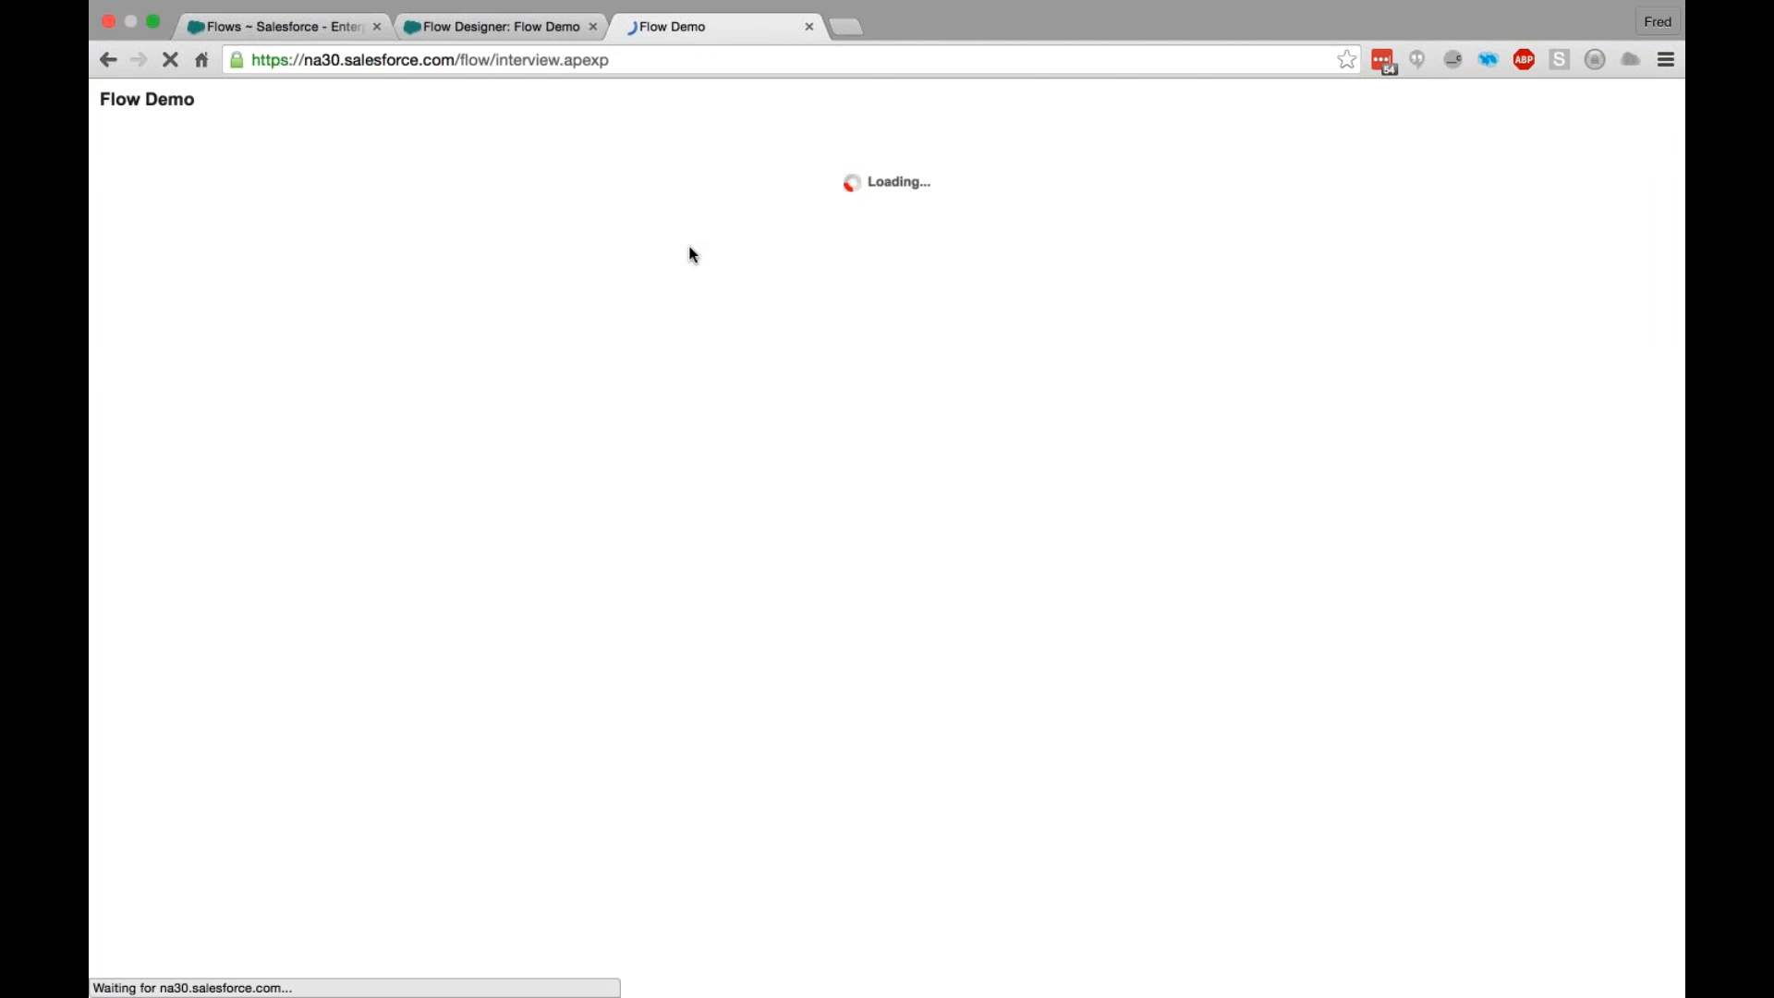
- Test the flow again with the name that leads to the Welcome Back screen, and close the test run
click(468, 265)
click(437, 317)
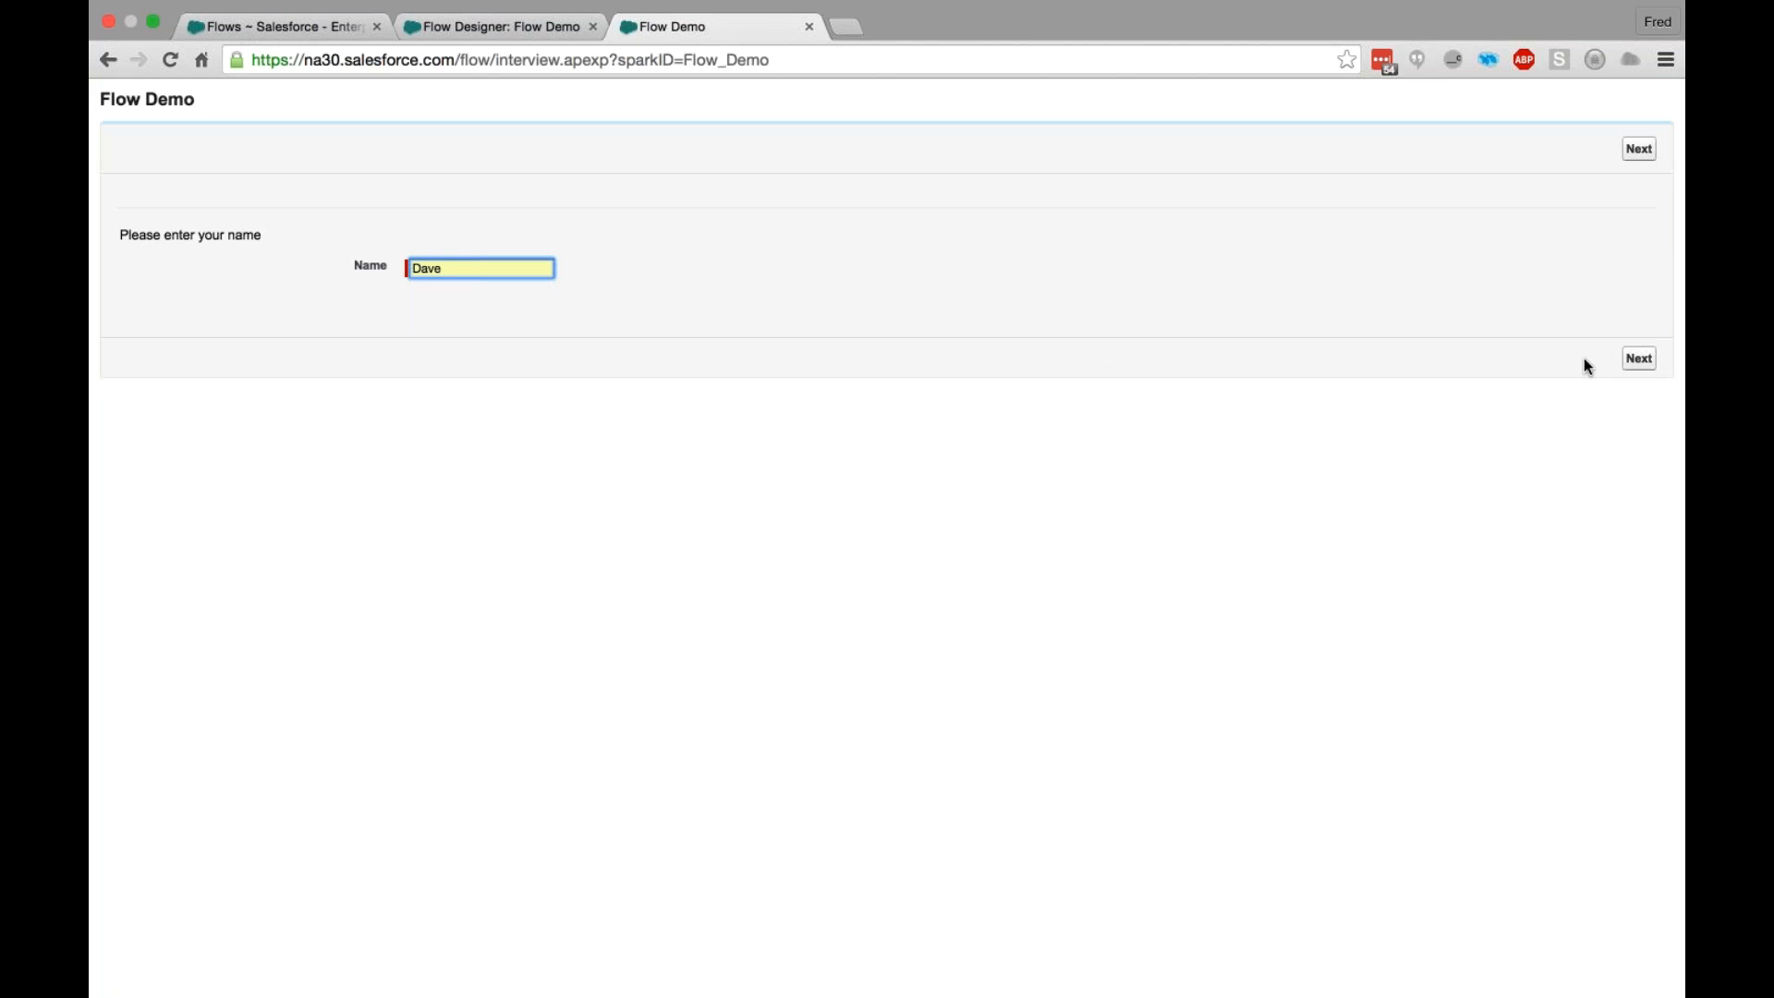
click(1640, 359)
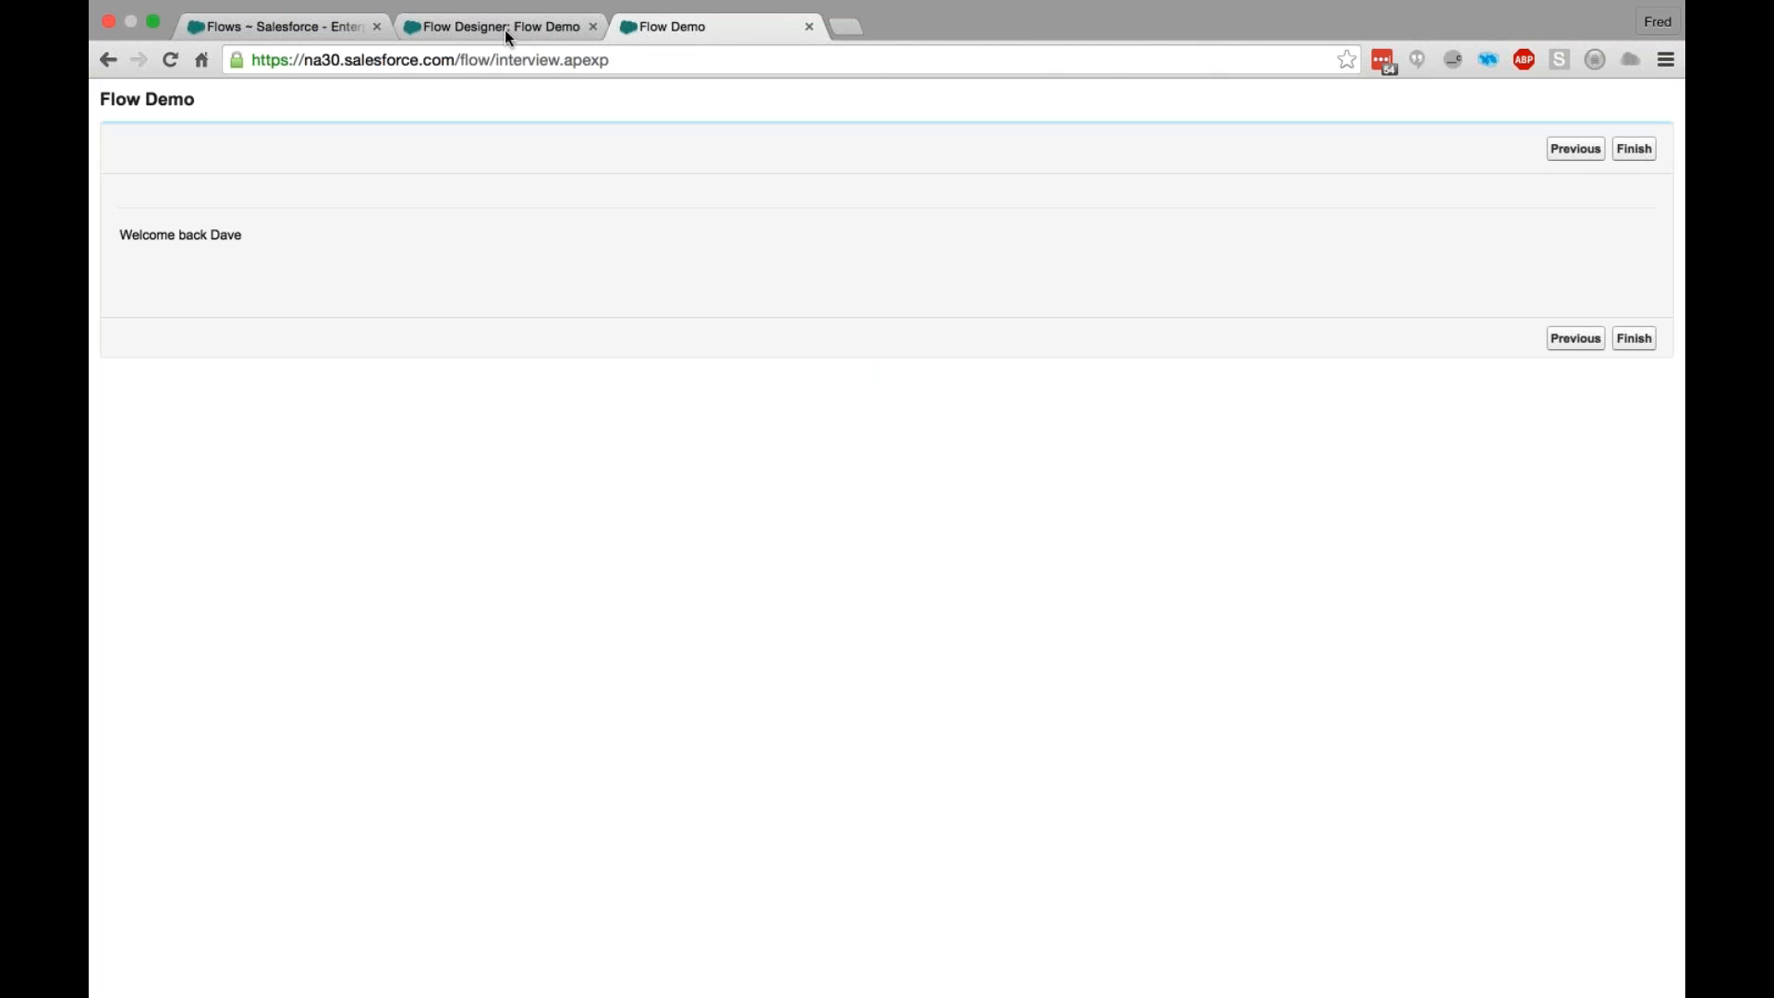
click(809, 25)
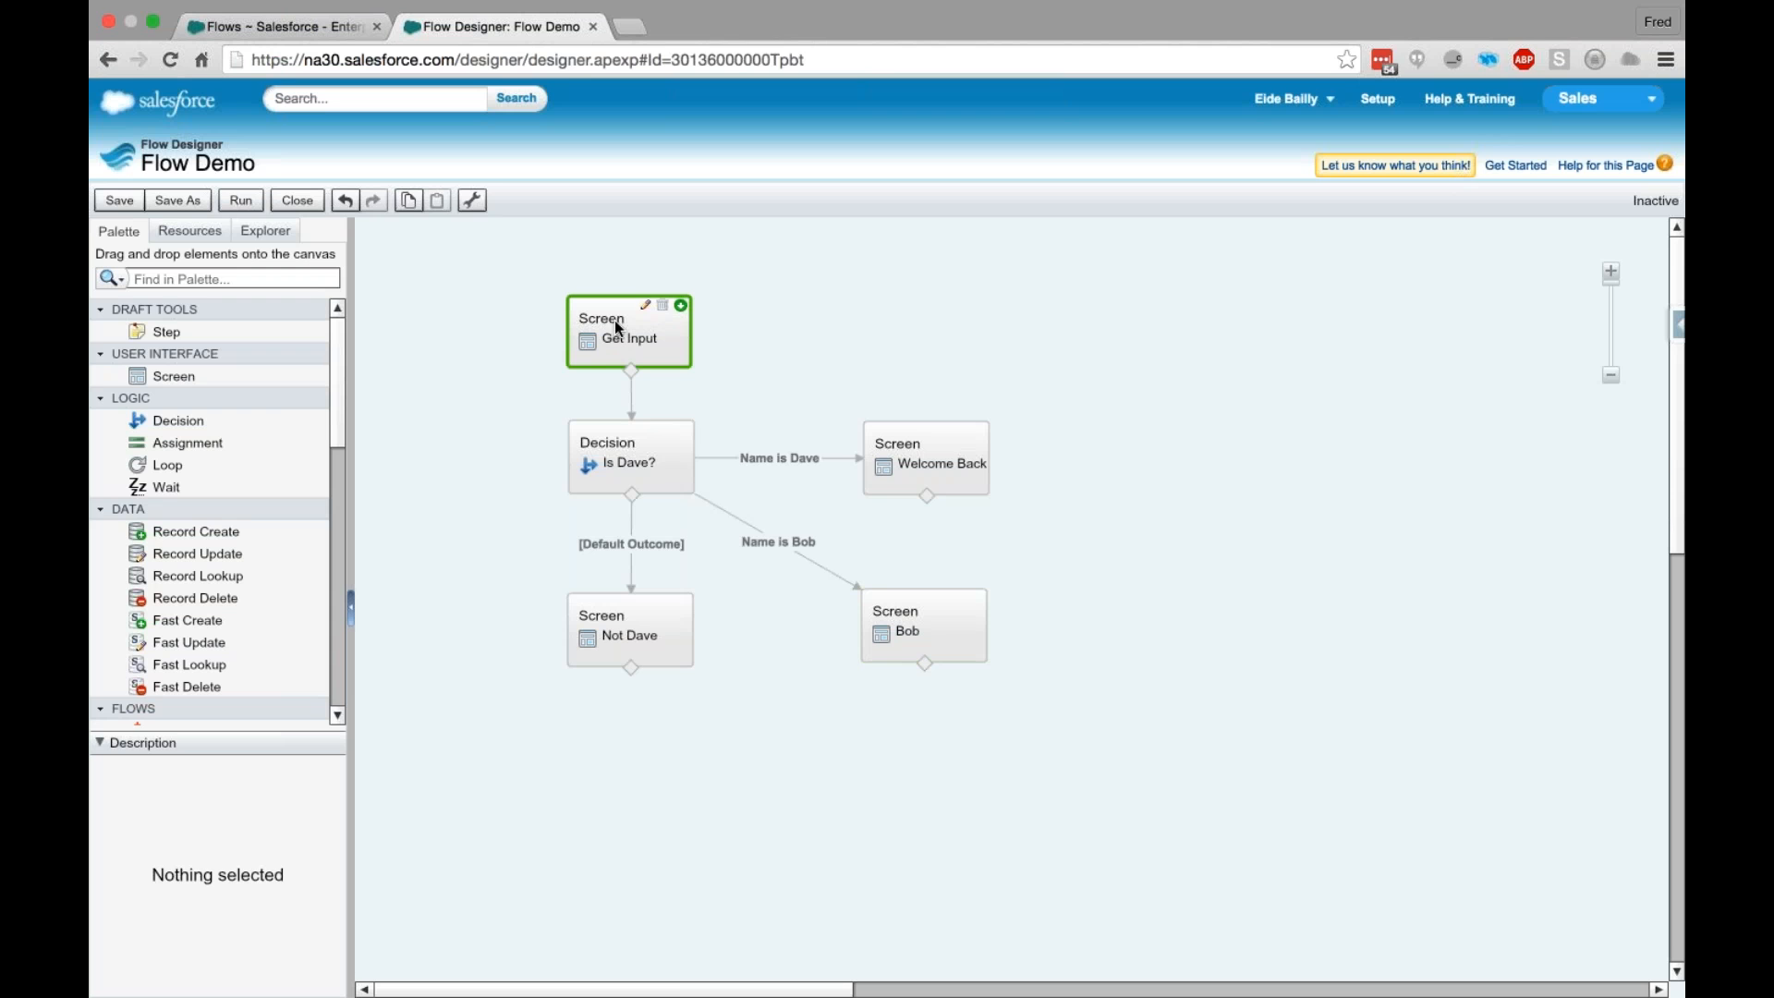
- Review the Is Dave? decision on the canvas, then close the Flow Demo designer
click(630, 459)
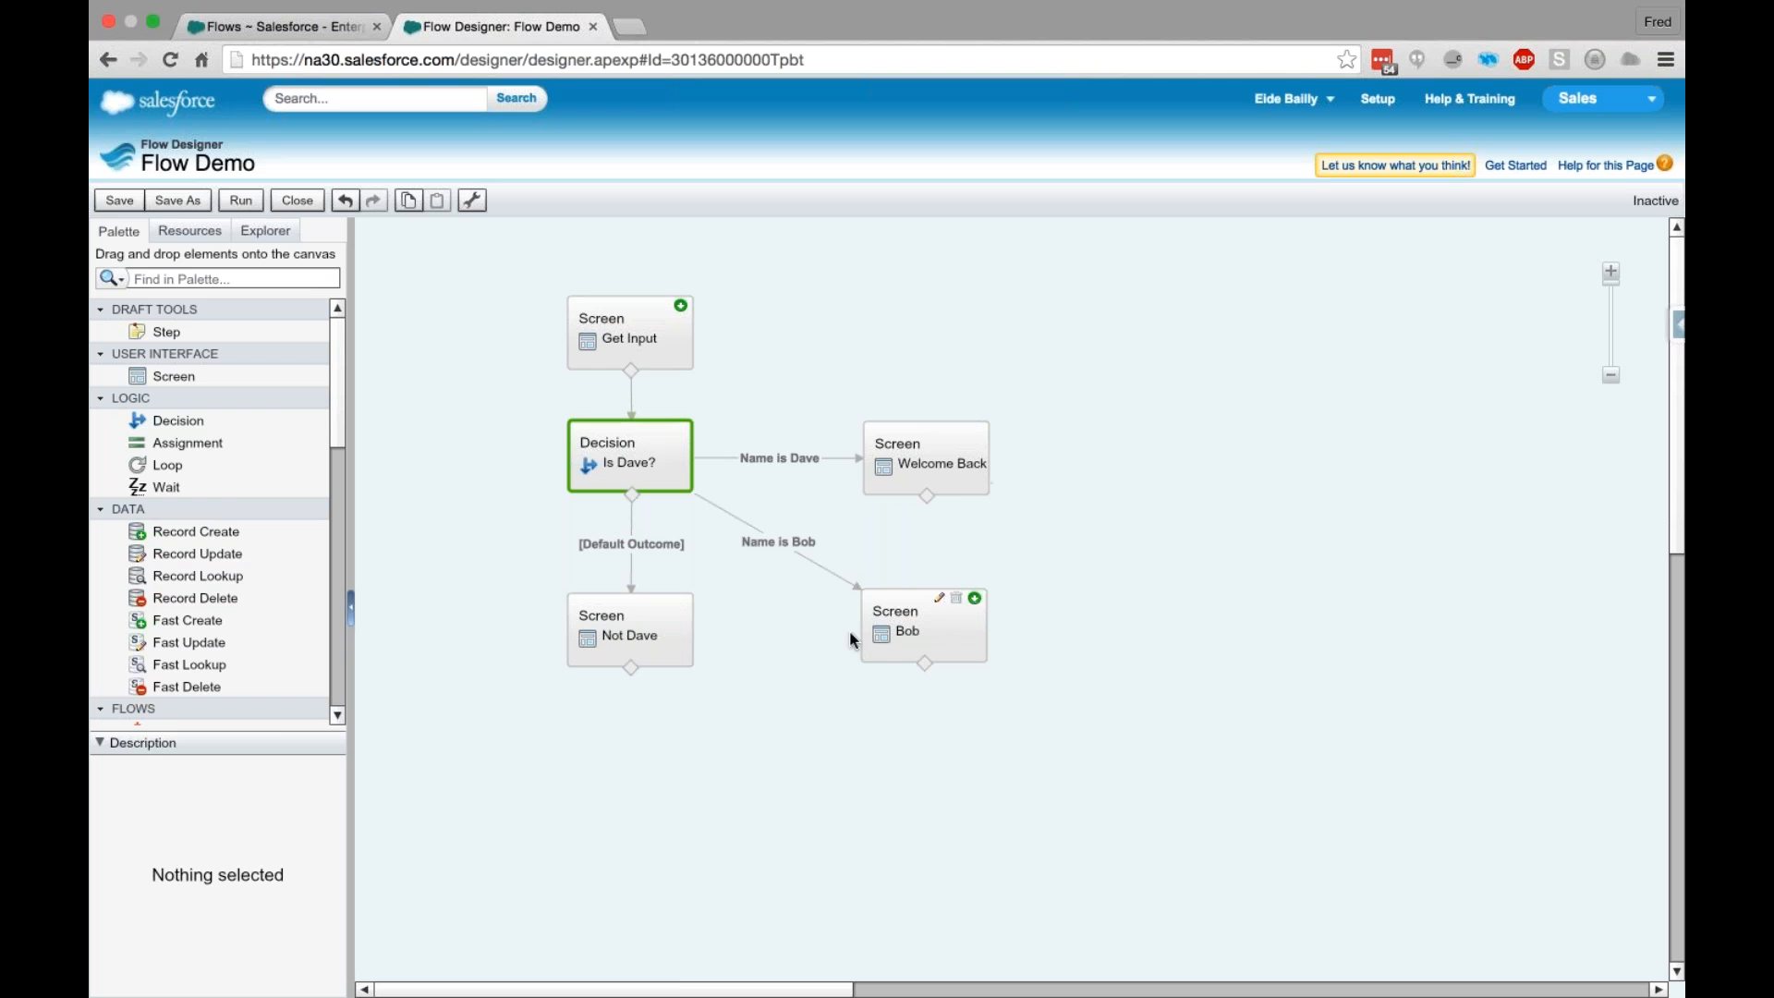
click(475, 465)
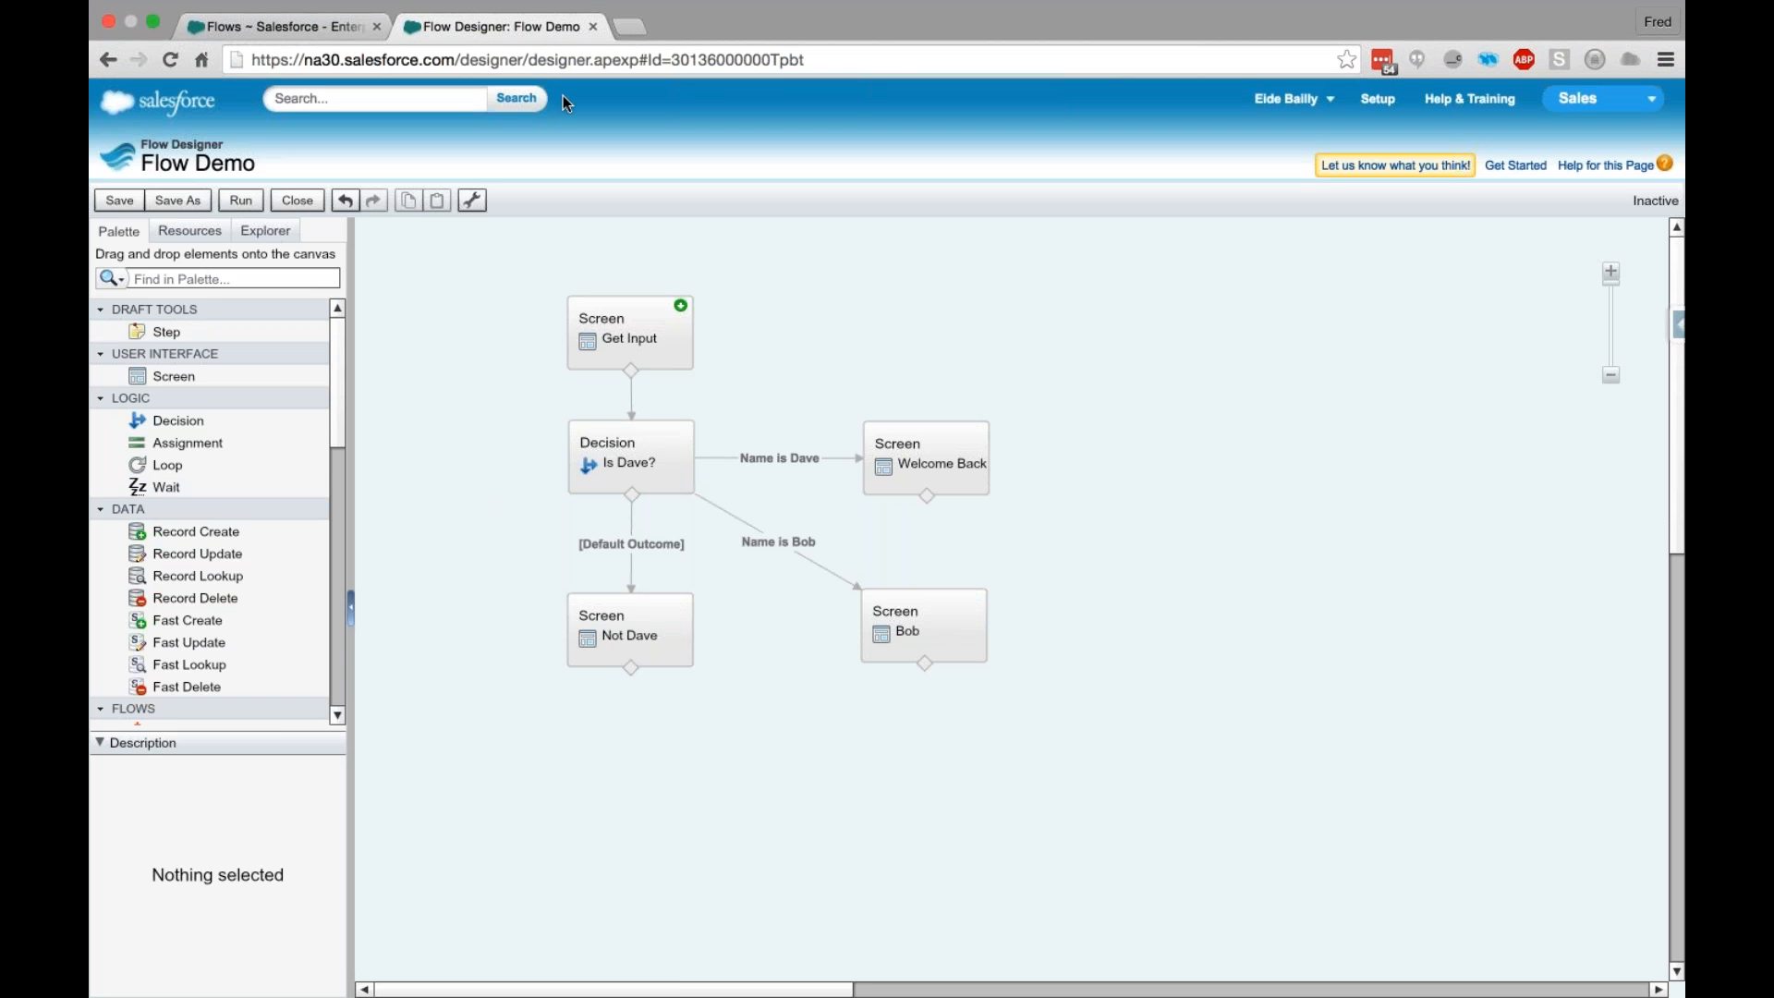
click(594, 28)
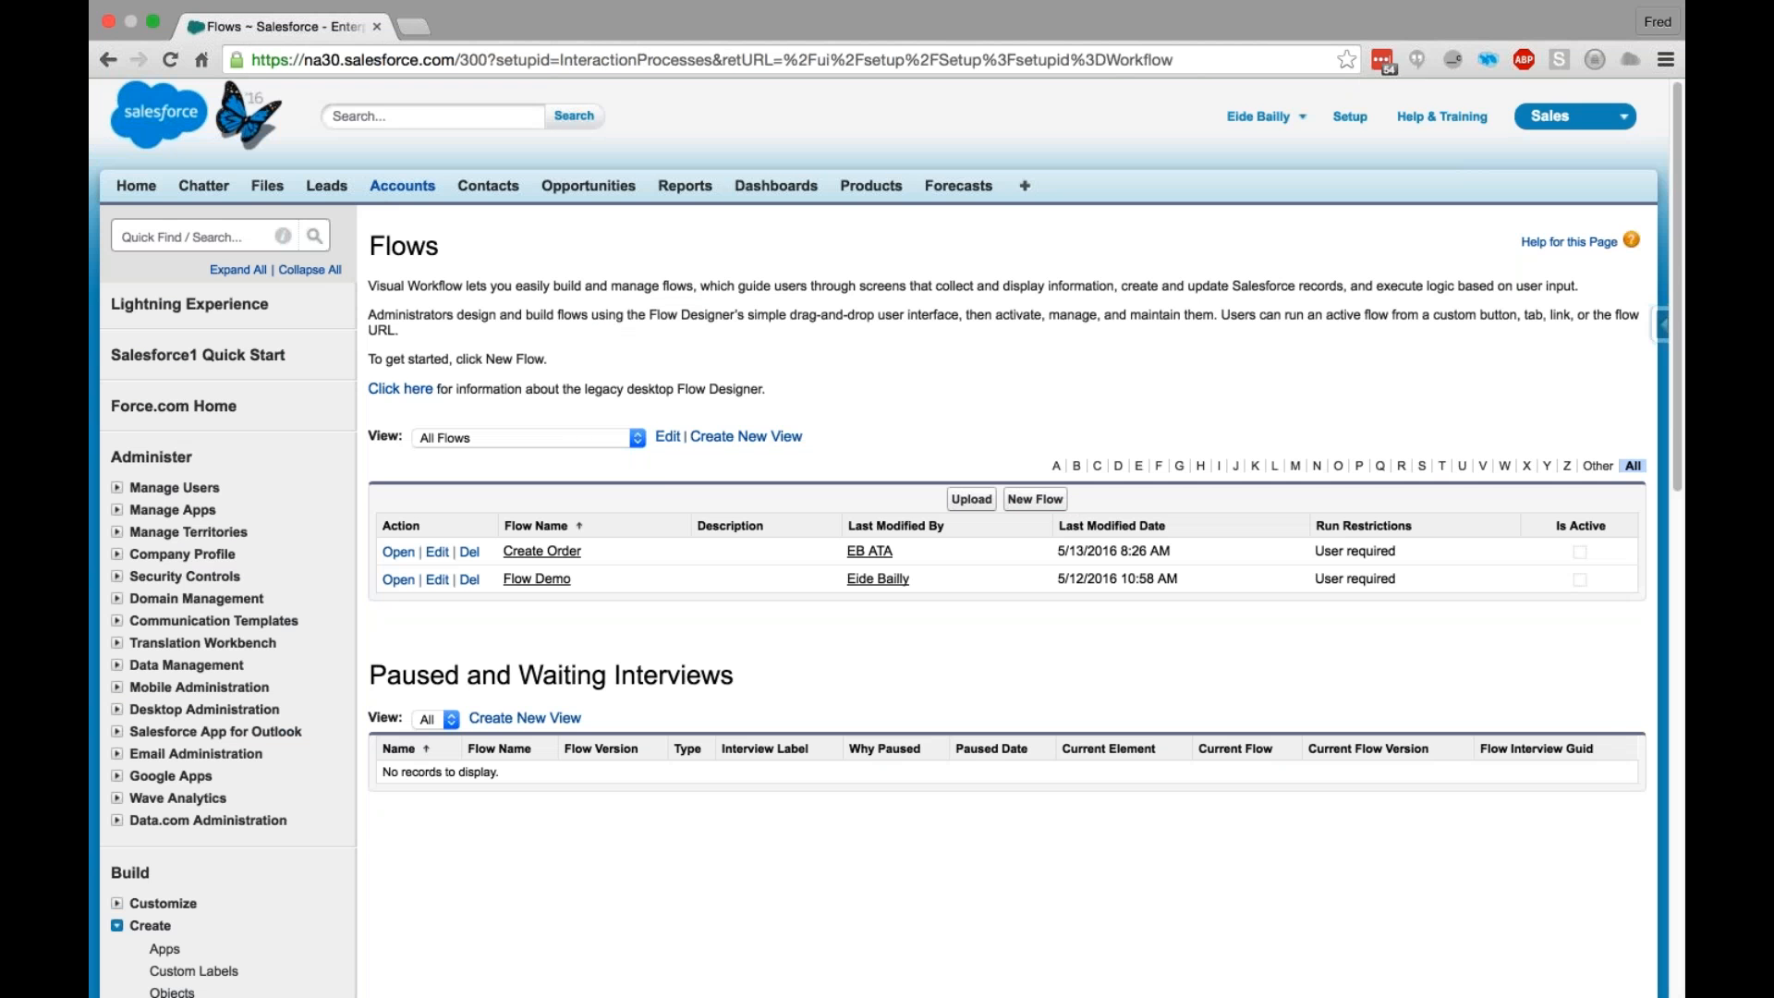
- Start a new order from the Alligator Sports account with quantity 500 and box height, width and depth of 12
right_click(383, 184)
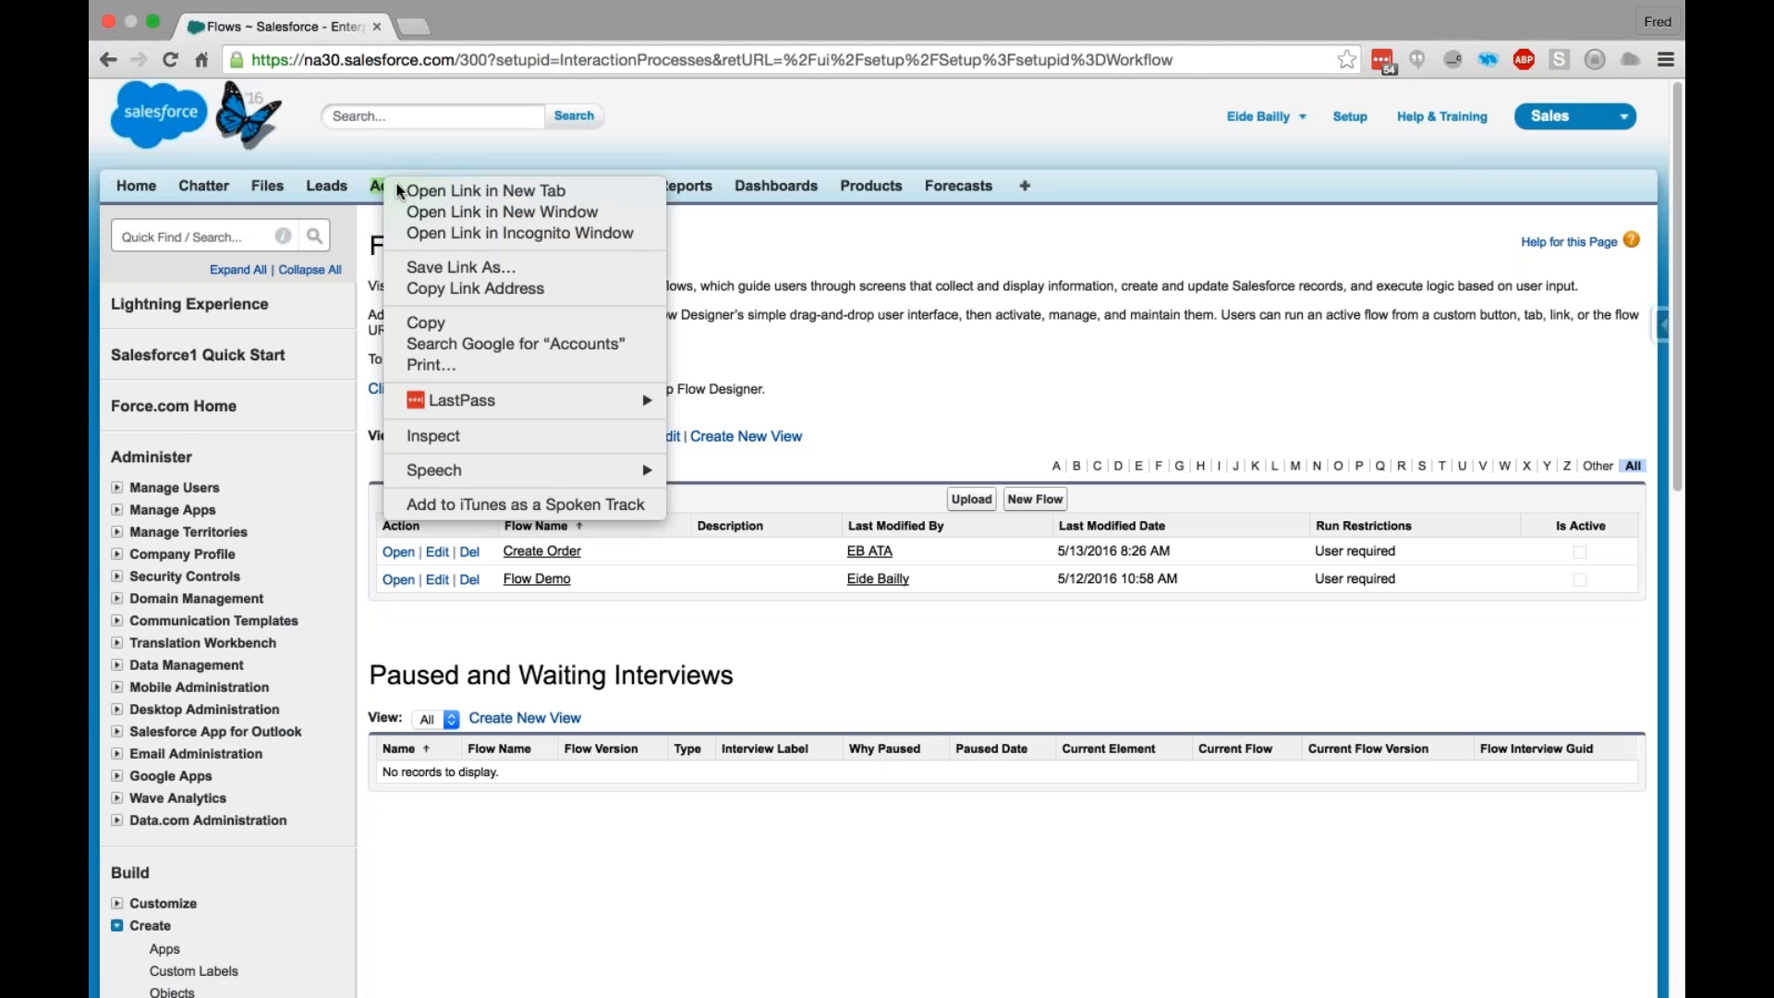
click(487, 100)
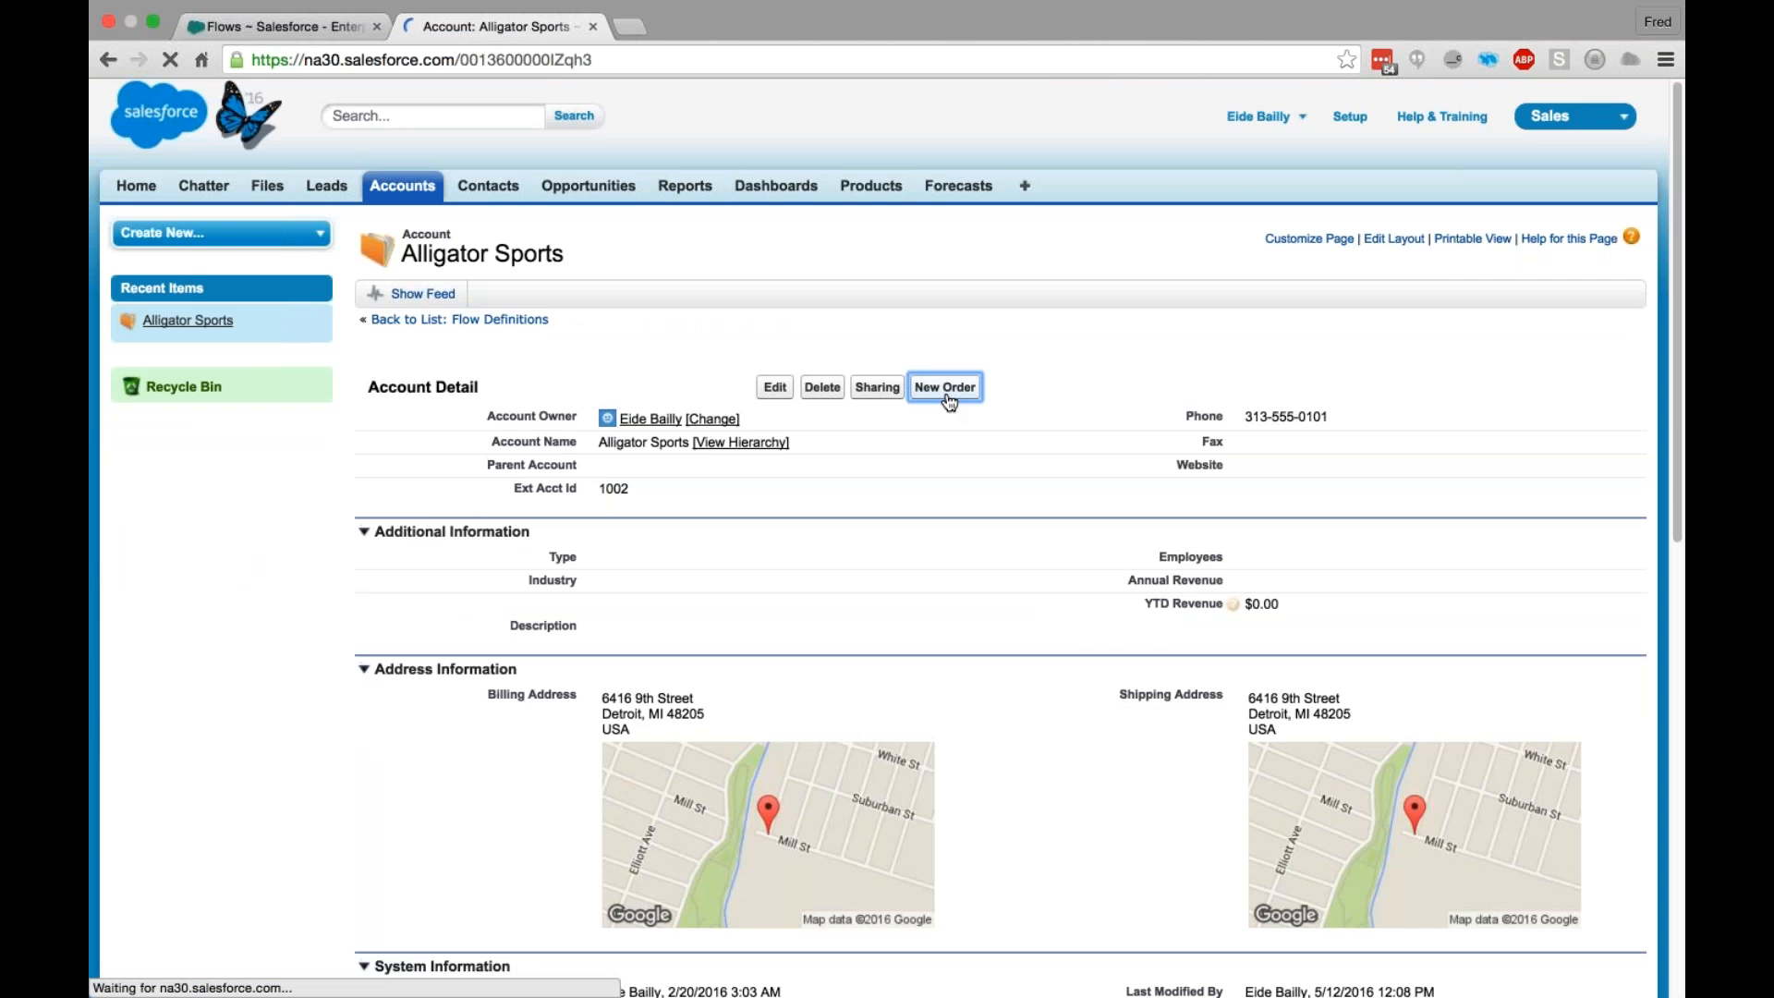
click(471, 289)
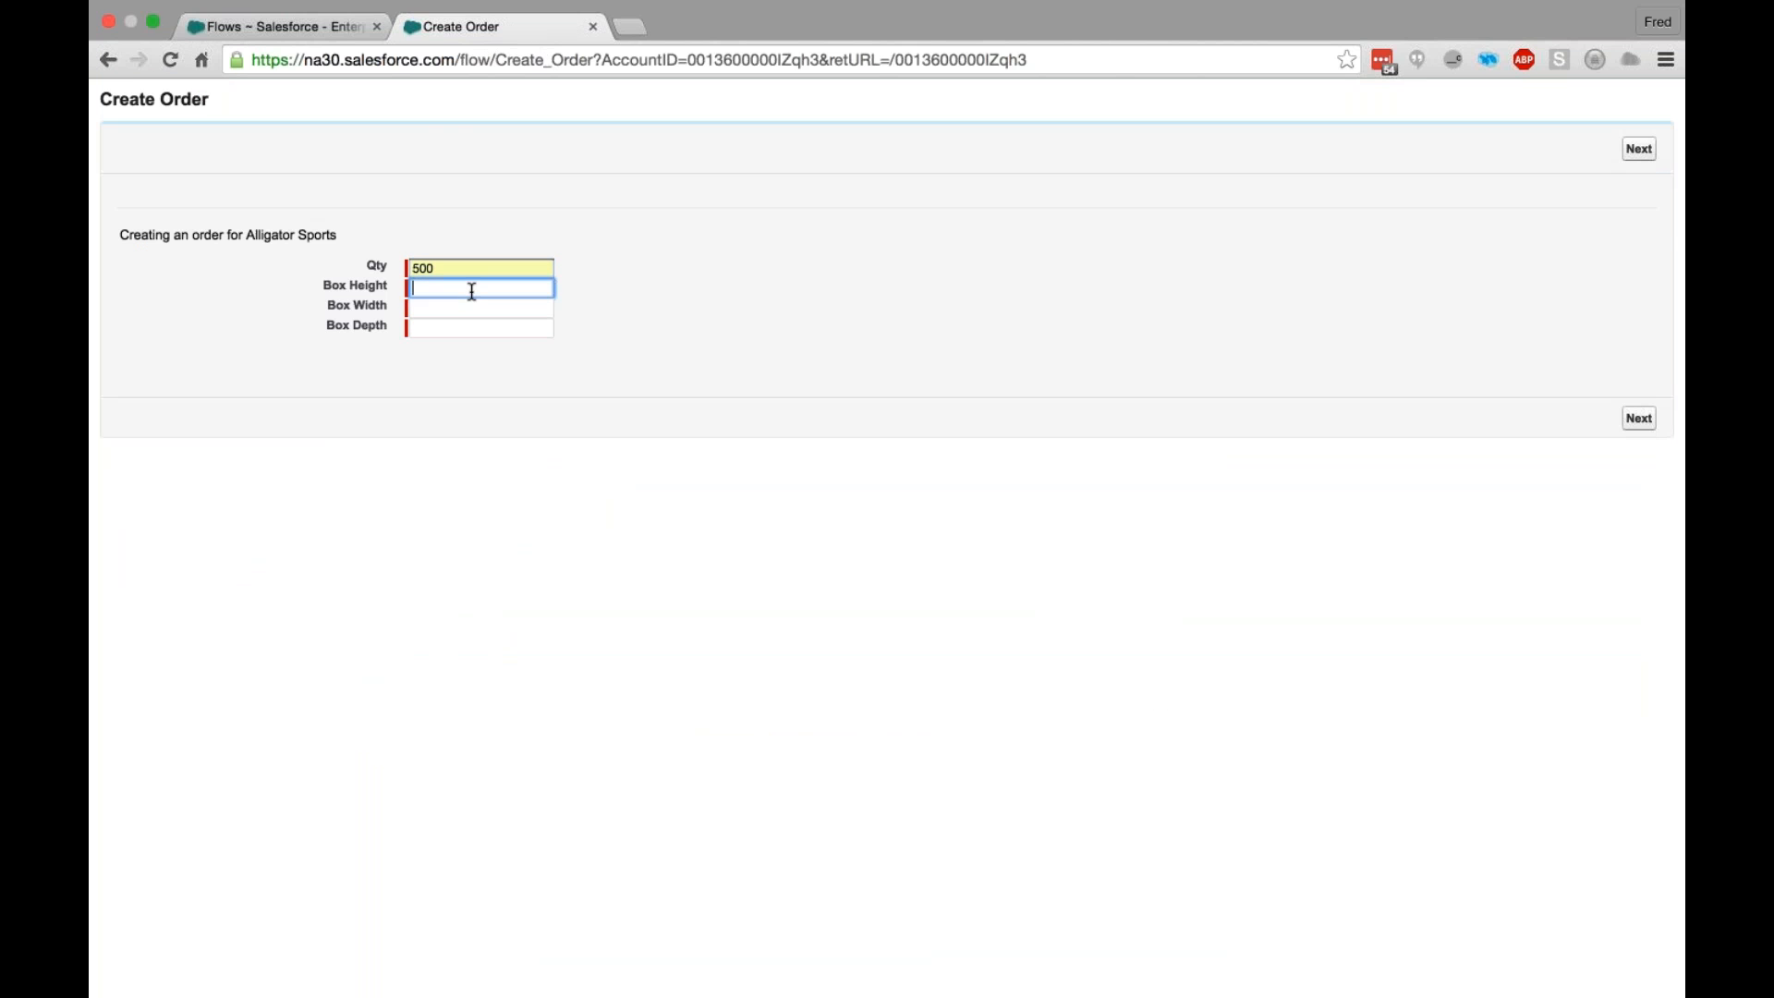
click(471, 289)
click(476, 310)
click(478, 307)
click(478, 306)
click(481, 331)
double_click(480, 330)
click(475, 353)
click(750, 333)
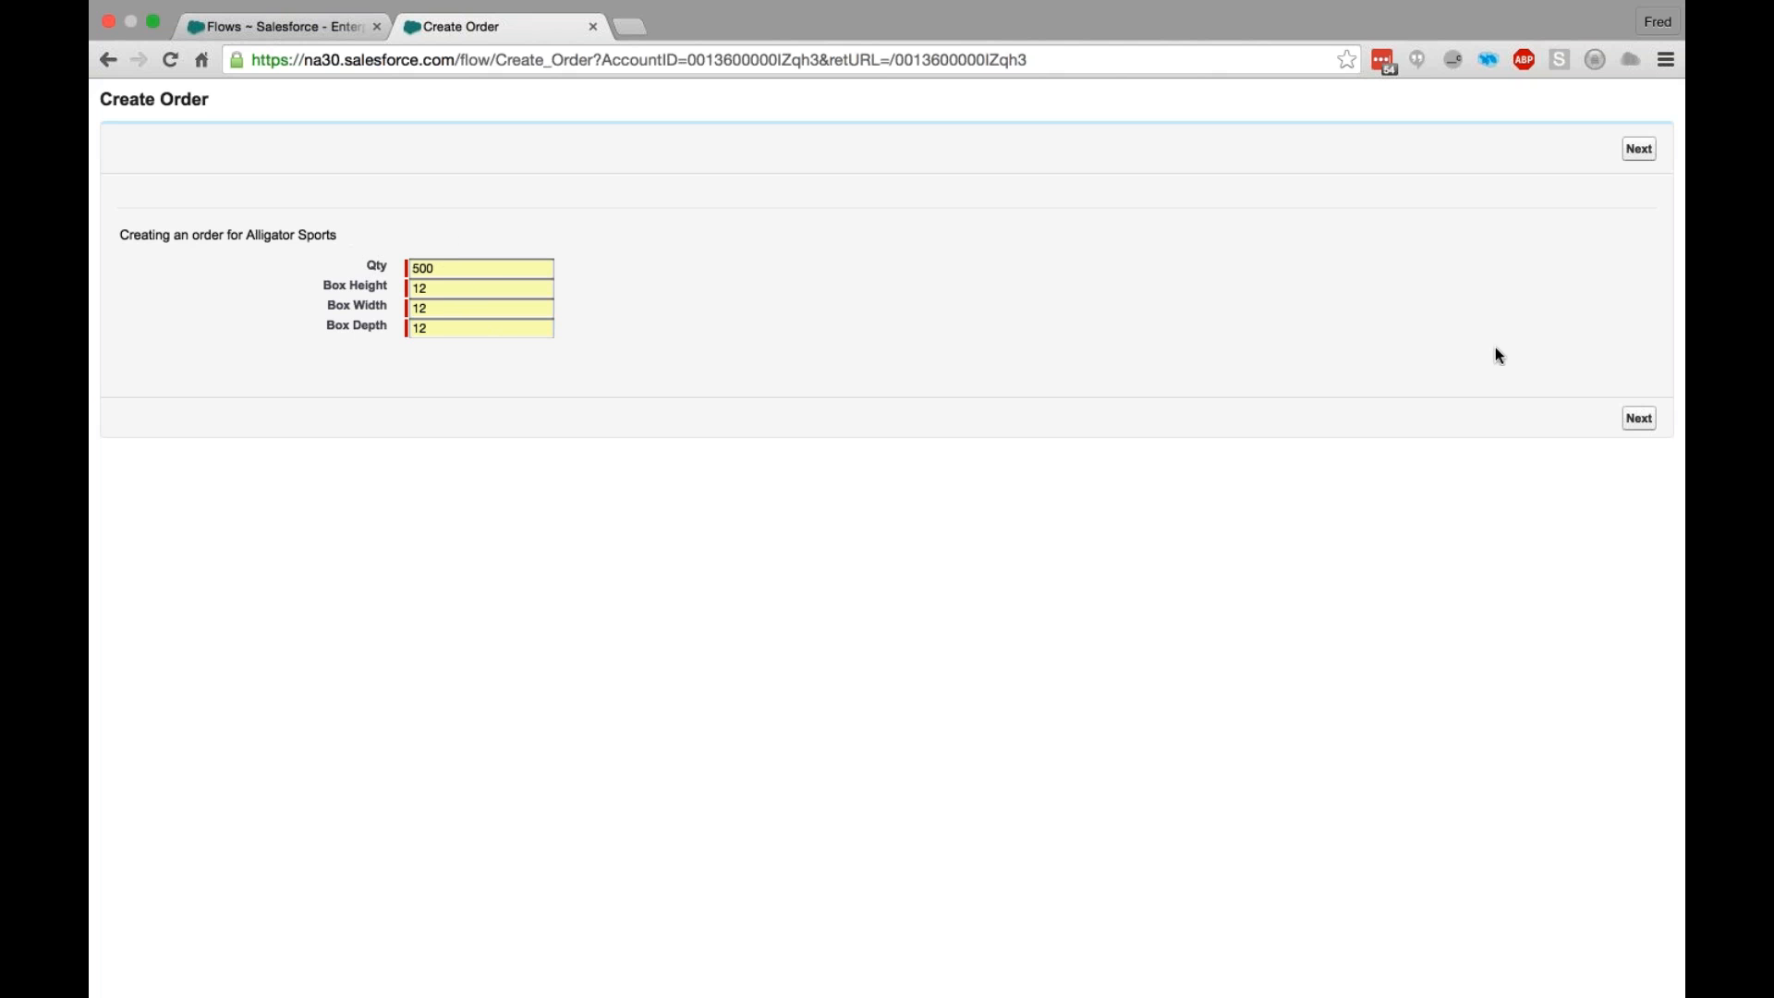
click(1643, 420)
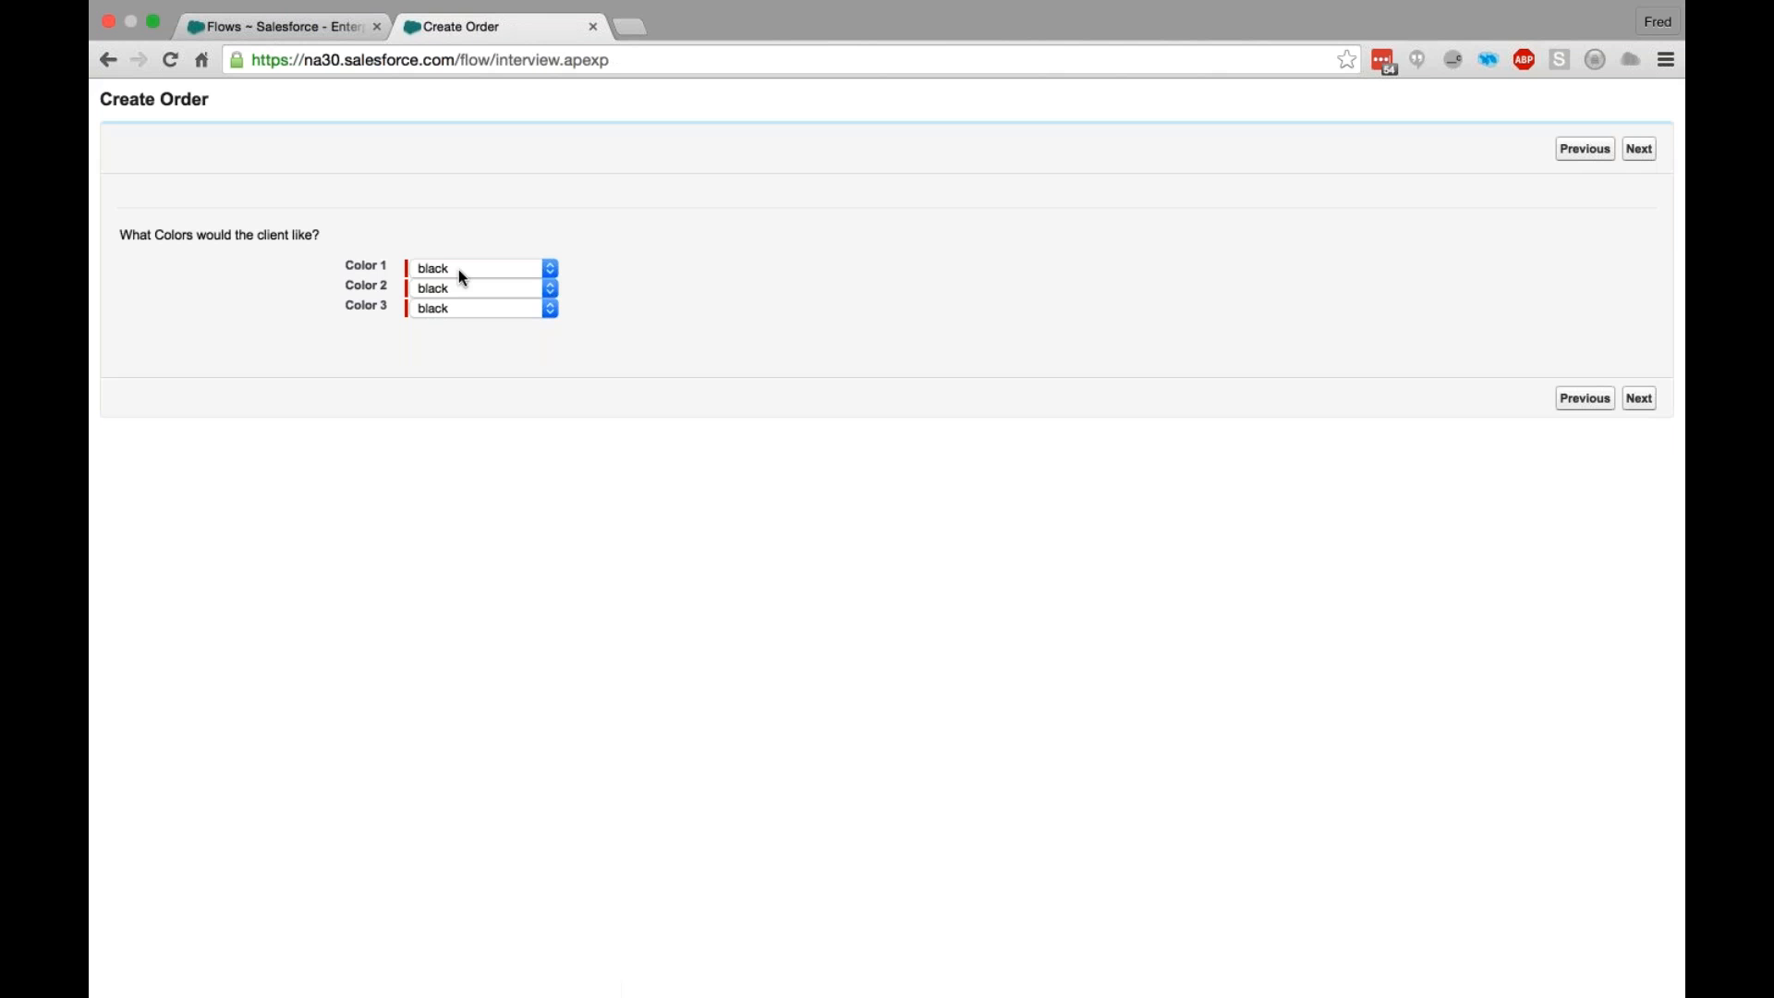
- Keep Color 1 black, set Color 2 to blue and Color 3 to white, and continue the order
click(463, 277)
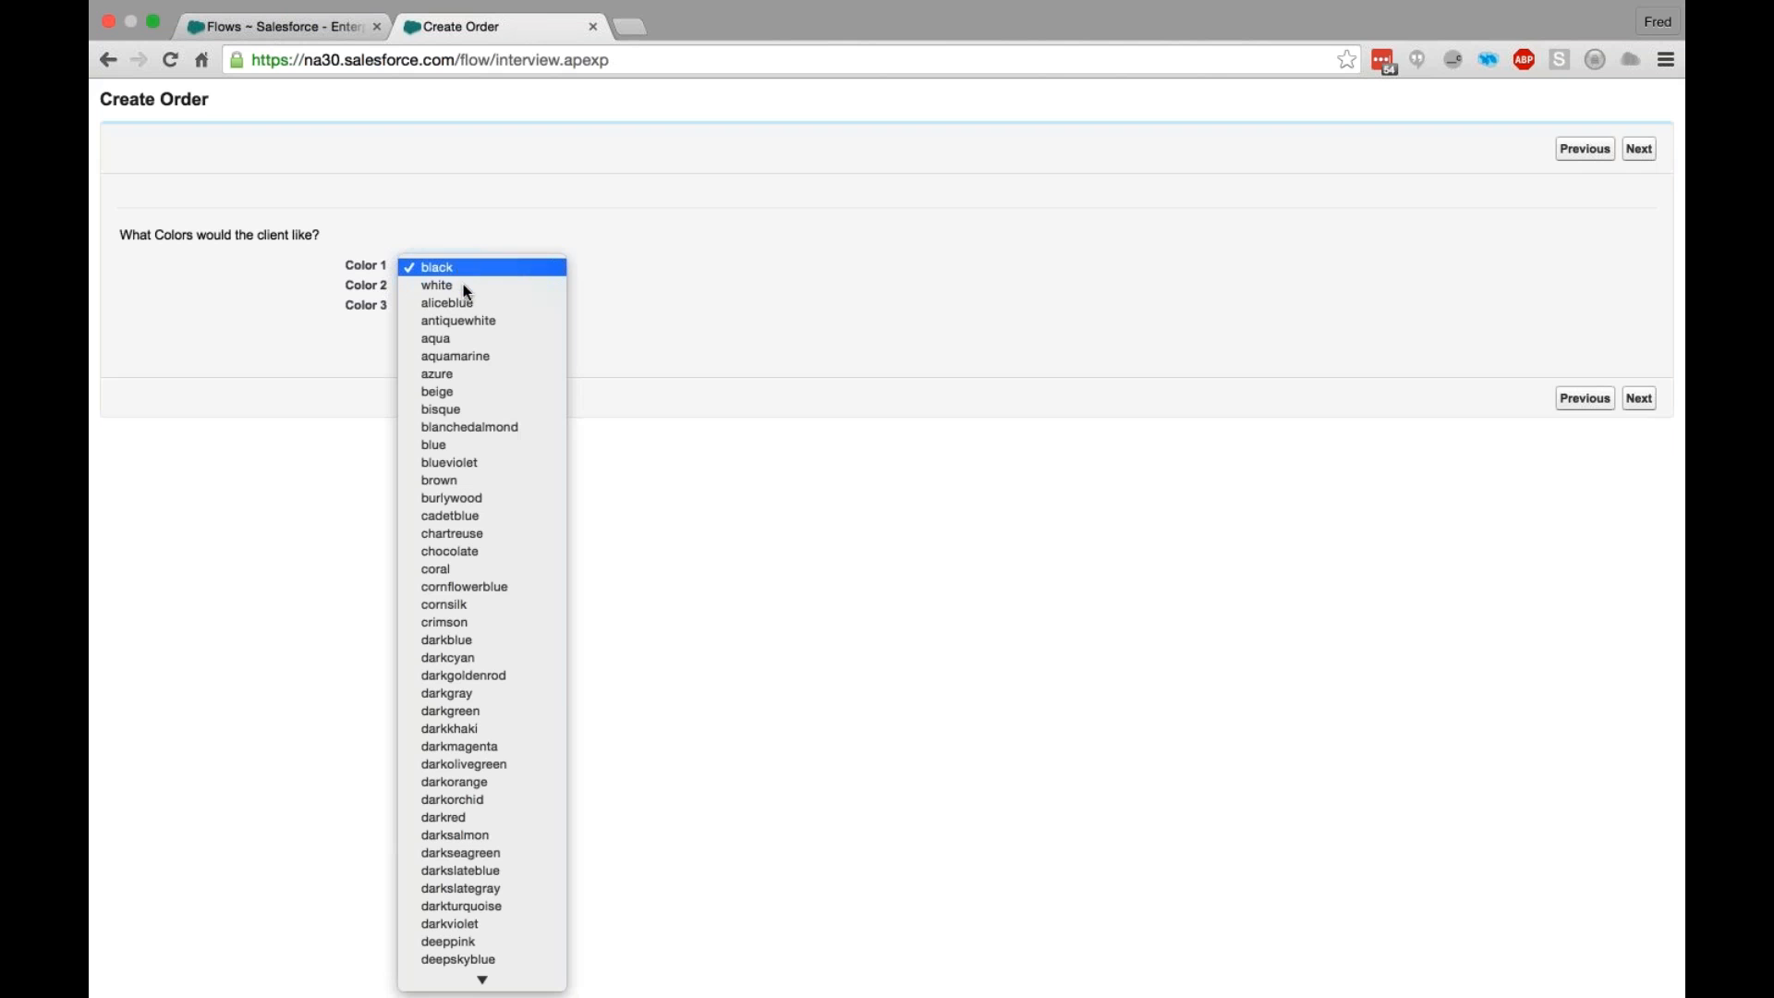
click(636, 270)
click(515, 292)
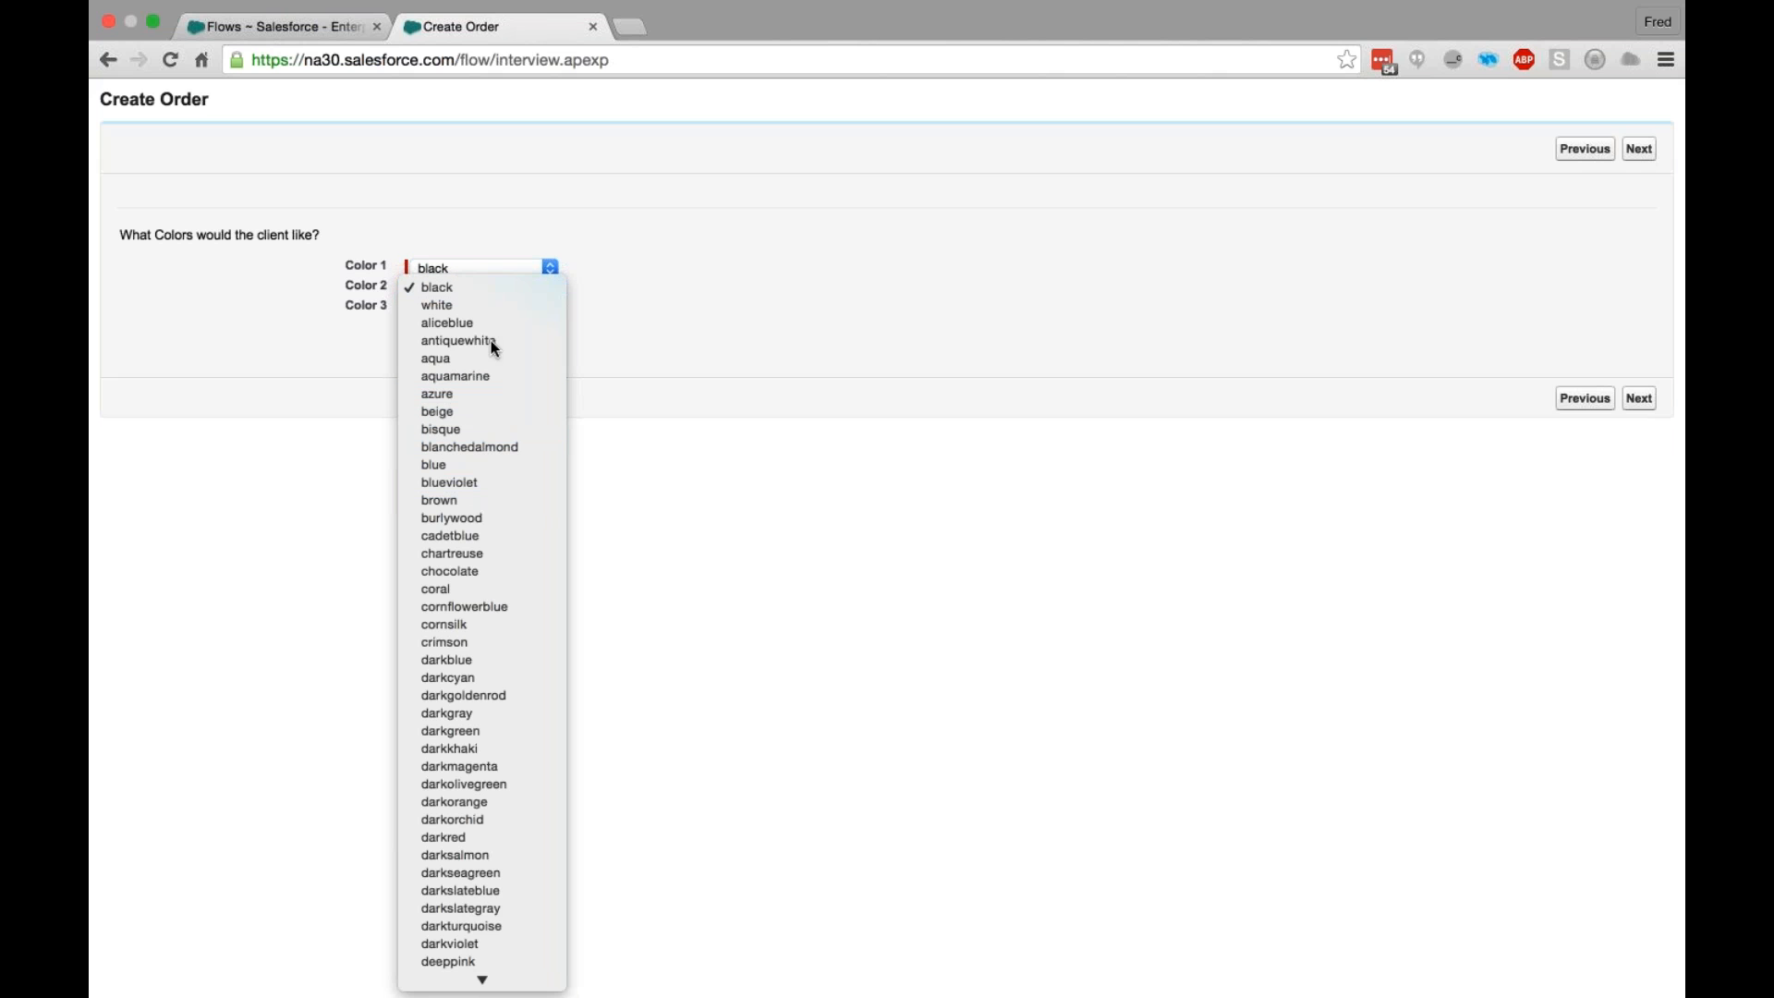
click(434, 464)
click(467, 309)
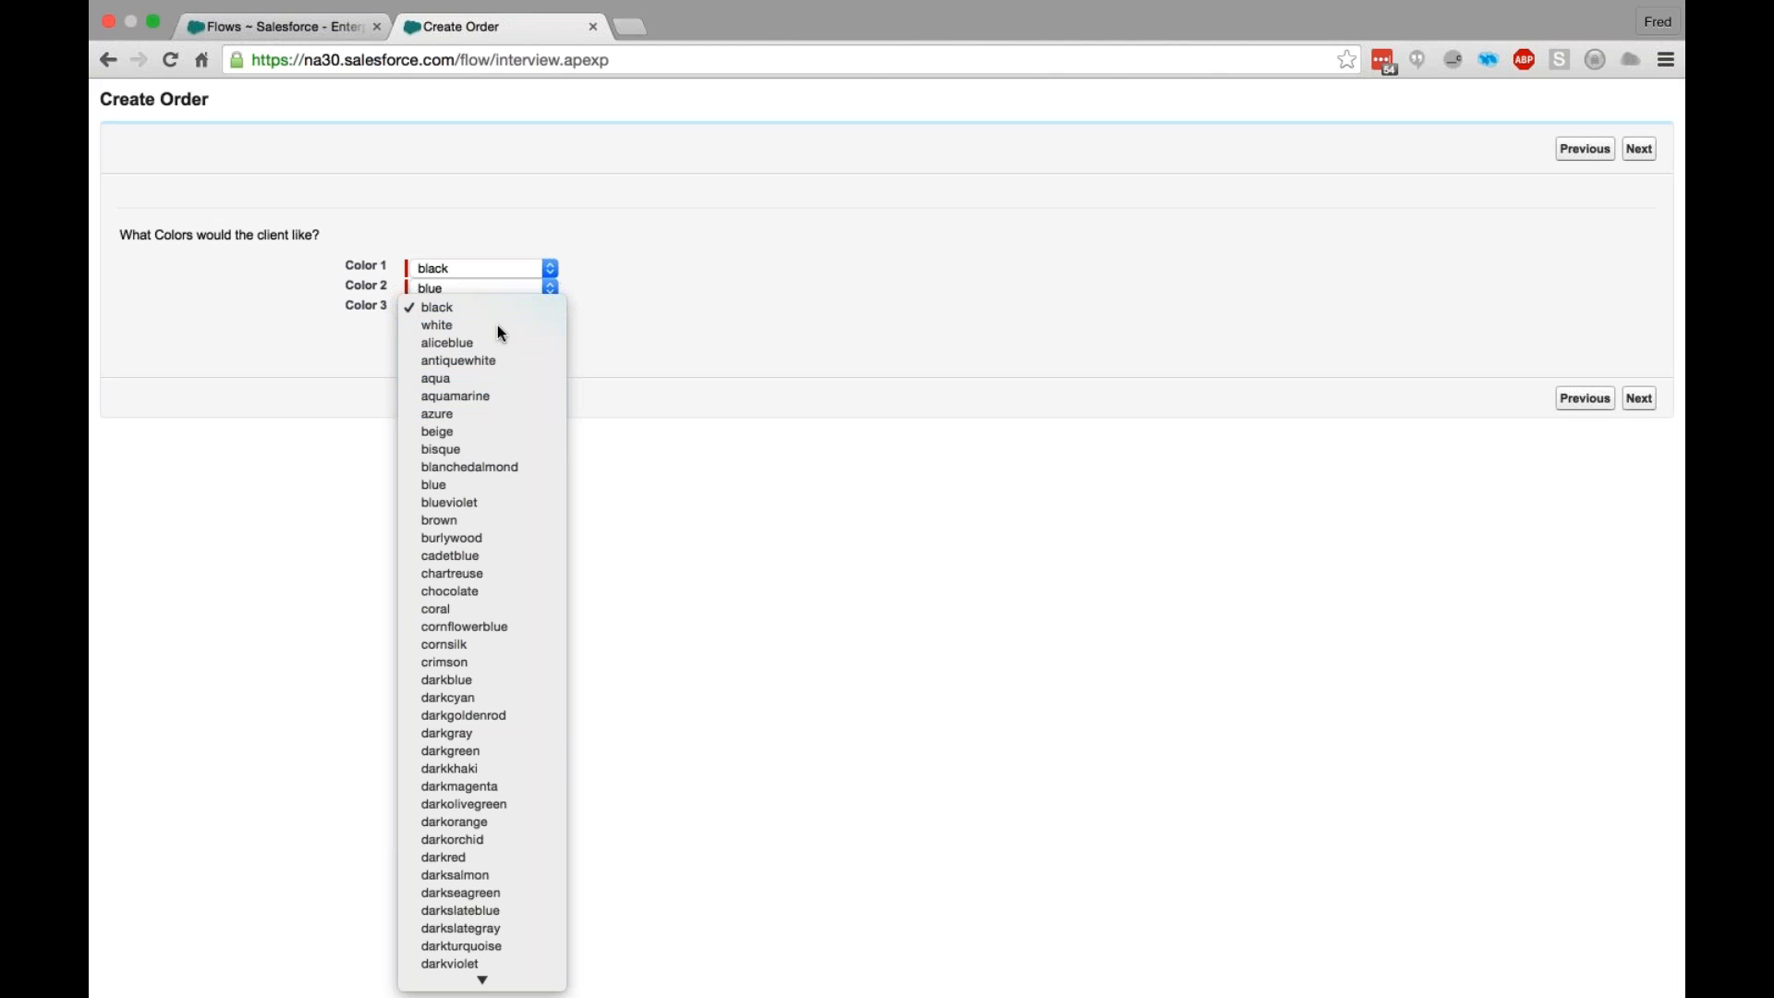
click(910, 324)
click(1639, 398)
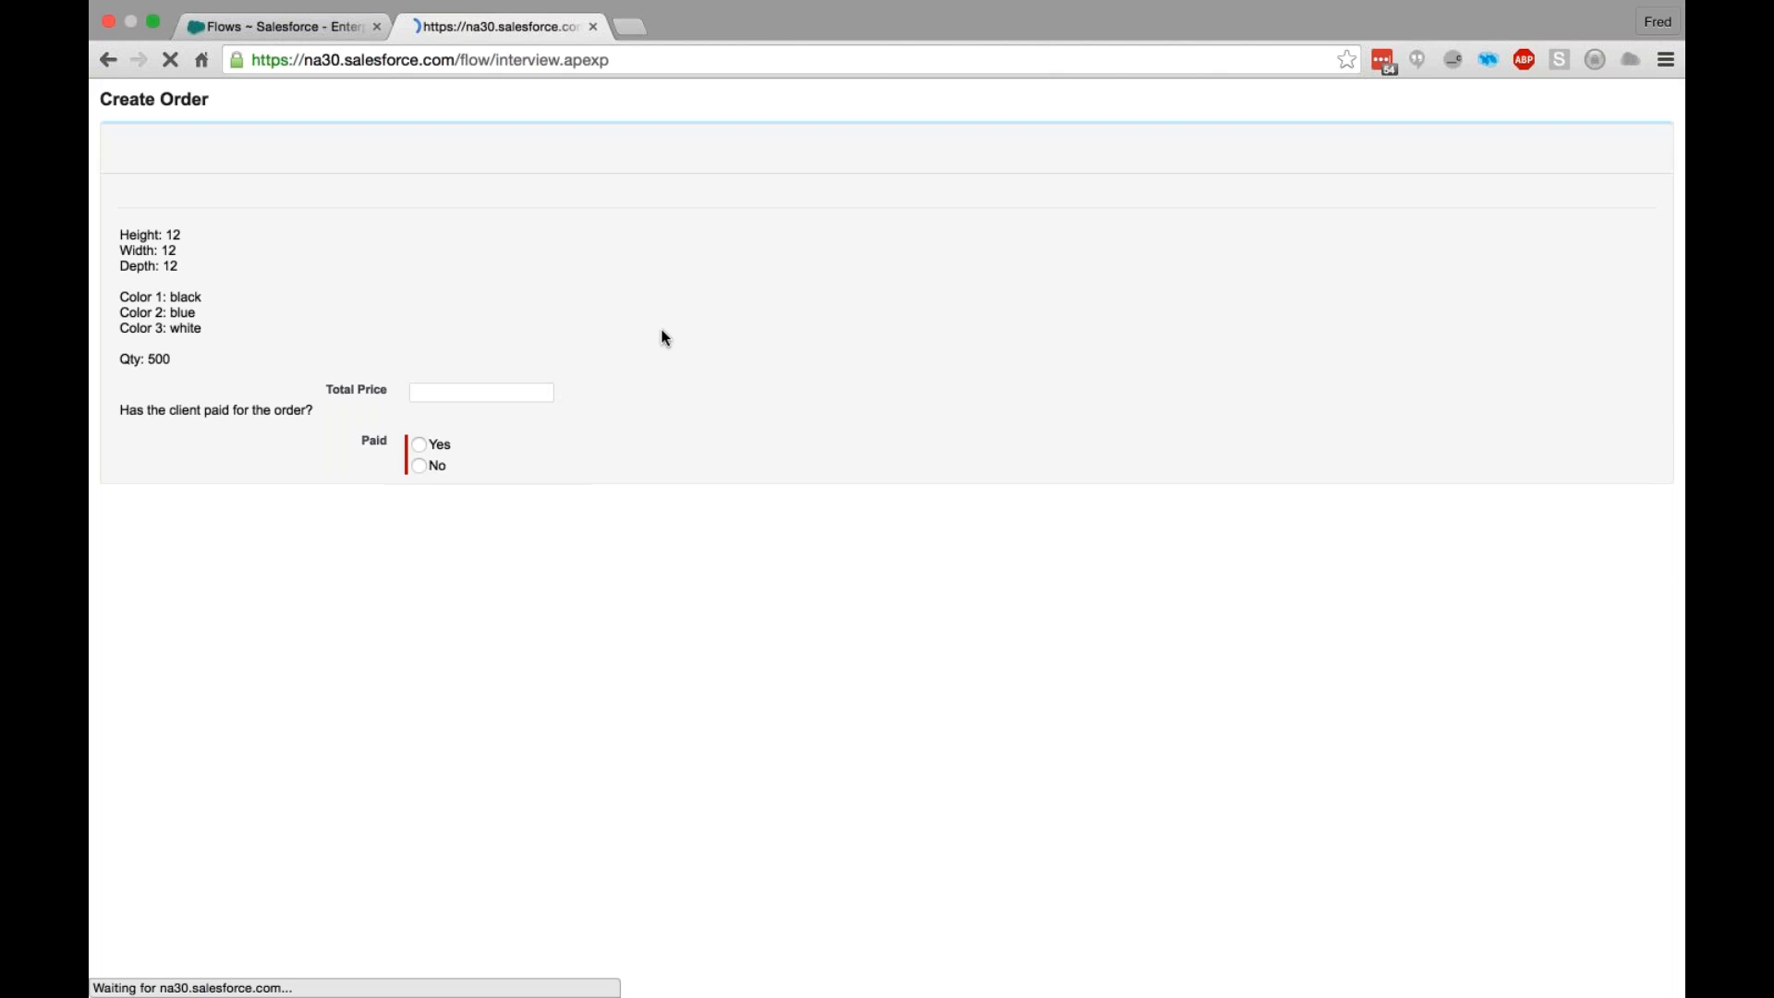
- Complete the order with a total price of 1750 and Paid set to No, and open the resulting Alligator Sports opportunity
drag(120, 410, 315, 412)
click(316, 413)
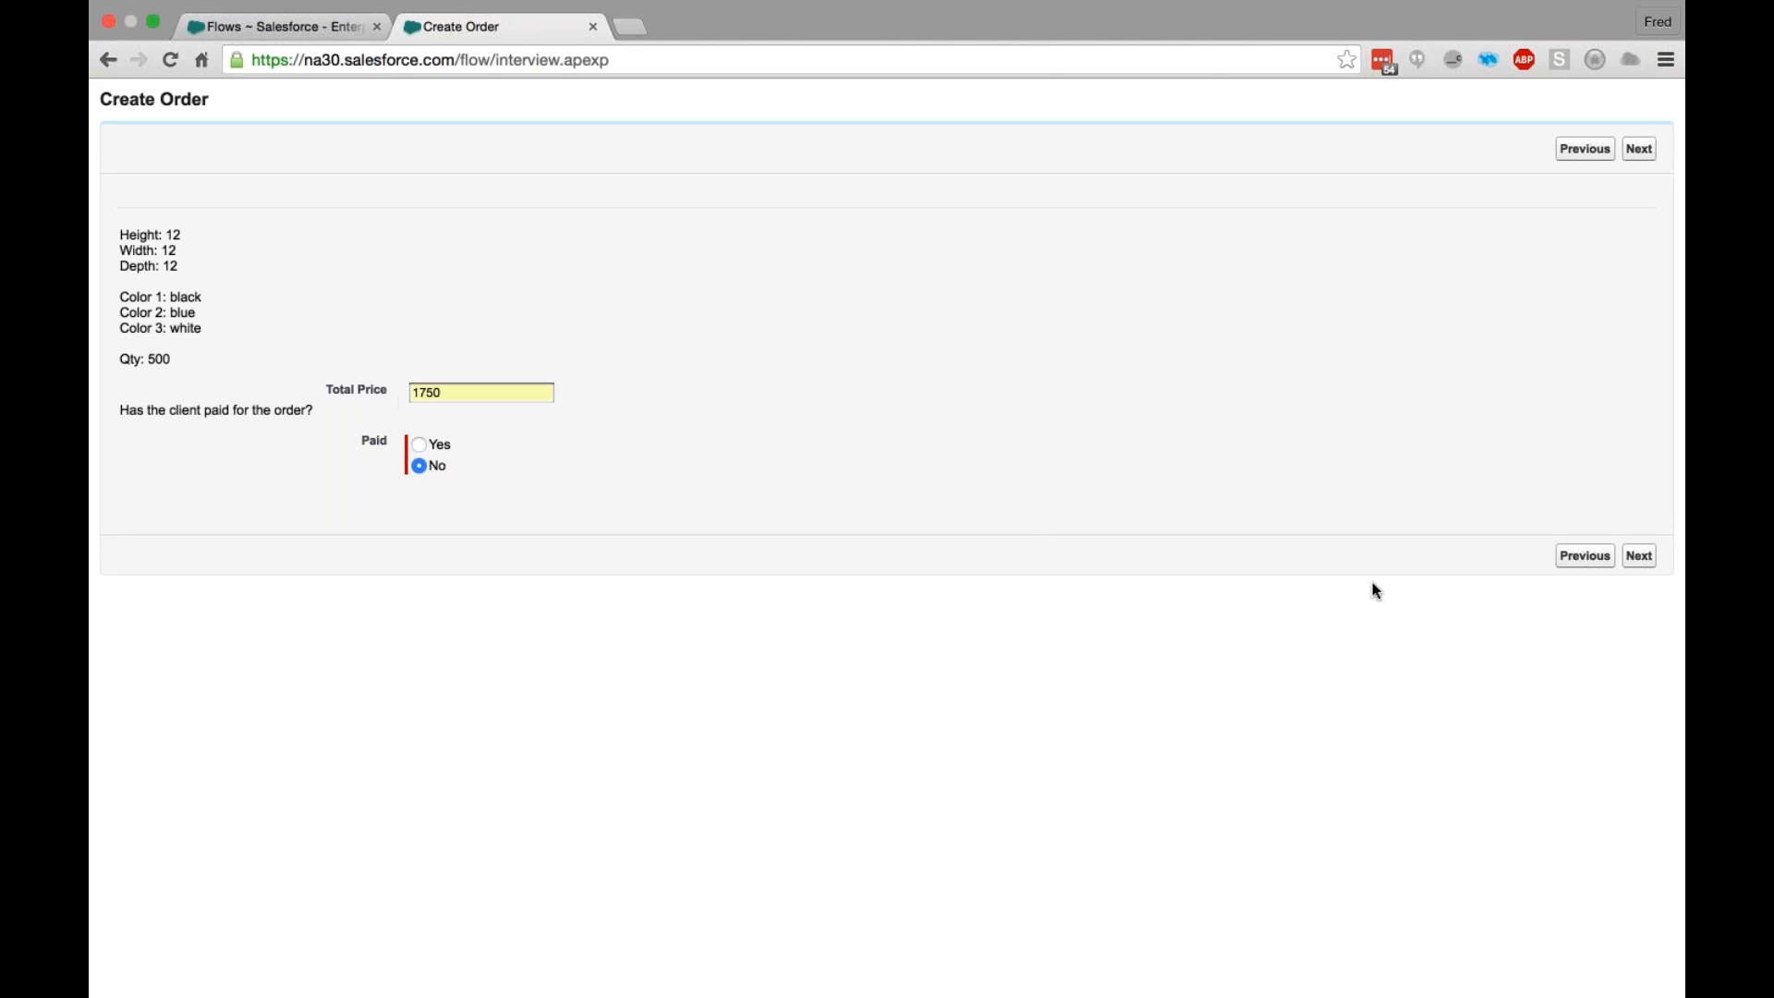
click(1640, 556)
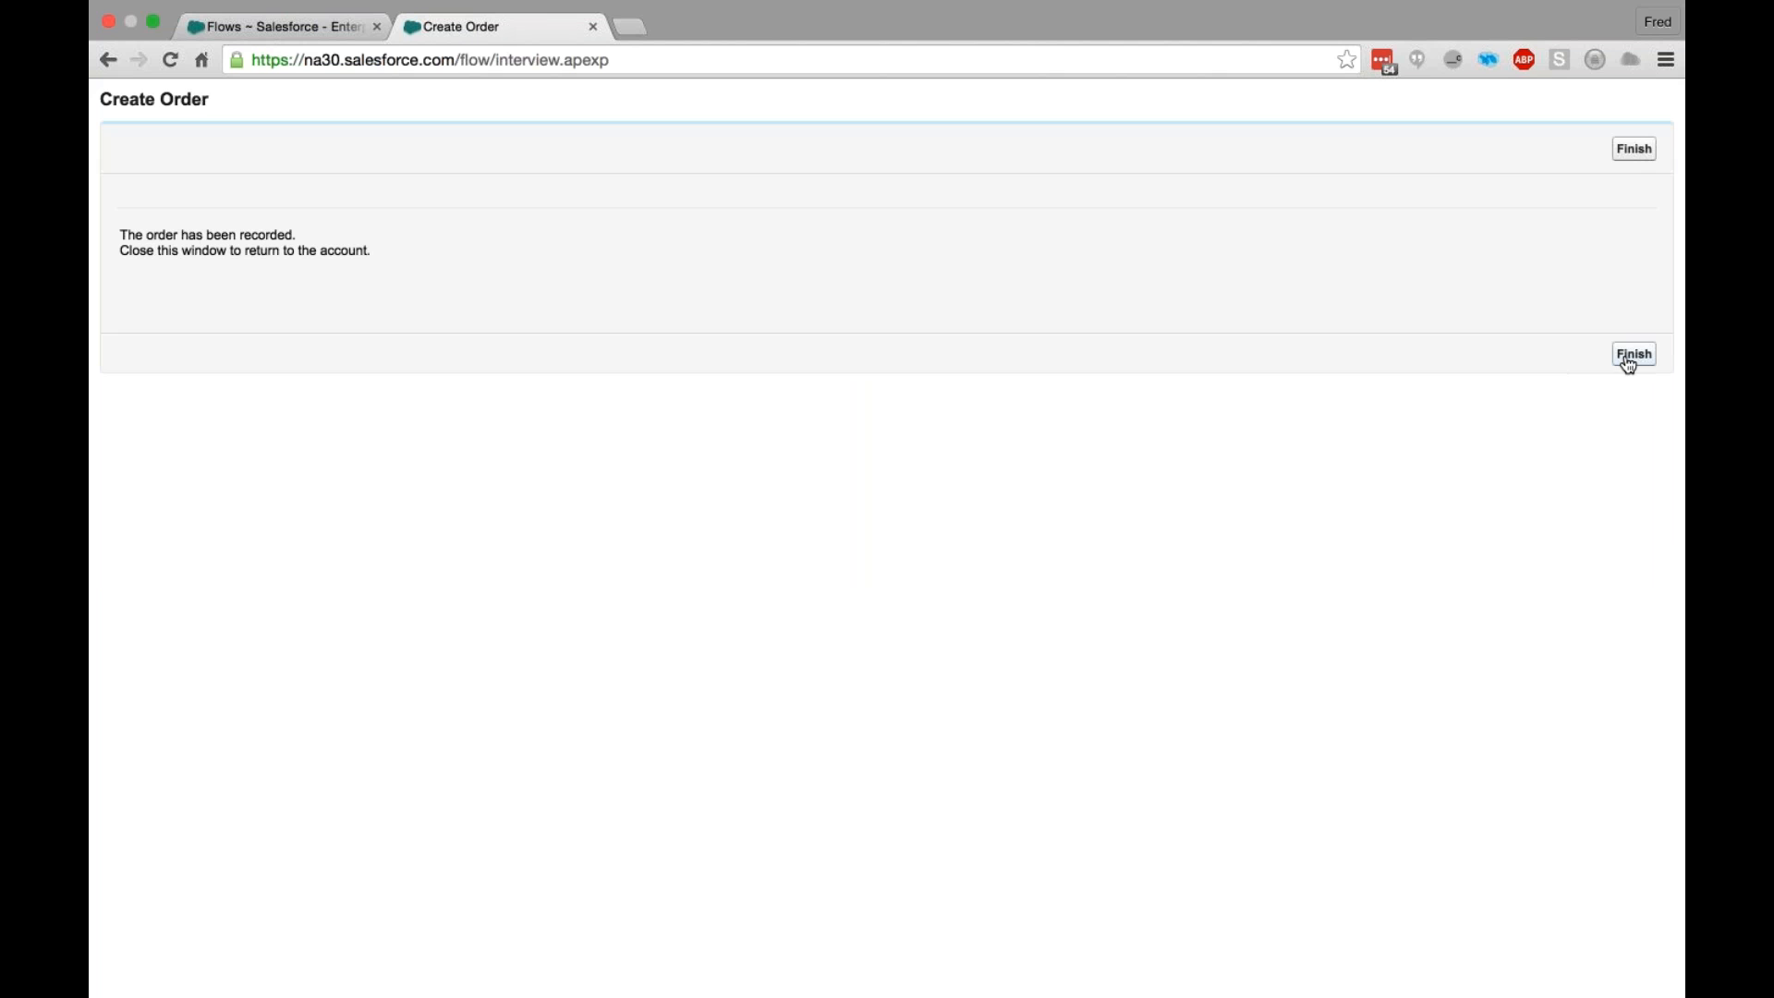
click(1627, 361)
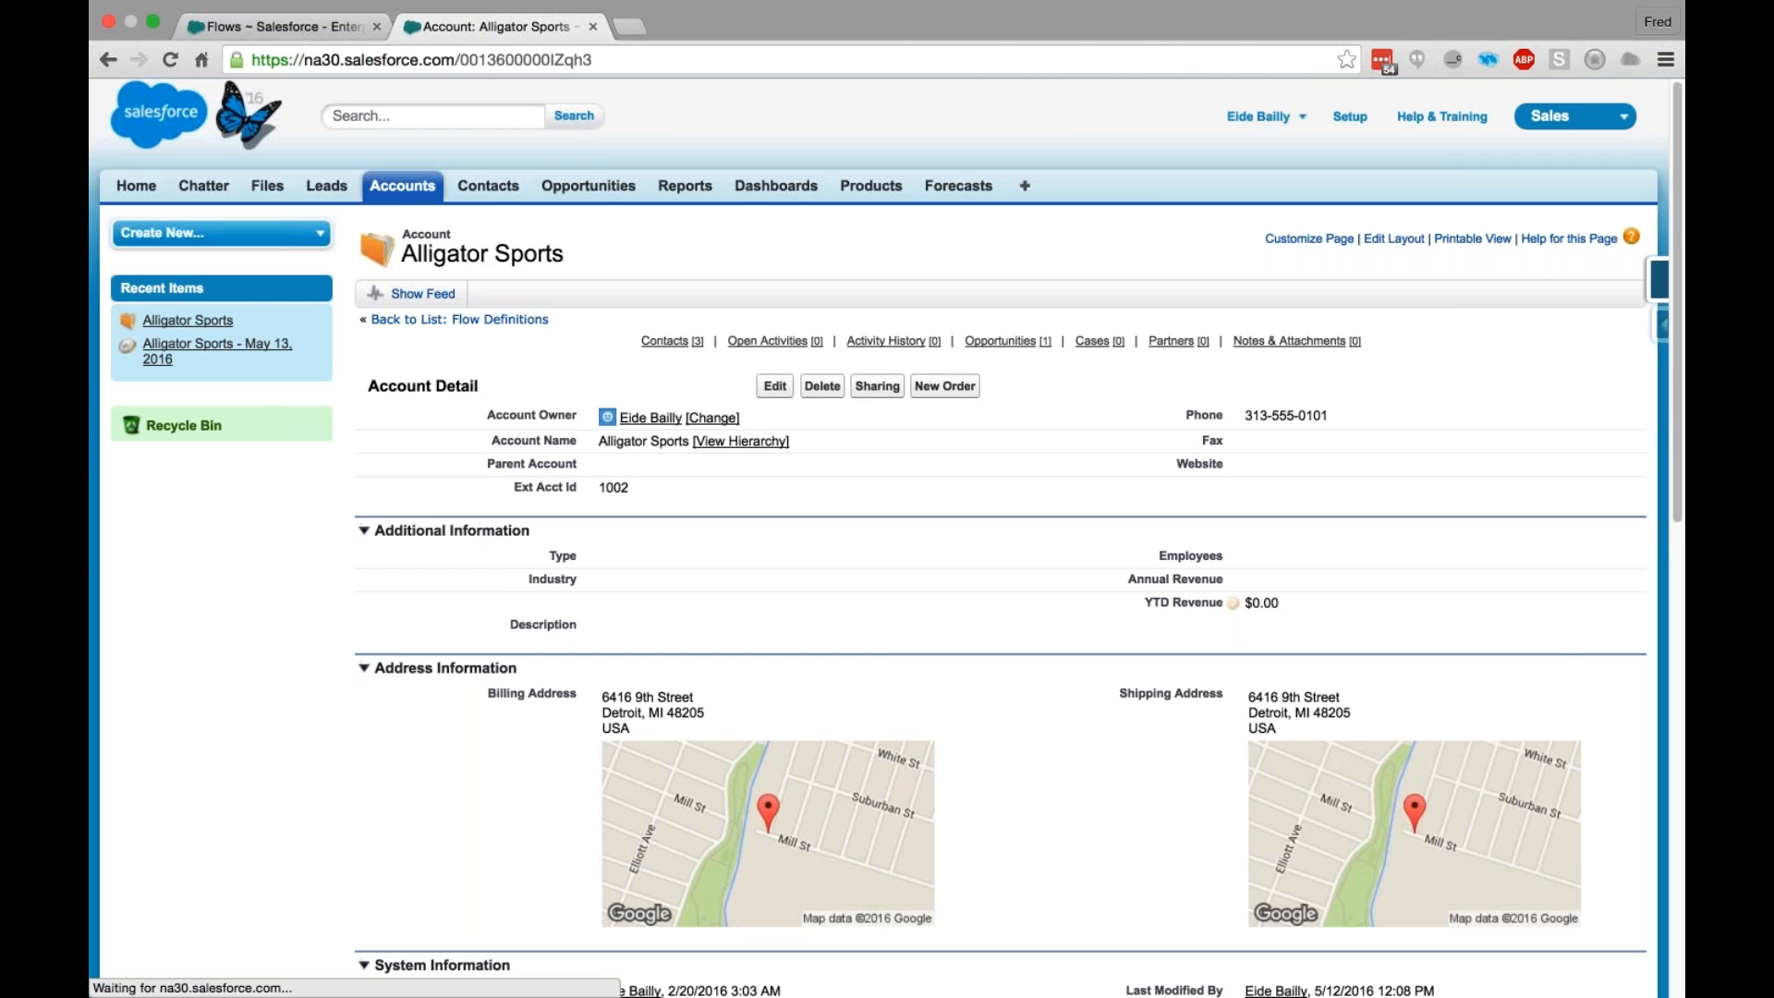
scroll(576, 548, down, 10)
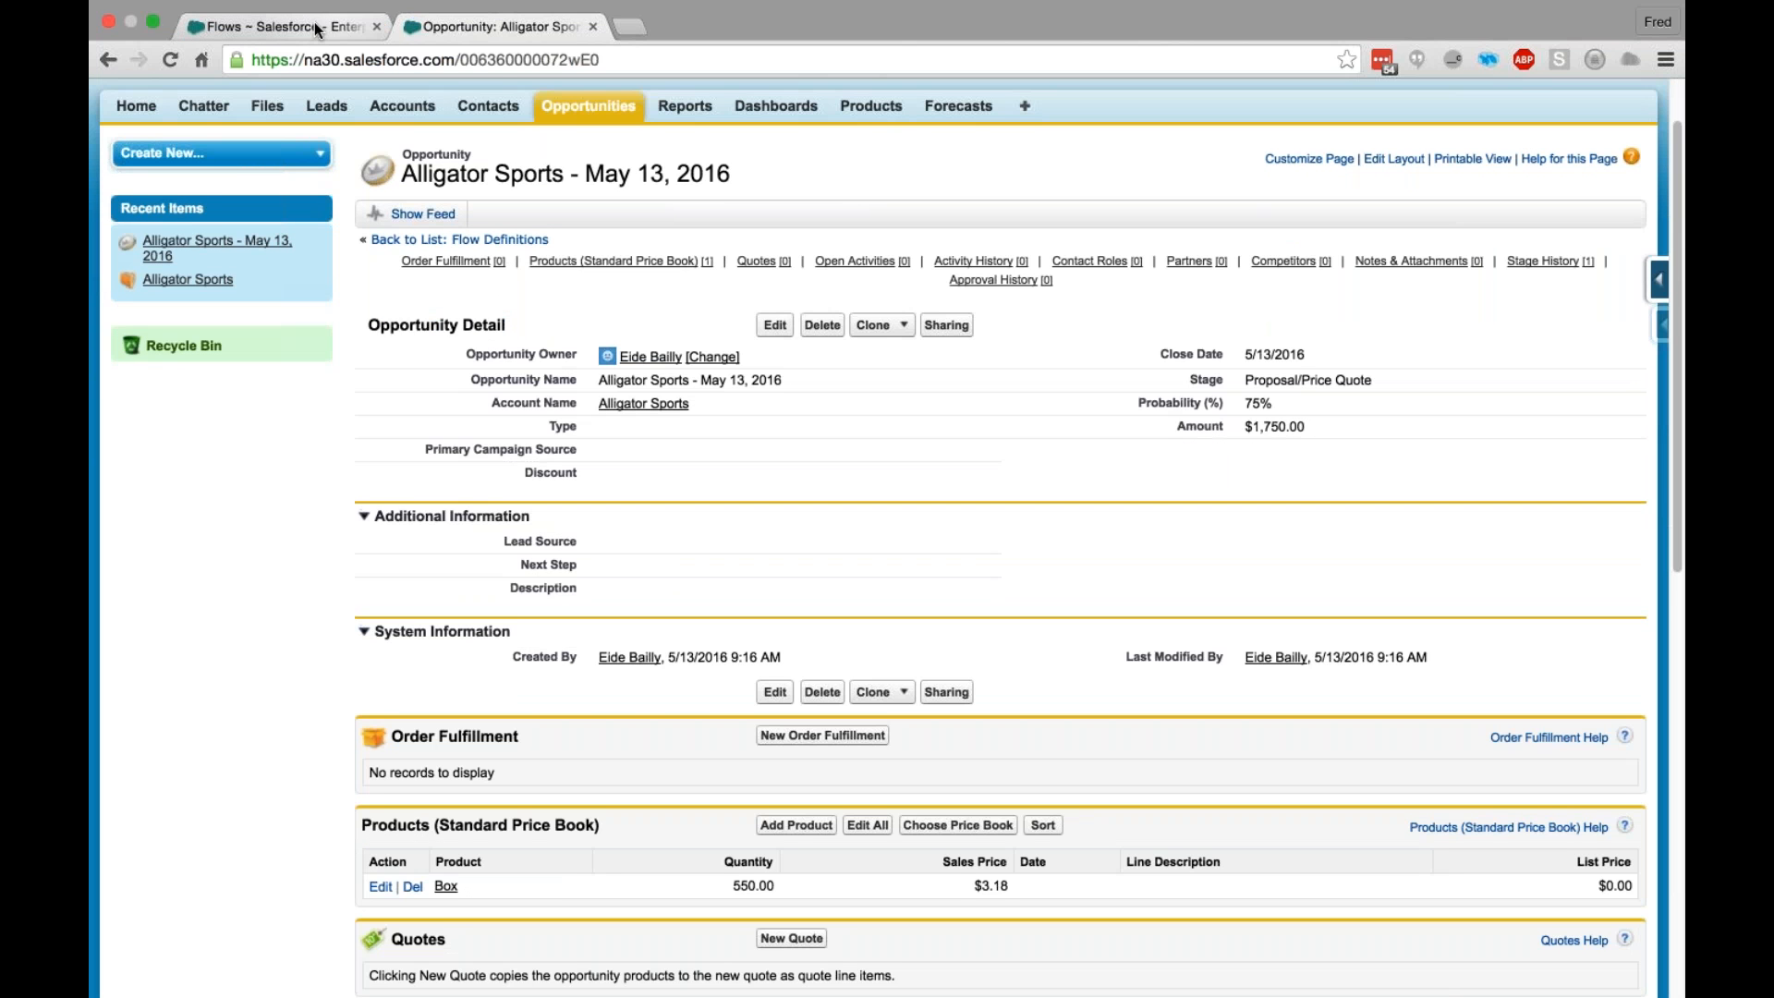
- Create a new flow and add a Fast Lookup element named Lookup Account to its canvas
click(313, 29)
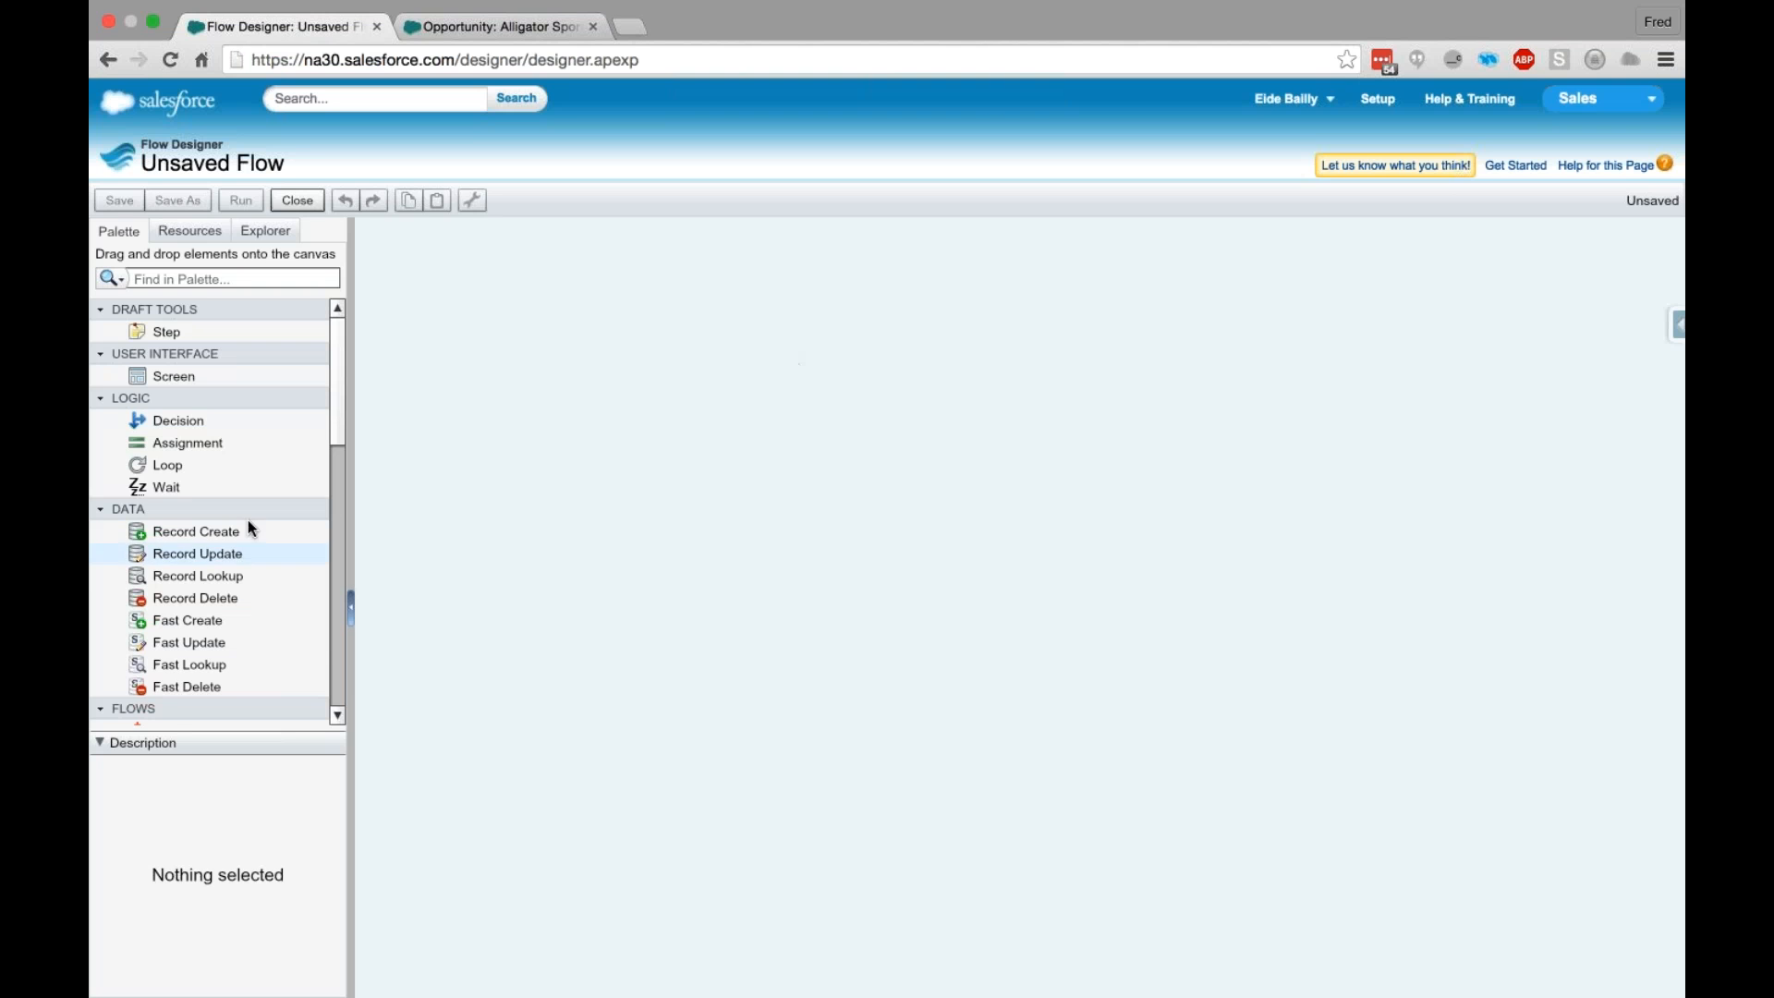
scroll(259, 526, down, 3)
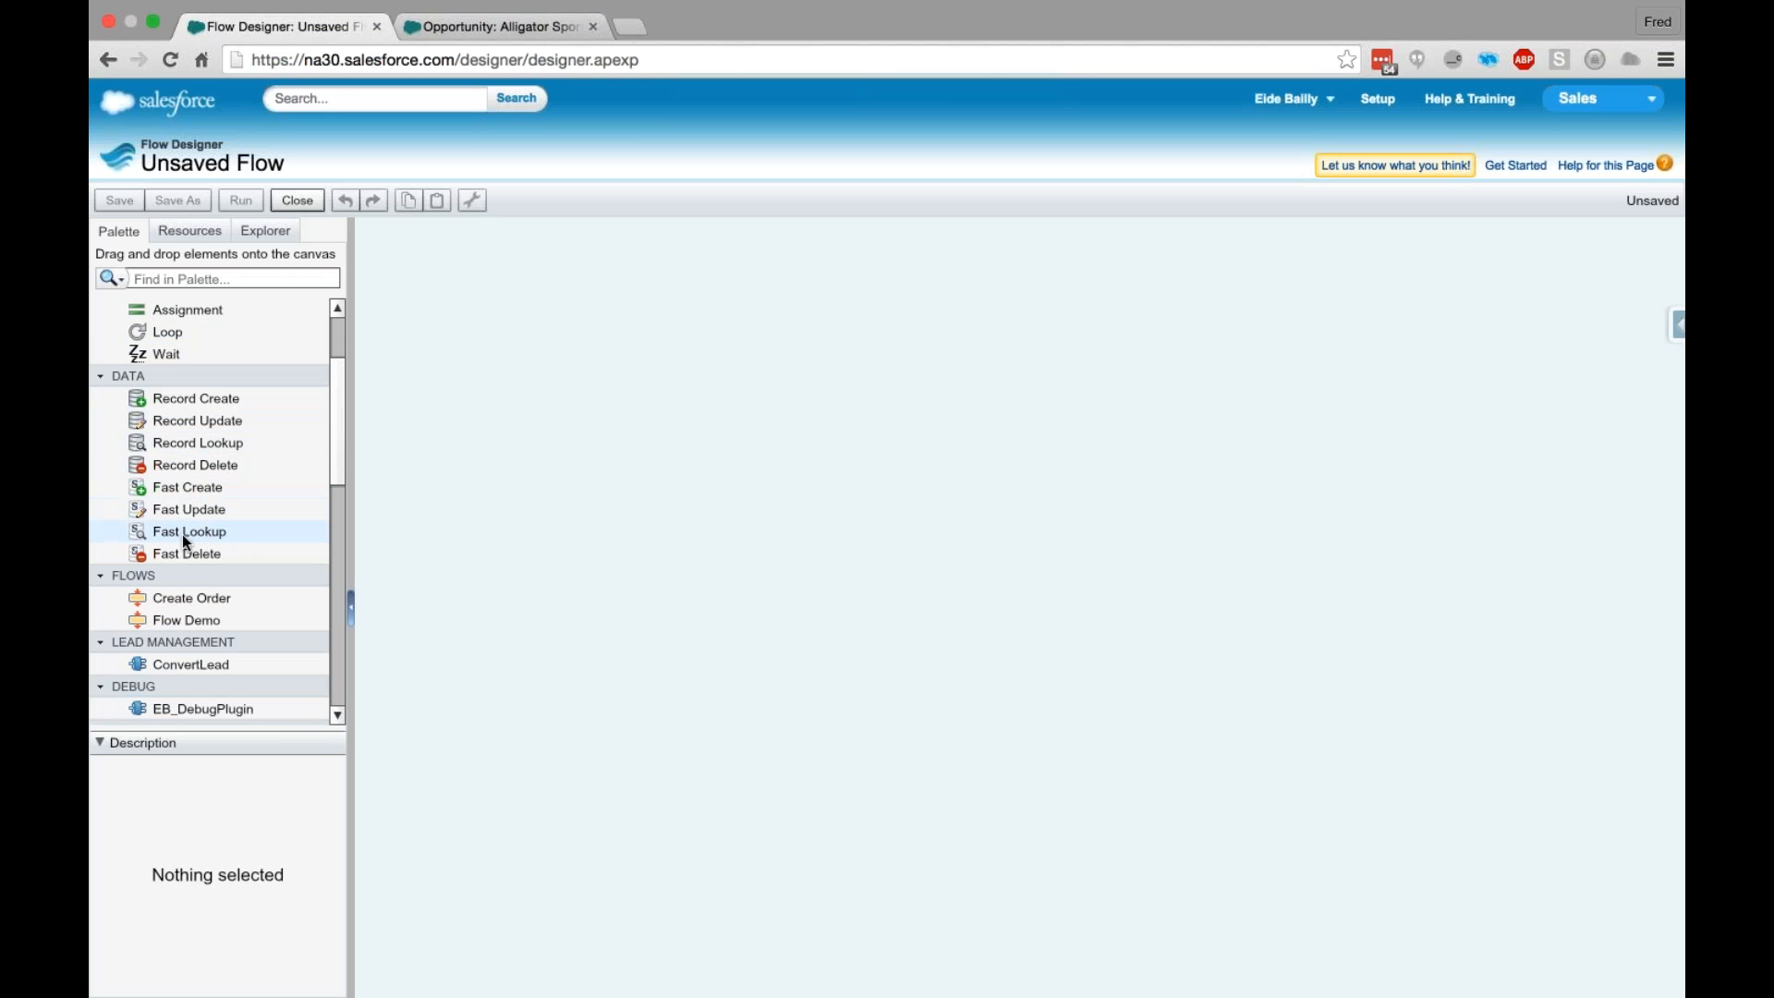
drag(175, 528, 528, 329)
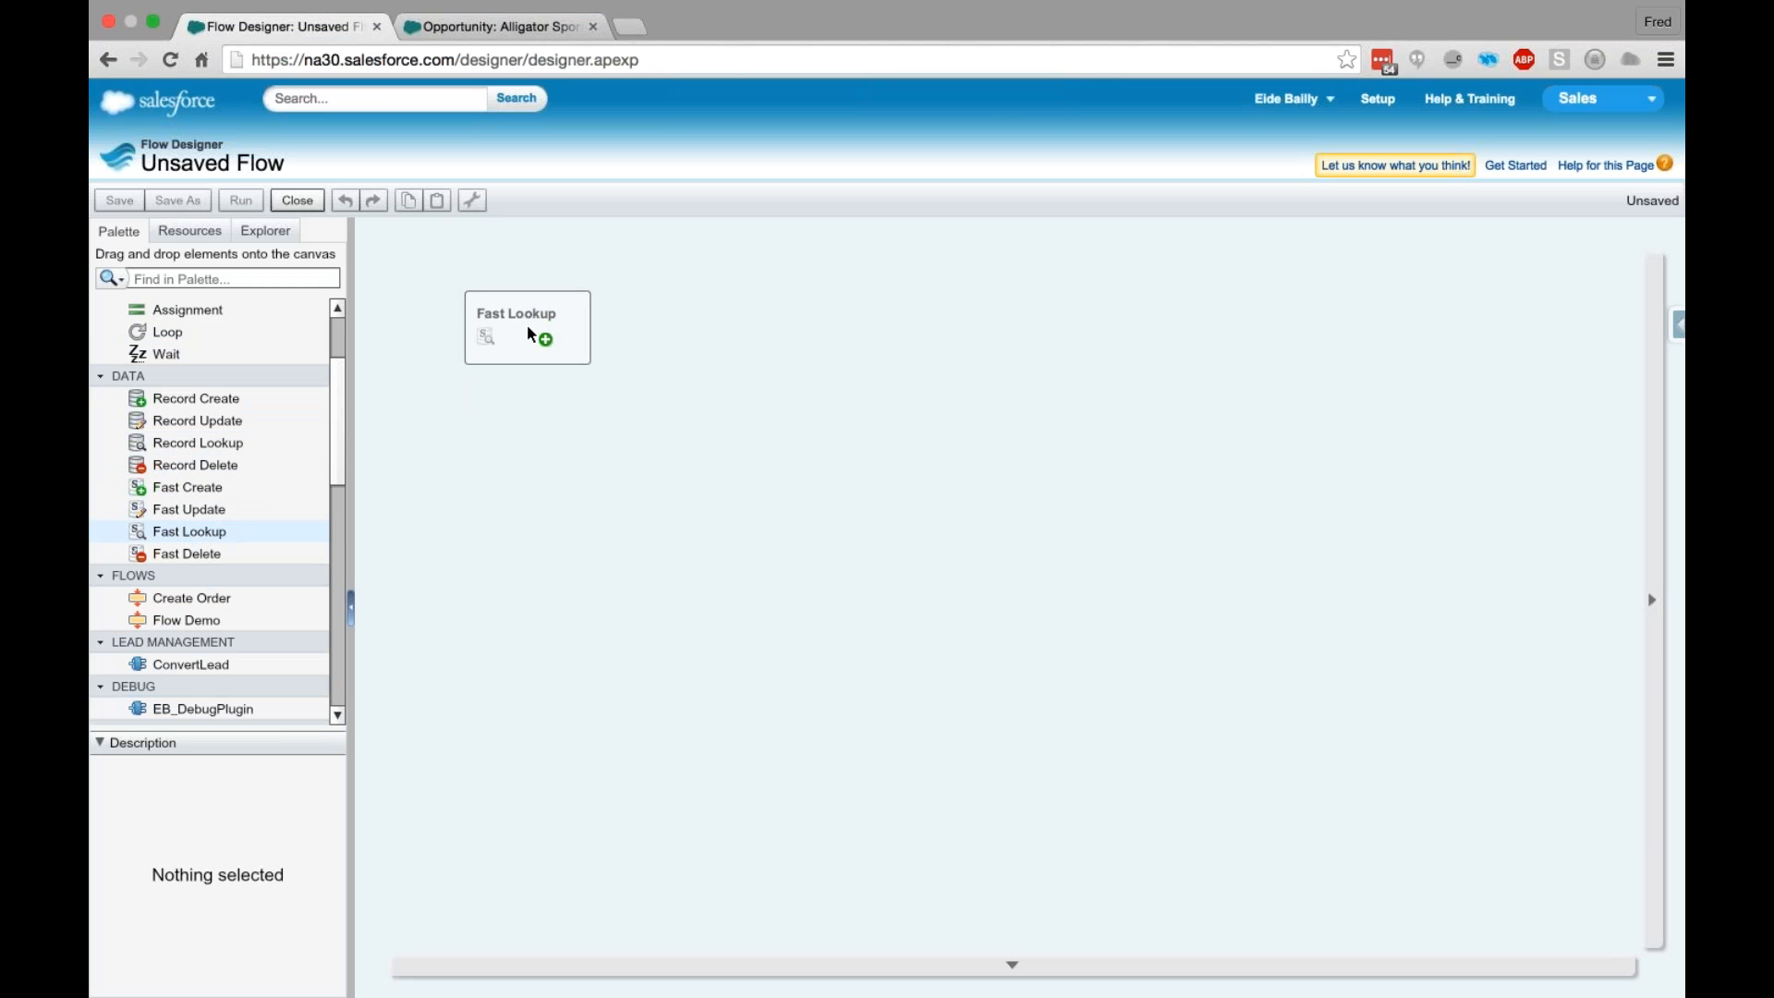
drag(528, 328, 527, 328)
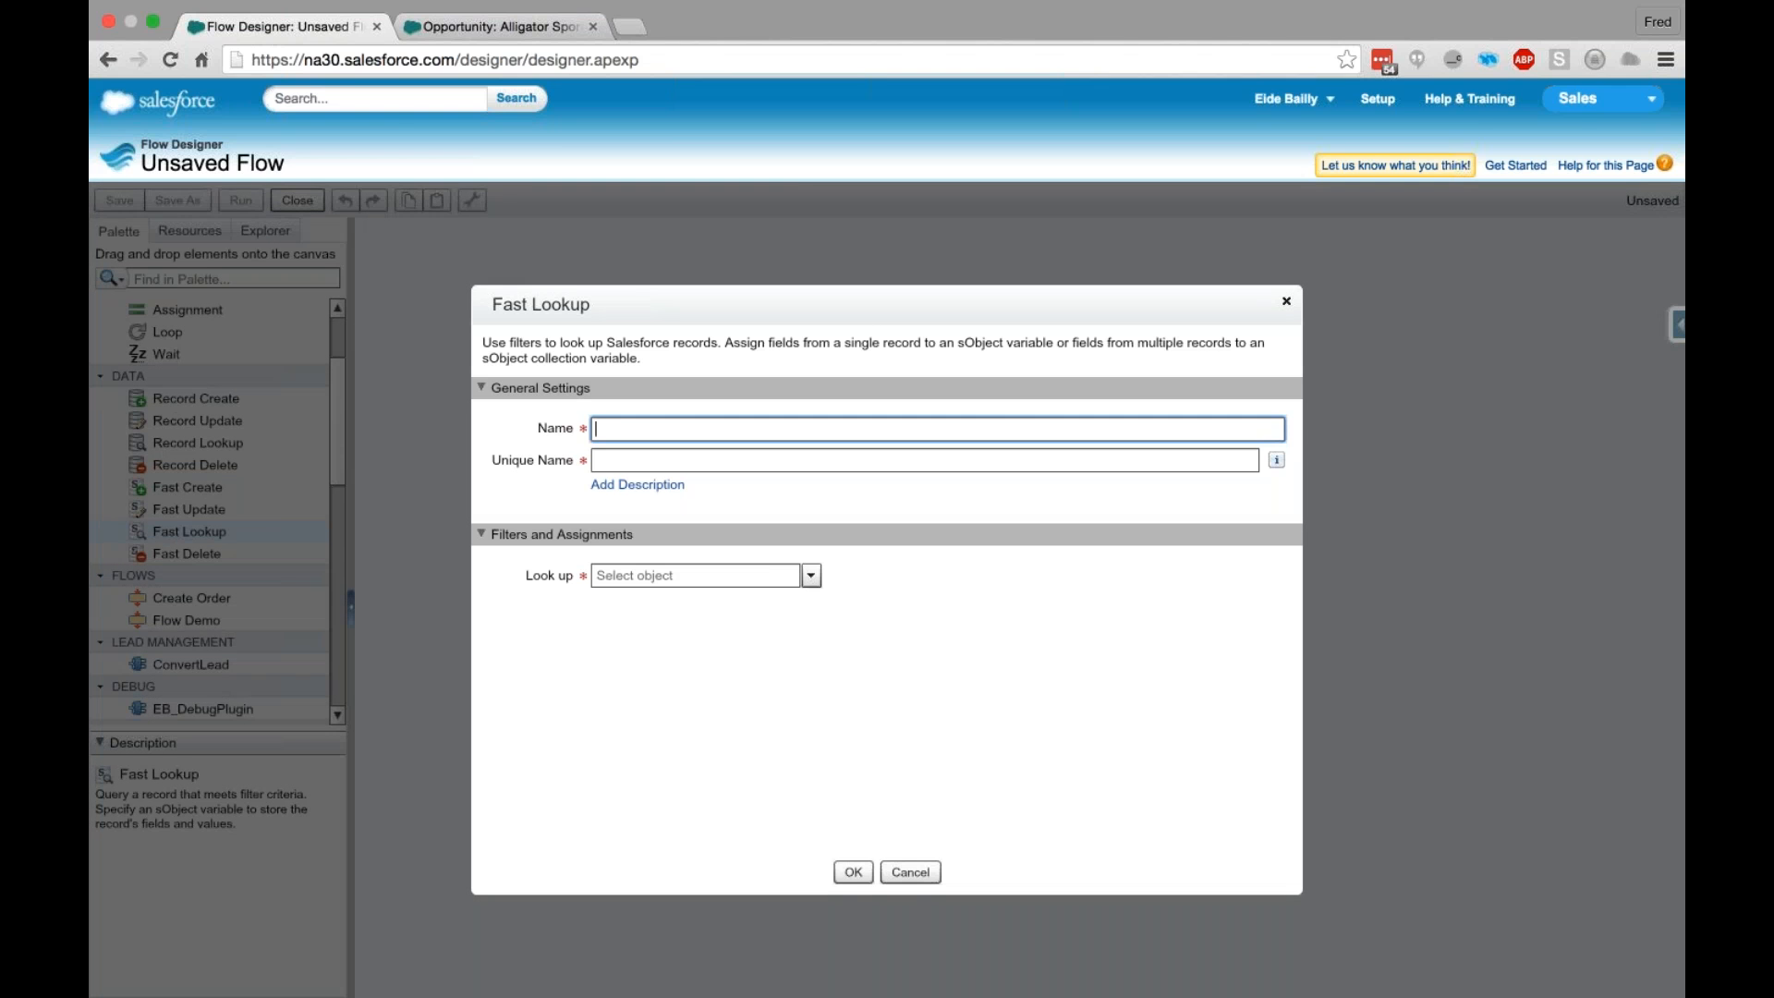
text(Lookup Account)
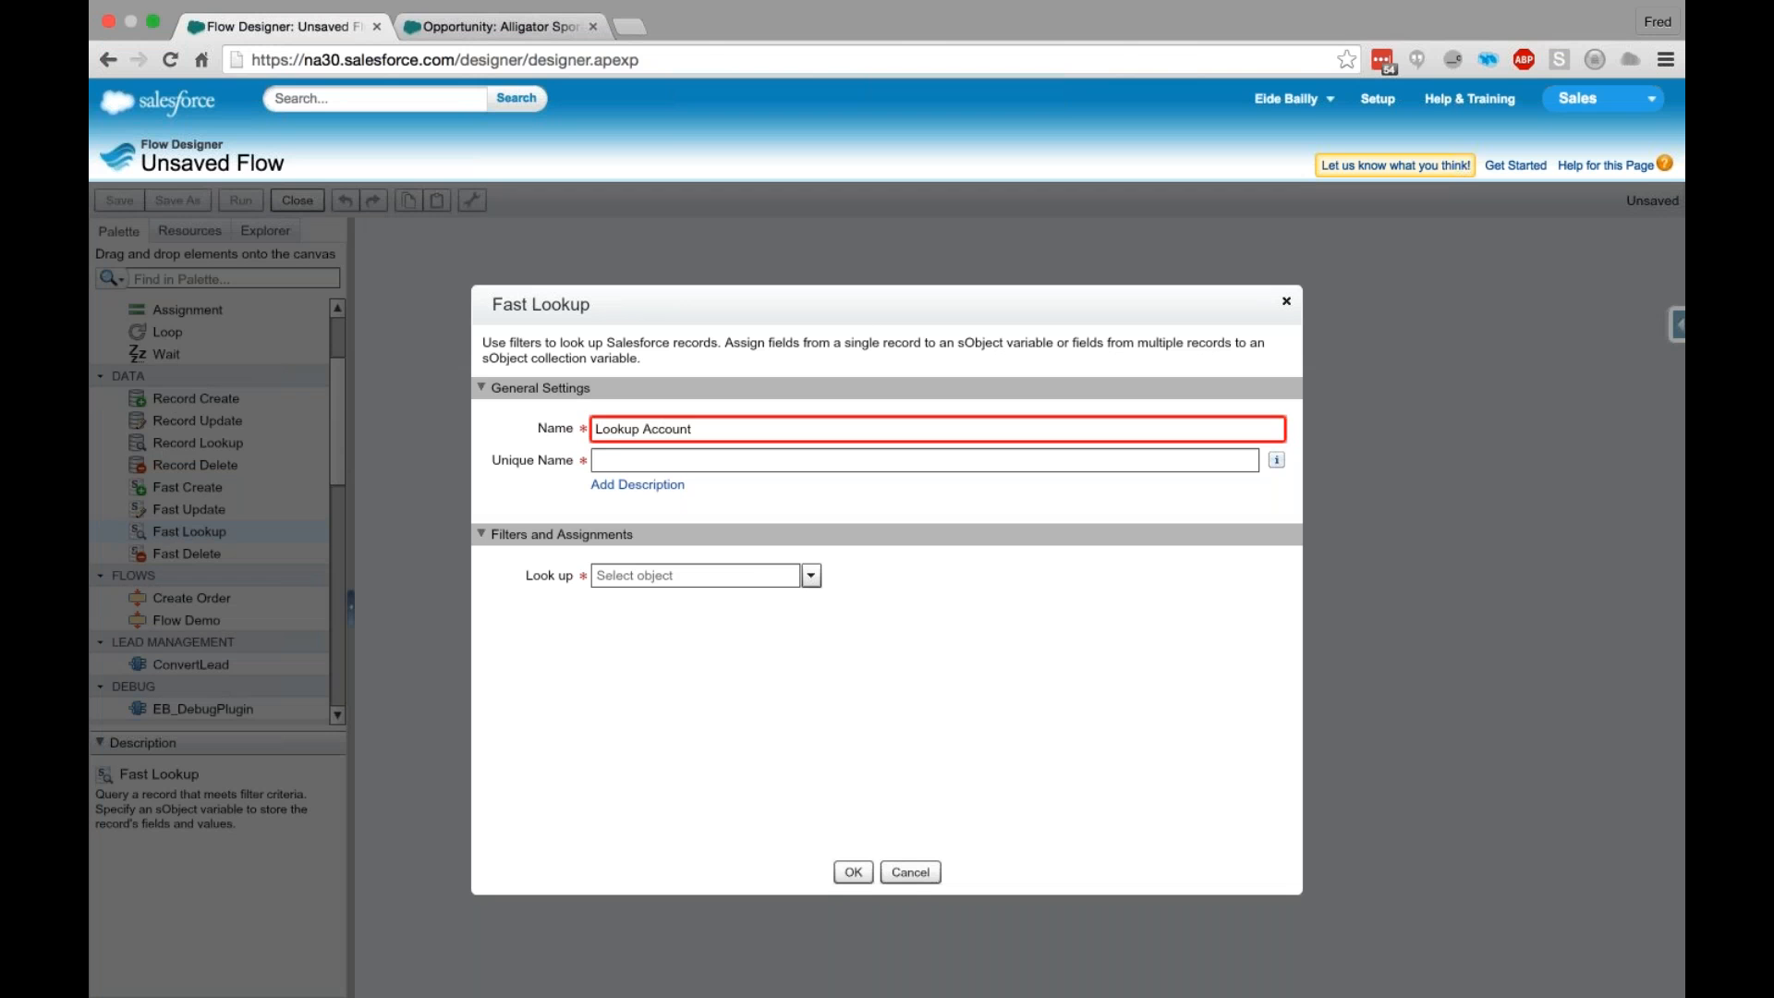
- Set the Fast Lookup's object to Account and choose Id as the field of its first filter criterion
click(804, 575)
text(Acc)
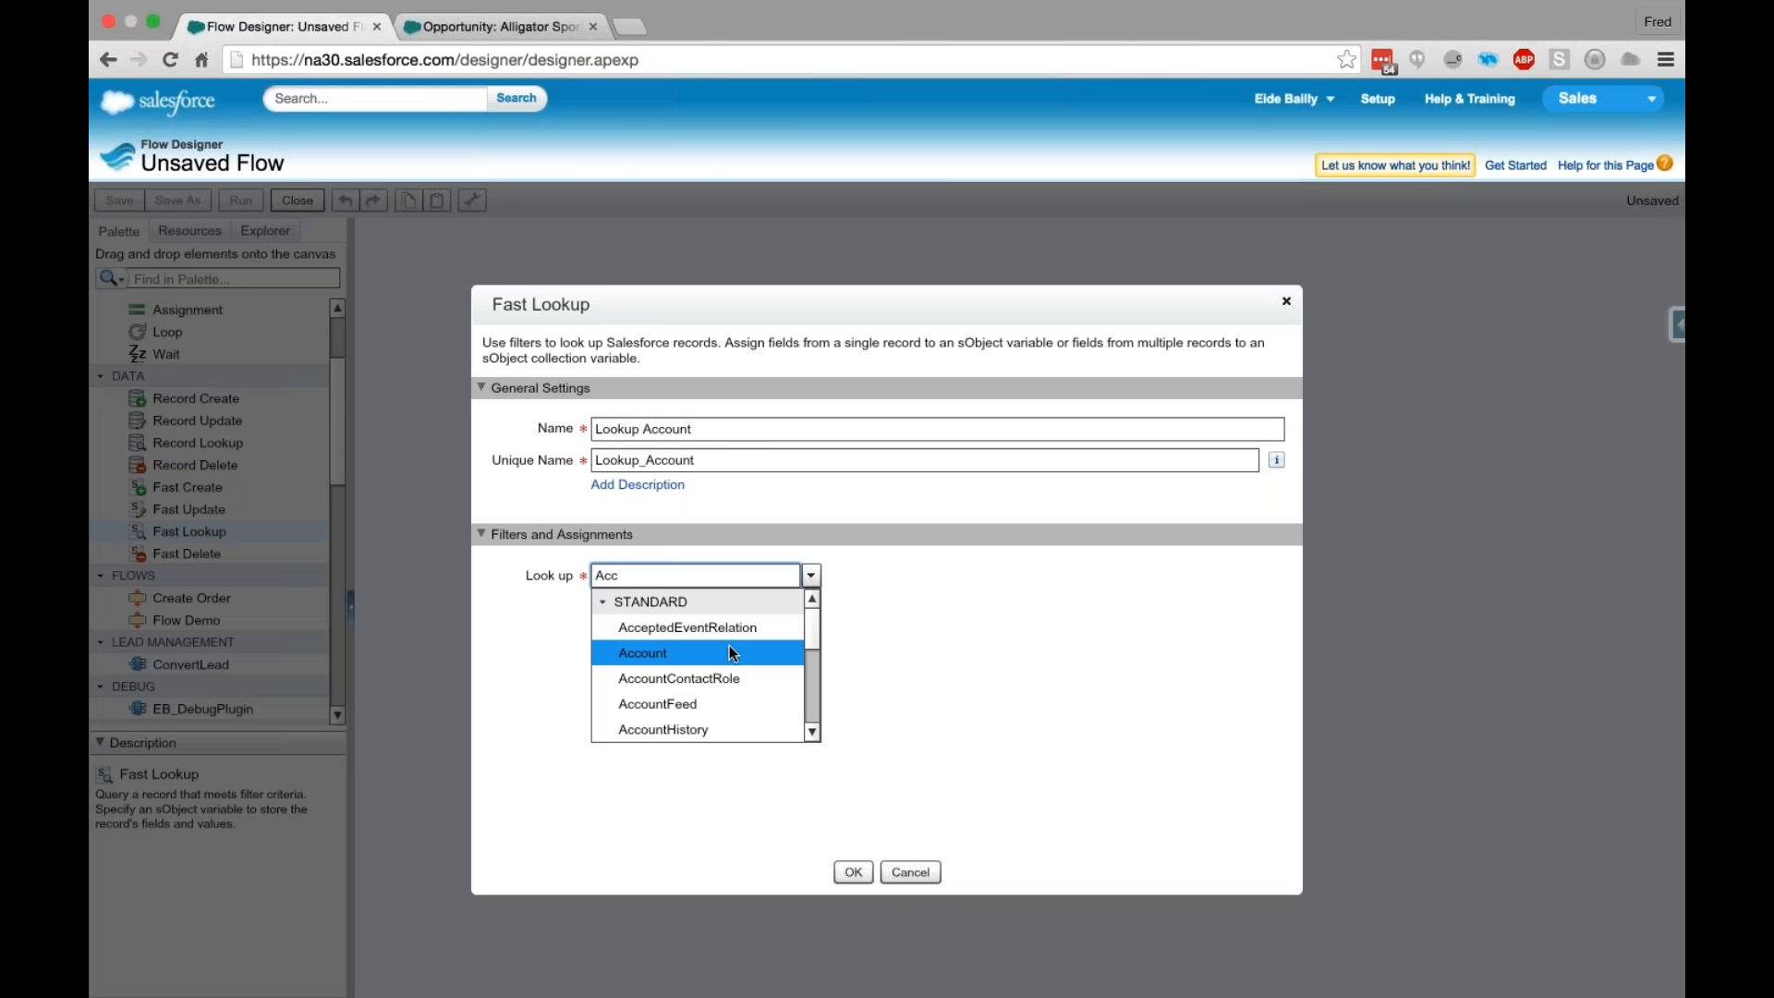
click(731, 653)
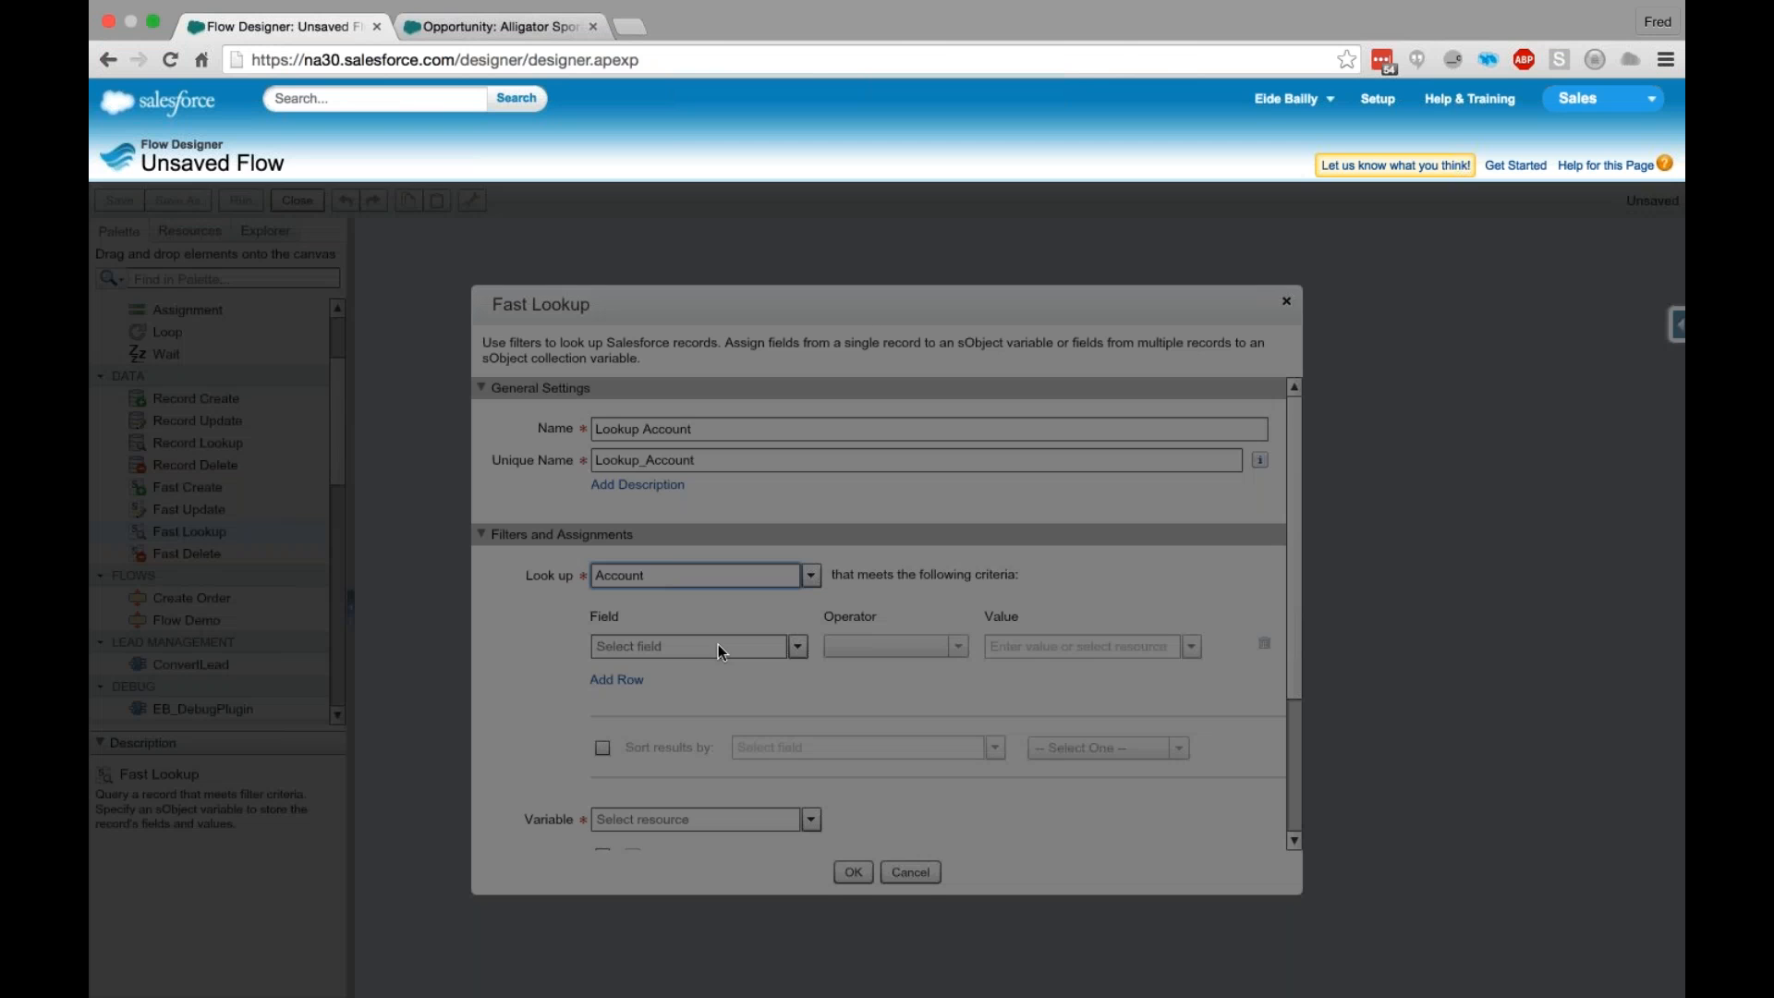
click(719, 647)
text(Id)
click(718, 722)
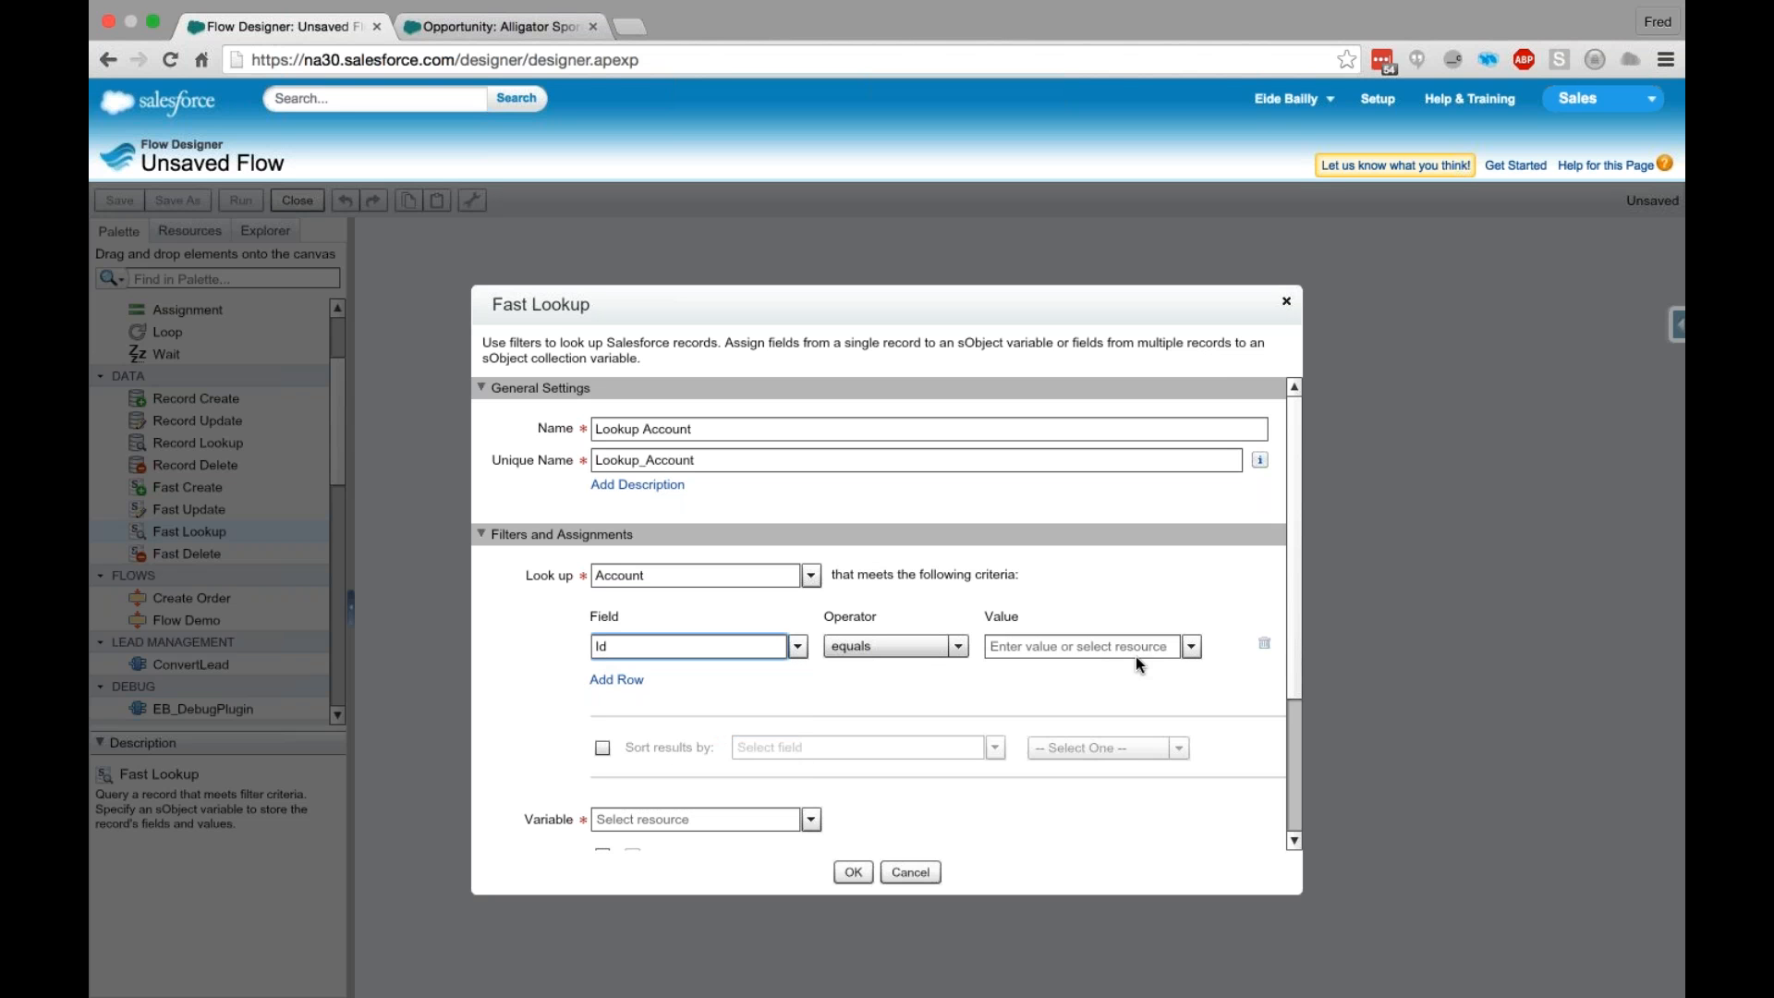
scroll(1031, 630, down, 1)
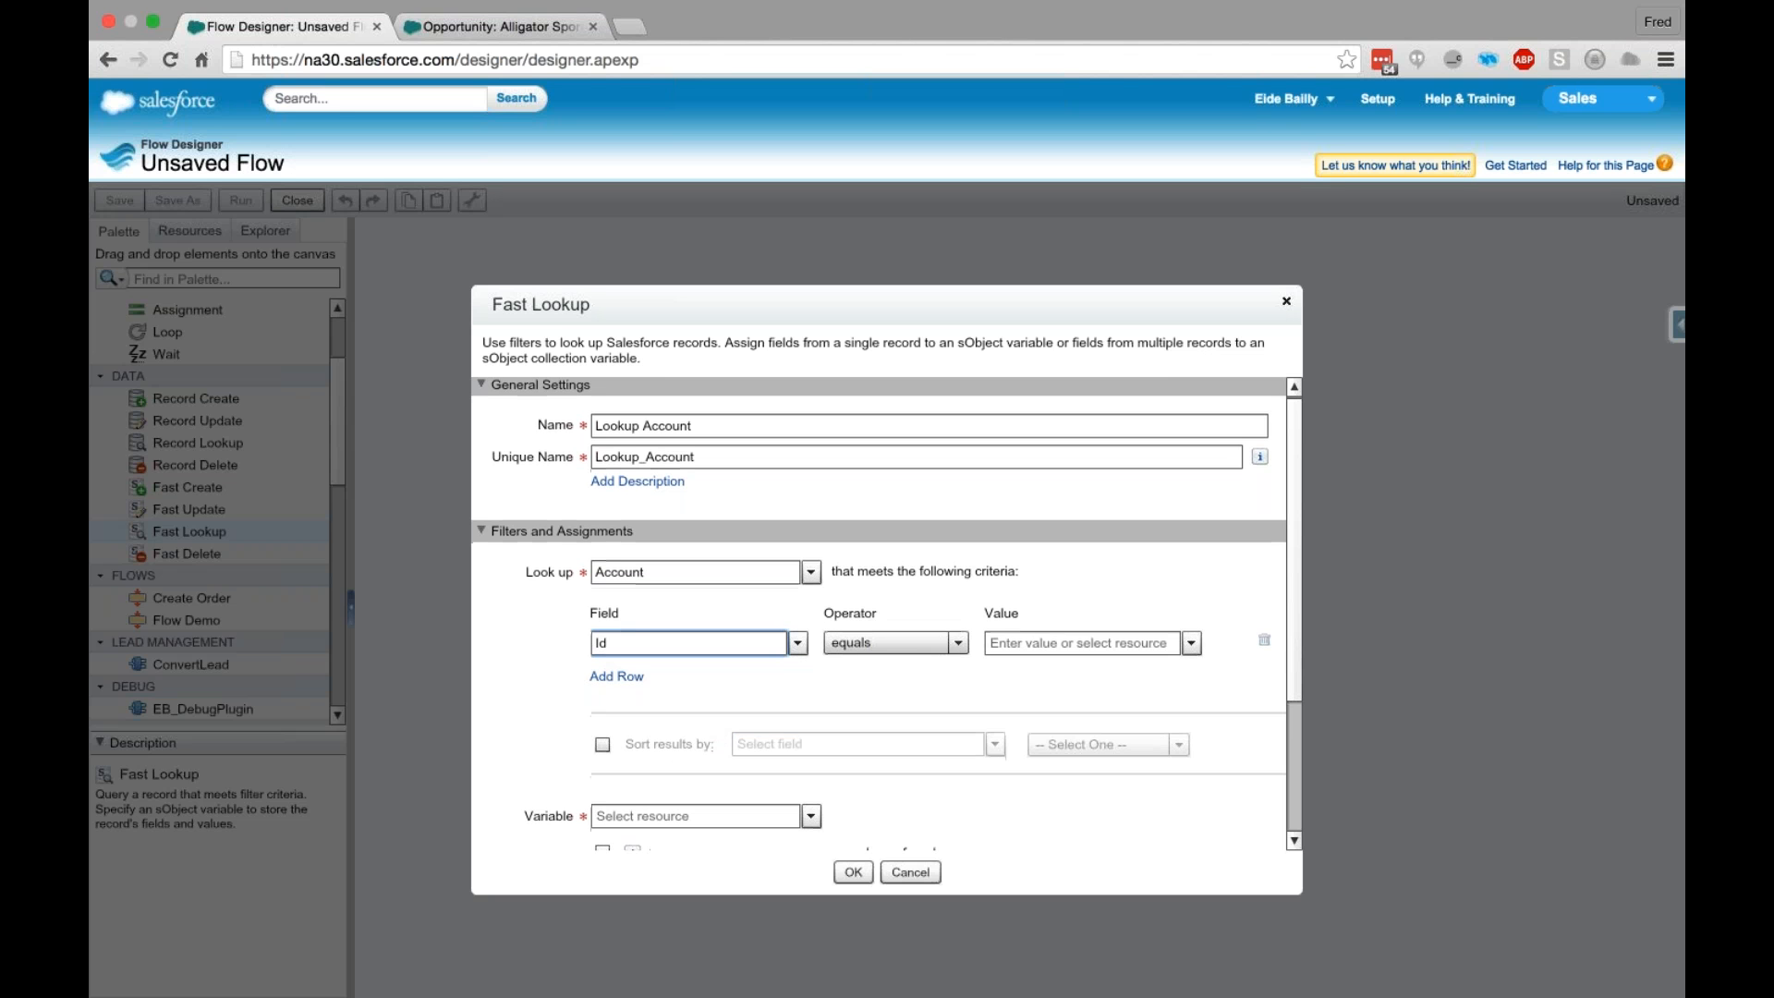
- Create a new variable named AccountID as the value of the Fast Lookup's Id filter criterion
scroll(882, 614, down, 1)
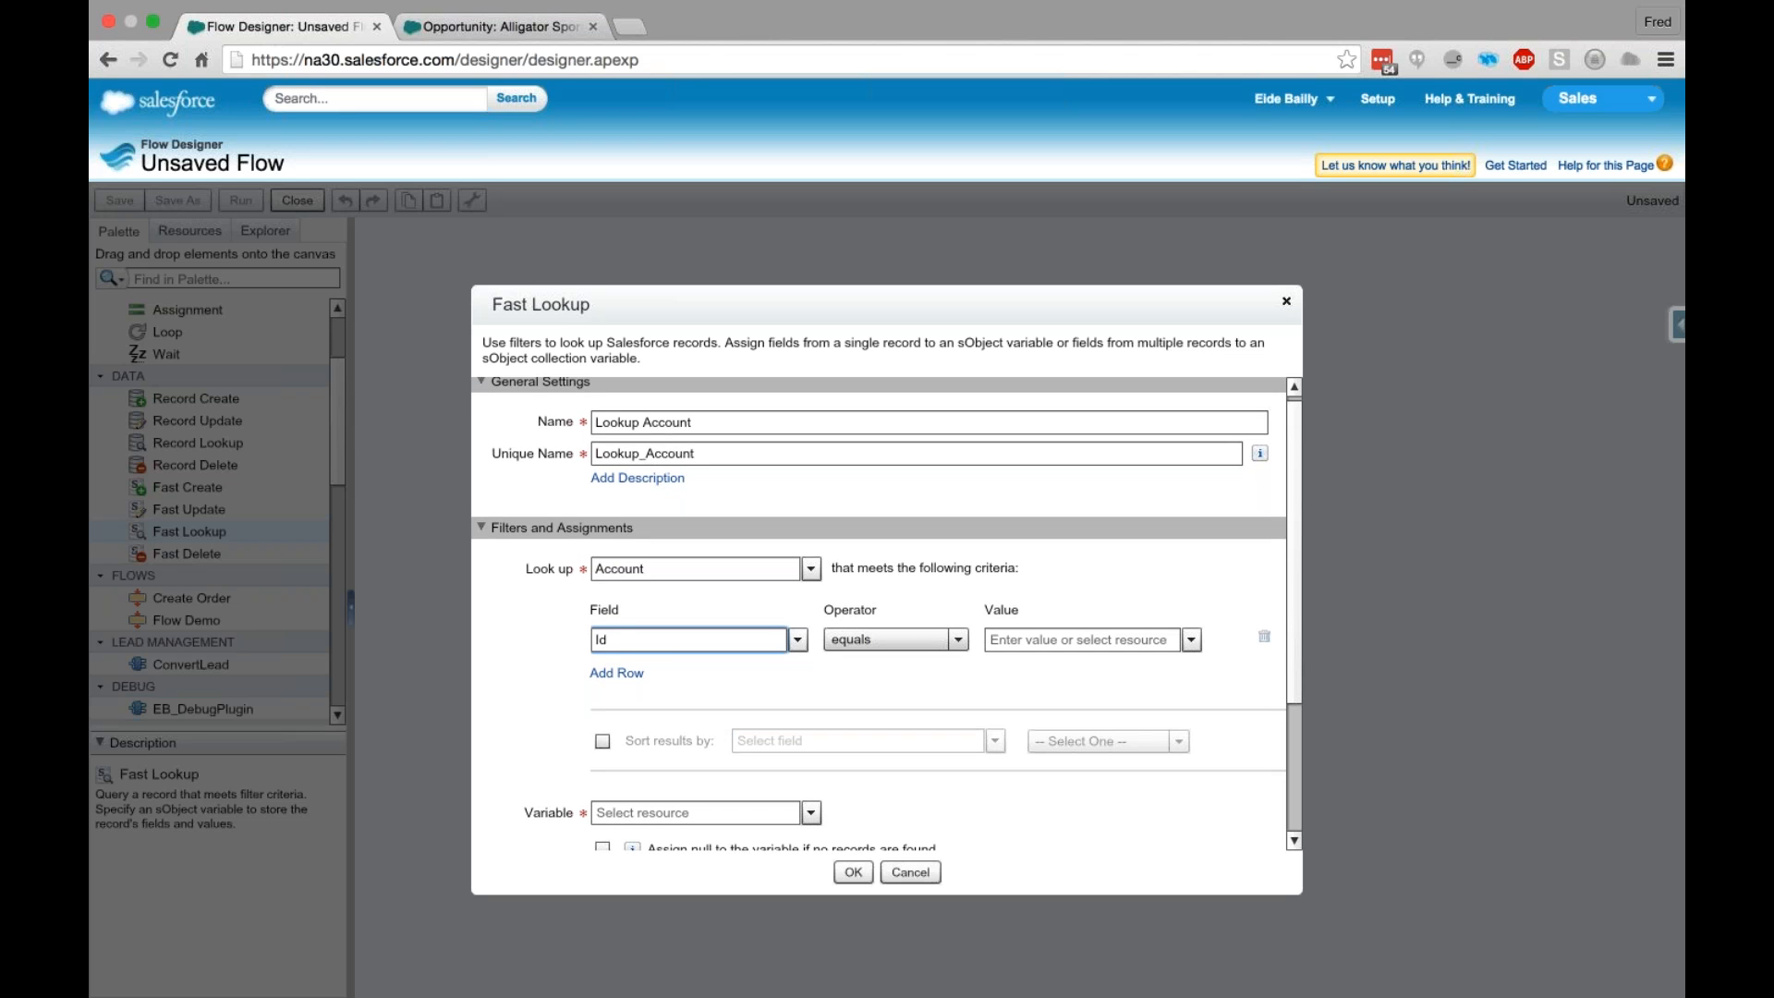
click(997, 639)
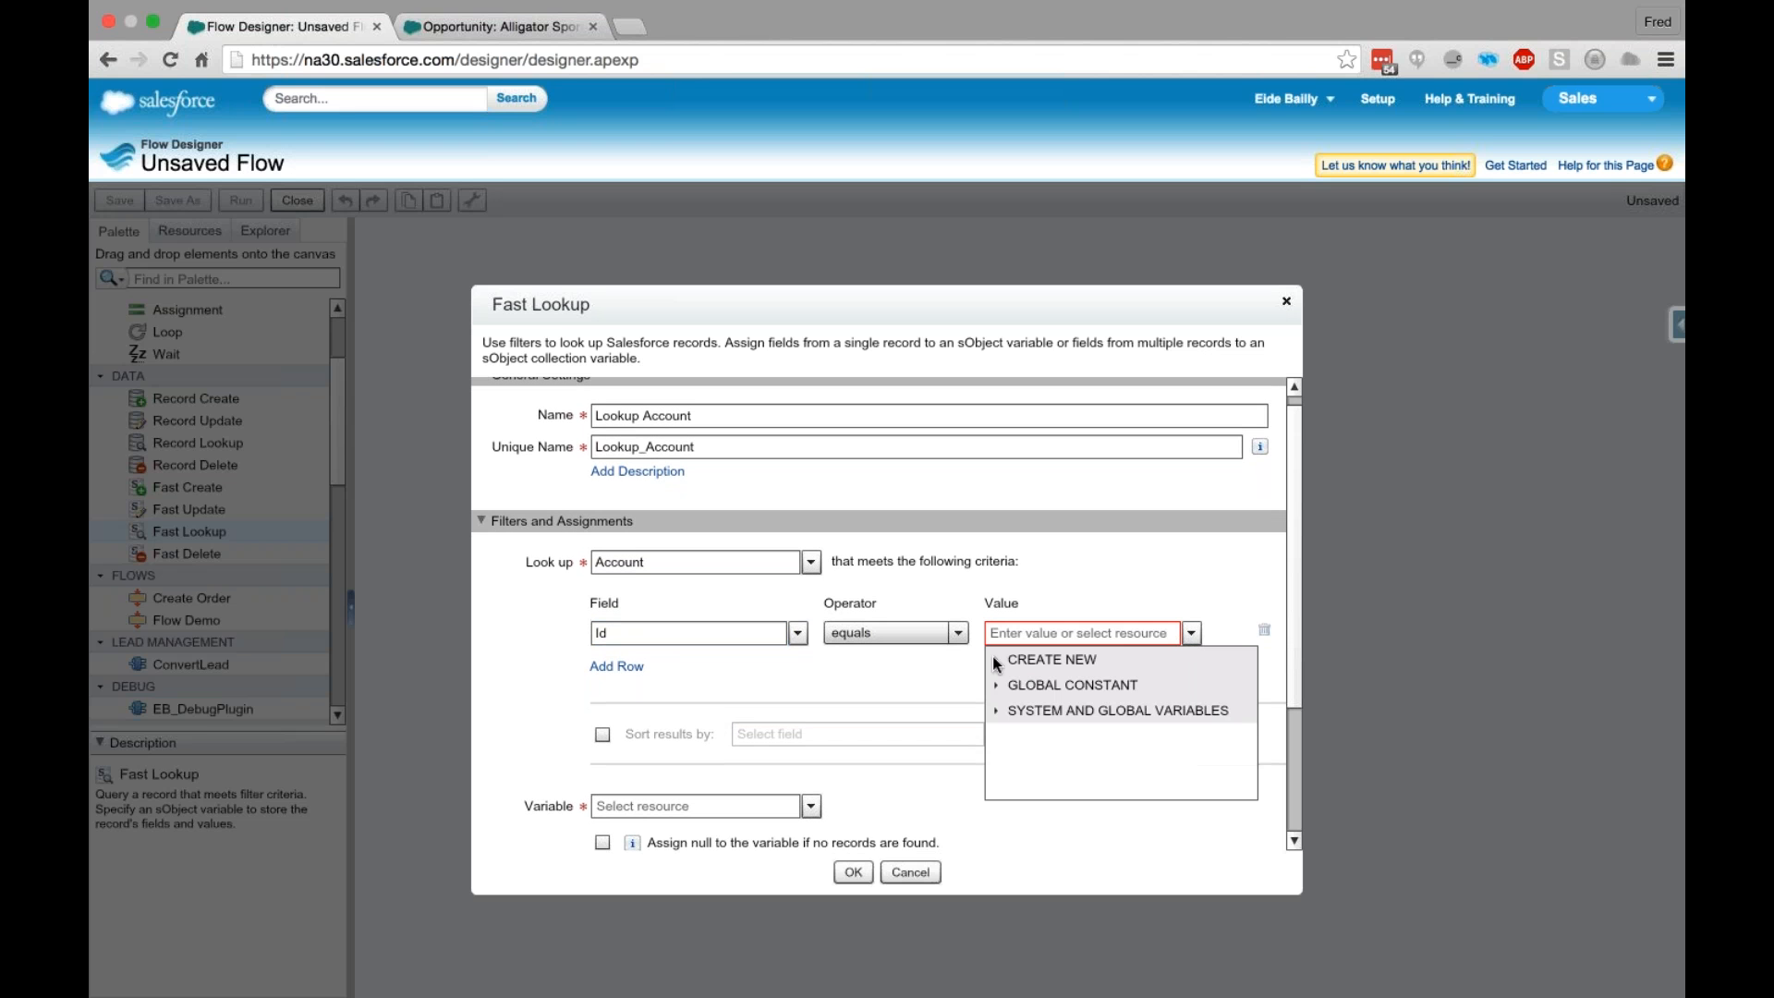
click(992, 655)
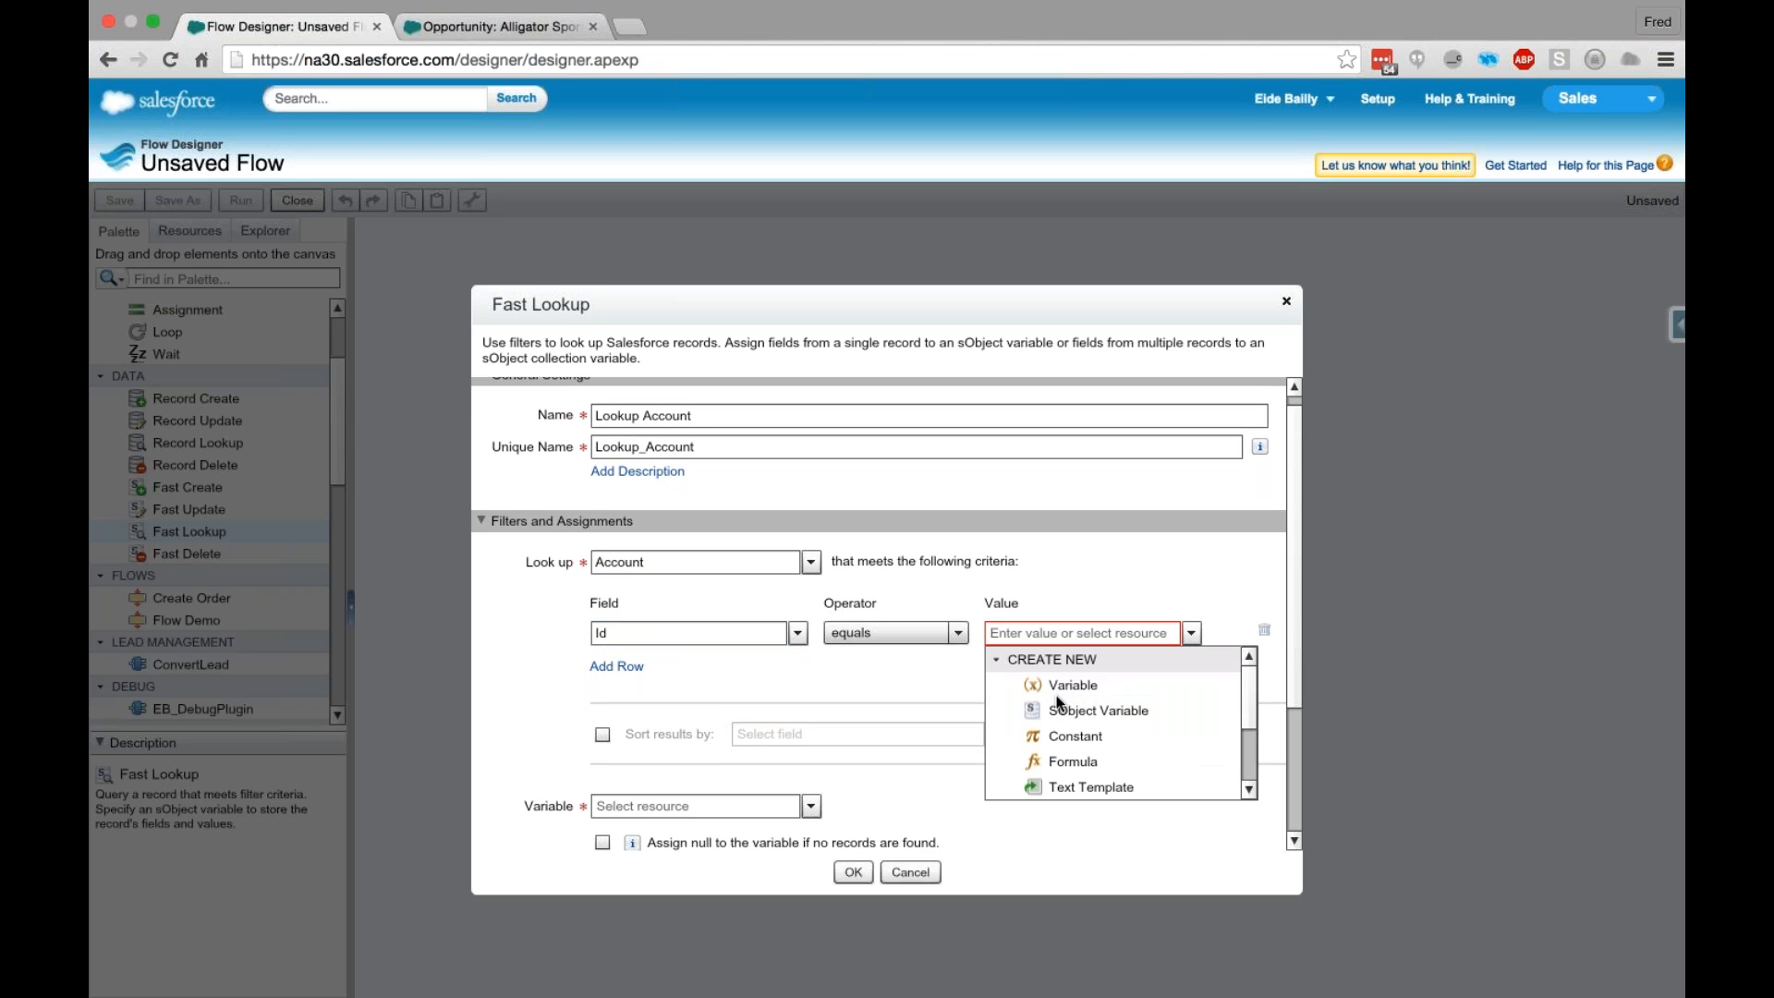
click(1120, 689)
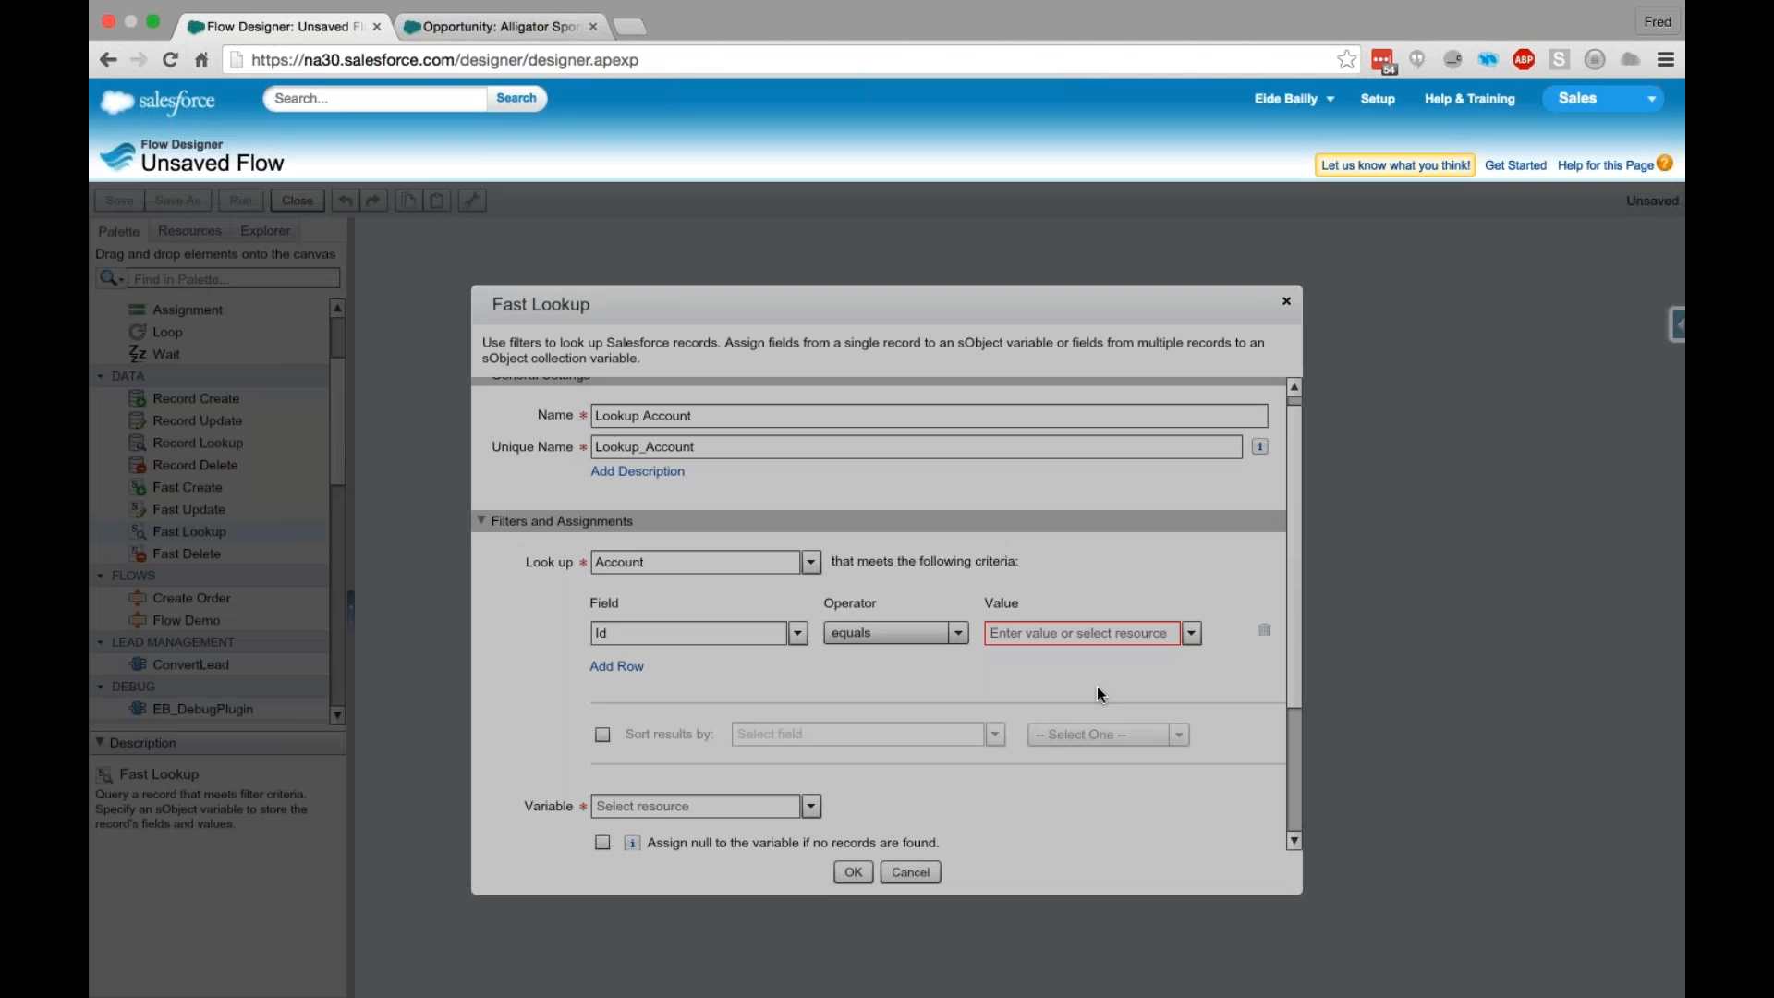
text(Acco)
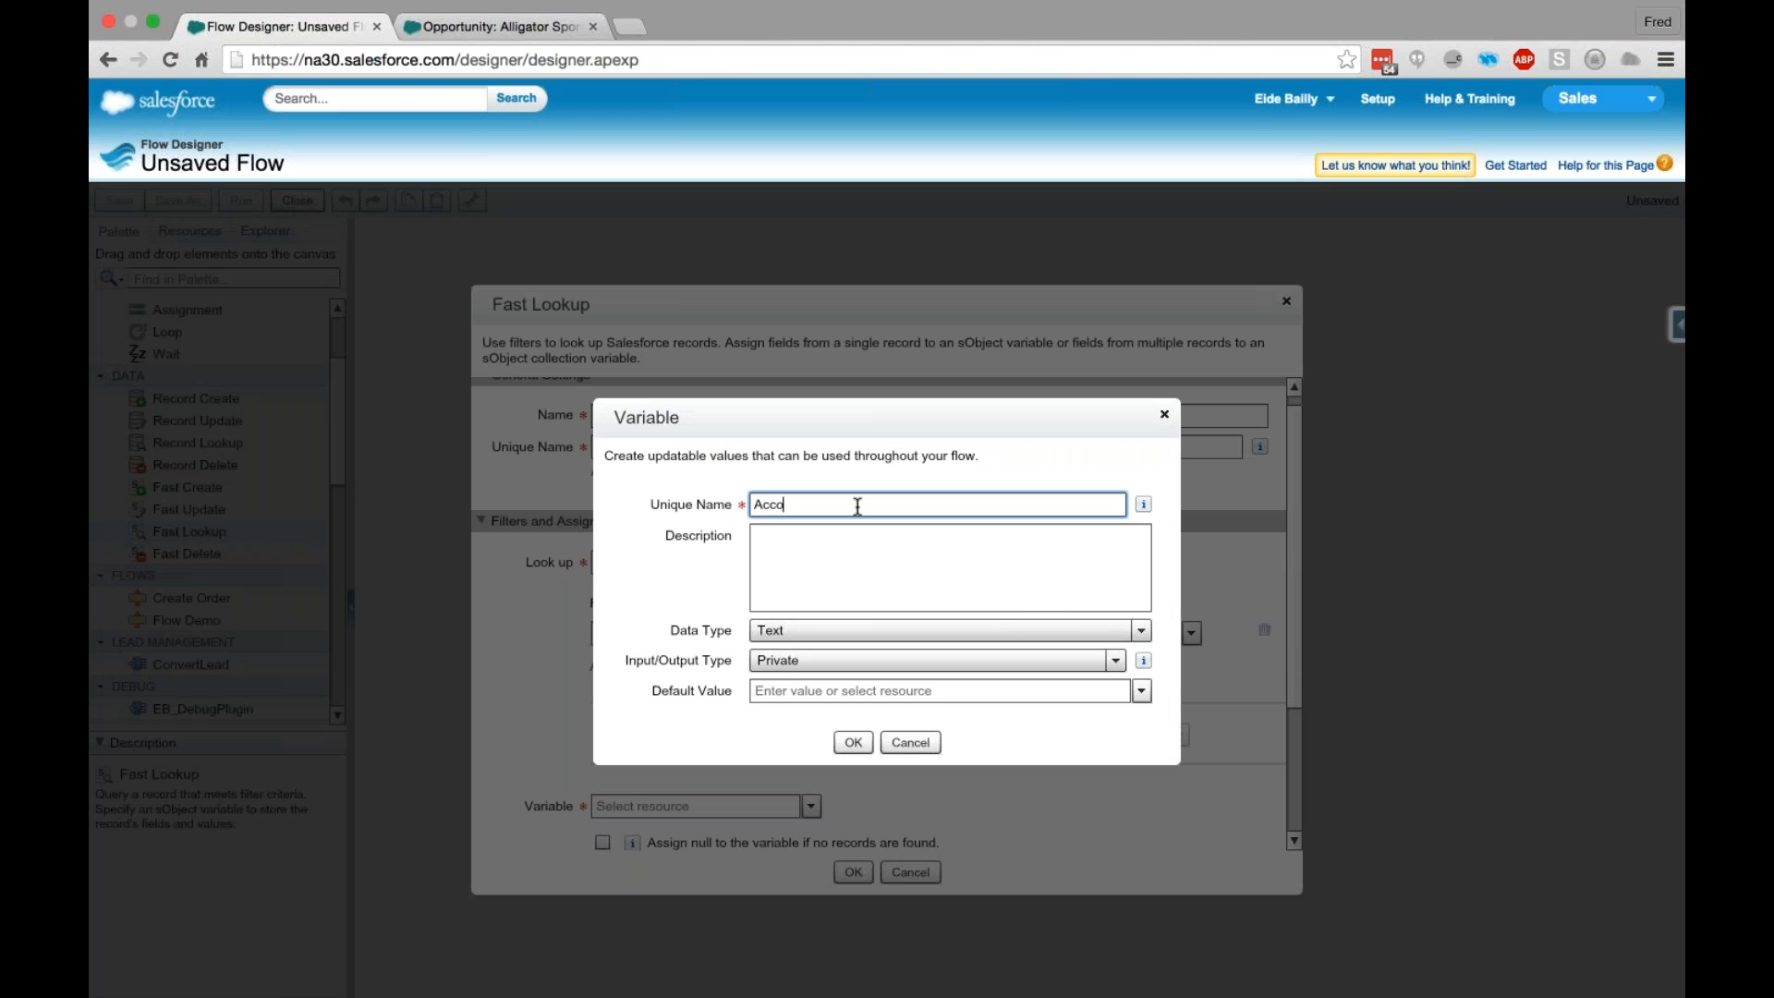
text(untID)
click(845, 543)
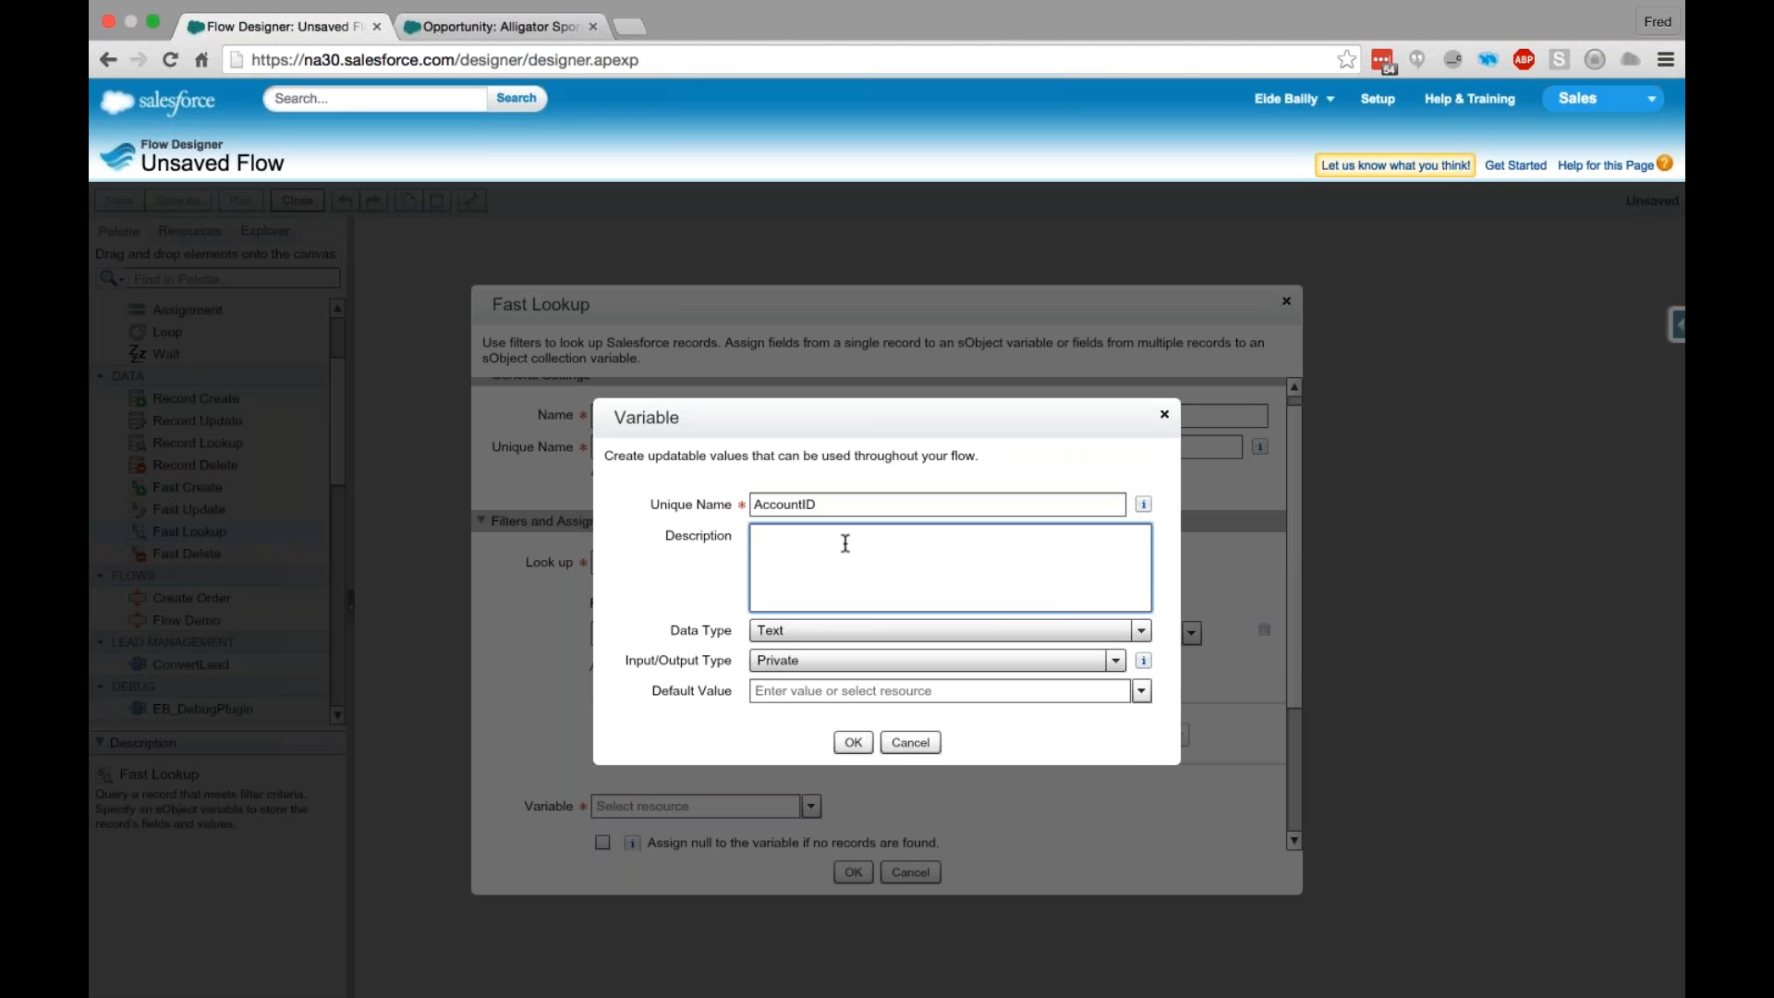
- Set the AccountID variable's input/output type to Input and Output and save the variable
click(824, 658)
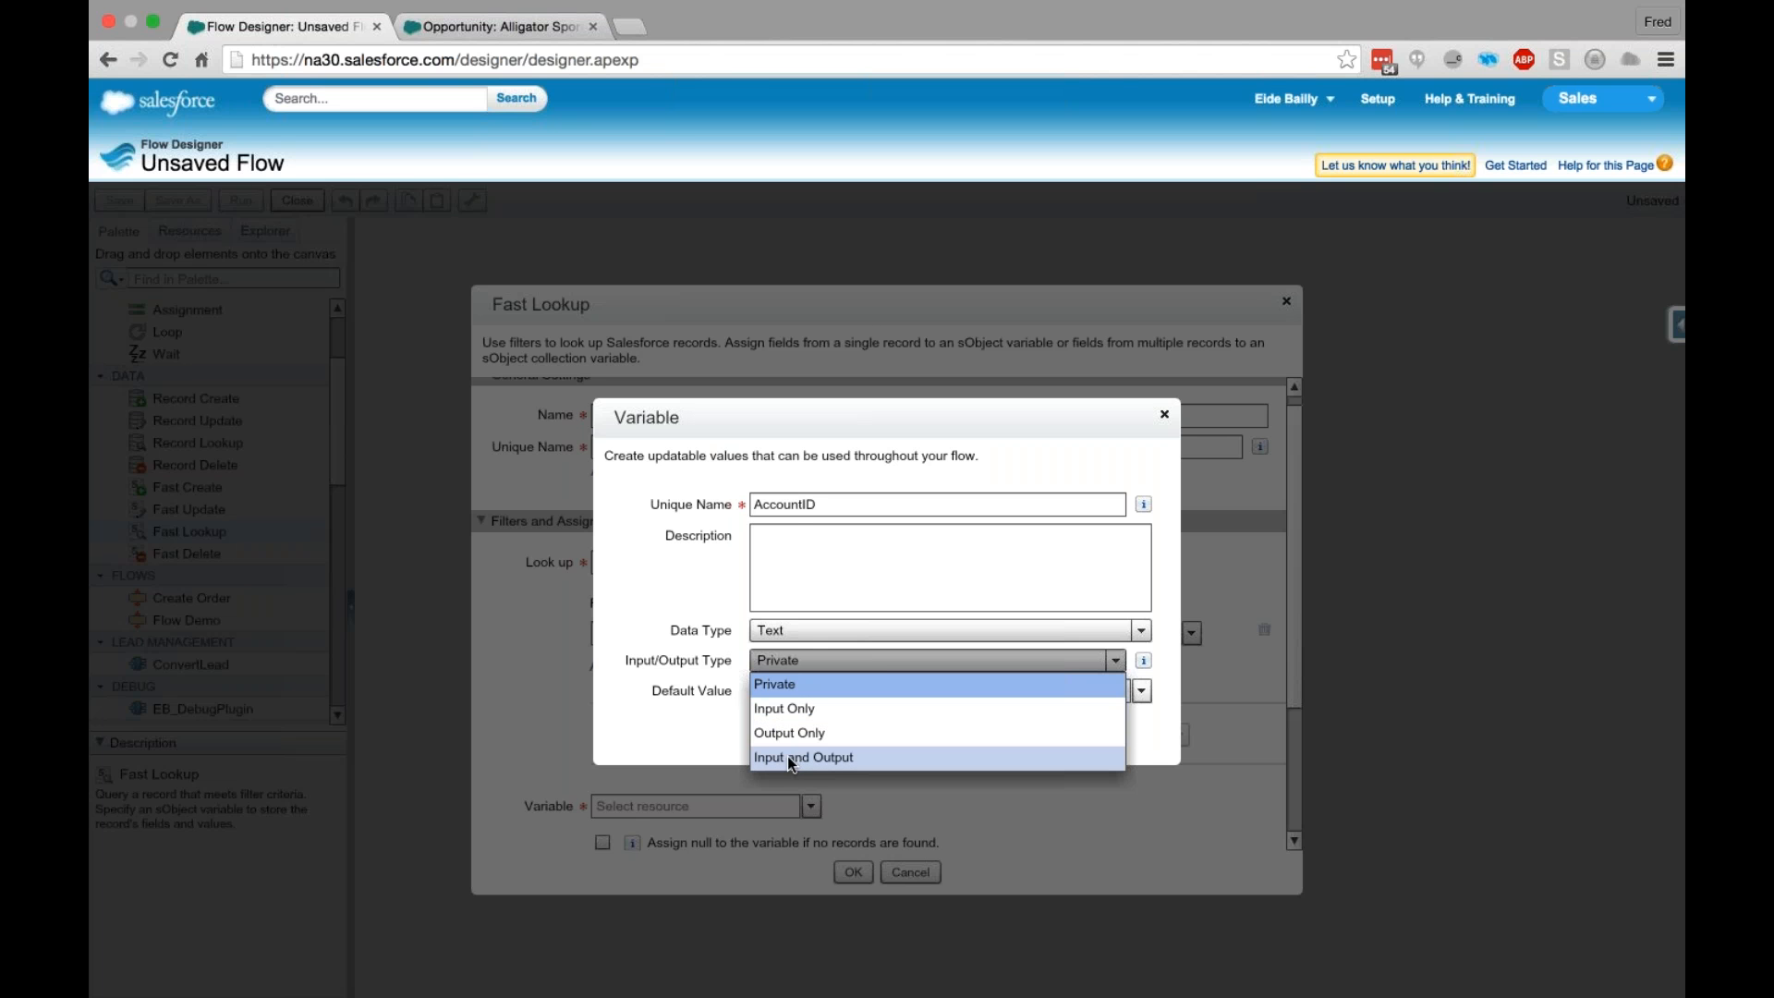
click(765, 505)
drag(765, 505, 940, 507)
click(870, 568)
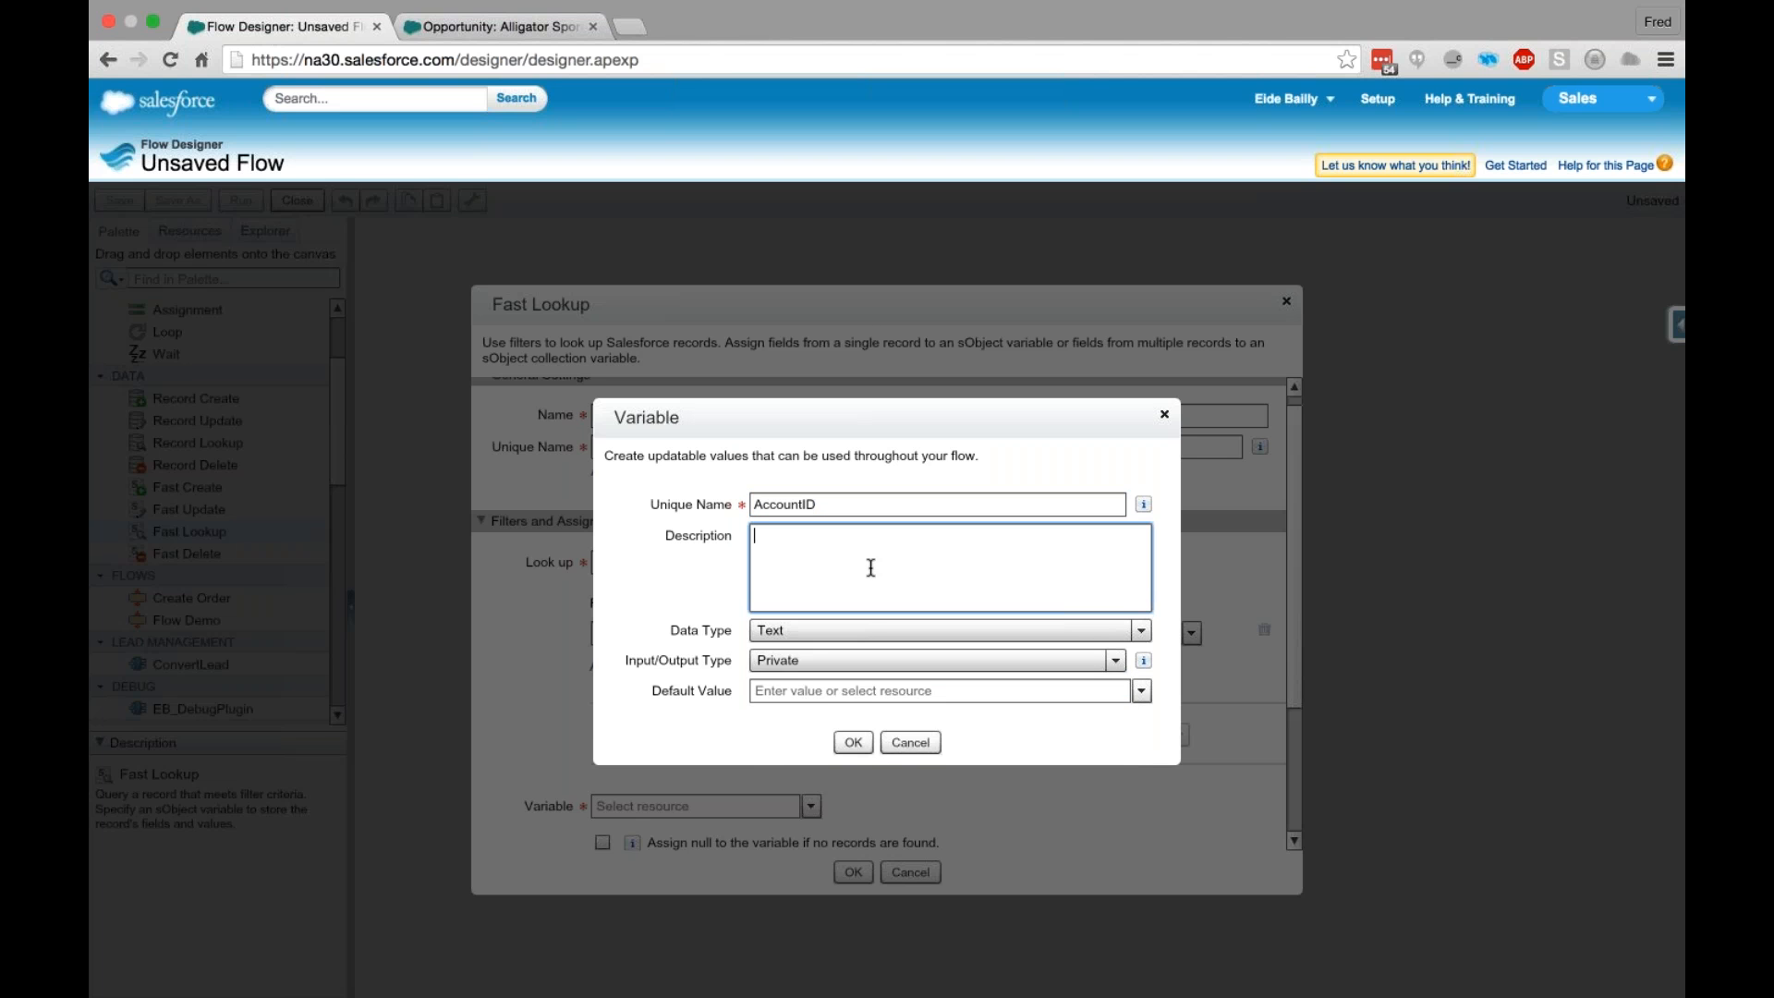
click(792, 651)
click(800, 757)
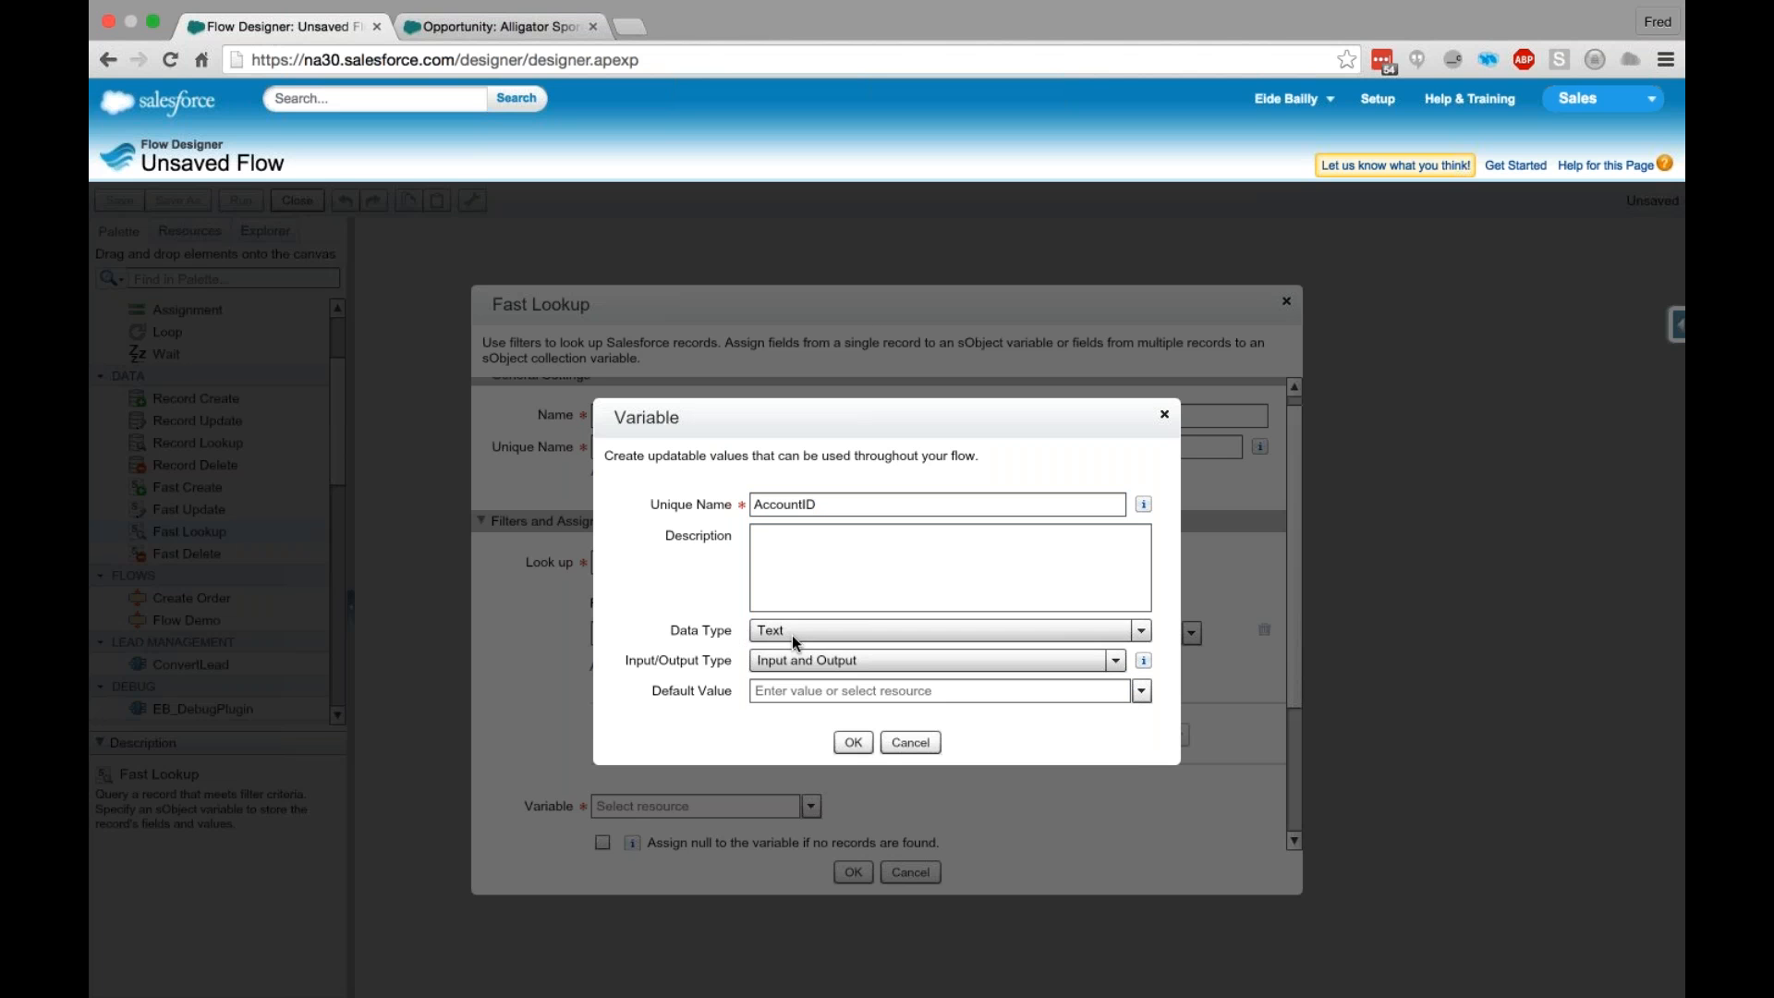
click(851, 741)
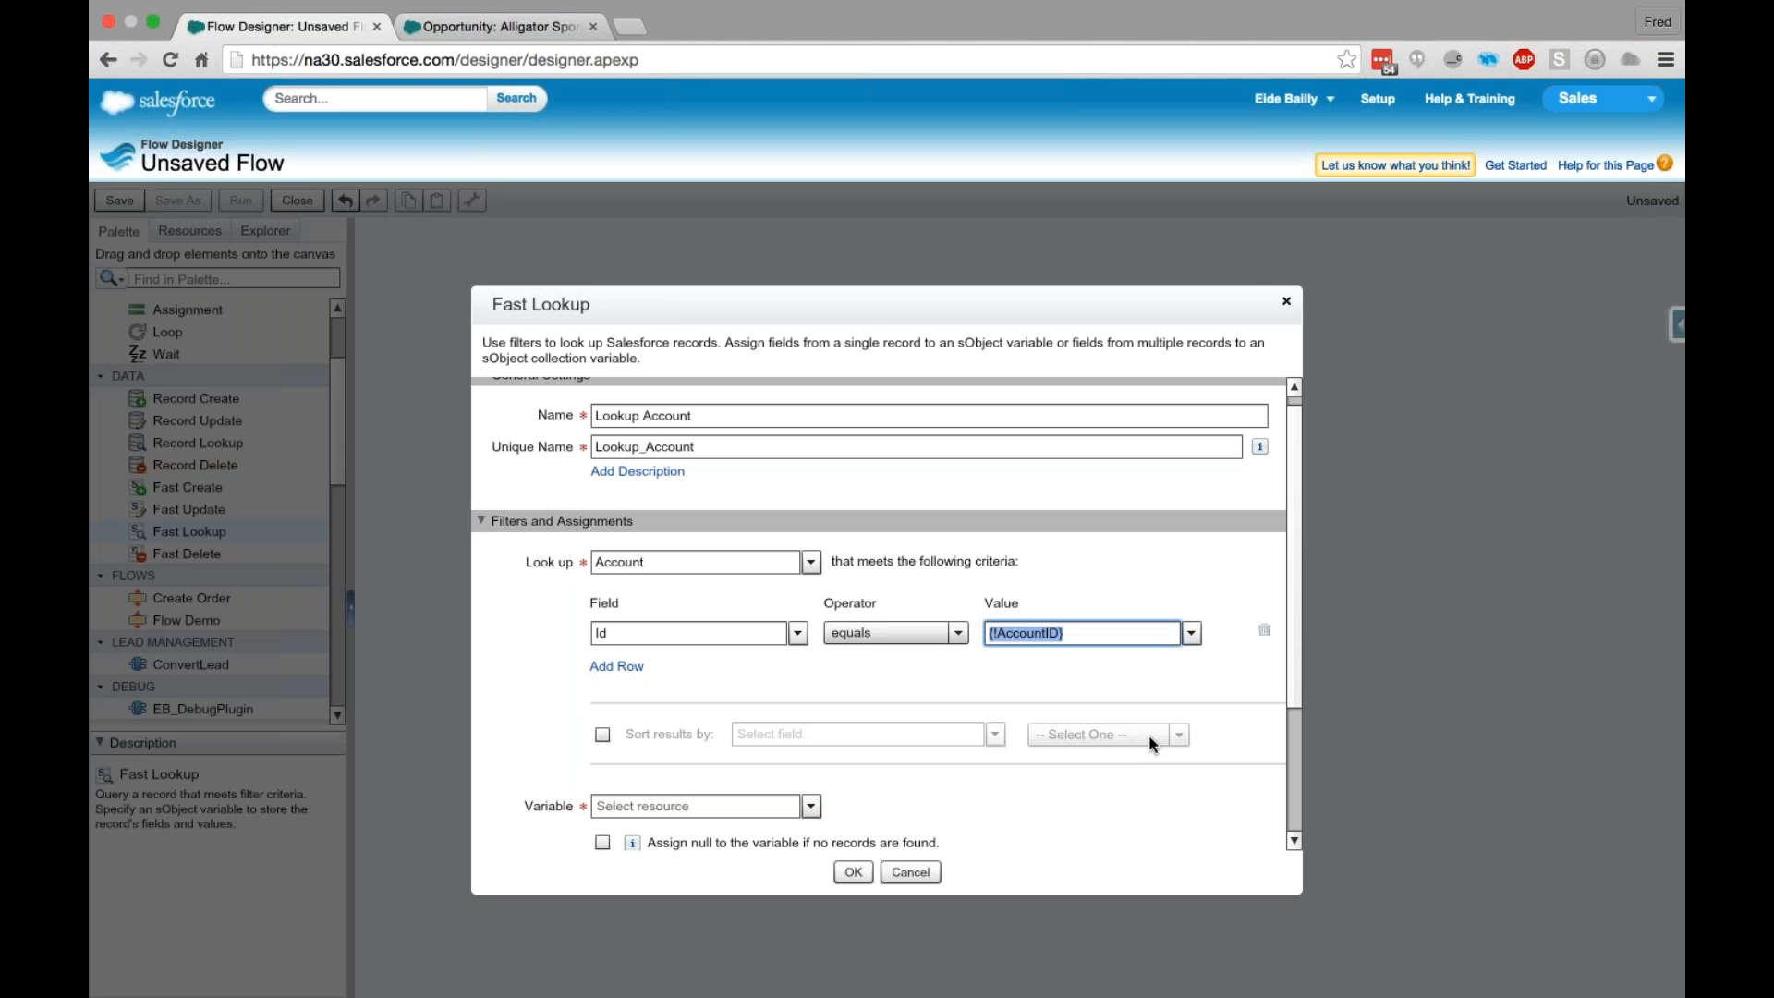
scroll(1151, 742, down, 1)
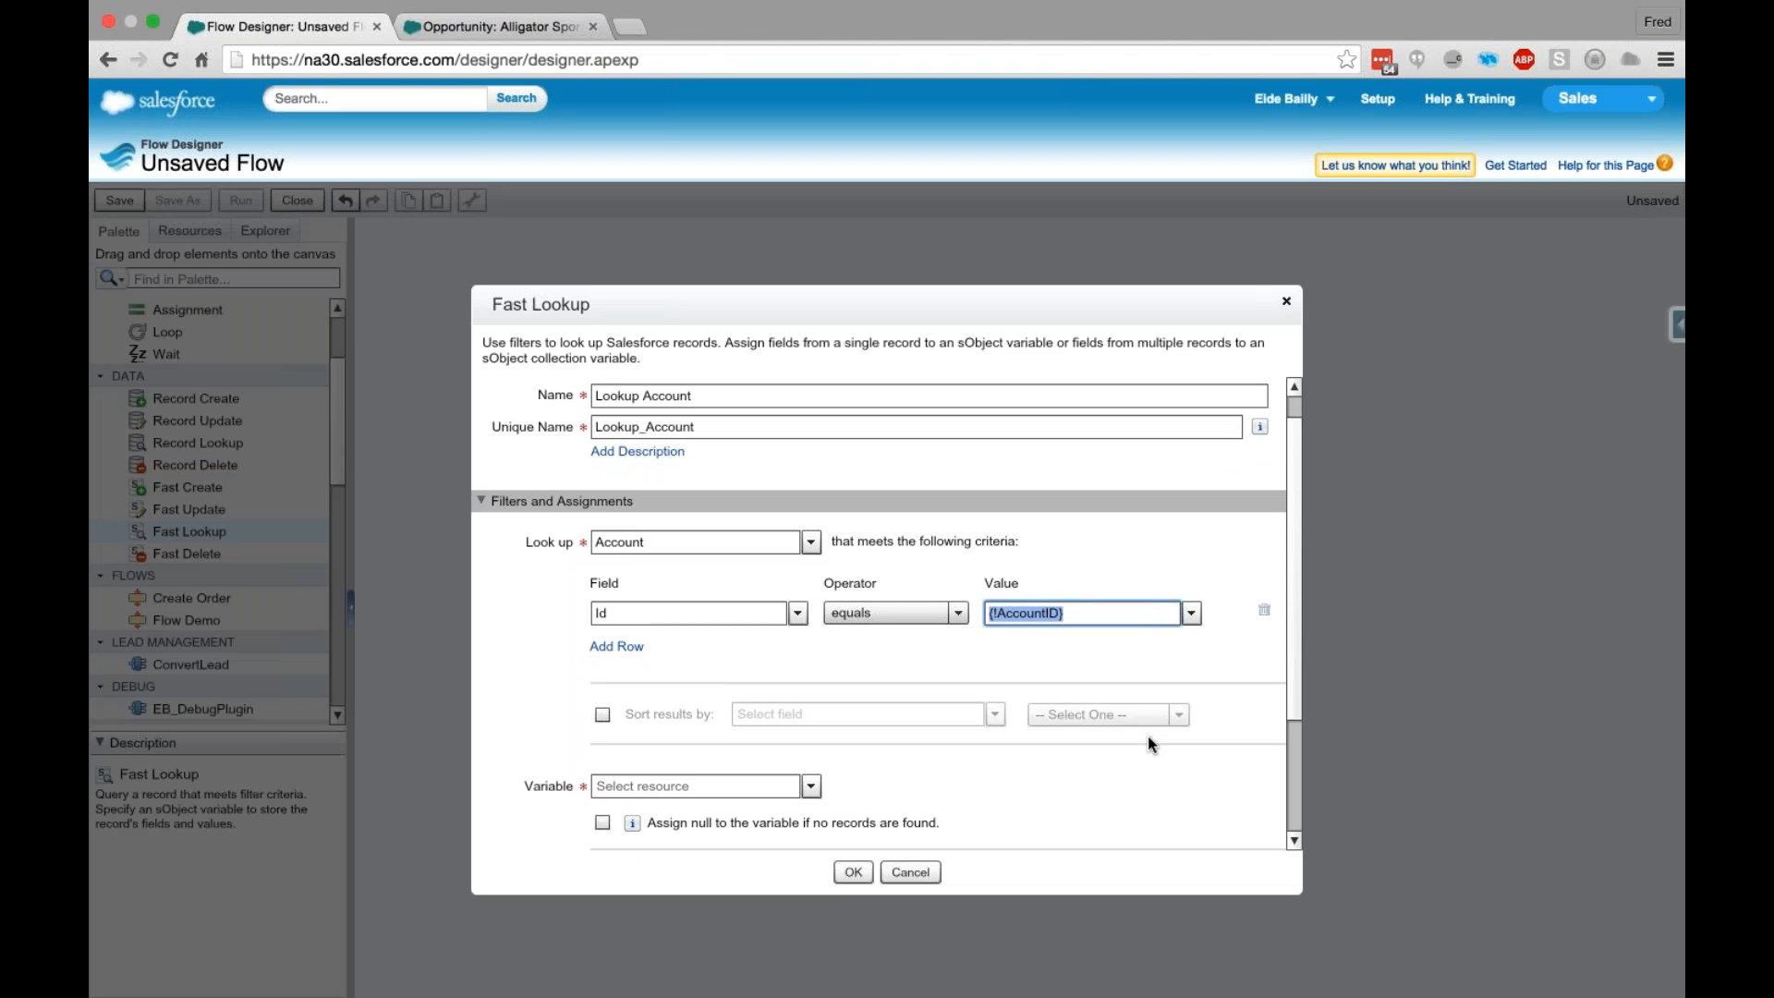
click(604, 783)
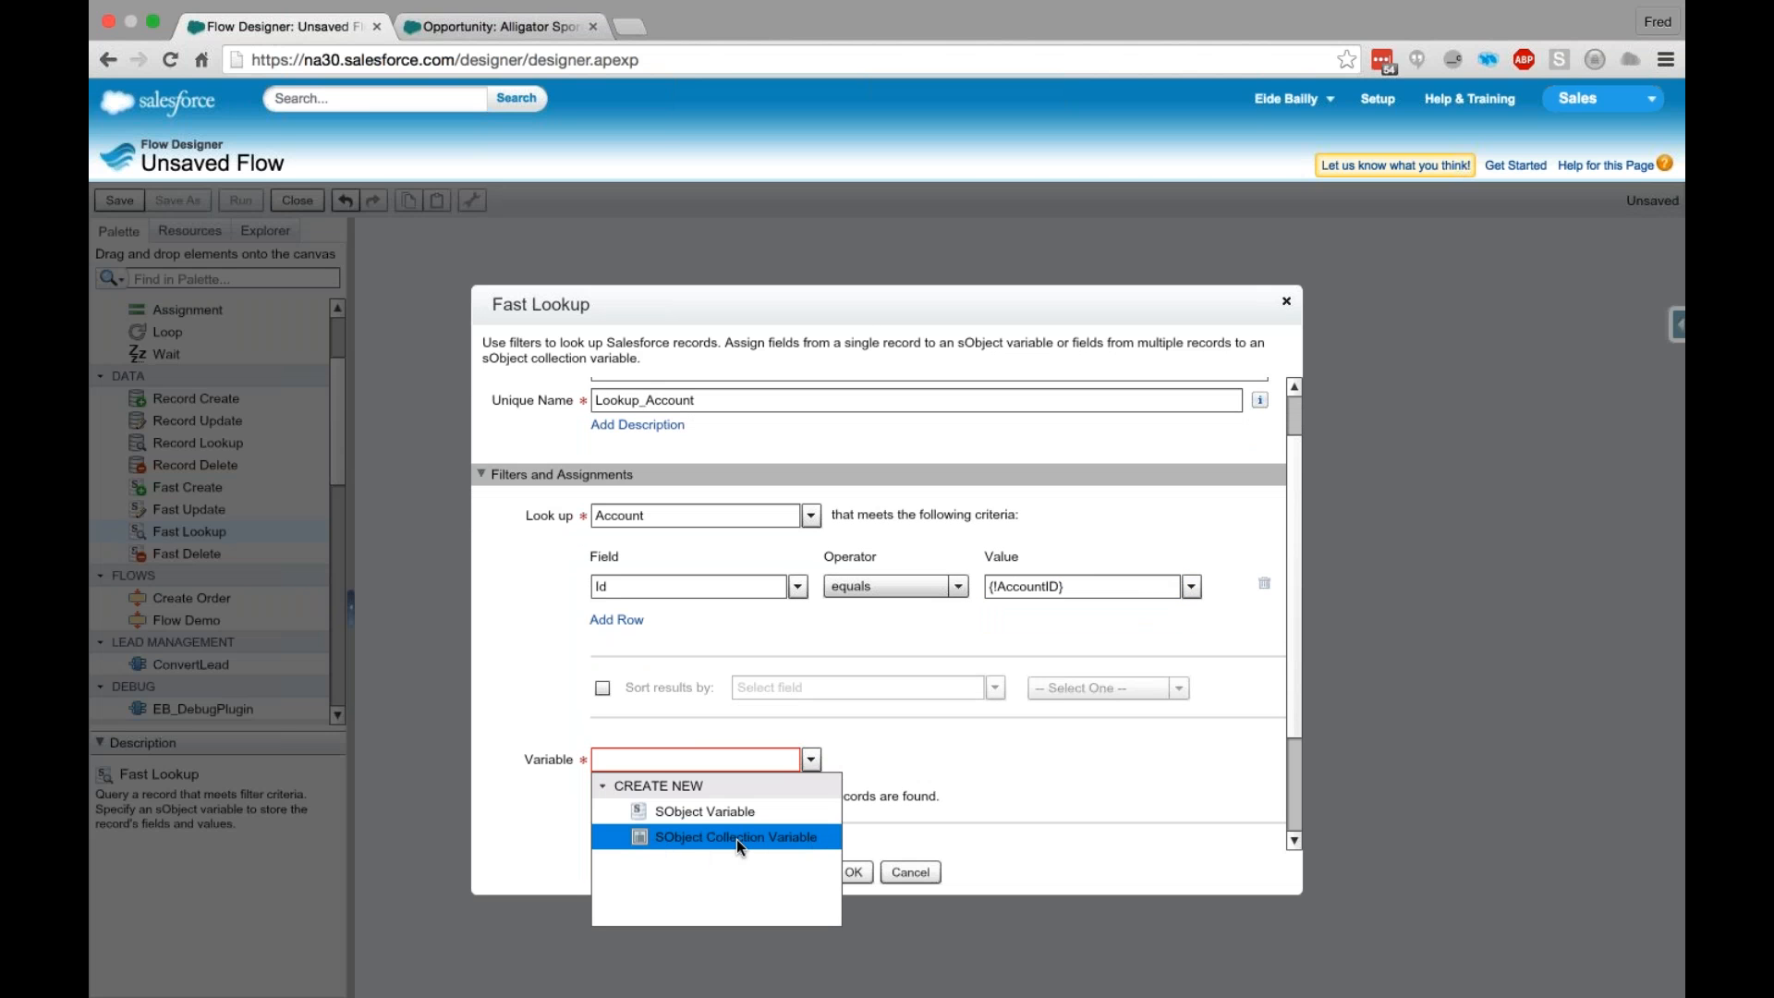
click(879, 619)
click(729, 587)
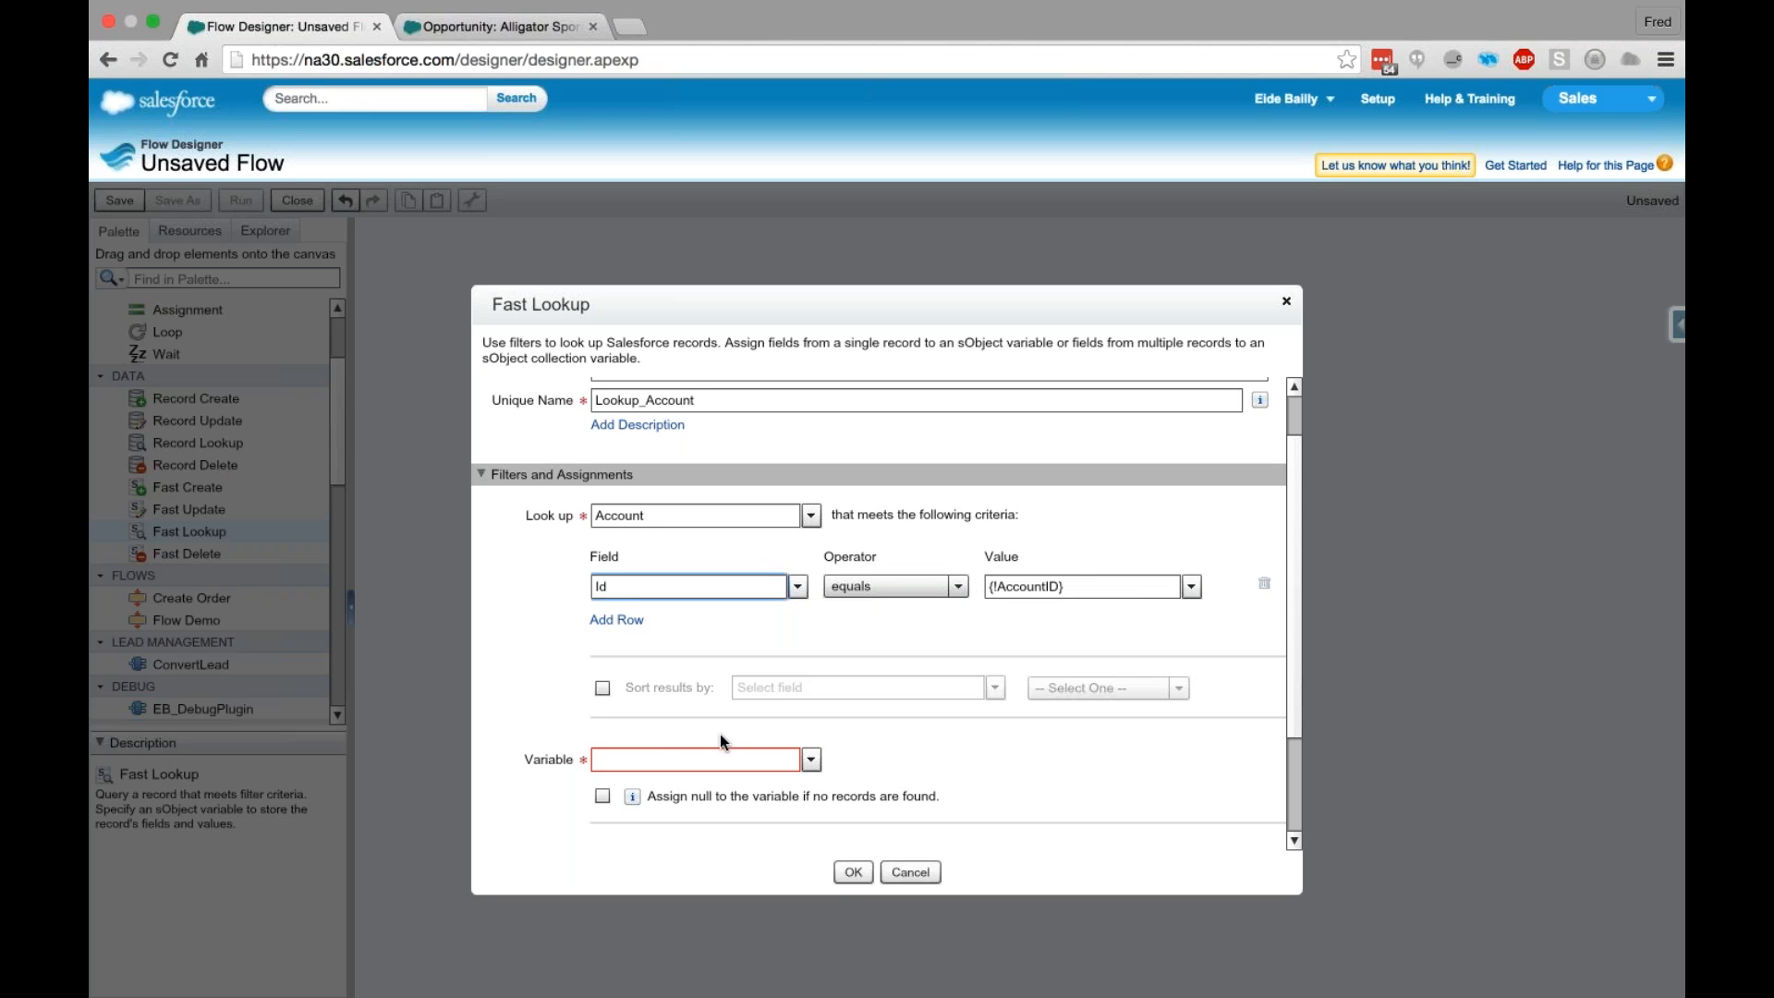
- Create an SObject variable named AccountData with object type Account to store the Fast Lookup's result
click(665, 760)
click(602, 784)
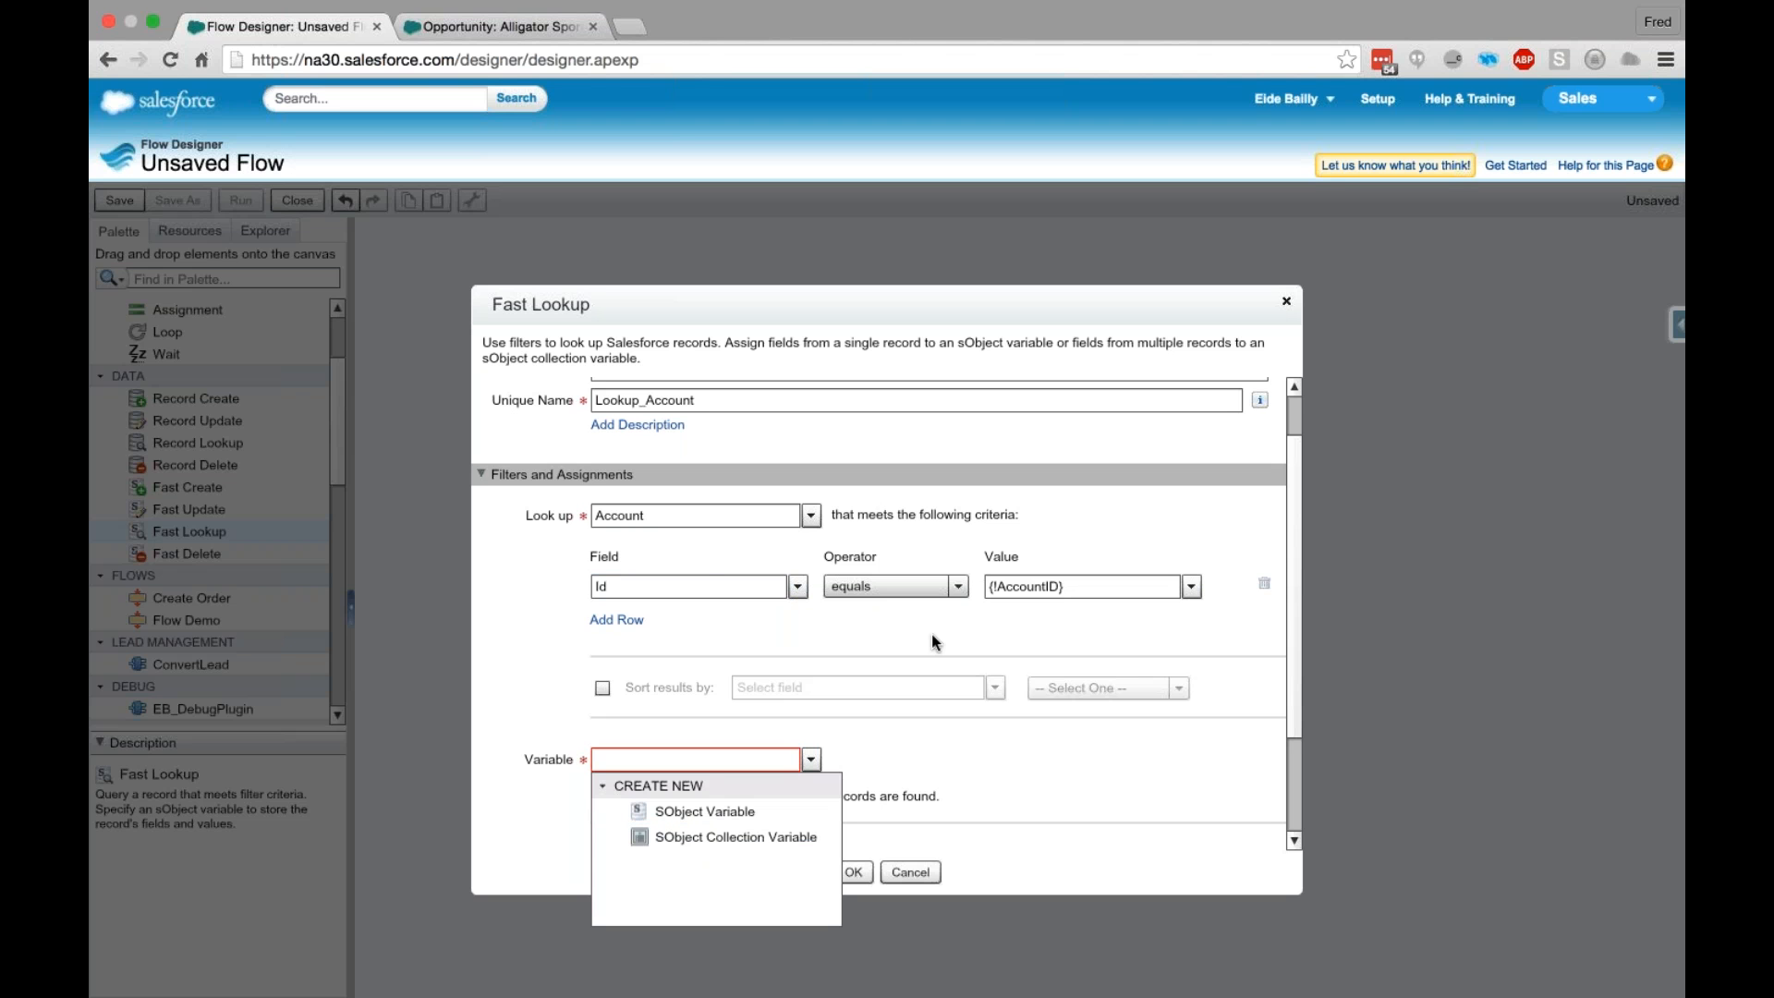
click(727, 813)
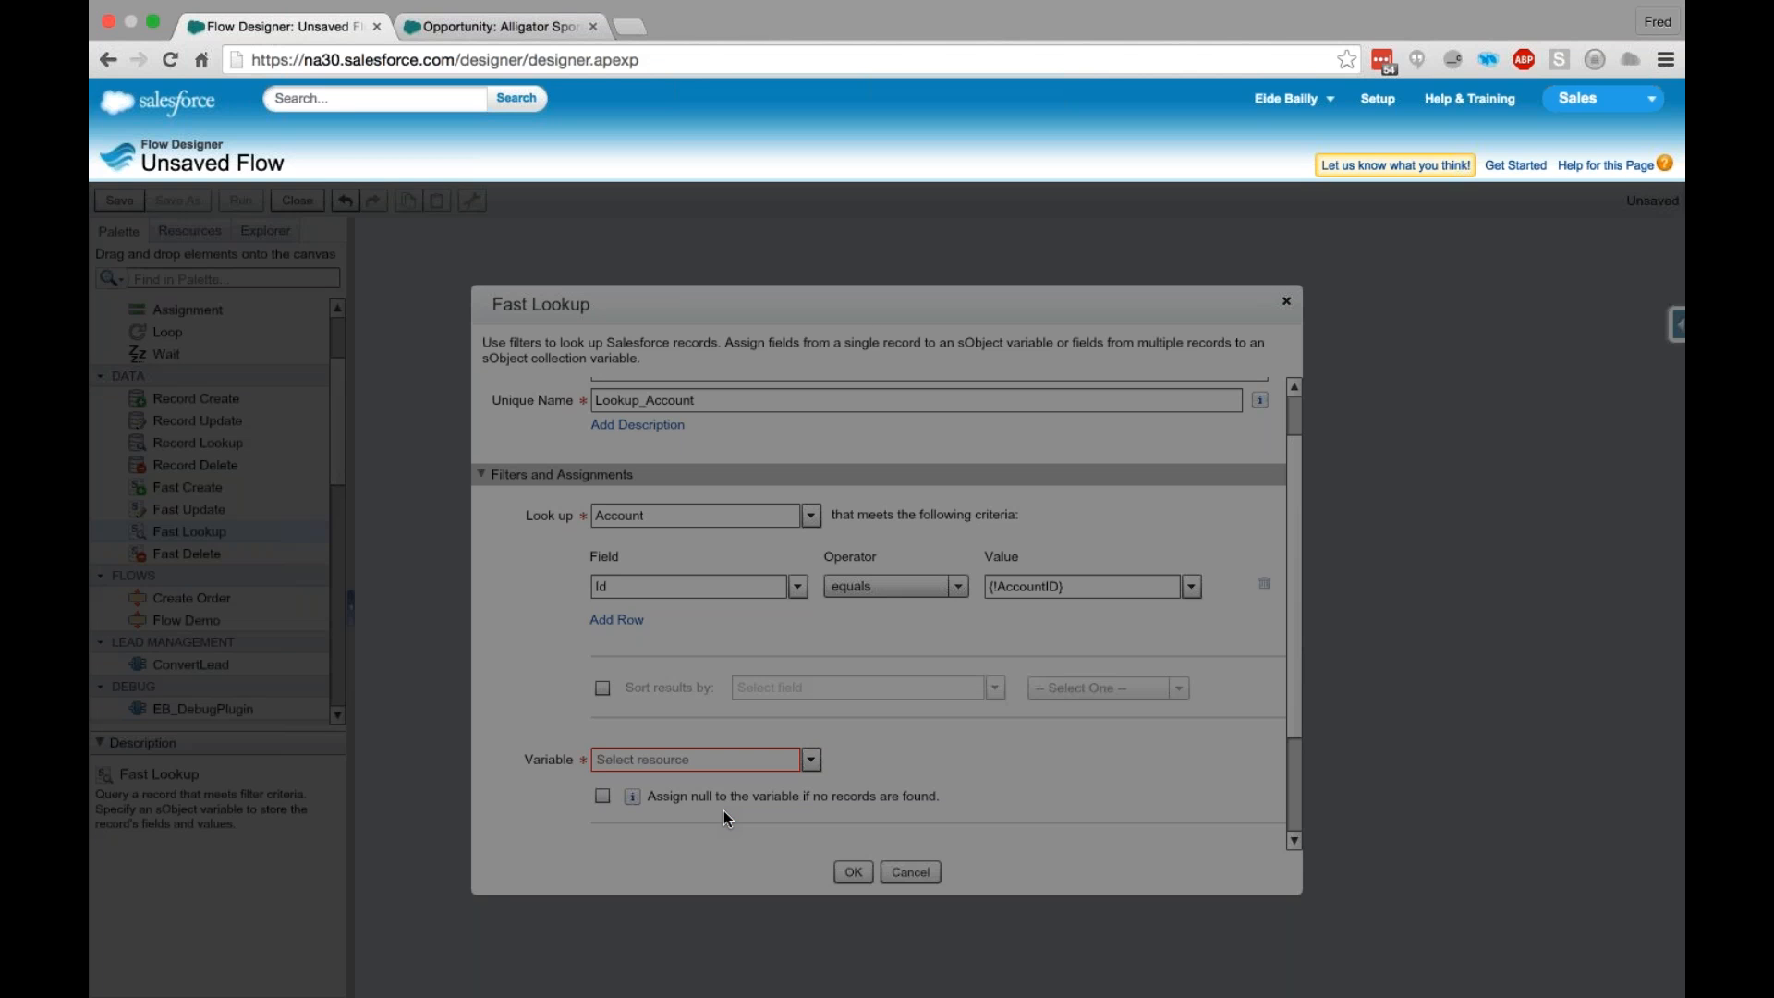
text(AccountD)
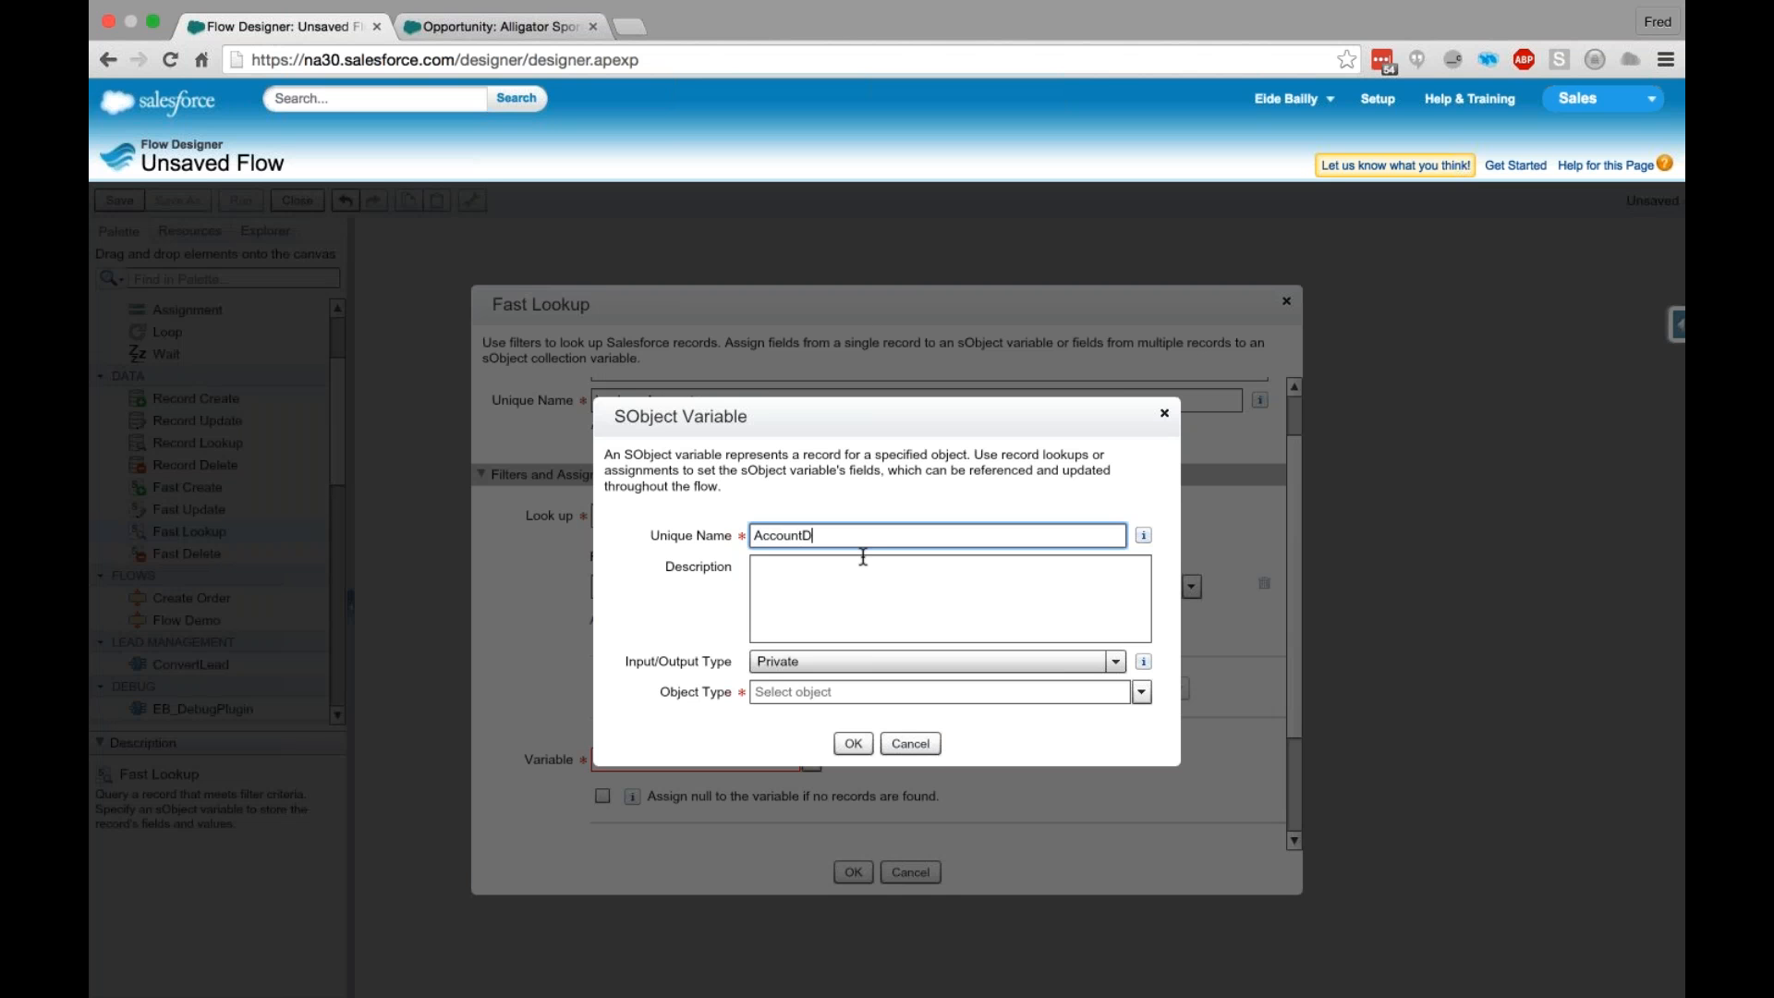
text(ata)
click(898, 592)
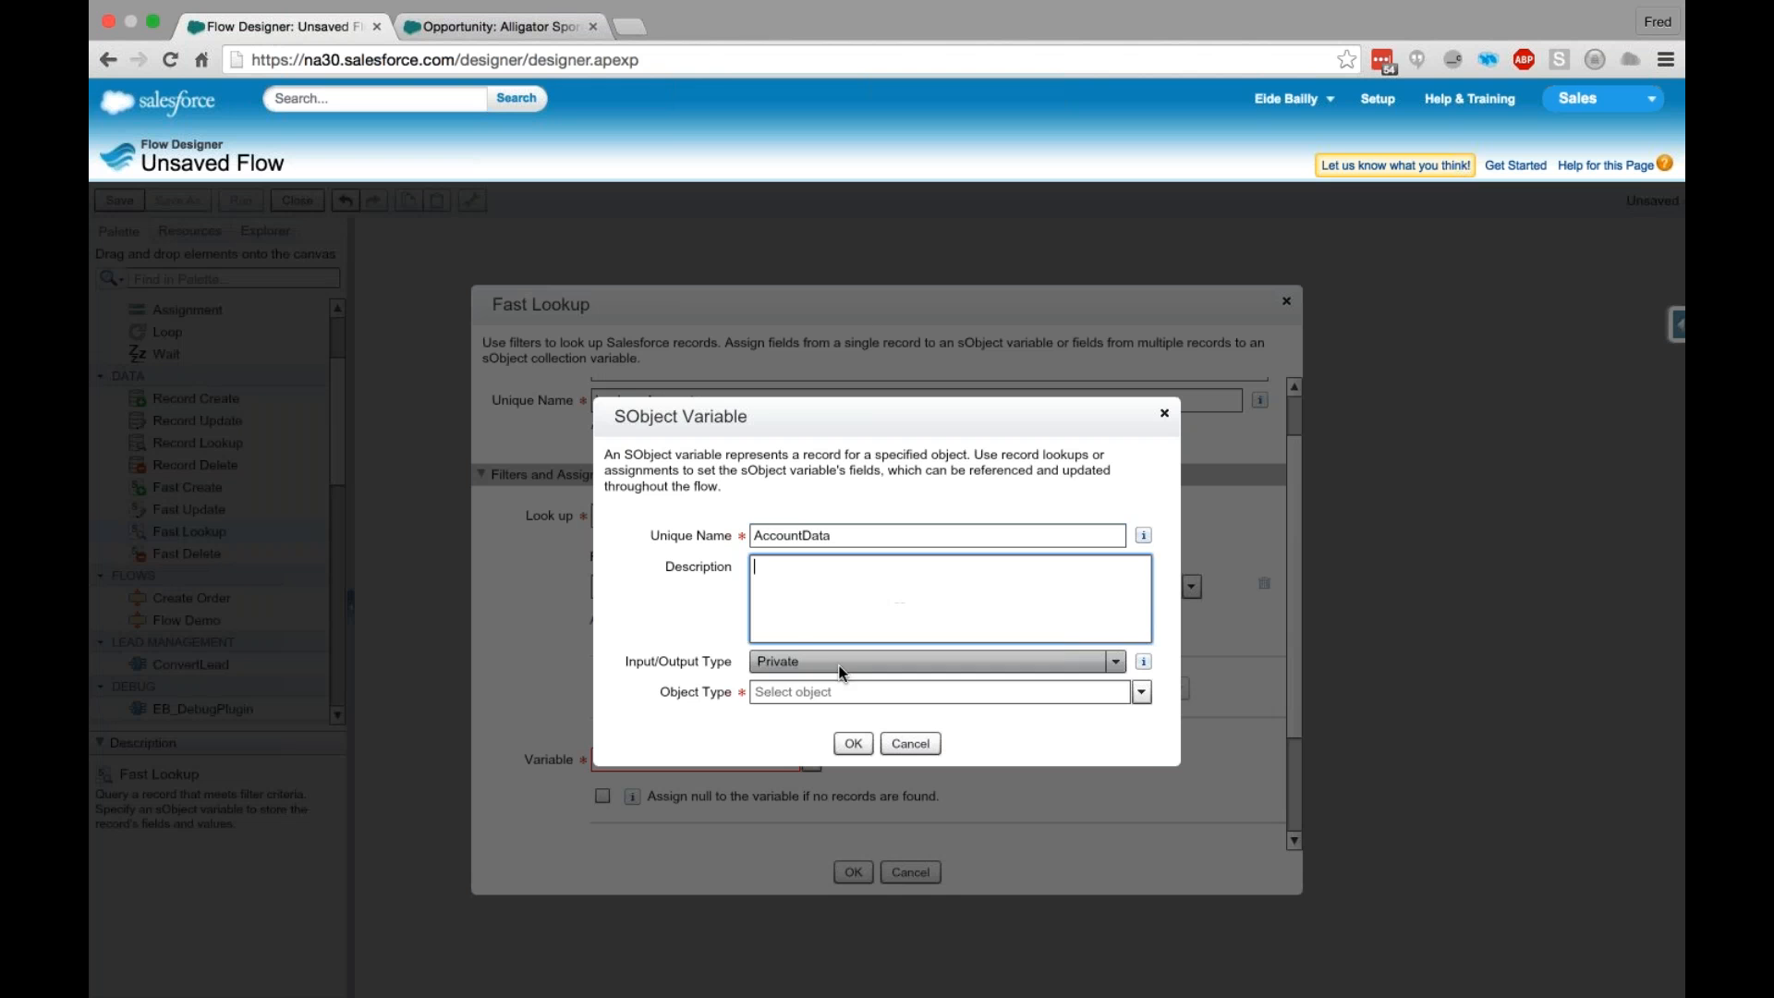
click(1059, 700)
text(Account)
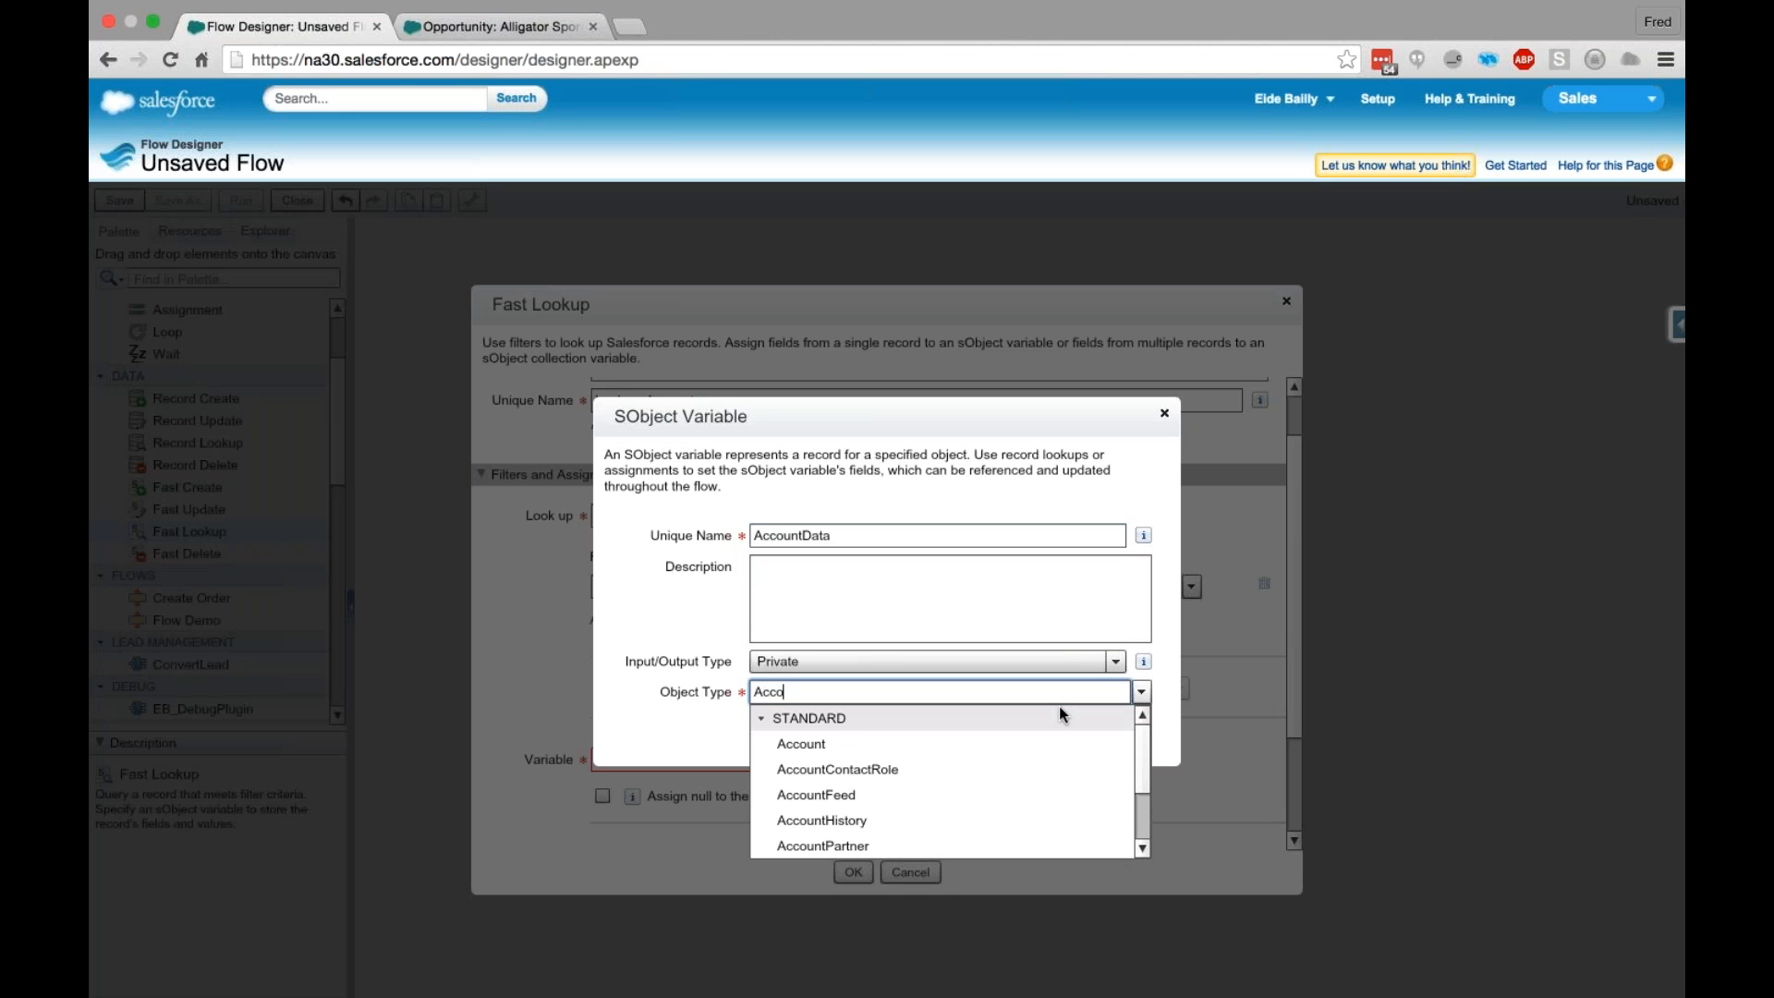
click(1041, 739)
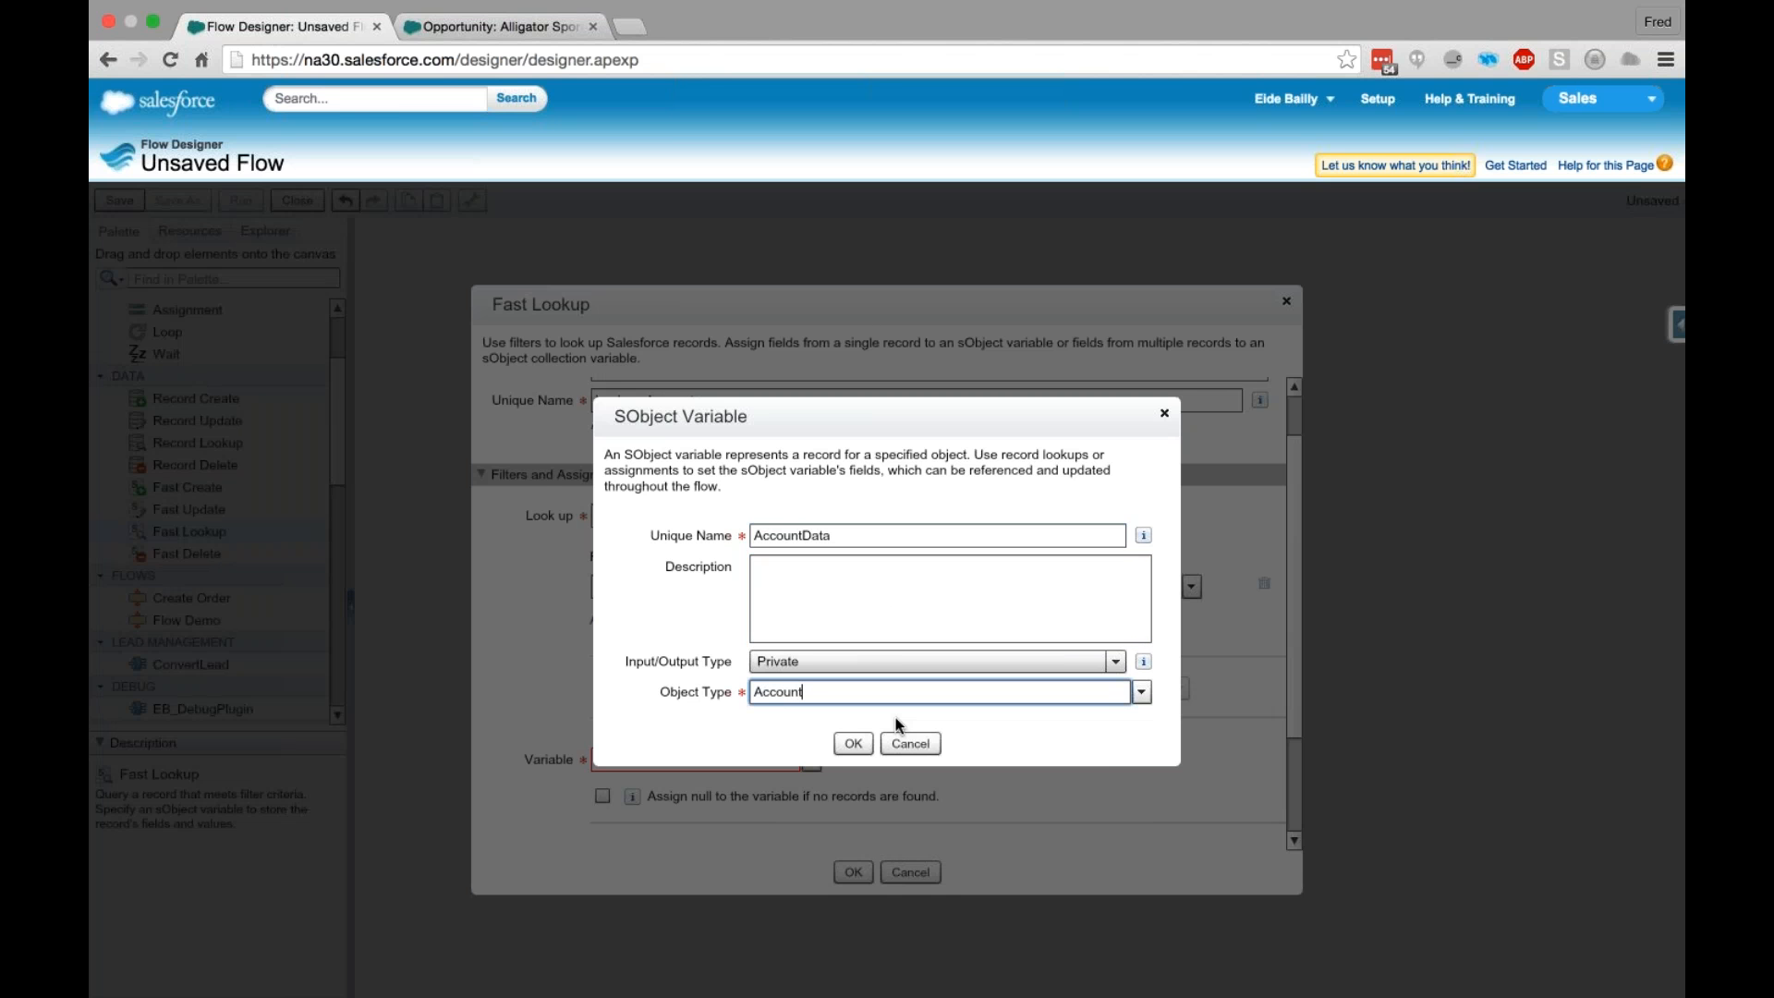
click(854, 743)
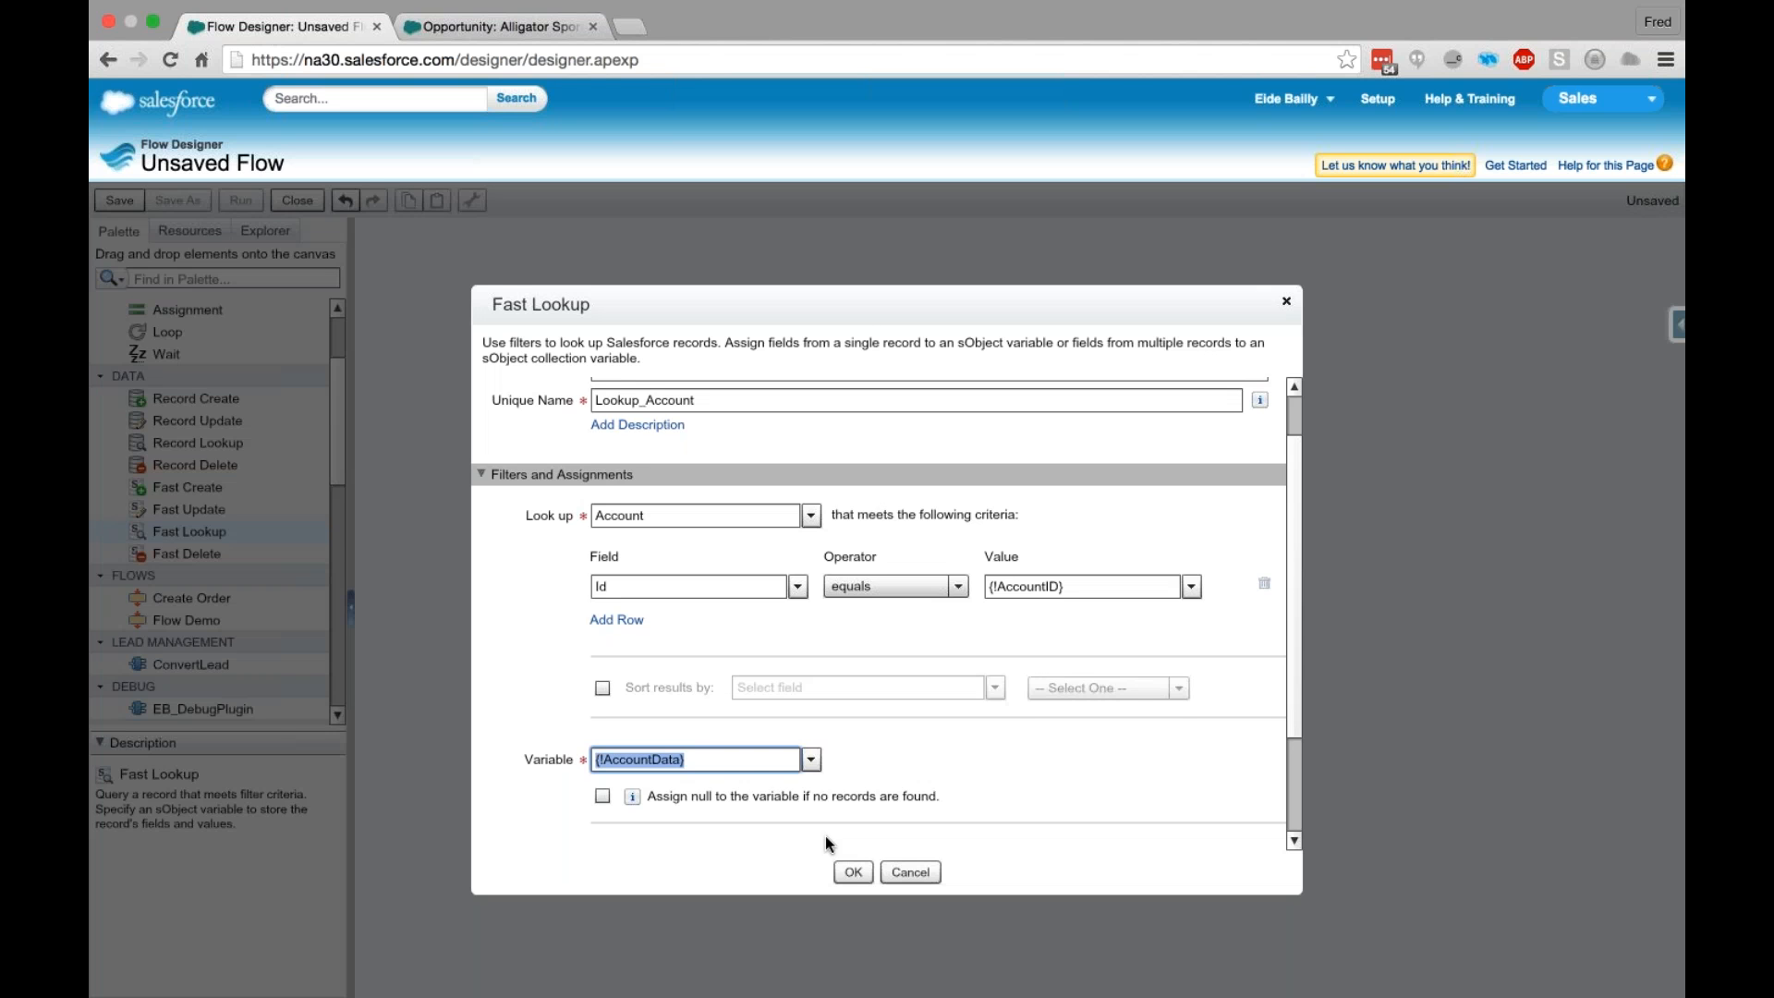
- Enable assigning null to the AccountData variable if no records are found
scroll(916, 781, down, 1)
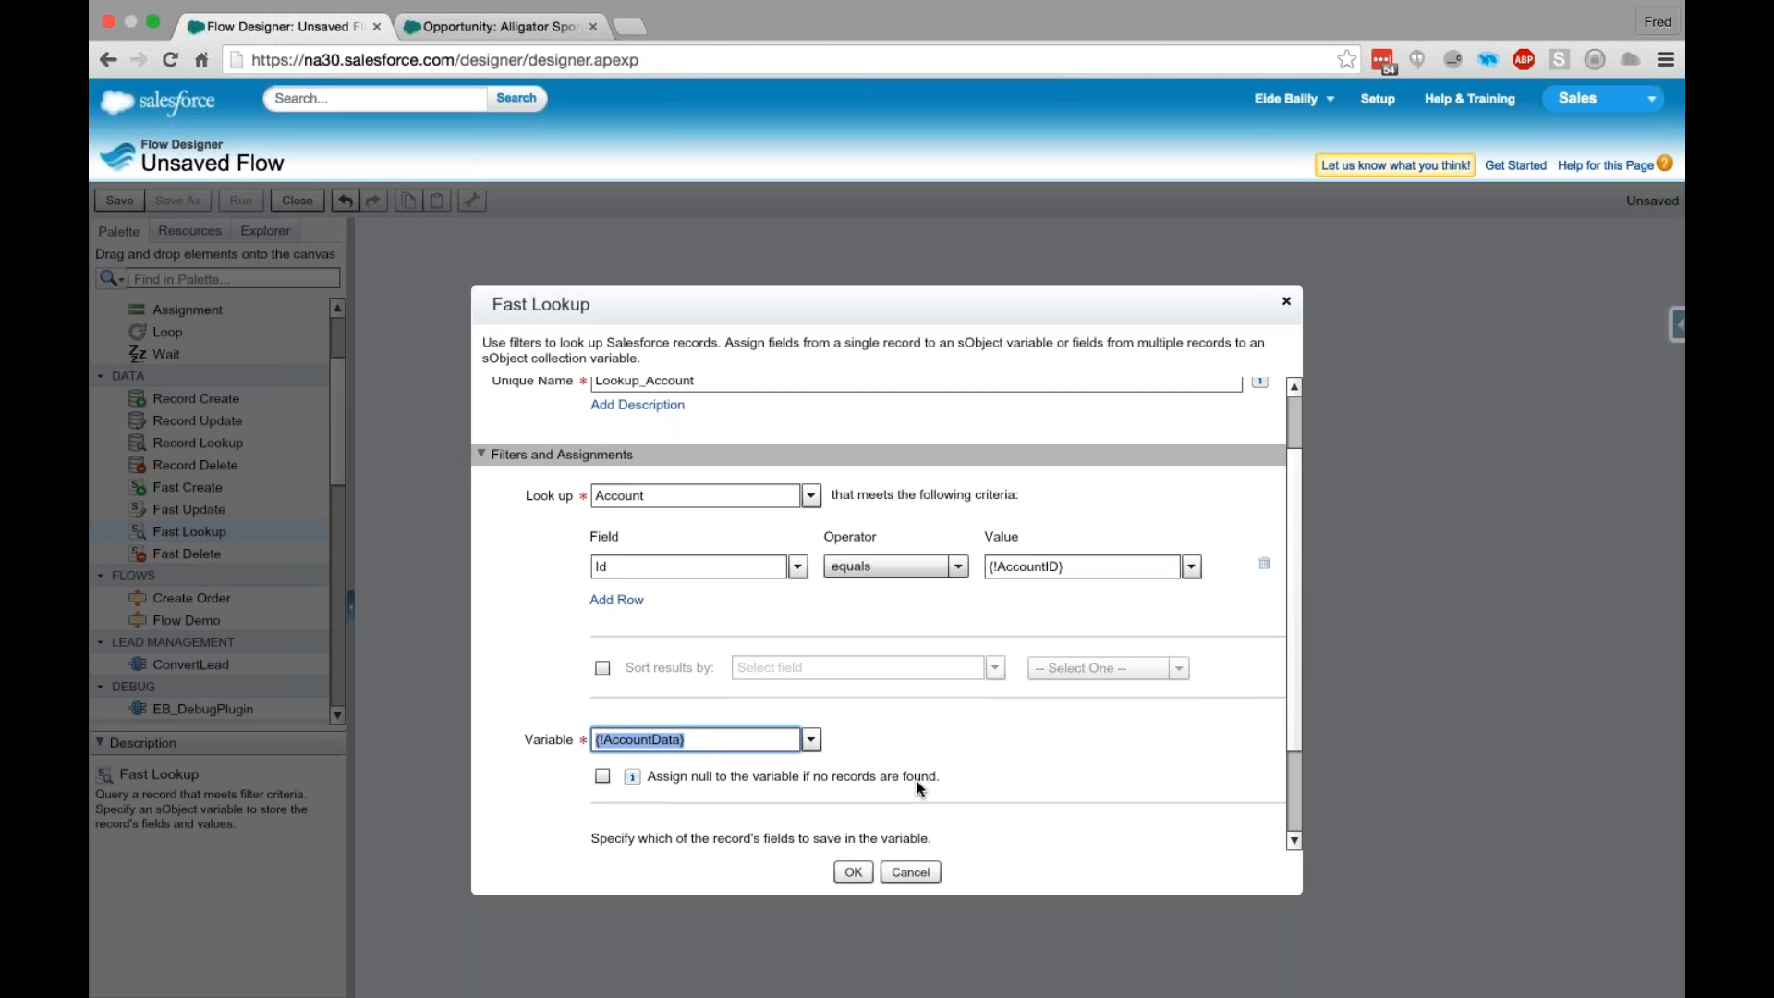
scroll(643, 793, down, 1)
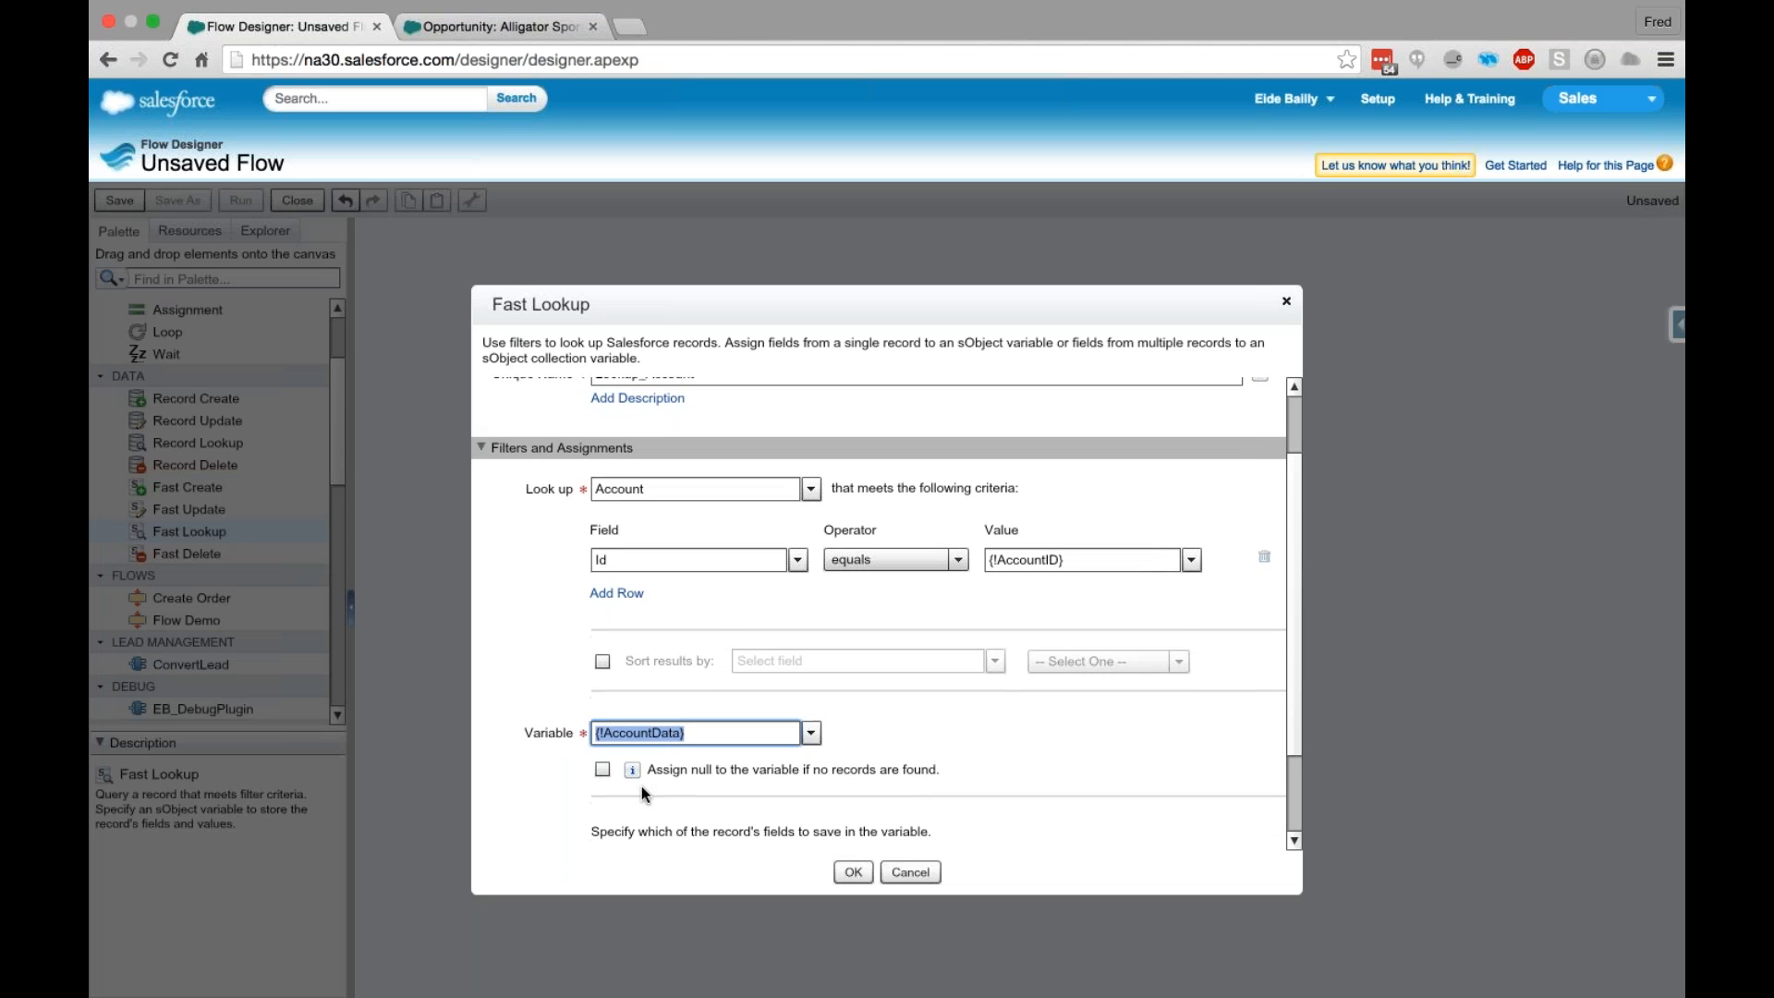
scroll(644, 793, down, 3)
scroll(726, 644, down, 1)
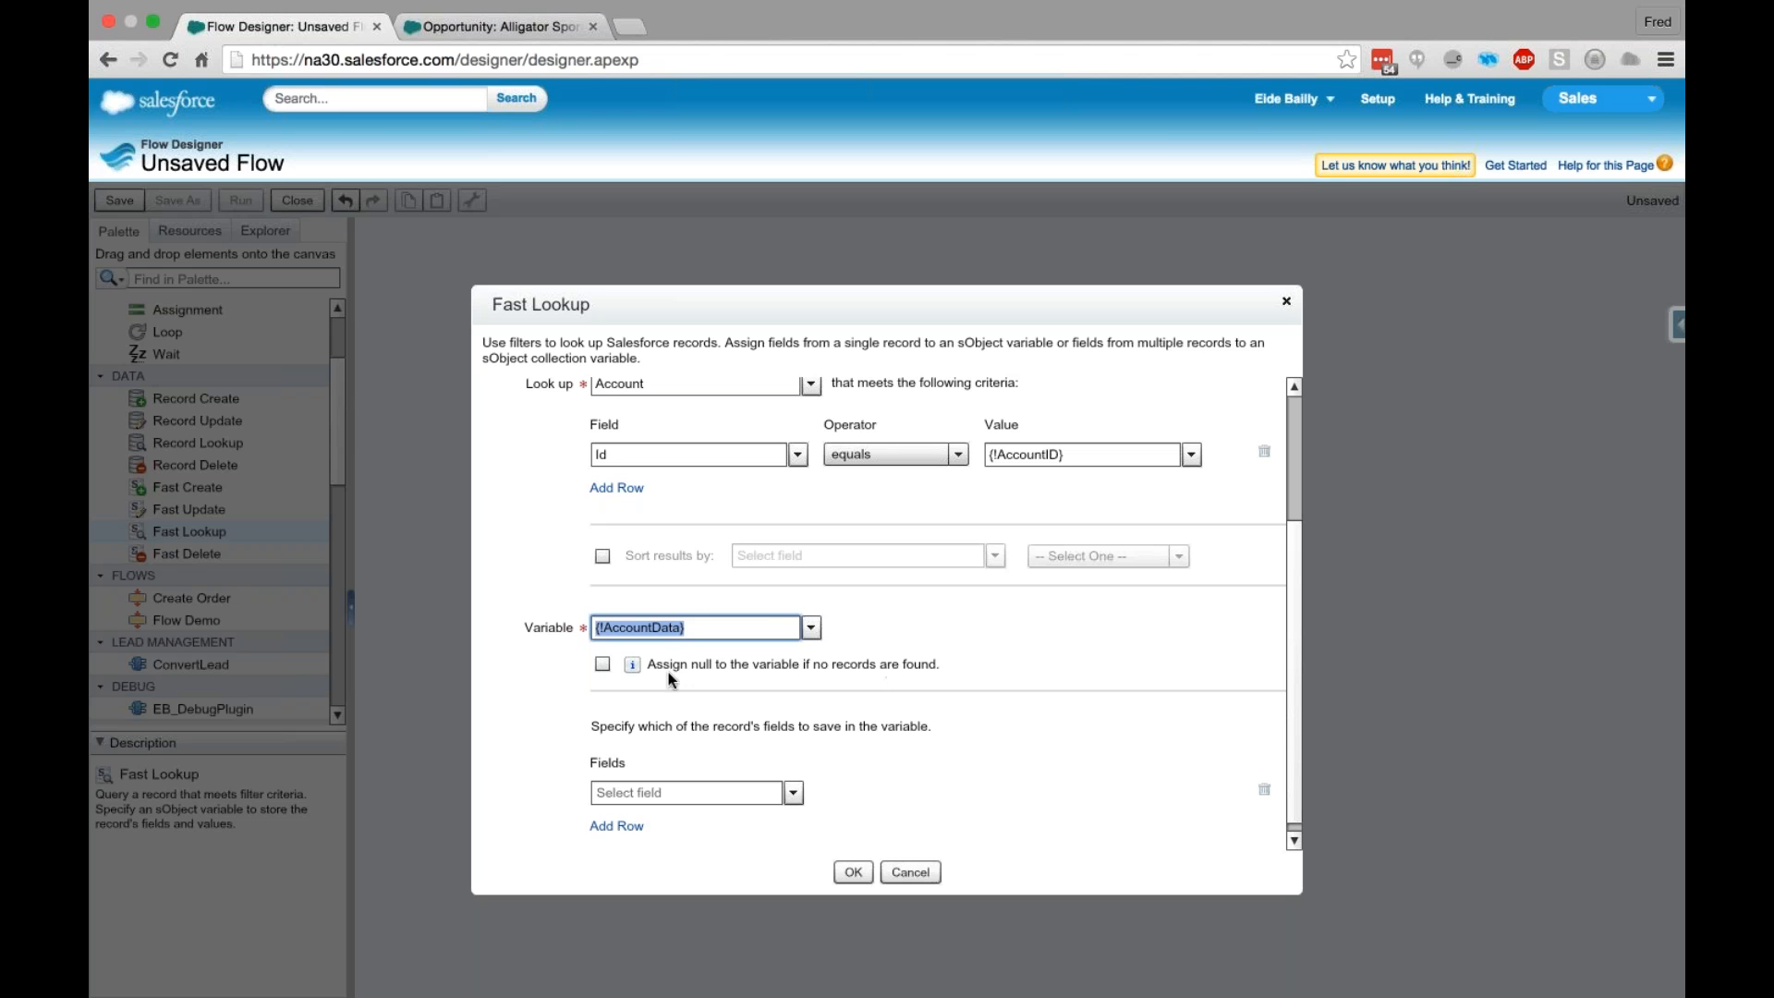
click(602, 664)
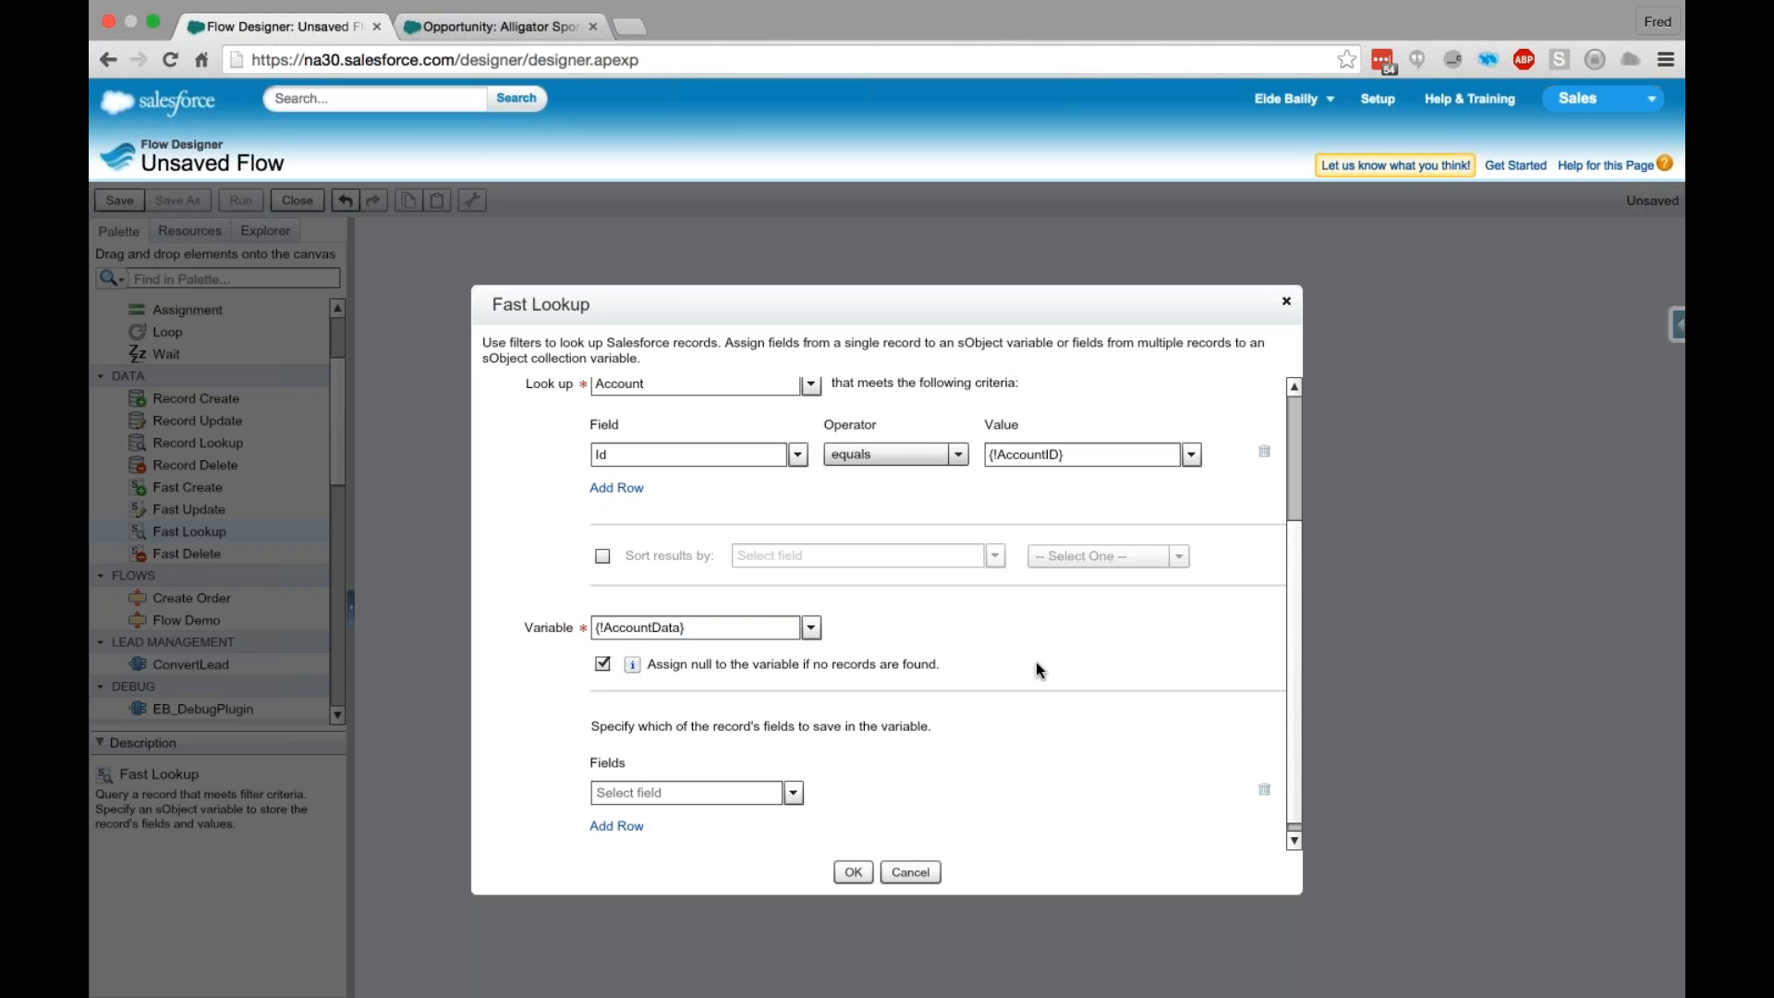
- Choose Name as the account field to save in AccountData and confirm the Lookup Account element
scroll(1035, 662, down, 1)
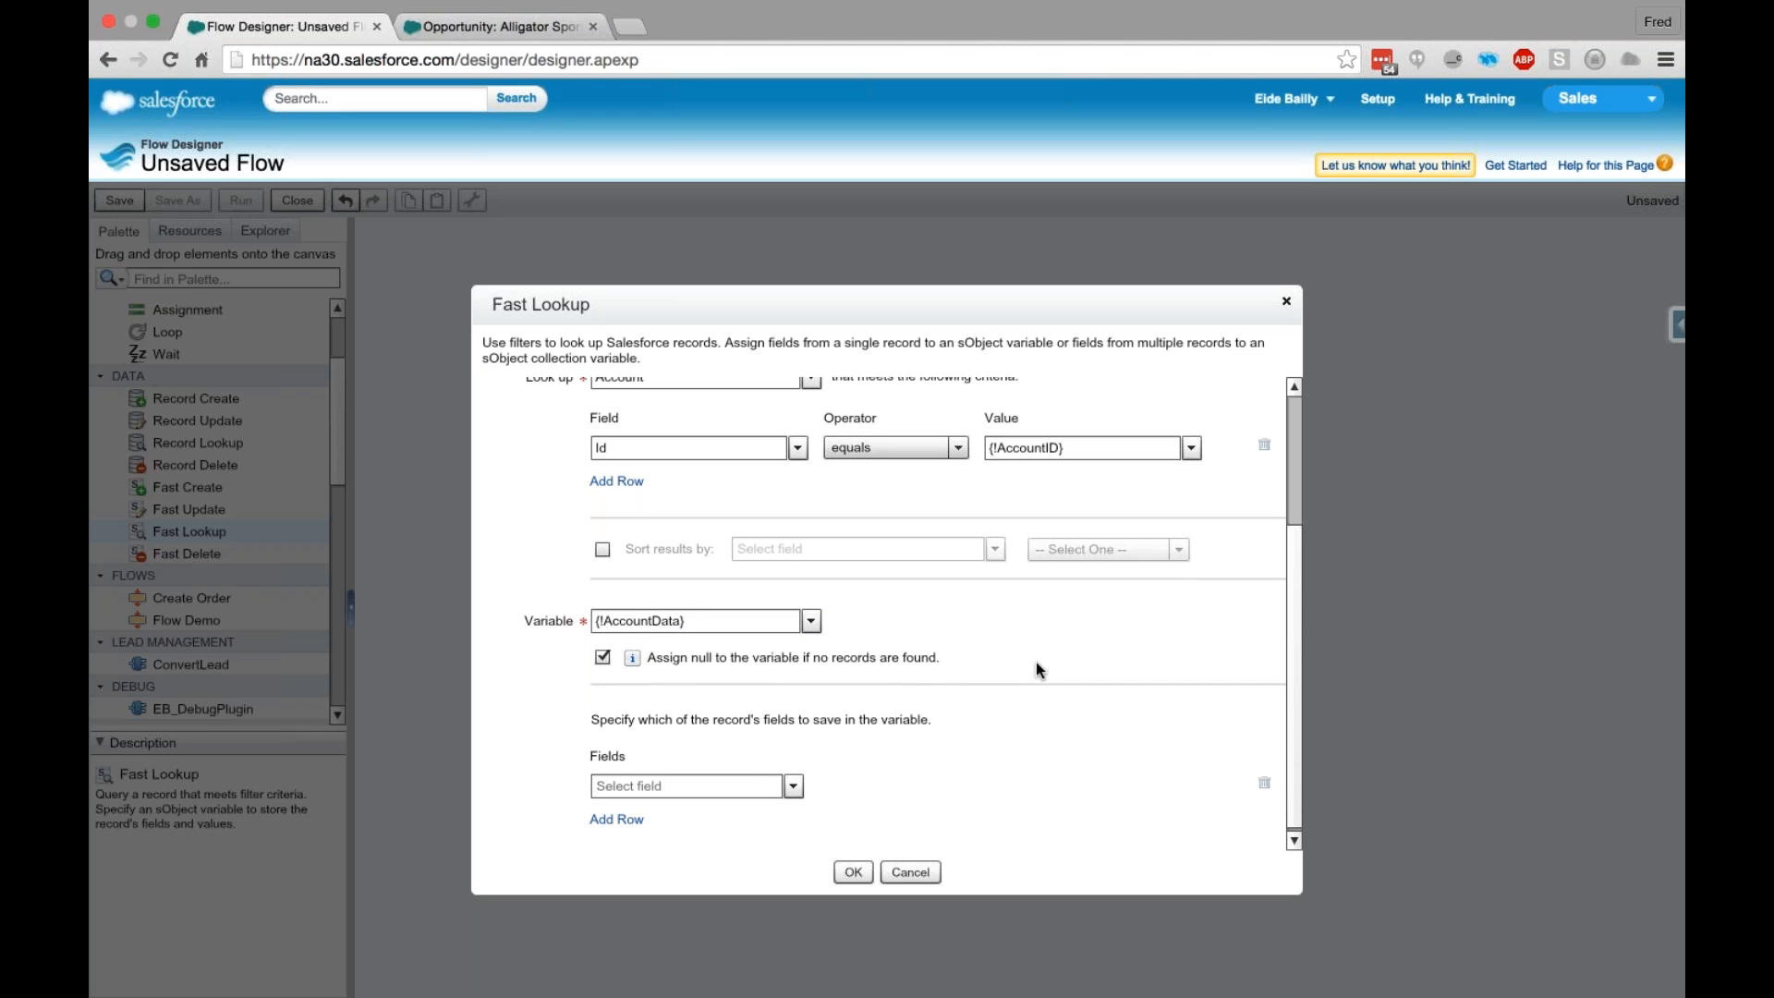
click(752, 780)
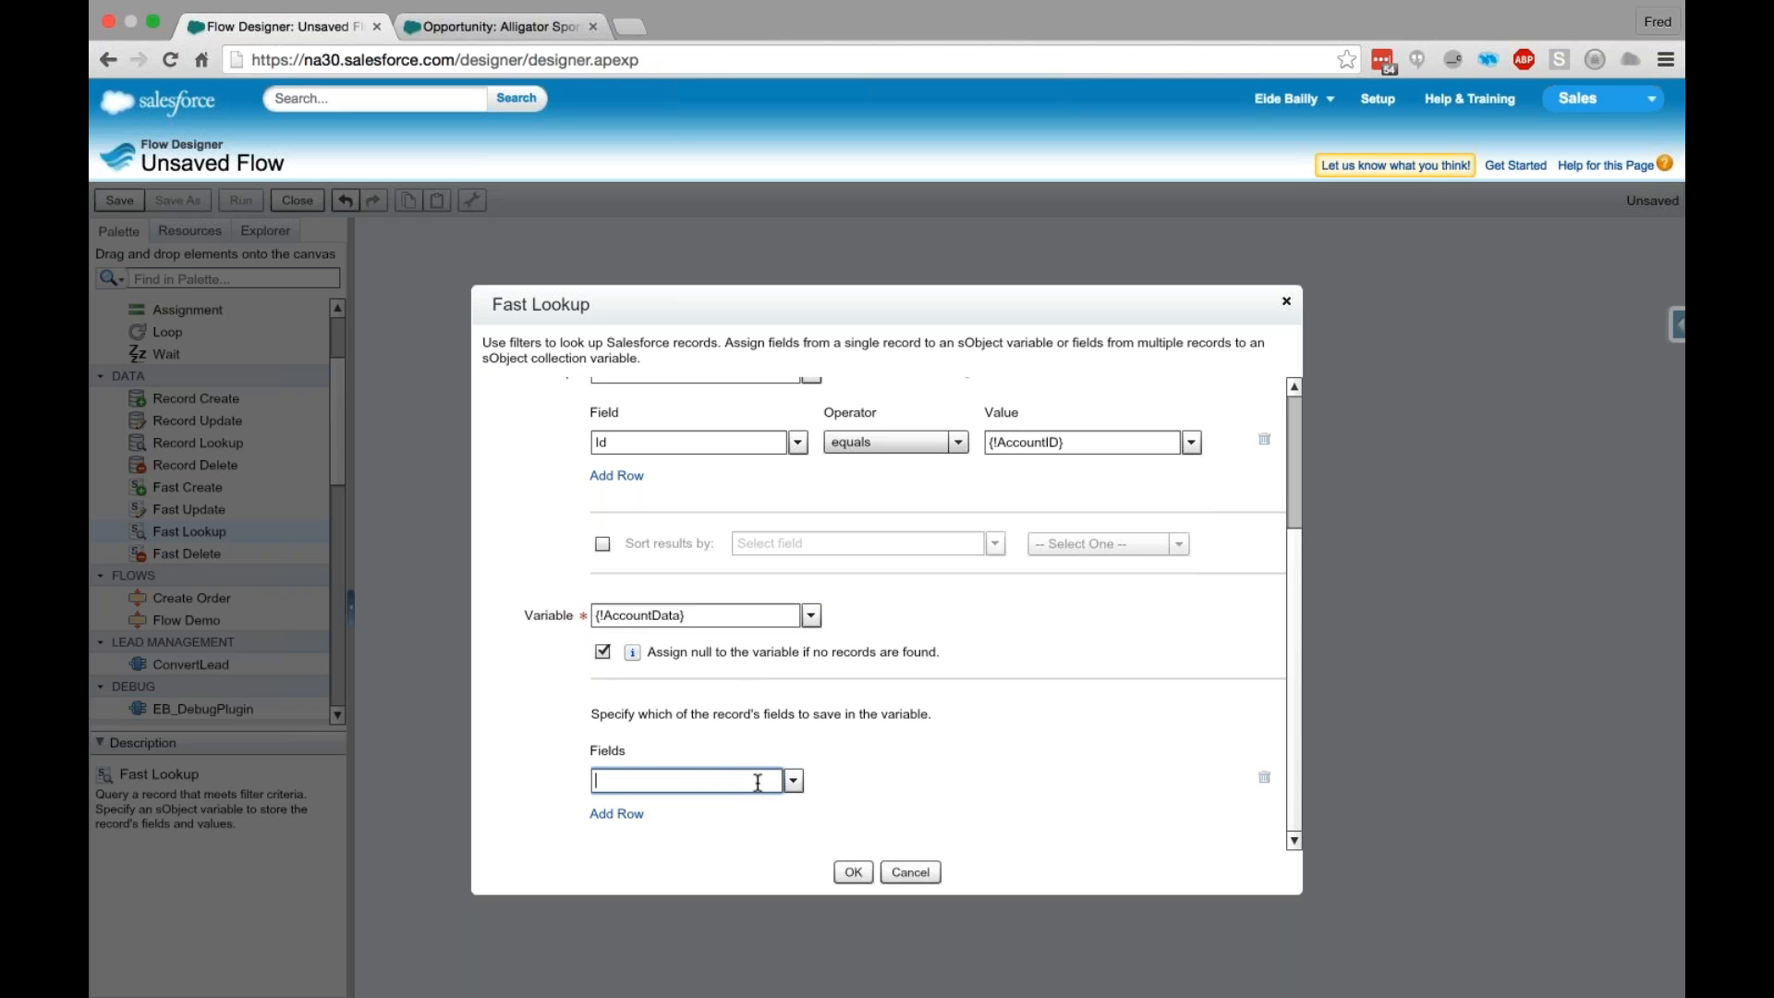
text(Nam)
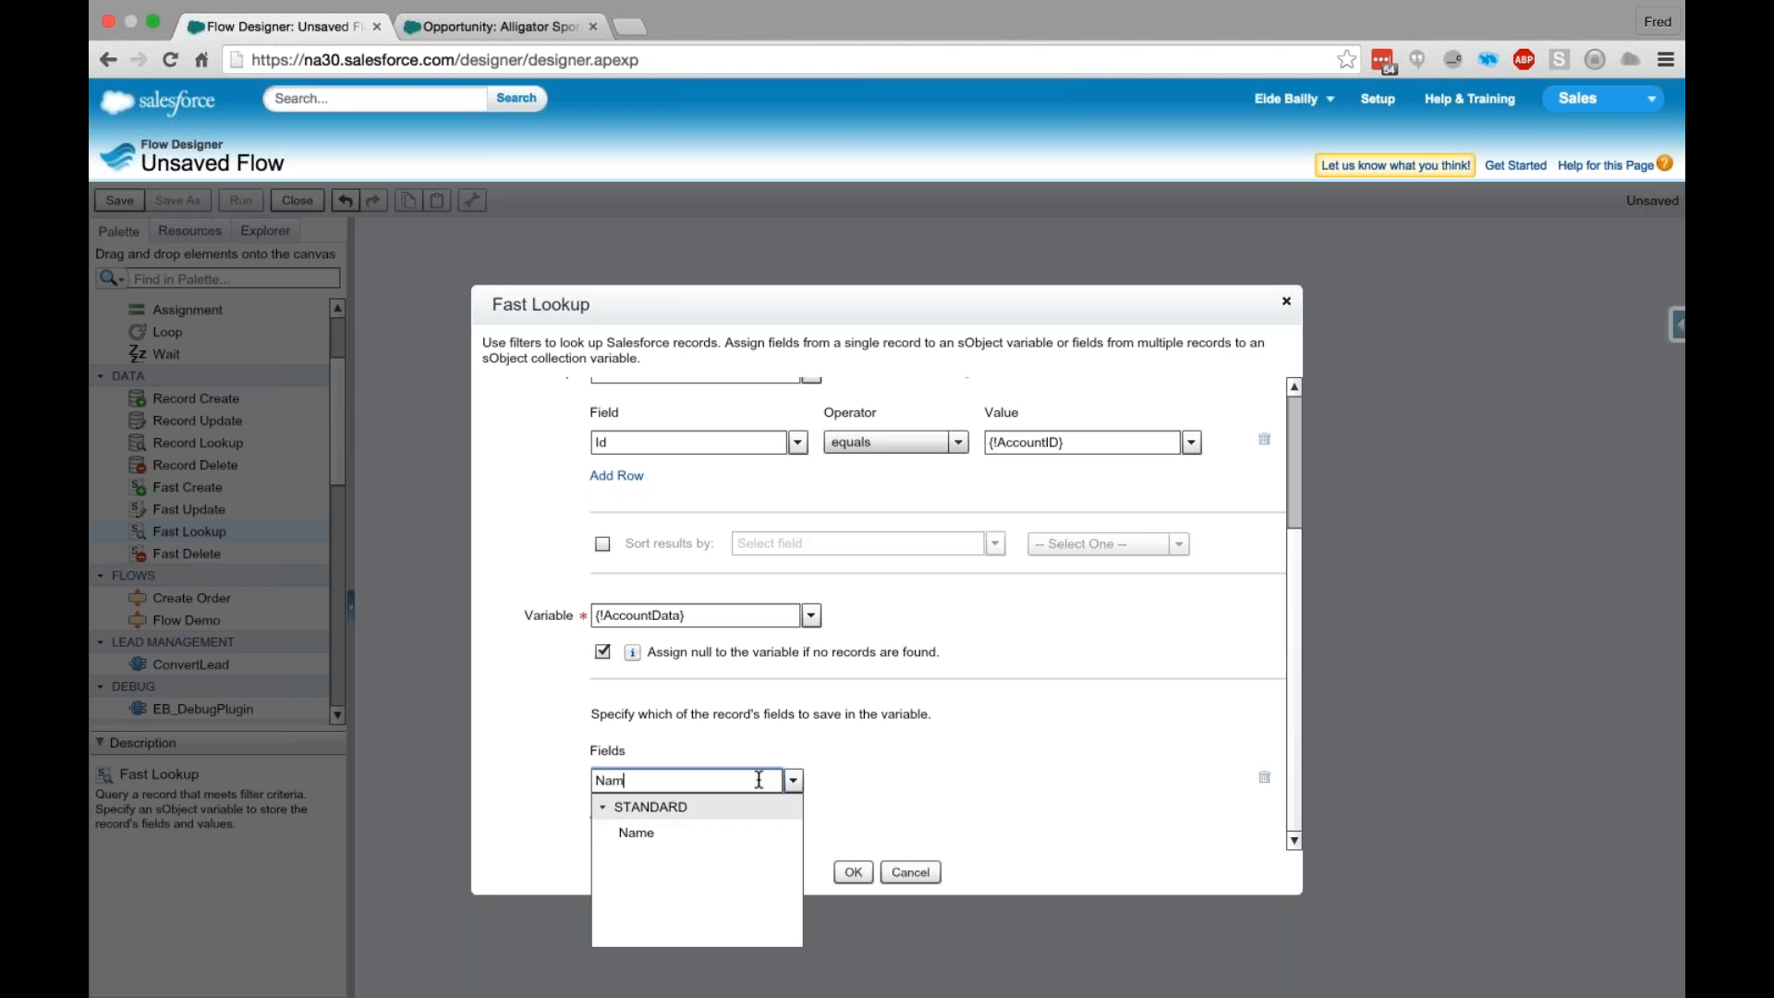
click(713, 831)
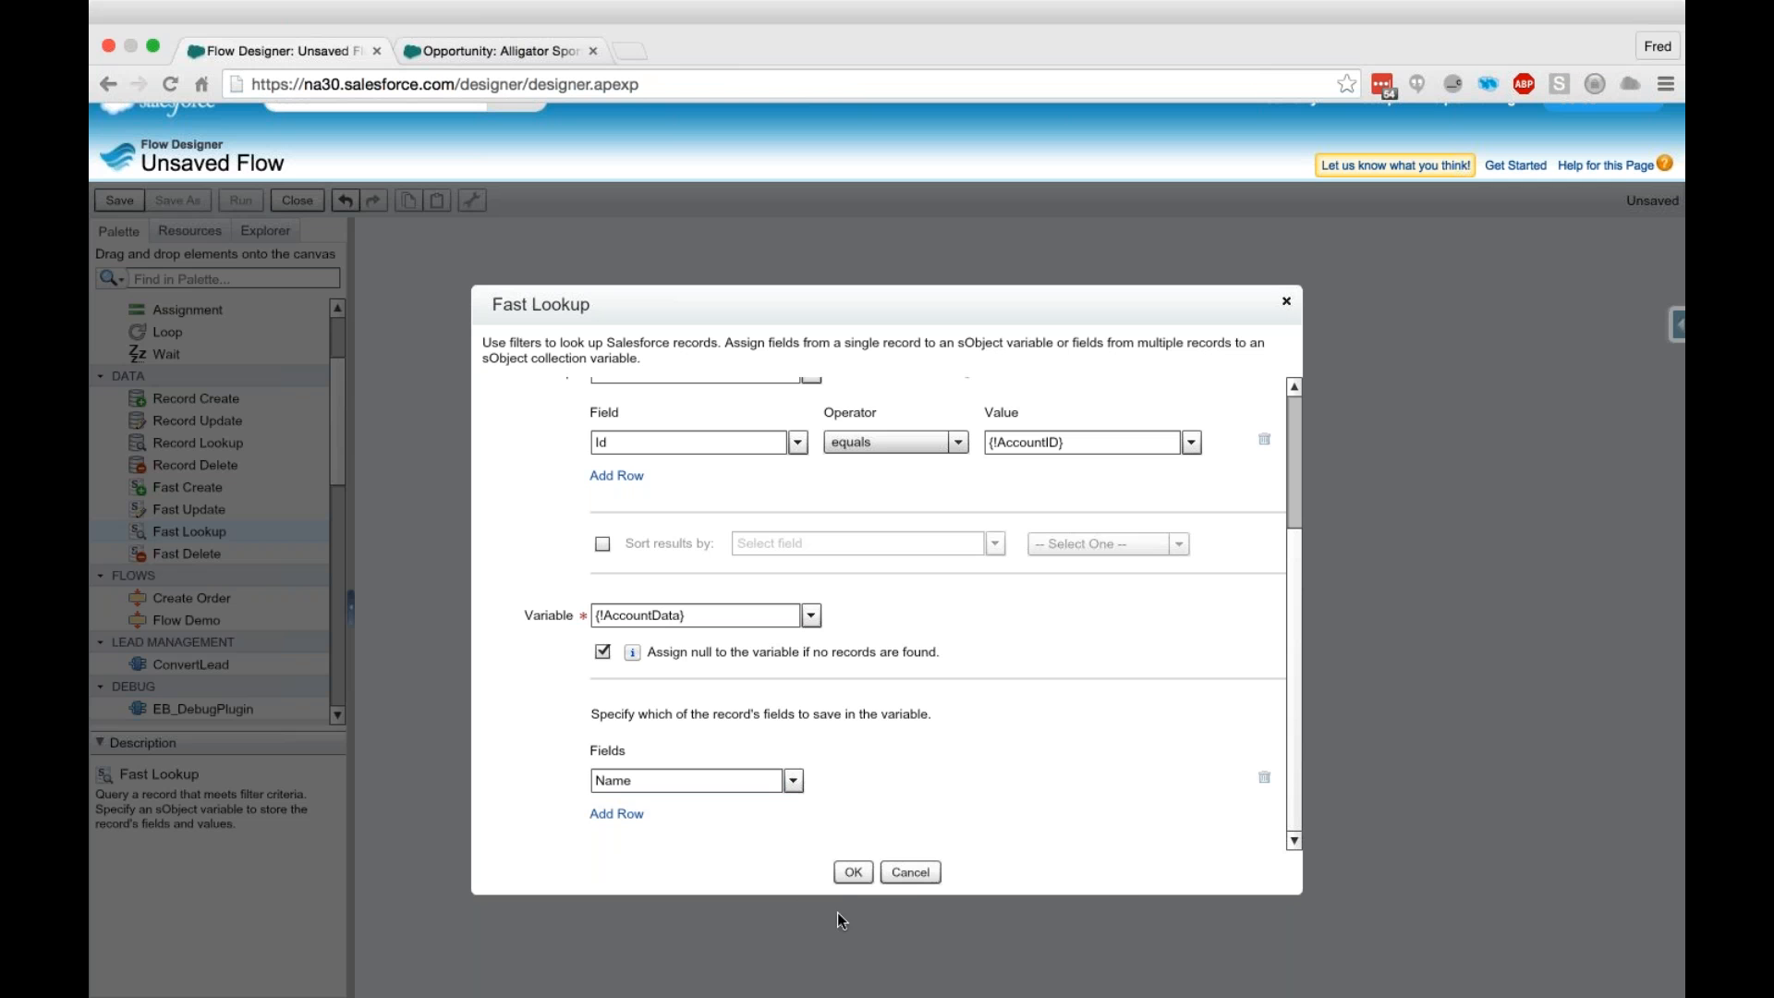
click(851, 873)
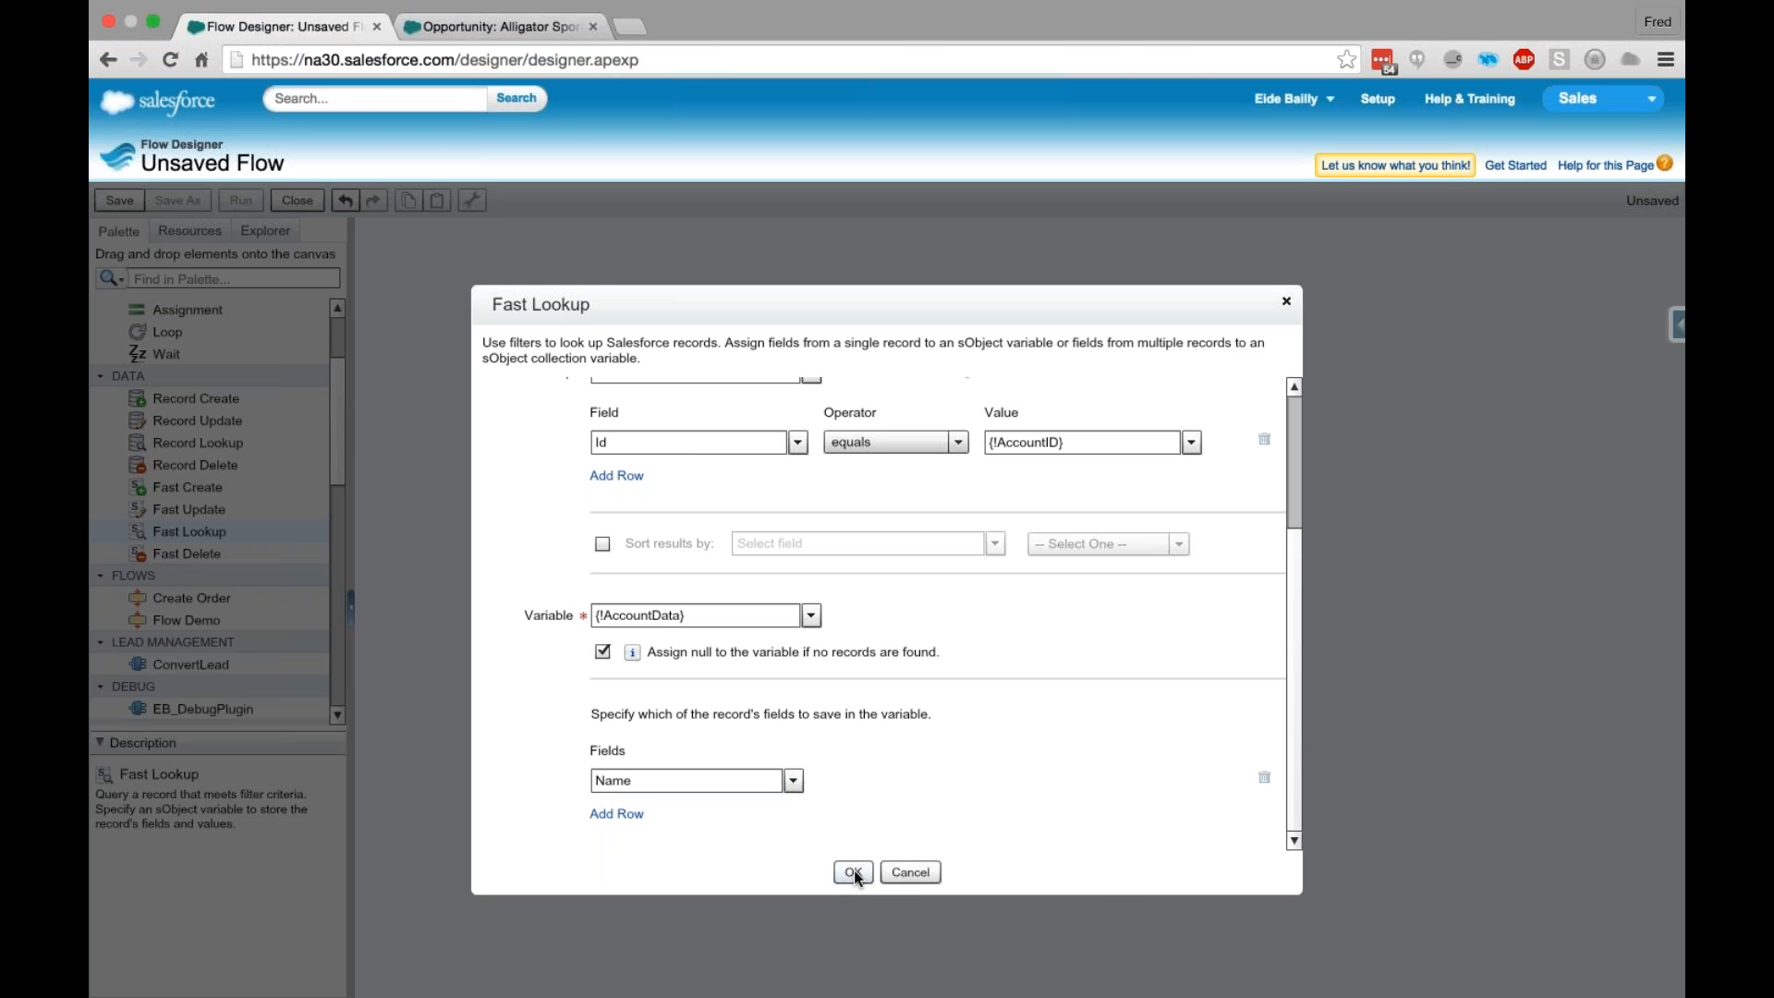
click(852, 872)
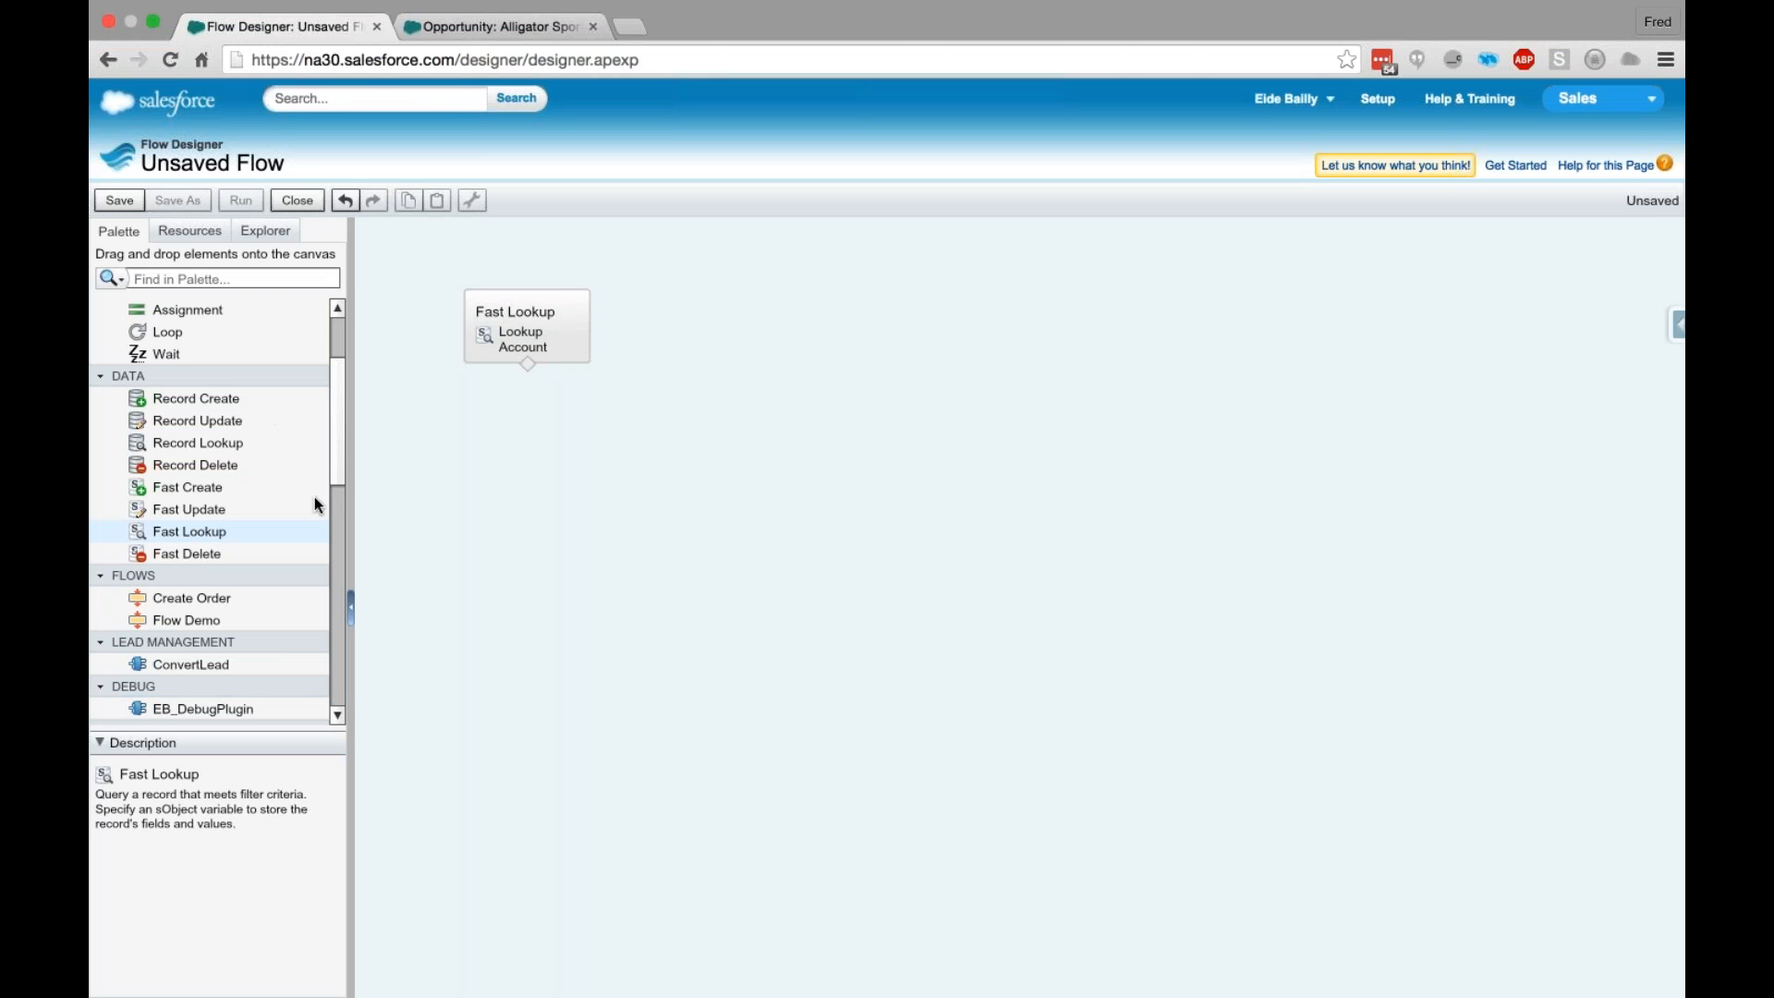
- Add a second Fast Lookup element below Lookup Account and name it Lookup Pricebook
drag(209, 538, 531, 432)
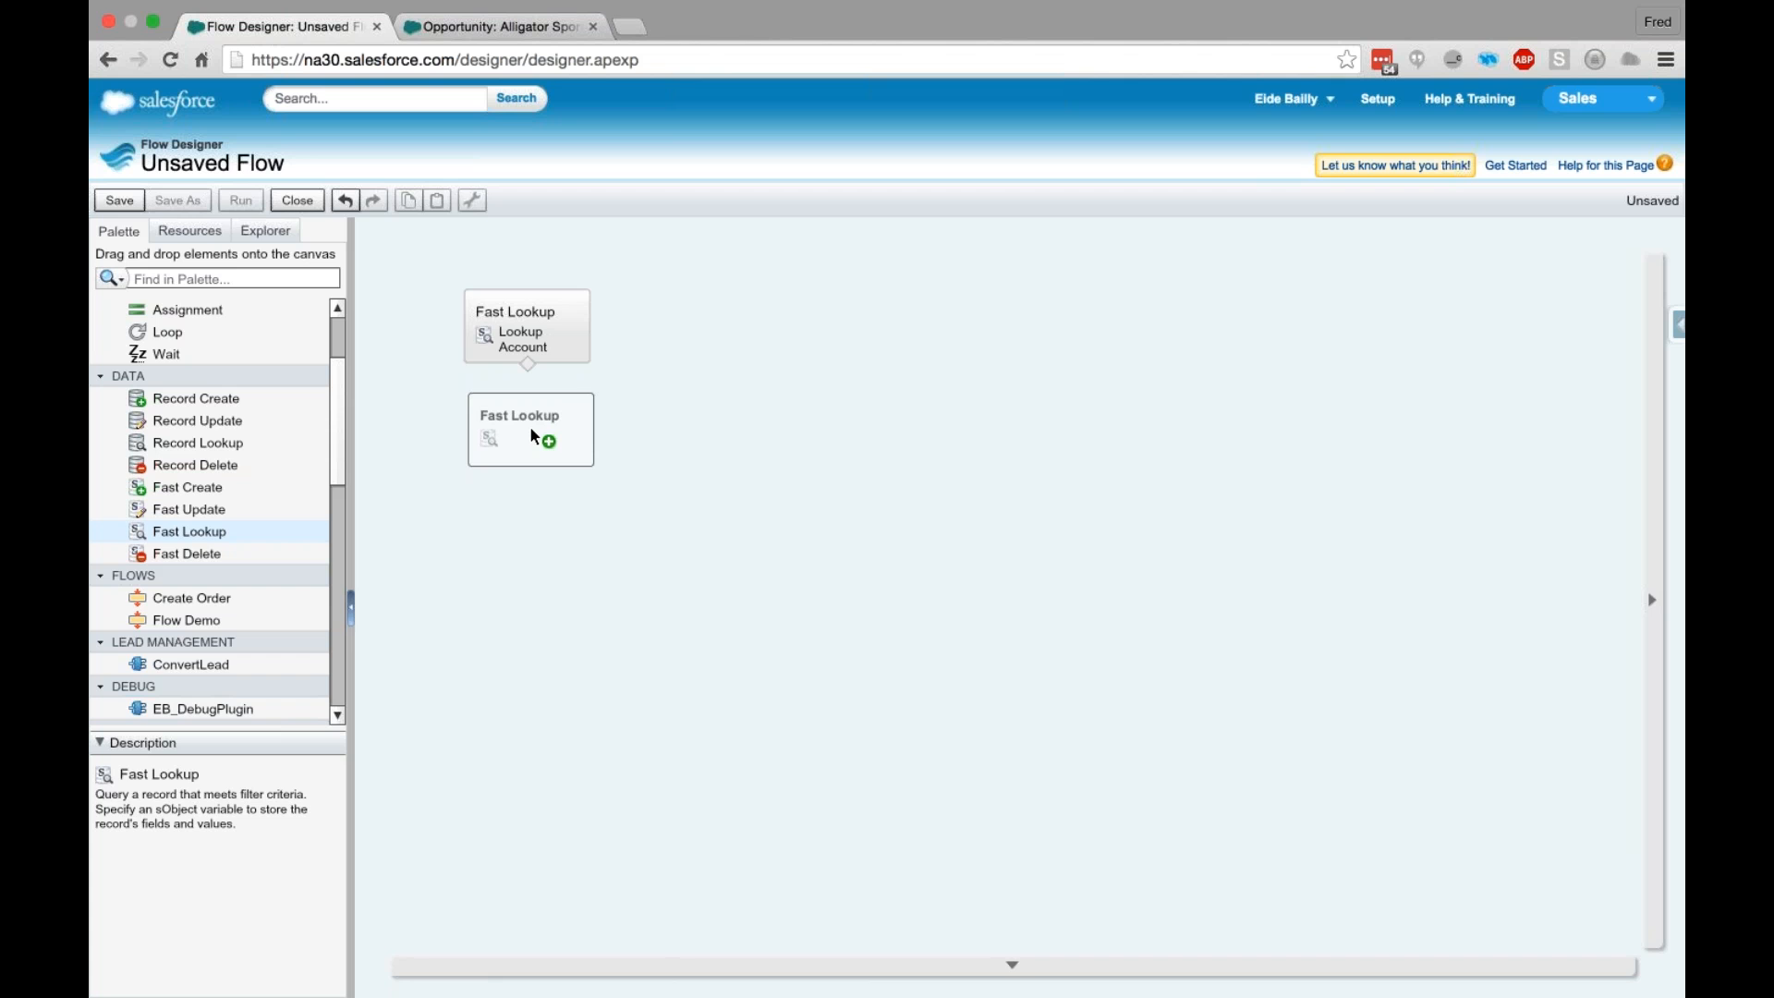
drag(531, 430, 532, 430)
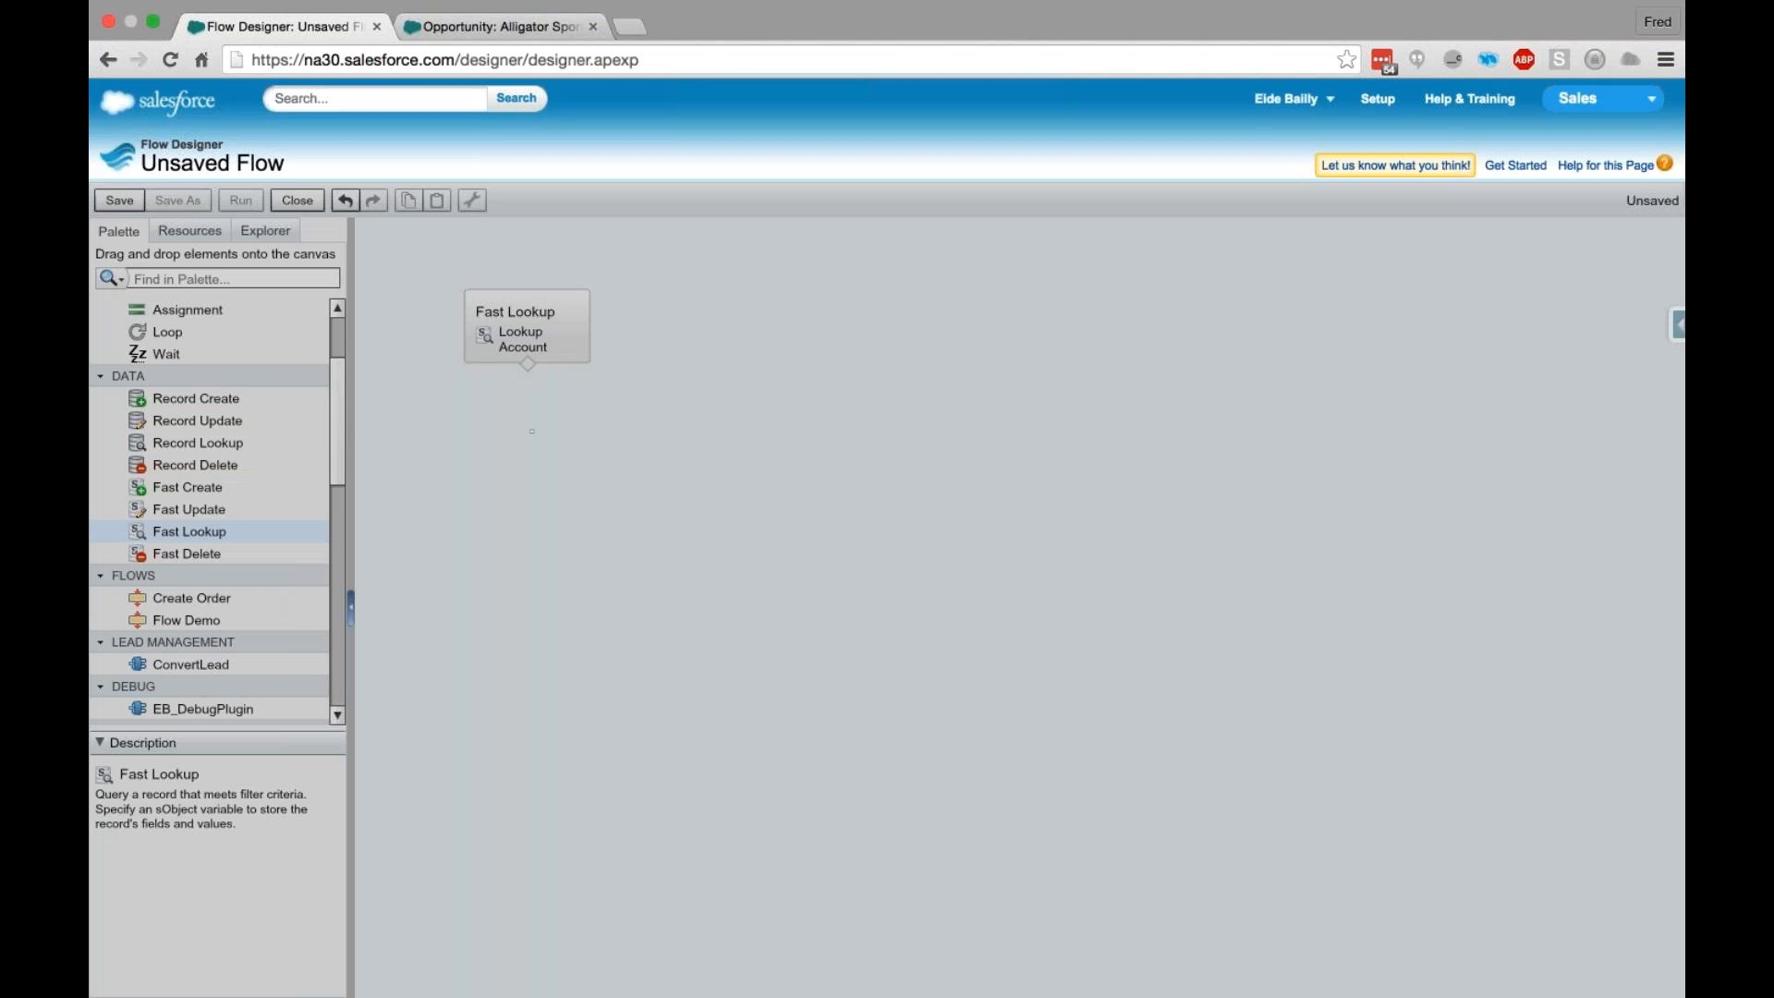
text(Lookup)
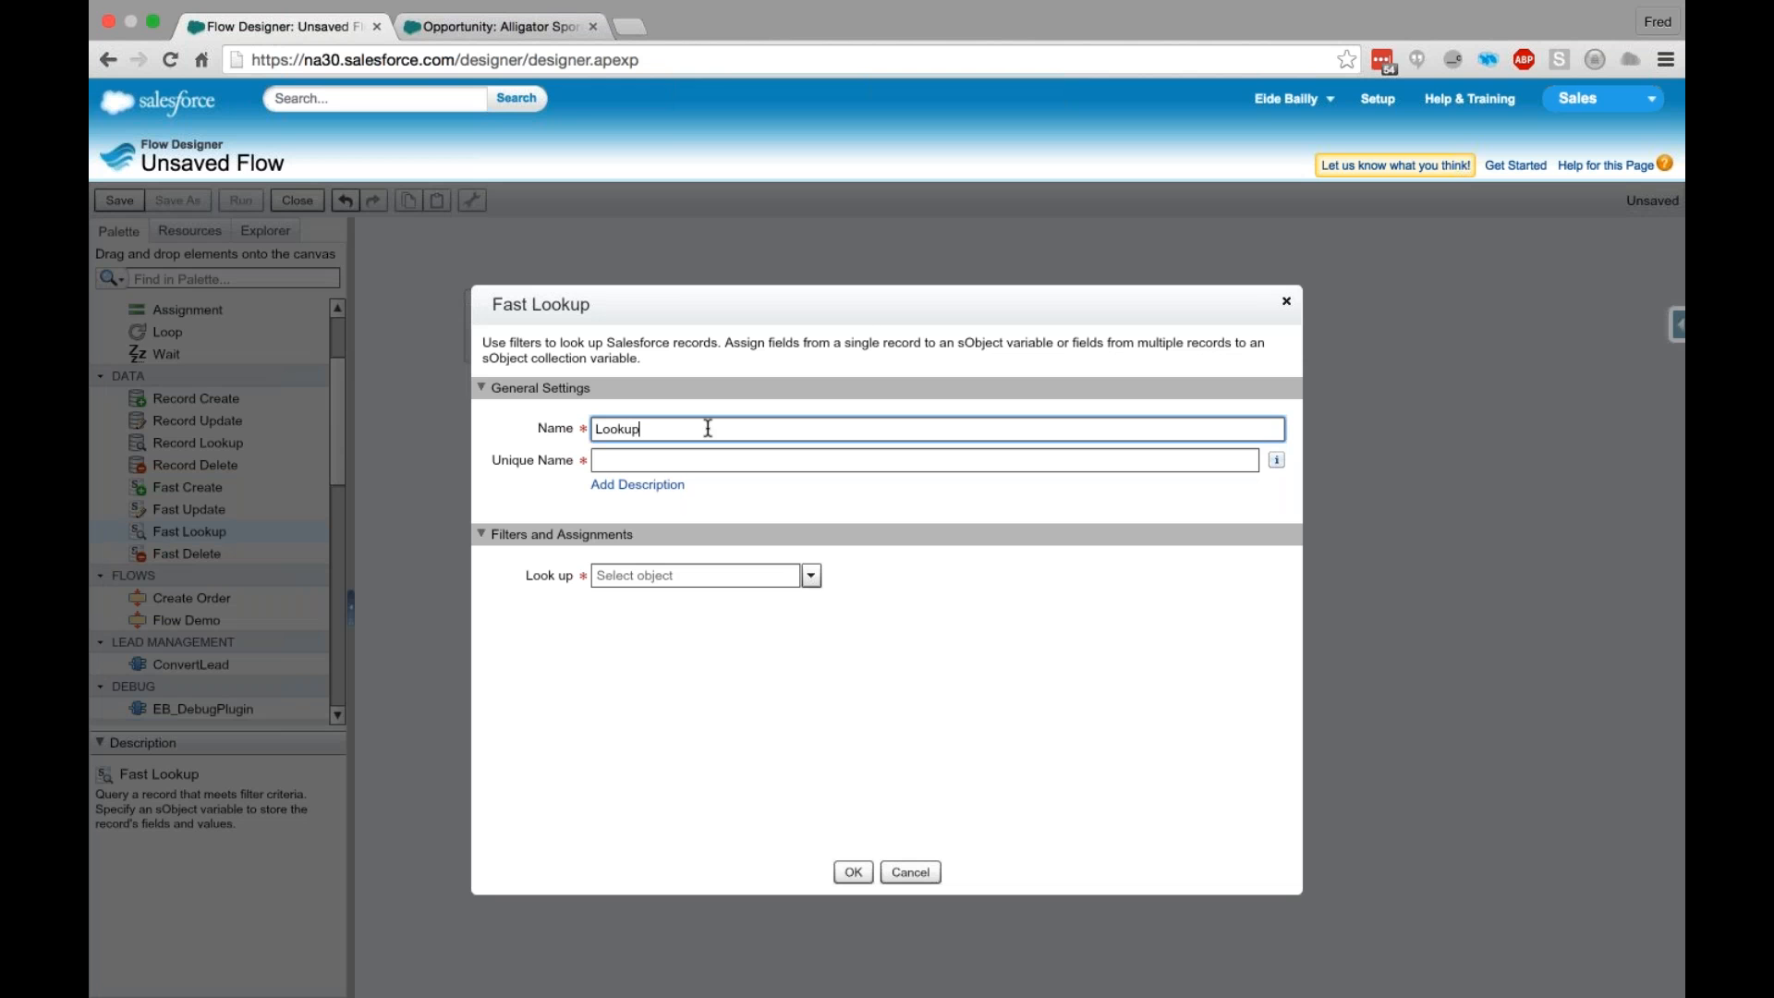
text( Pricebook)
key(Tab)
- Set the object that Lookup Pricebook looks up to PricebookEntry
click(810, 575)
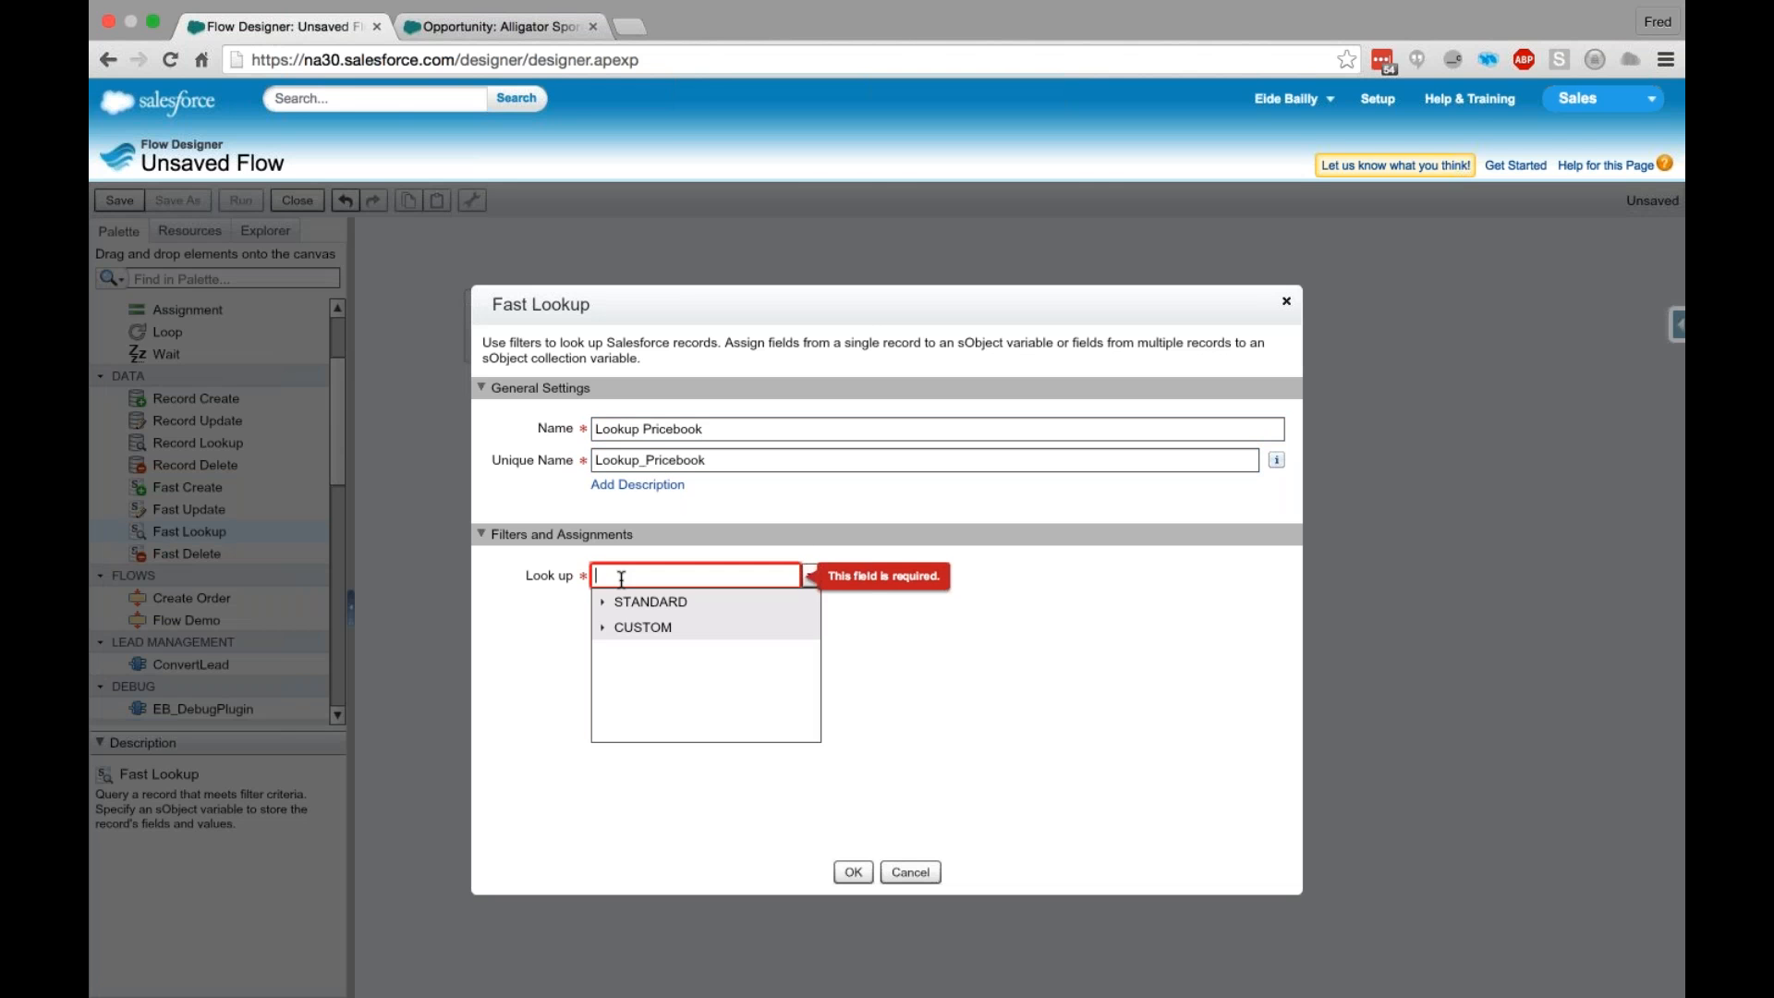
click(714, 574)
text(Price)
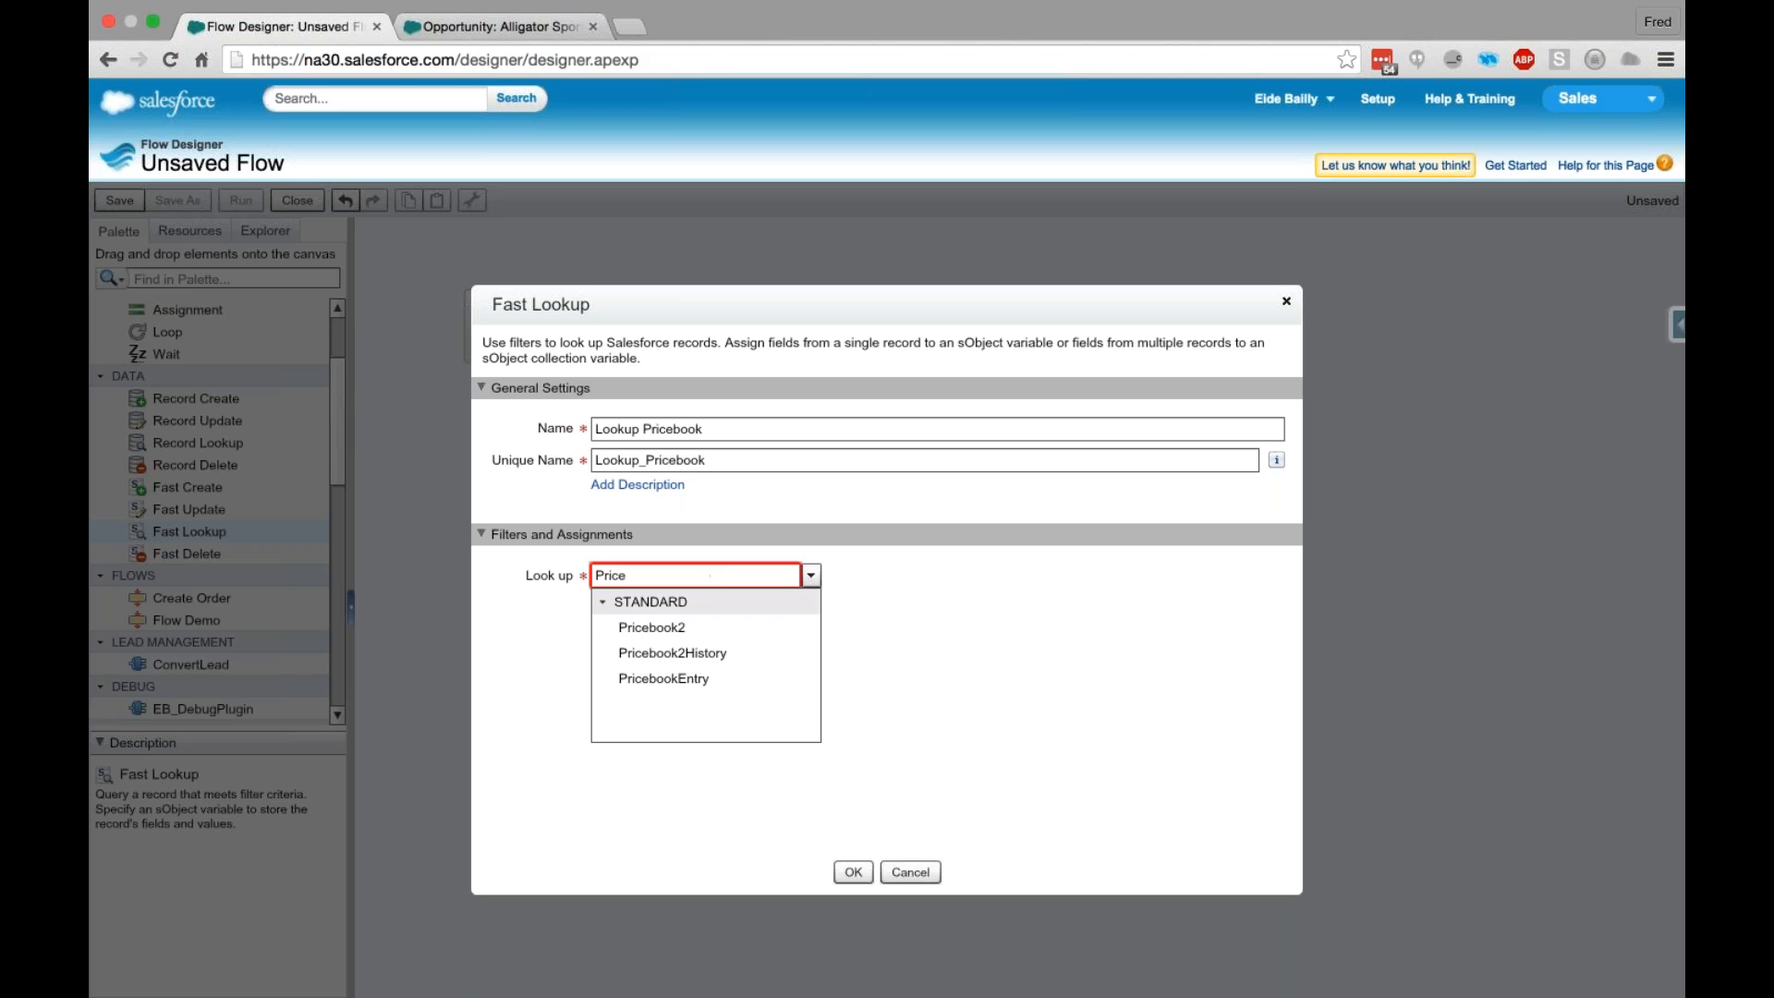
click(708, 680)
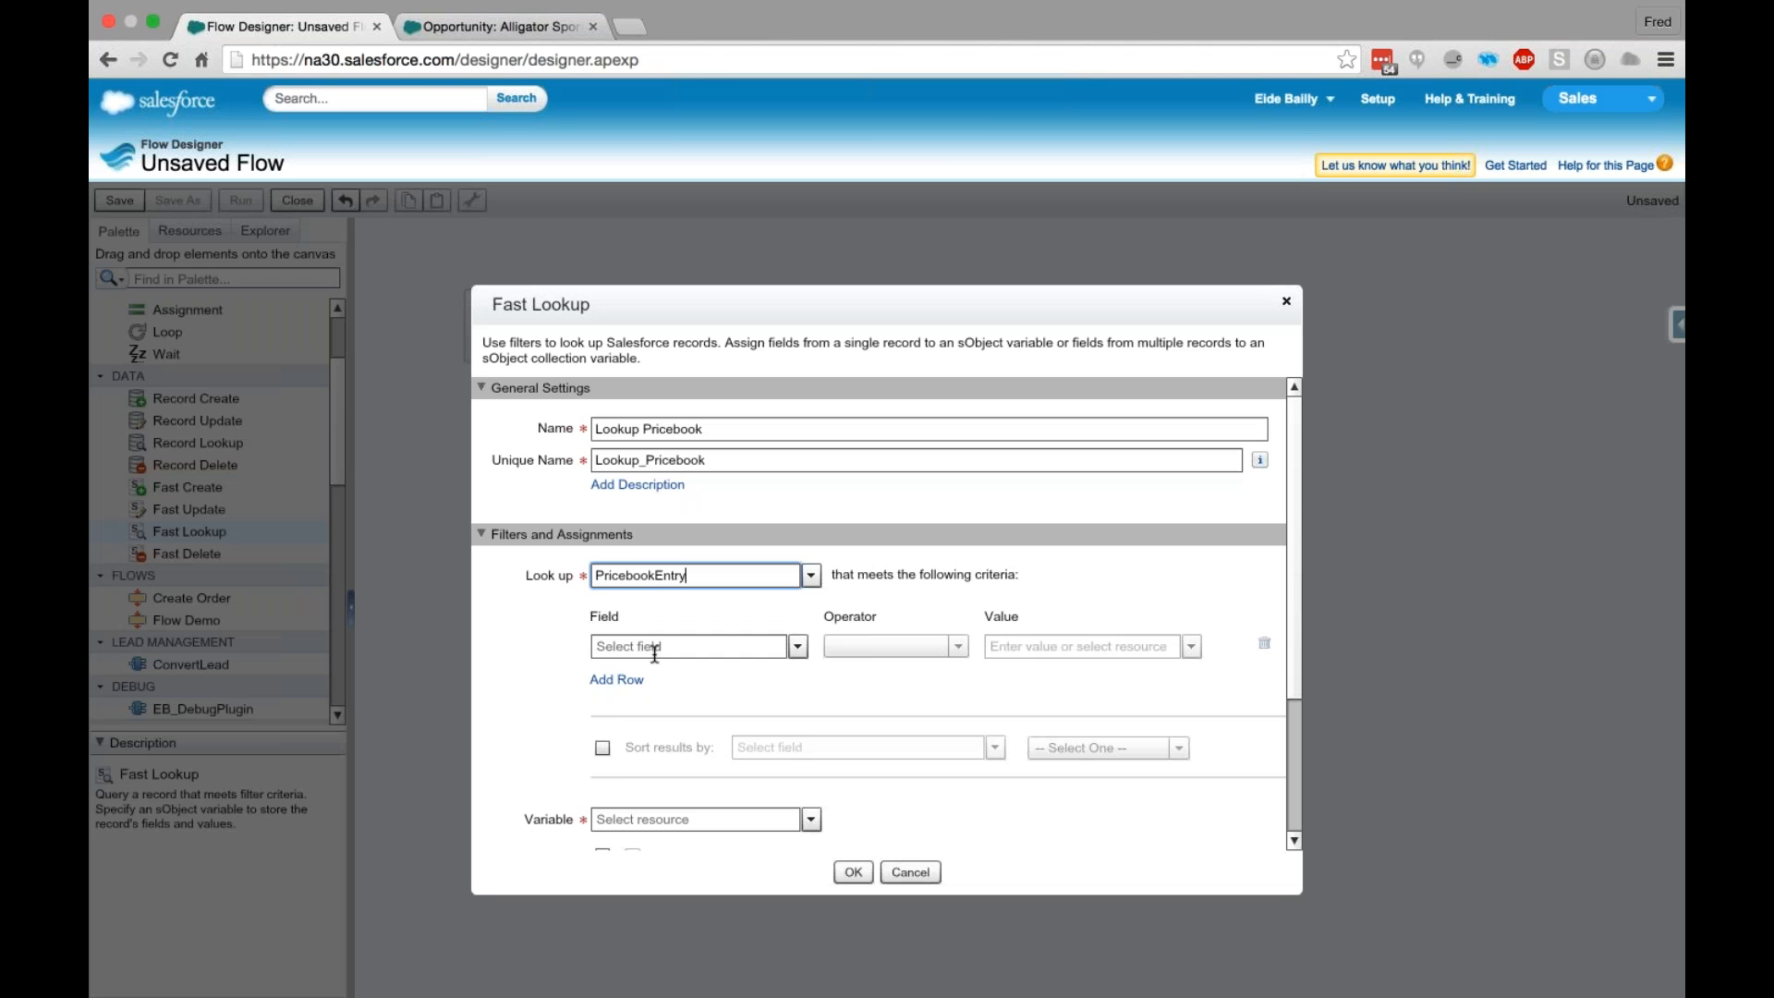
- Filter the PricebookEntry lookup to records whose ProductCode equals Box
click(657, 646)
text(Price)
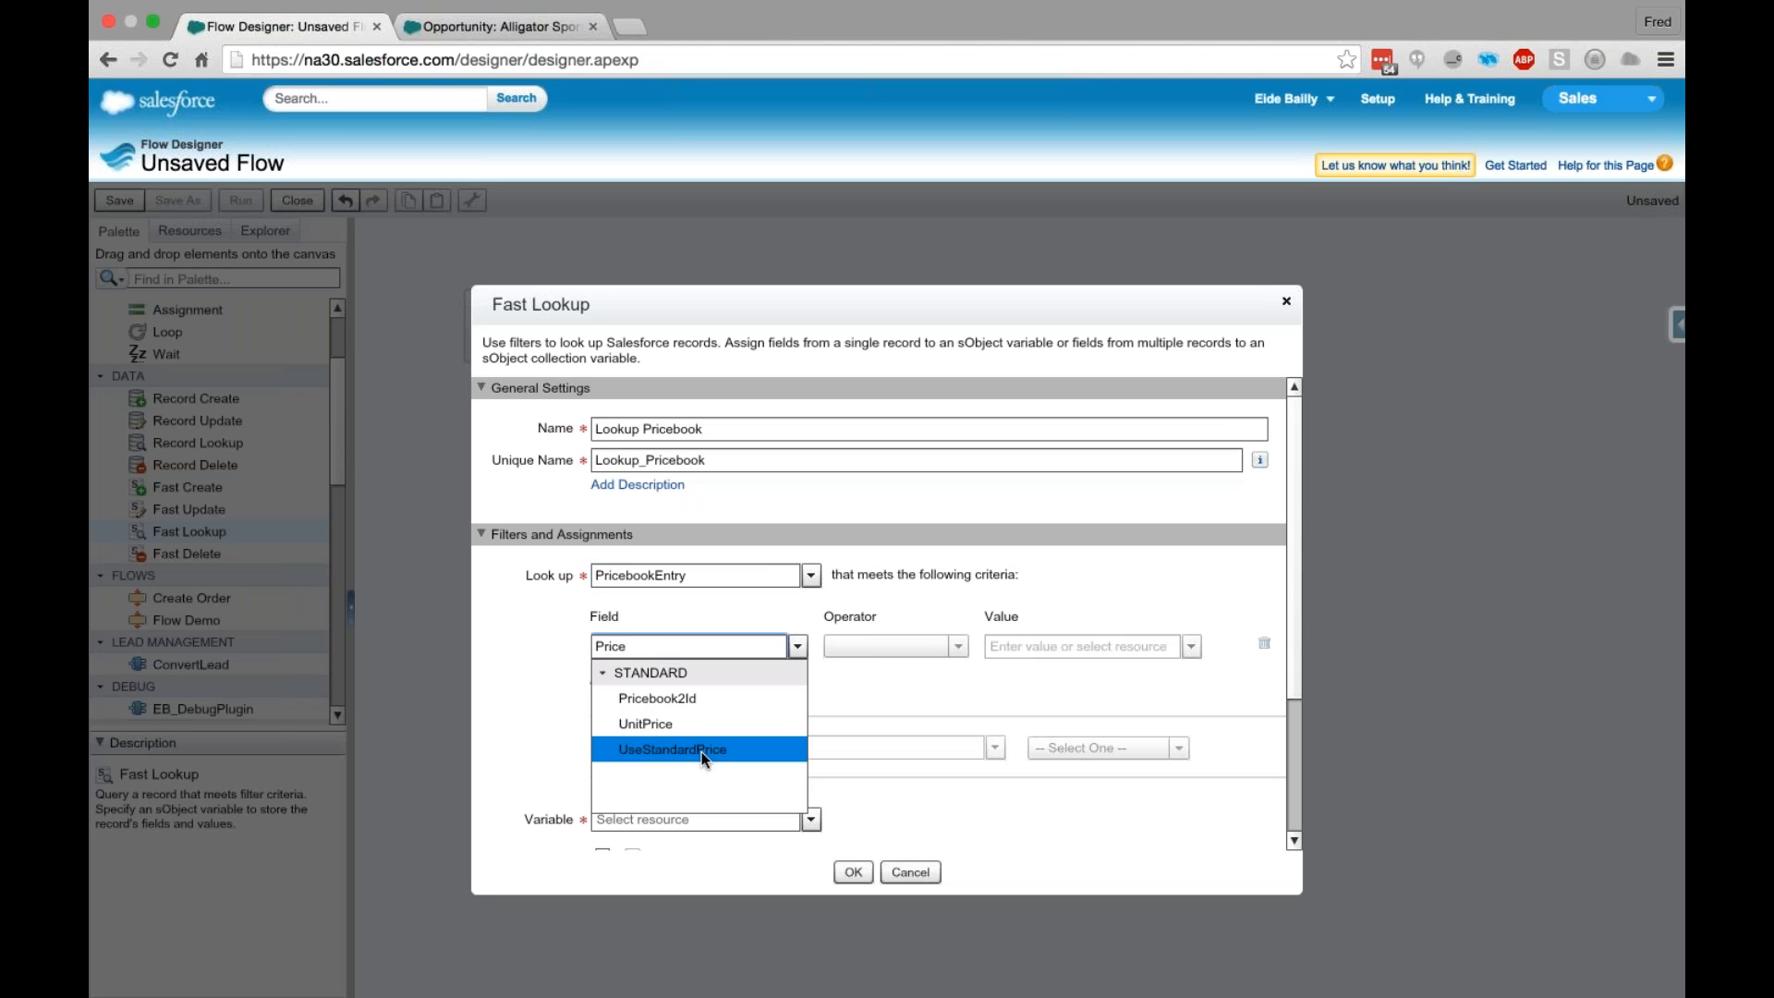
key(BackSpace)
key(BackSpace)
key(BackSpace)
text(od)
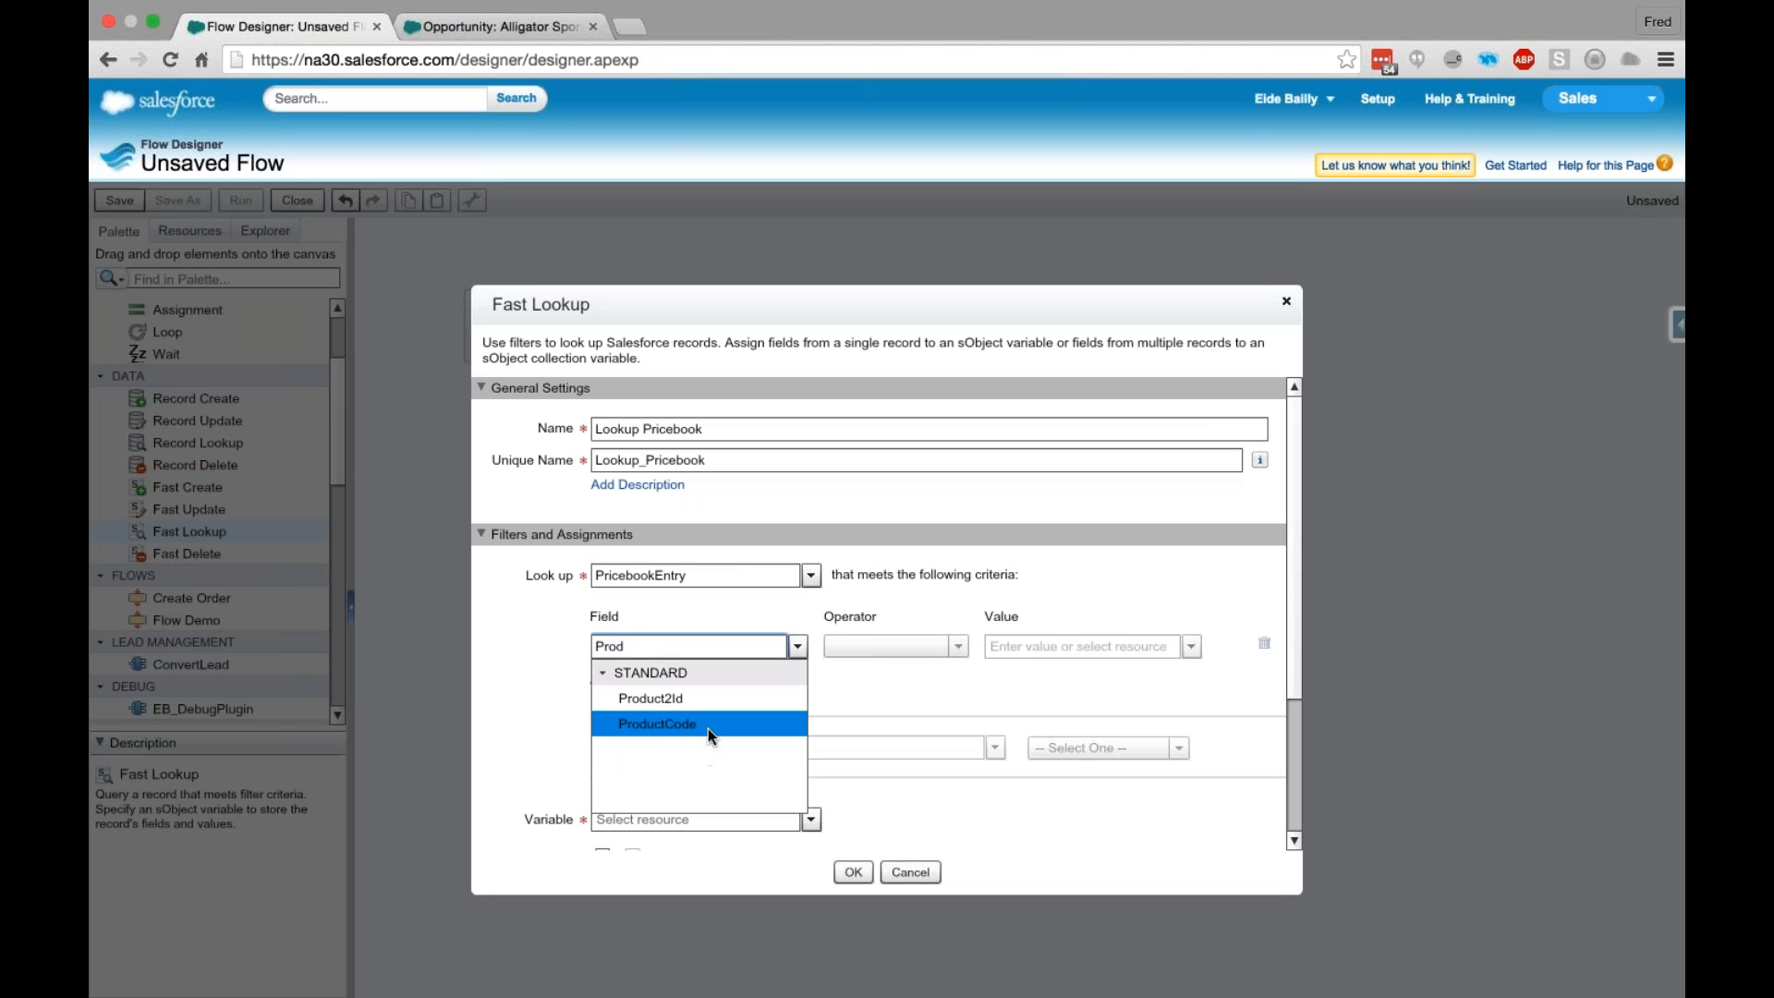
click(708, 726)
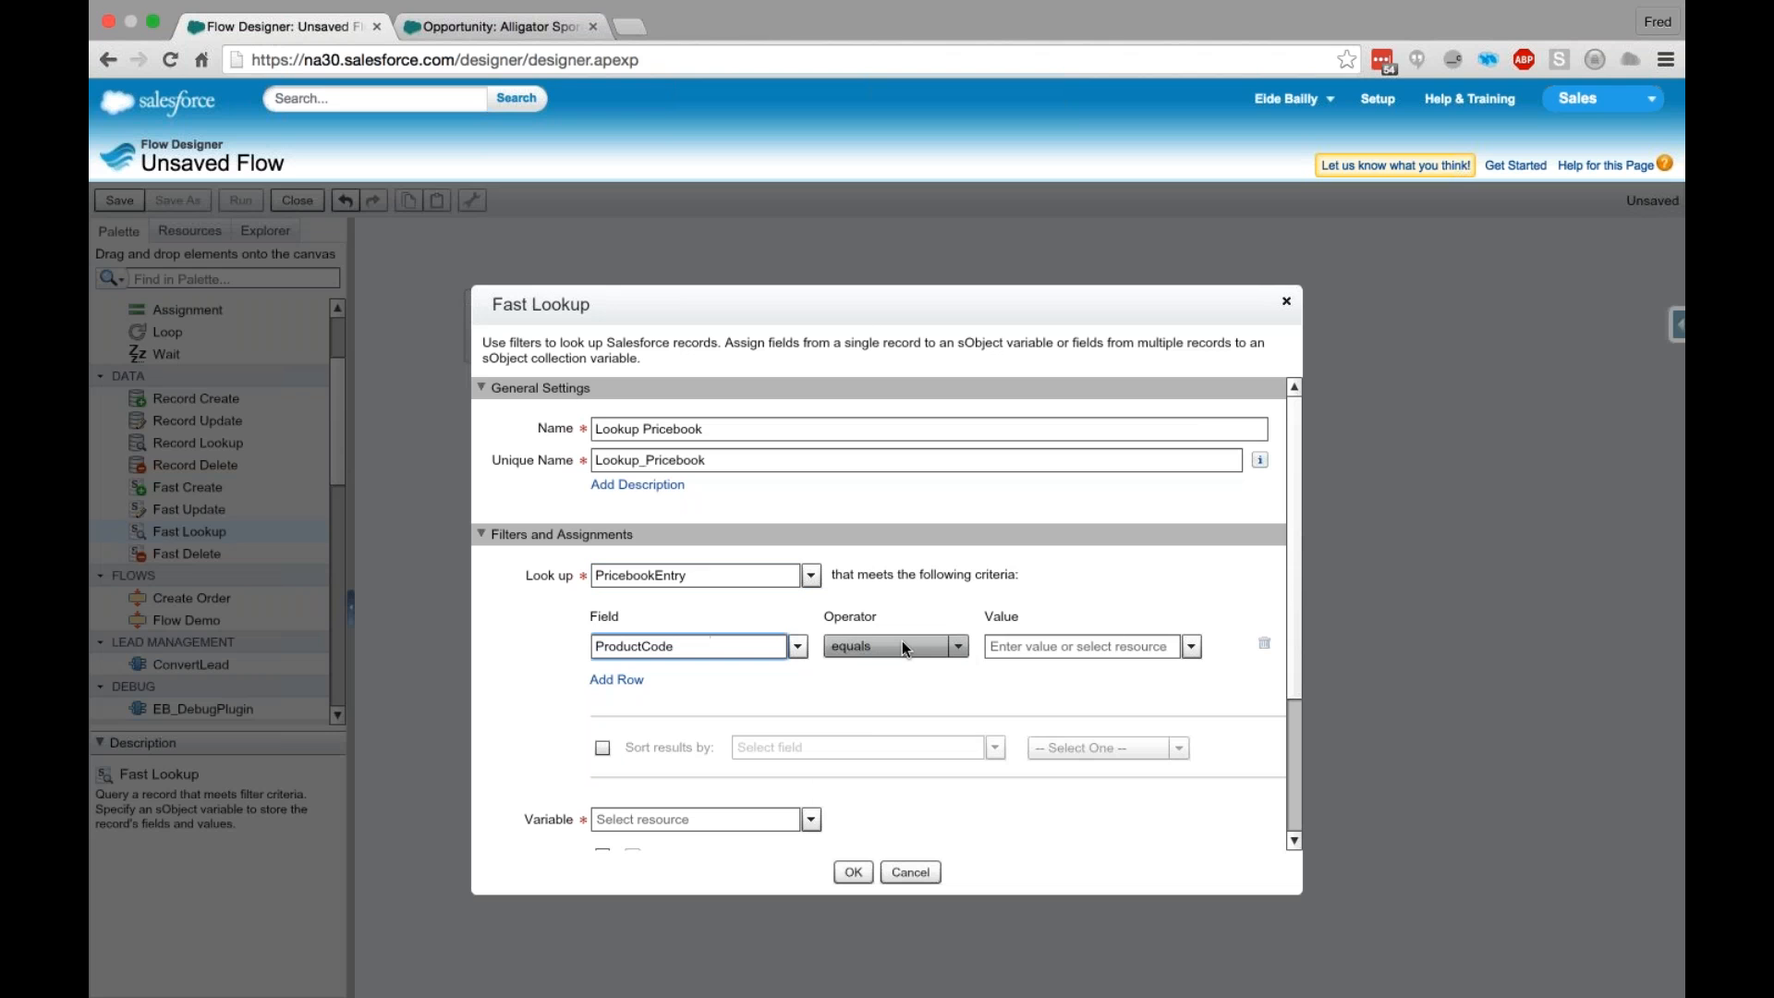
click(1106, 645)
text(B)
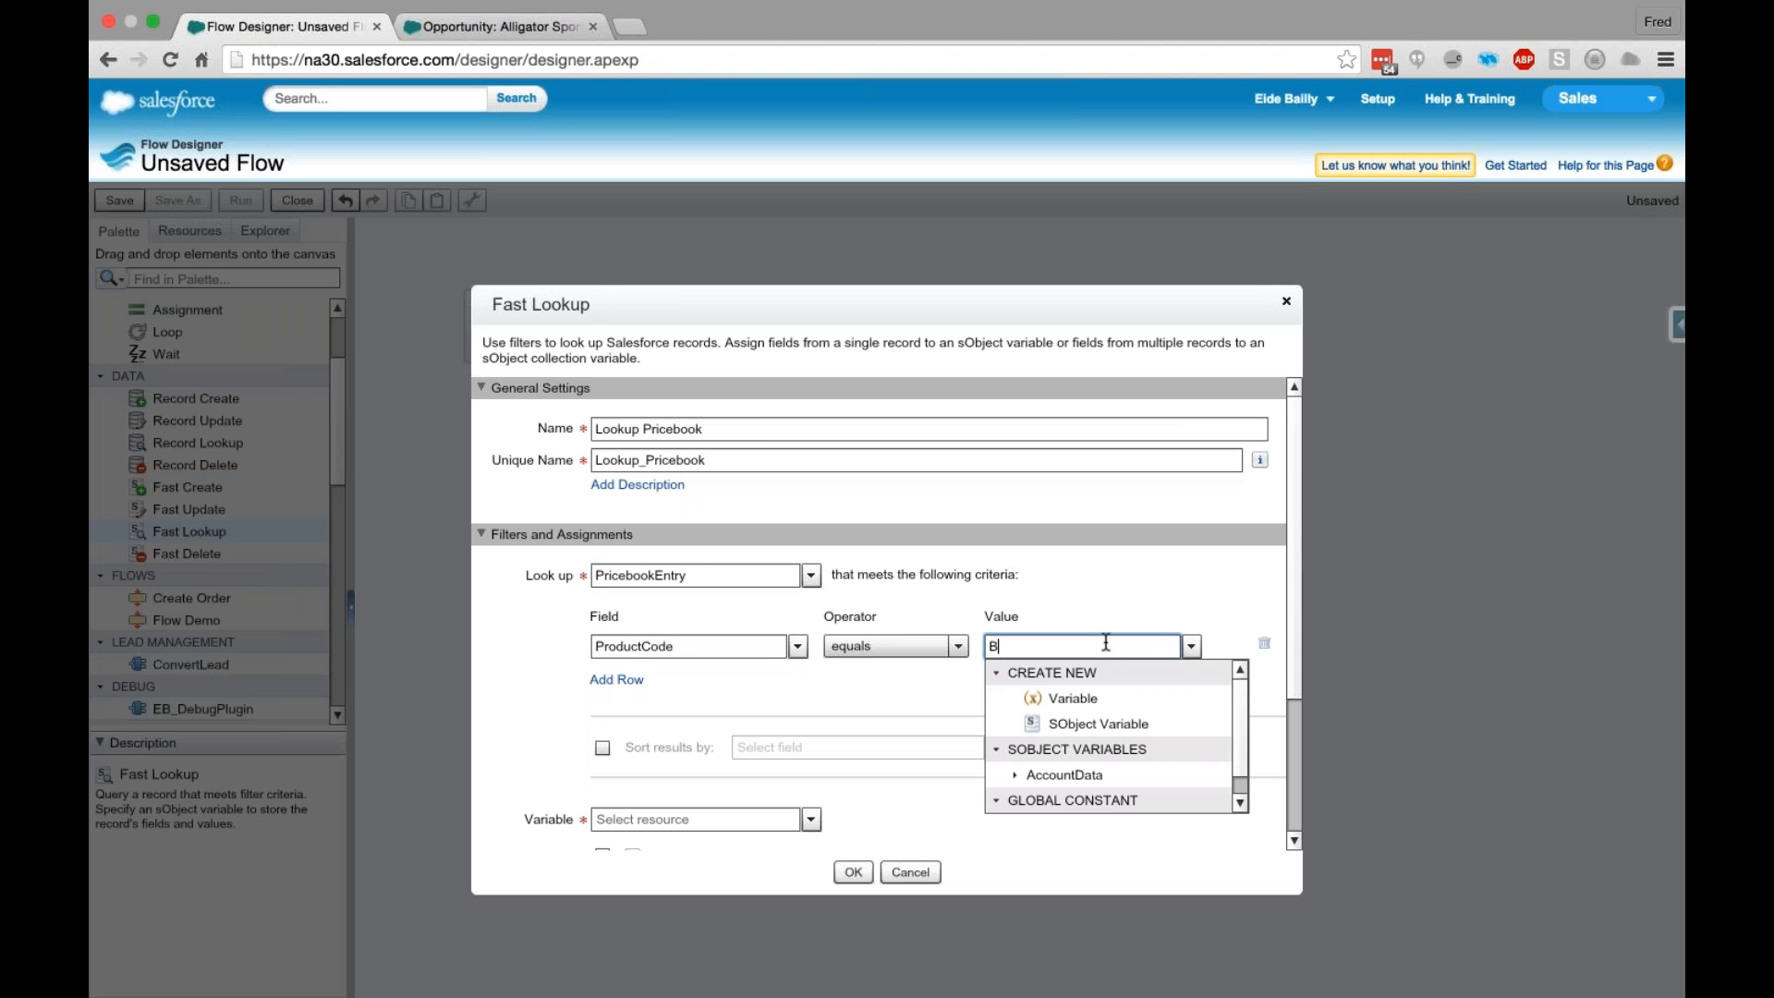
text(ox)
click(926, 700)
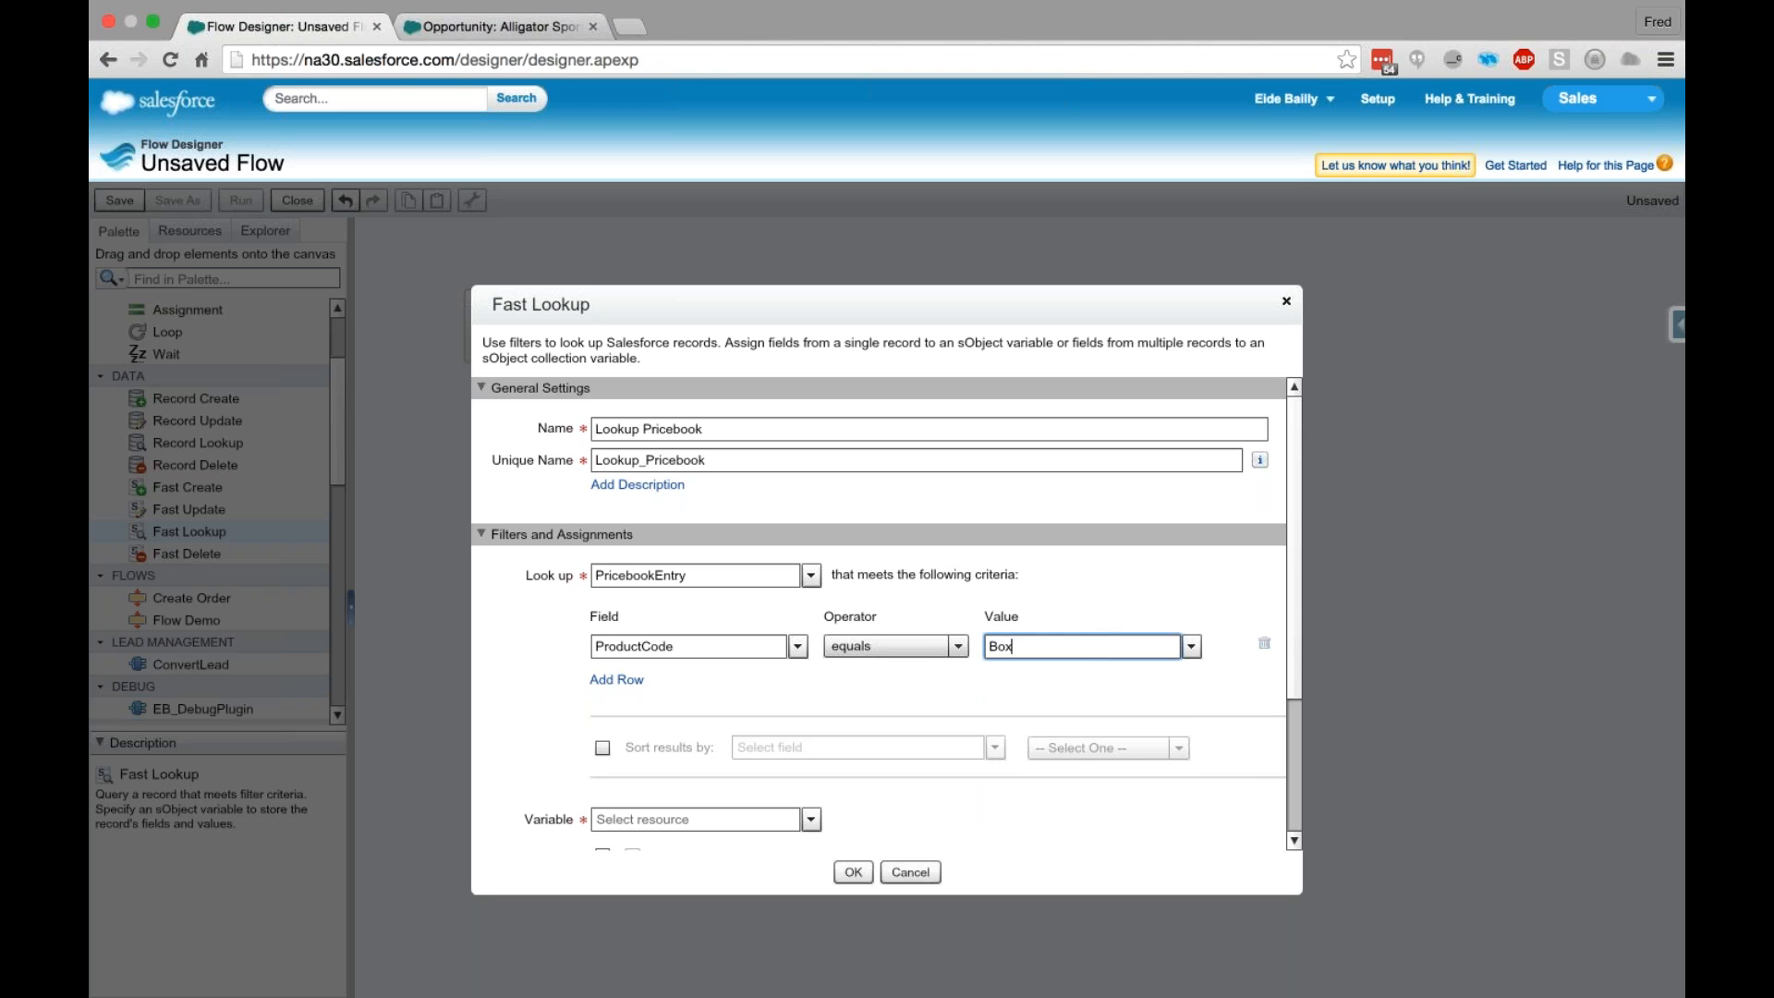
- Create a private SObject variable named PriceboocEntry with object type PricebookEntry to store the lookup's result
scroll(1012, 646, down, 1)
scroll(1012, 644, down, 2)
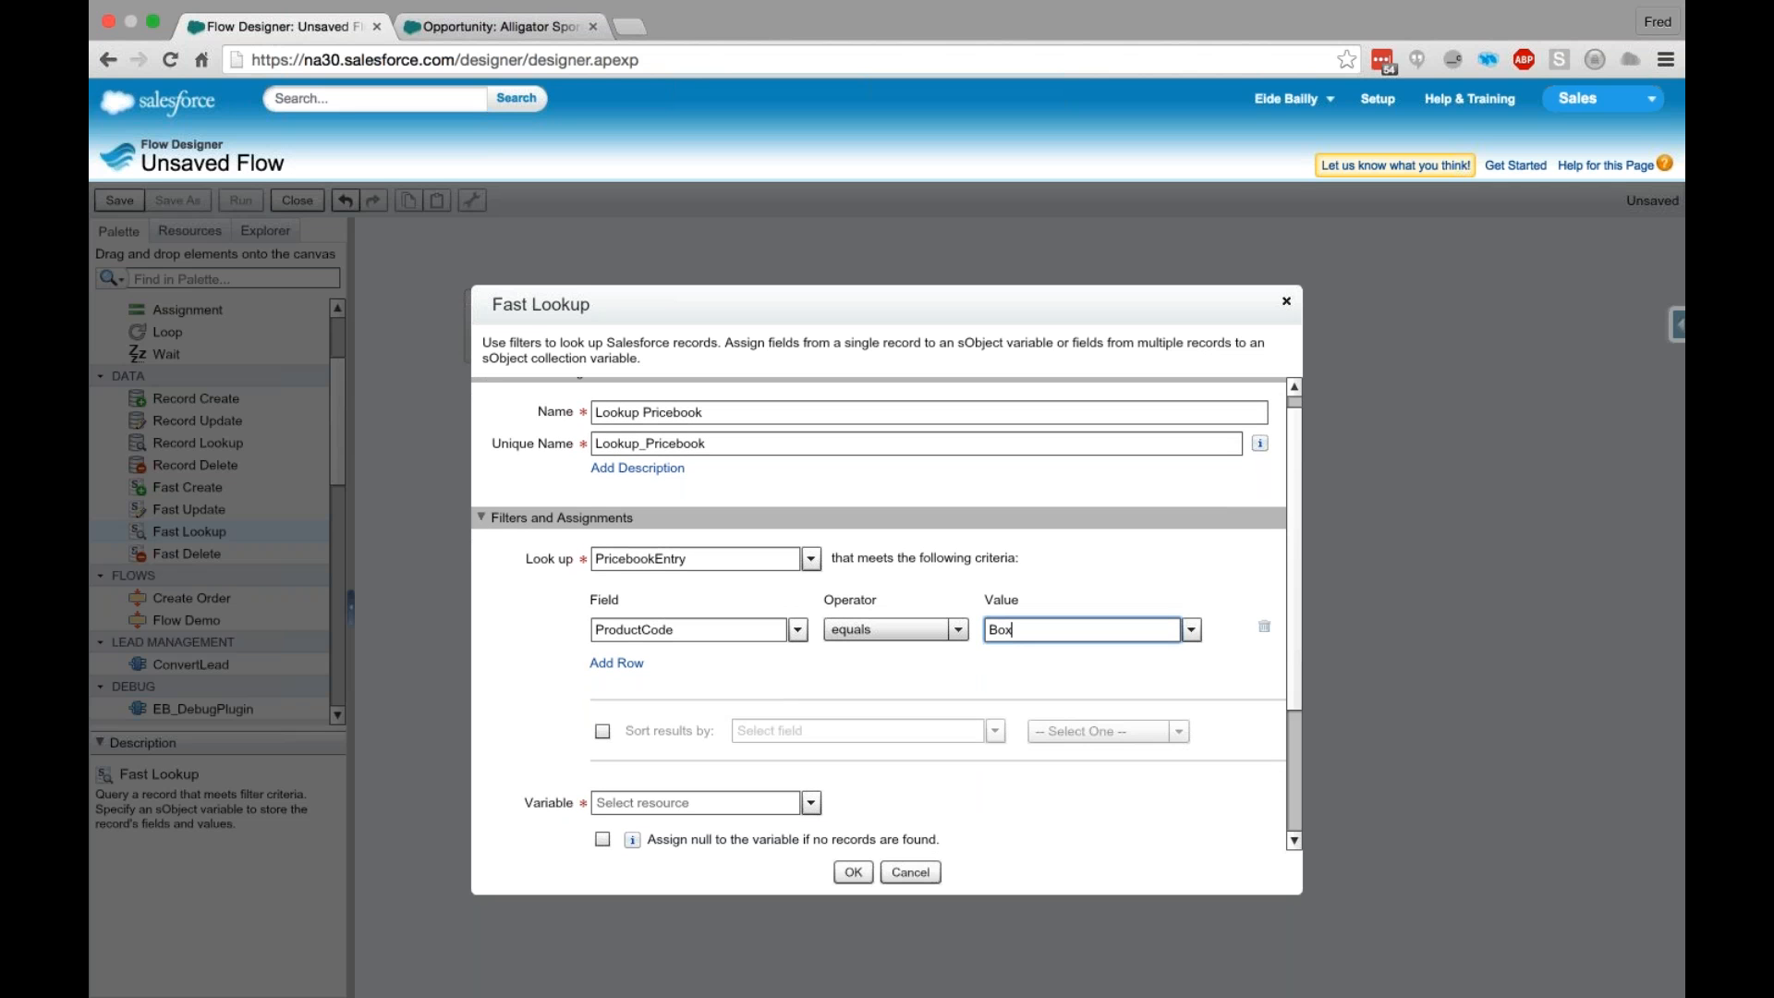
scroll(1012, 638, down, 1)
drag(1295, 673, 1298, 717)
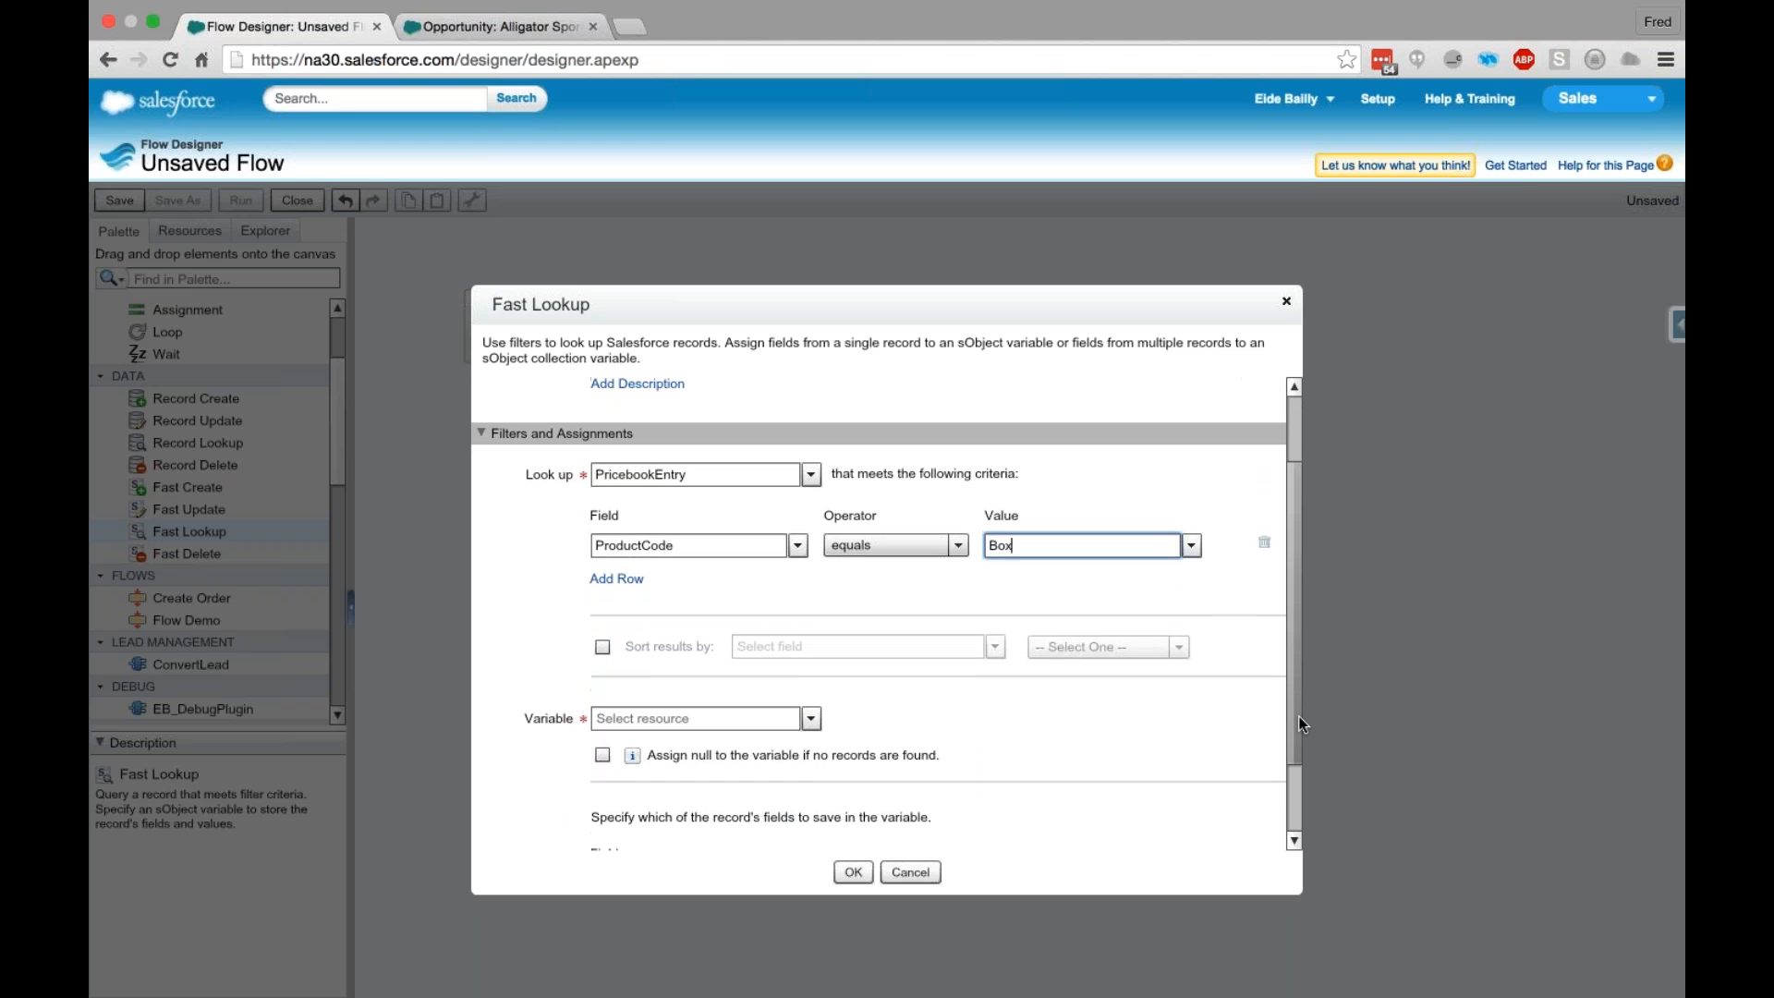
click(644, 732)
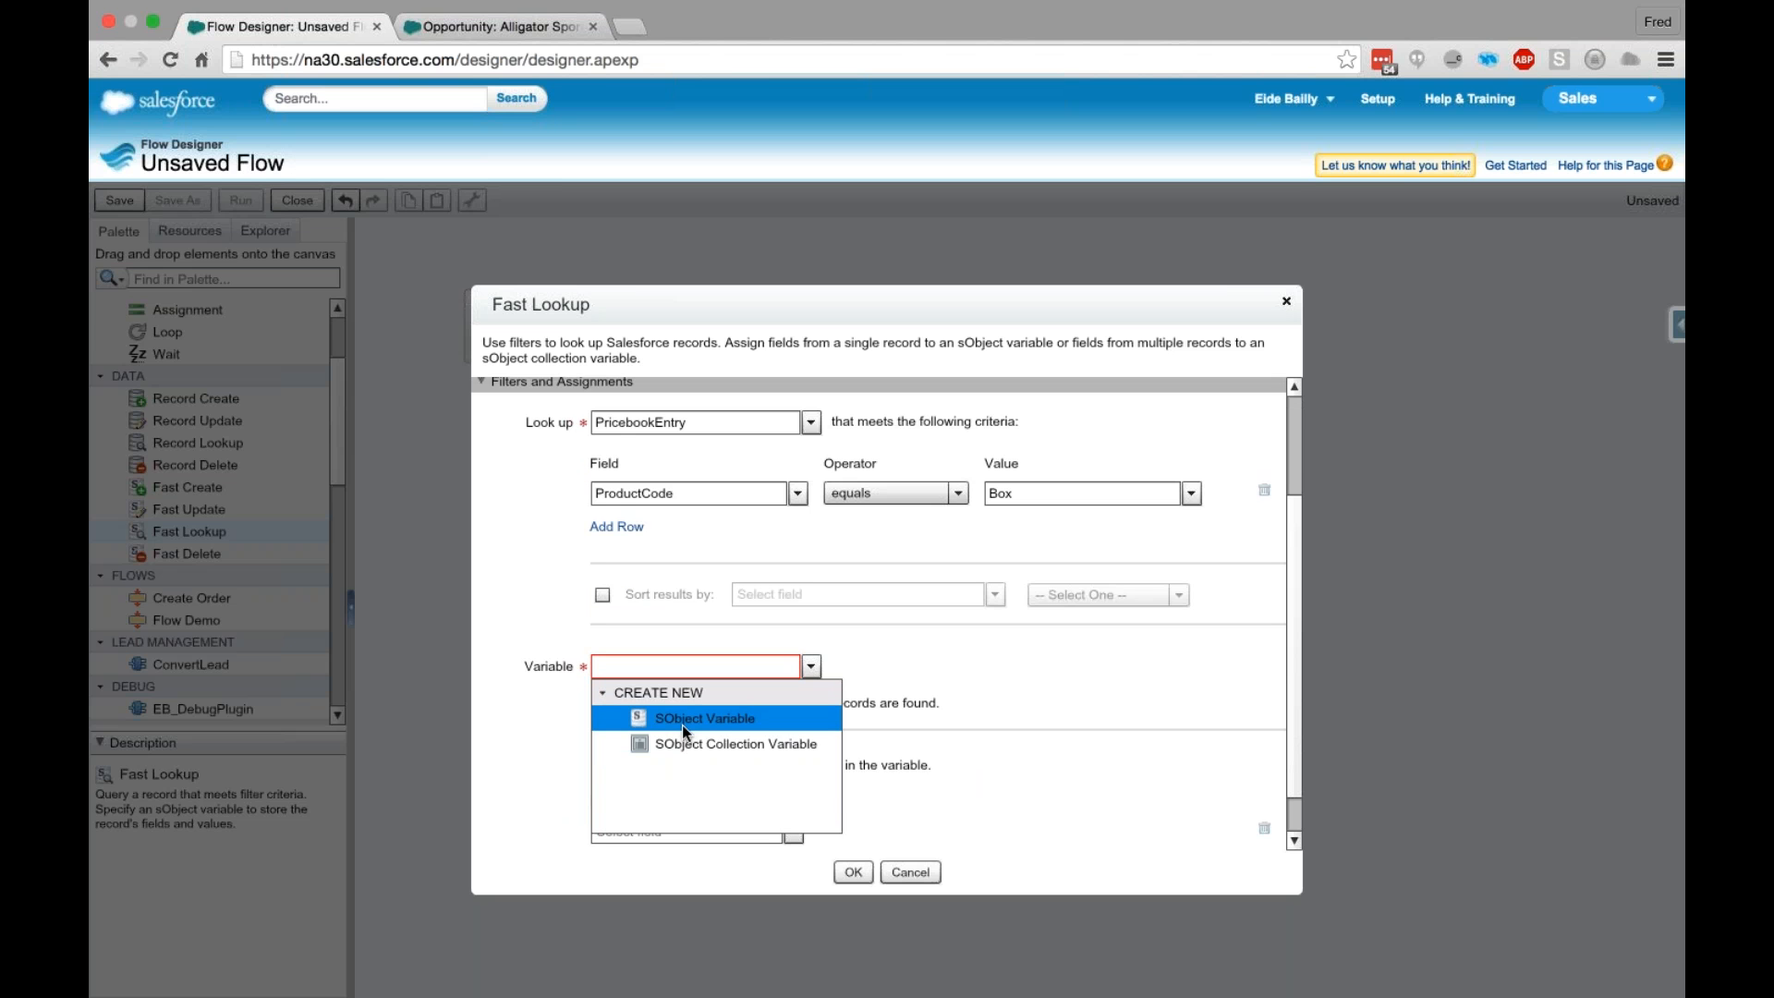
click(682, 725)
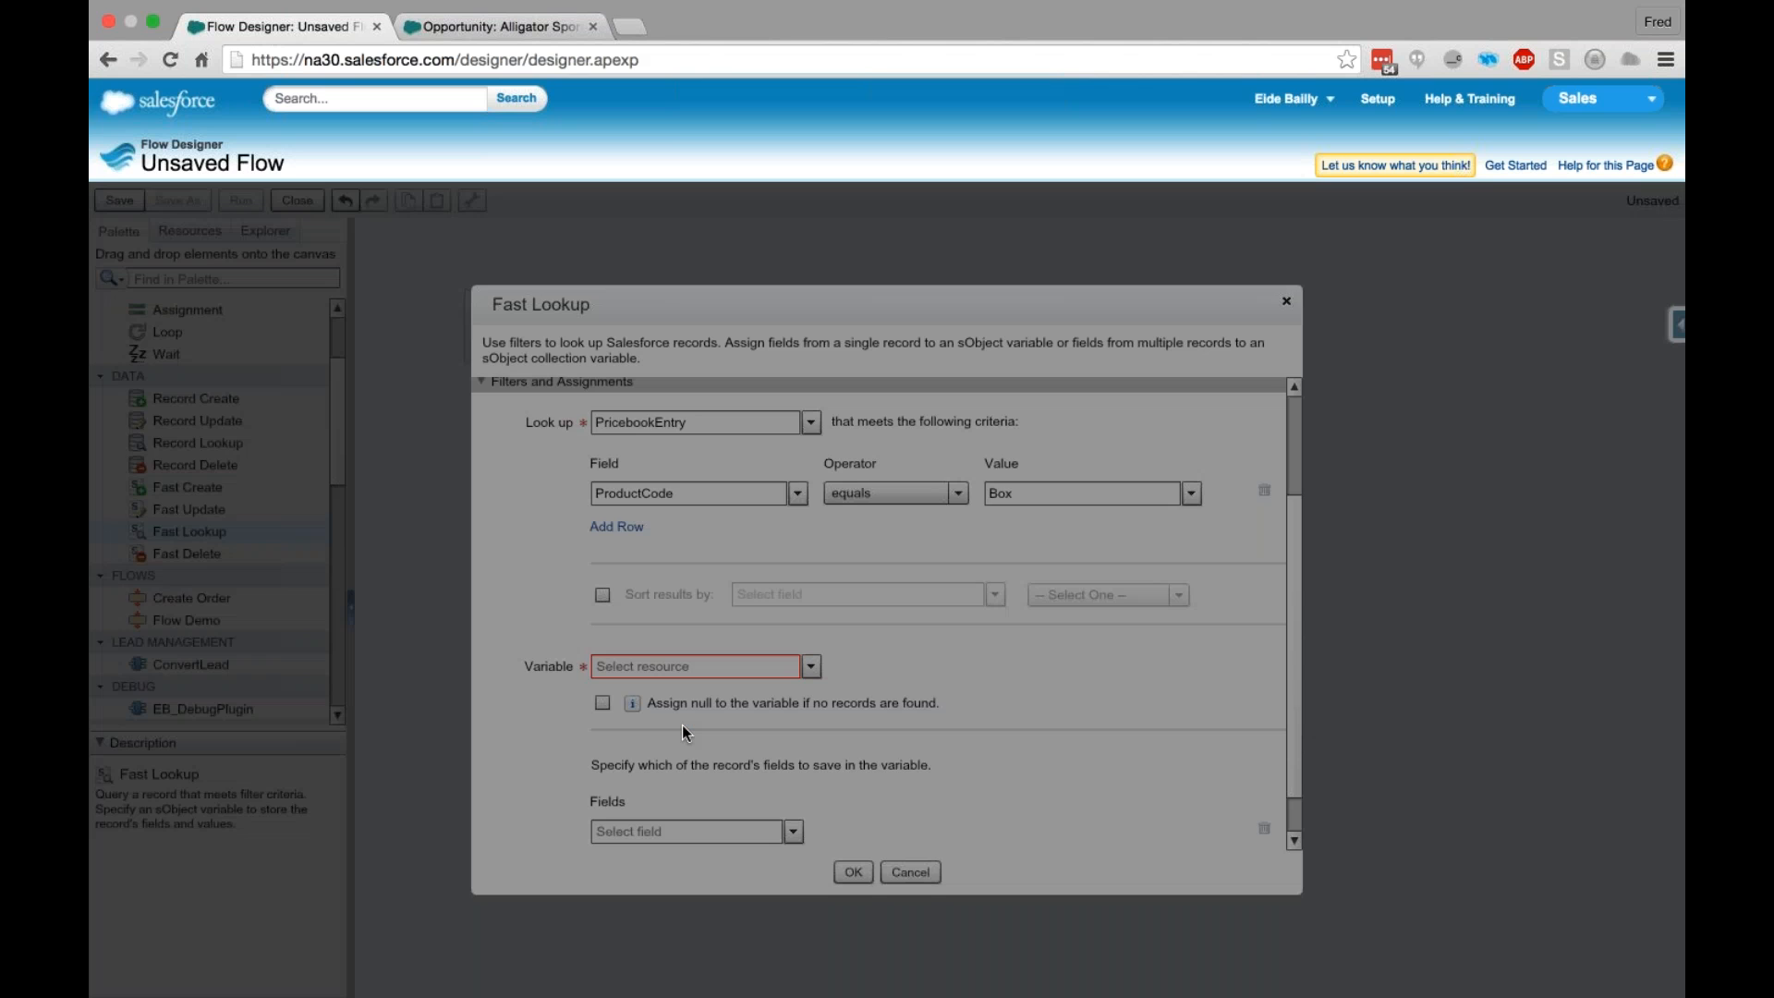
text(Price)
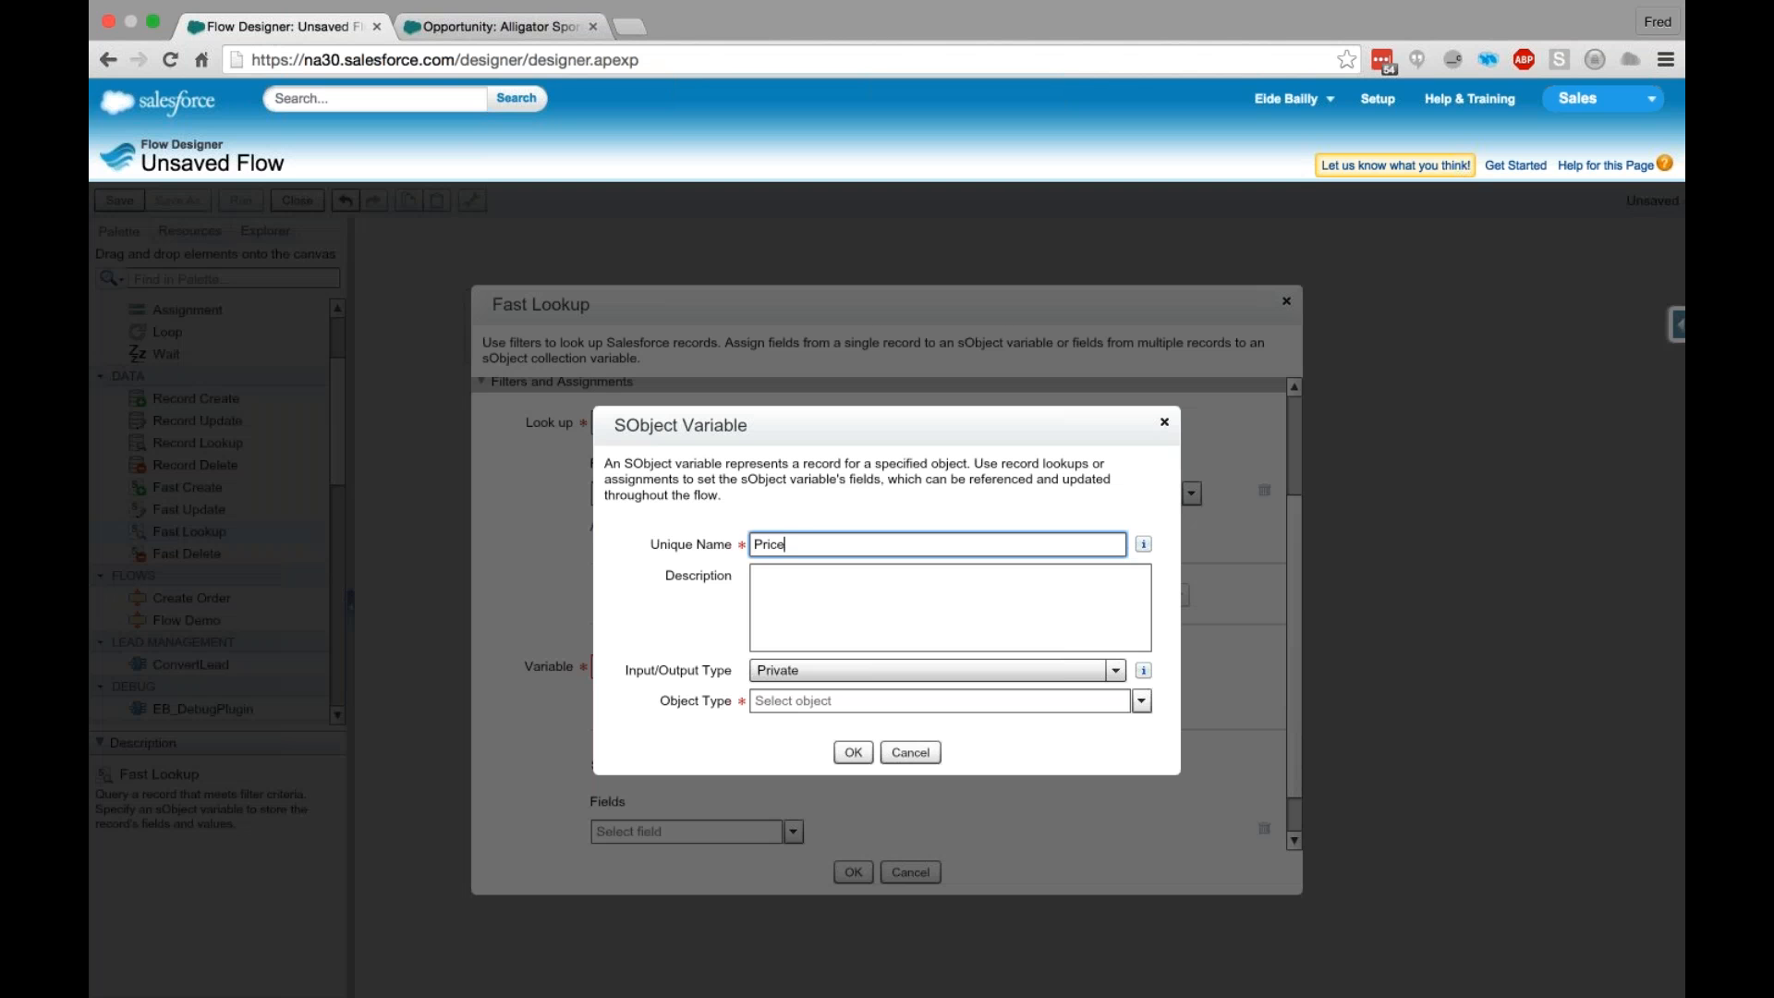
text(boocEntry)
click(808, 668)
click(822, 707)
text(PriceBoo)
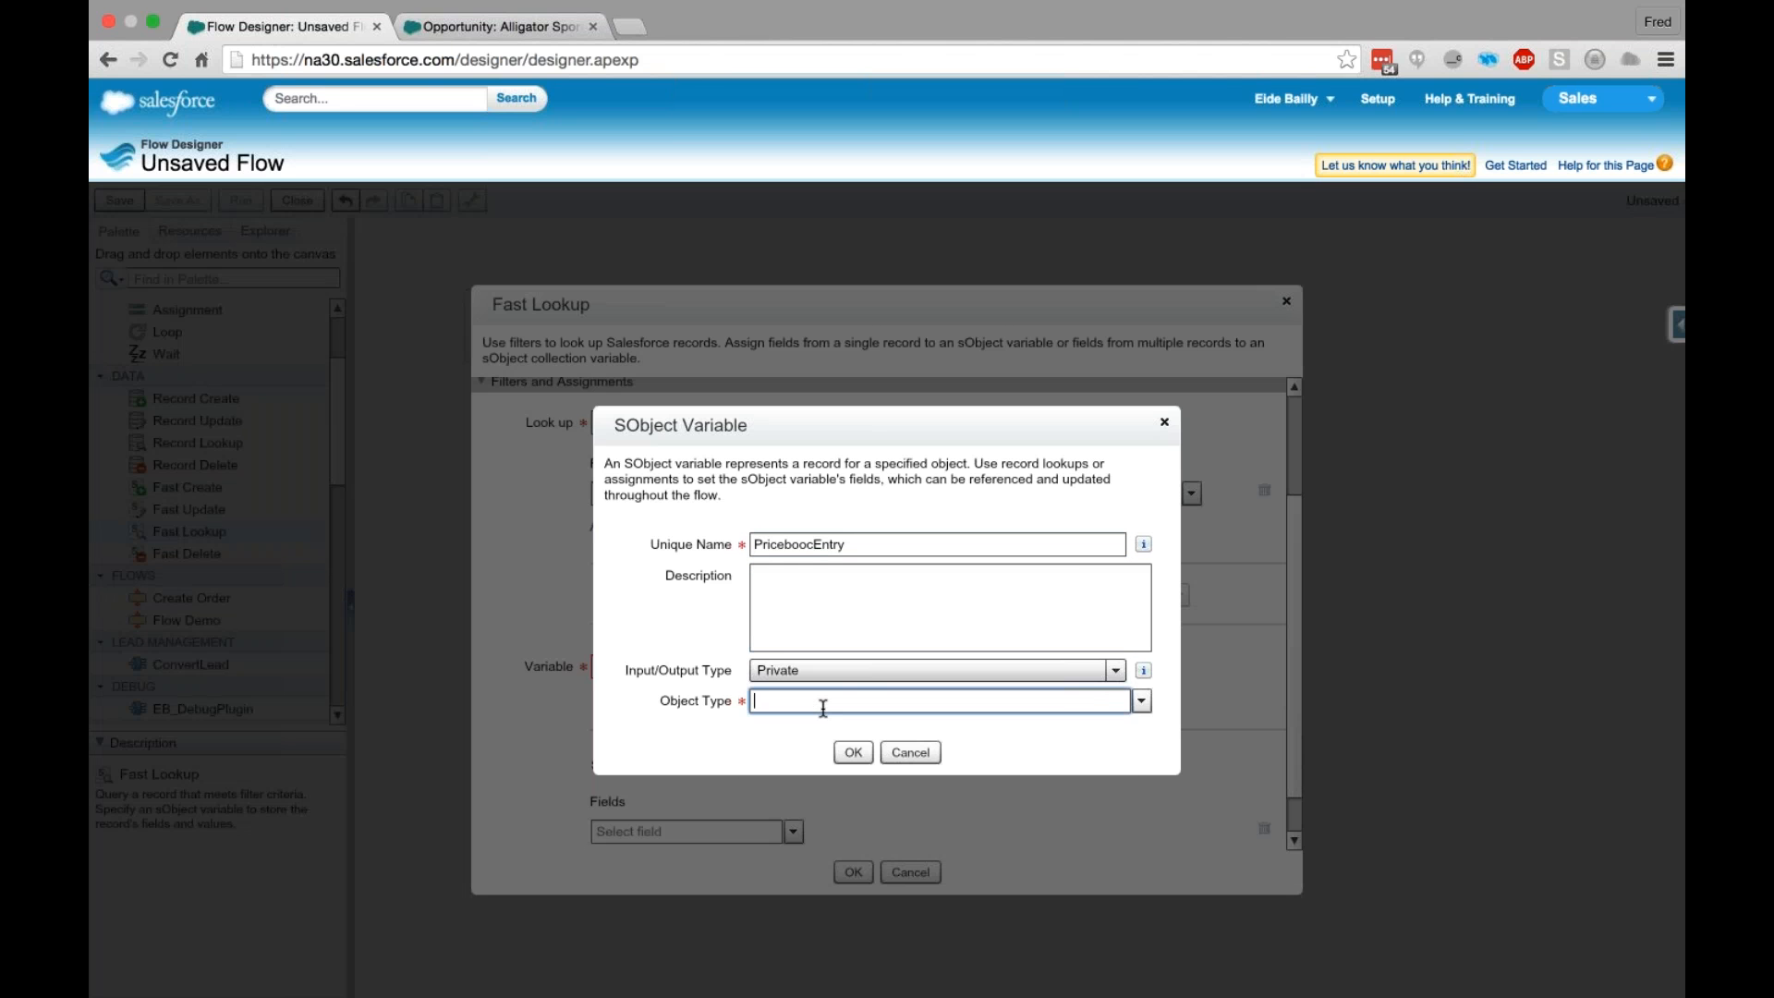
click(822, 803)
click(846, 751)
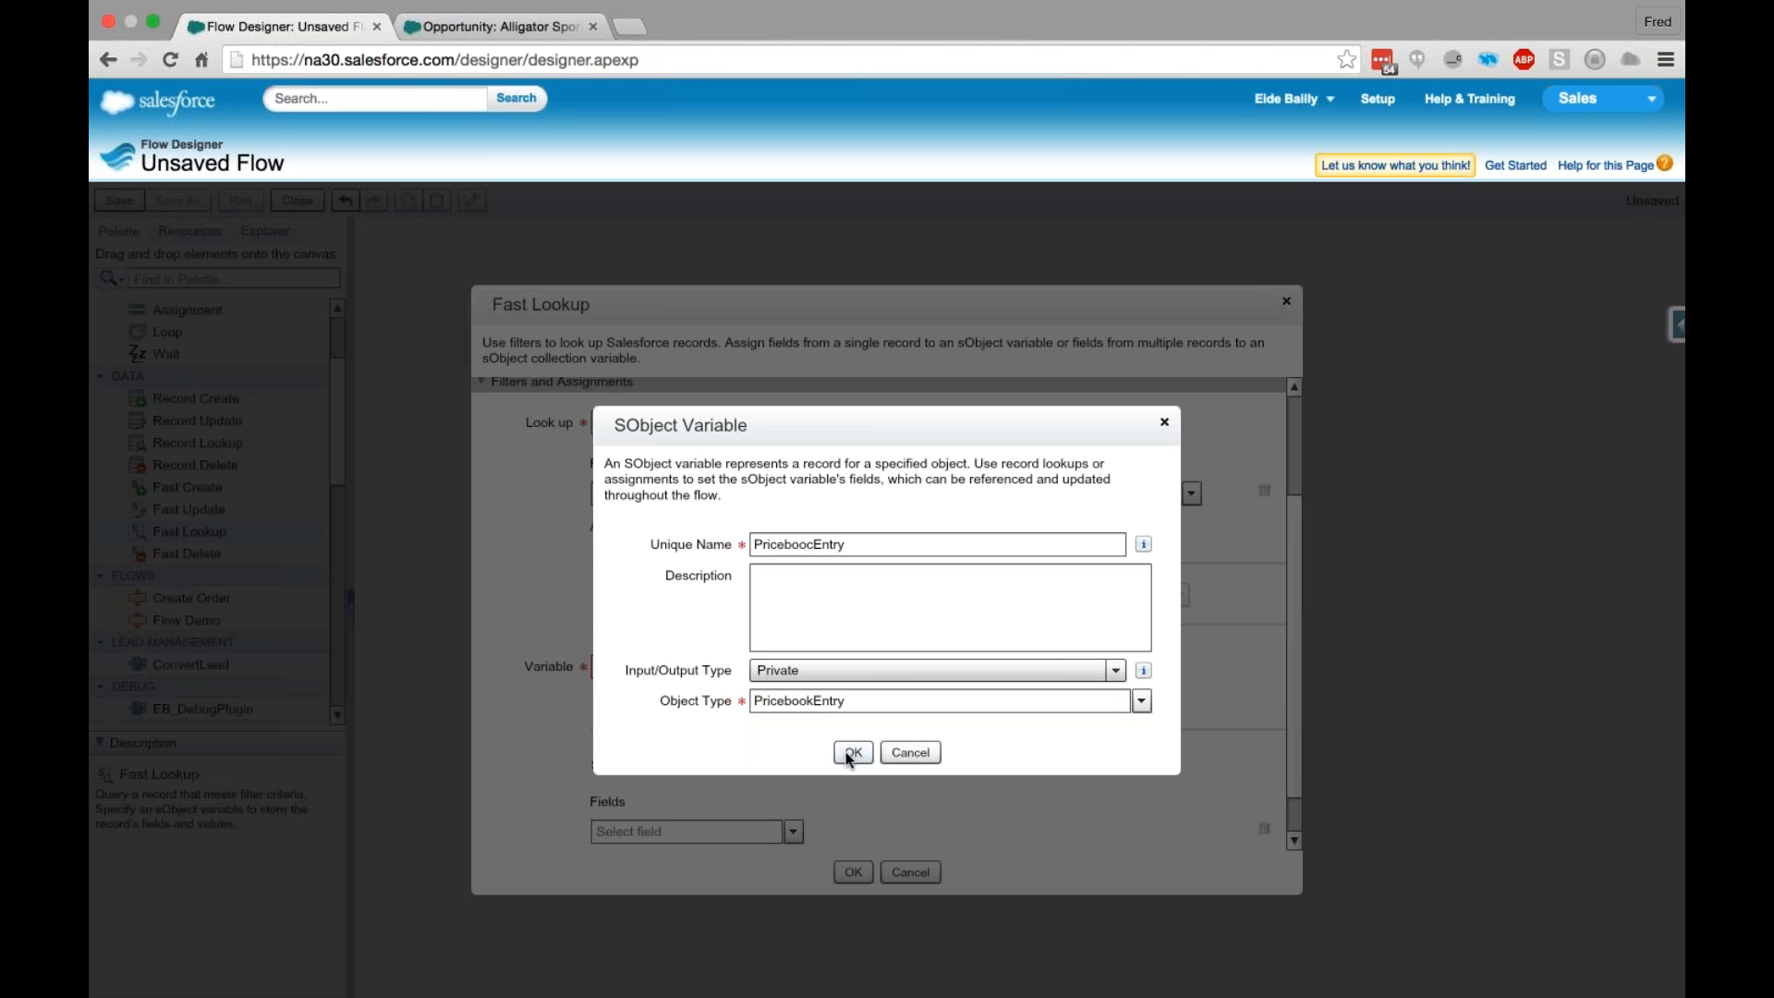
click(851, 752)
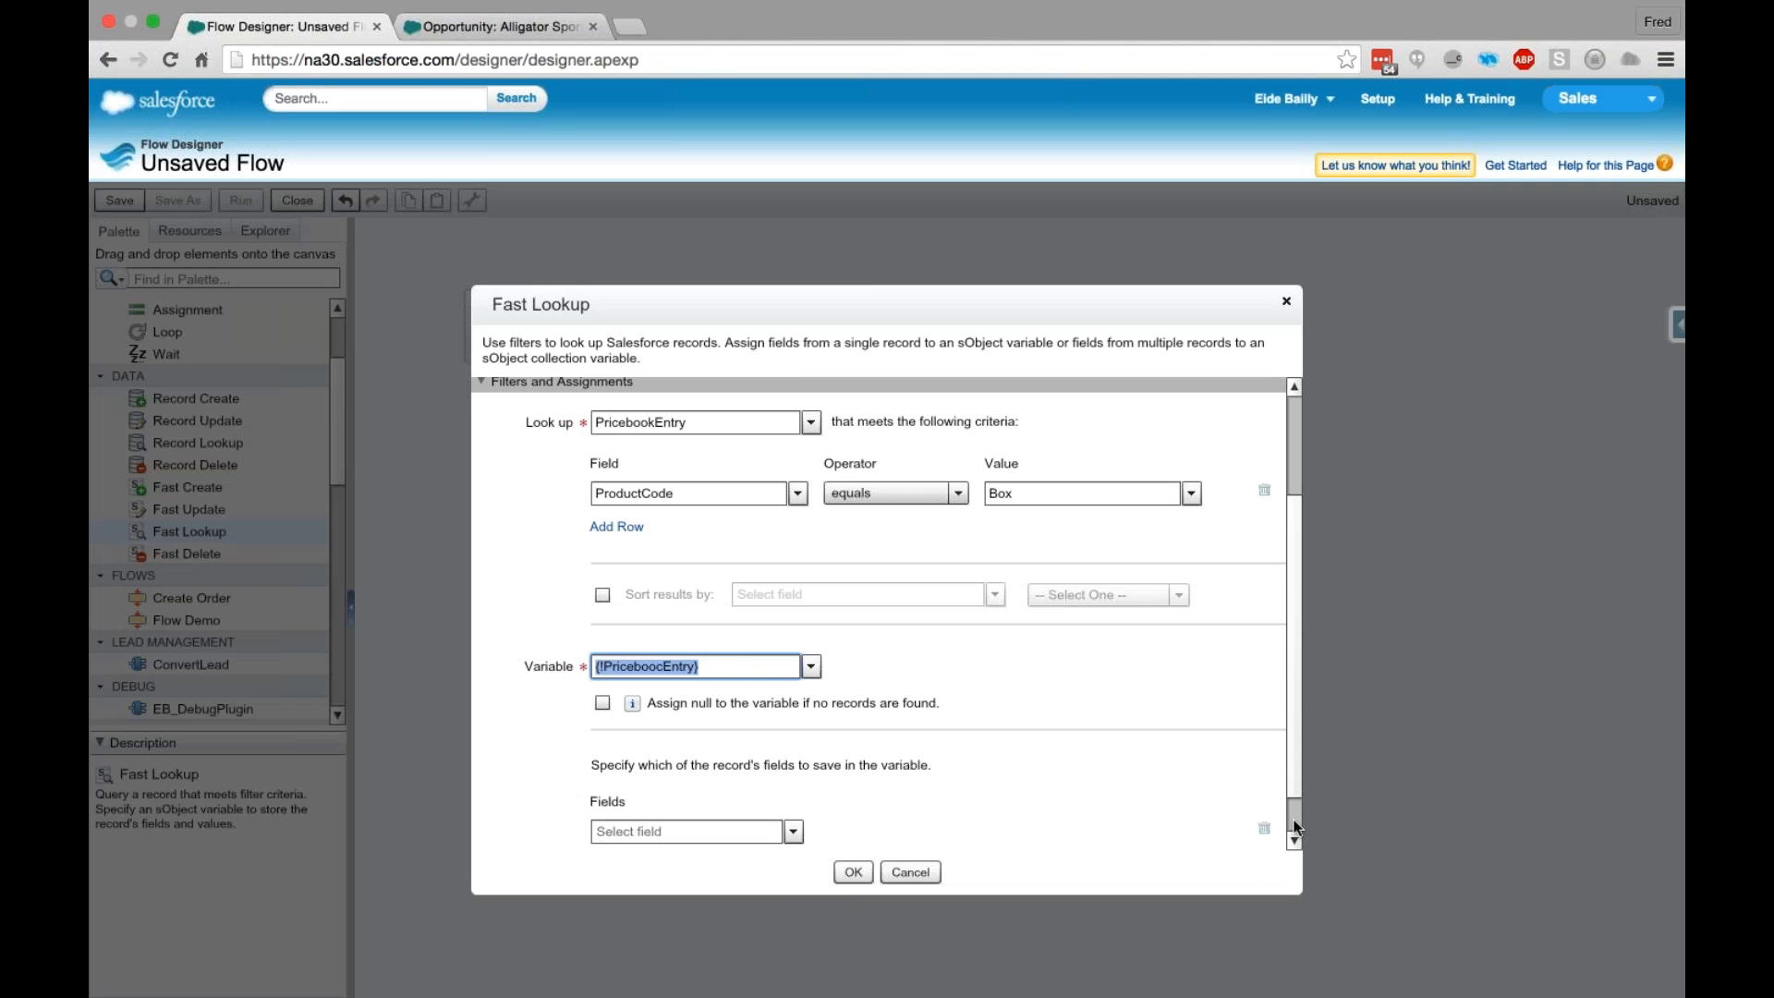
- Choose Id as the pricebook entry field to save in the PriceboocEntry variable
scroll(1297, 827, down, 2)
click(686, 781)
text(Id)
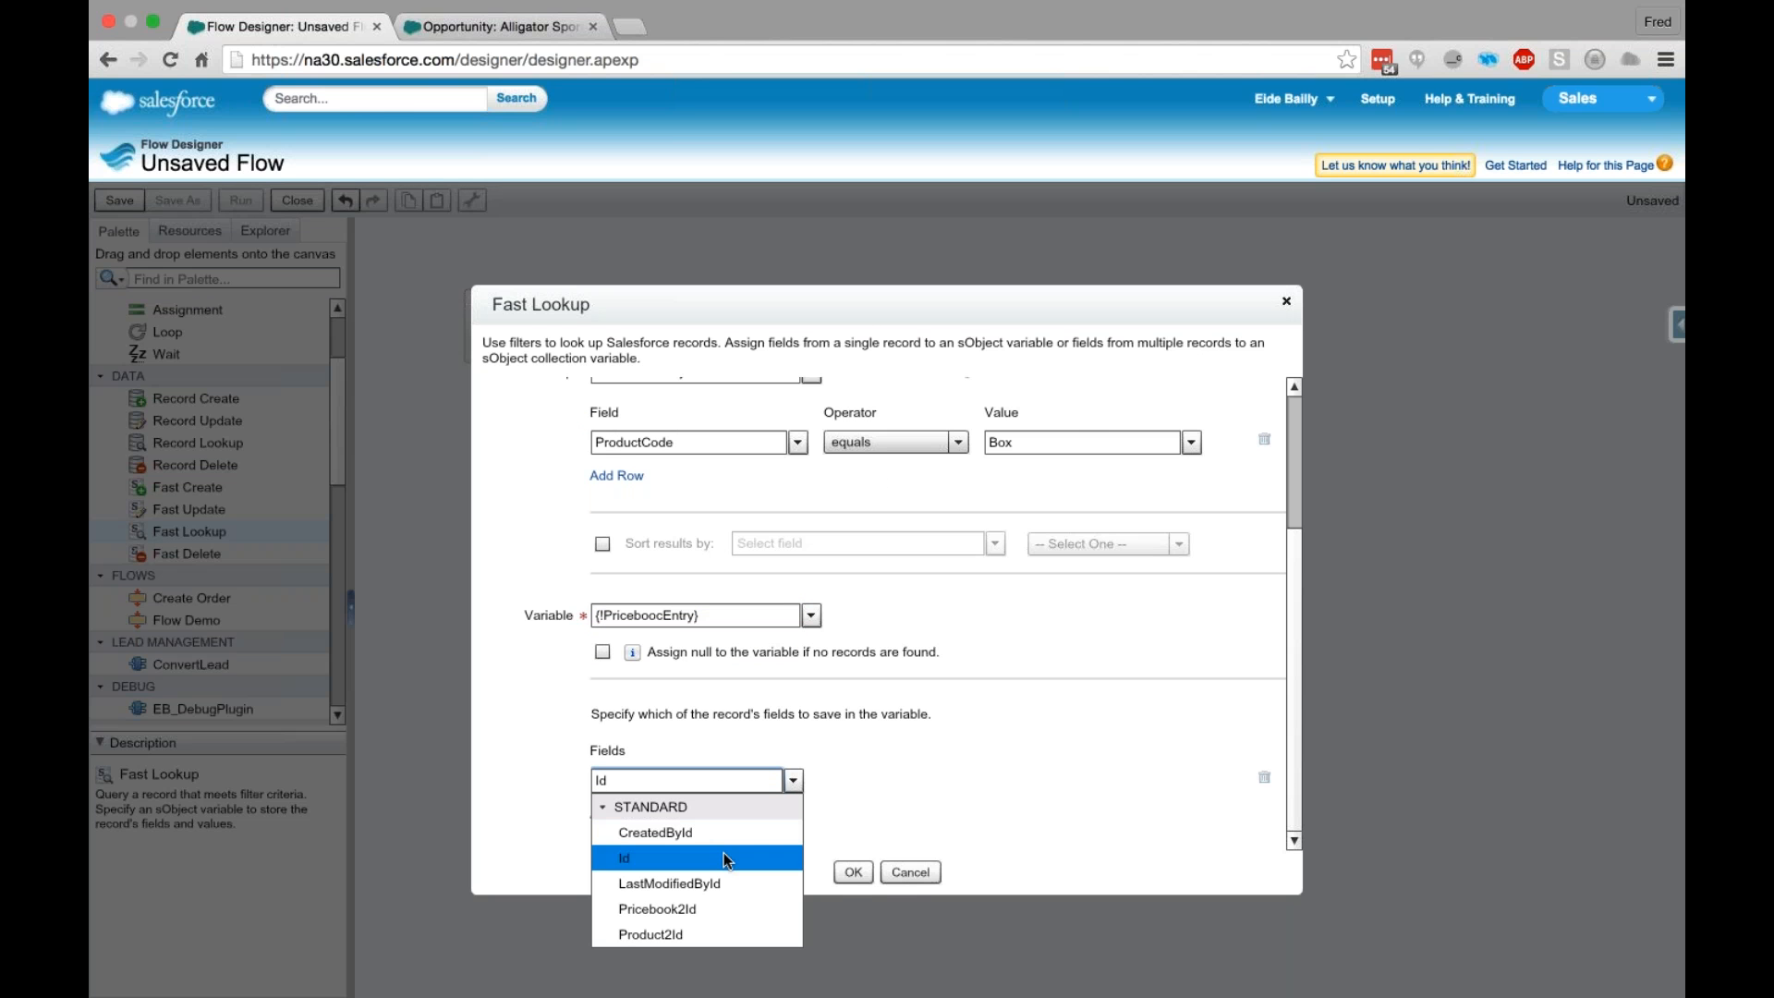
click(724, 855)
click(608, 813)
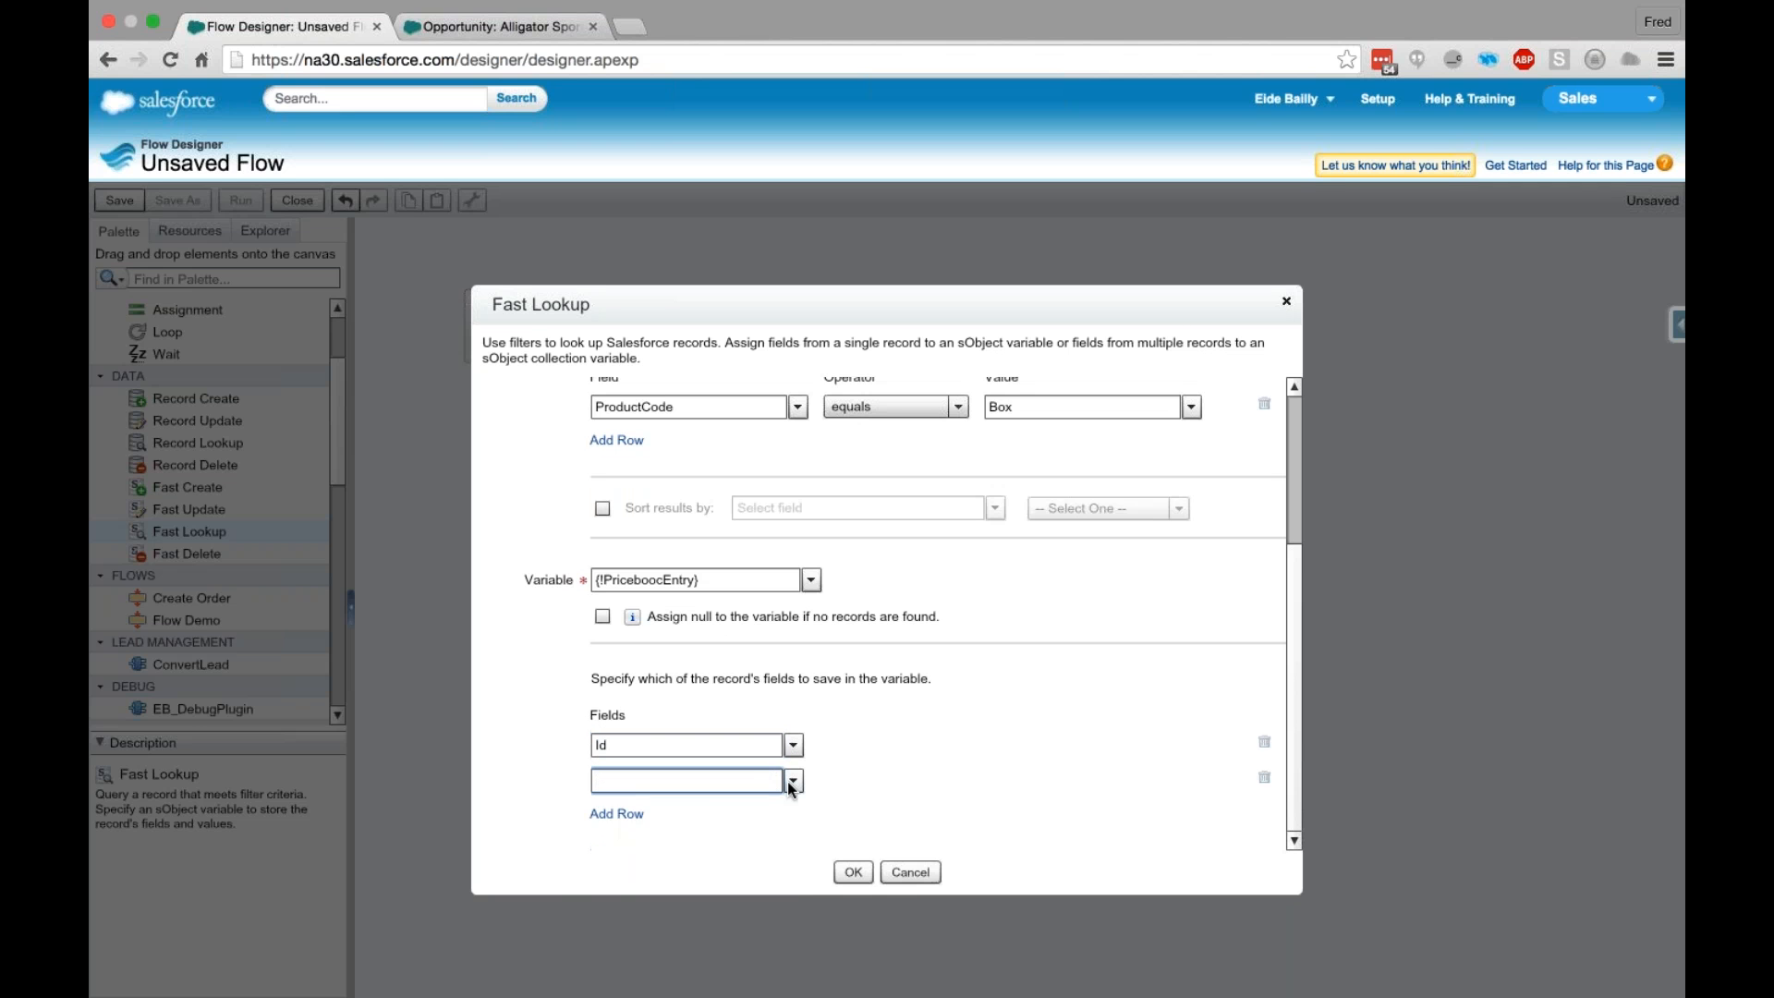
click(793, 781)
scroll(712, 840, down, 10)
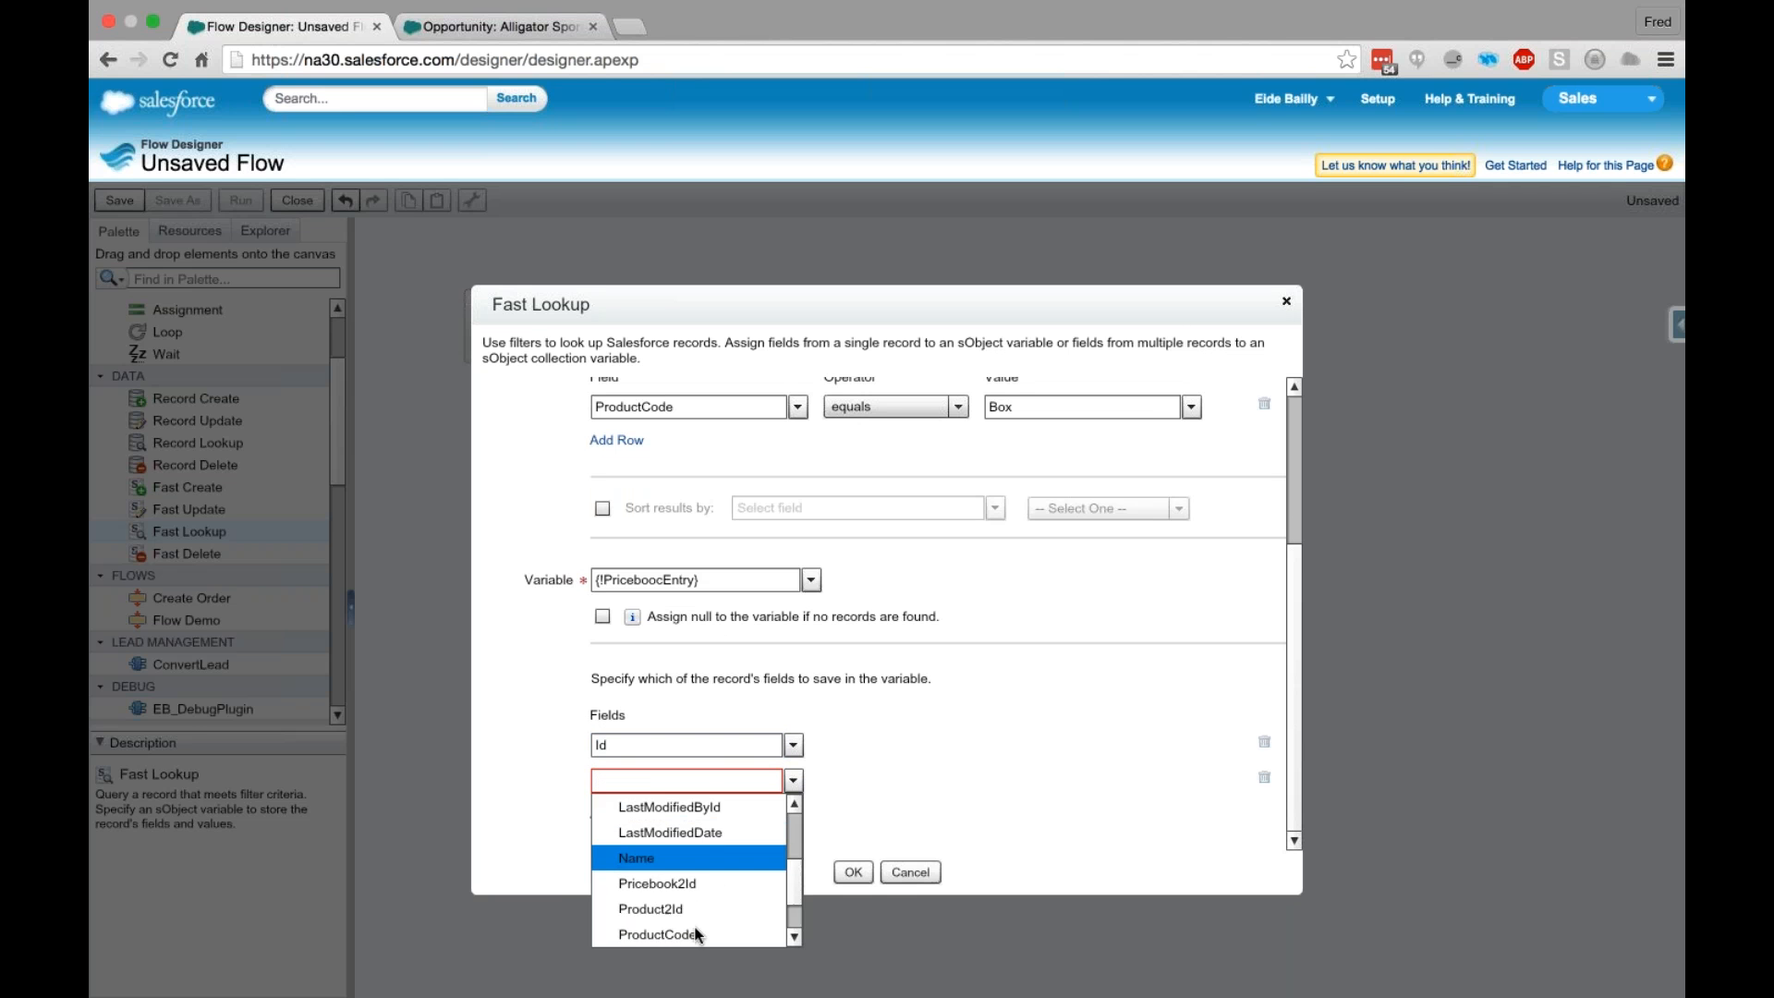
scroll(681, 889, up, 10)
scroll(697, 883, down, 10)
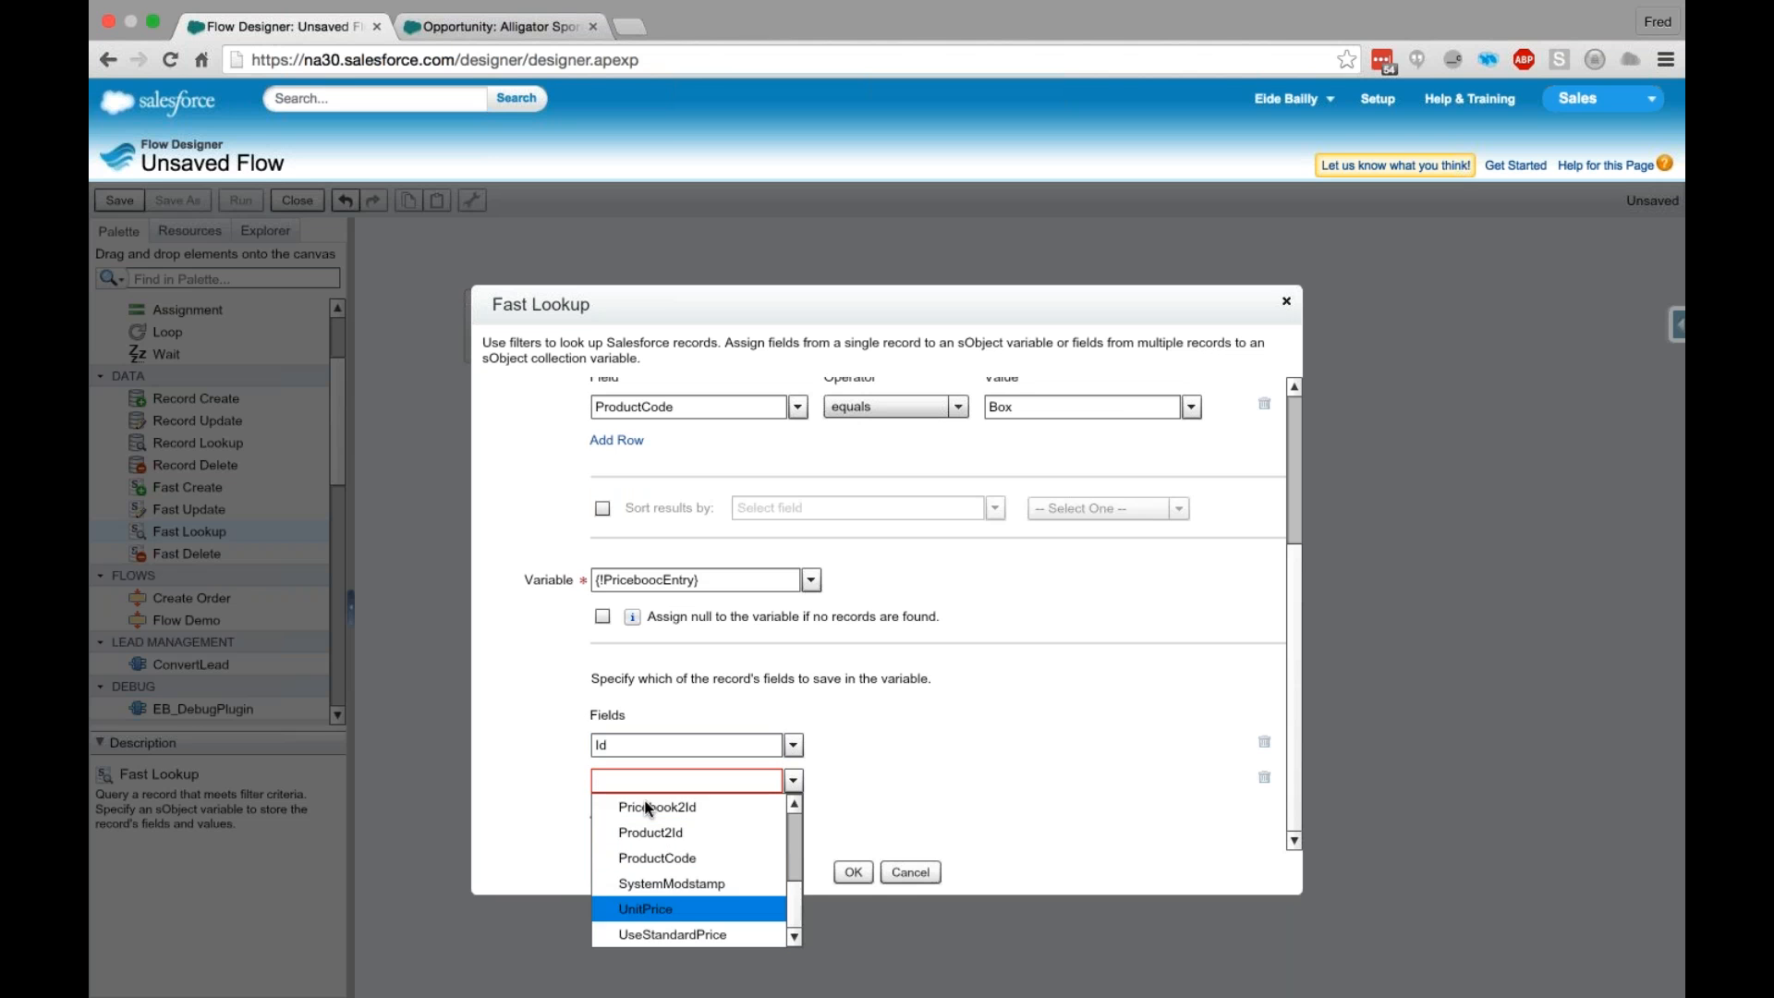
click(970, 806)
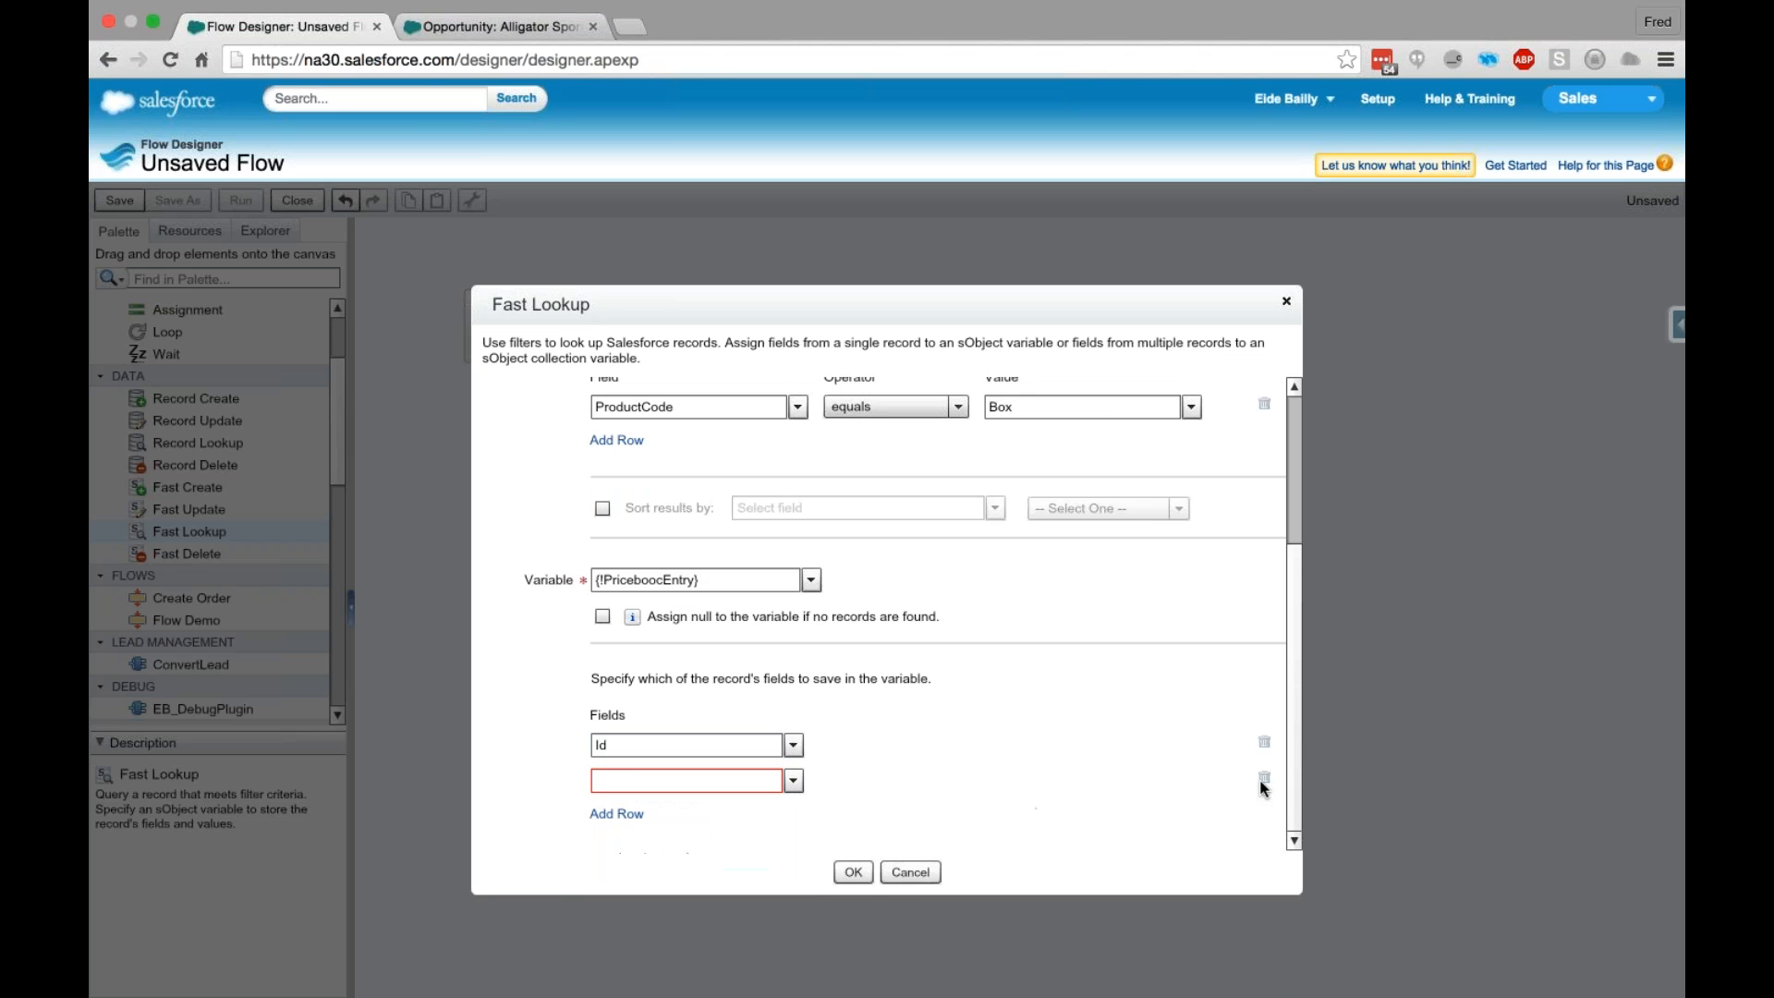
click(1264, 777)
- Confirm the Lookup Pricebook element and connect Lookup Account to it on the canvas
click(850, 873)
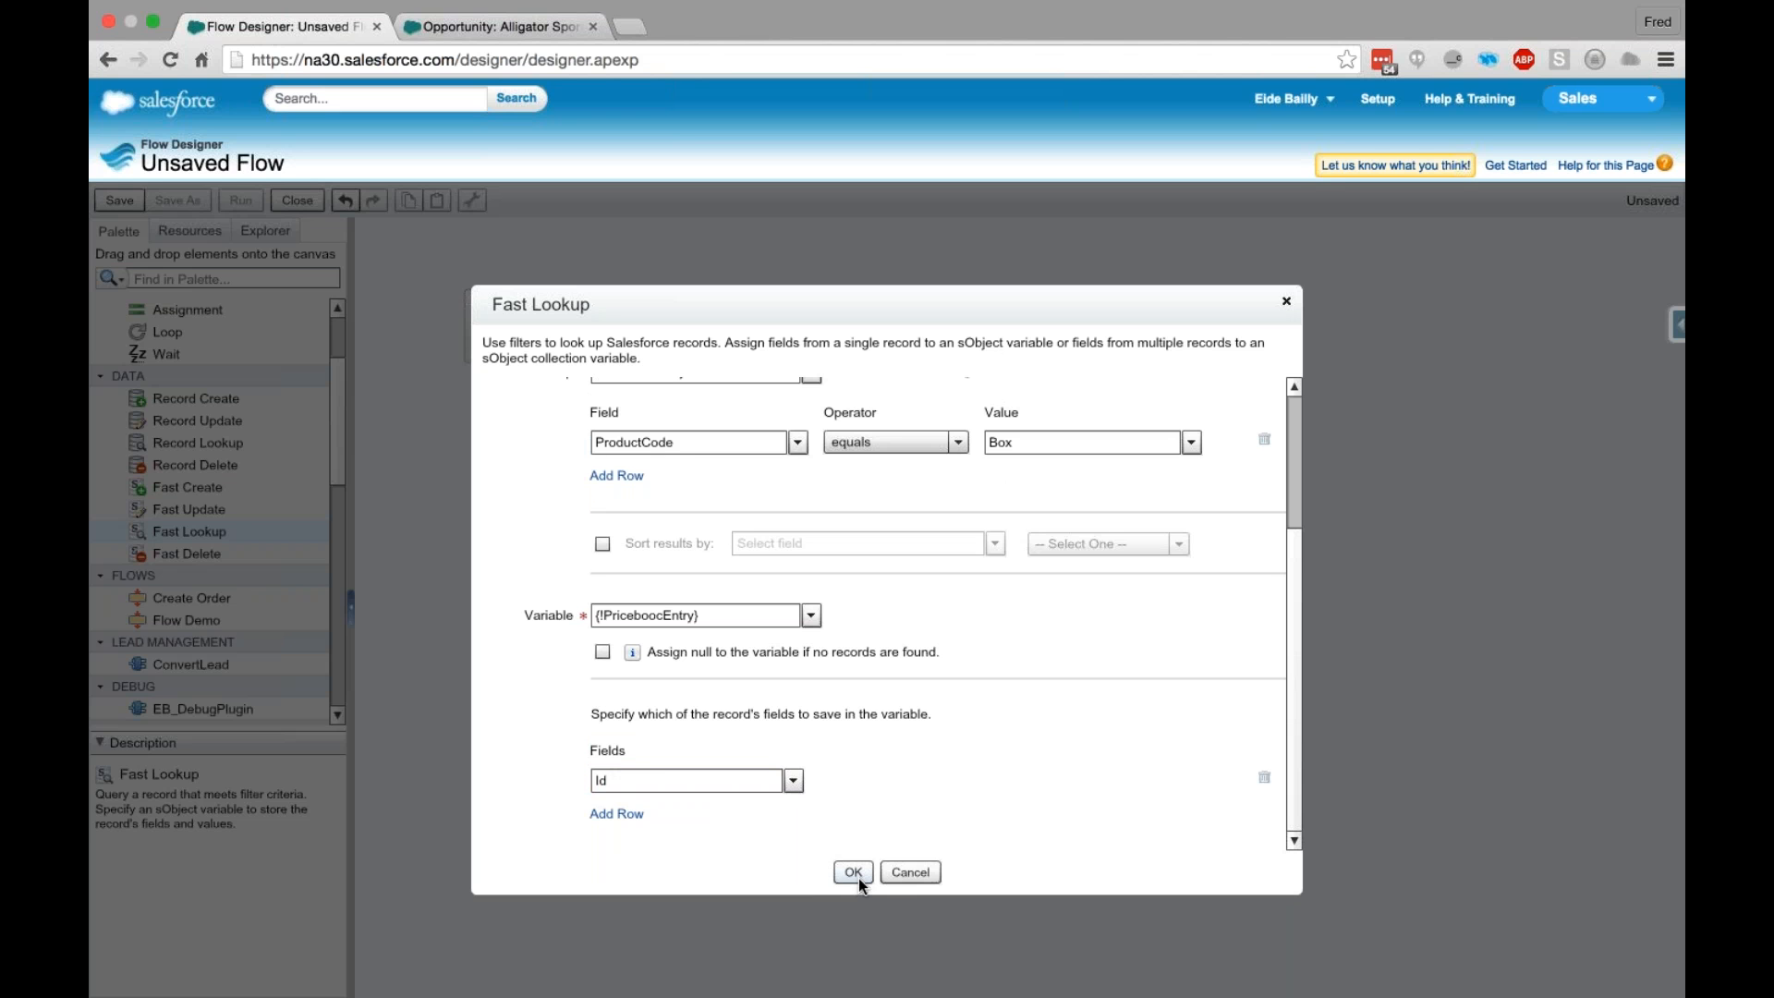
click(855, 875)
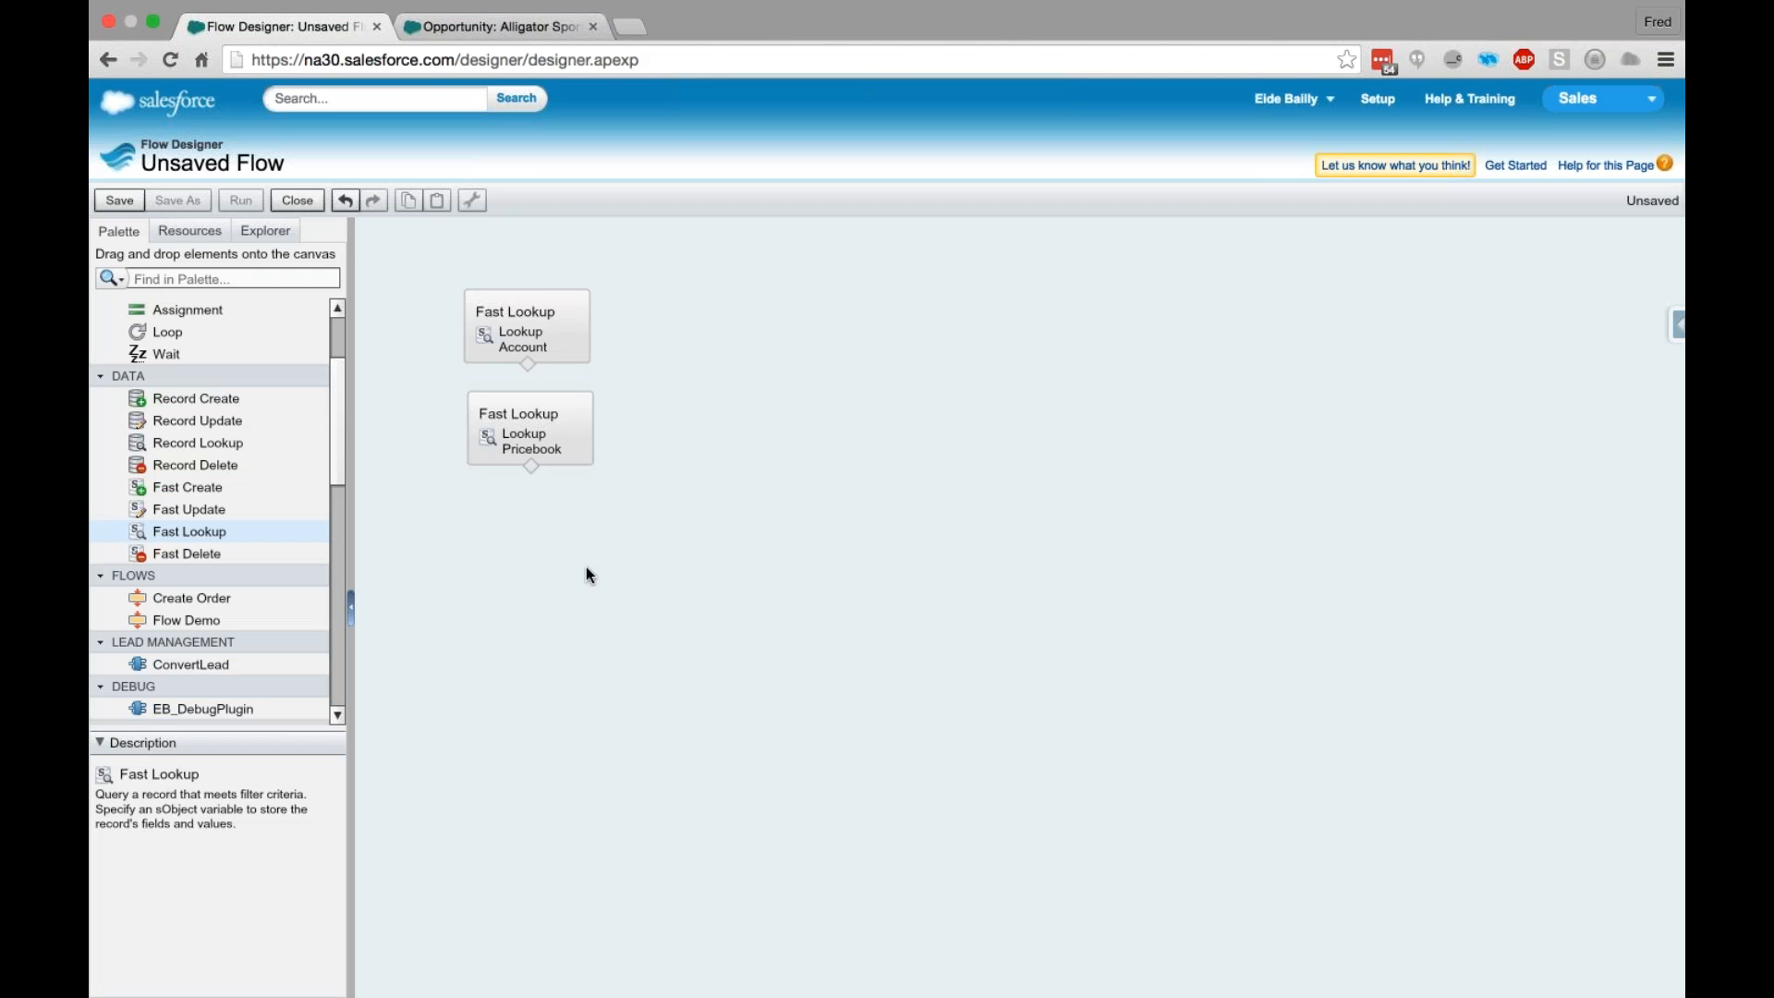
drag(528, 364, 537, 453)
drag(530, 413, 530, 425)
click(685, 368)
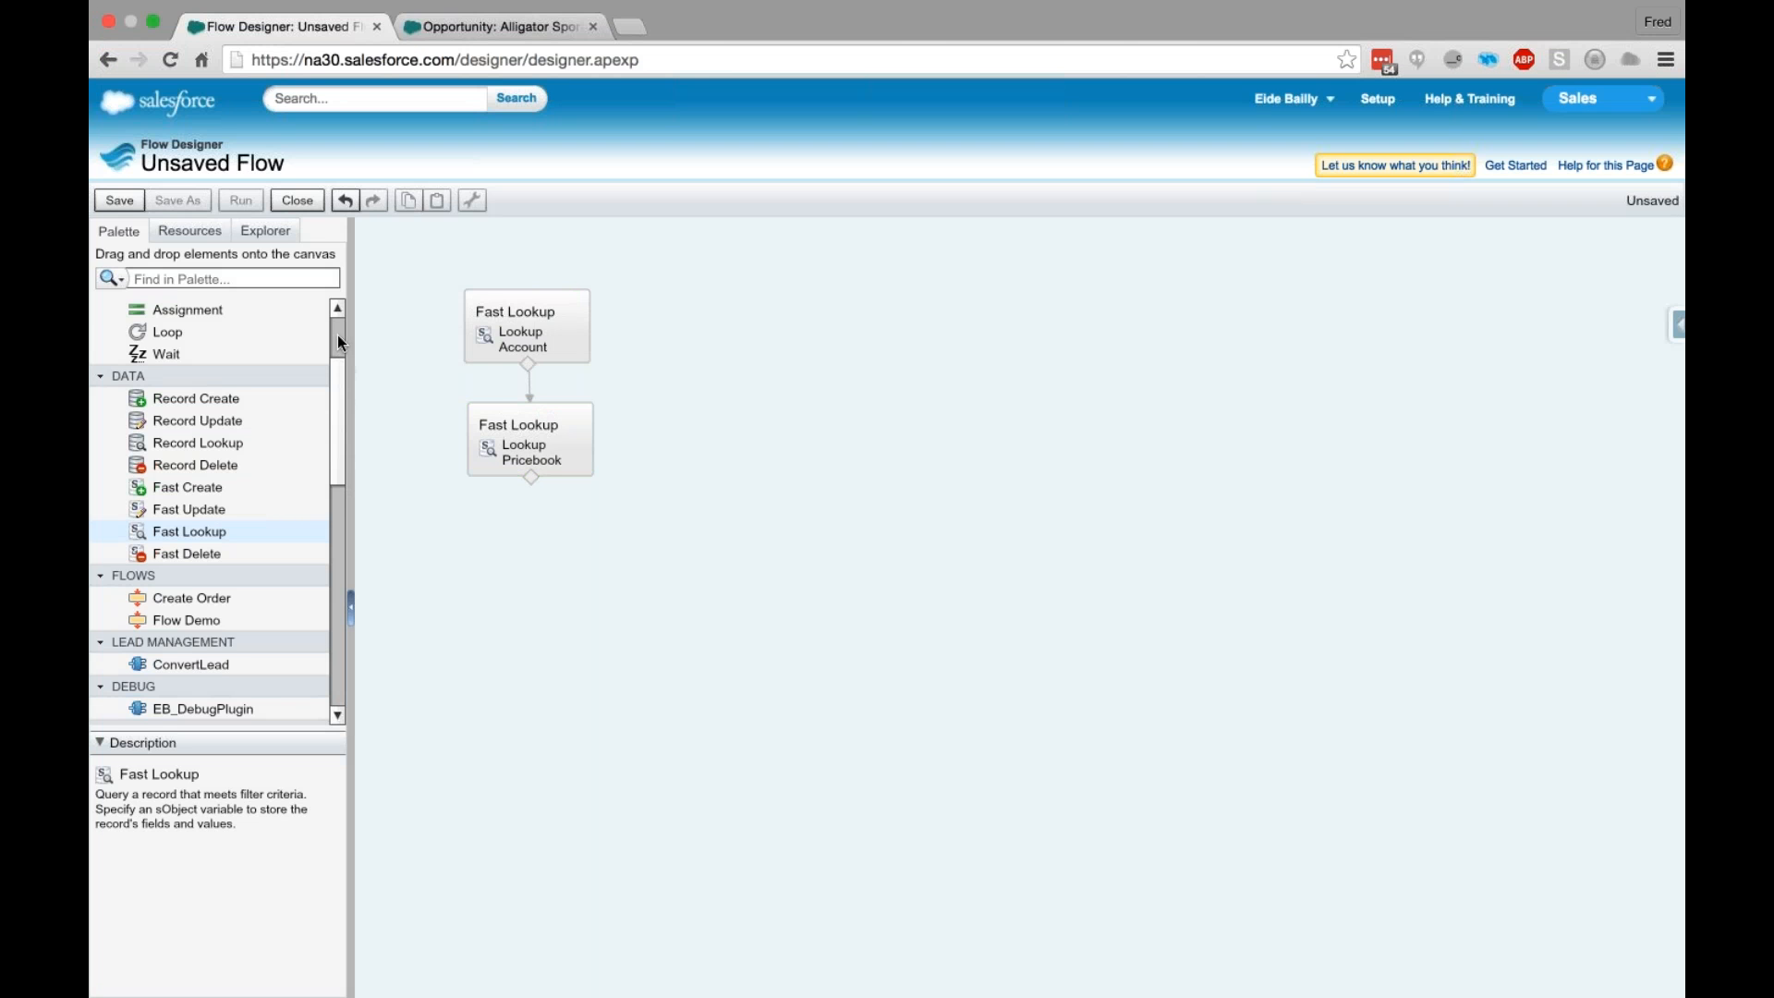
- Add a Screen element below Lookup Pricebook and name it Get Box Info
scroll(338, 342, up, 3)
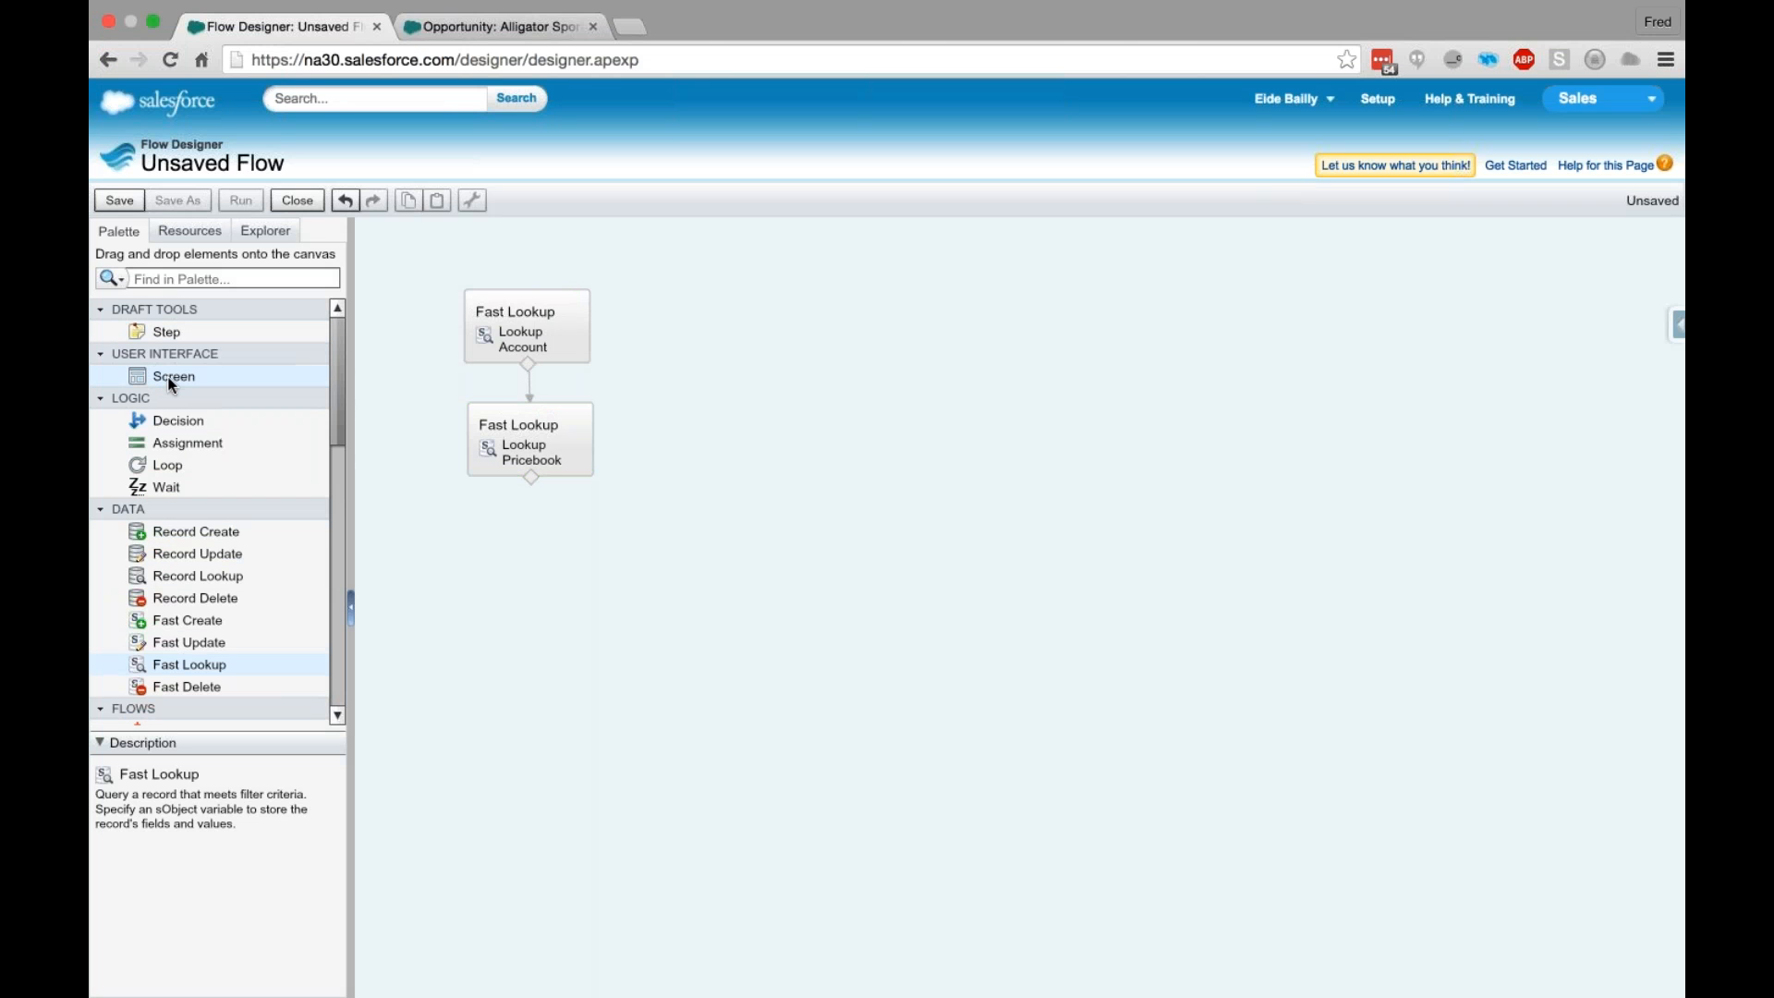
drag(171, 384, 528, 554)
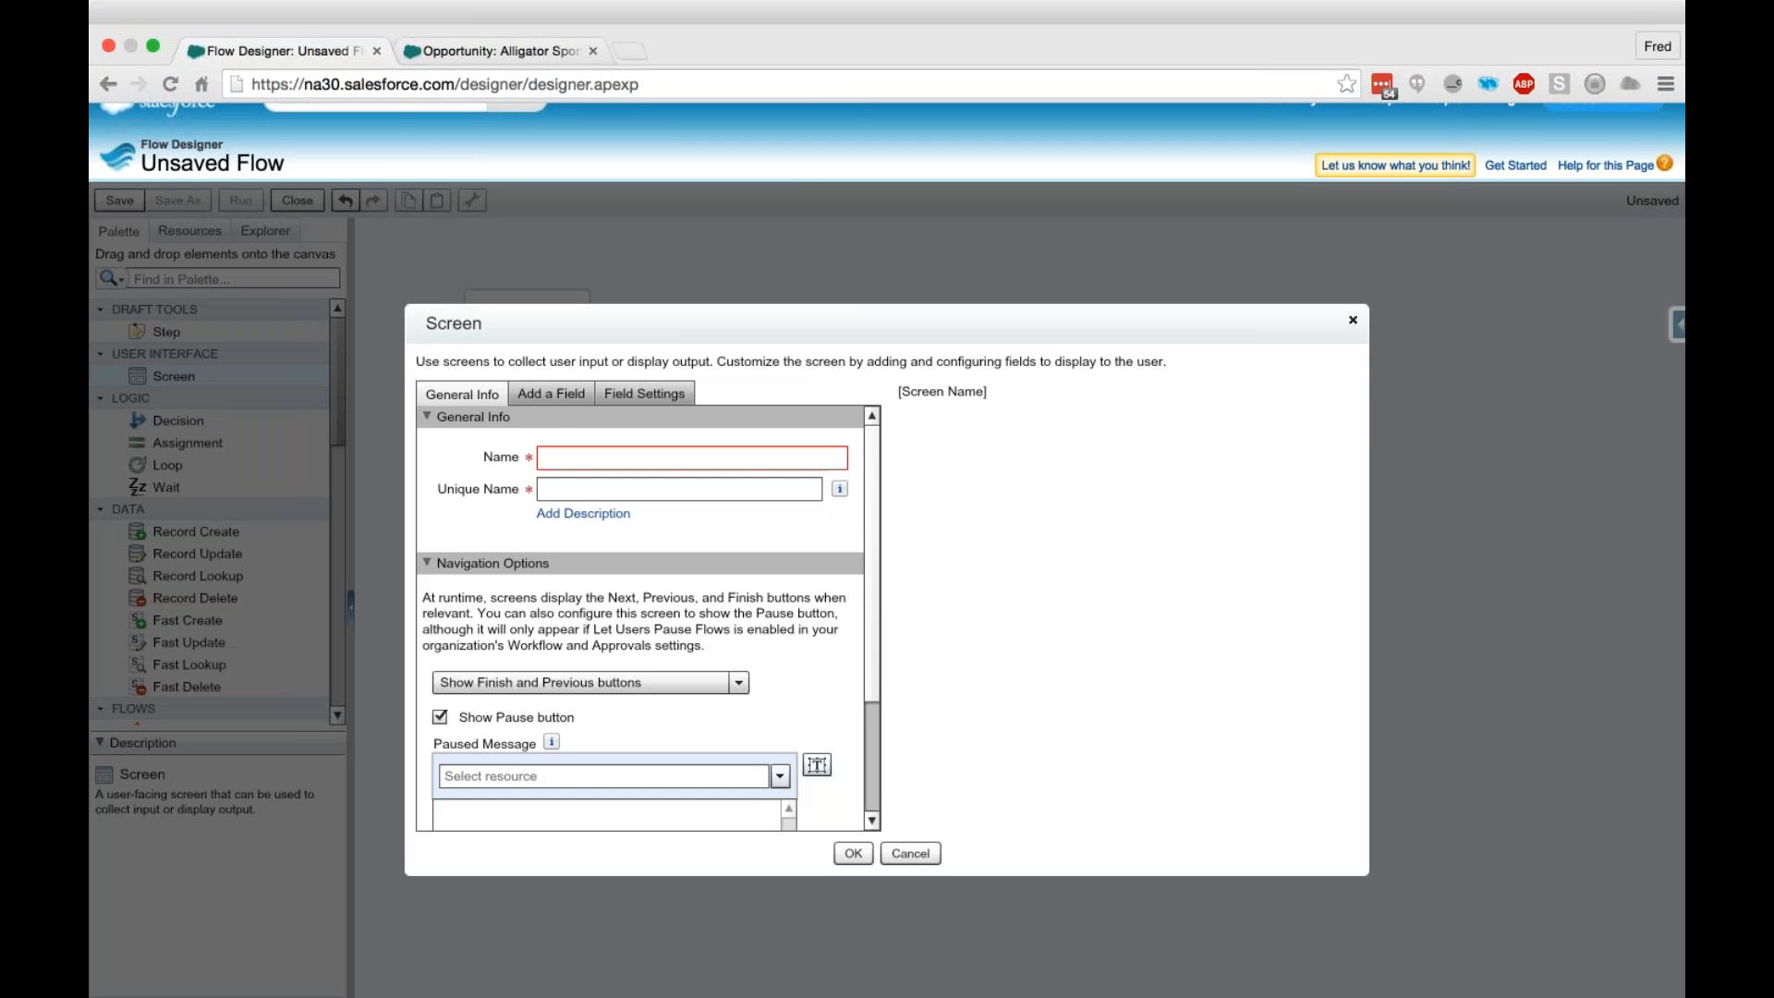
text(Get Box Info)
key(Tab)
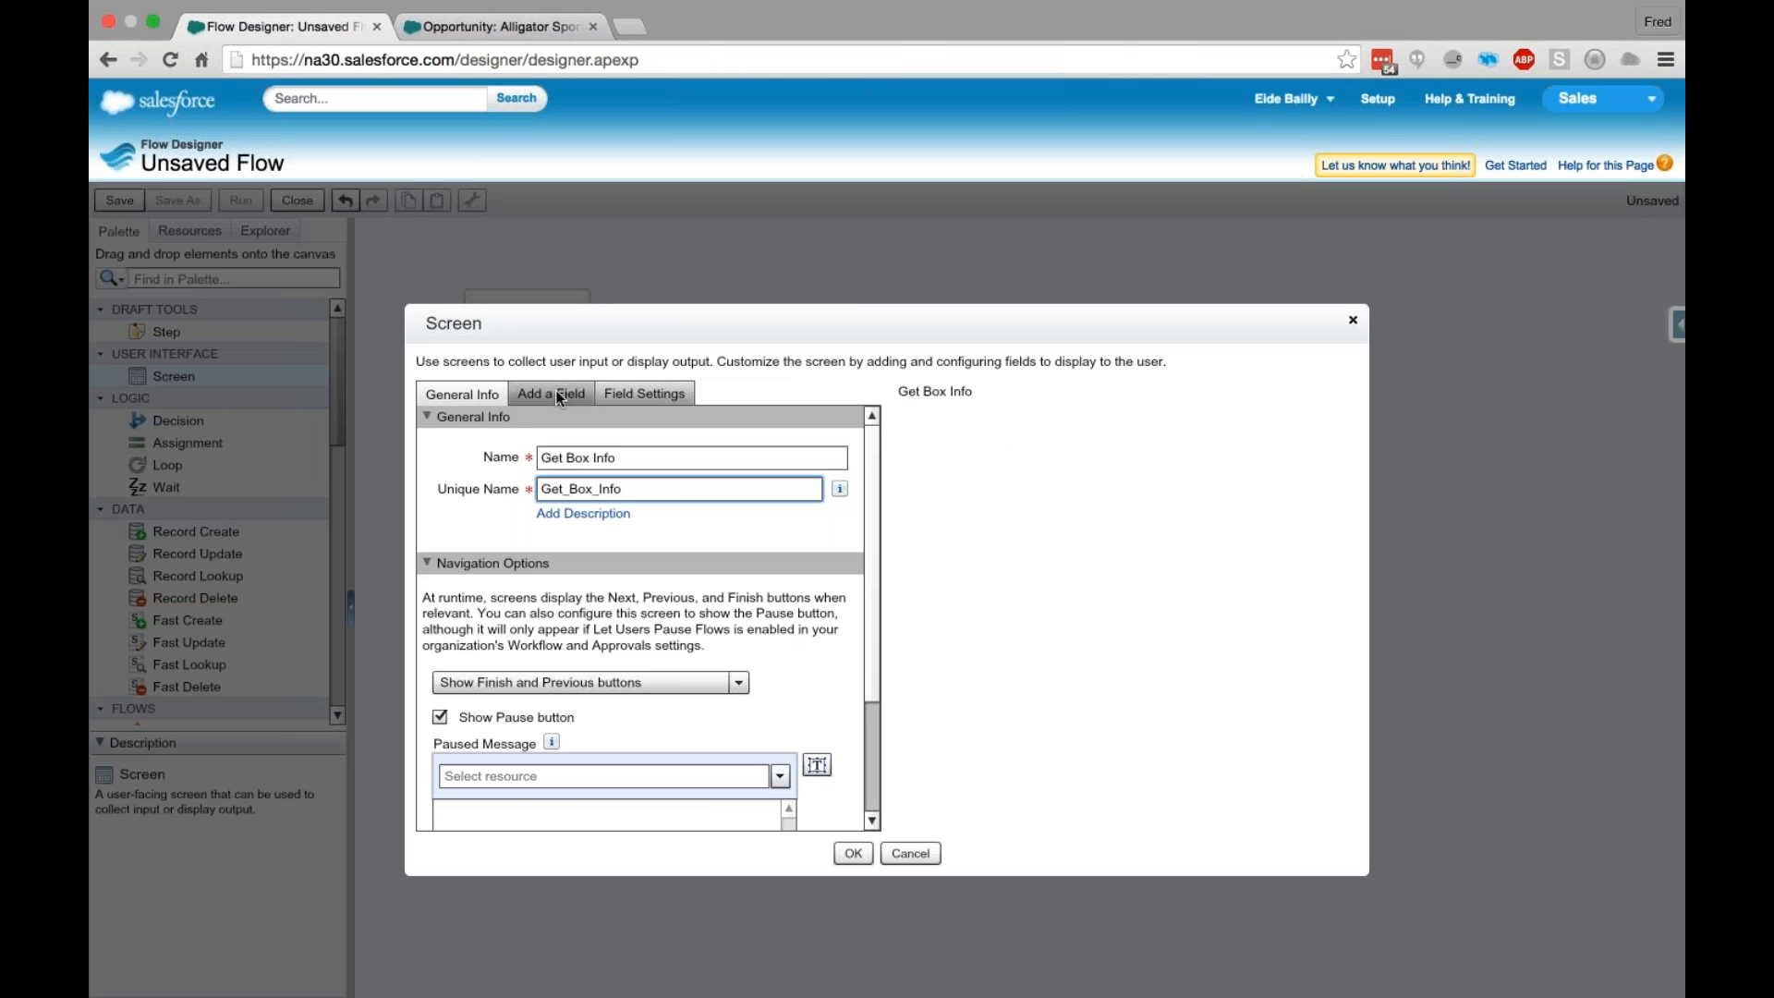
- Add a Display Text output and four Number input fields to the Get Box Info screen
click(558, 396)
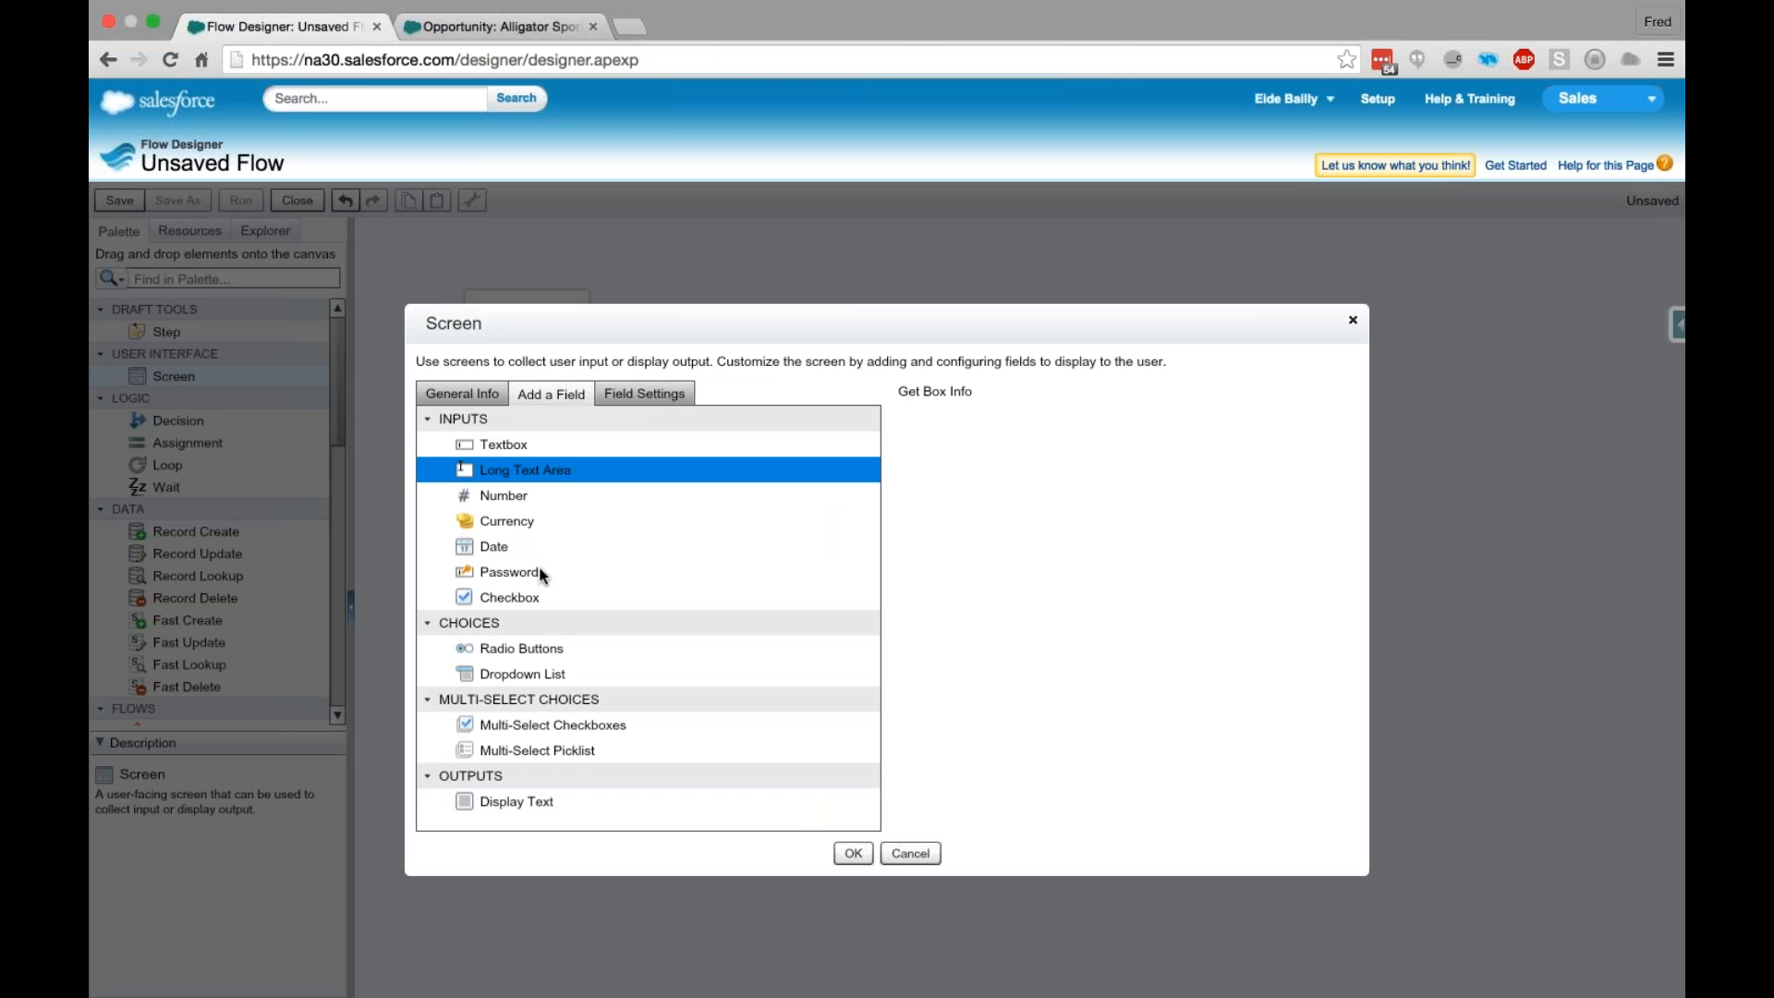
click(516, 801)
drag(517, 801, 983, 572)
drag(530, 493, 998, 517)
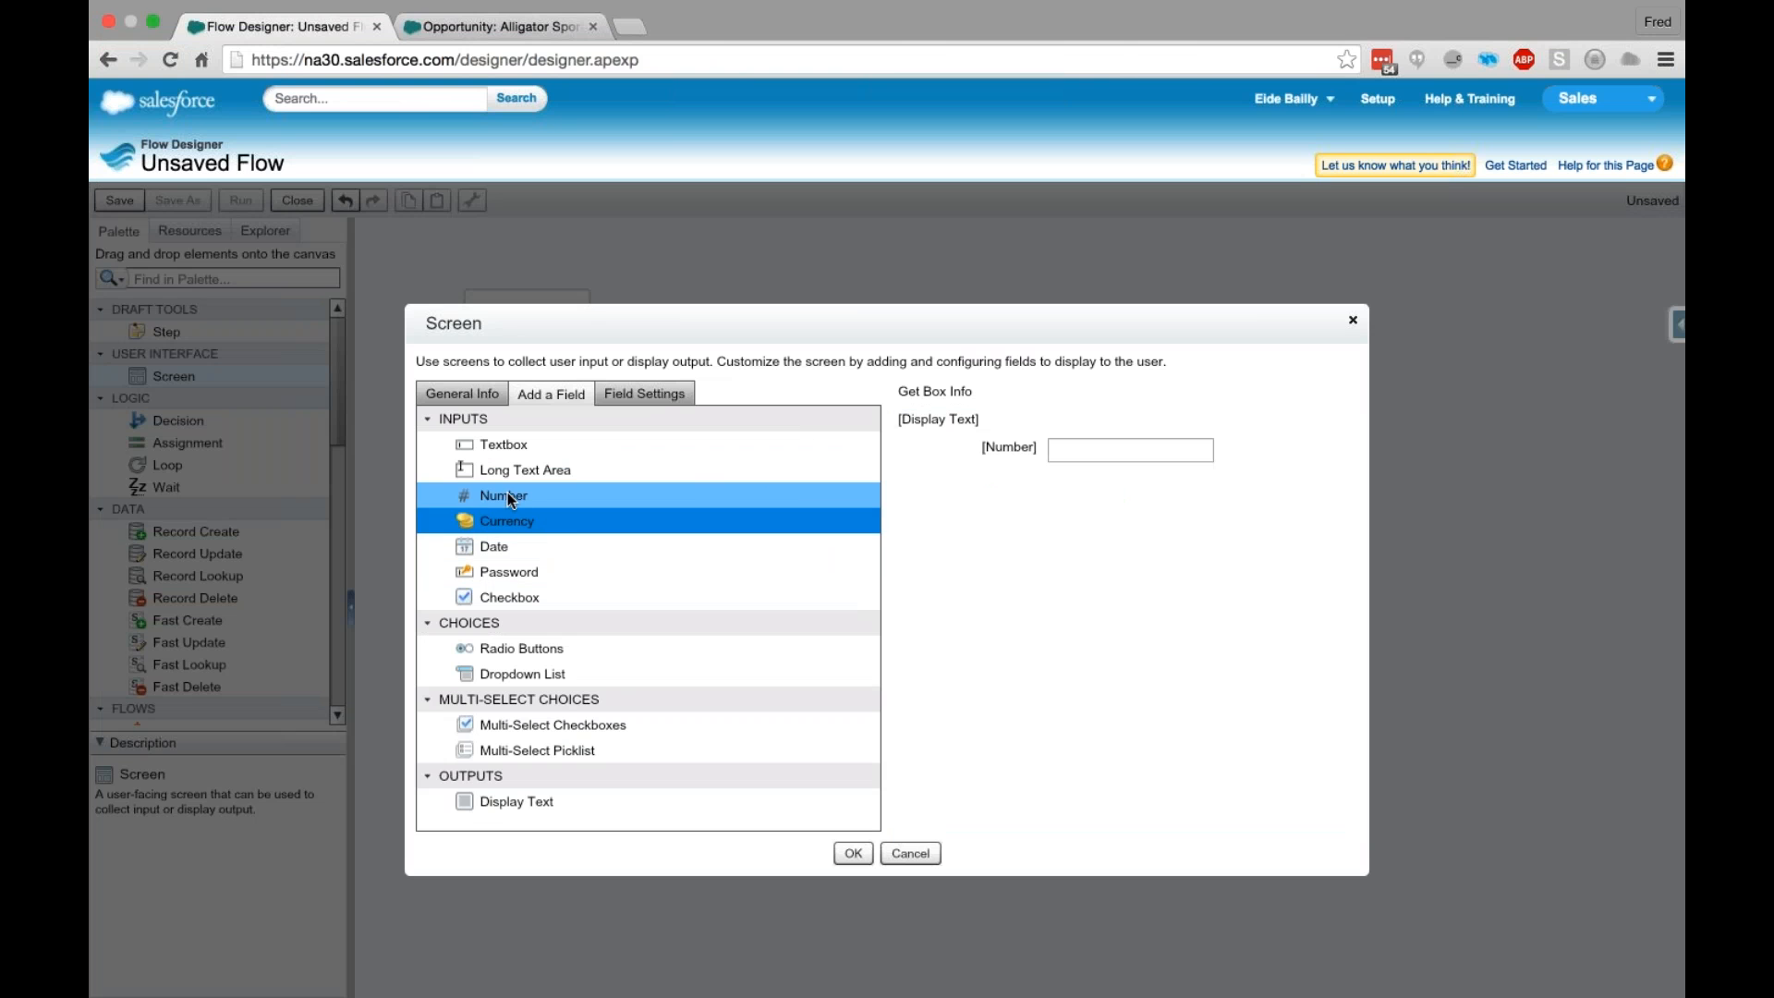
drag(507, 493, 1053, 519)
drag(580, 508, 1047, 519)
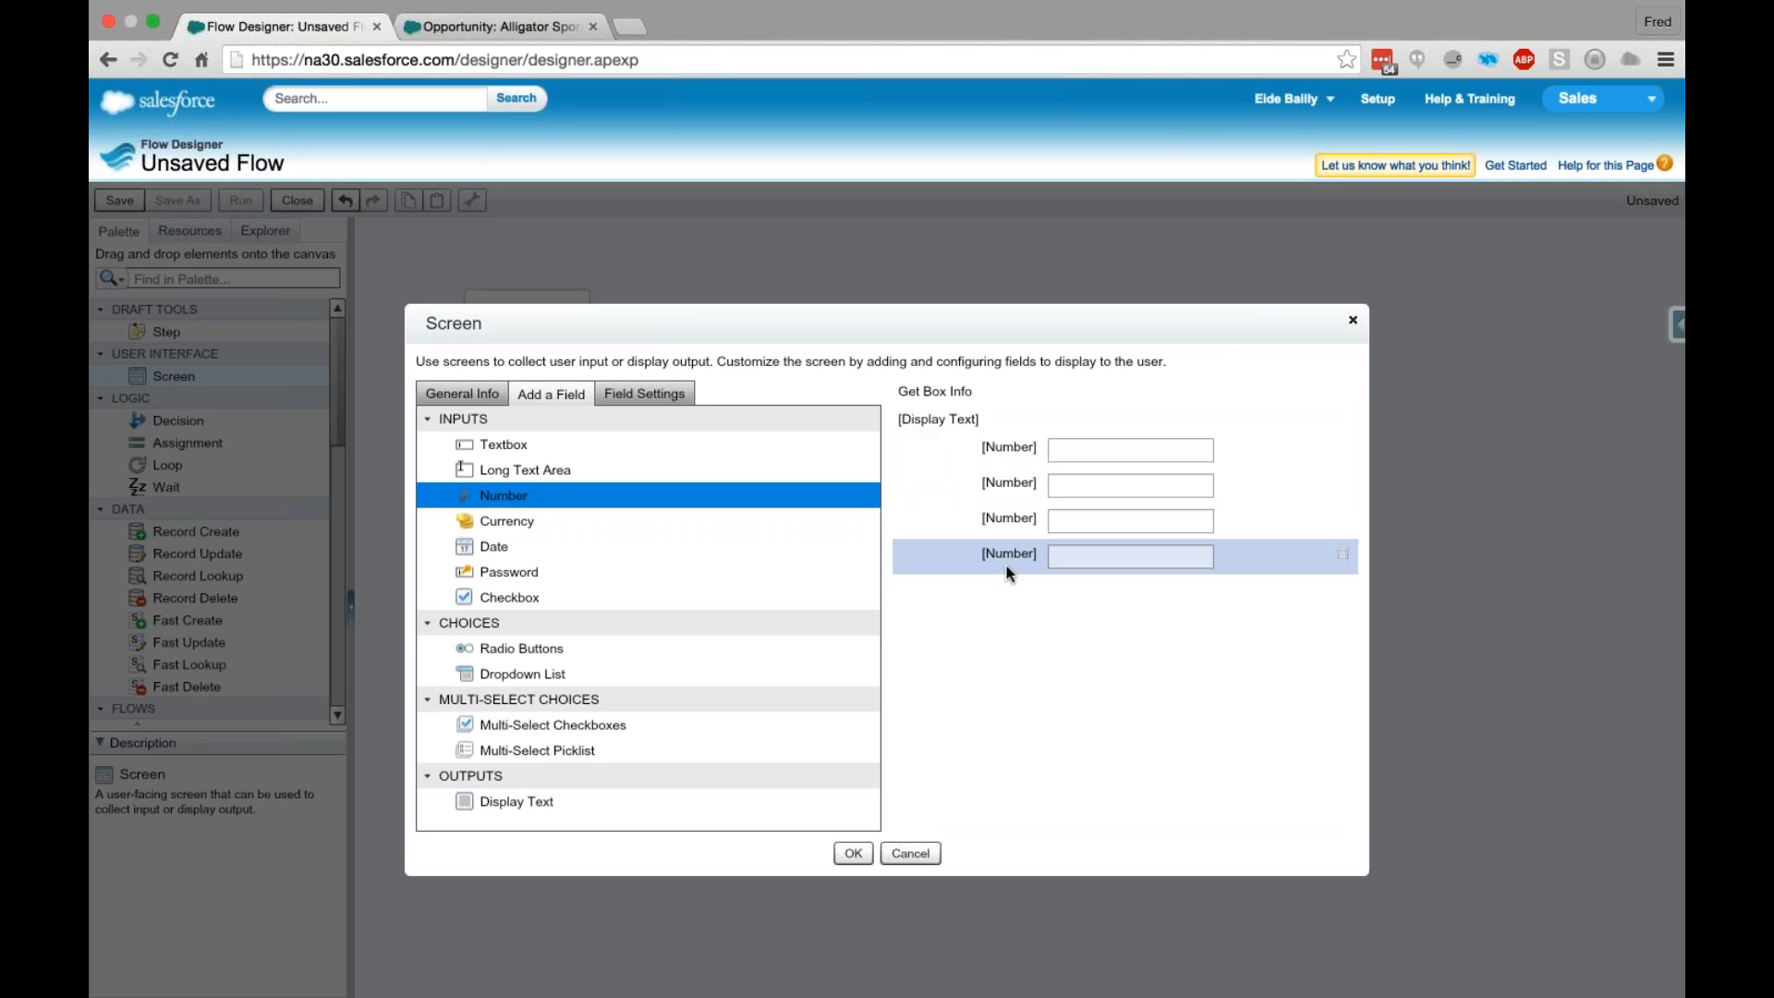
- Set the Display Text field's unique name to DisplayAccount and go to its empty text body
click(946, 422)
click(627, 434)
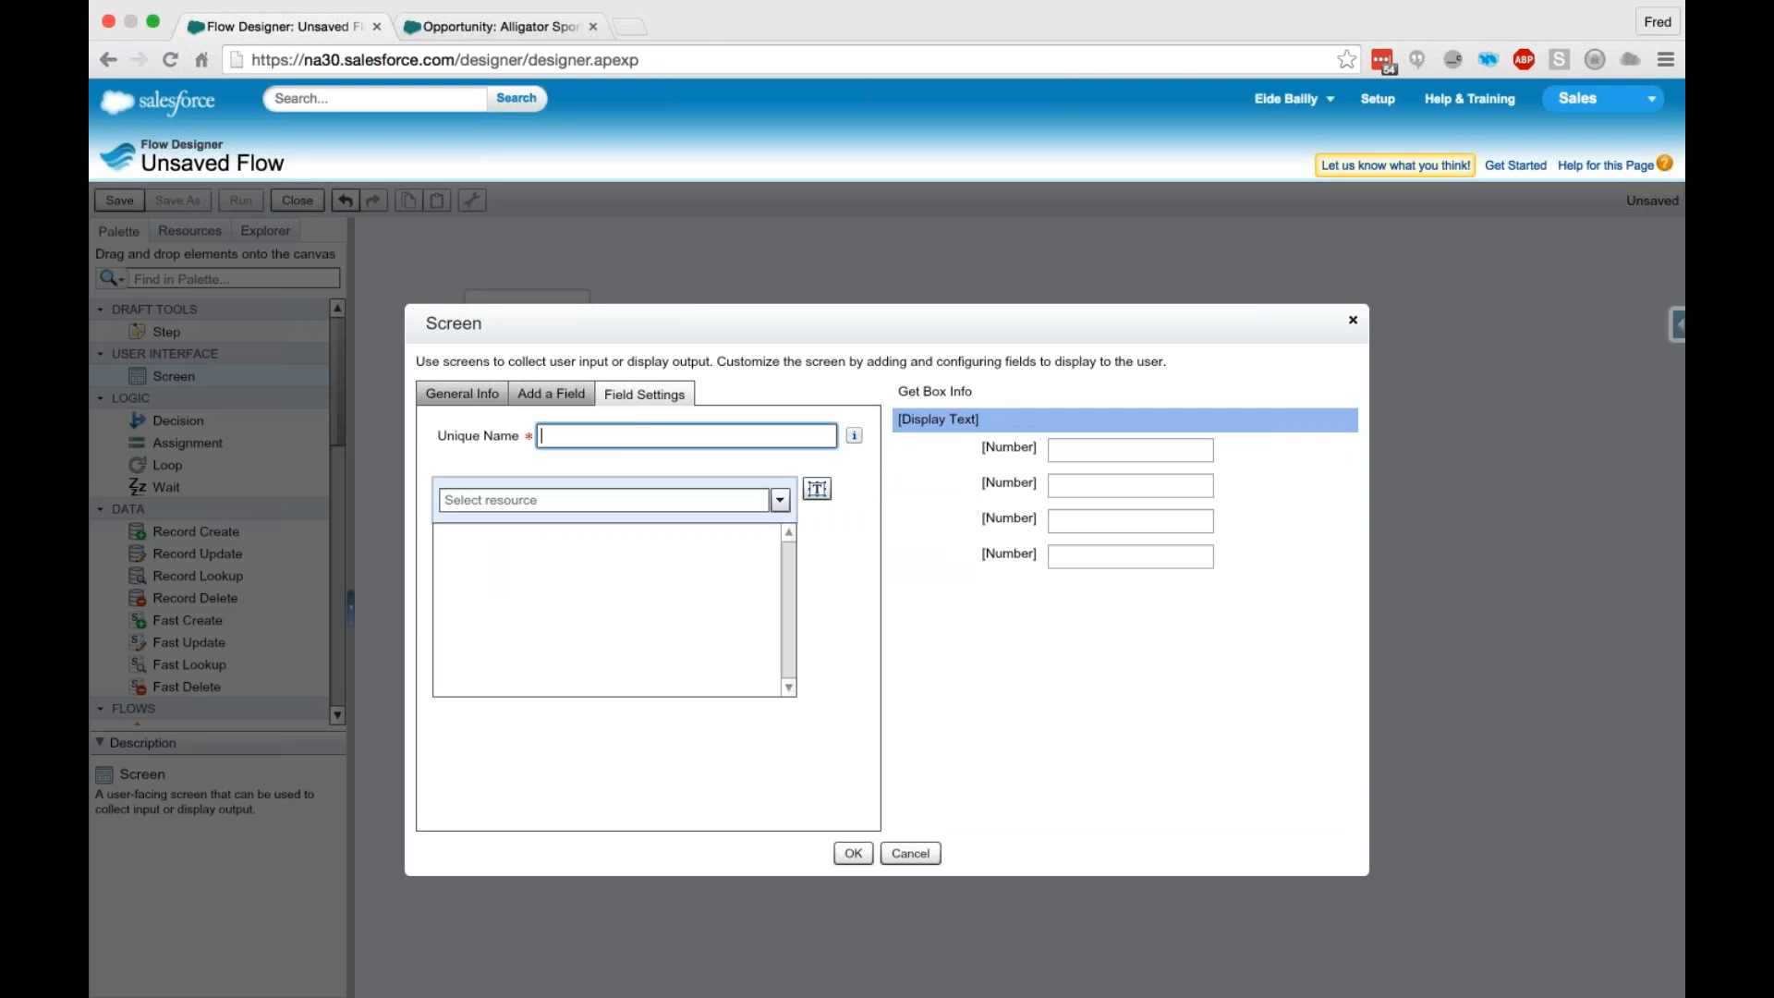
click(596, 444)
click(587, 432)
text(Display)
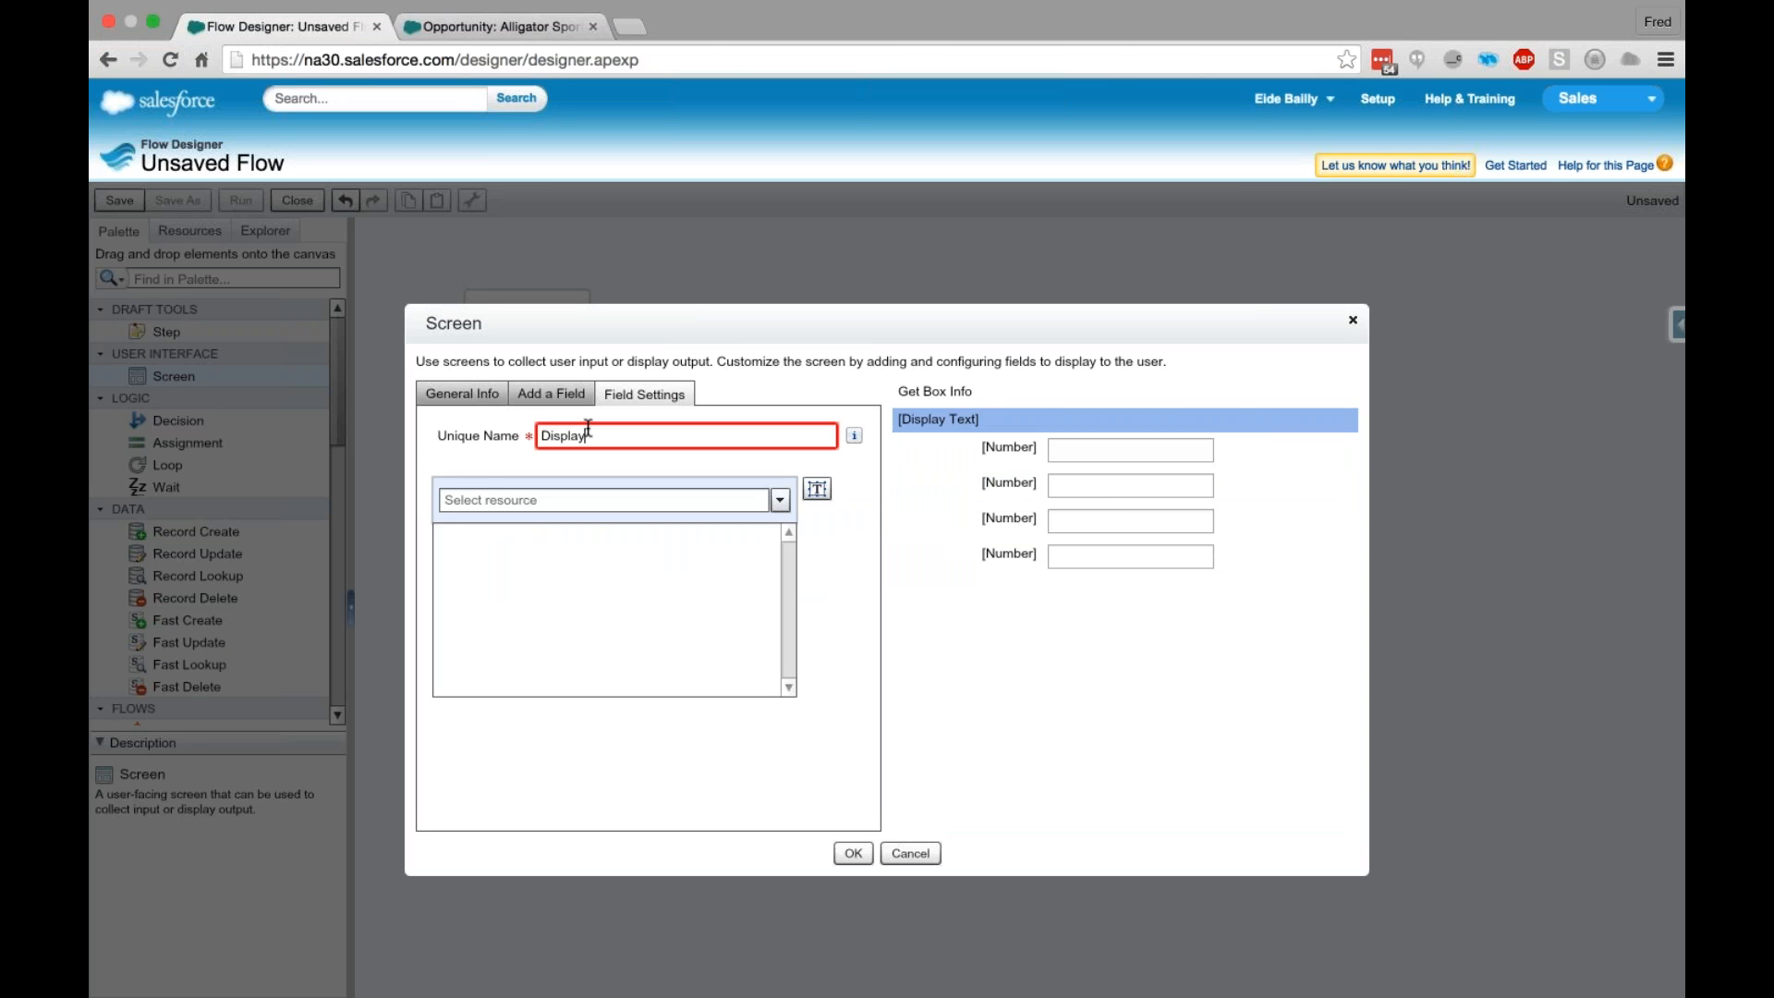
text(Account)
click(656, 557)
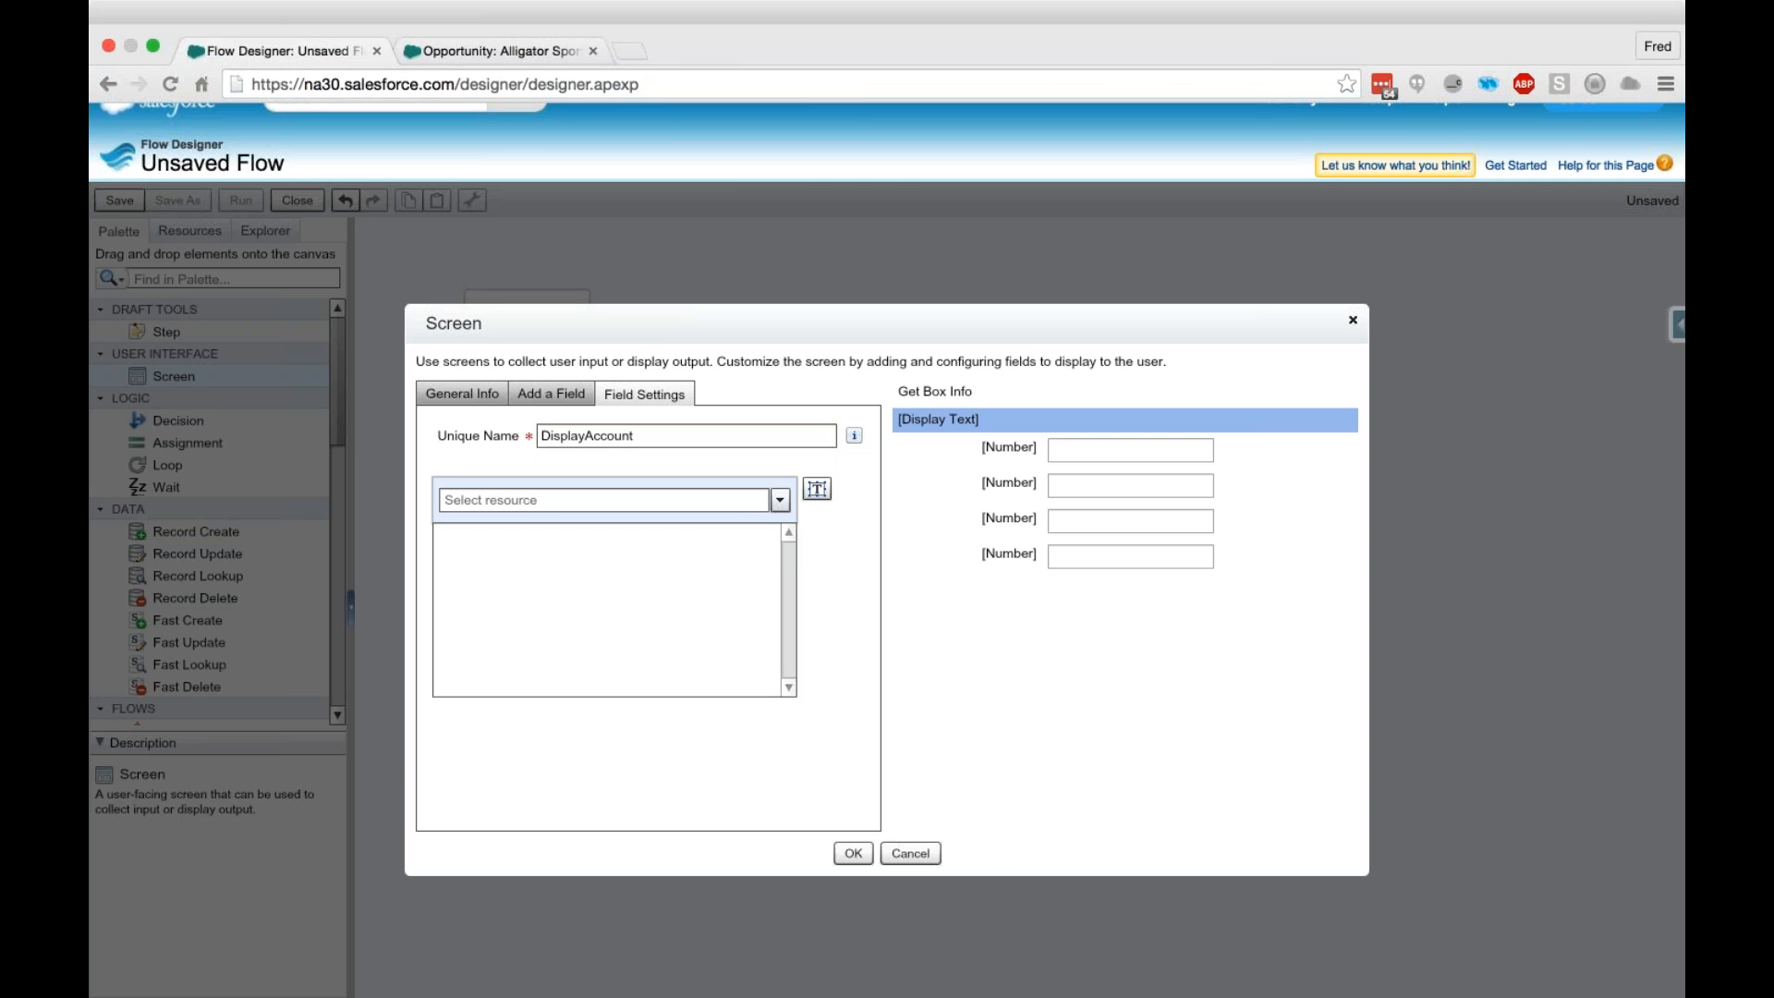
click(621, 602)
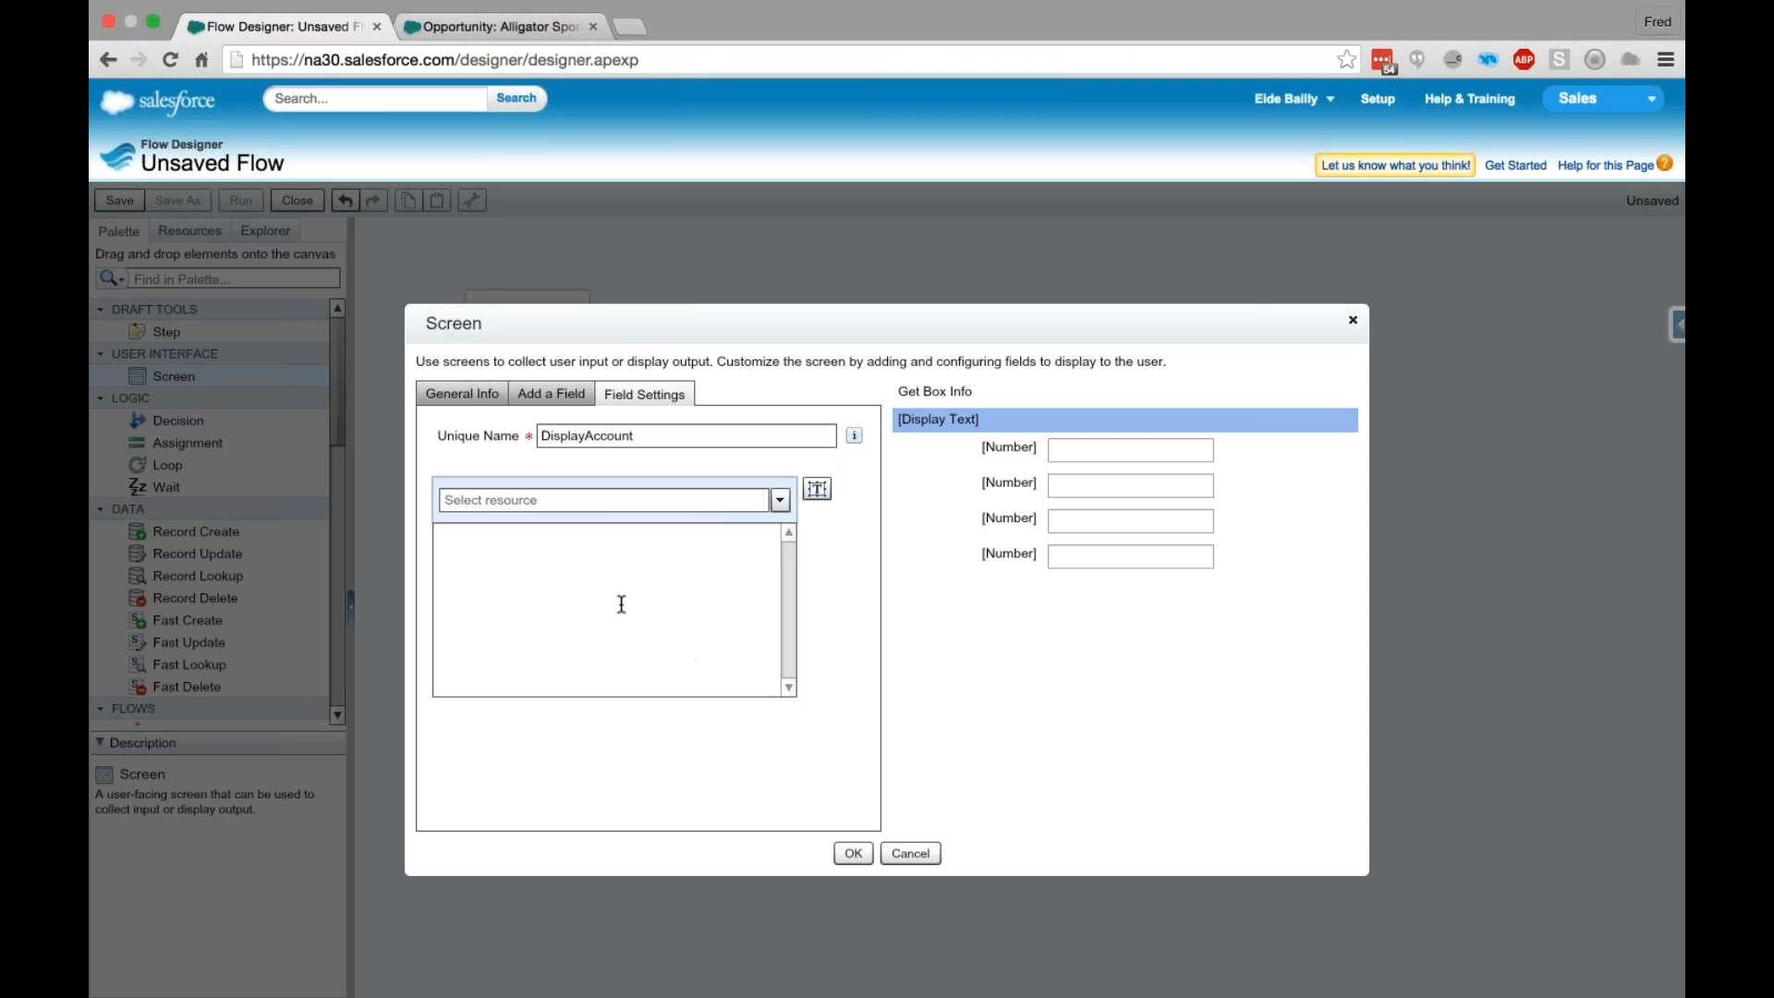
- Set the DisplayAccount text to "Creating an order for {!AccountData.Name}", inserting the Name field of the AccountData variable
text(Creat)
text(ing )
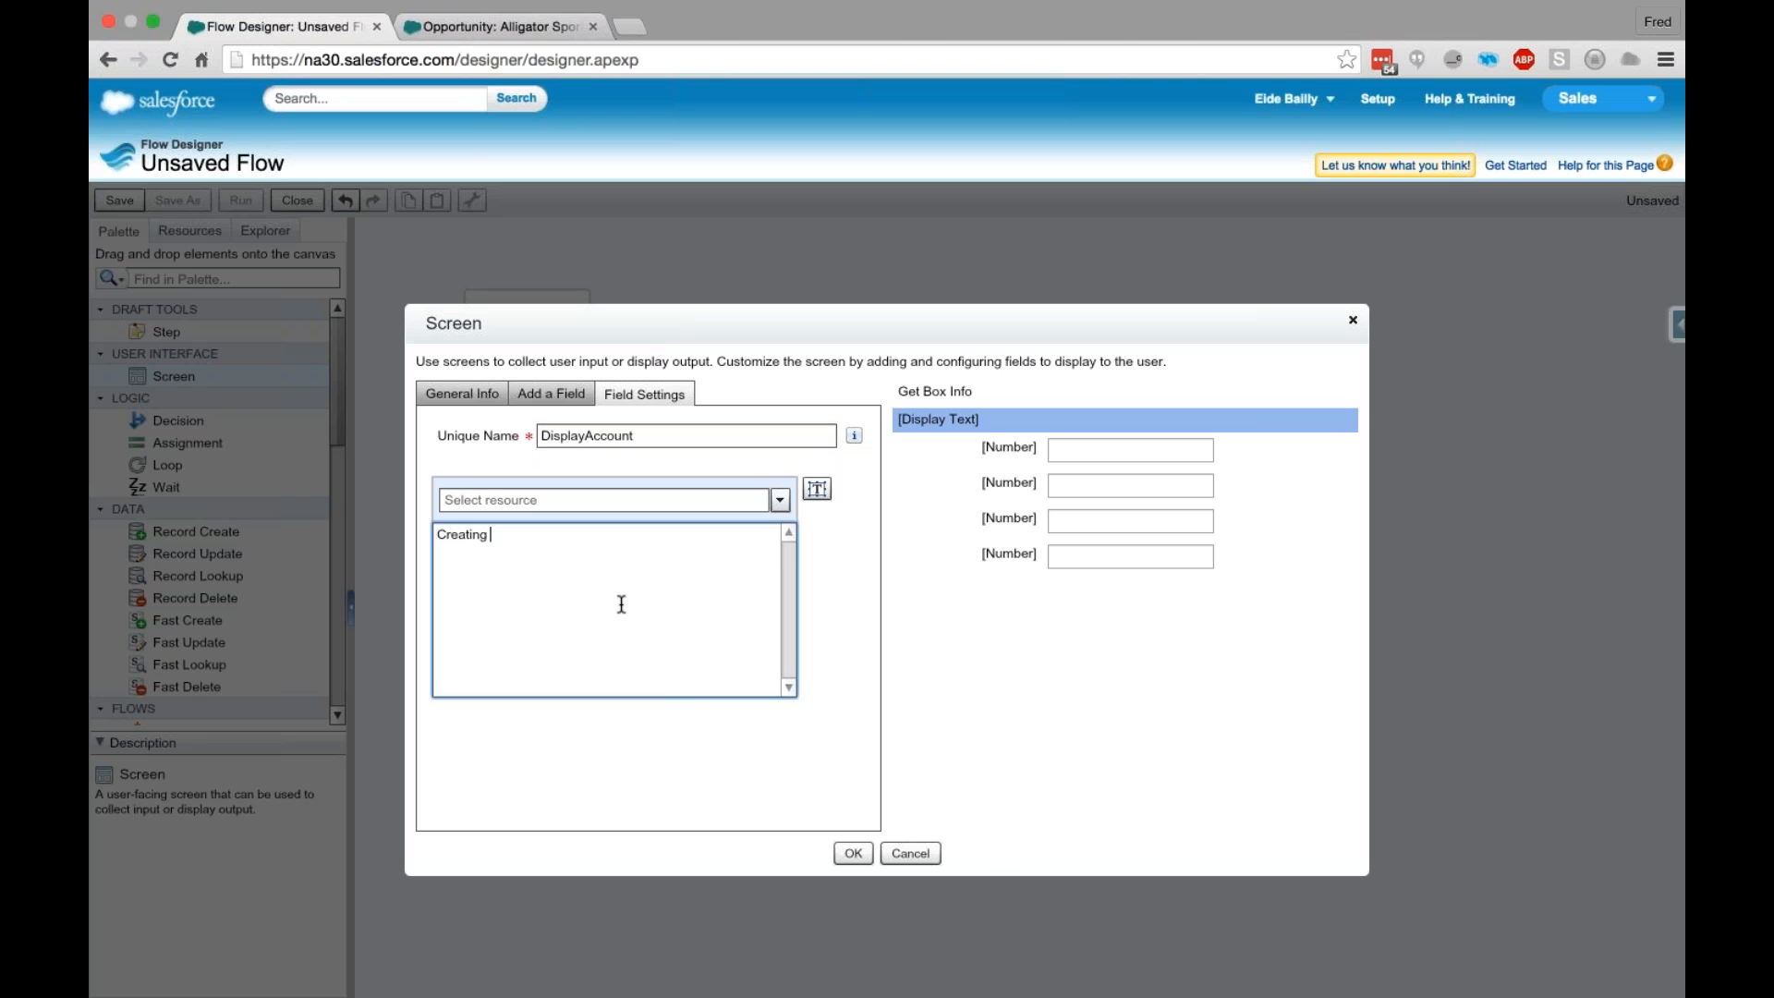
text(an order for)
click(781, 501)
text(Nam)
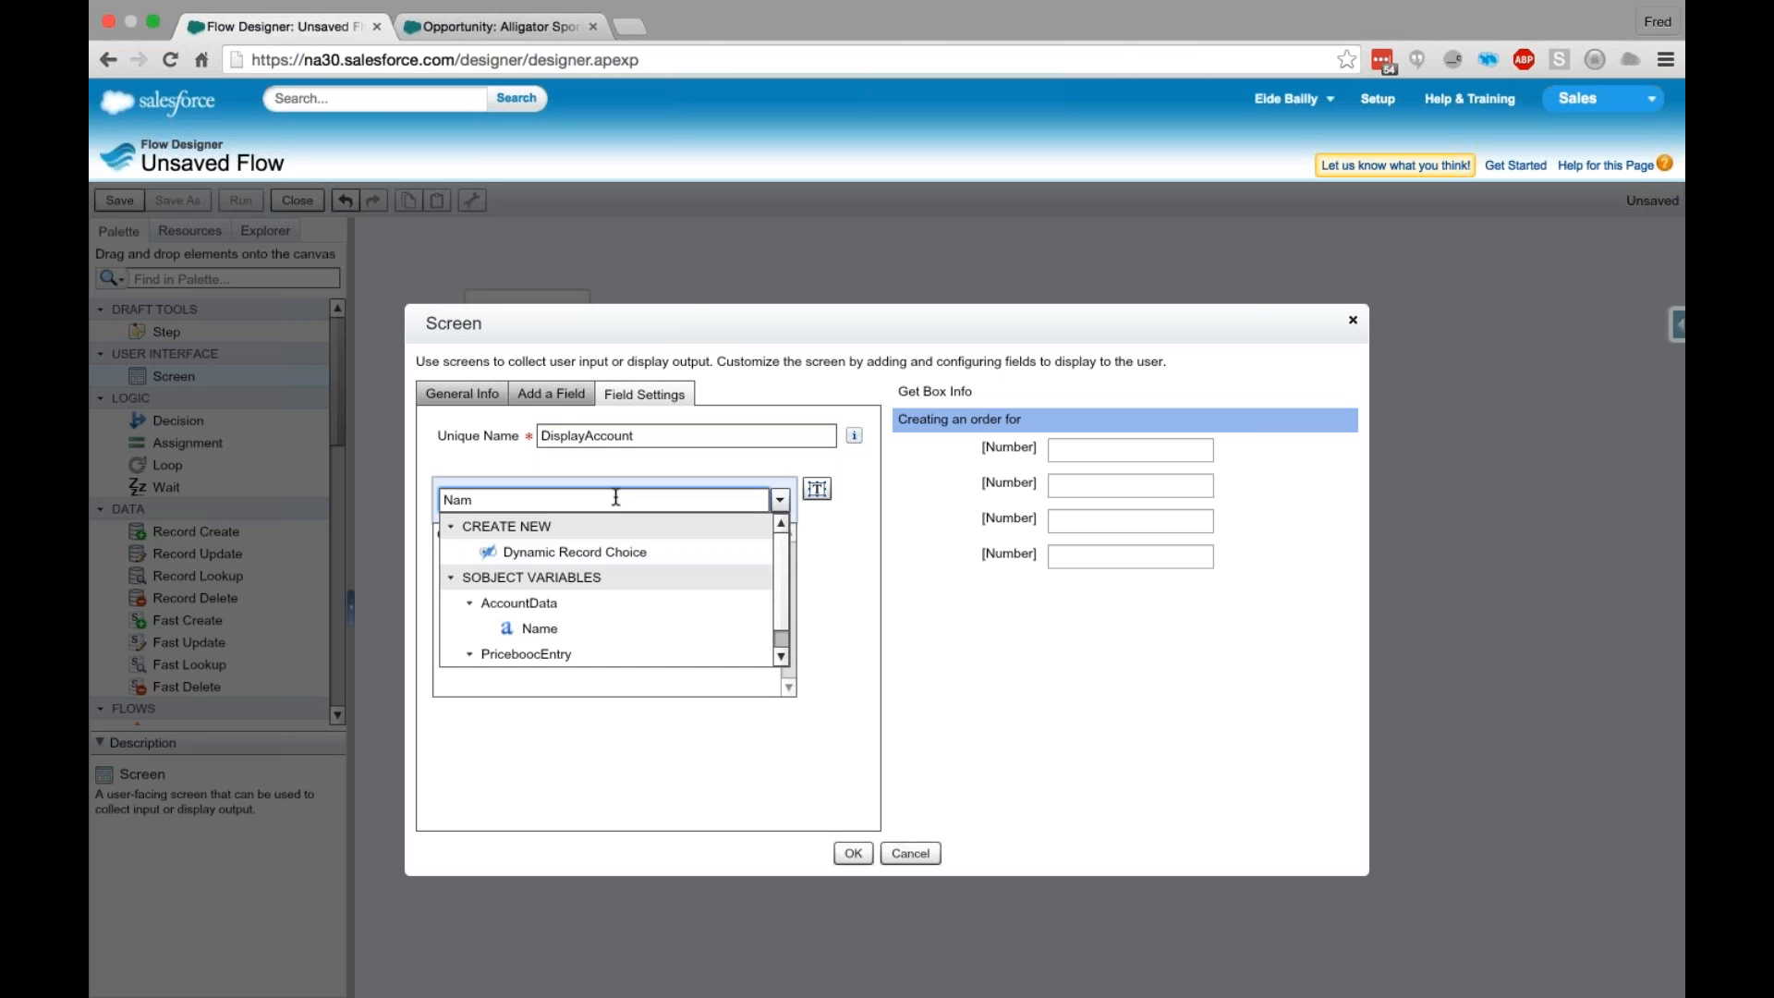
text(e)
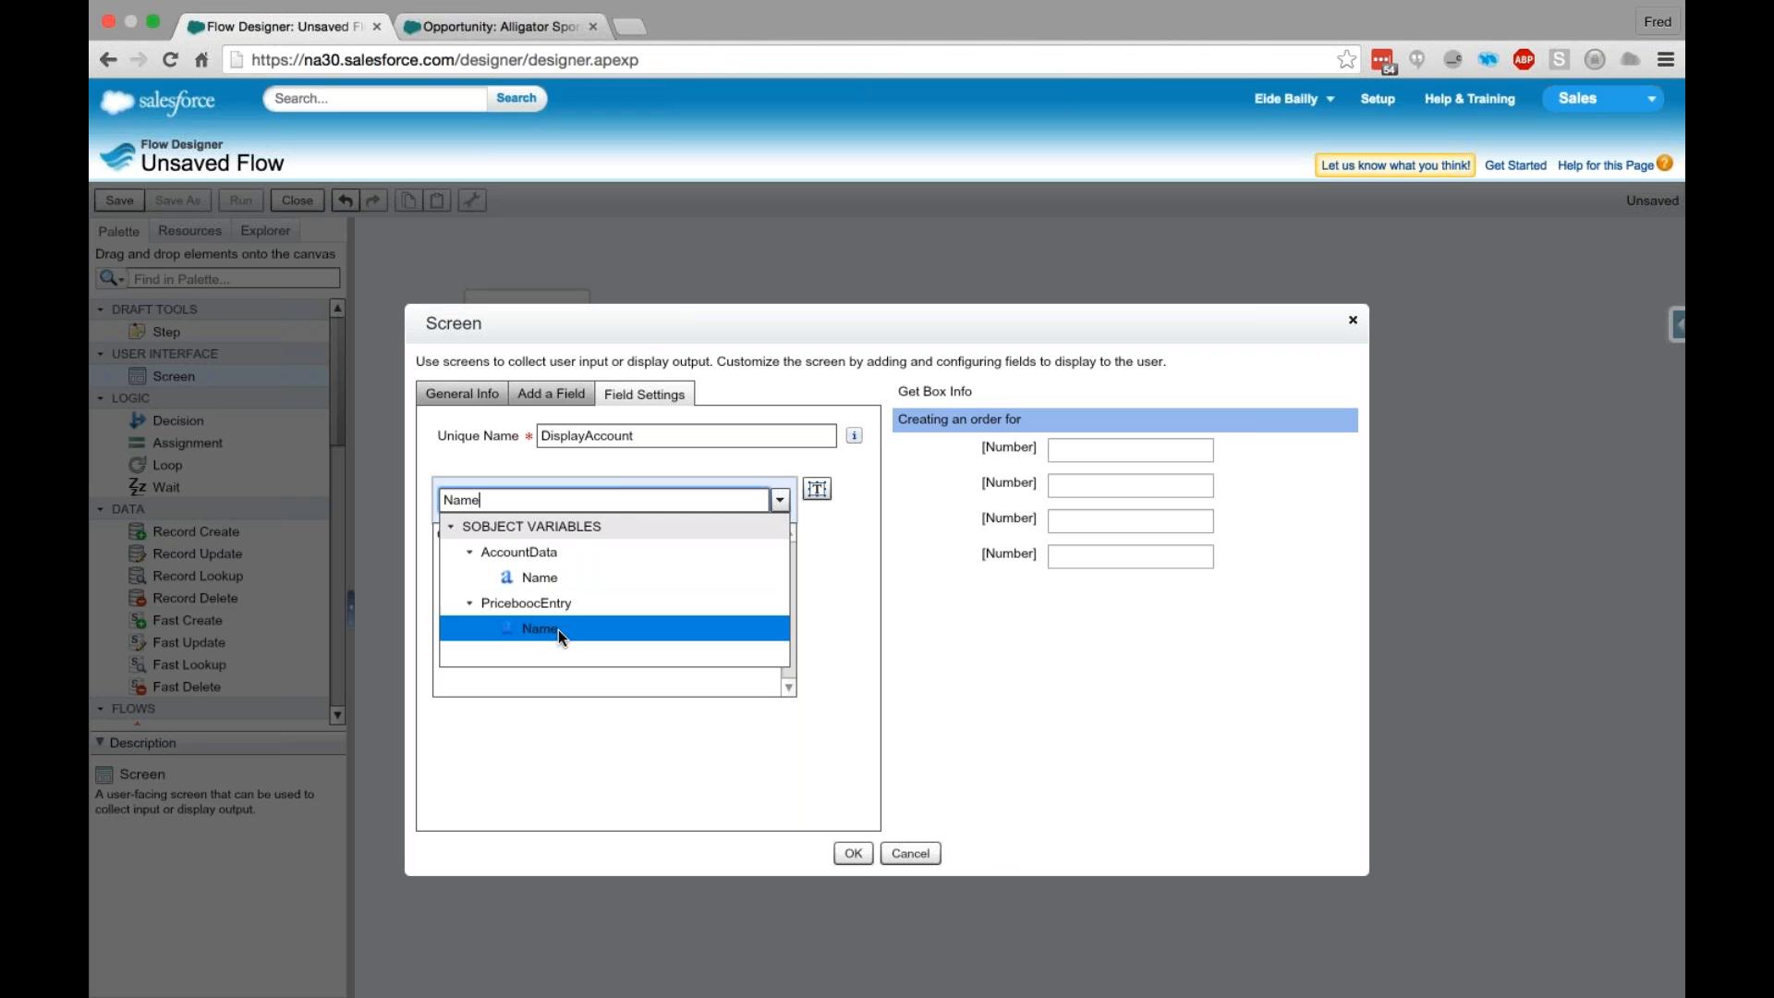
click(532, 579)
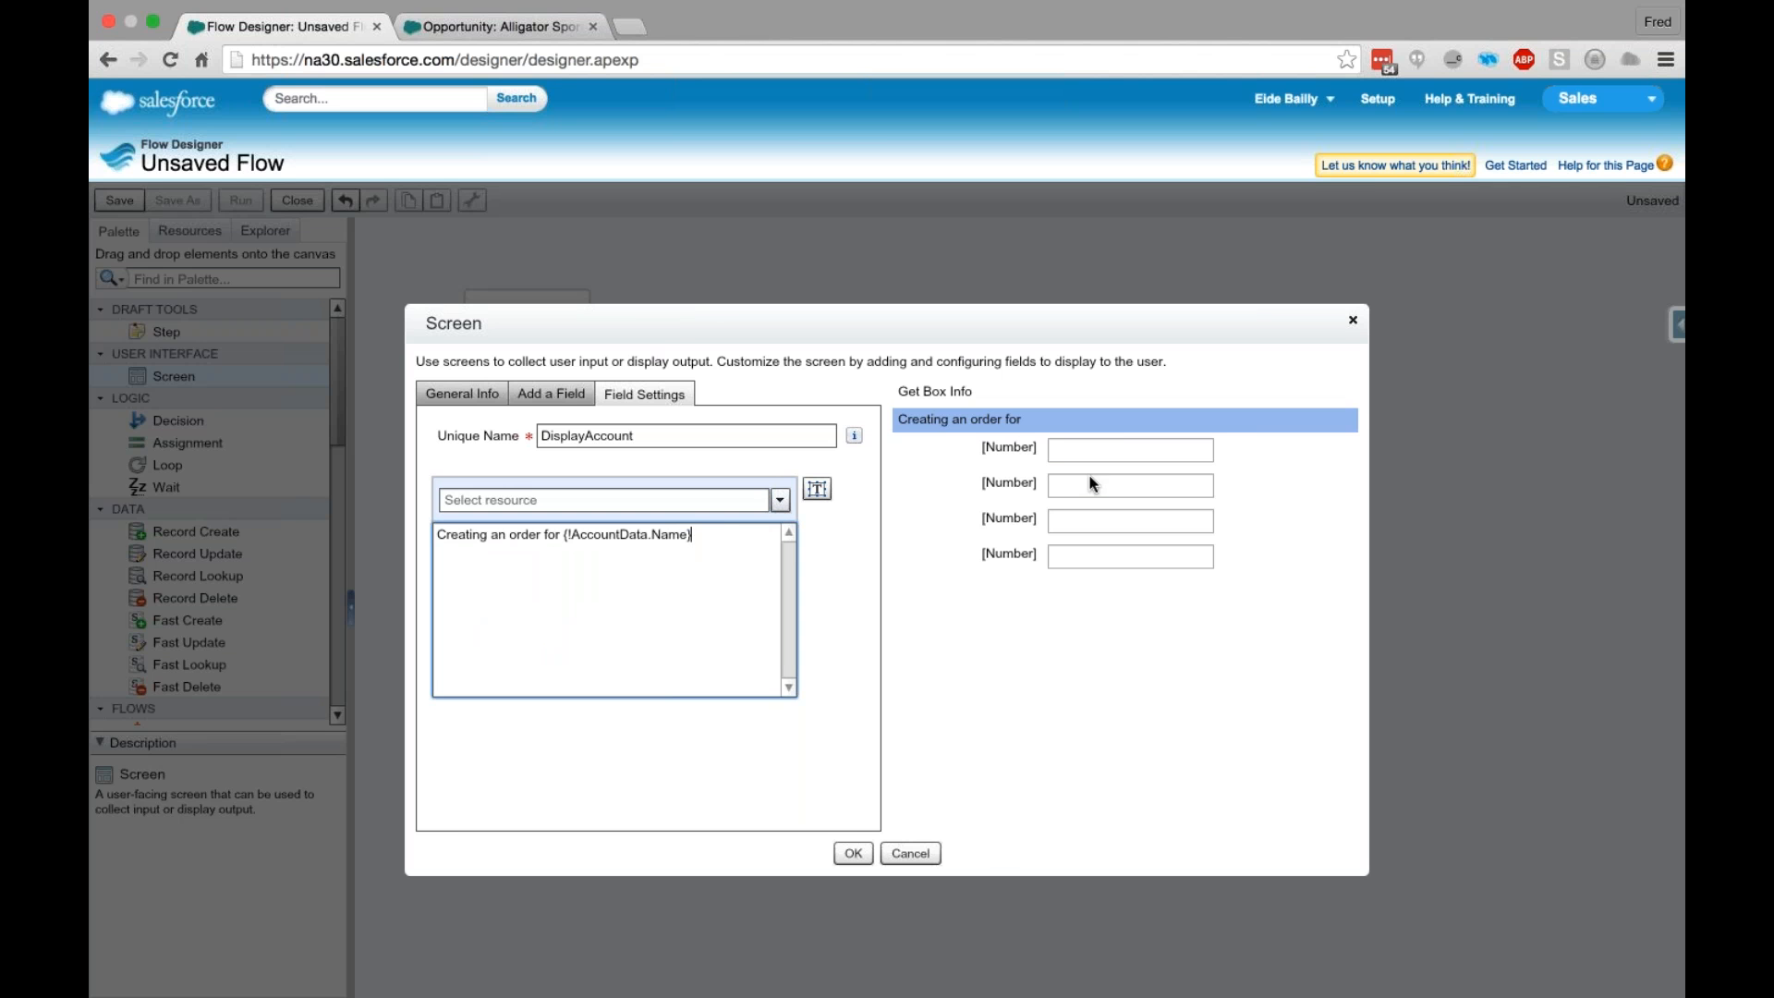
- Label the first Number field Qty with the unique name Qty and make it required
click(1032, 448)
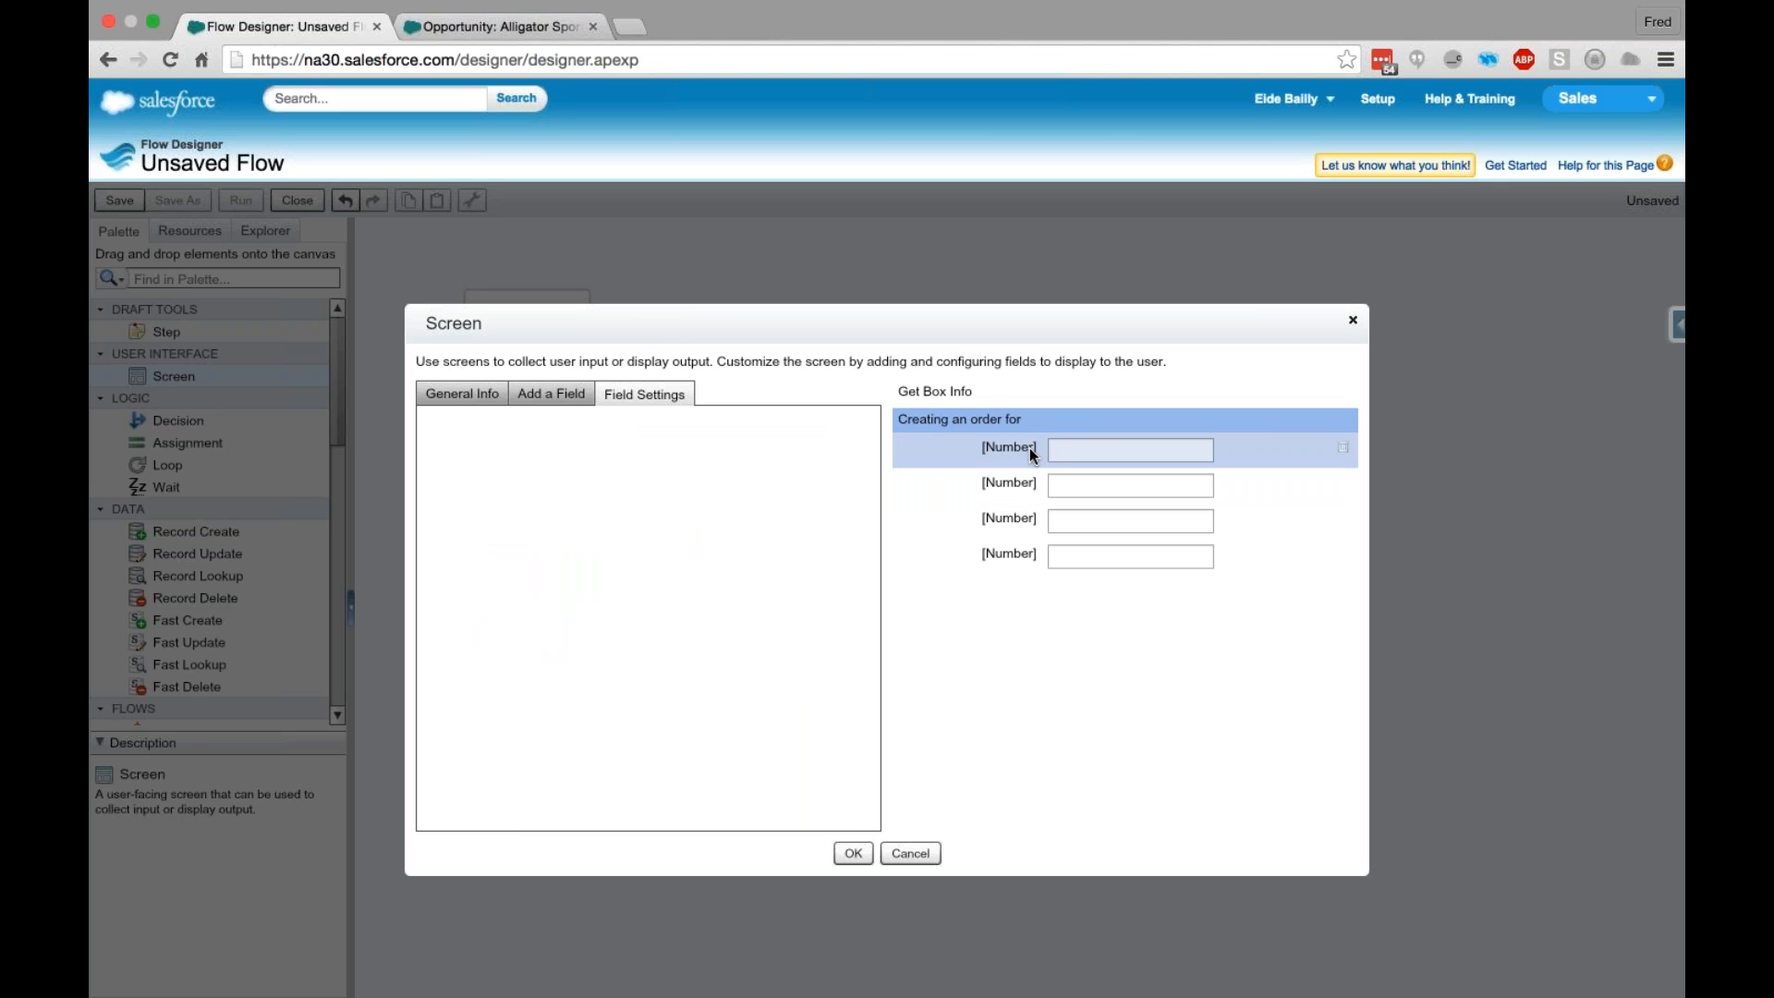
click(1007, 447)
text(Qty)
key(Tab)
click(658, 549)
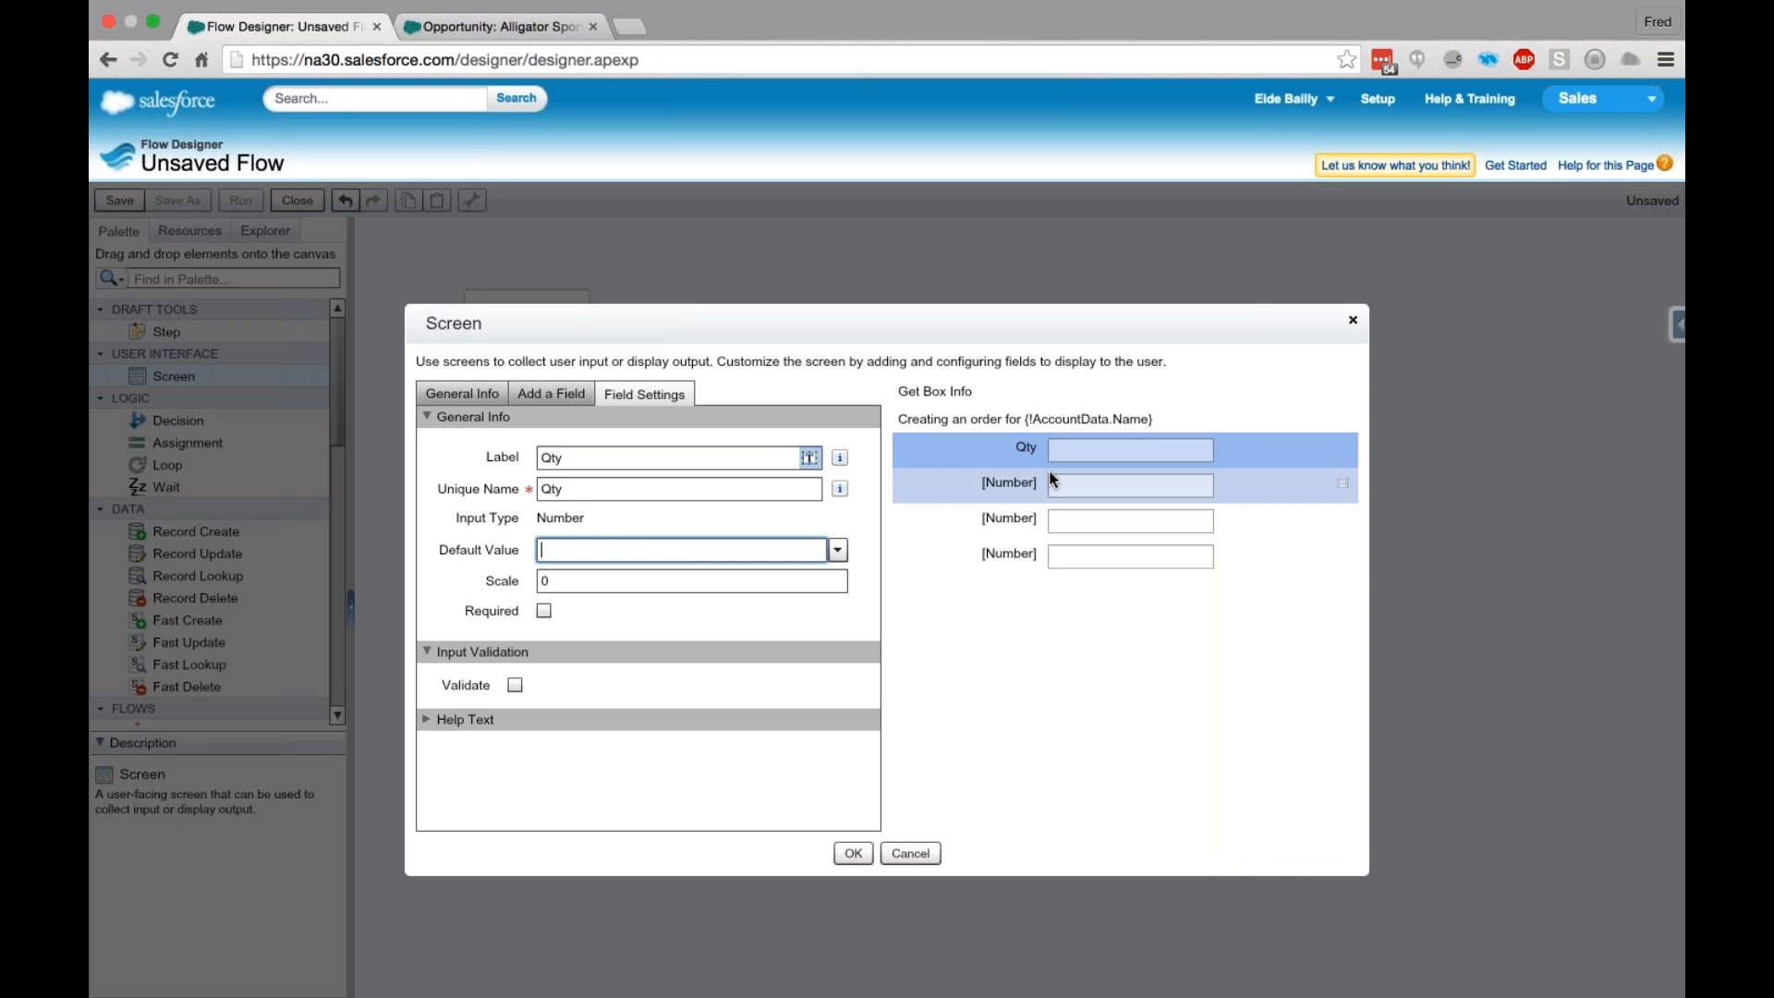
click(1020, 489)
click(1018, 451)
click(544, 610)
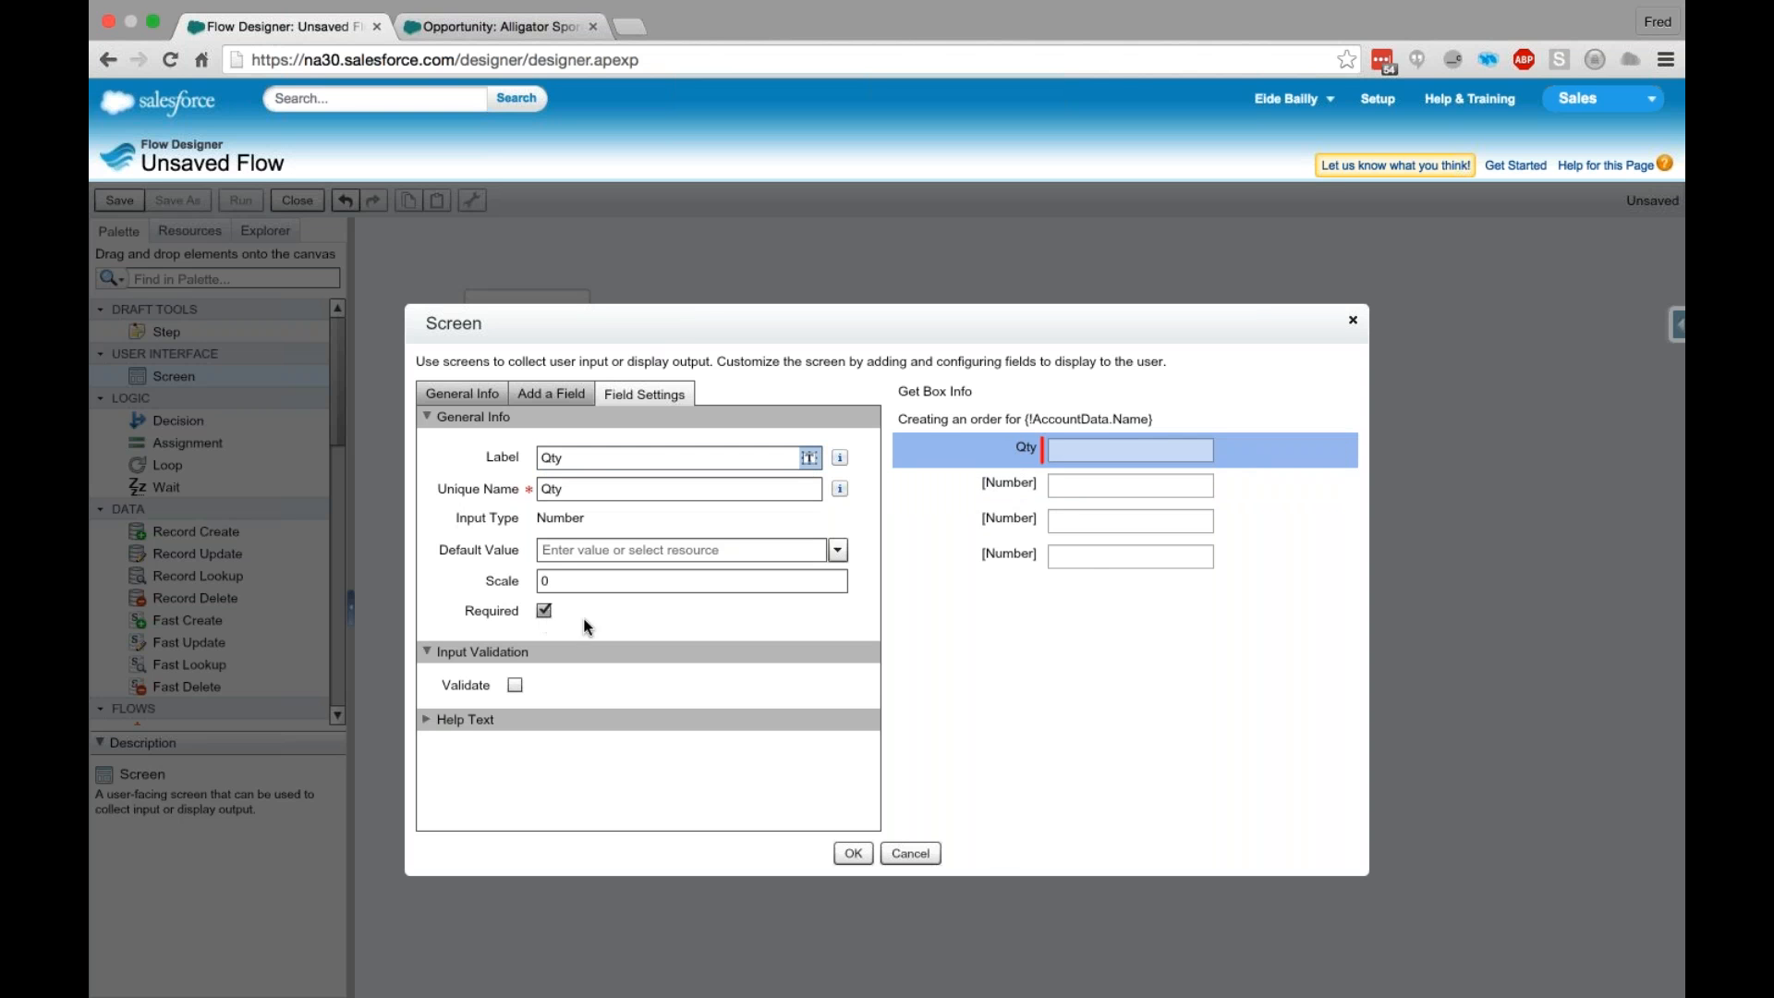
- Label the second Number field Box Height with the unique name Box_Height and make it required
click(1016, 482)
click(601, 456)
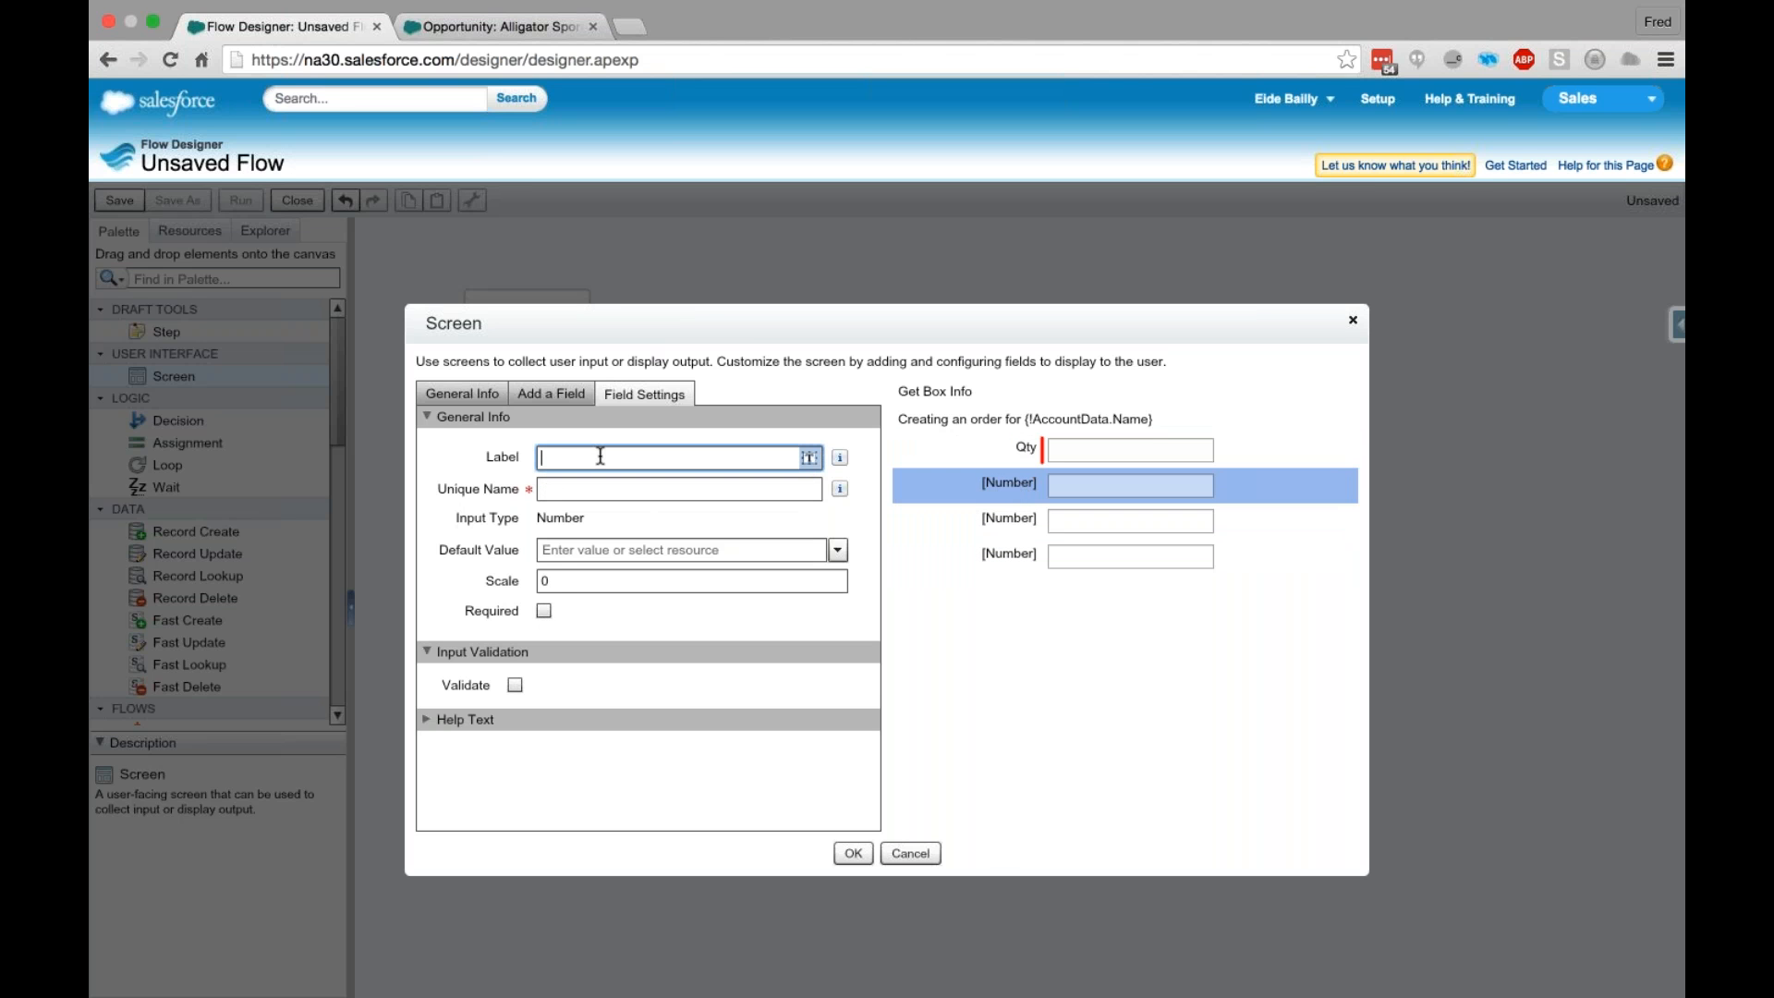
text(Box Height)
key(Tab)
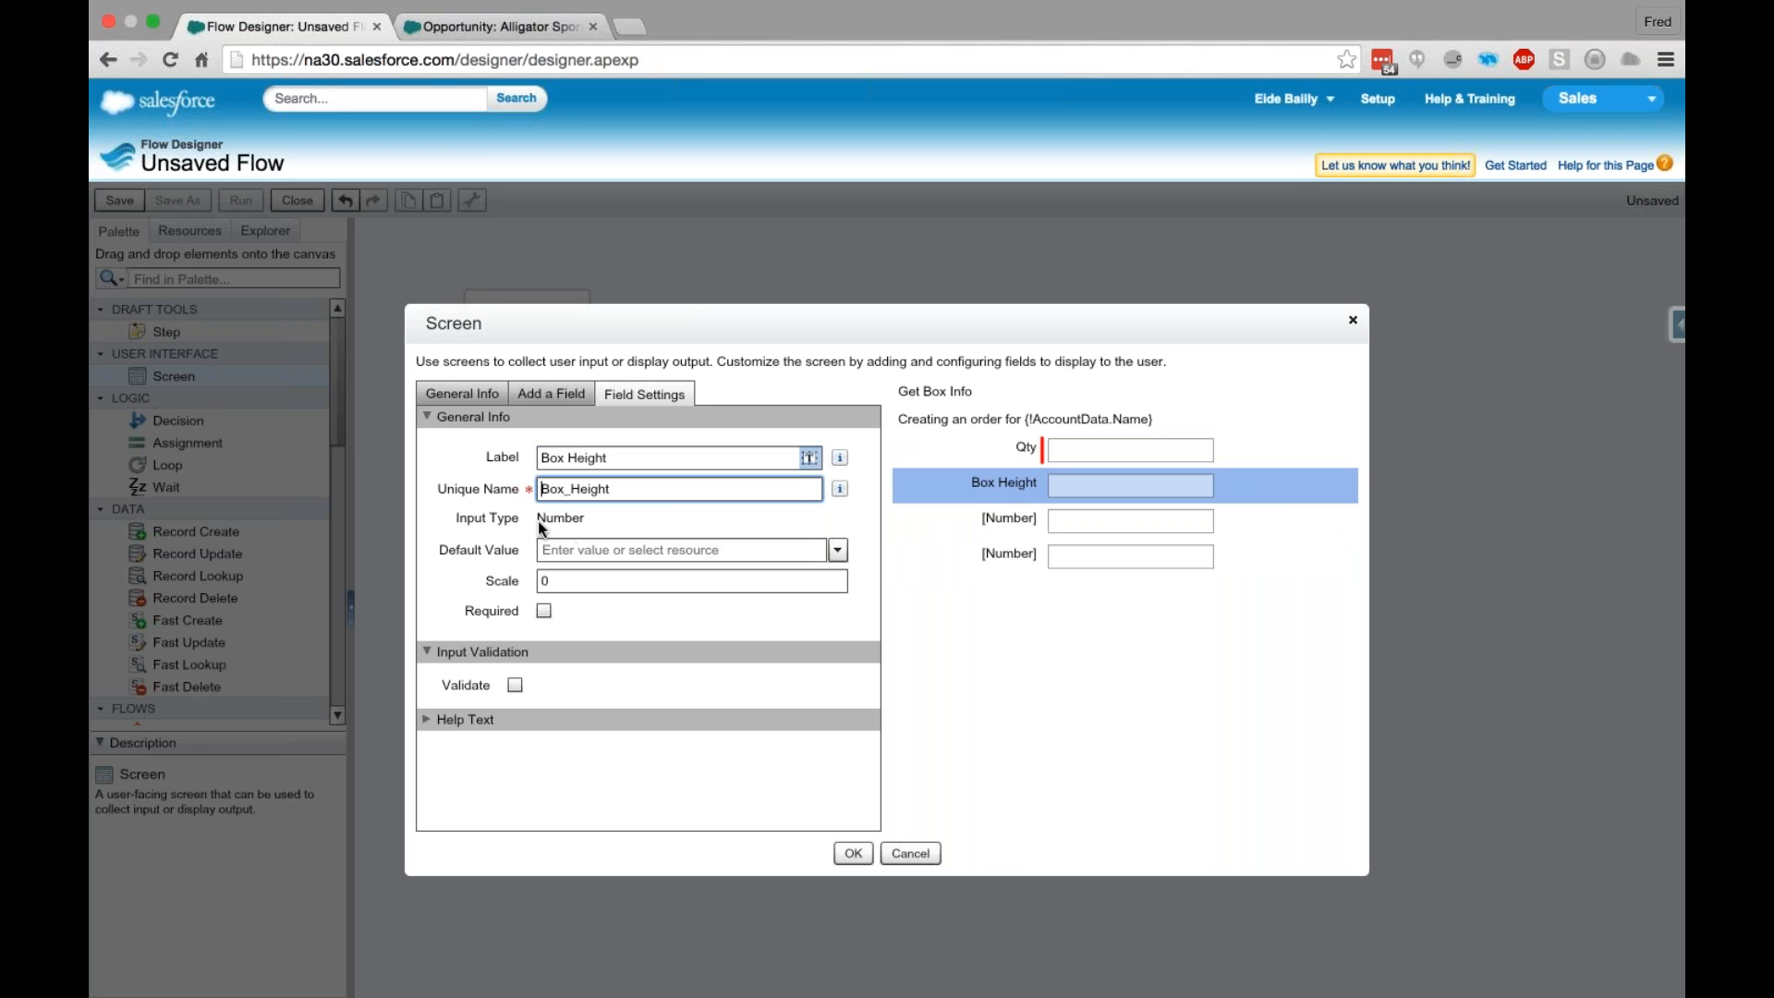
click(543, 610)
- Label the third Number field Box Width with the unique name Box_Width and make it required
click(1042, 524)
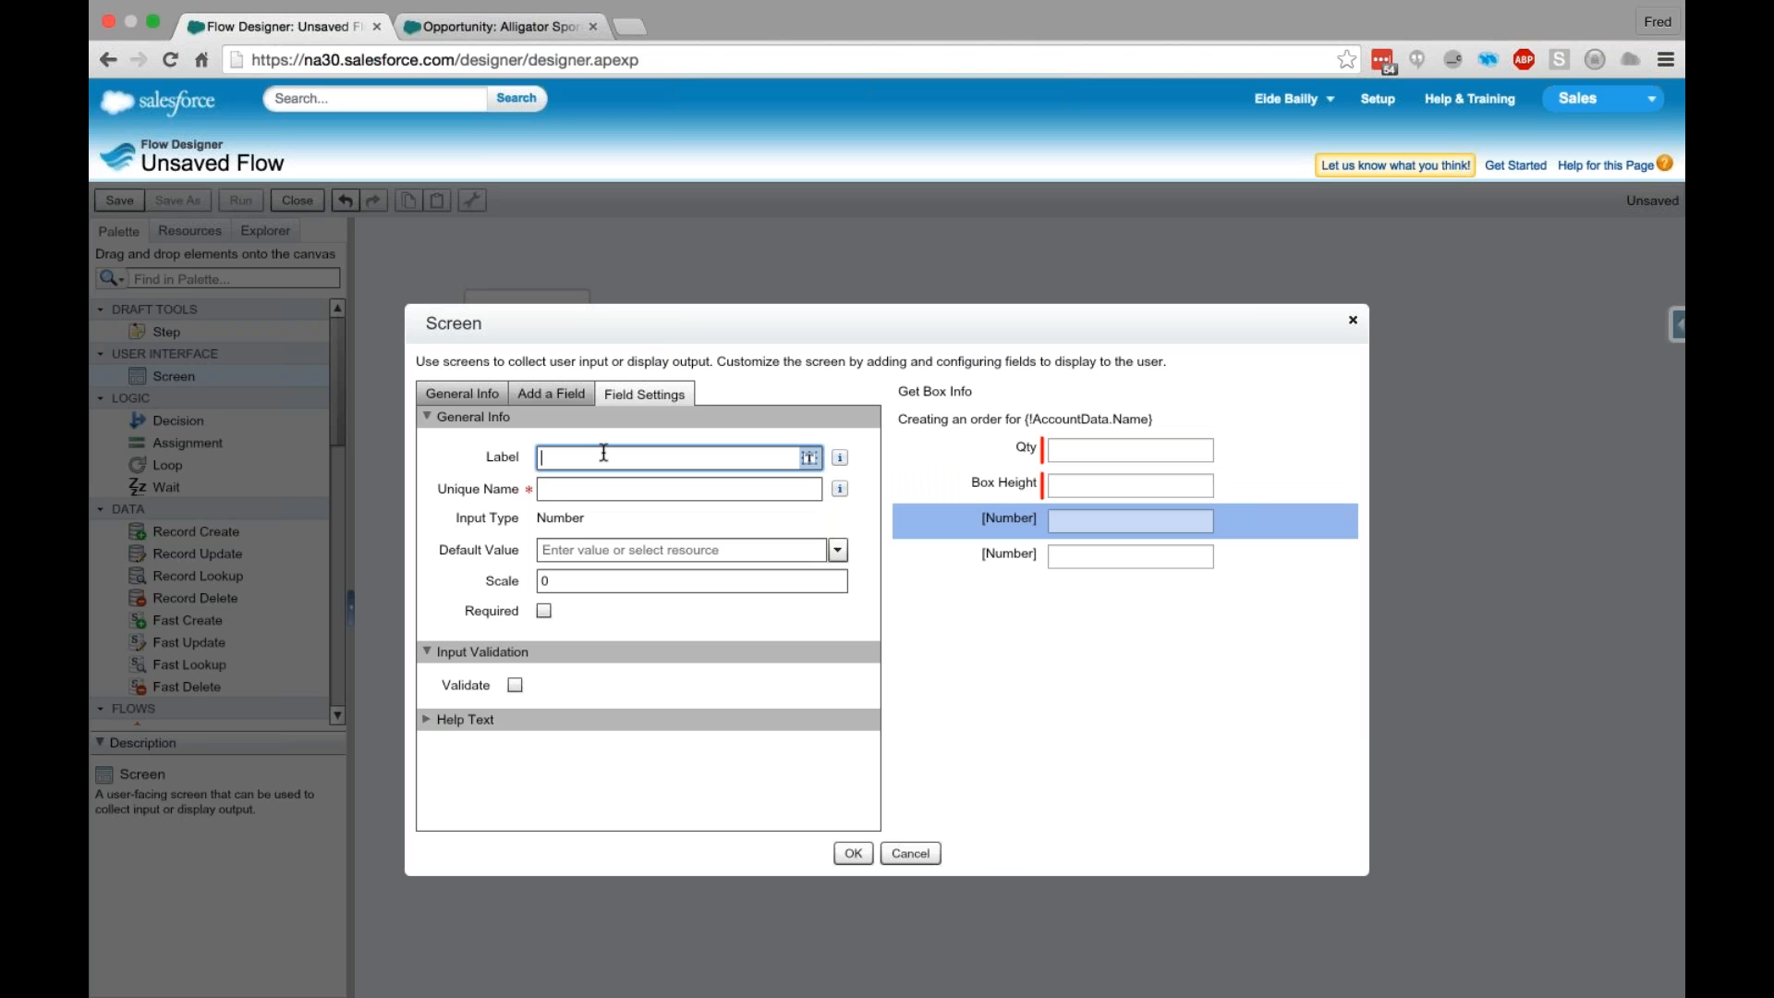
text(Box Width)
key(Tab)
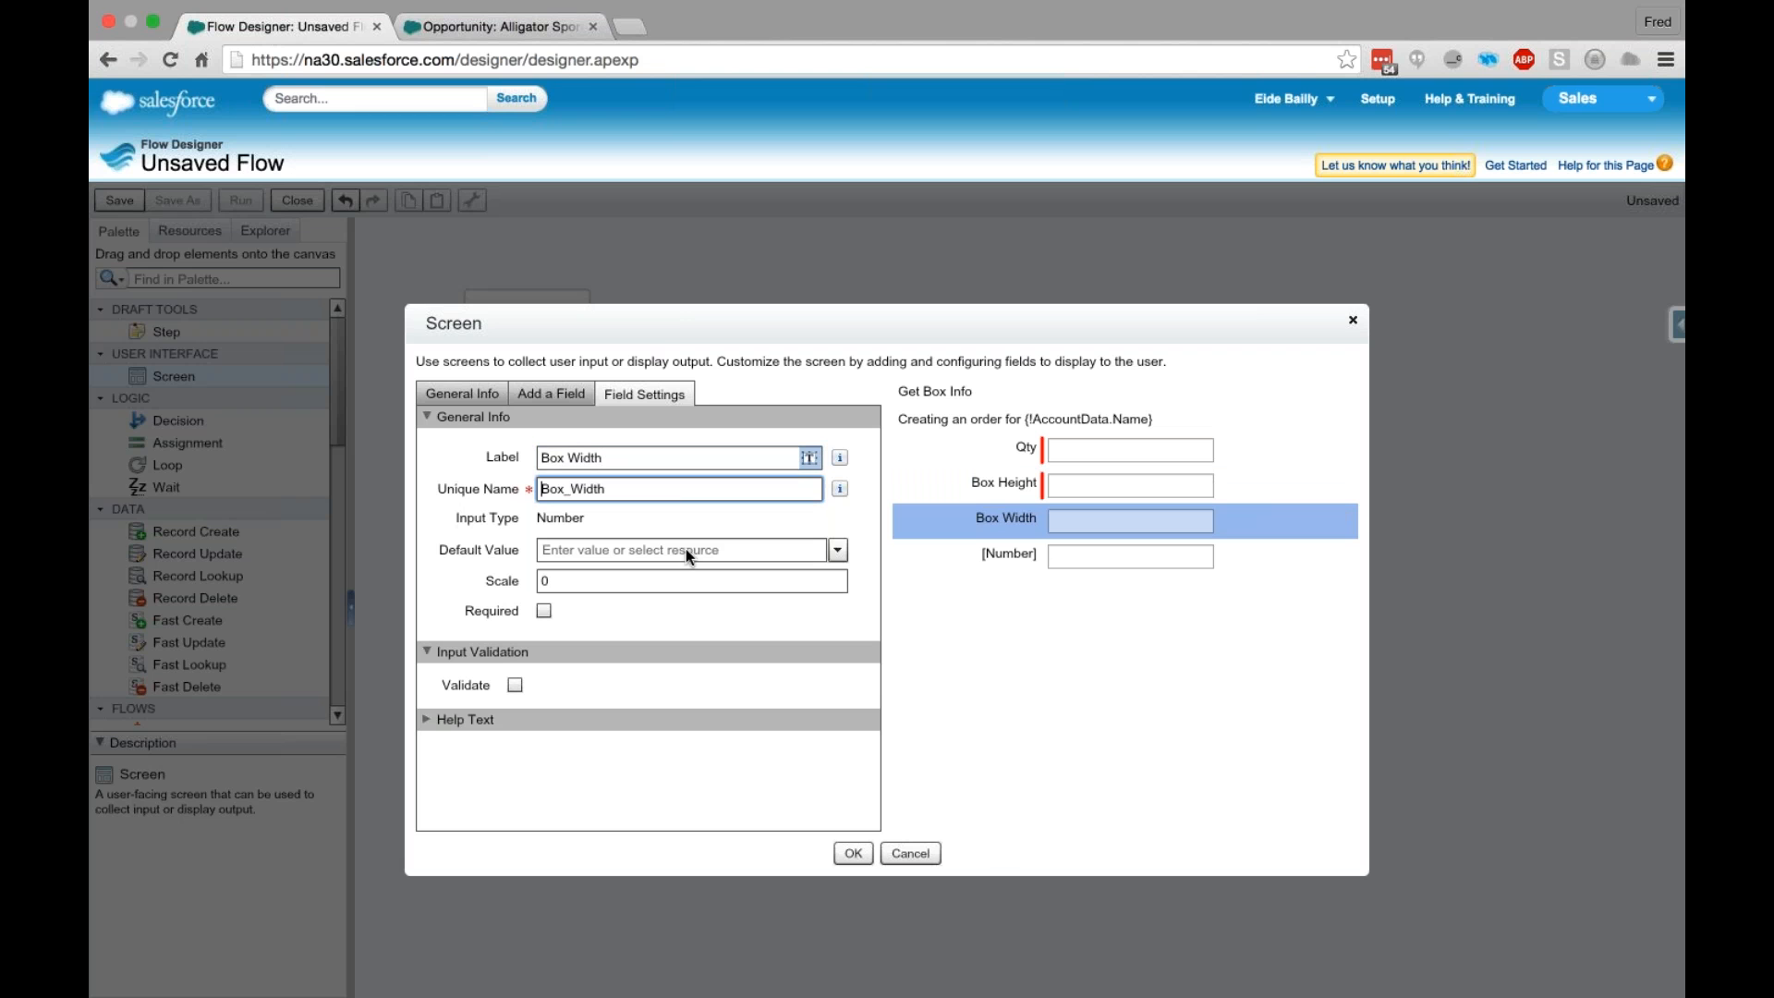
- Label the last Number field Box Depth with the unique name Box_Depth and make it required
click(1028, 557)
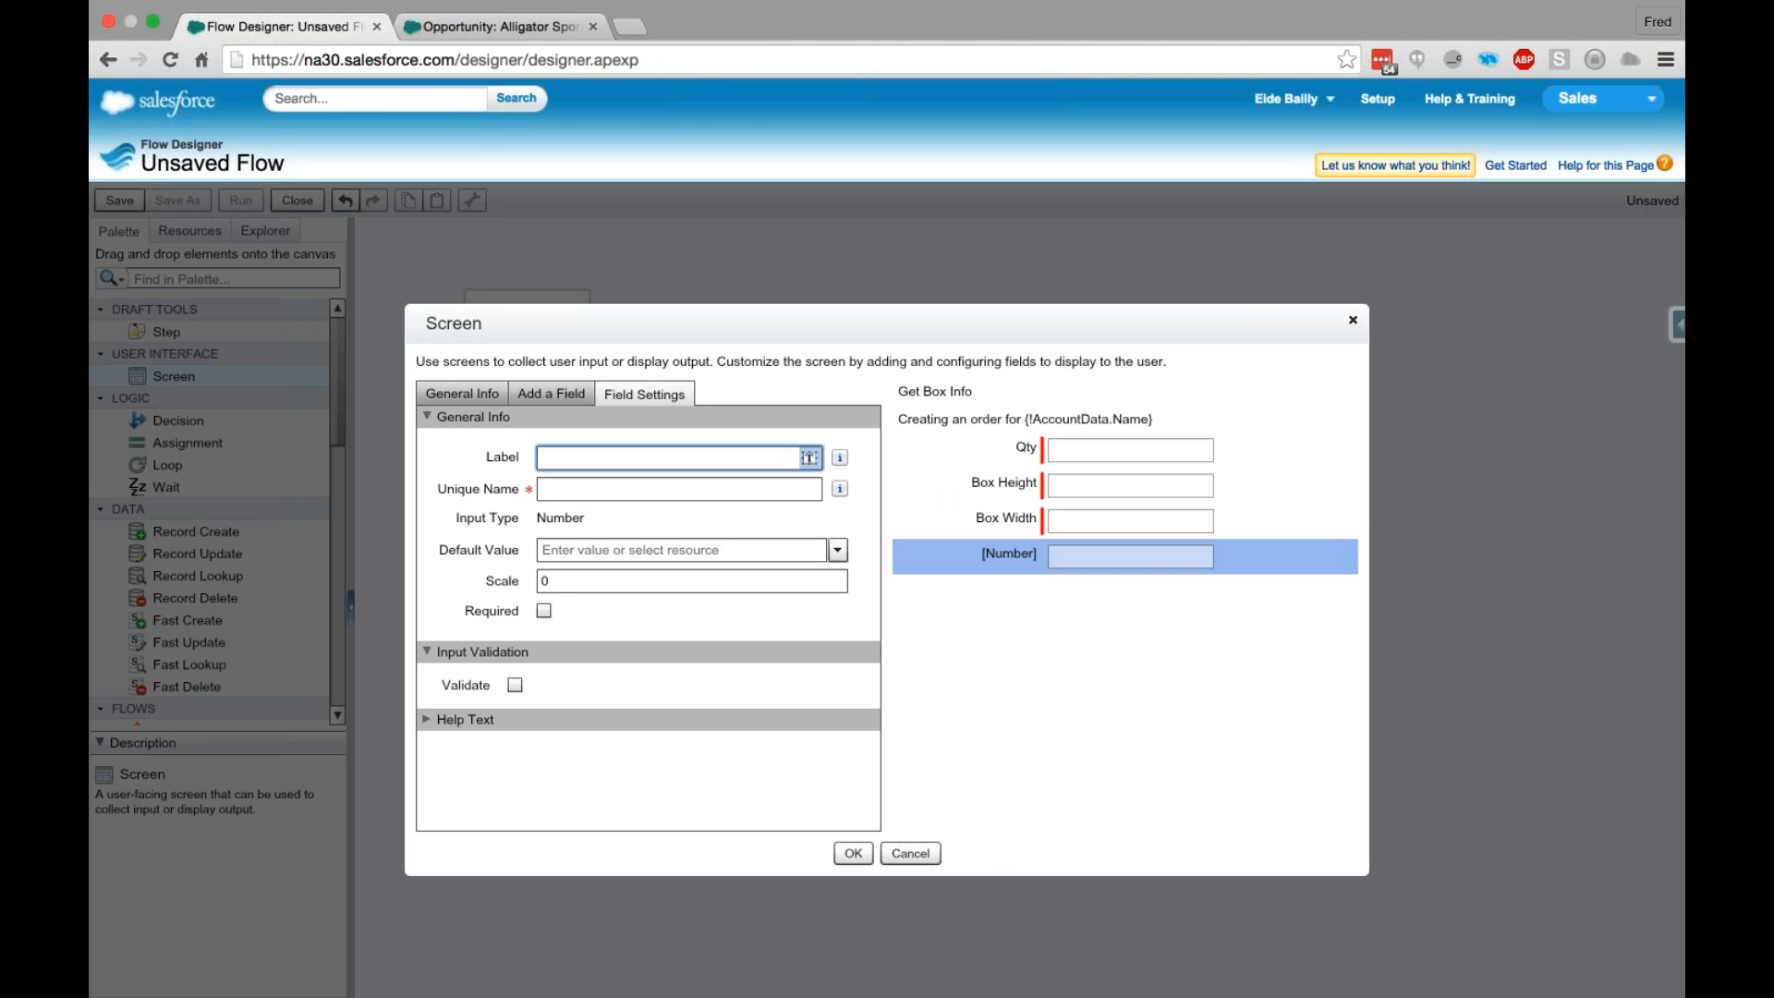
text(Box Depth)
key(Tab)
click(544, 610)
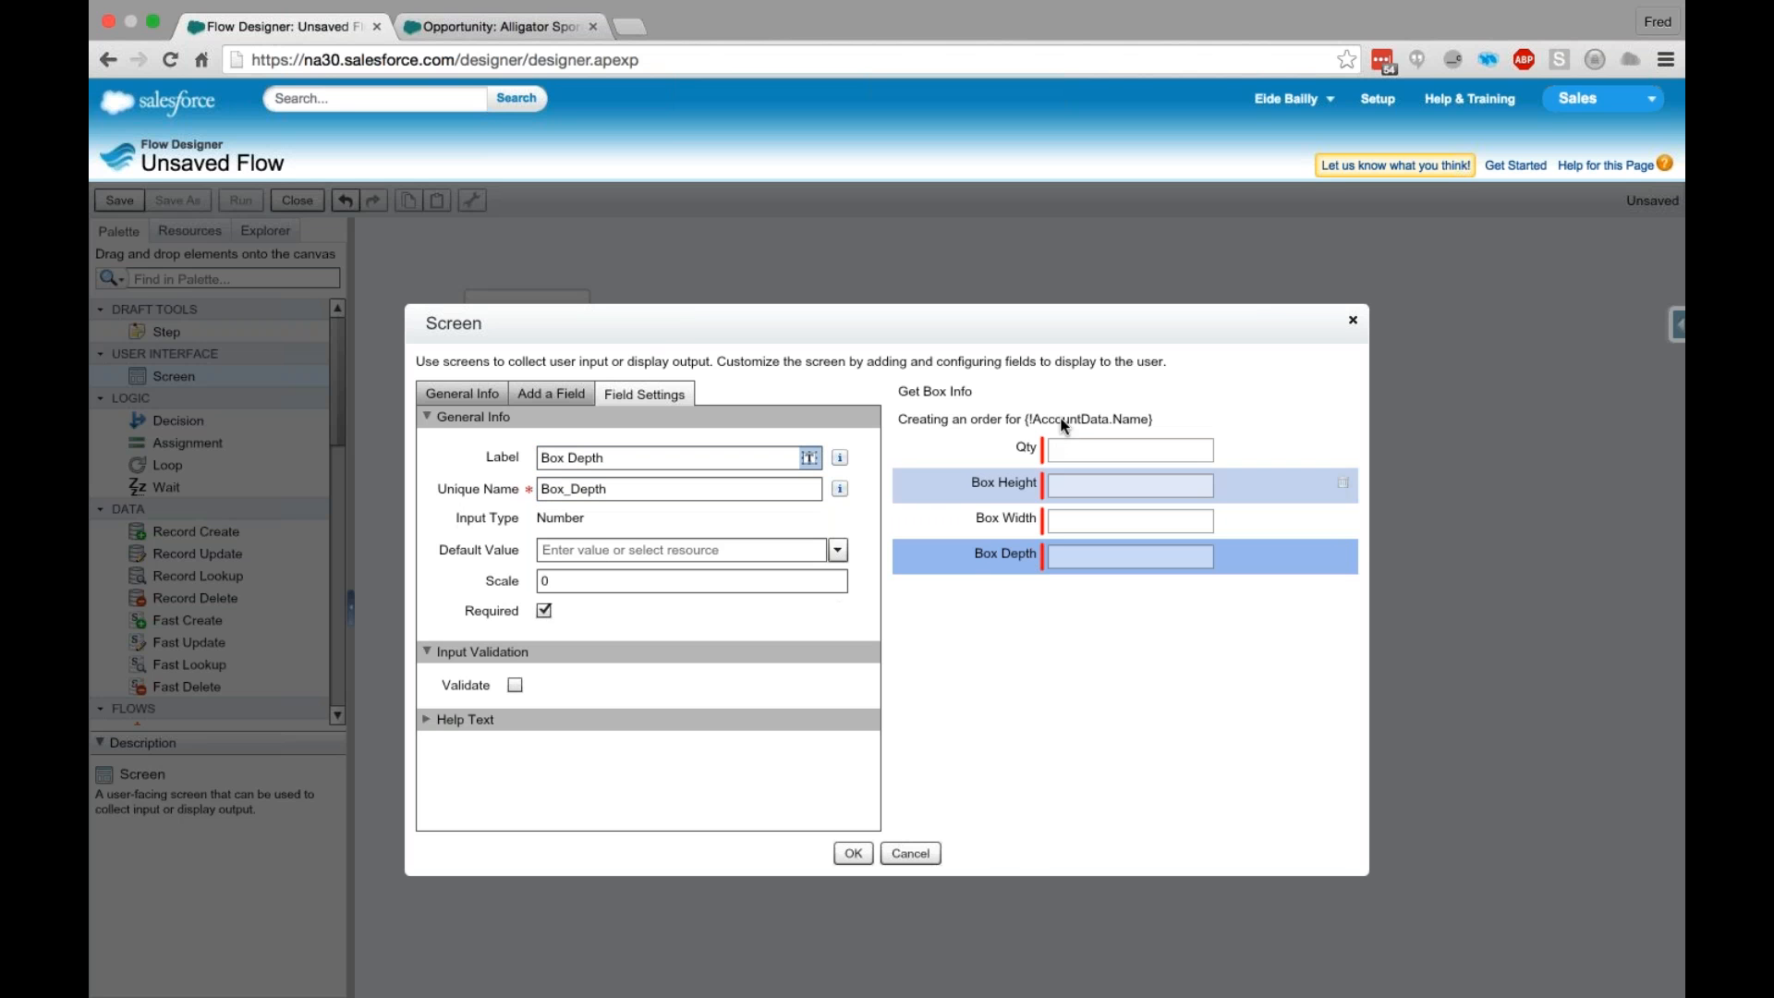
- Confirm the Get Box Info screen and connect Lookup Pricebook to it on the canvas
click(850, 853)
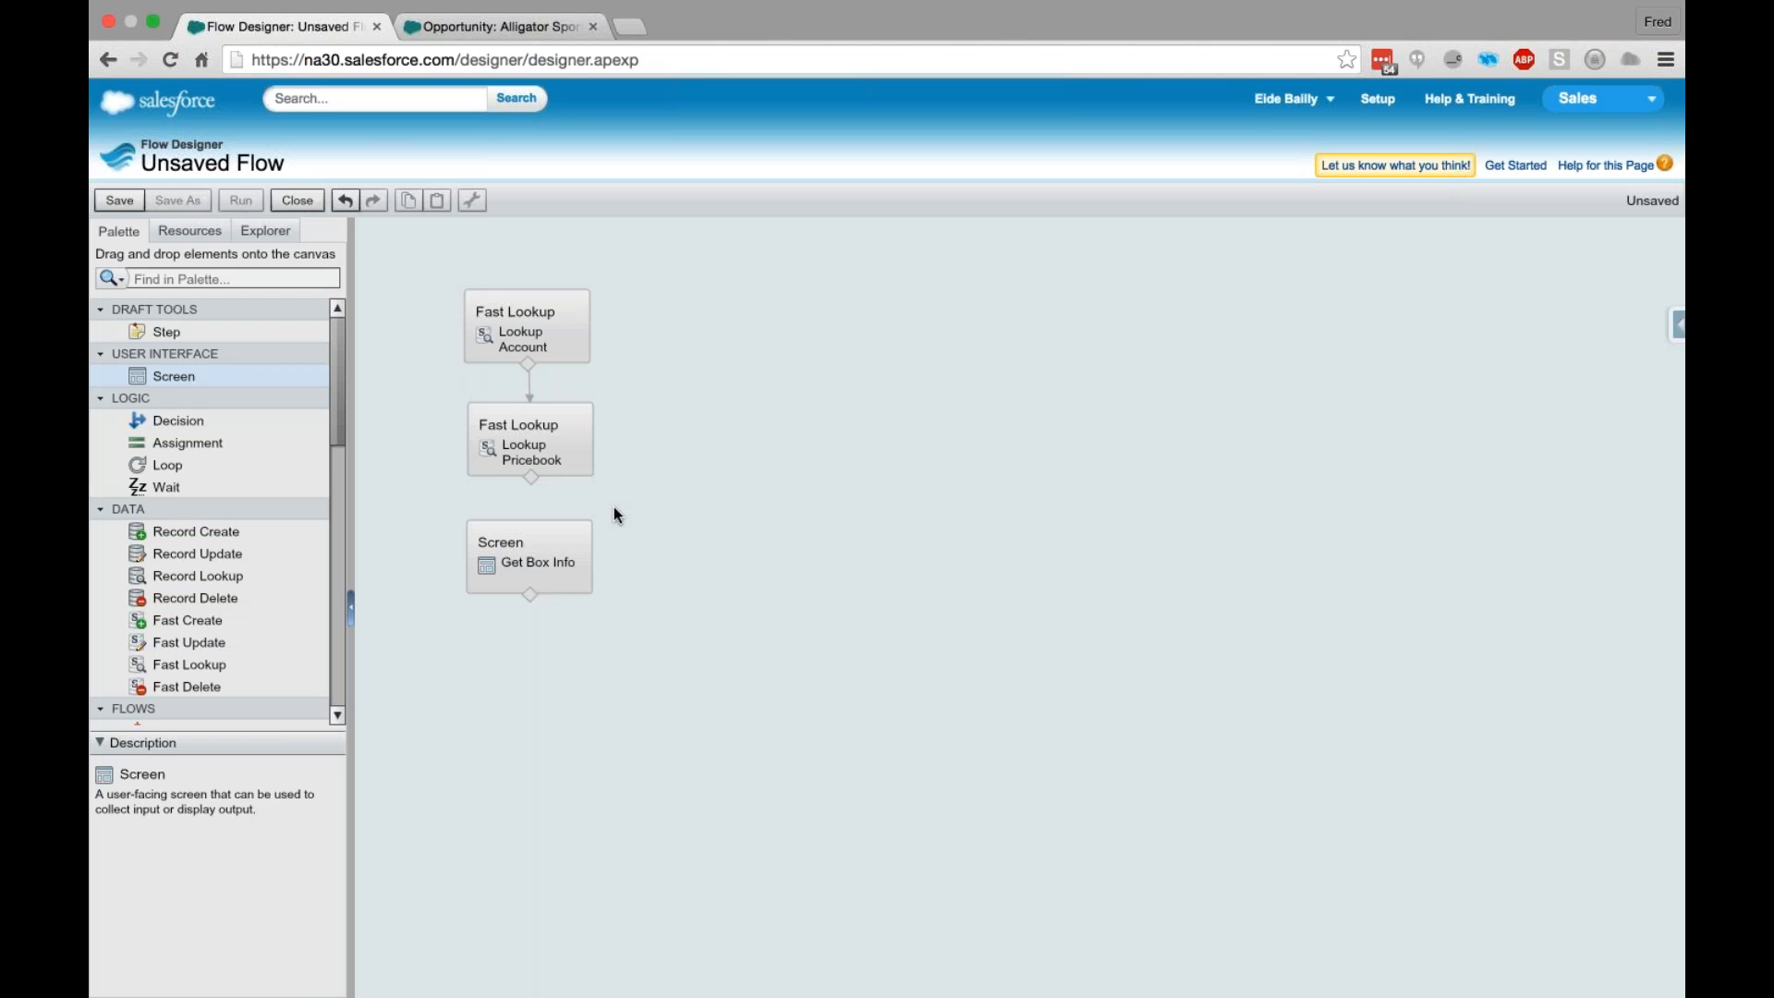
drag(532, 477, 530, 546)
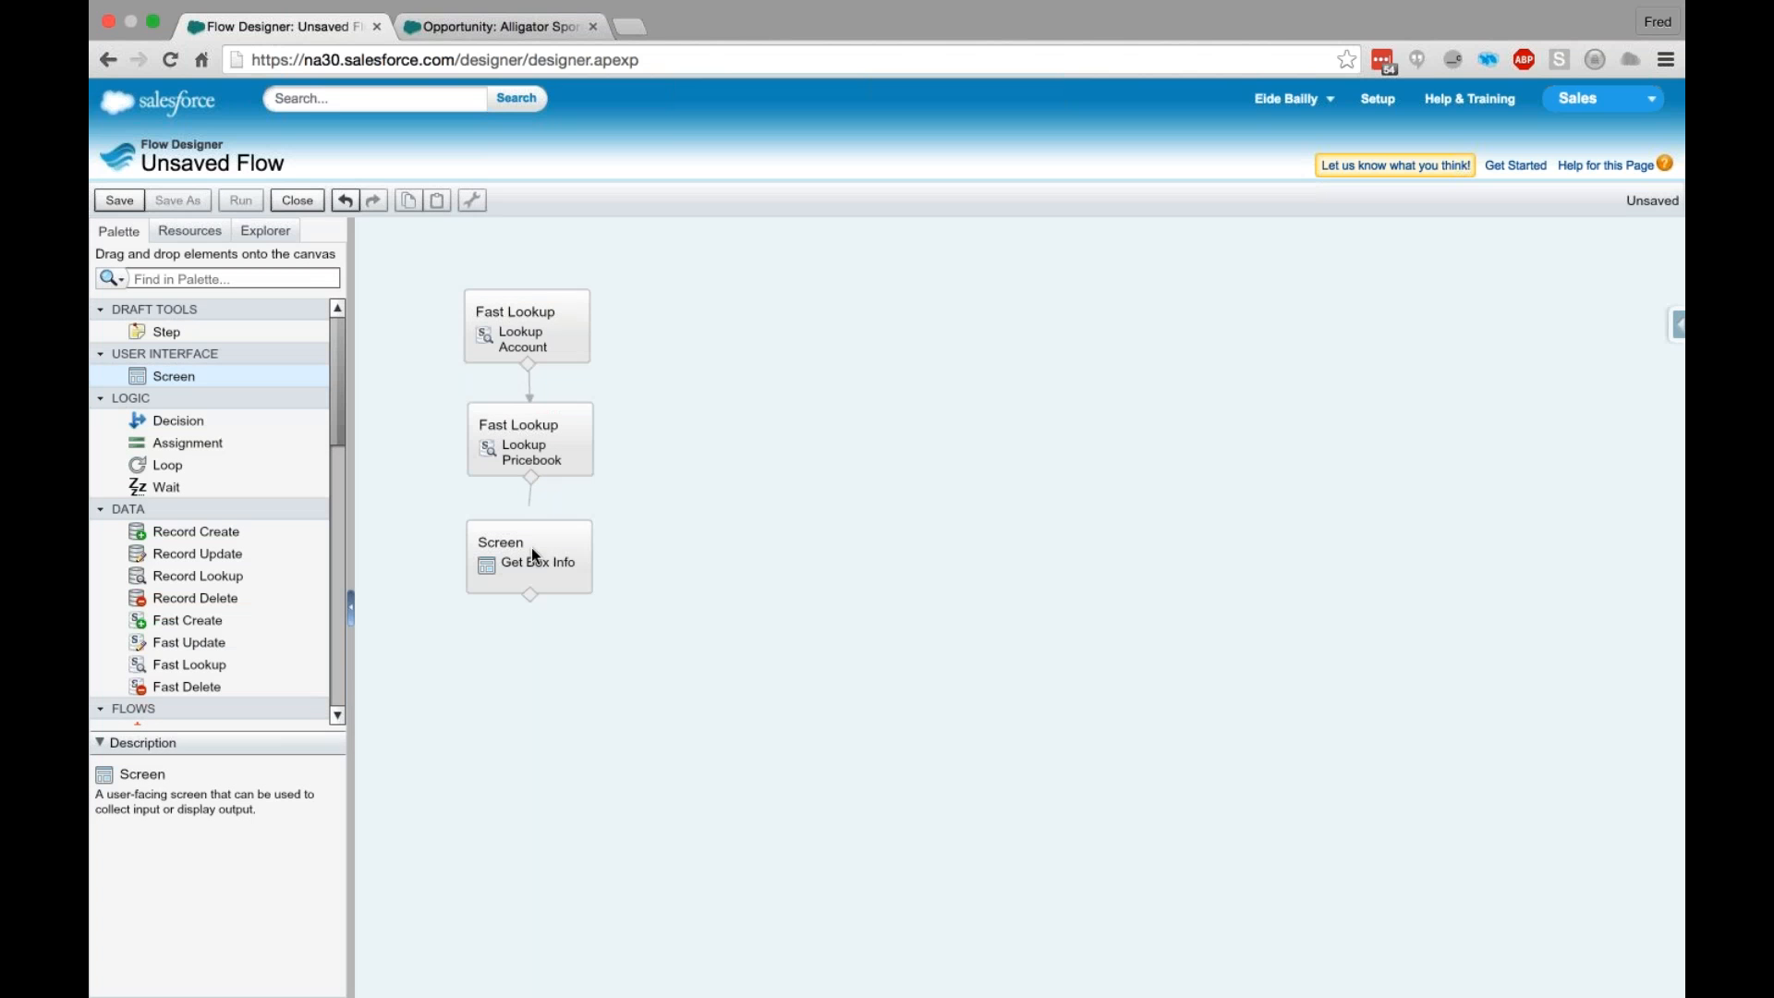
- Start saving the flow and name it Create Order Demo with the unique name Create_Order_Demo
click(122, 202)
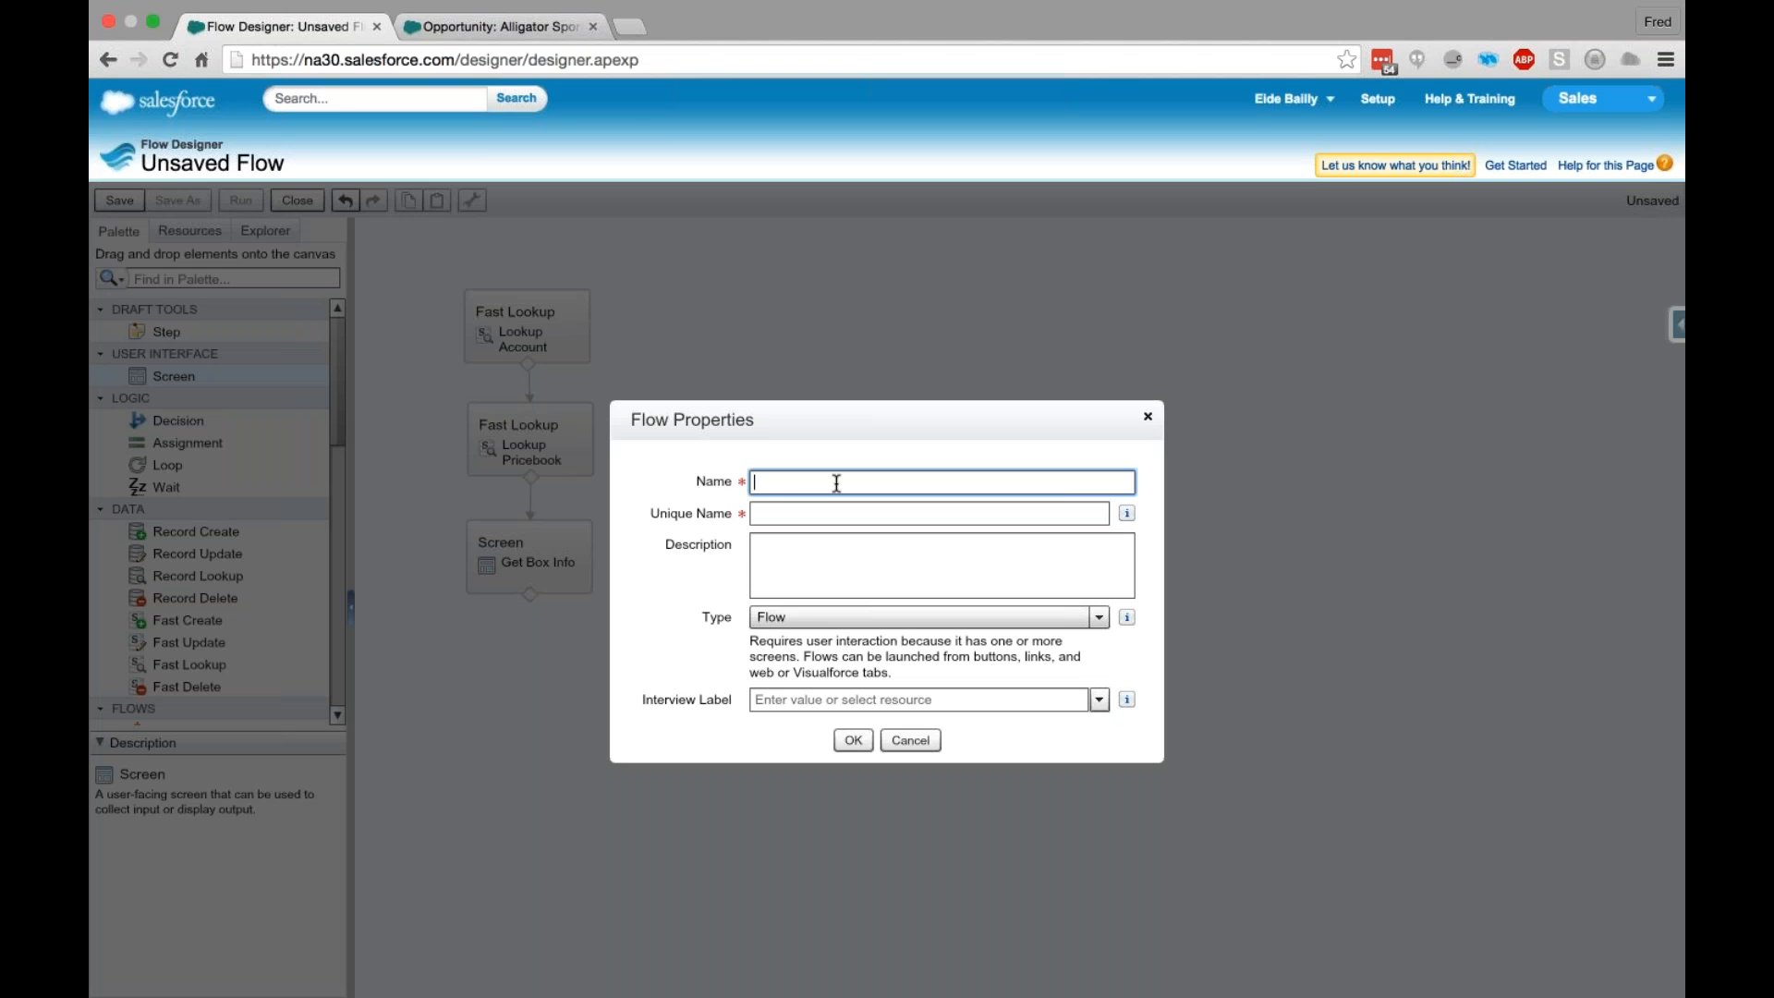
text(Create Order Demo)
click(875, 590)
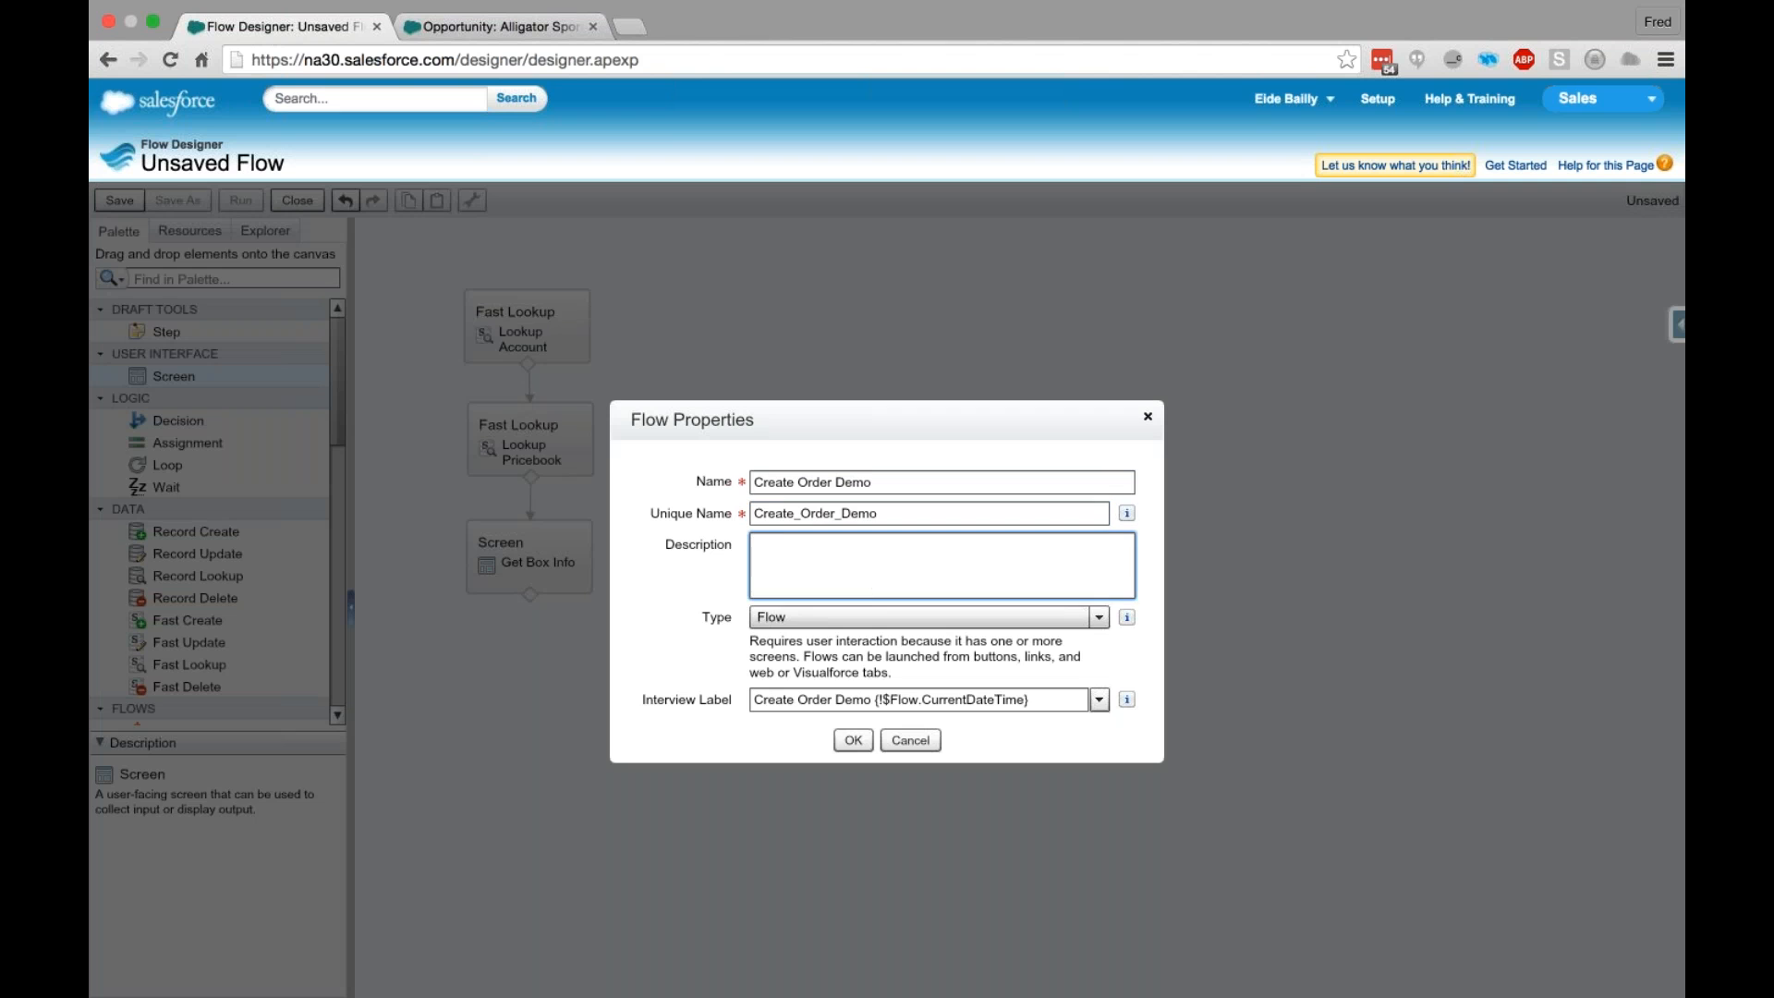
- Try the Autolaunched Flow type in the flow properties and set the type back to Flow
click(807, 623)
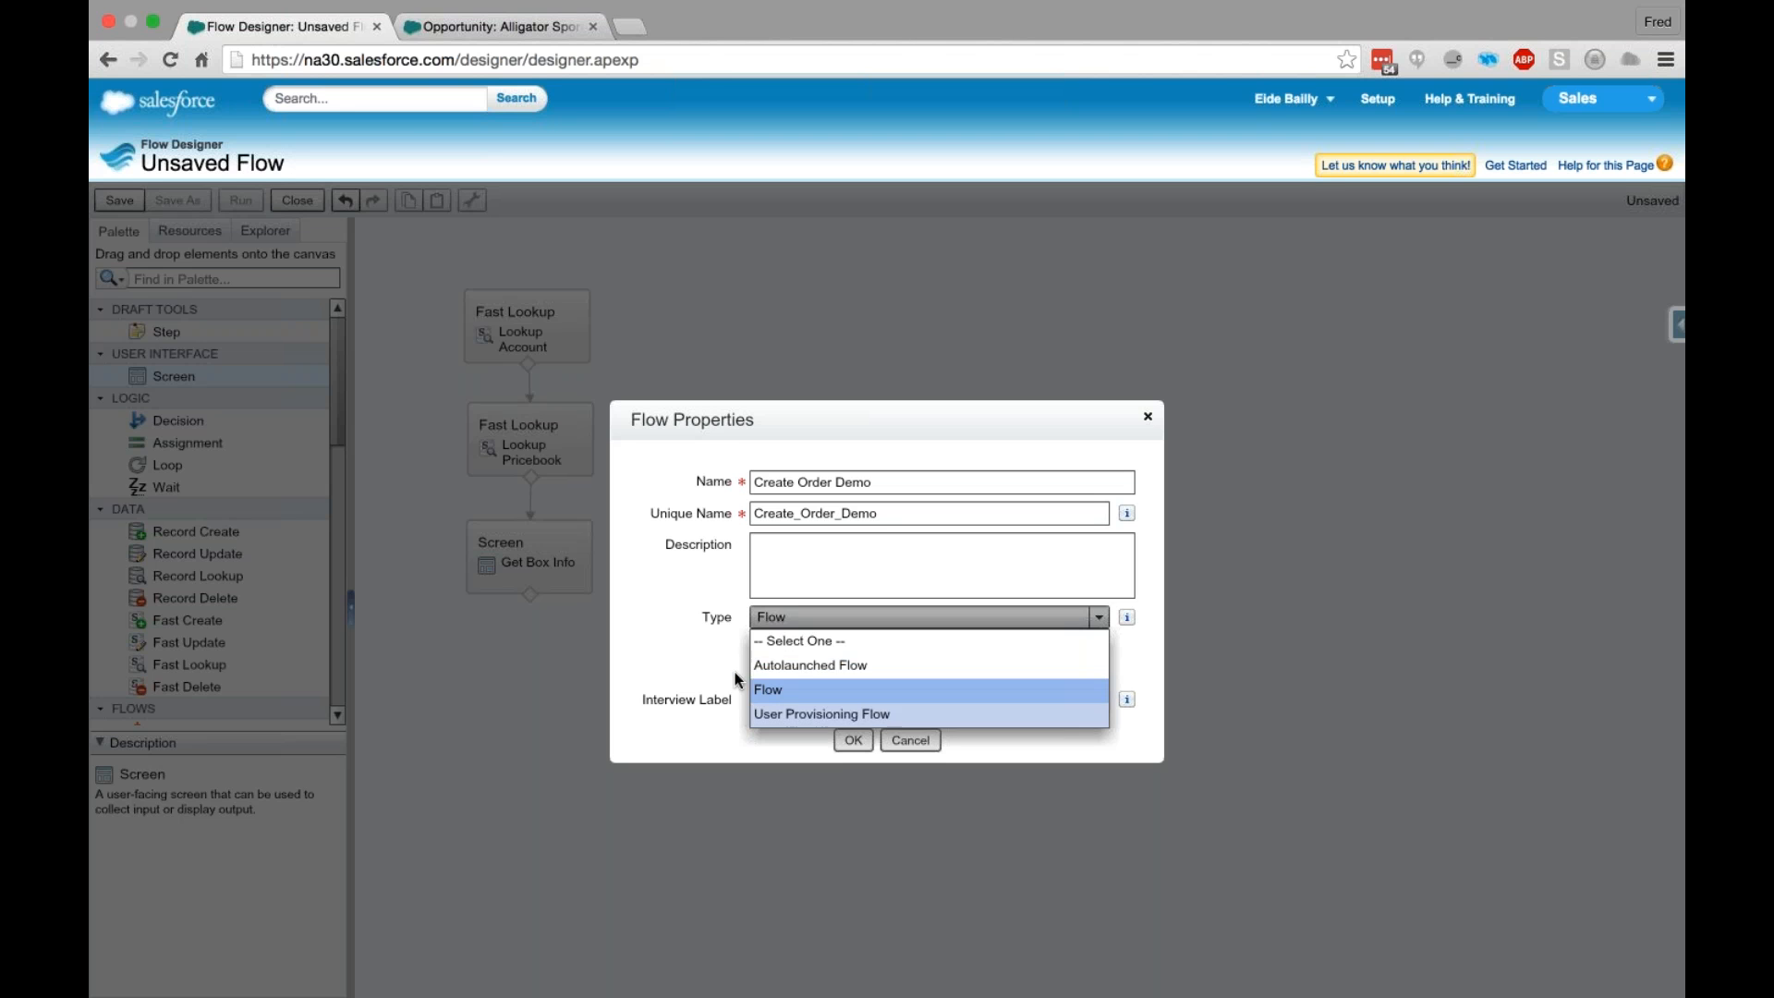
click(831, 664)
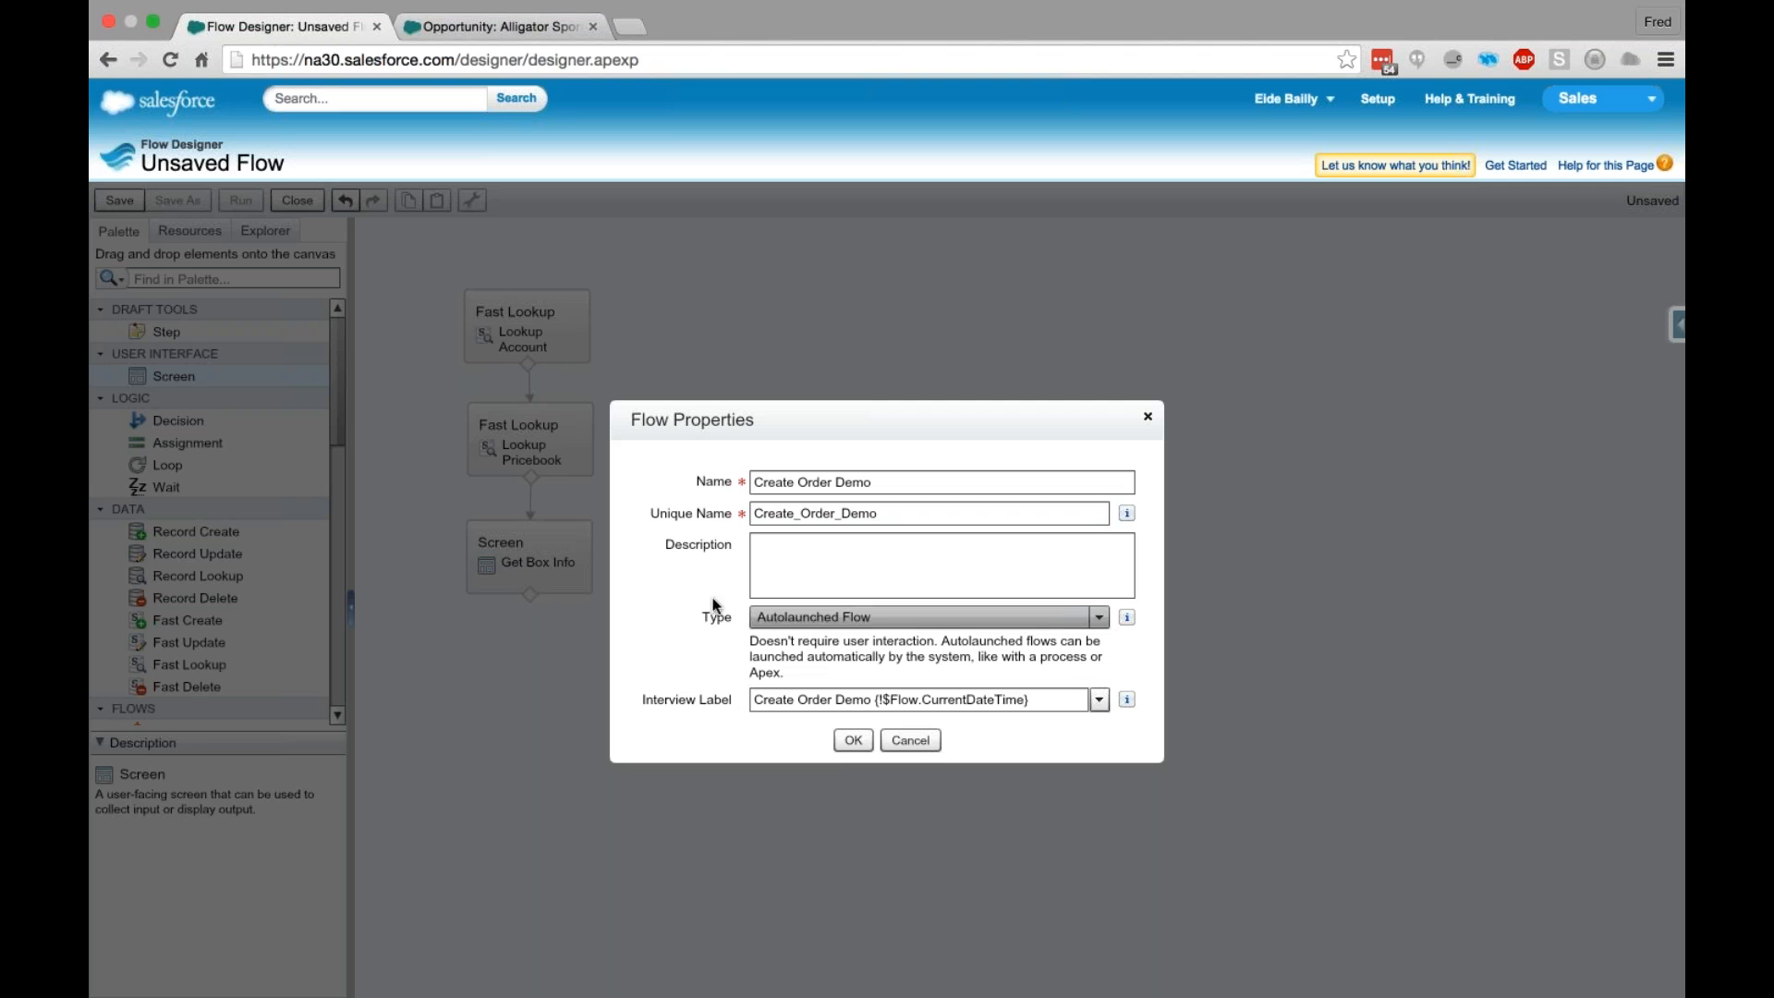
click(841, 619)
click(813, 686)
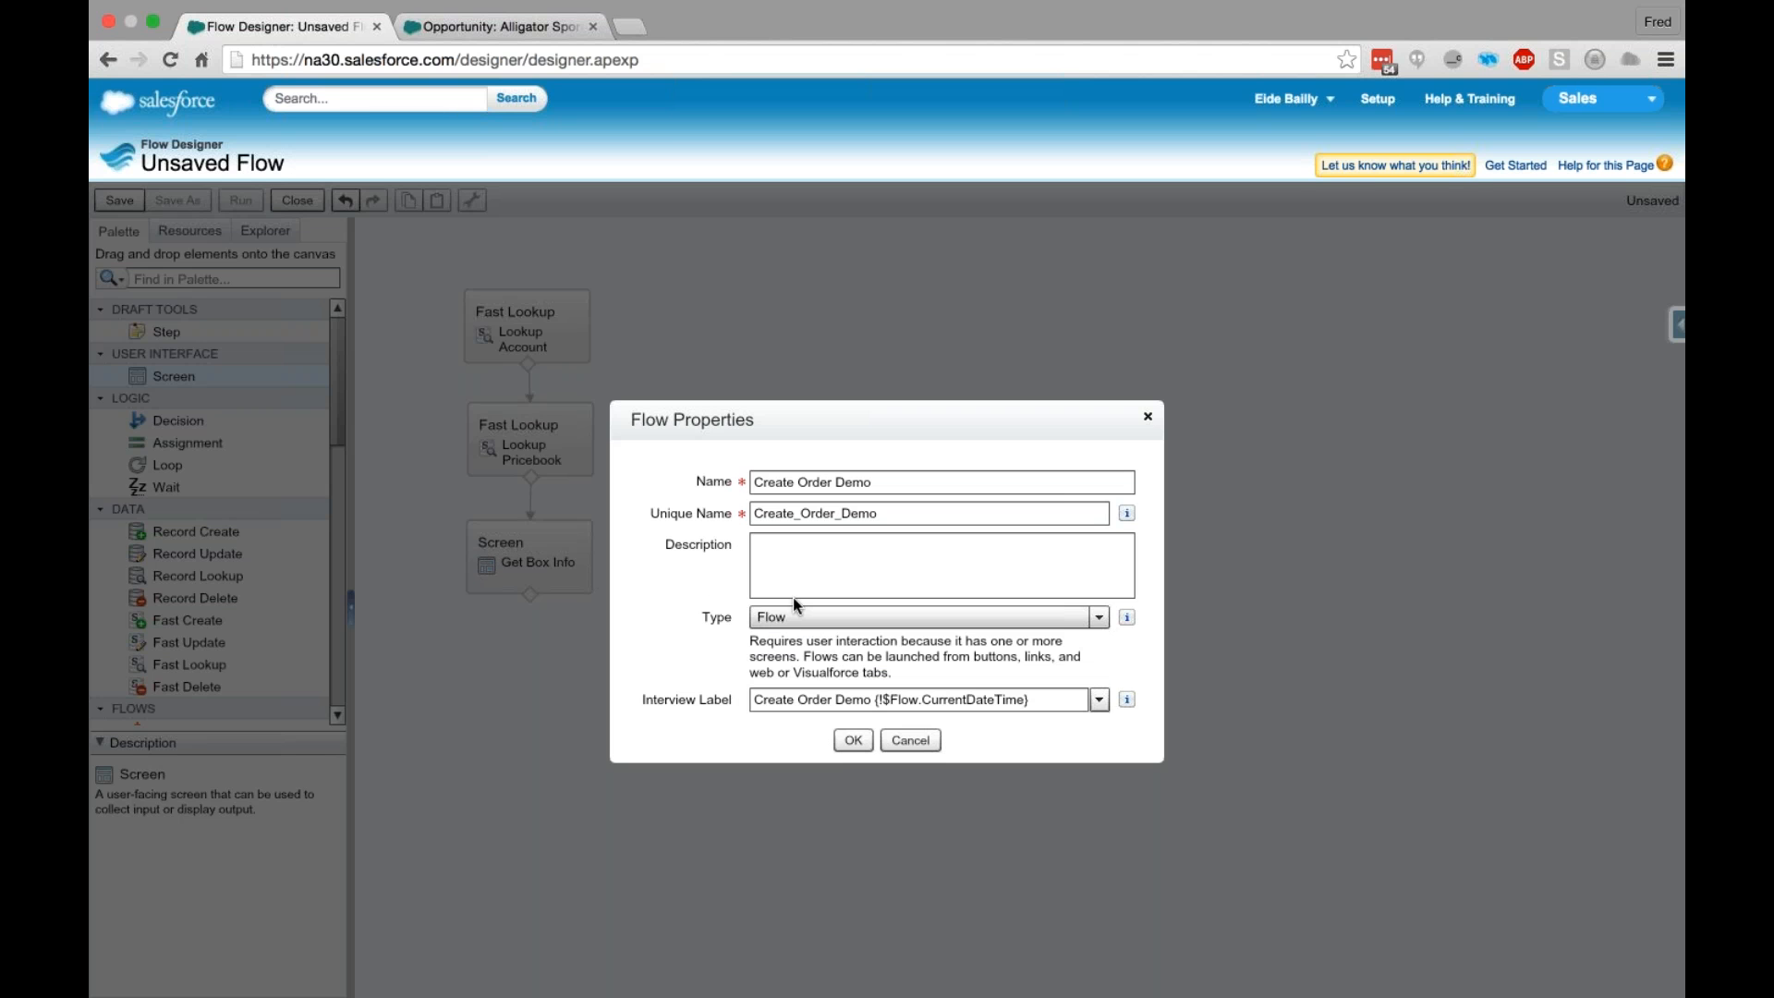
- Confirm the flow properties to save the flow and dismiss the save report
click(854, 741)
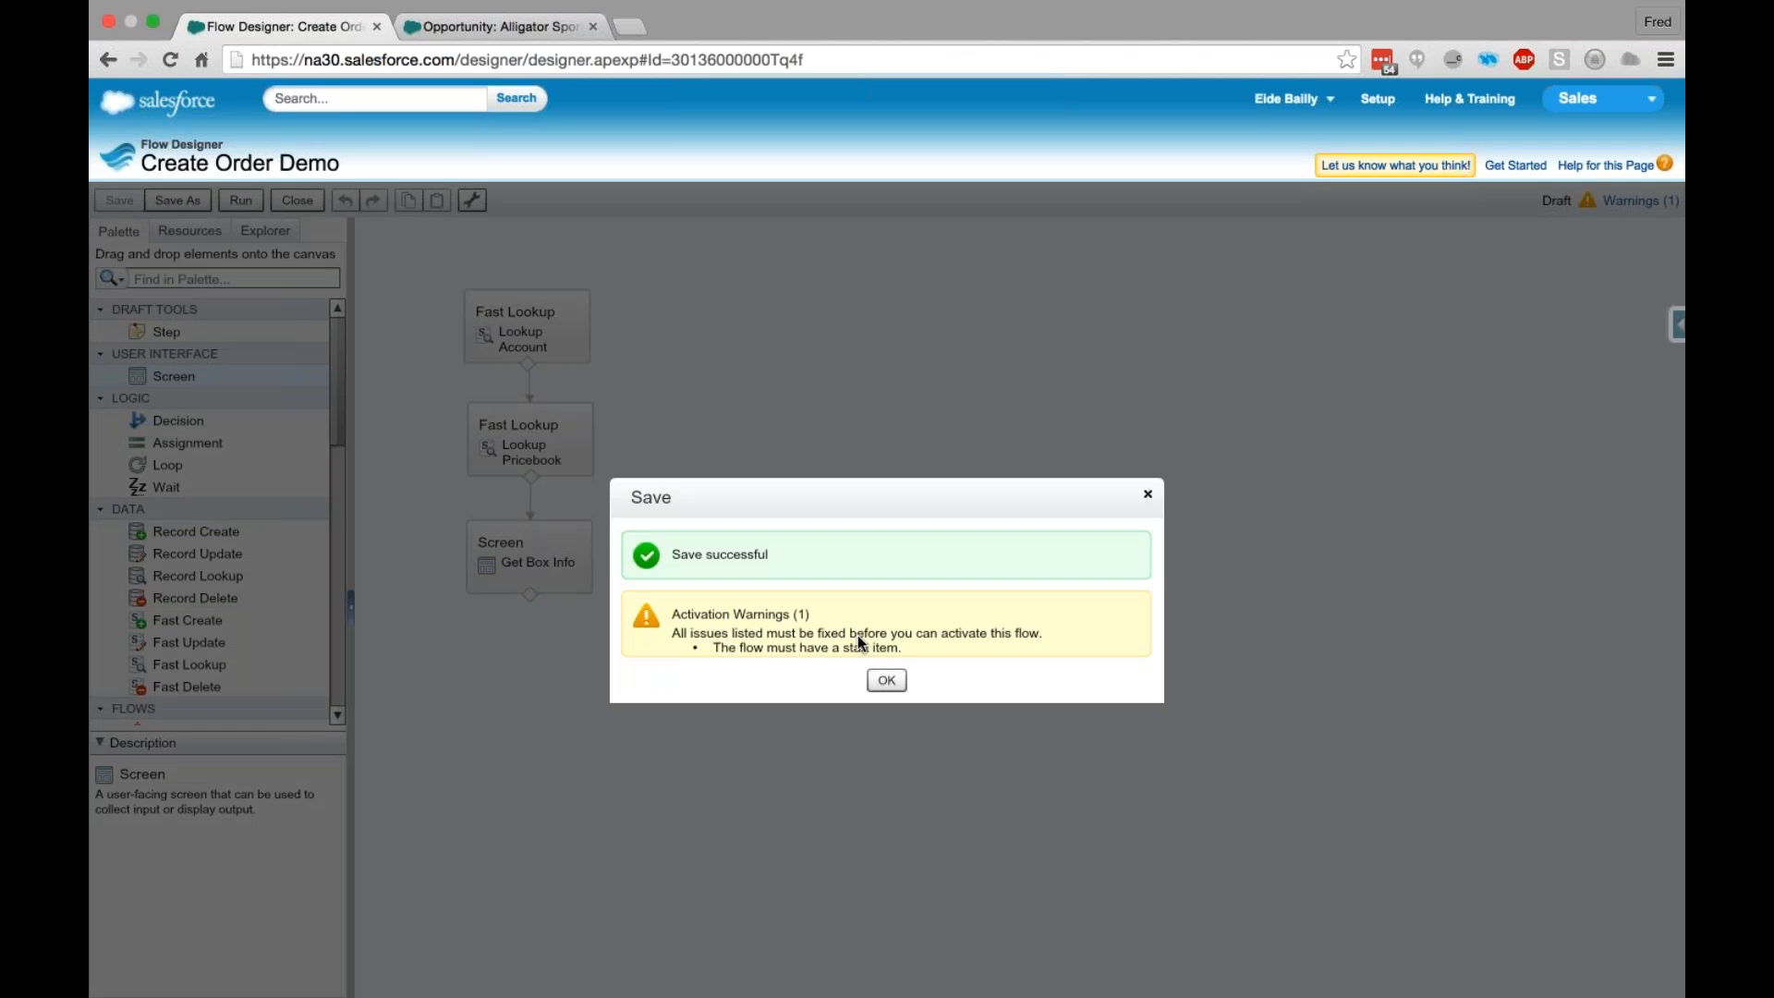
click(887, 680)
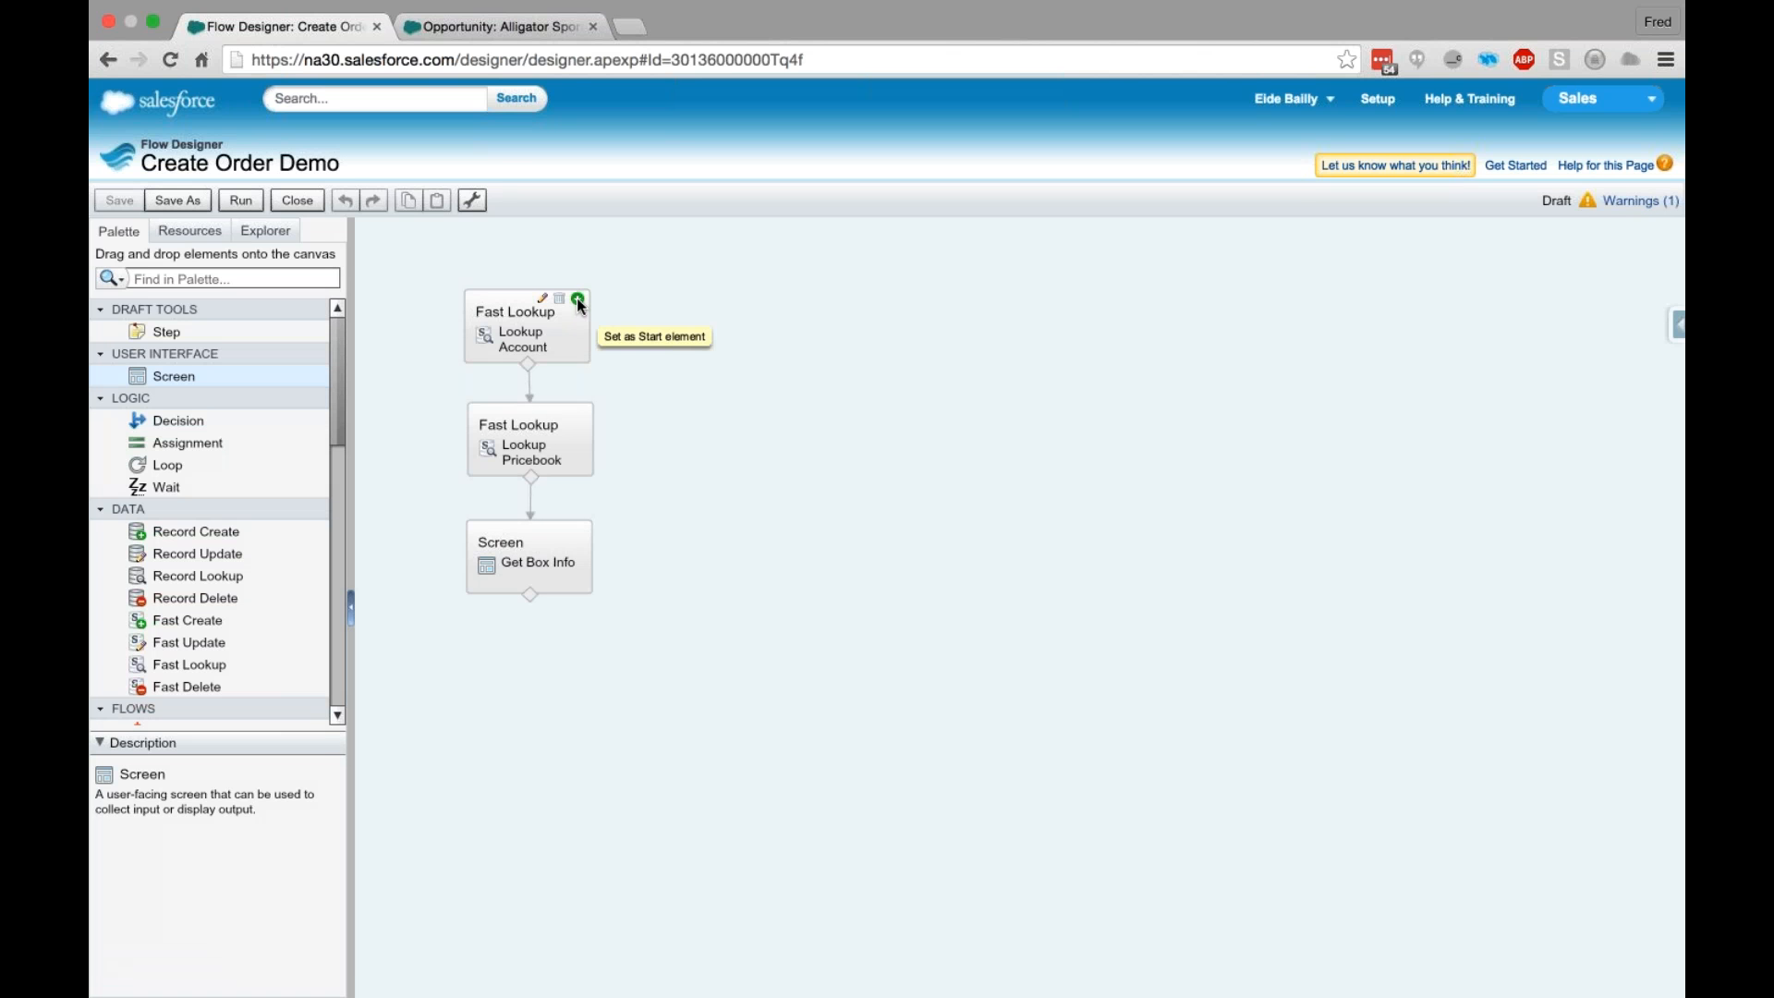
- Set the Lookup Account element as the flow's start element
click(579, 301)
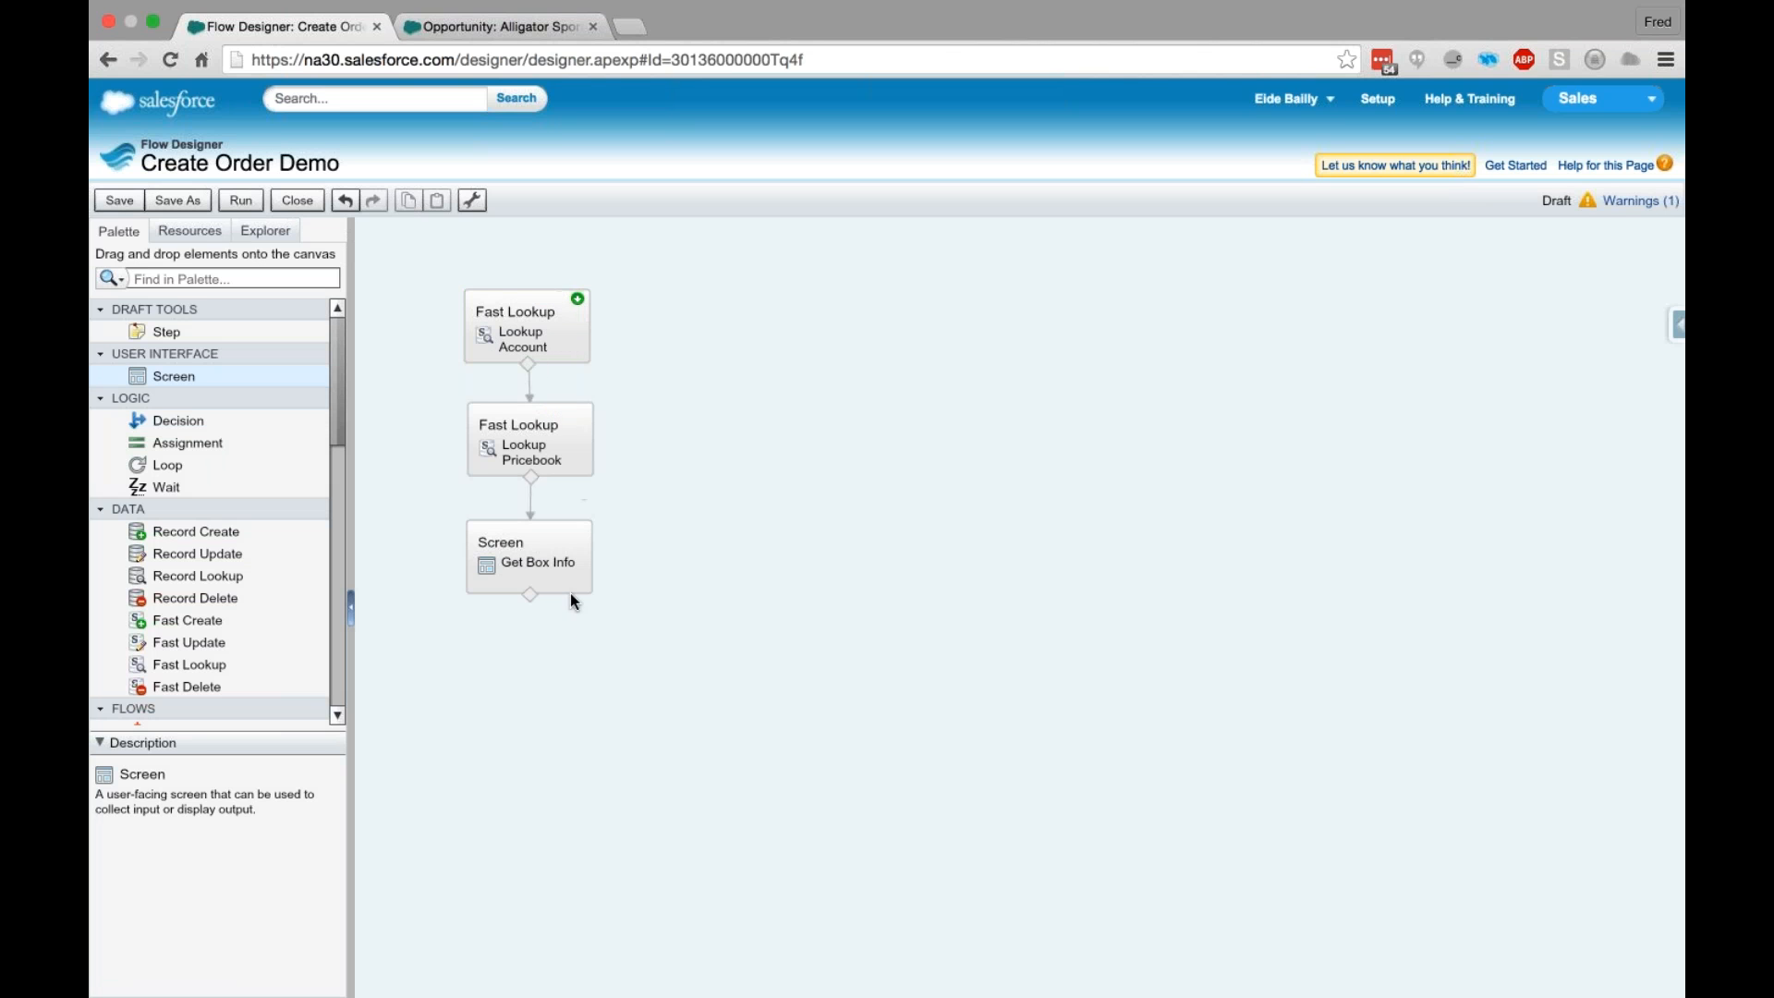
click(580, 530)
click(577, 299)
click(735, 523)
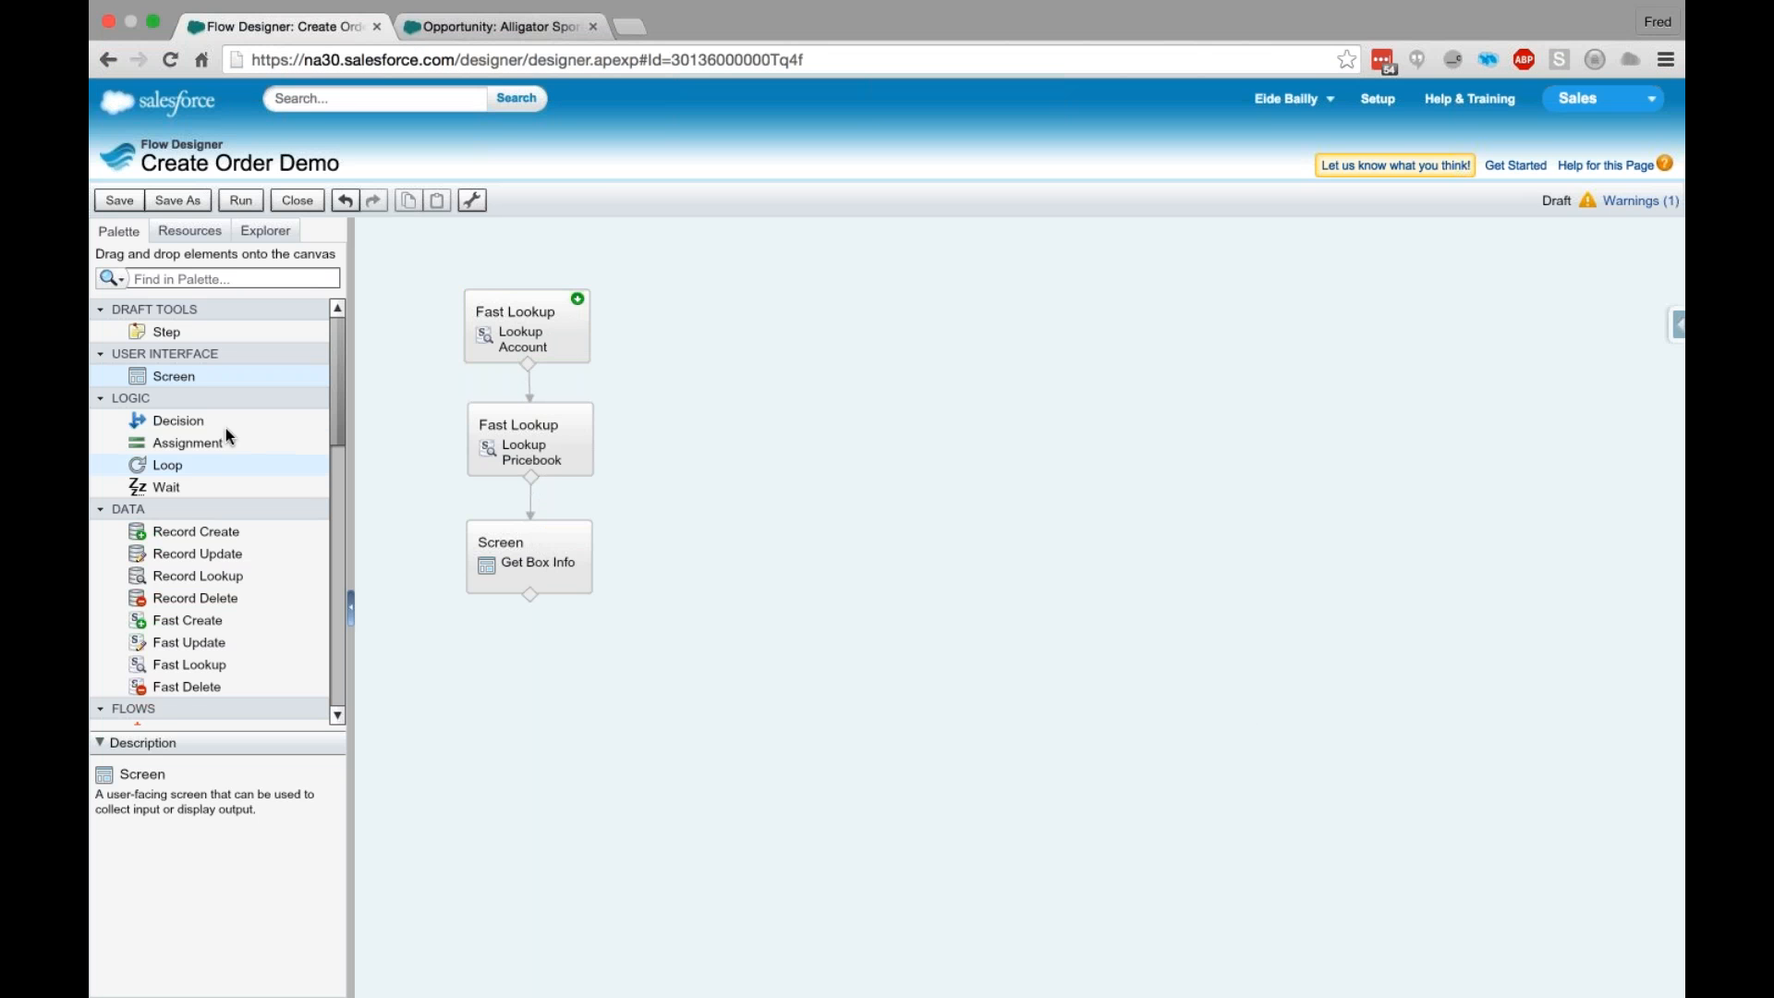
- Add a Screen element below Get Box Info and name it Get Colors
drag(230, 376, 529, 667)
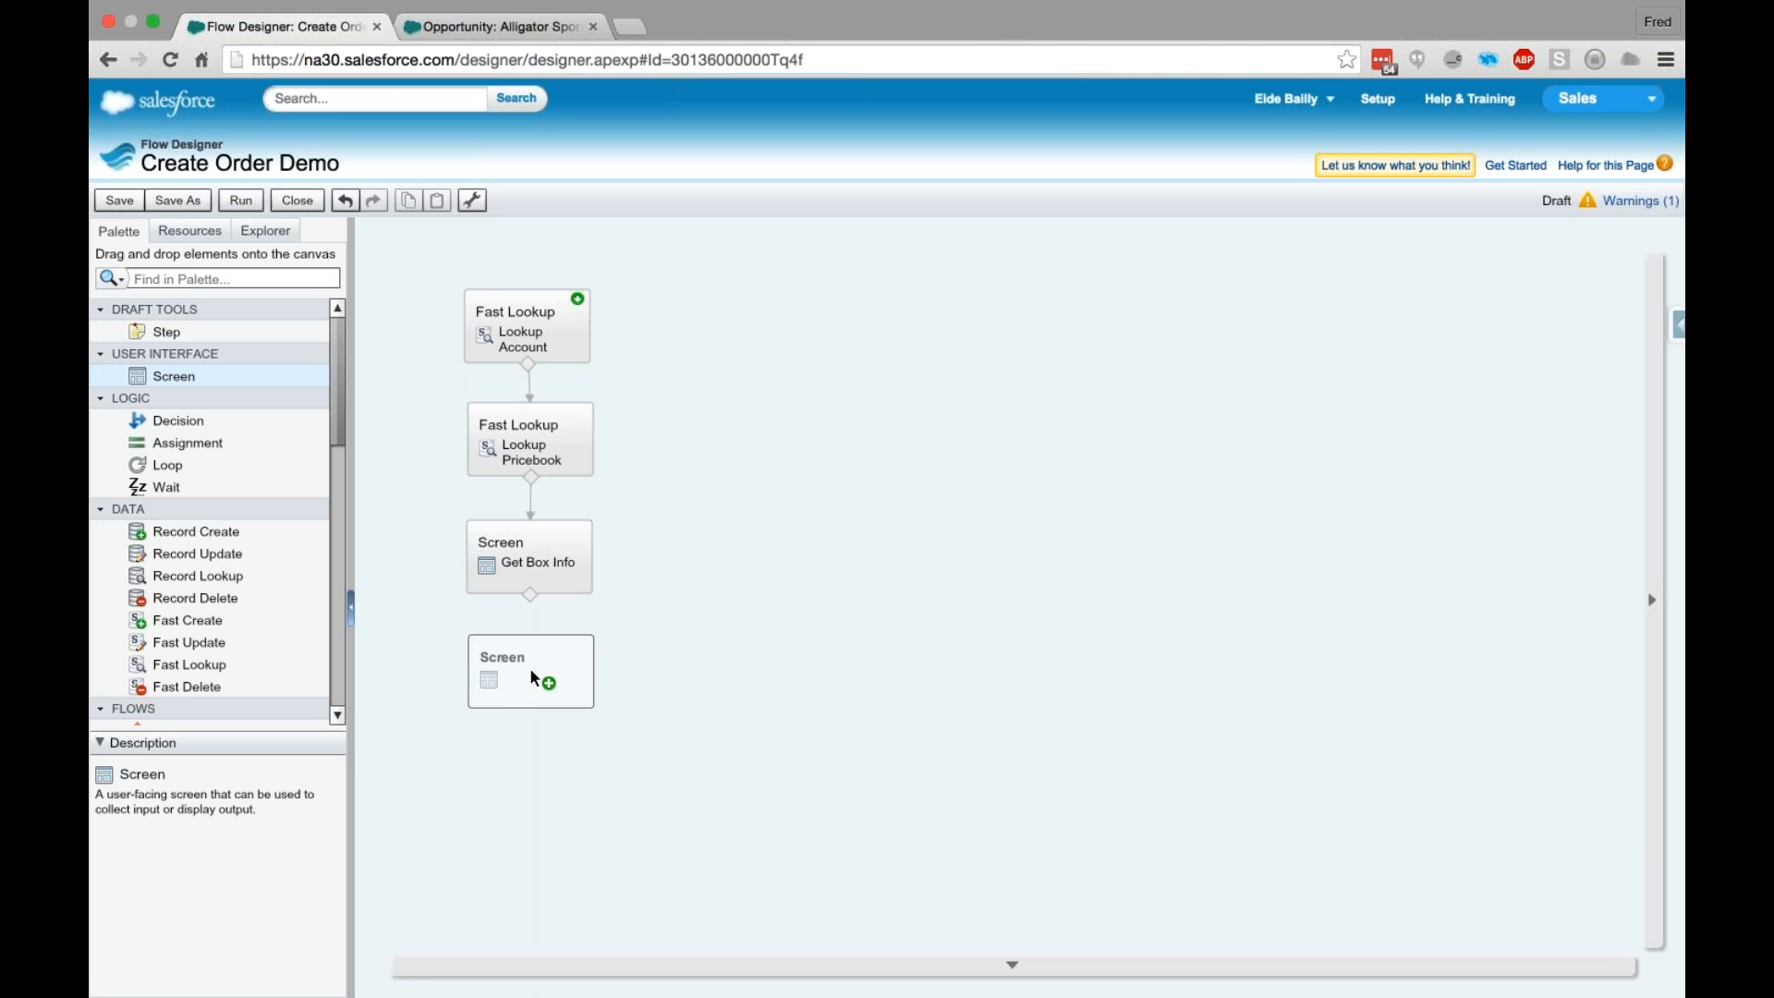
drag(530, 667, 530, 667)
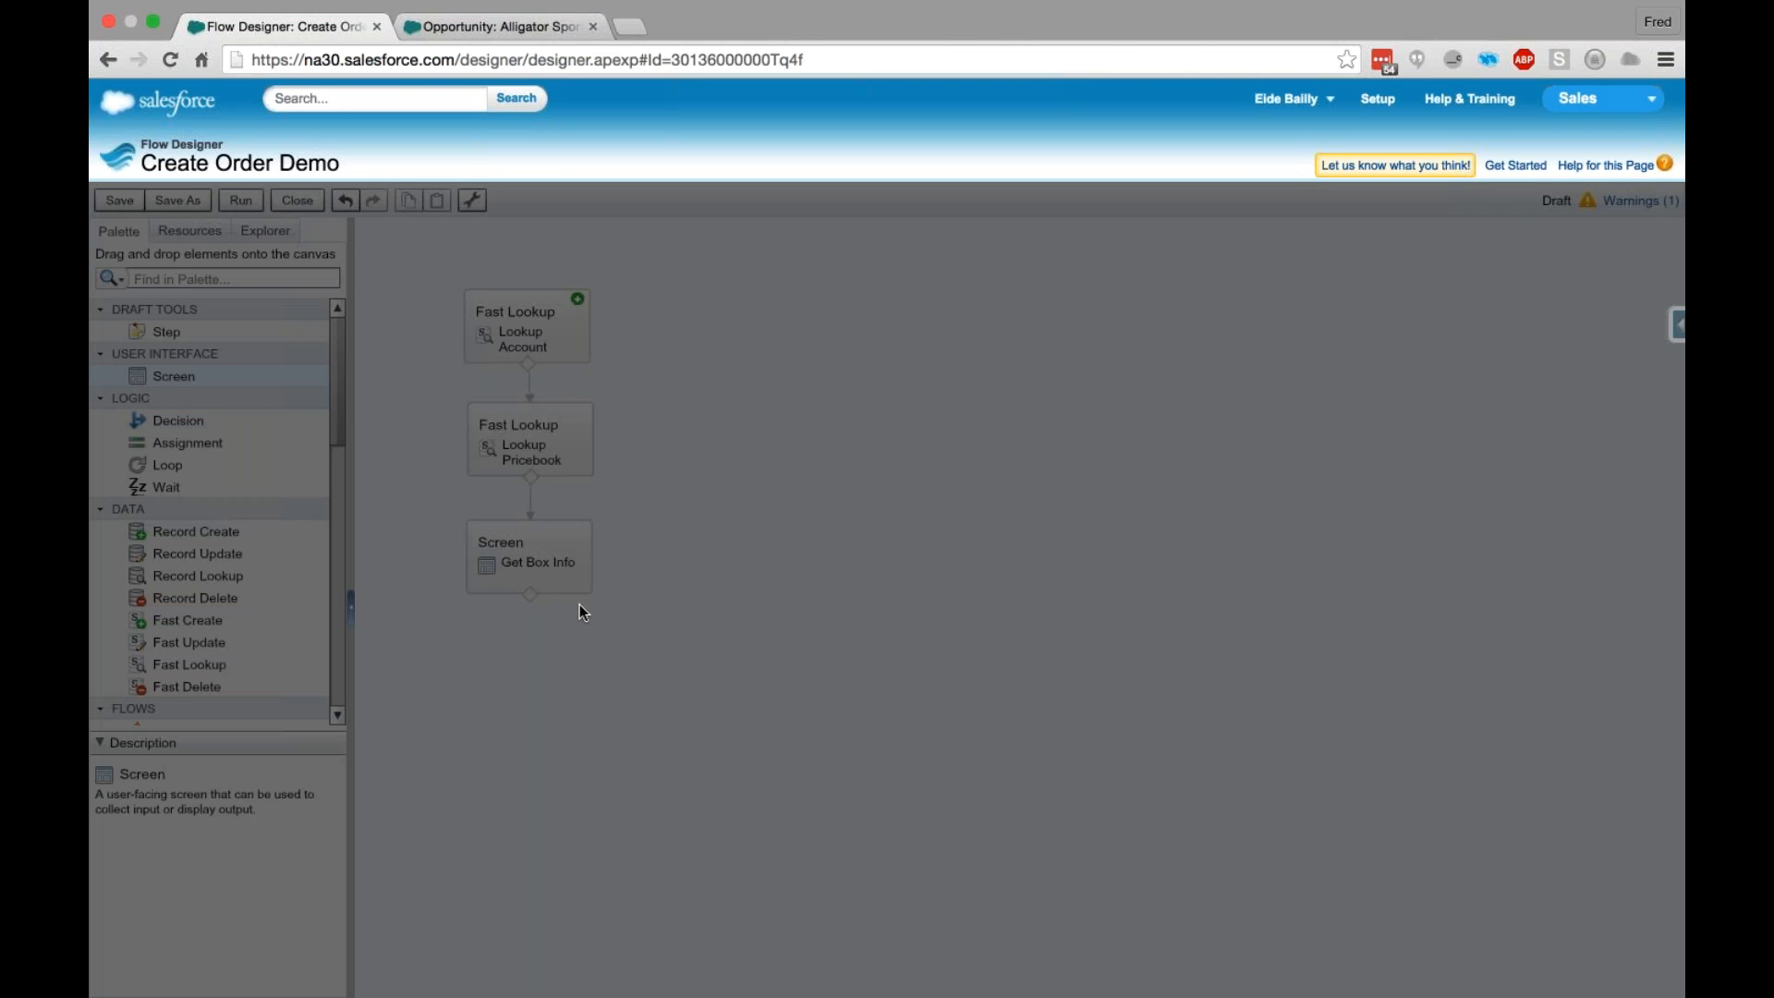
click(651, 457)
text(Get Color)
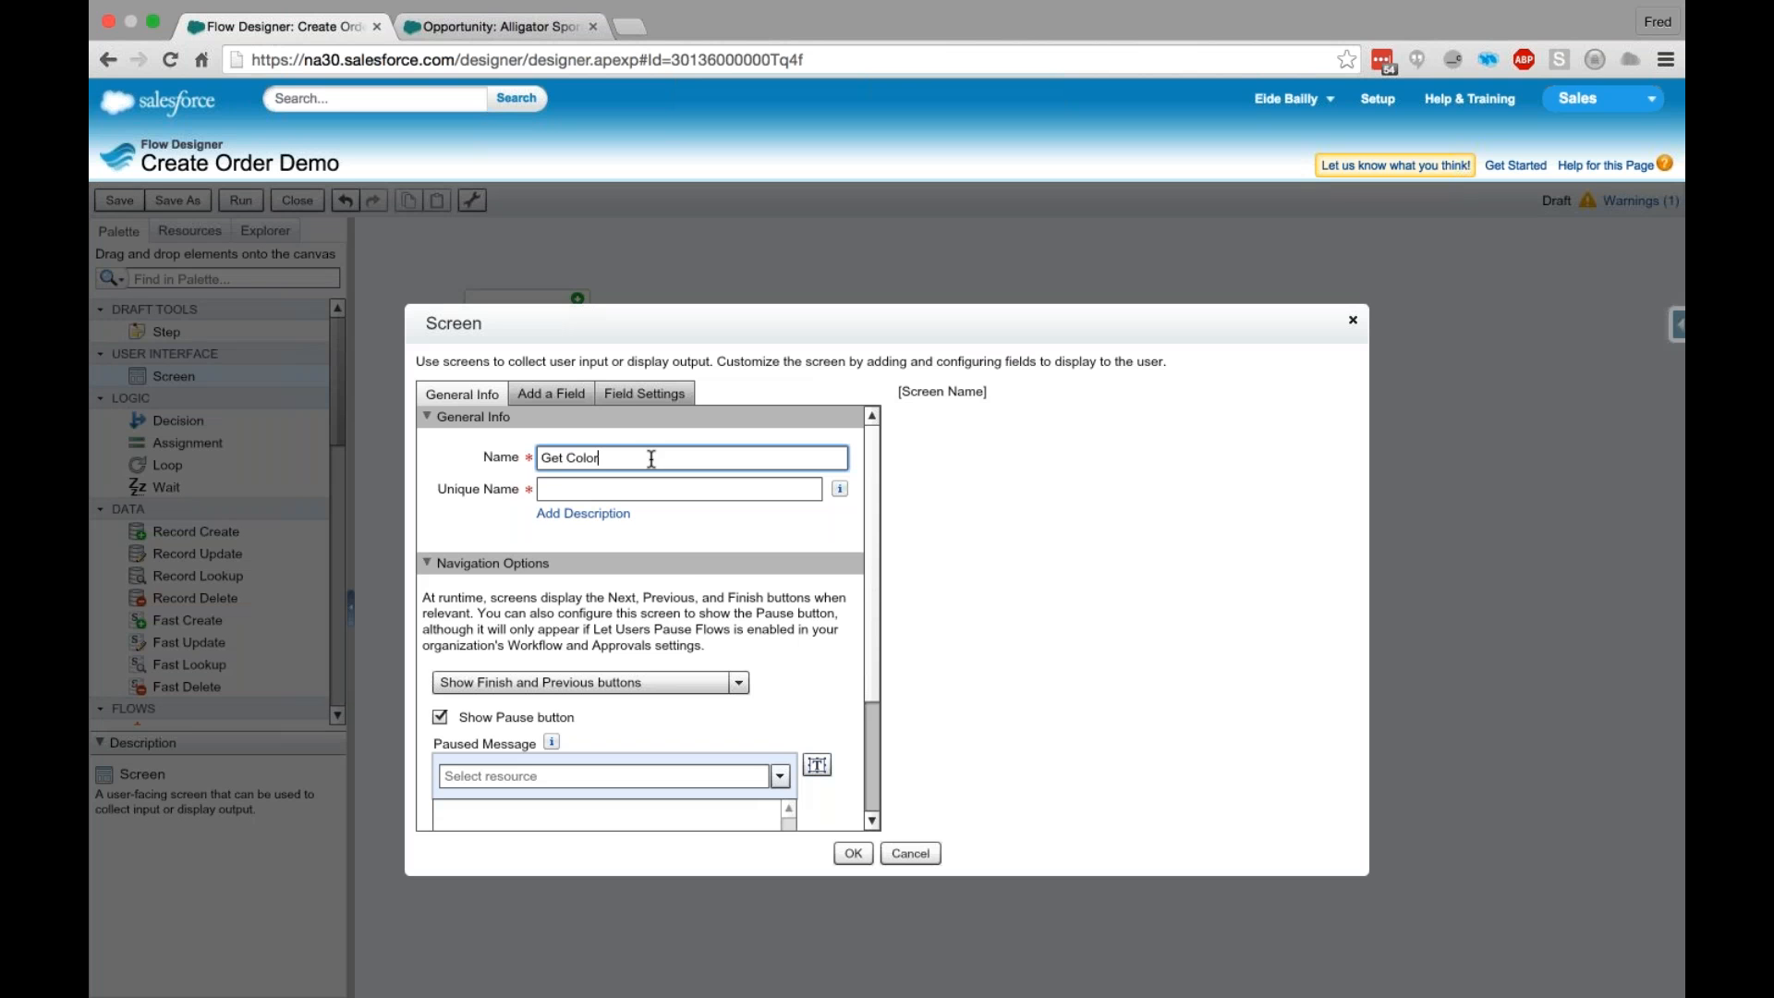
text(s)
key(Tab)
- Add a Display Text output and three Dropdown List fields to the Get Colors screen
click(560, 395)
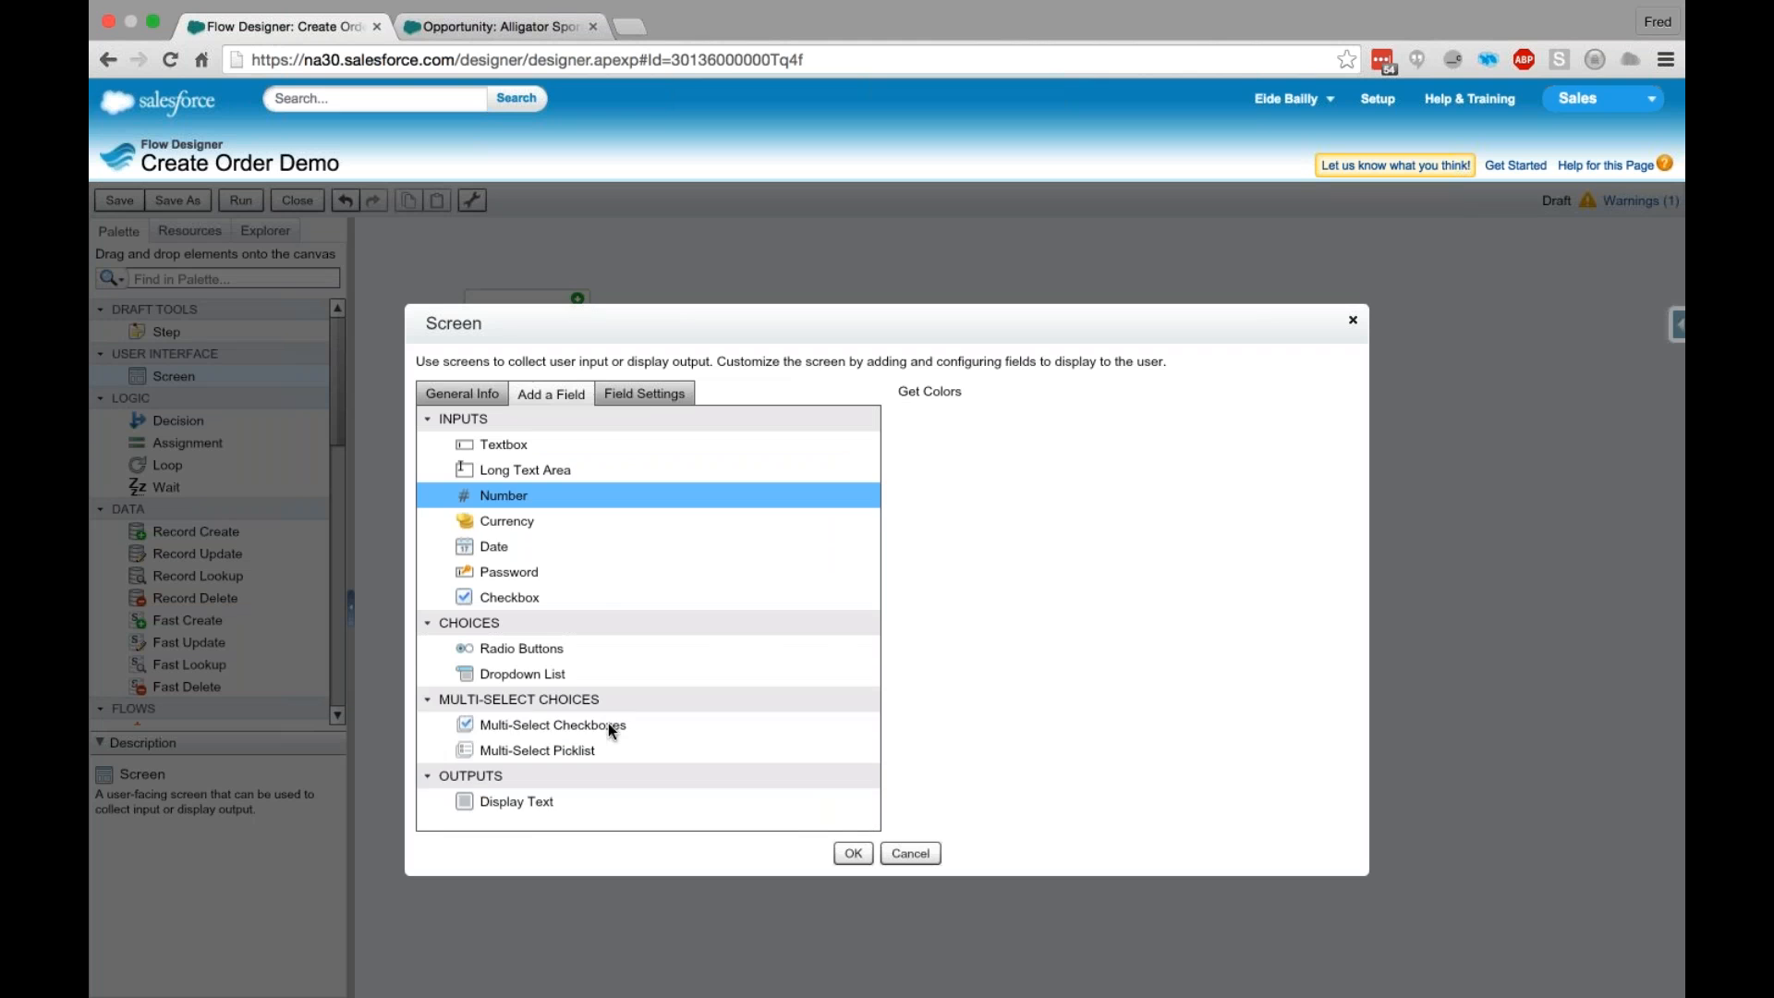
drag(517, 801, 1171, 589)
drag(524, 673, 1007, 645)
drag(524, 673, 1063, 582)
- Set the unique name of the Get Colors screen's Display Text field to WhatColors
click(959, 425)
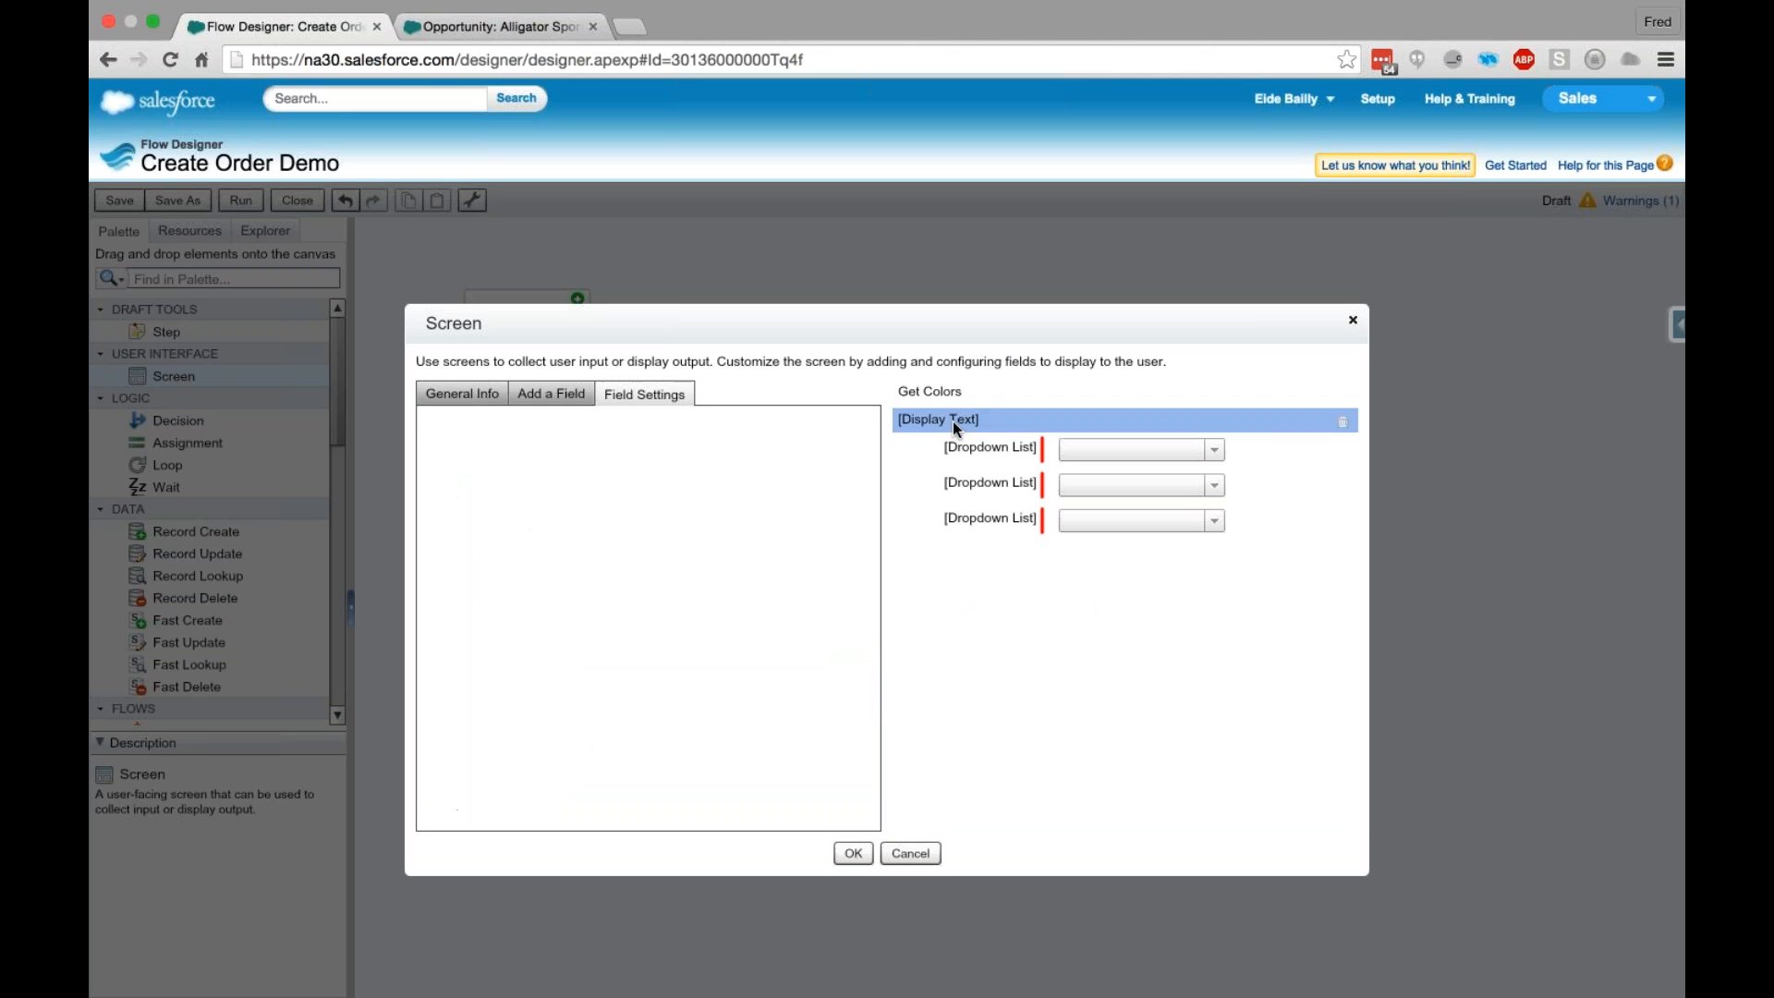
click(599, 434)
text(W)
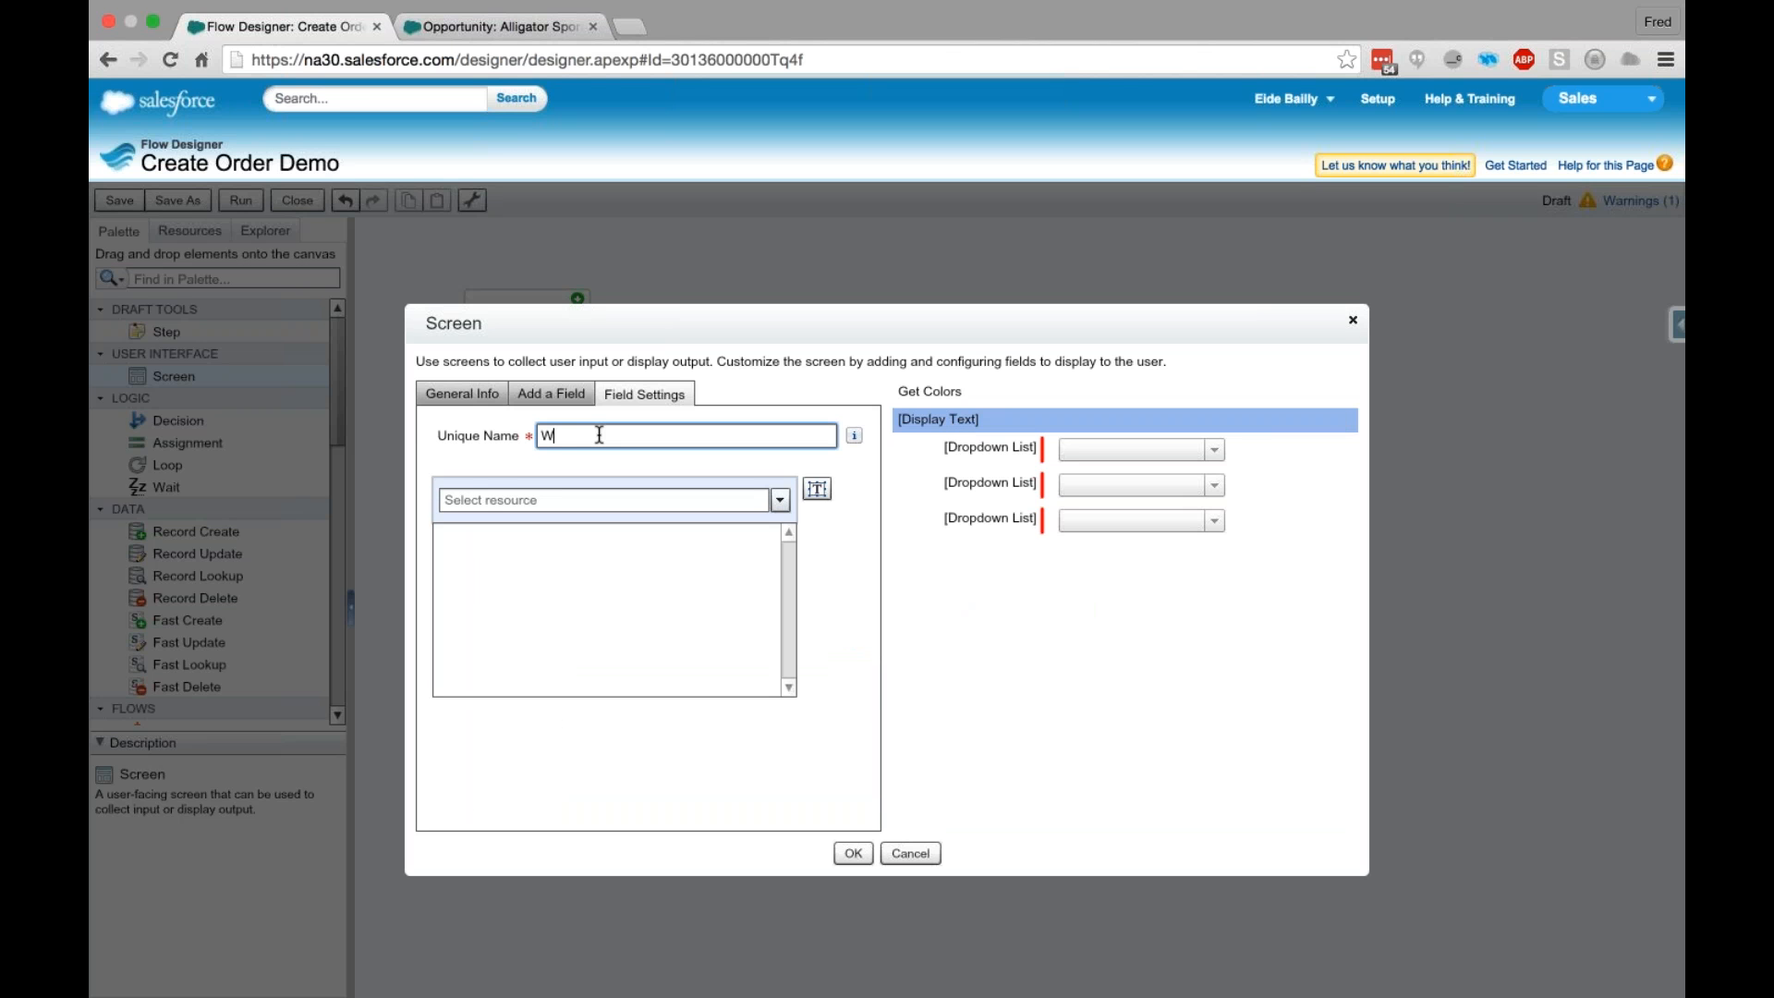
text(hatcolorswould)
key(ctrl+a)
key(BackSpace)
text(WhatColors)
- Enter "What colors would the client like?" as the text of the WhatColors field
click(692, 595)
text(What colors )
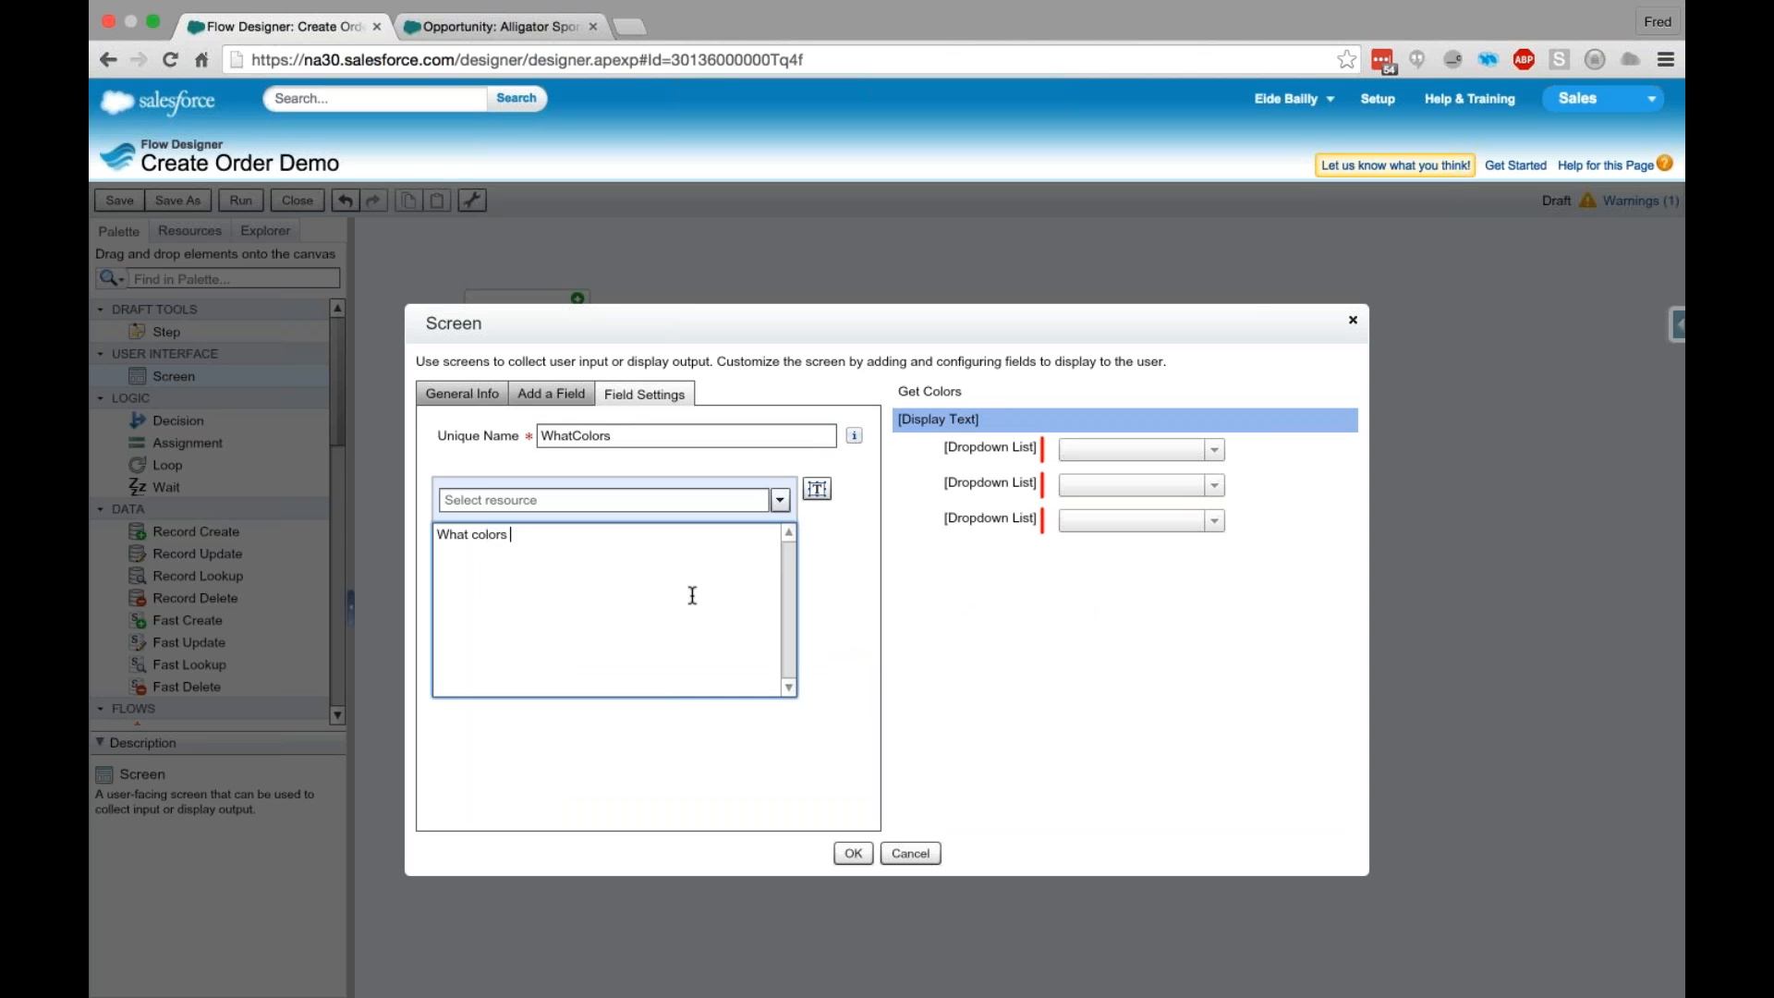
text(would the client like?)
- Label the first Dropdown List Color 1 with the unique name Color_1 and the value data type Text
click(1012, 451)
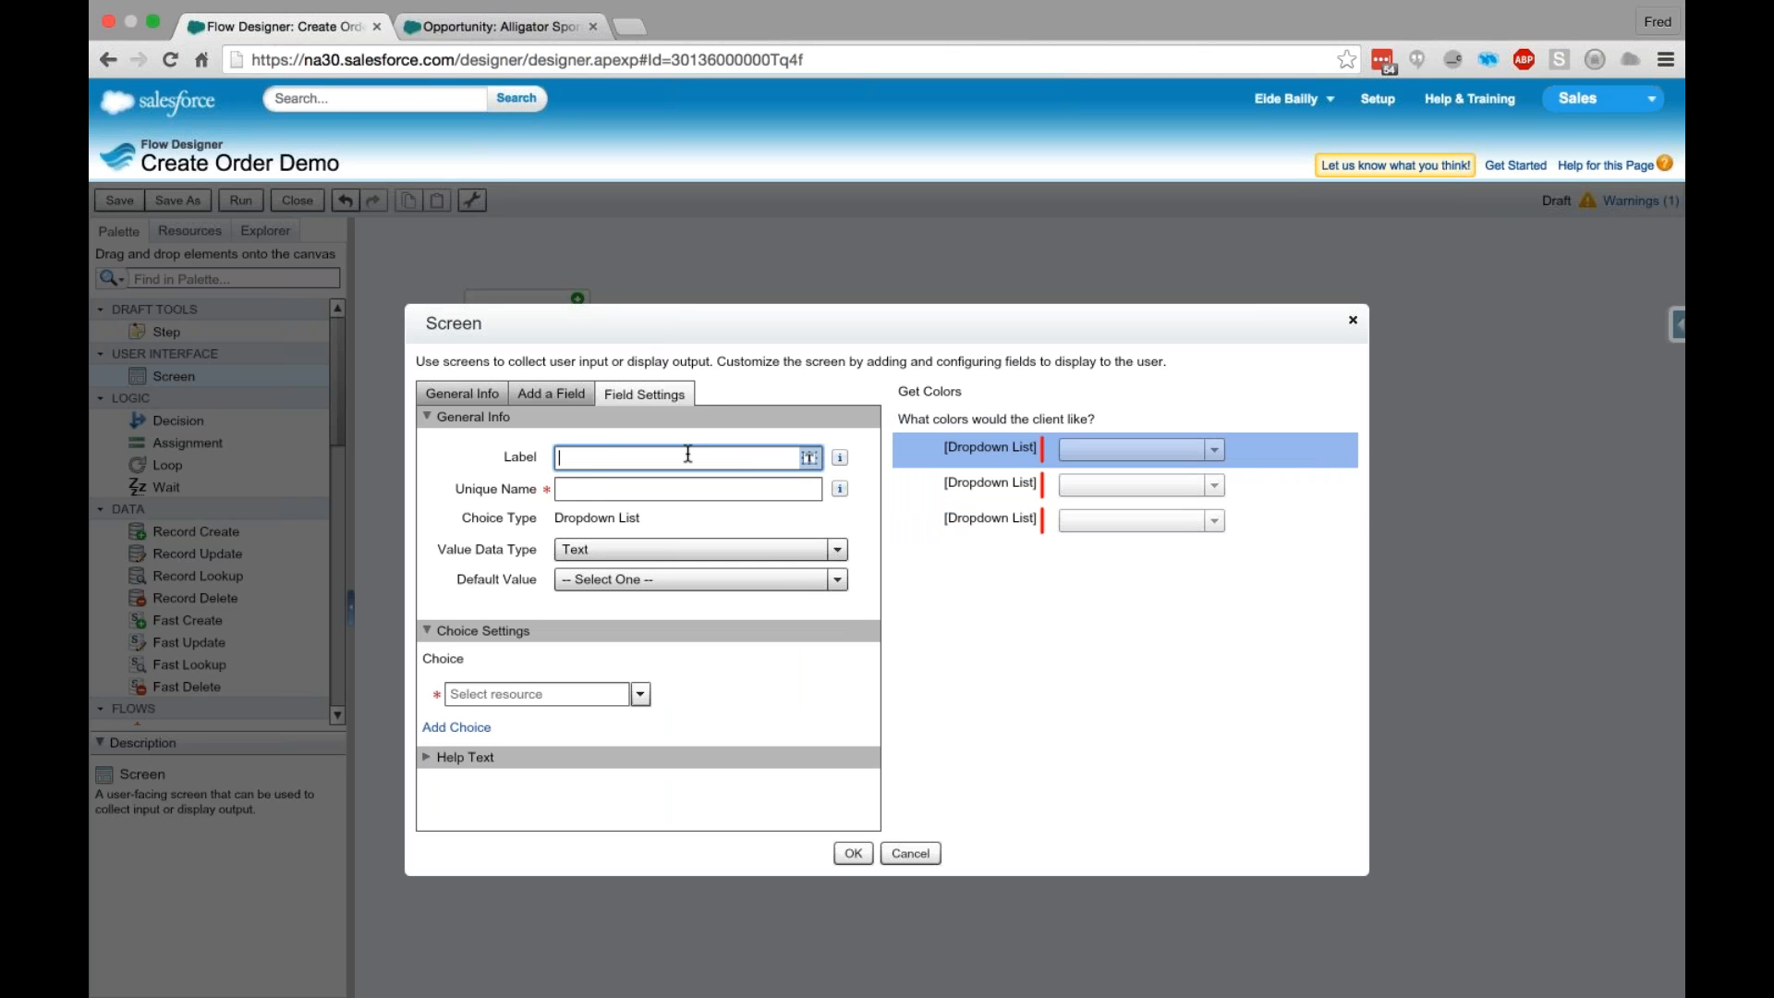
text(Color 1)
click(699, 485)
click(609, 549)
click(607, 569)
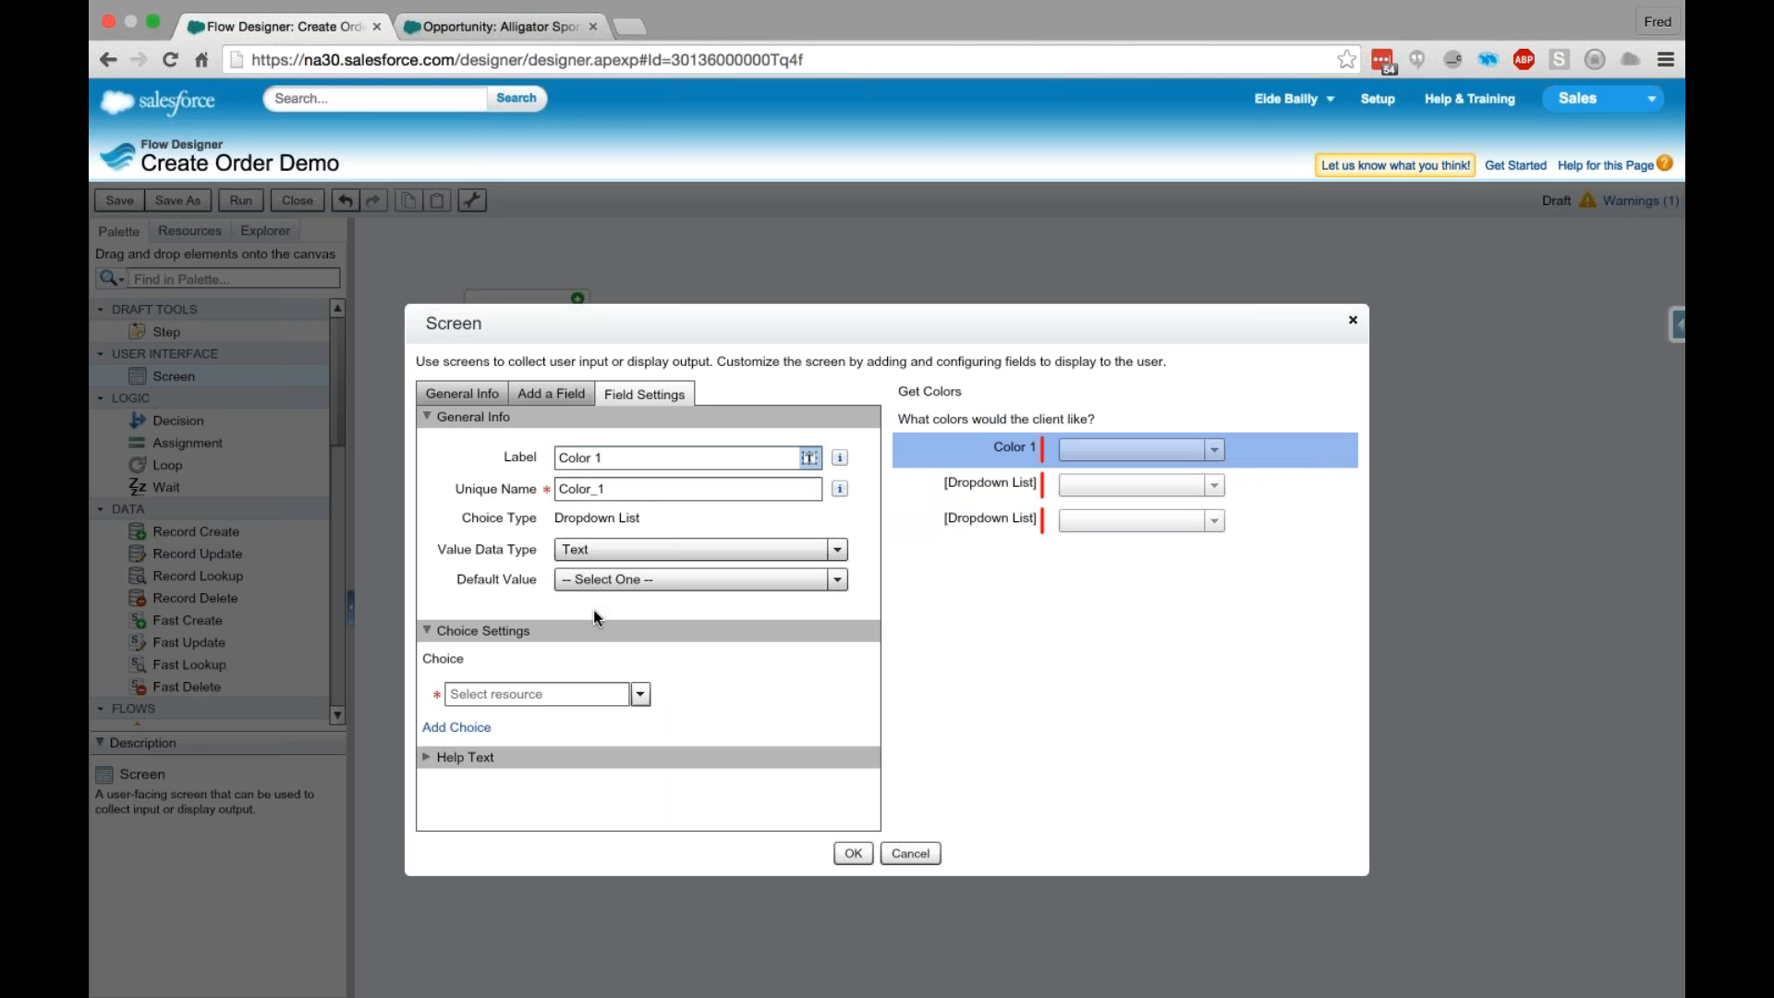
- Create a new Picklist Choice resource with the unique name Colors as the choice for the Color 1 dropdown
click(596, 693)
click(639, 694)
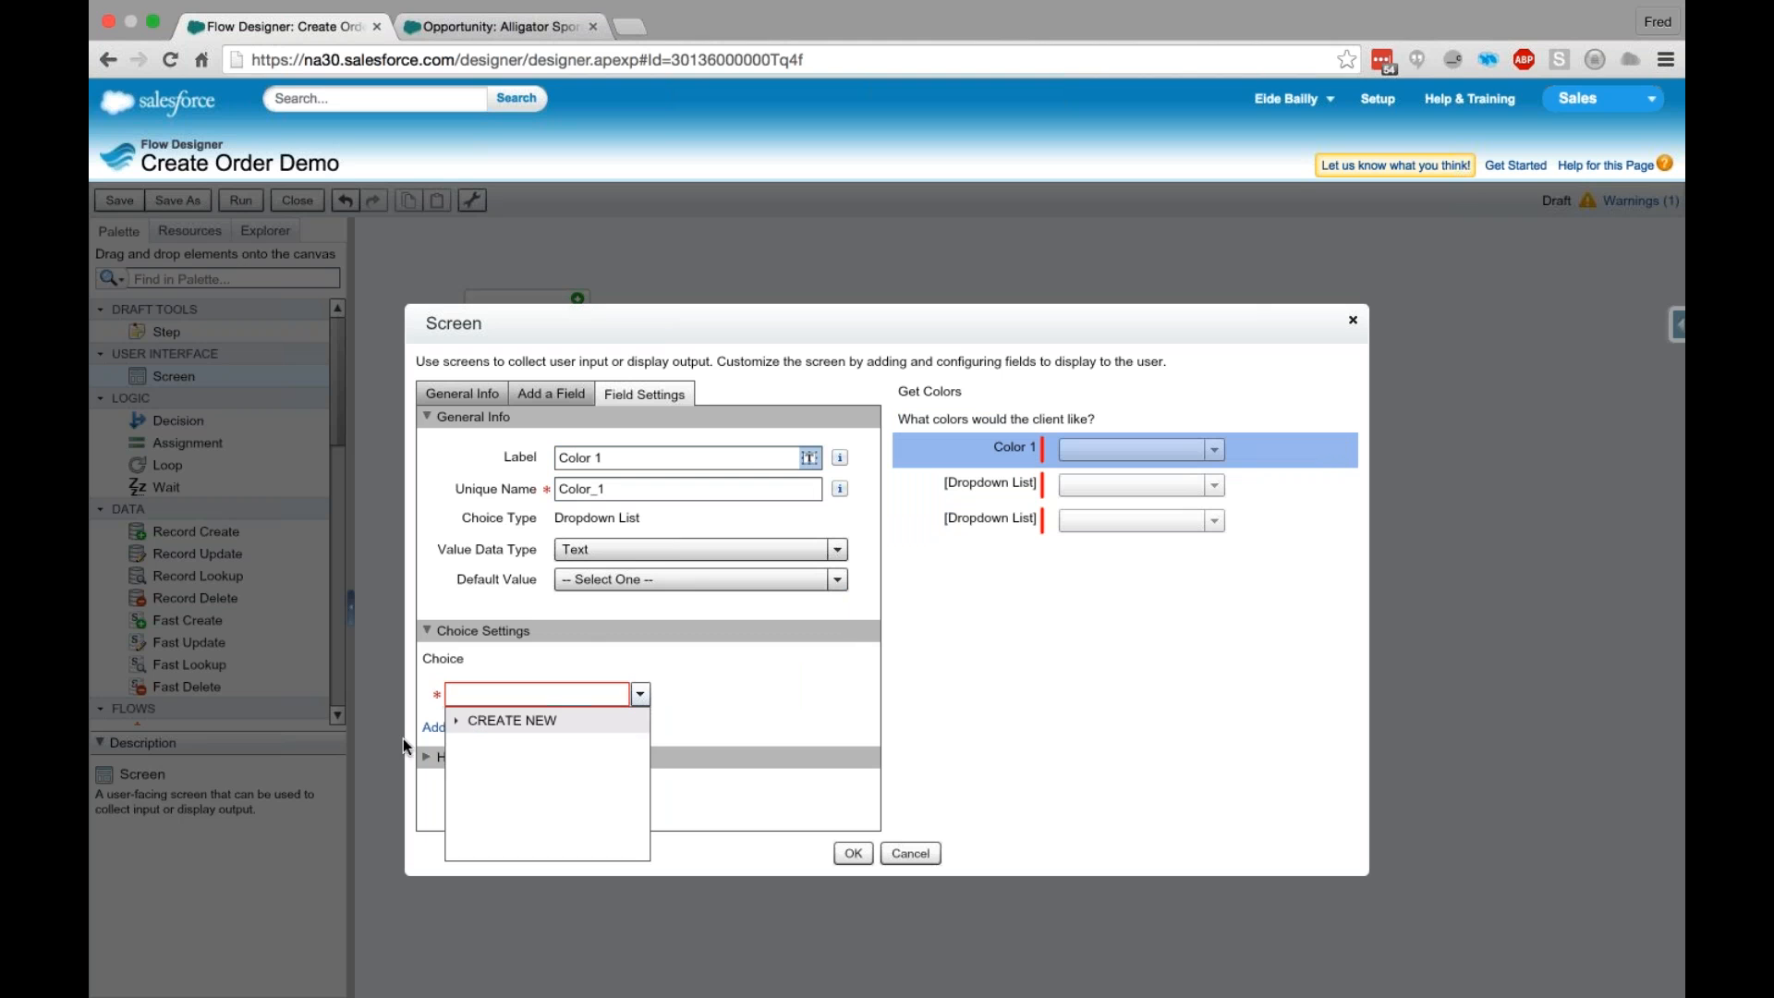
click(460, 720)
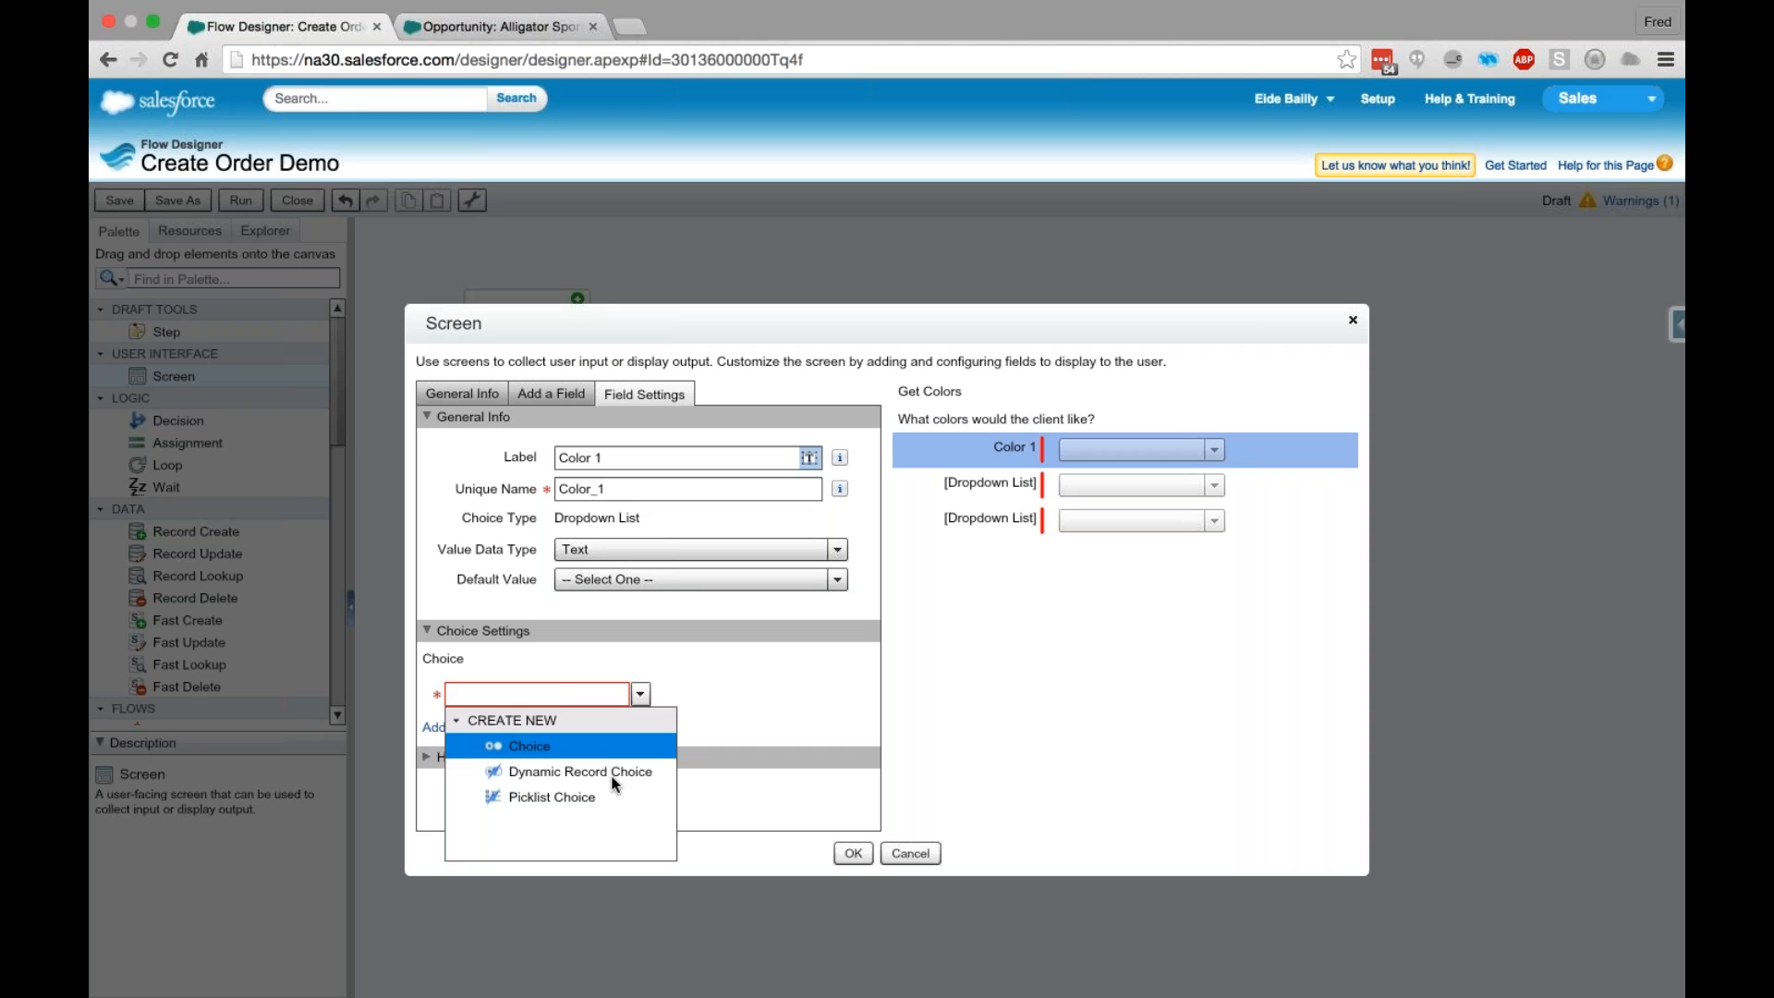
click(551, 800)
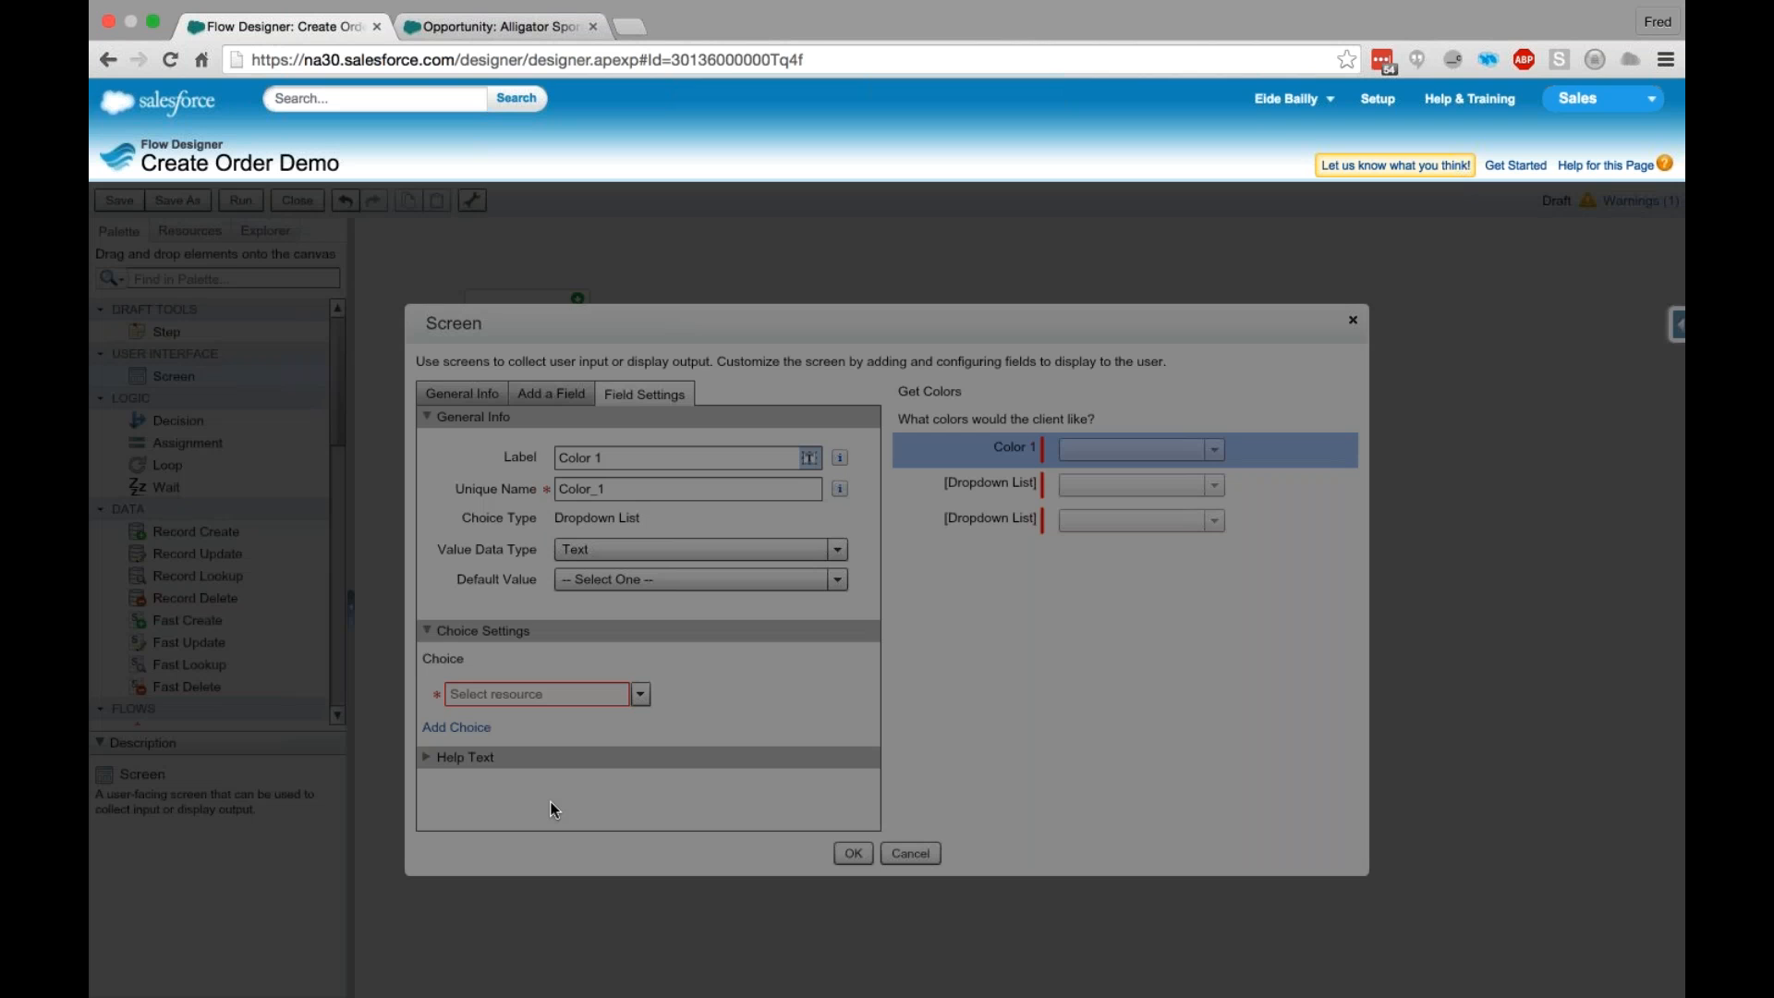
text(Color)
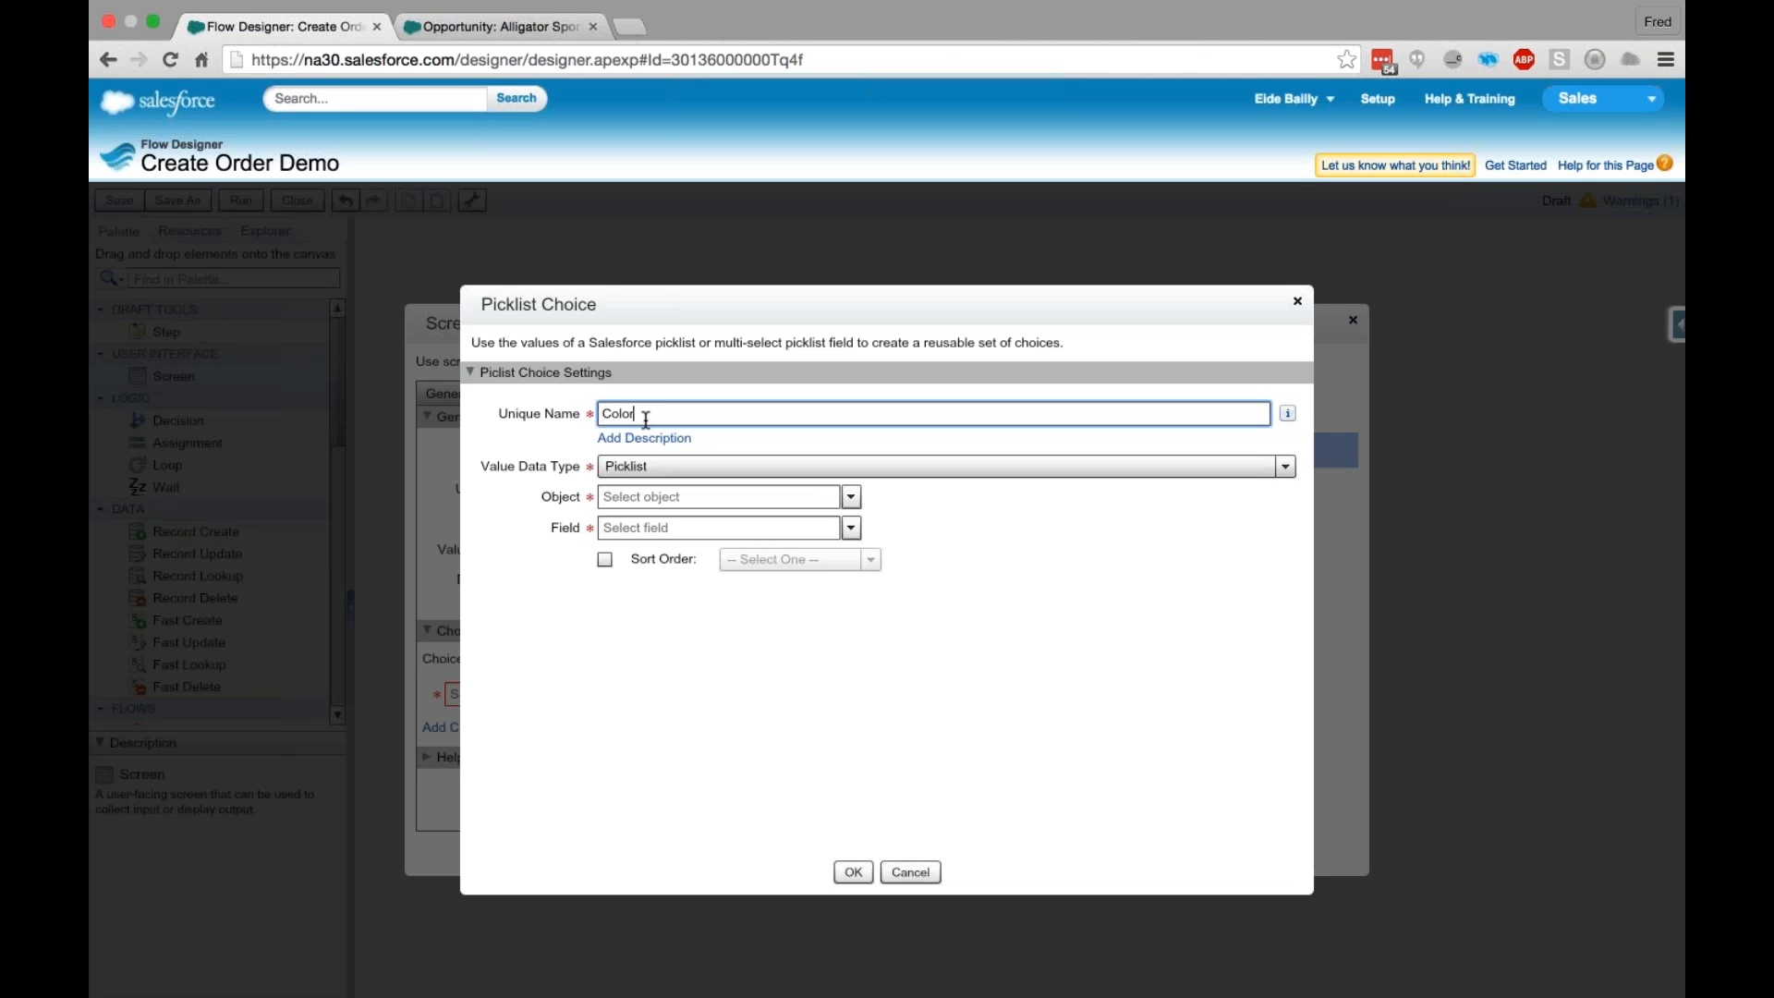
text(s)
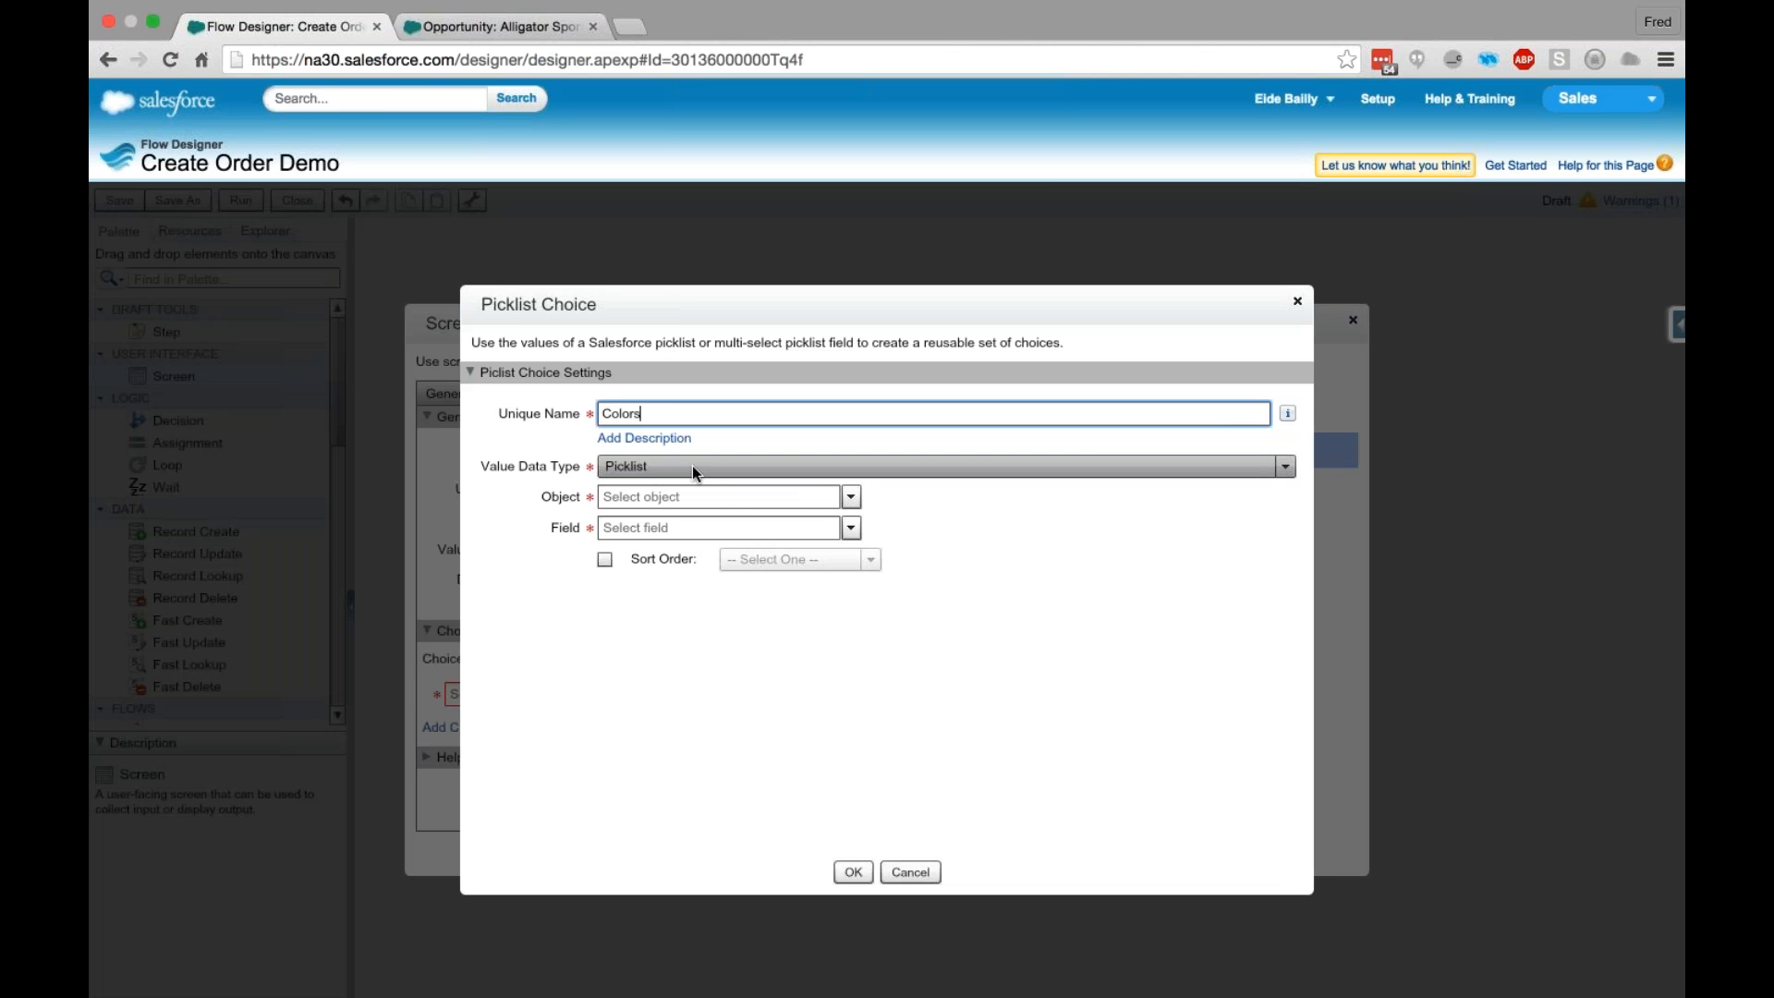
- Base the Colors choice on the Picklist data type, the Order_Fulfillment__c object and its Color_1__c field, and save it
click(691, 463)
click(625, 485)
click(825, 499)
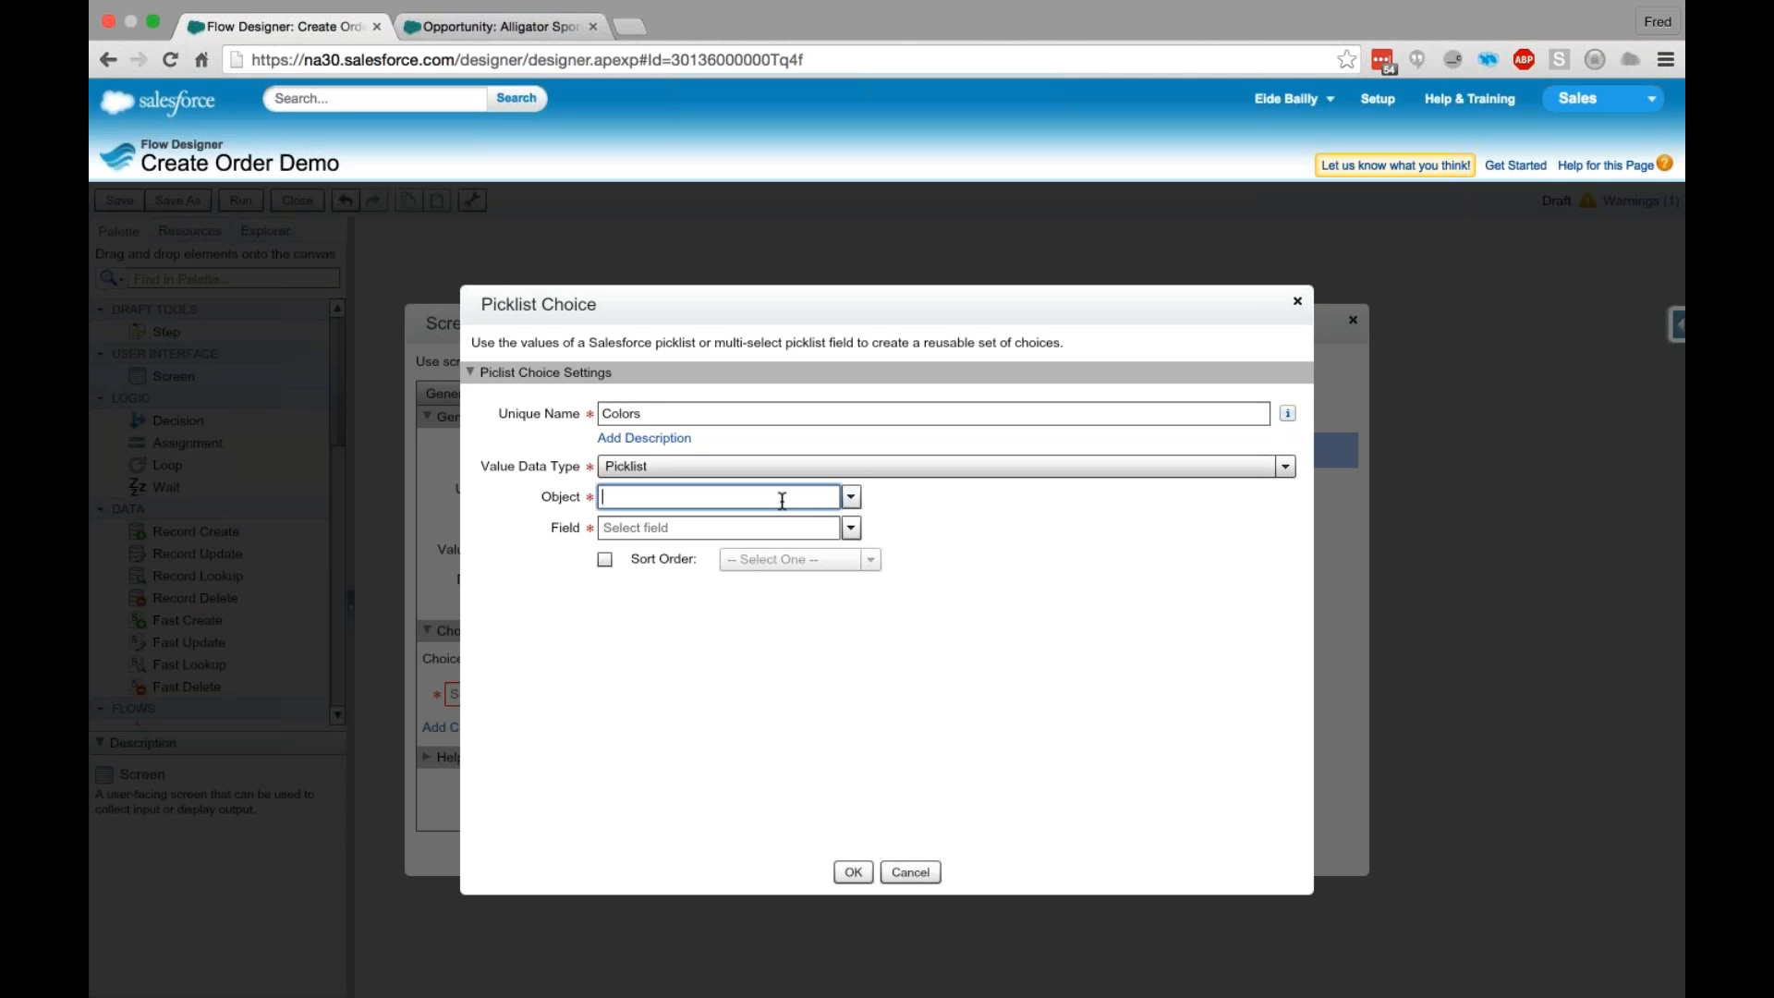
text(Ful)
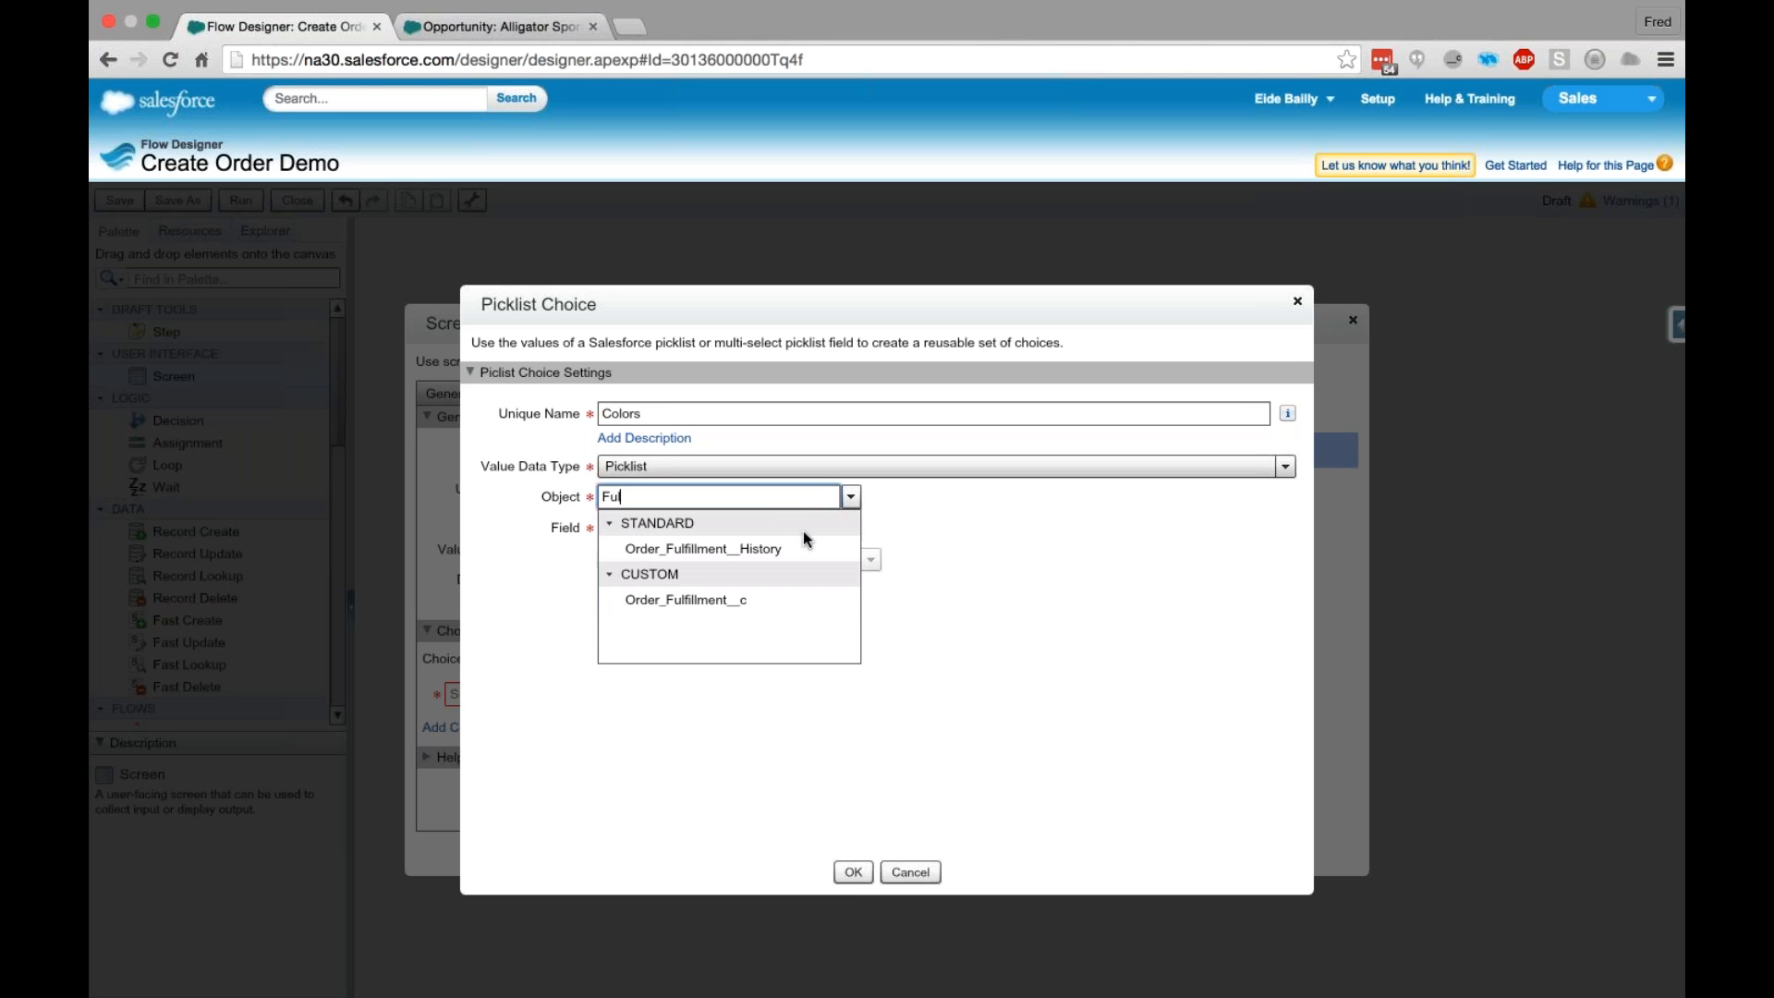
click(707, 600)
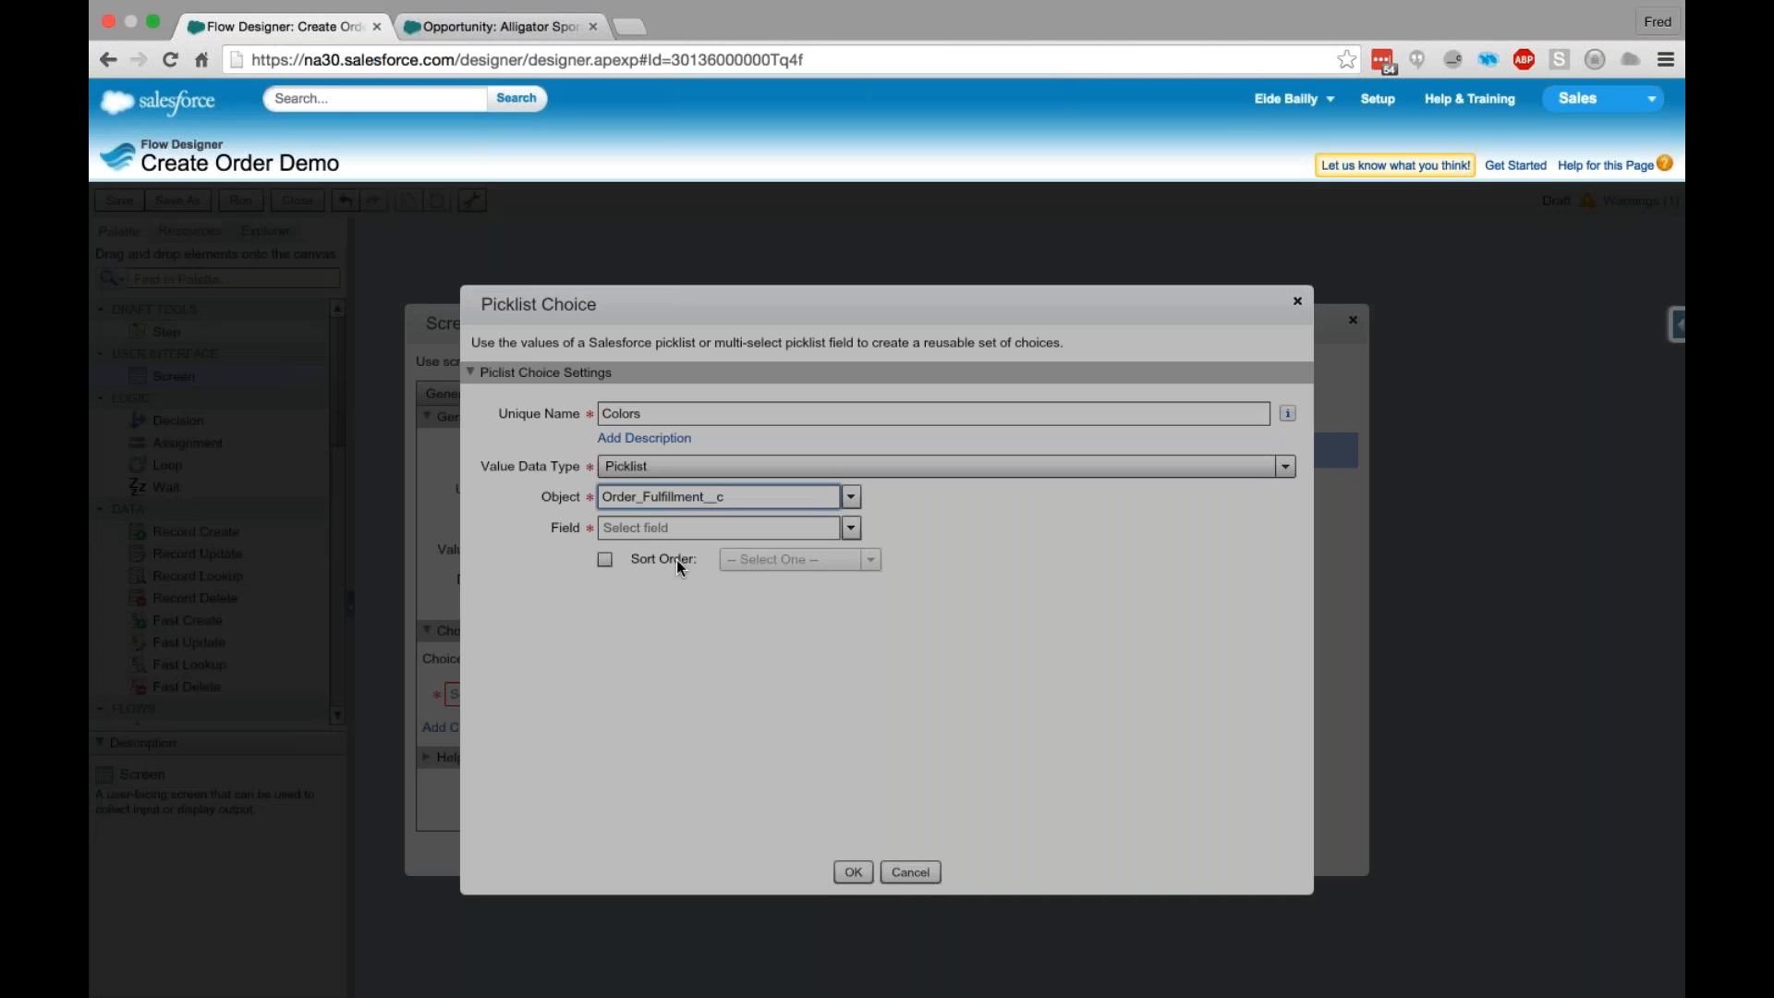
click(855, 530)
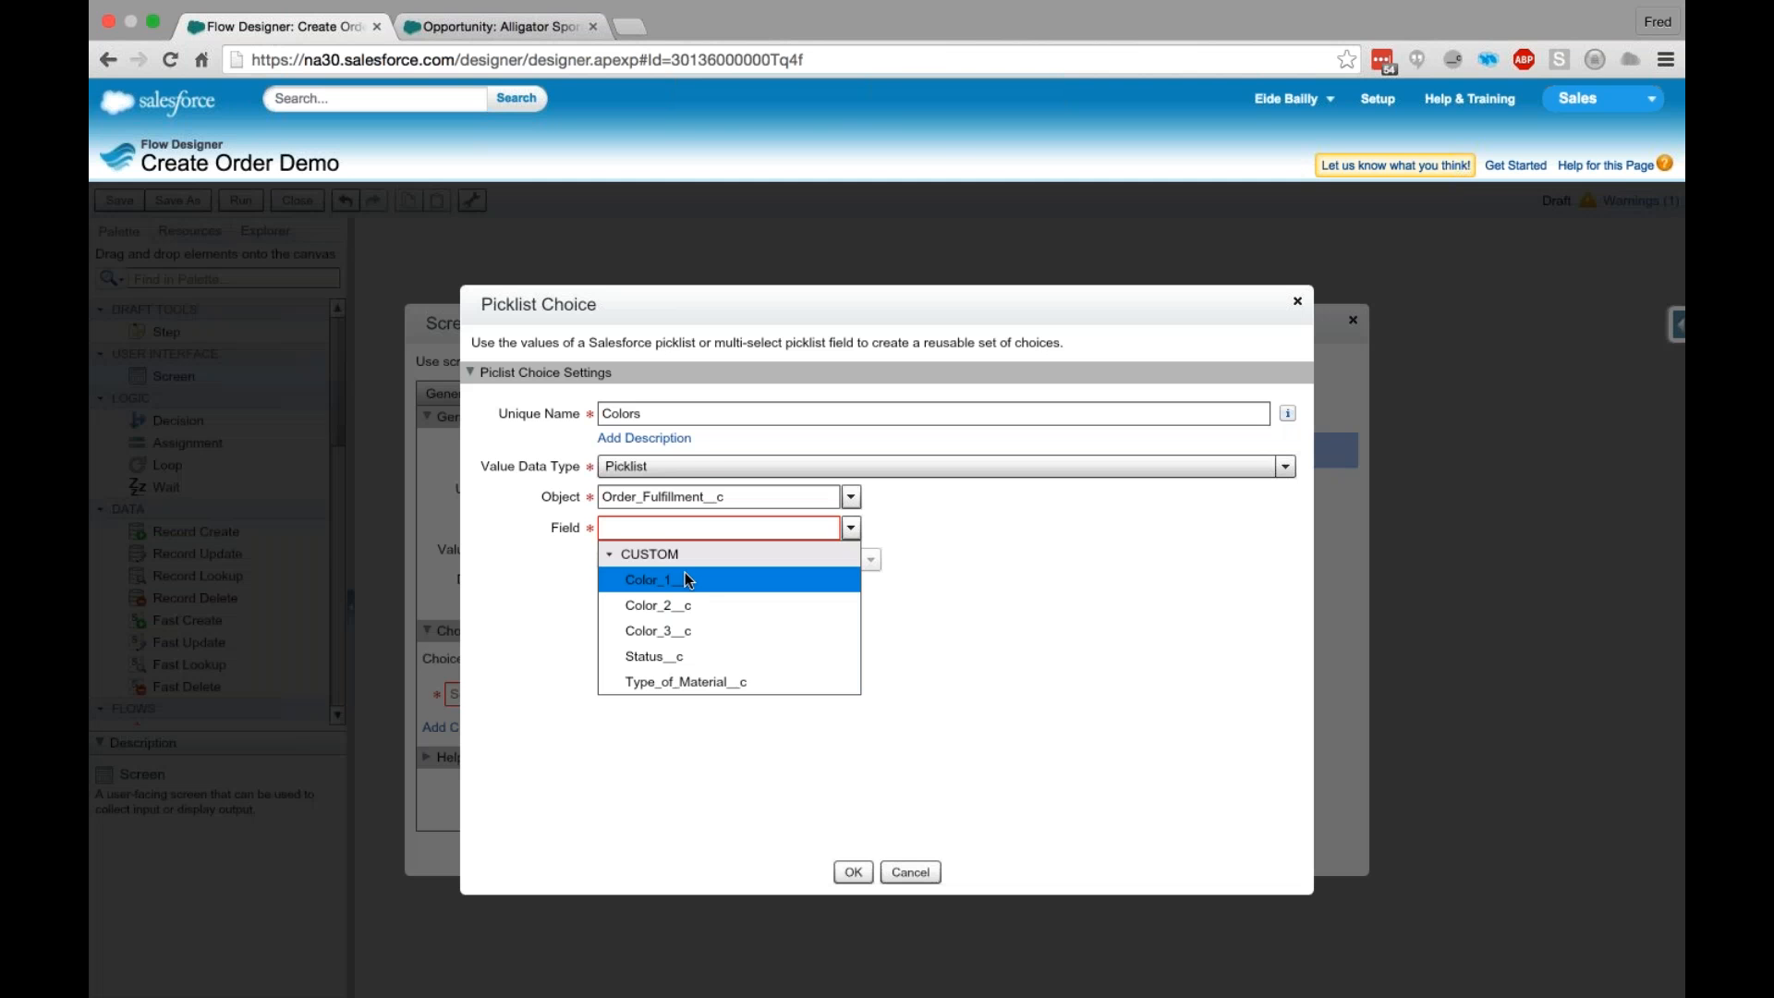
click(685, 577)
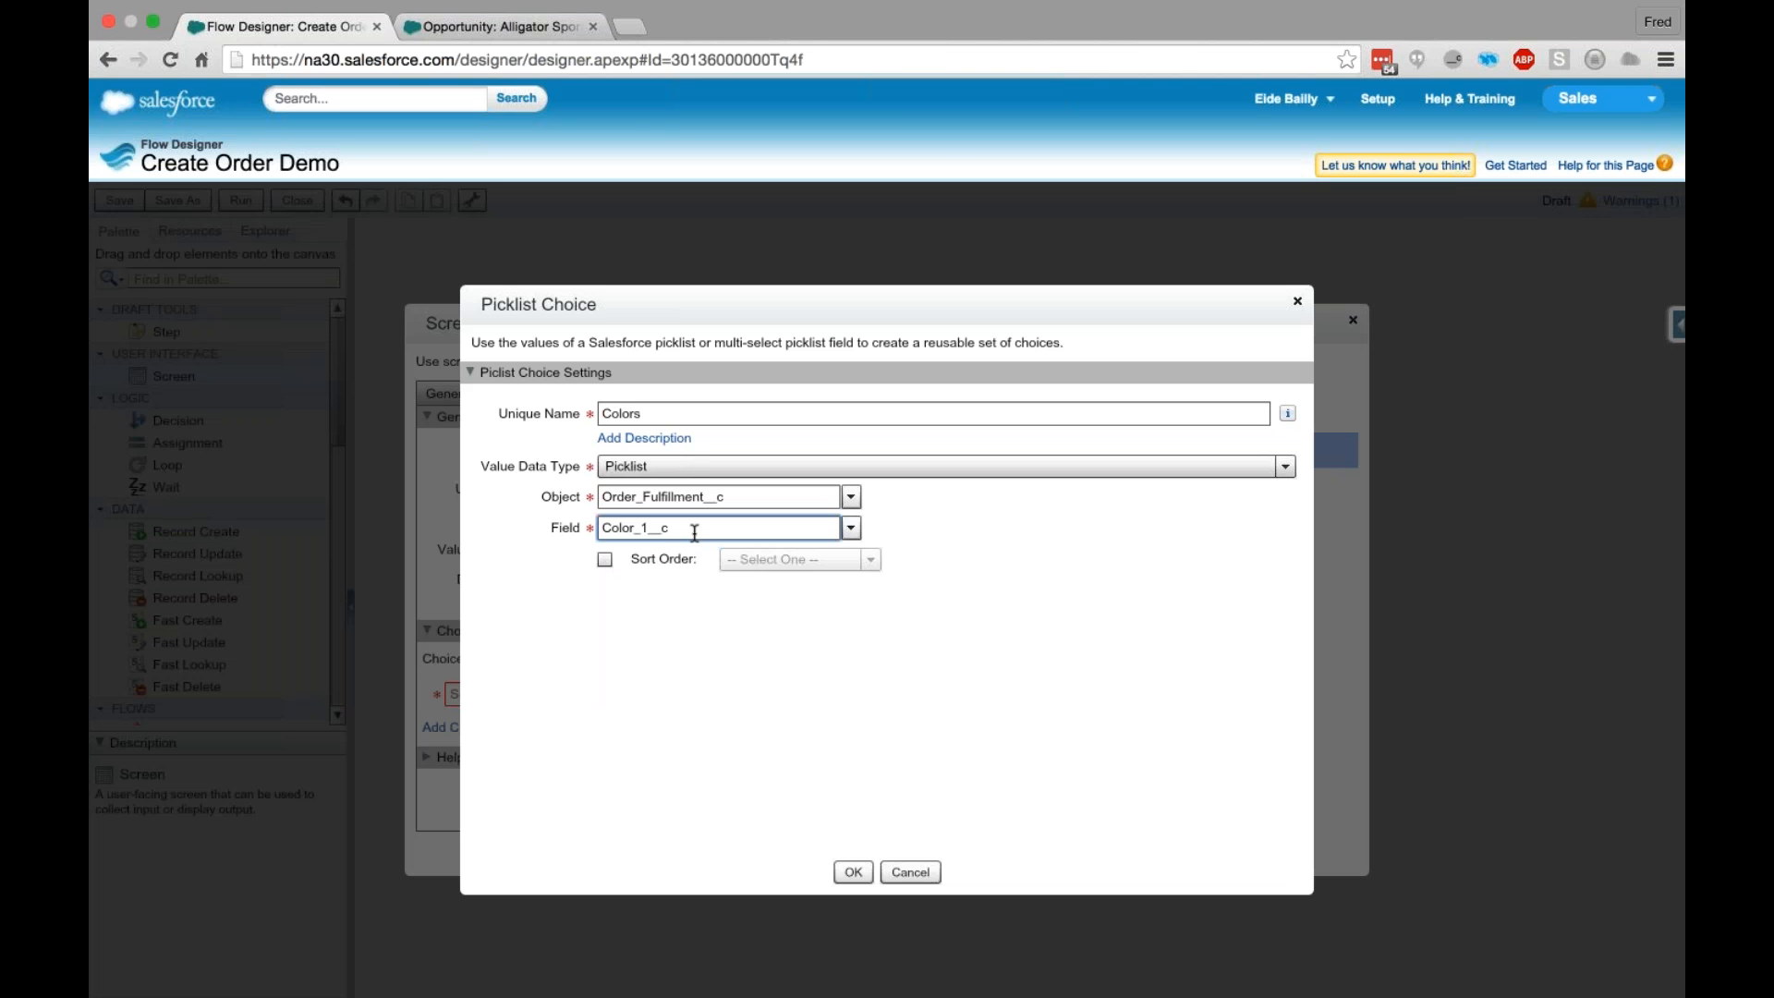
click(851, 872)
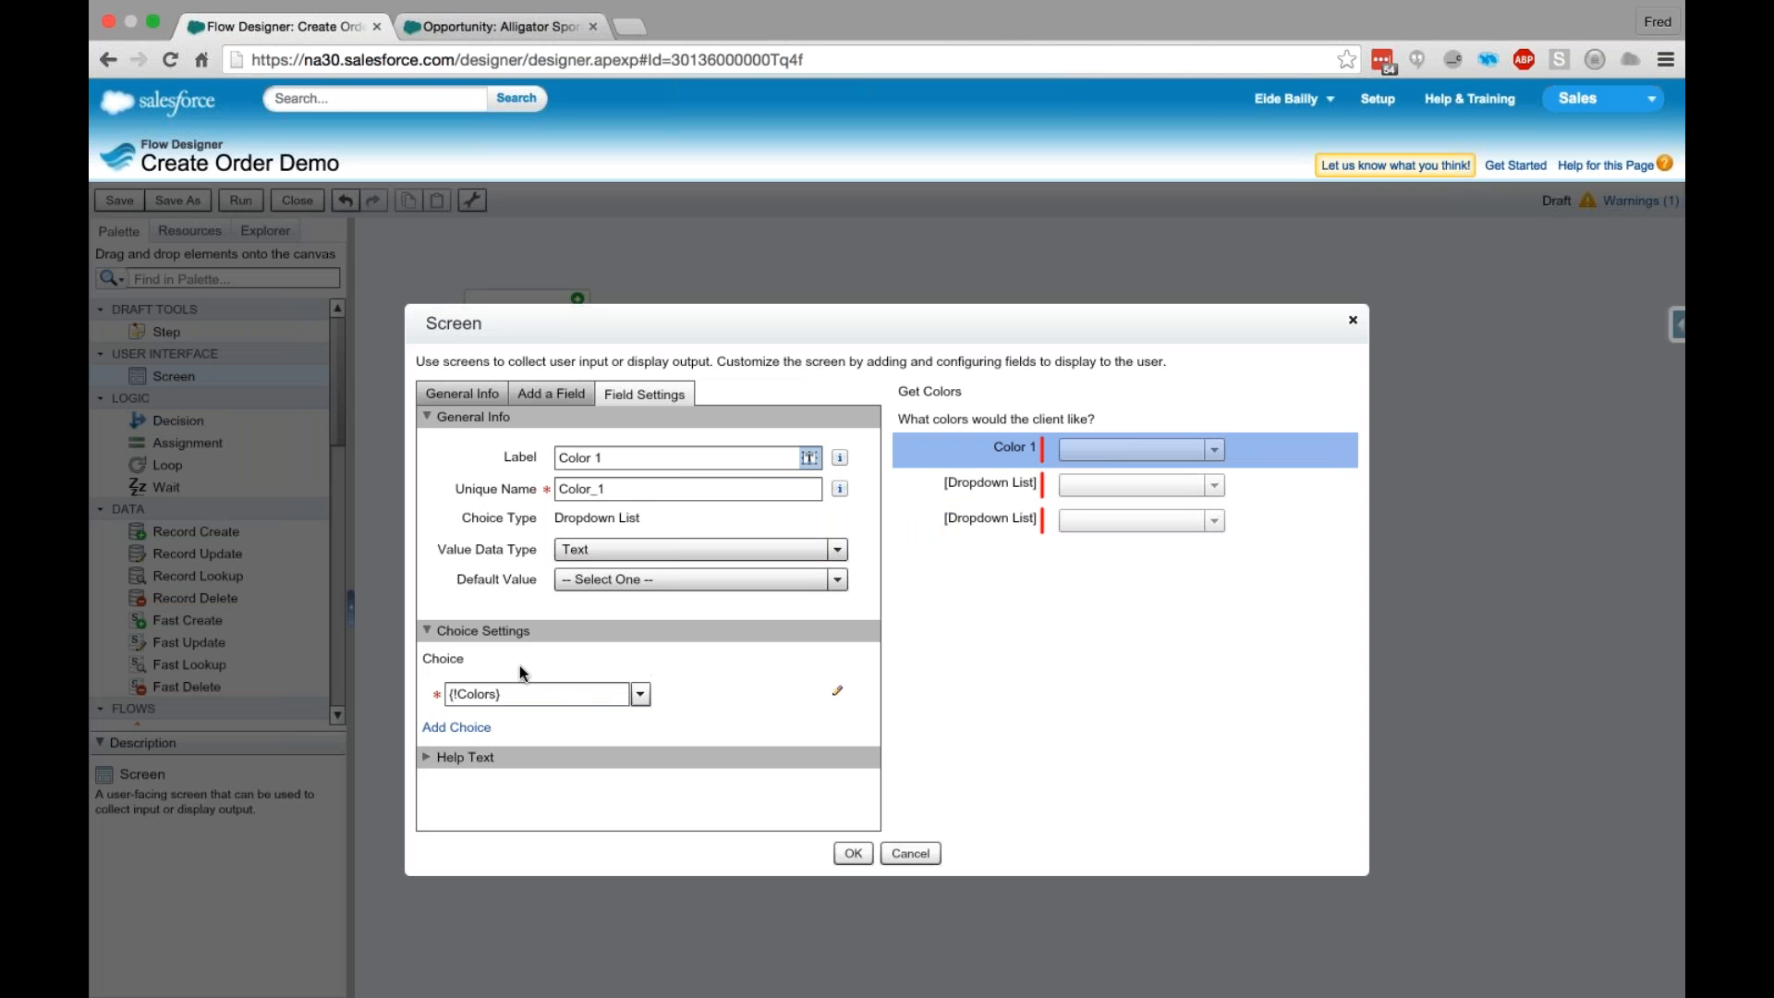
- Label the second Dropdown List Color 2 with the unique name Color_2 and assign it the existing Colors picklist choice
click(982, 480)
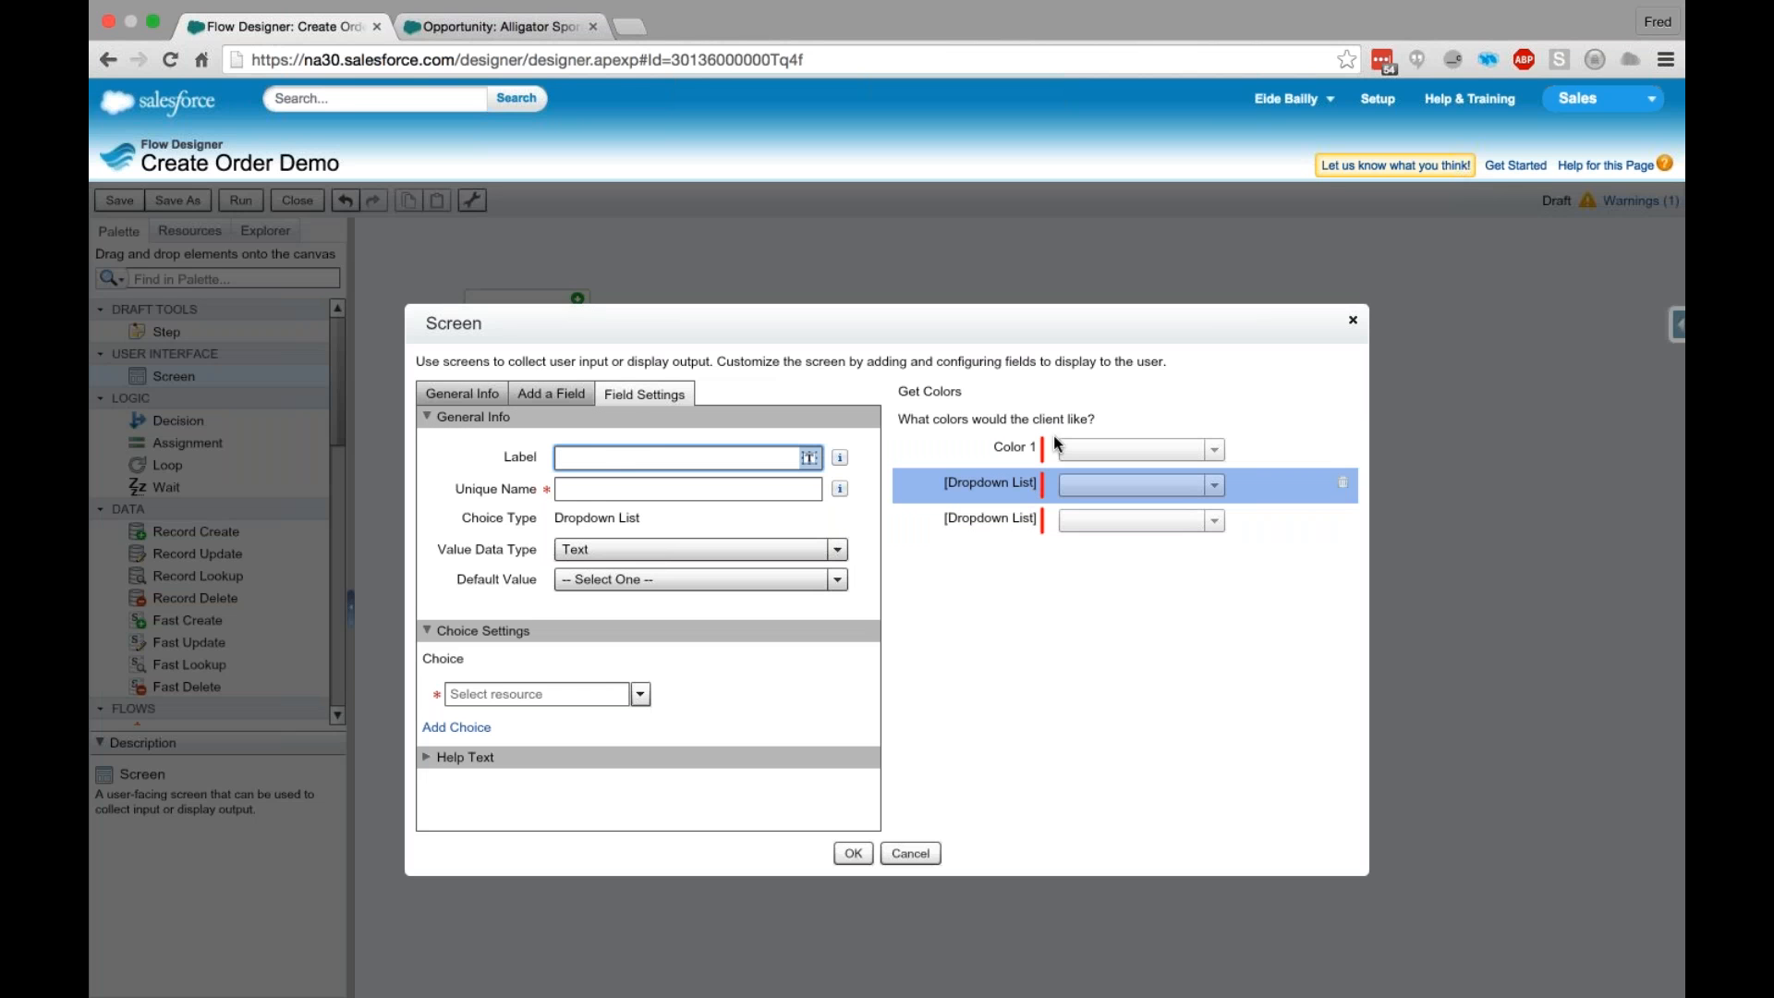
text(Color 2)
key(Tab)
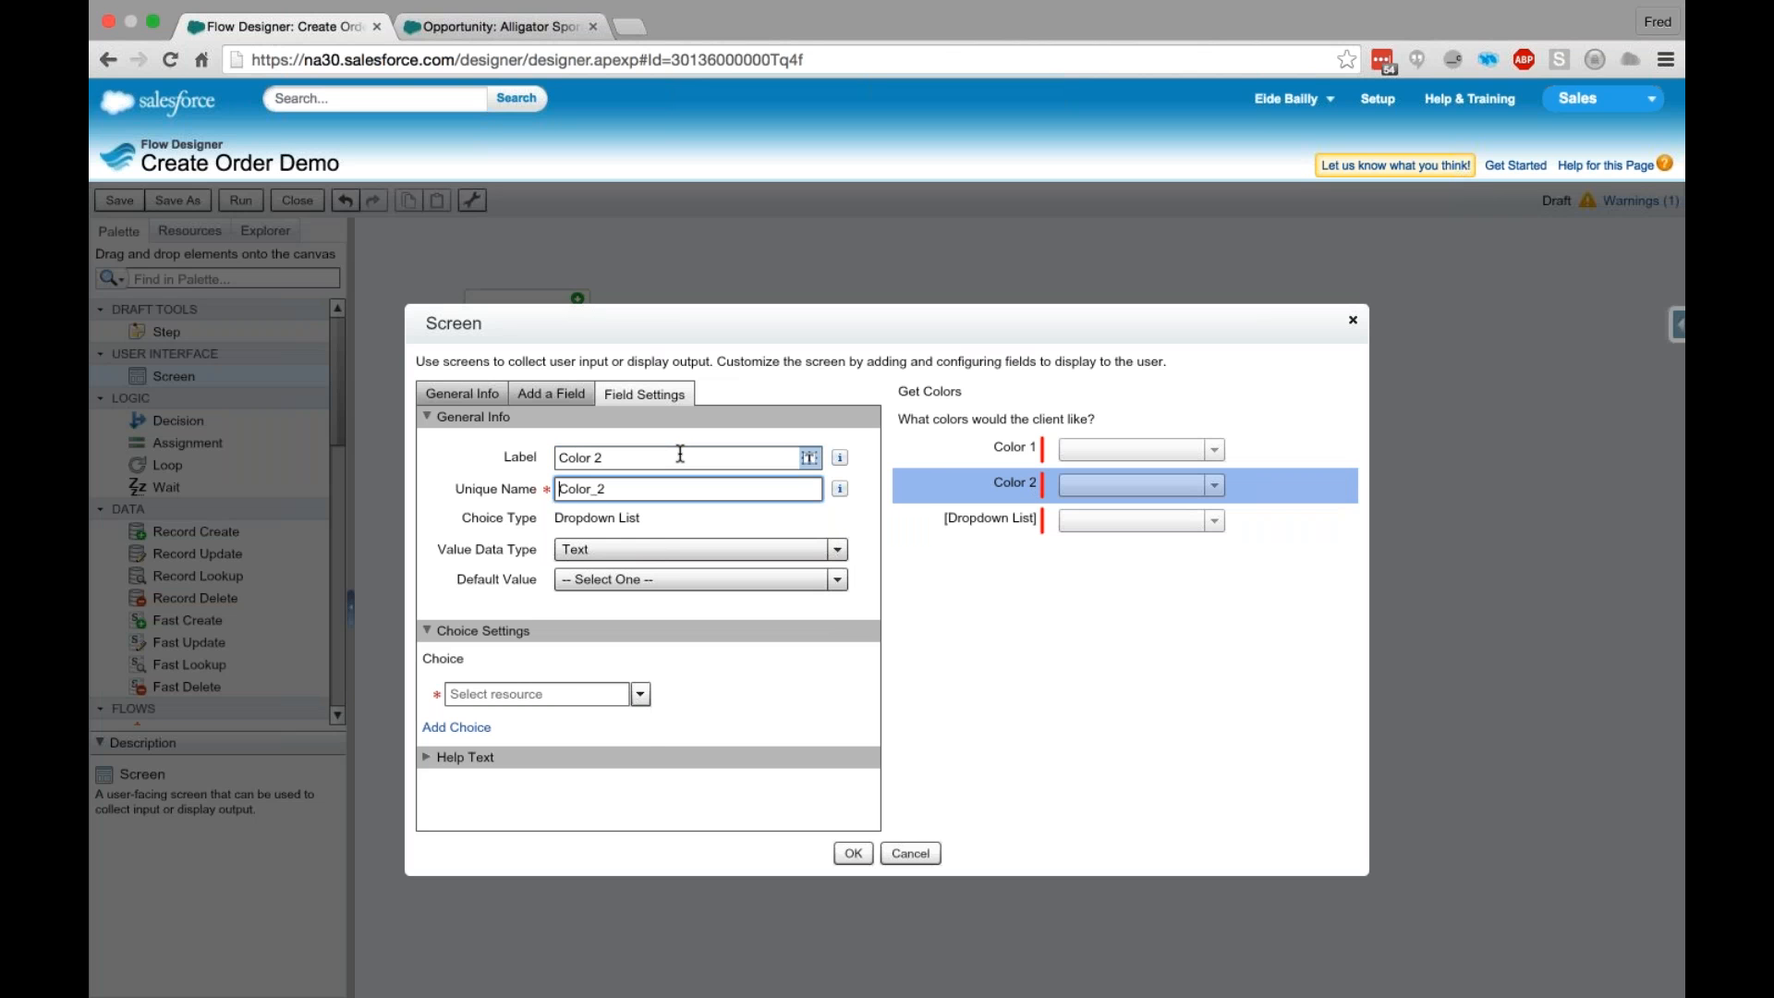
click(639, 694)
click(486, 746)
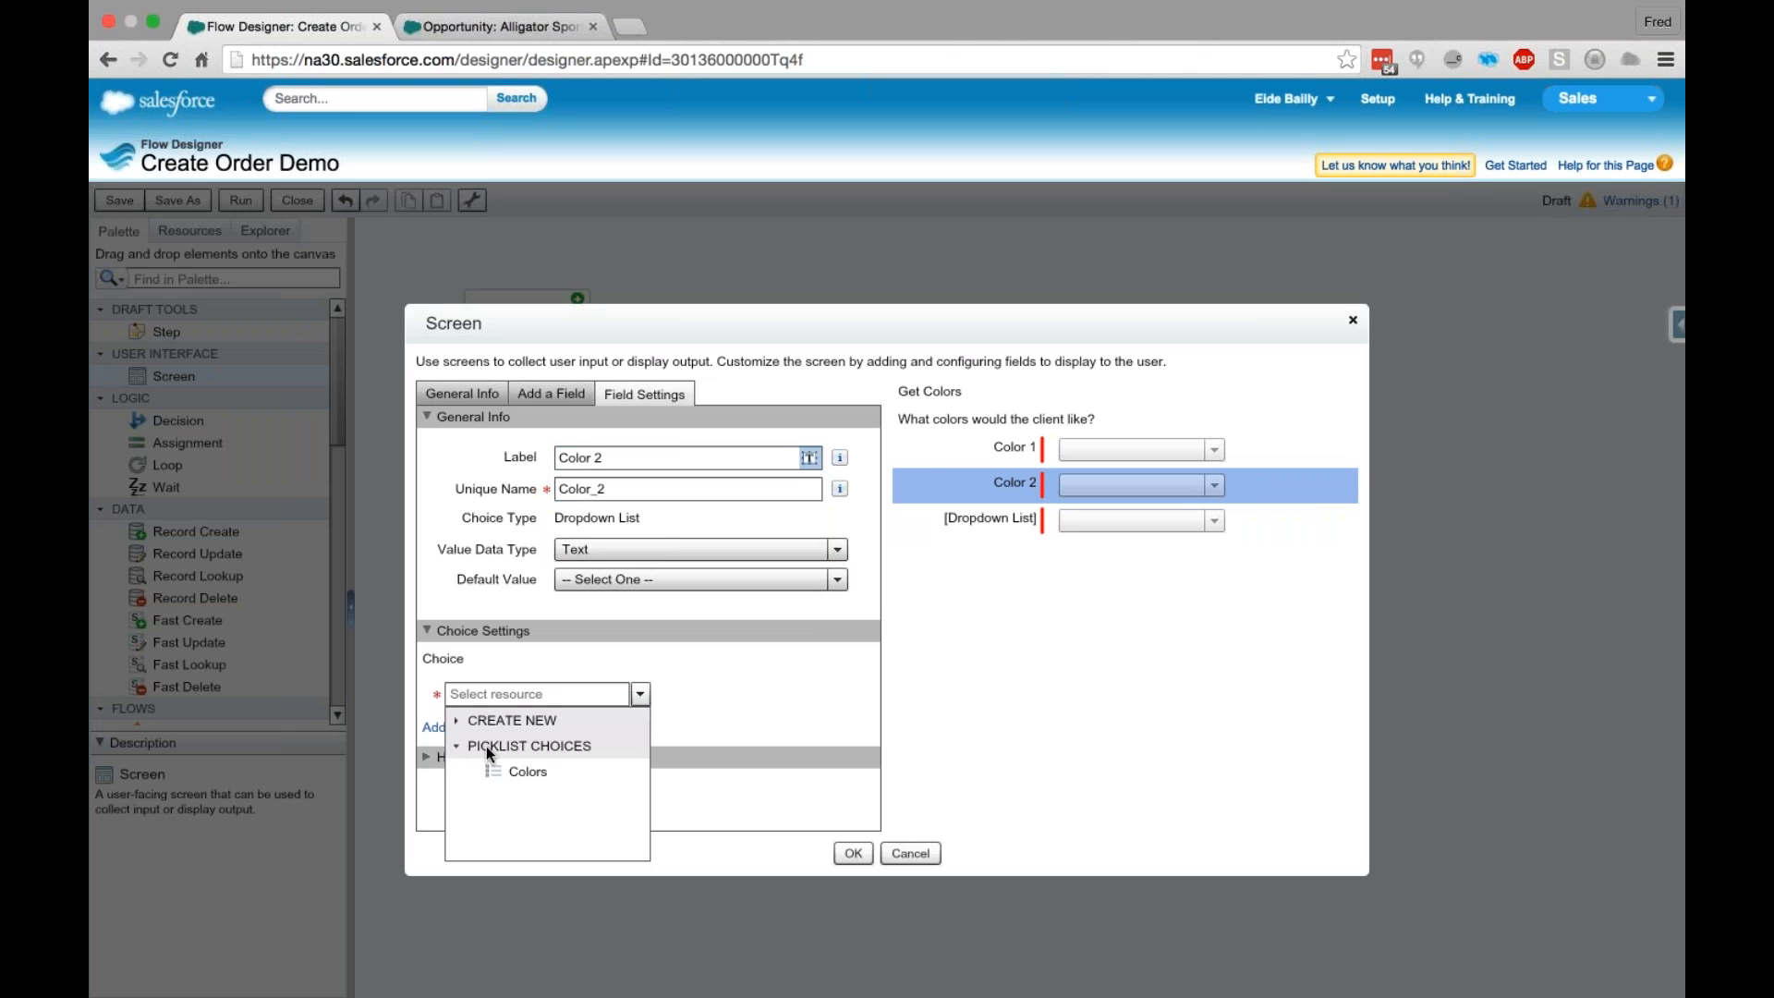
click(529, 773)
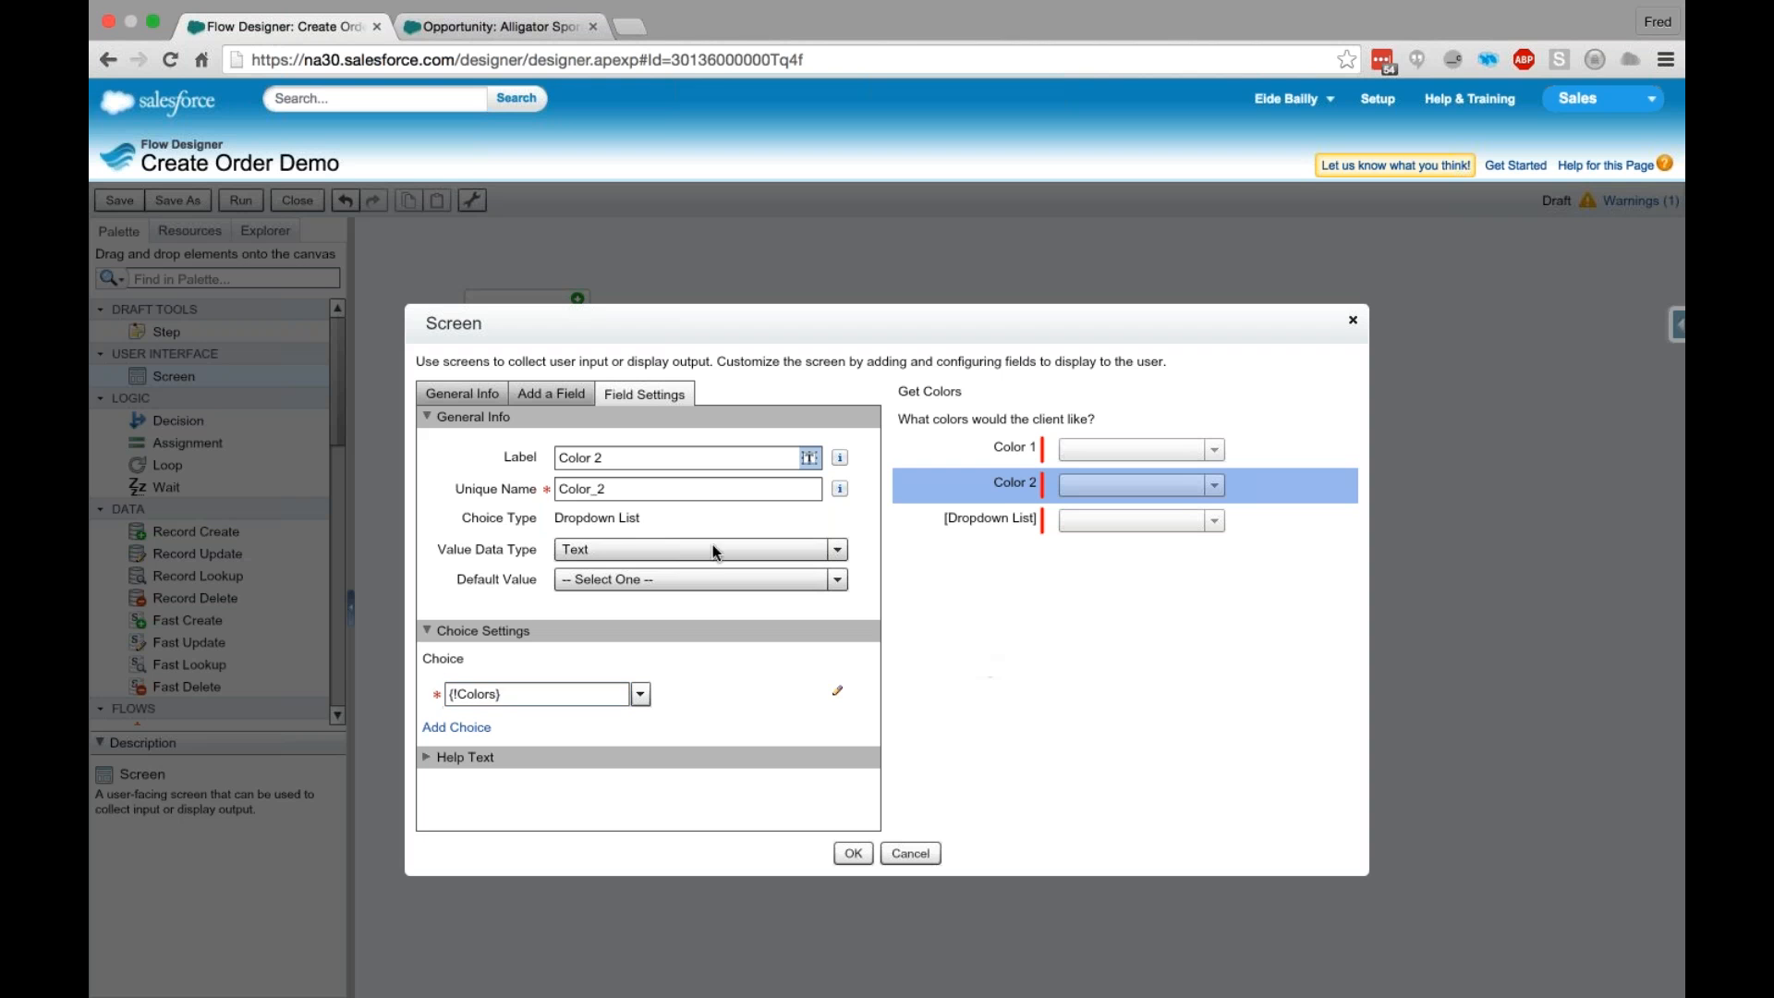
- Label the third Dropdown List Color 3 with the Colors picklist choice and save the Get Colors screen
click(1077, 519)
text(Color 3)
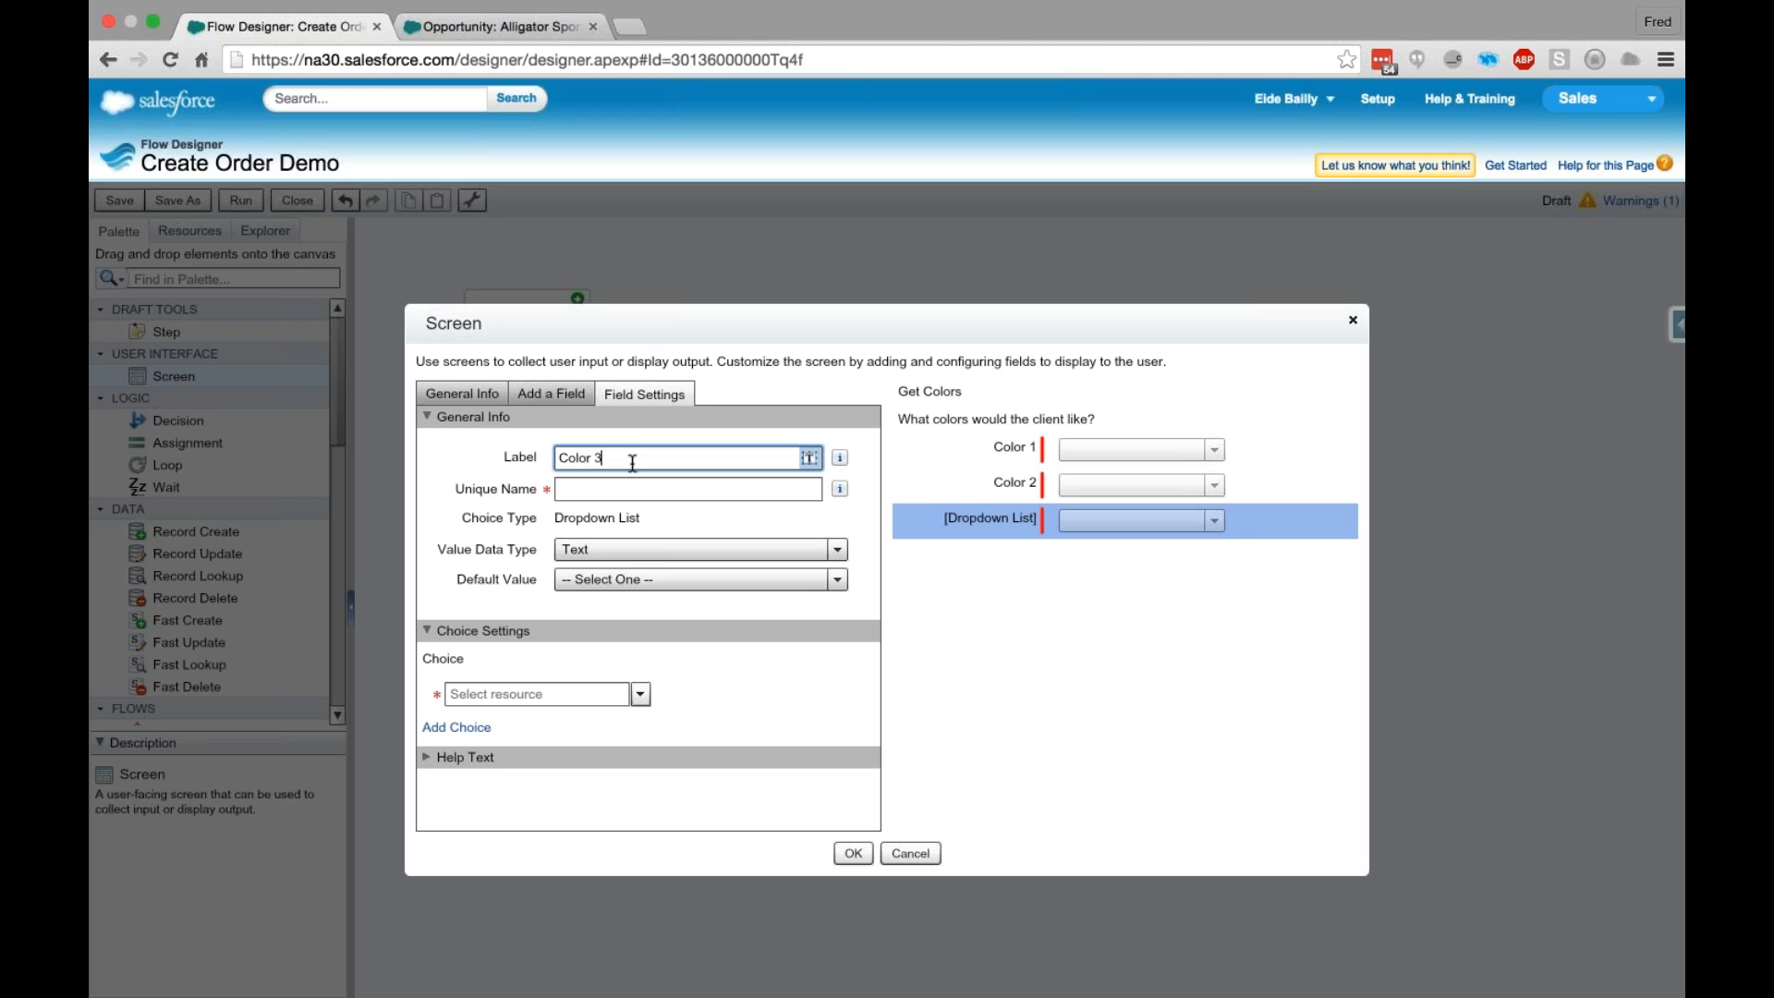
click(610, 693)
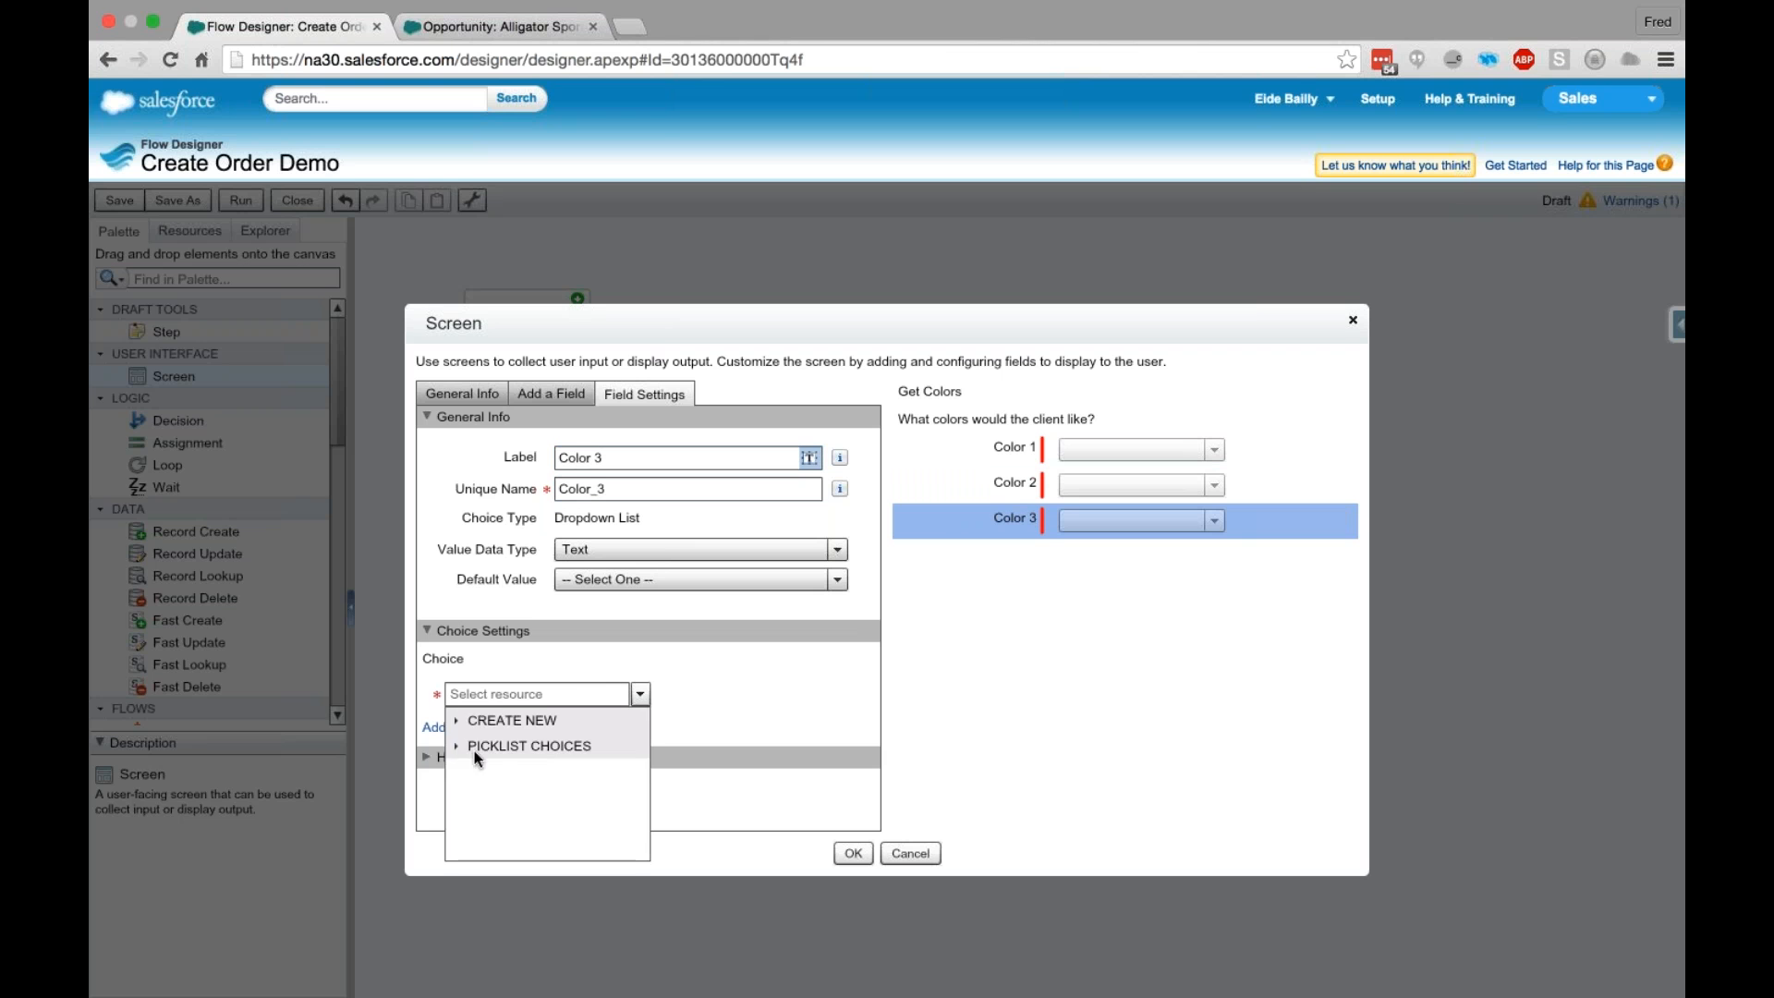
click(513, 772)
click(1064, 742)
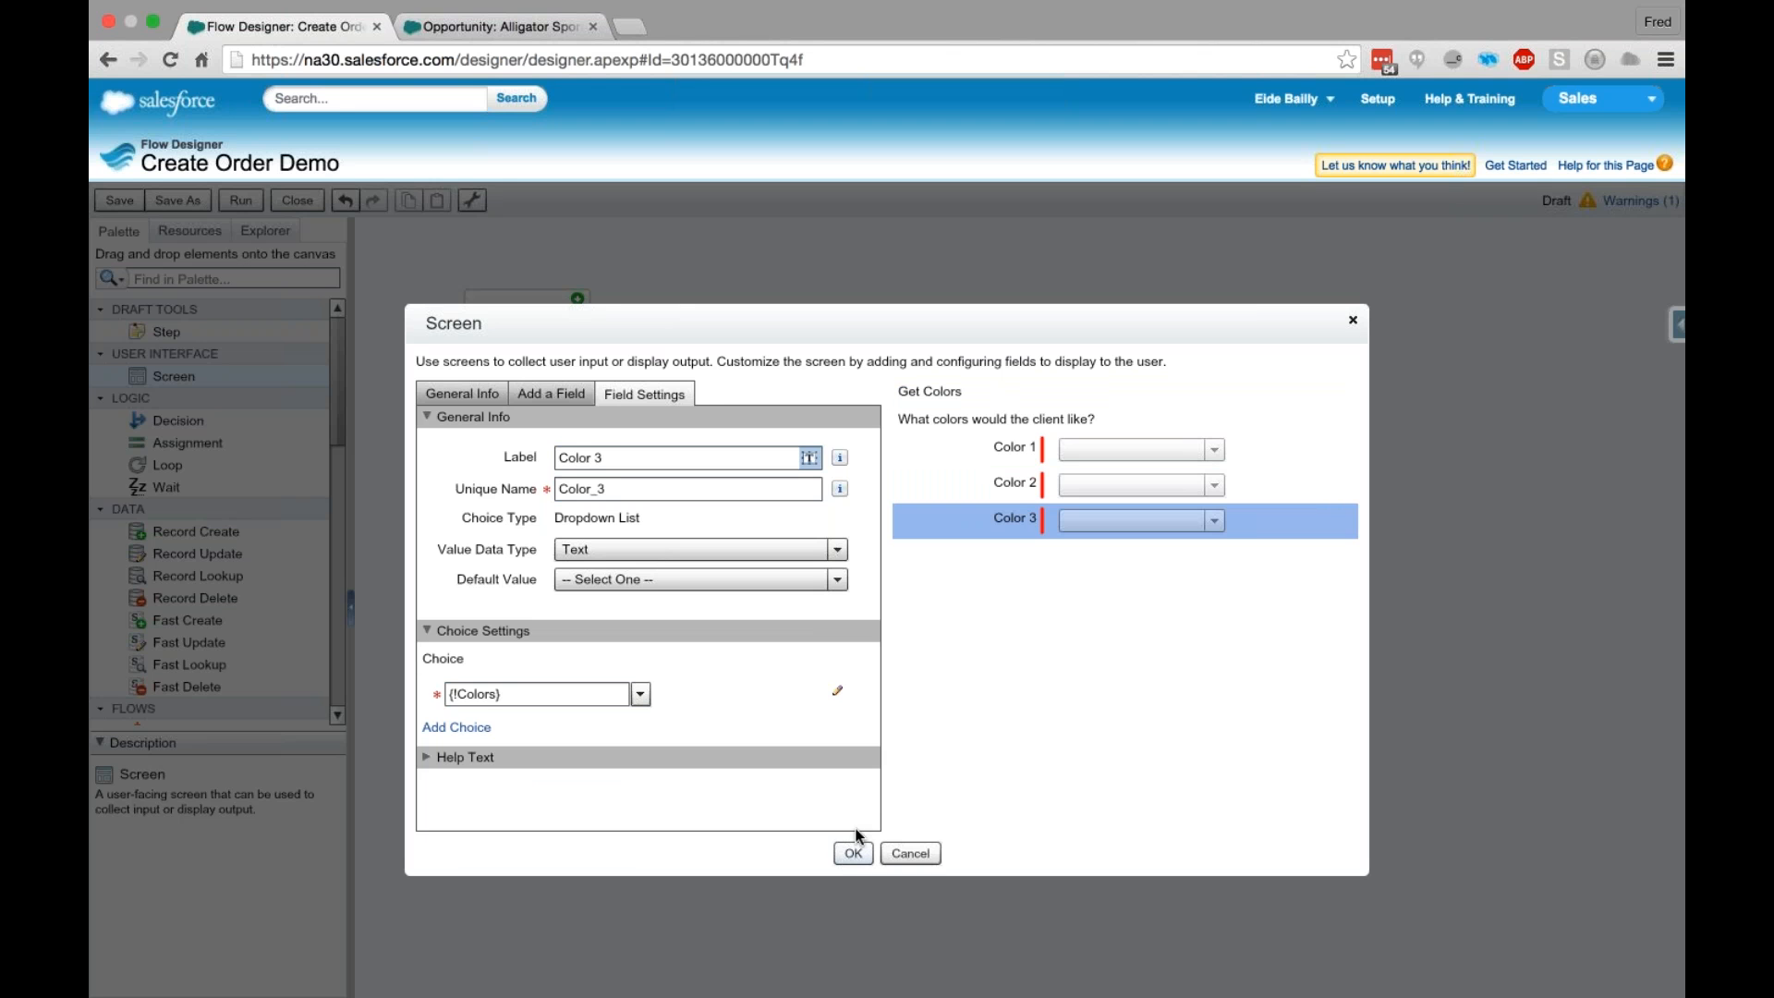
click(854, 851)
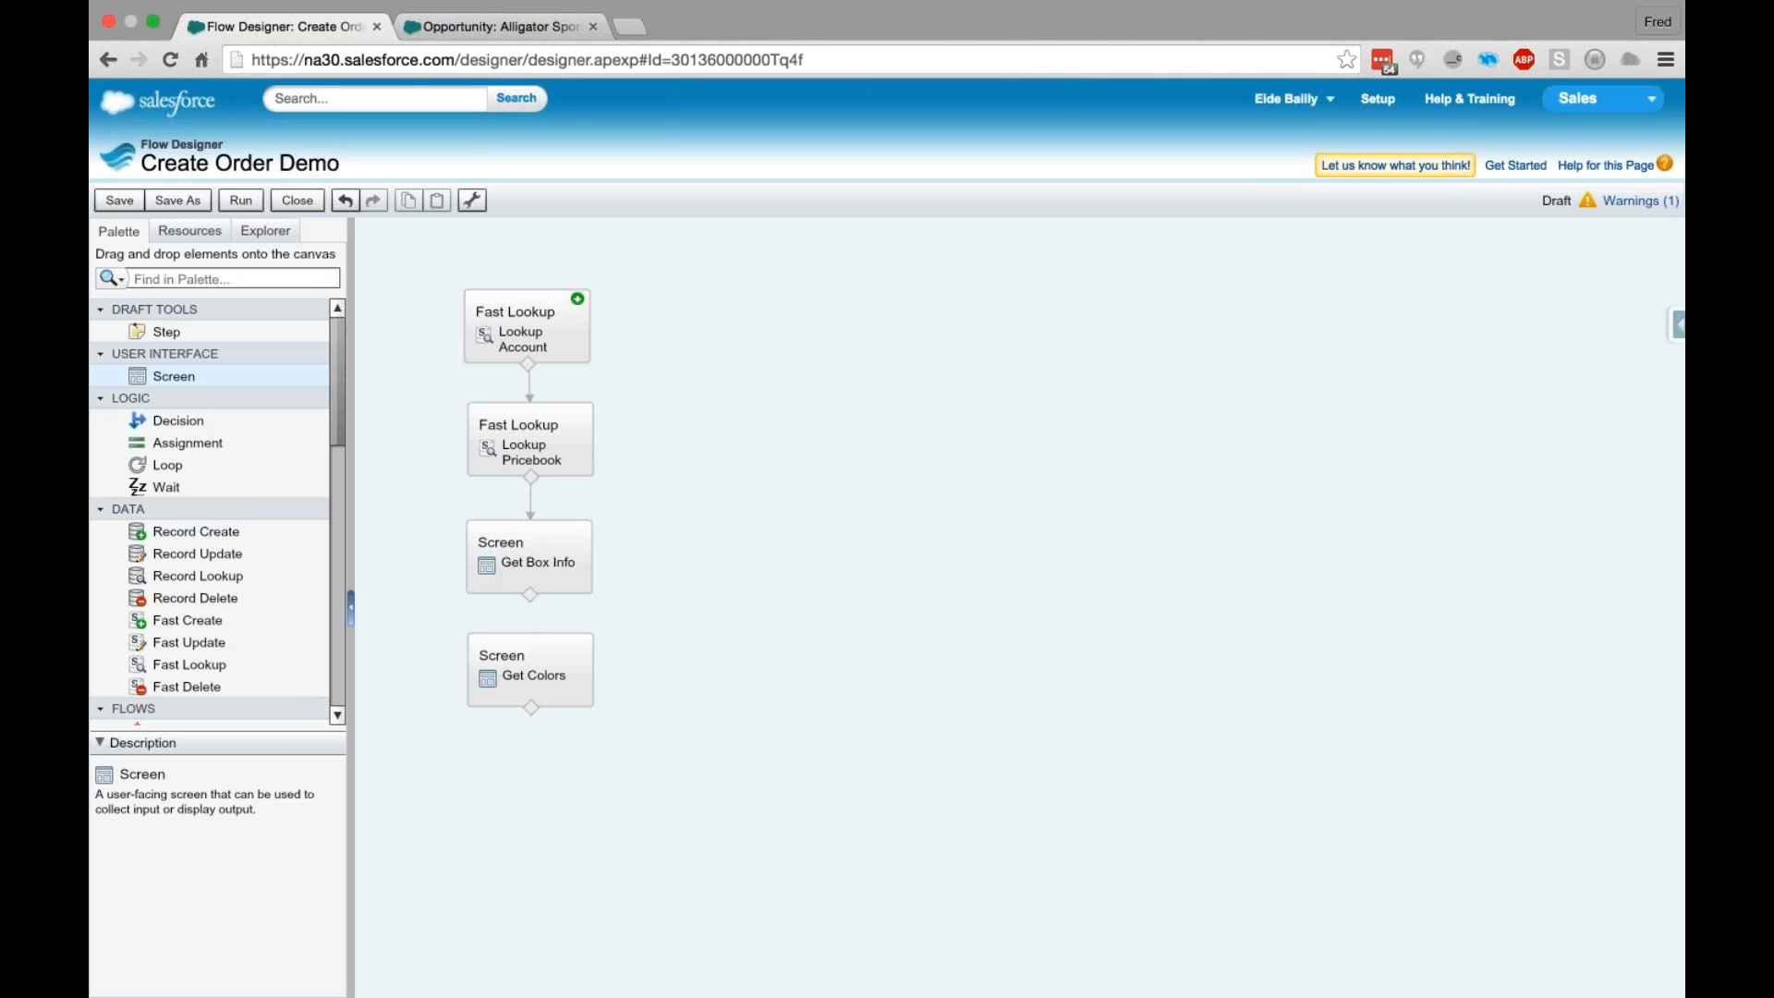
- Connect Get Box Info to Get Colors and place a new Screen element named Review below Get Colors
drag(531, 591, 525, 662)
drag(191, 379, 534, 779)
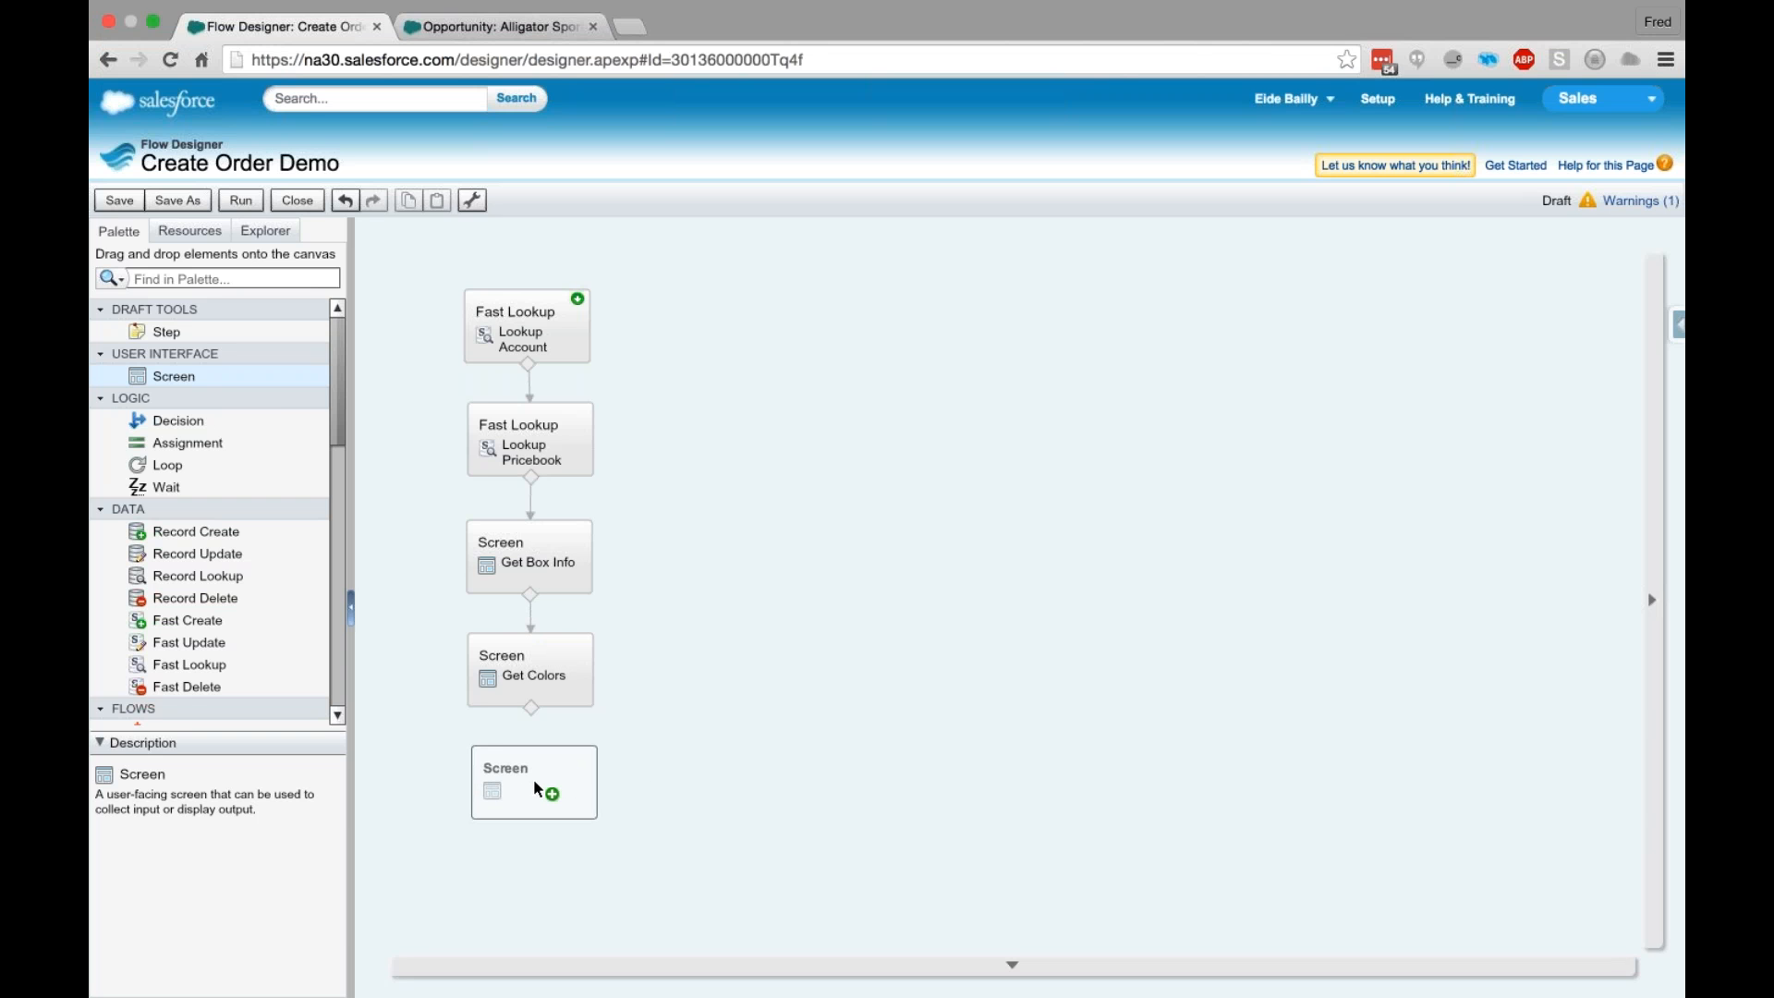
drag(534, 779, 534, 779)
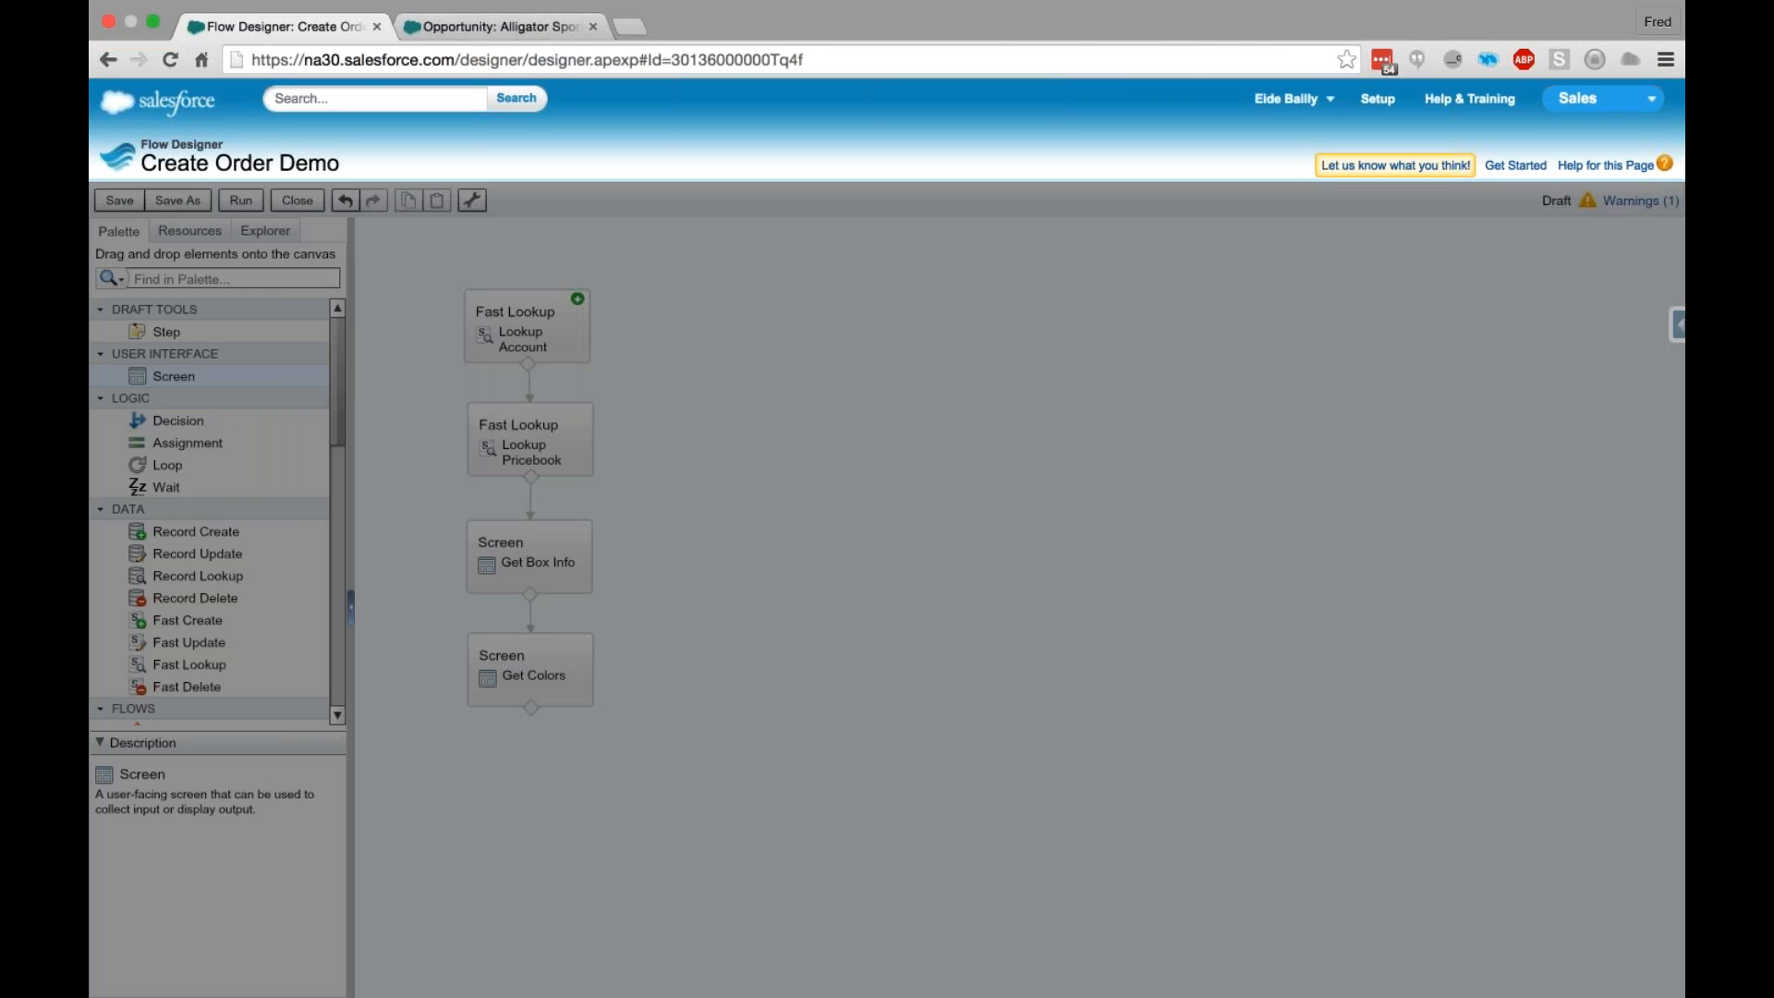
text(Review)
key(Tab)
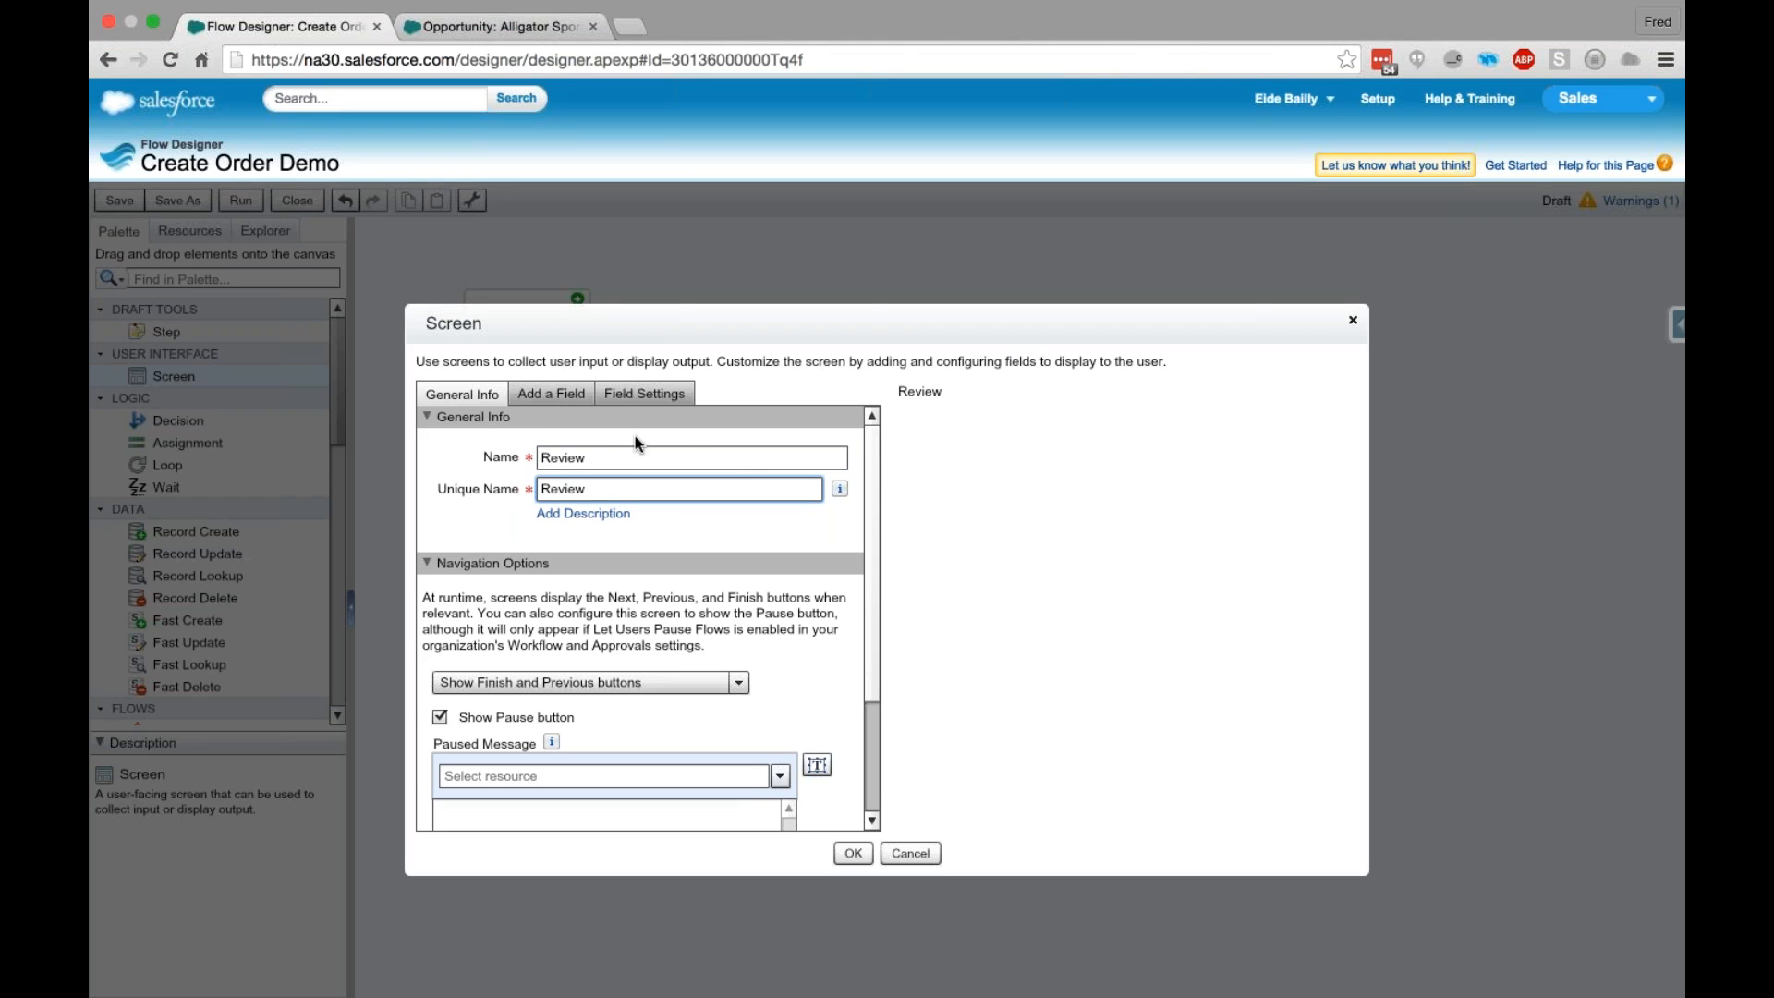
- Add a Display Text output, a Currency input and a Radio Buttons choice field to the Review screen
click(539, 396)
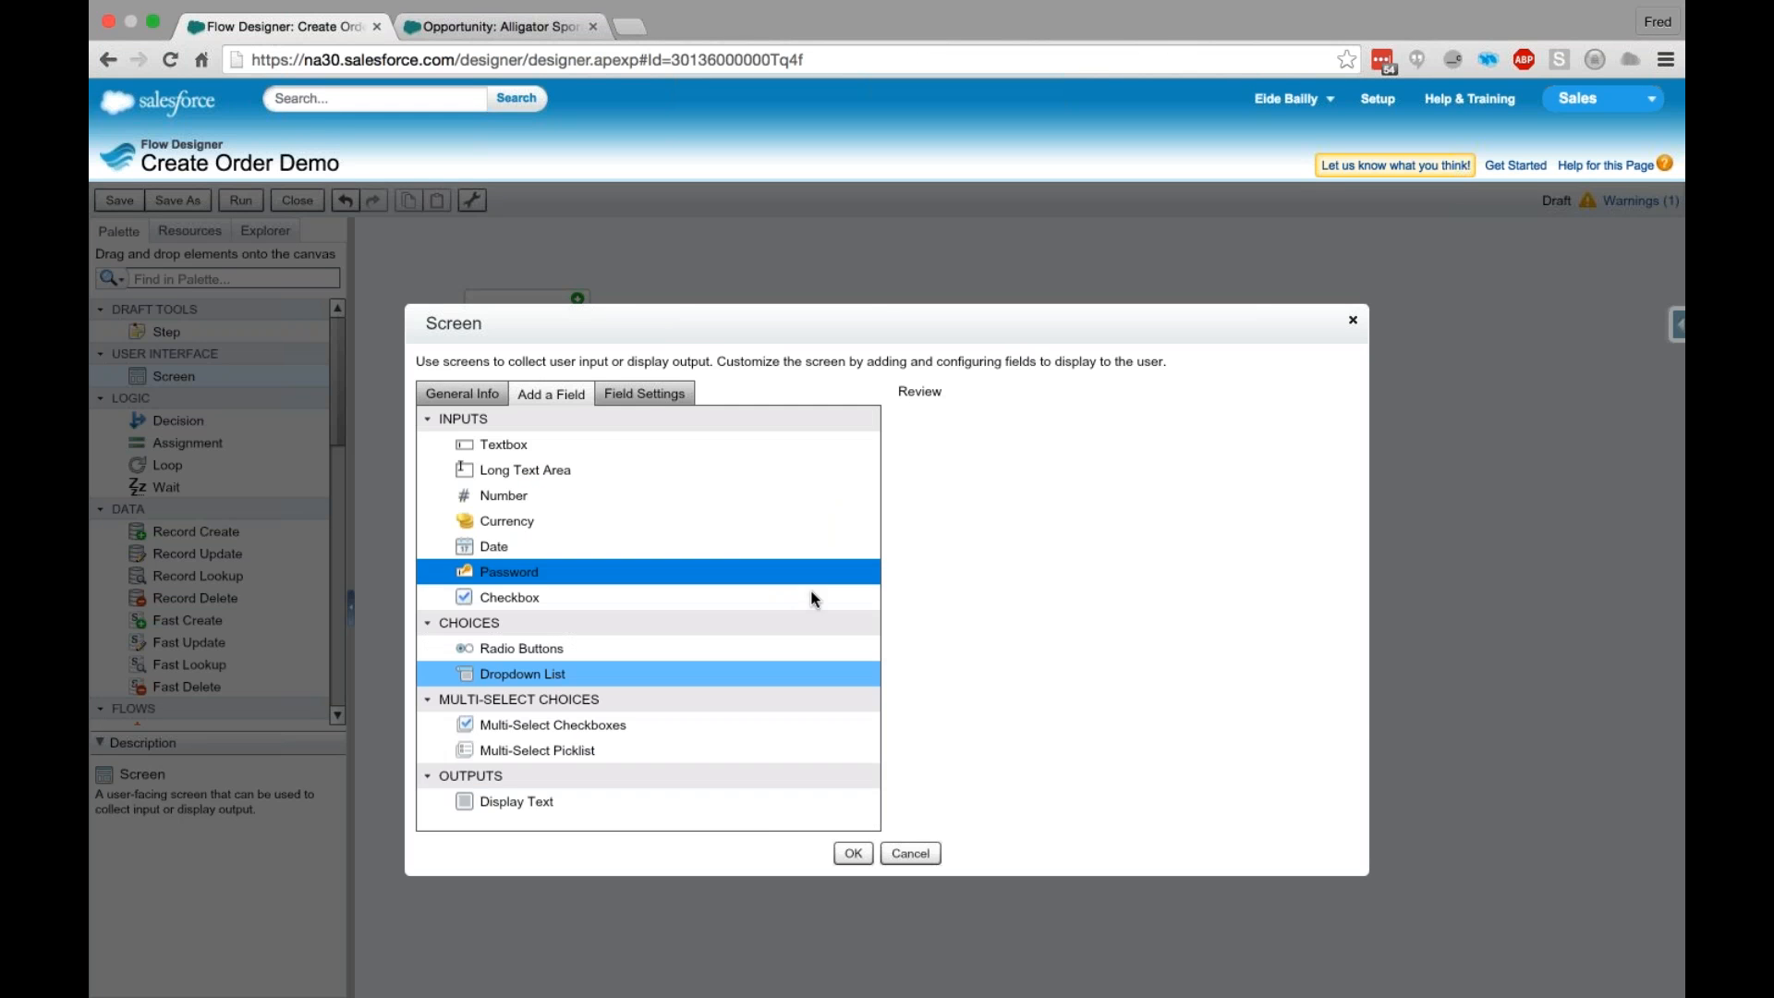
click(580, 800)
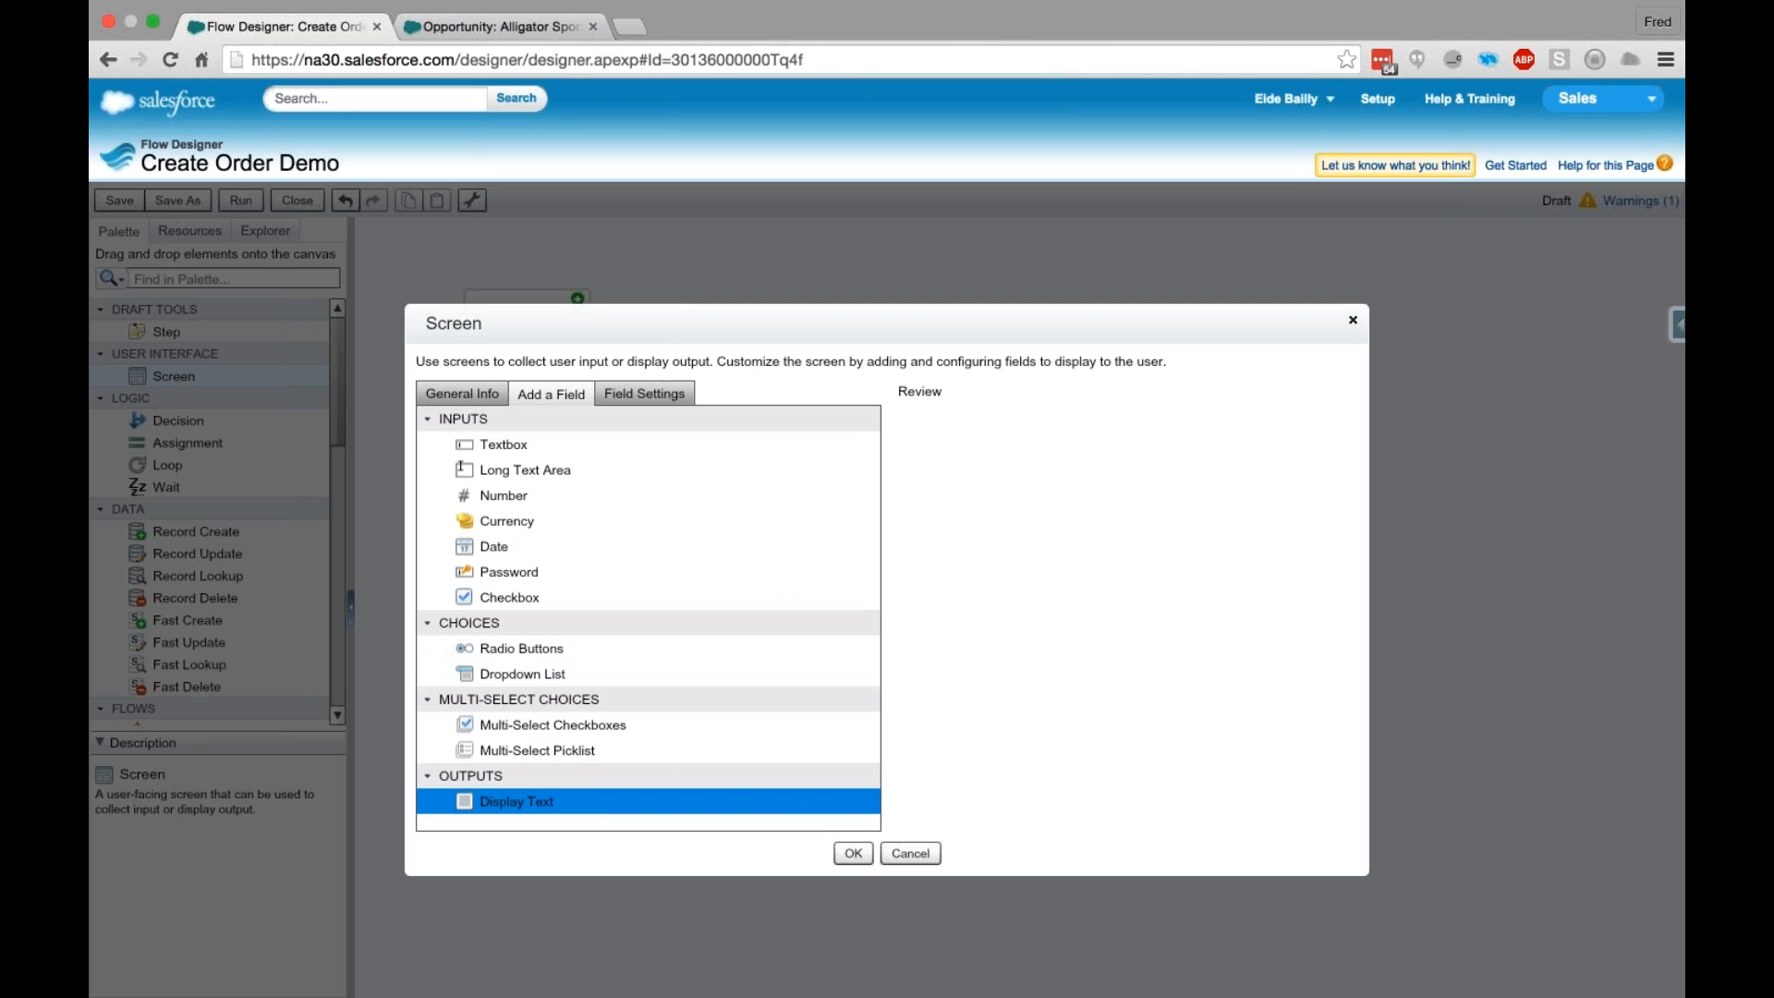
drag(580, 800, 961, 577)
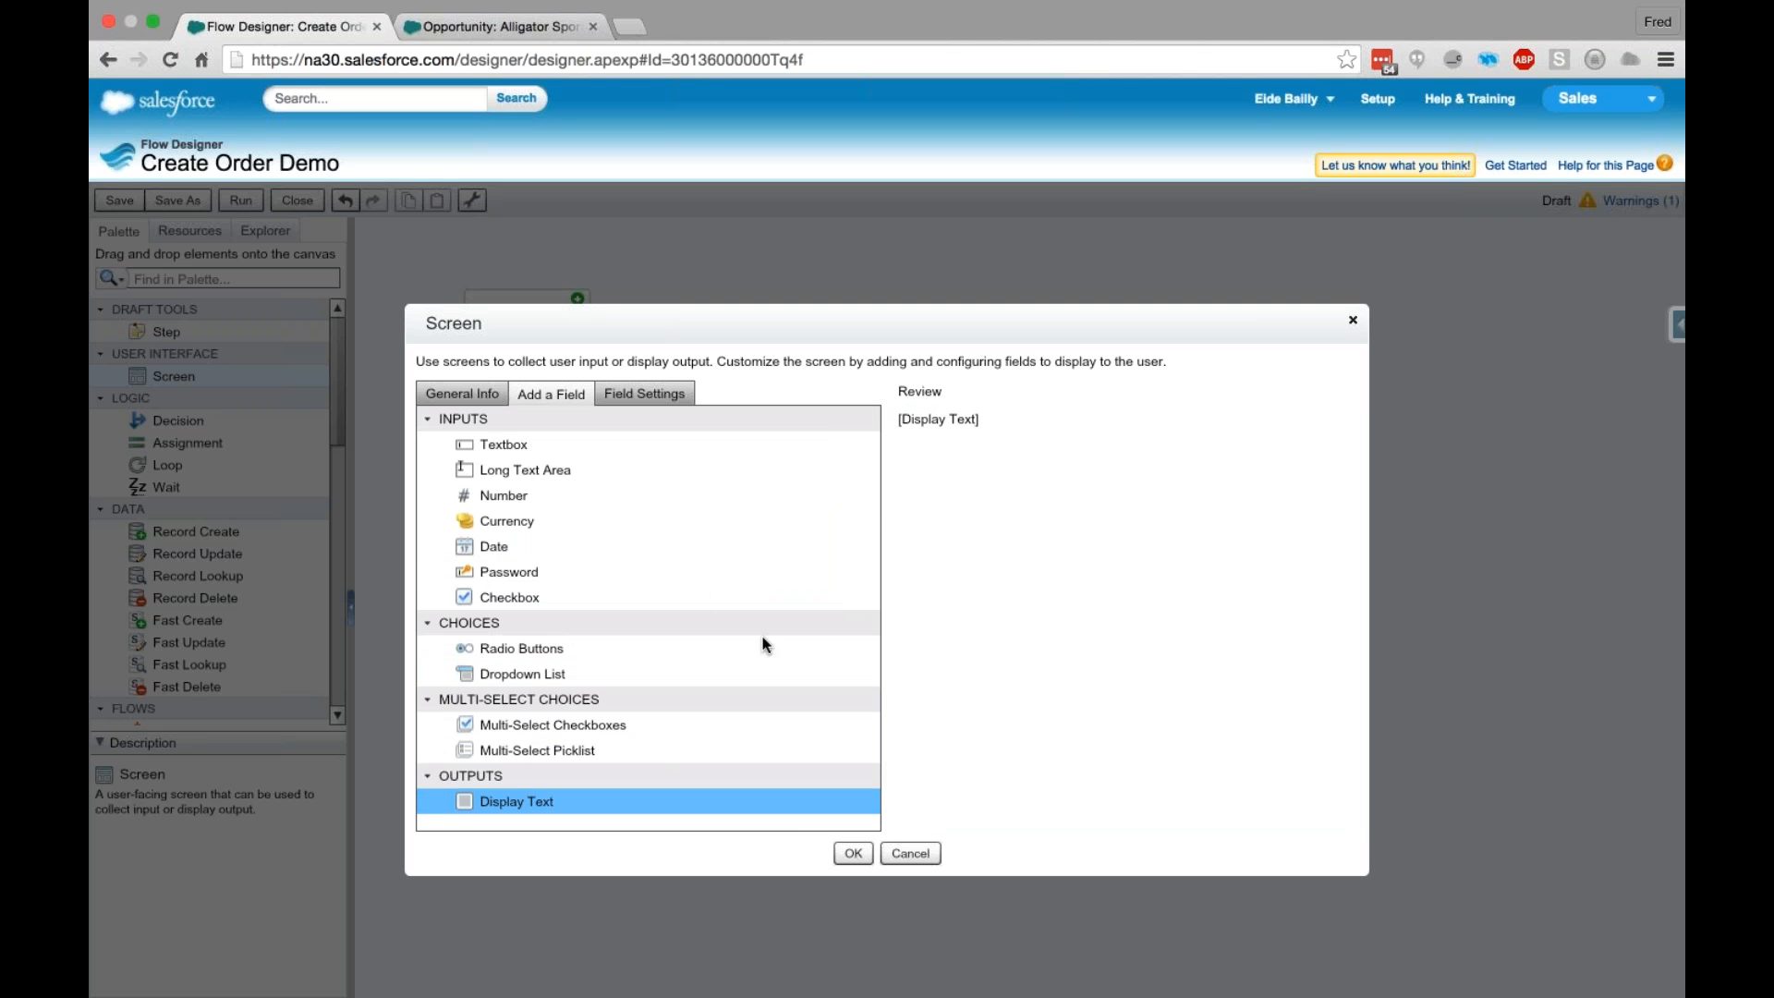
drag(513, 518, 1122, 504)
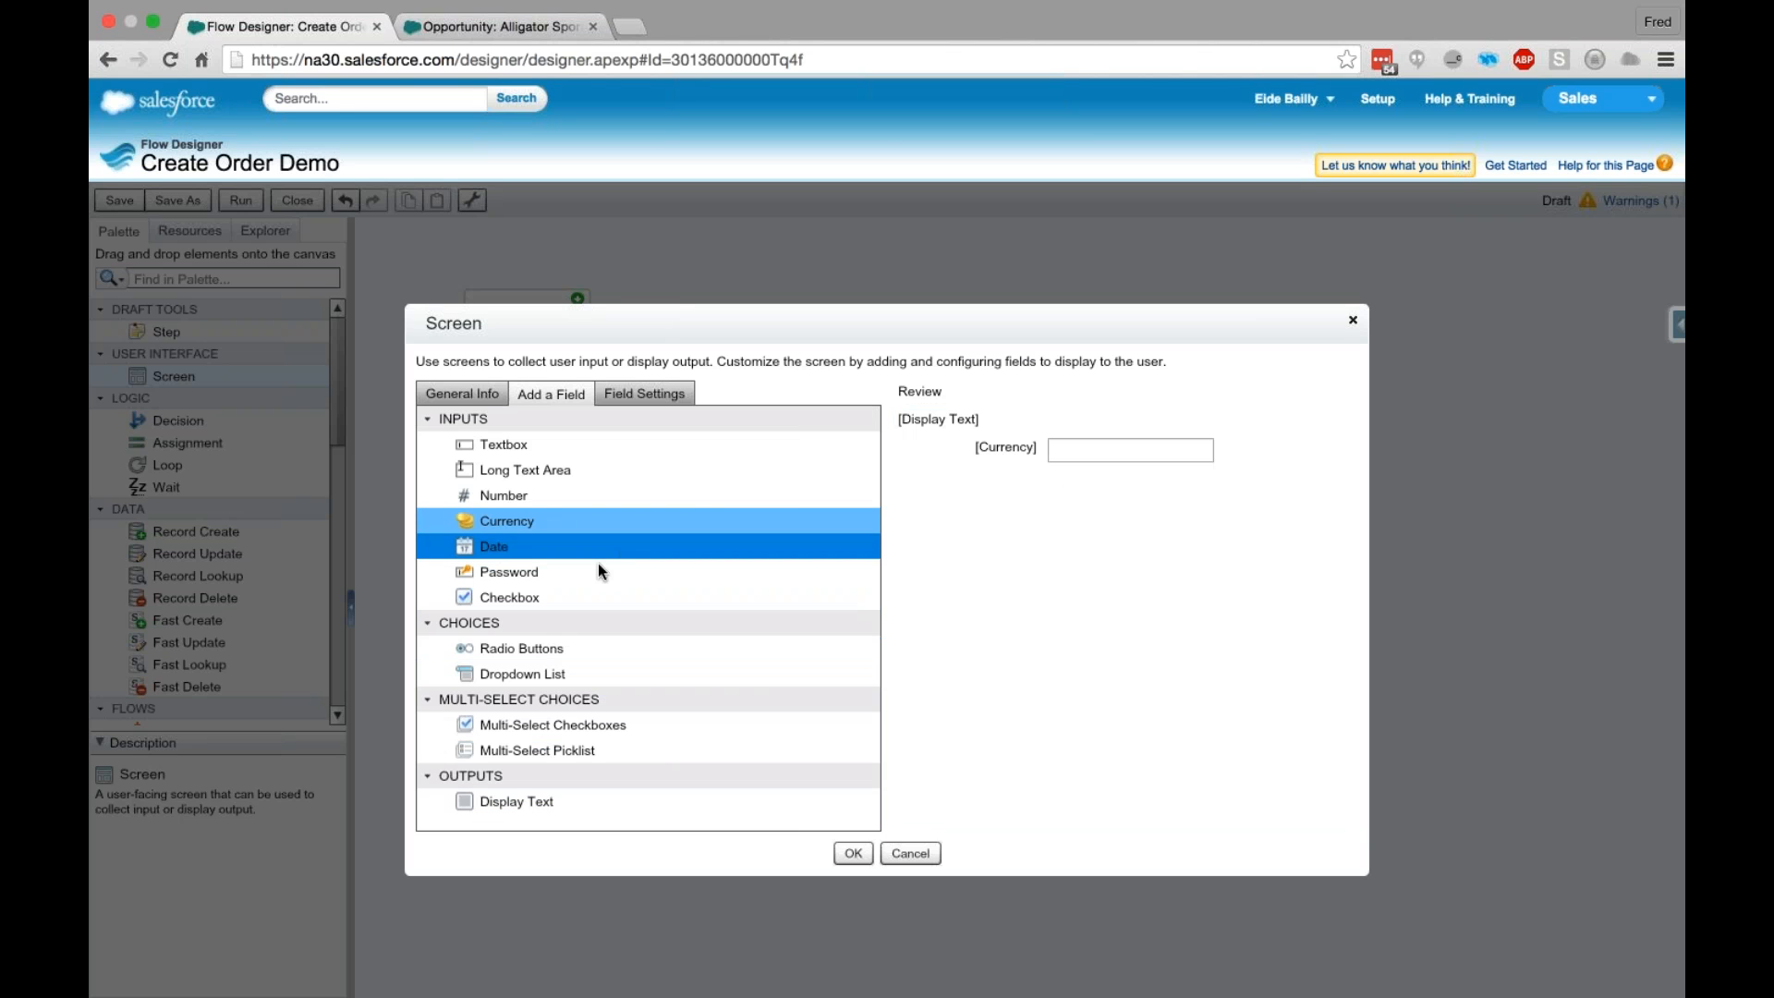
drag(579, 670, 570, 706)
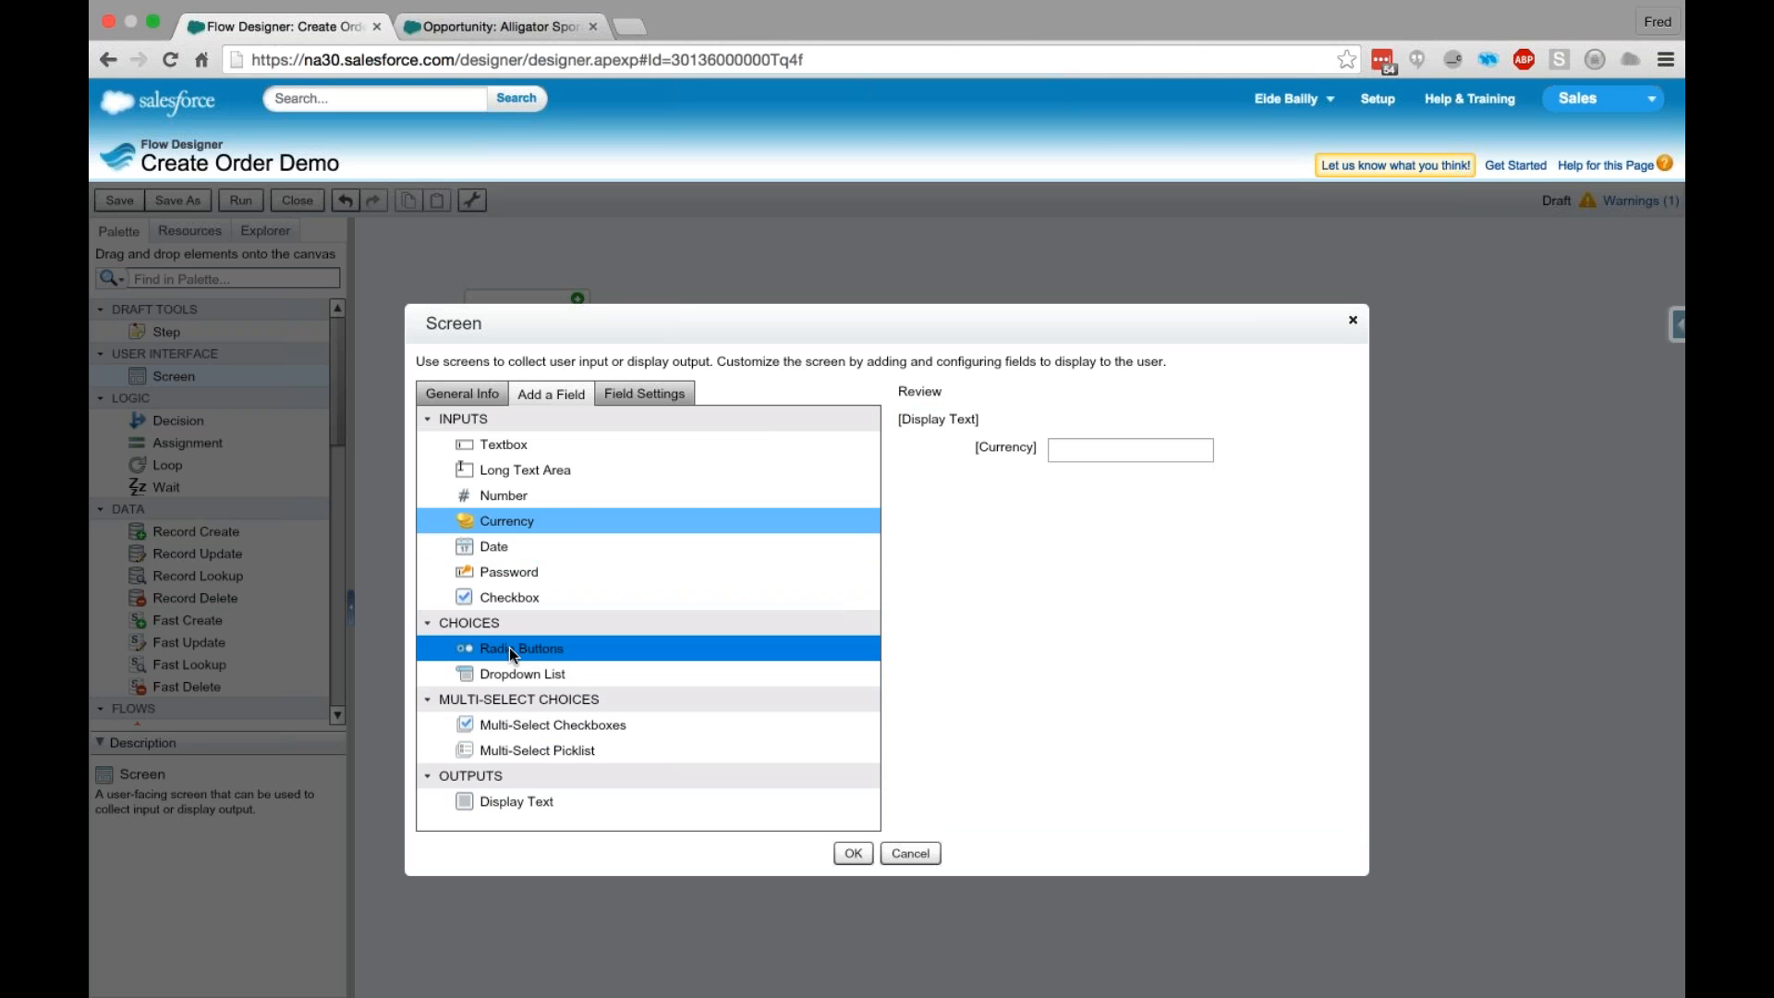
drag(504, 654, 1106, 580)
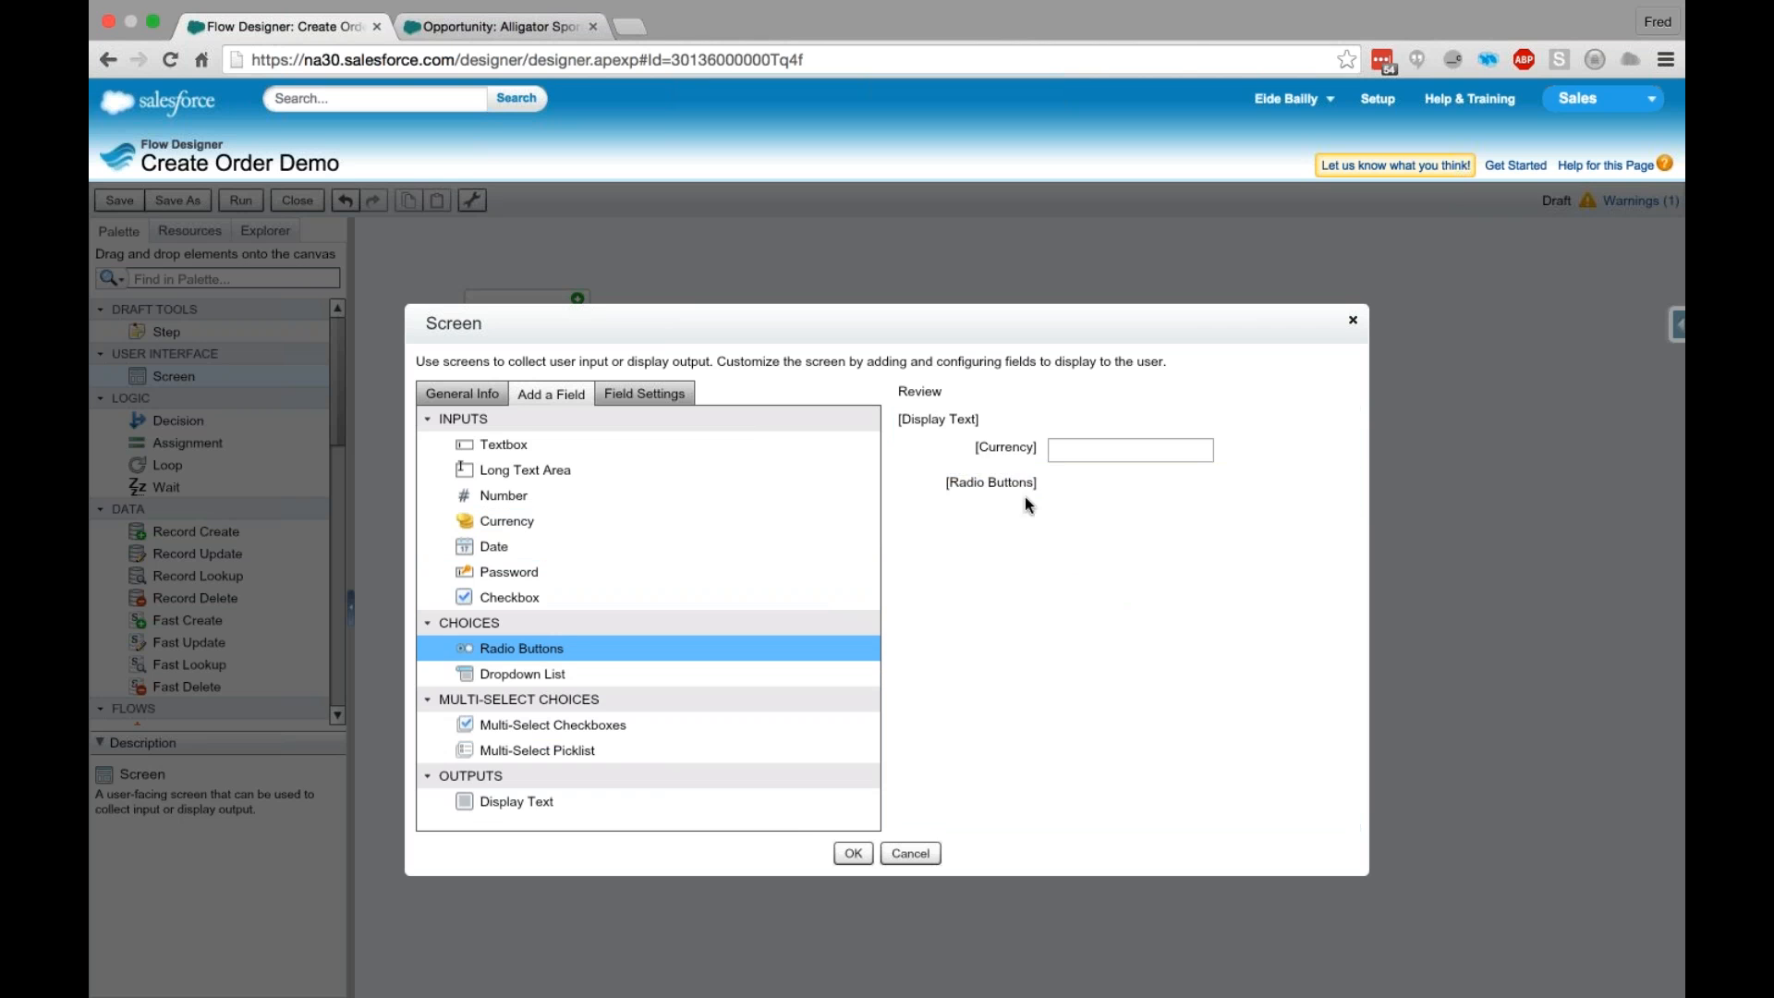
- Set the unique name of the Review screen's Display Text field to ReviewText
click(963, 423)
click(596, 433)
text(Re)
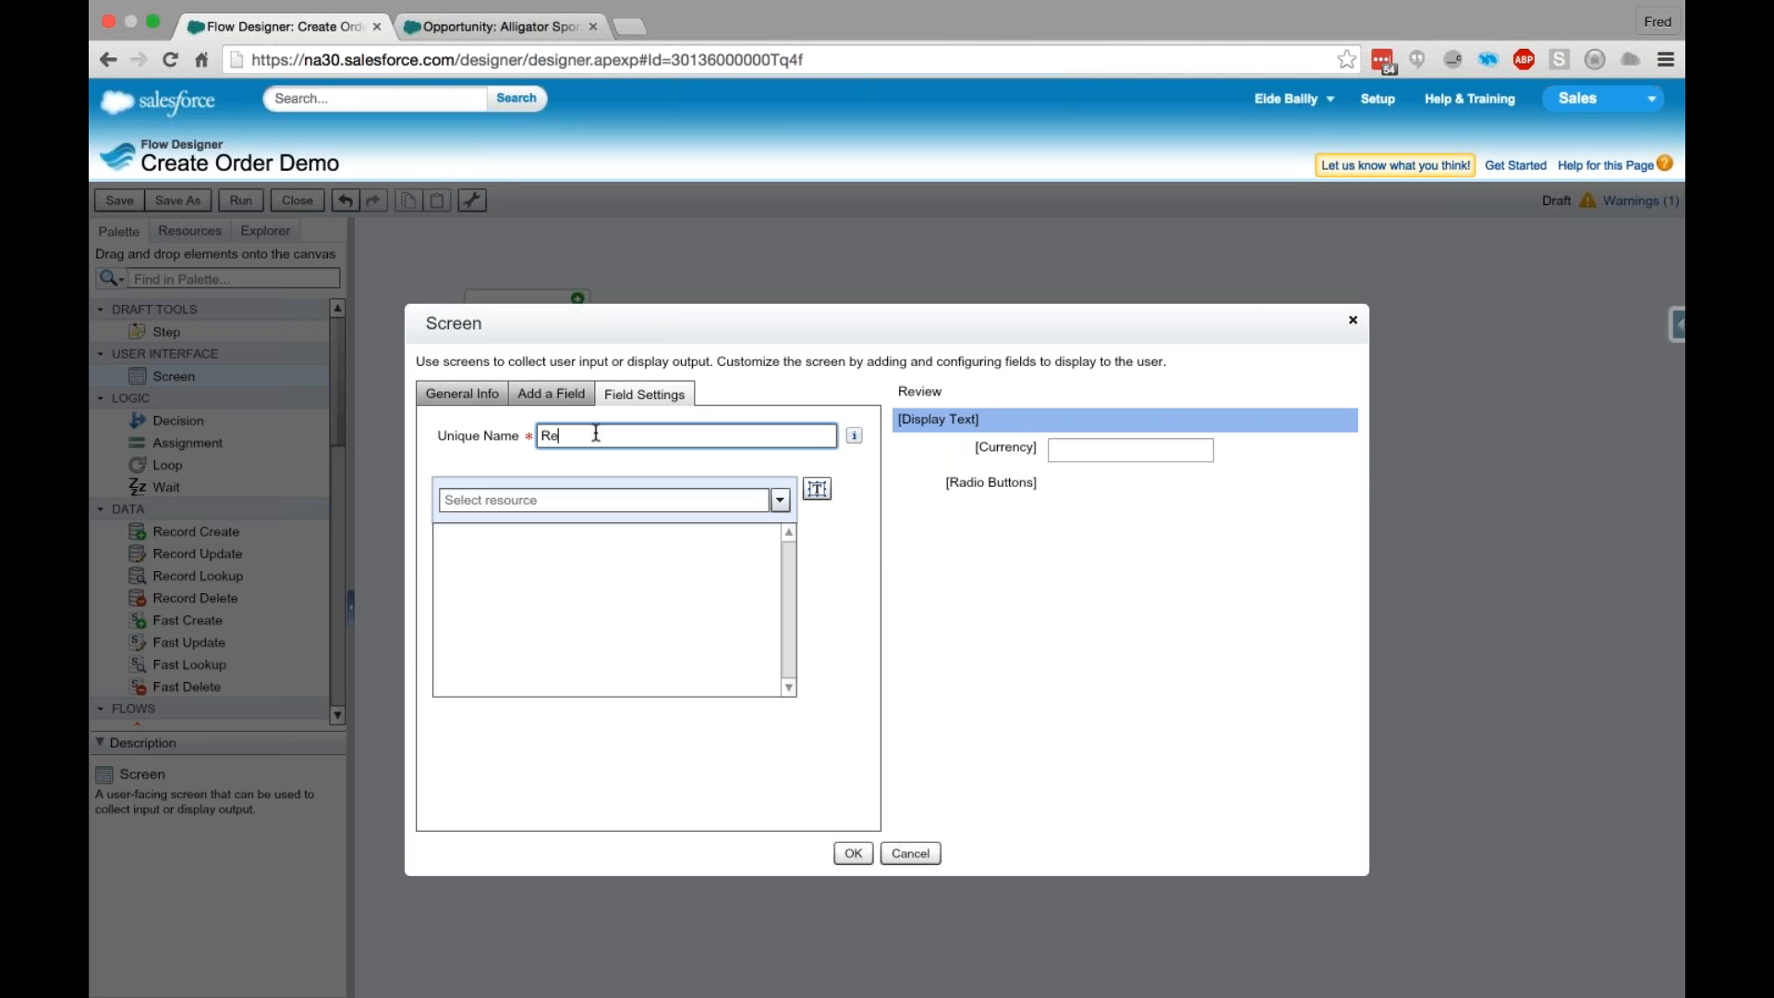
text(viewText)
- Enter "Height:" followed by the Box_Height screen input field reference as the text of ReviewText
click(584, 559)
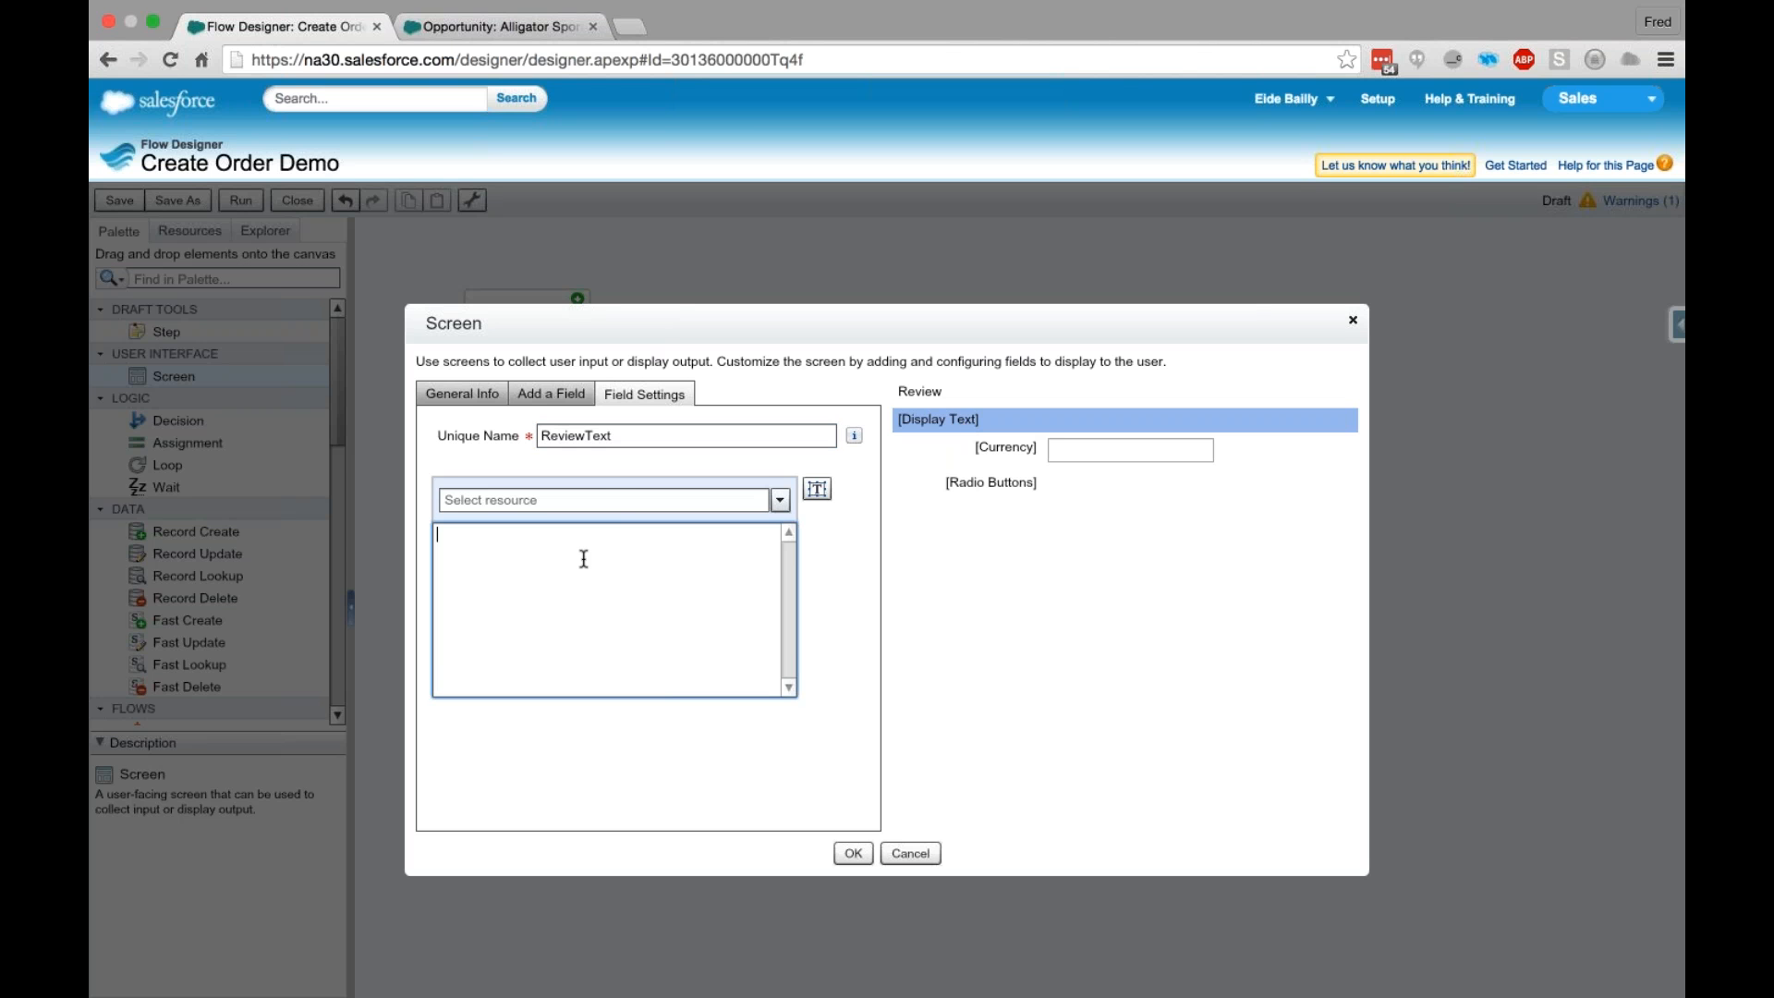
click(604, 500)
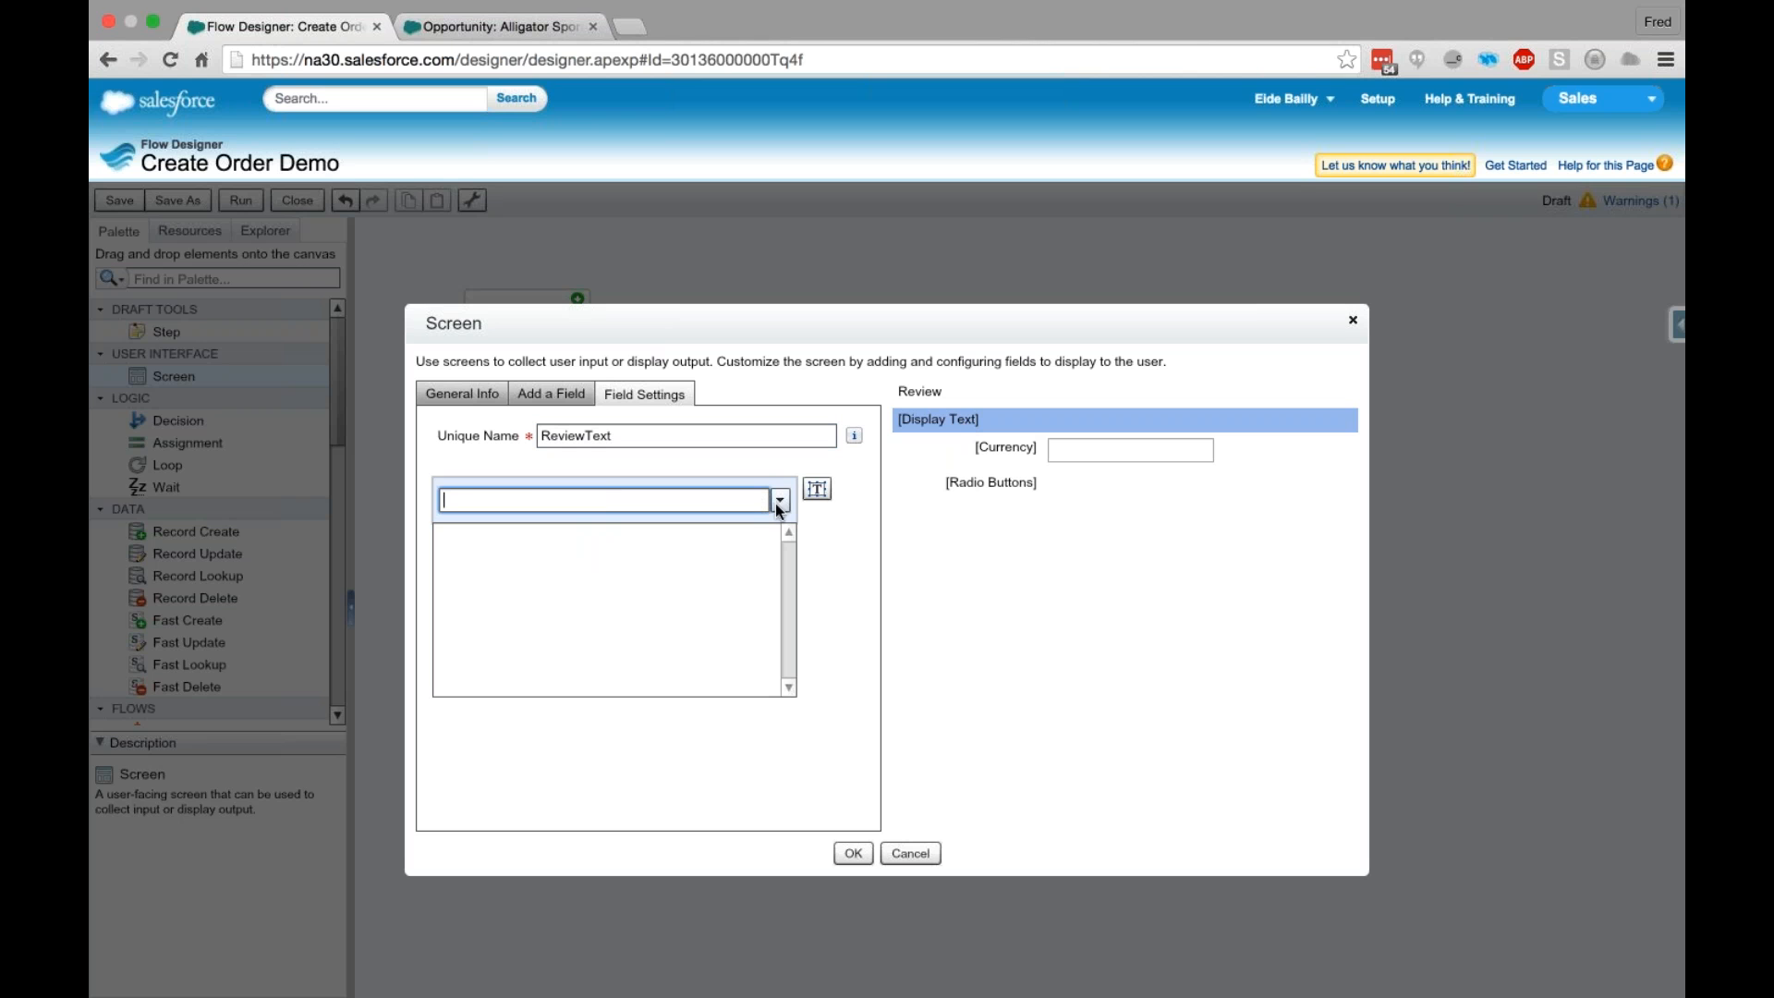
click(663, 604)
text(Height)
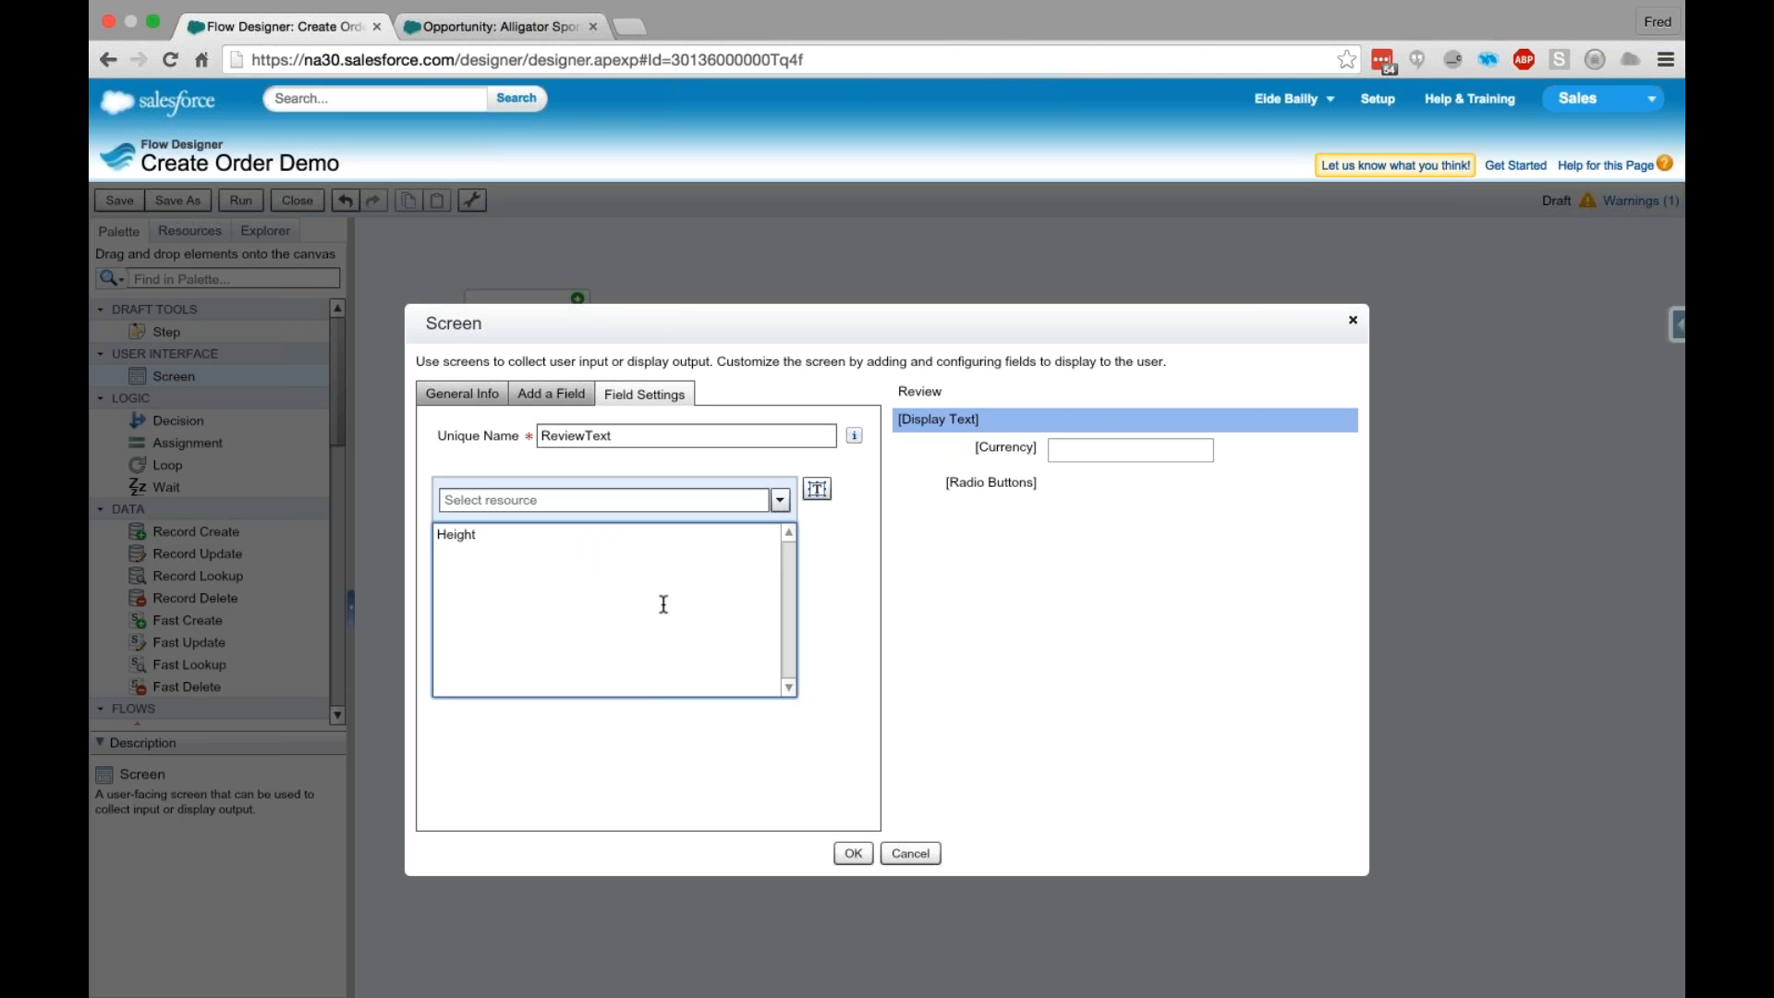
text(:)
click(780, 501)
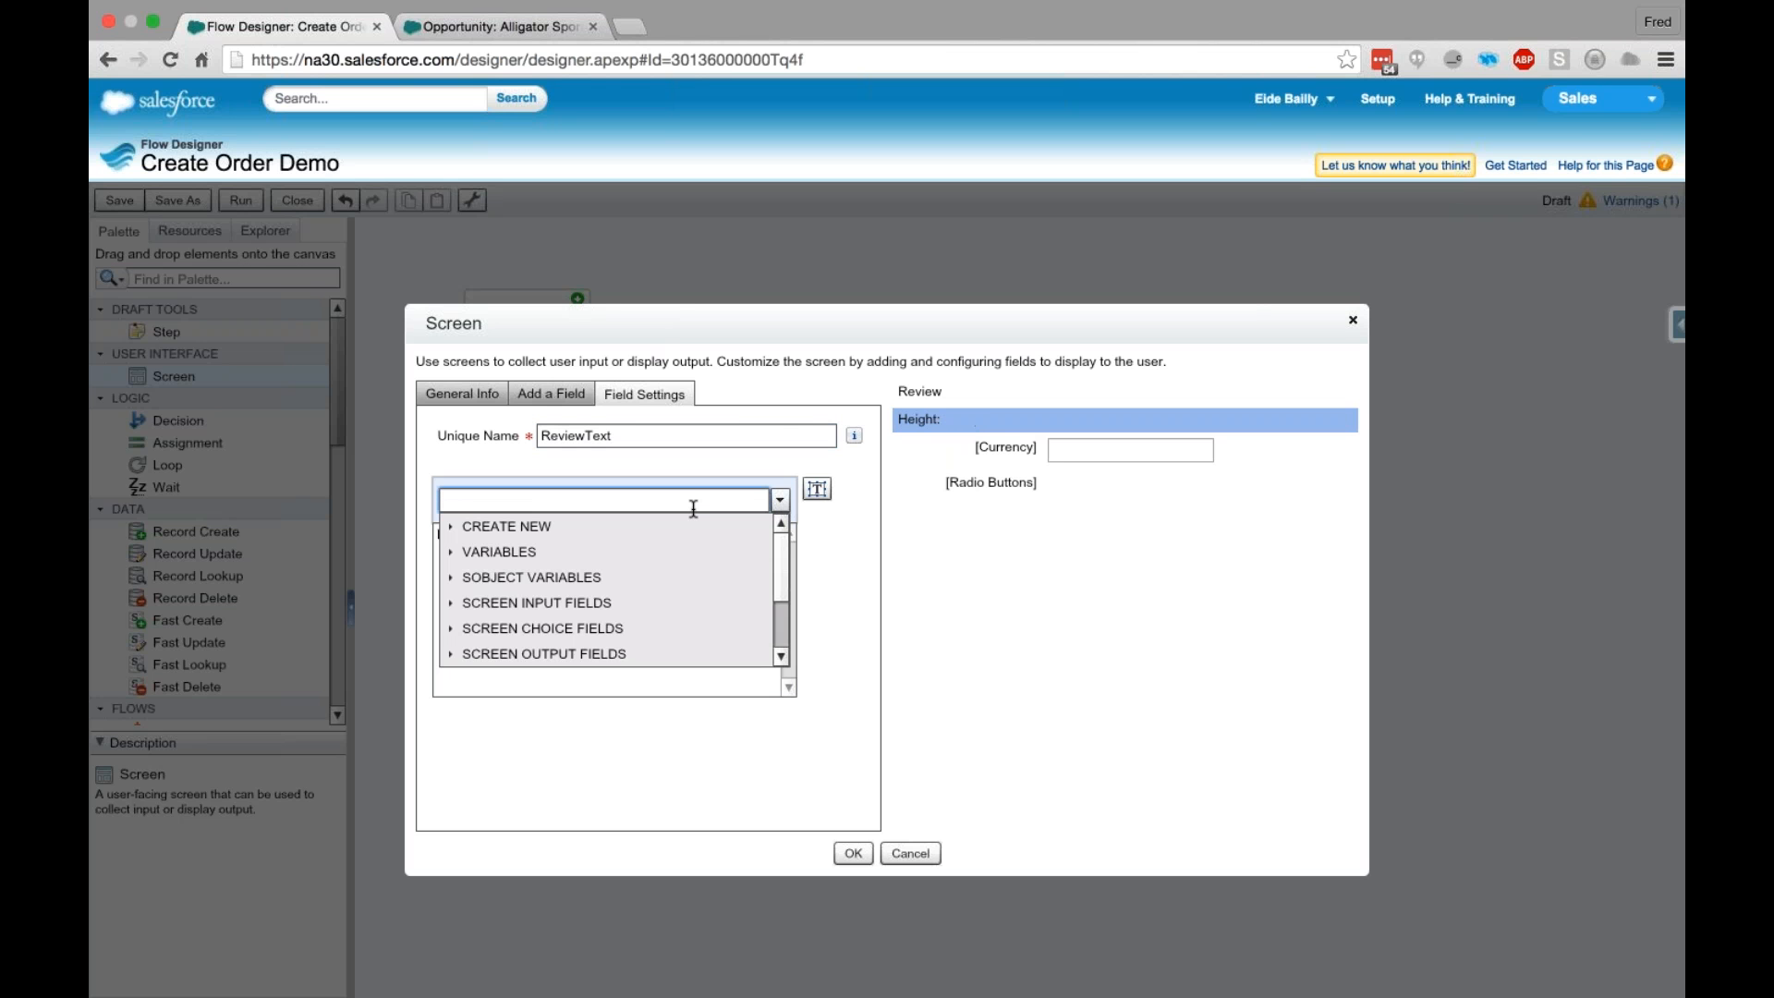
text(Heig)
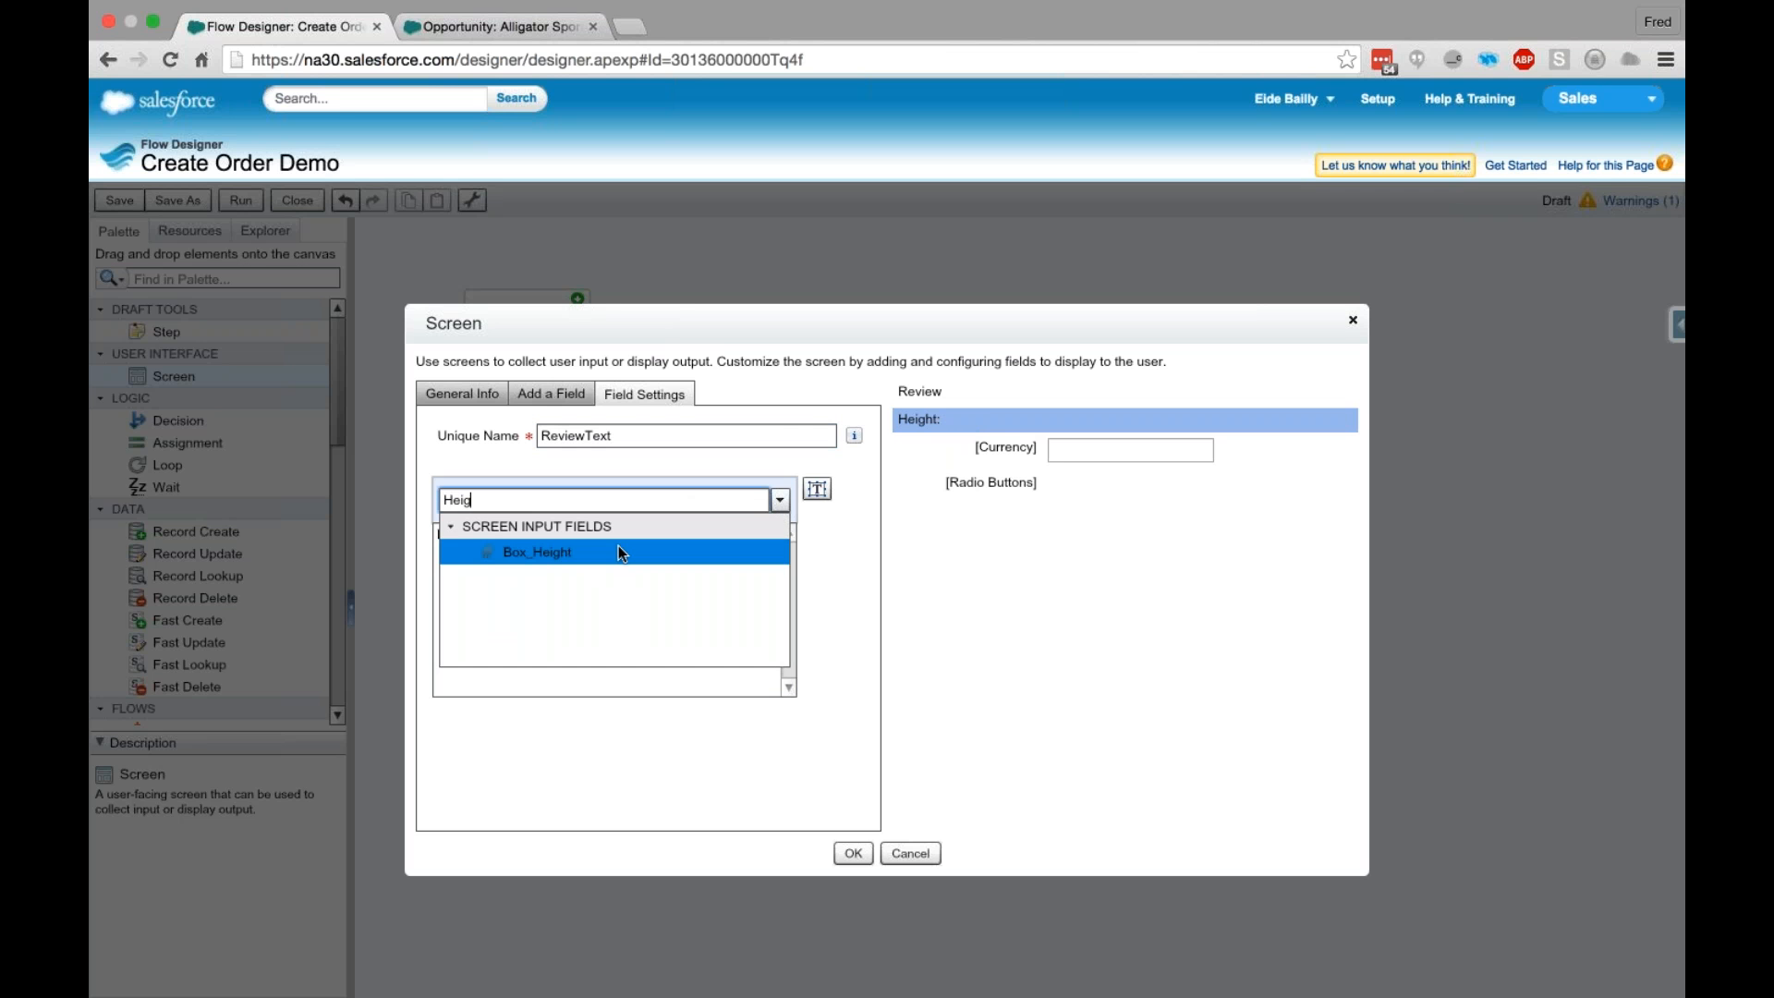
click(618, 551)
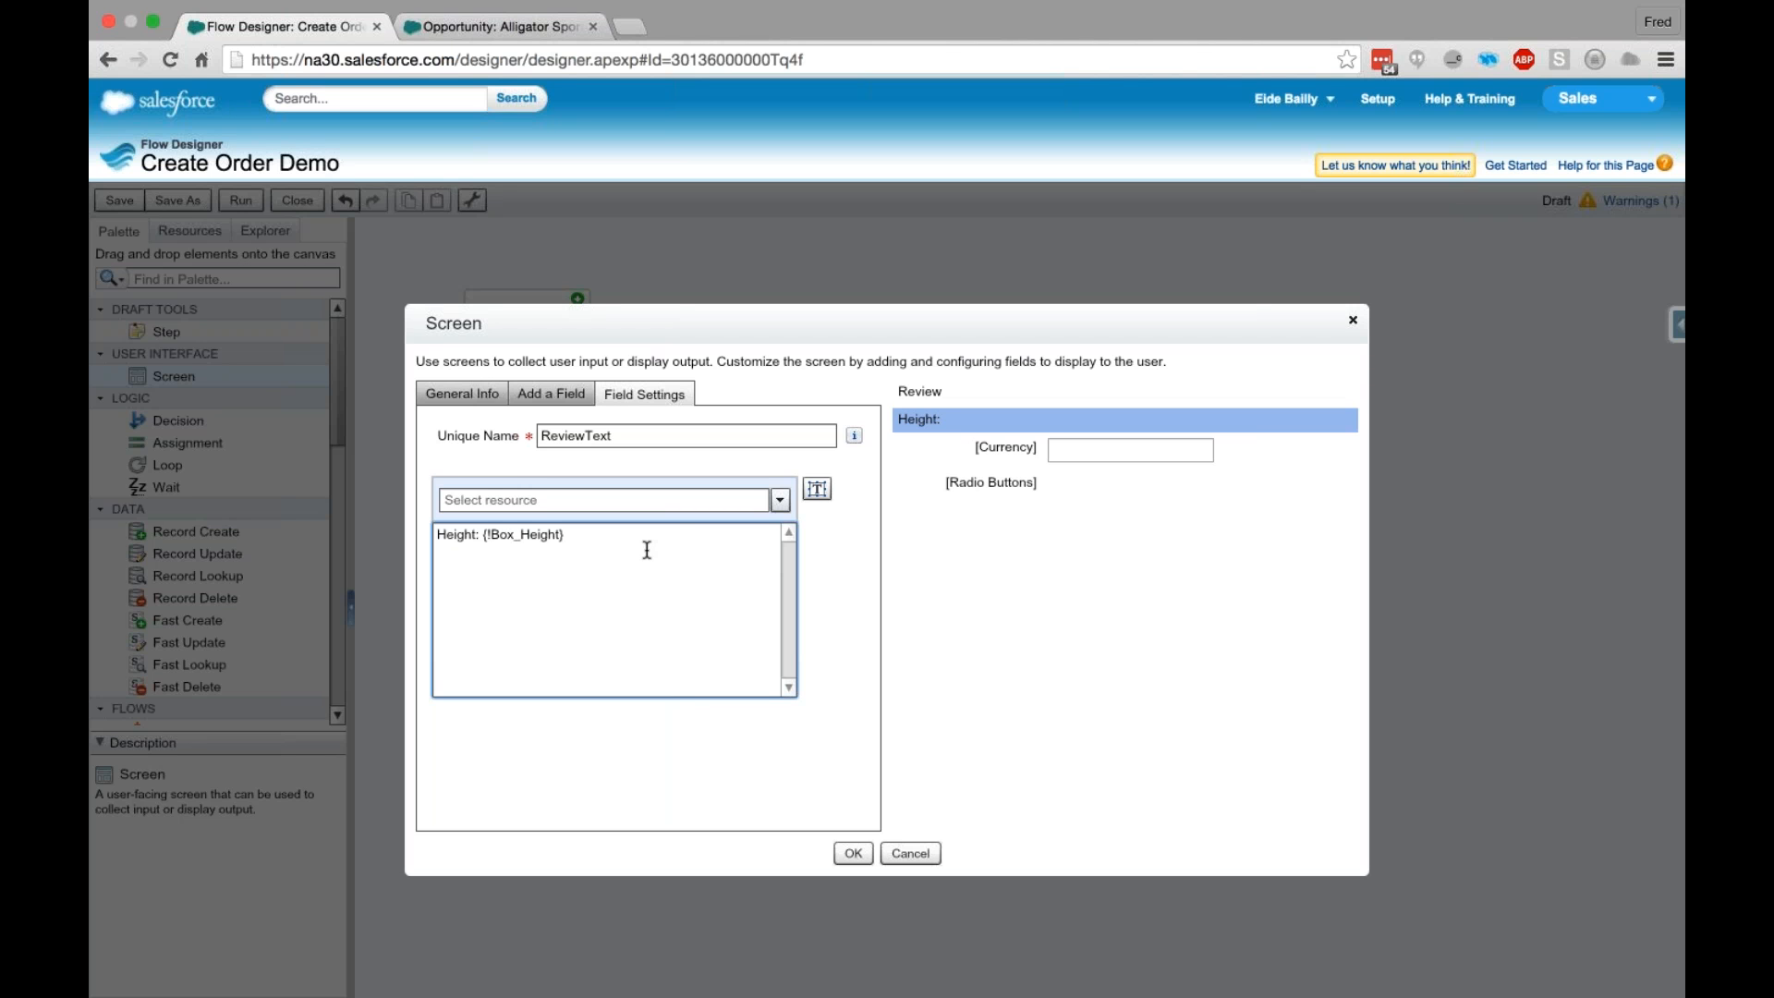
text(Width:)
- Add a second line to ReviewText reading "Width:" followed by the Box_Width screen input field reference
click(679, 500)
text(Width)
click(641, 552)
text(Depth)
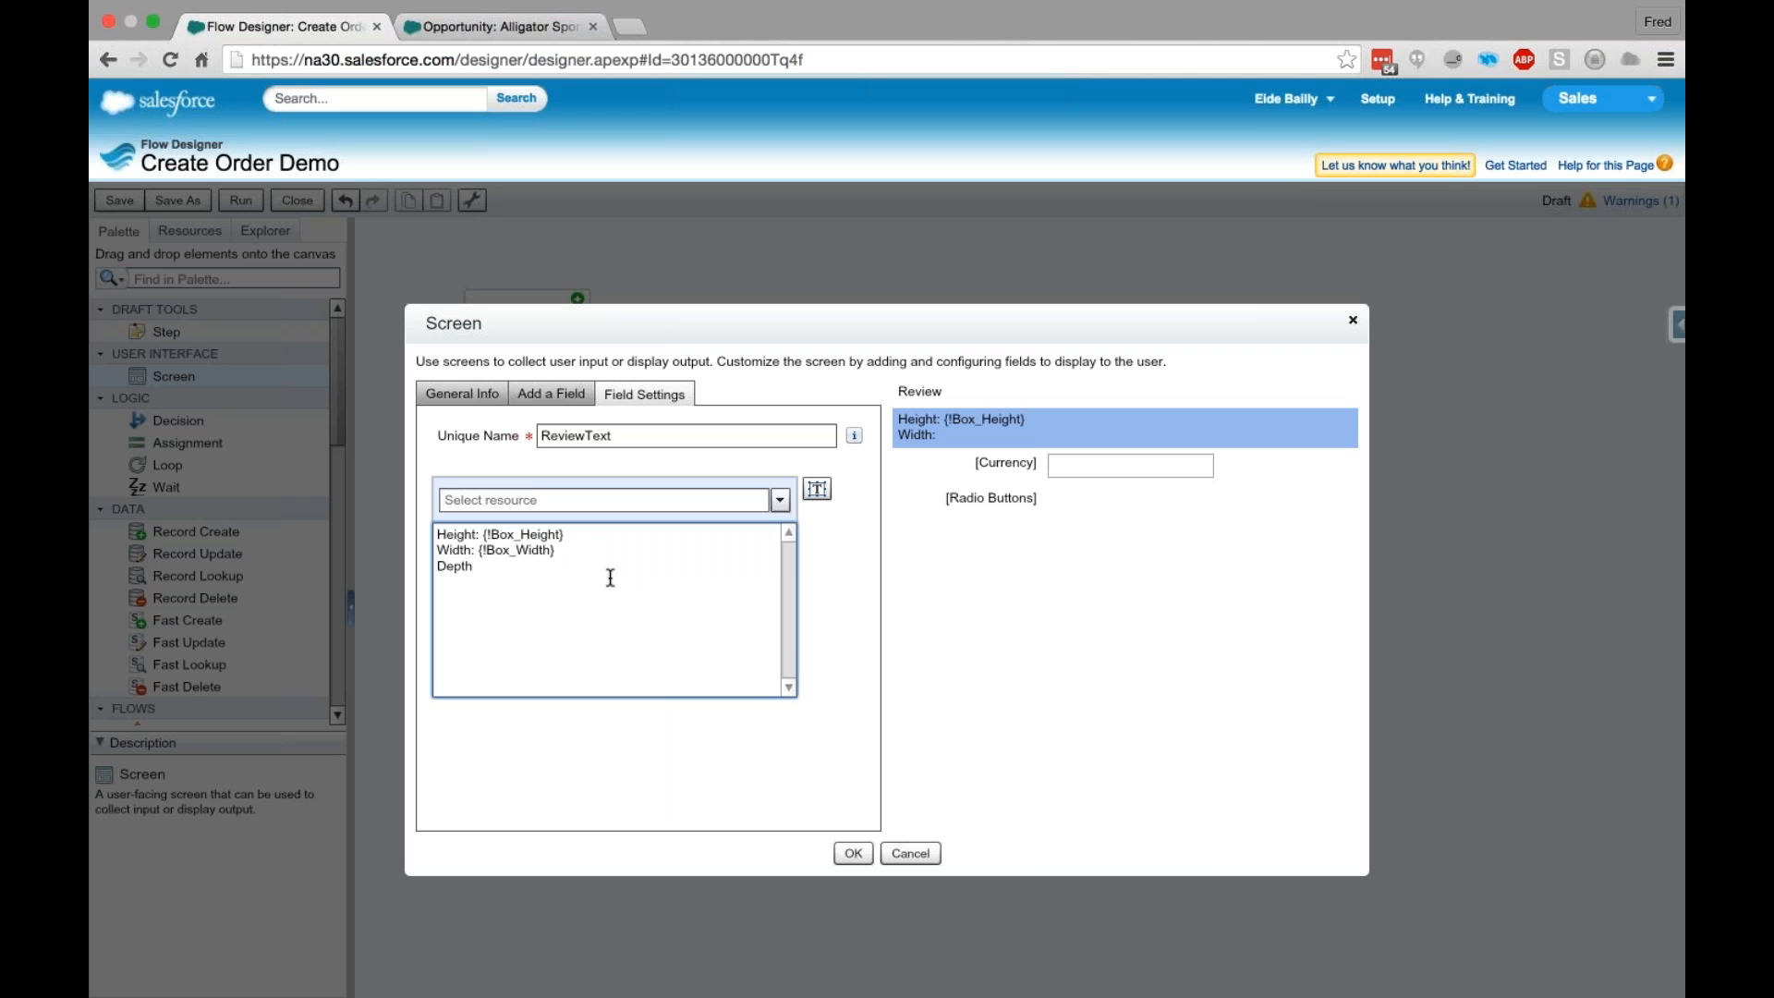
text(:)
- Add a third line to ReviewText reading "Depth:" followed by the Box_Depth screen input field reference
click(558, 497)
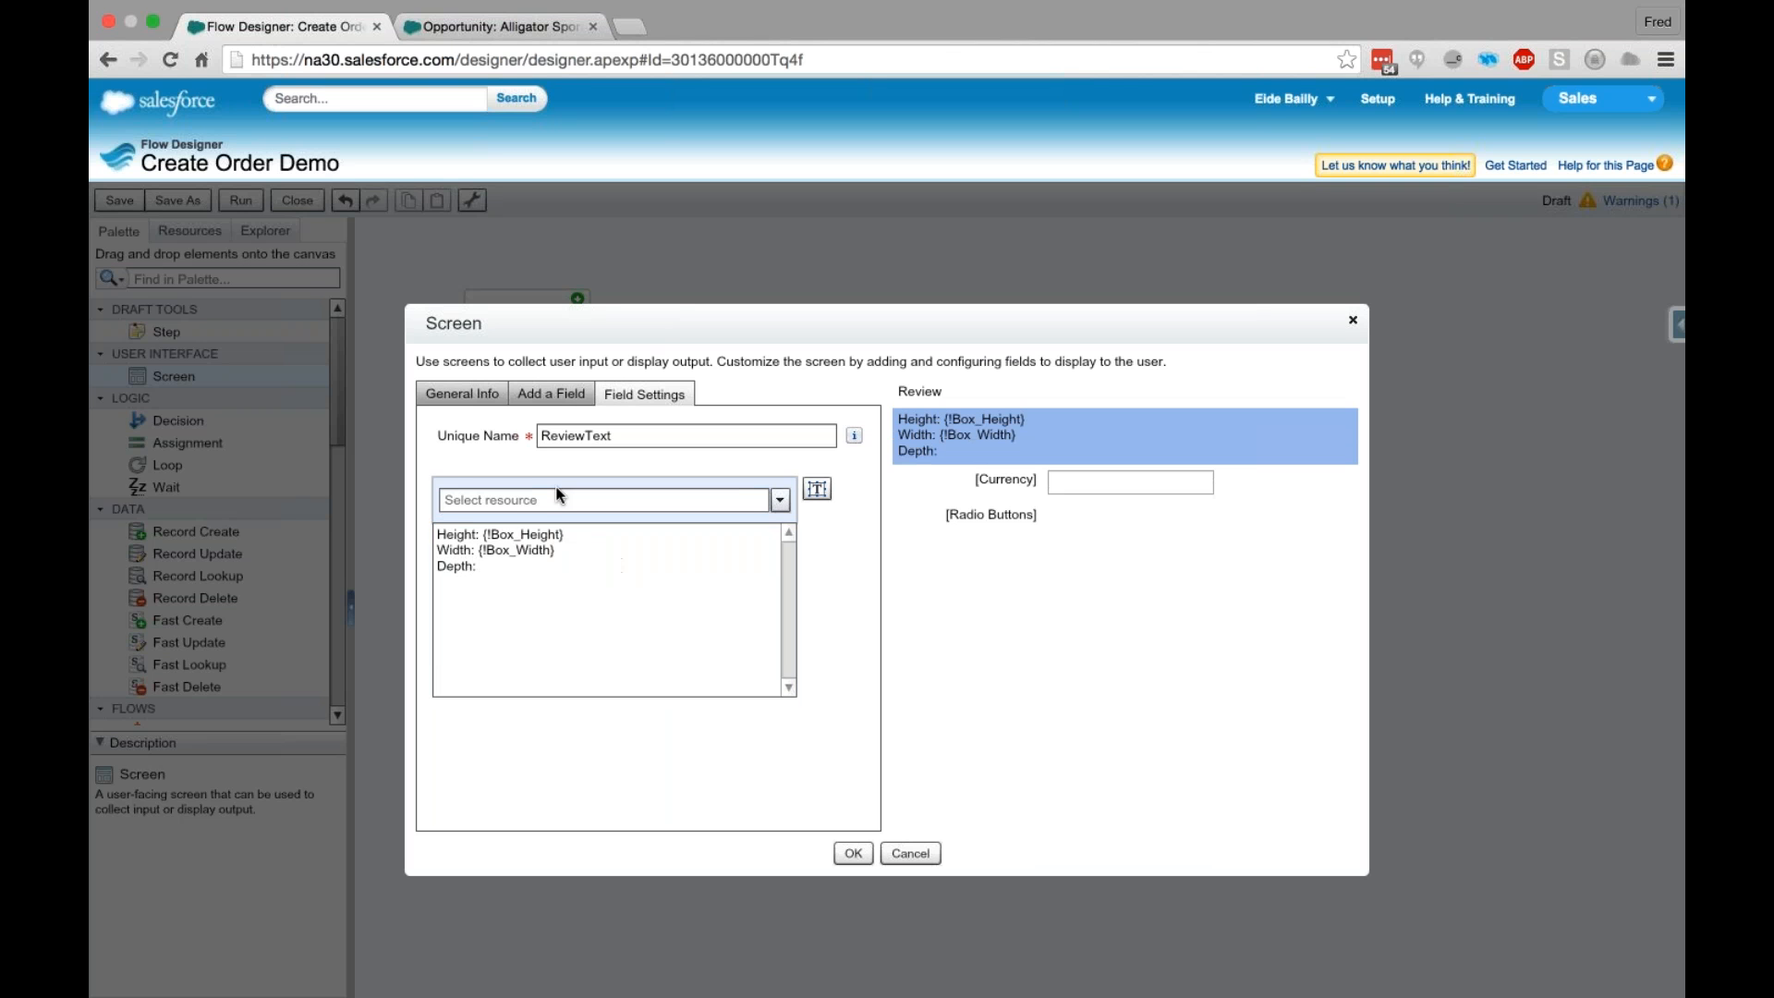
text(Dept)
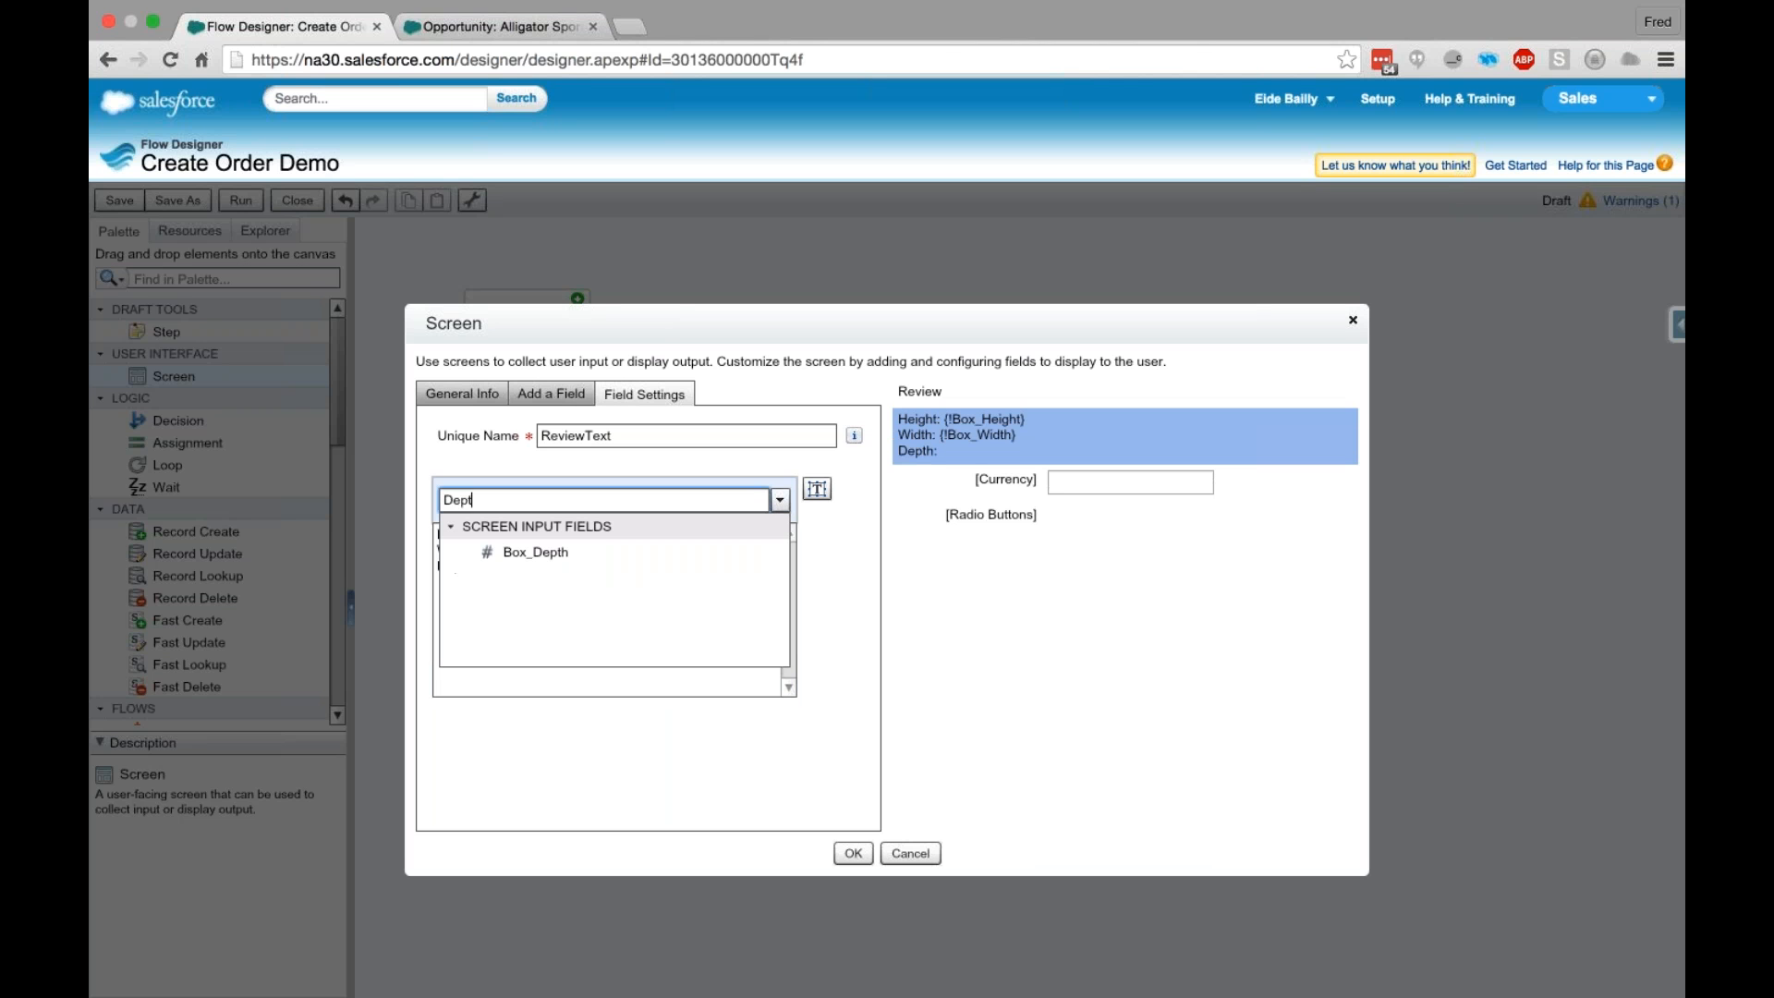
click(604, 551)
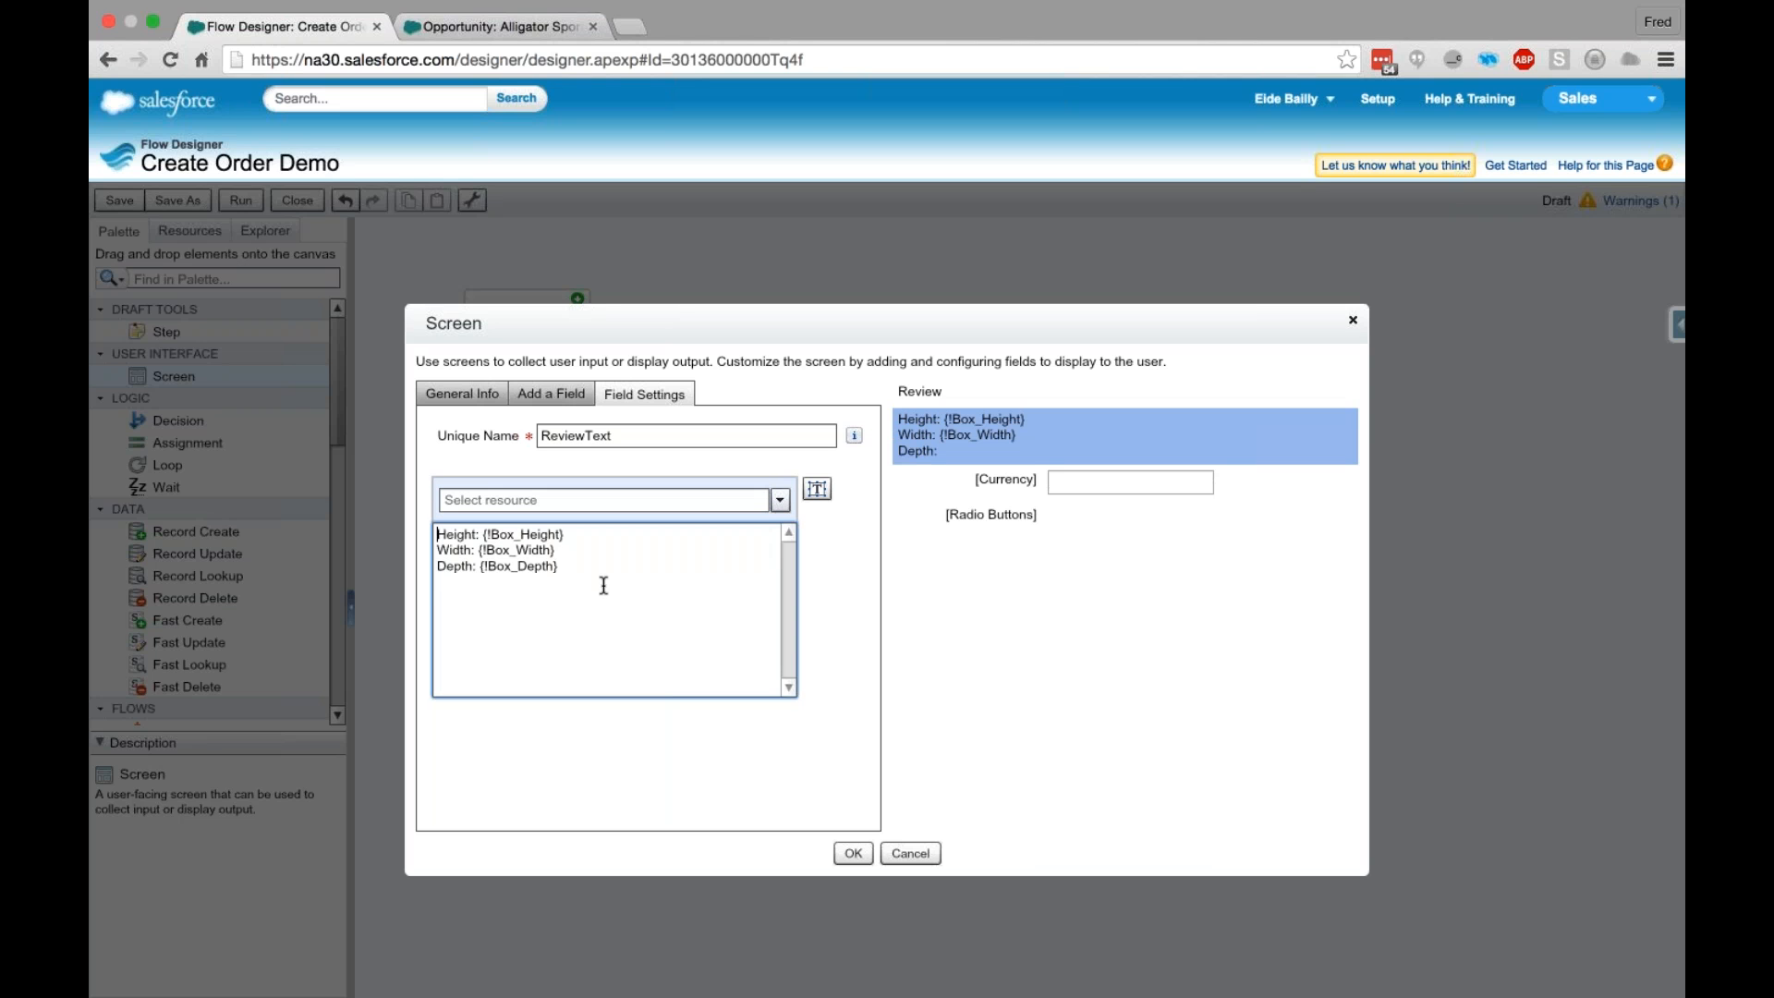
- Below a blank line in ReviewText, add three lines labelled "Color 1:", "Color 2:" and "Color 3:"
key(Return)
text(Color 1:)
drag(532, 607, 364, 606)
key(ctrl+c)
key(Right)
key(Return)
key(ctrl+v)
key(BackSpace)
key(BackSpace)
text(2:)
key(Return)
key(ctrl+v)
key(BackSpace)
key(BackSpace)
text(3:)
- Insert the Color_1 screen field reference and place a copy of it after each of the three color labels
click(563, 601)
click(603, 500)
text(Color)
click(542, 547)
drag(498, 632, 482, 632)
key(BackSpace)
key(Up)
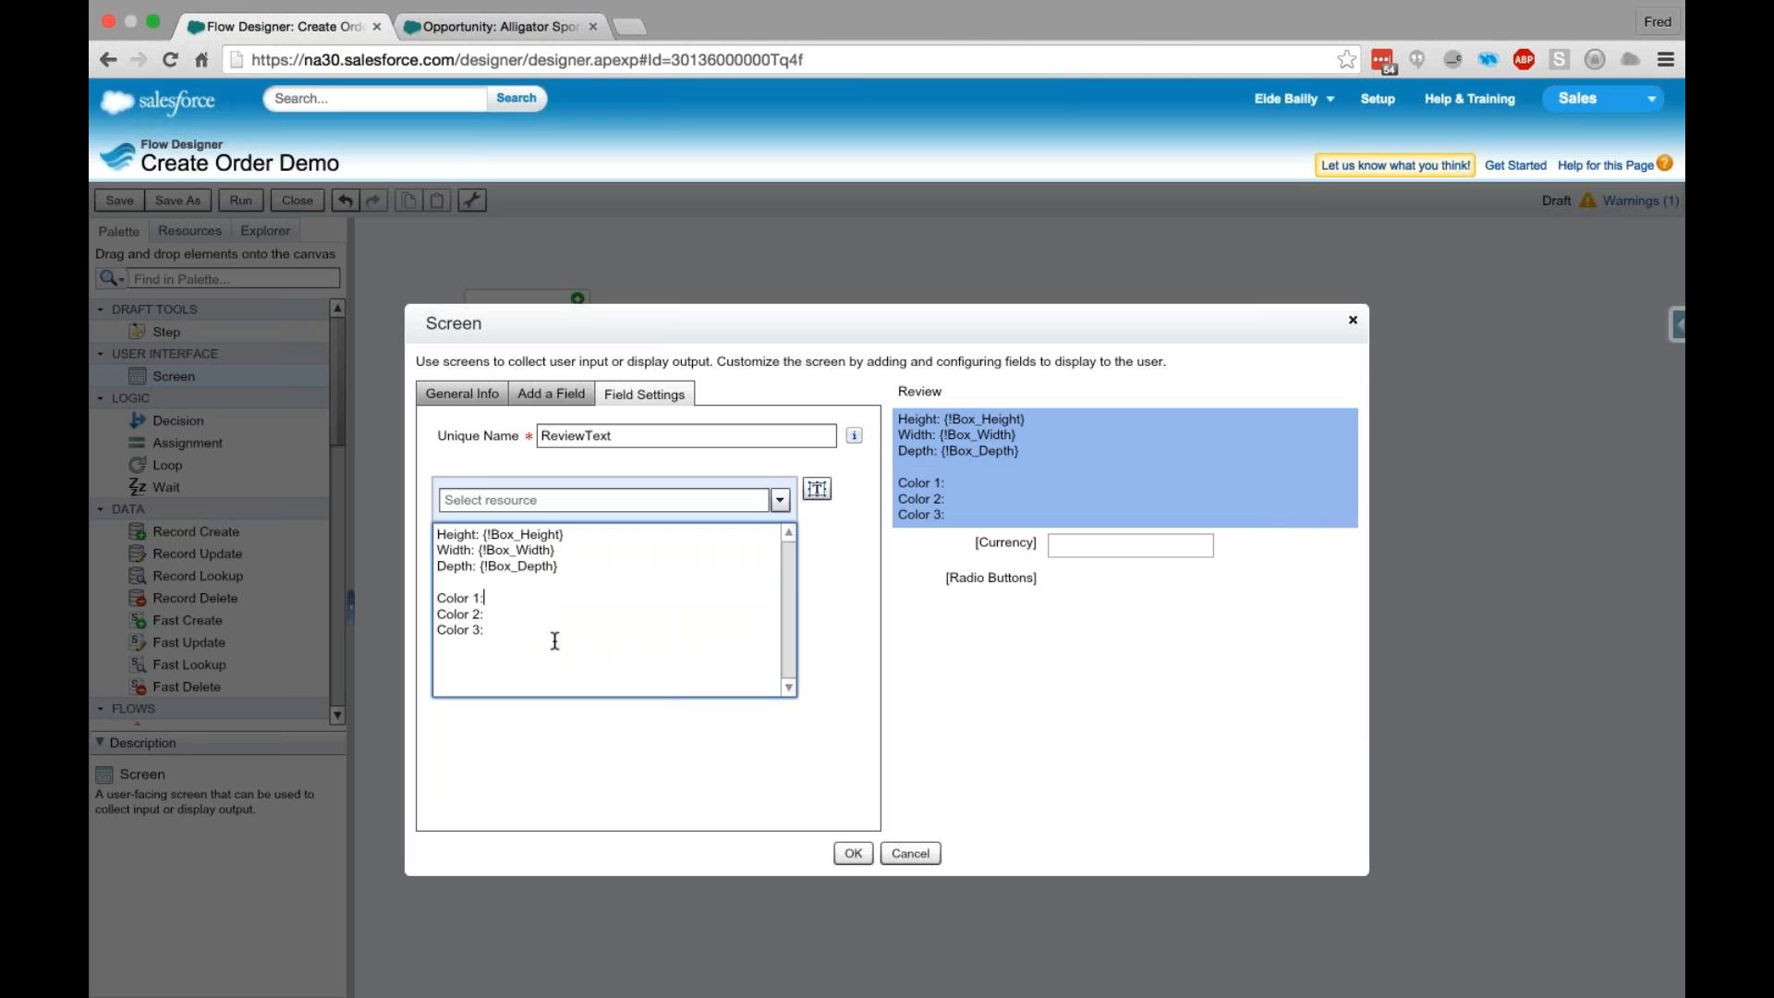
key(super+v)
key(Down)
key(super+v)
key(Down)
key(super+v)
- Change the references after "Color 2:" and "Color 3:" to {!Color_2} and {!Color_3}
key(Up)
key(Left)
key(shift+Left)
text(2)
key(Down)
key(shift+Left)
text(3}  )
text(Qt)
text(y:)
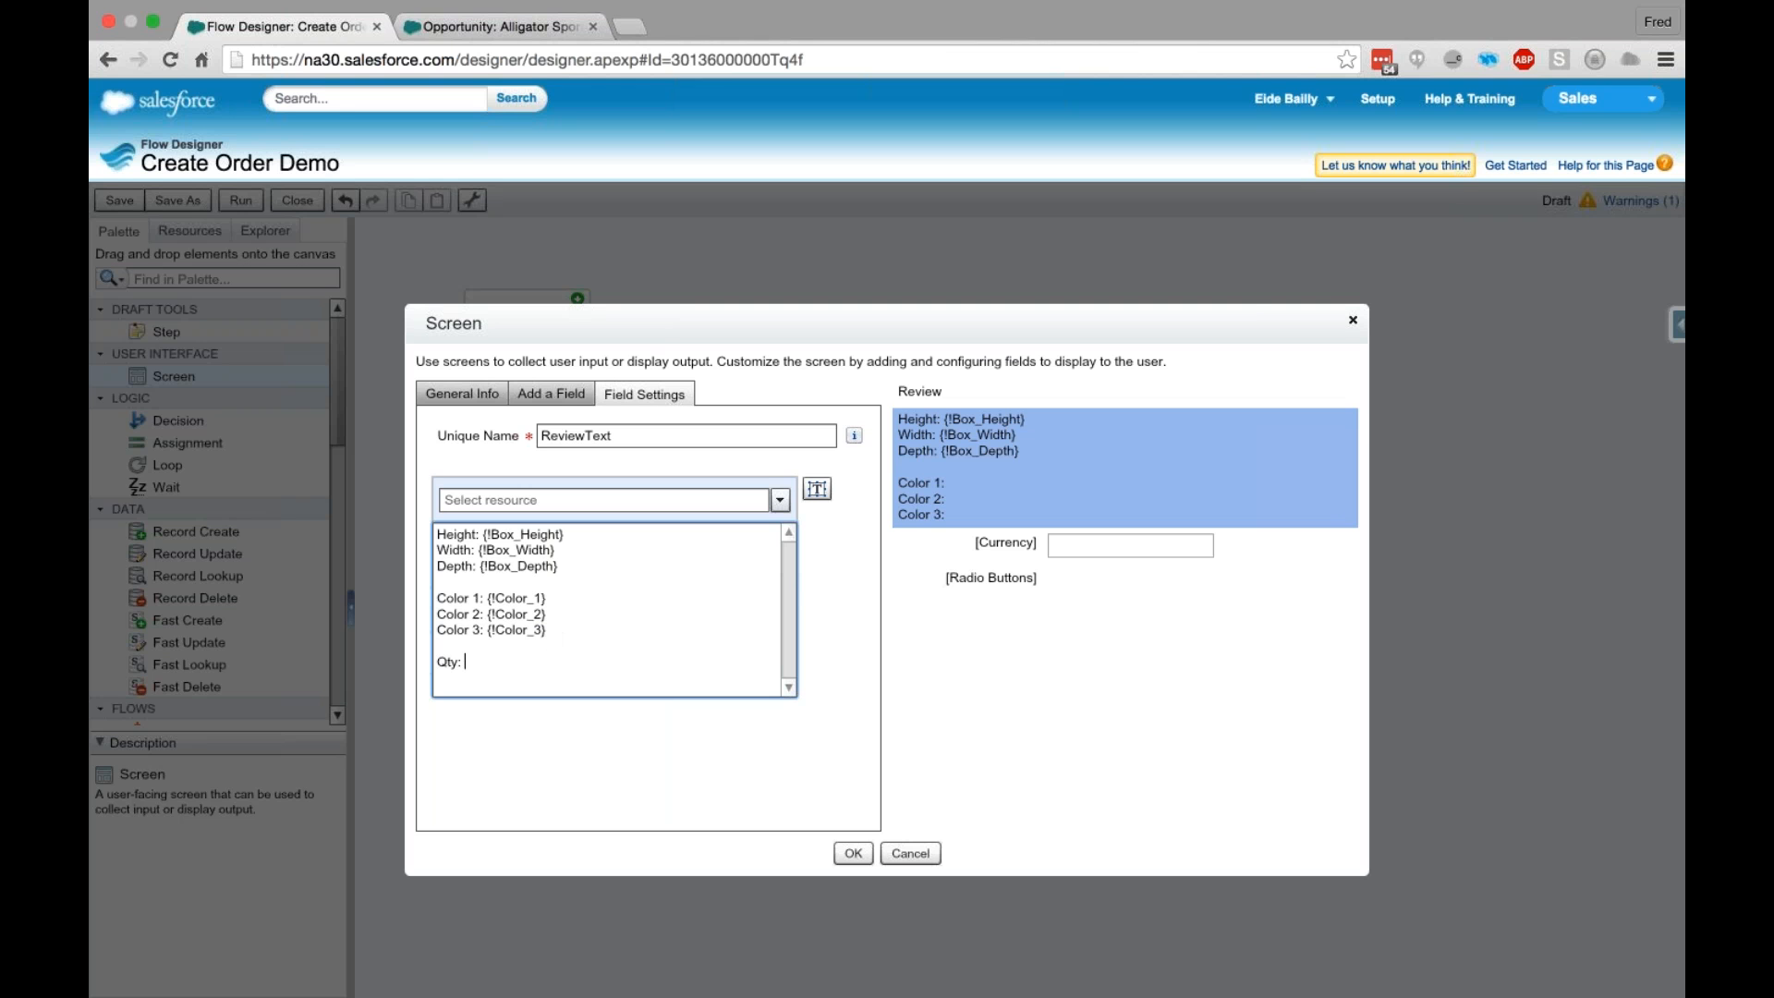
- Below a blank line in ReviewText, add "Qty:" followed by the Qty screen input field reference
click(503, 500)
text(Qty)
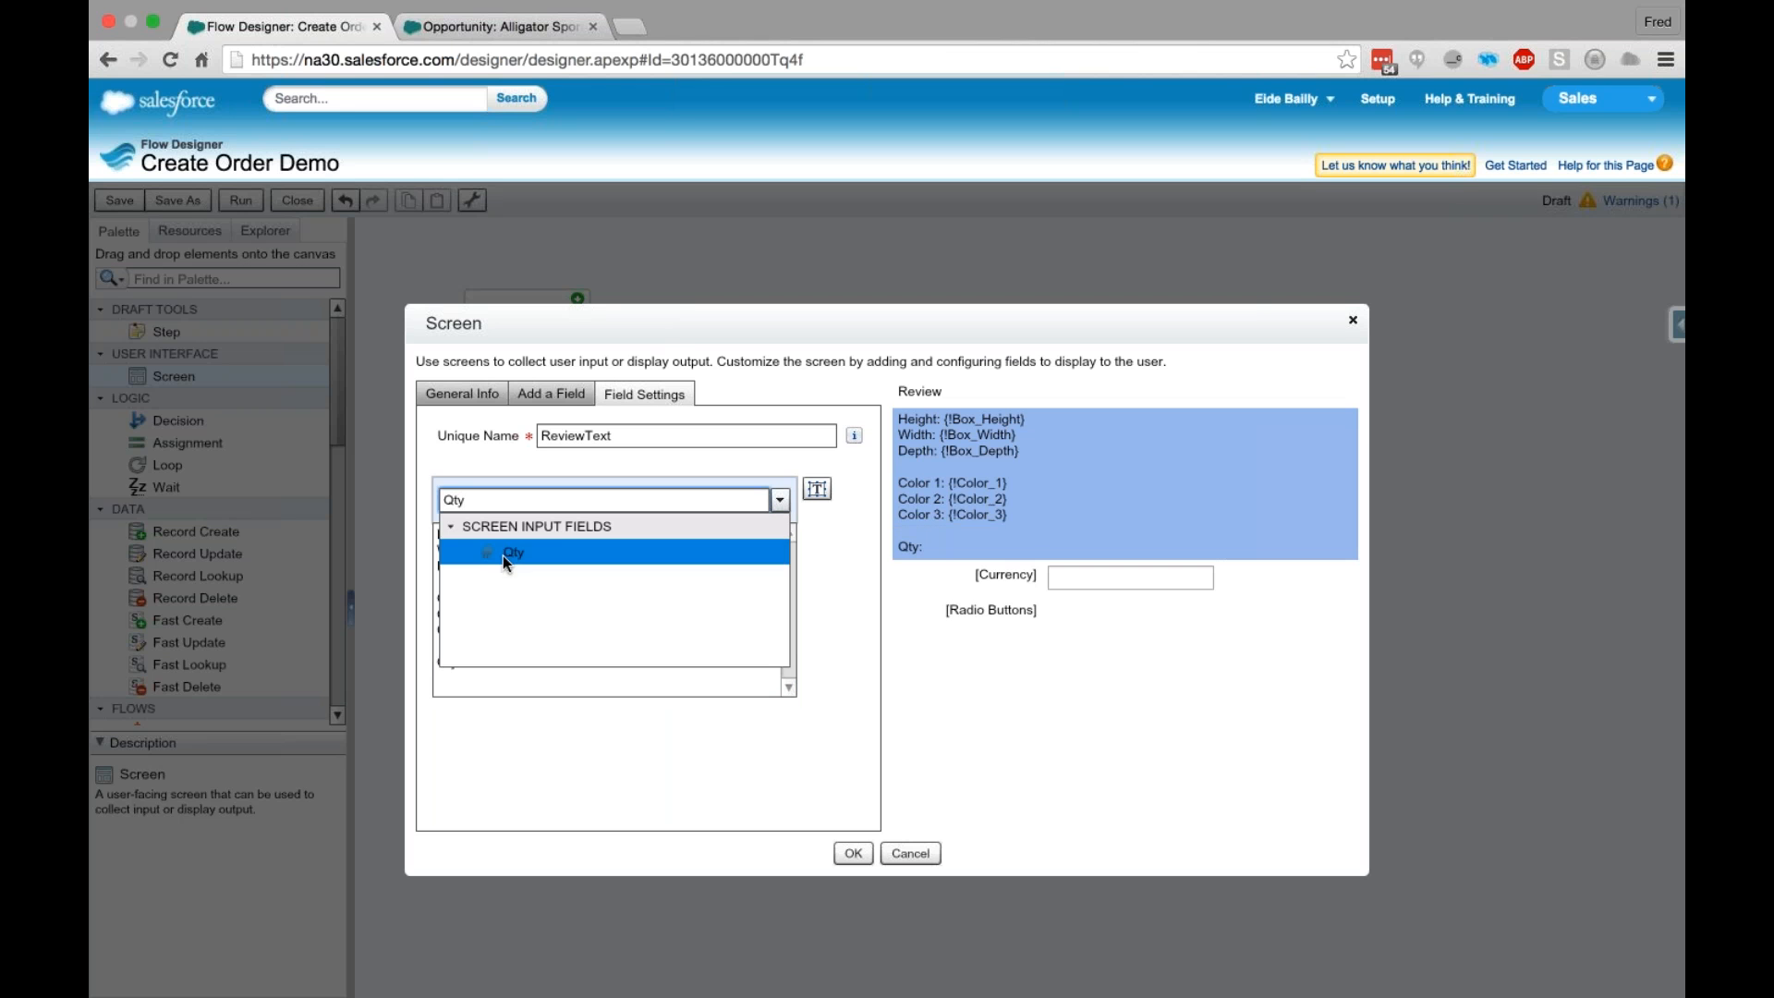
click(504, 554)
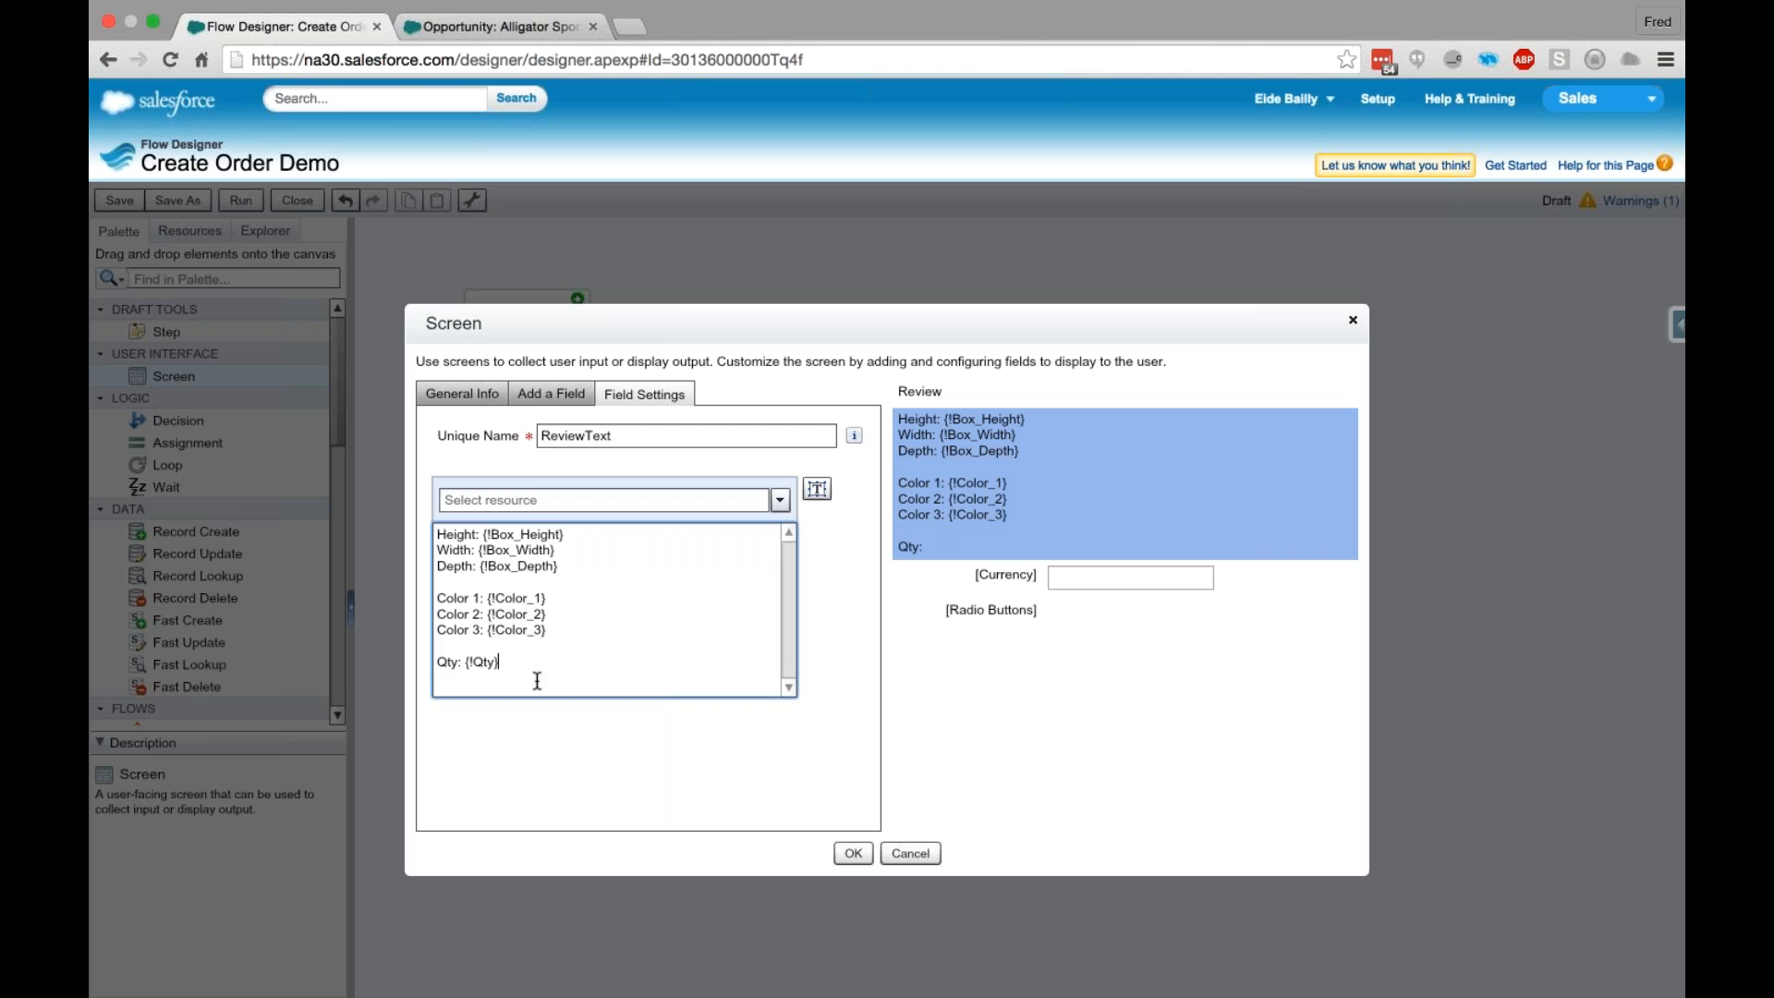
- Label the Review screen's Currency field "Total Price" with the unique name Total_Price
click(1100, 575)
click(1101, 580)
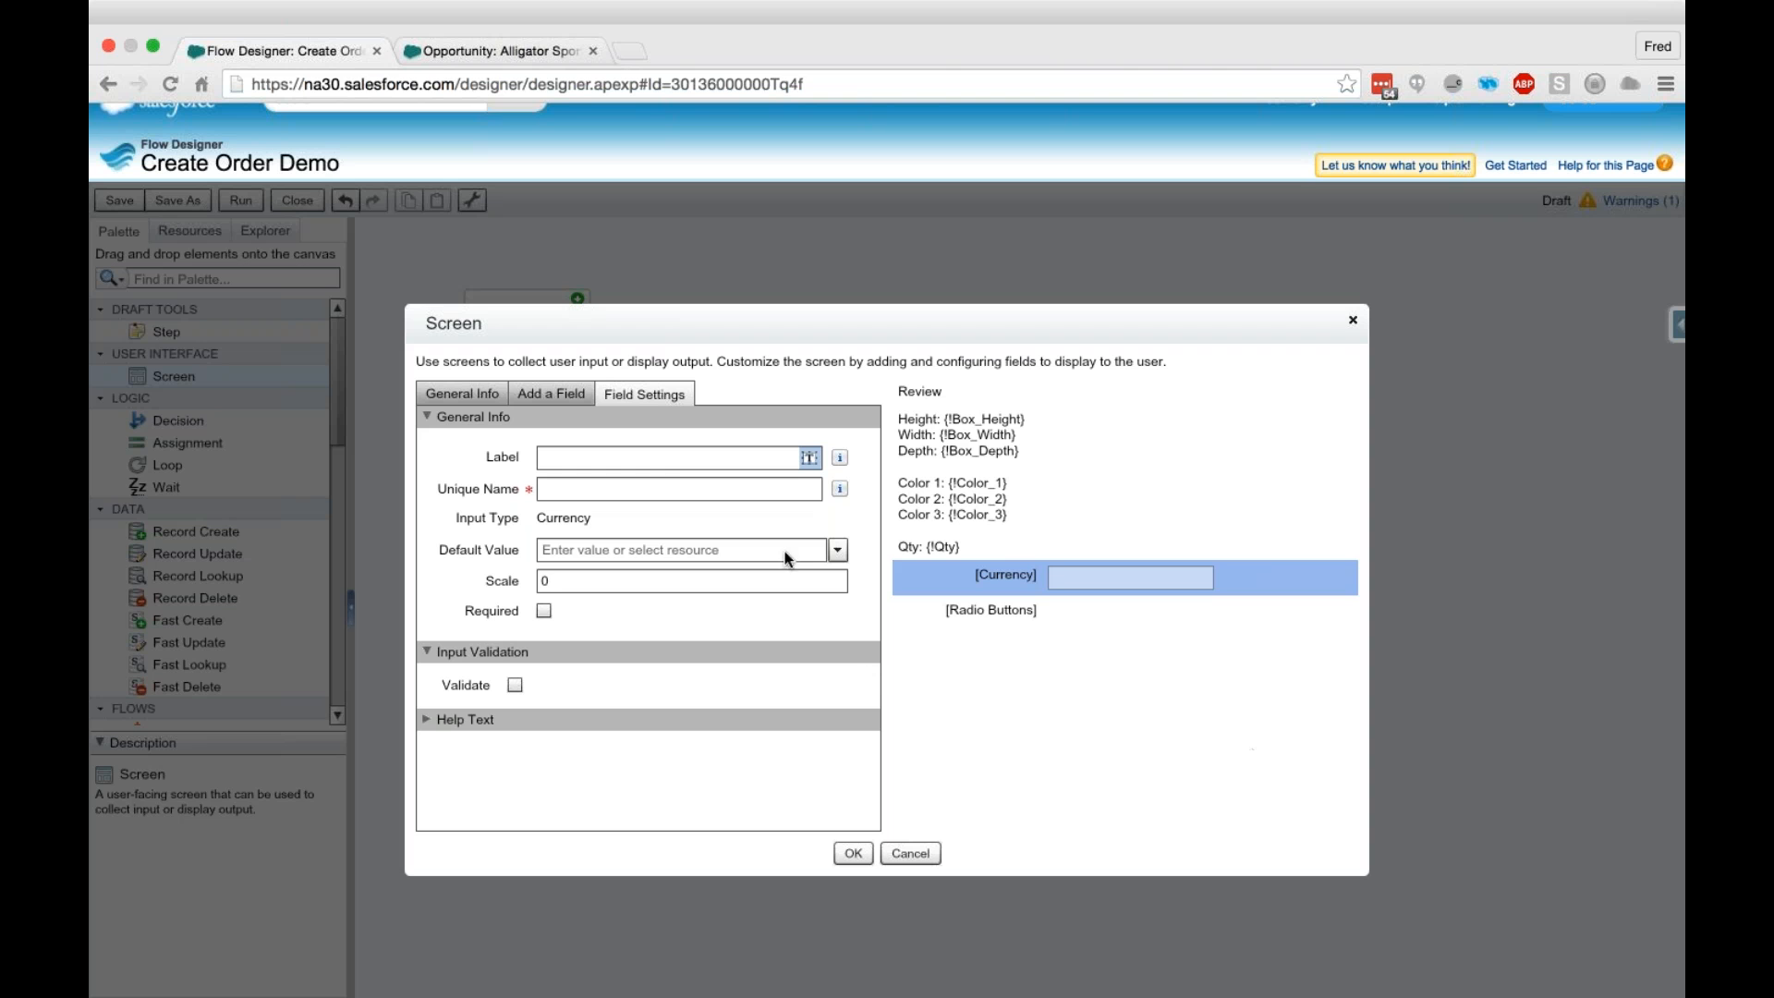
click(656, 459)
text(To9tal)
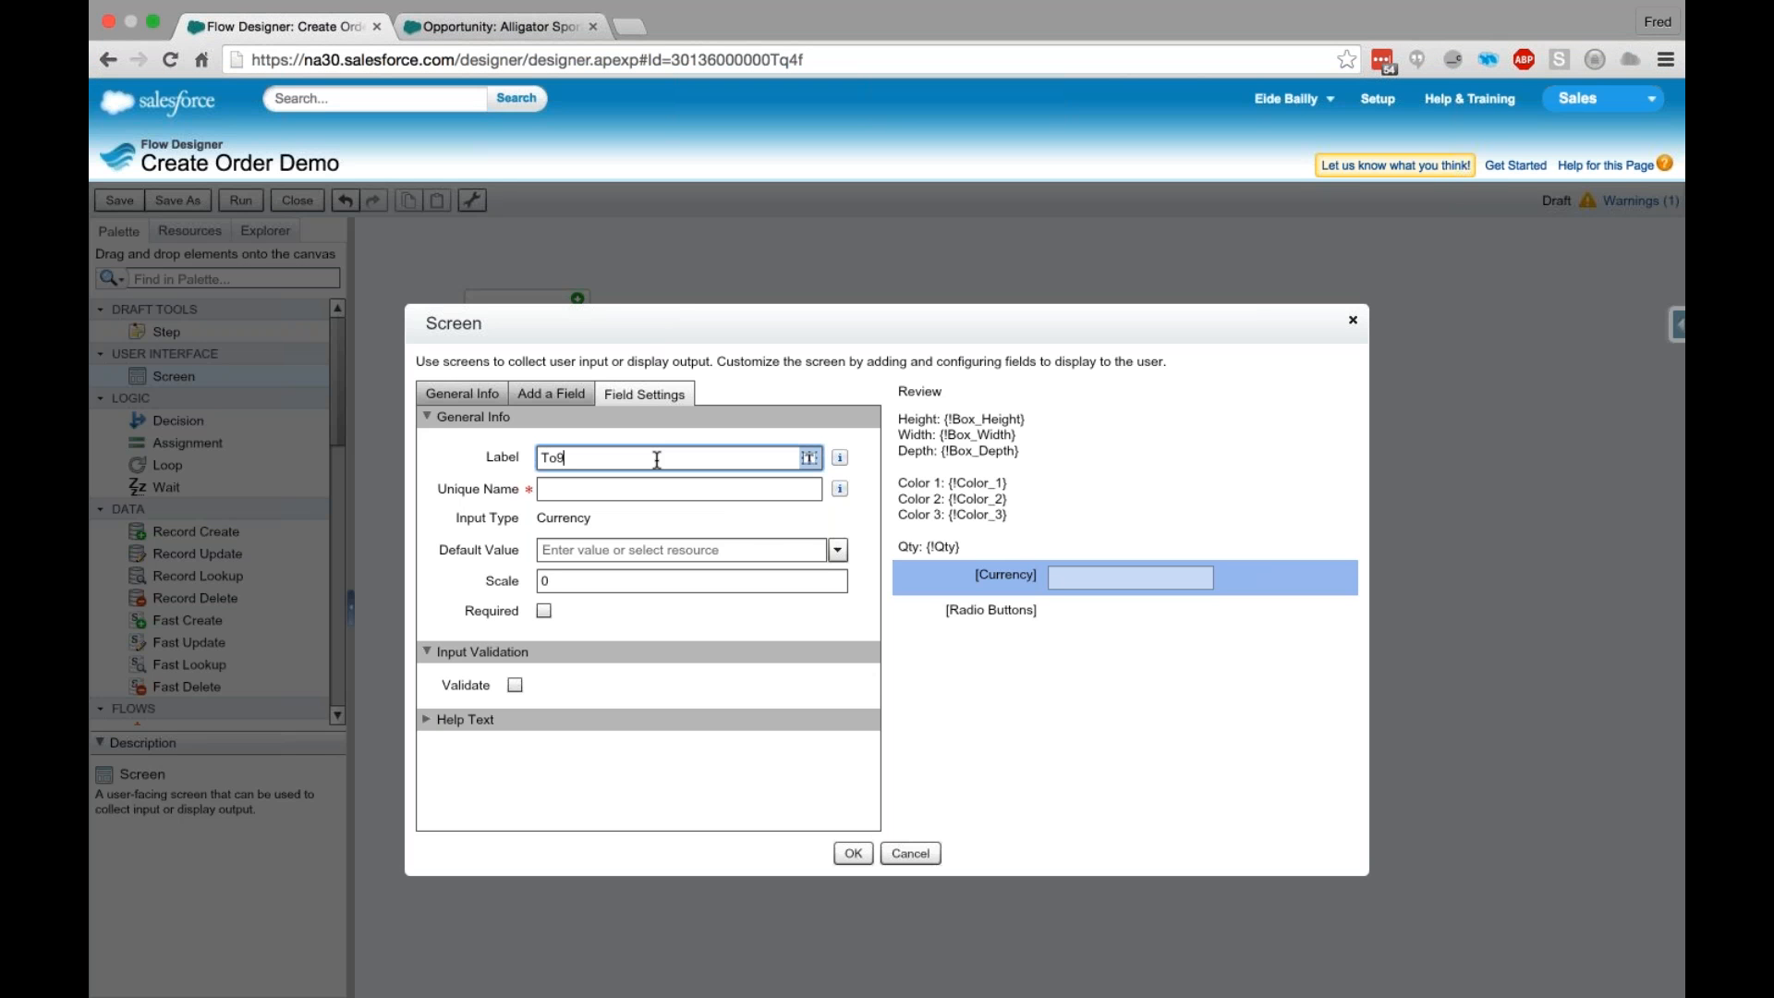
key(BackSpace)
key(BackSpace)
key(BackSpace)
key(BackSpace)
text(tal Price)
key(Tab)
key(Tab)
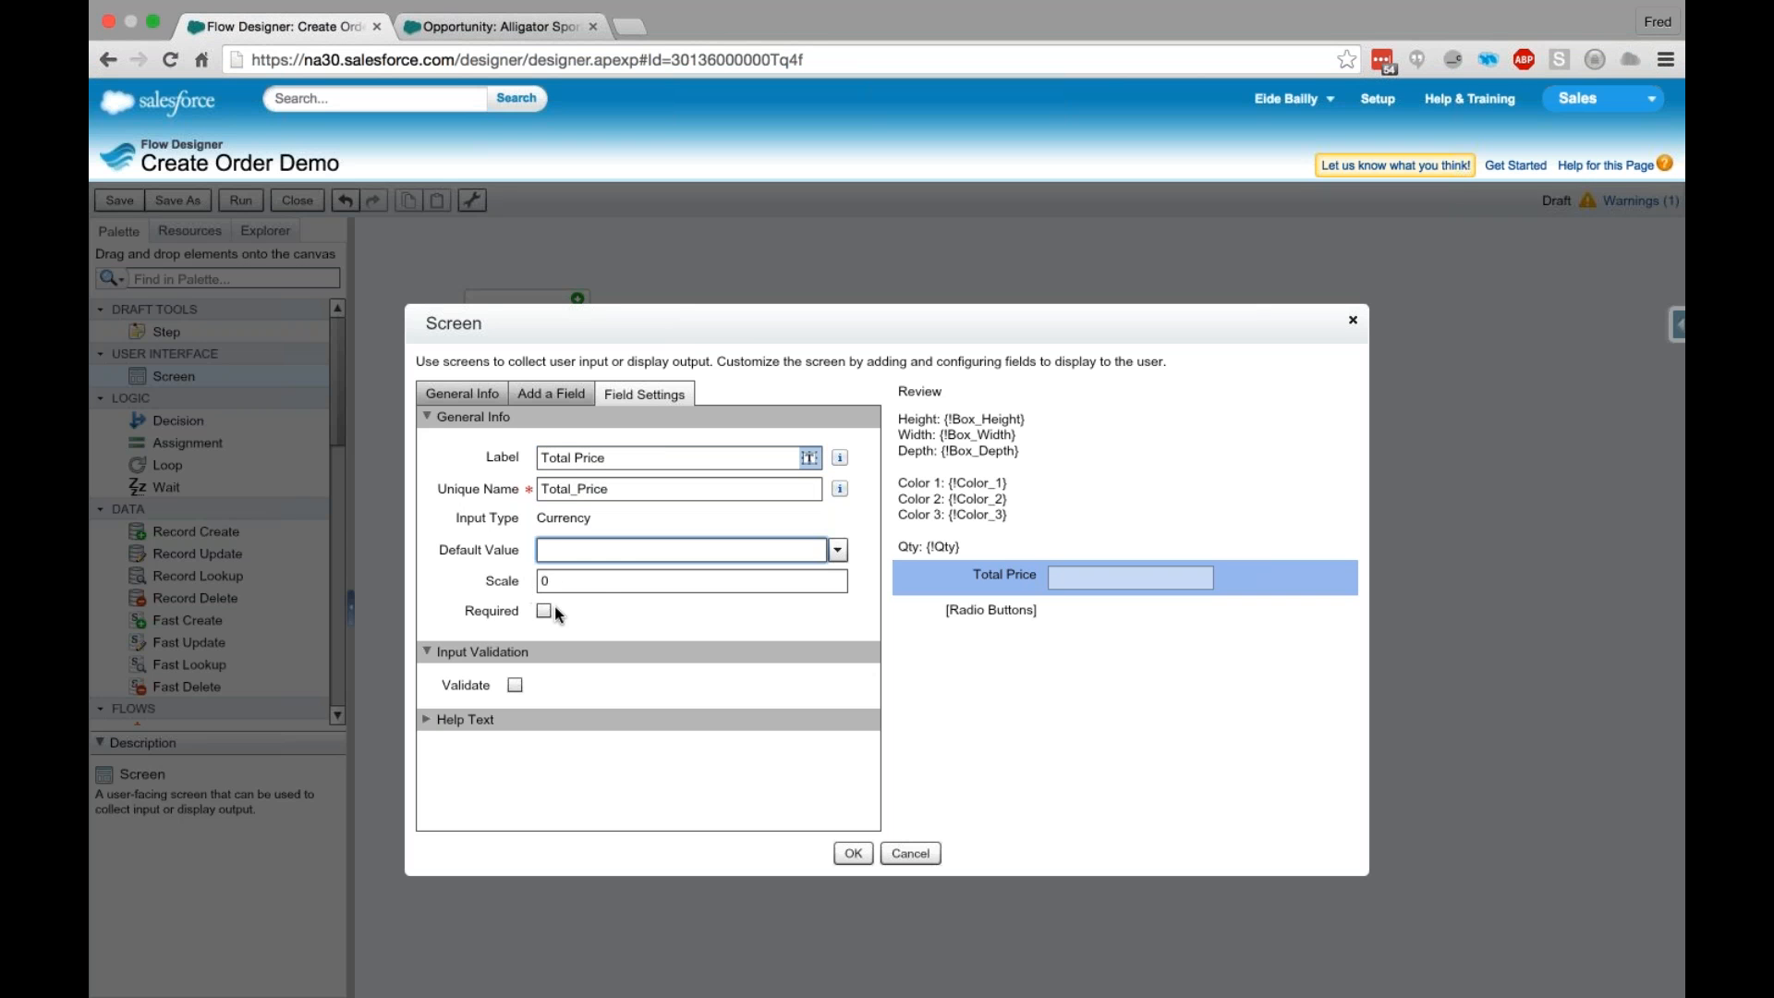
- Set the Total Price field's scale to 2 and make the field required
double_click(543, 581)
text(2)
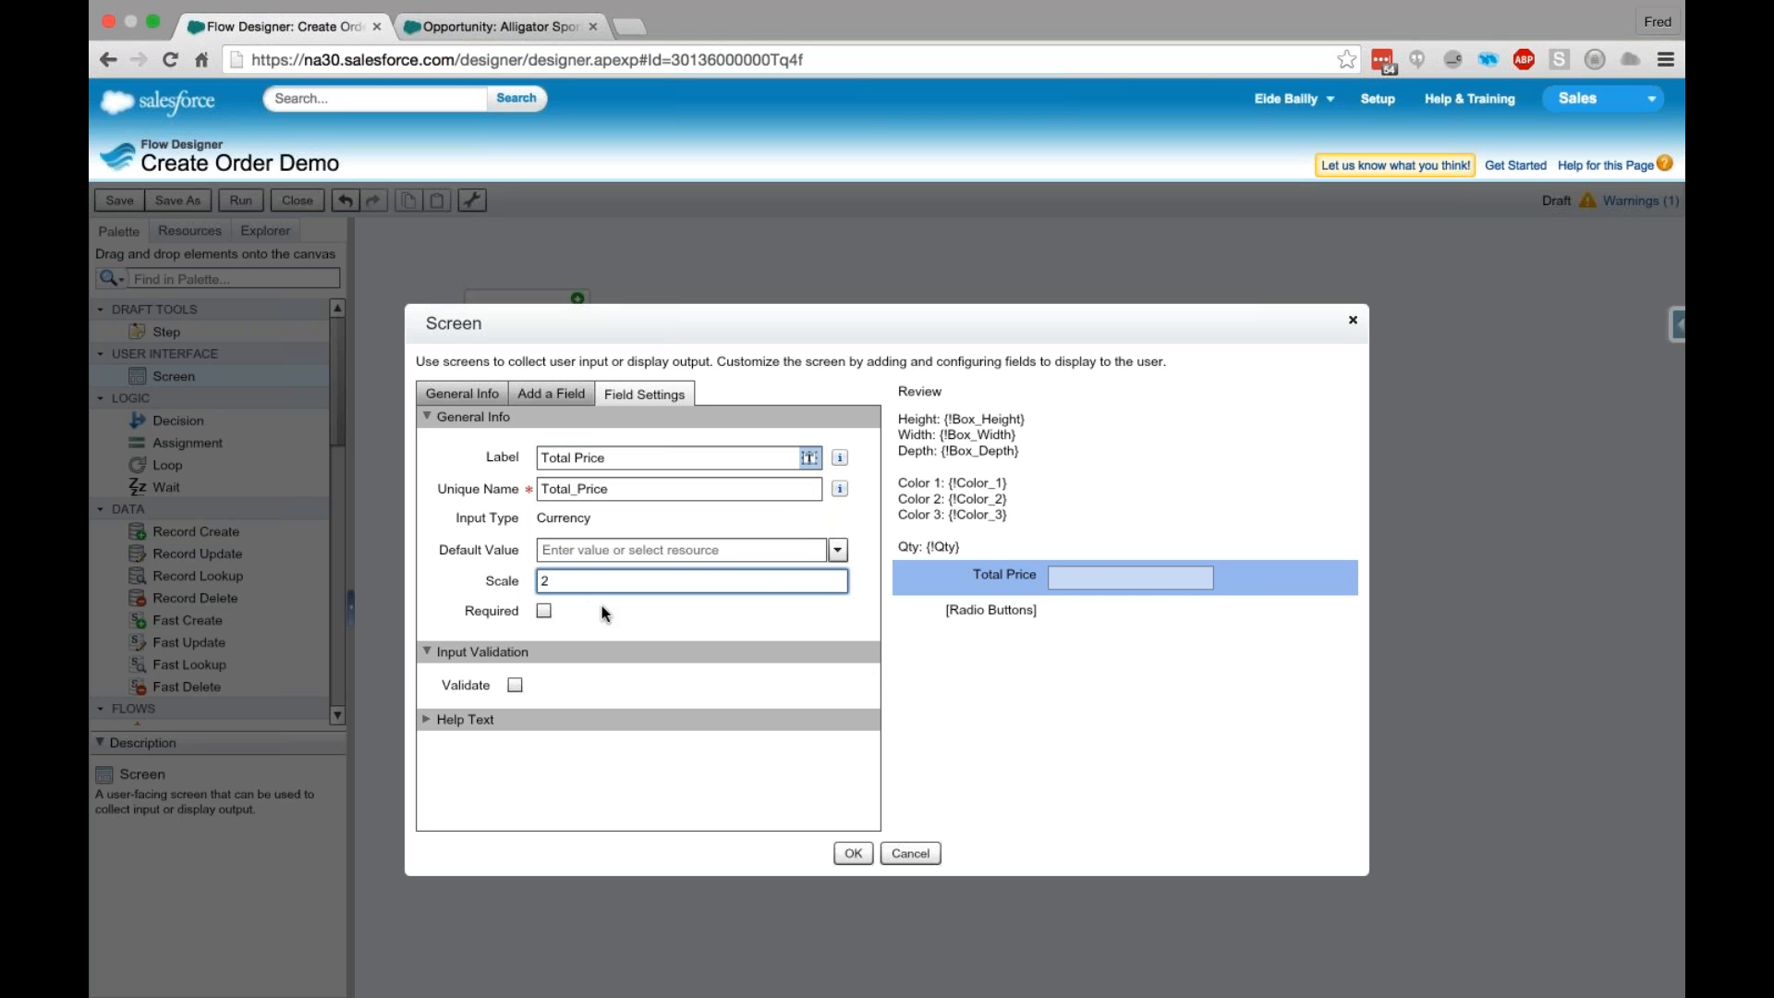
click(691, 617)
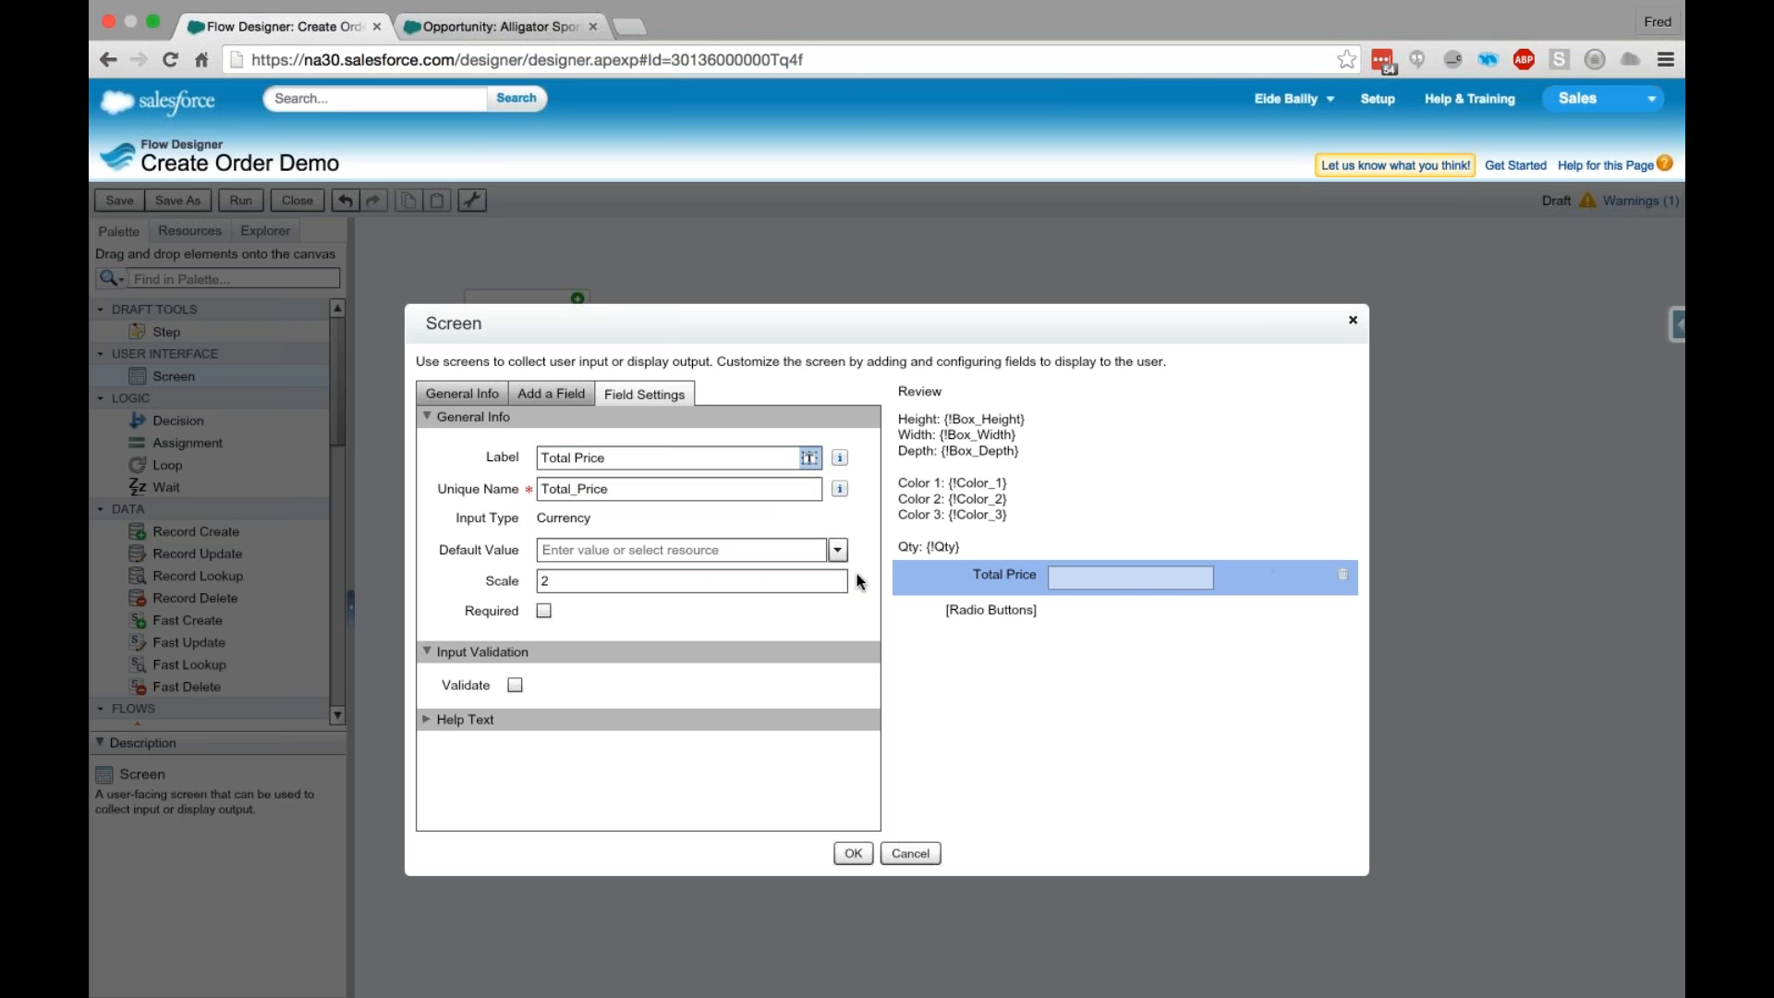
click(544, 611)
- Label the Radio Buttons field "Has client paid for the order?", with unique name PaidOrder and value data type Boolean
click(1006, 620)
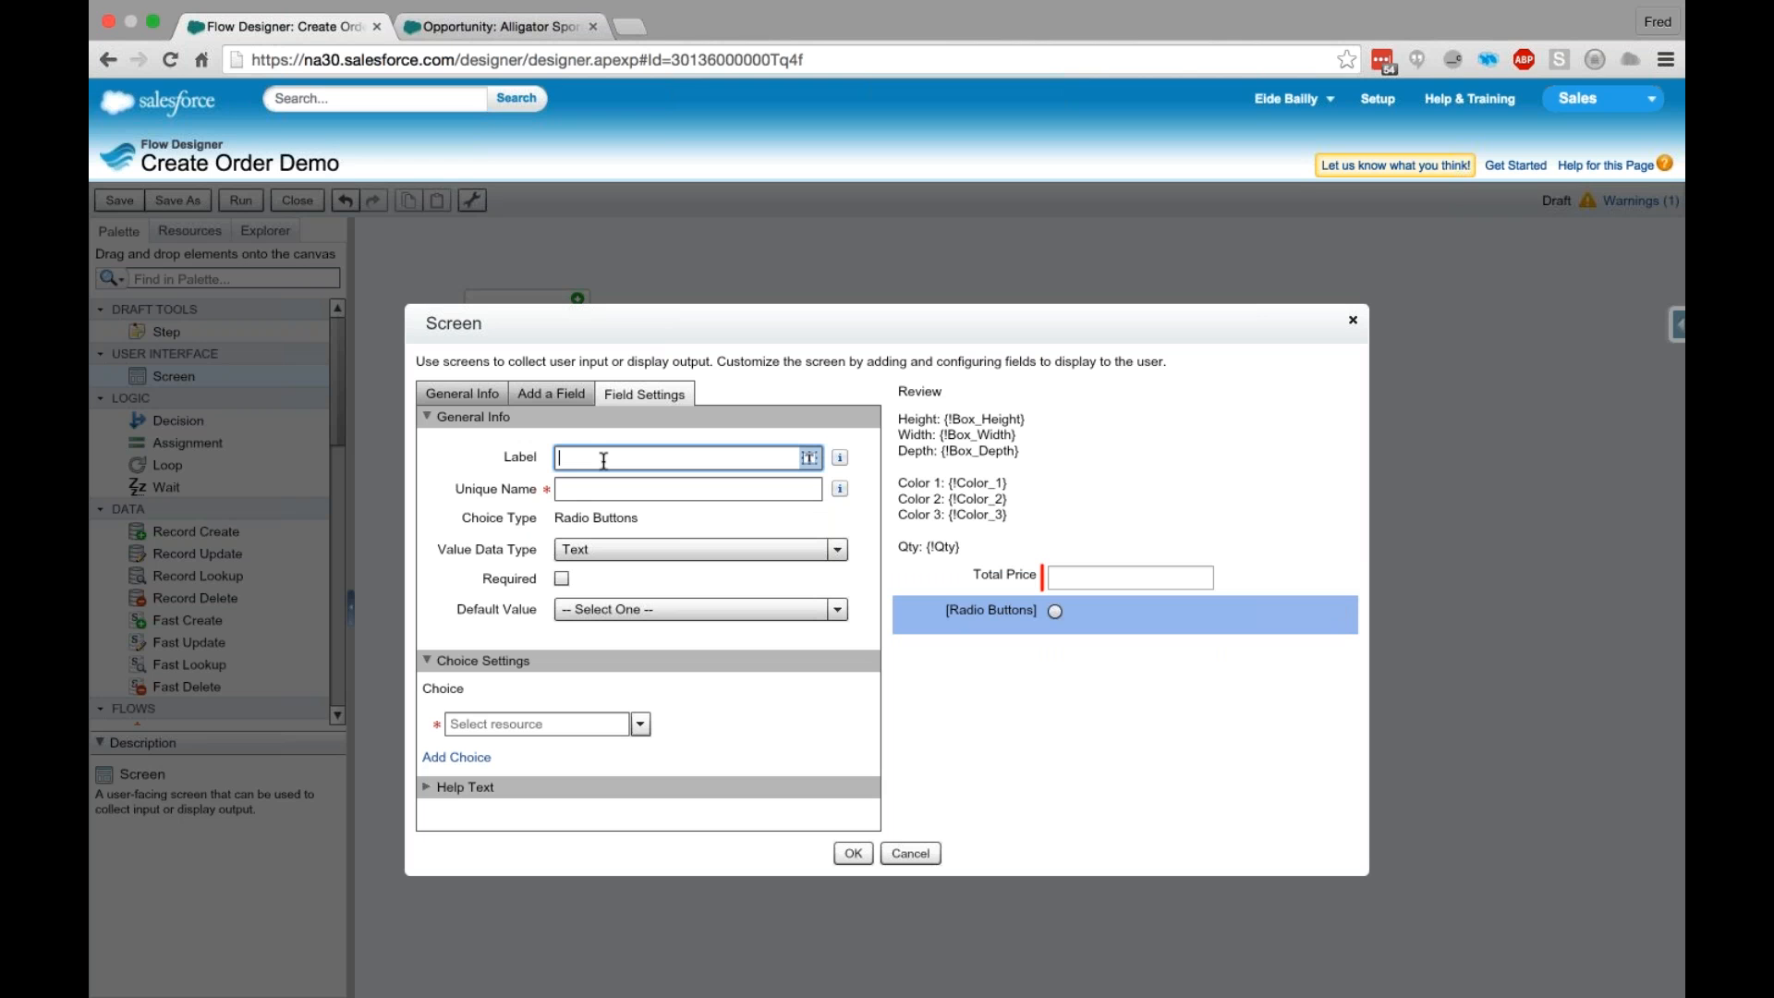
text(Has client paid for the order?)
key(Tab)
double_click(747, 491)
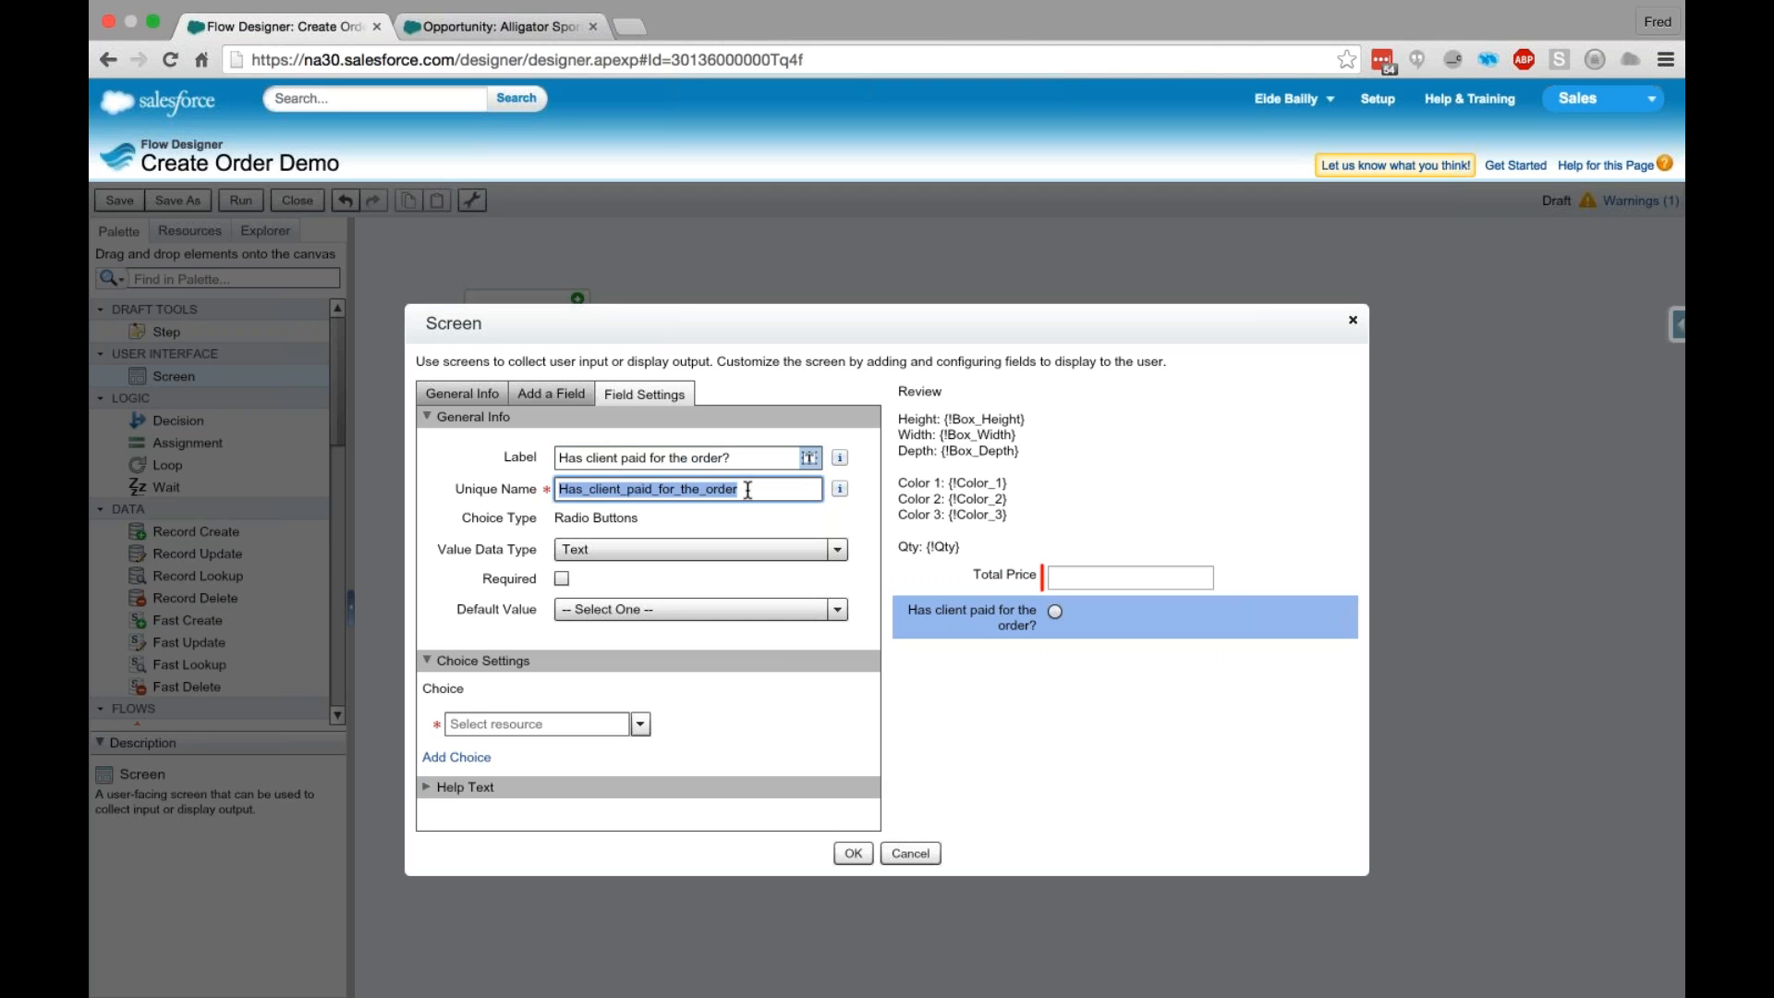
text(PaidOrder)
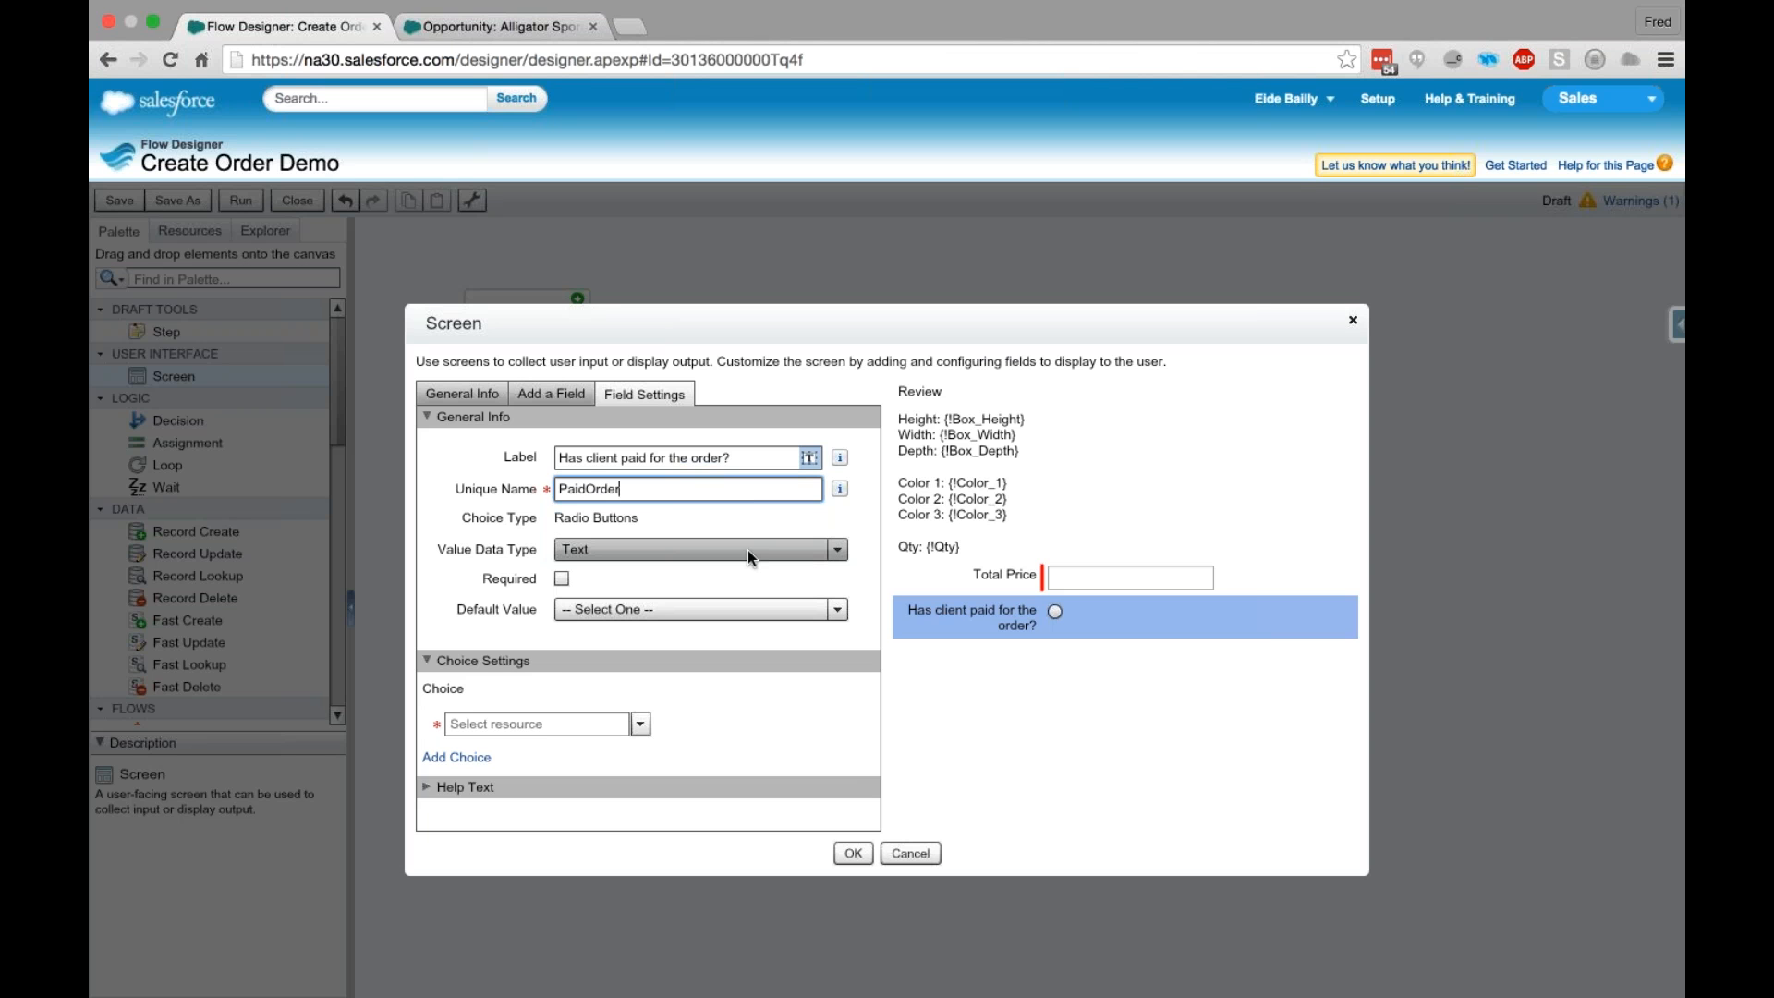
click(746, 550)
click(627, 673)
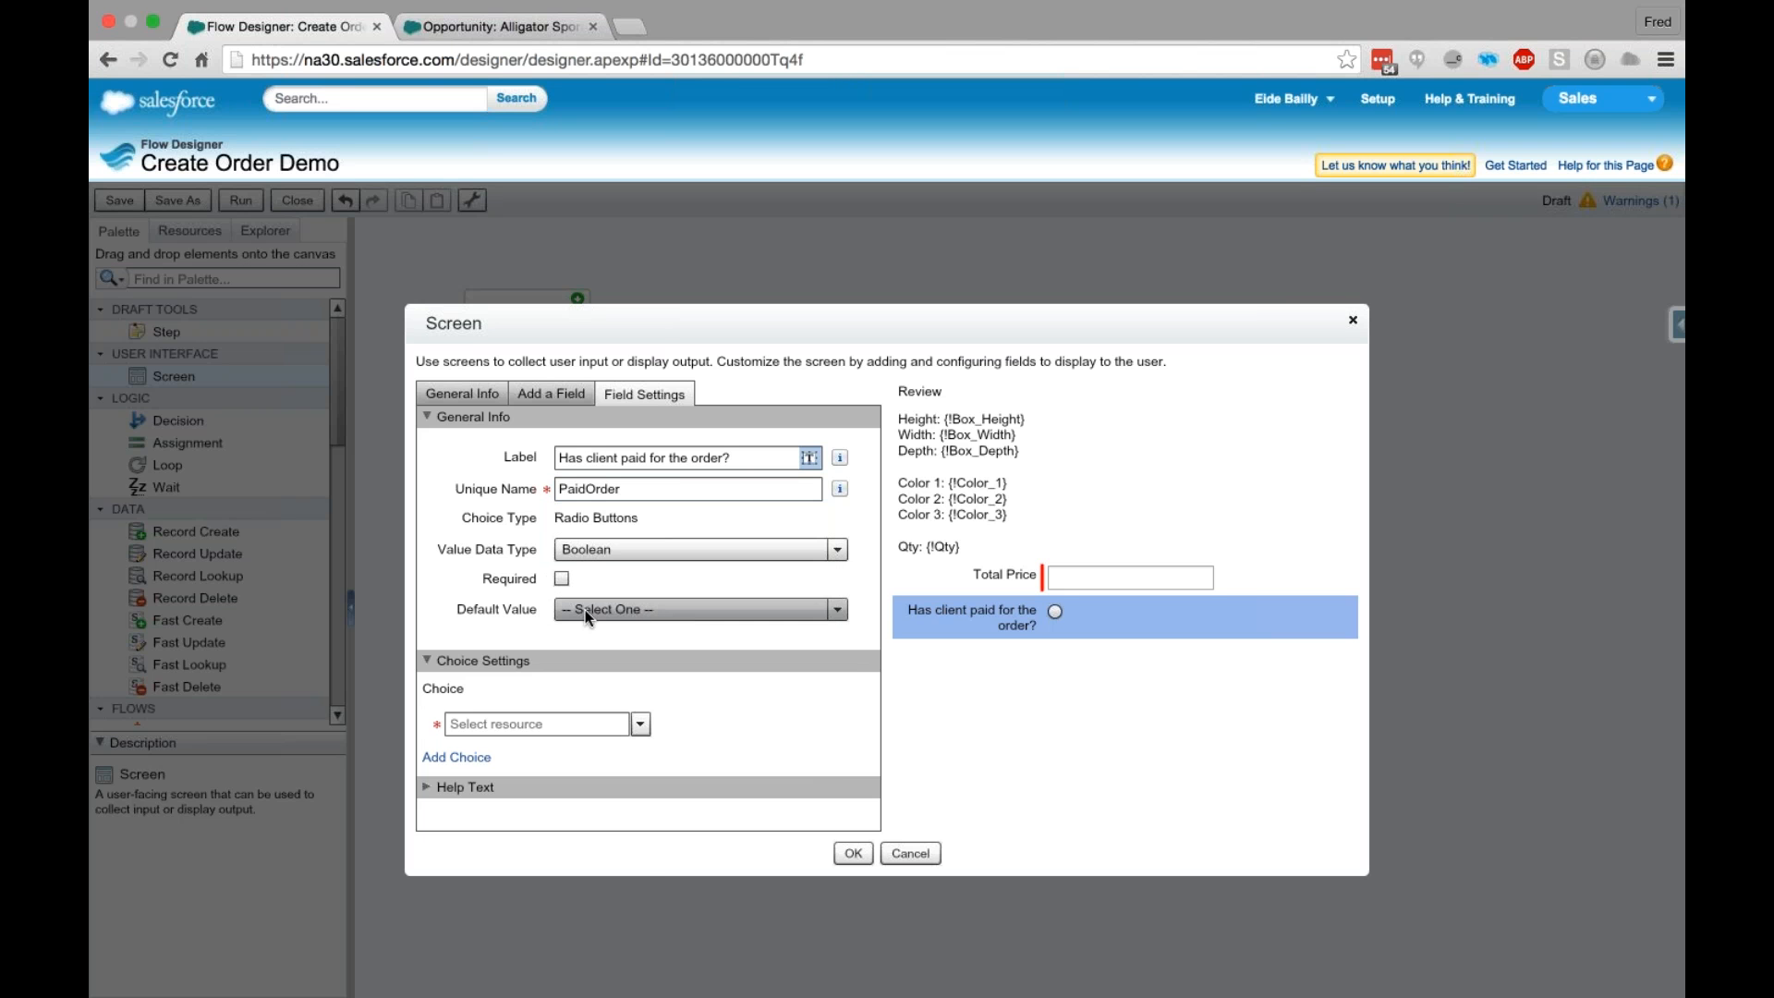
- Create a Boolean choice named Yes for PaidOrder with the stored value {!$GlobalConstant.True}
click(639, 724)
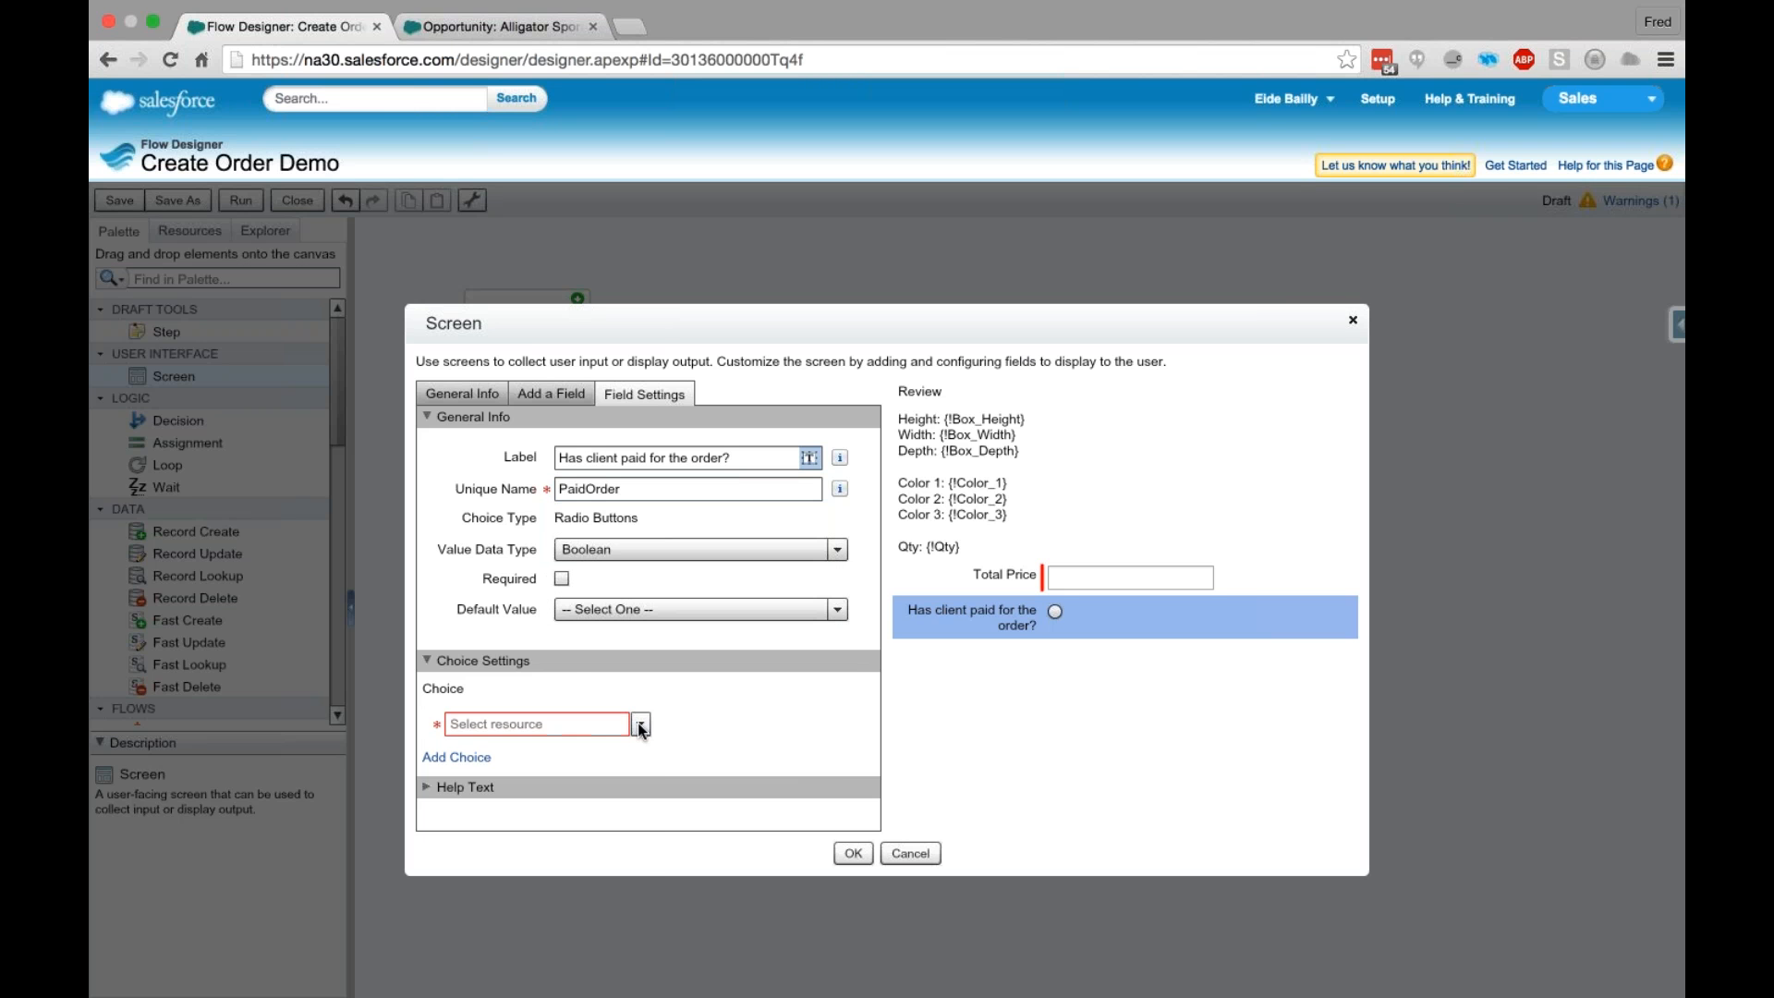
click(514, 752)
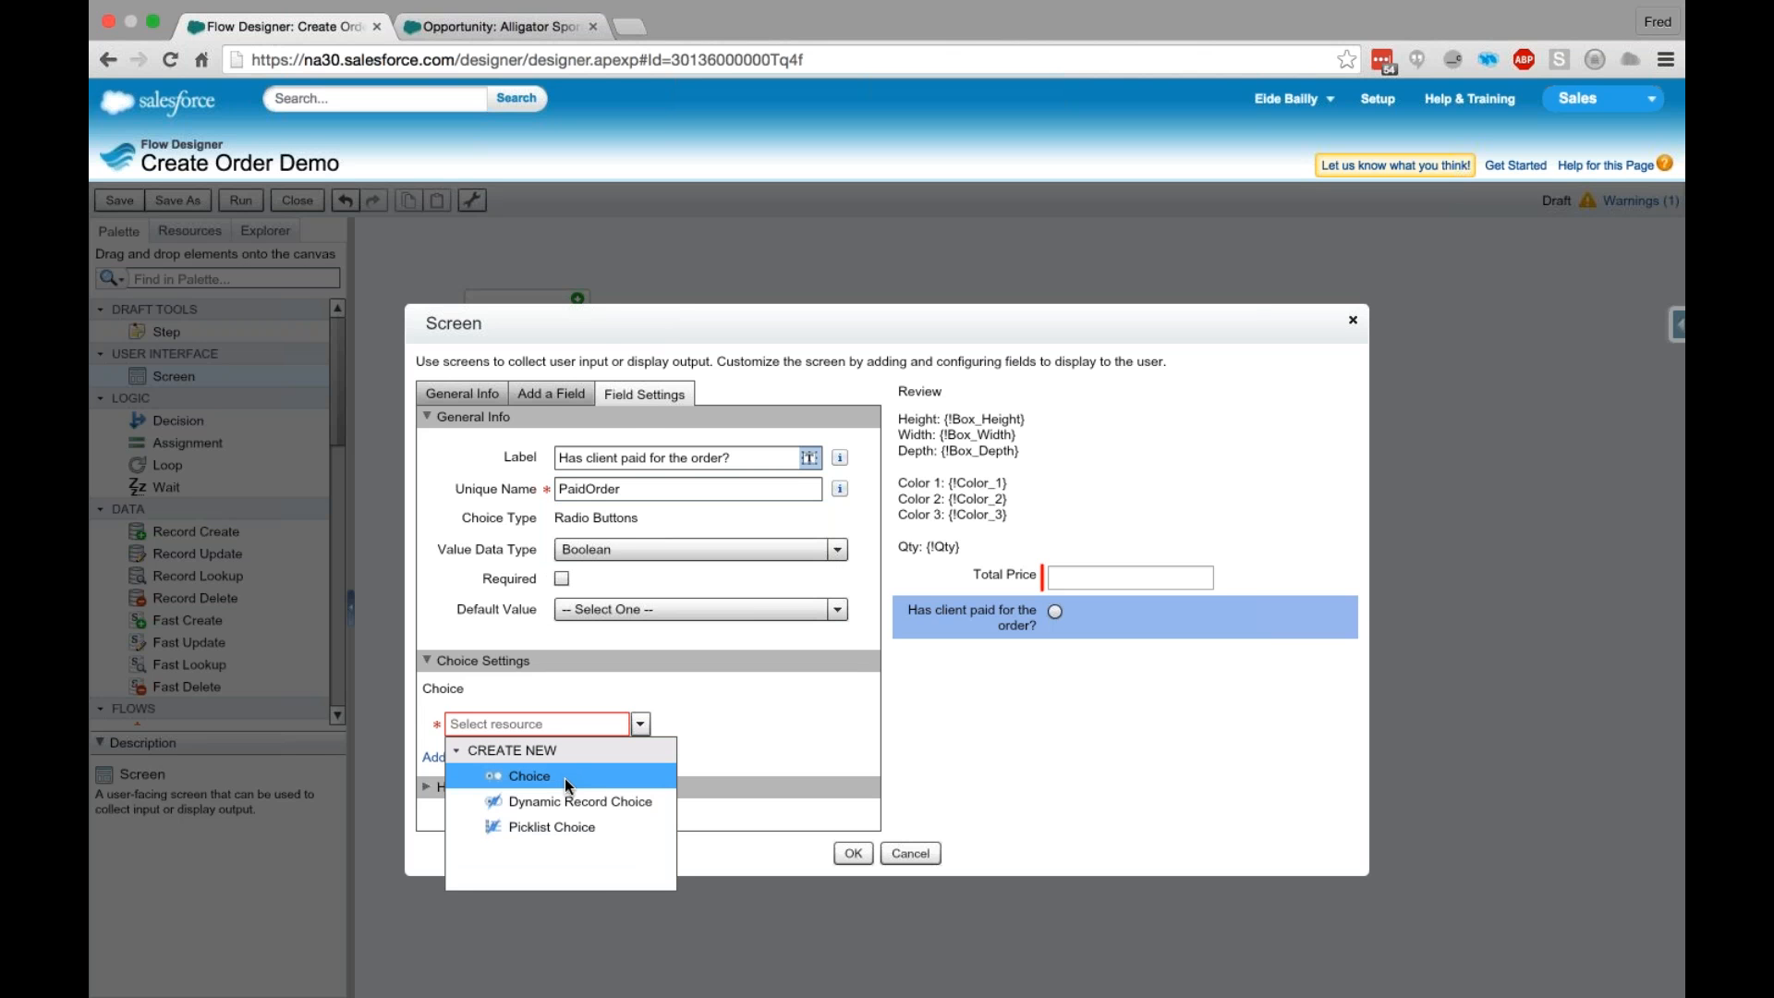
click(529, 776)
text(Yes)
key(Tab)
click(874, 549)
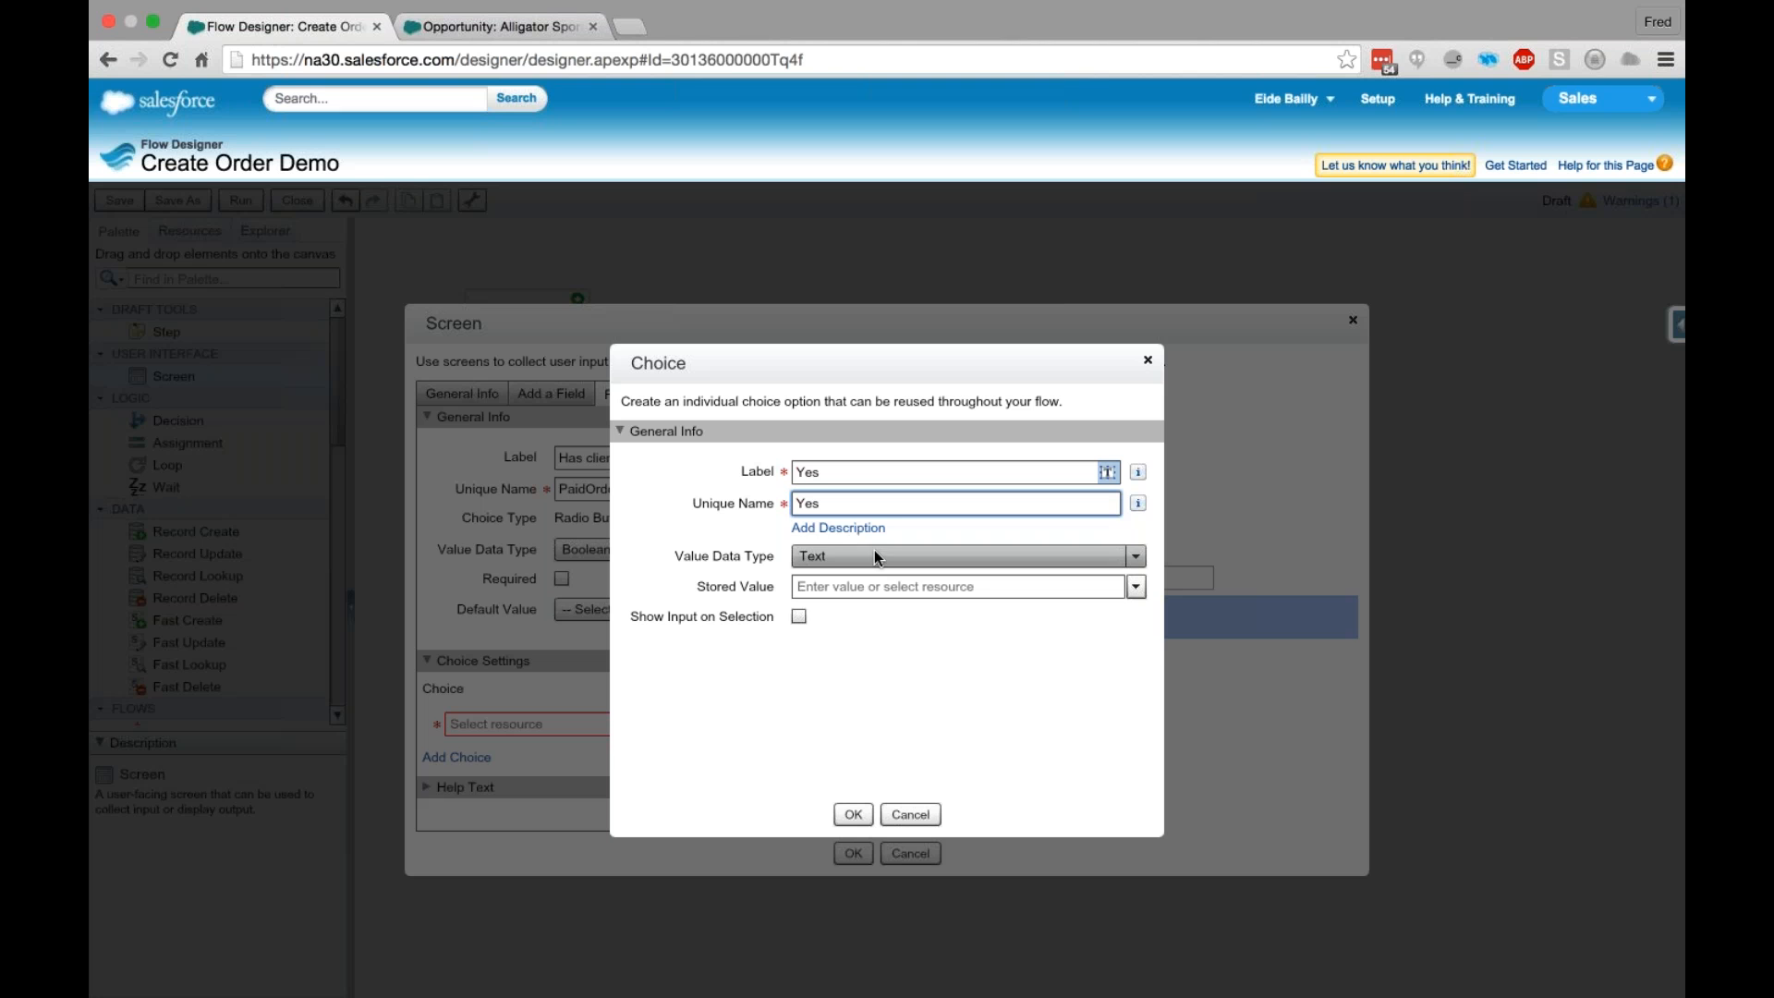
click(841, 677)
click(841, 588)
text(True)
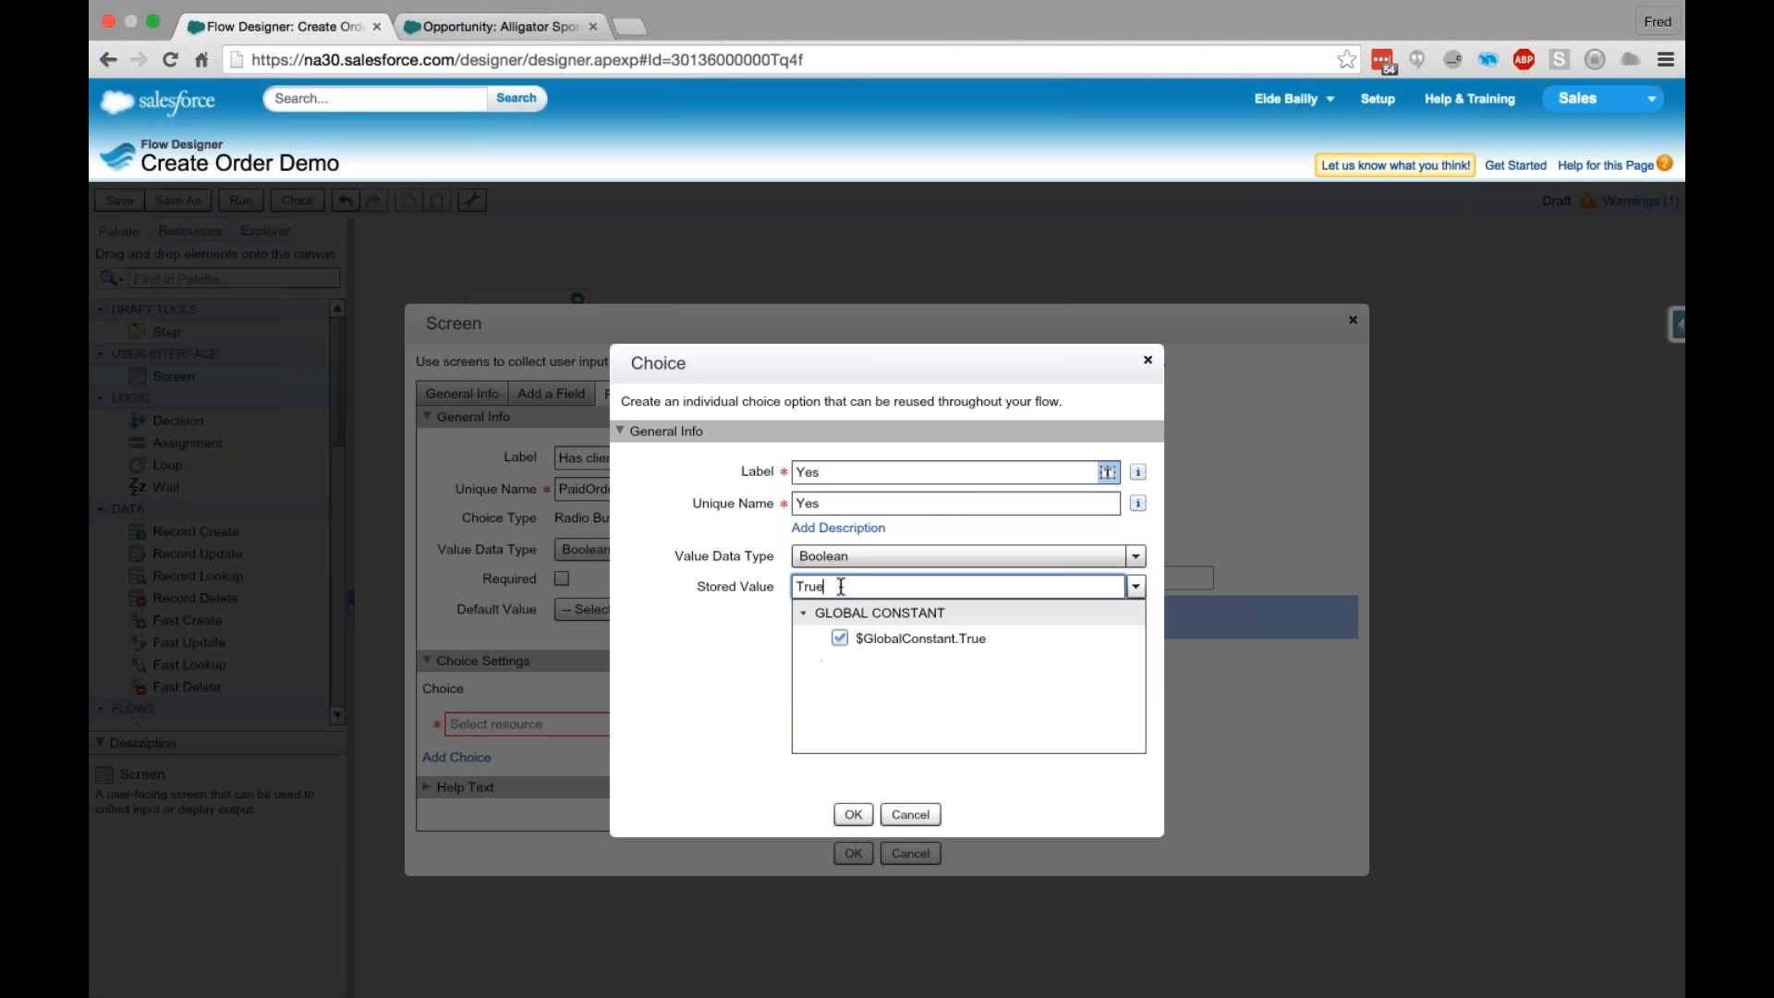
click(878, 641)
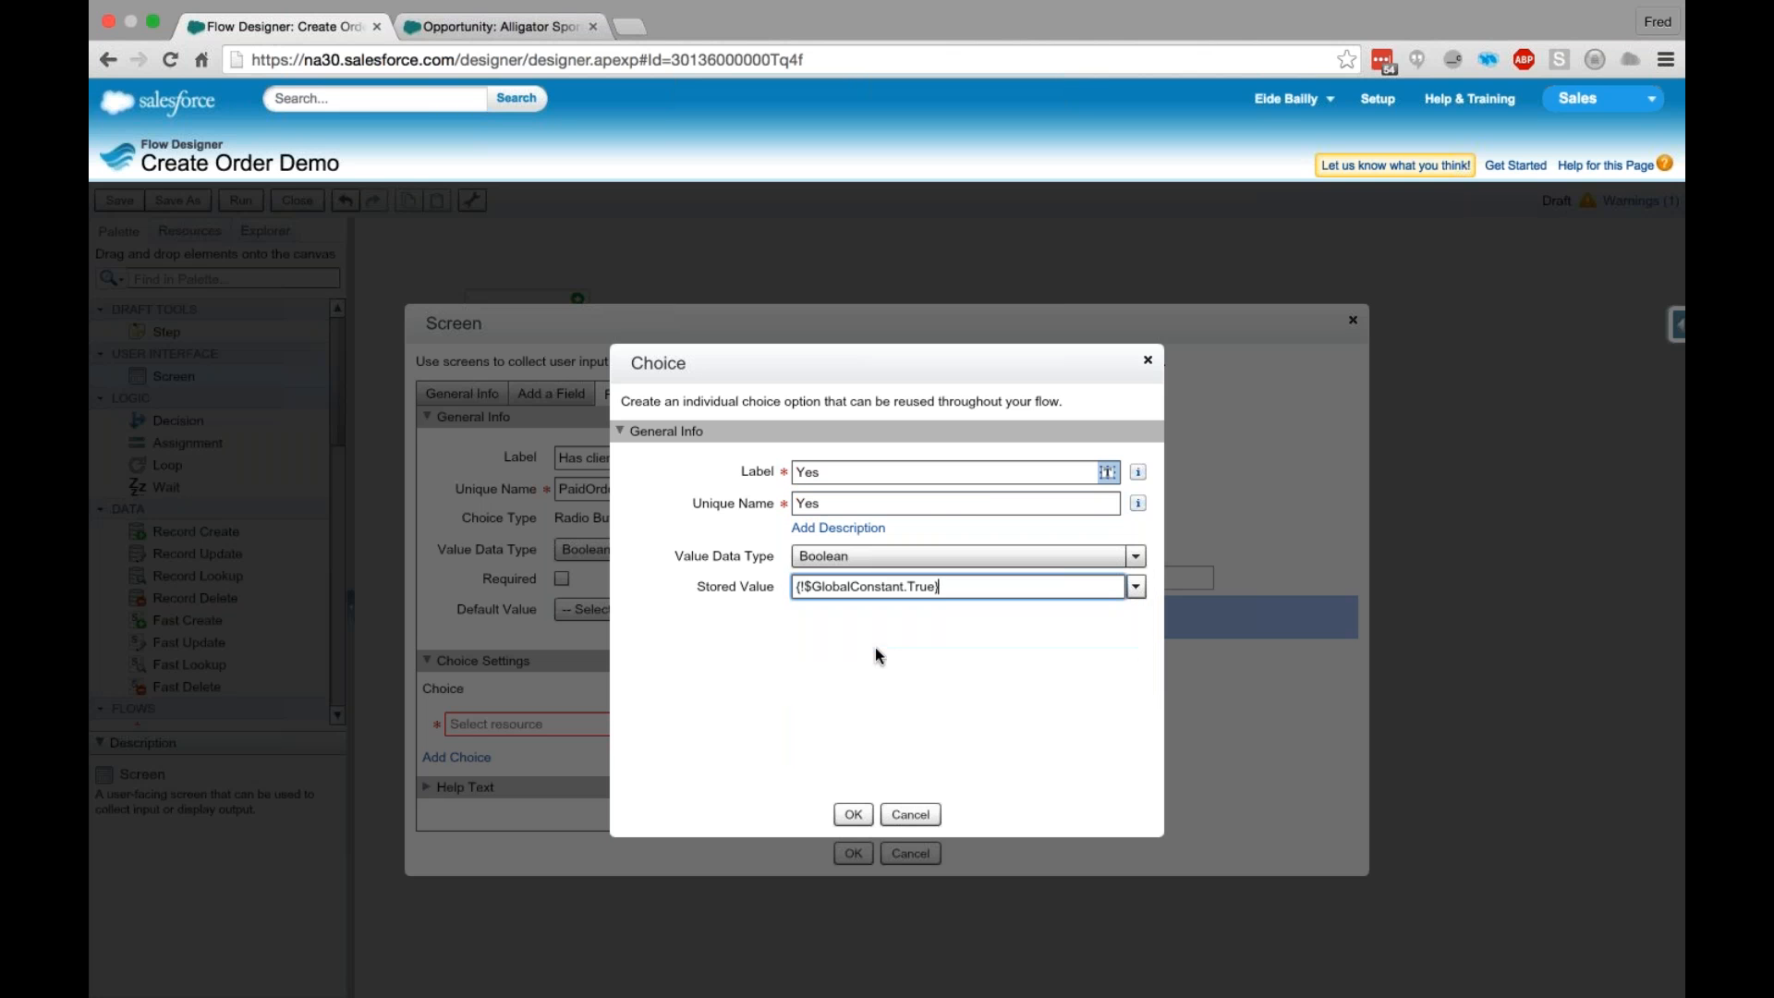
click(851, 815)
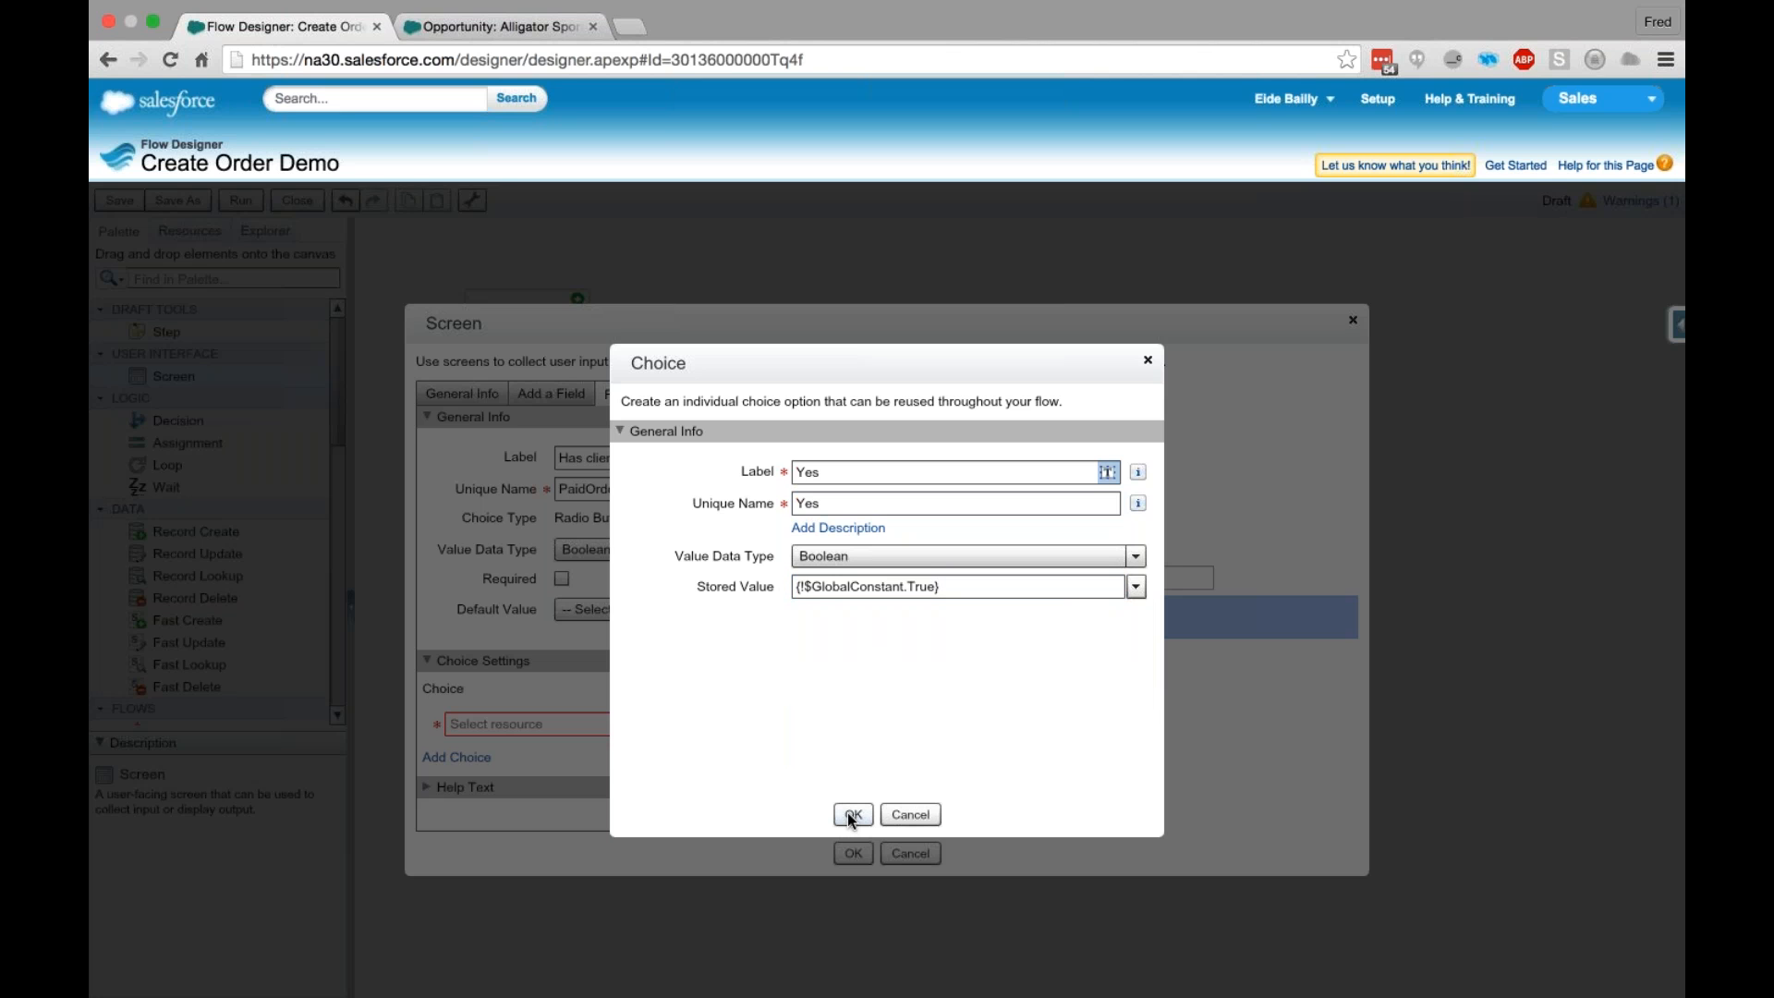
click(851, 816)
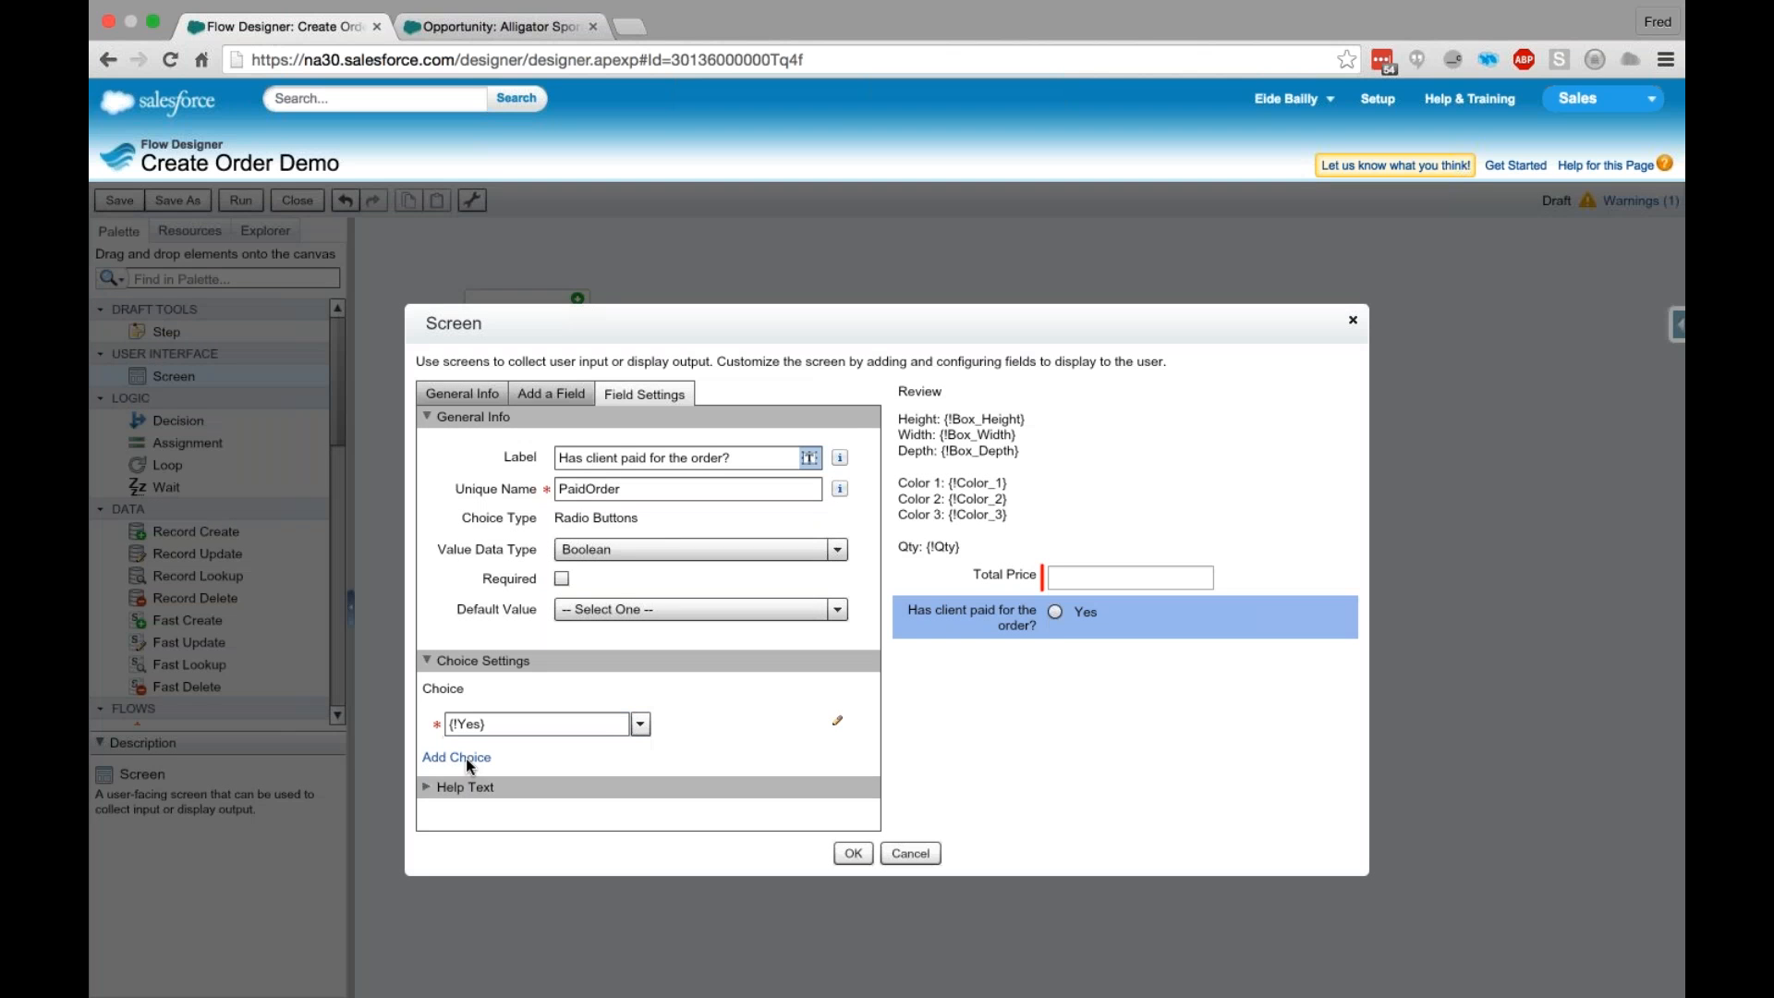
- Add a second Boolean choice named No with the stored value {!$GlobalConstant.False}, and confirm the Review screen
click(465, 756)
click(463, 756)
click(464, 785)
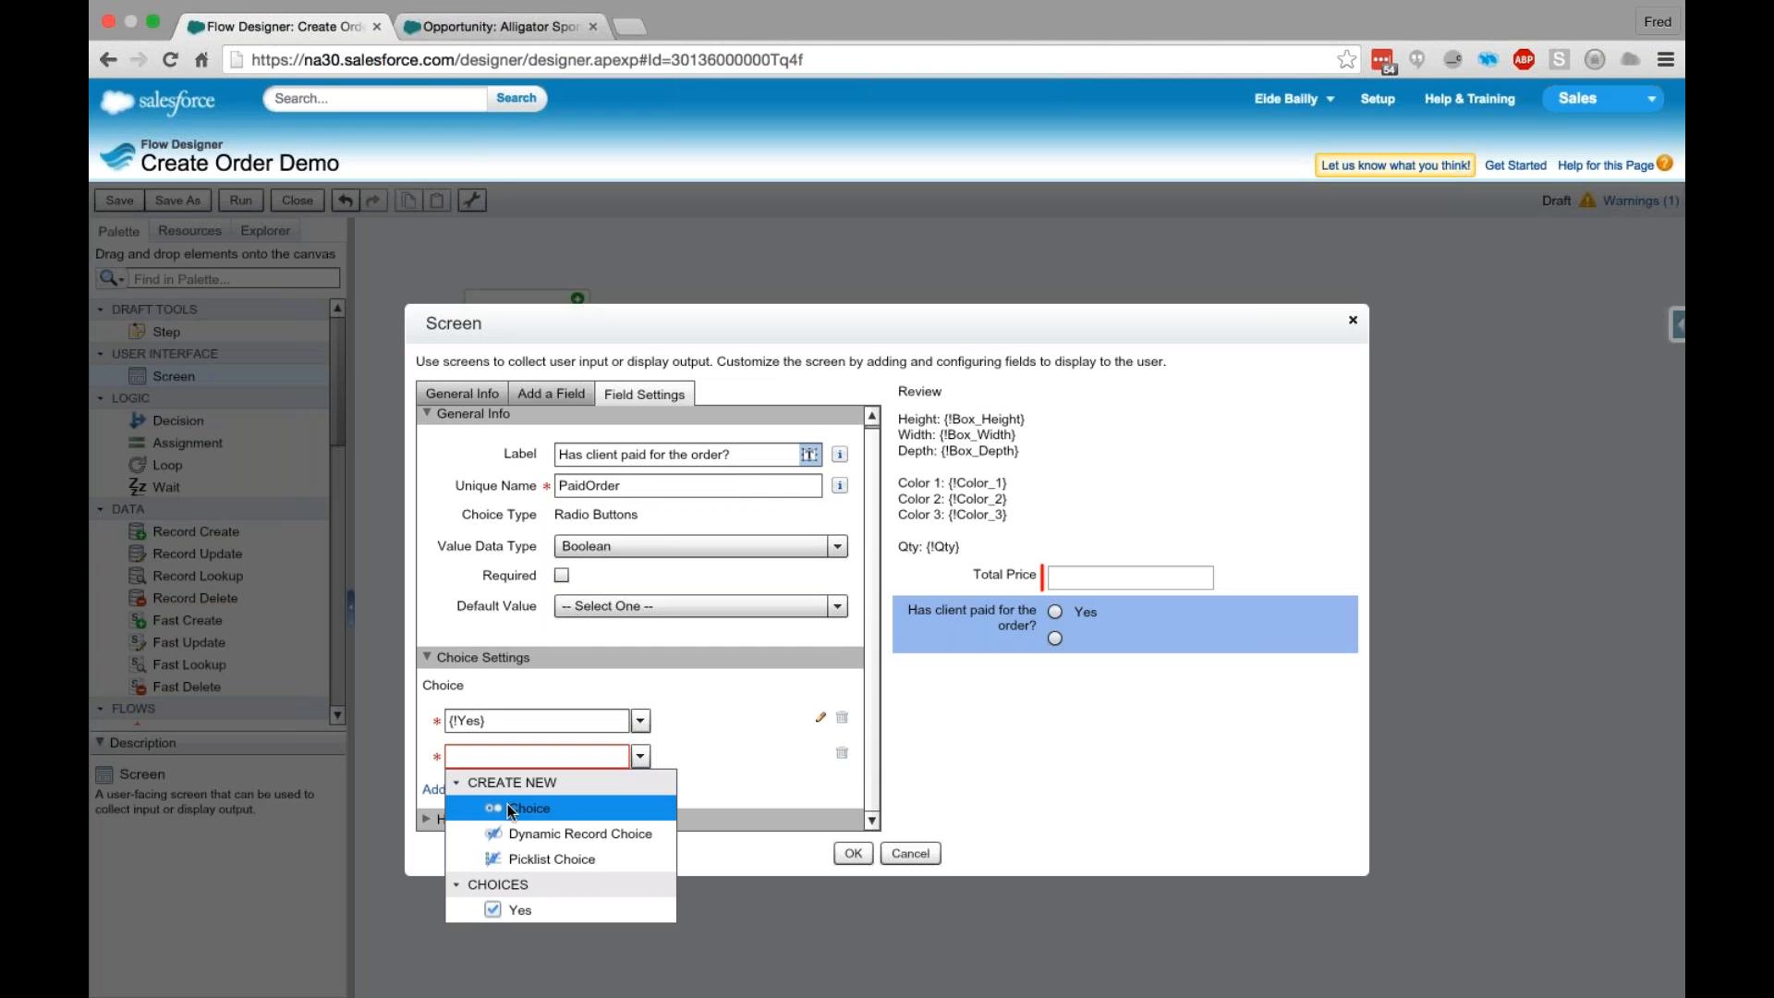
click(517, 808)
text(No)
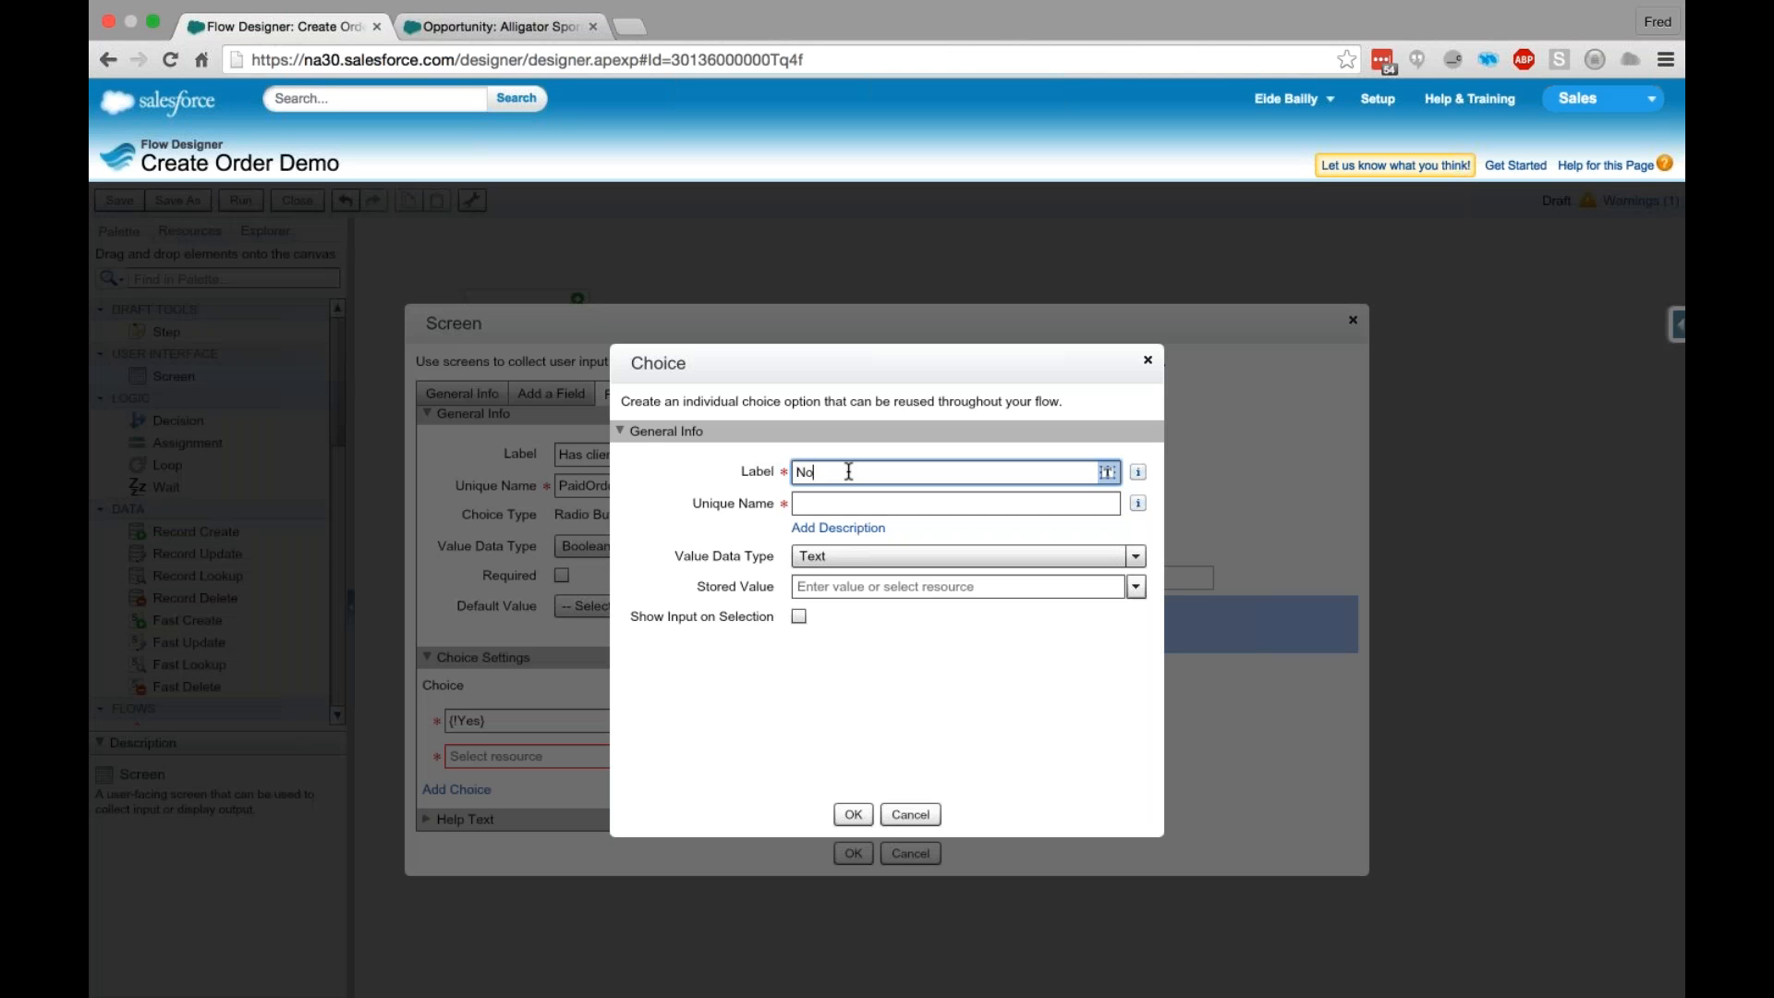
key(Tab)
key(Tab)
key(Tab)
click(851, 557)
click(851, 667)
click(1135, 587)
click(811, 639)
click(865, 688)
click(860, 812)
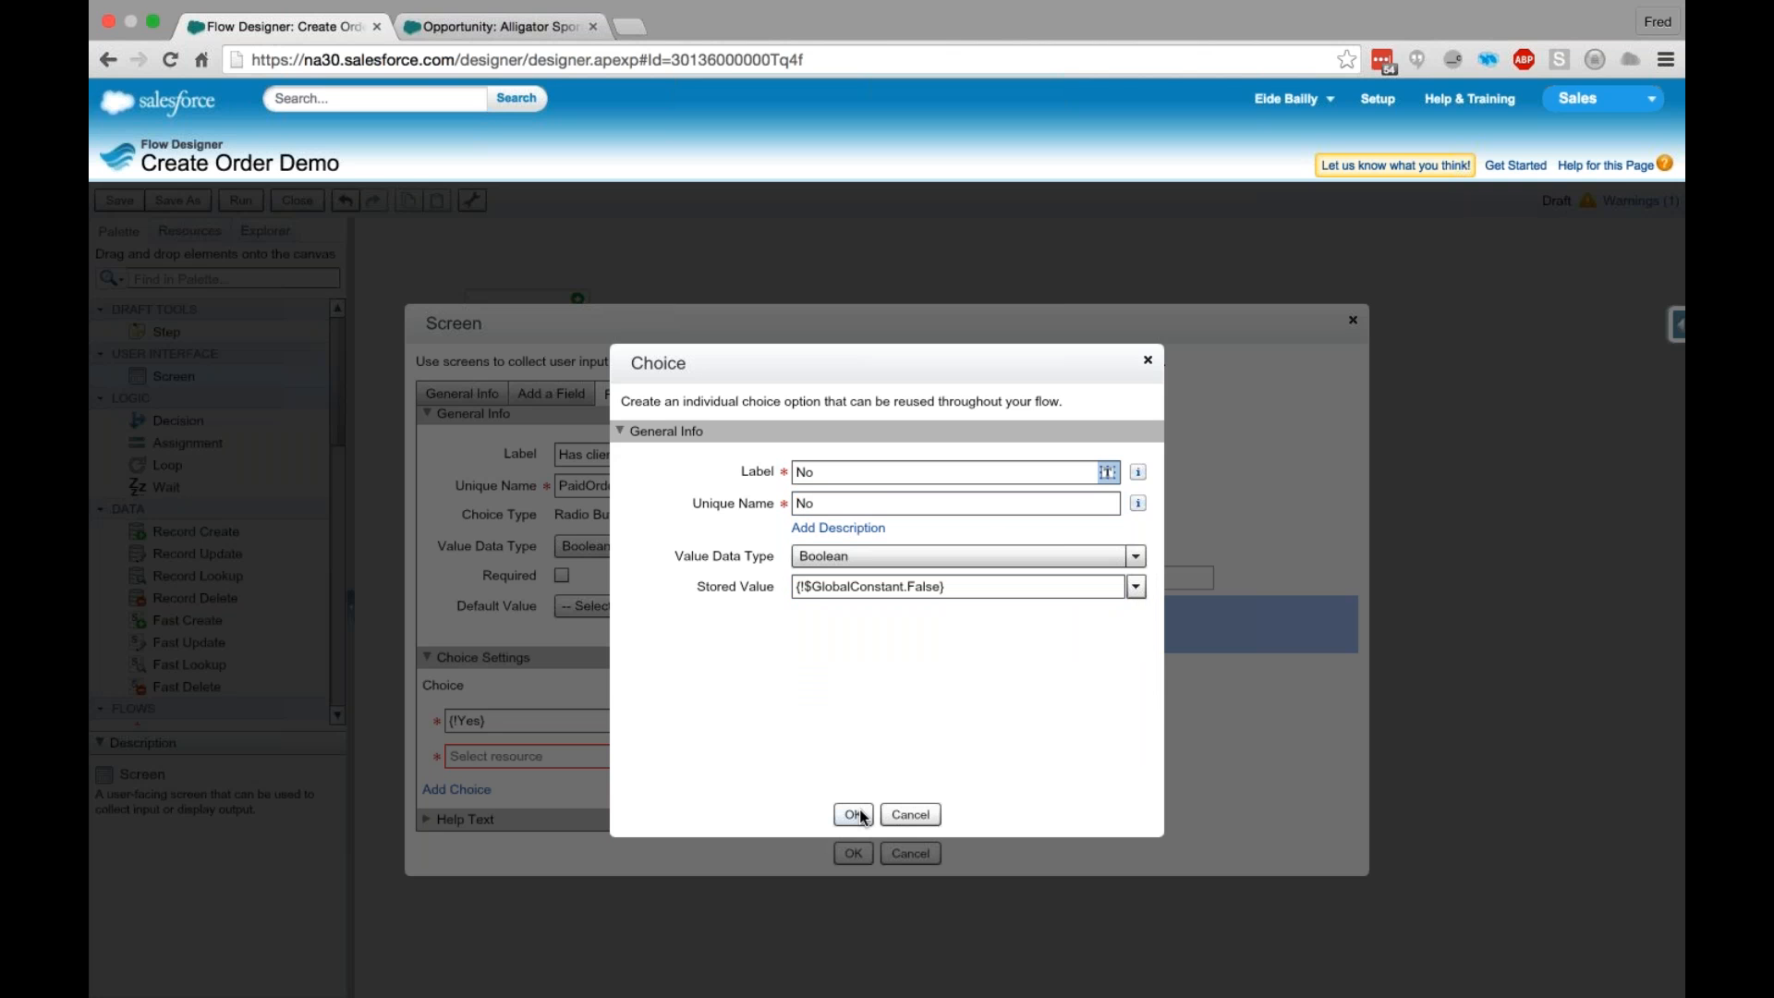
click(853, 814)
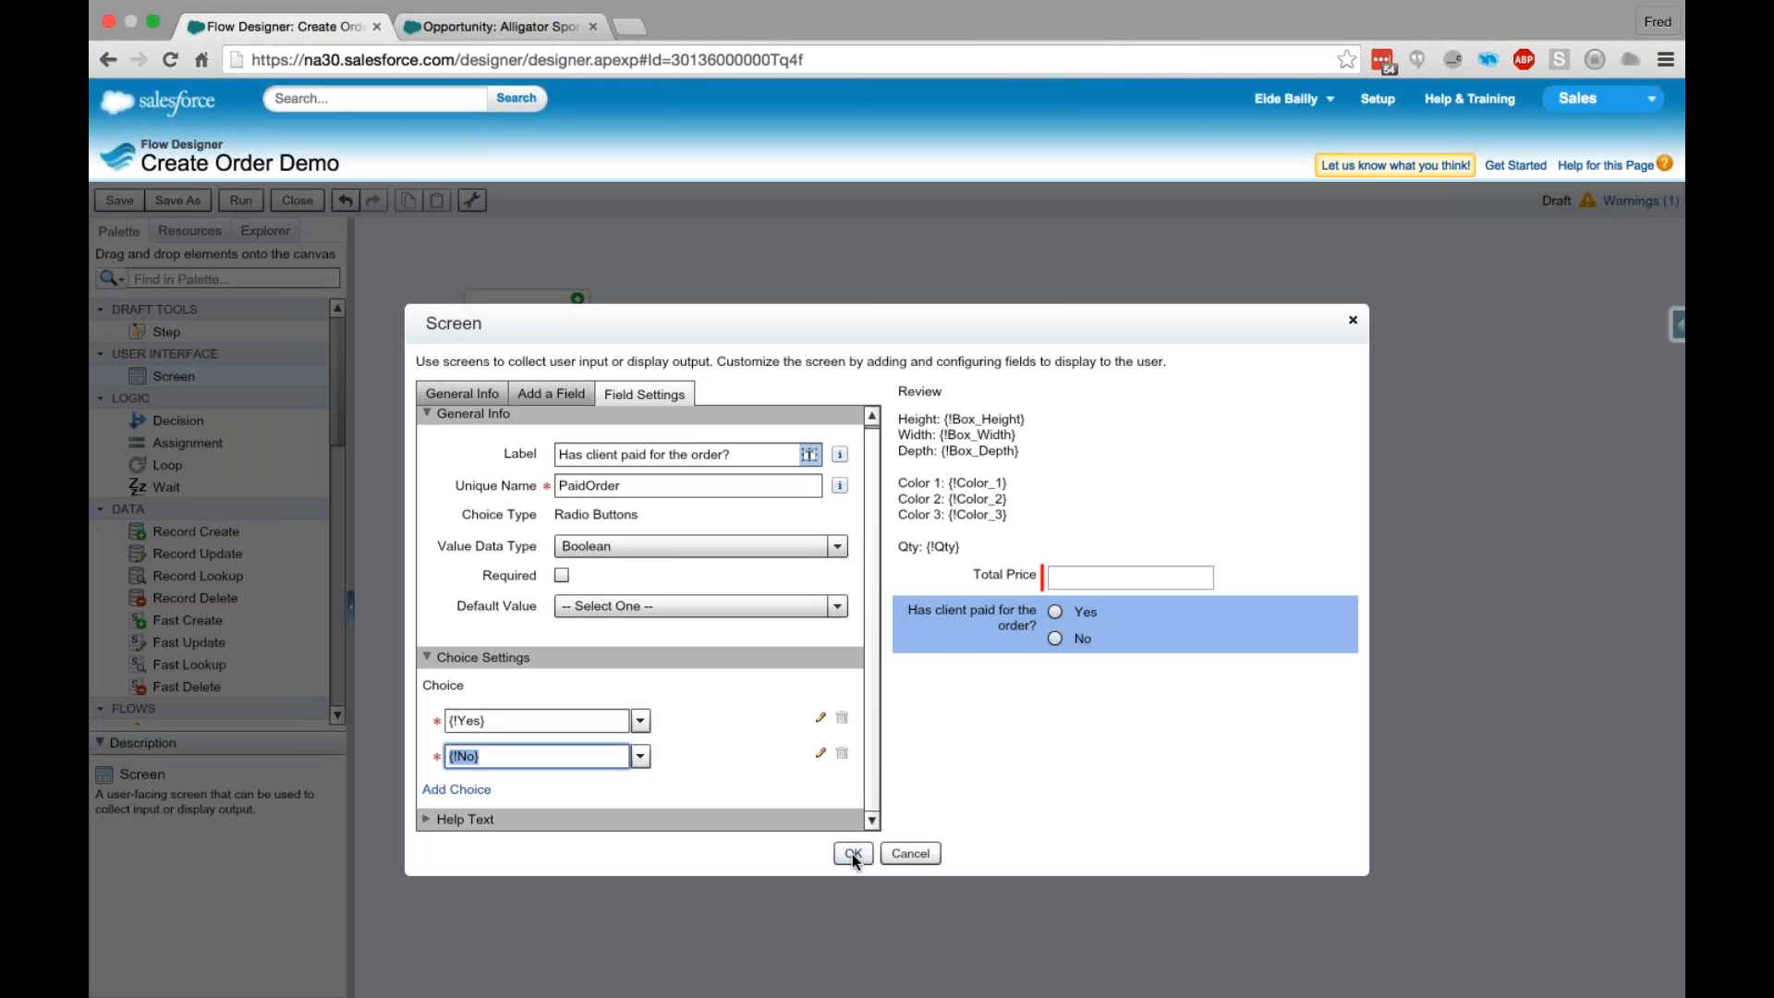
click(852, 854)
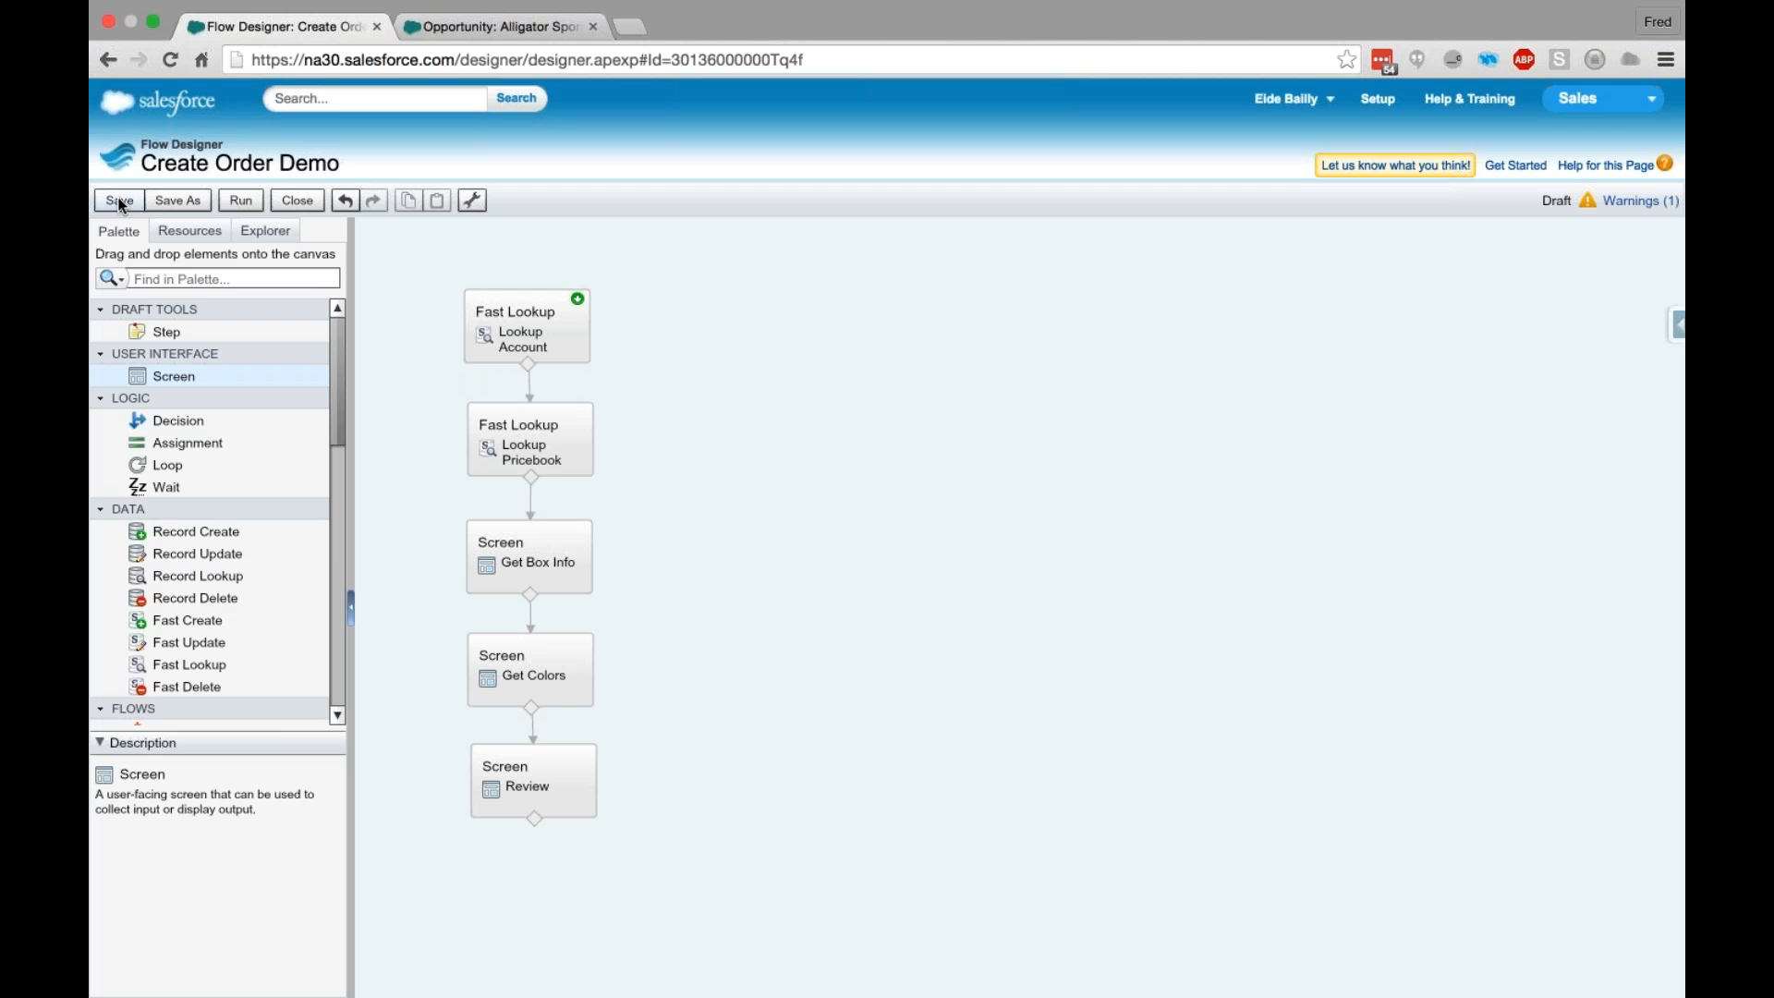
- Save the Create Order Demo flow and run it
click(120, 202)
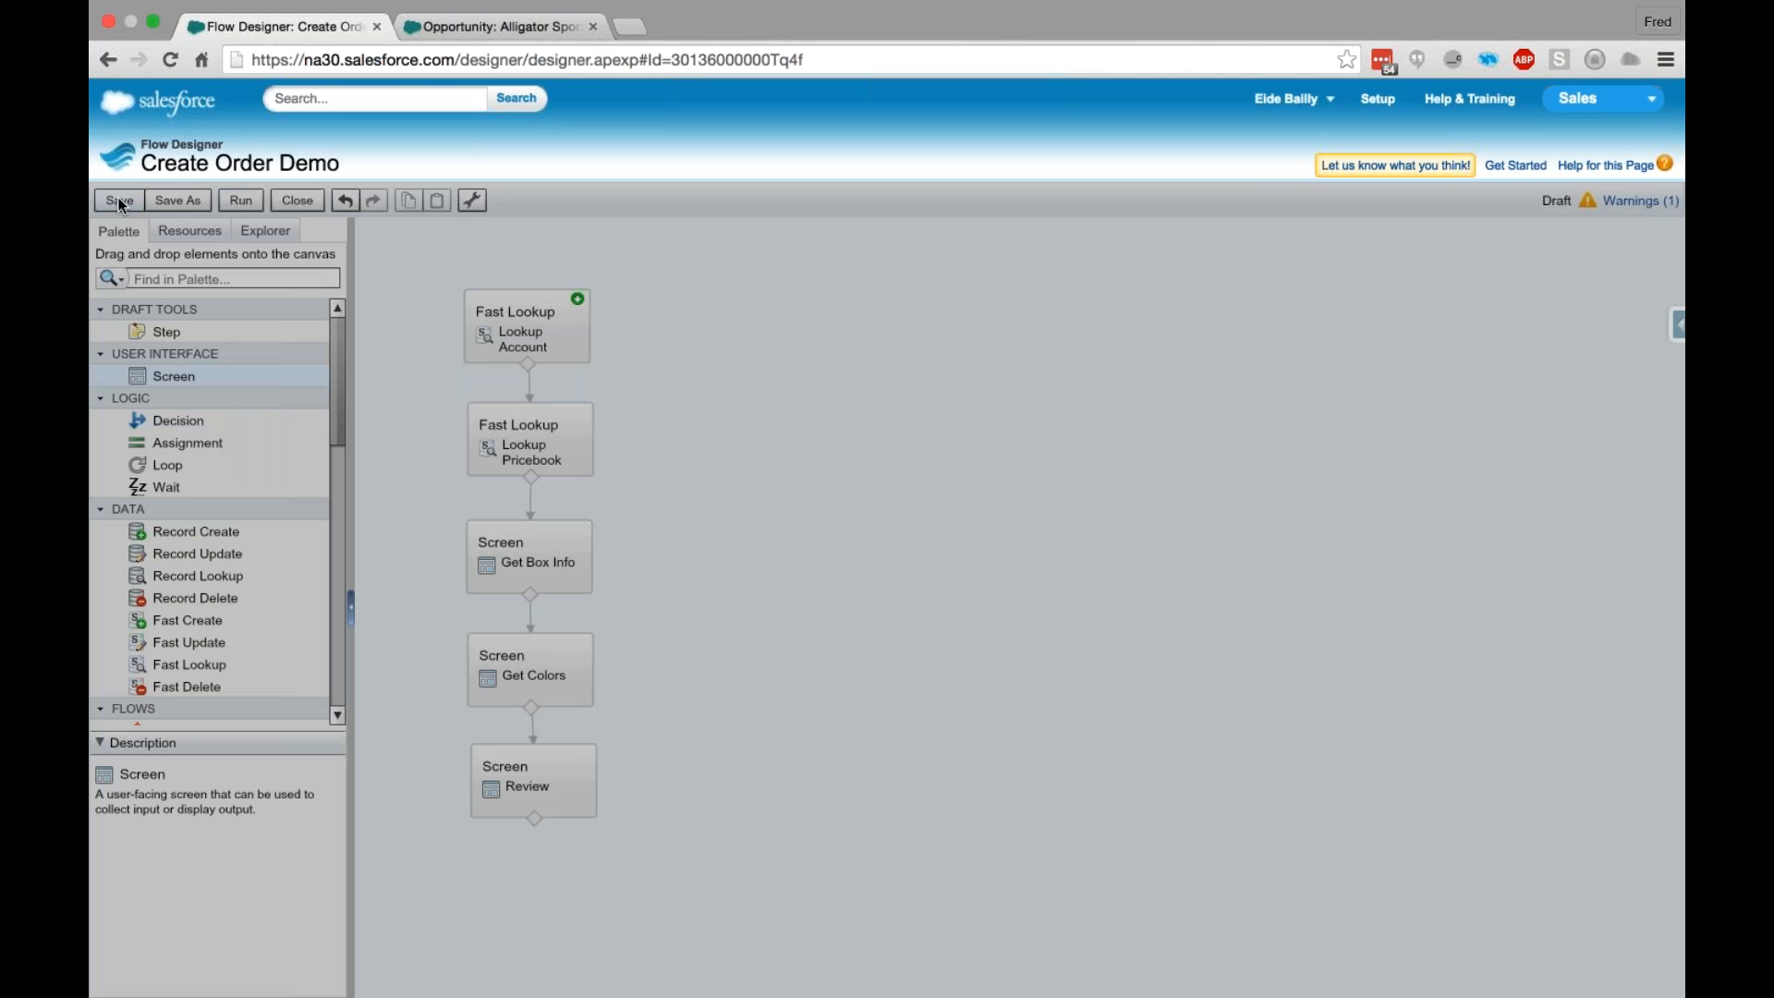
click(119, 198)
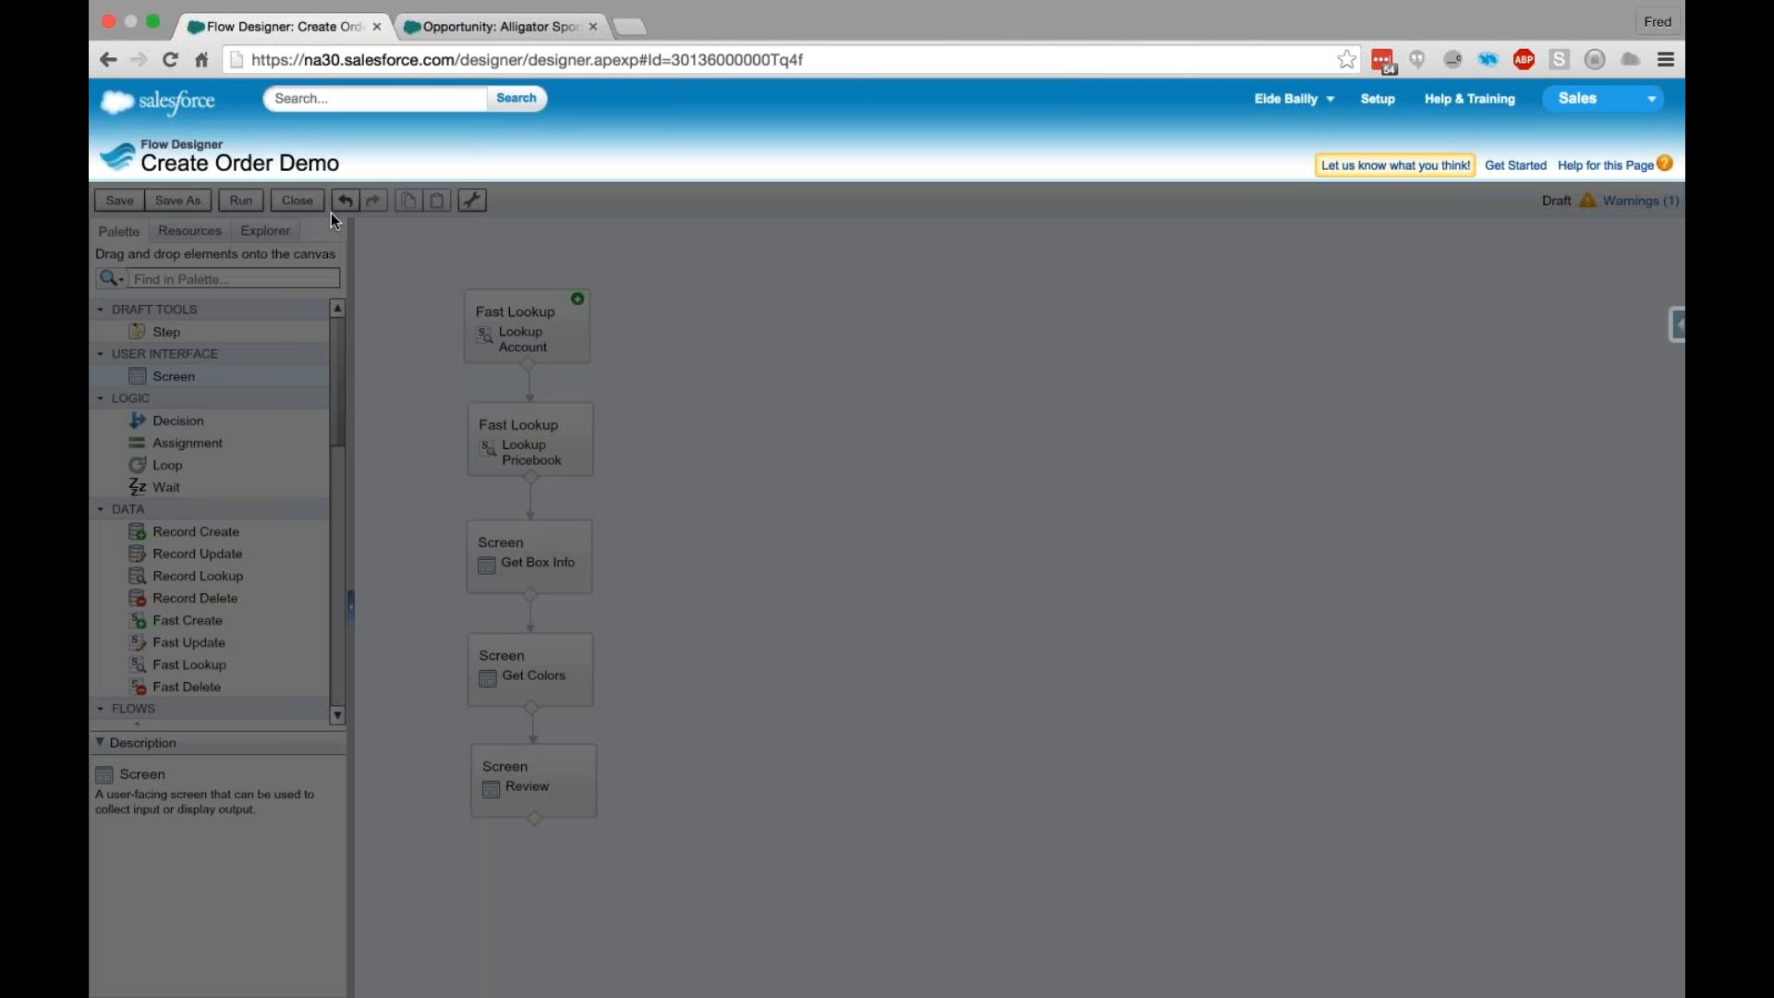
click(254, 219)
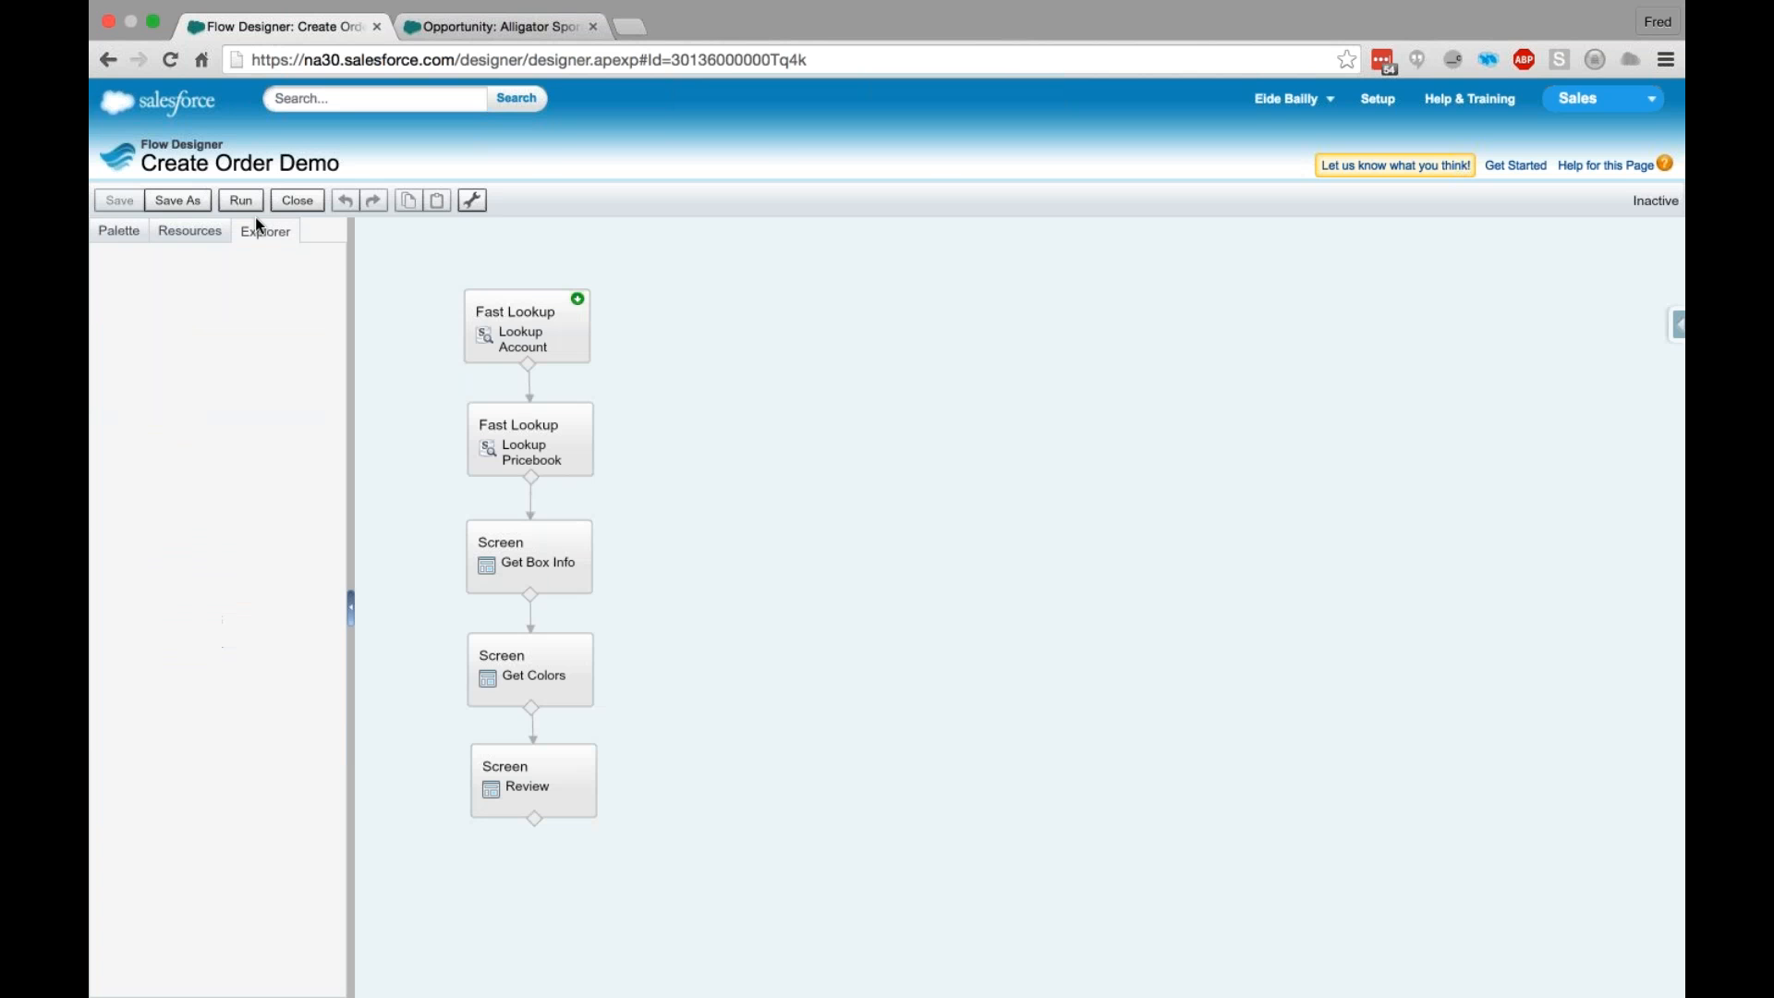
click(242, 197)
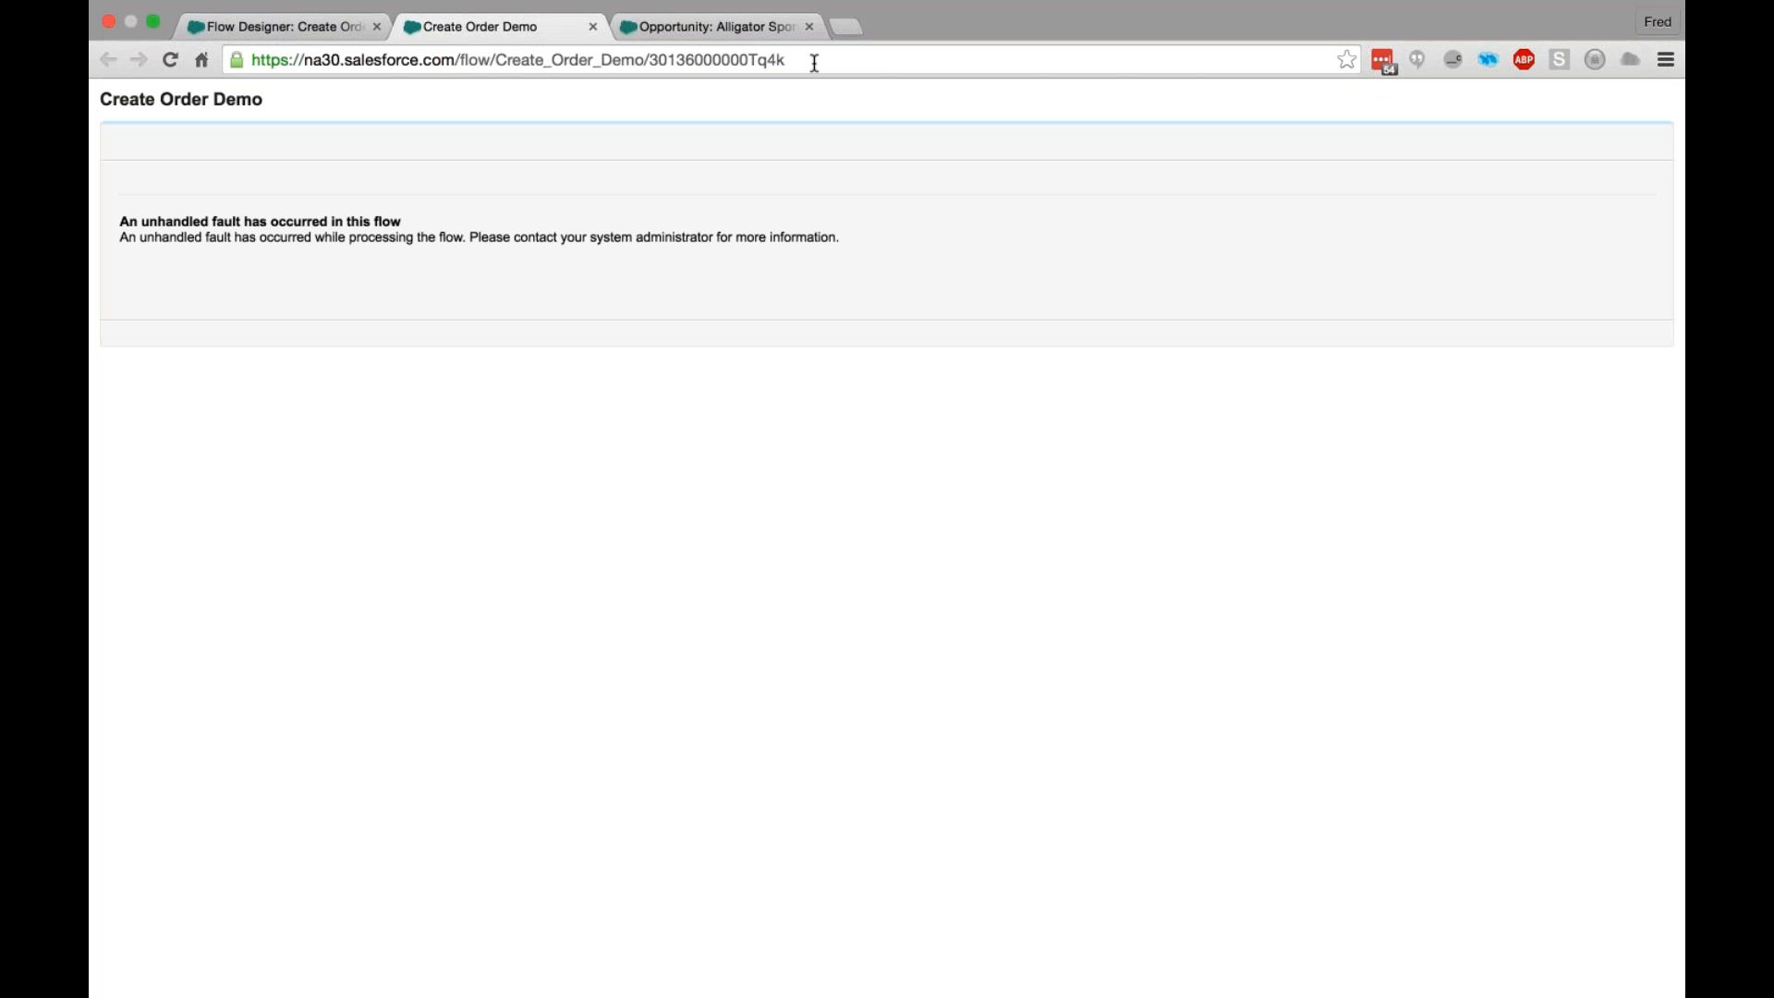
- Reload the Create Order Demo flow with an AccountID URL parameter set to the copied account record ID
click(814, 62)
click(882, 62)
text(?Ac)
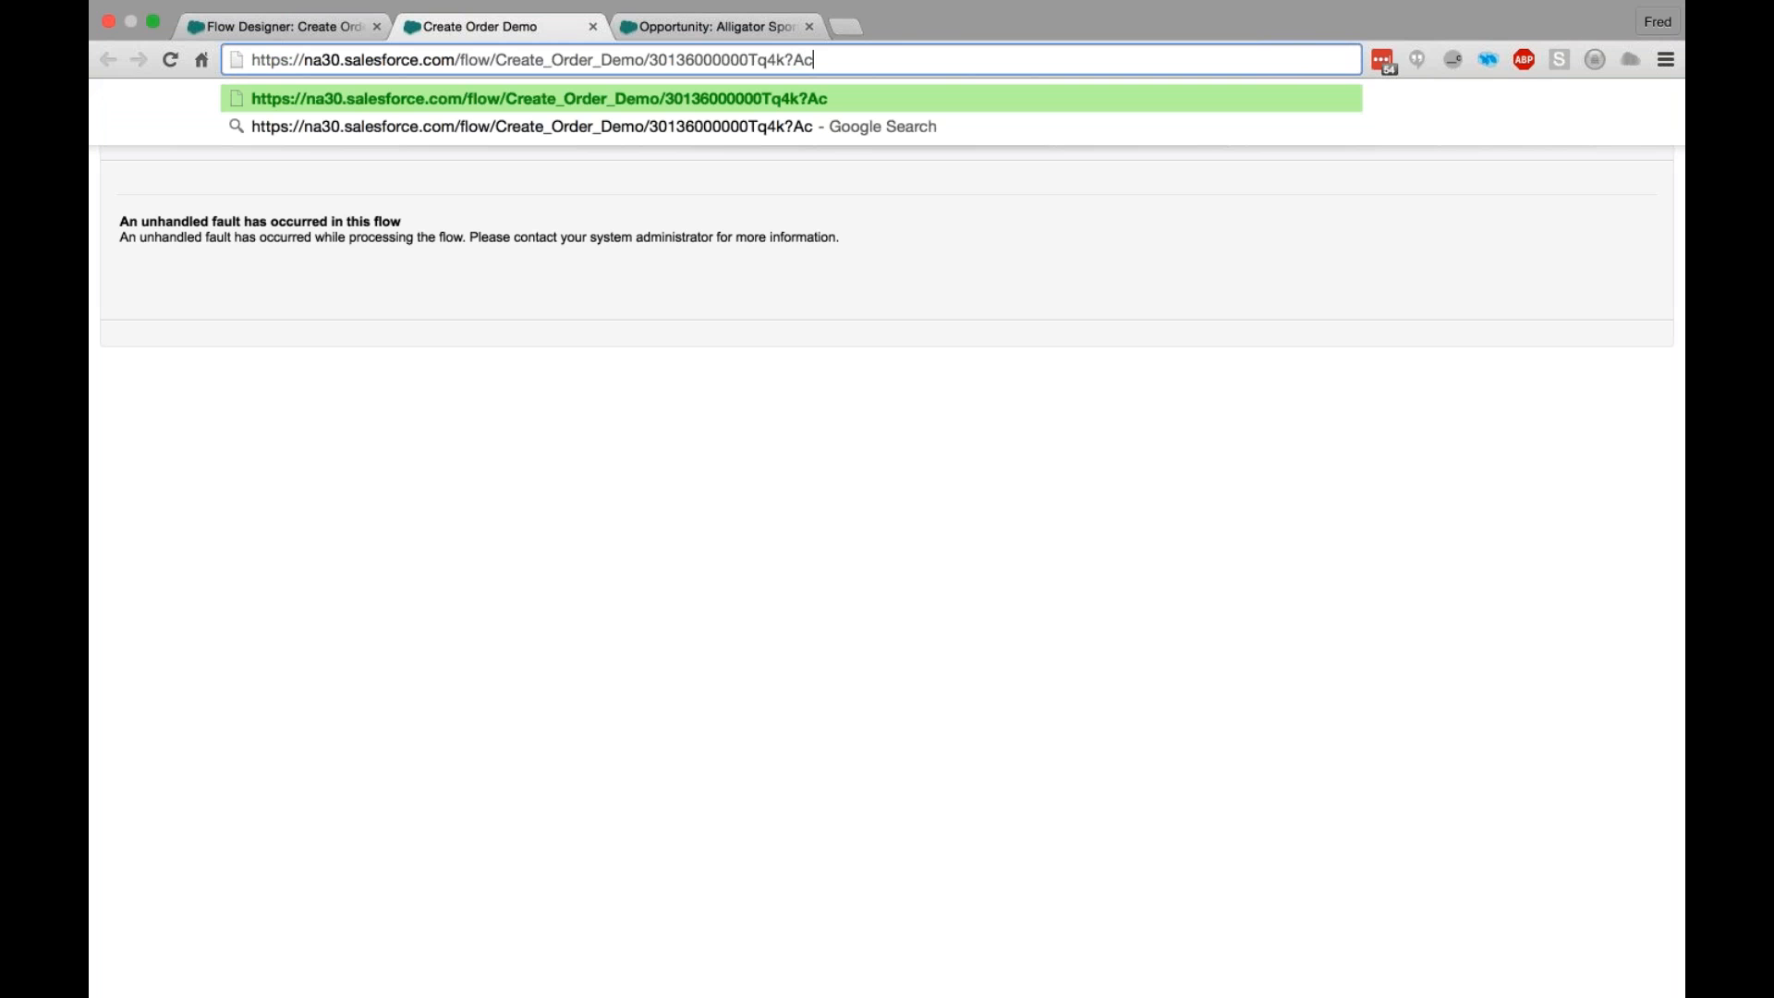
text(countID=)
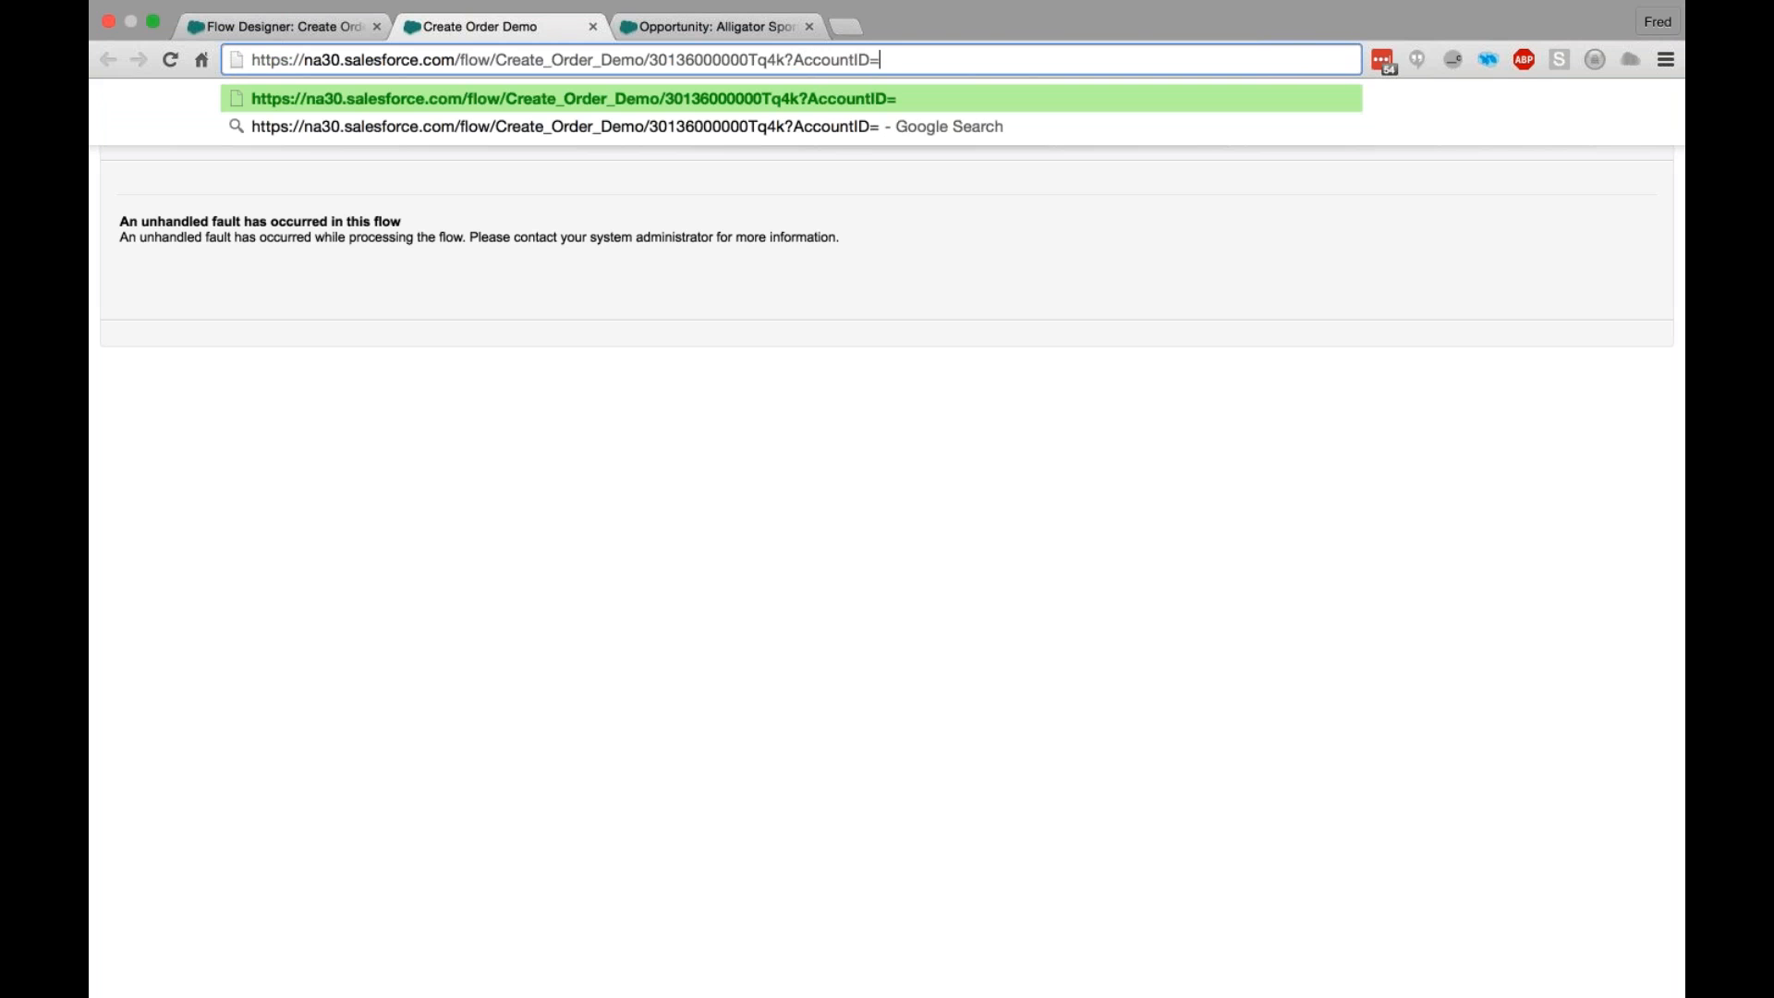
key(super+v)
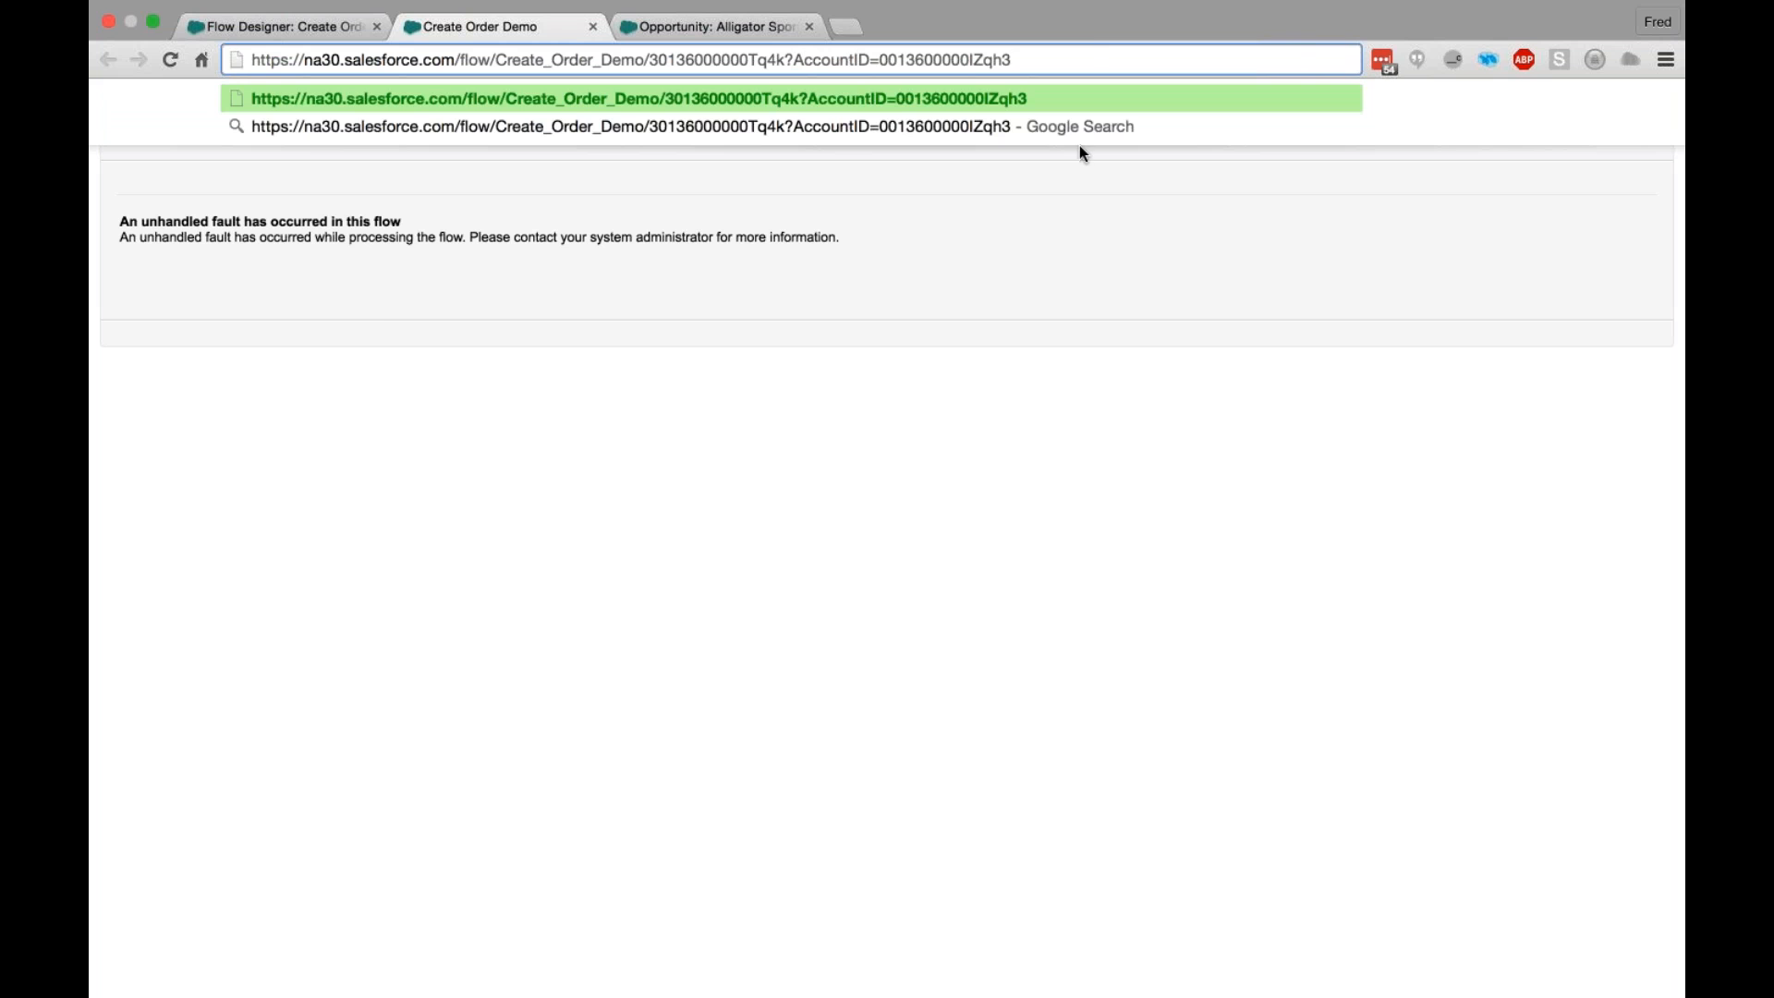
key(Return)
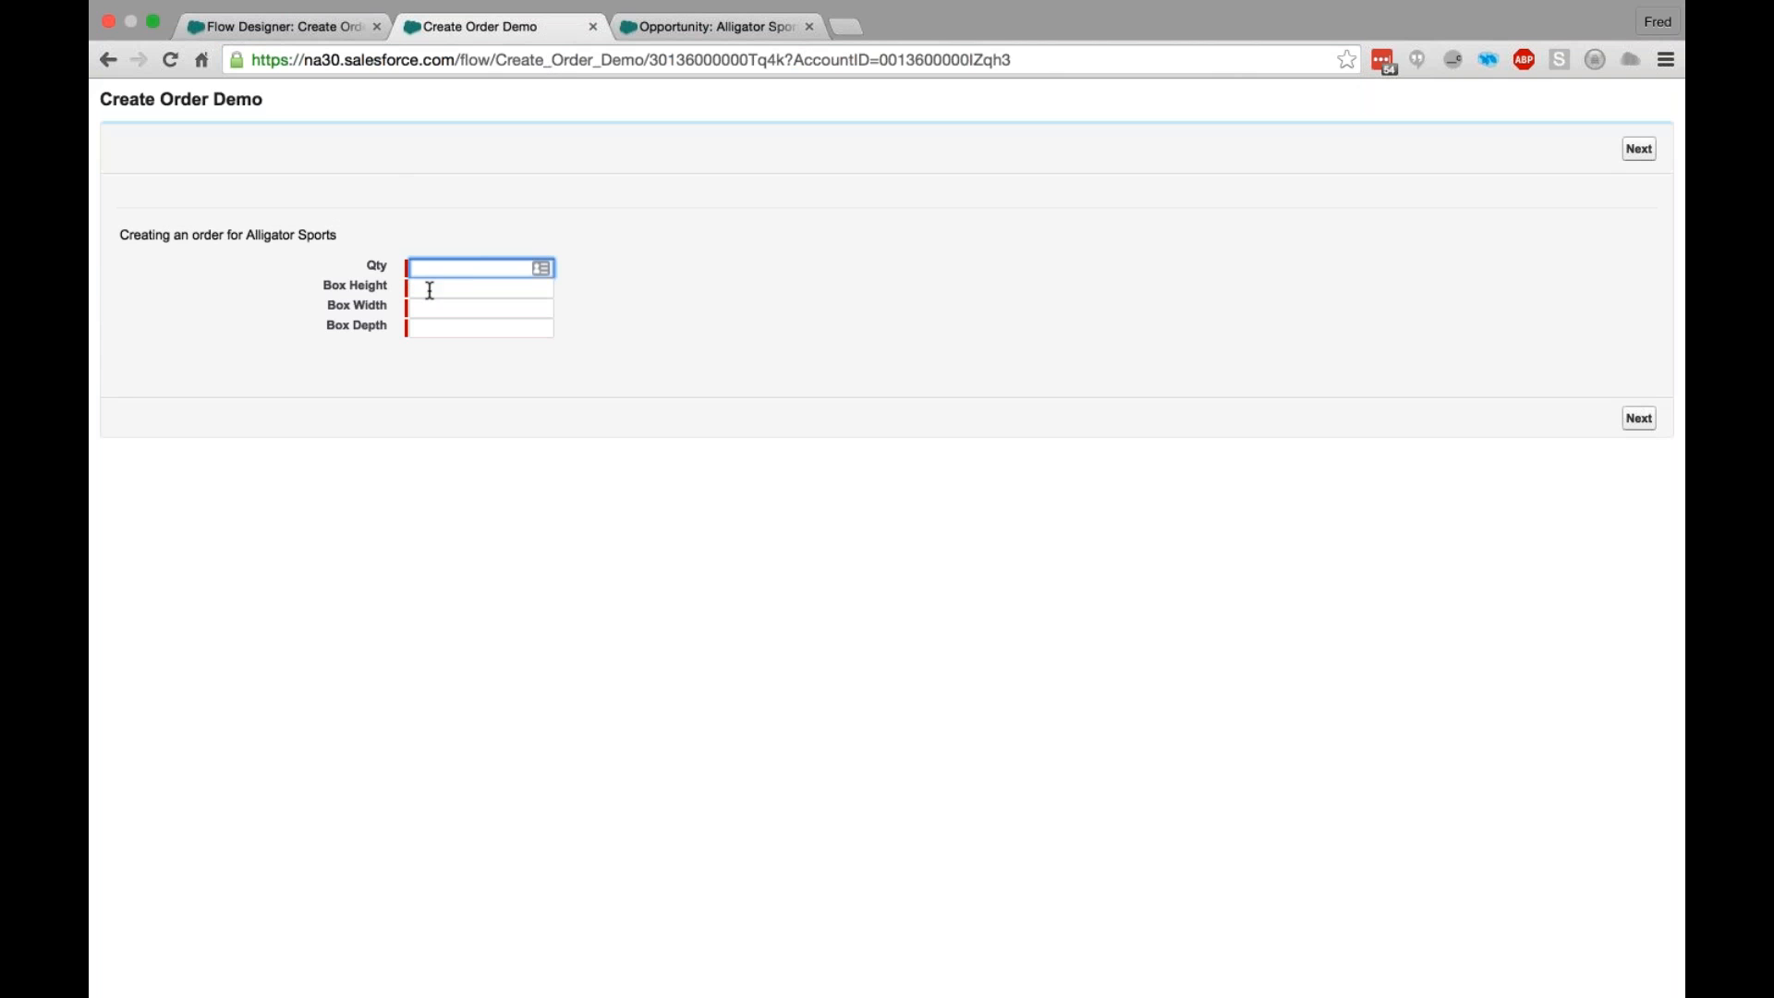
- Enter quantity 10, box height 6, box width 12 and box depth 6, and continue to the color screen
text(10)
key(Tab)
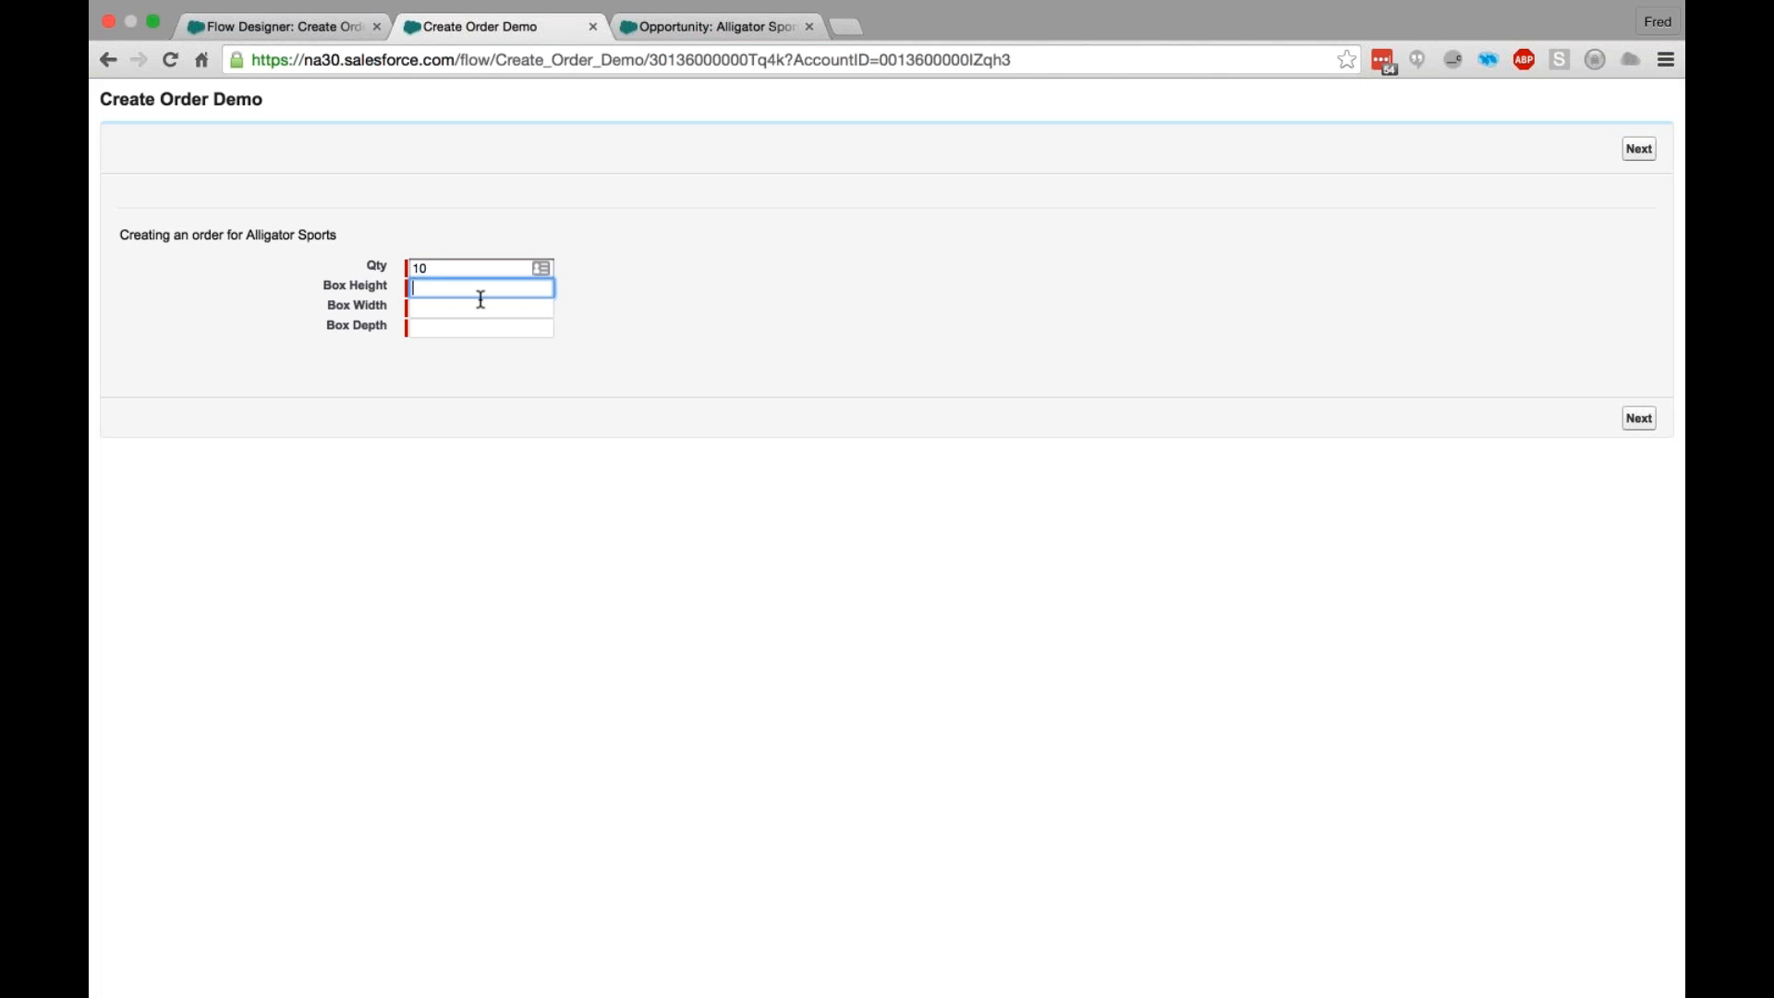
text(6)
key(Tab)
text(12)
key(Tab)
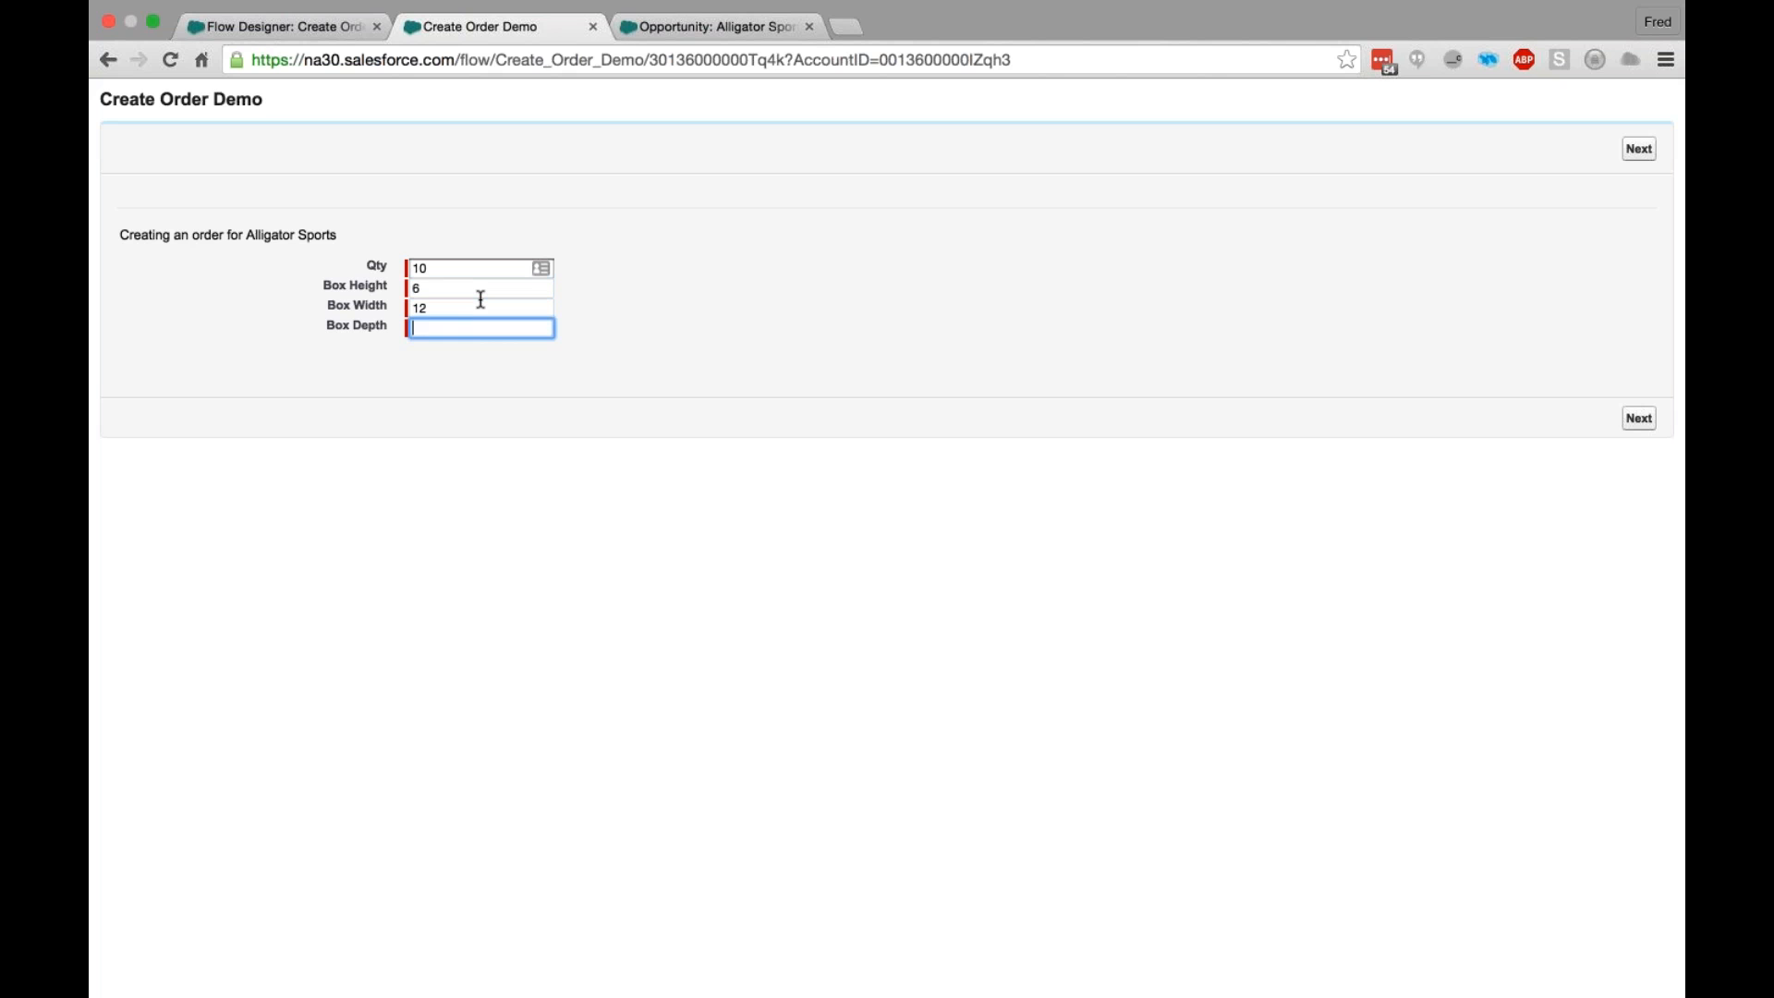
text(6)
key(Tab)
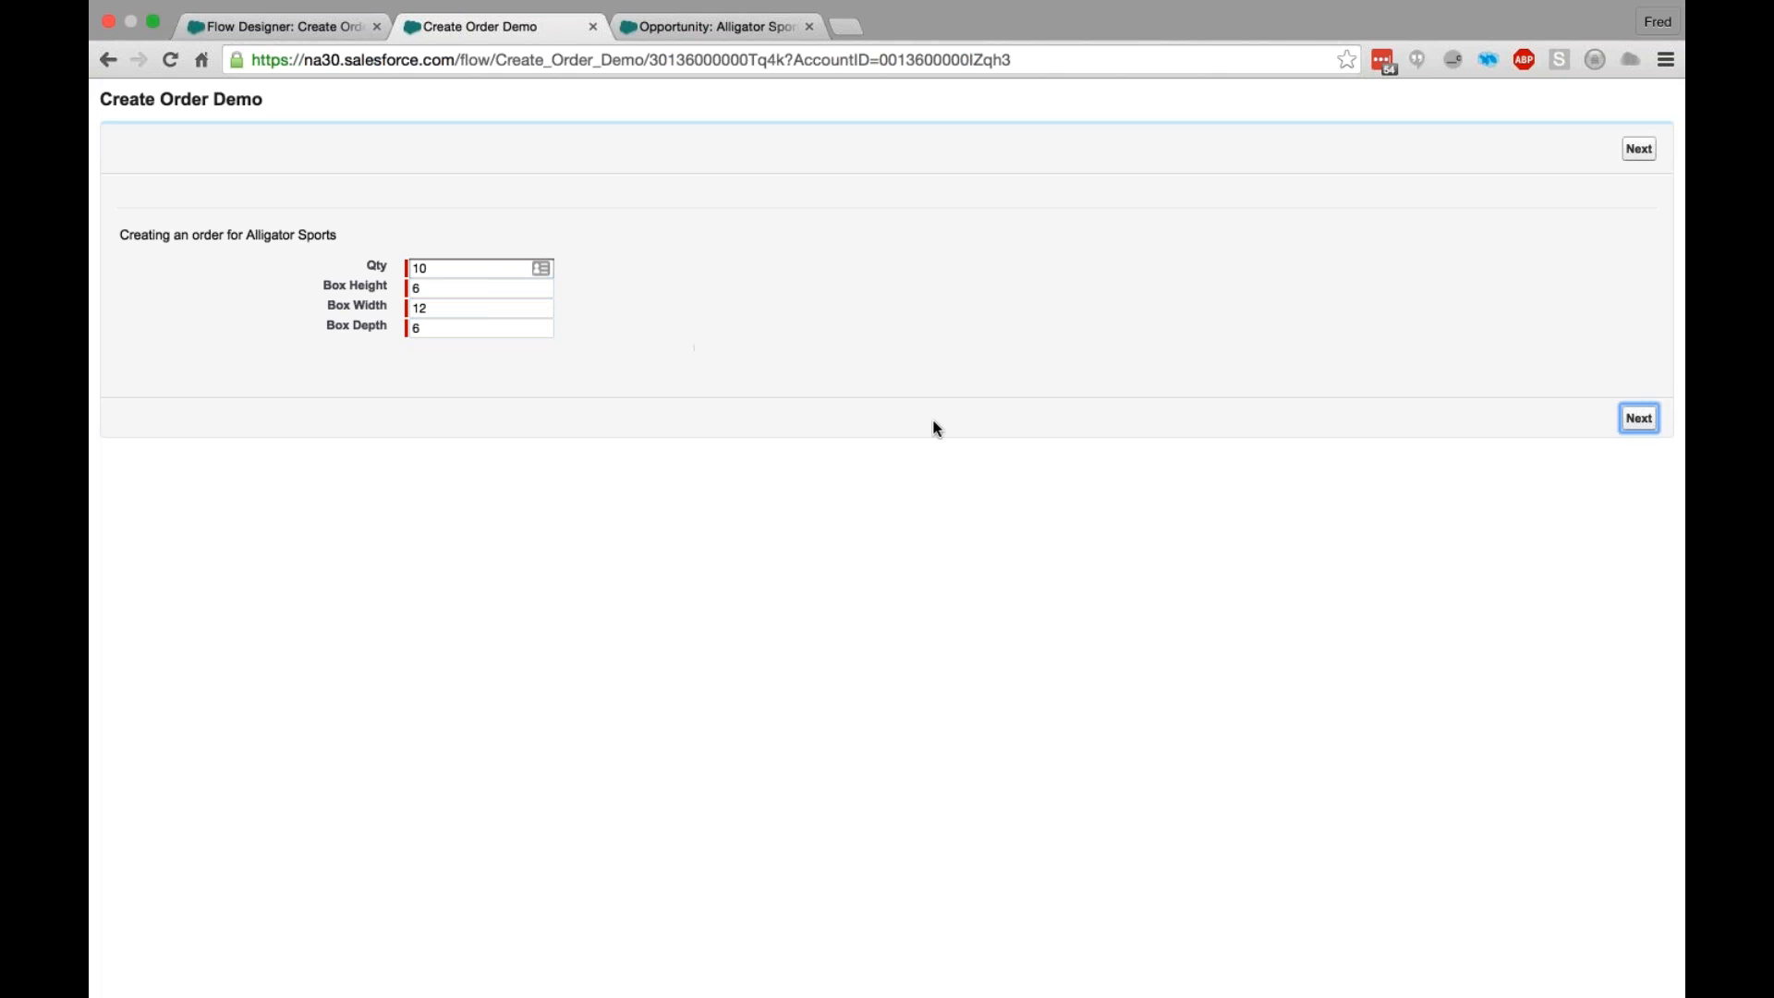
key(Return)
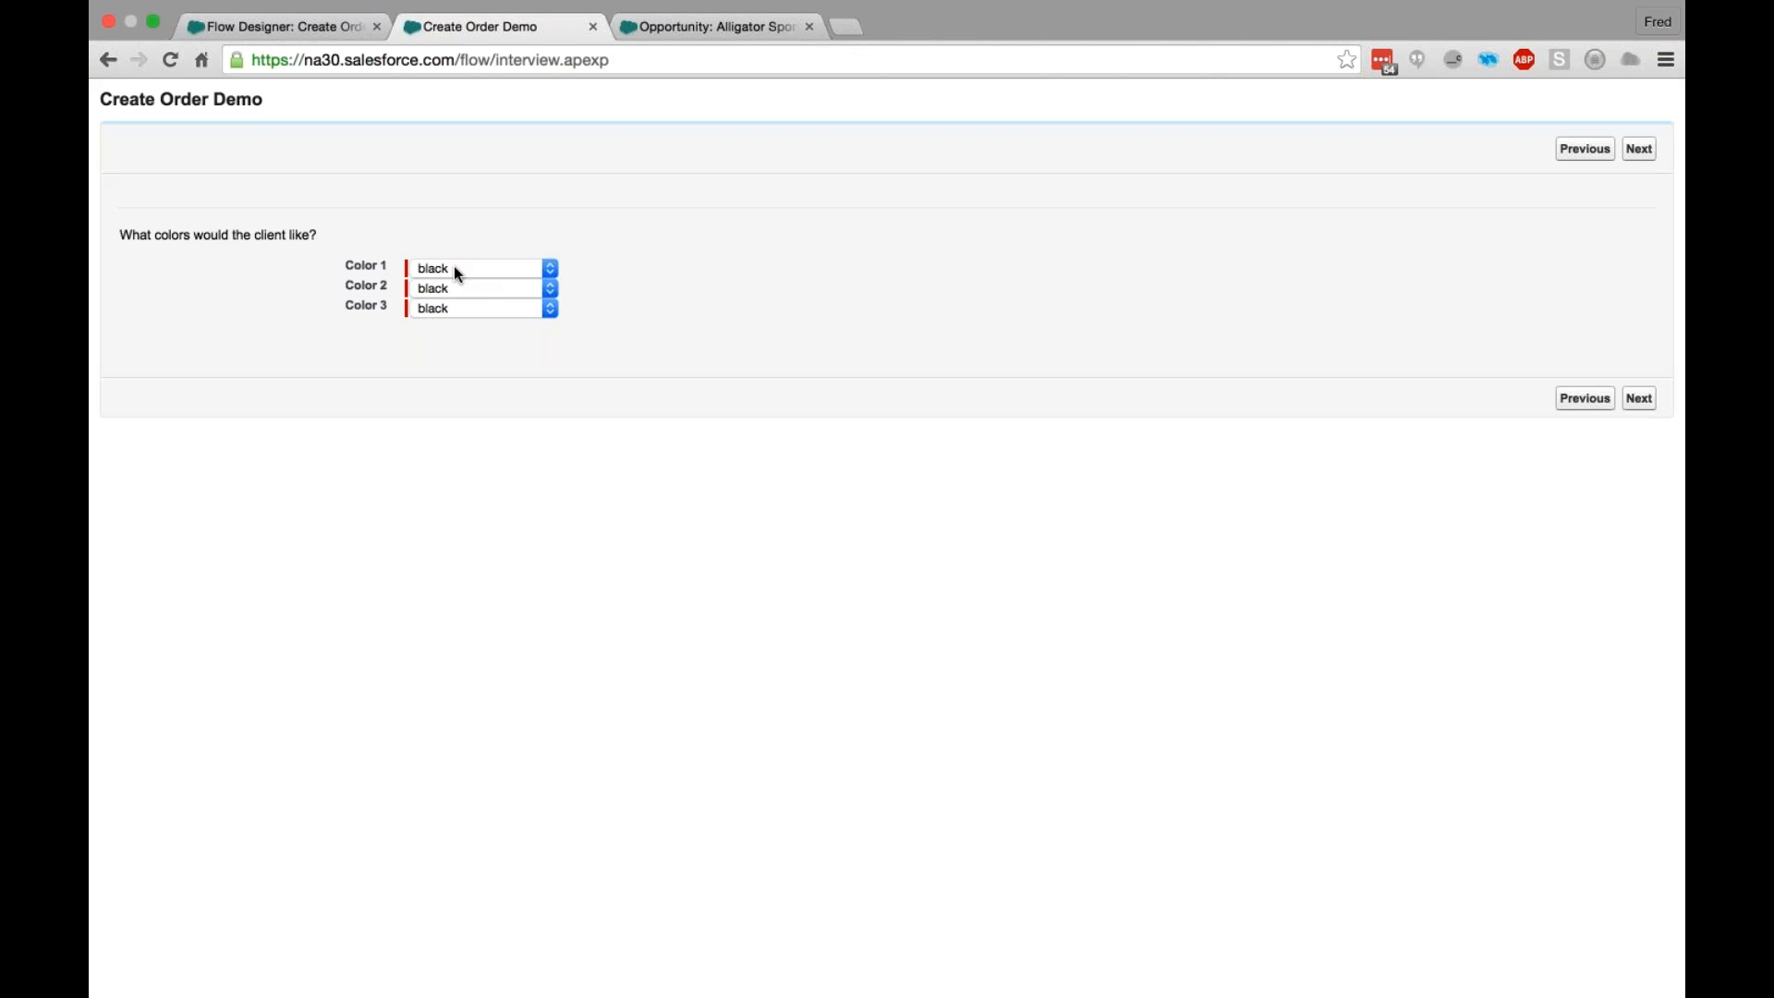
- Choose darkred for Color 1, aqua for Color 2 and aquamarine for Color 3, and continue to the review screen
click(456, 270)
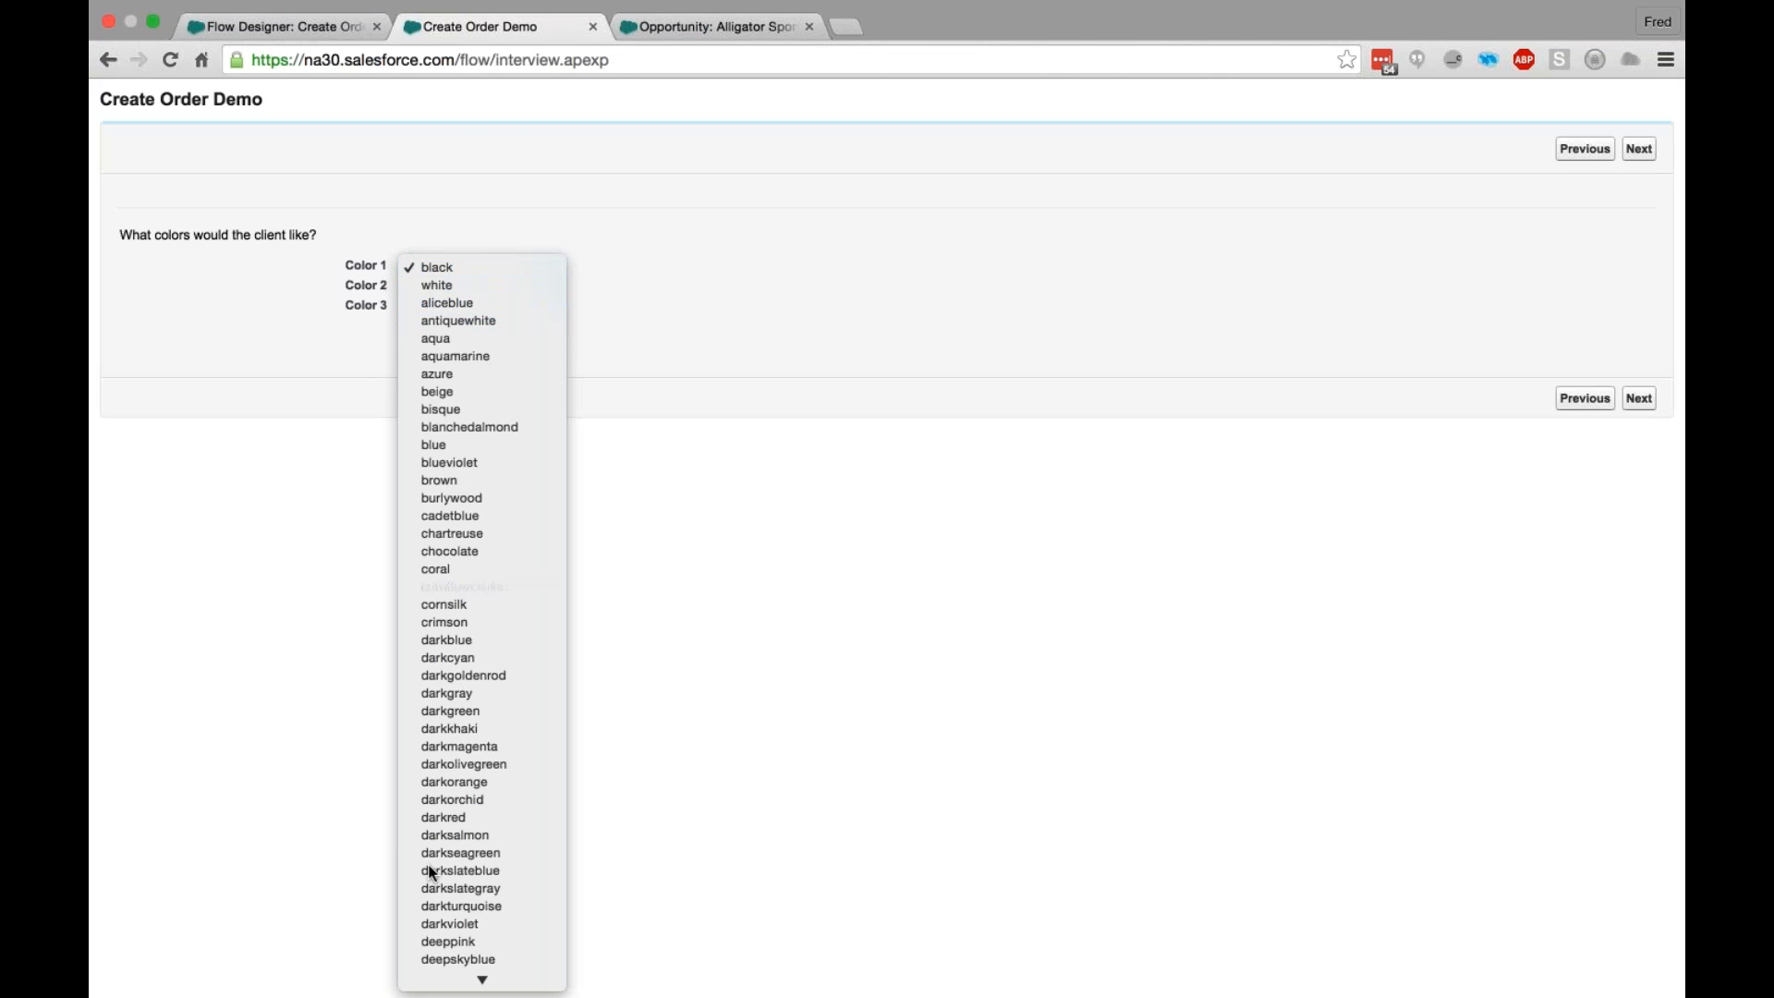
click(461, 817)
click(481, 285)
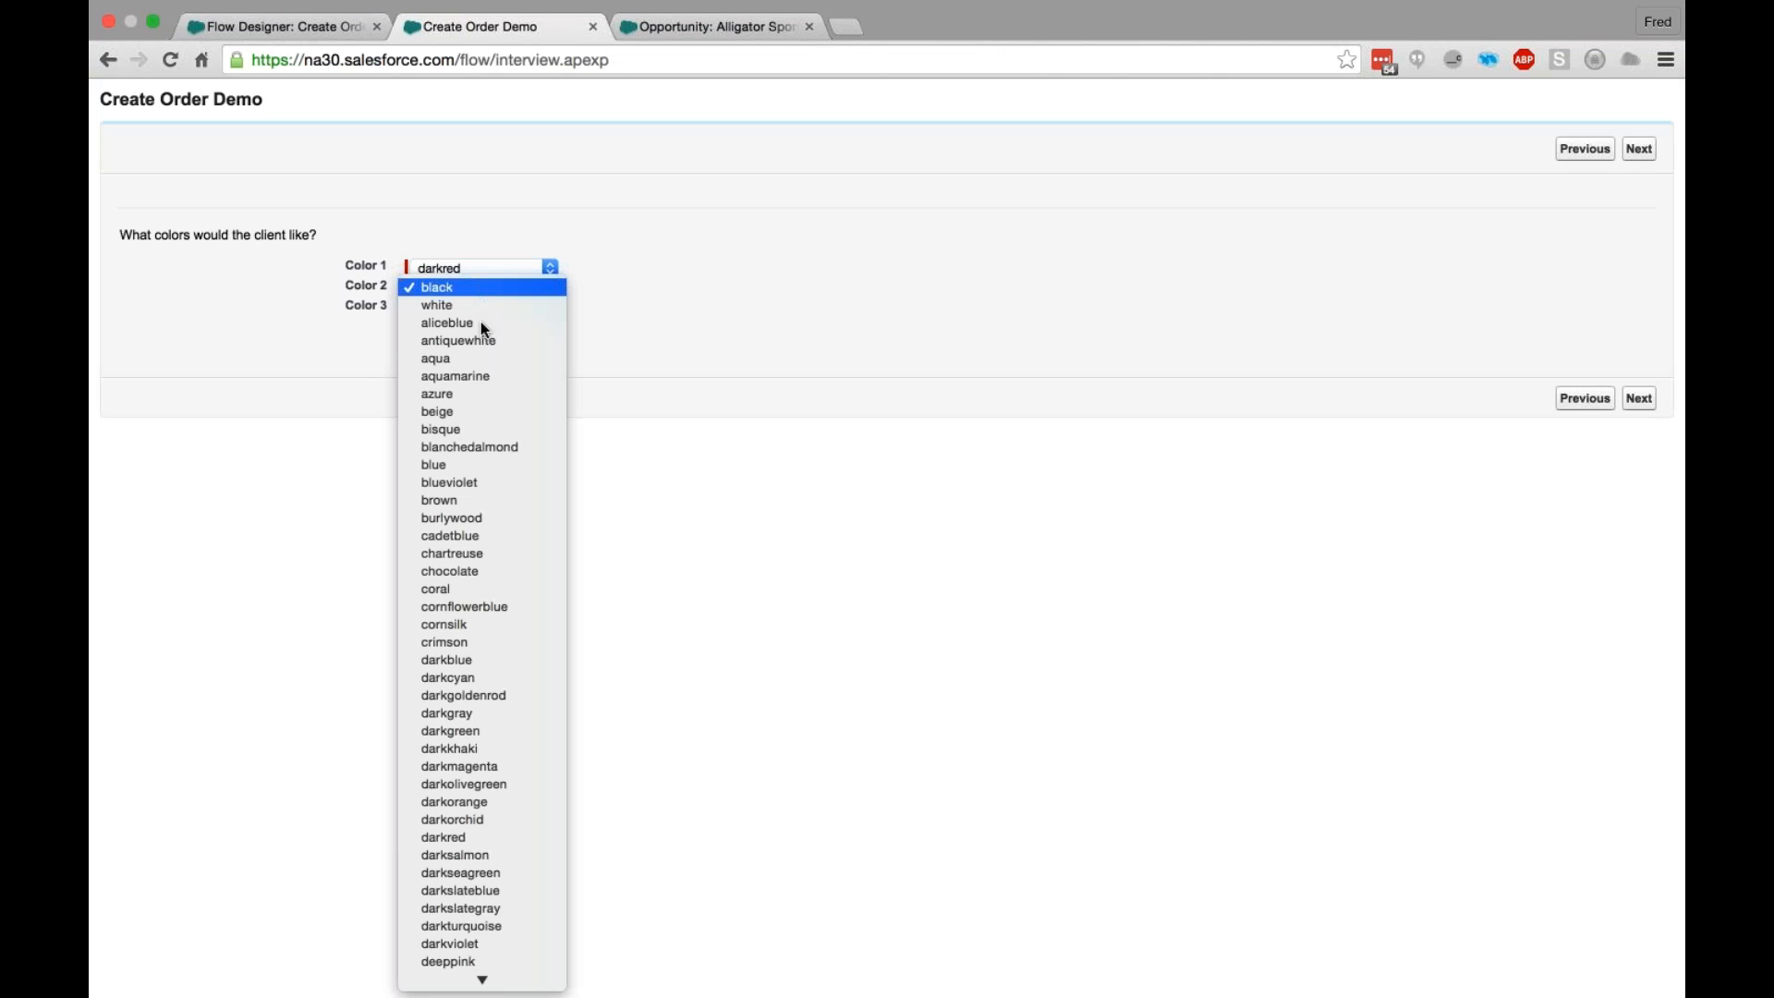
click(479, 319)
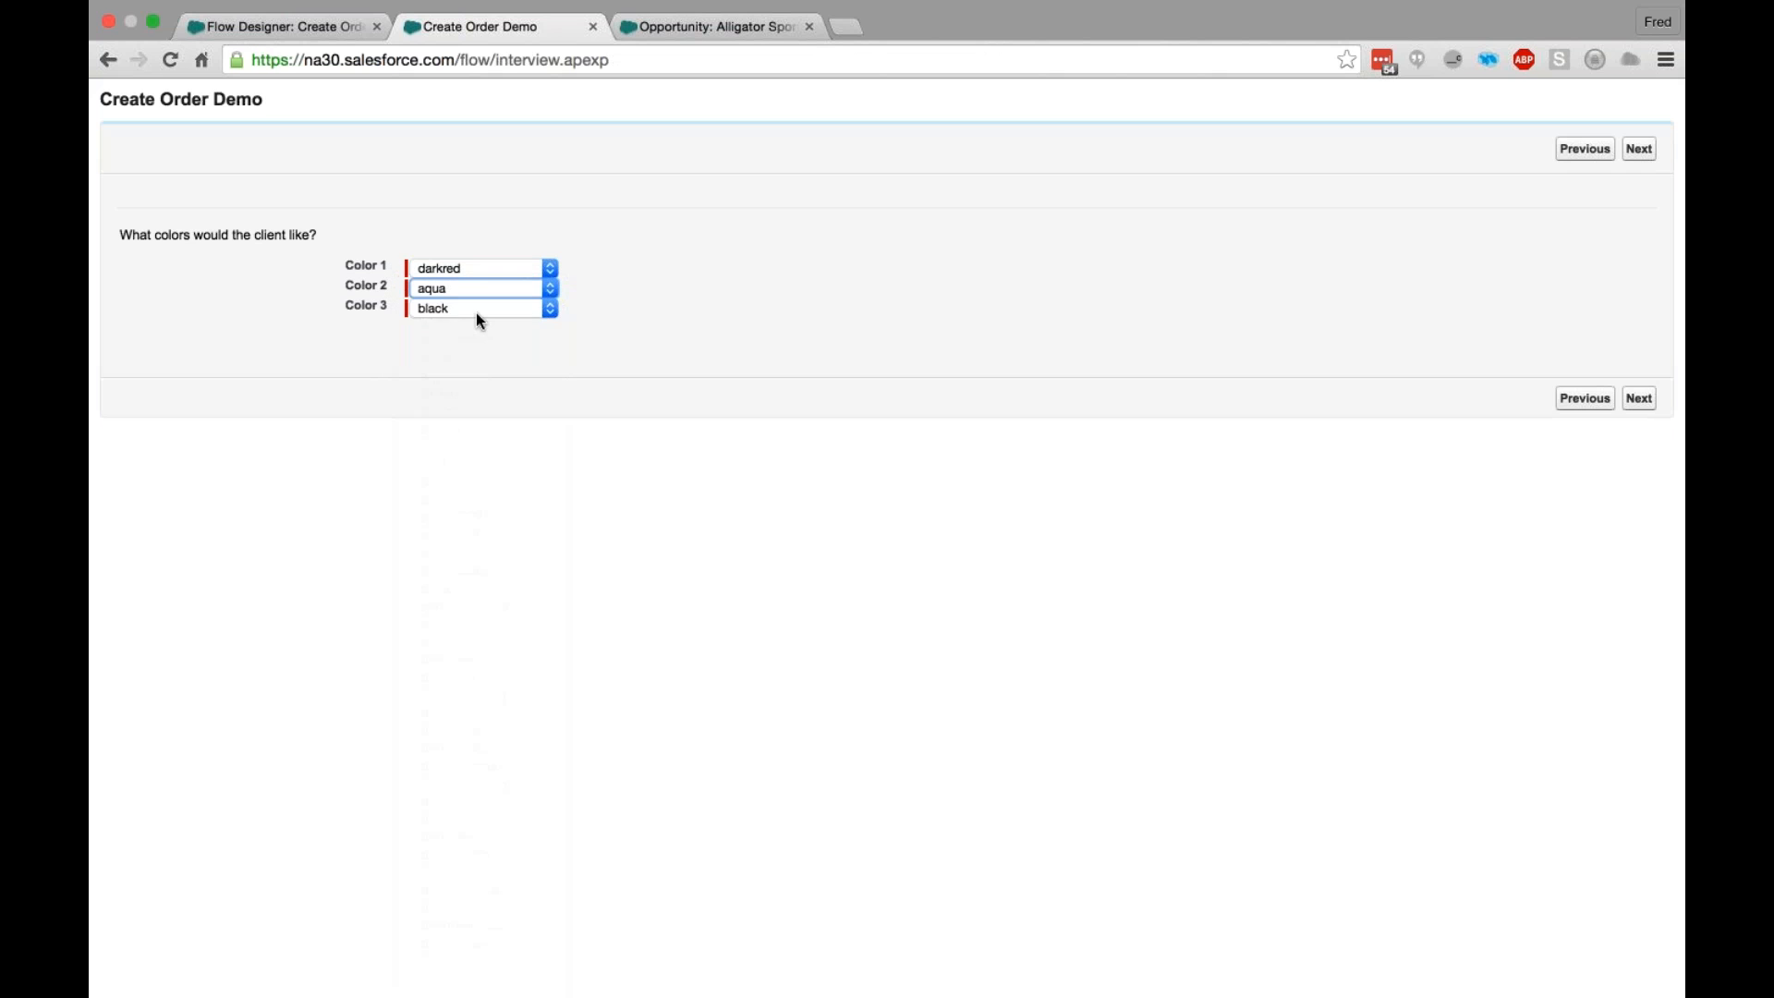
click(478, 315)
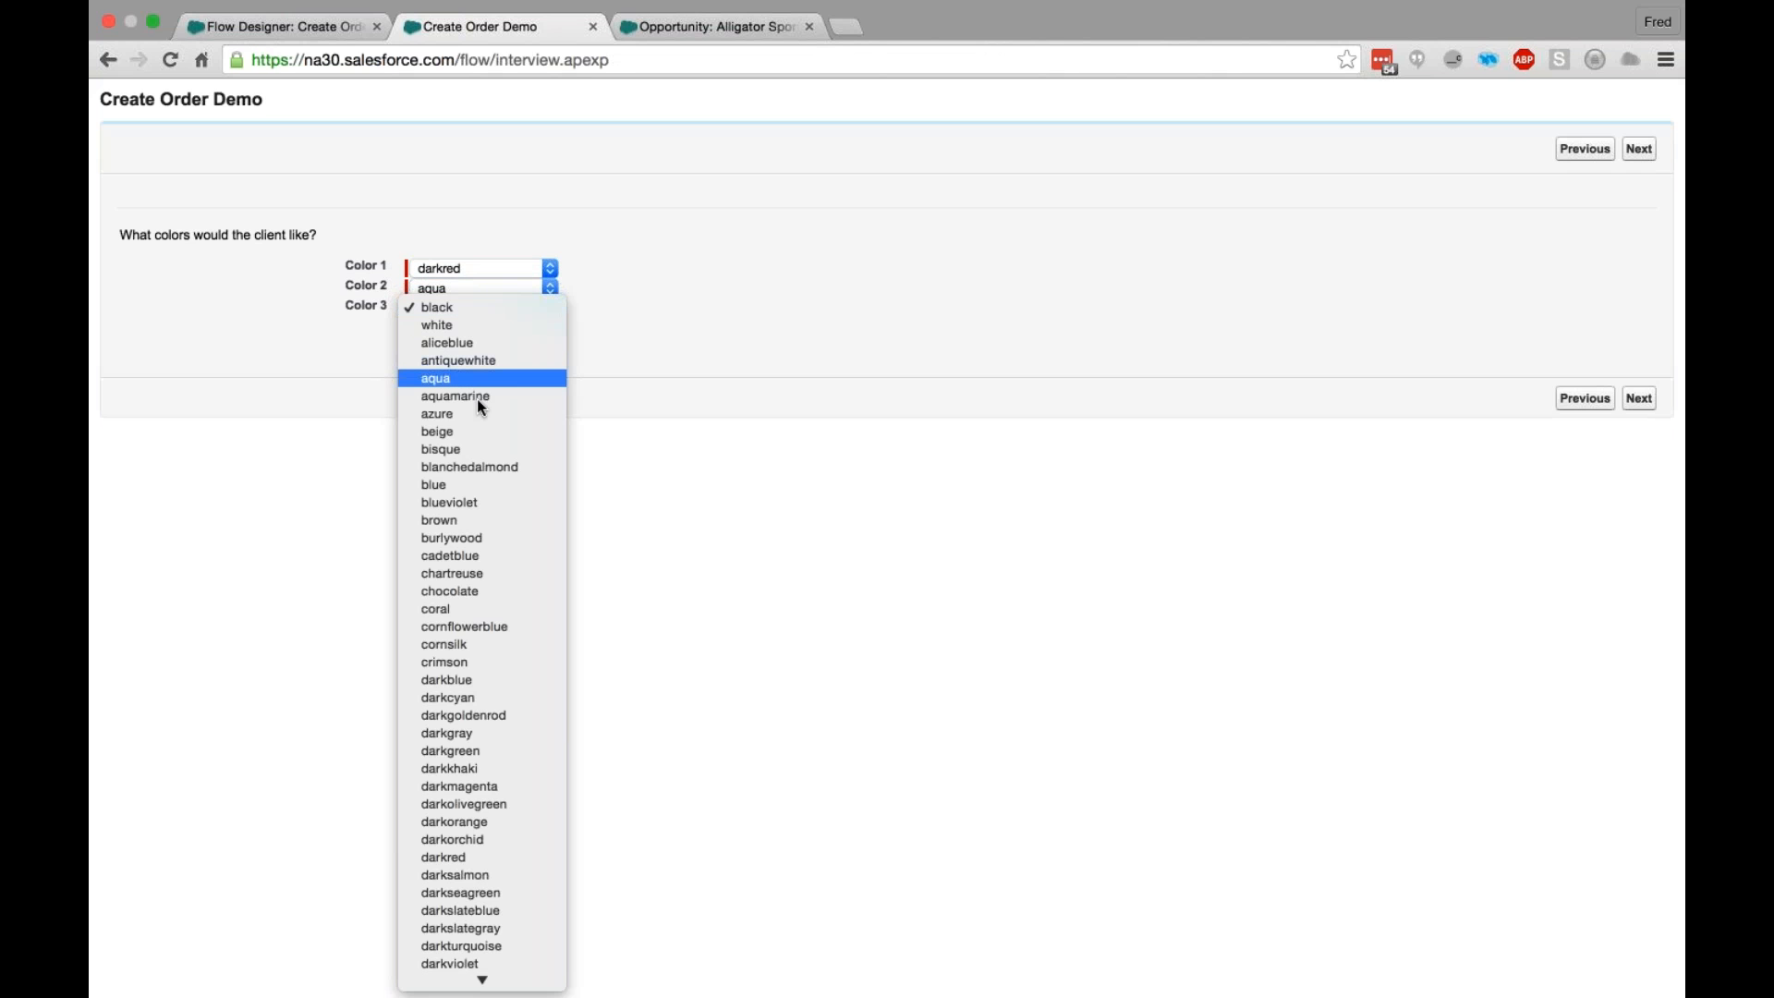
click(477, 397)
click(1639, 399)
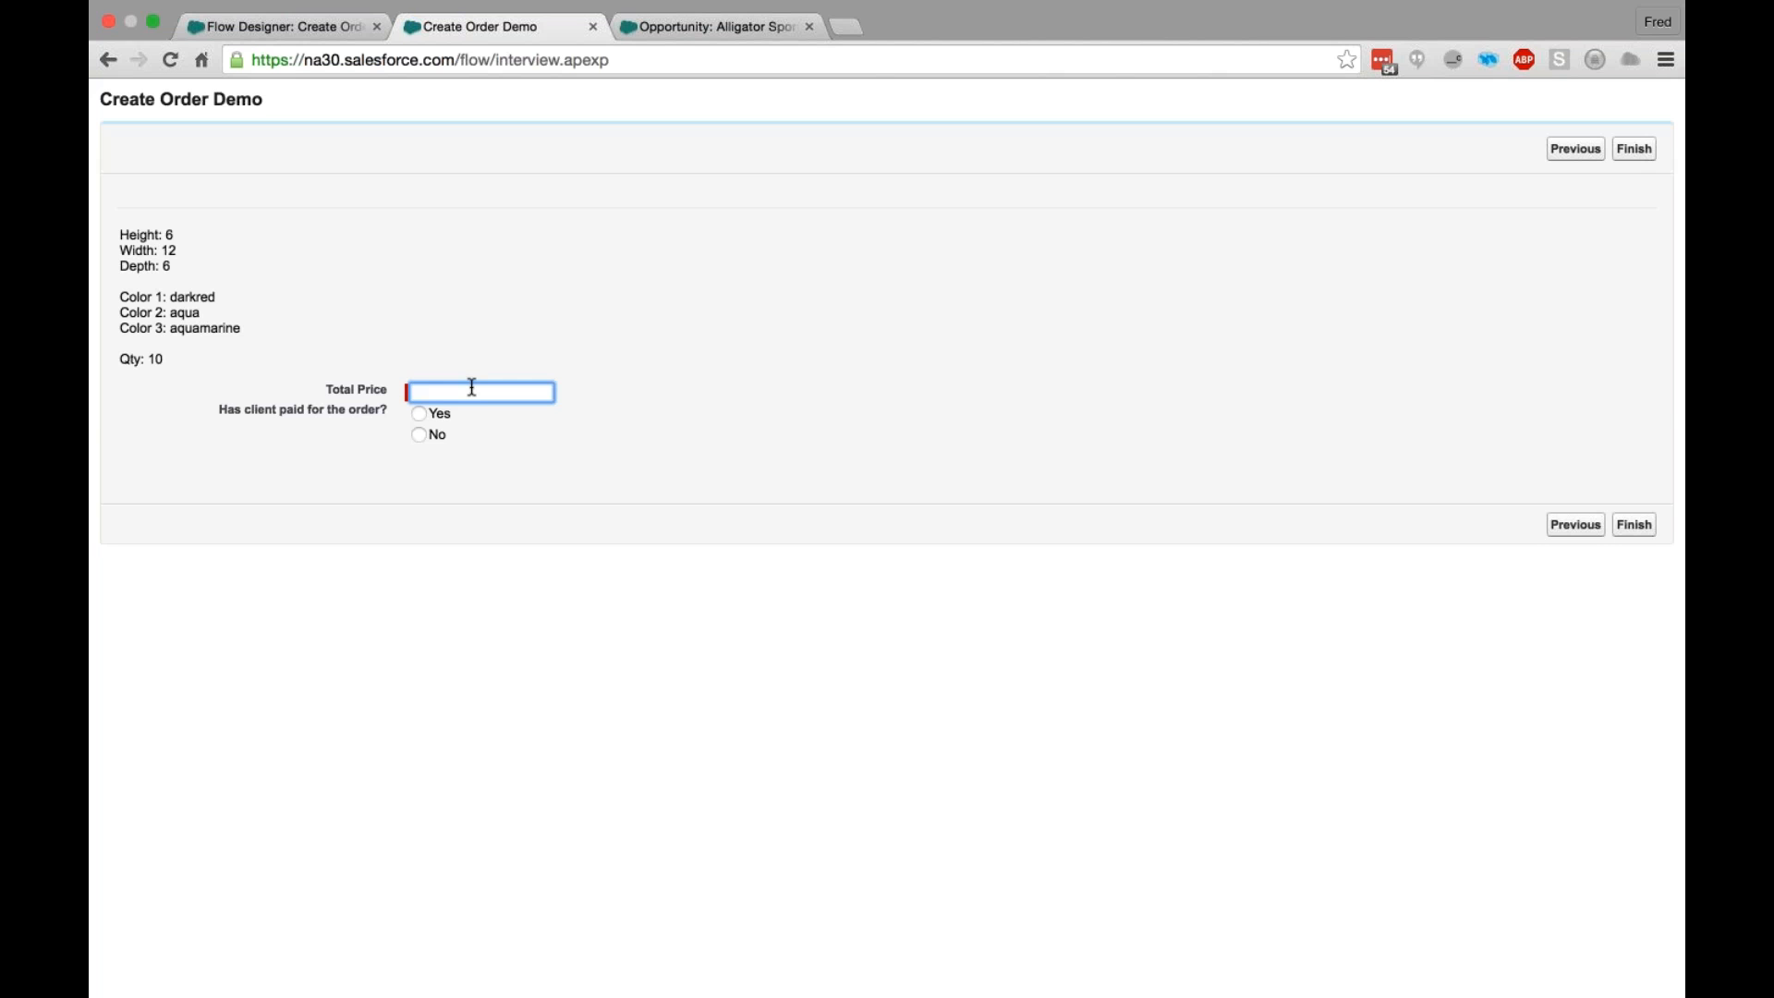
- Enter a total price of 500, answer Yes to whether the client has paid, and finish the flow
text(500)
click(425, 490)
click(419, 413)
click(1635, 524)
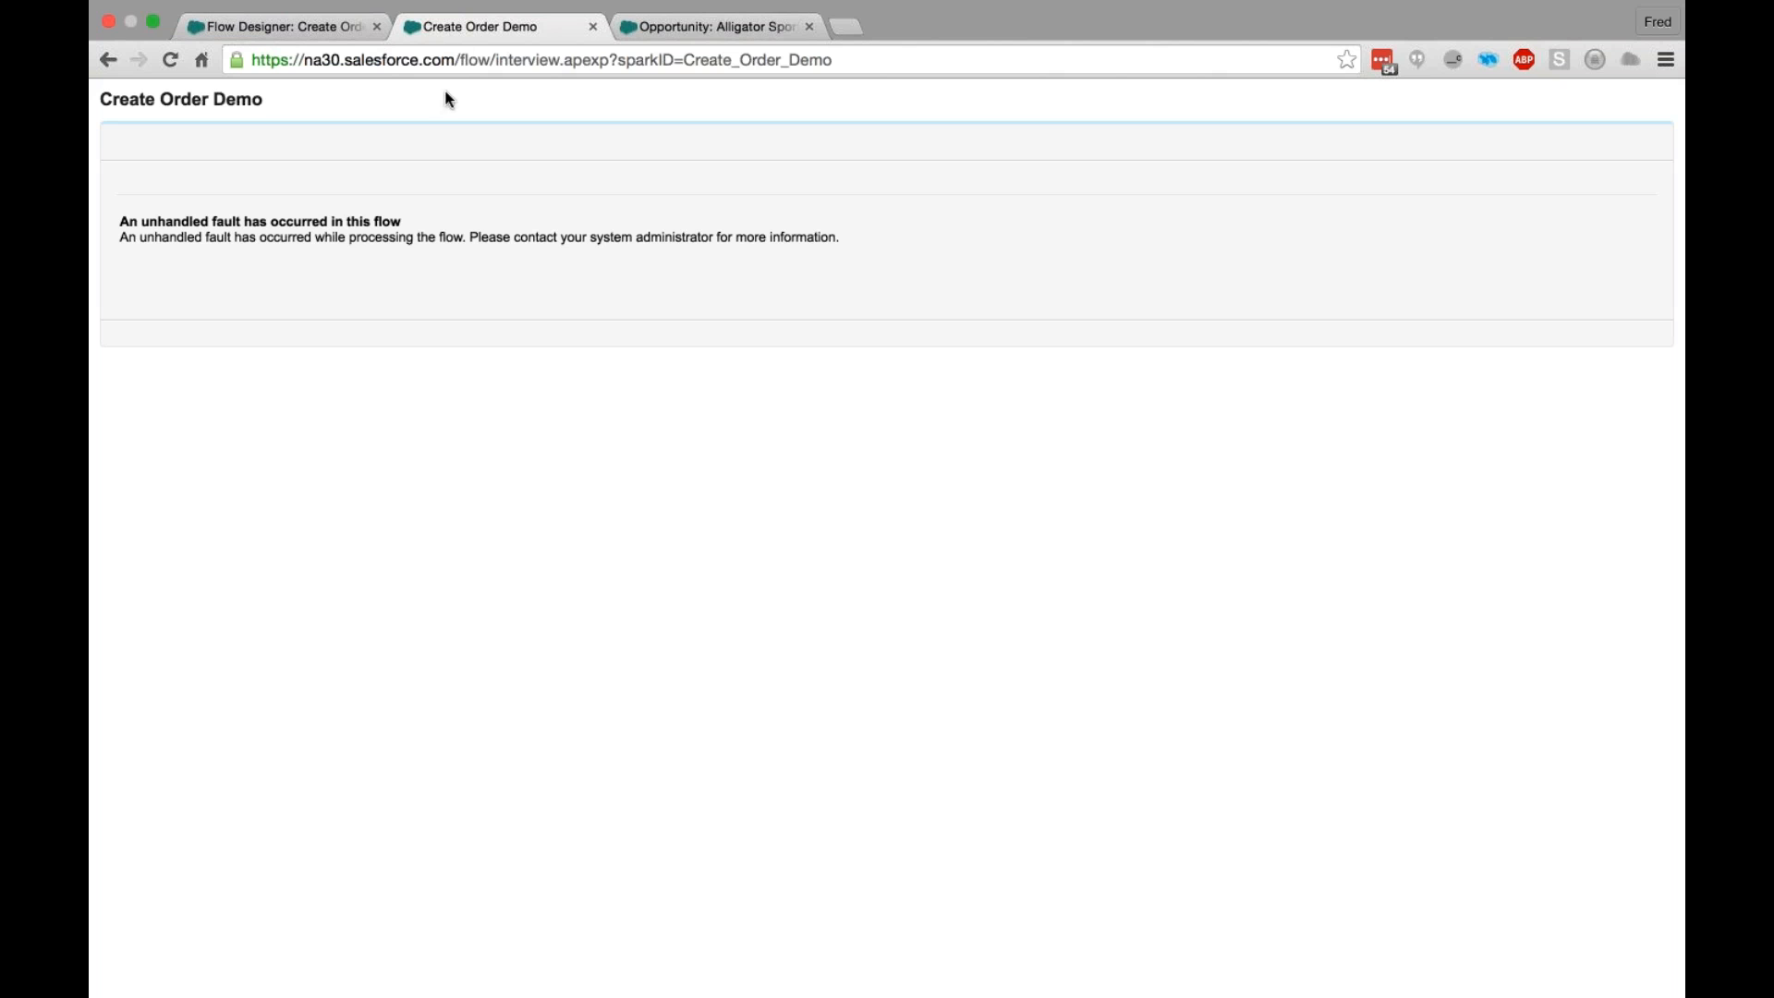
- Return to the Create Order Demo flow diagram in the Flow Designer
click(286, 31)
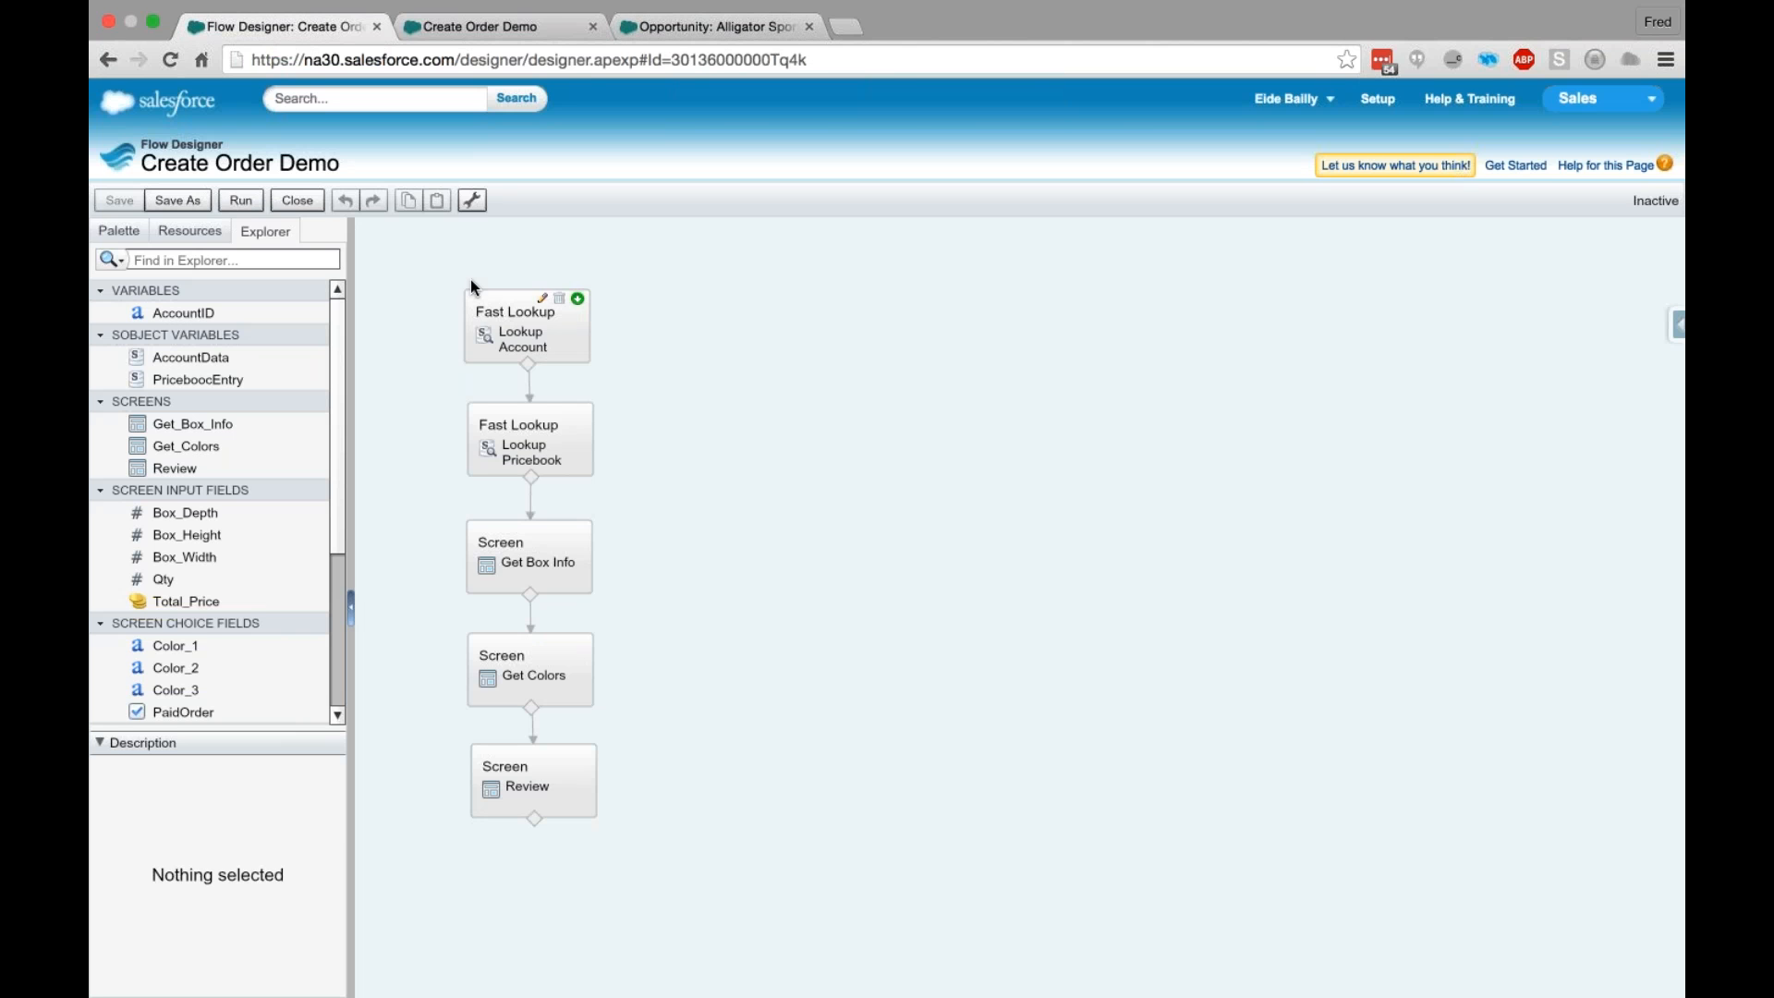
drag(433, 268, 737, 843)
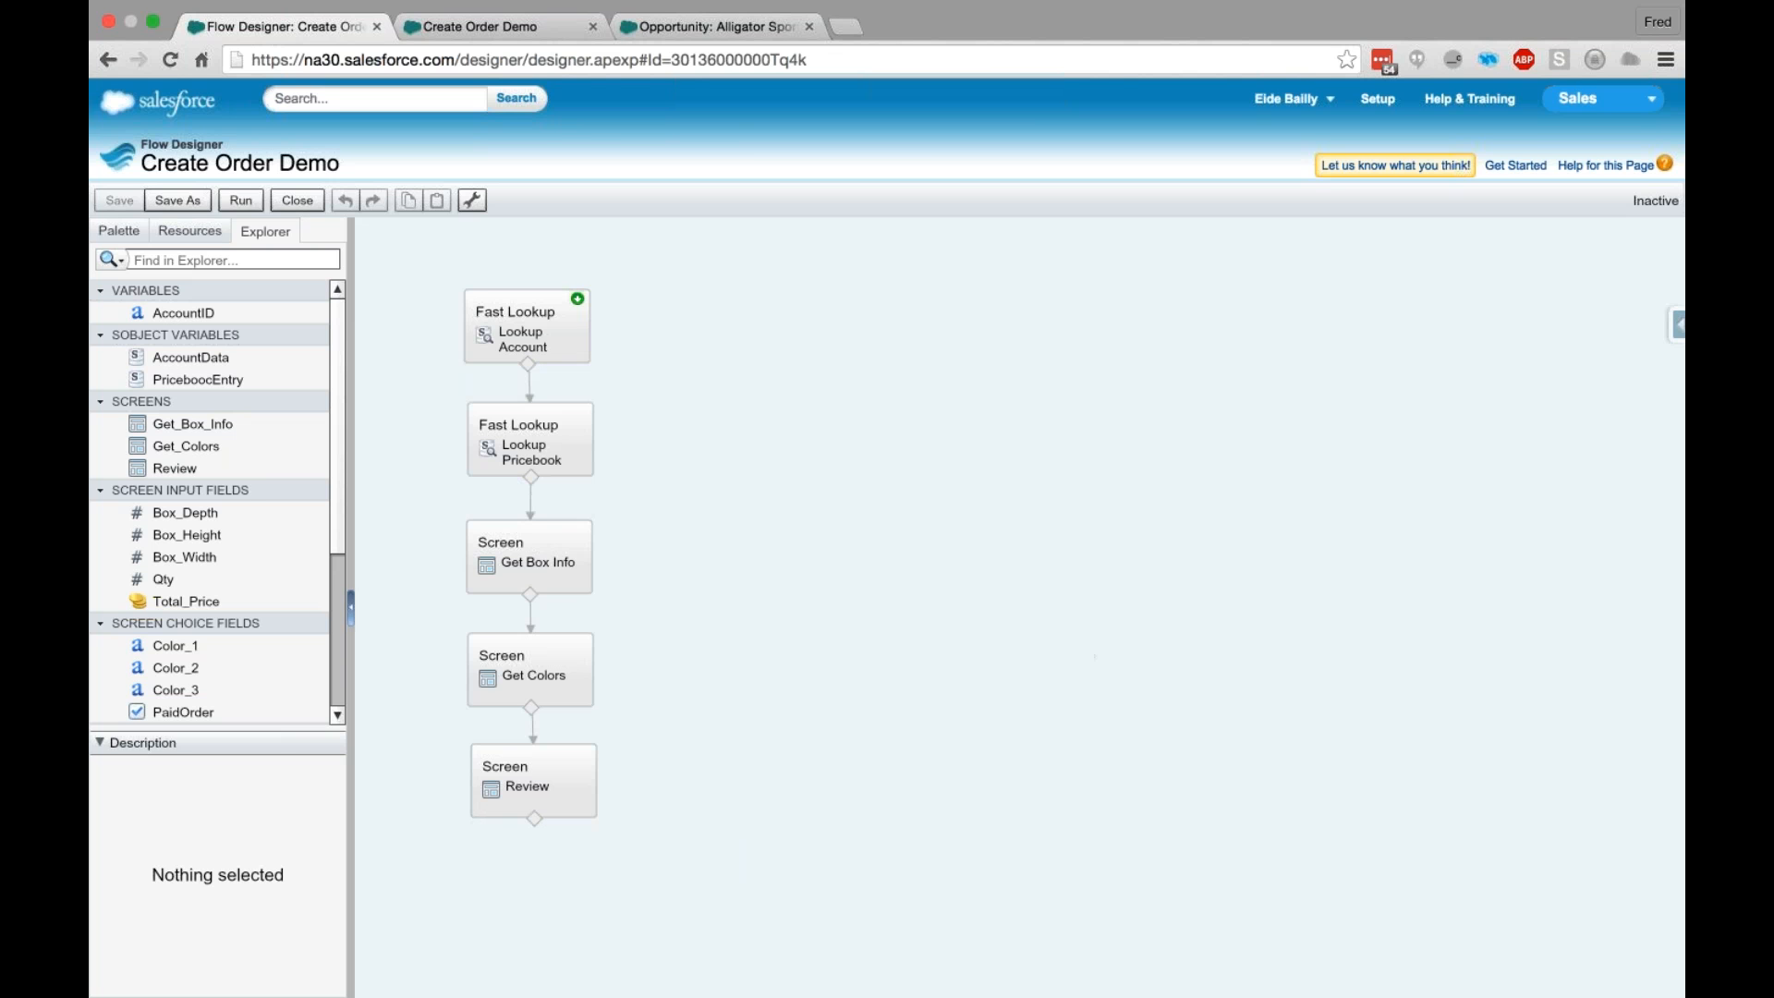
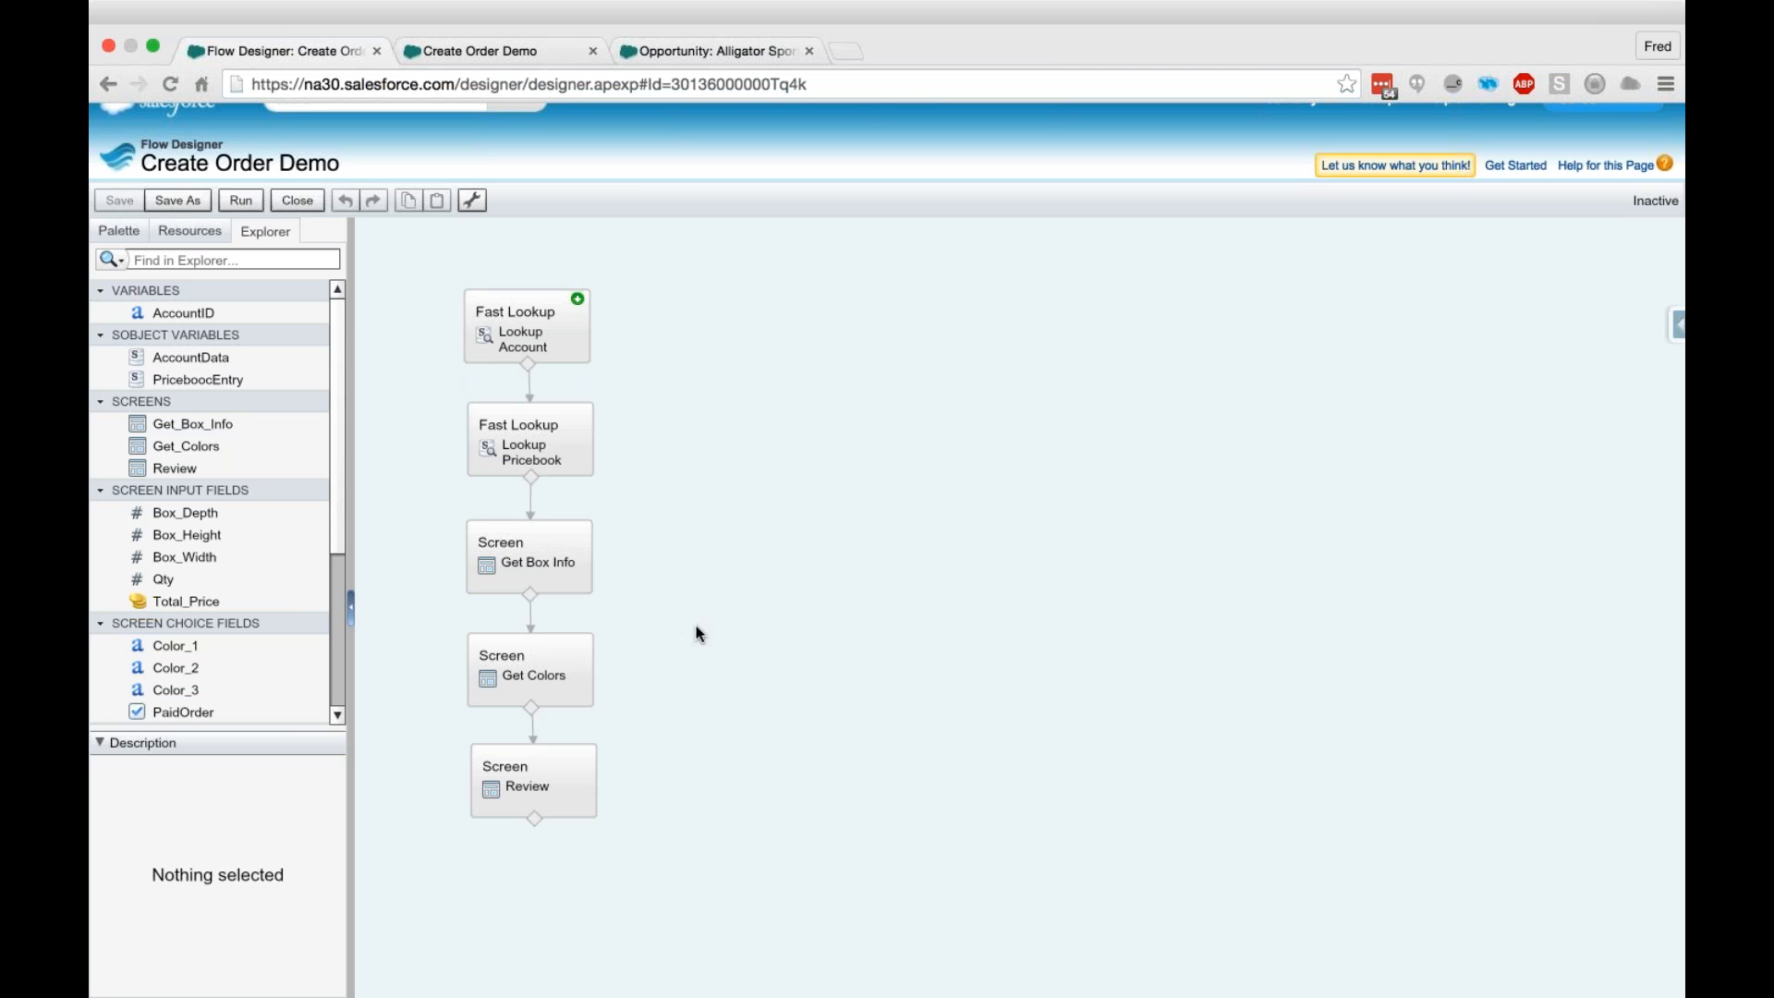
click(538, 774)
click(391, 683)
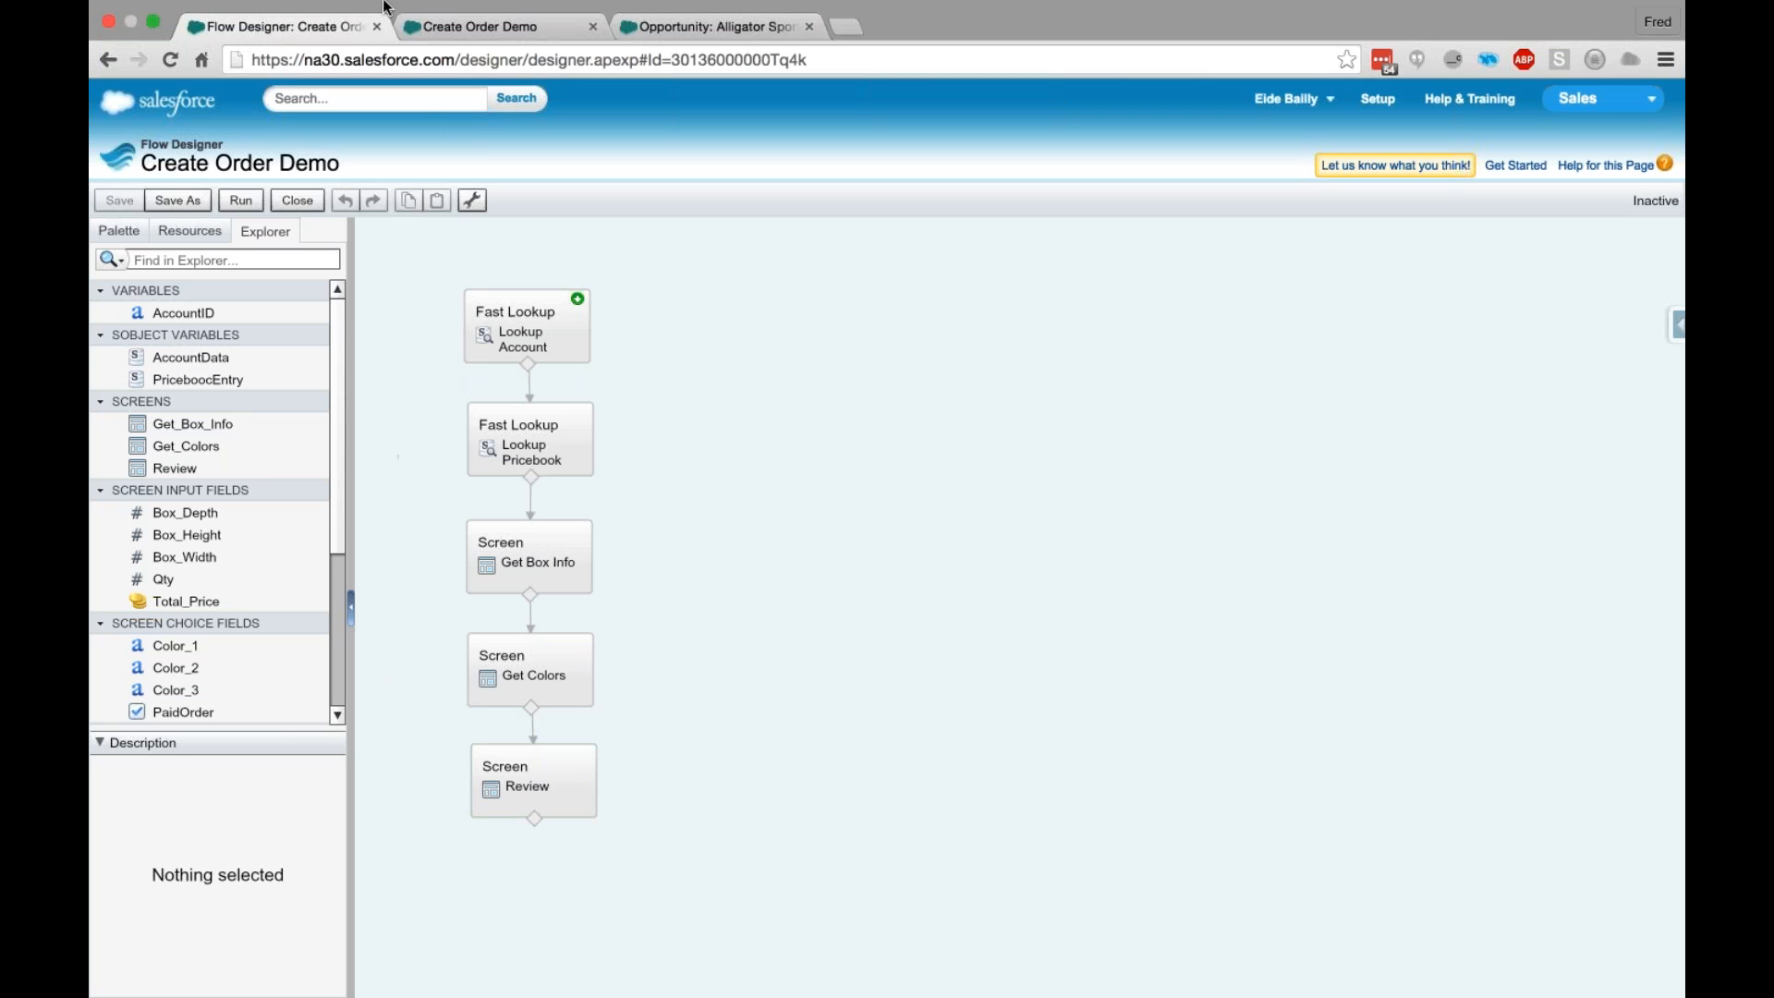
mouse_move(386, 7)
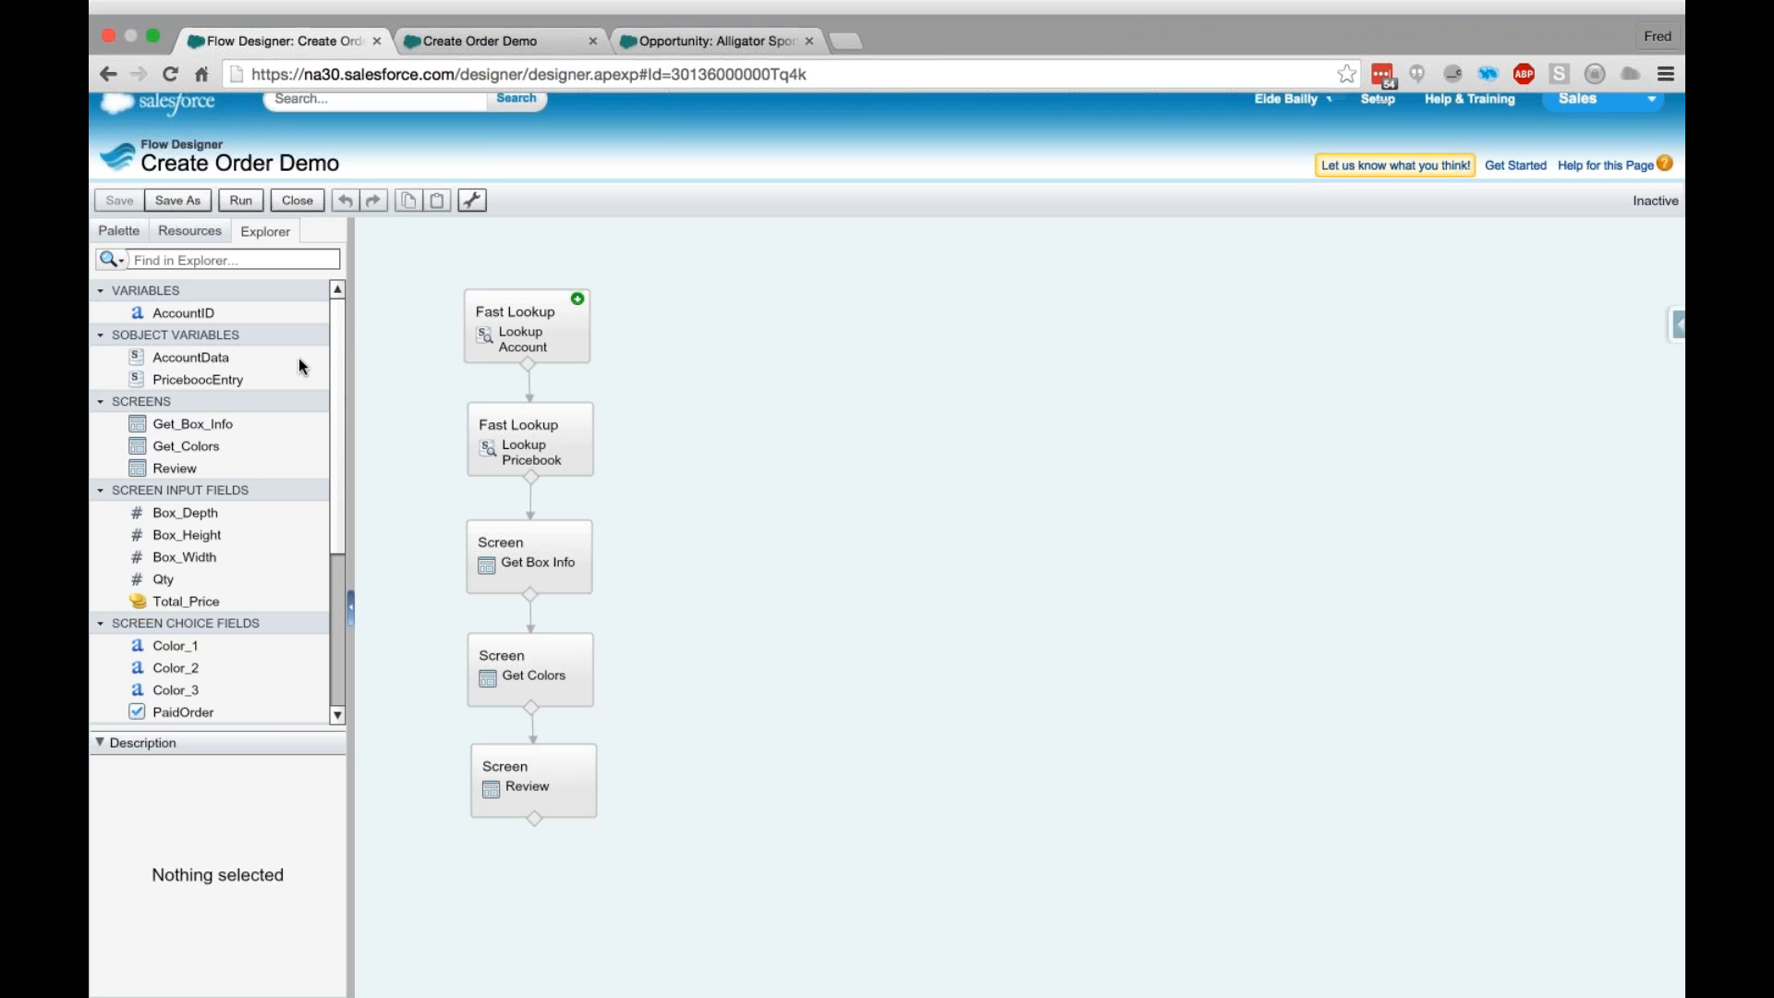
- Add a Decision element below the Review screen, name it "Is order paid?" and name its first outcome Yes
click(120, 232)
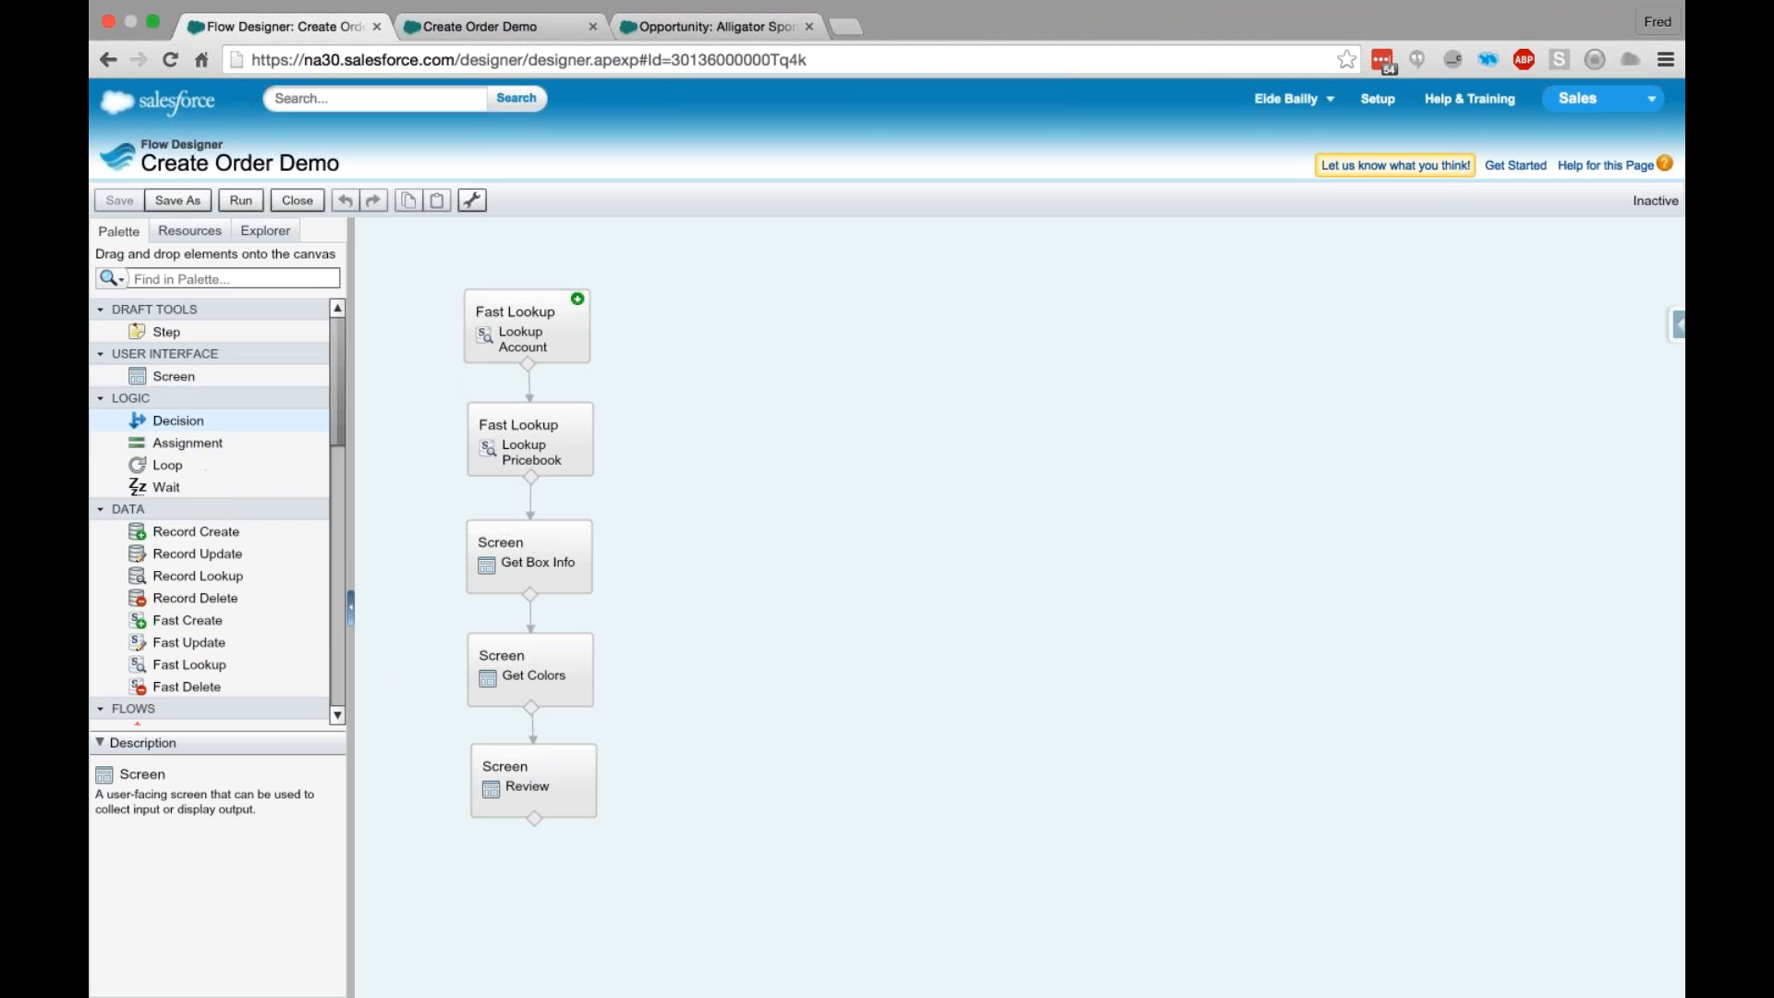
drag(176, 420, 534, 767)
text(Is order paid?)
key(Tab)
click(737, 615)
text(Yes)
click(792, 643)
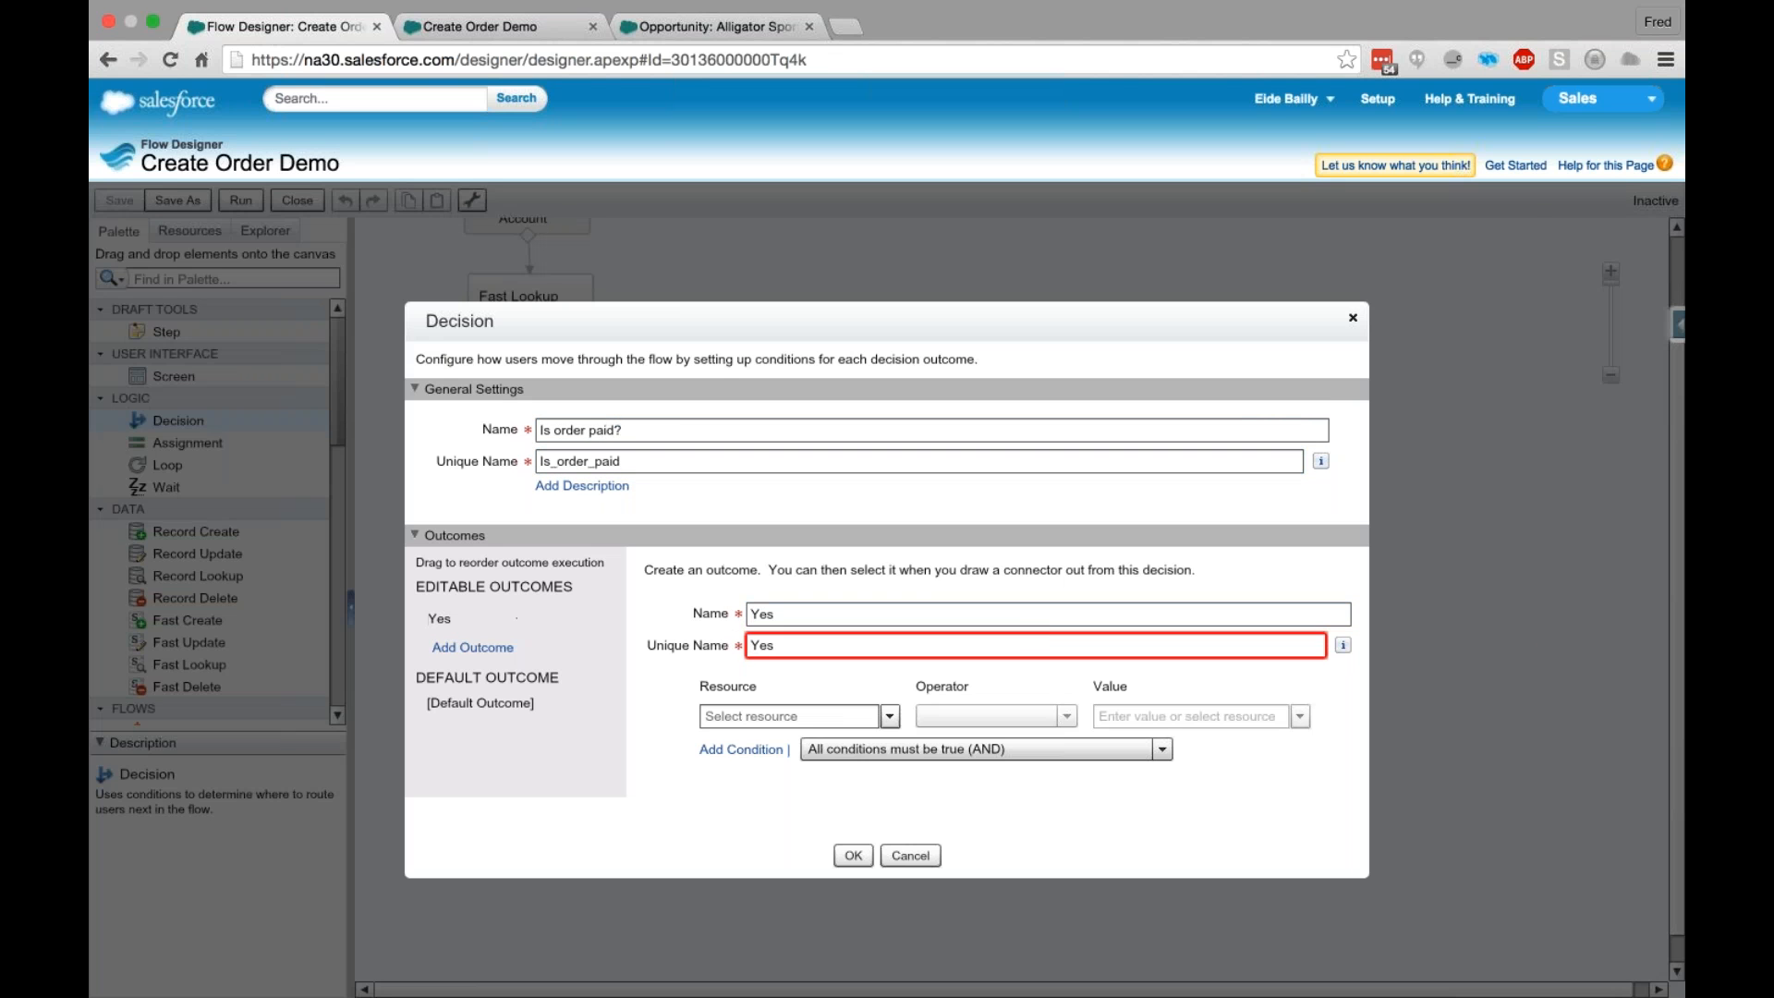
- Set the Yes outcome's condition to PaidOrder equals $GlobalConstant.True
click(833, 719)
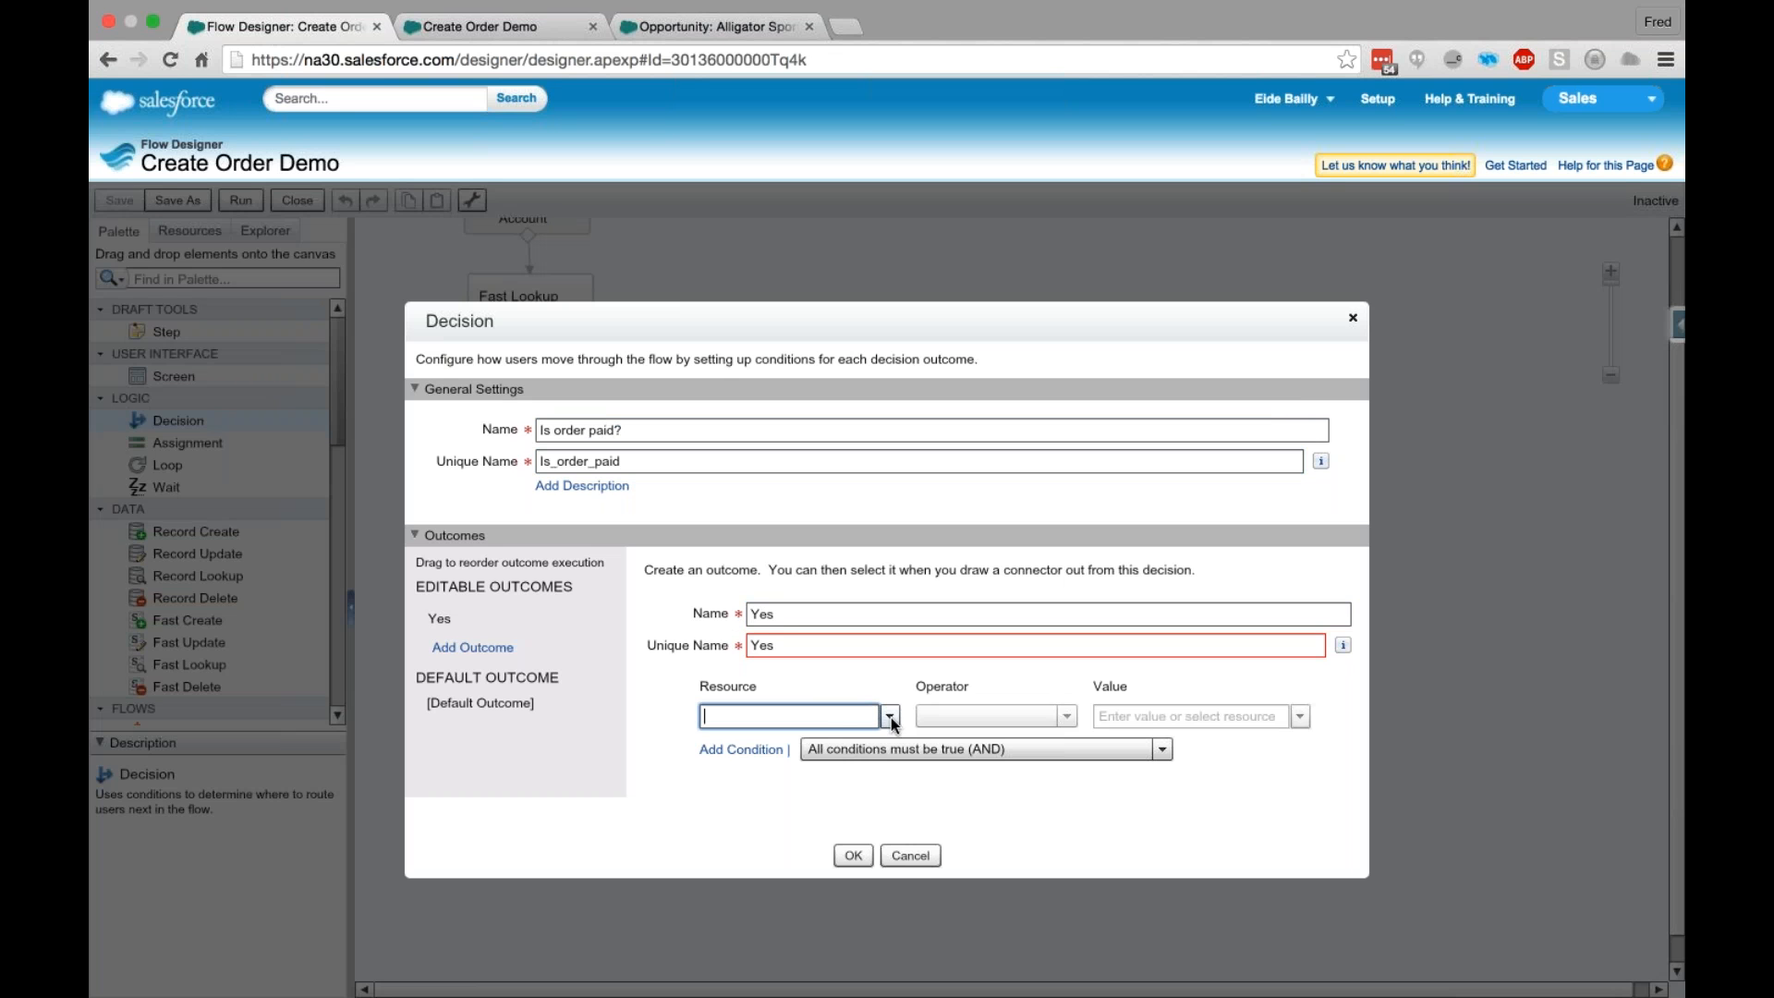
click(889, 717)
text(Pai)
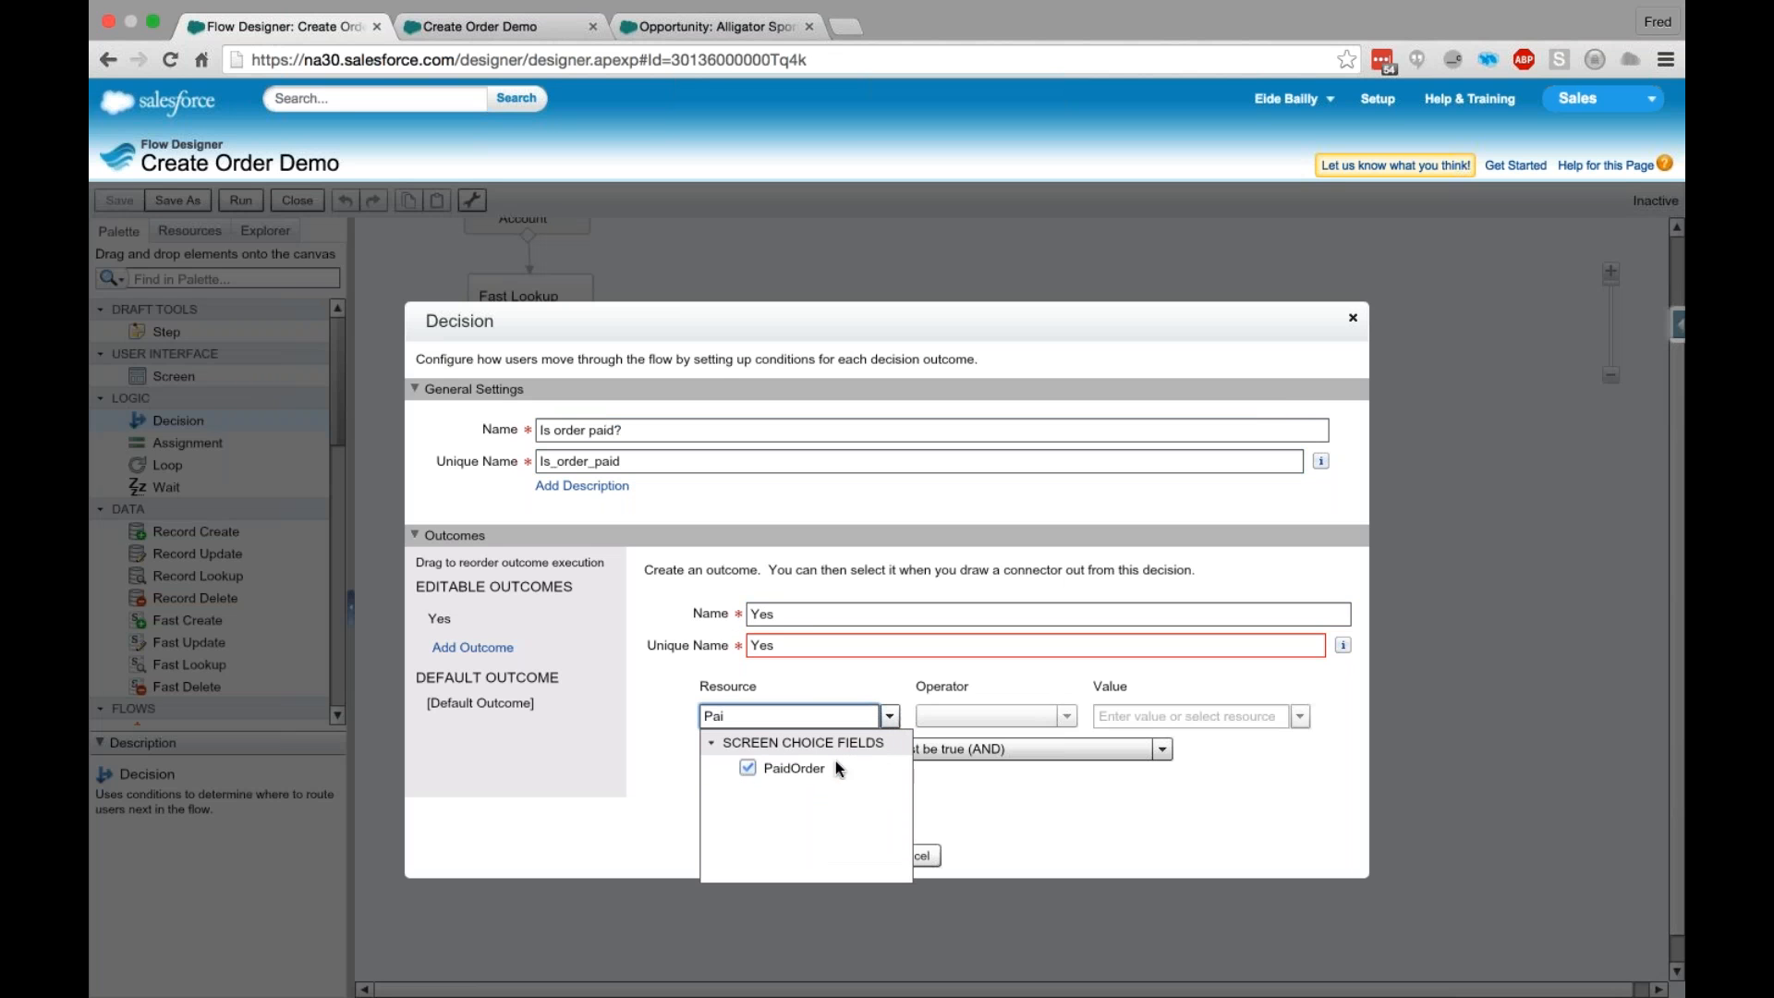
click(821, 768)
click(951, 713)
click(951, 759)
click(1142, 715)
text(True)
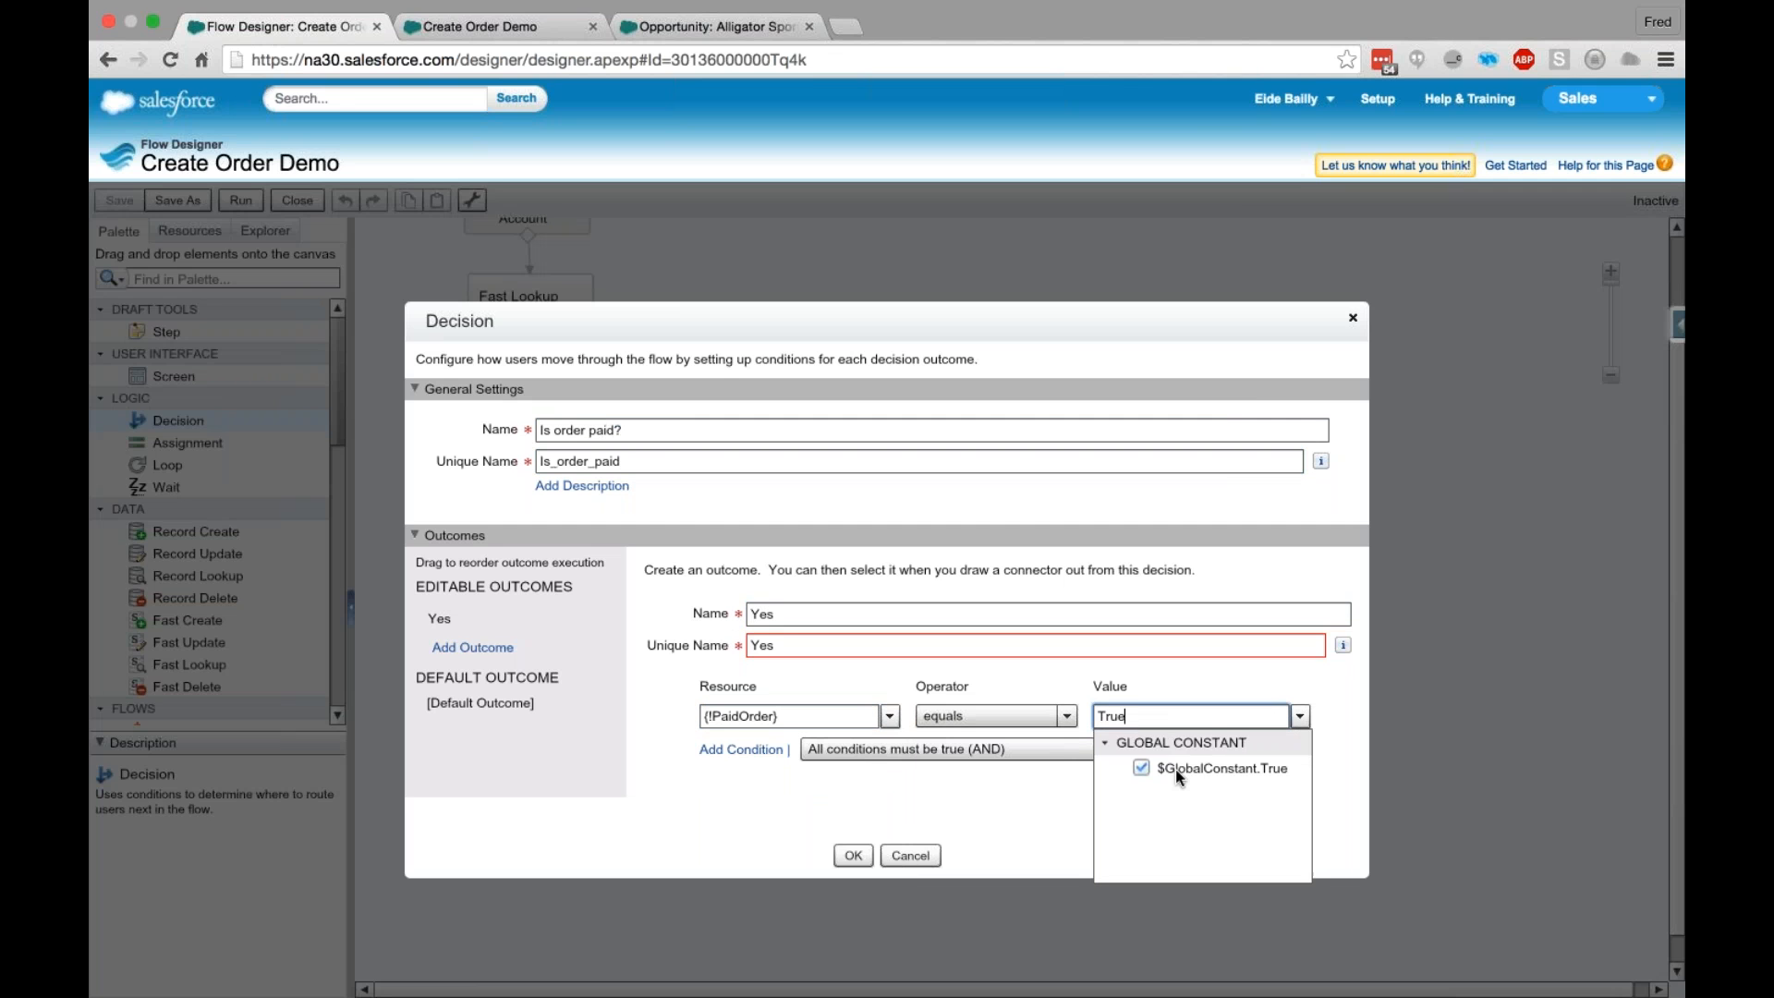
click(1179, 769)
- Change the Yes outcome's unique name to YesPaid
click(805, 645)
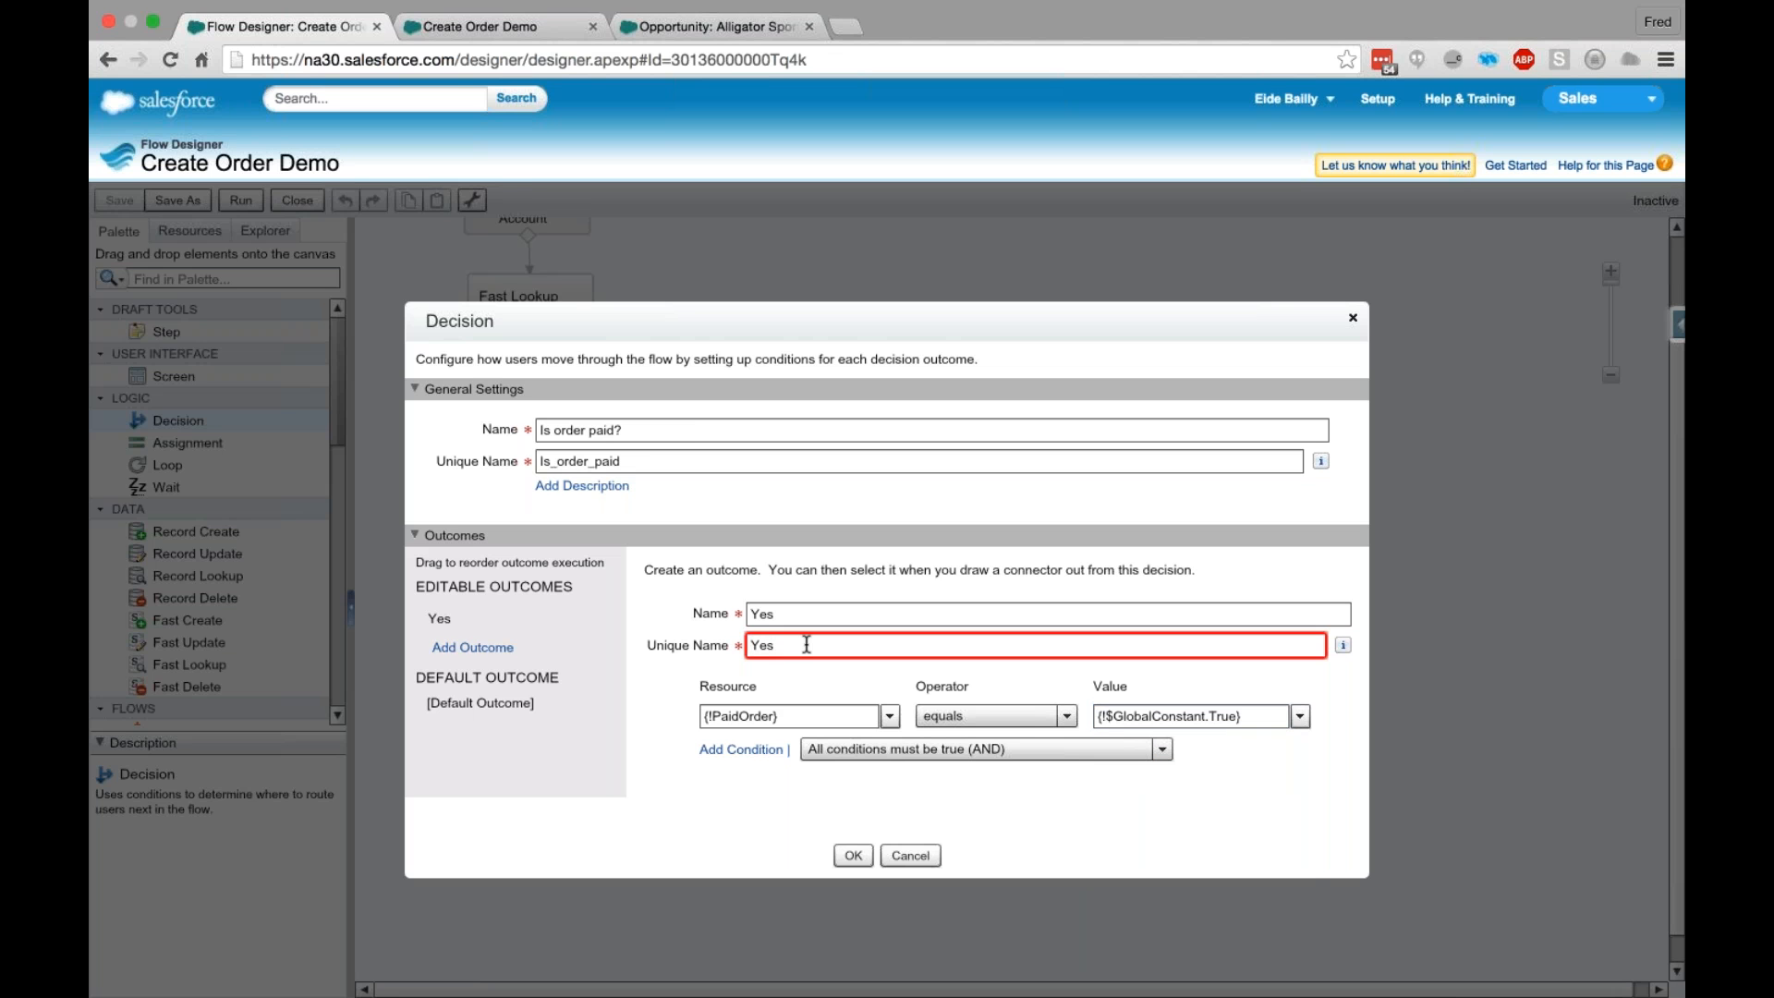
text(Paid)
click(763, 615)
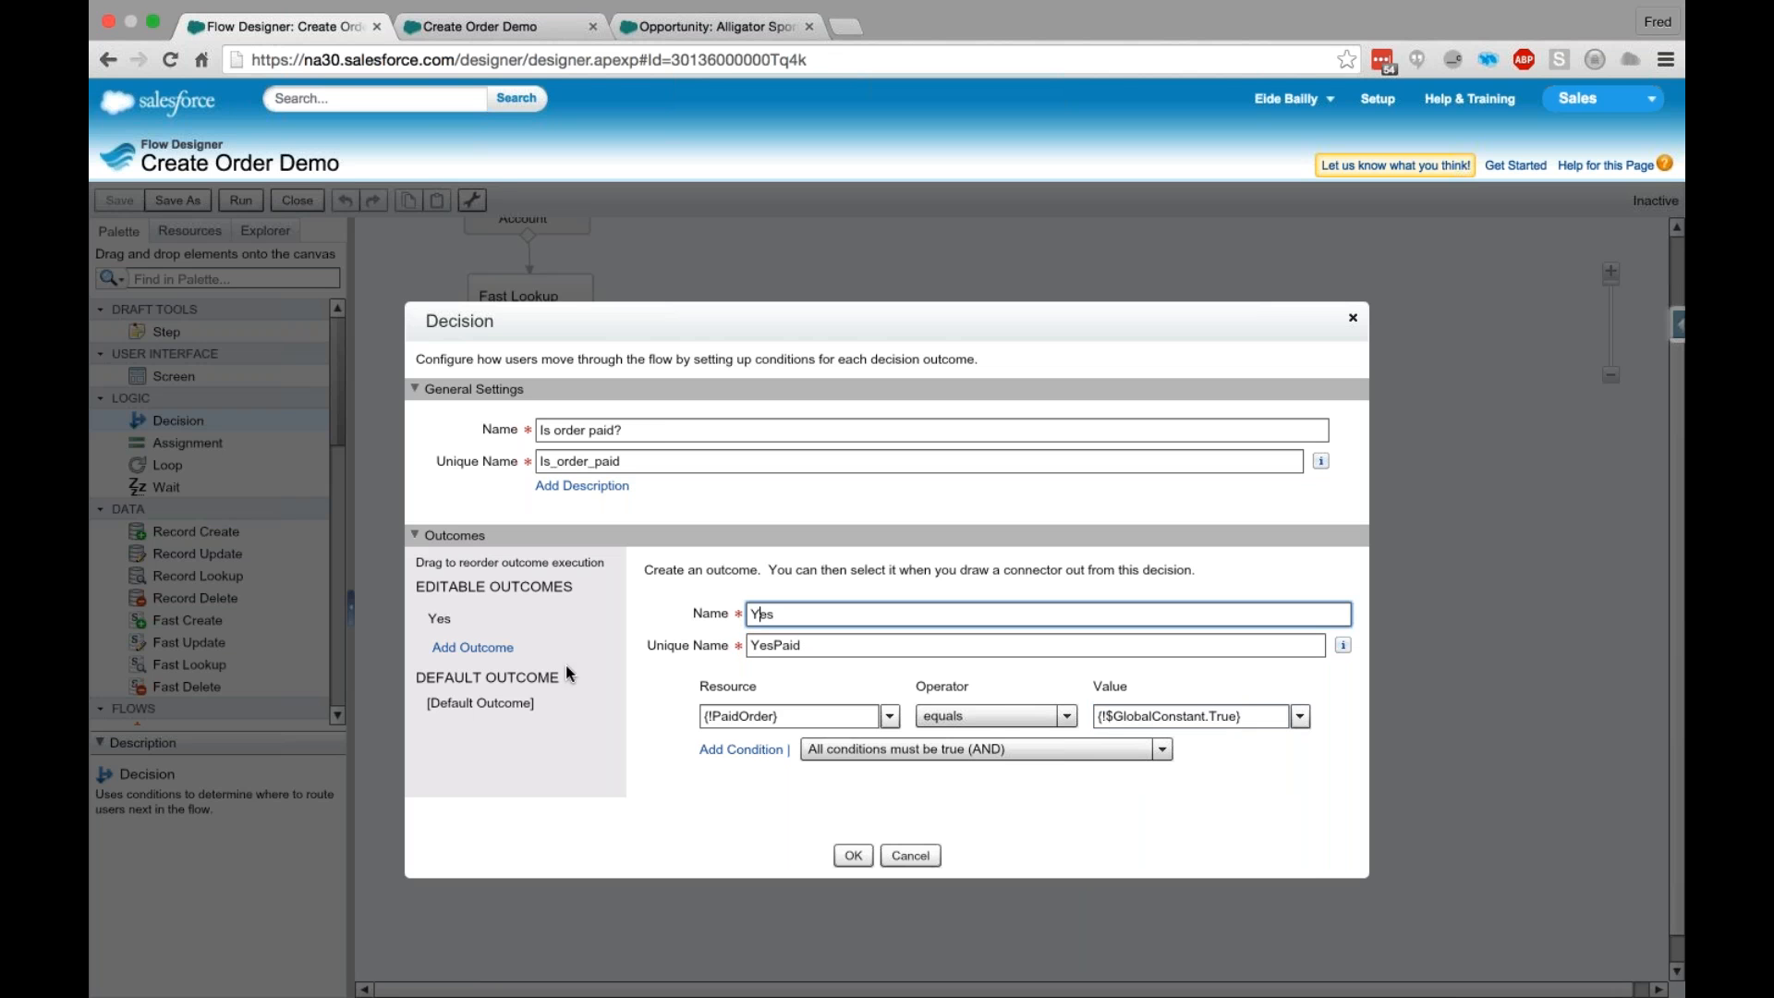
- Name the decision's default outcome No, keep Yes as the only editable outcome, and confirm the decision
click(461, 648)
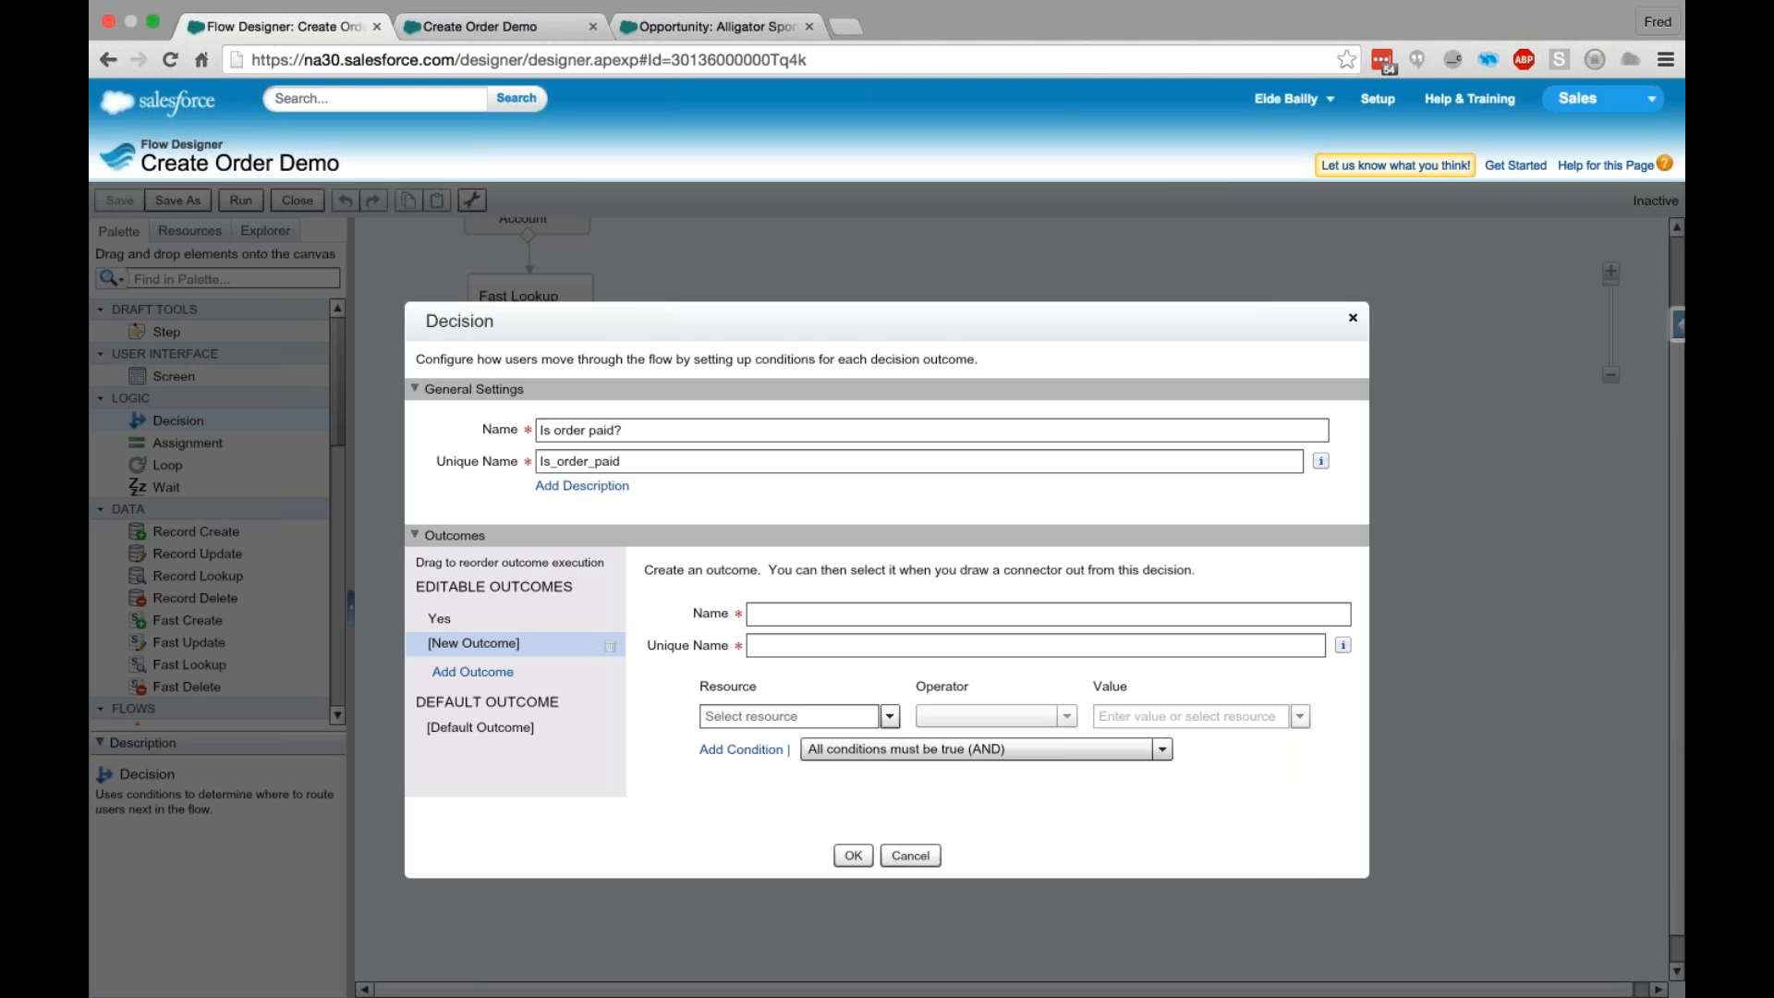
click(607, 648)
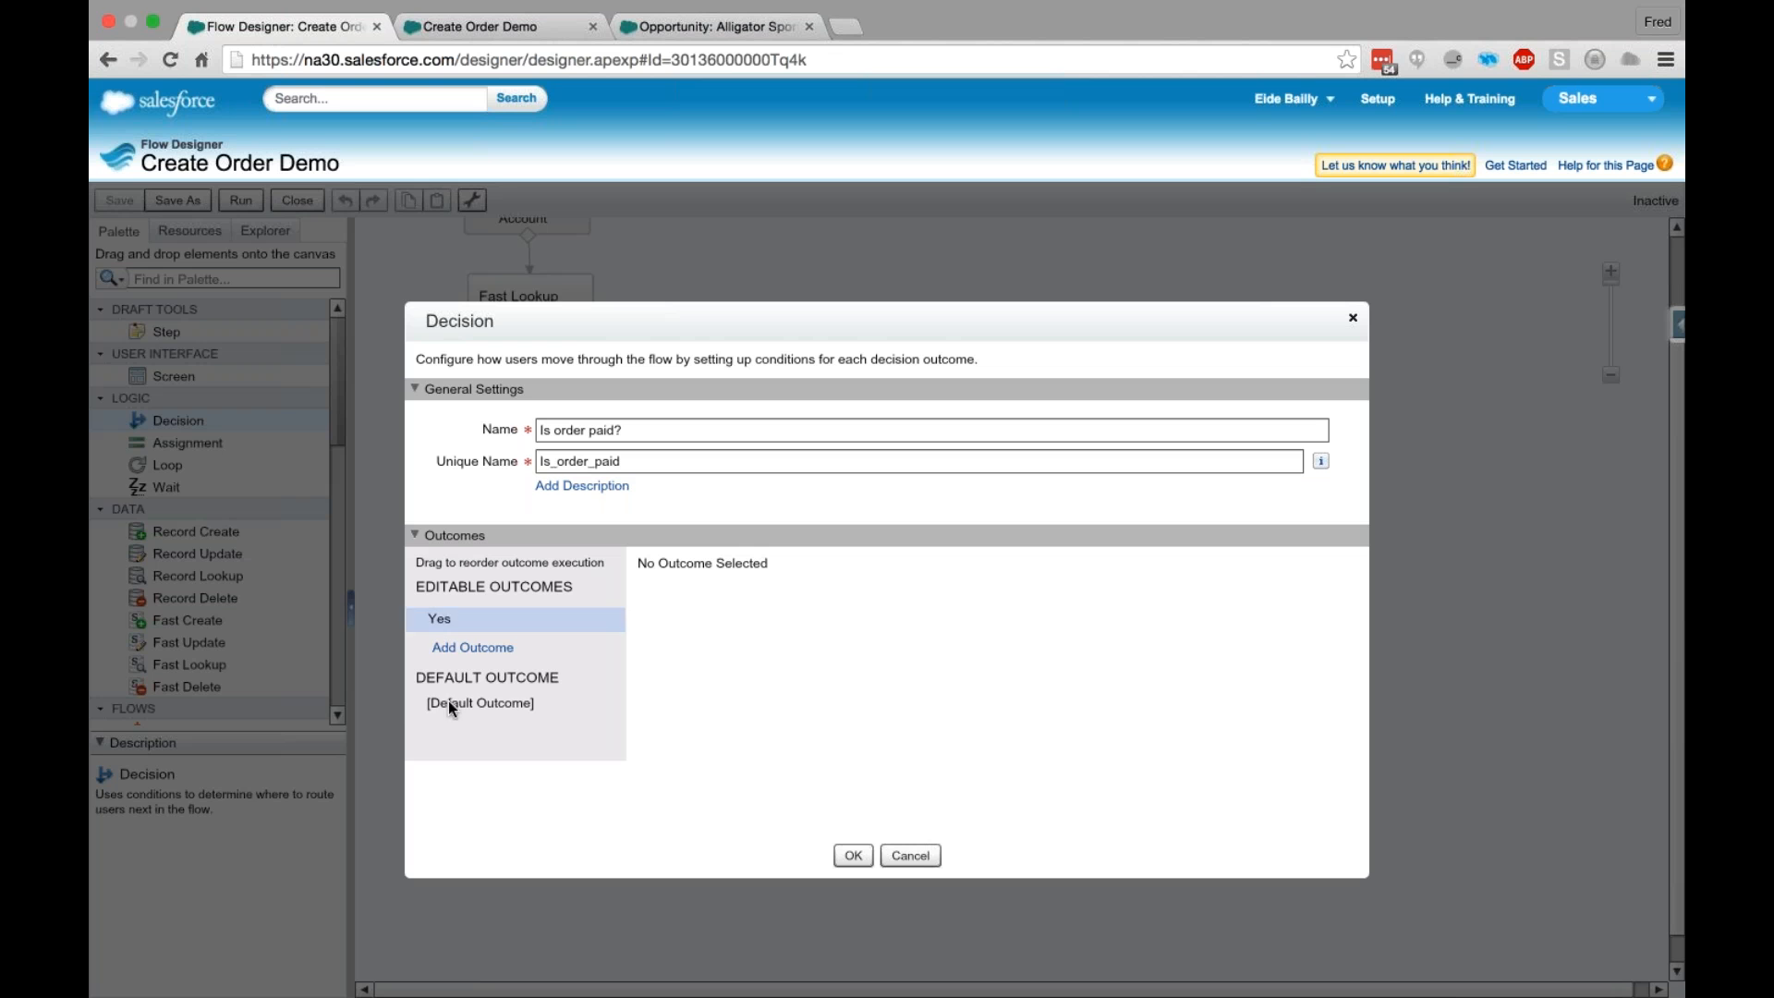
click(492, 704)
text(No)
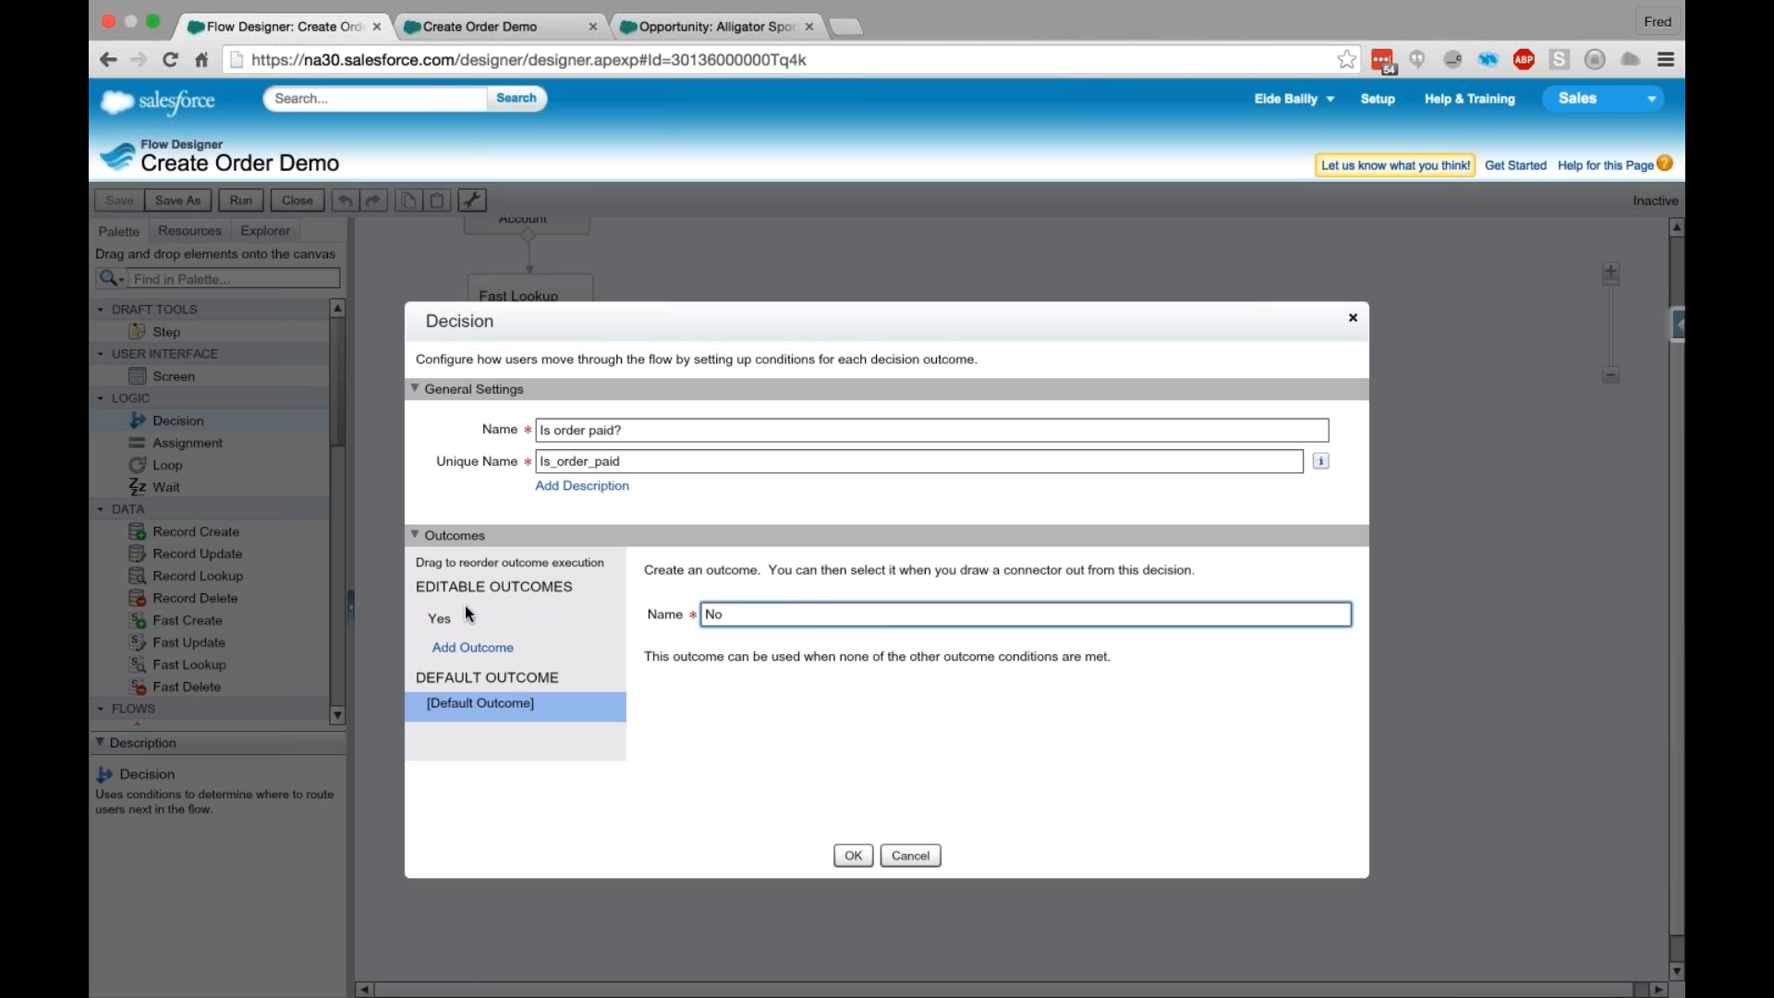
click(842, 852)
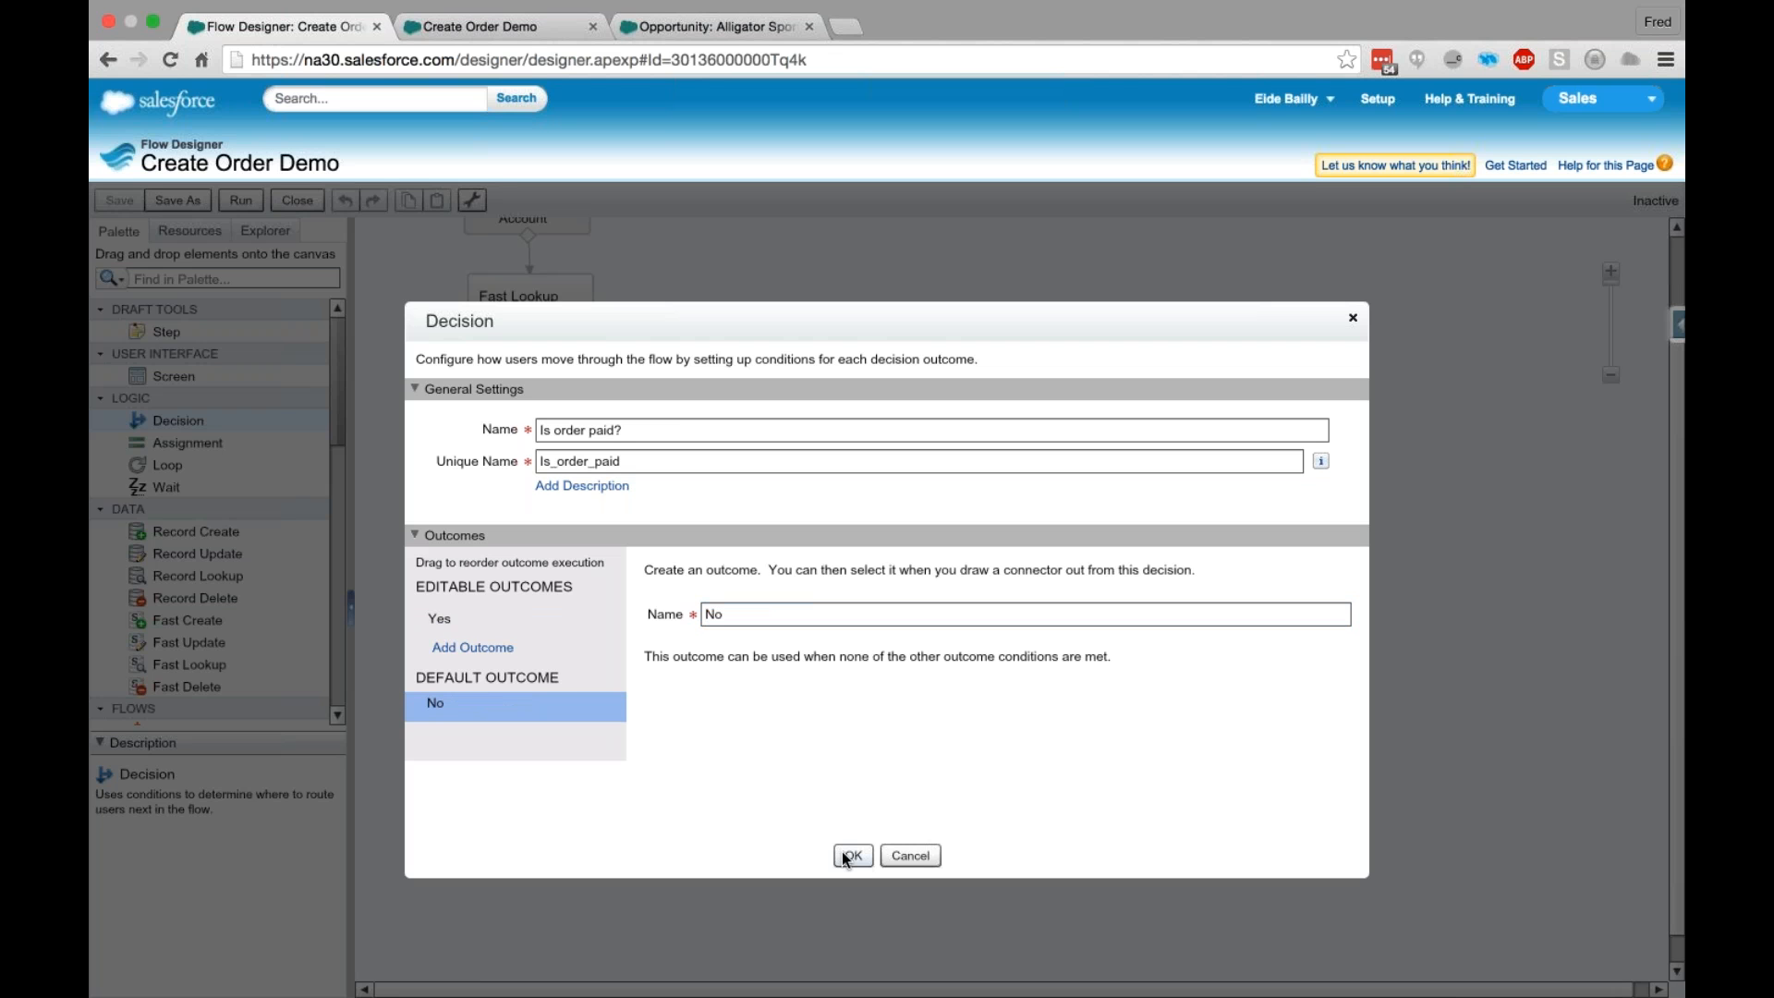
click(841, 854)
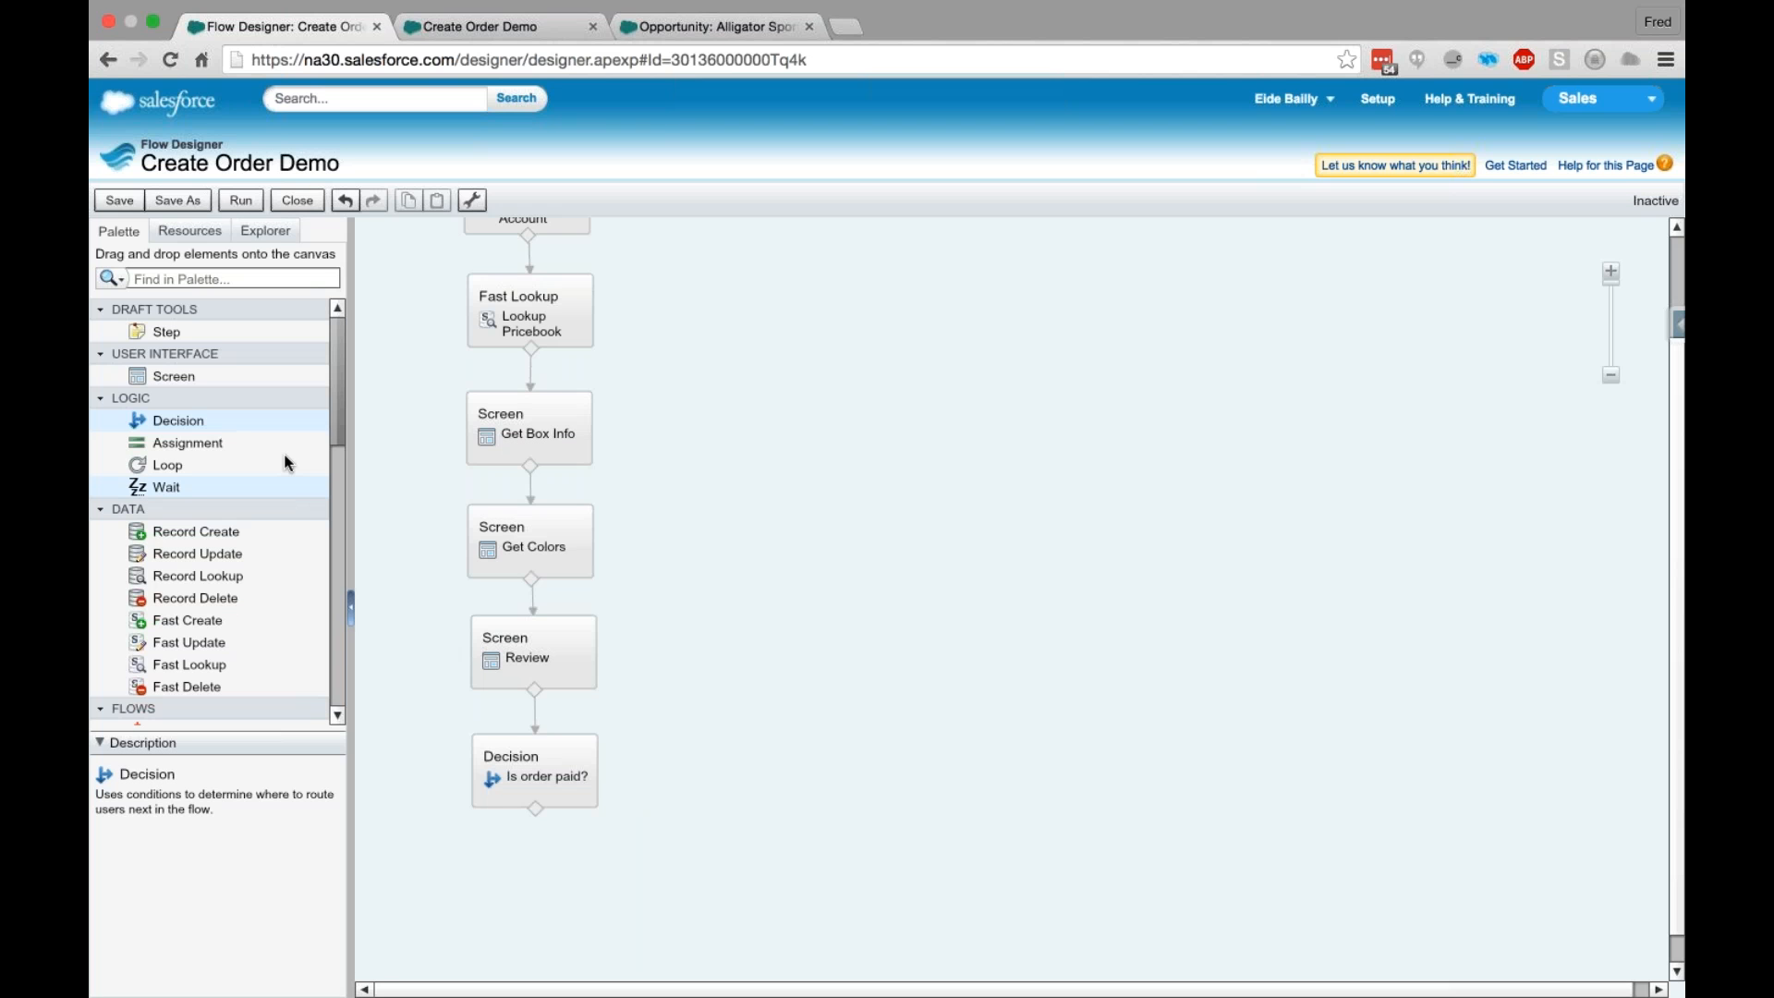
- Add an Assignment element beside the "Is order paid?" decision and name it Set Stage
drag(185, 443, 748, 769)
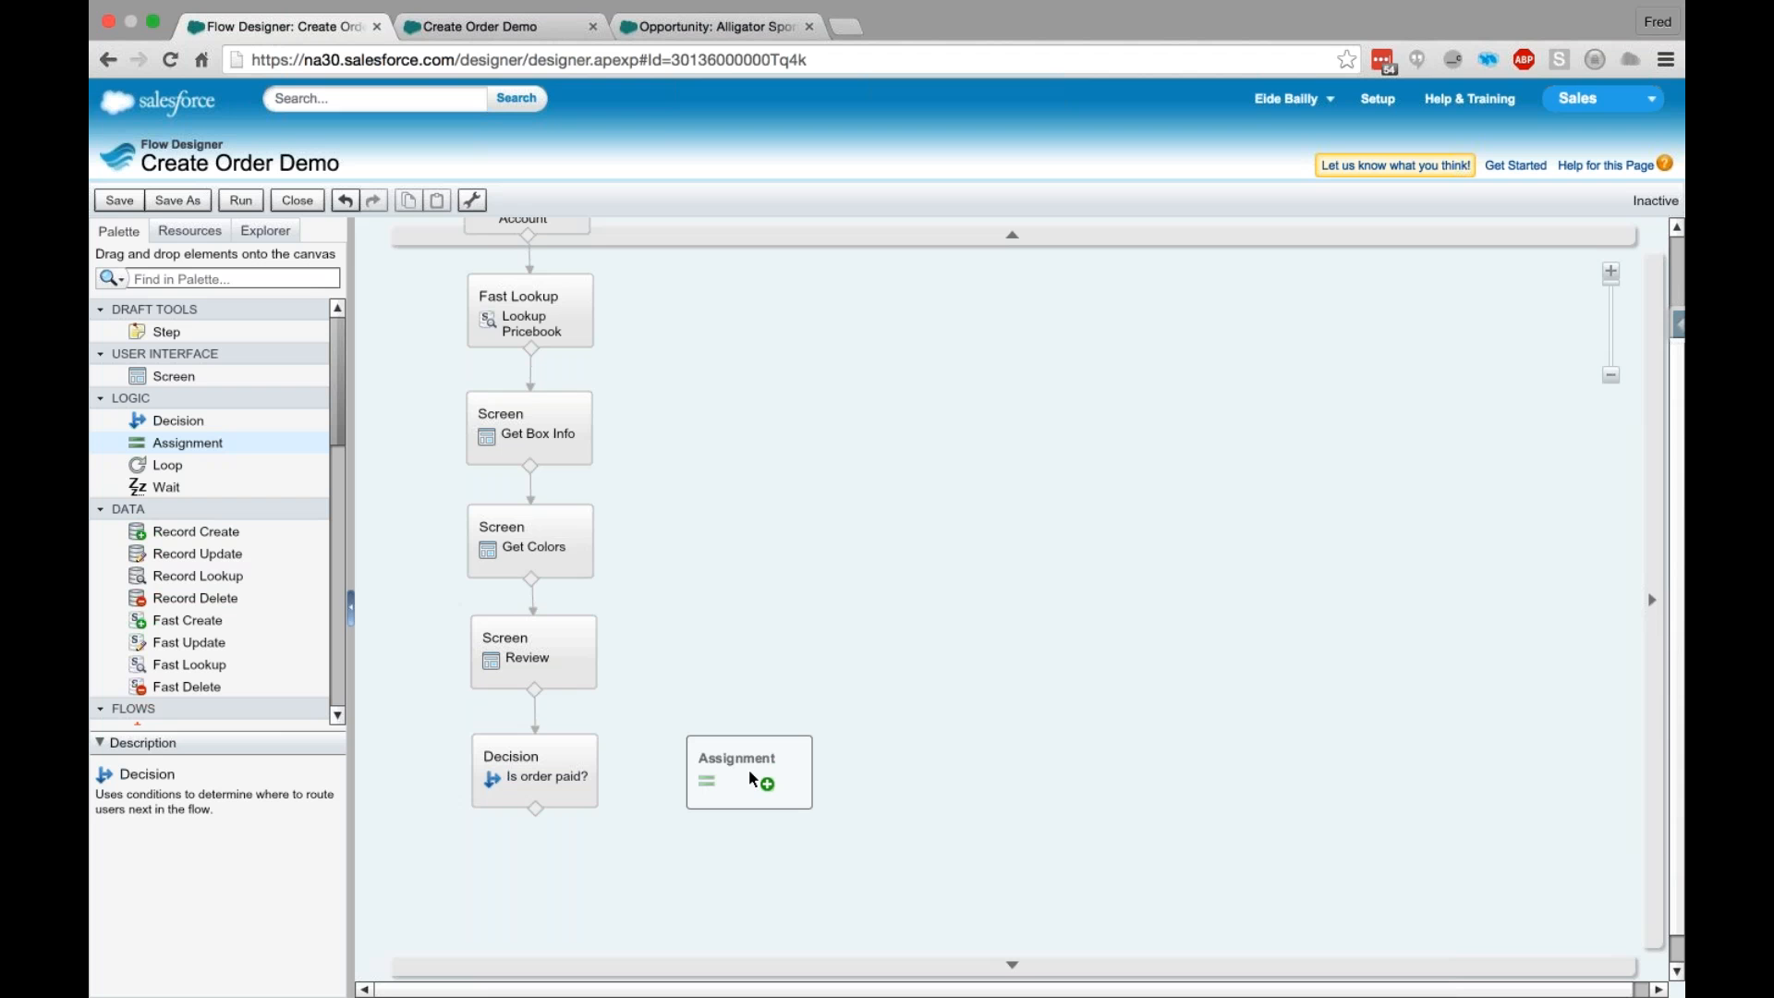
drag(748, 769, 749, 769)
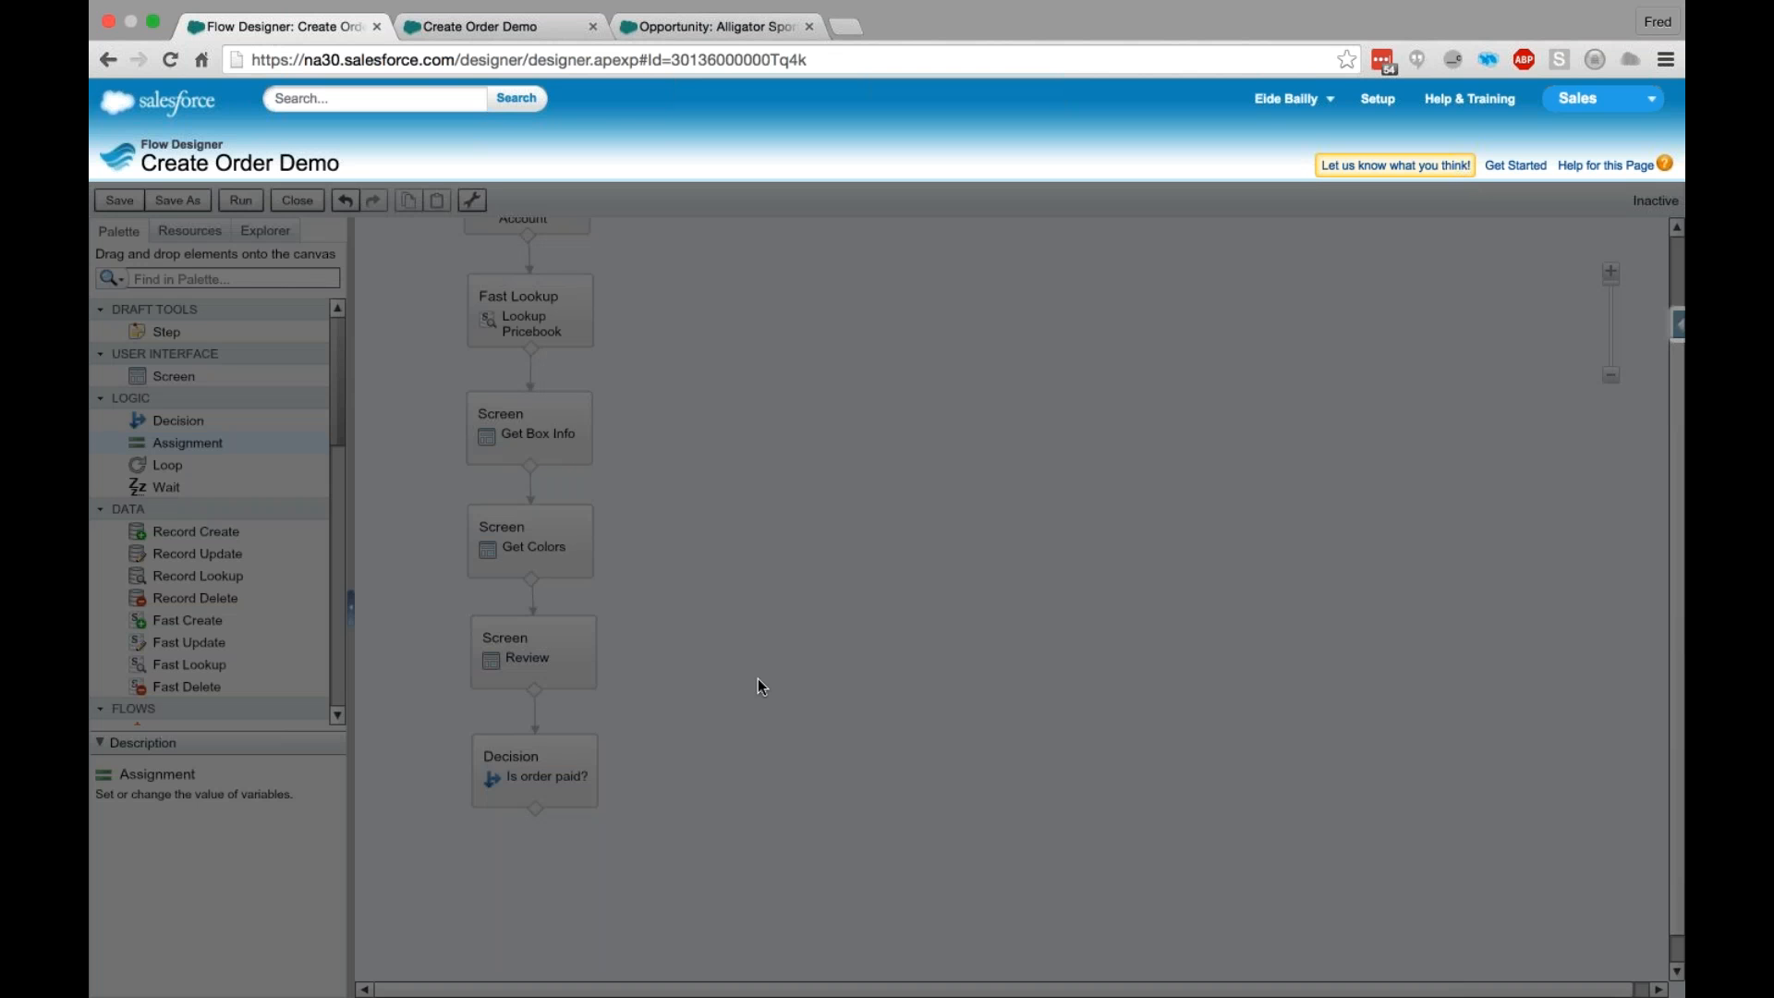
text(Set Stage)
- Create a new variable with the unique name OppStage for the assignment's variable
click(677, 624)
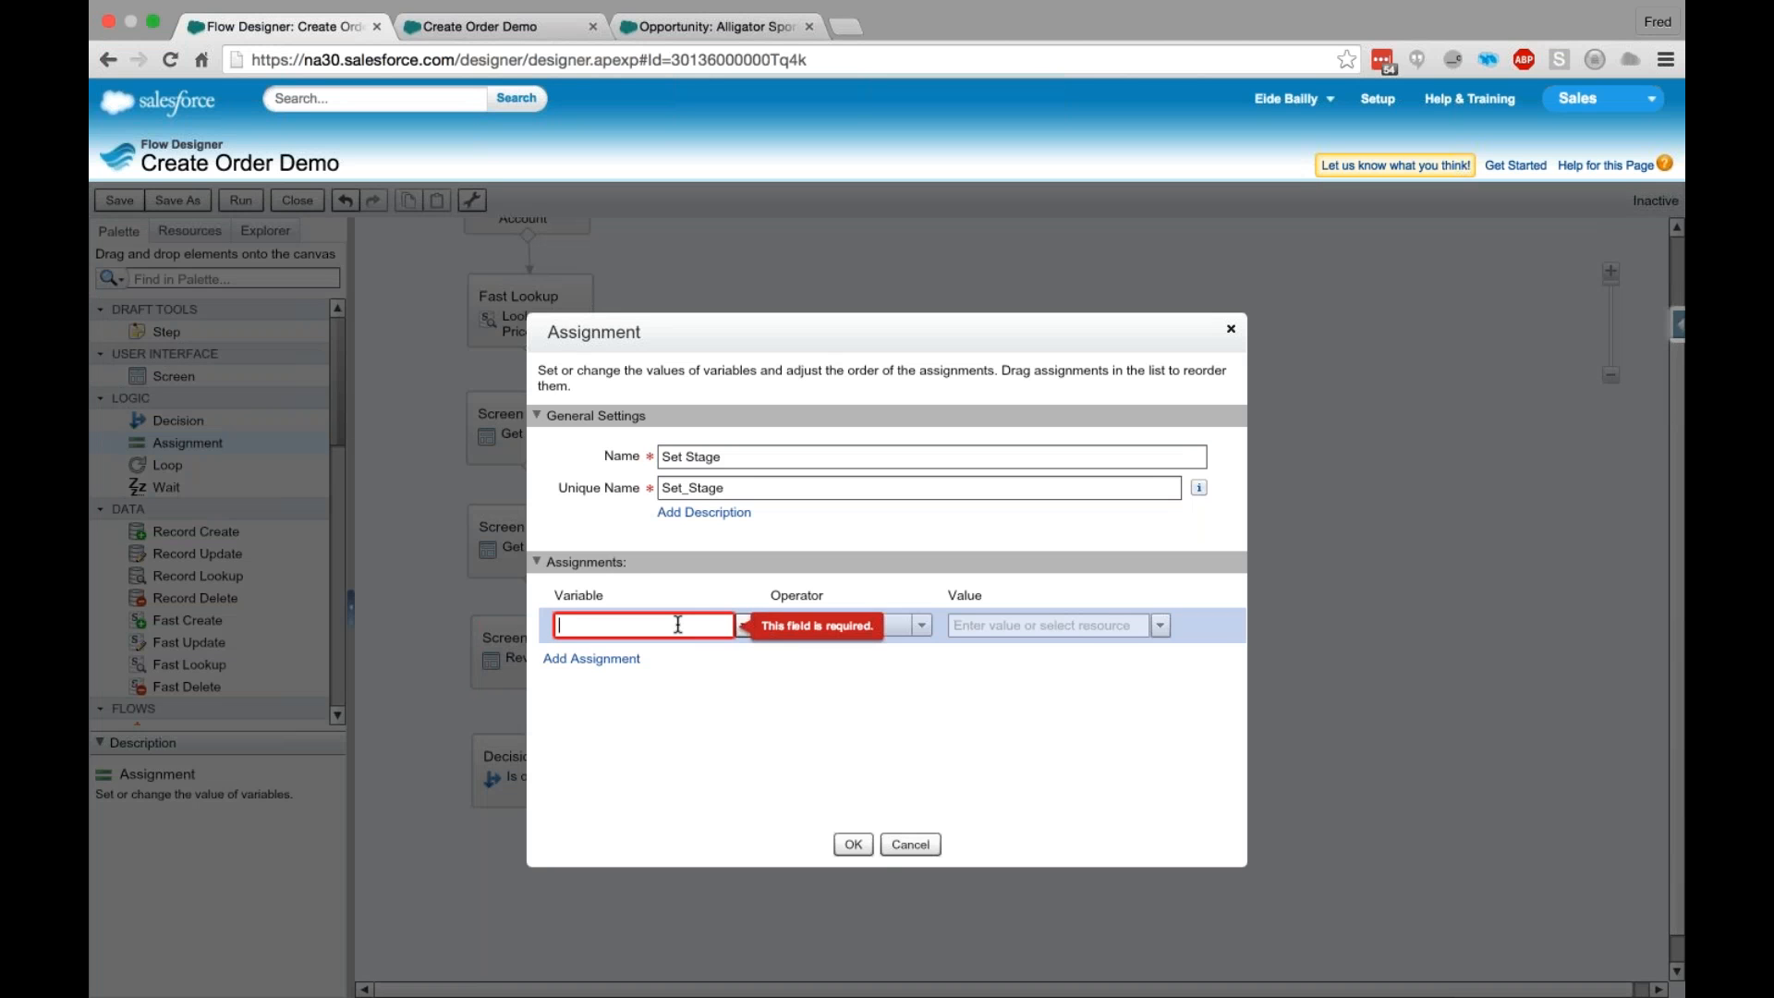
text(Op)
key(BackSpace)
key(BackSpace)
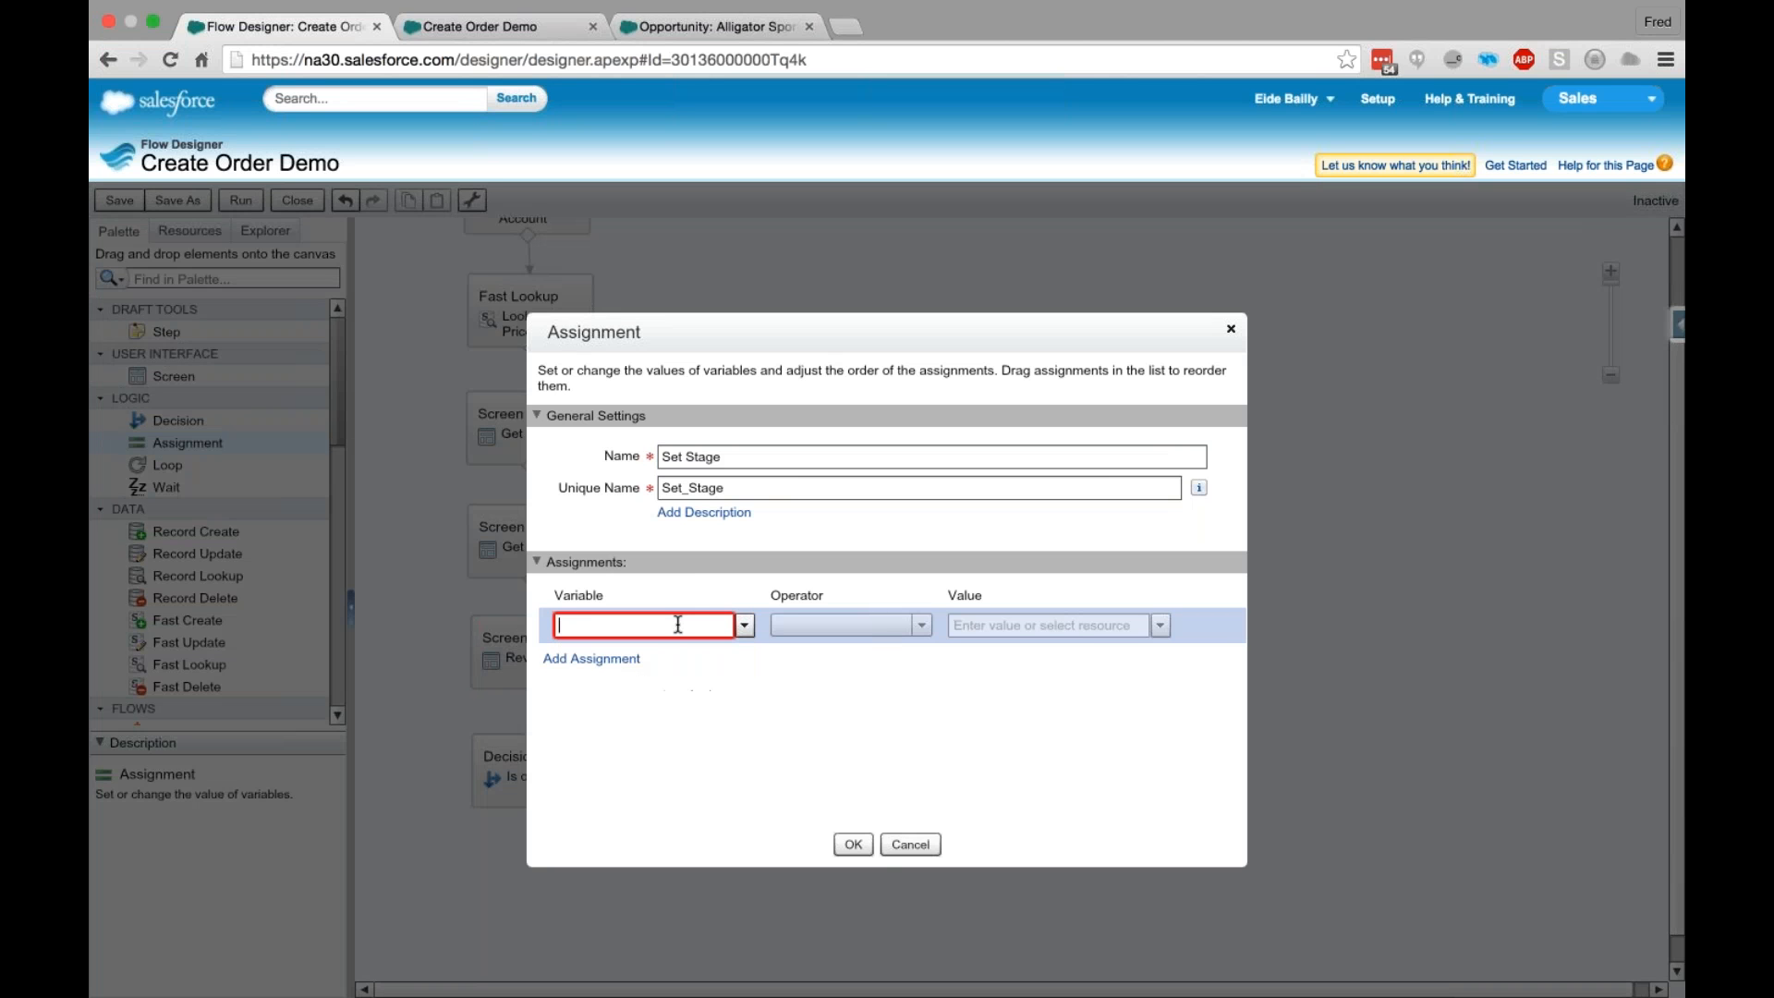
click(744, 625)
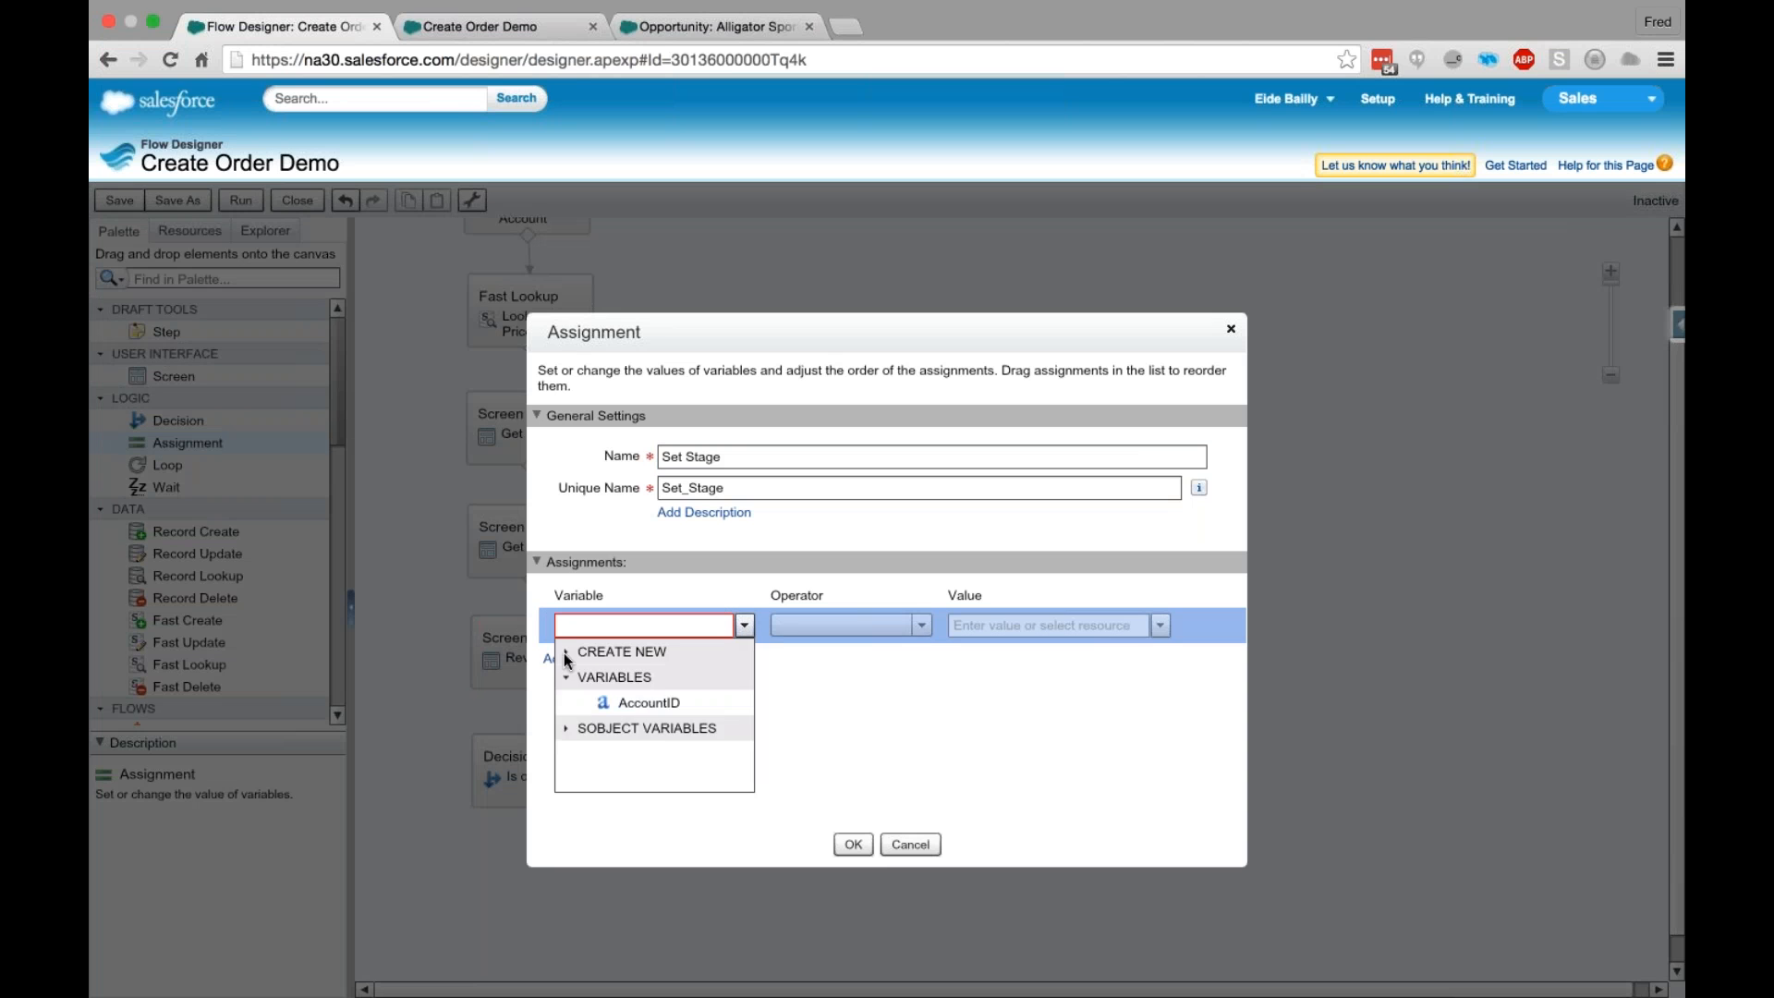
click(565, 651)
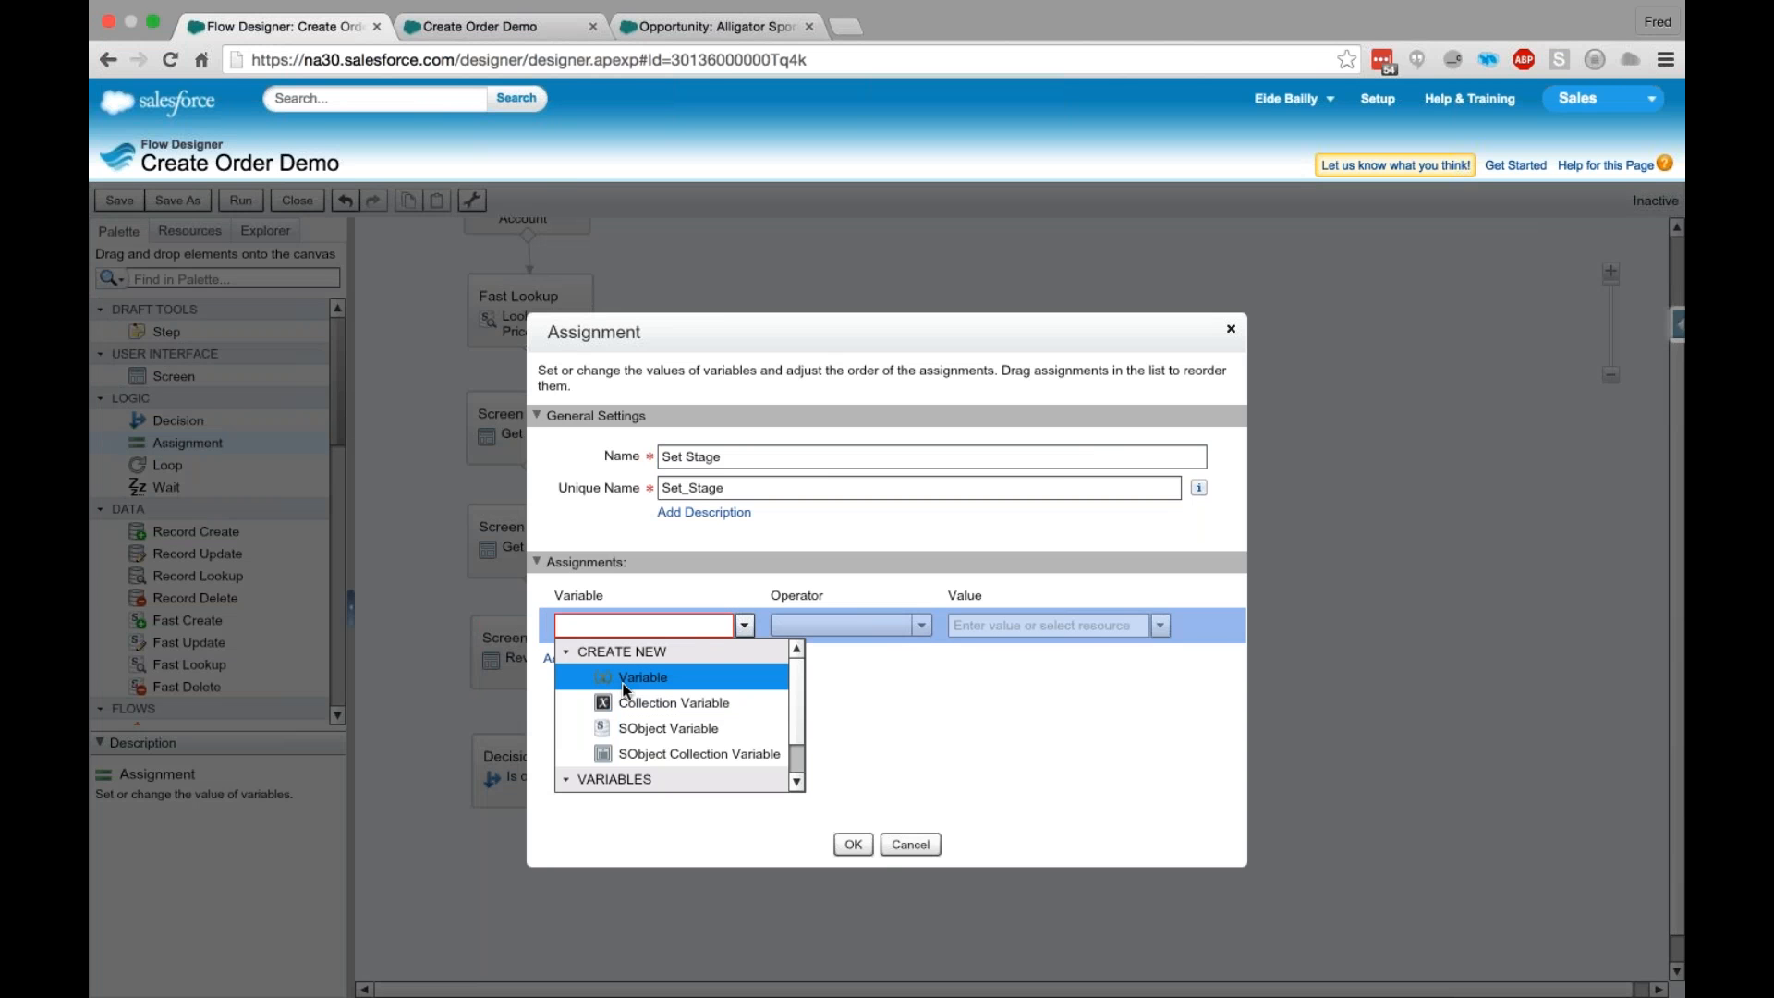
click(625, 686)
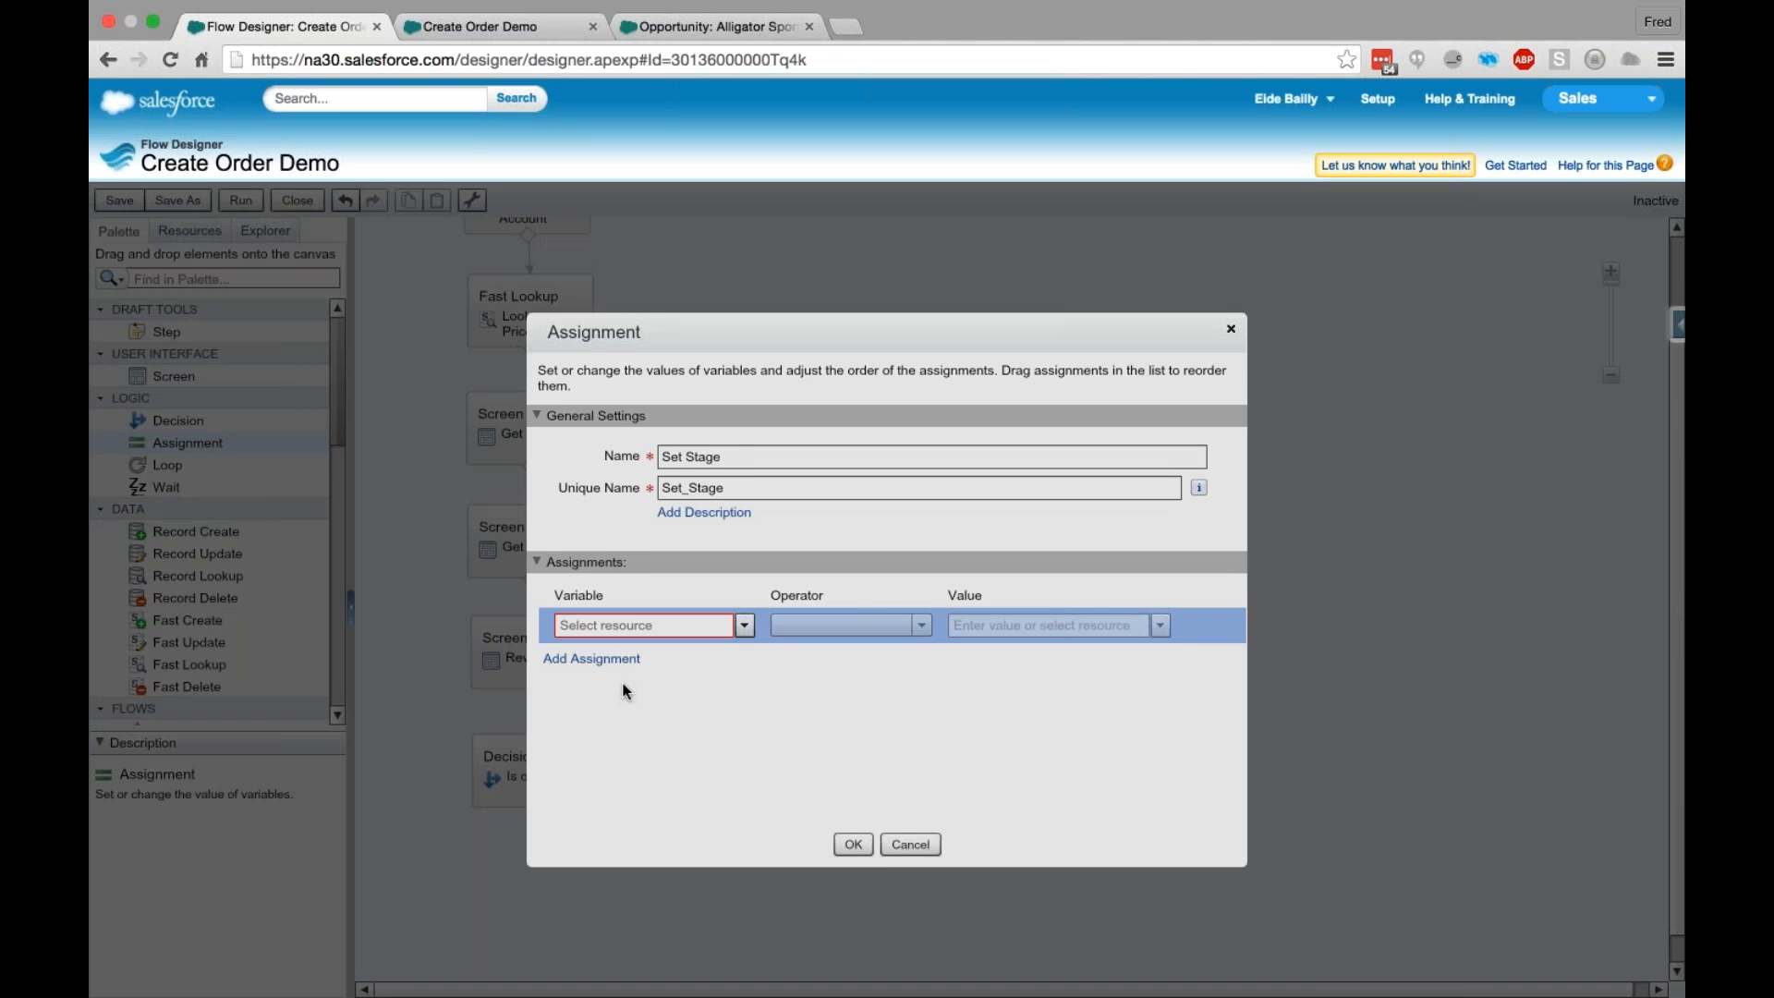
text(OppStage)
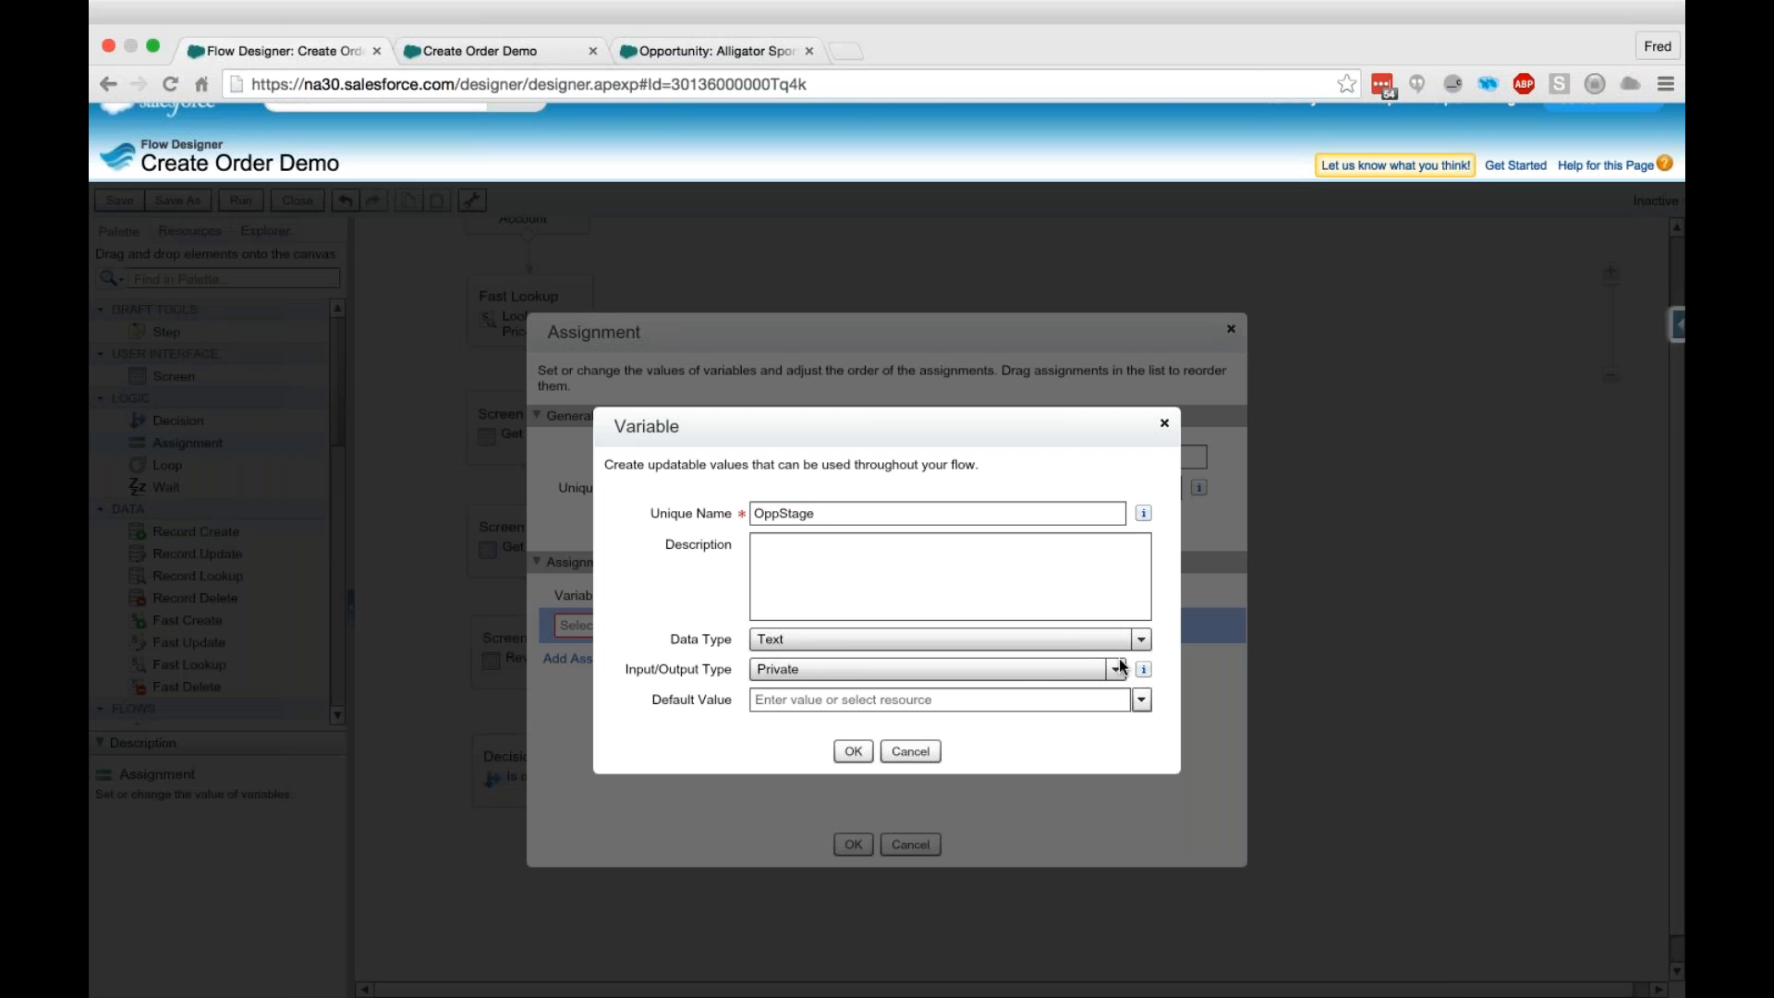
- Paste Proposal/Price Quote as the default value of the OppStage variable and confirm the variable
click(946, 700)
text(Proposal/Price Quote)
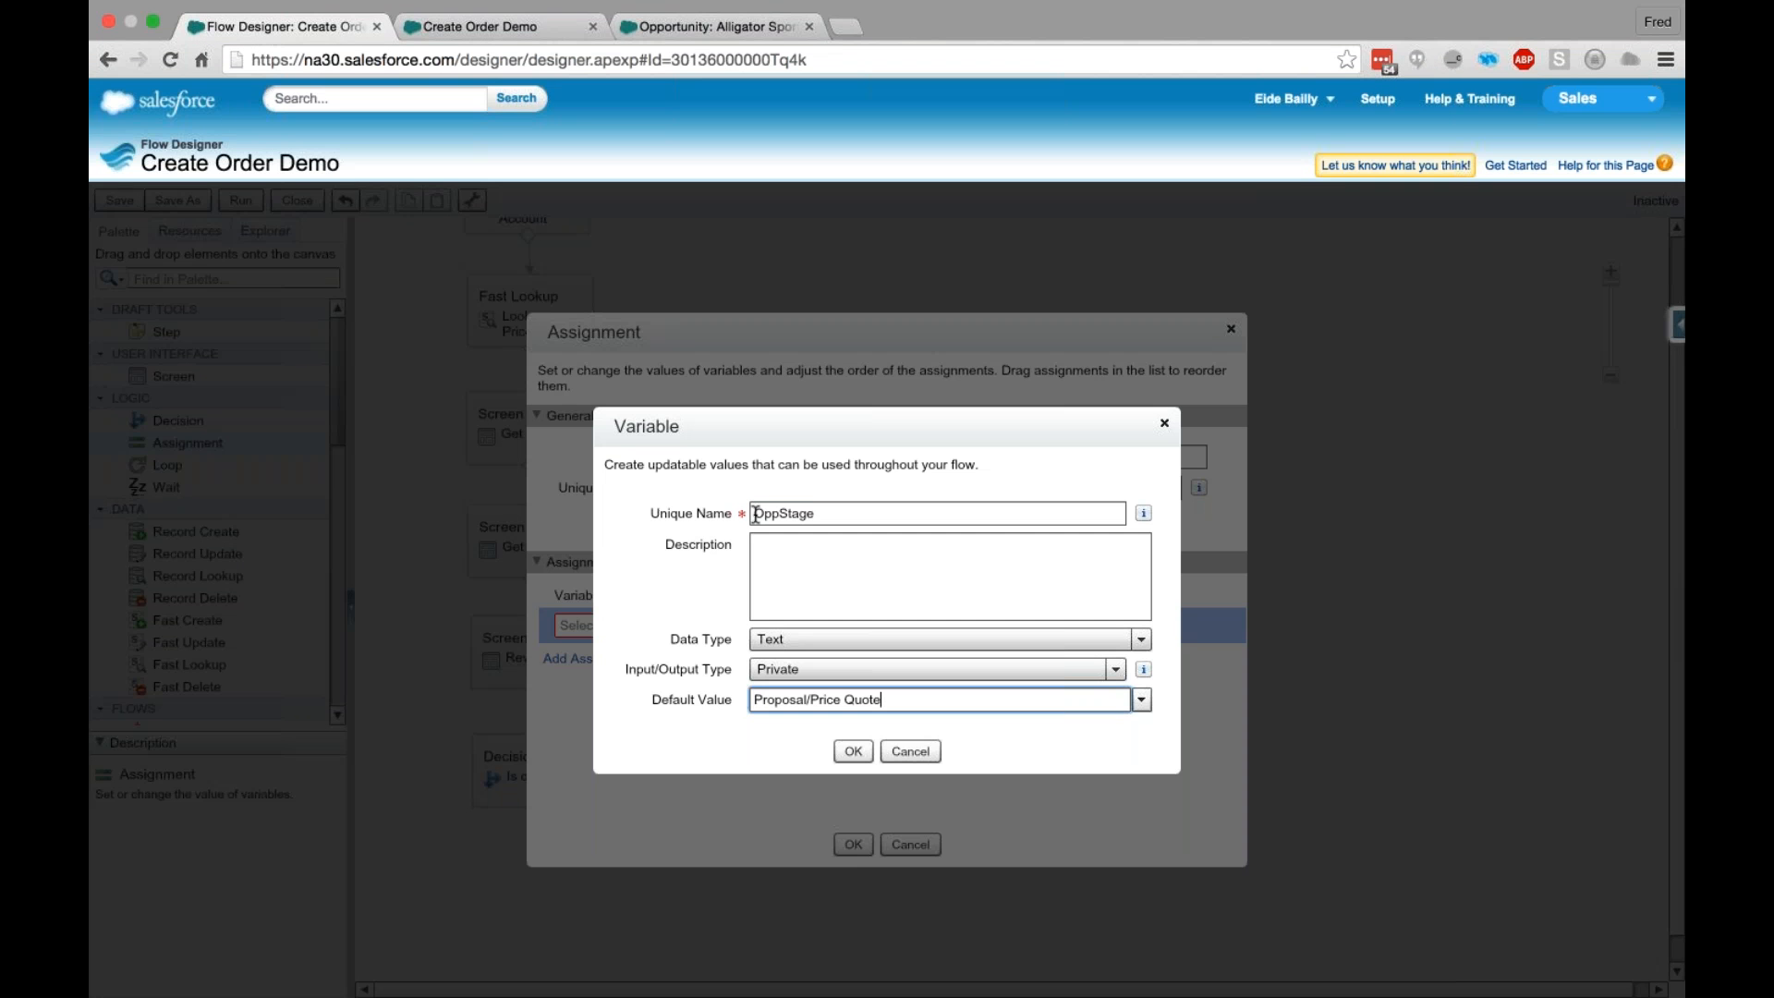
drag(757, 700, 882, 700)
click(757, 700)
drag(757, 699, 674, 702)
click(926, 702)
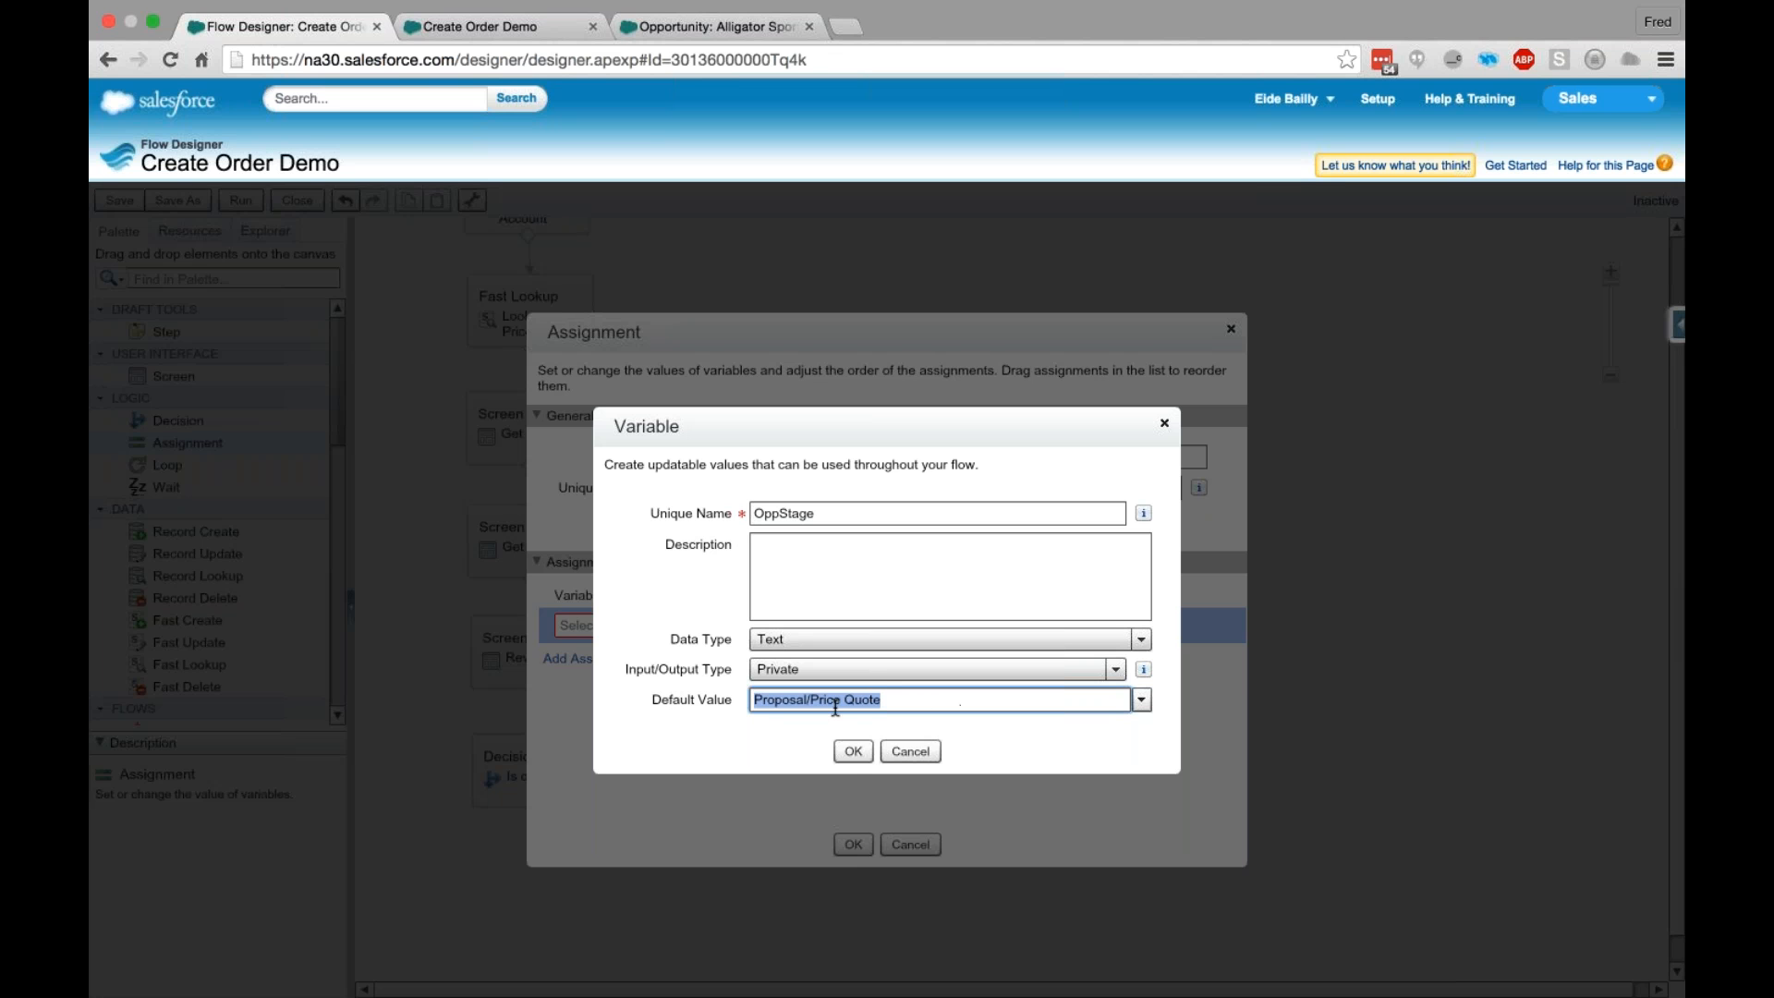
click(852, 753)
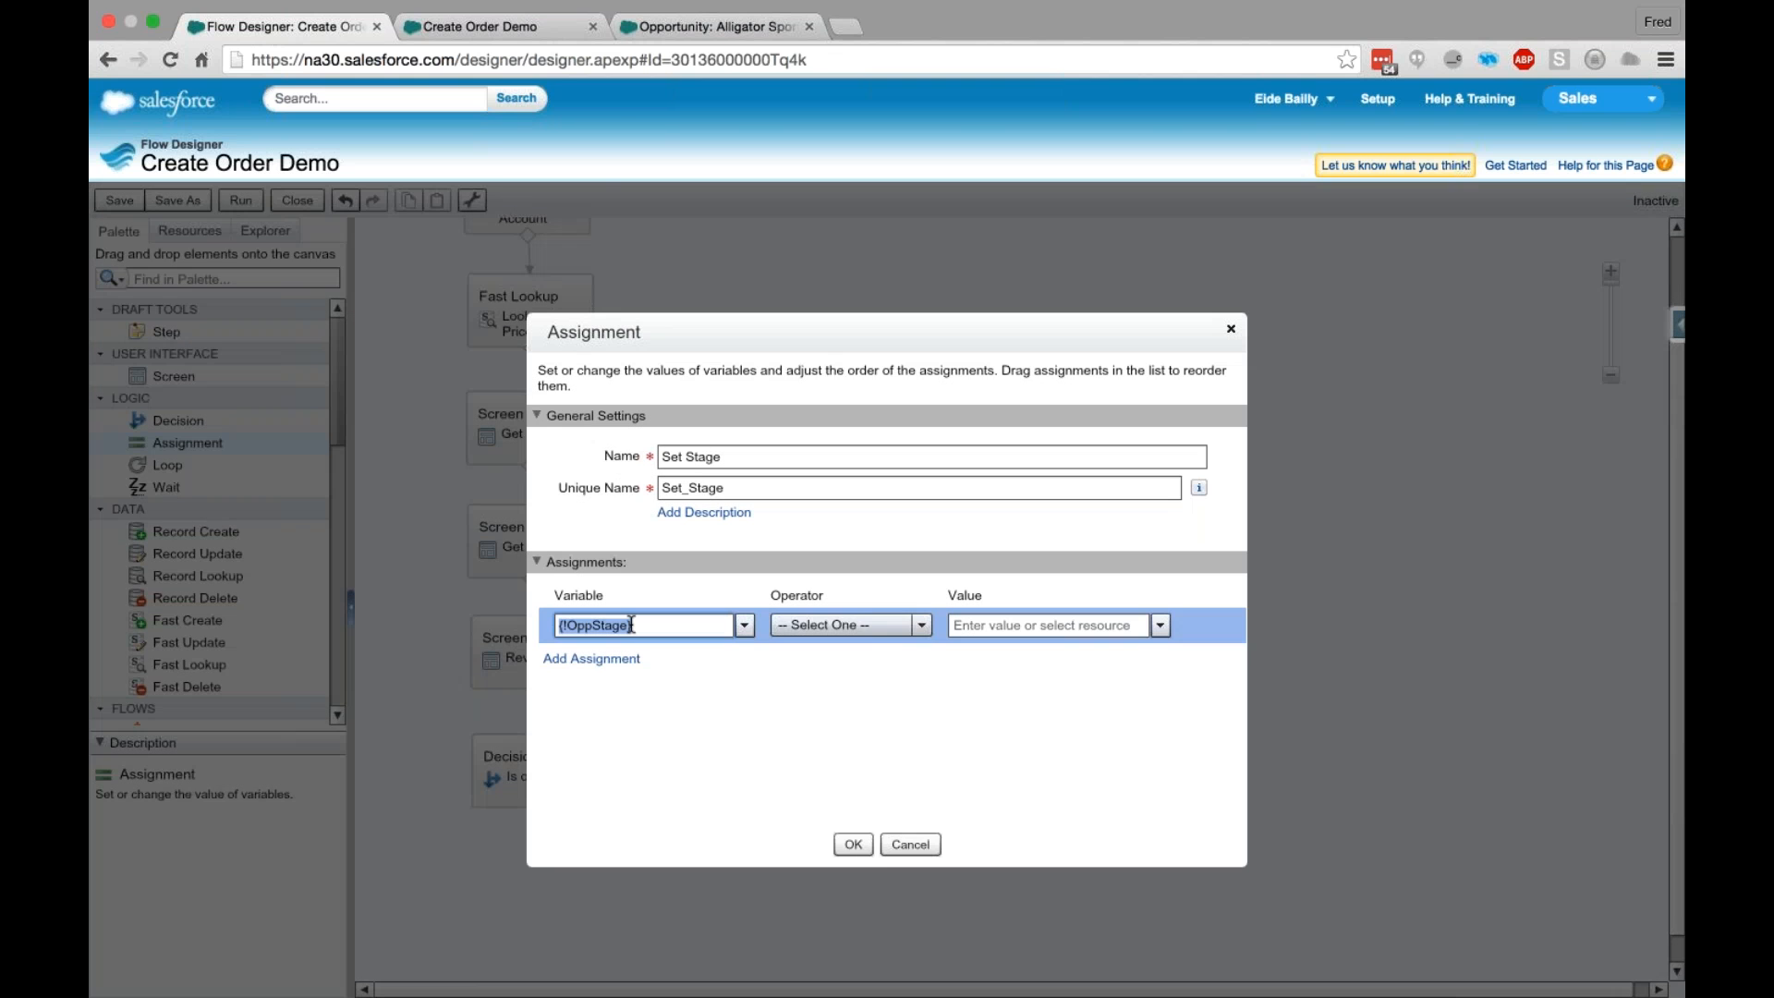
- Set the assignment so that OppStage equals Closed Won, and confirm the Set Stage element
click(831, 624)
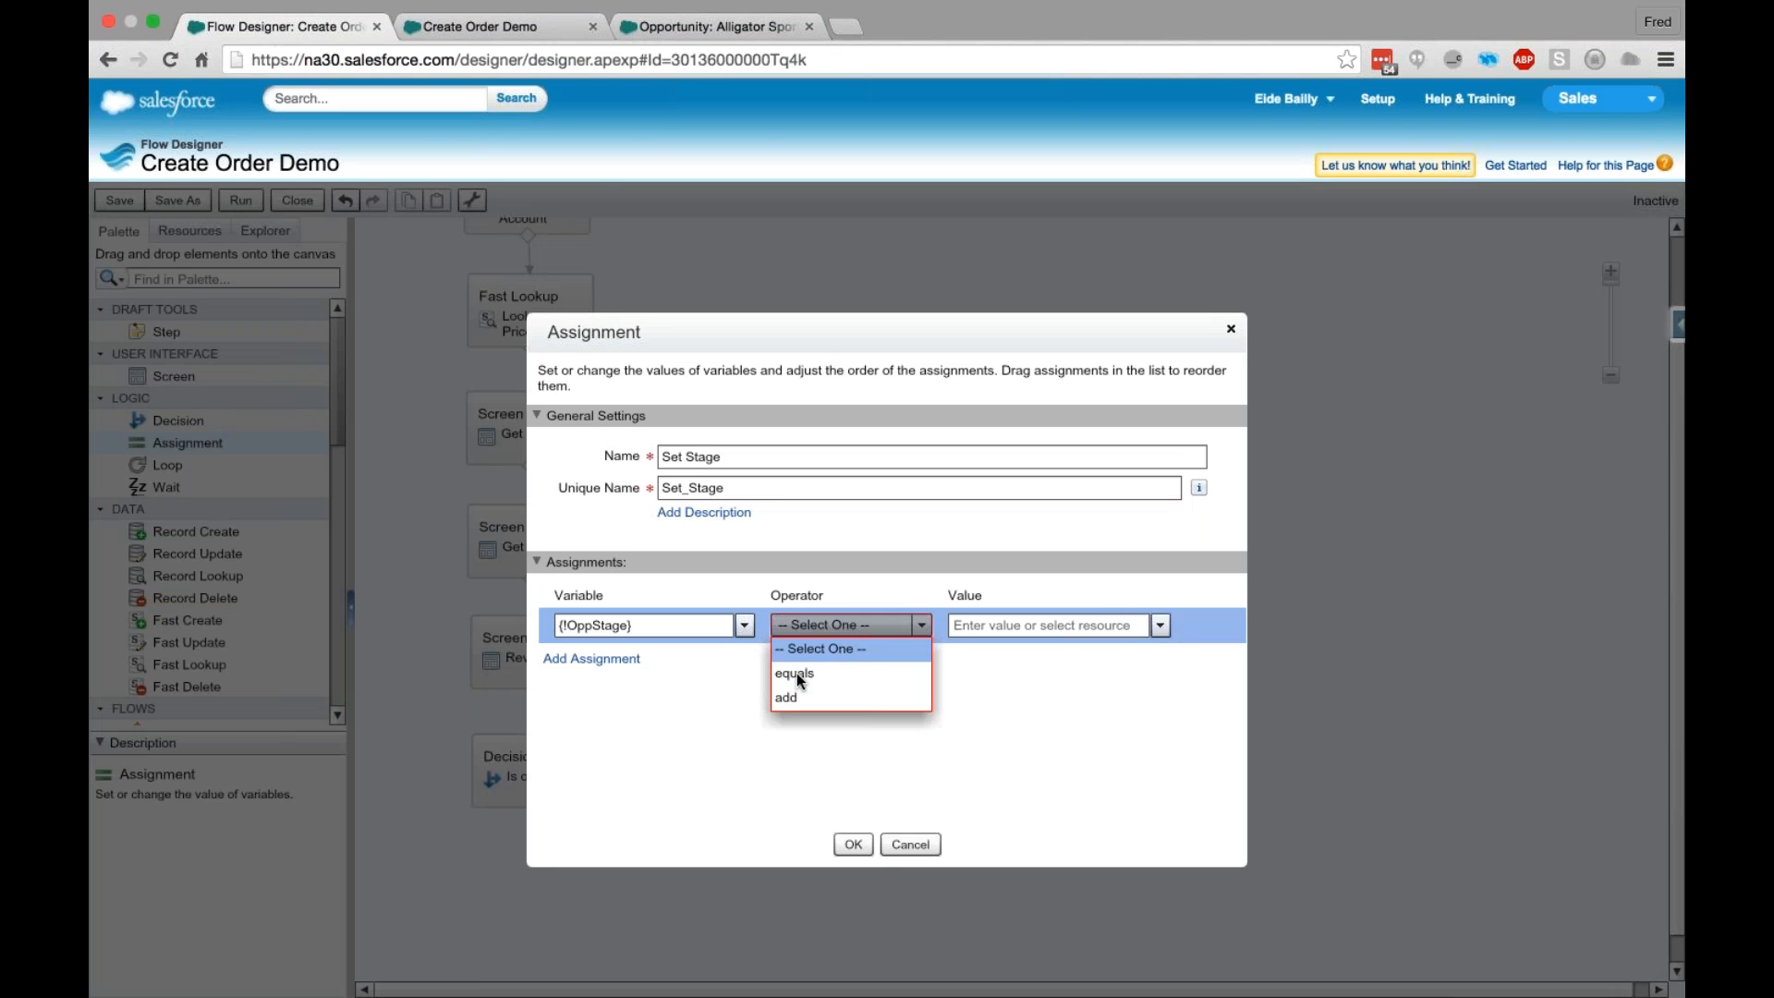
click(796, 673)
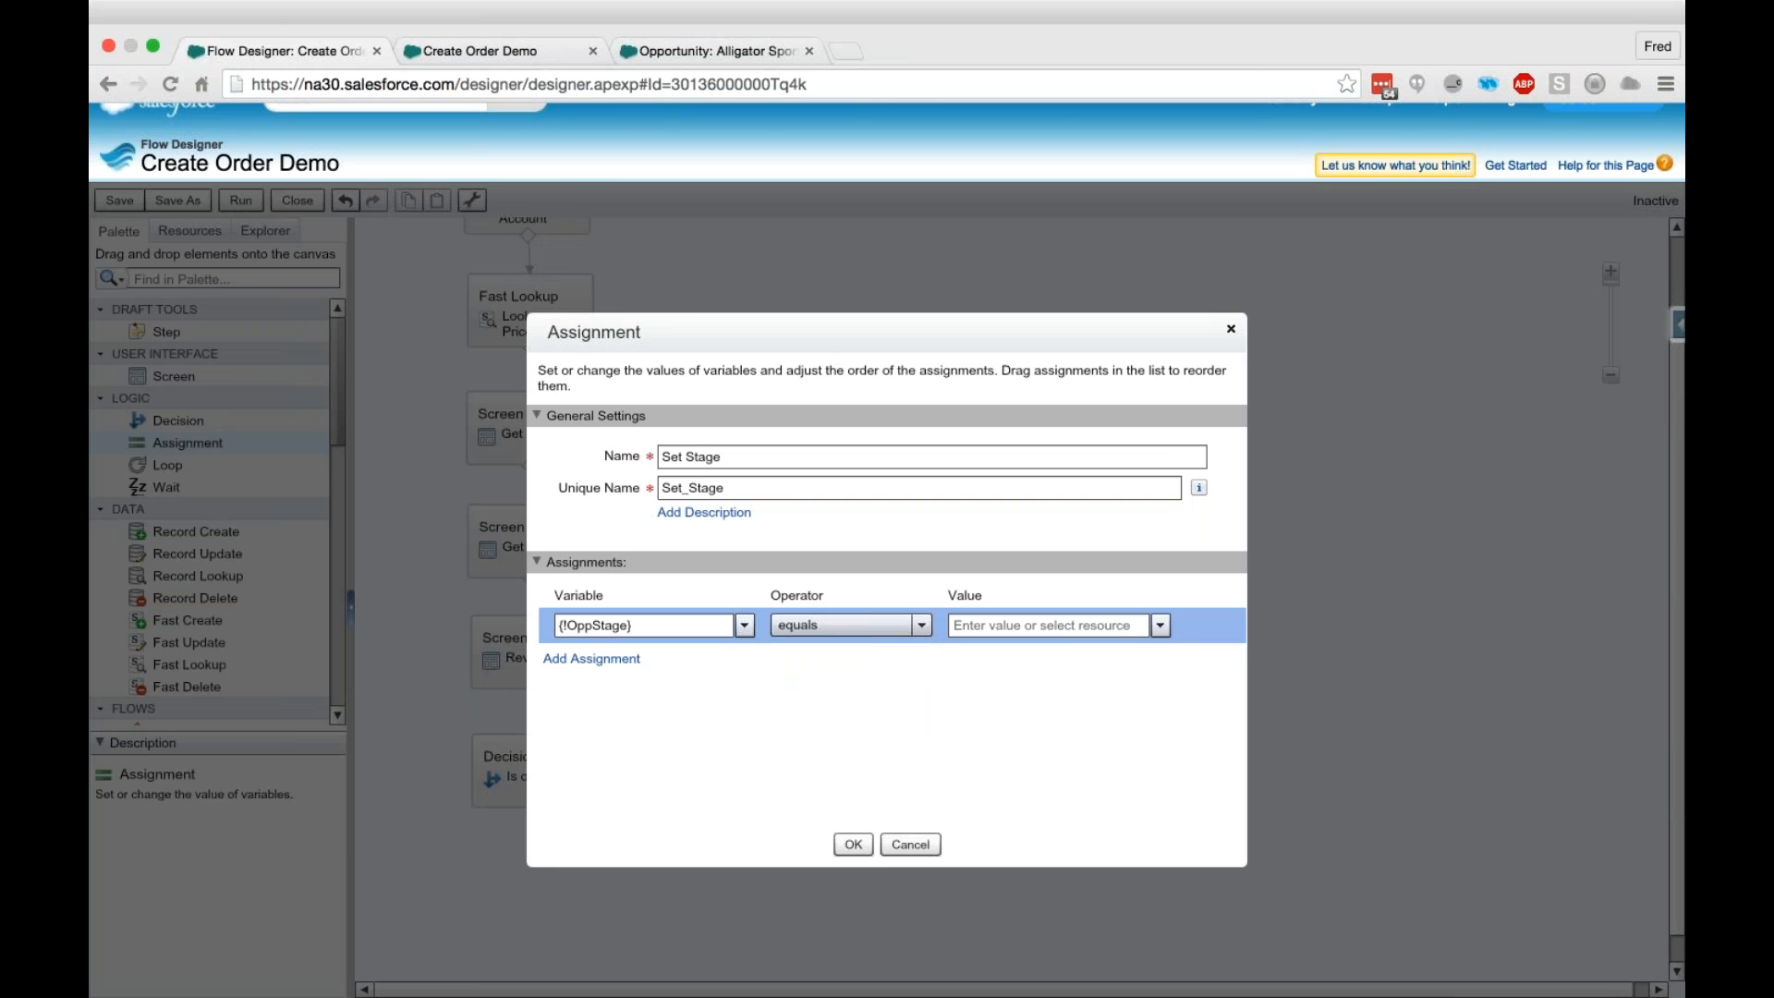
click(994, 625)
text(Closed Won)
click(808, 742)
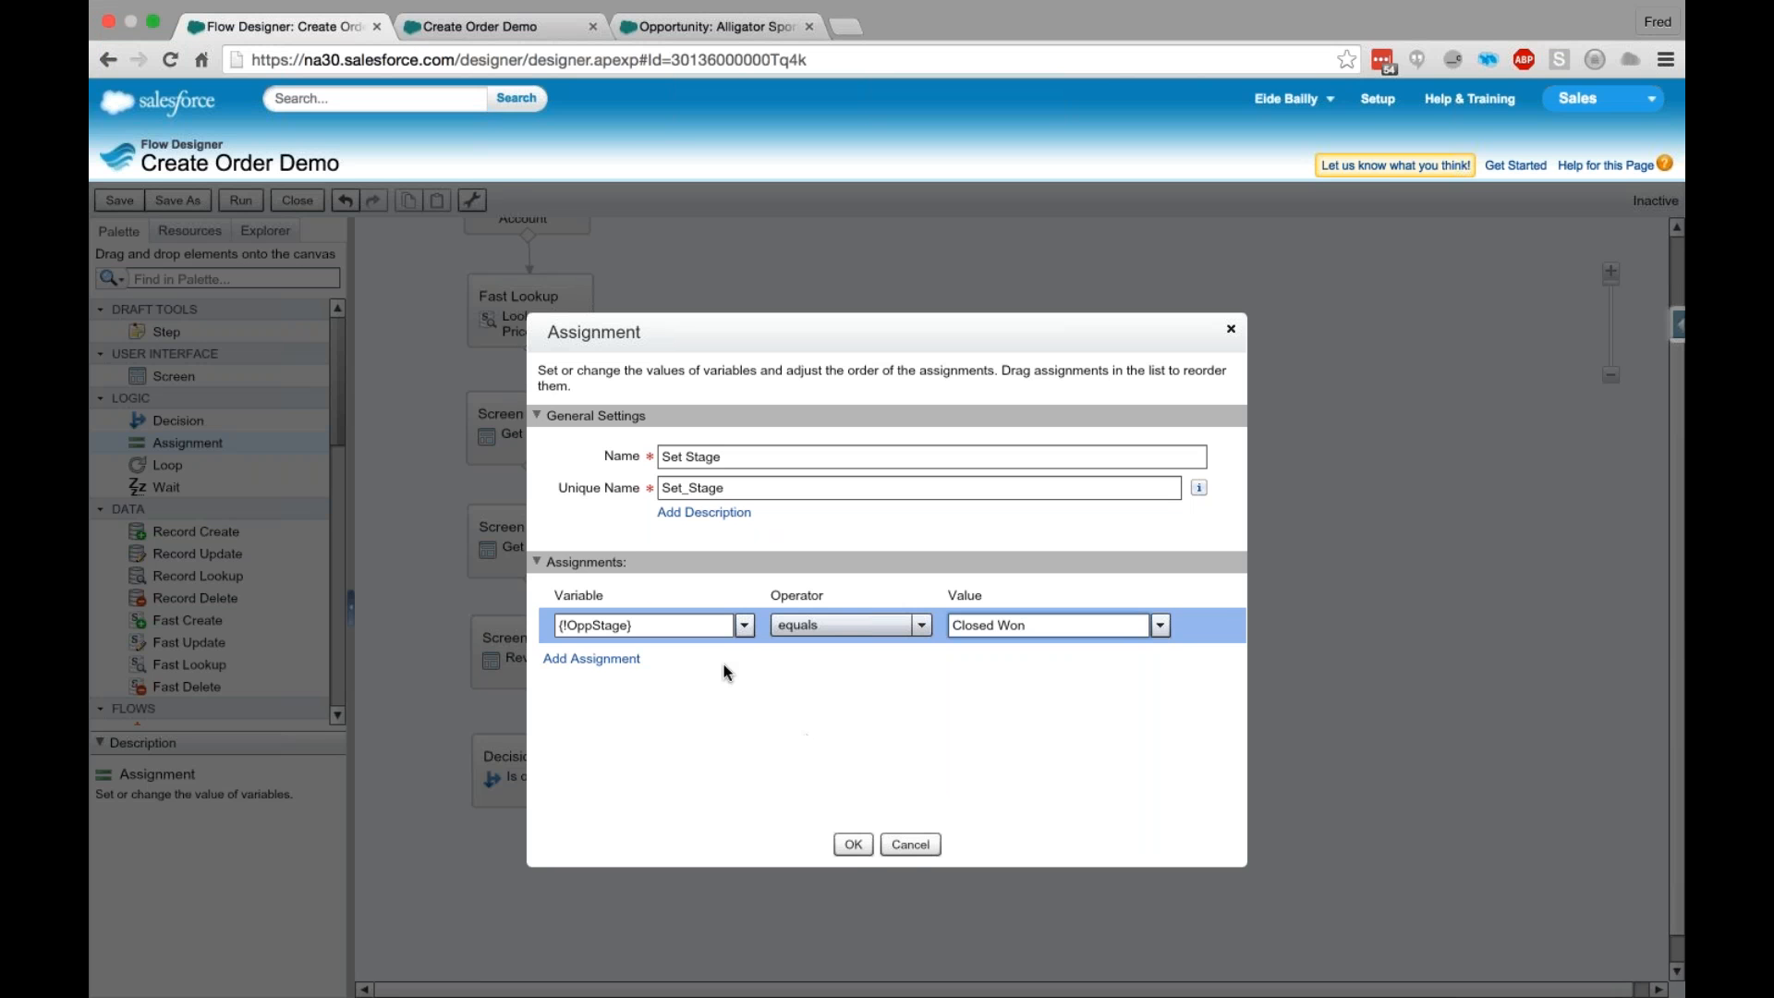
click(852, 852)
click(843, 847)
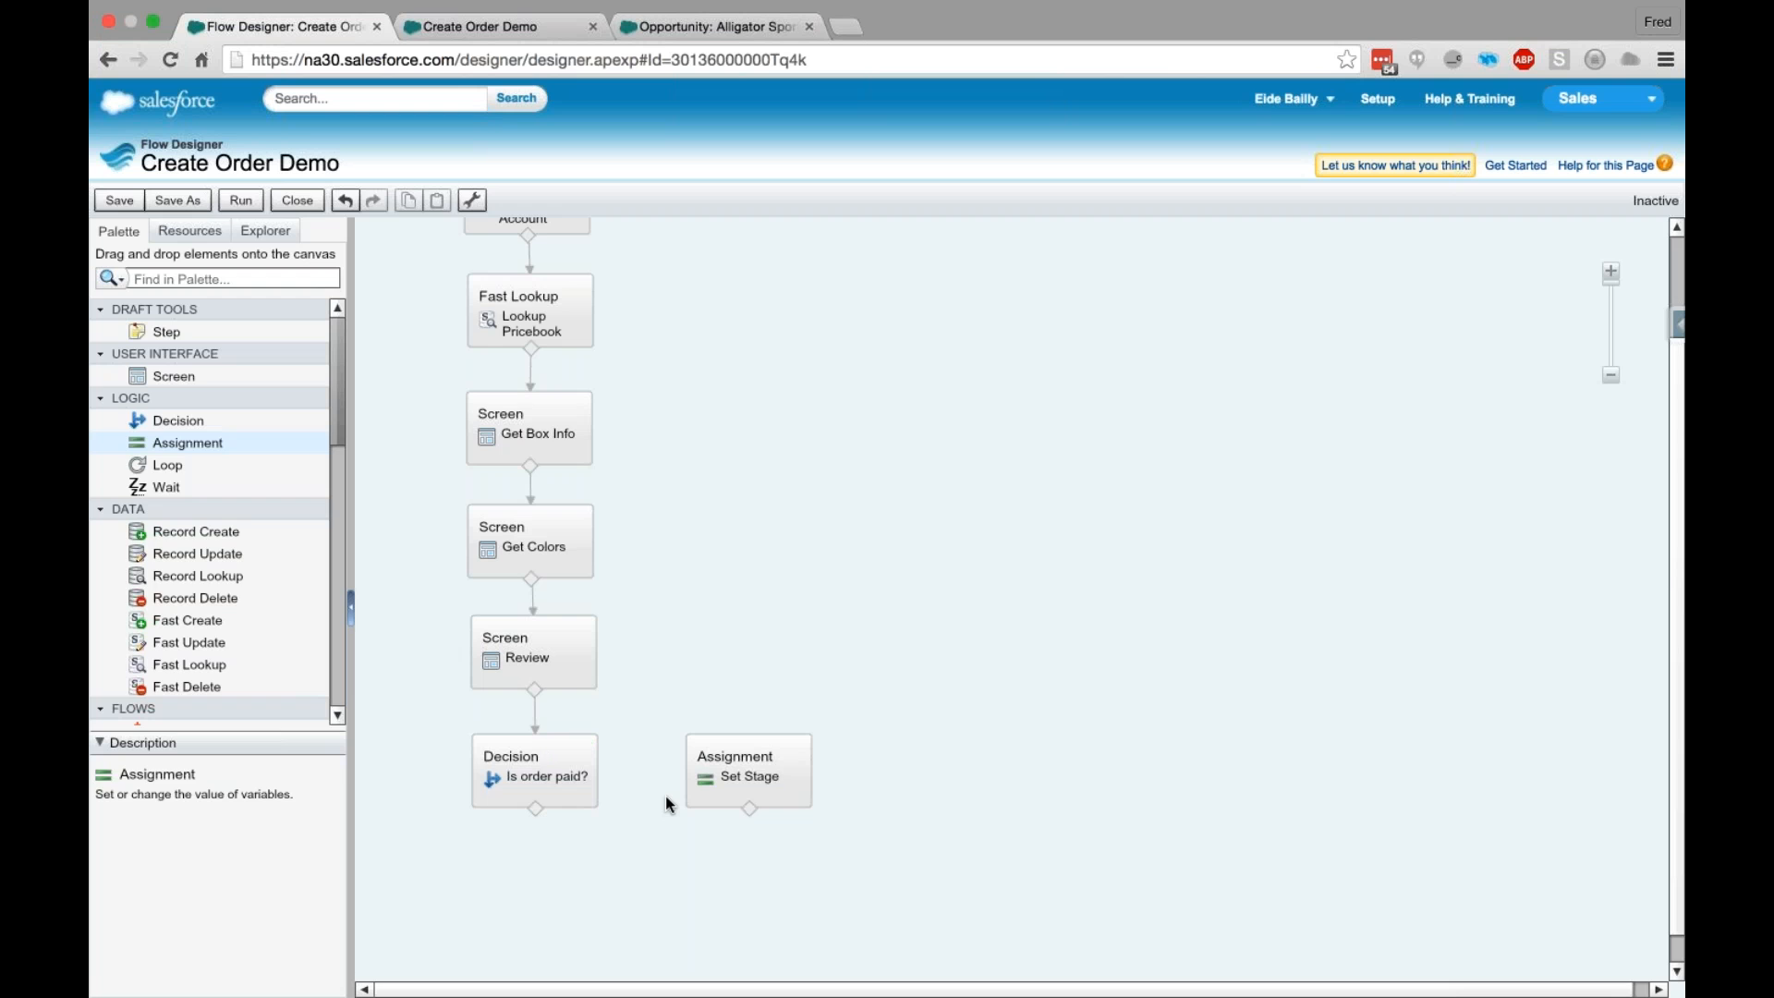
- Connect the "Is order paid?" decision to the Set Stage assignment for the Yes outcome
drag(534, 808, 694, 774)
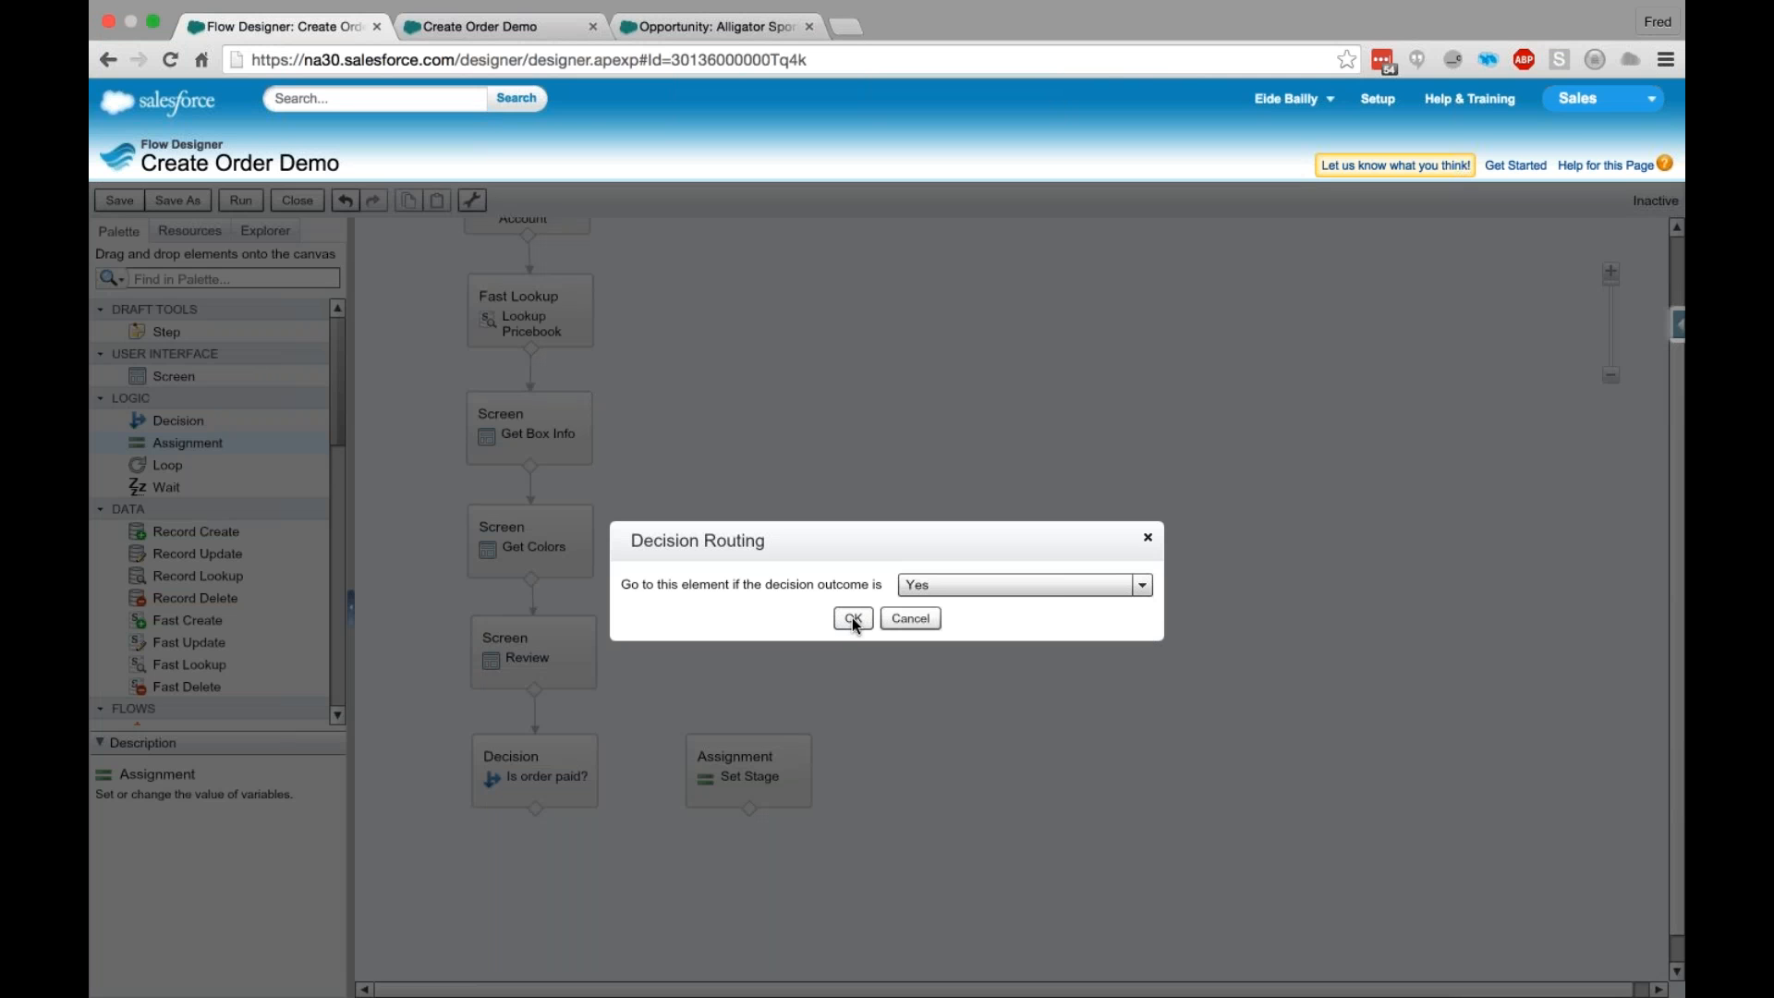
click(852, 618)
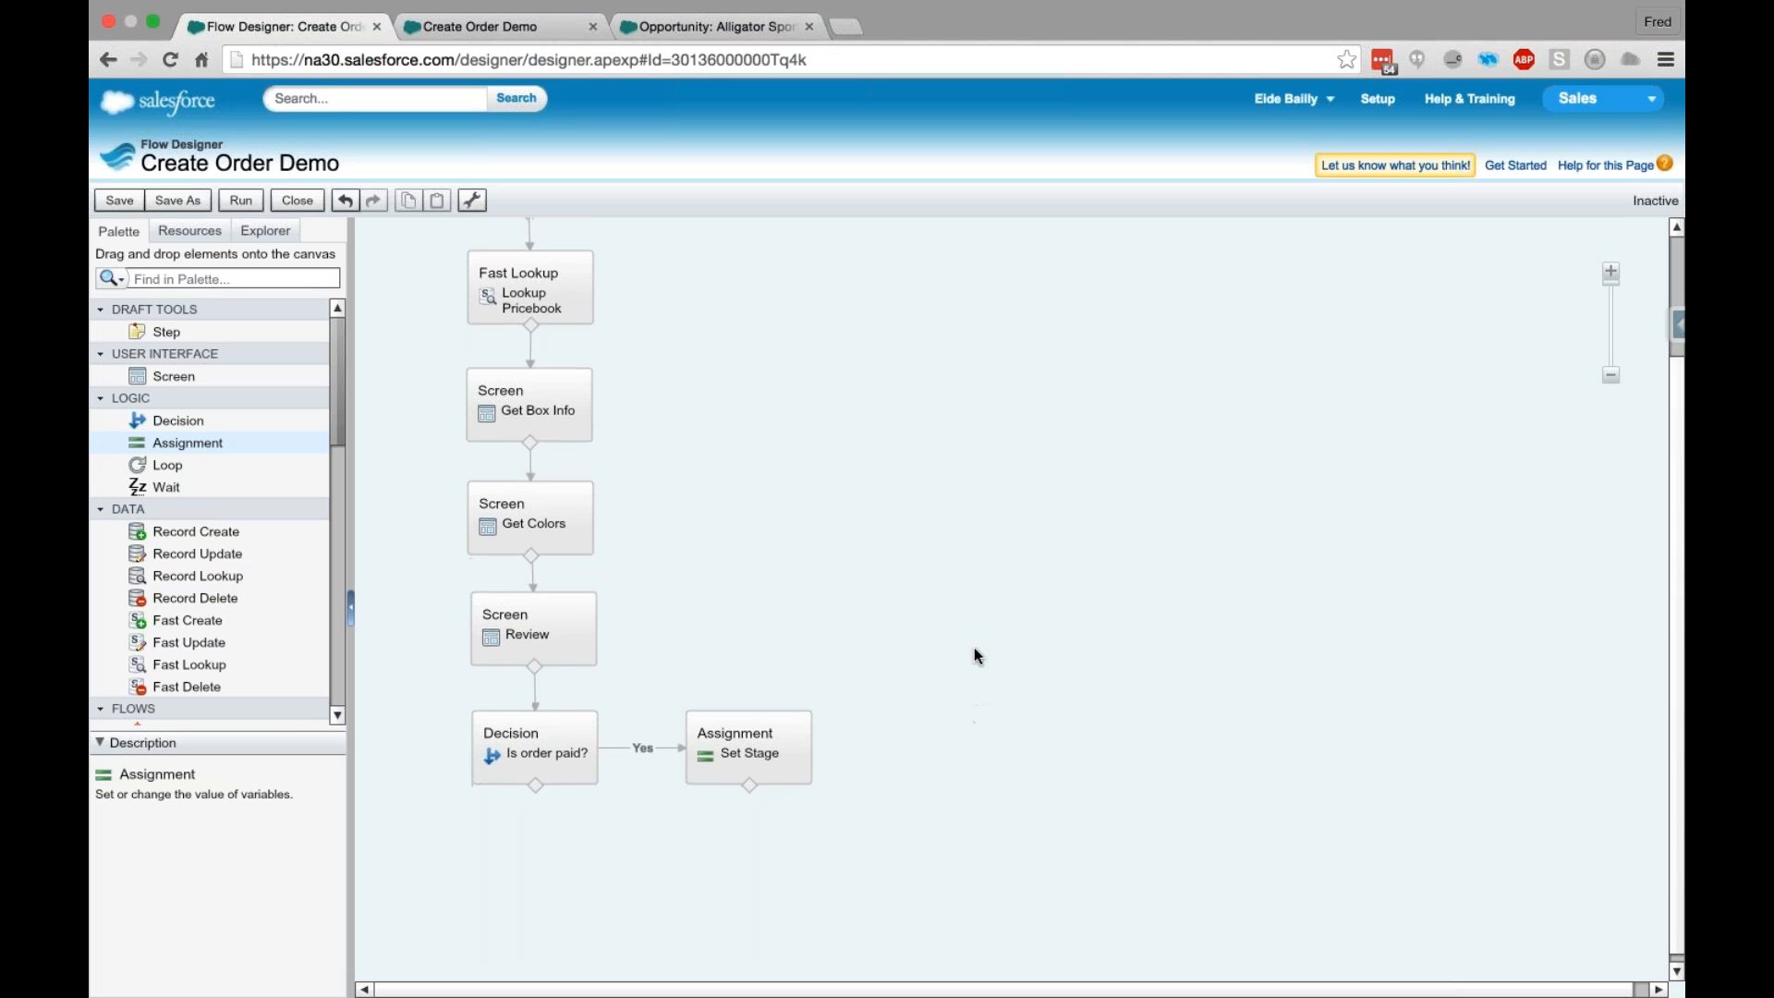
- Look through the palette's available quick actions and email alerts for one that creates an opportunity
click(338, 517)
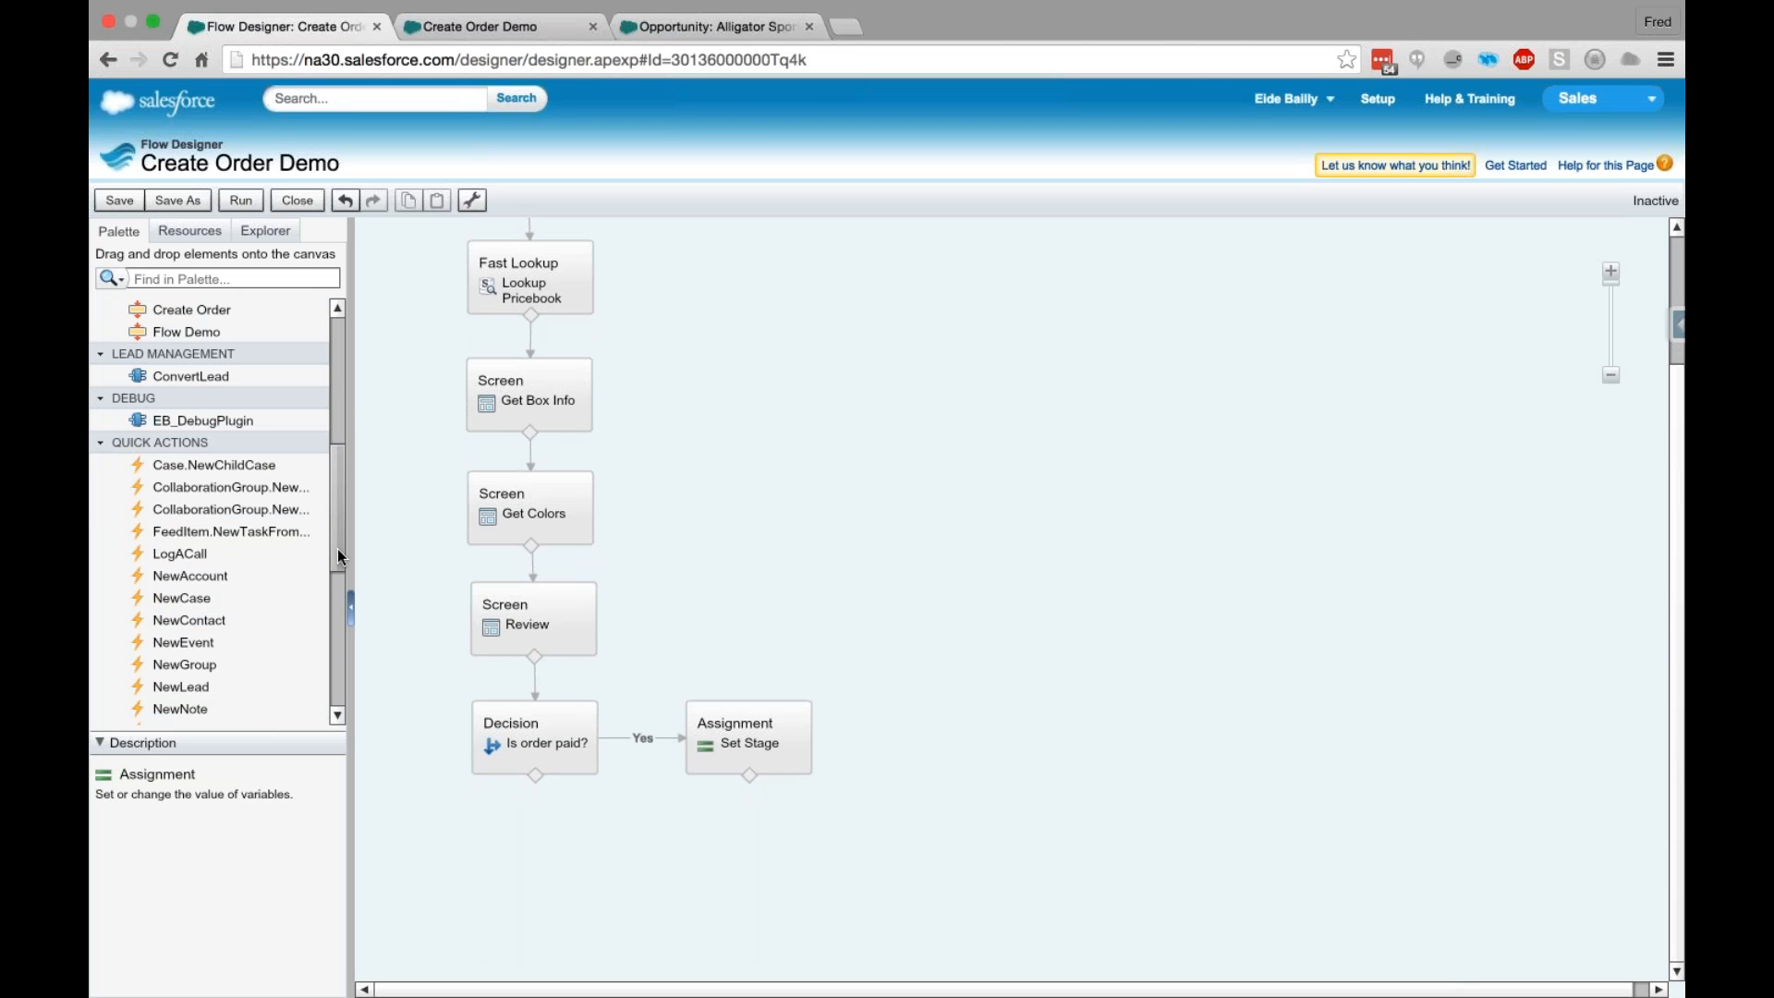
scroll(338, 564, down, 1)
scroll(339, 575, down, 3)
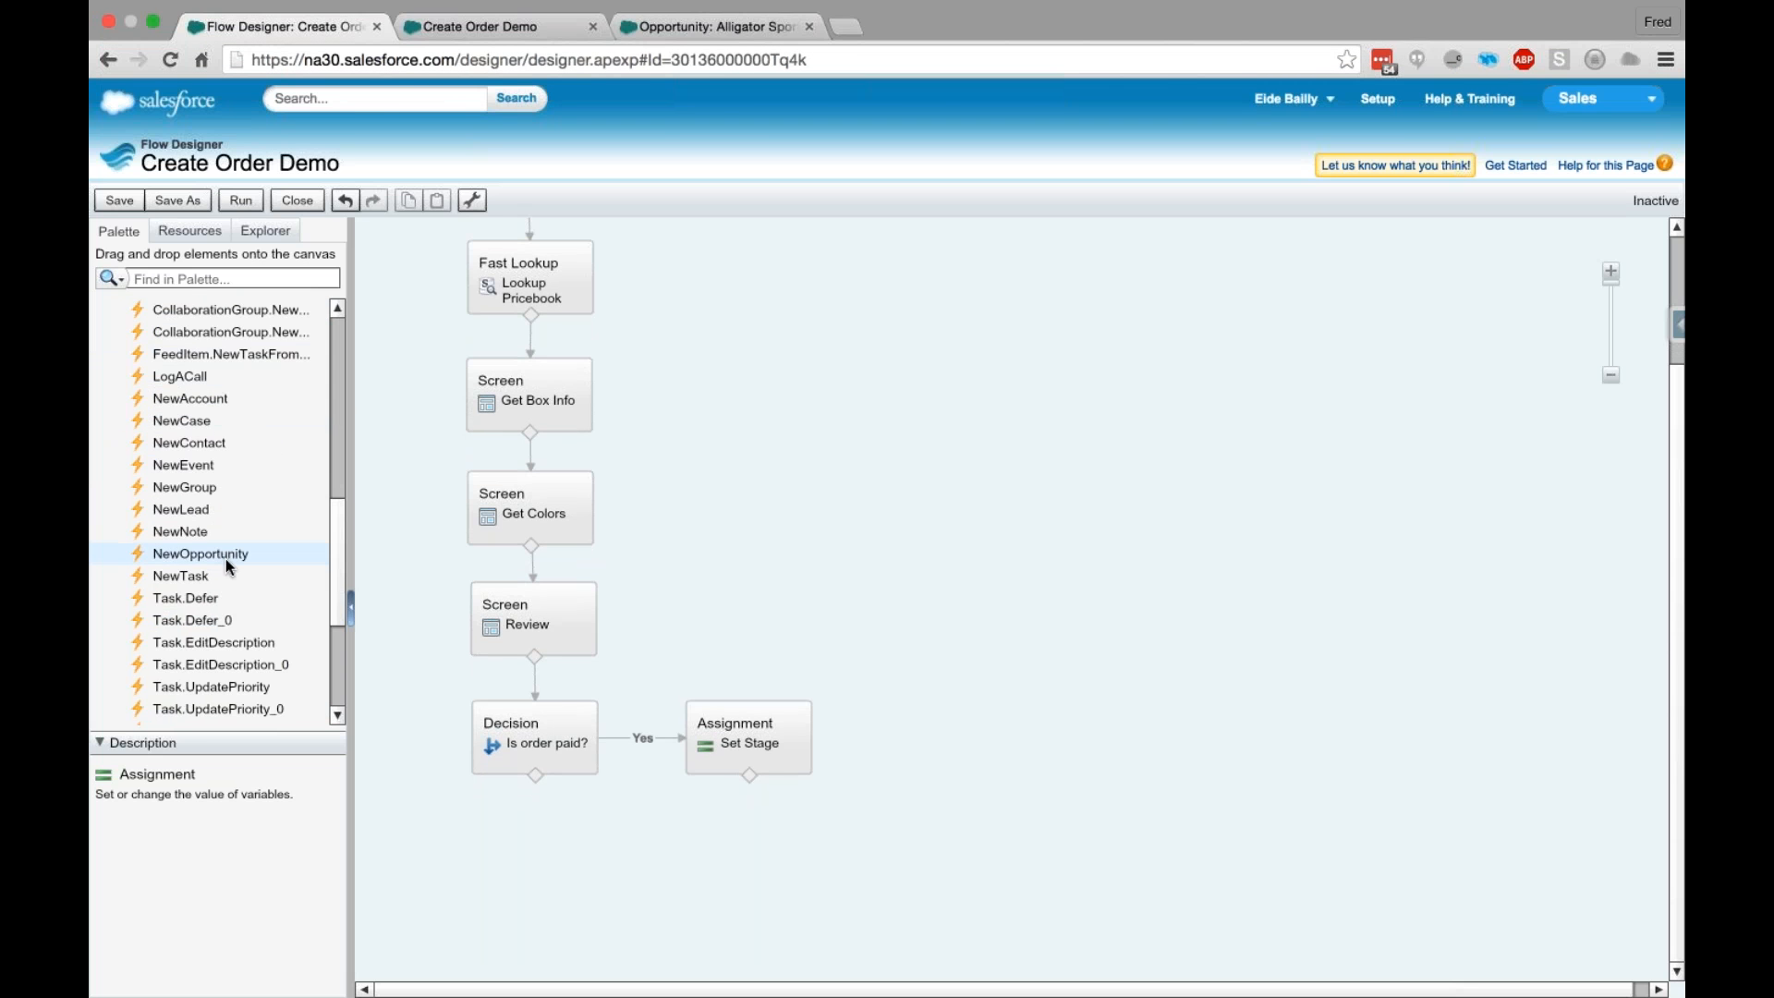
scroll(227, 561, up, 2)
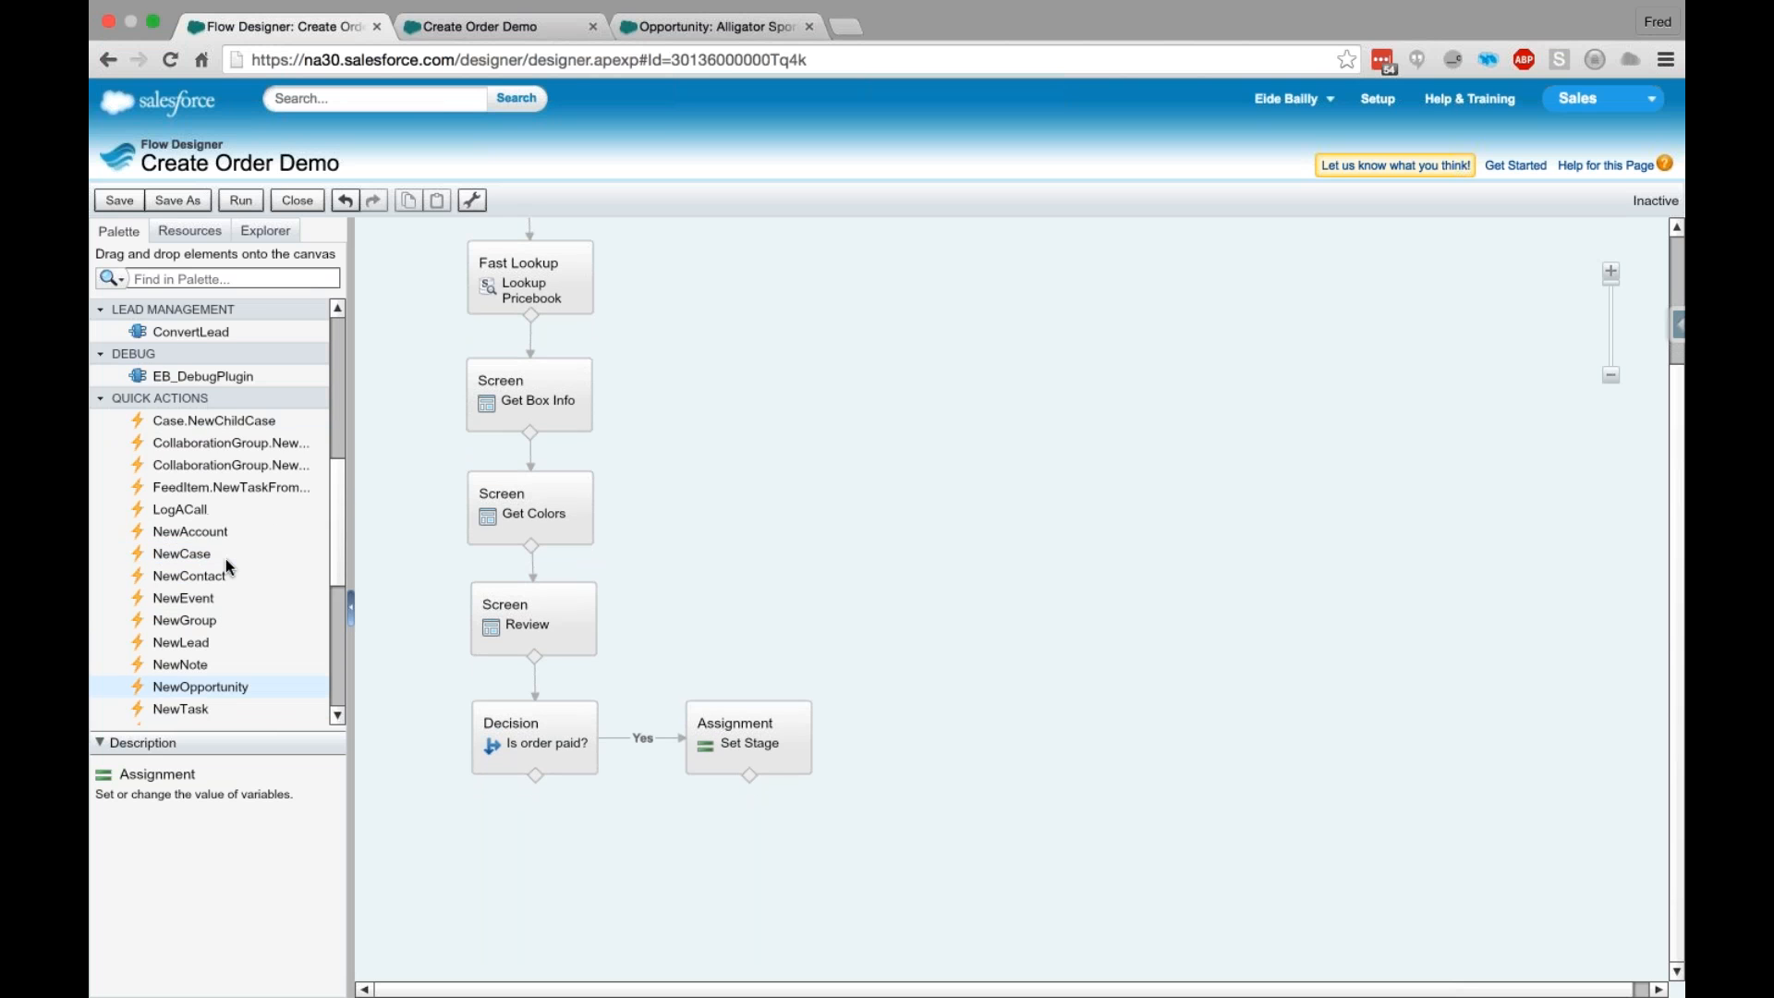
scroll(225, 565, up, 1)
scroll(228, 566, down, 3)
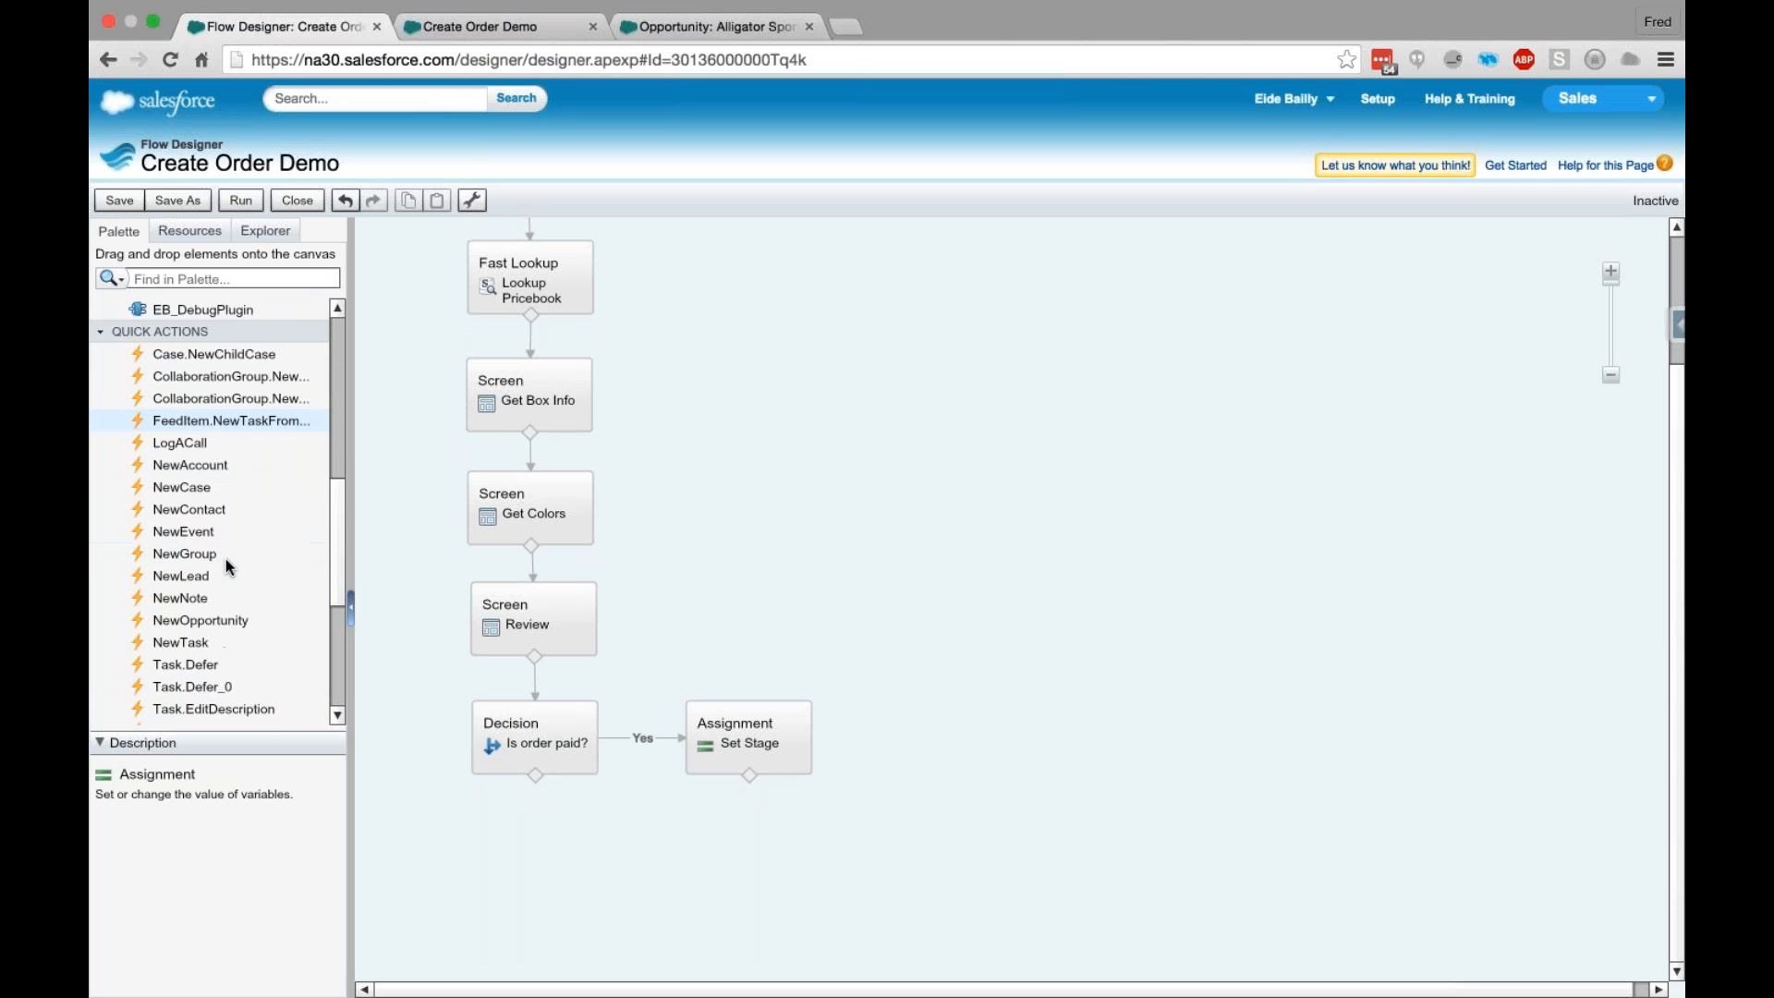
scroll(225, 566, down, 1)
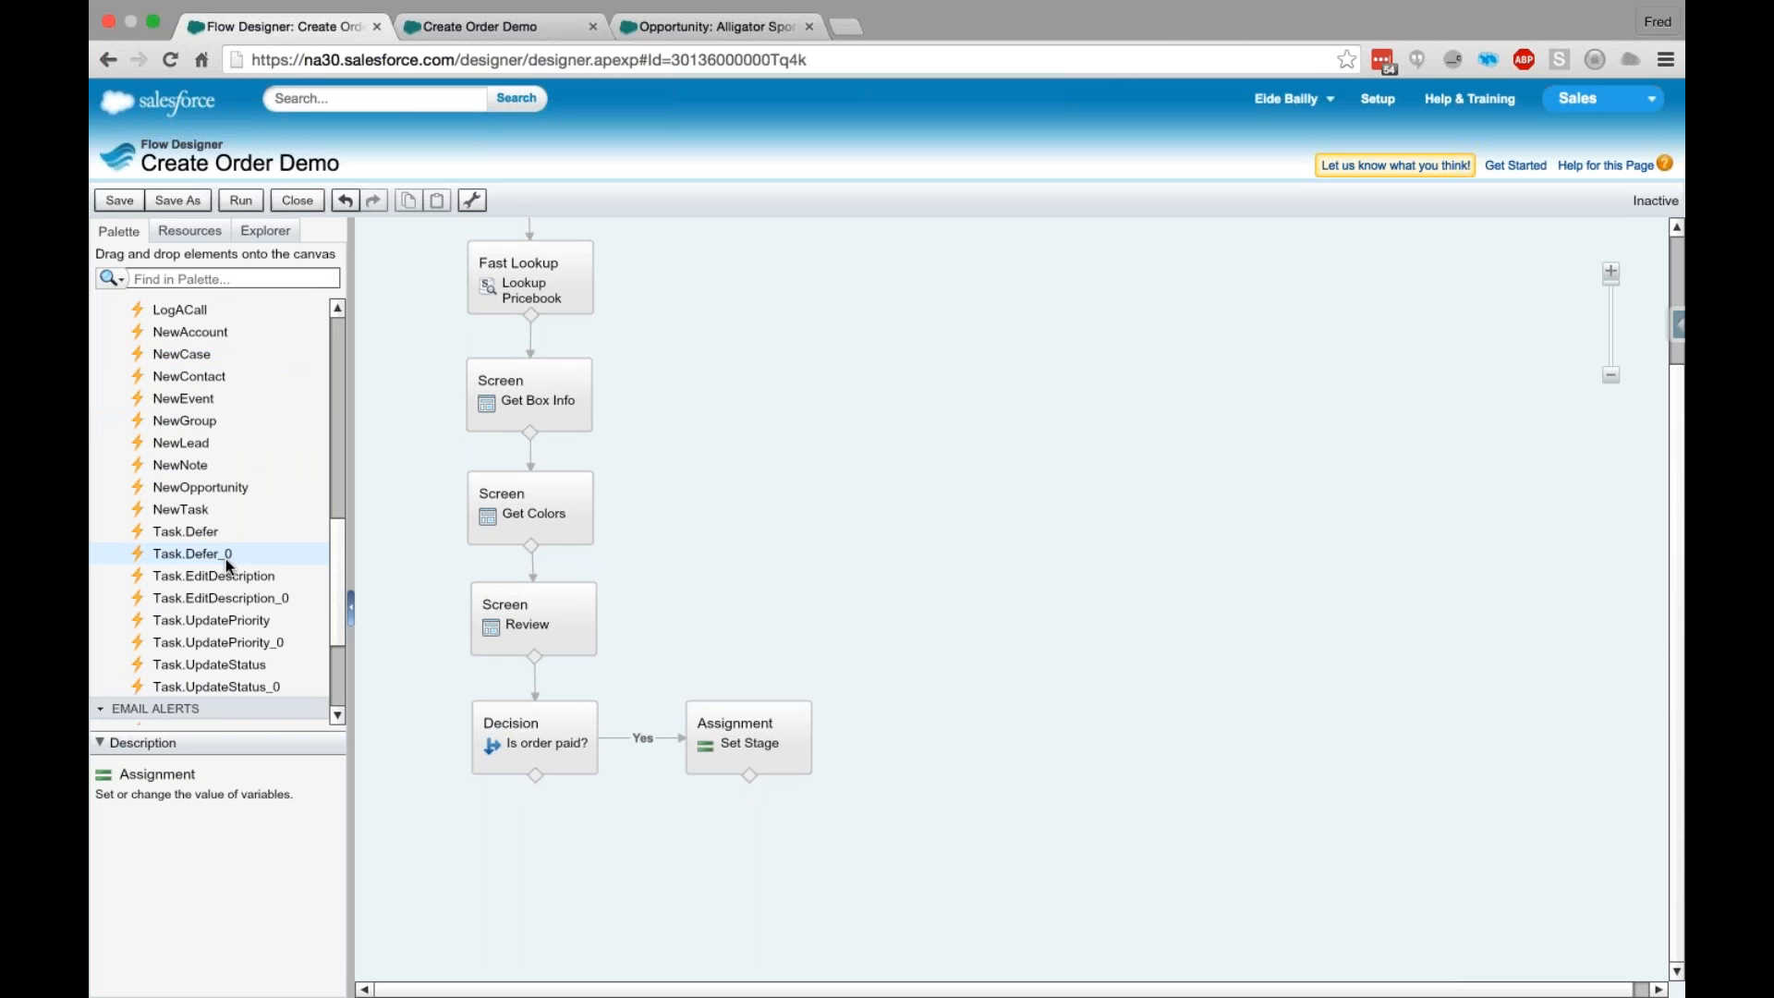
scroll(225, 558, down, 1)
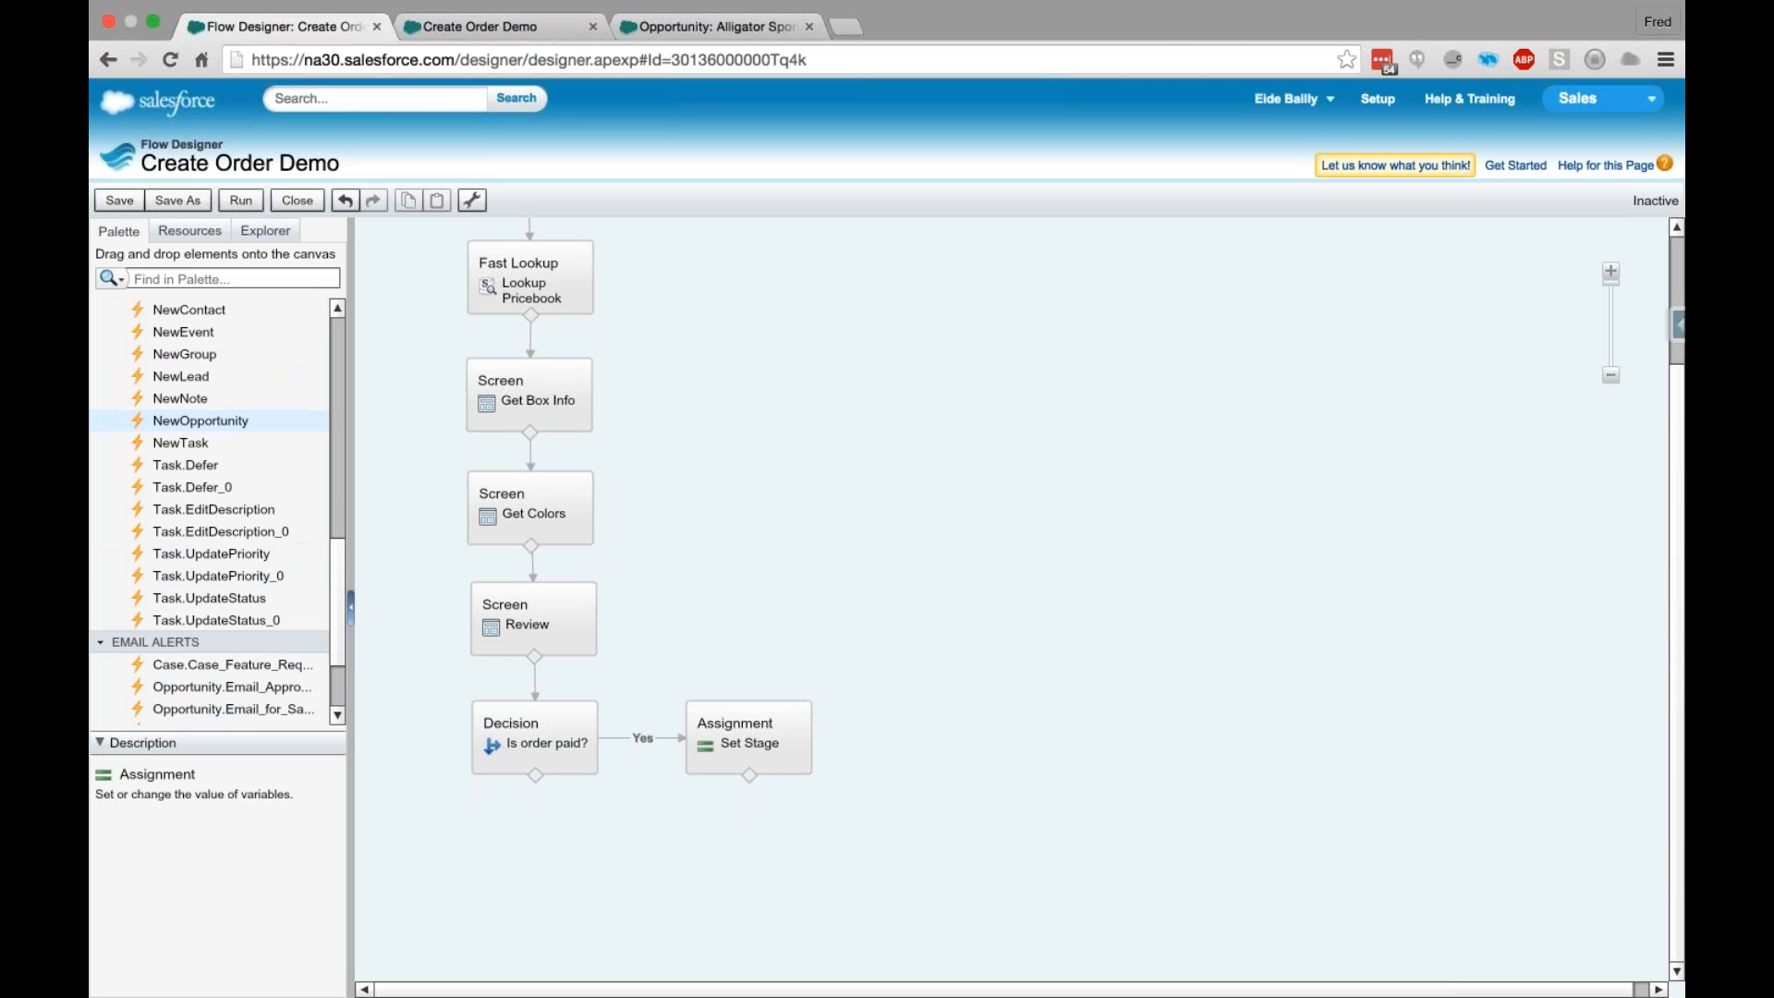
- Place the NewOpportunity quick action below the decision, inspect its outputs and inputs, and cancel it
drag(201, 421, 545, 874)
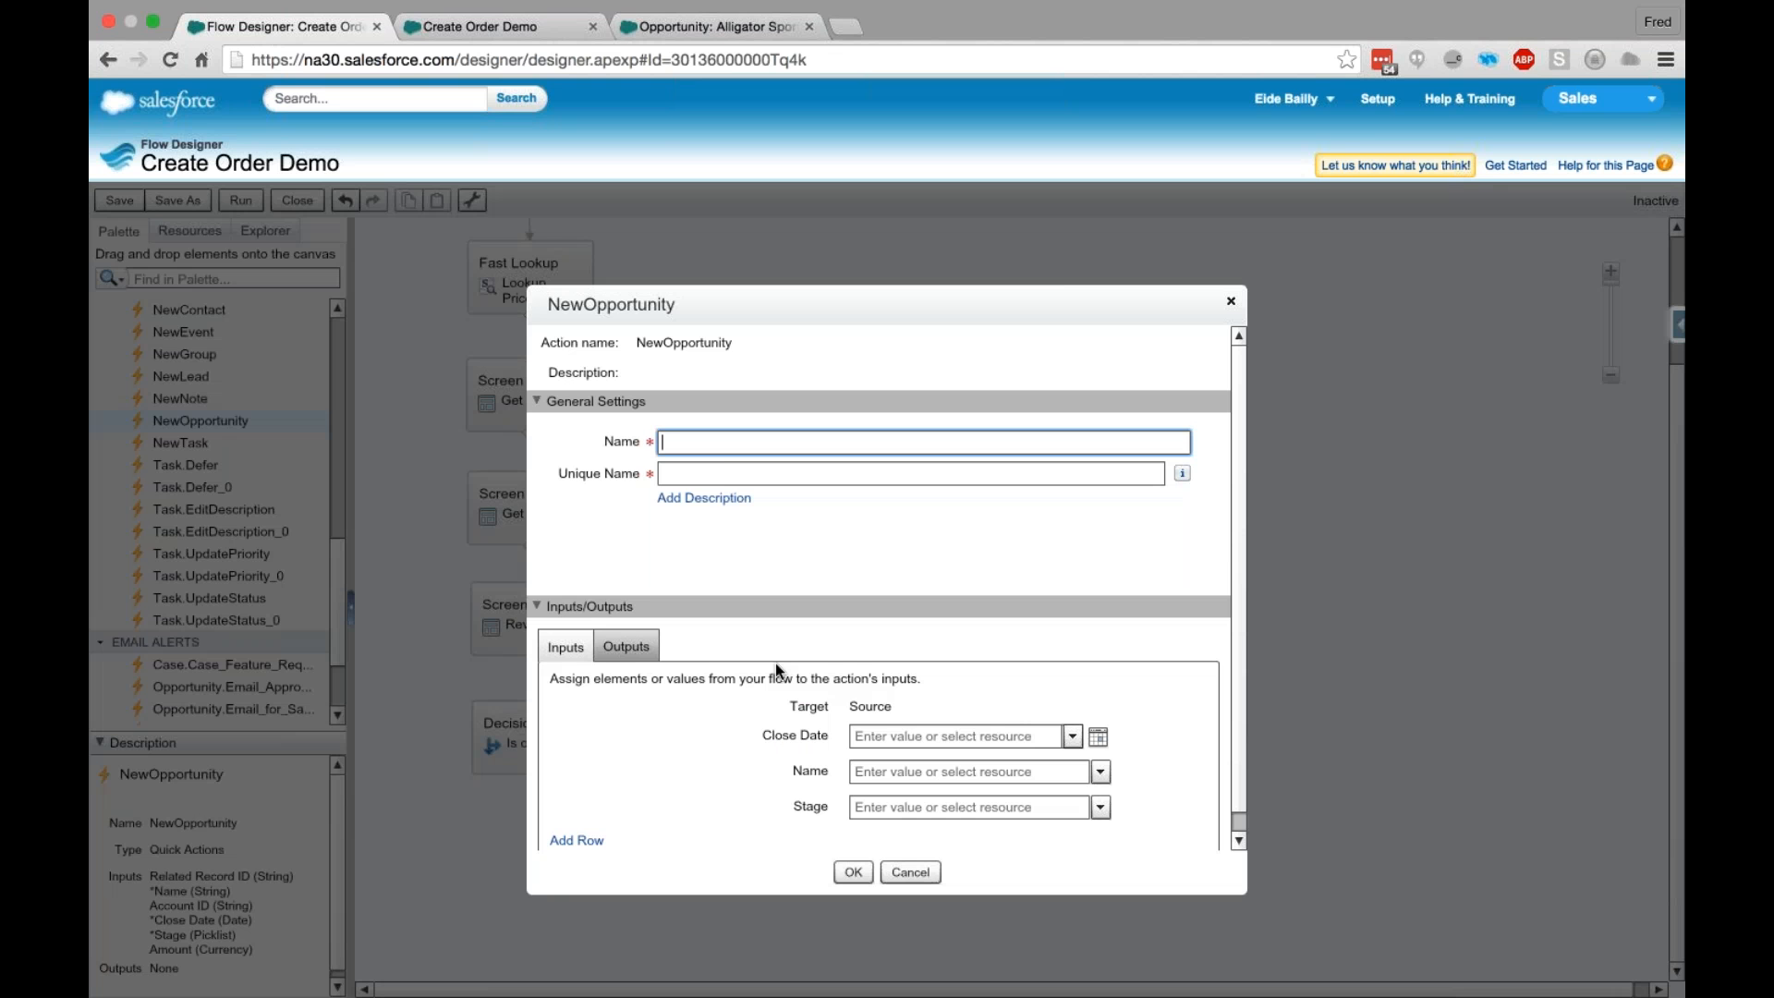
click(627, 592)
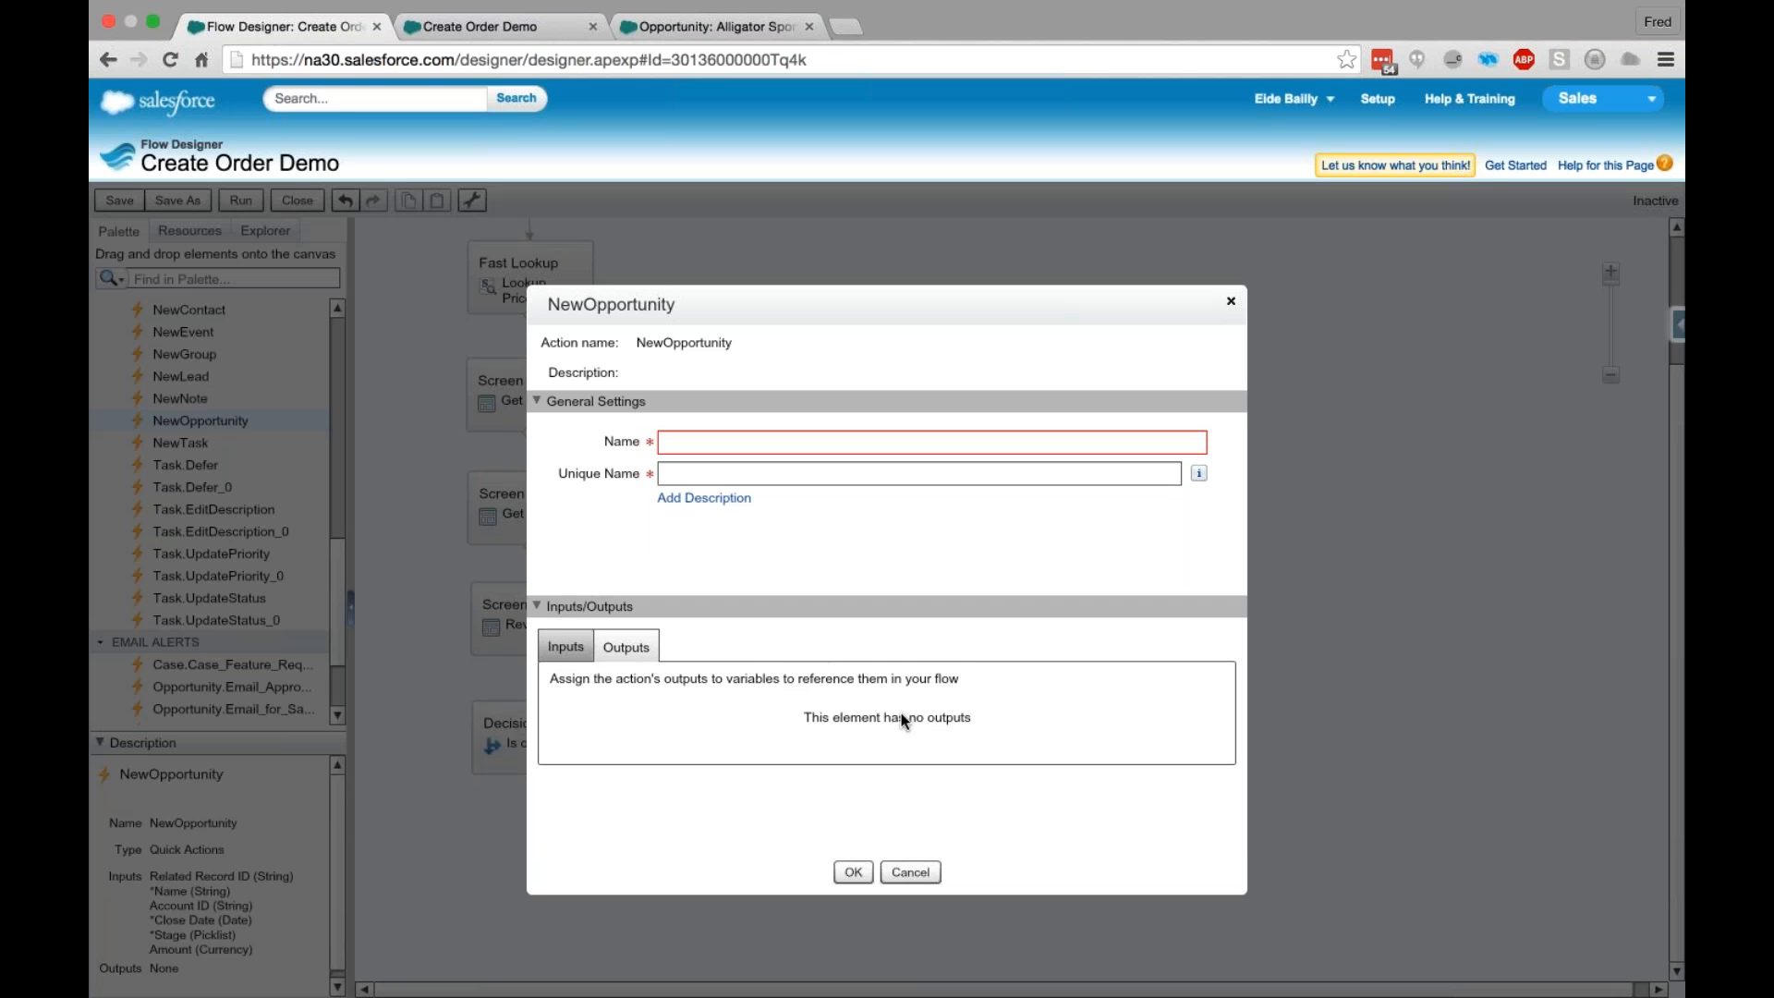
click(551, 645)
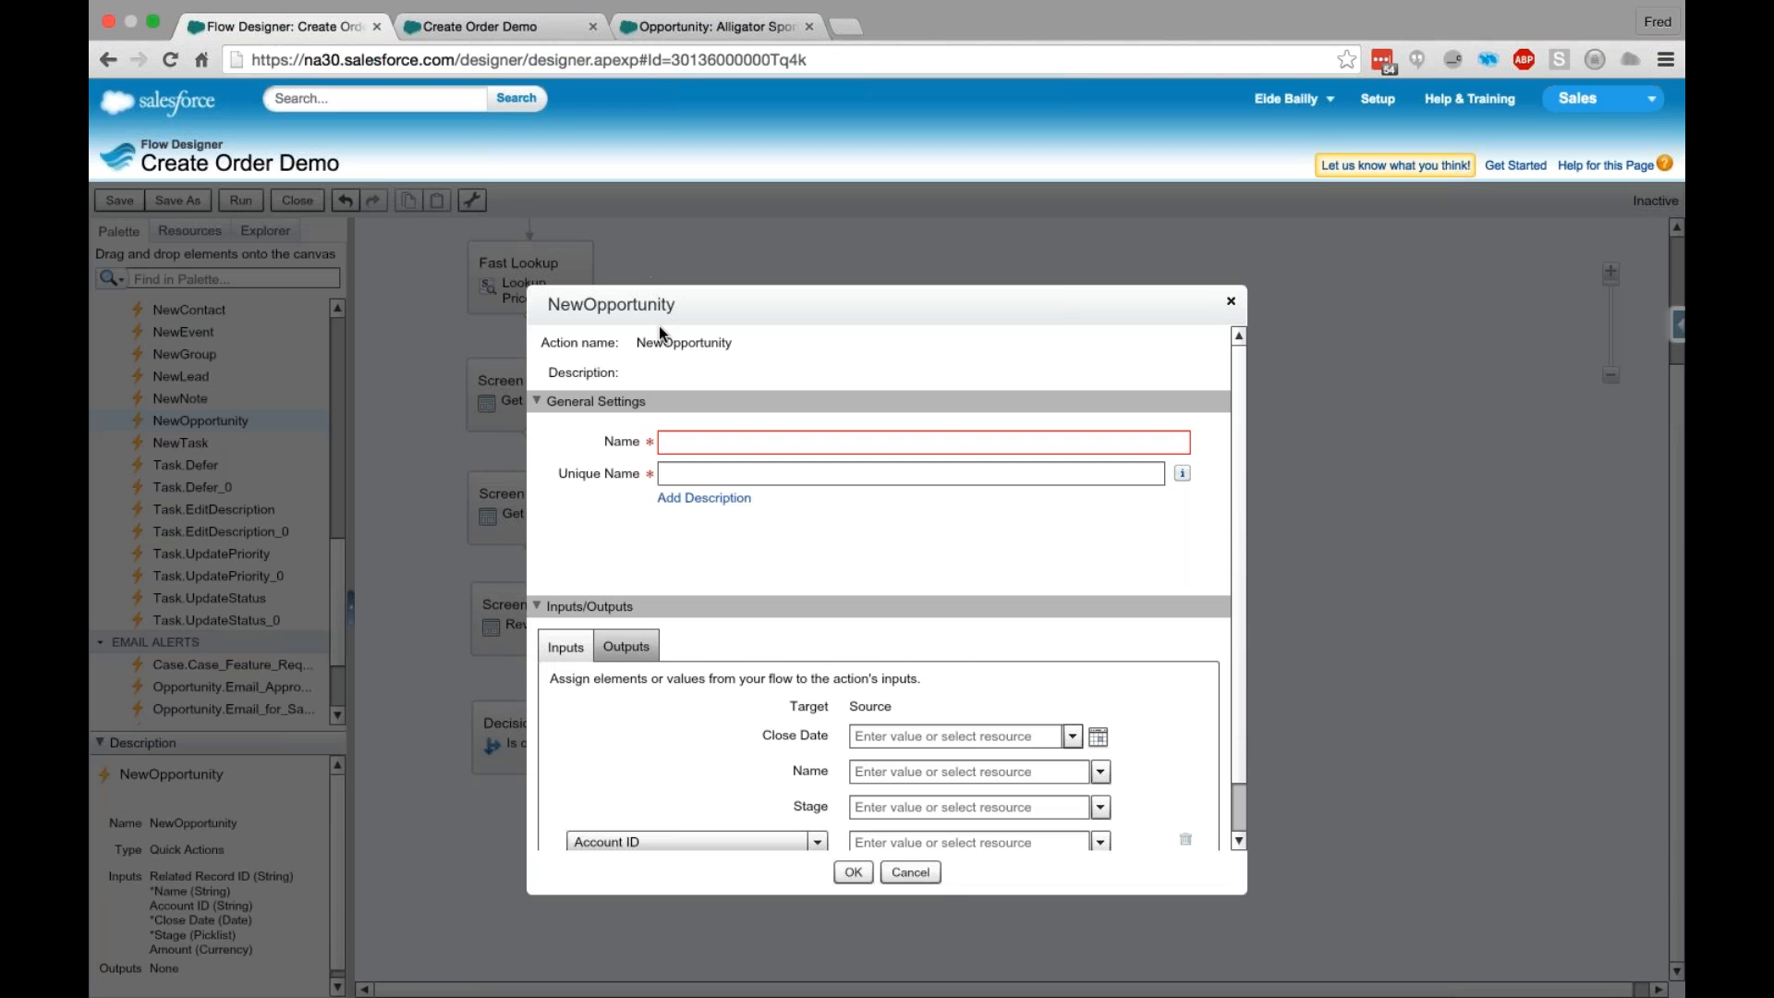
click(911, 872)
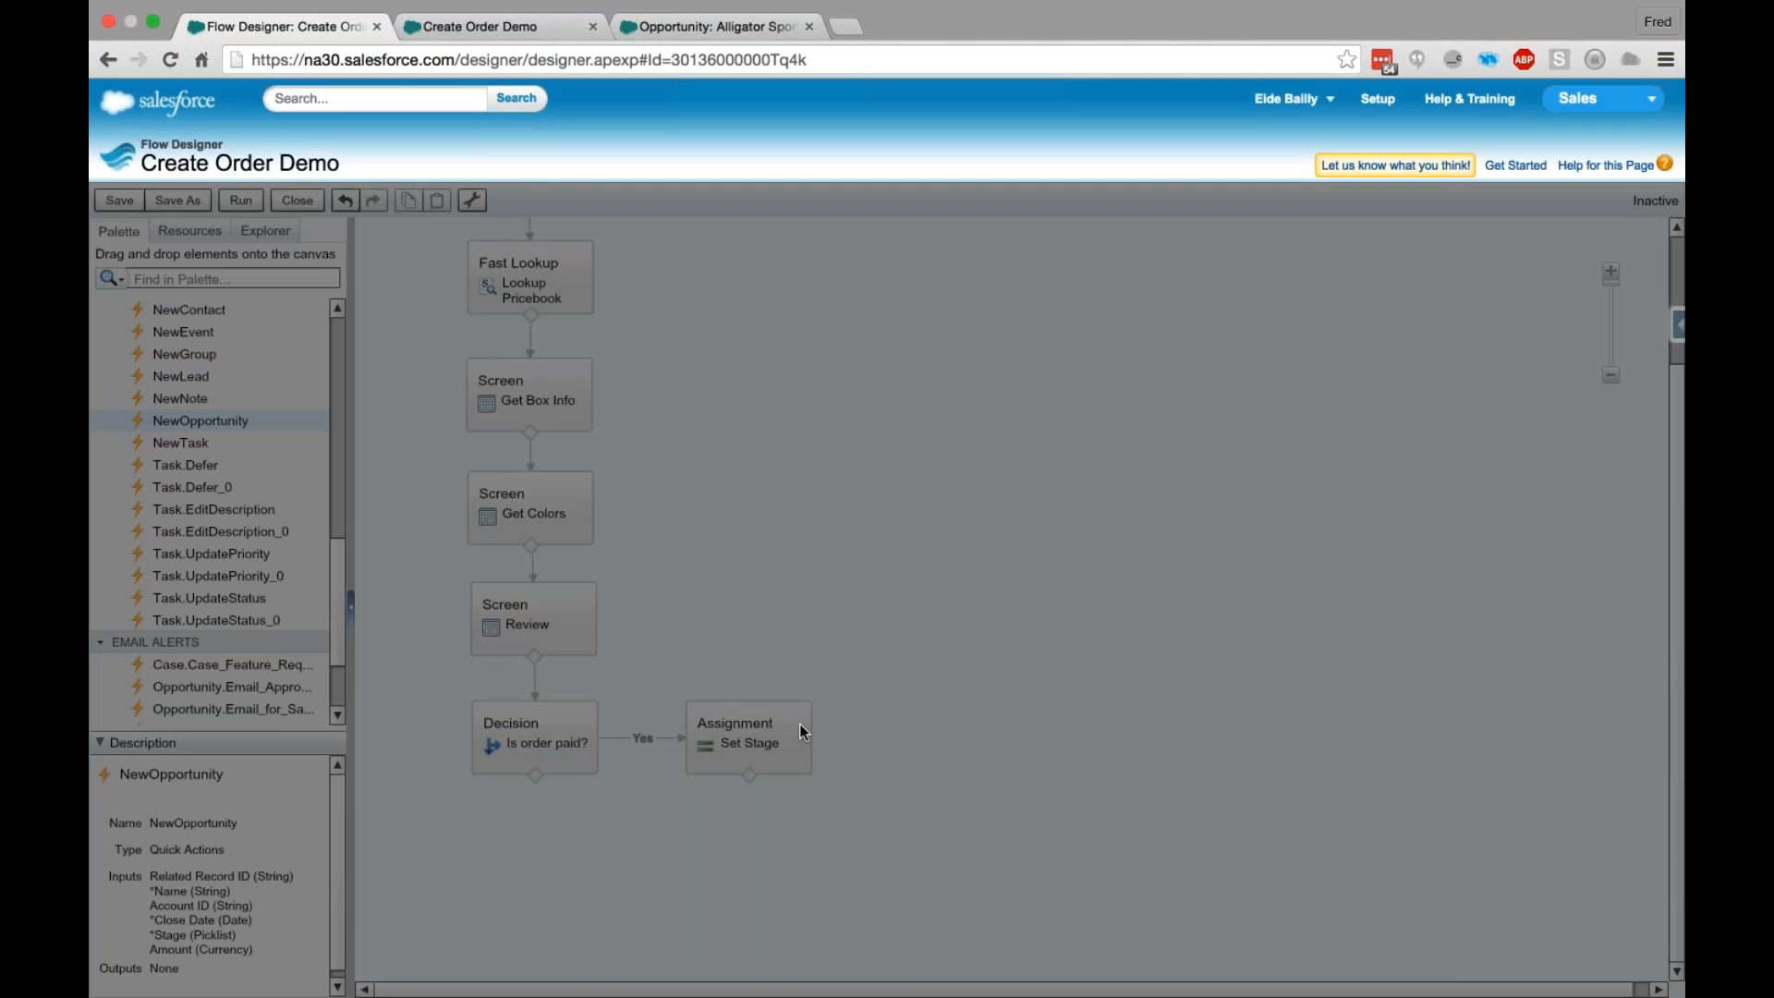
- Add a Record Create element below the decision, name it Create Opp, and set it to create an Opportunity
scroll(152, 499, up, 10)
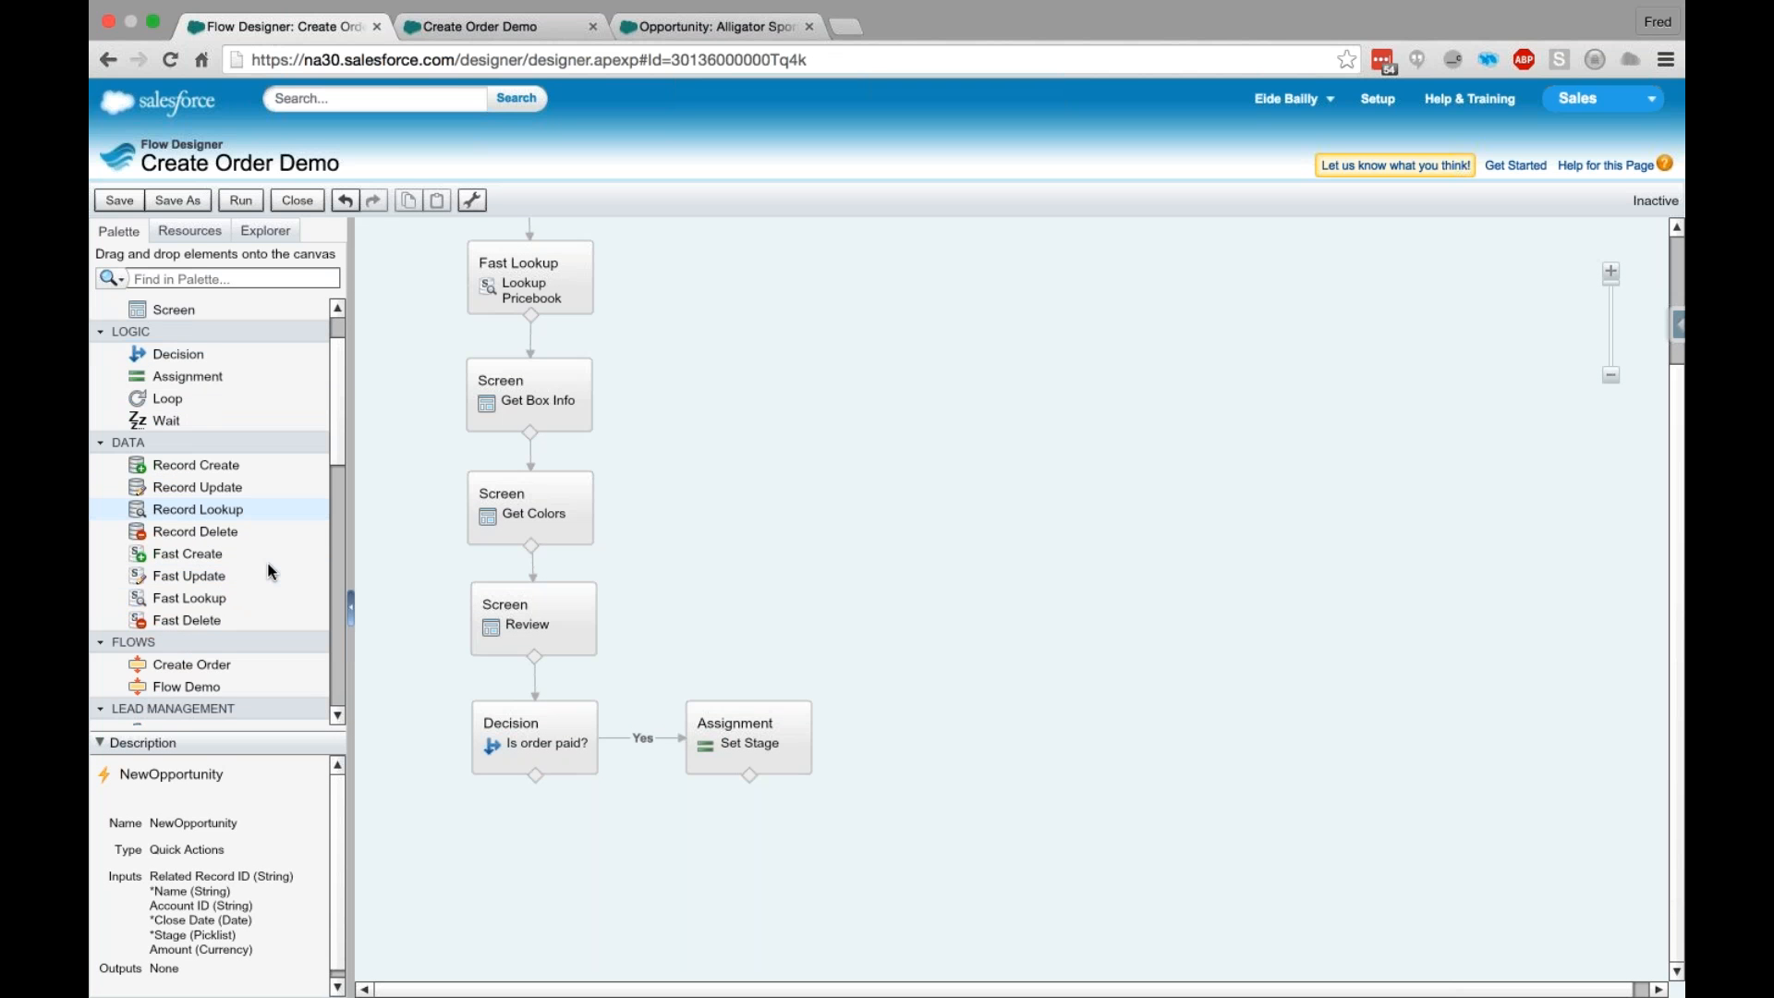
scroll(267, 565, down, 3)
drag(196, 398, 539, 862)
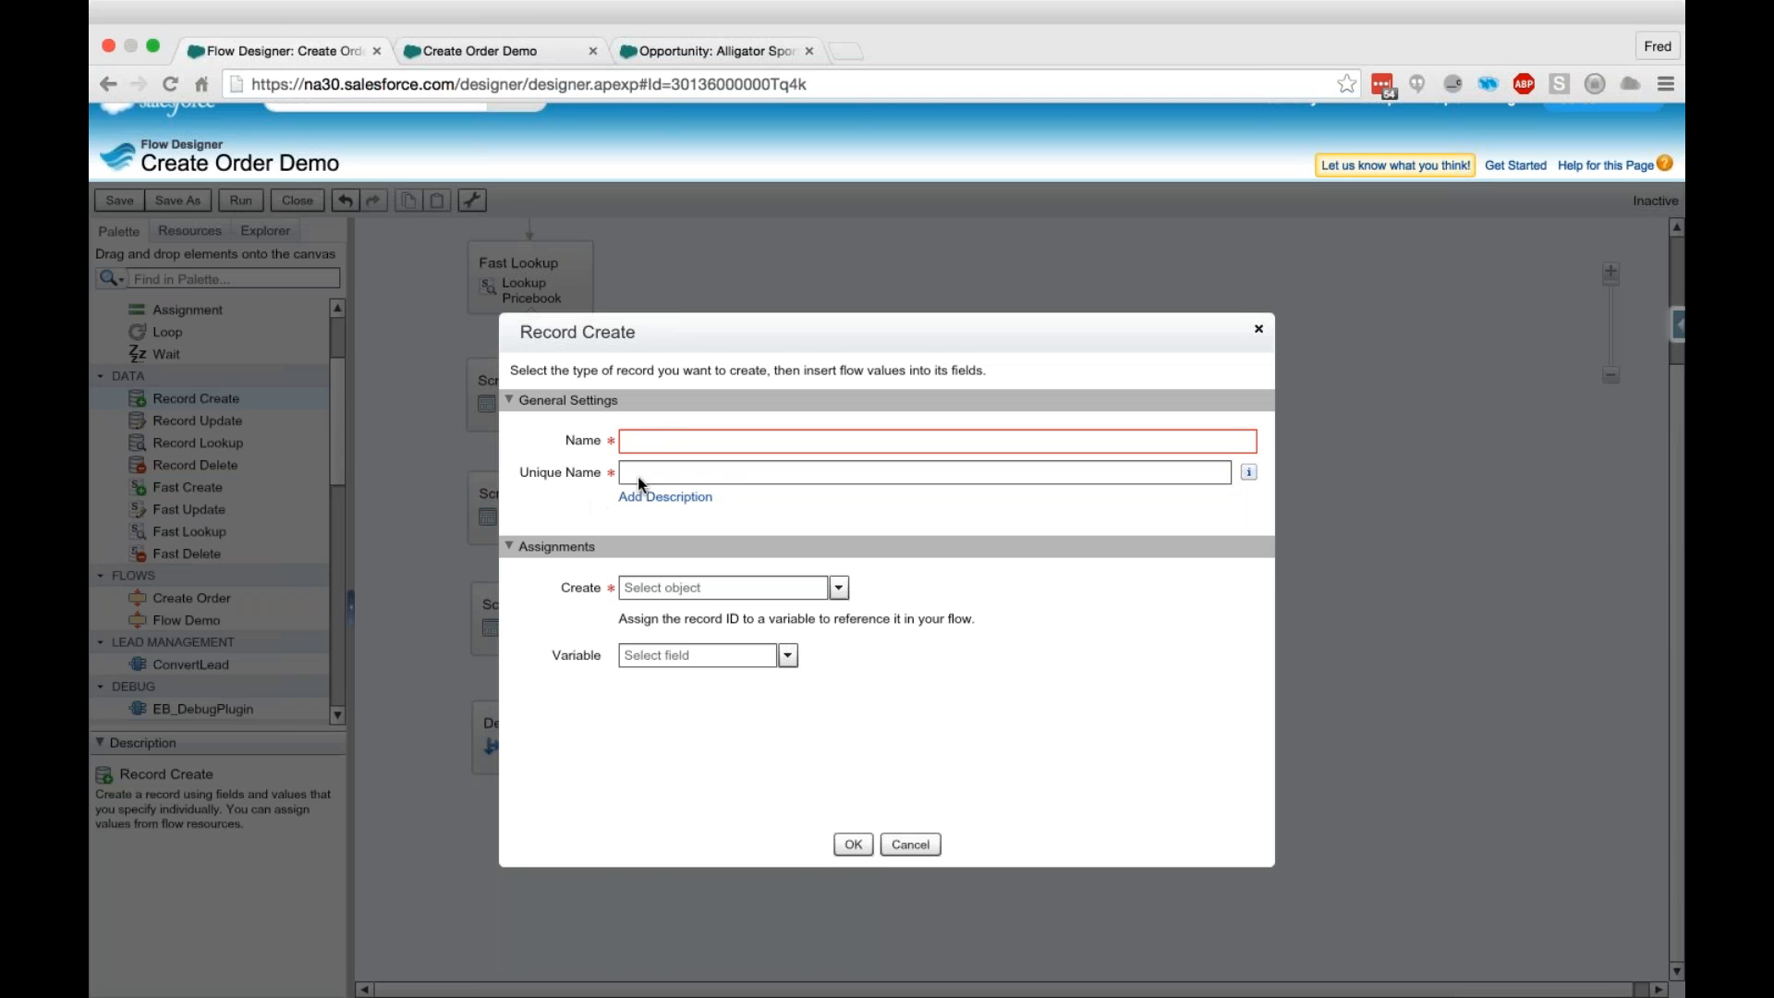
text(Create Opp)
click(724, 472)
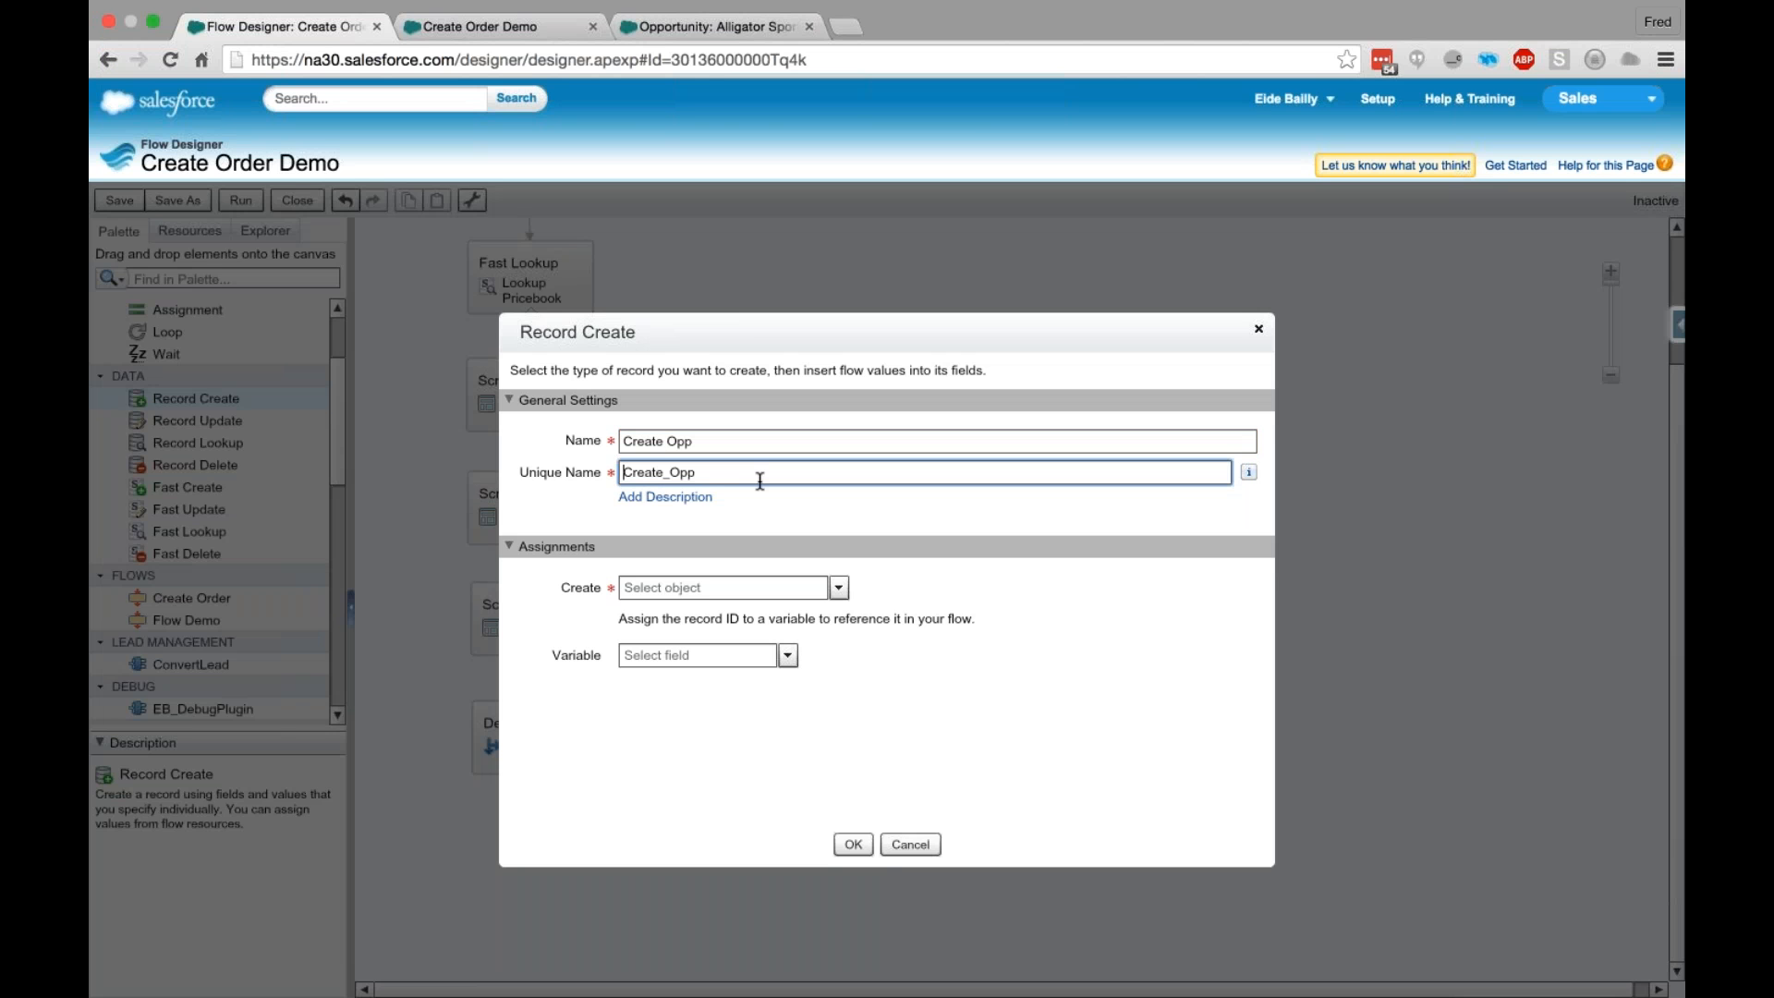
click(702, 586)
text(Opp)
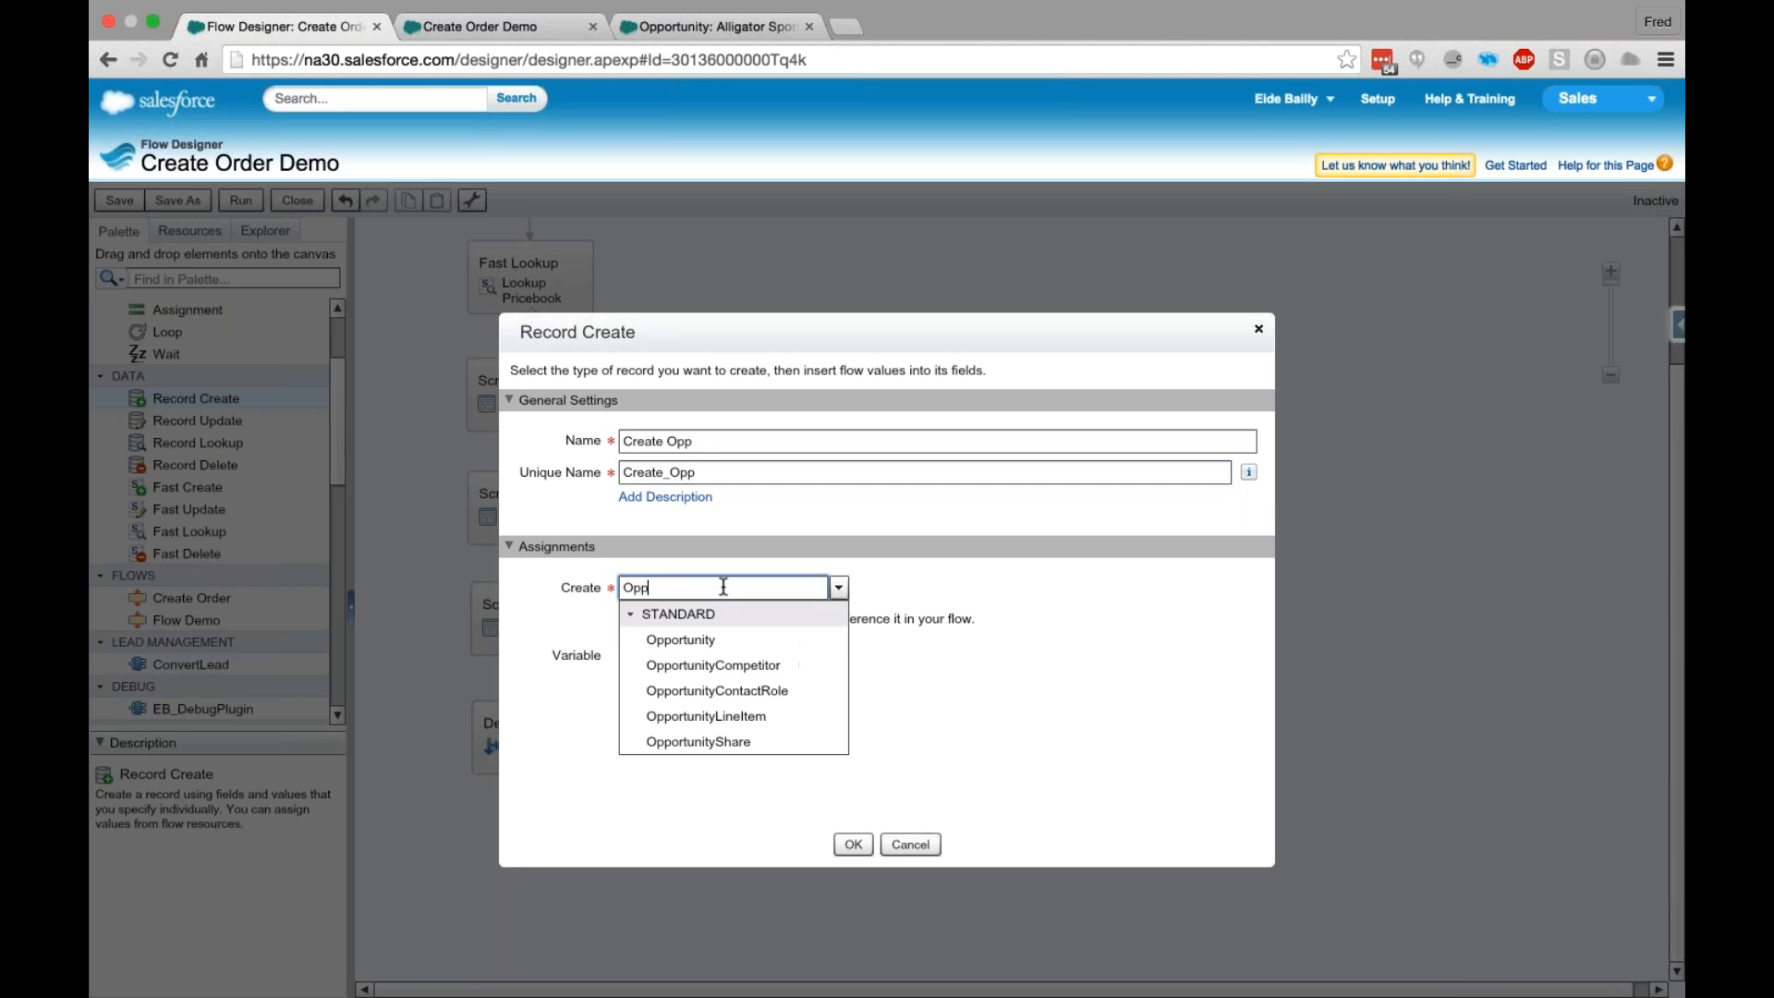
click(709, 642)
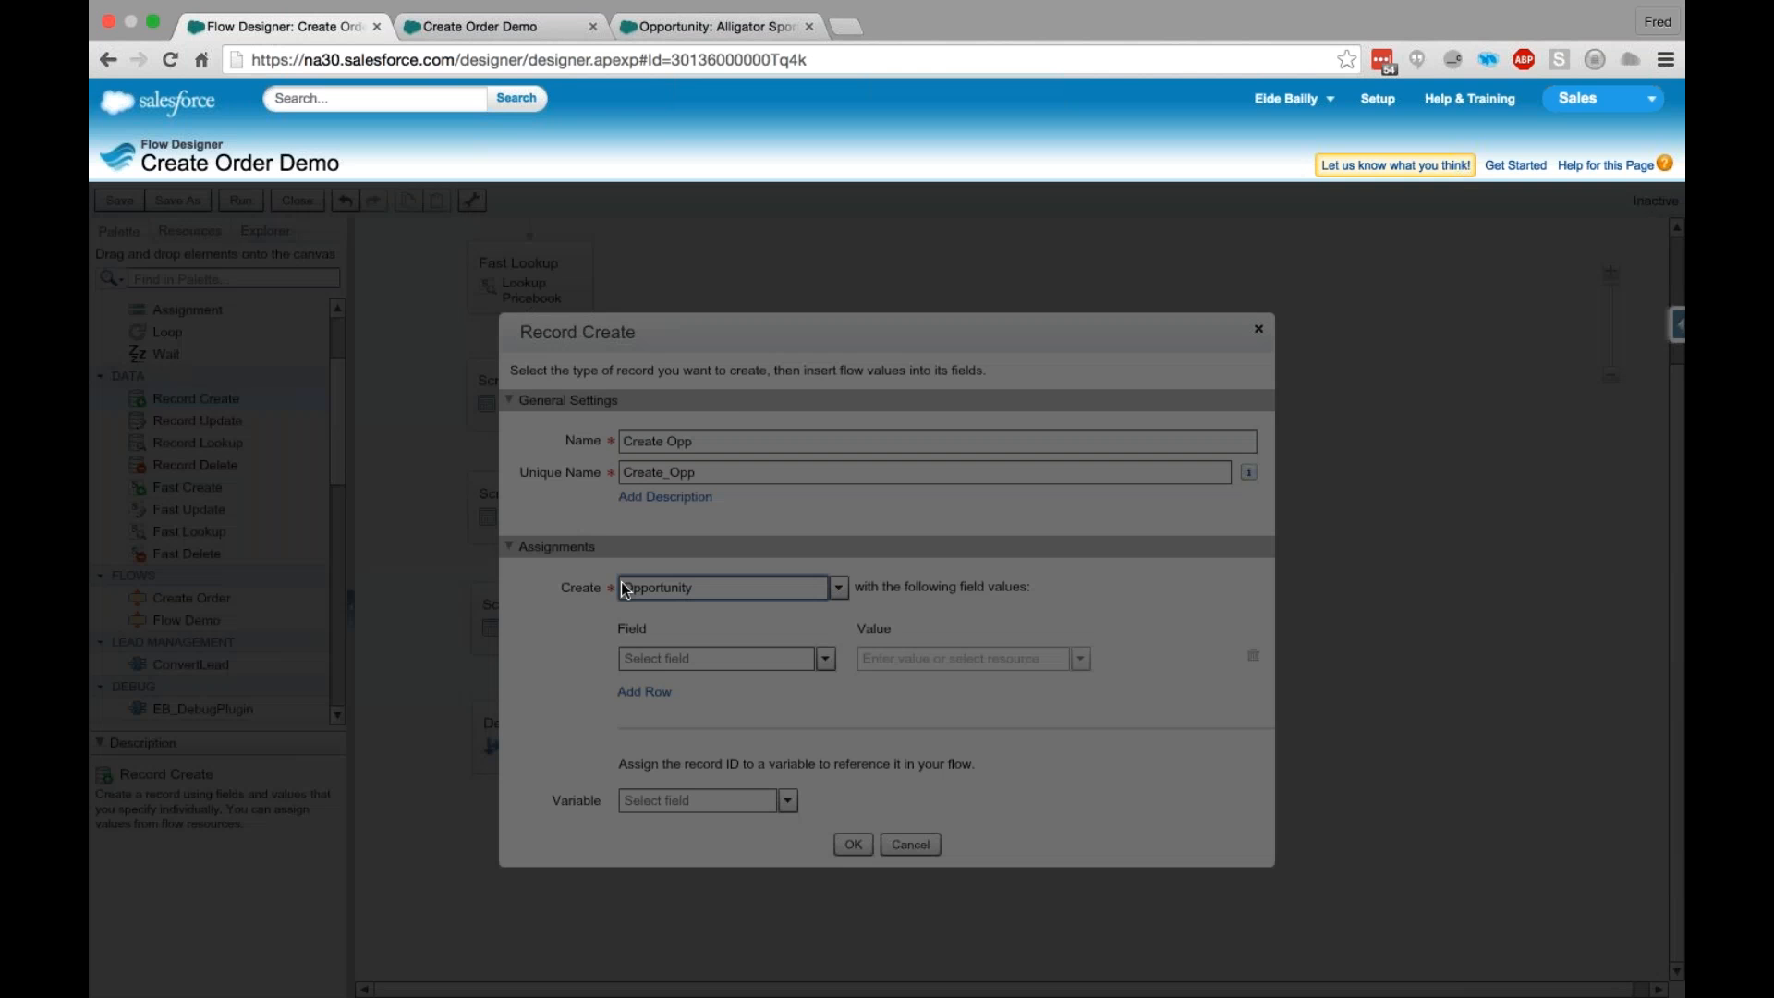
- Assign the {!AccountID} variable to the opportunity's AccountId field
key(Tab)
text(Account)
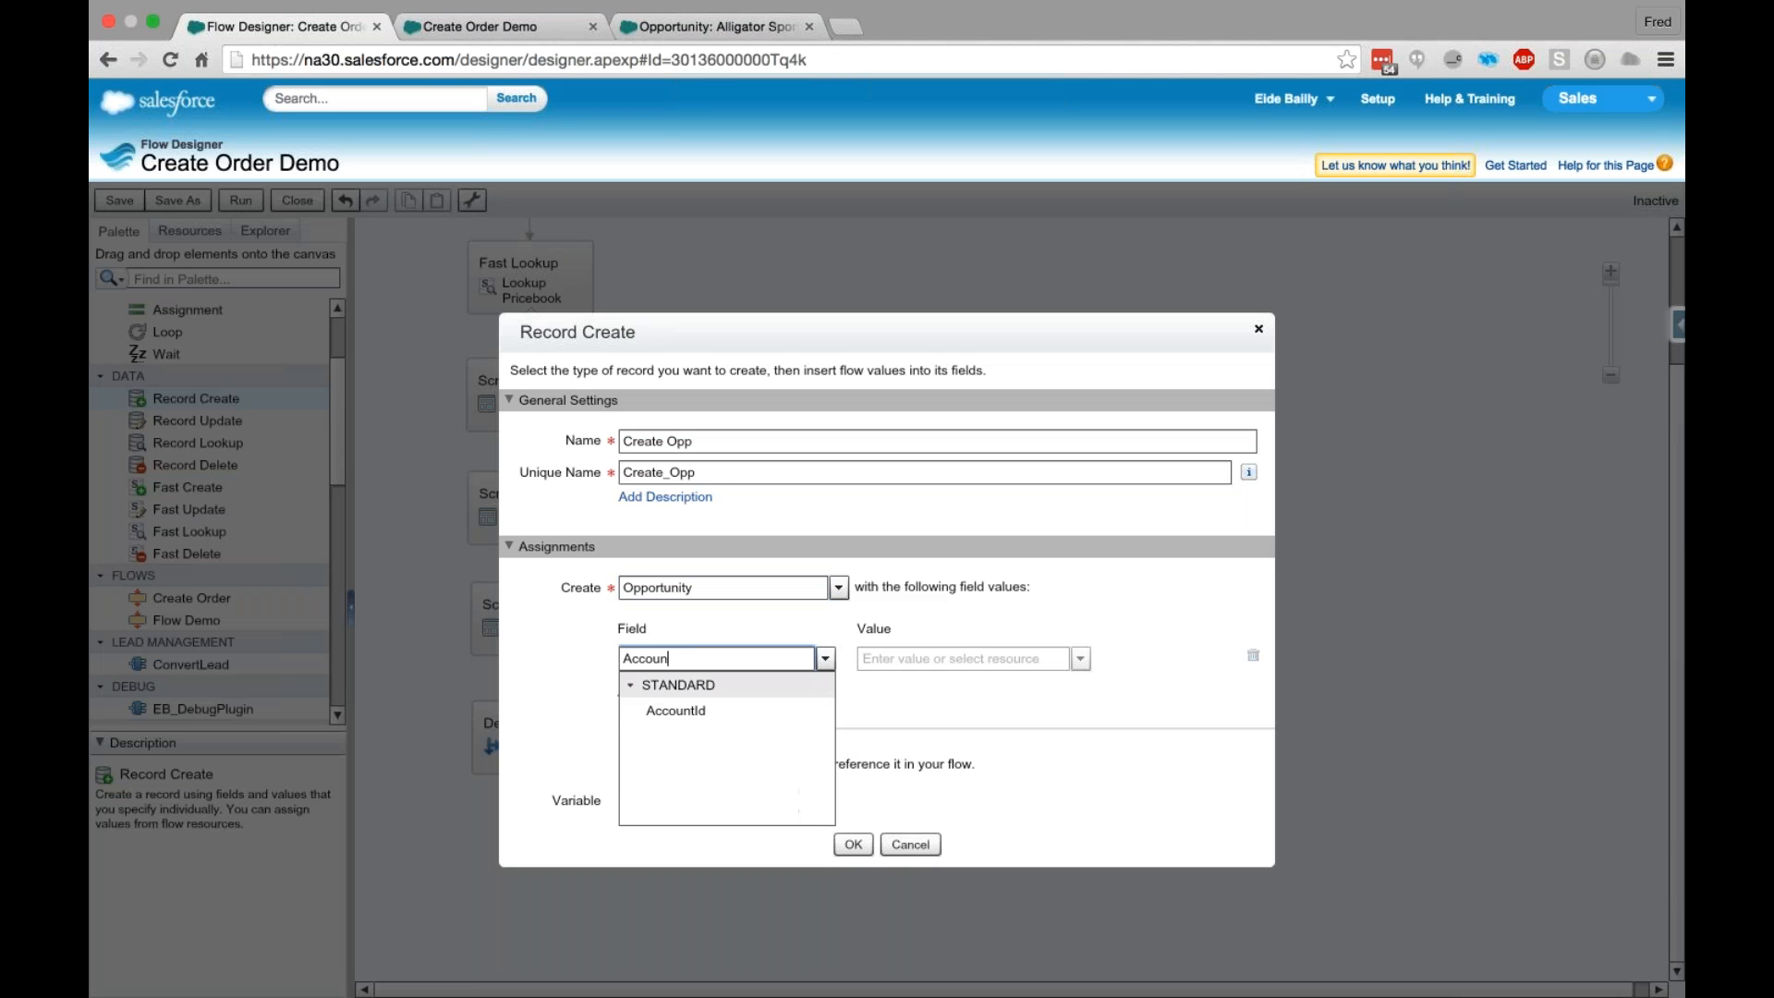
key(Down)
key(Tab)
text(Ac)
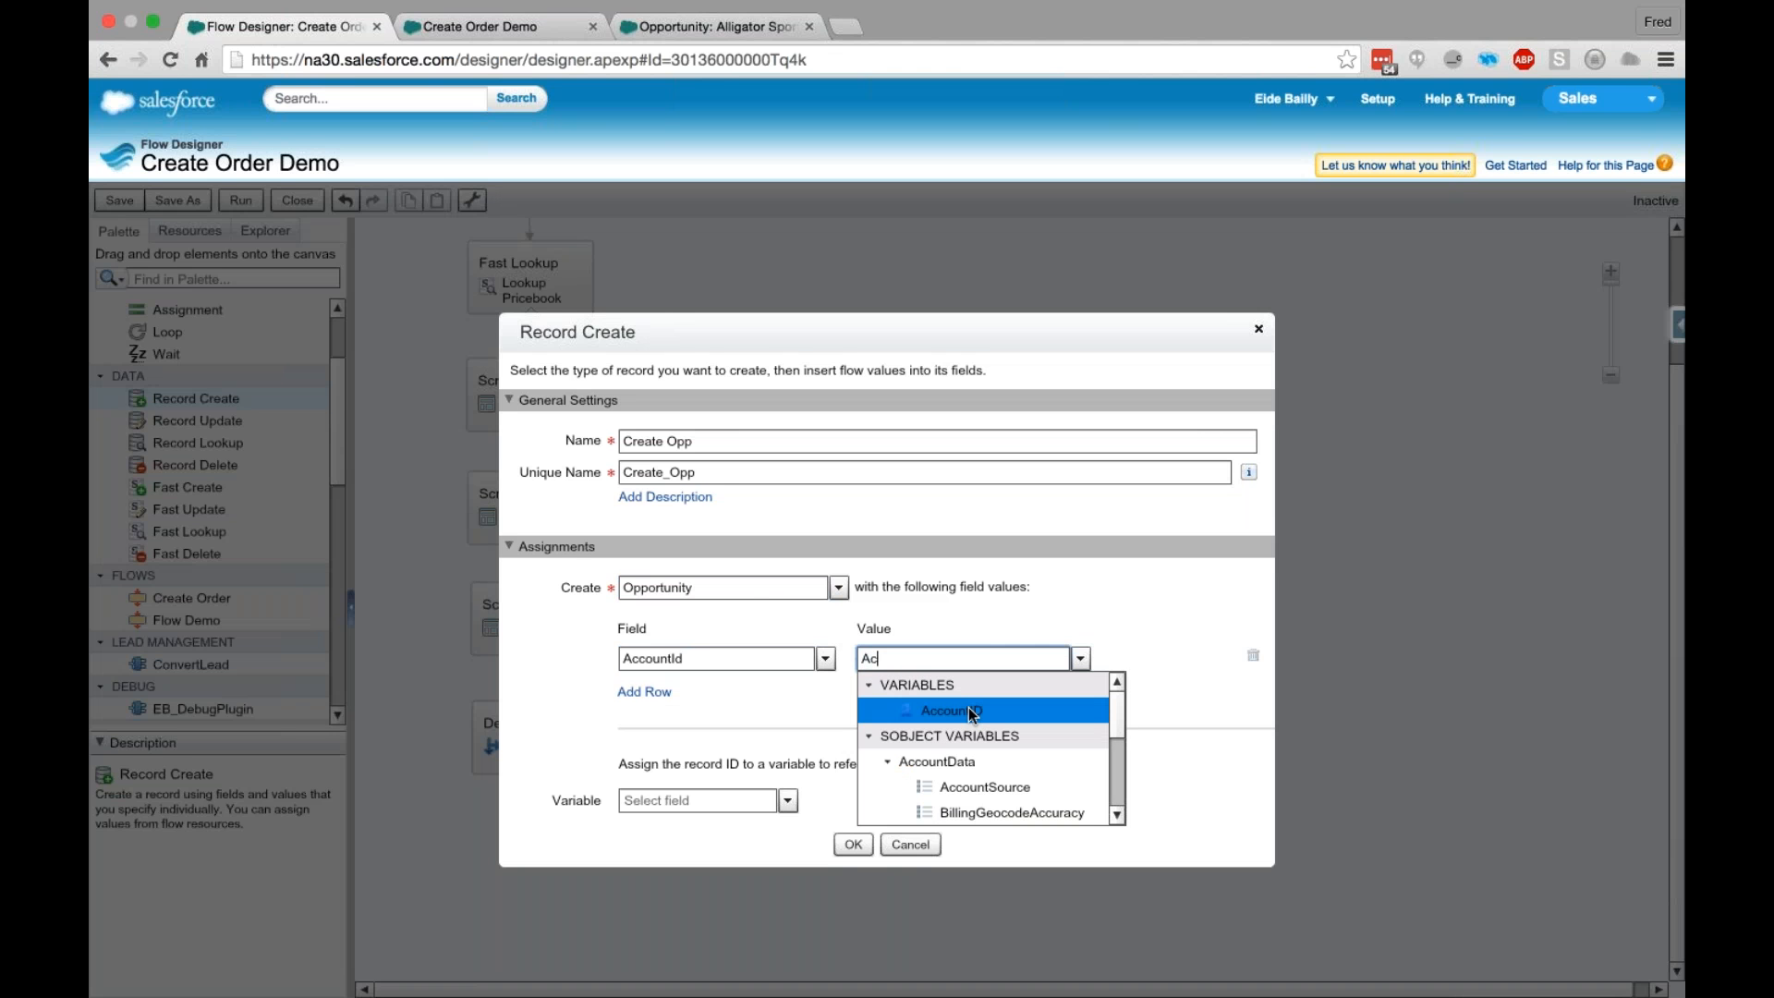
click(952, 710)
- Add a field row that sets the opportunity's Amount to {!Total_Price}
click(651, 699)
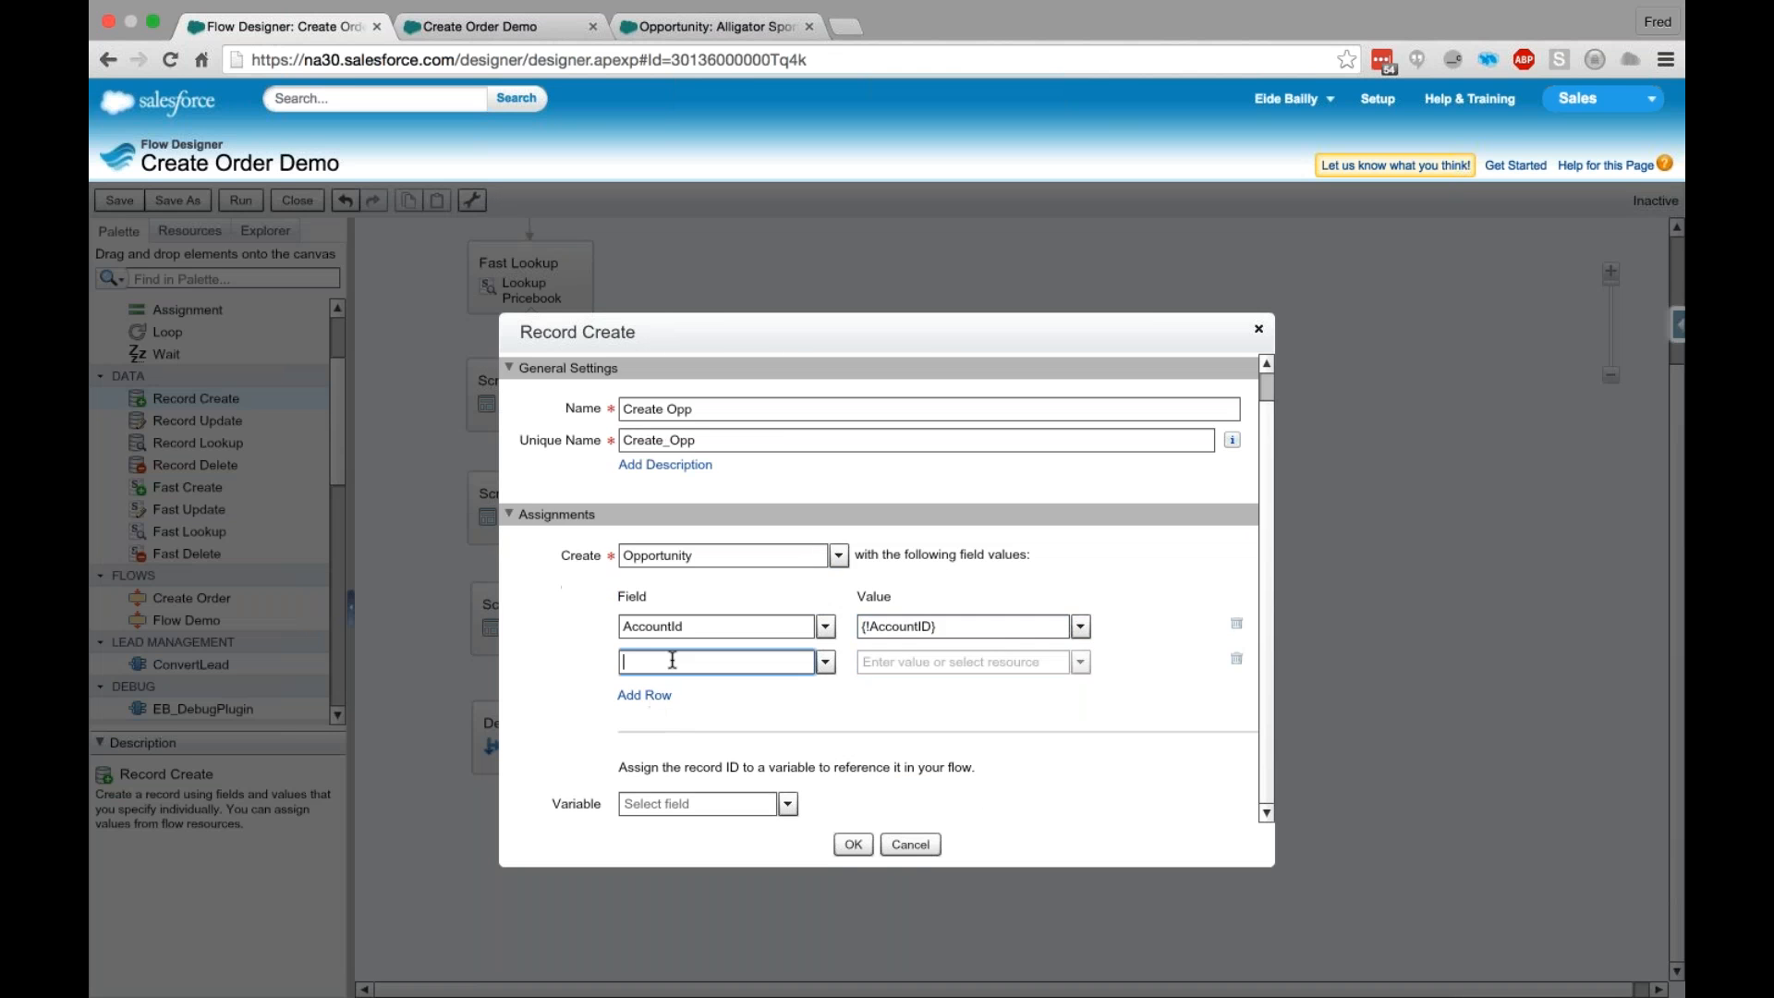
text(Amount)
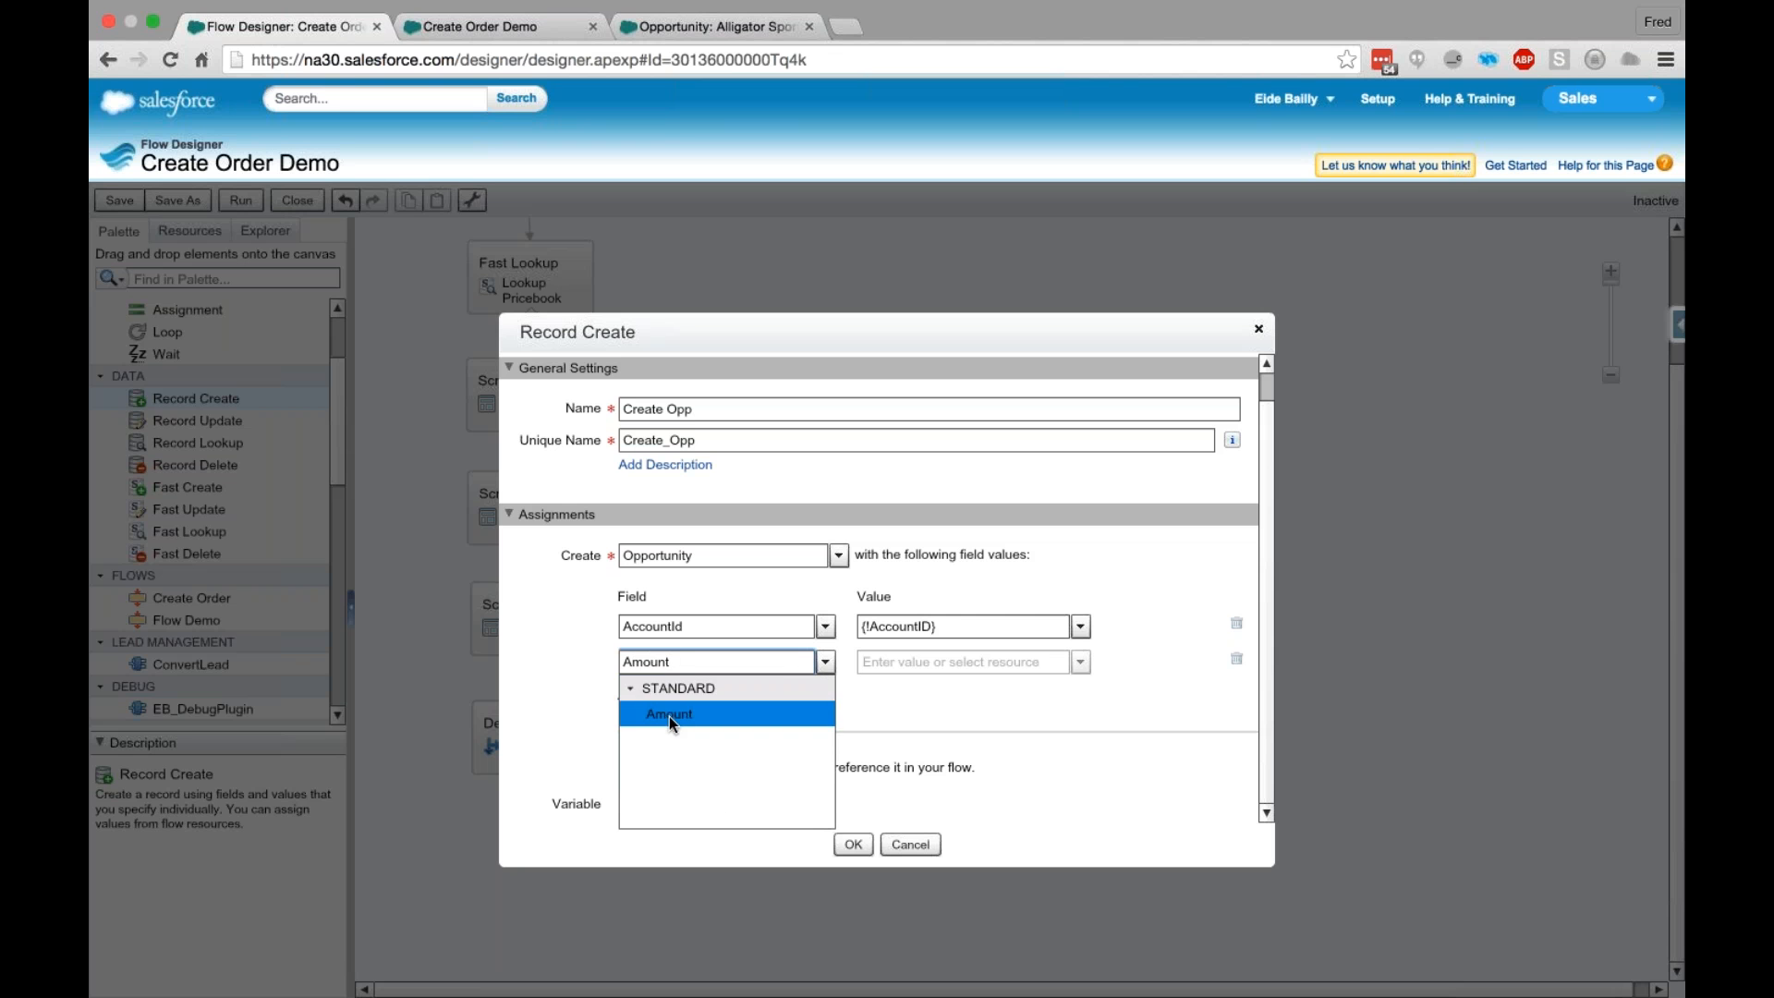
click(662, 713)
click(901, 661)
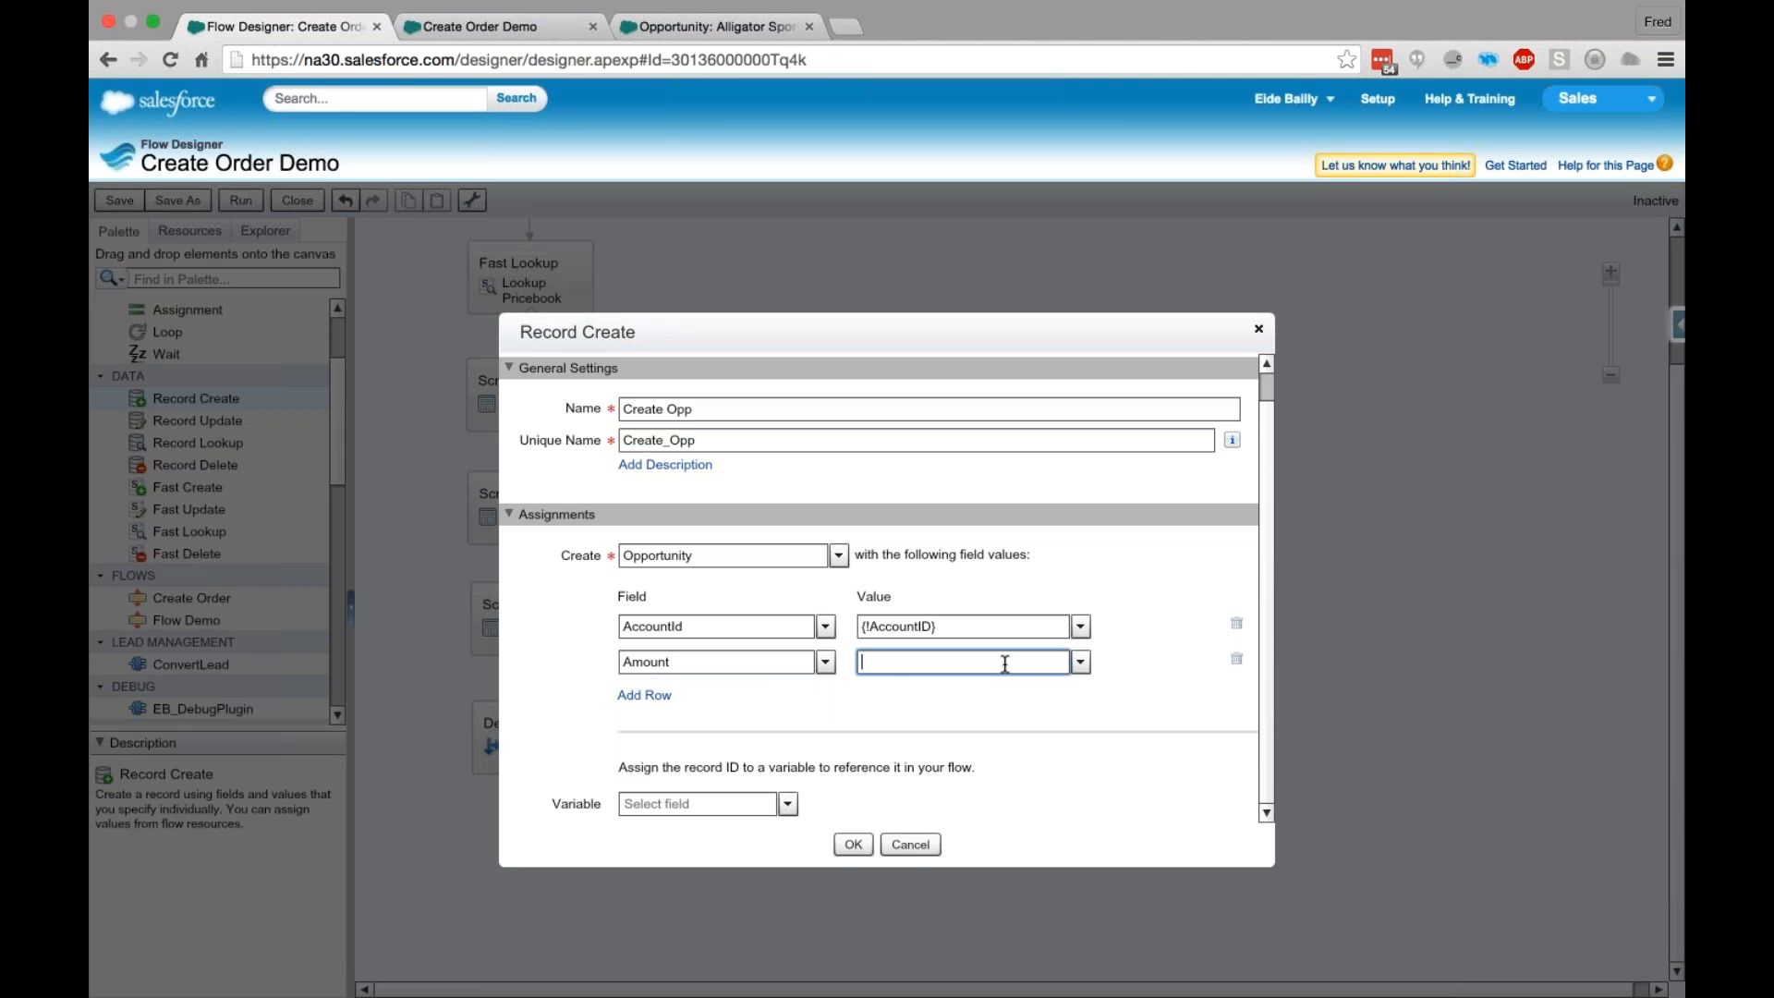
text(Tot)
click(1032, 707)
- Add a field row that sets the opportunity's CloseDate to the system variable {!$Flow.CurrentDate}
click(644, 729)
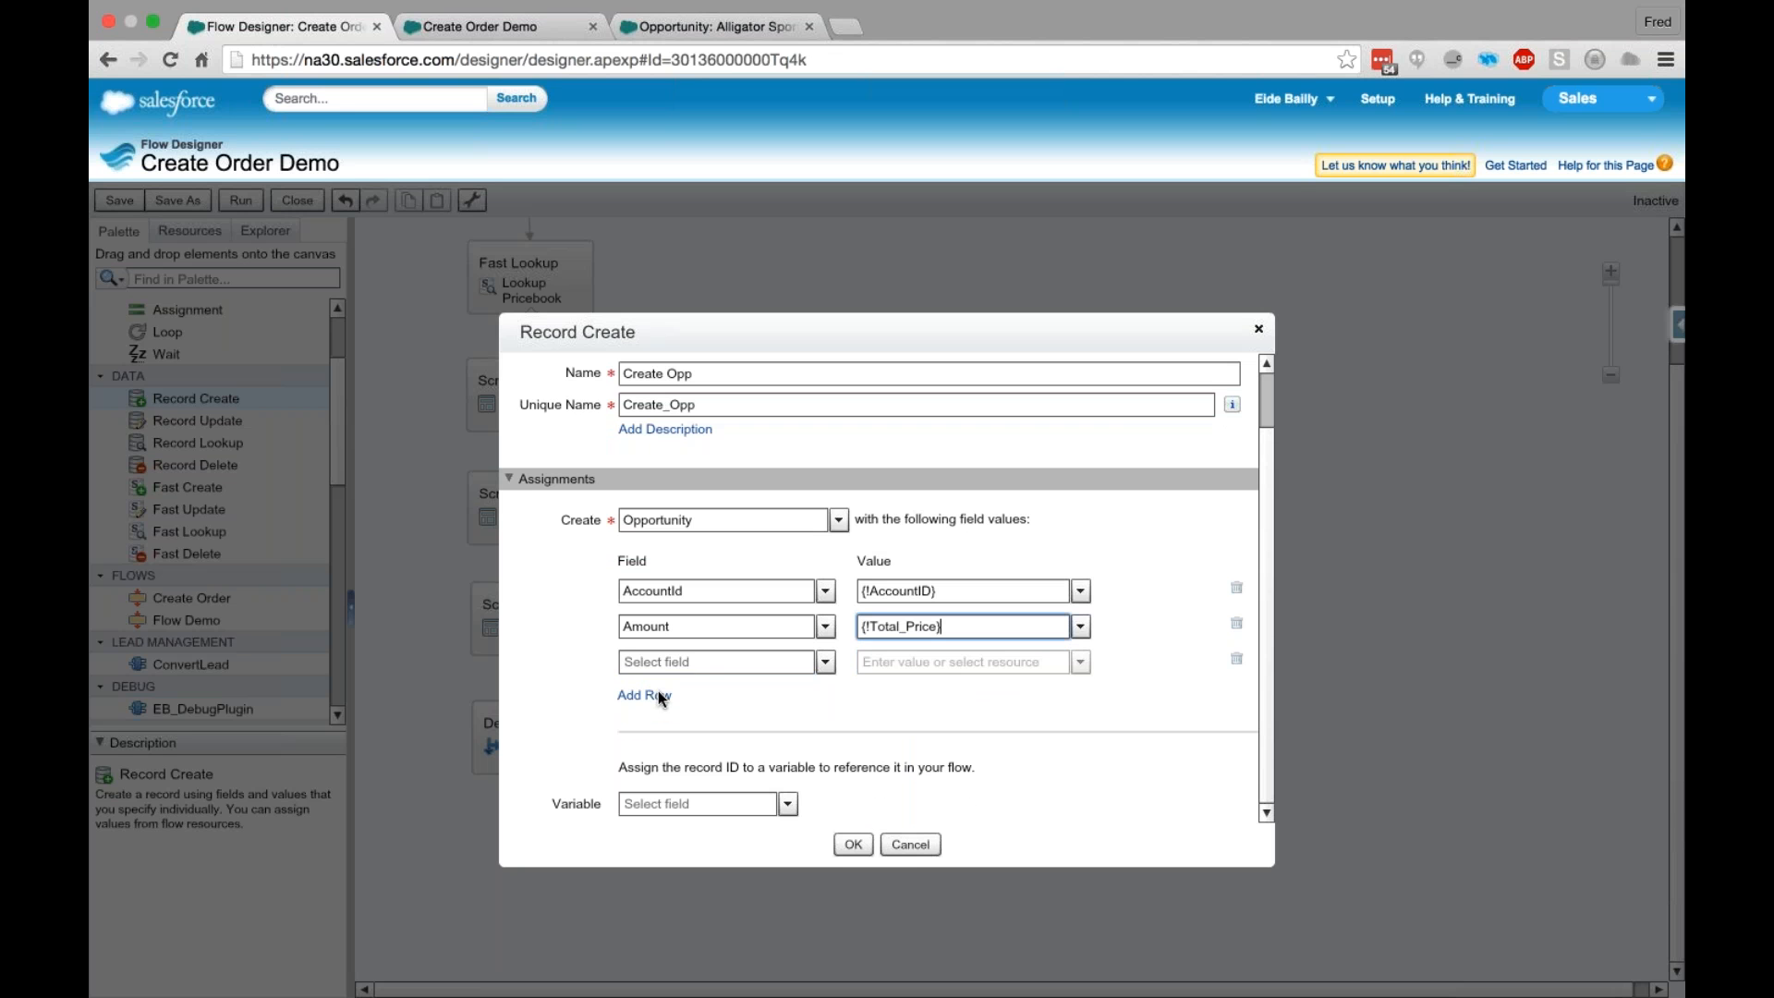
click(698, 663)
text(Close)
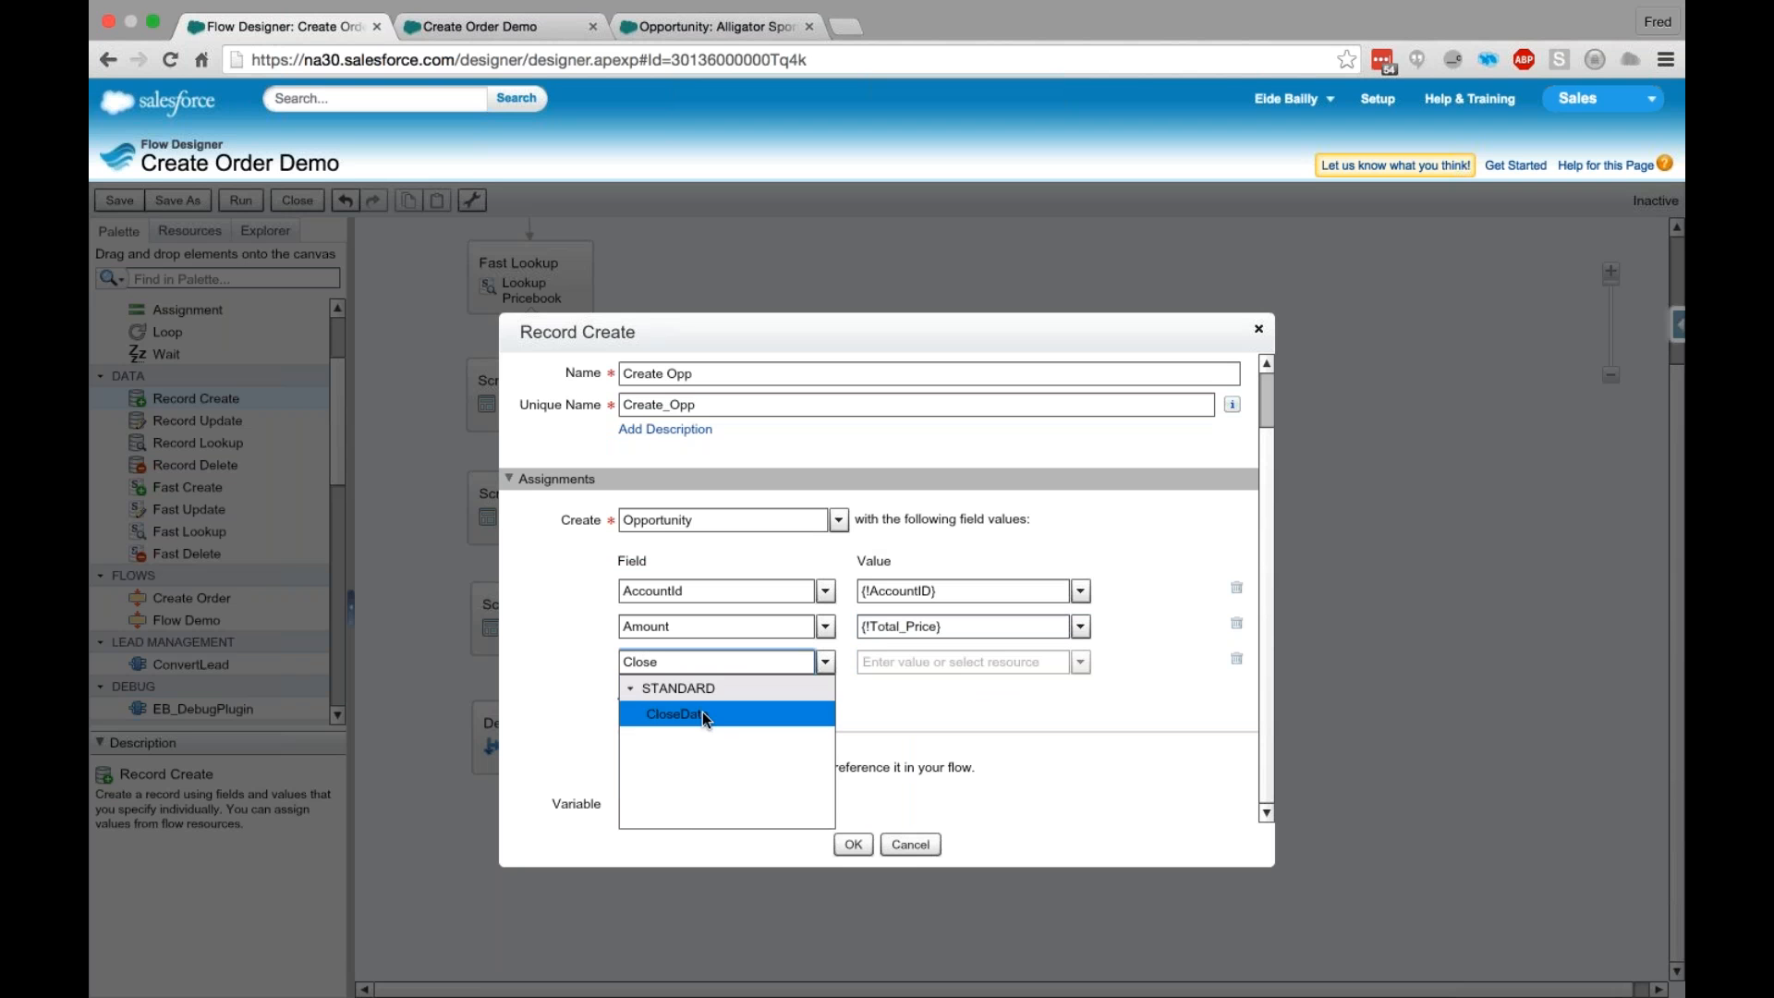
click(684, 714)
click(1024, 663)
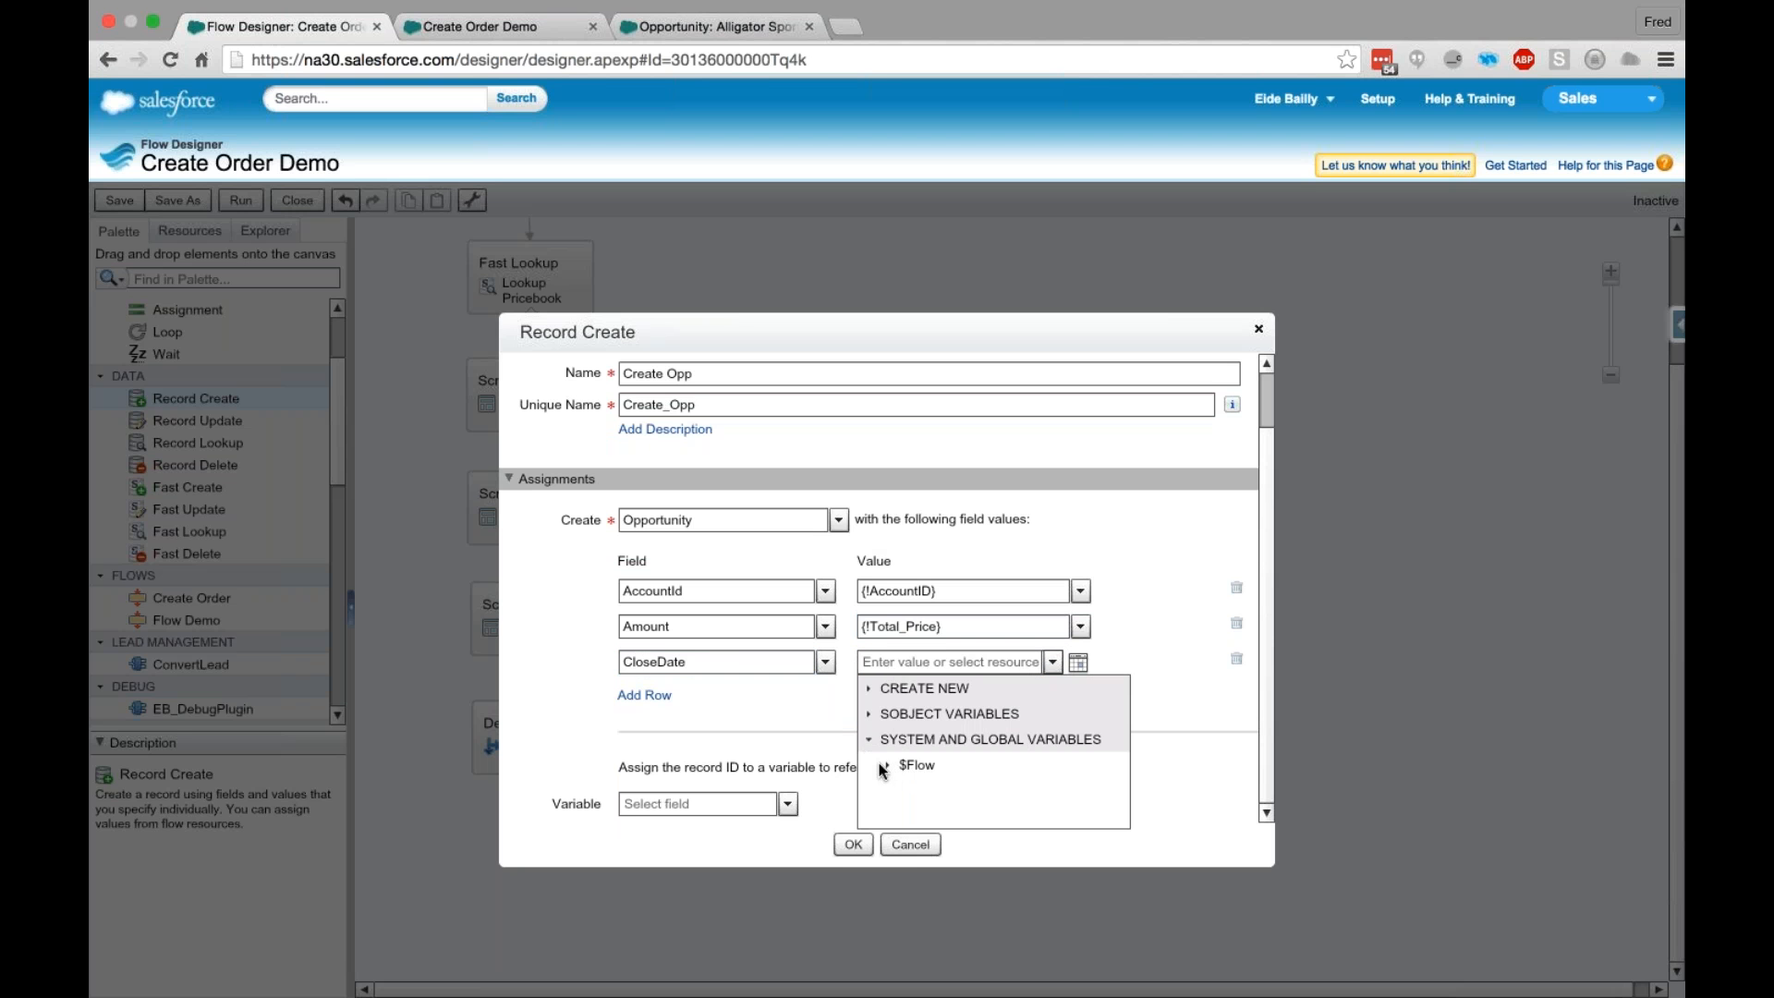
click(889, 762)
click(970, 790)
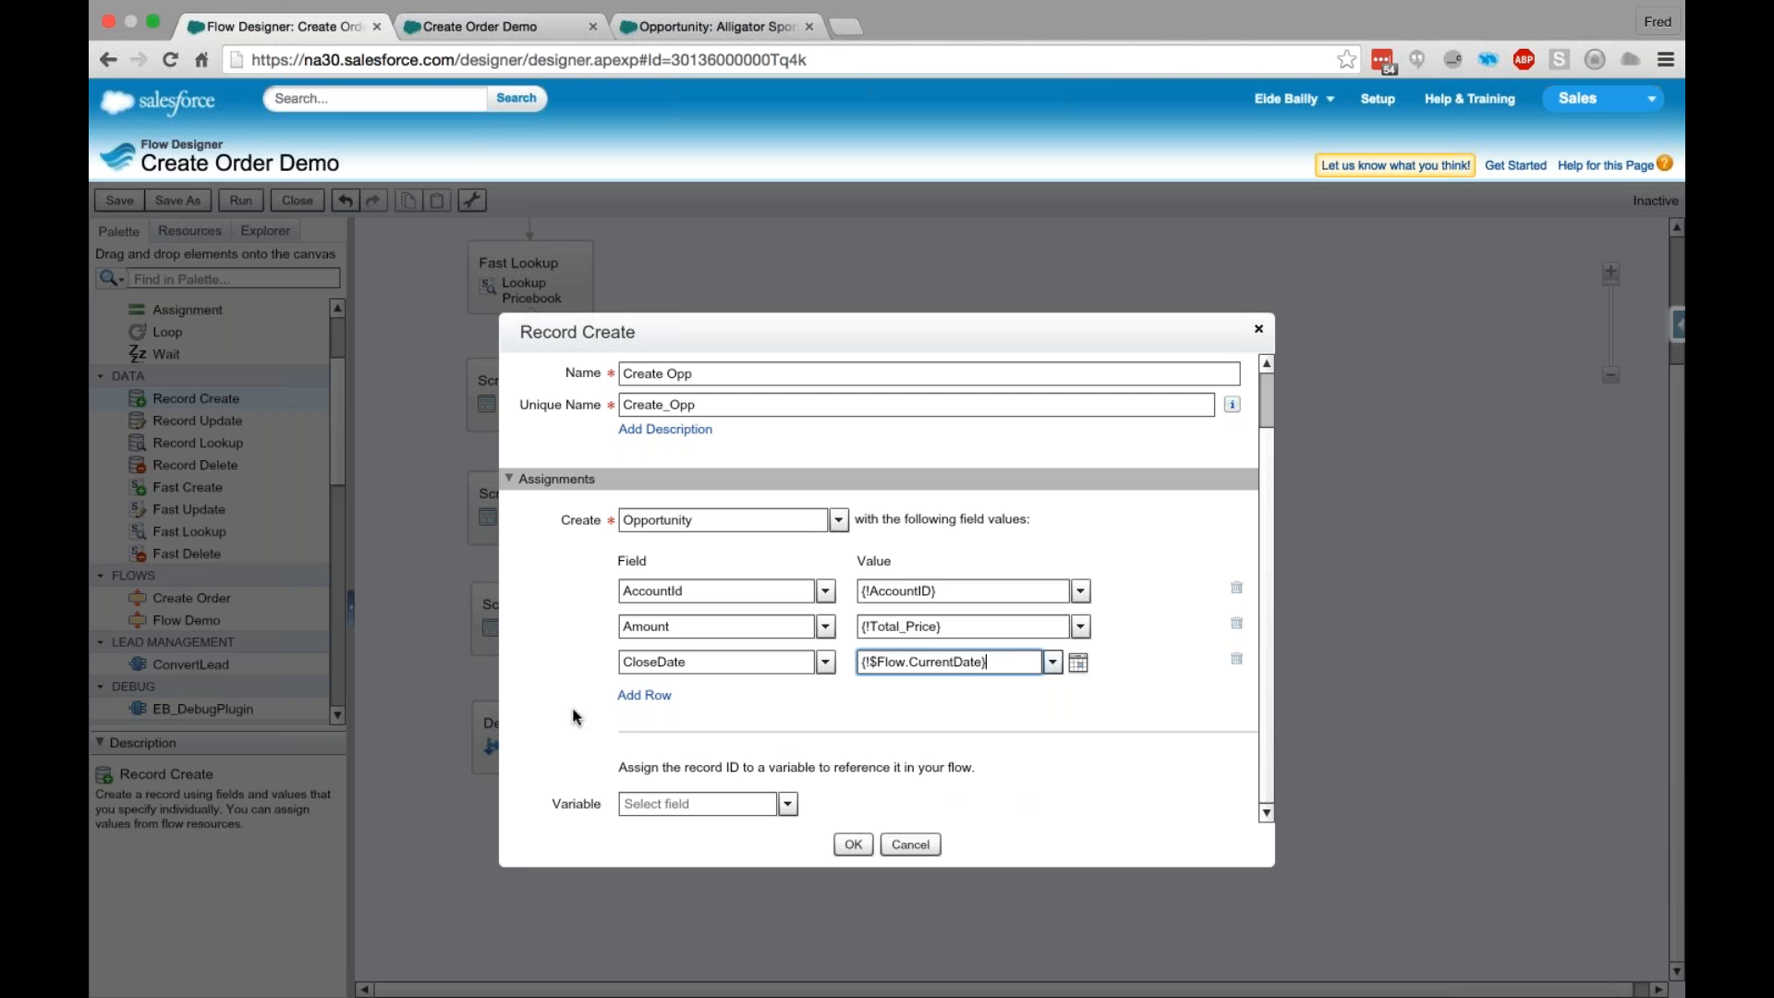
- Add a field row that sets the opportunity's Name to {!AccountData.Name}
click(652, 695)
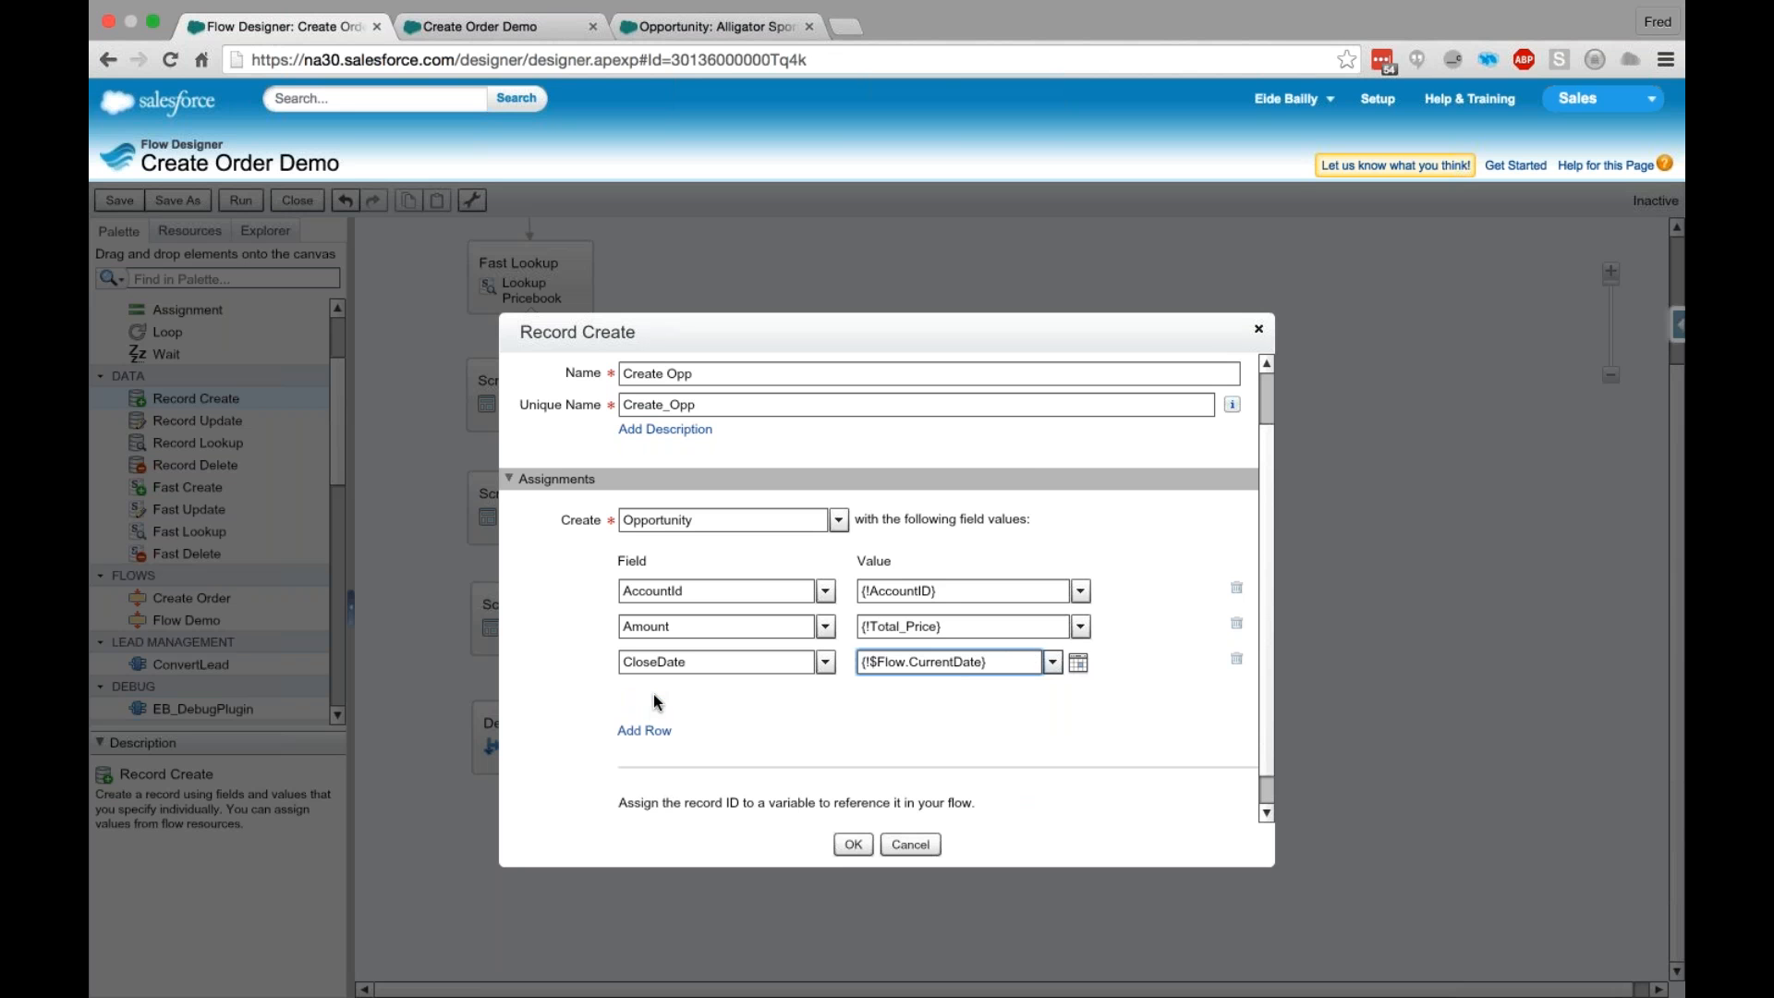
click(691, 663)
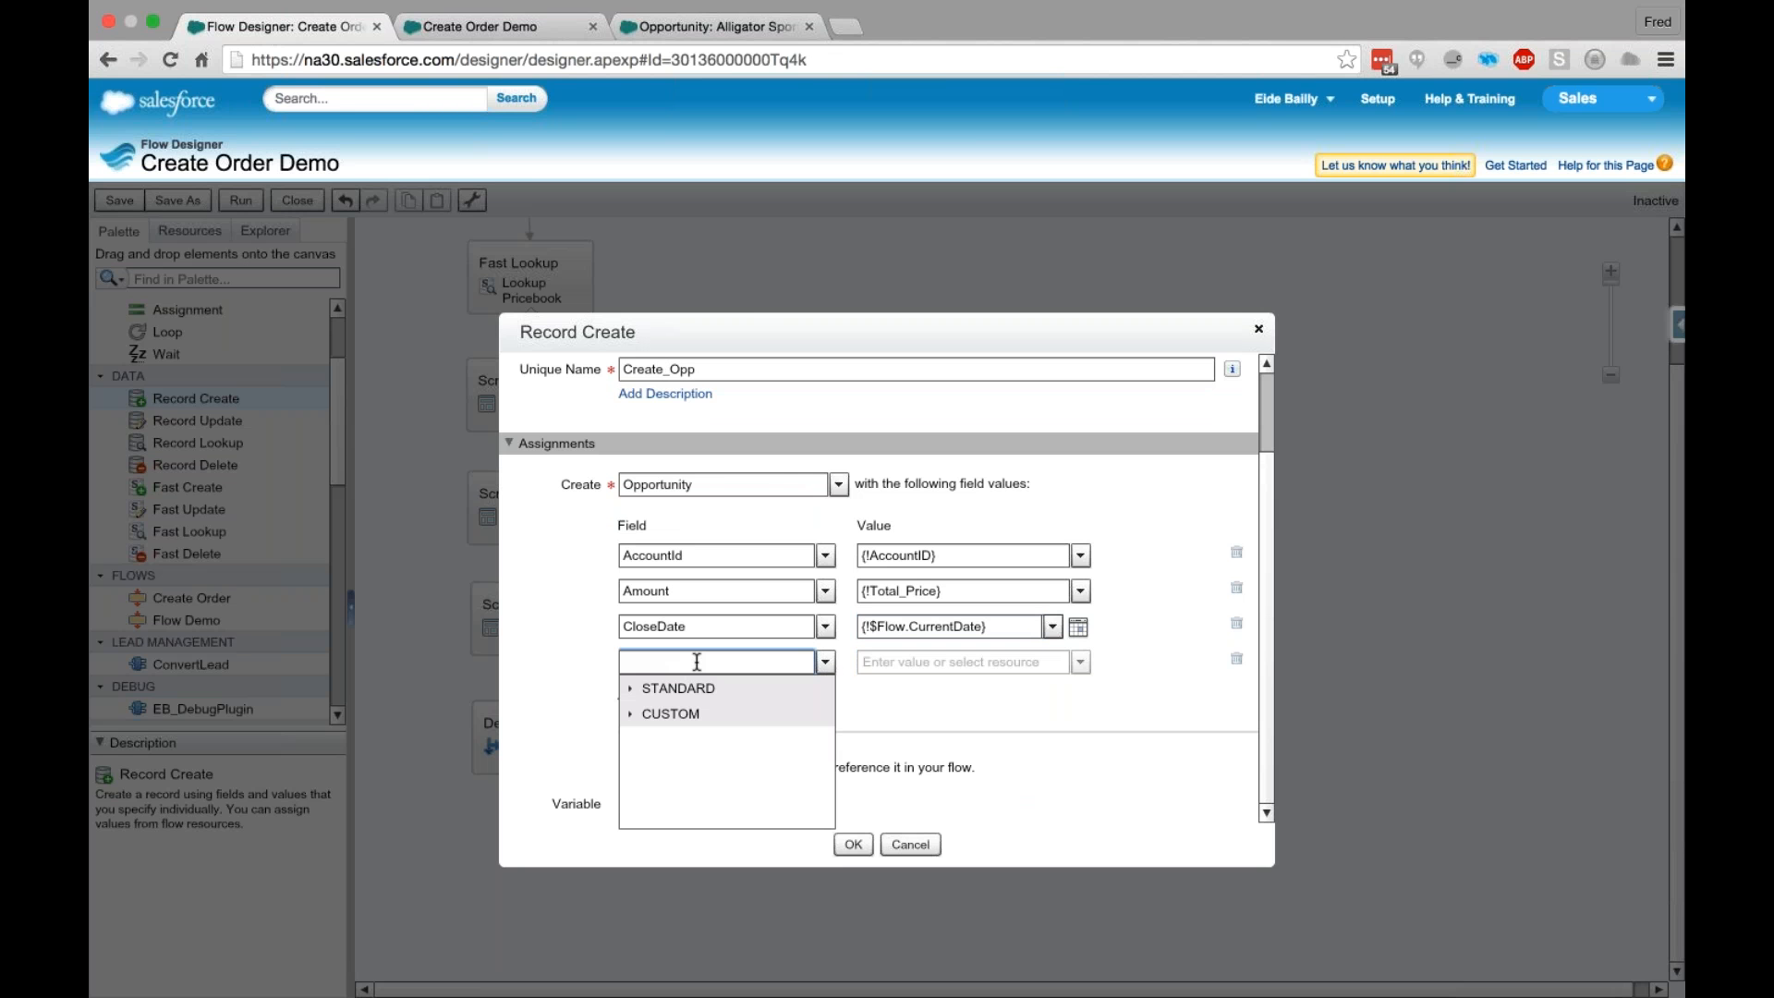
text(Name)
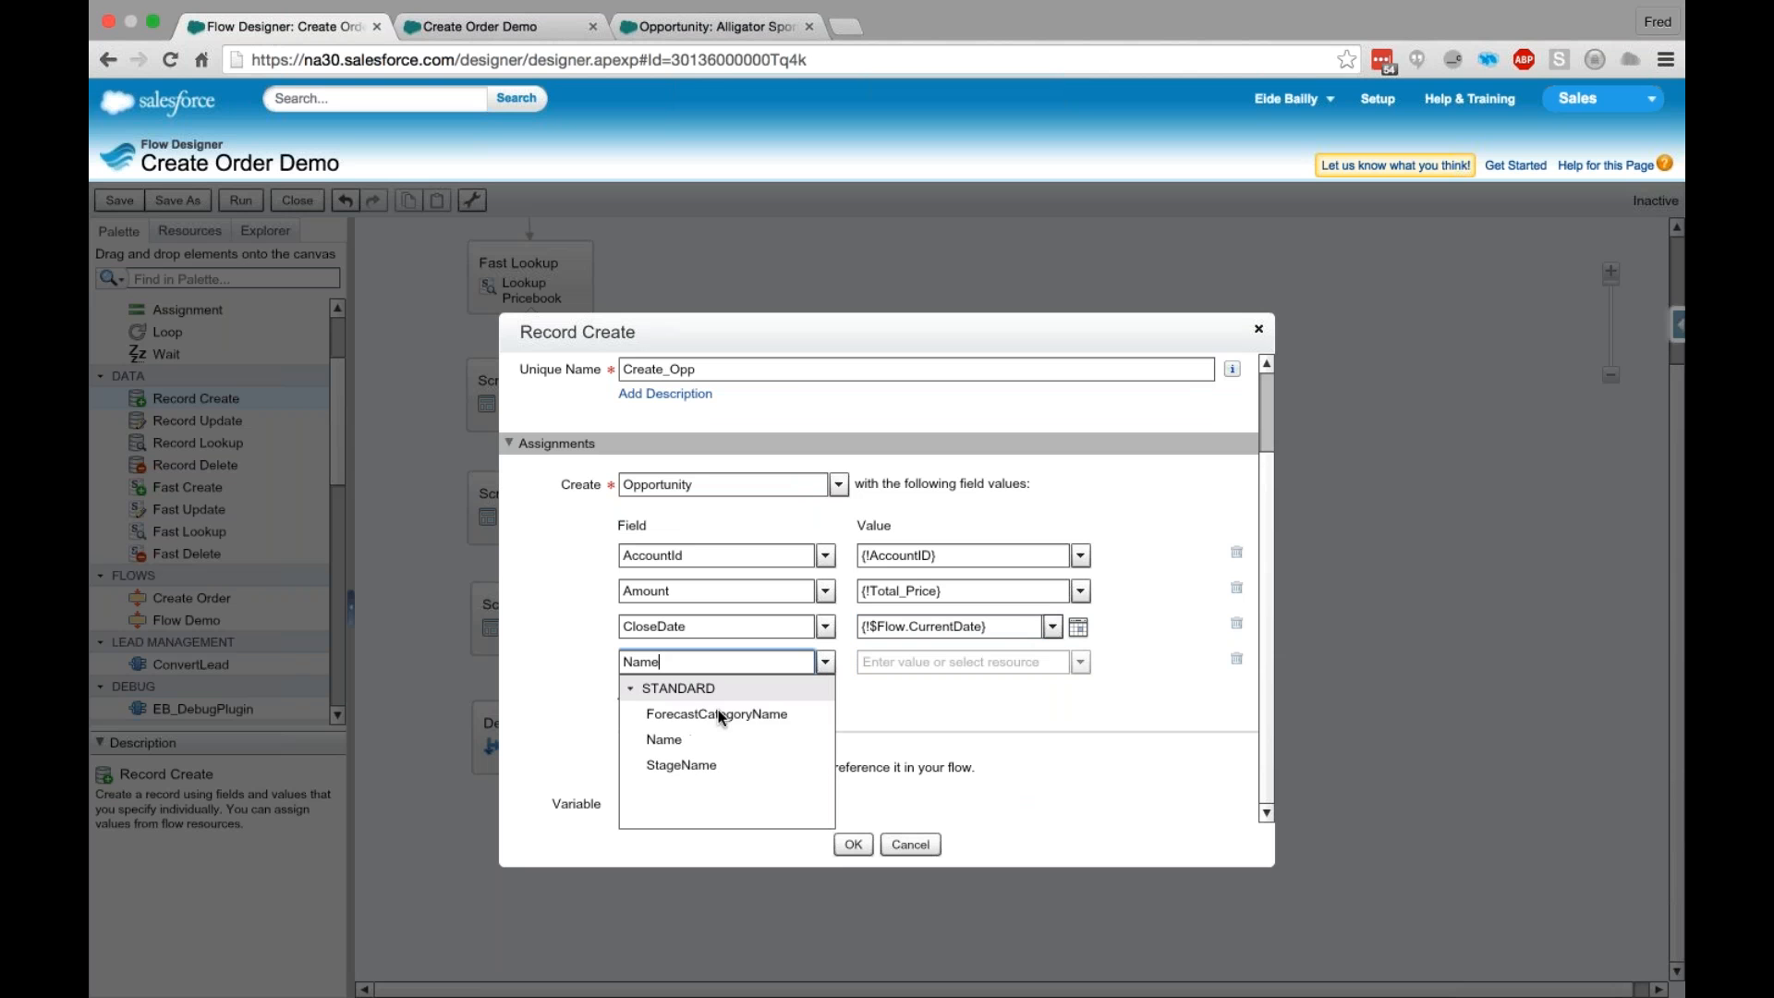
click(717, 739)
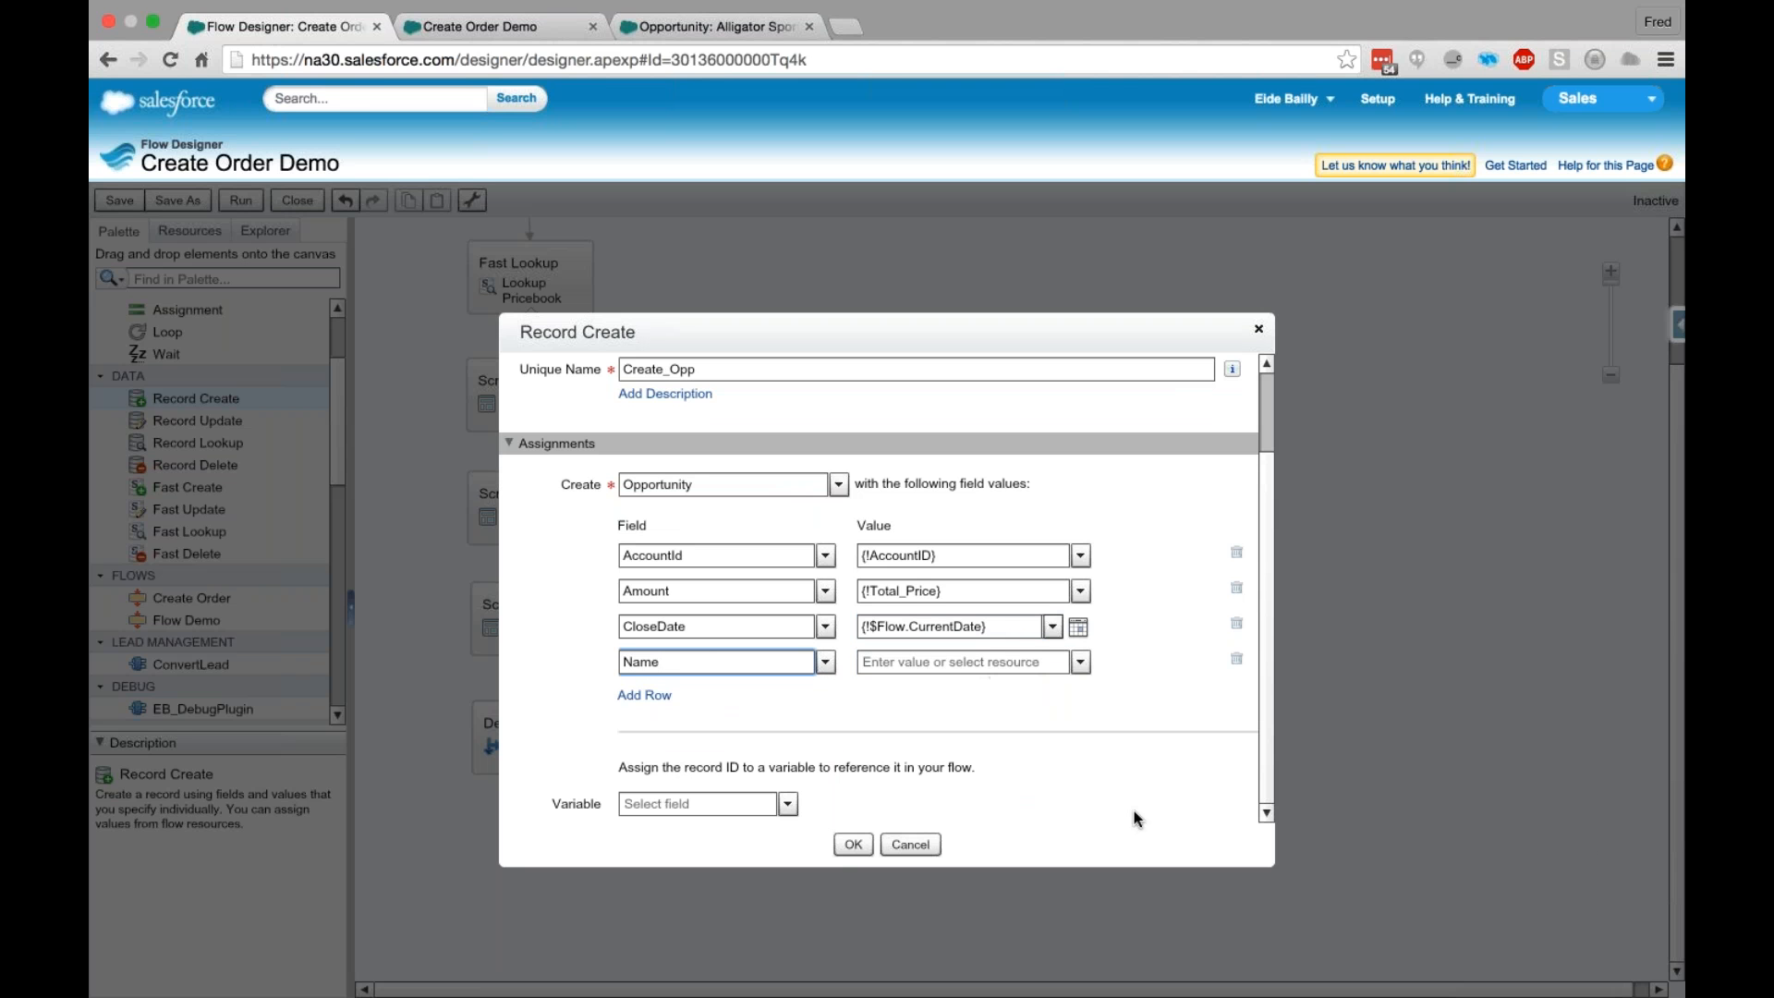
click(974, 663)
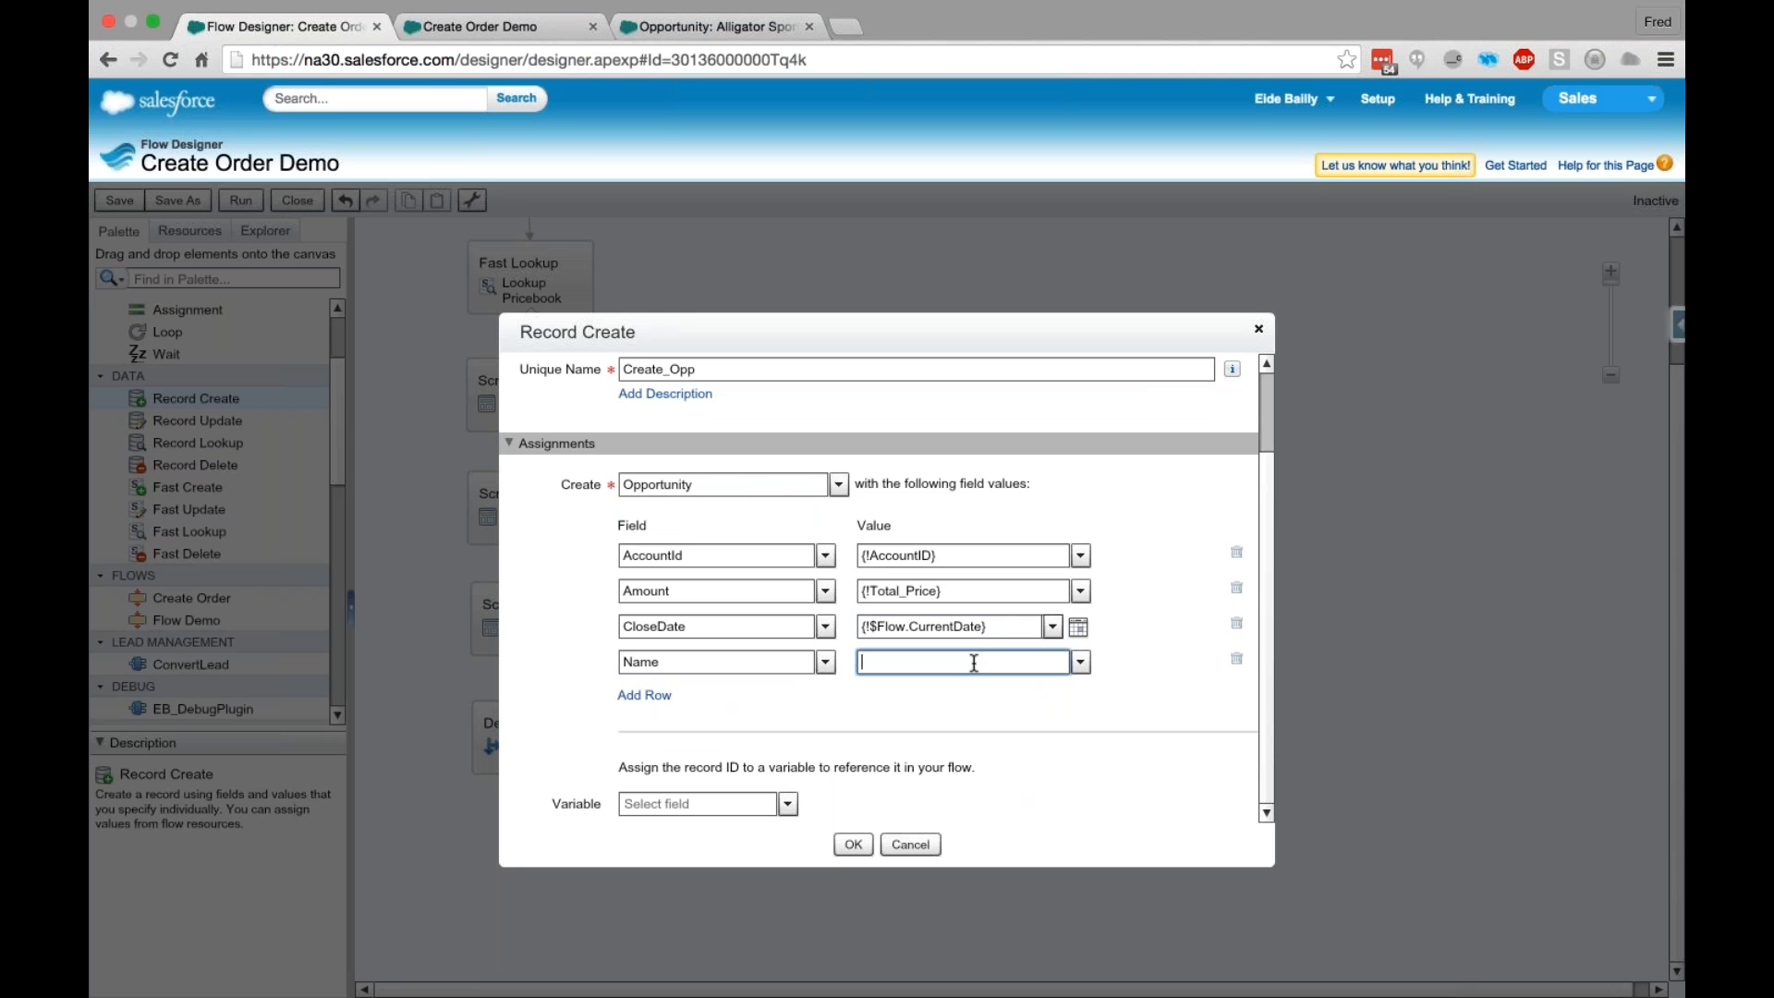
text(Na)
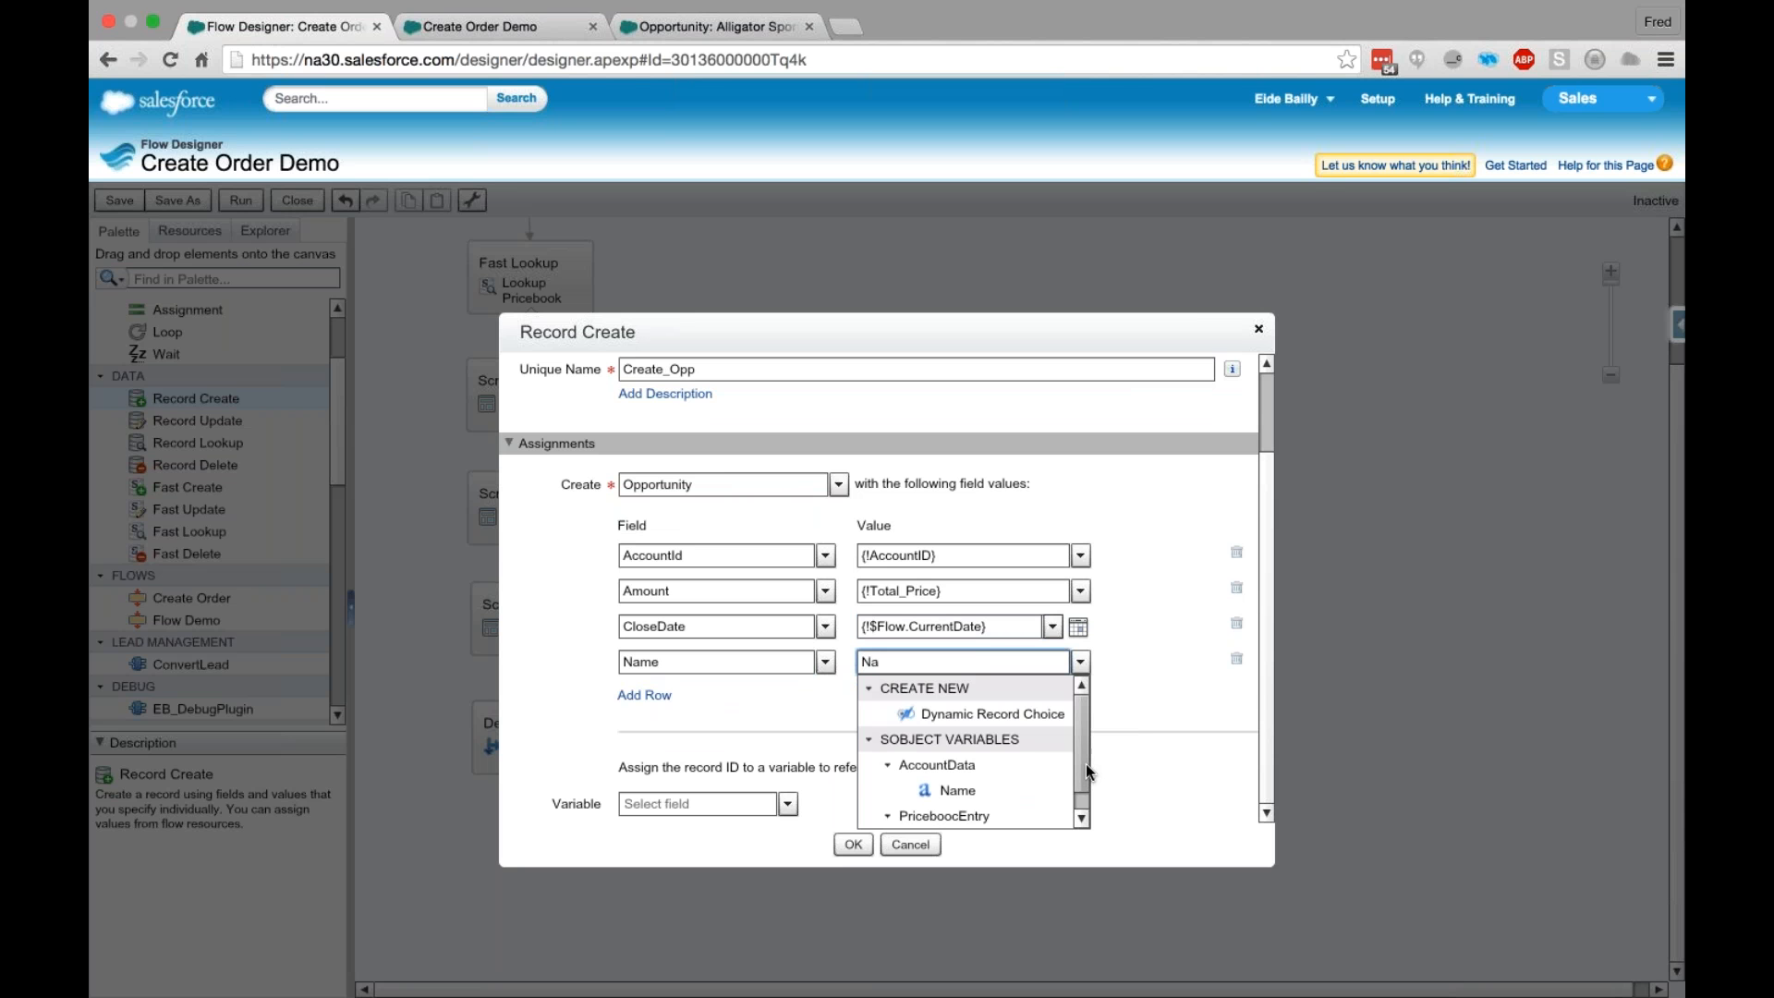
click(1081, 817)
click(970, 770)
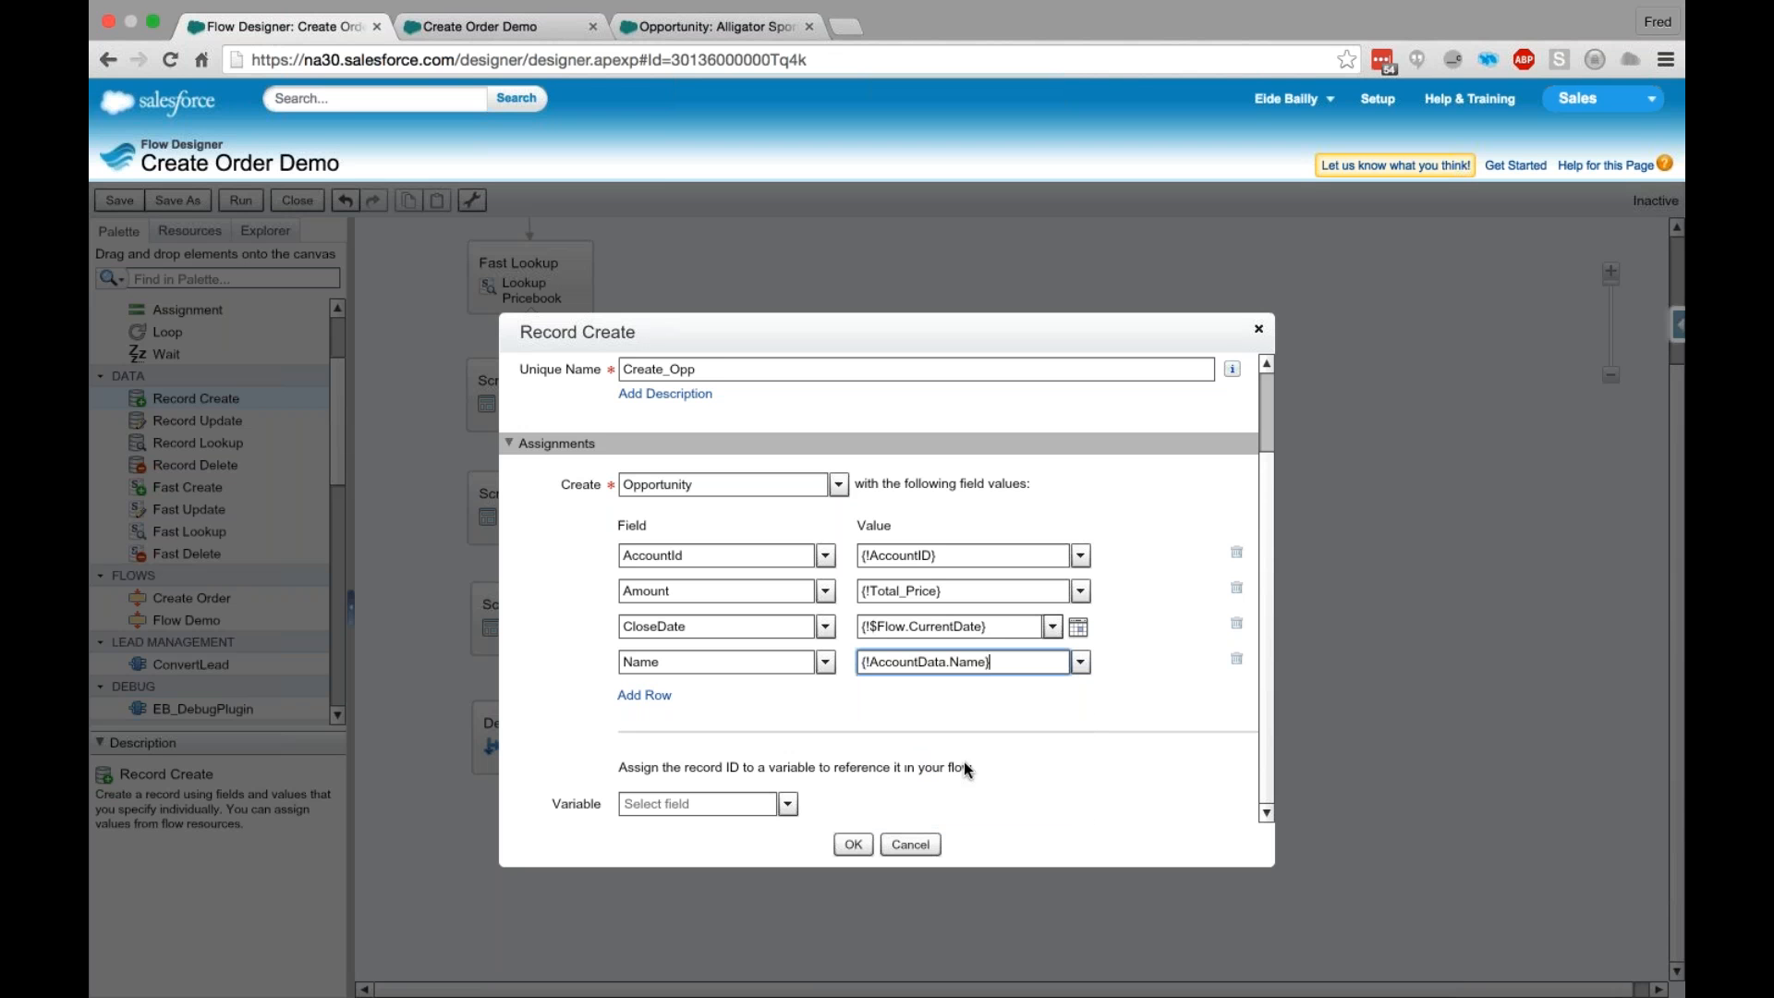
- Extend the Name value with a hyphen and the copied close date variable, giving {!AccountData.Name} - {!$Flow.CurrentDate}
drag(993, 626, 834, 624)
key(ctrl+c)
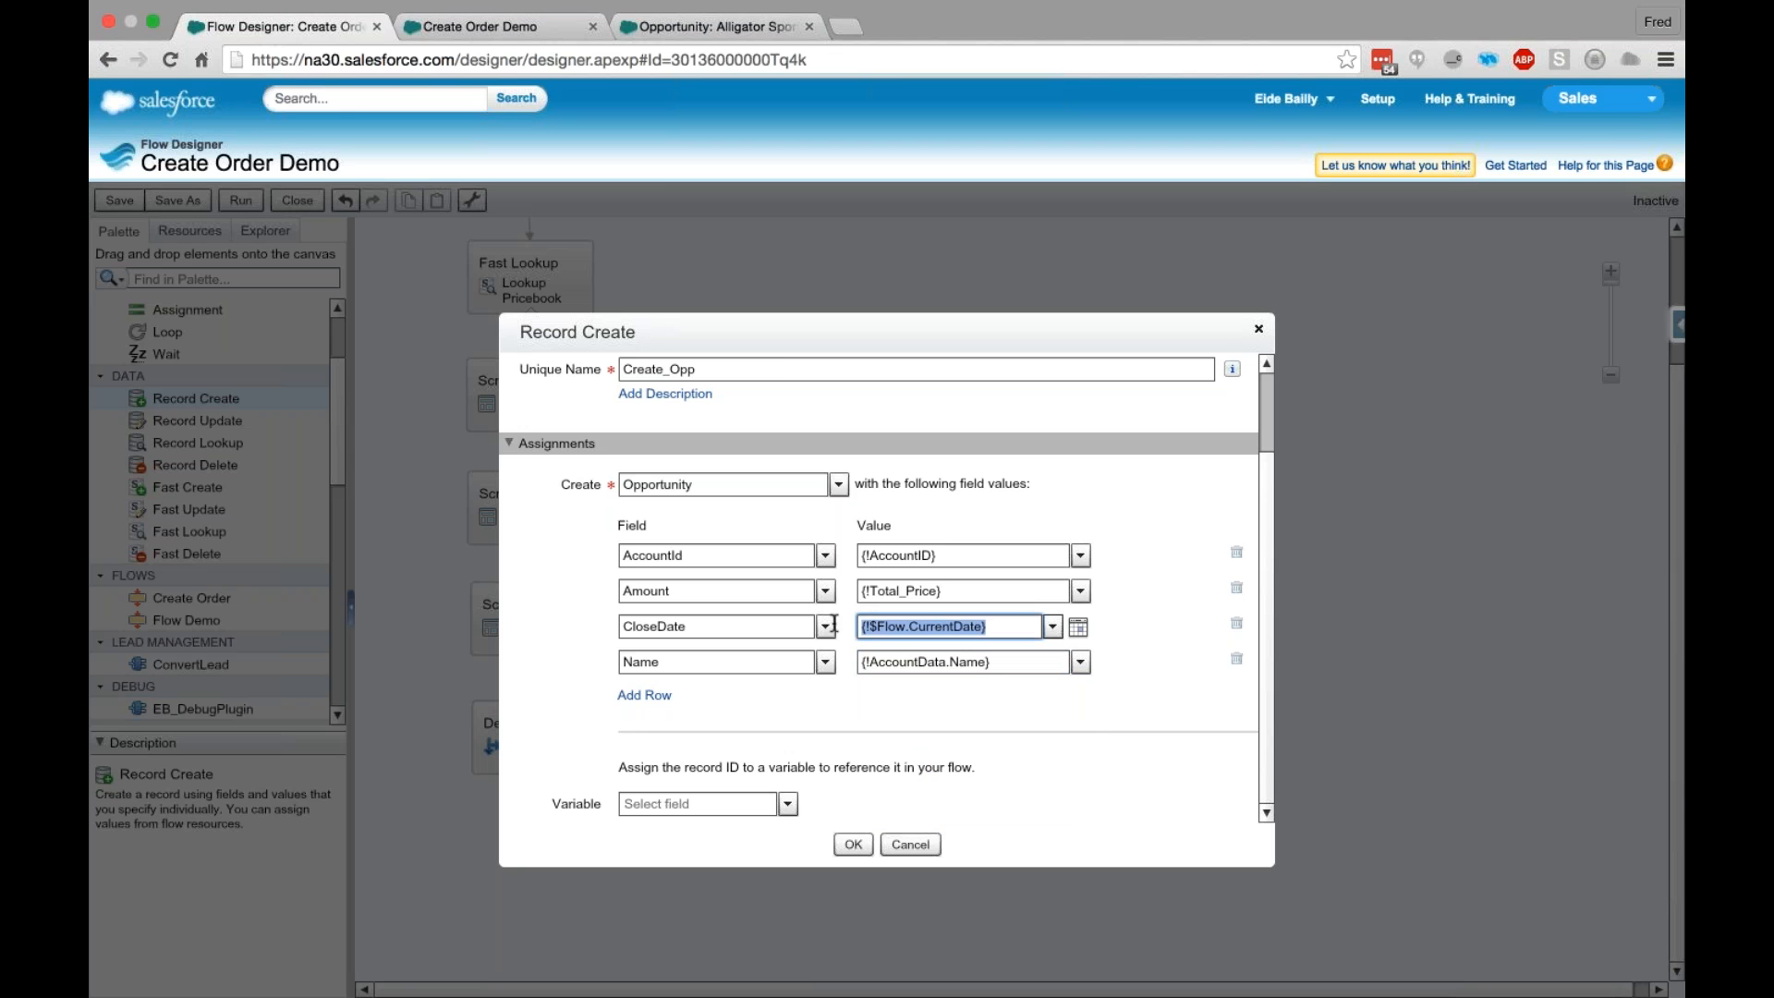
click(1039, 660)
text(-)
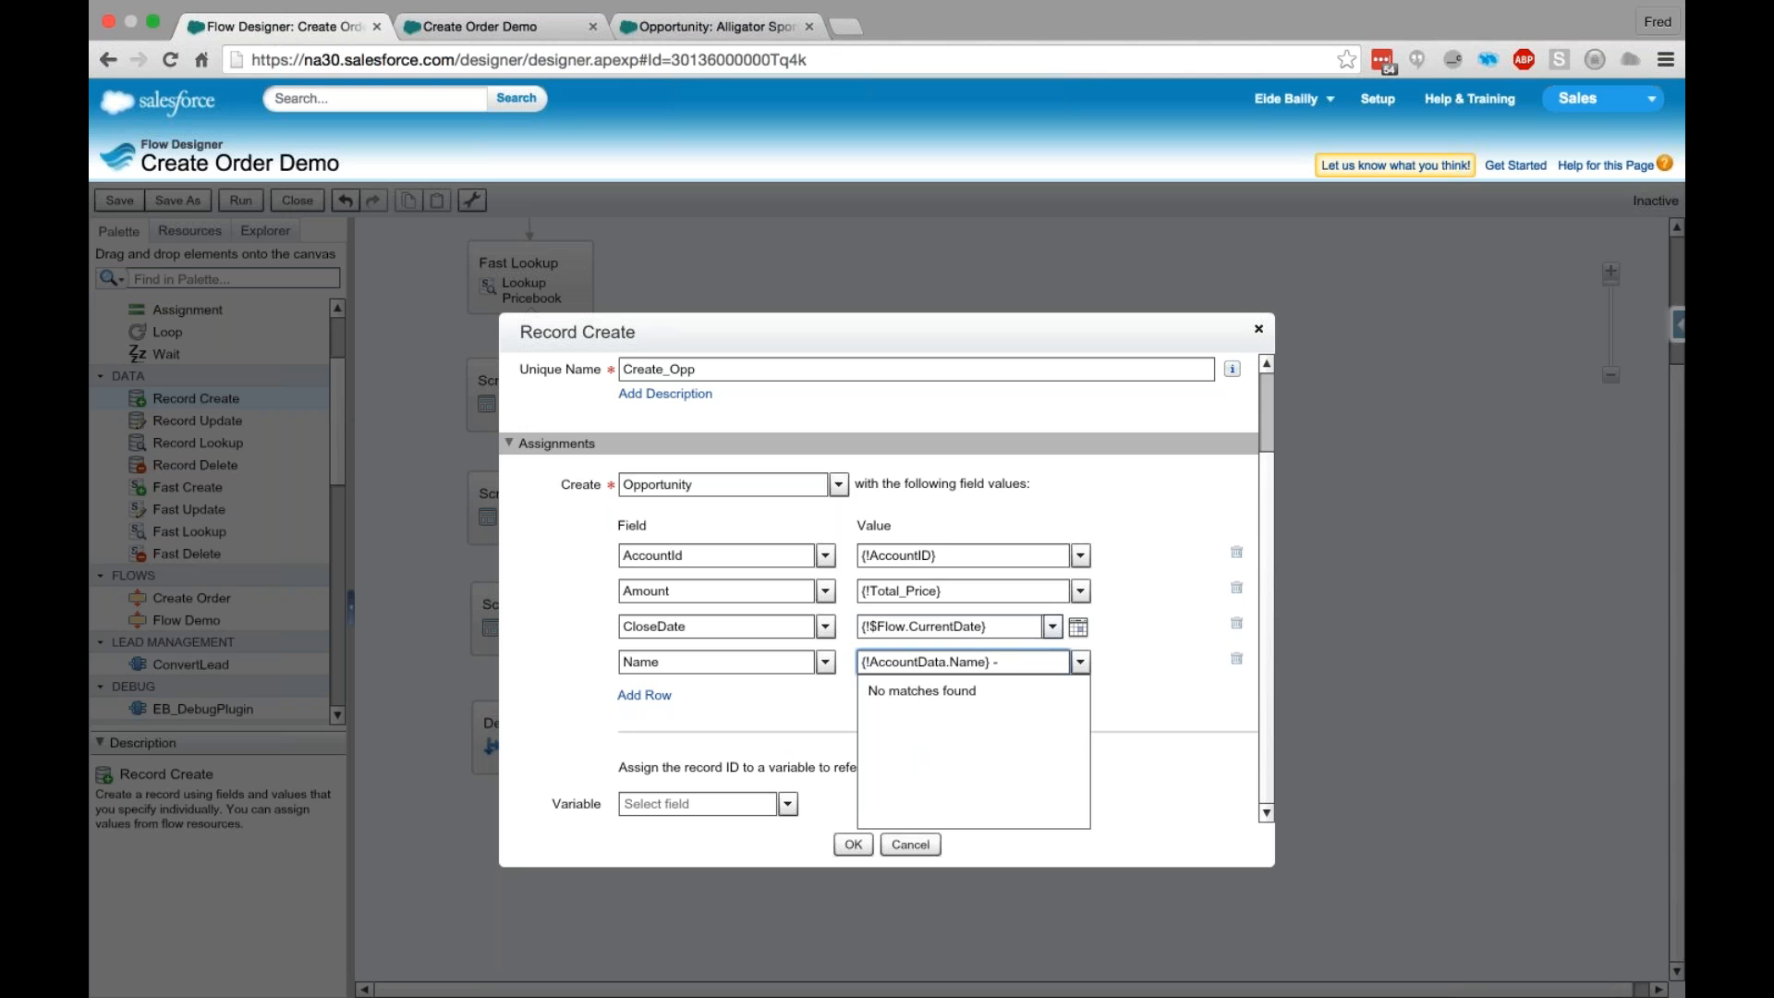
key(ctrl+v)
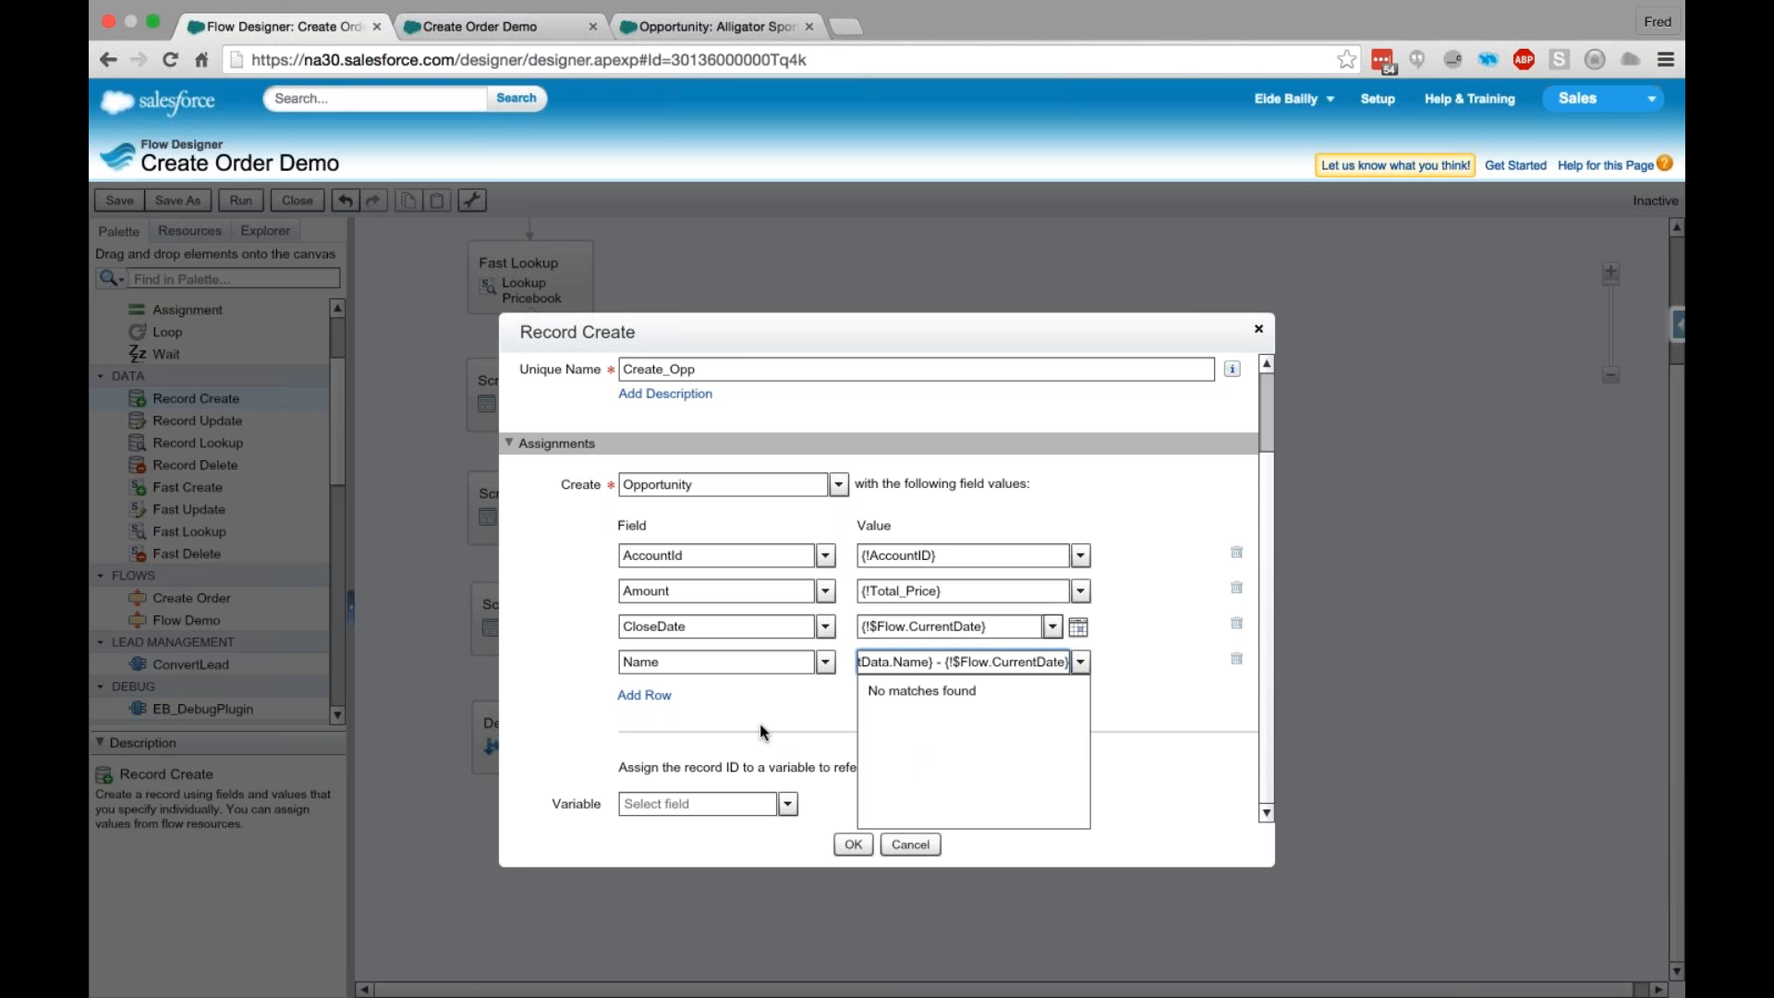
click(972, 661)
- Add a field row that sets the opportunity's StageName to {!OppStage}
click(652, 694)
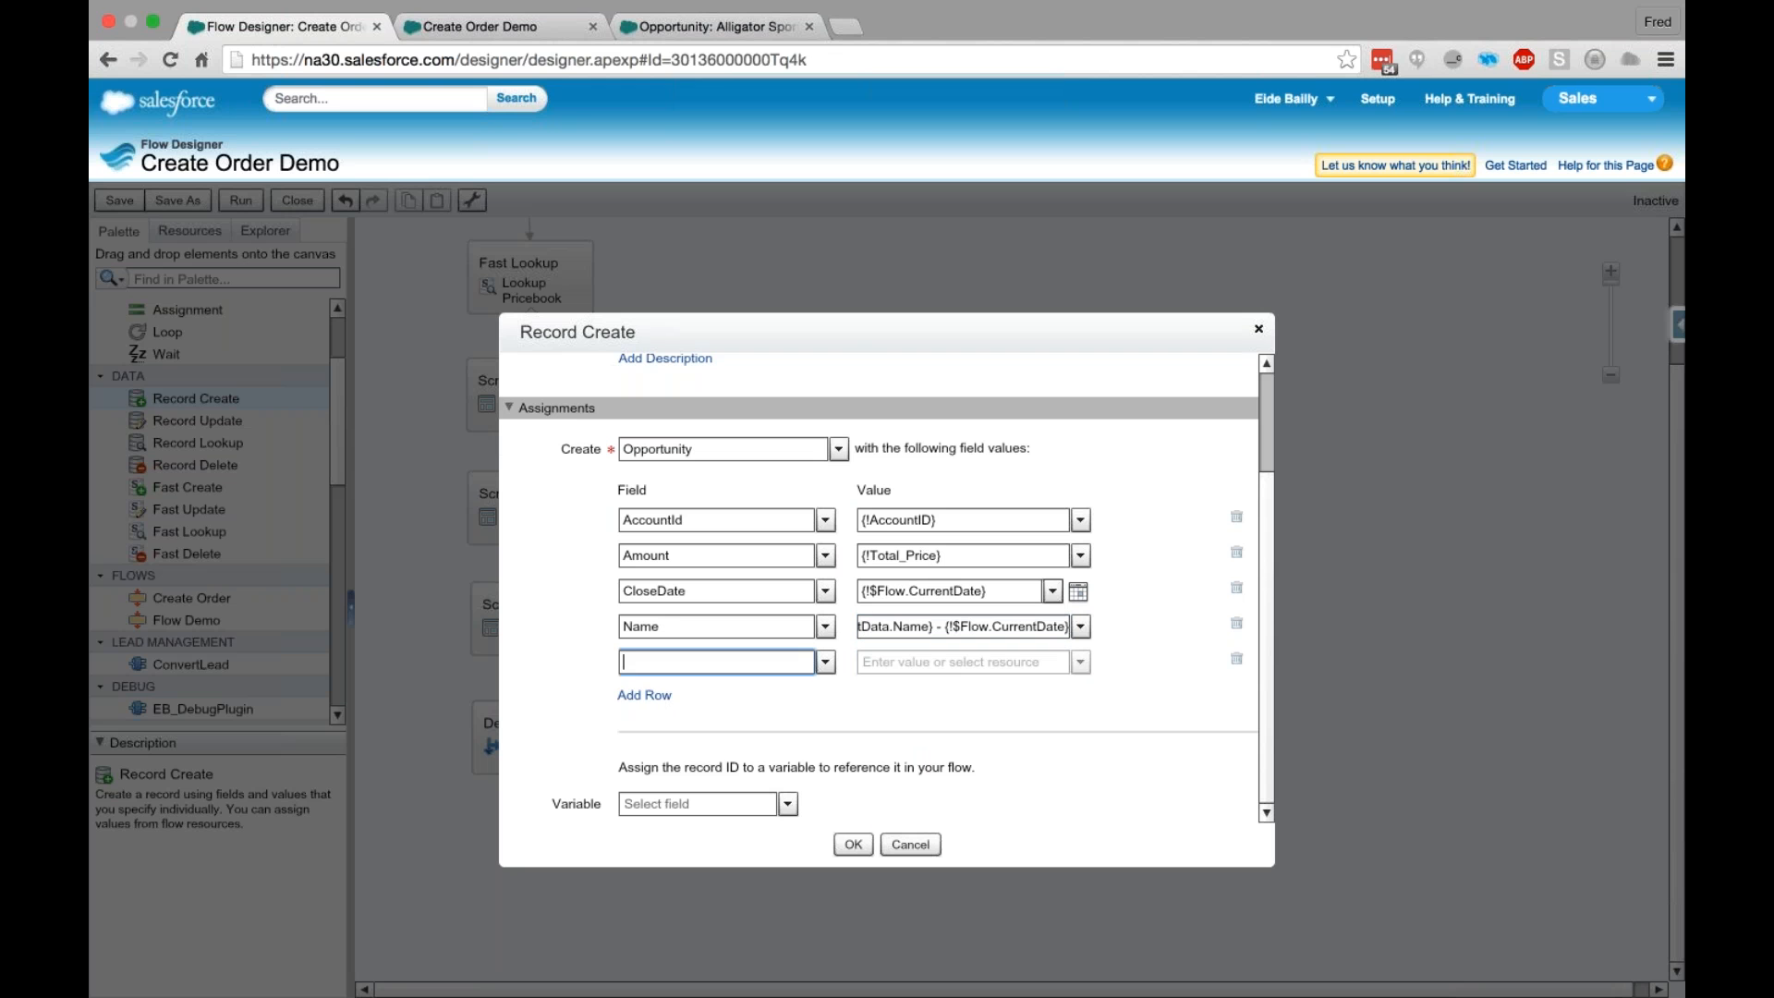
text(Sta)
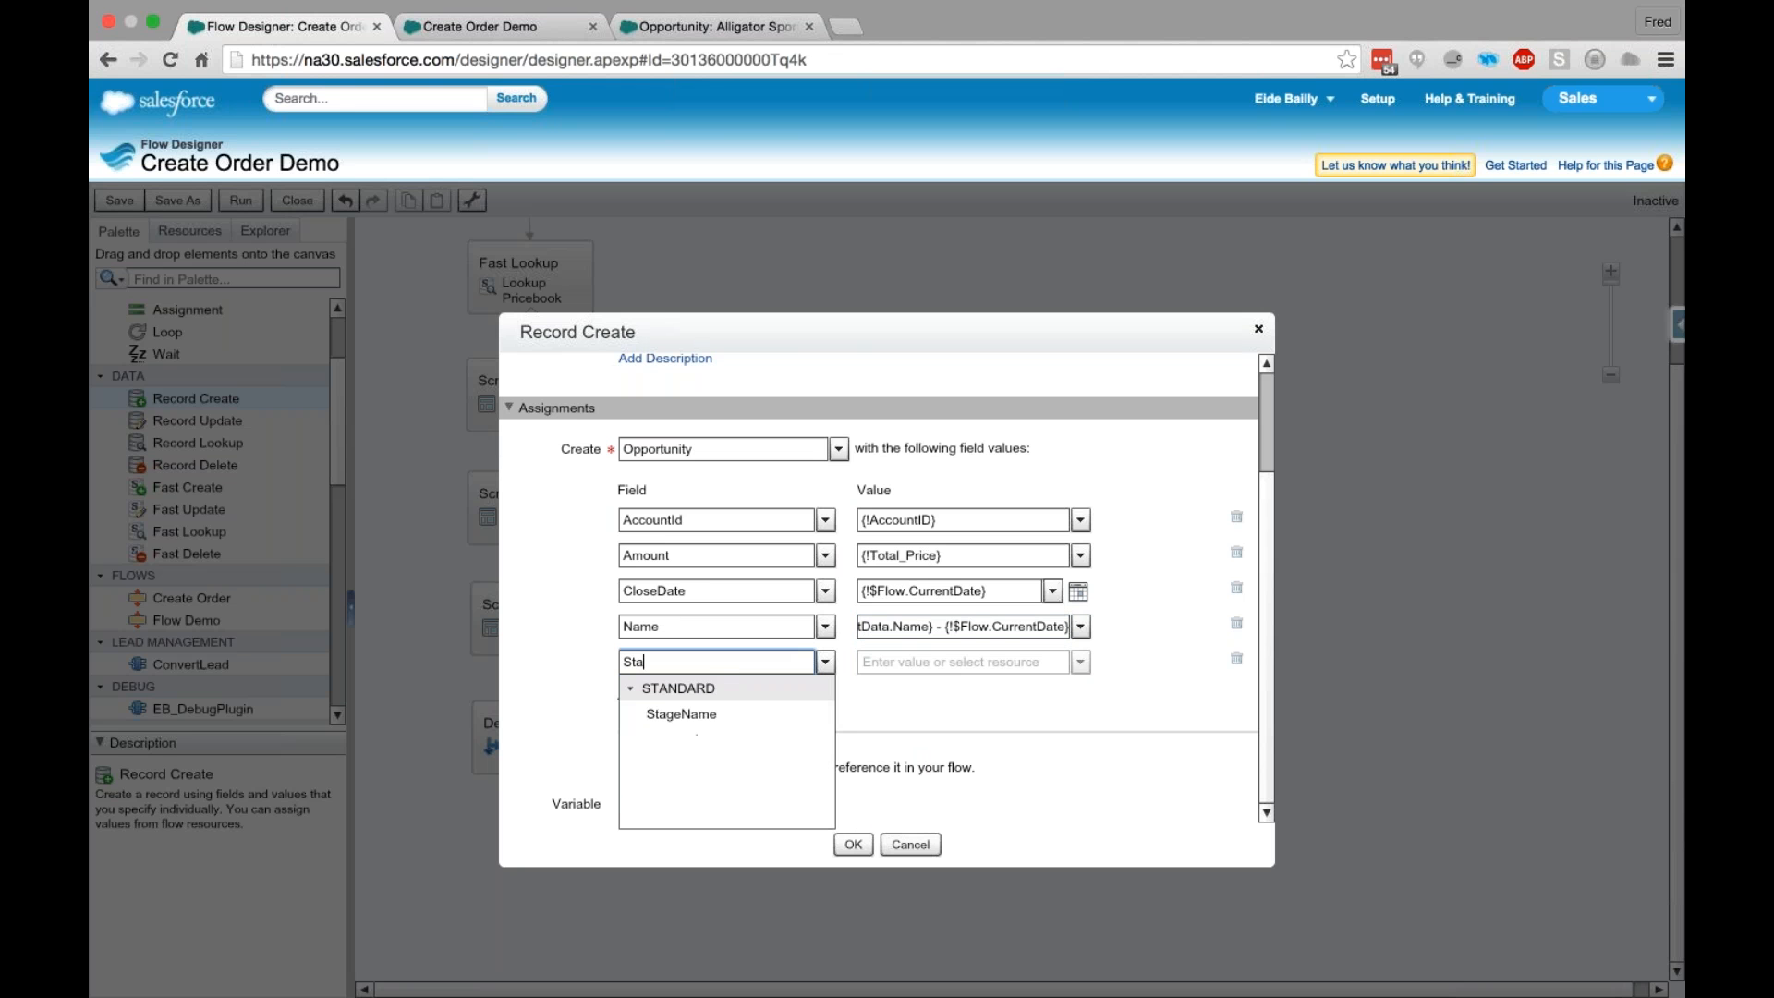
click(675, 714)
click(976, 661)
text(OpopSt)
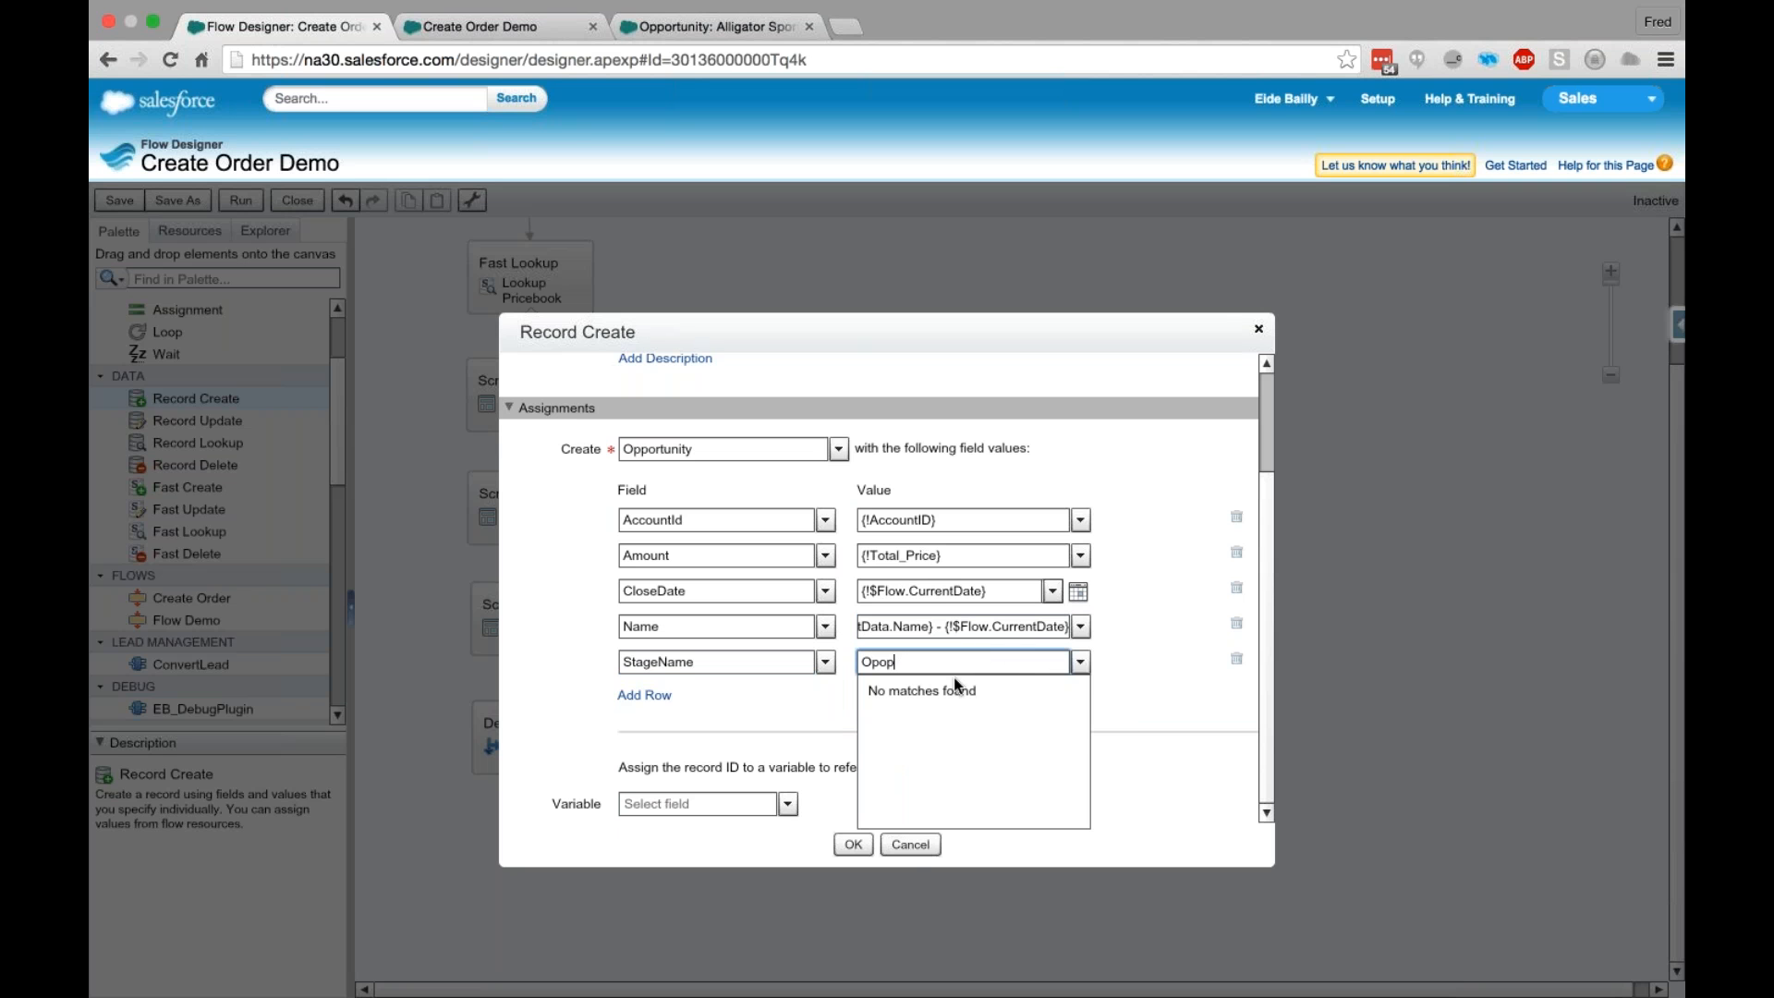
key(BackSpace)
key(BackSpace)
click(973, 709)
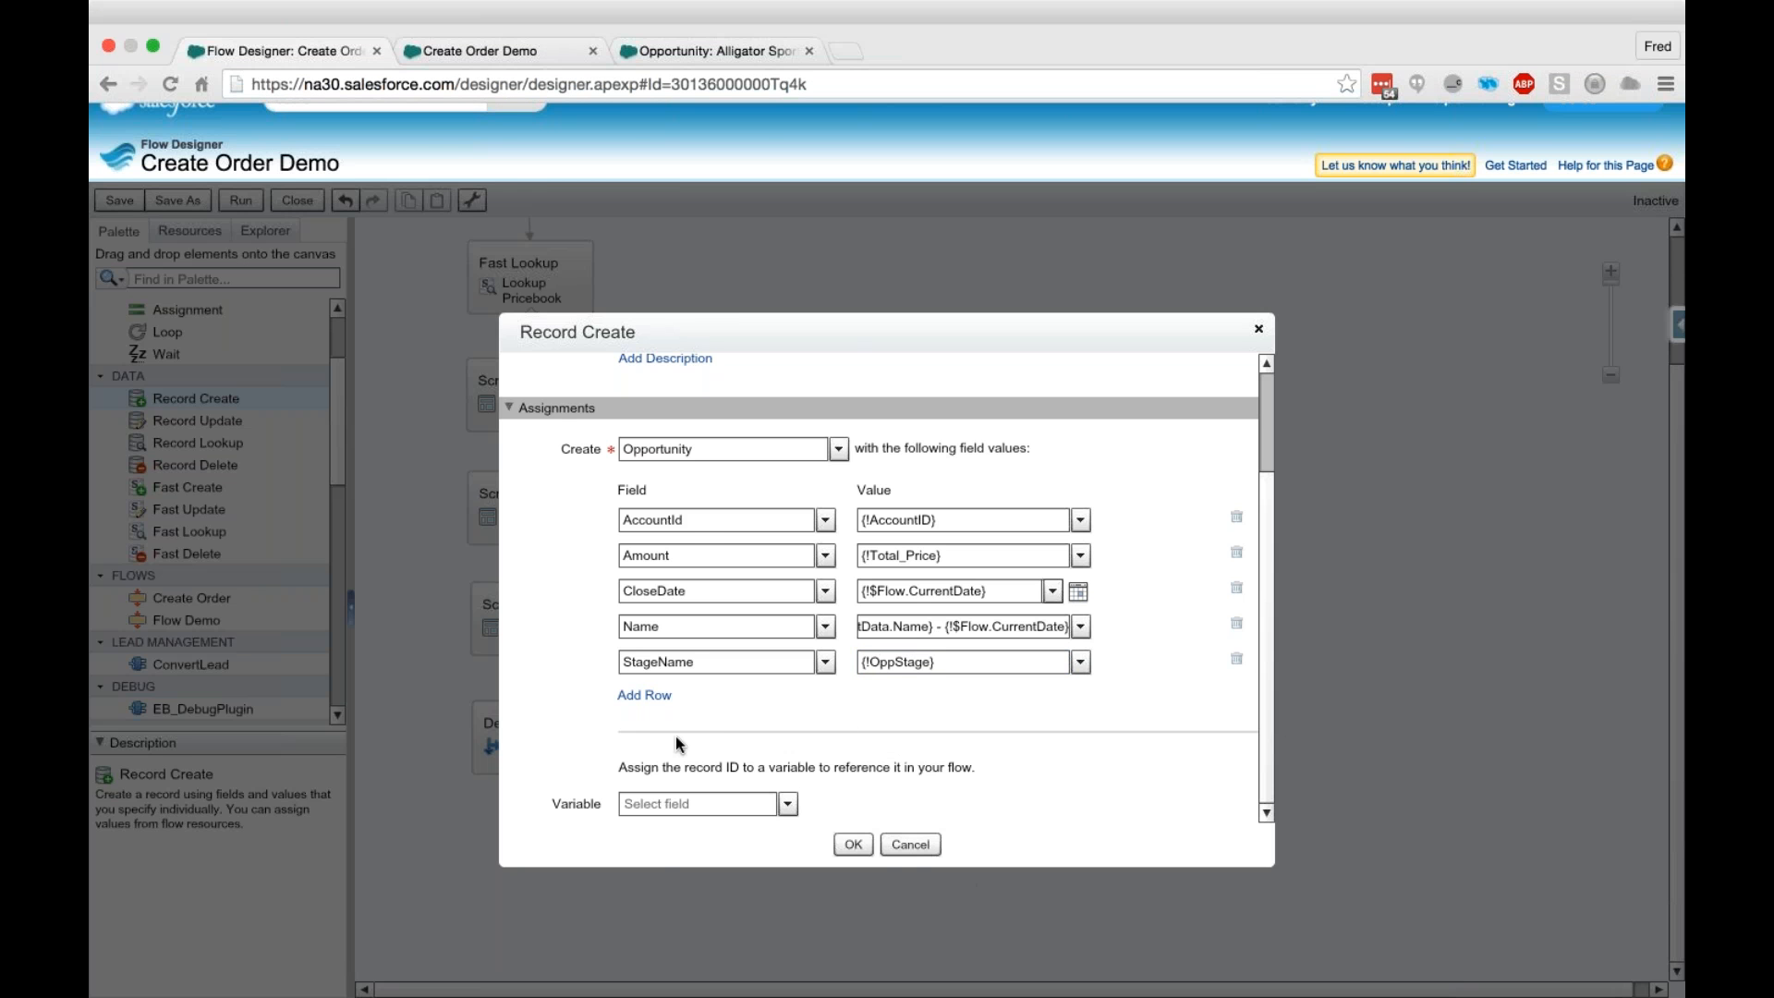
- Store the new opportunity's record ID in a new private text variable named OppID and confirm the Record Create element
click(719, 802)
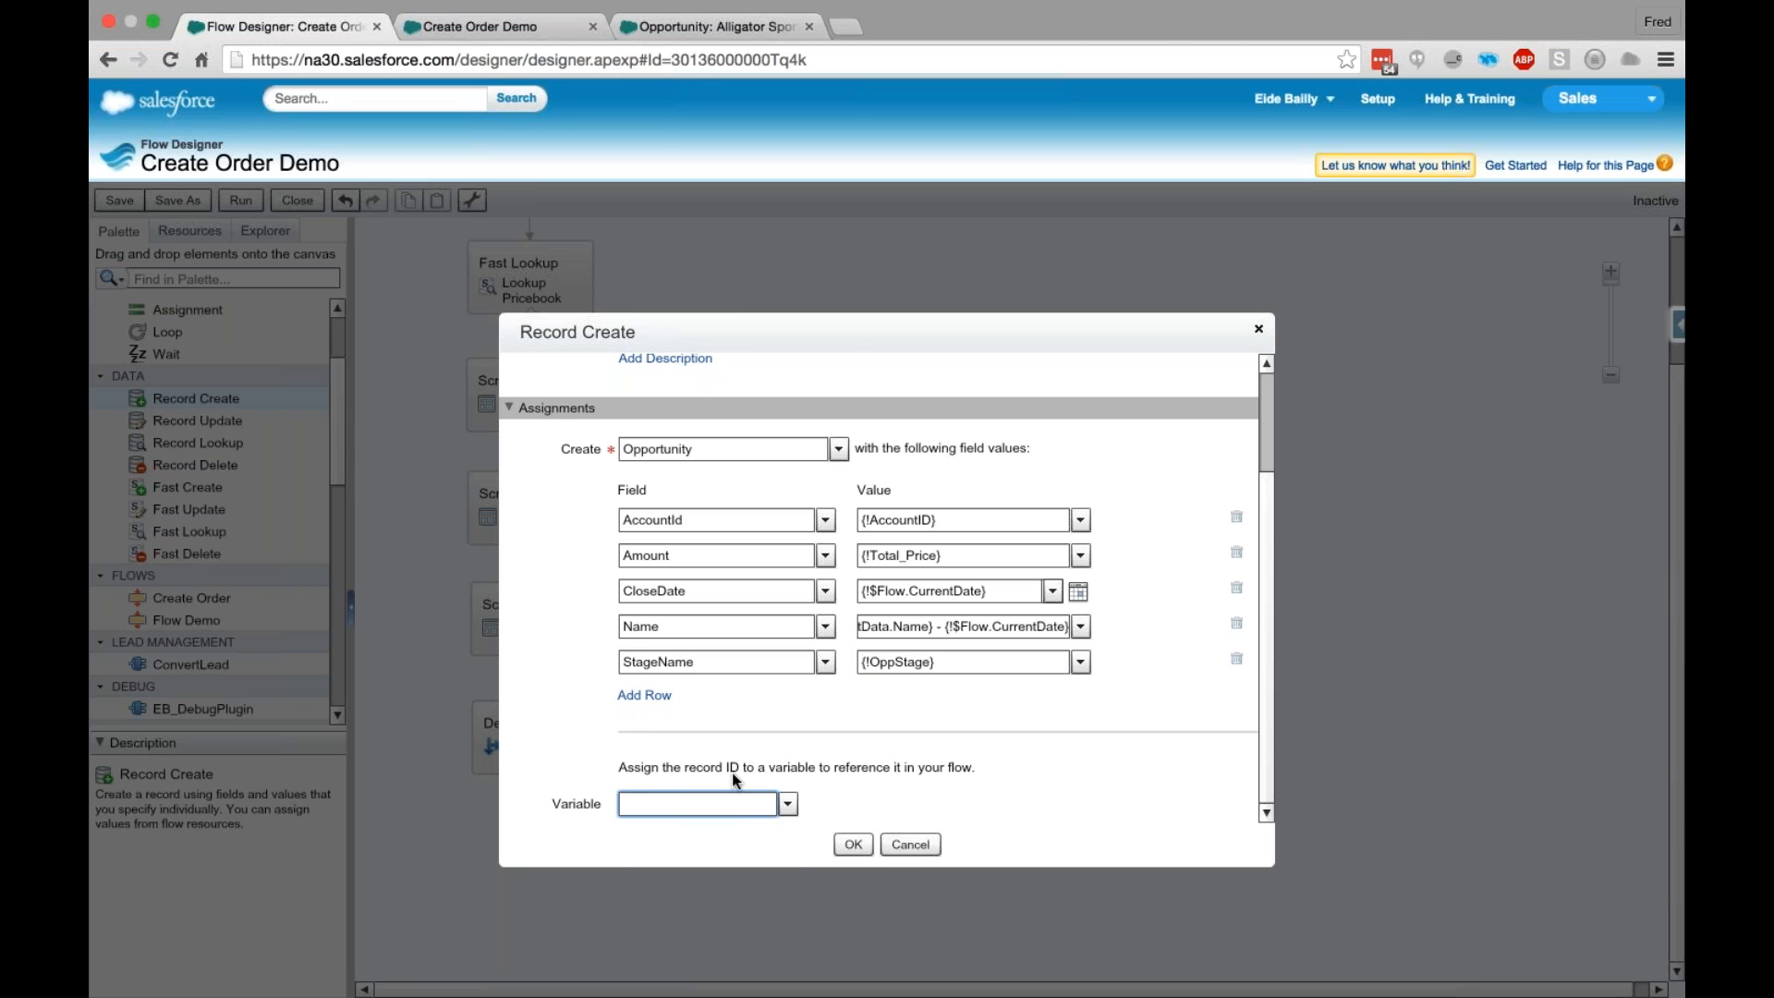
click(787, 803)
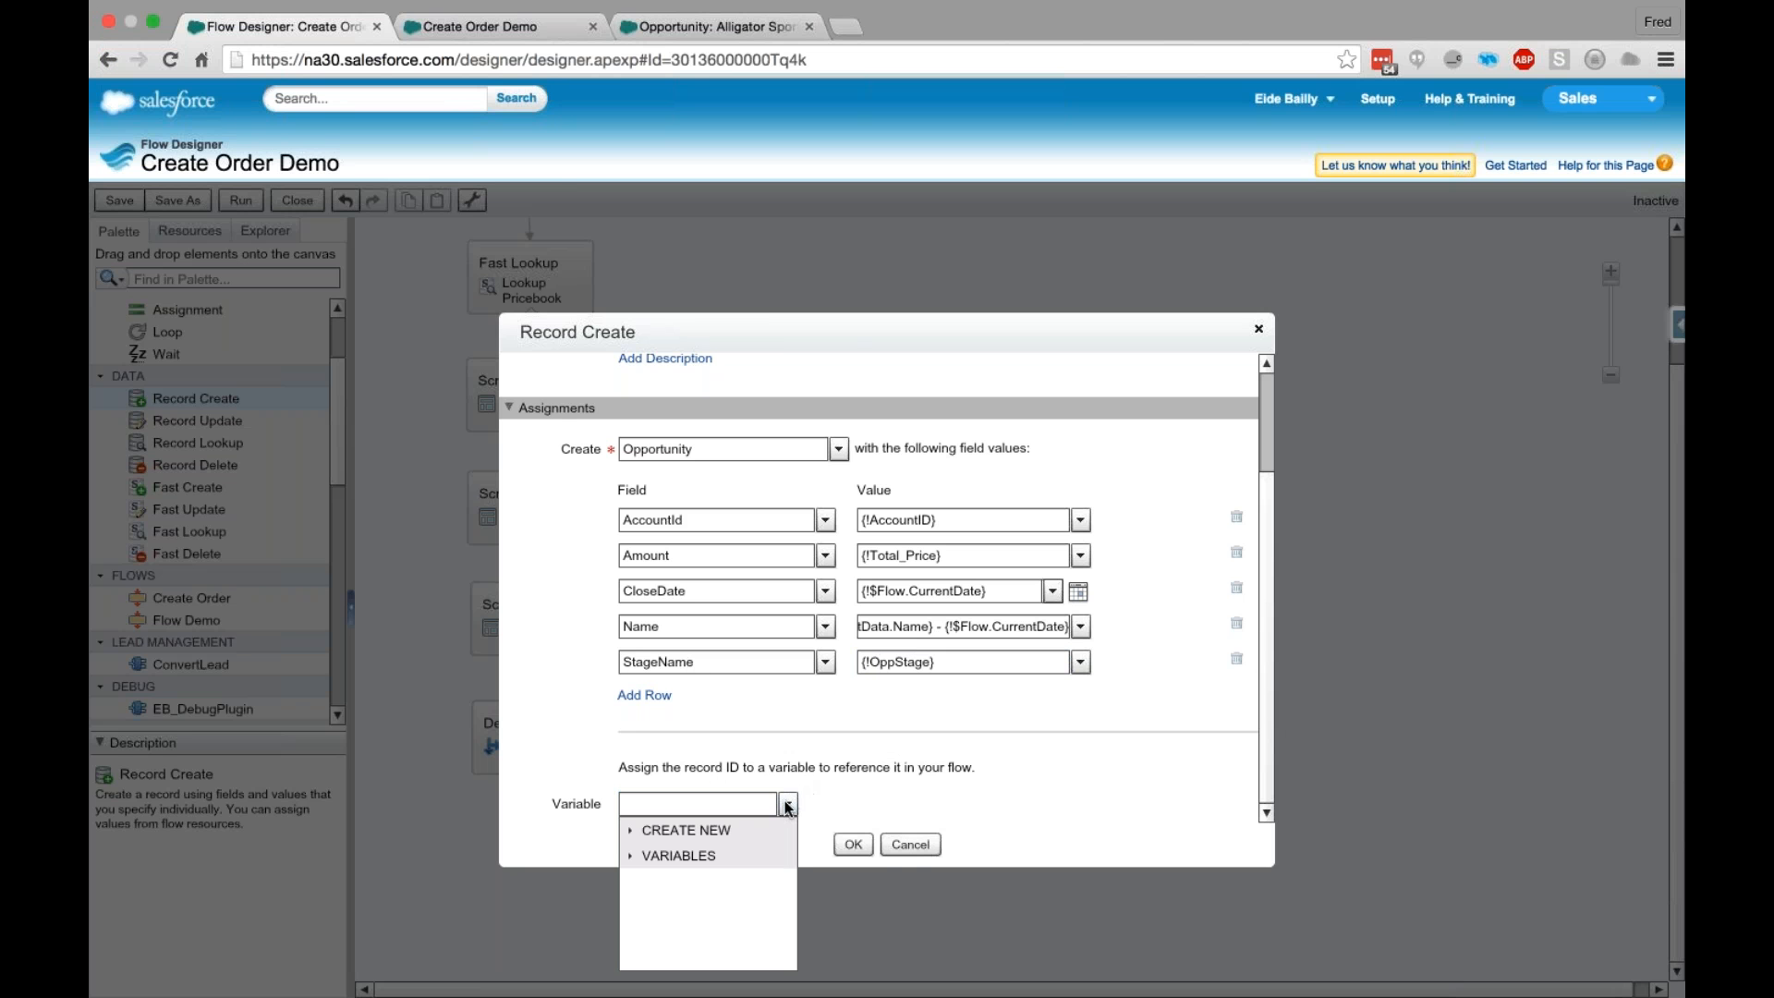
click(631, 830)
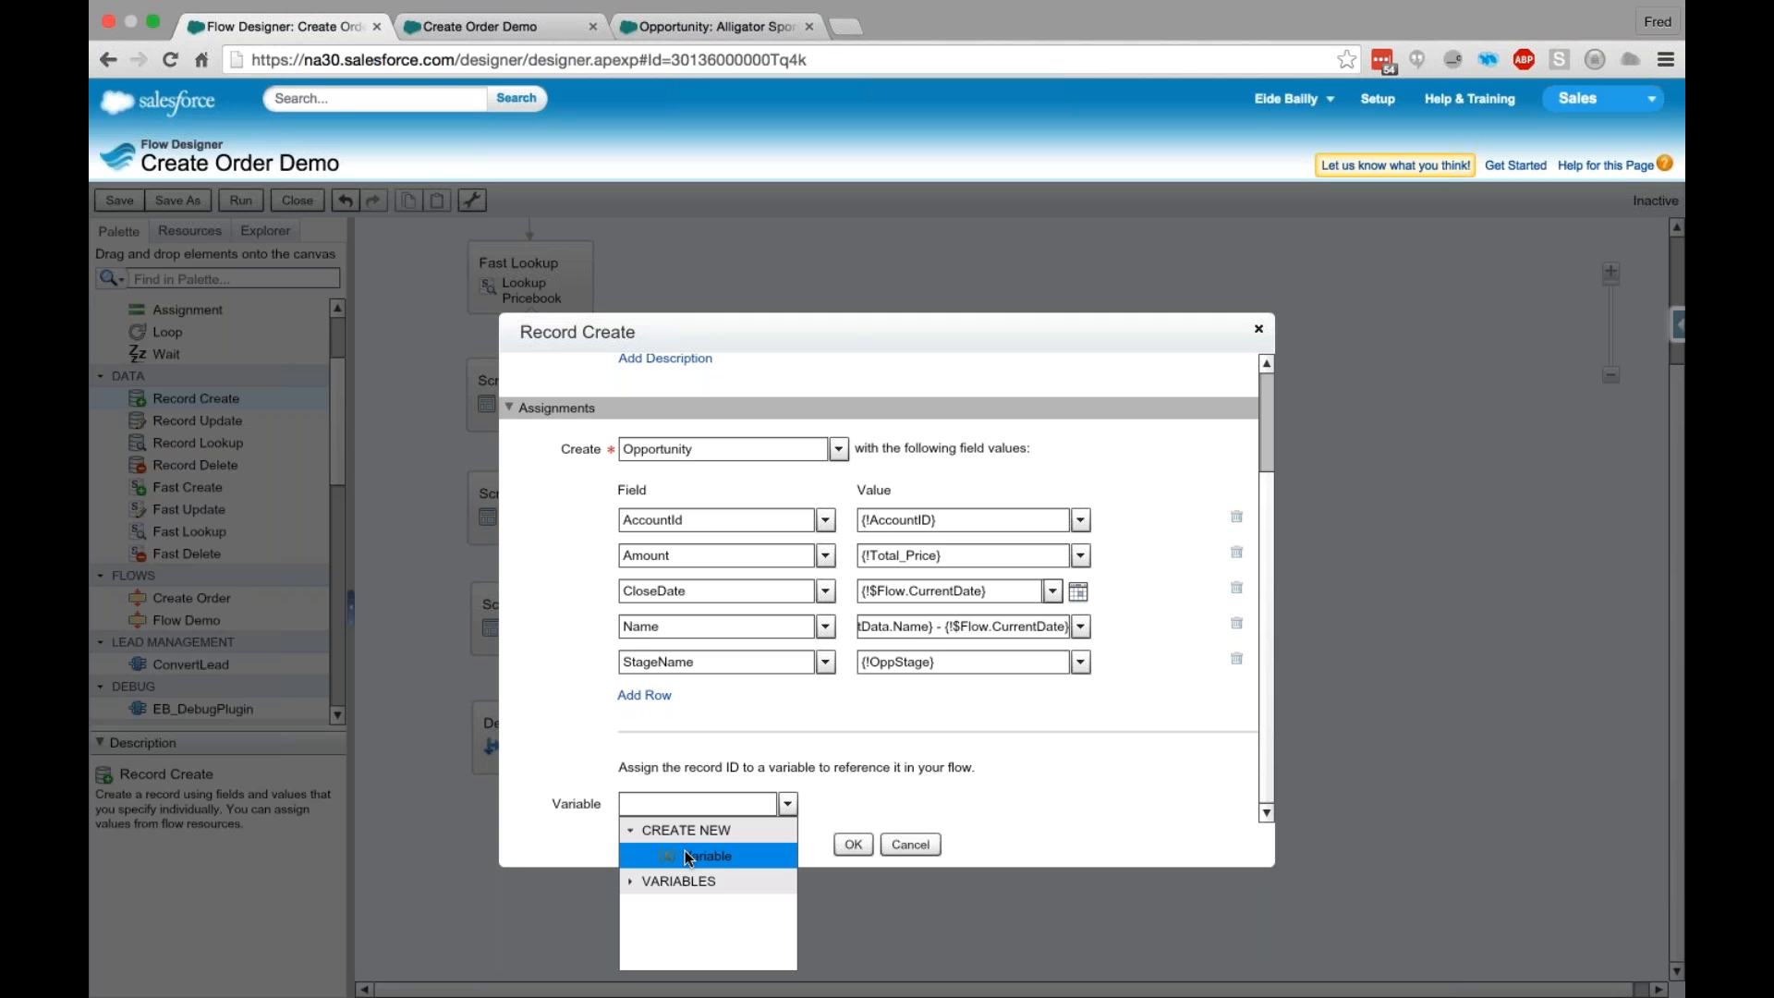
click(689, 856)
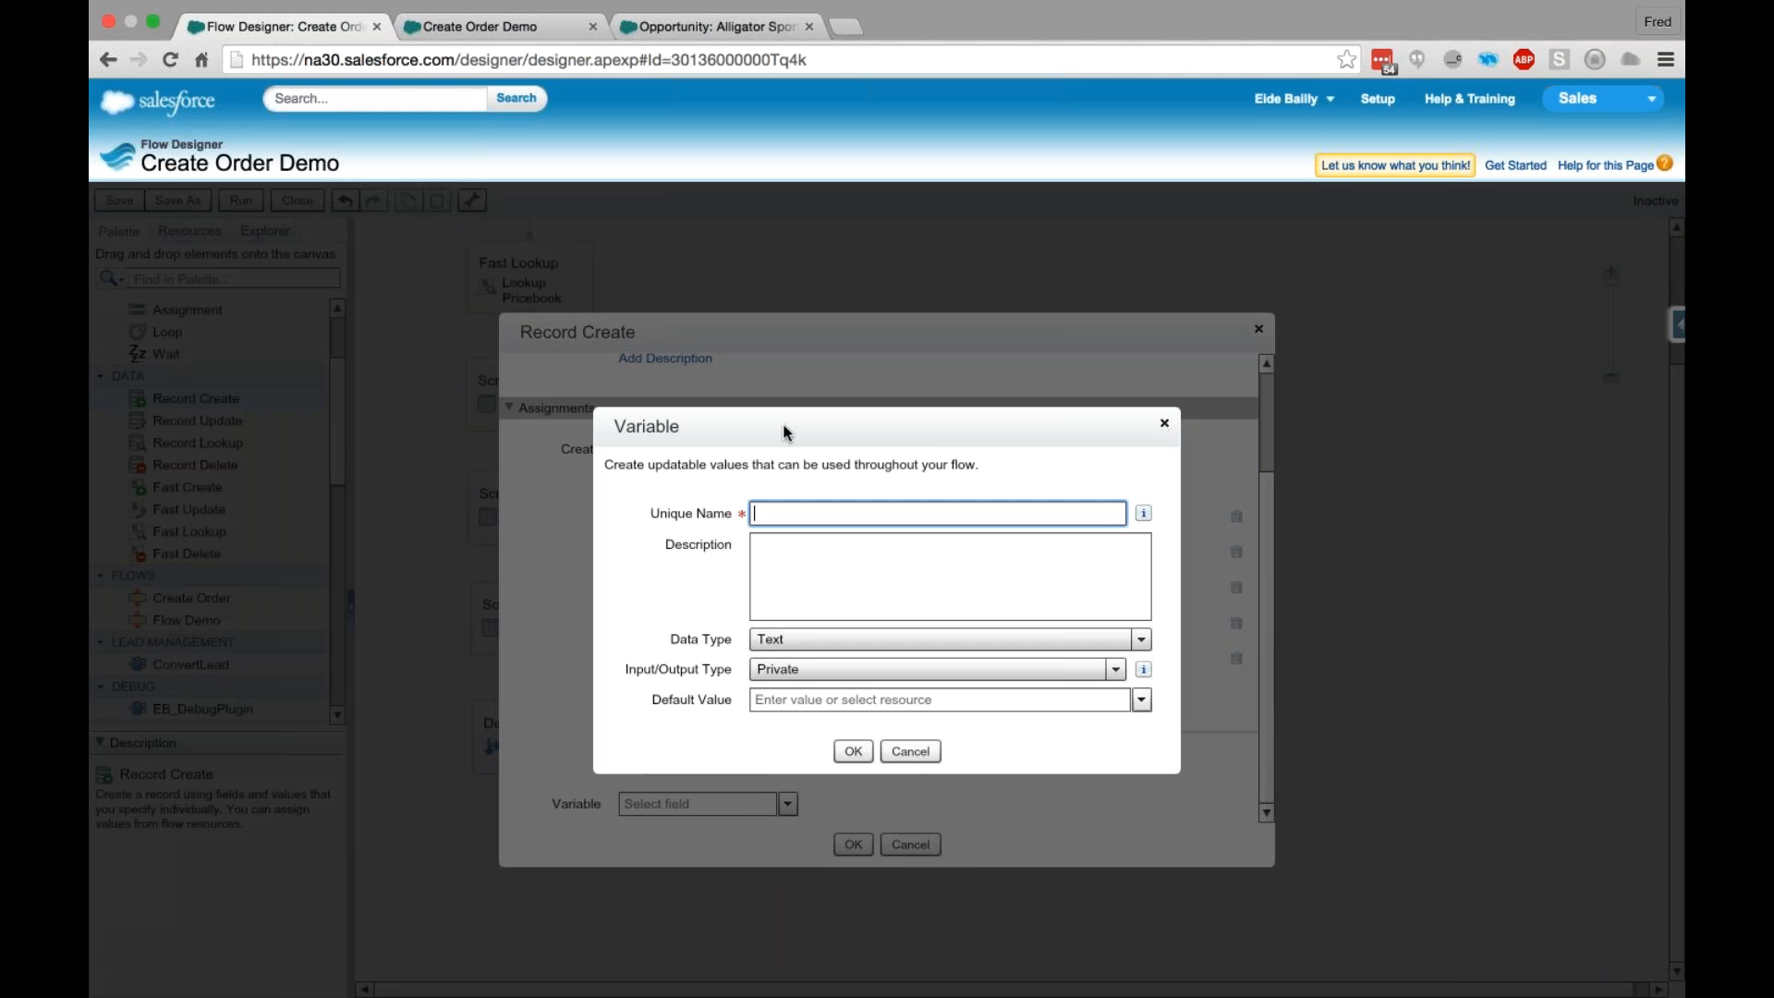
text(OppID)
click(854, 752)
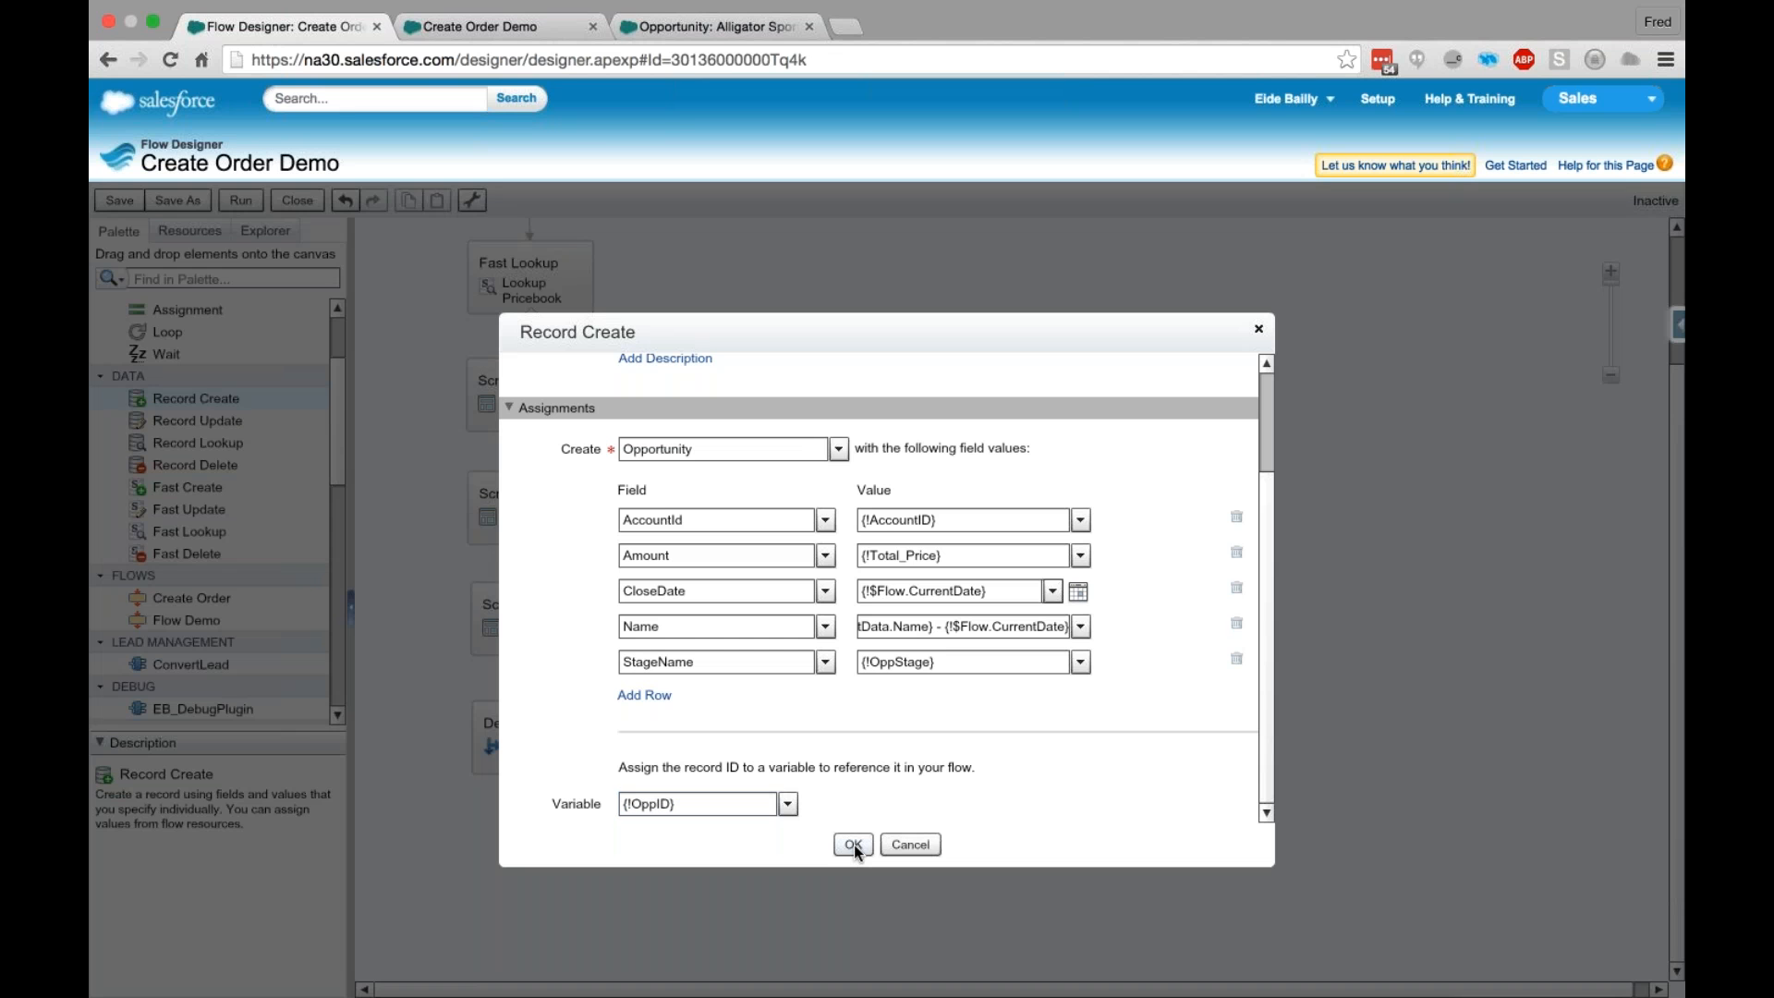
click(853, 845)
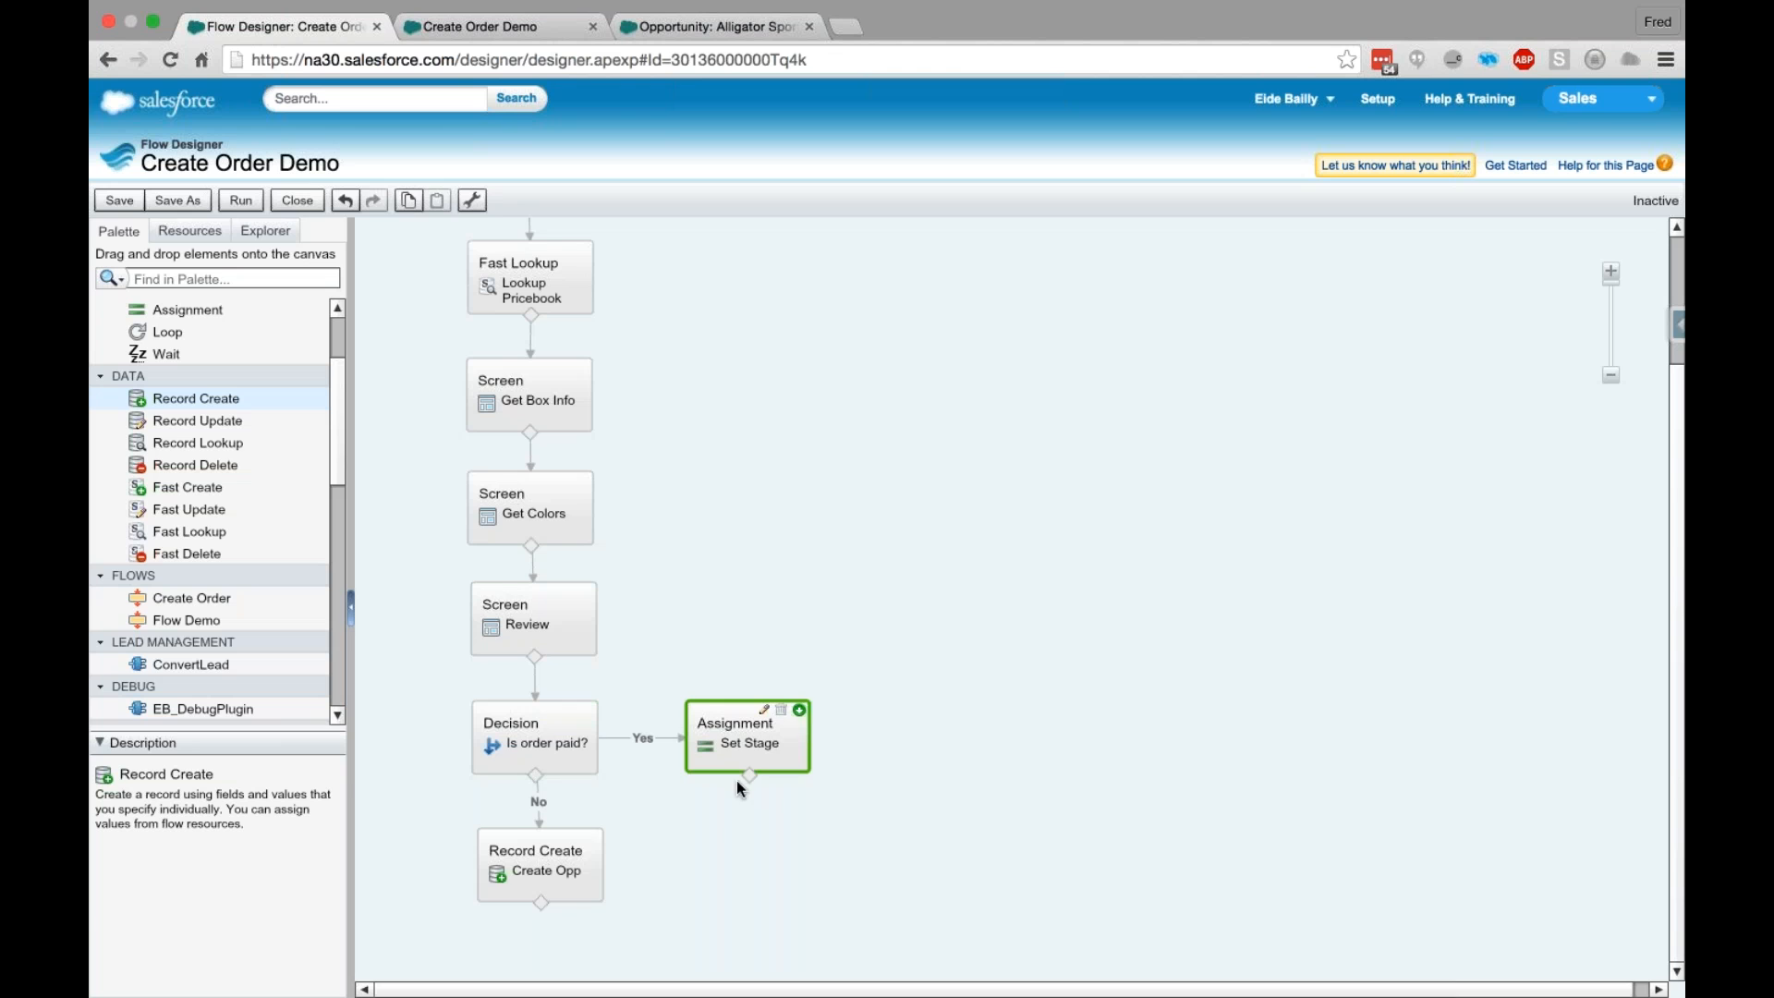
- Connect the Set Stage assignment and the decision's No outcome to the Create Opp element, and save the flow
drag(735, 780, 530, 862)
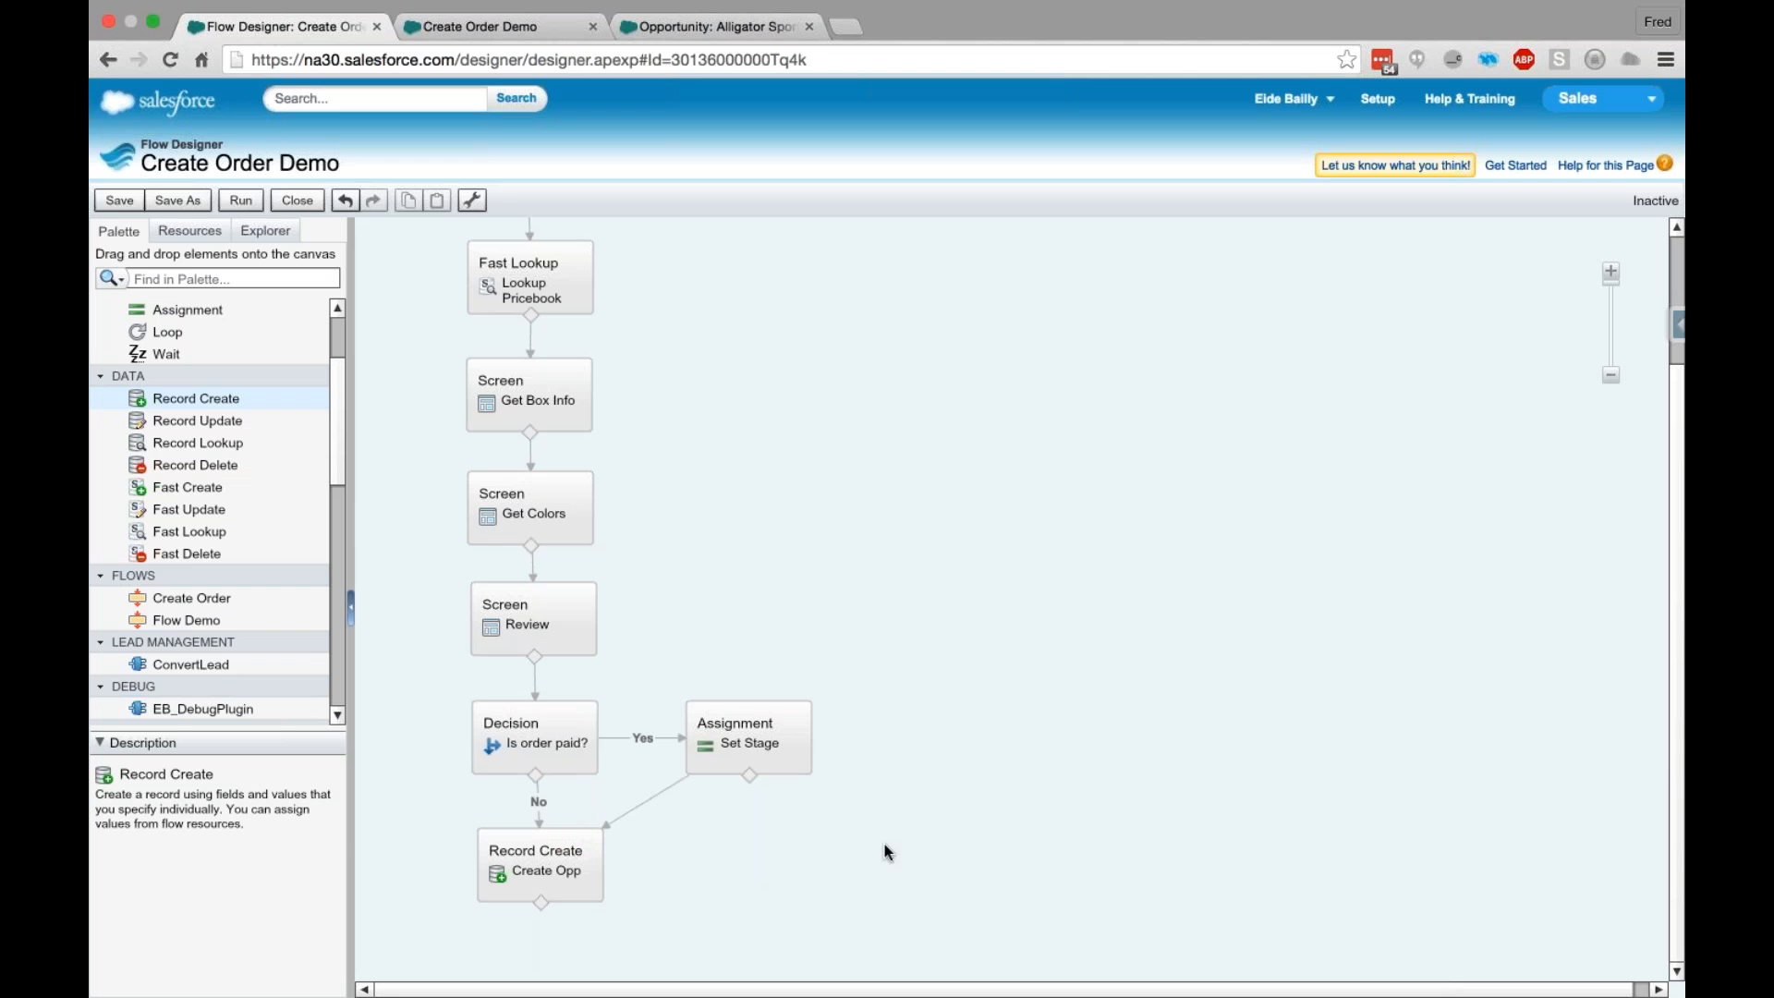
click(120, 200)
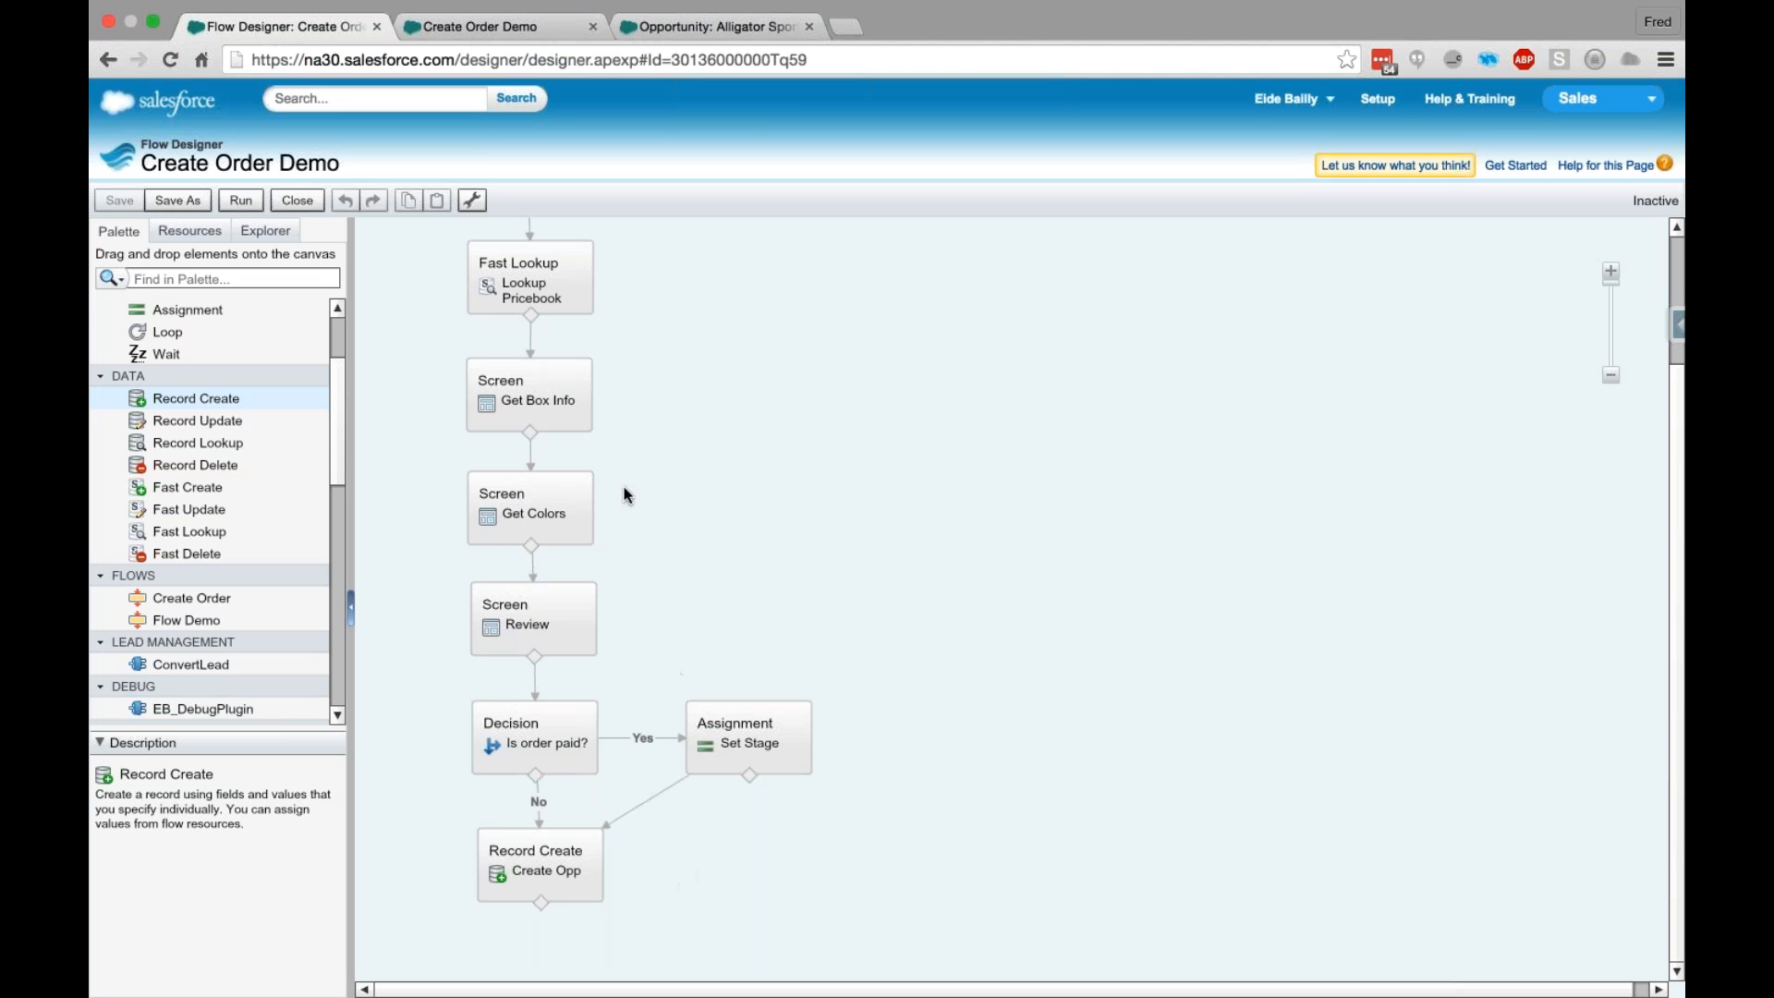
- Examine the Alligator Sports opportunity record and its custom Discount field definition, and return to the Flow Designer
click(725, 35)
mouse_move(1628, 291)
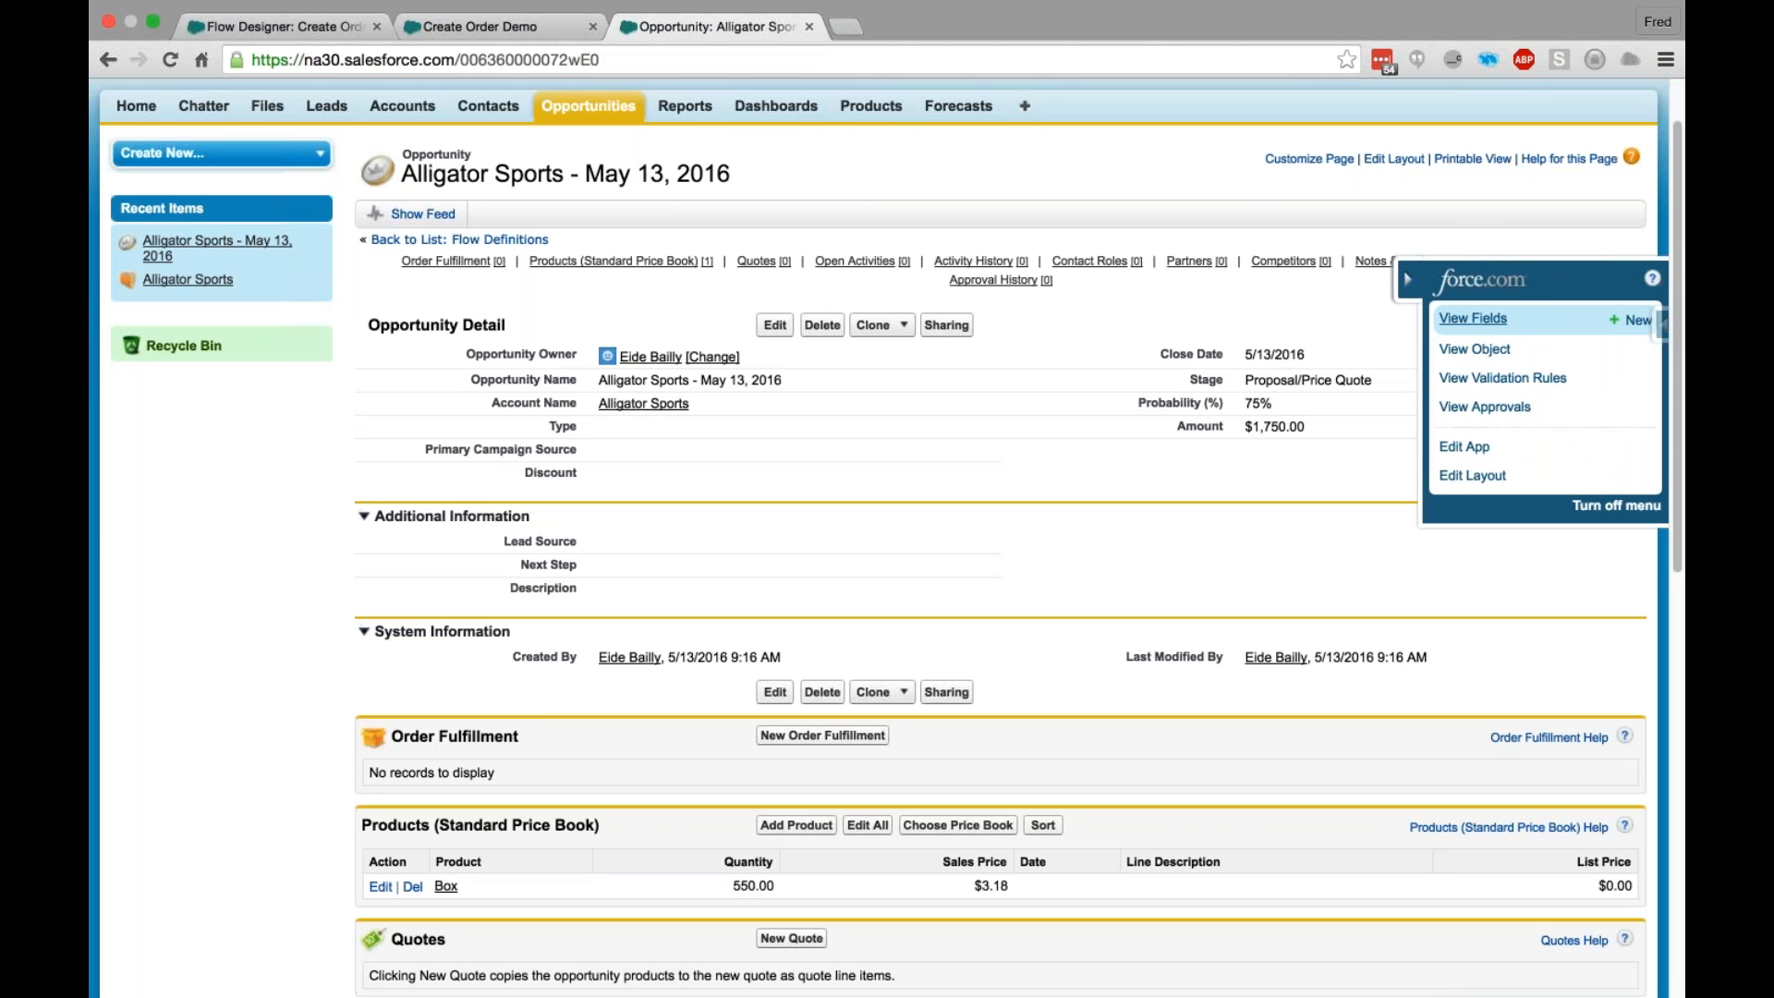
click(1473, 318)
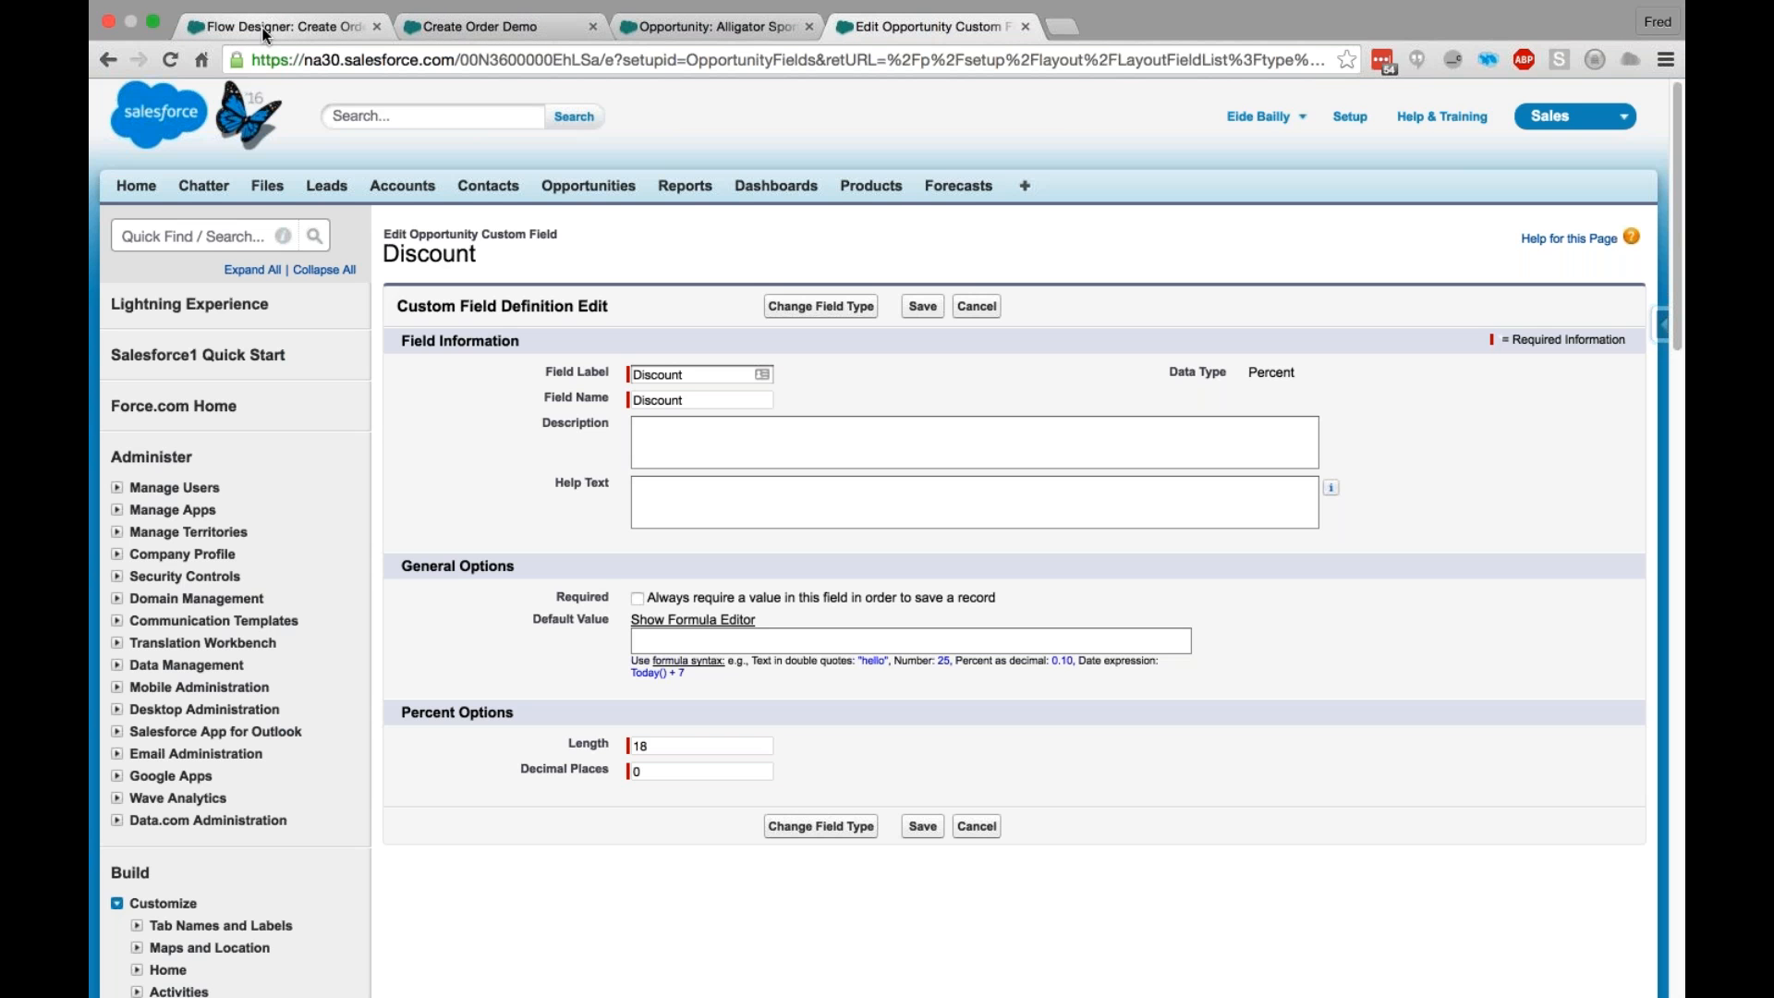
click(320, 26)
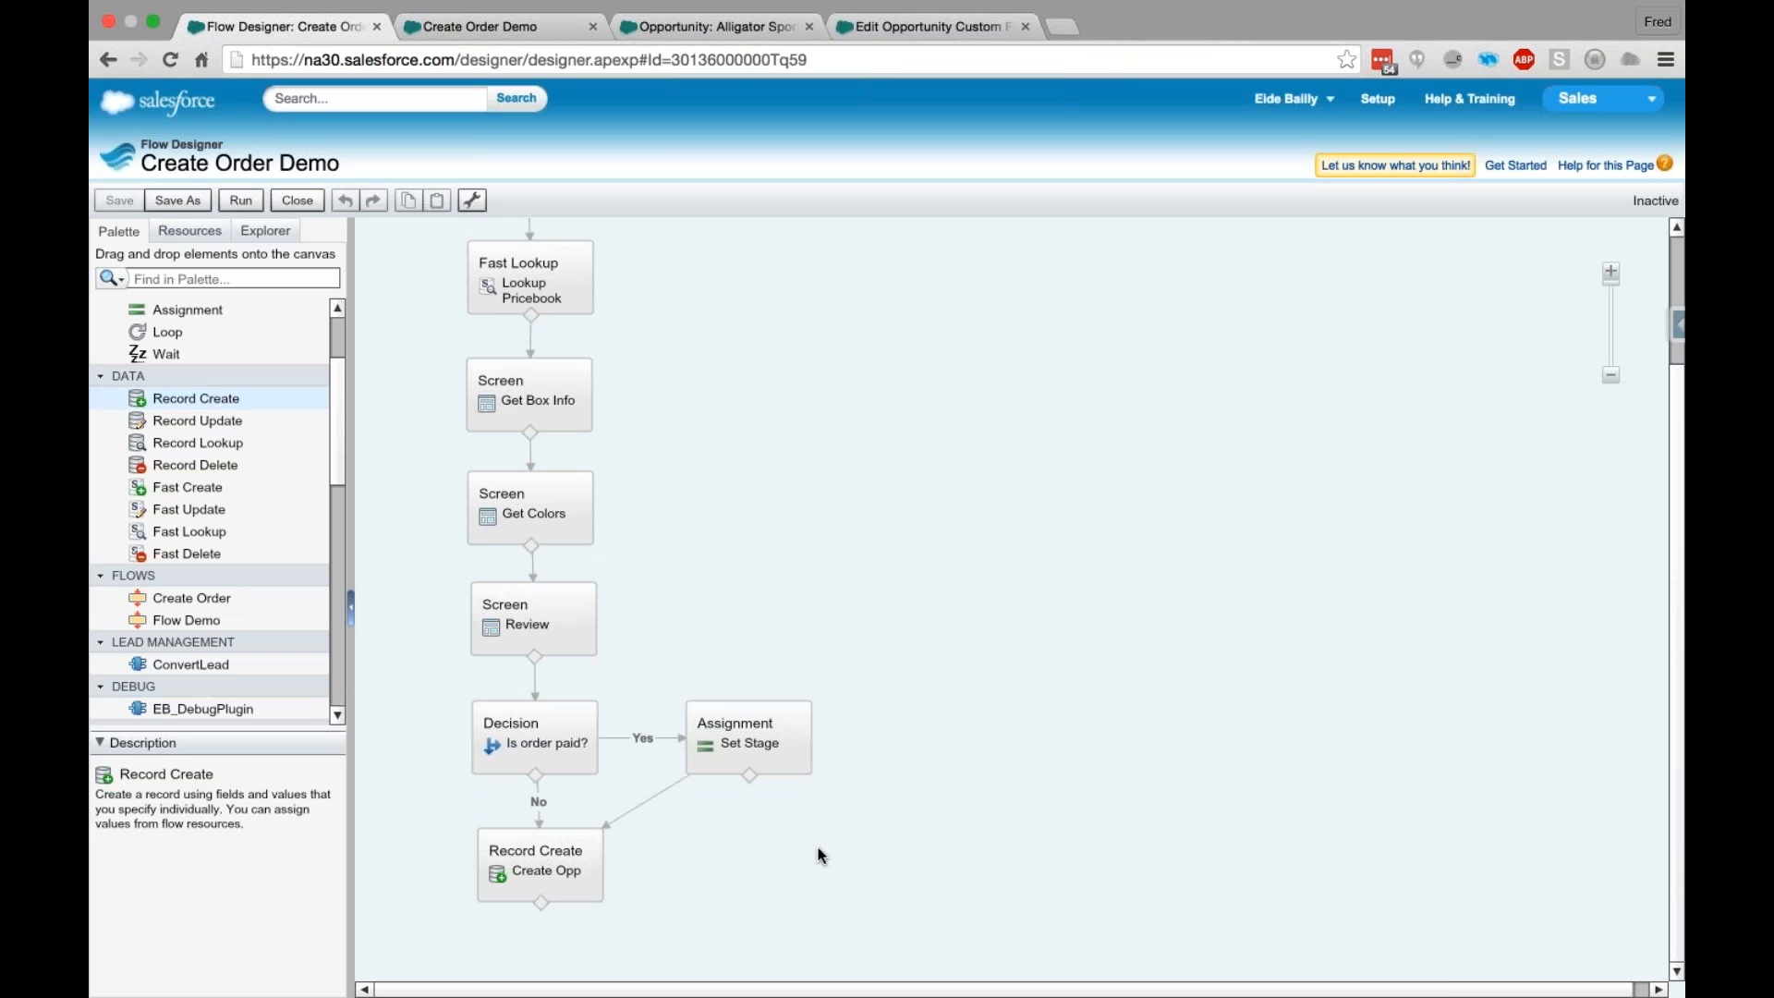
mouse_move(571, 869)
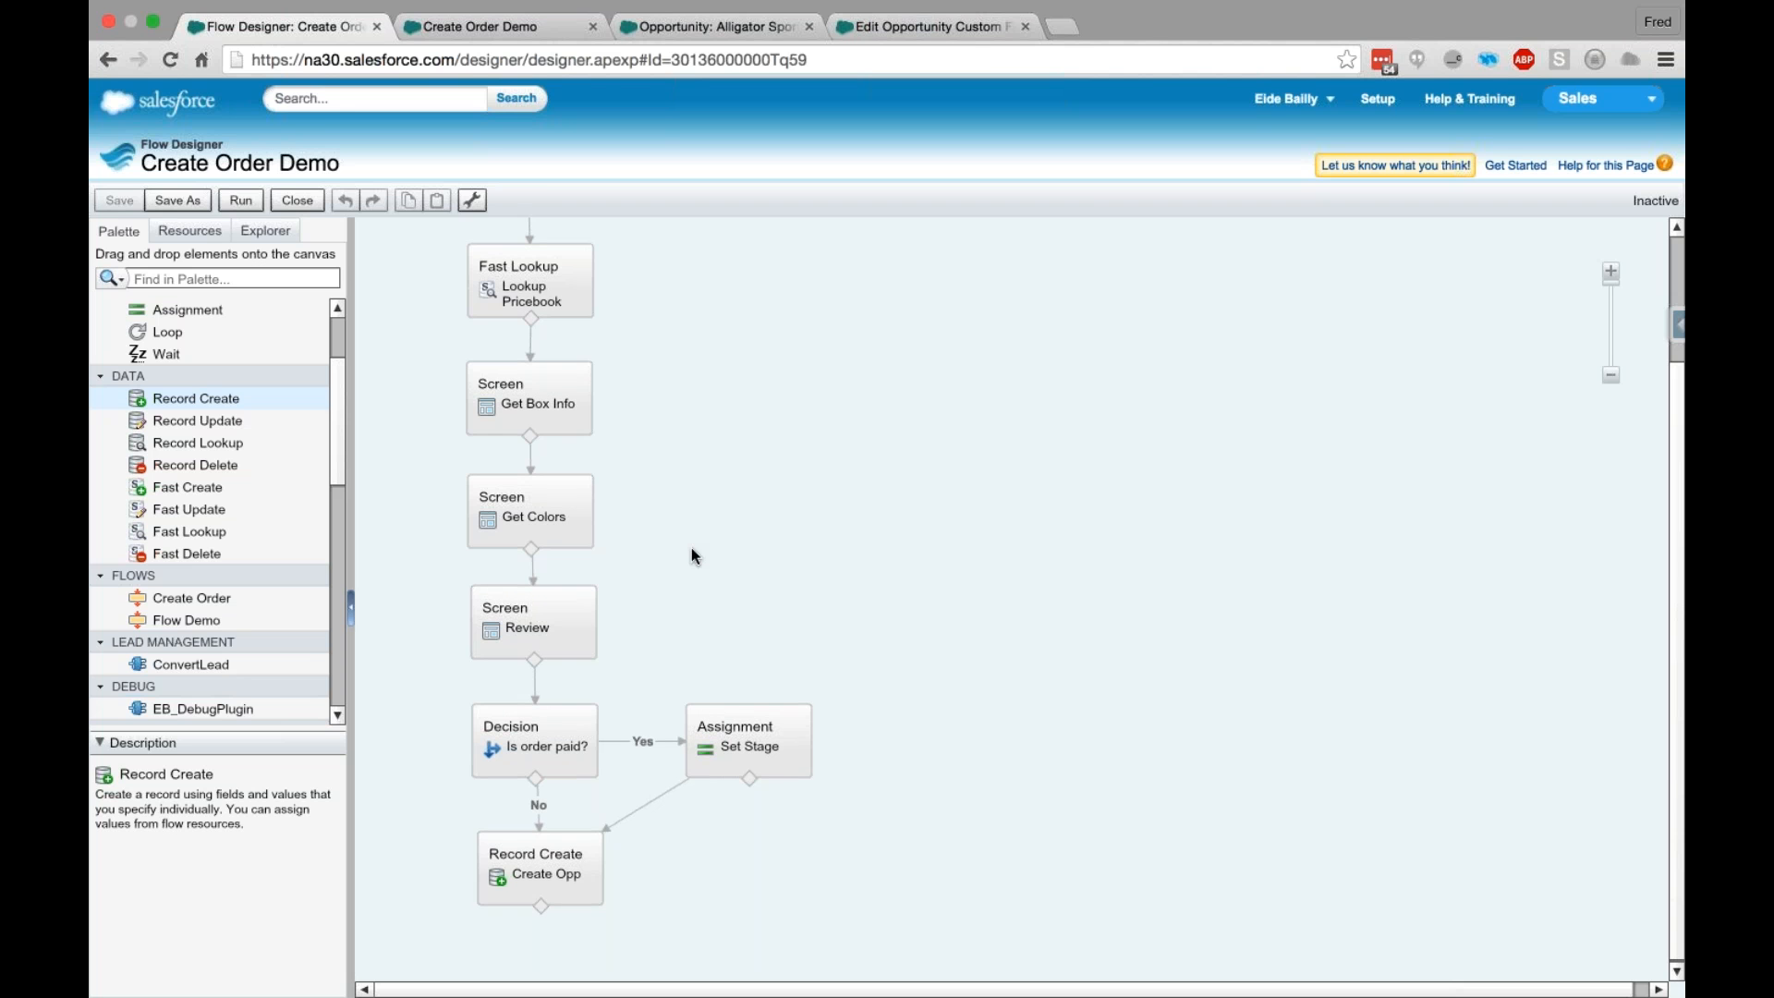
click(537, 872)
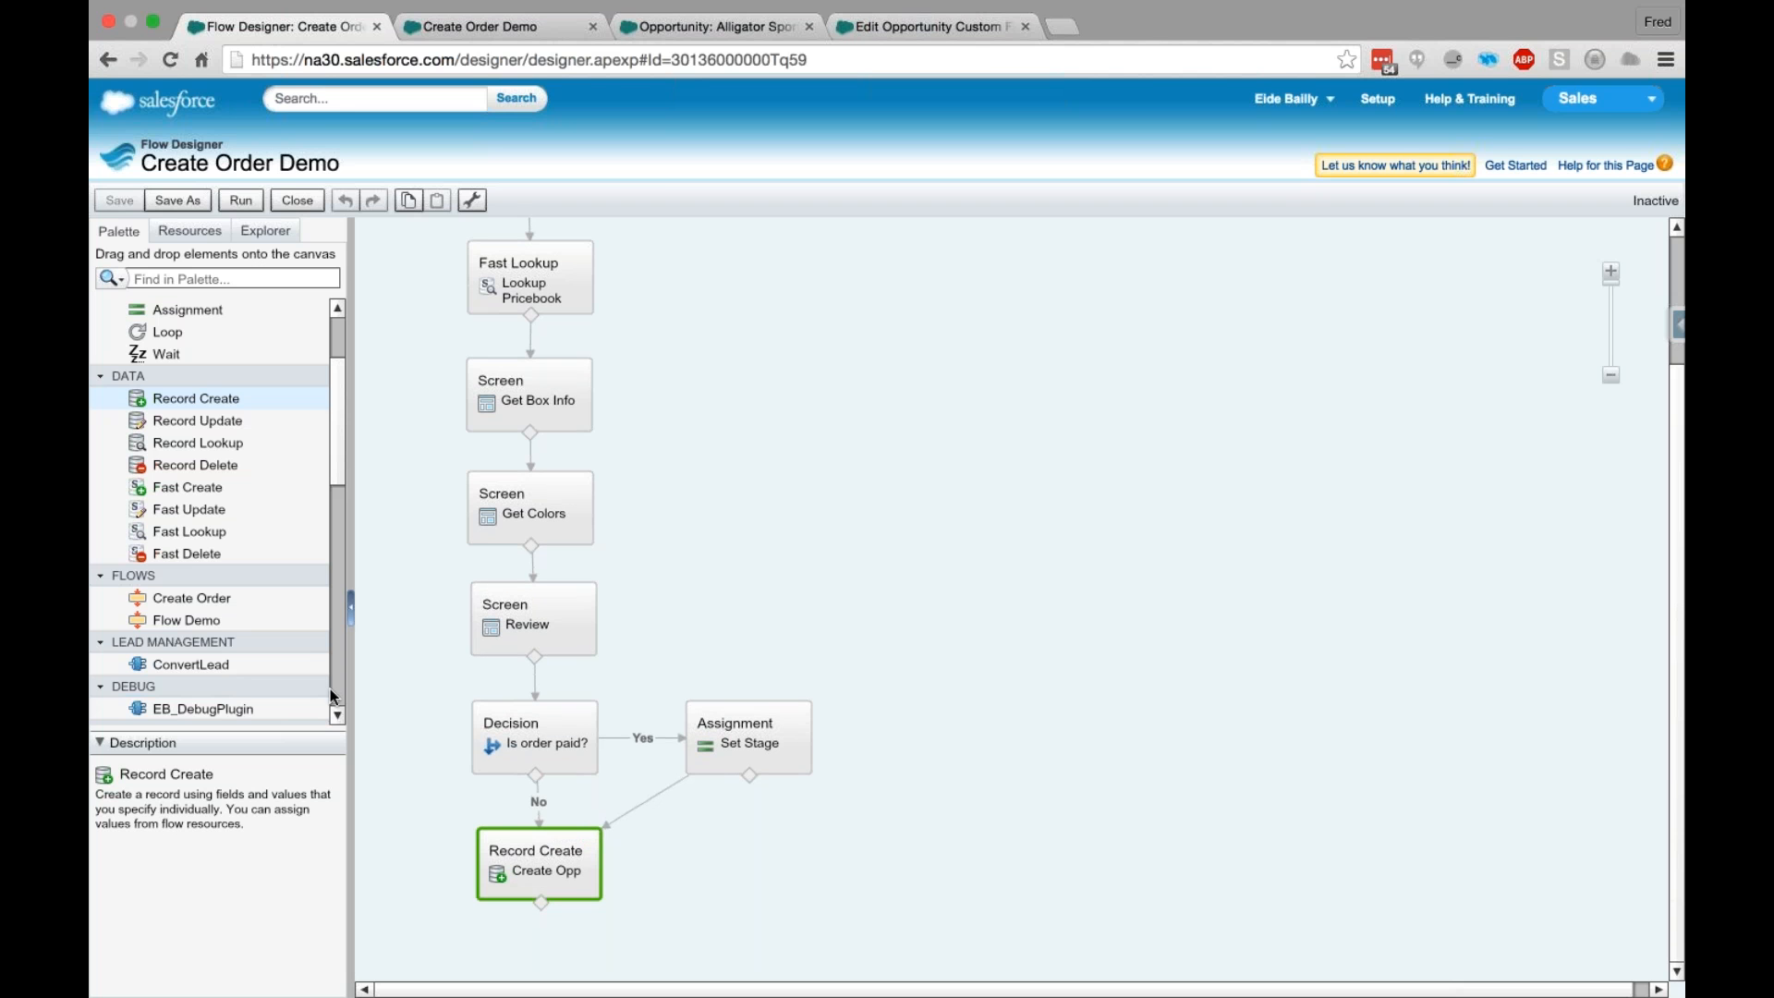
click(870, 907)
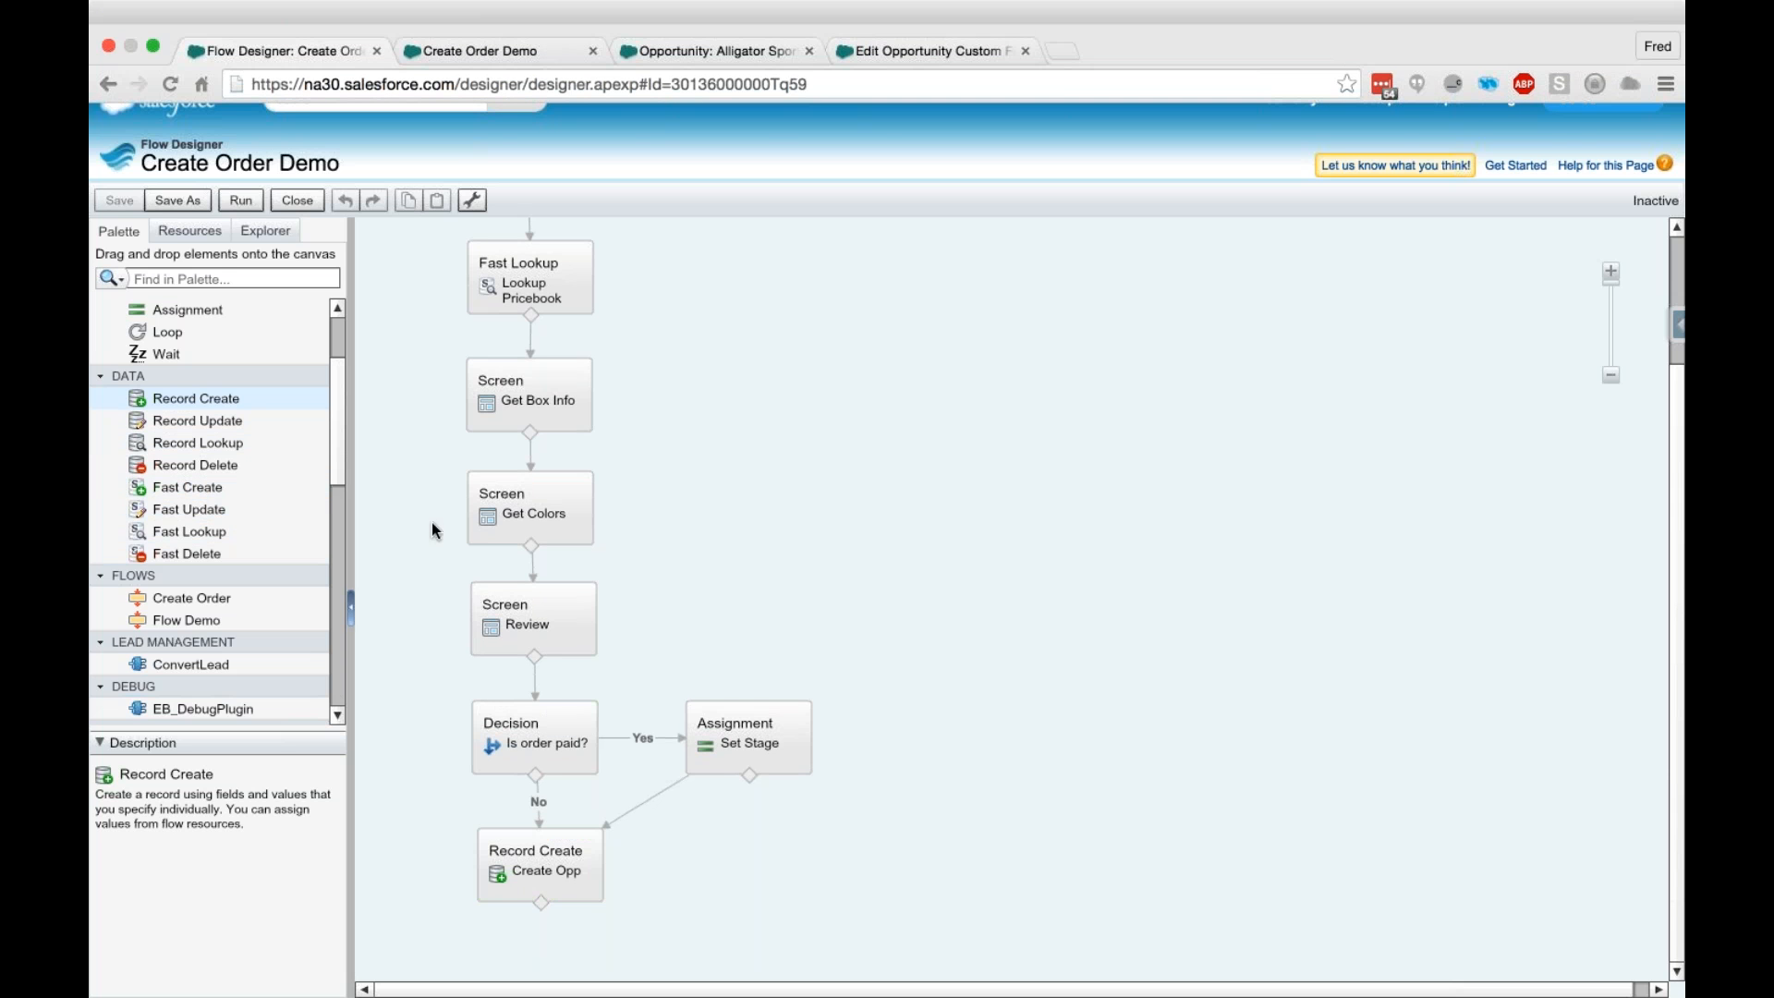
- Create a private SObject variable named LineItem with the object type OpportunityLineItem
click(265, 231)
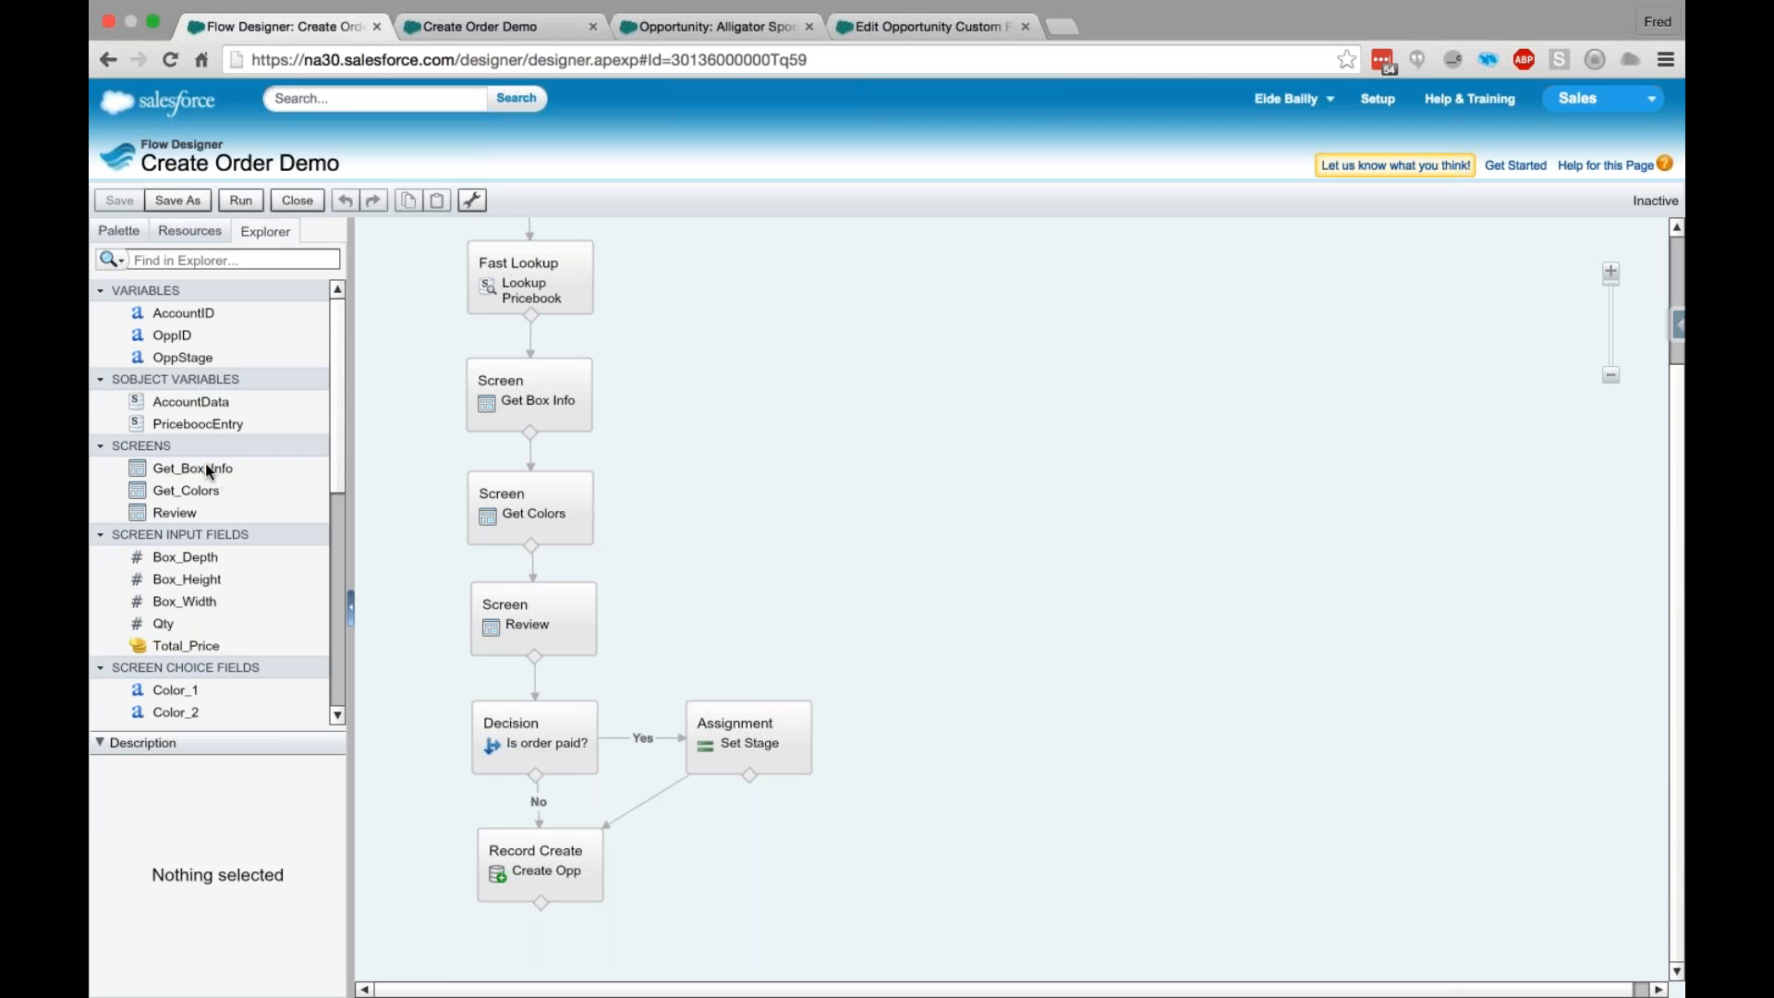
click(191, 231)
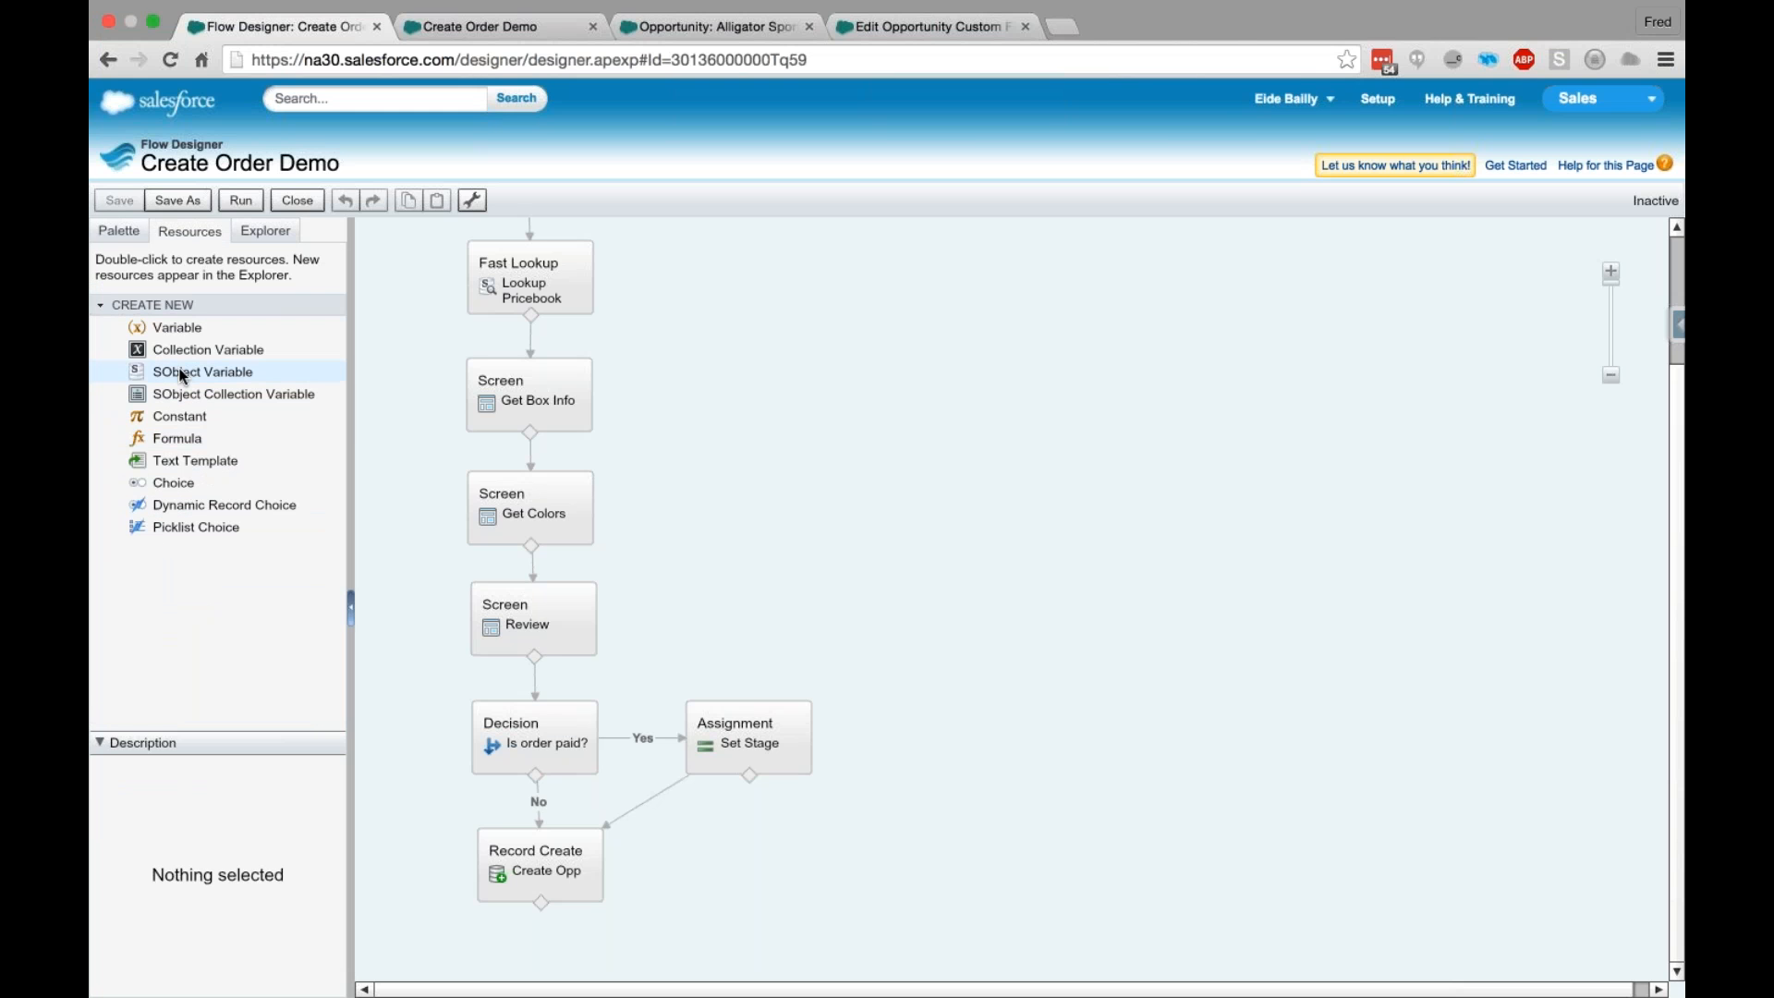
click(183, 373)
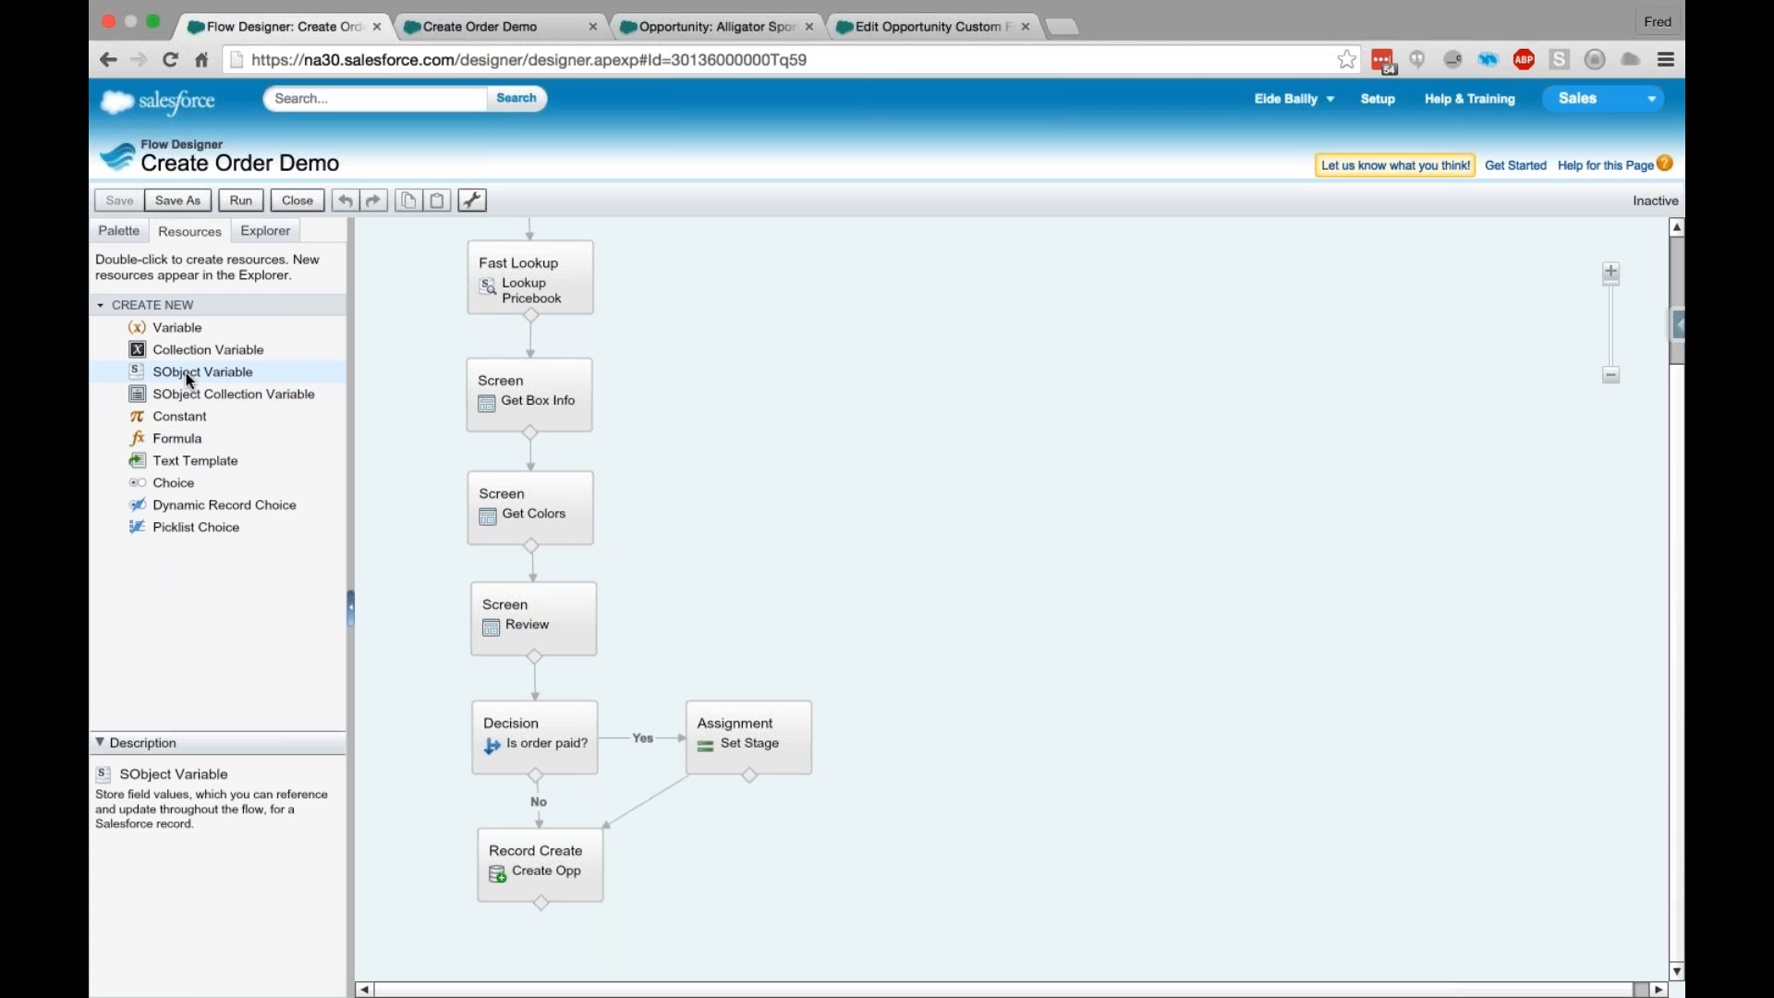
double_click(186, 373)
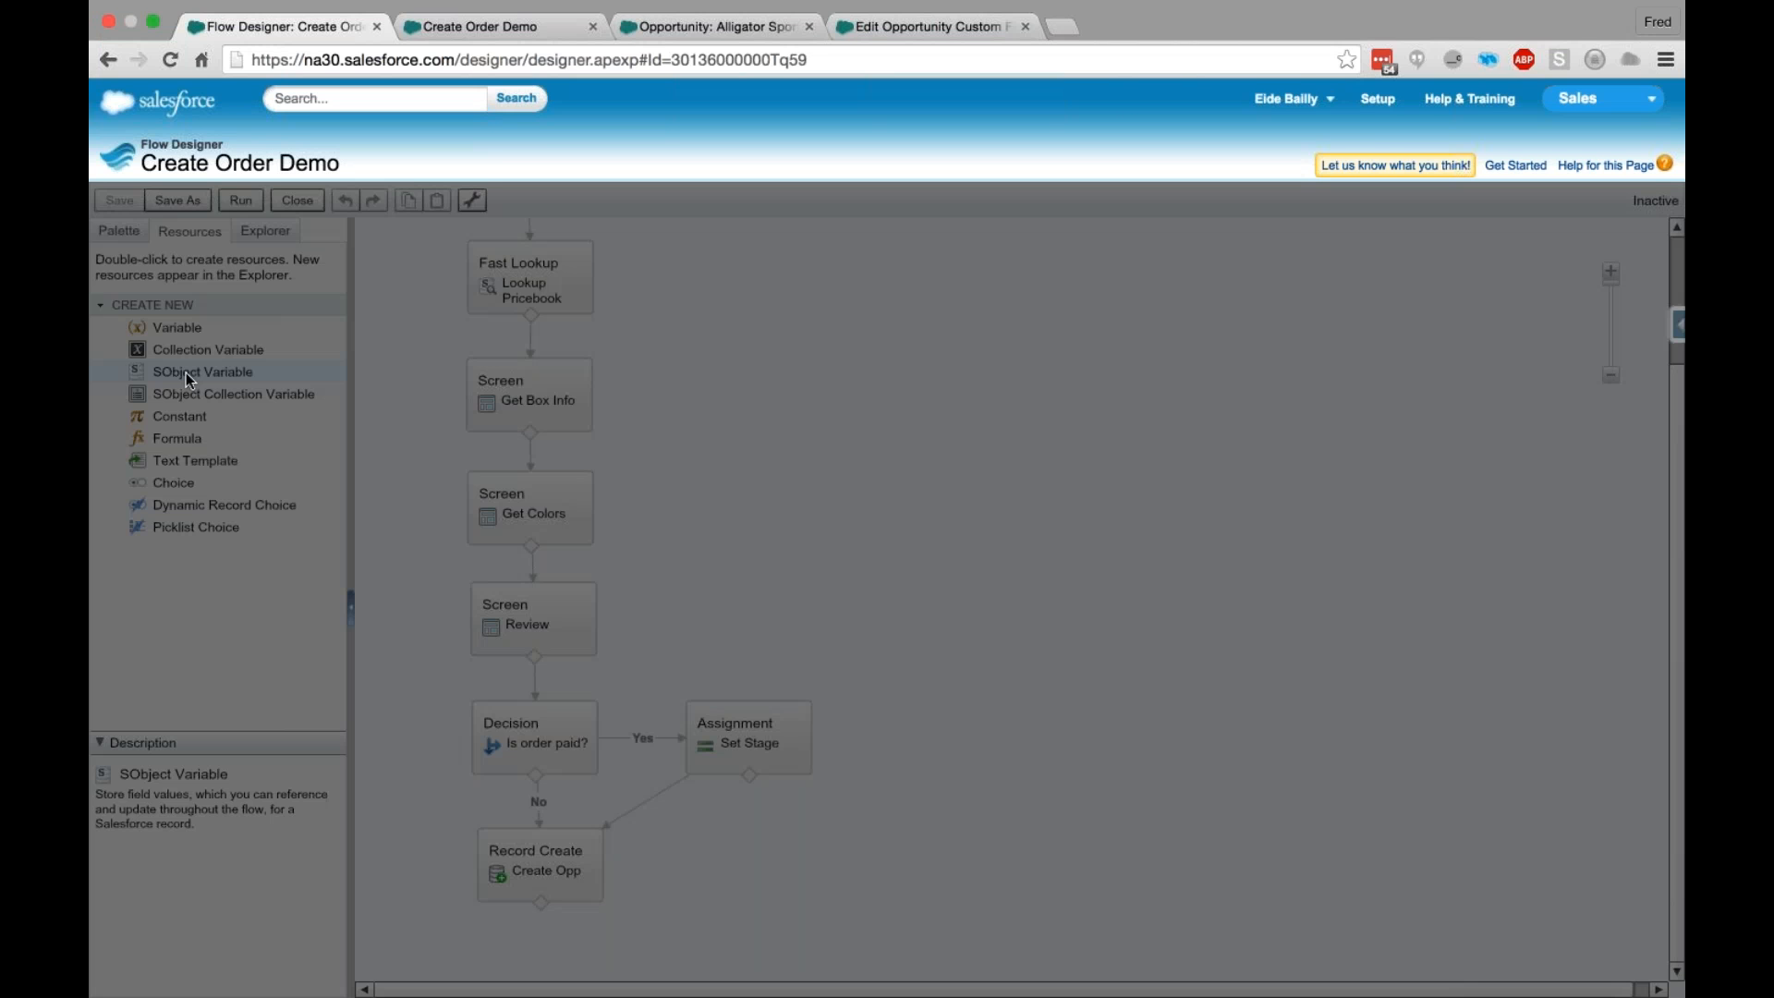
text(LineItem)
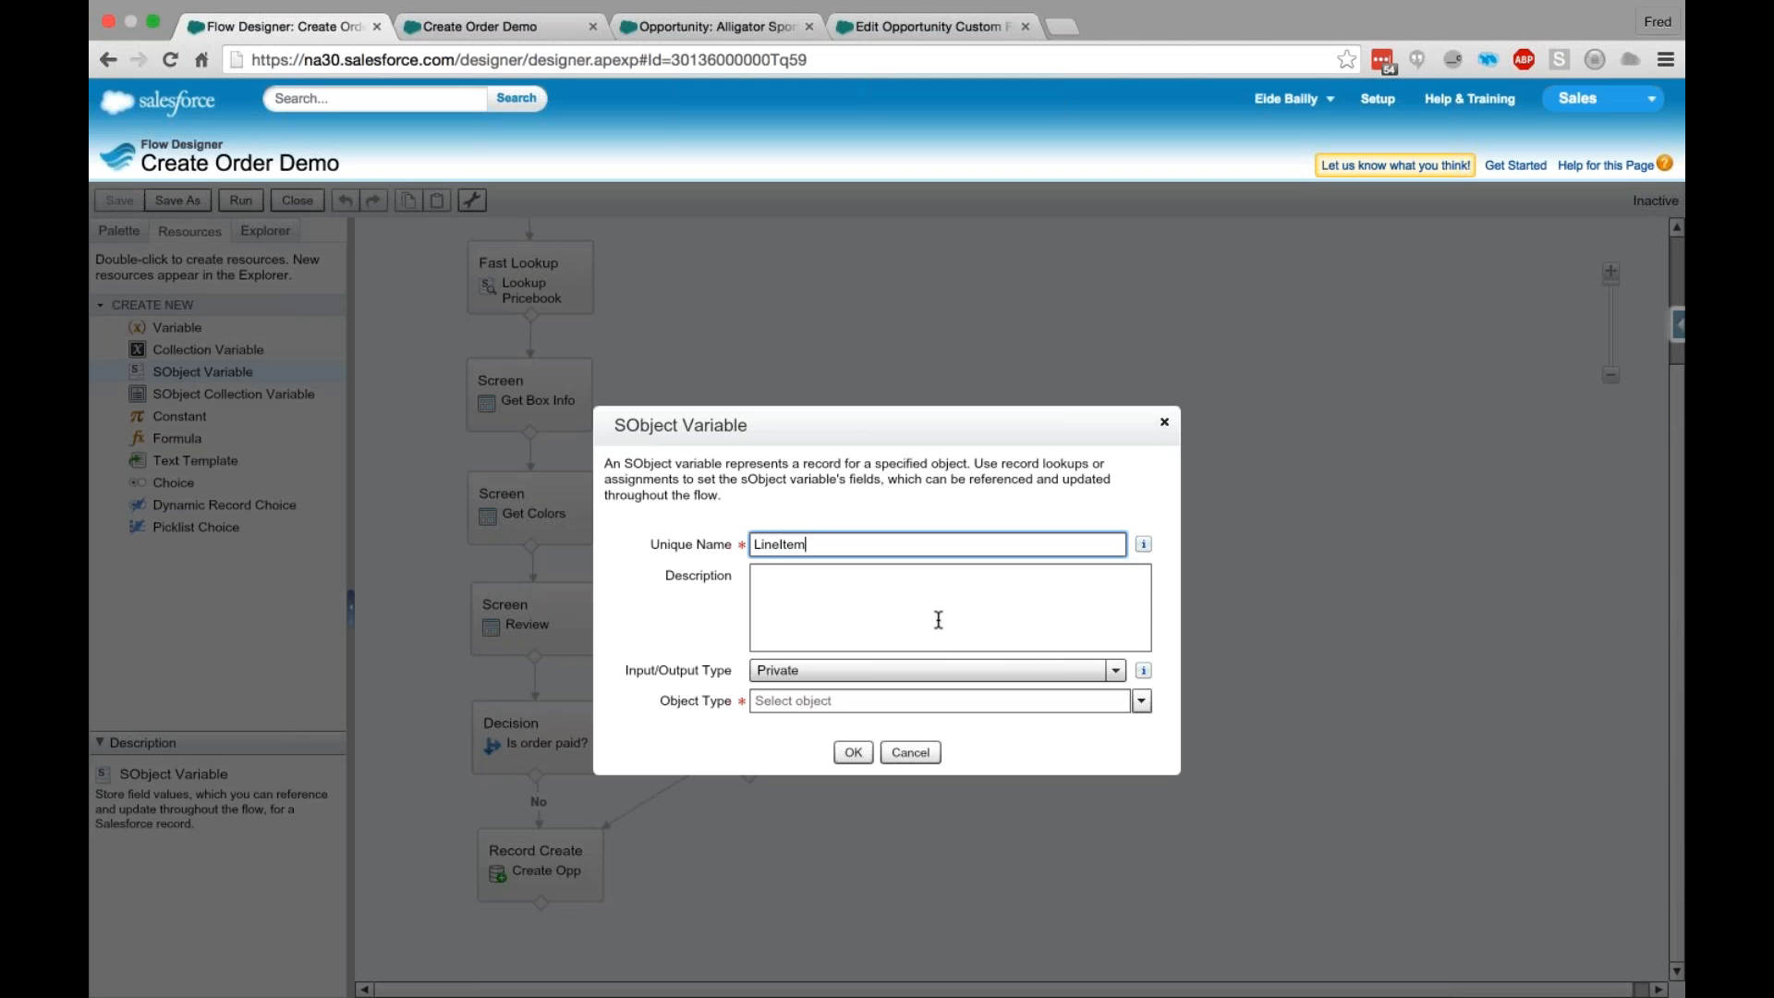
click(887, 702)
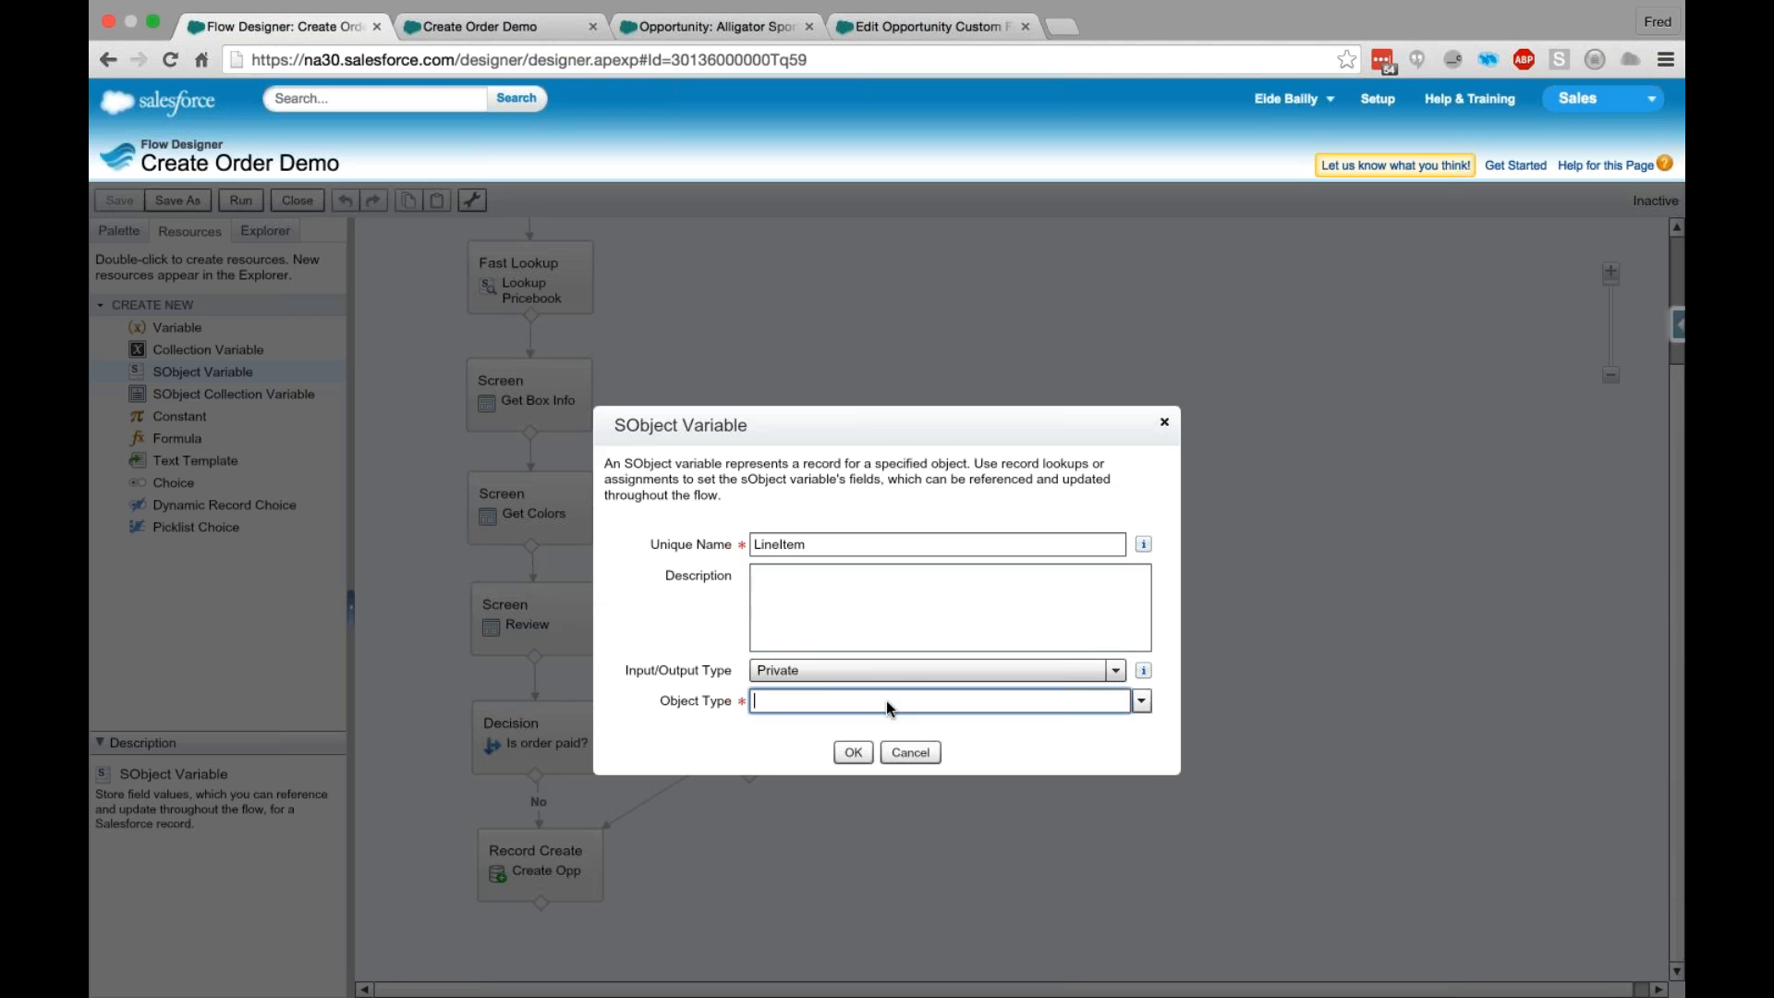
text(Opp)
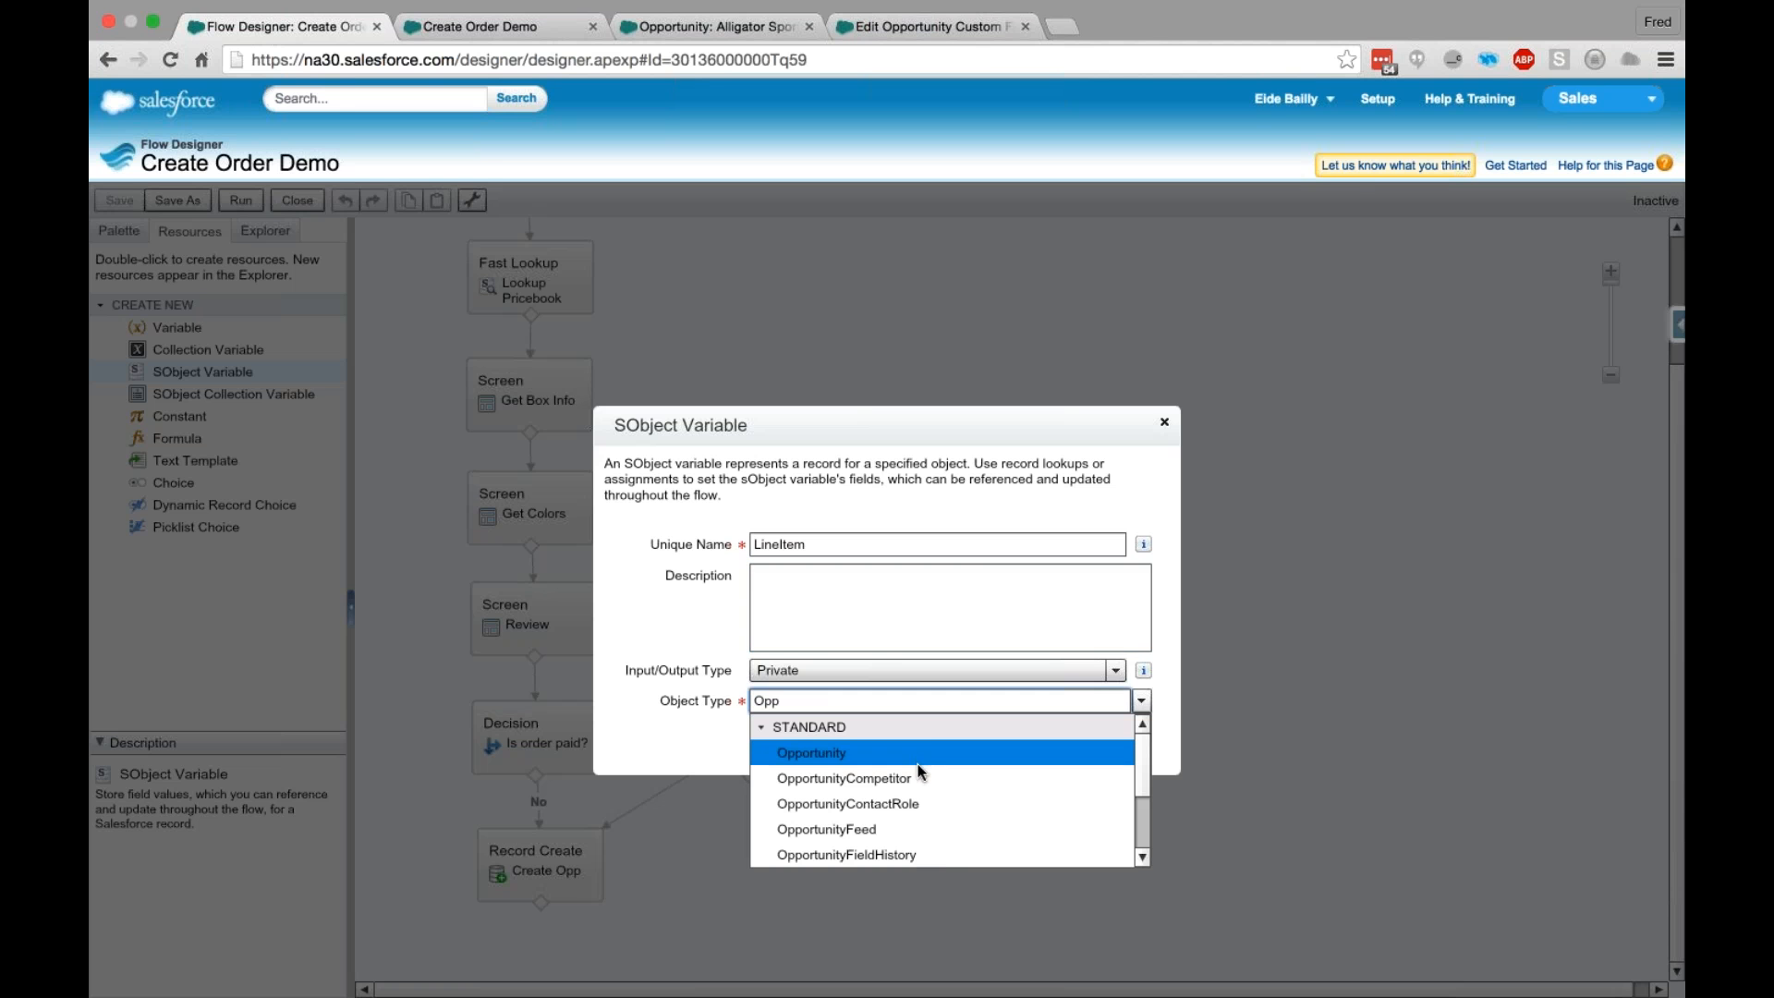
key(super+a)
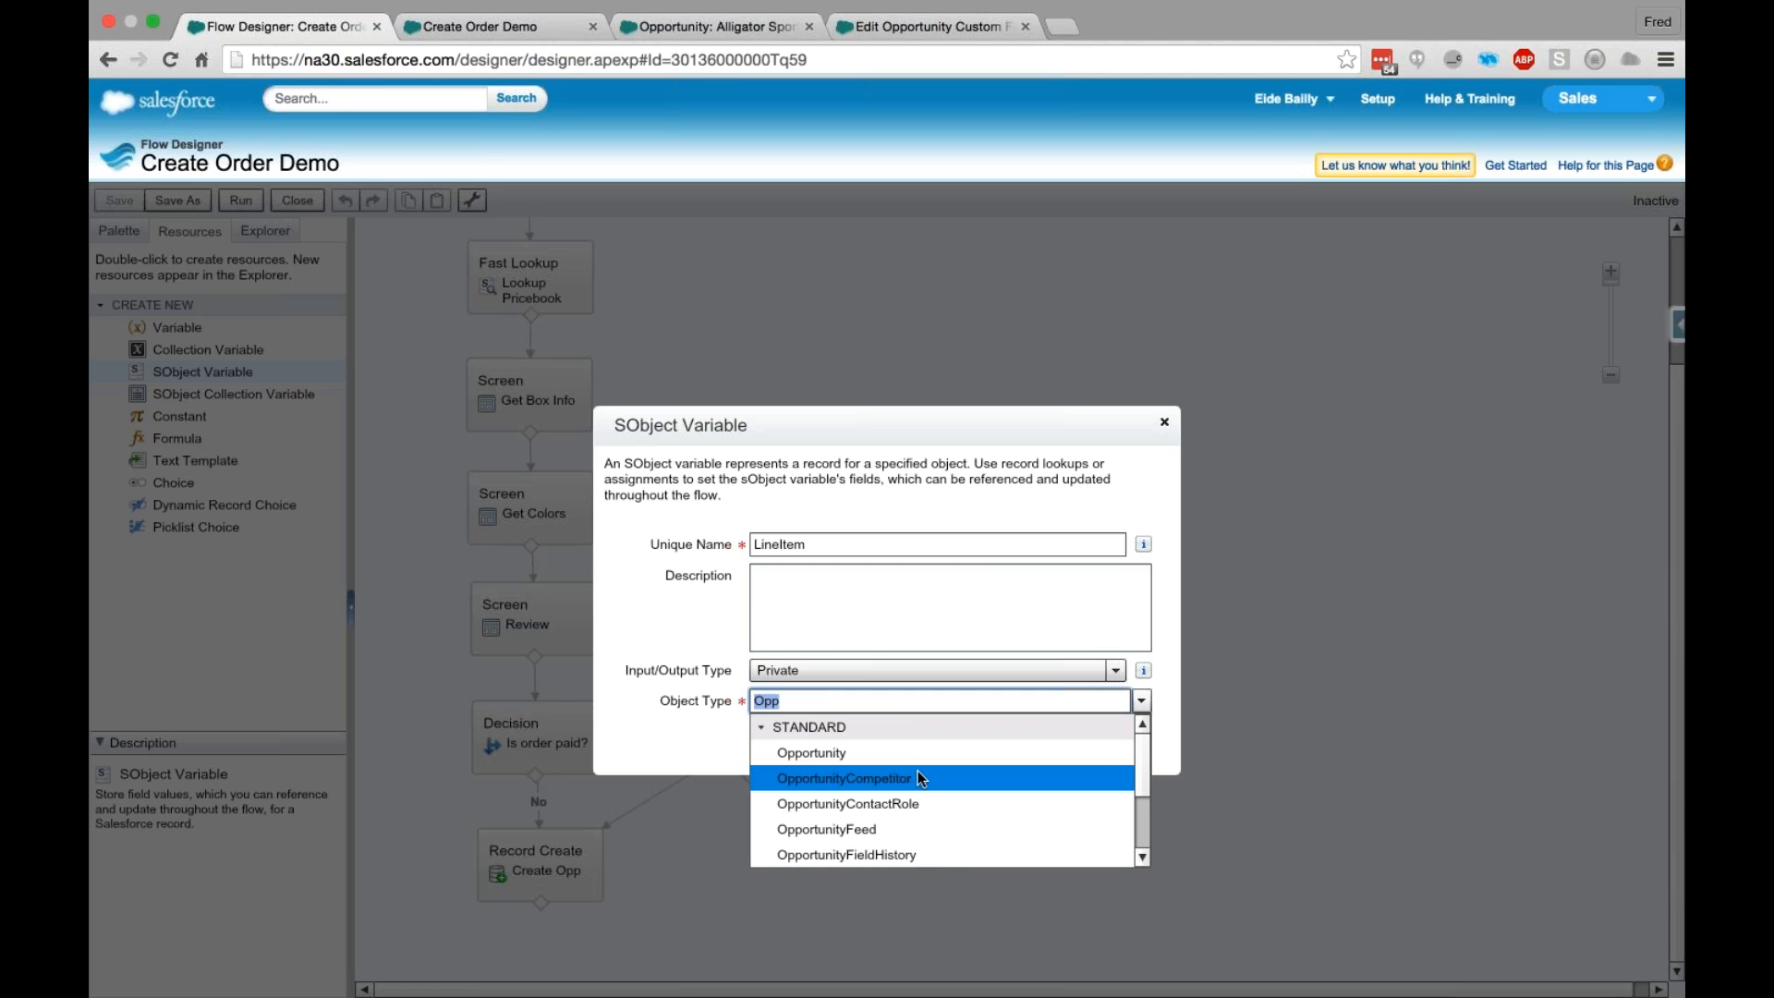
text(Line)
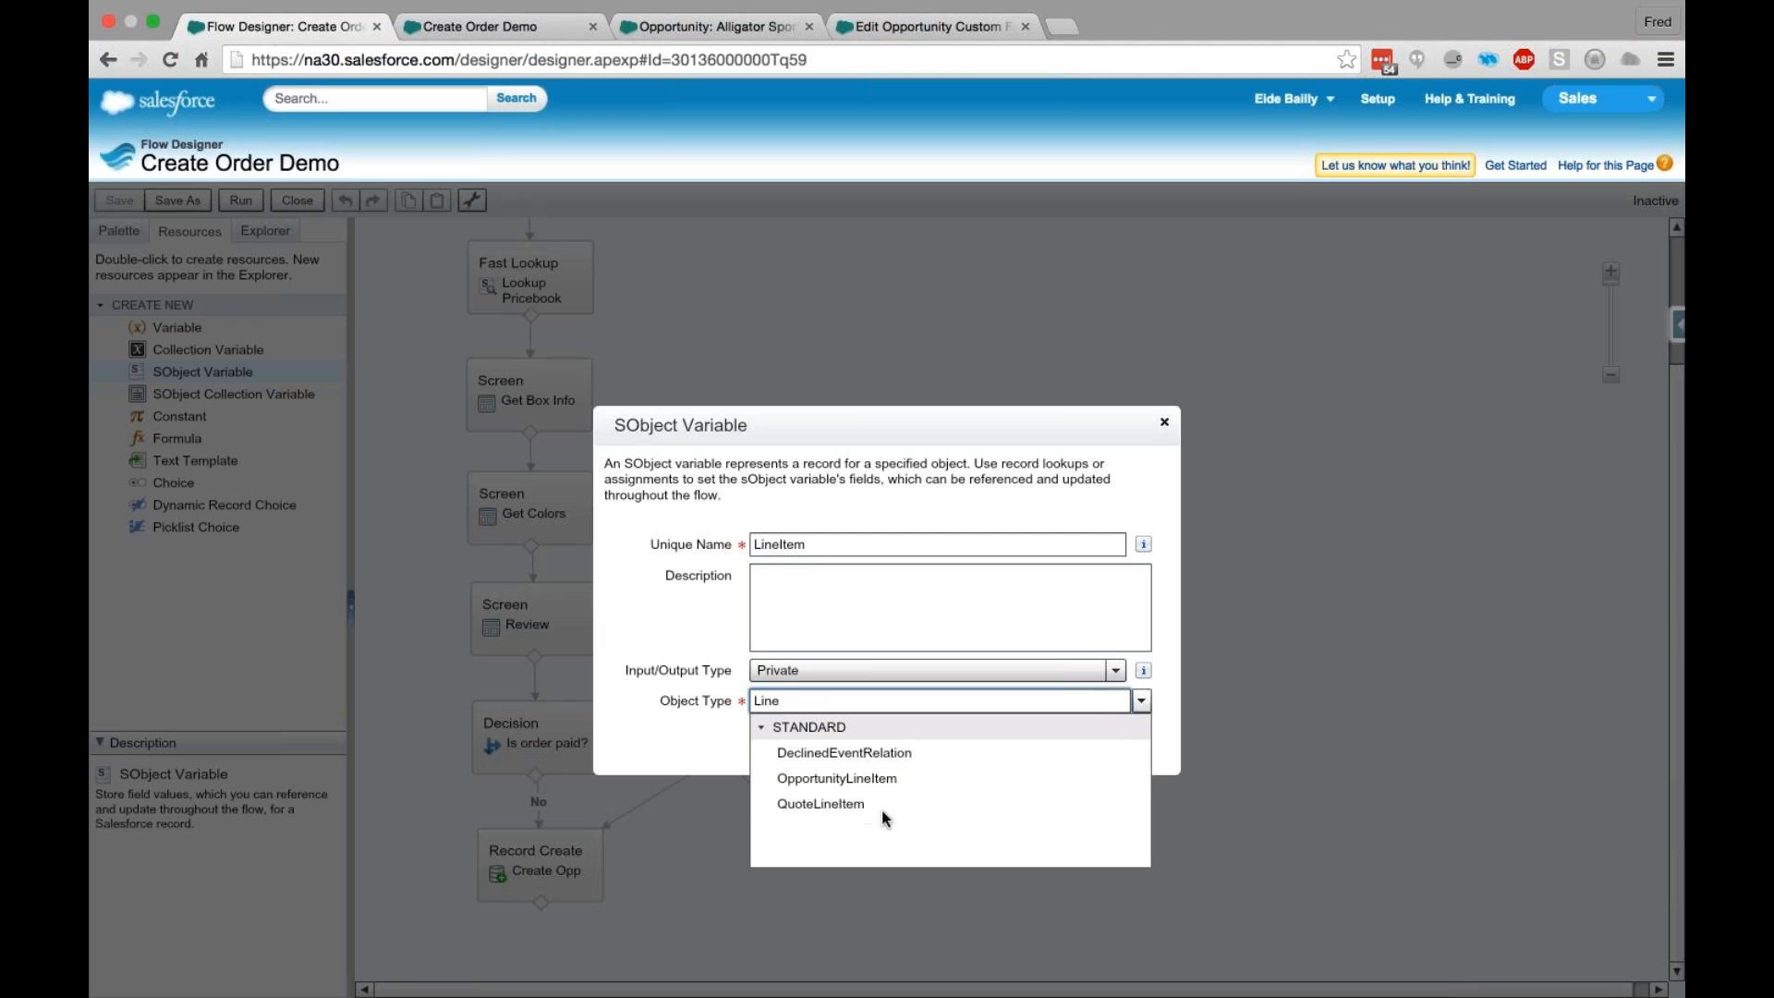
click(868, 778)
click(853, 752)
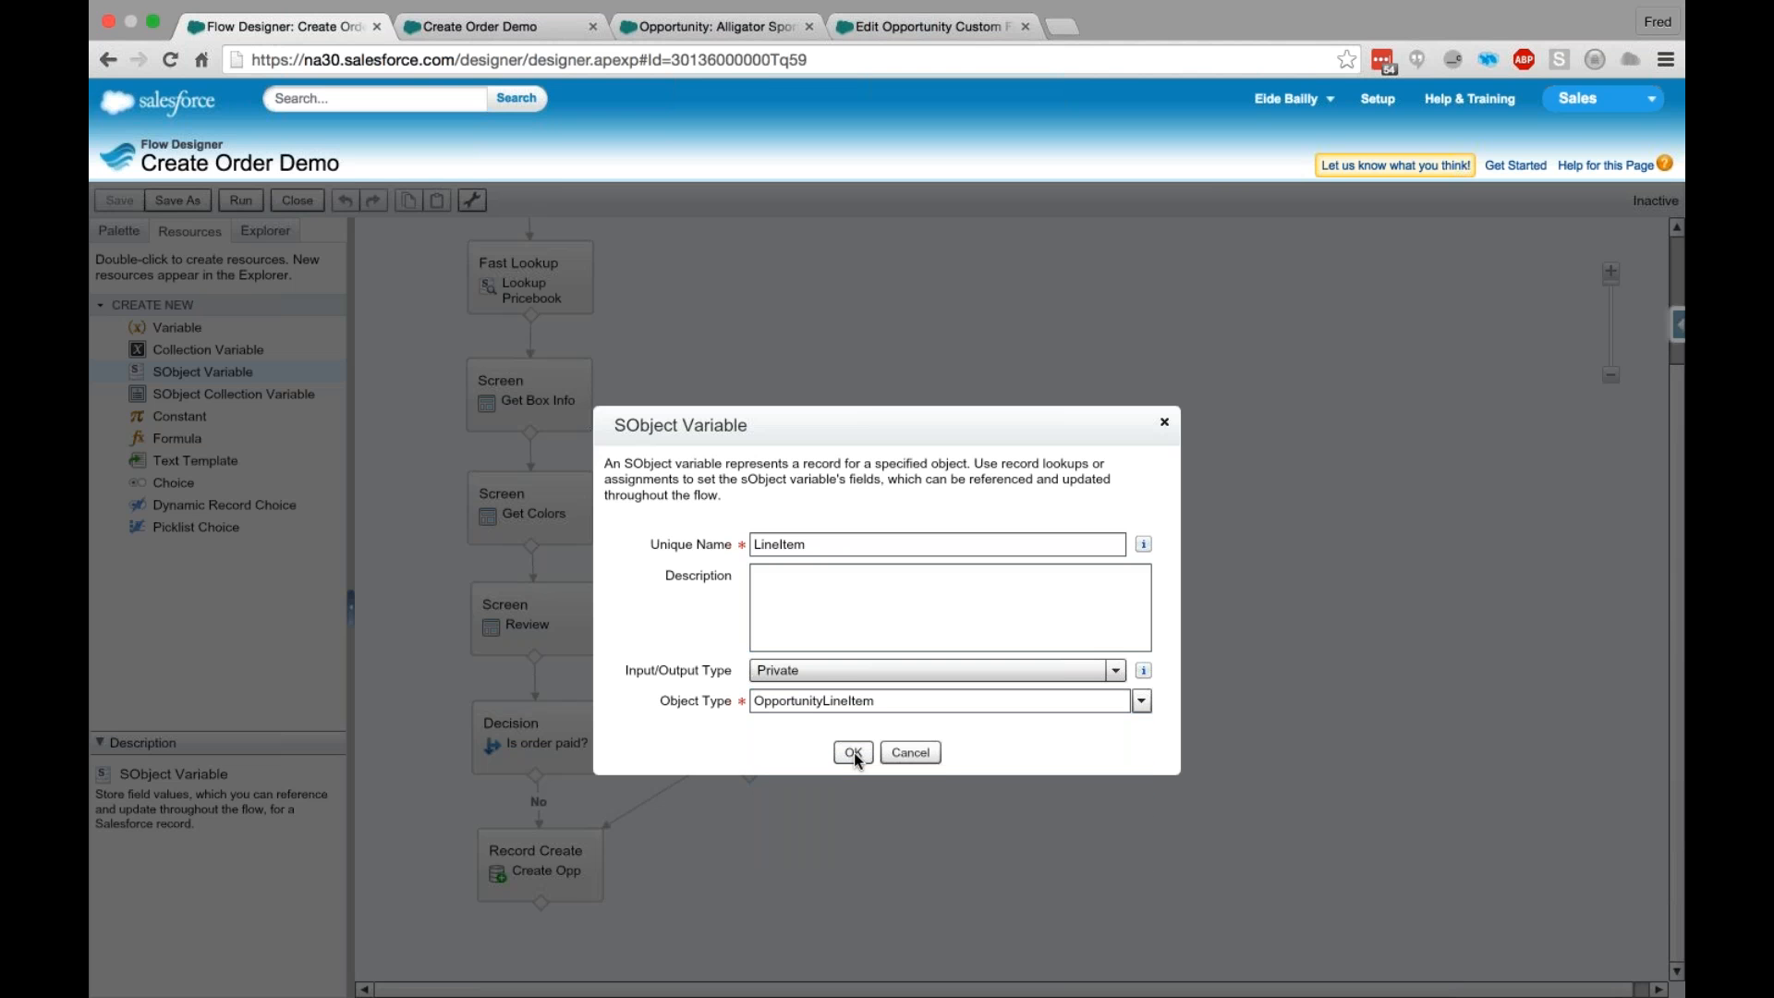
click(854, 752)
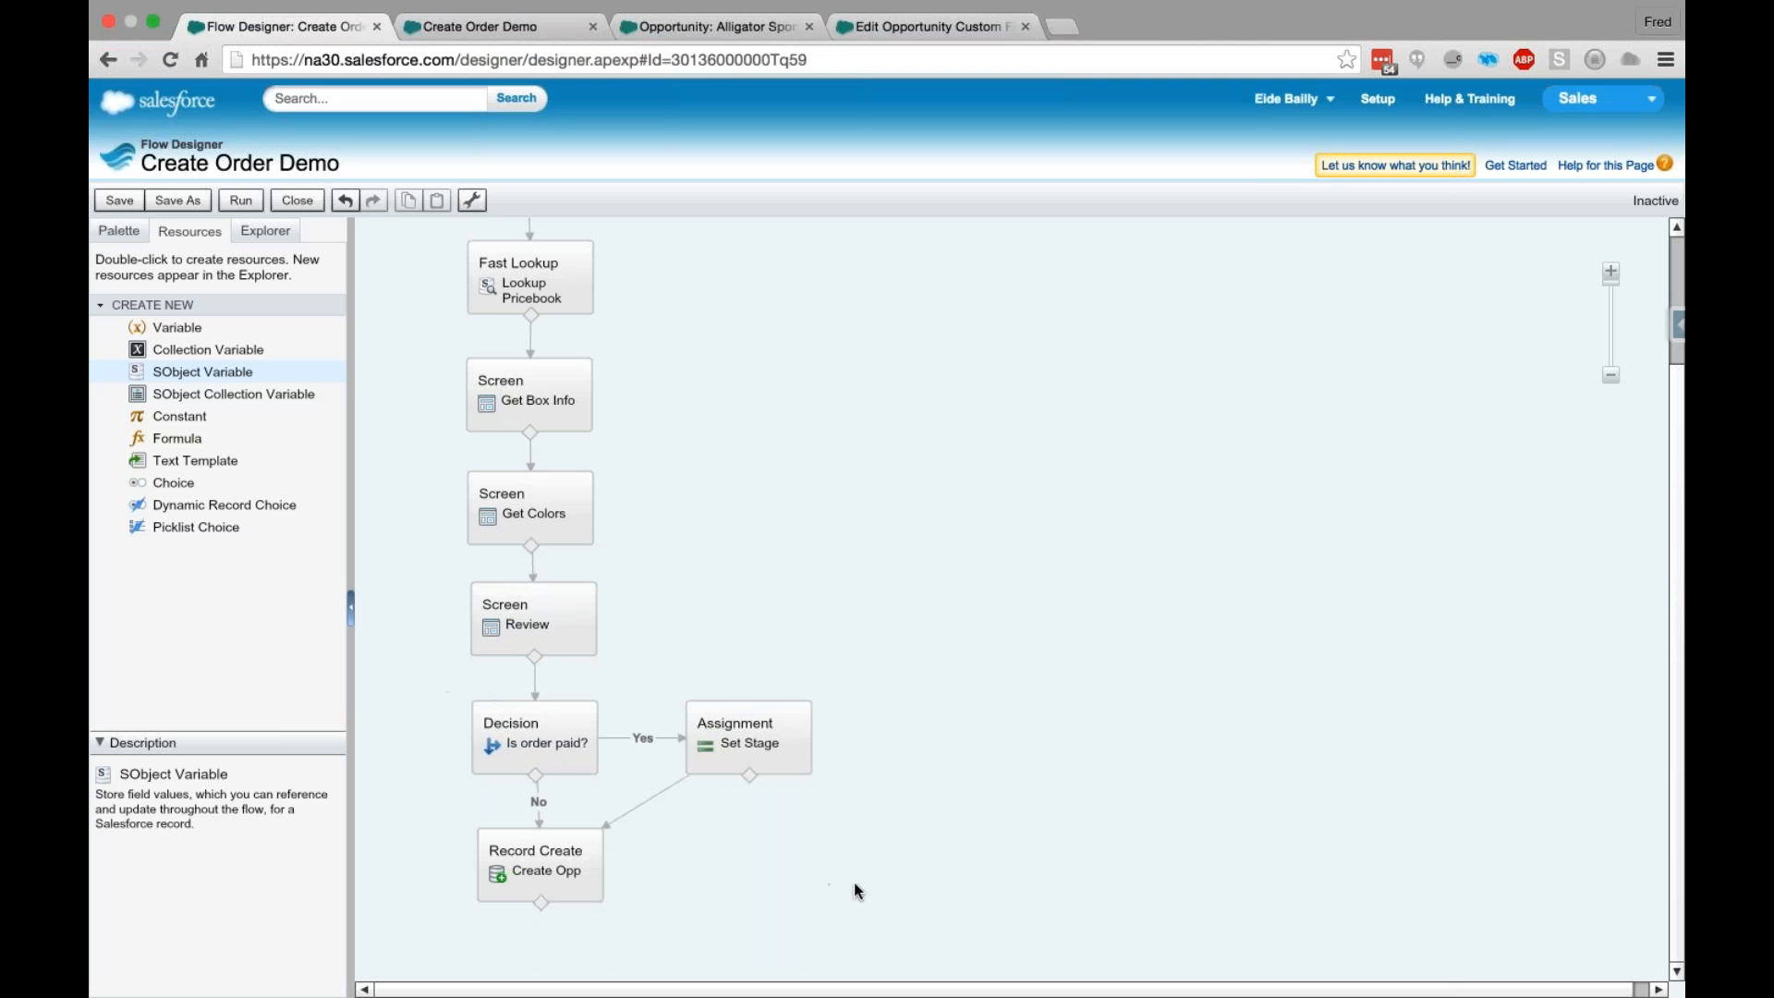
- Move the decision, Set Stage and Create Opp elements together to leave a gap below the Review screen, and remove Review's connector to the decision
drag(432, 686, 896, 967)
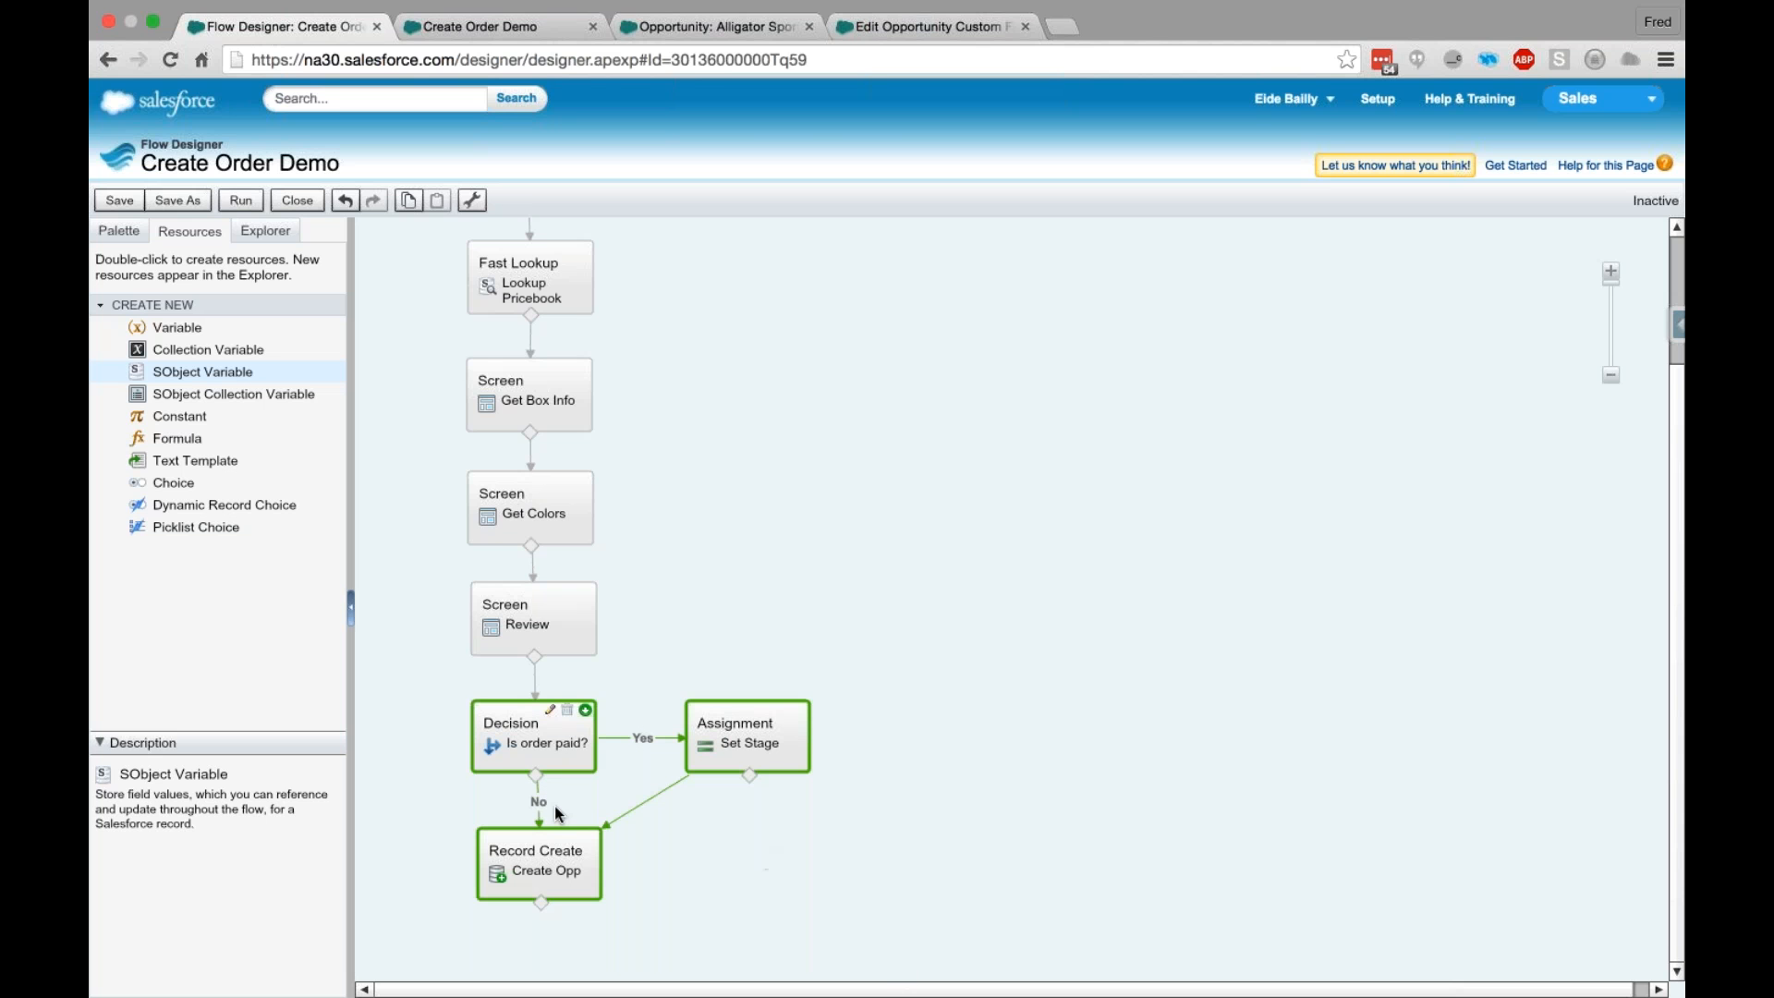
drag(557, 813, 562, 647)
click(602, 517)
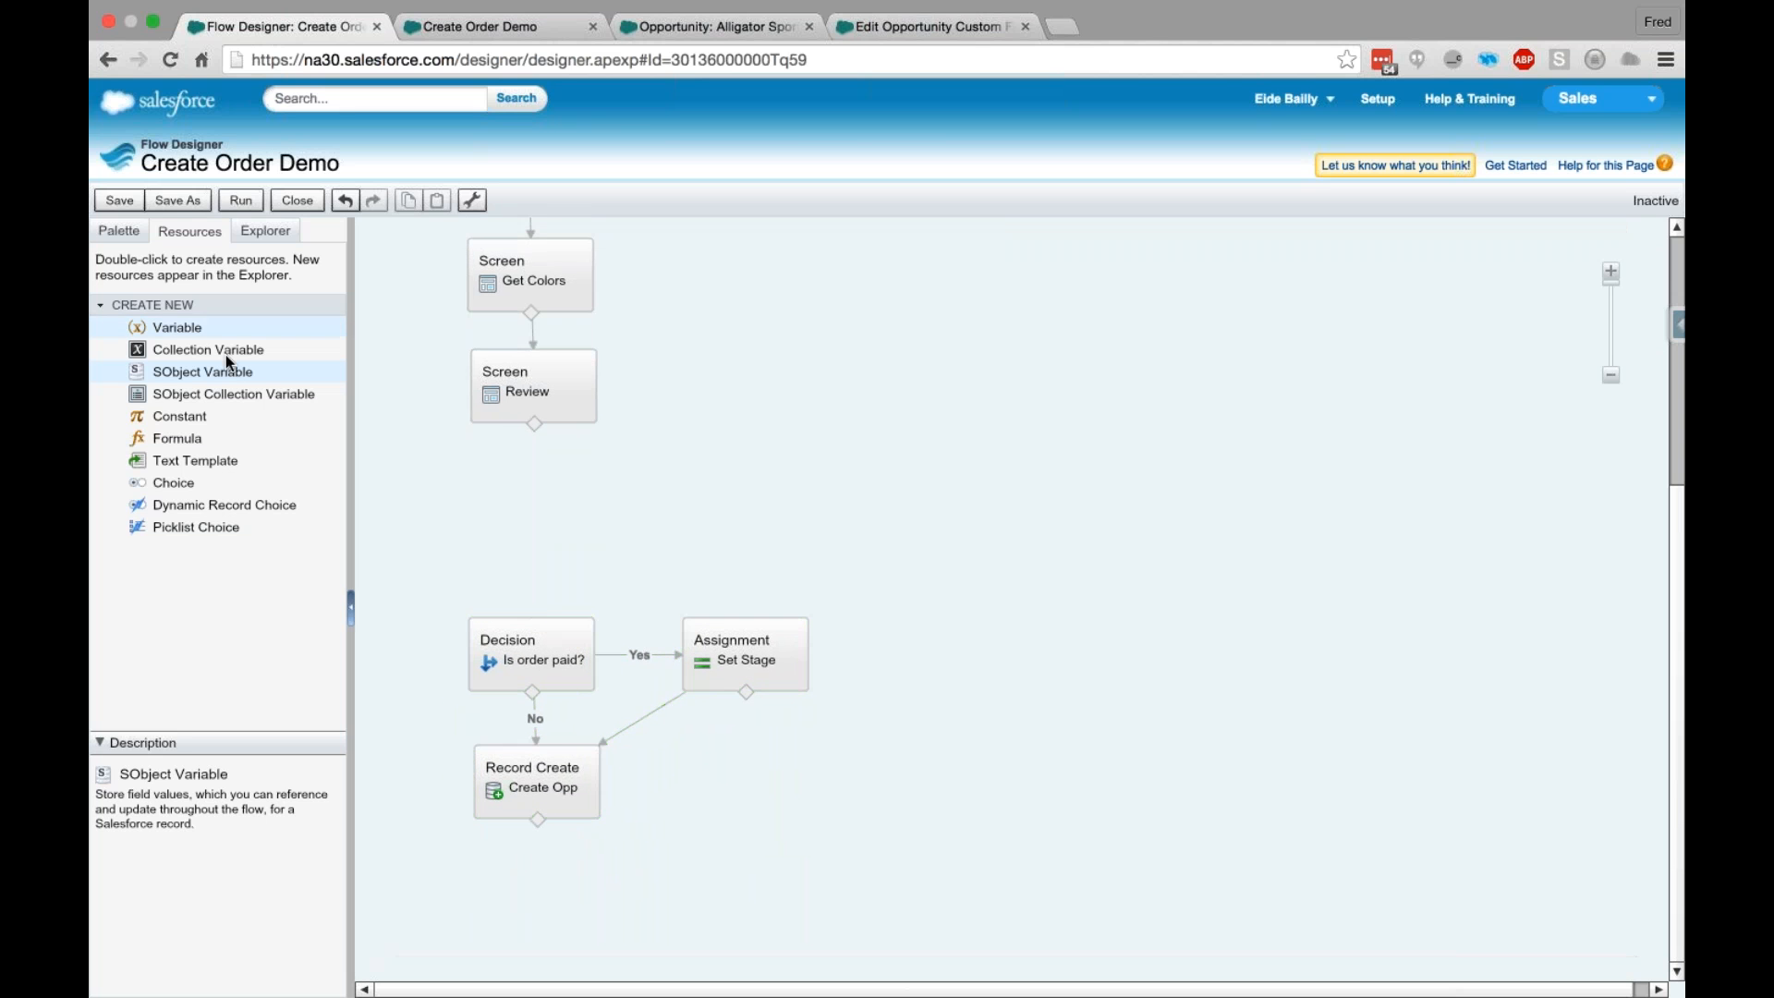
- Add an Assignment element named Set Box Data in the gap between the Review screen and the decision
click(119, 231)
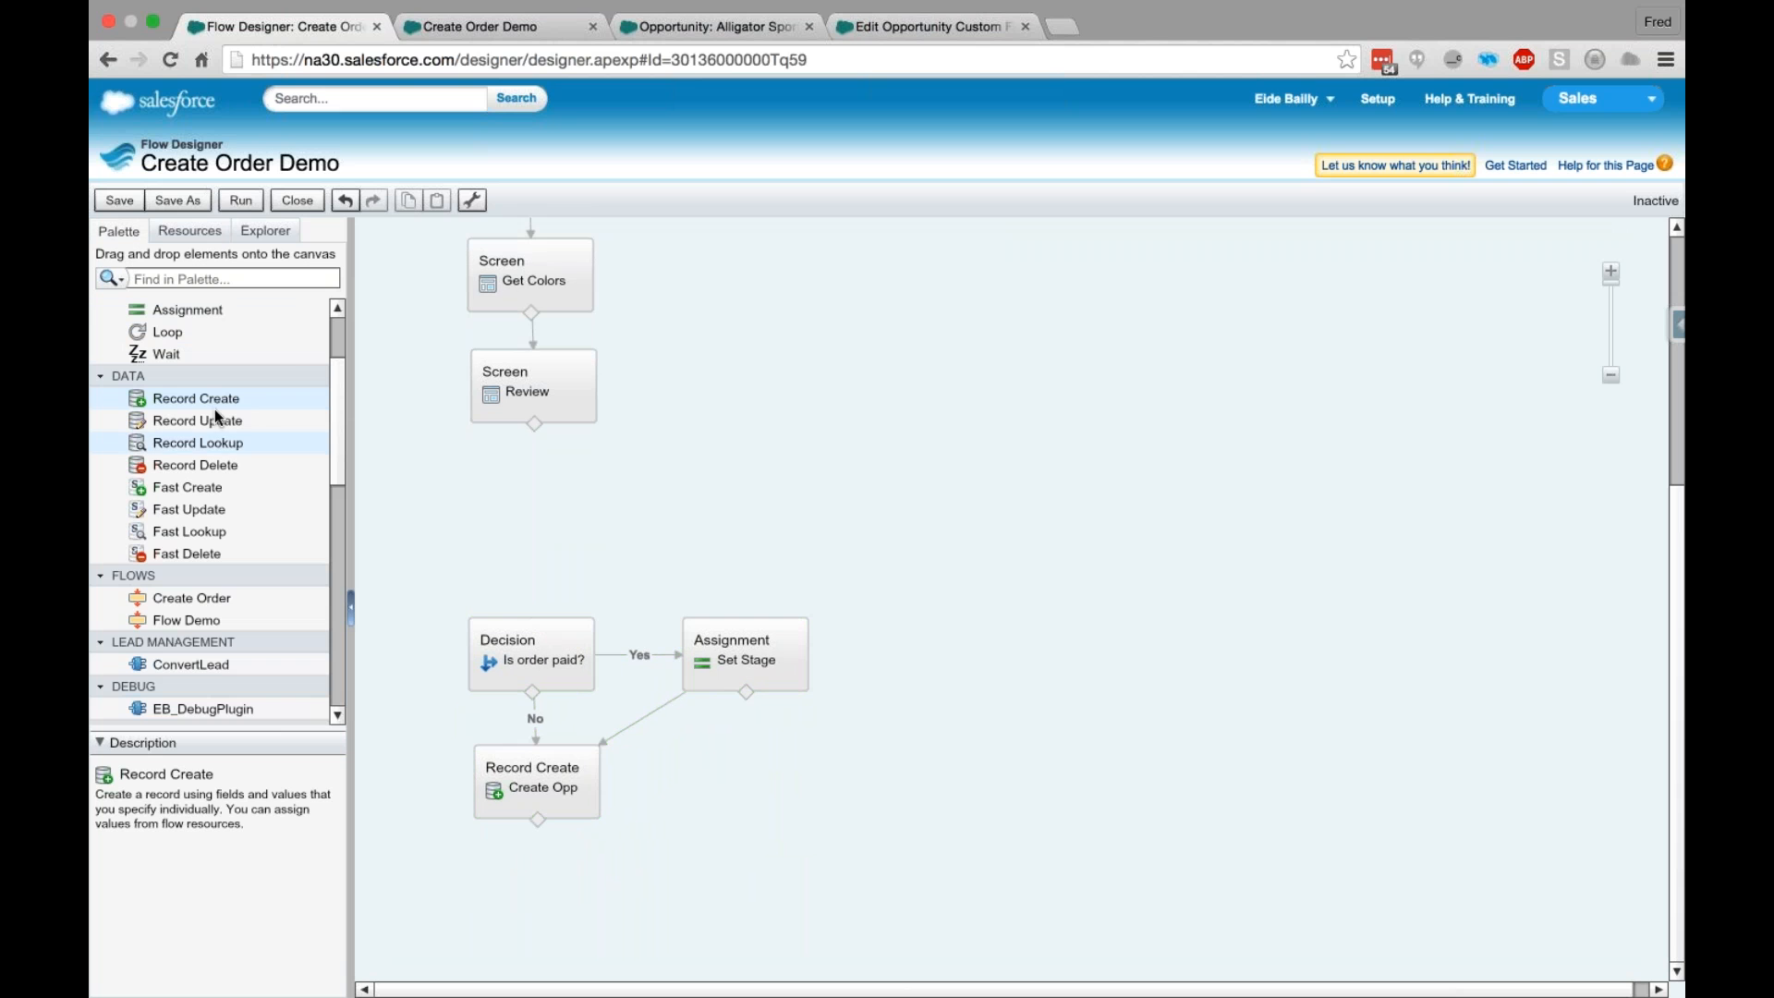
drag(185, 310, 534, 513)
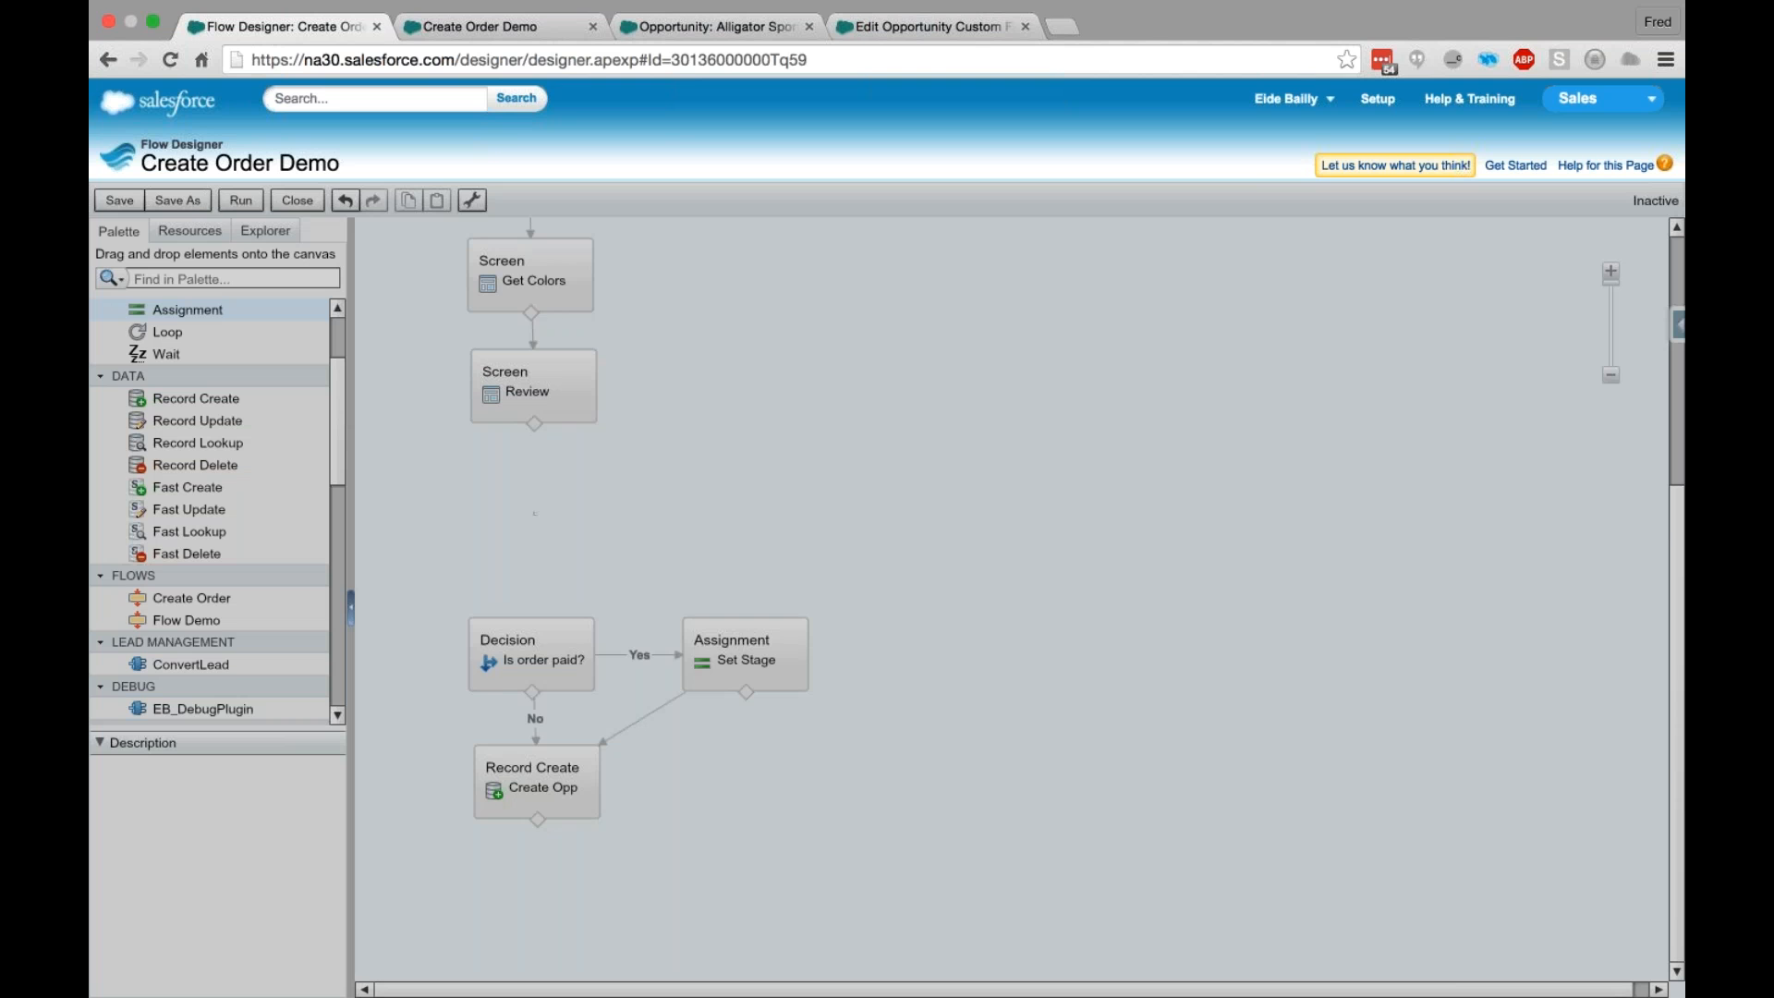
text(Set Box Data)
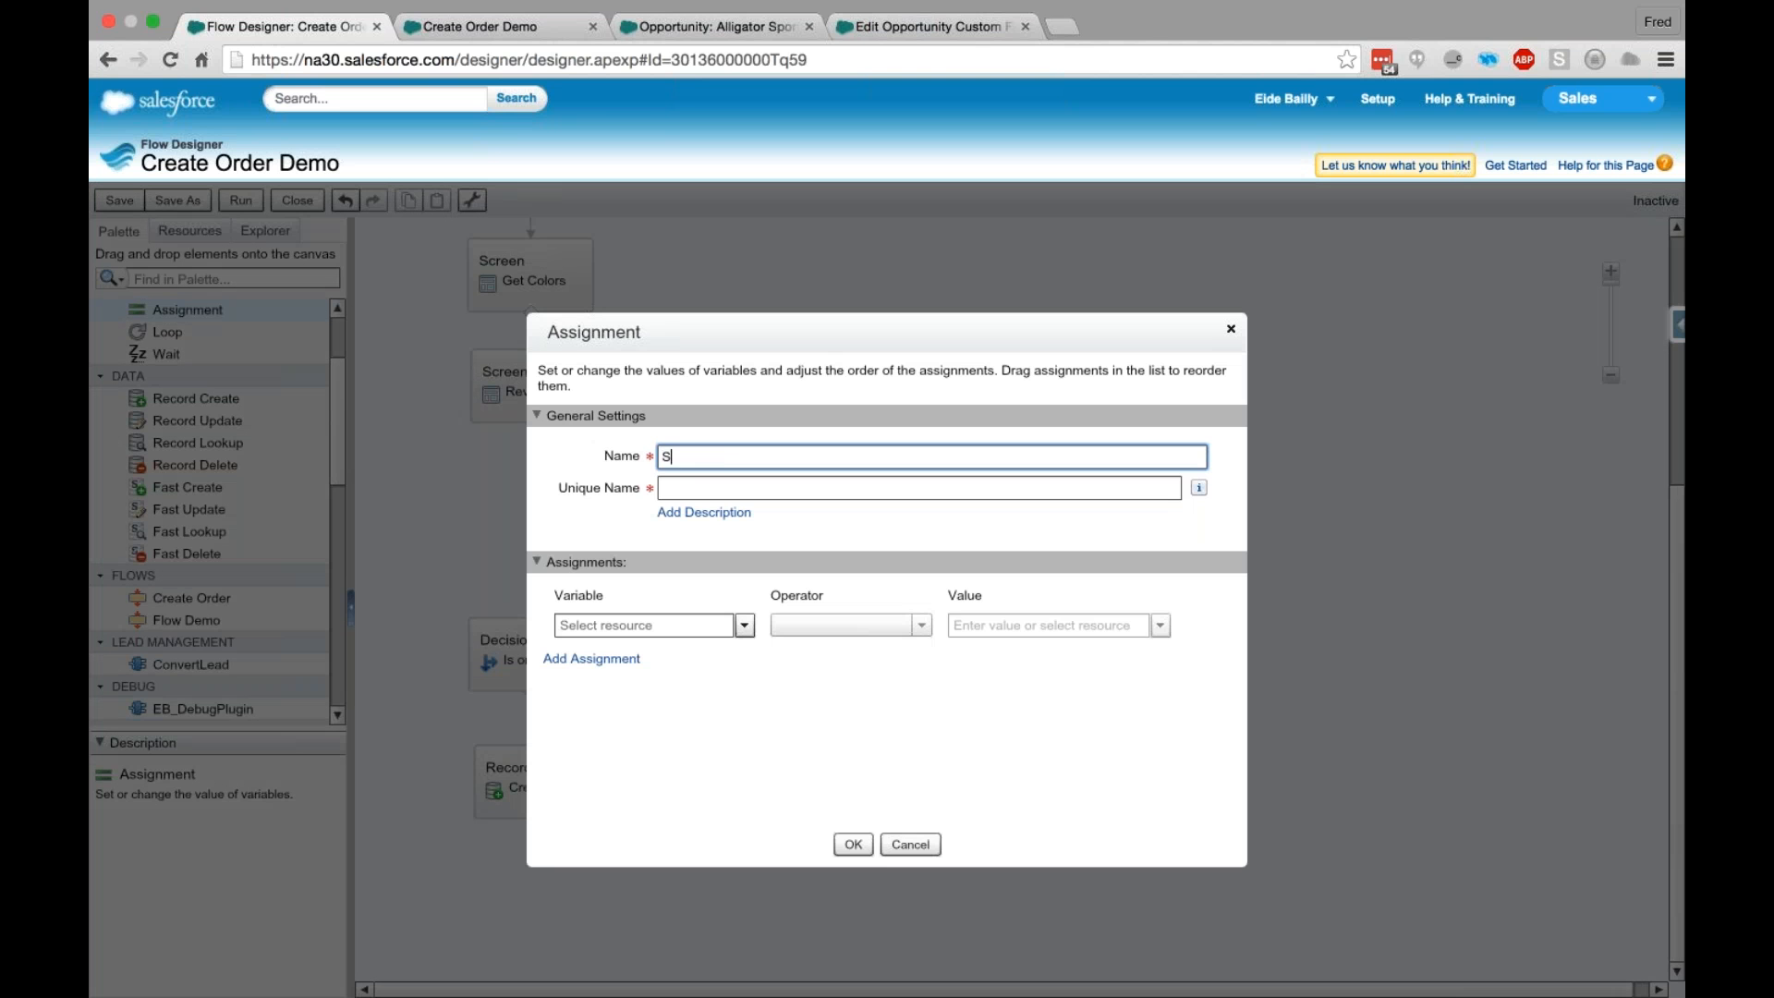
key(Tab)
click(693, 626)
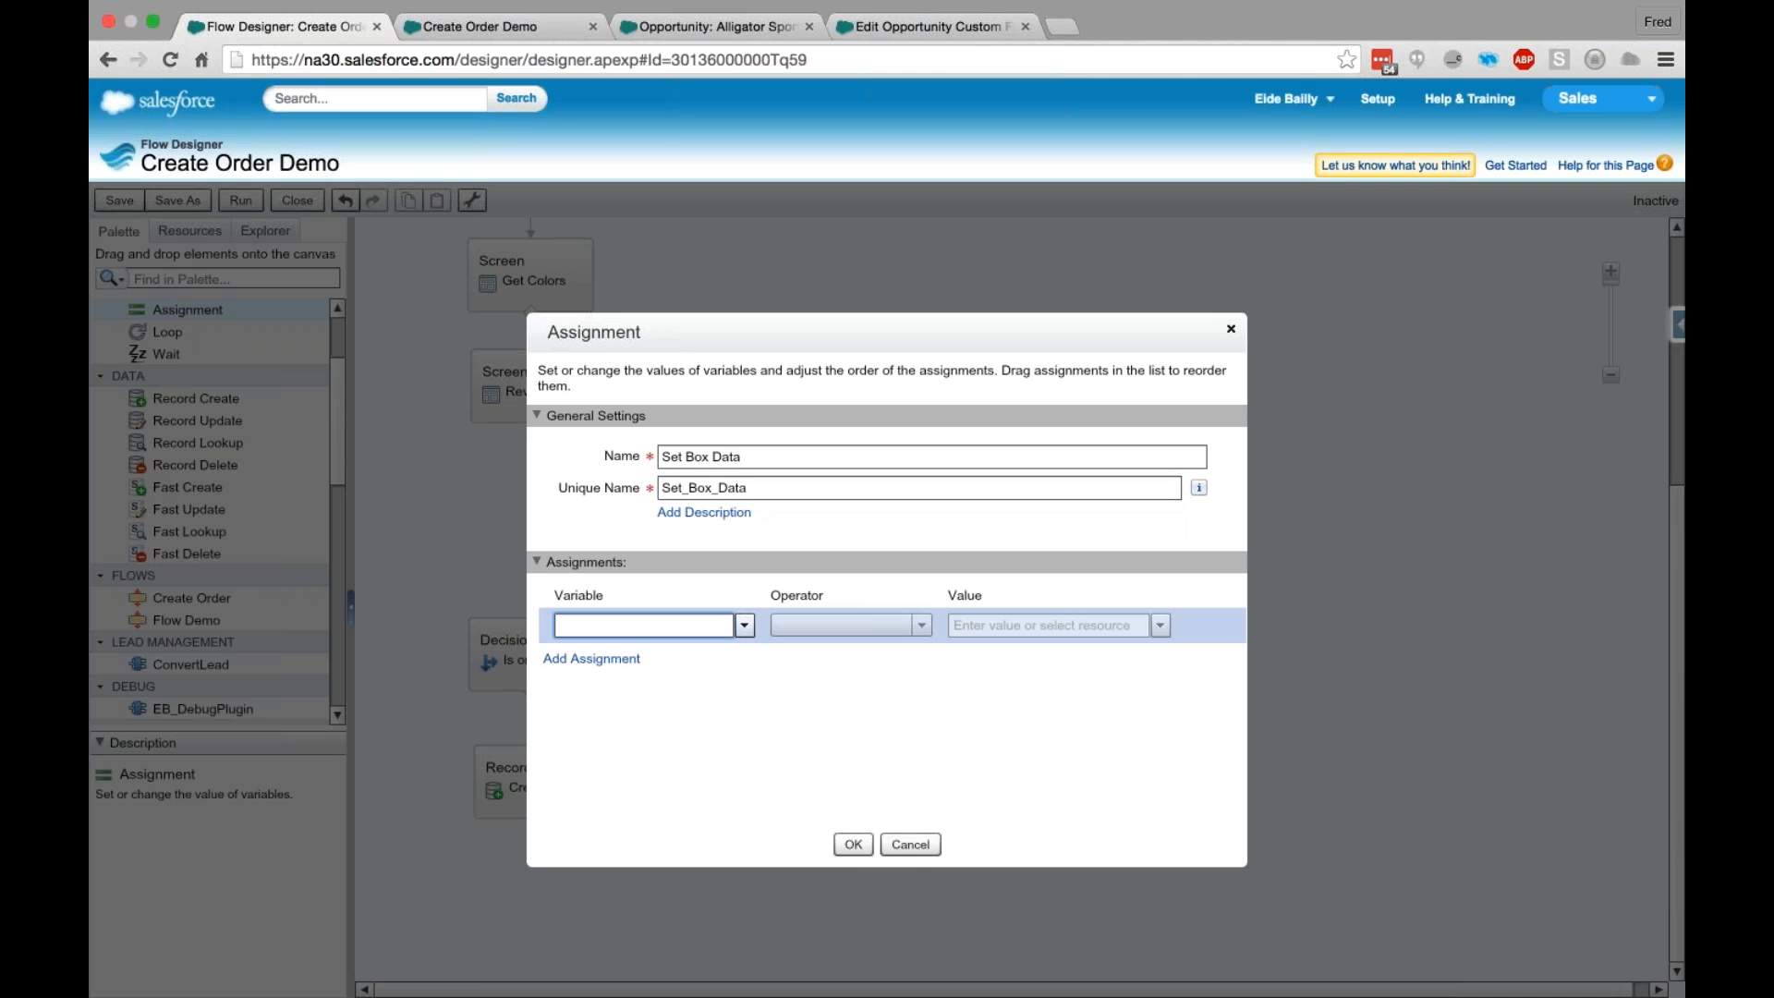
click(605, 757)
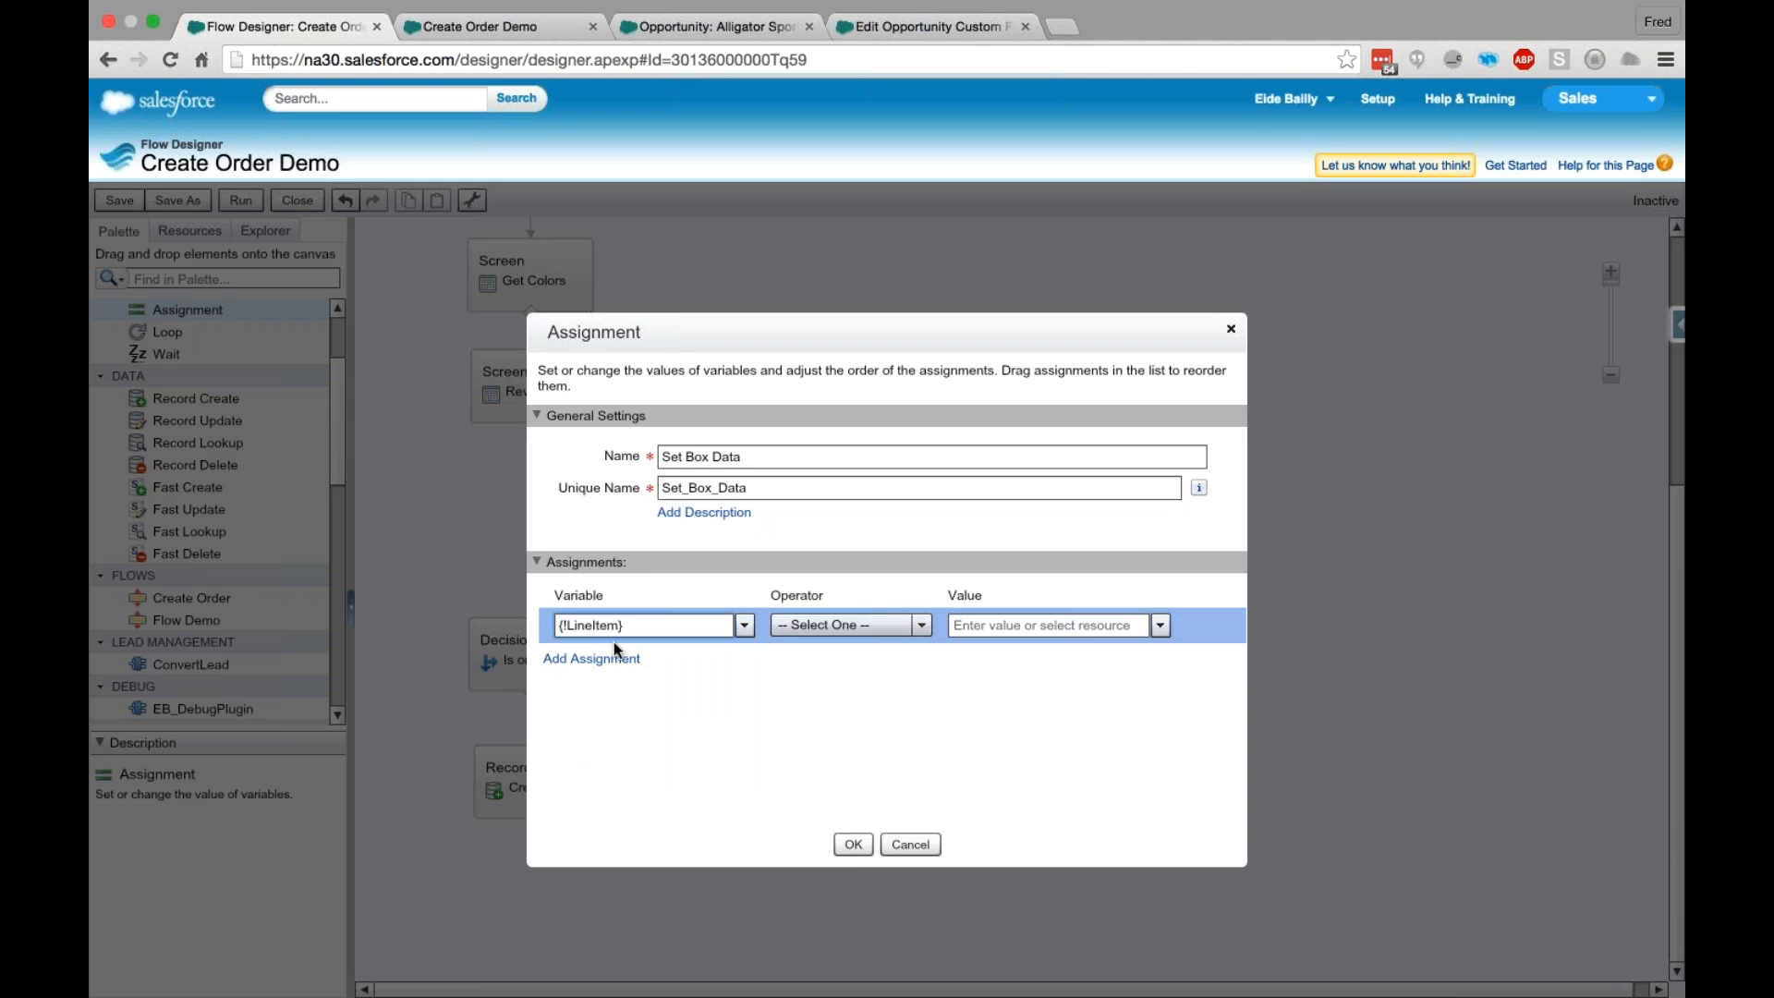
drag(665, 625, 560, 625)
key(BackSpace)
- Choose LineItem.Box_Height__c as the first assignment variable and add a second assignment for LineItem.Box_Width__c
click(744, 626)
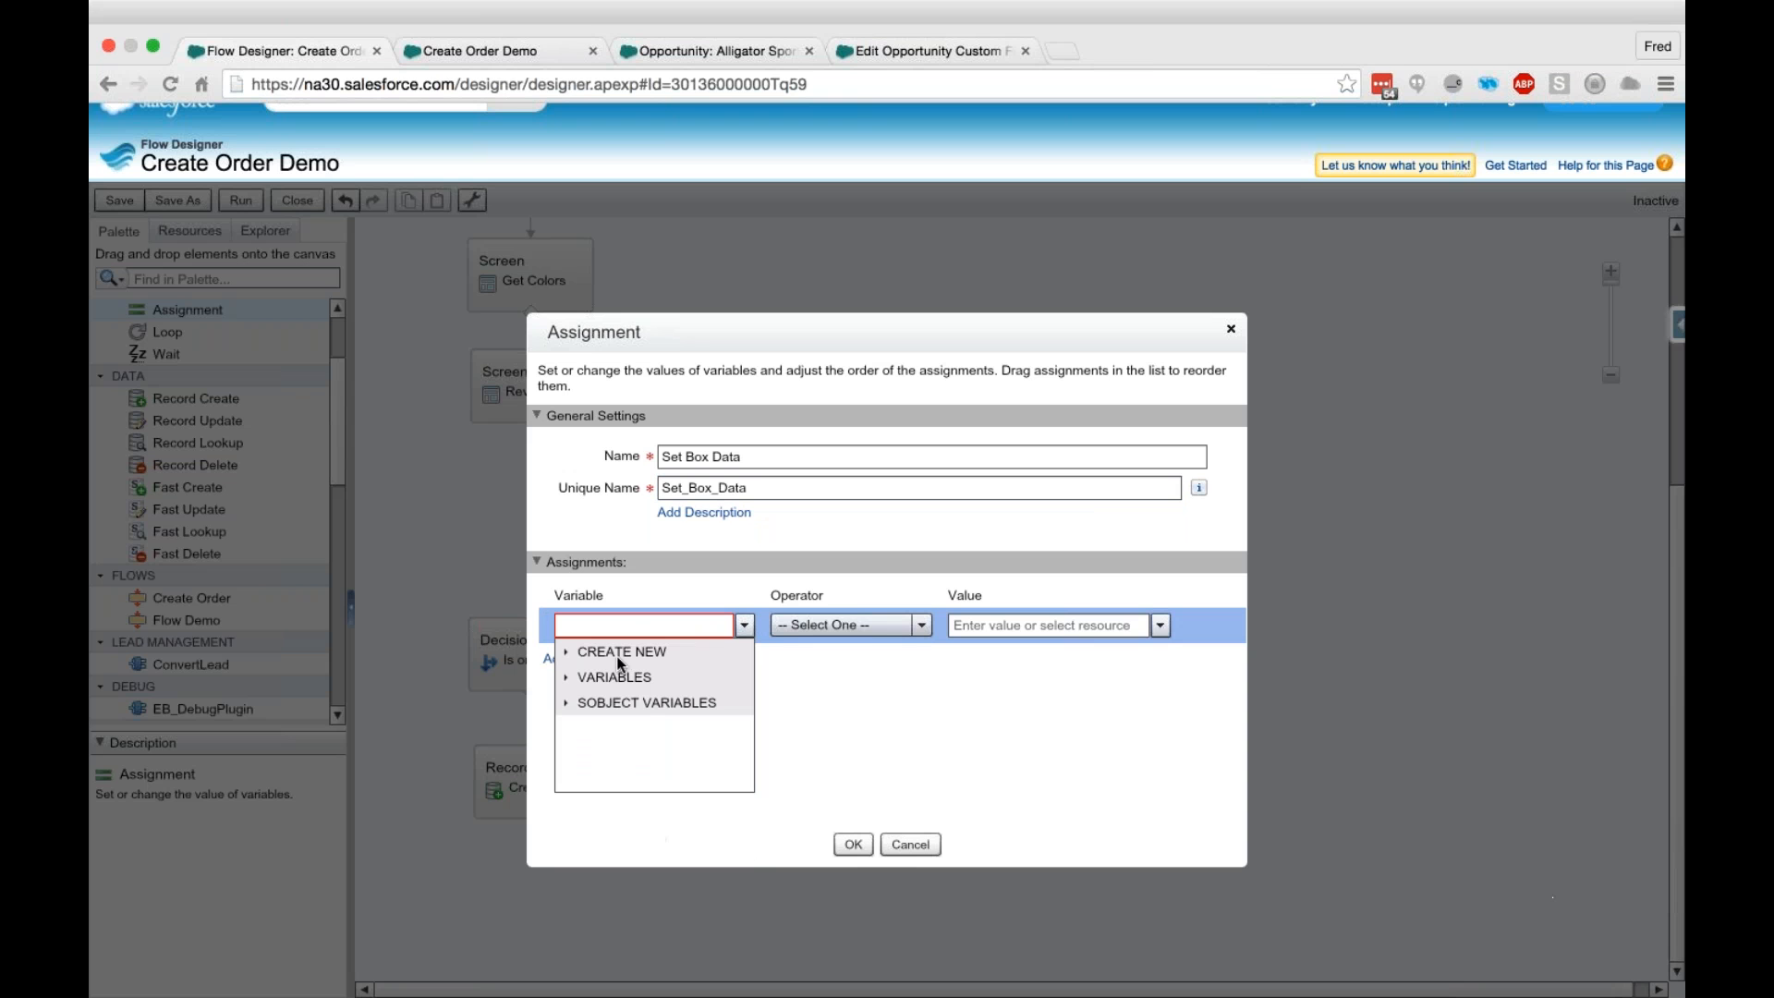
click(608, 629)
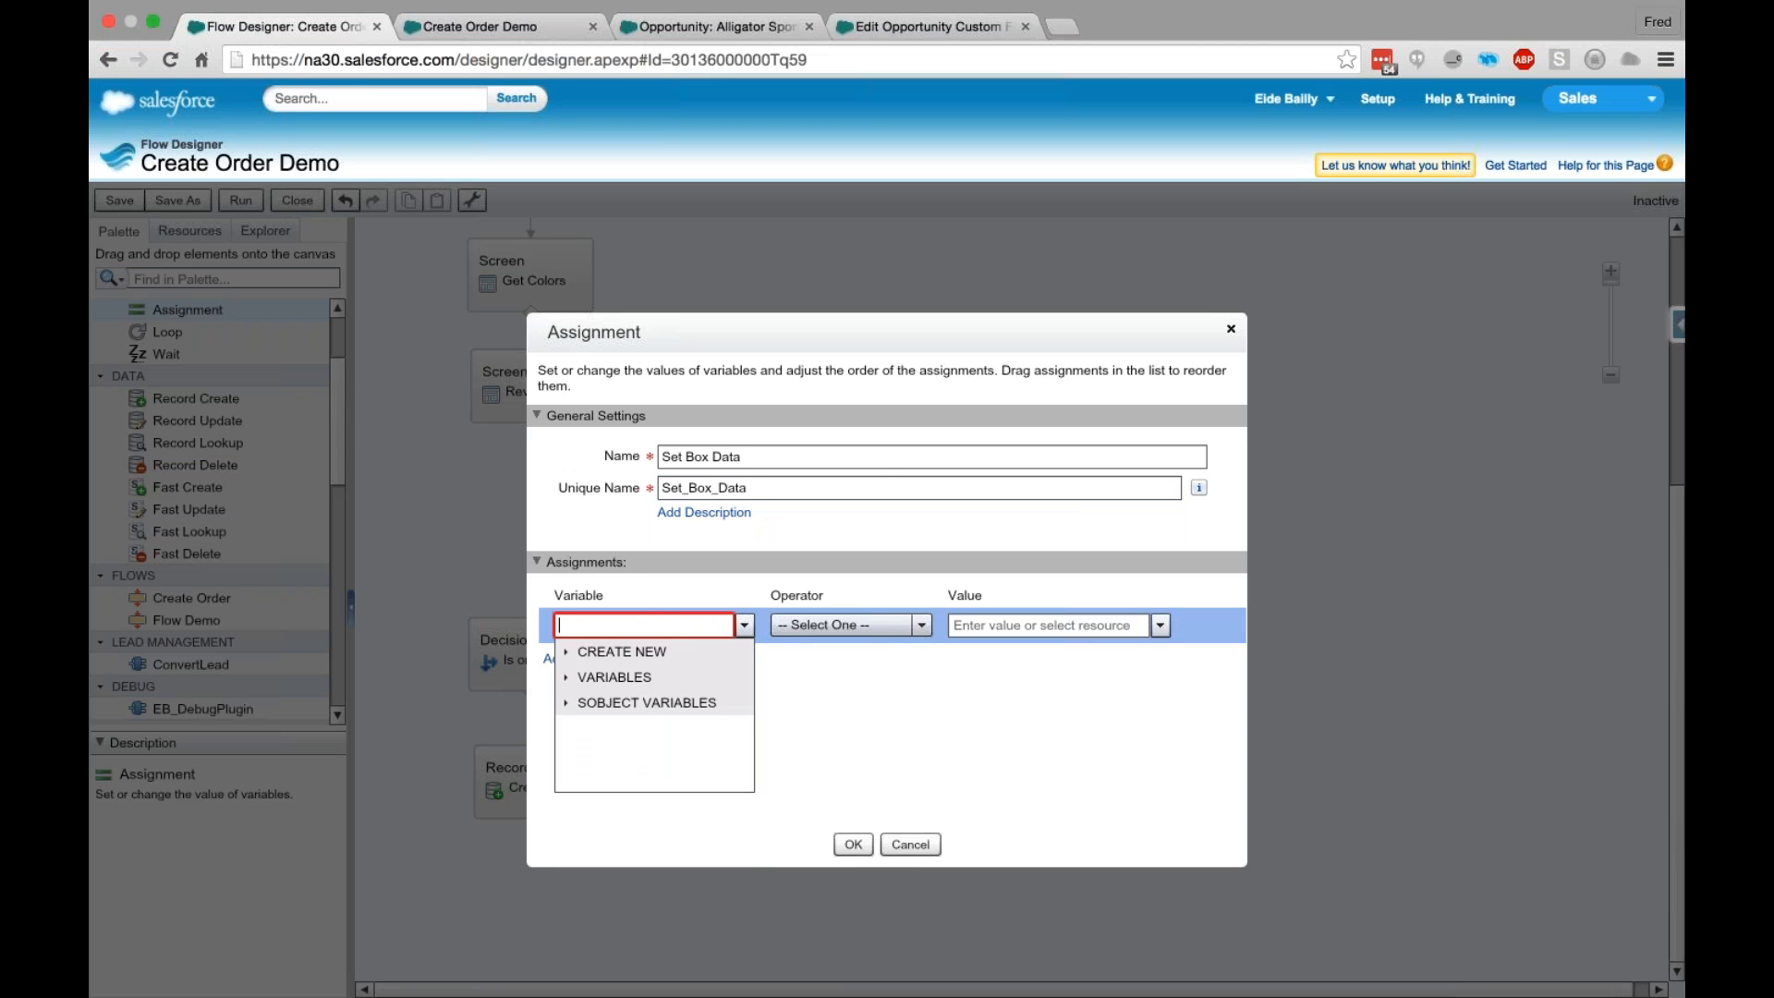
text(Hei)
click(651, 702)
click(625, 659)
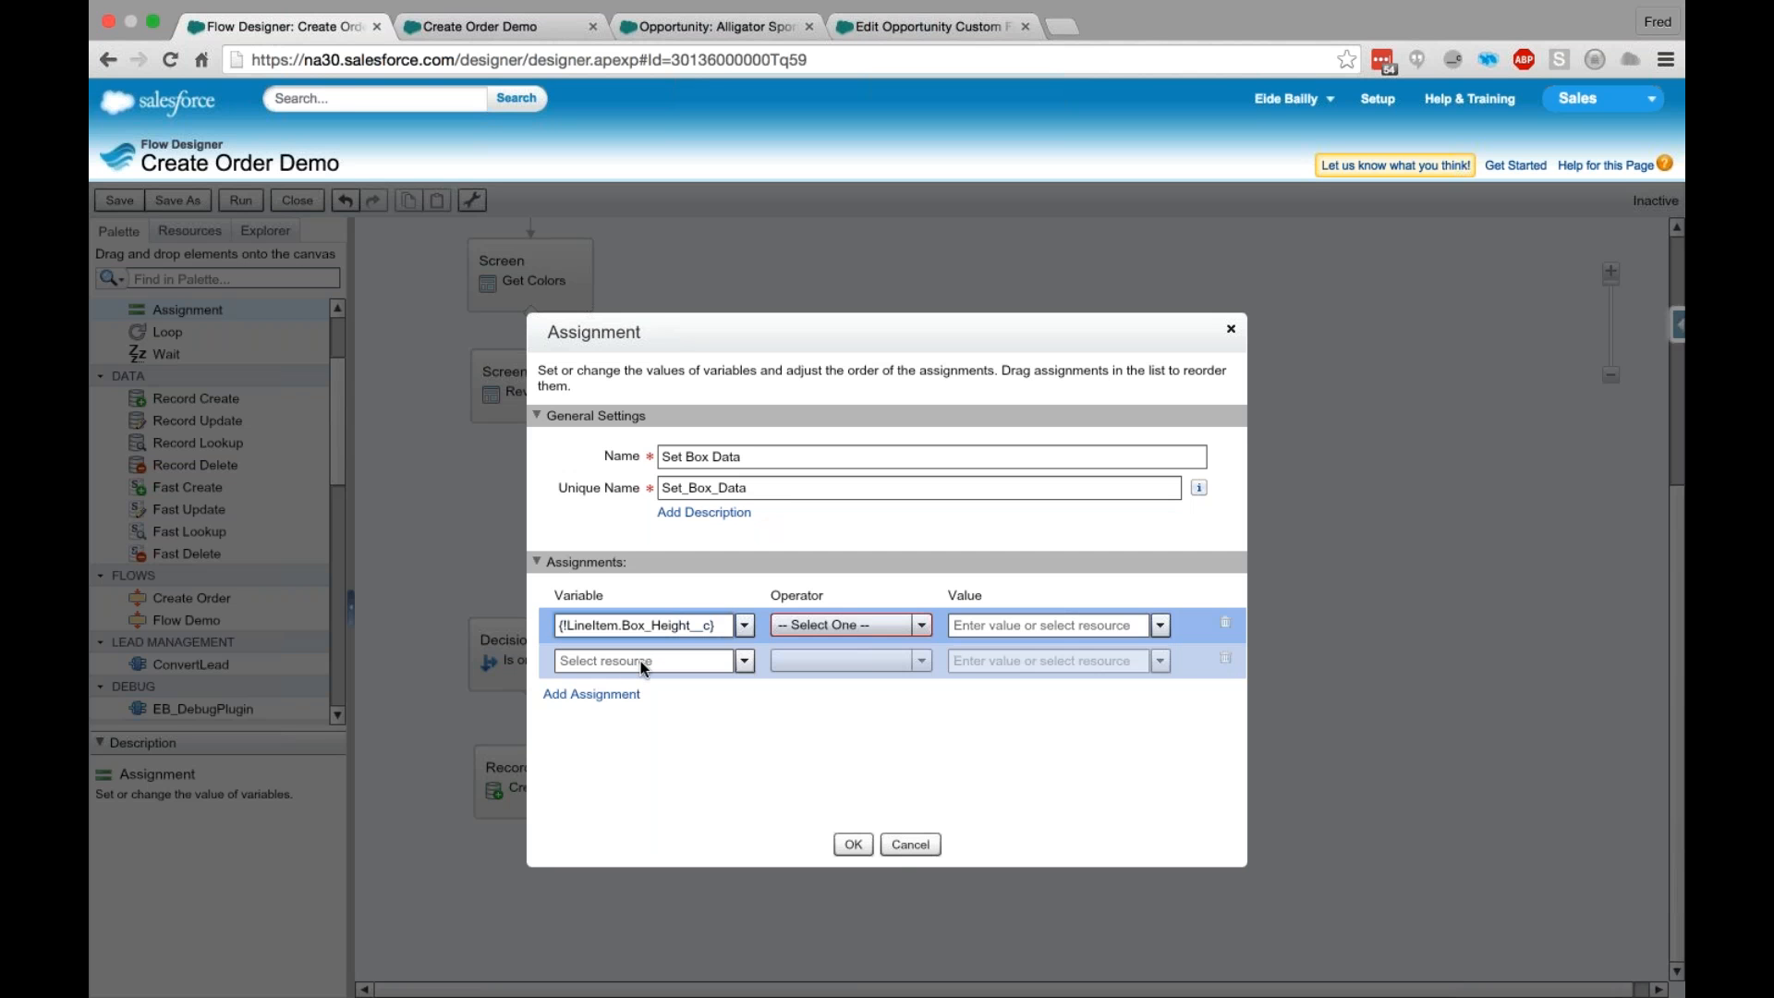
click(644, 662)
text(Width)
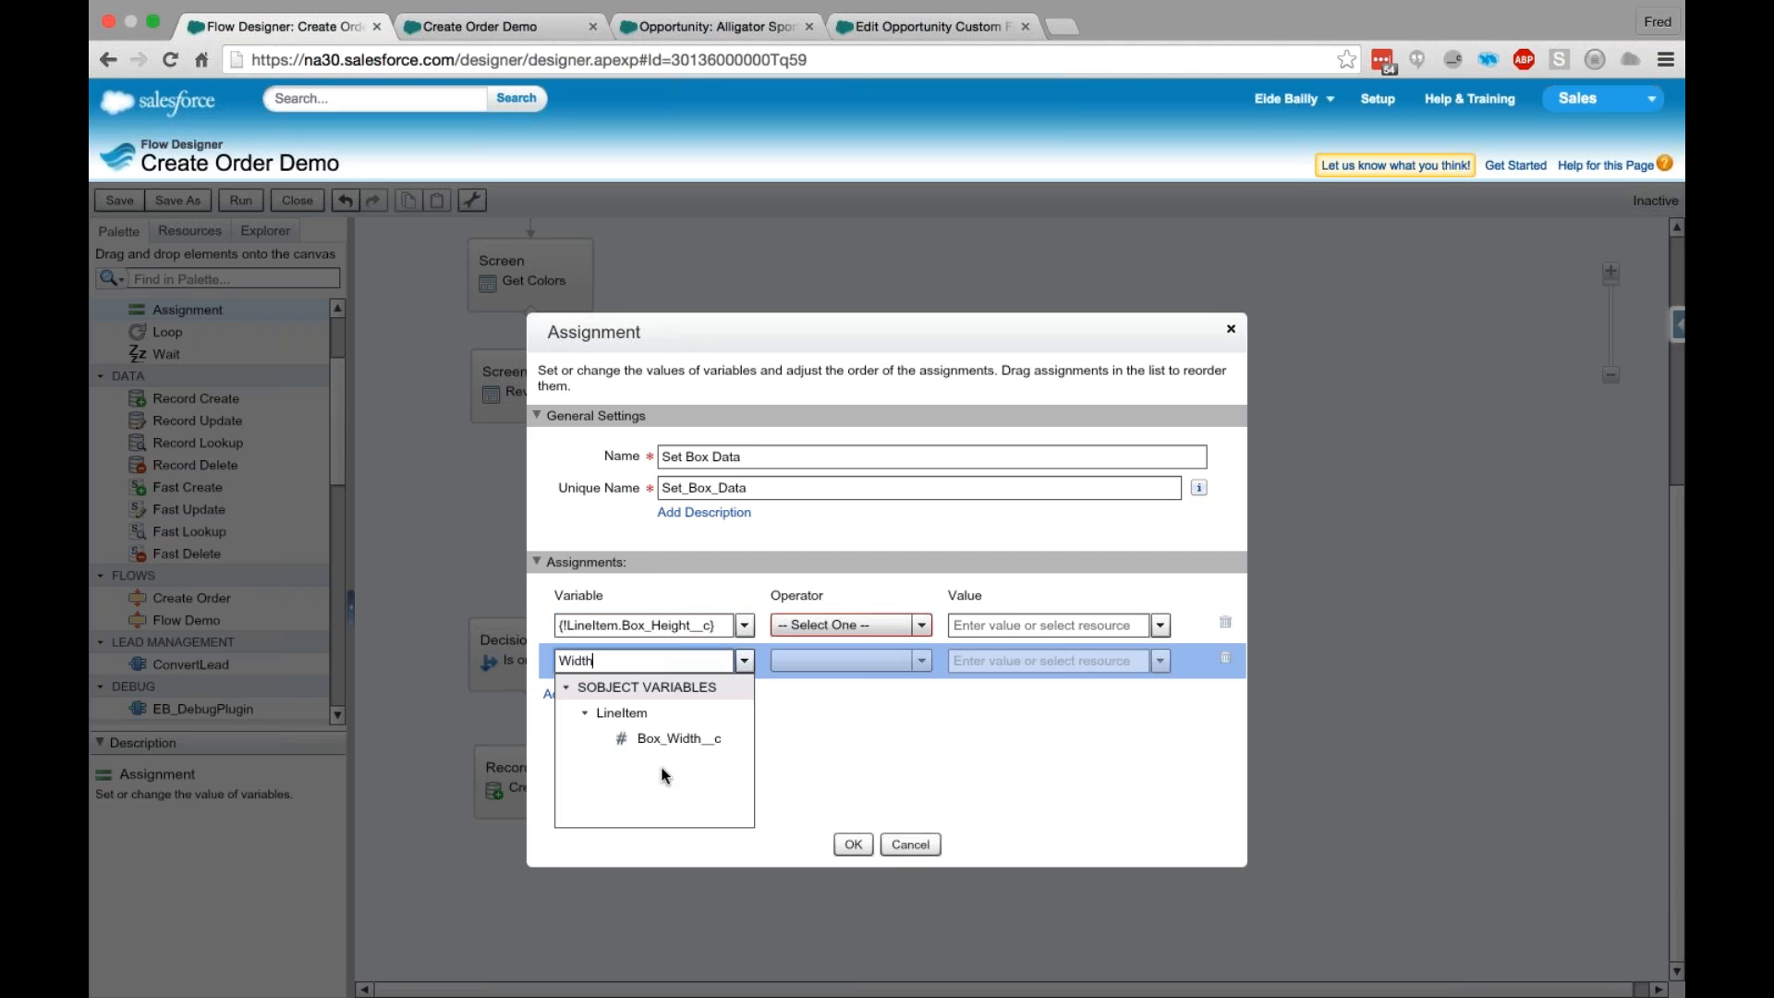
click(663, 745)
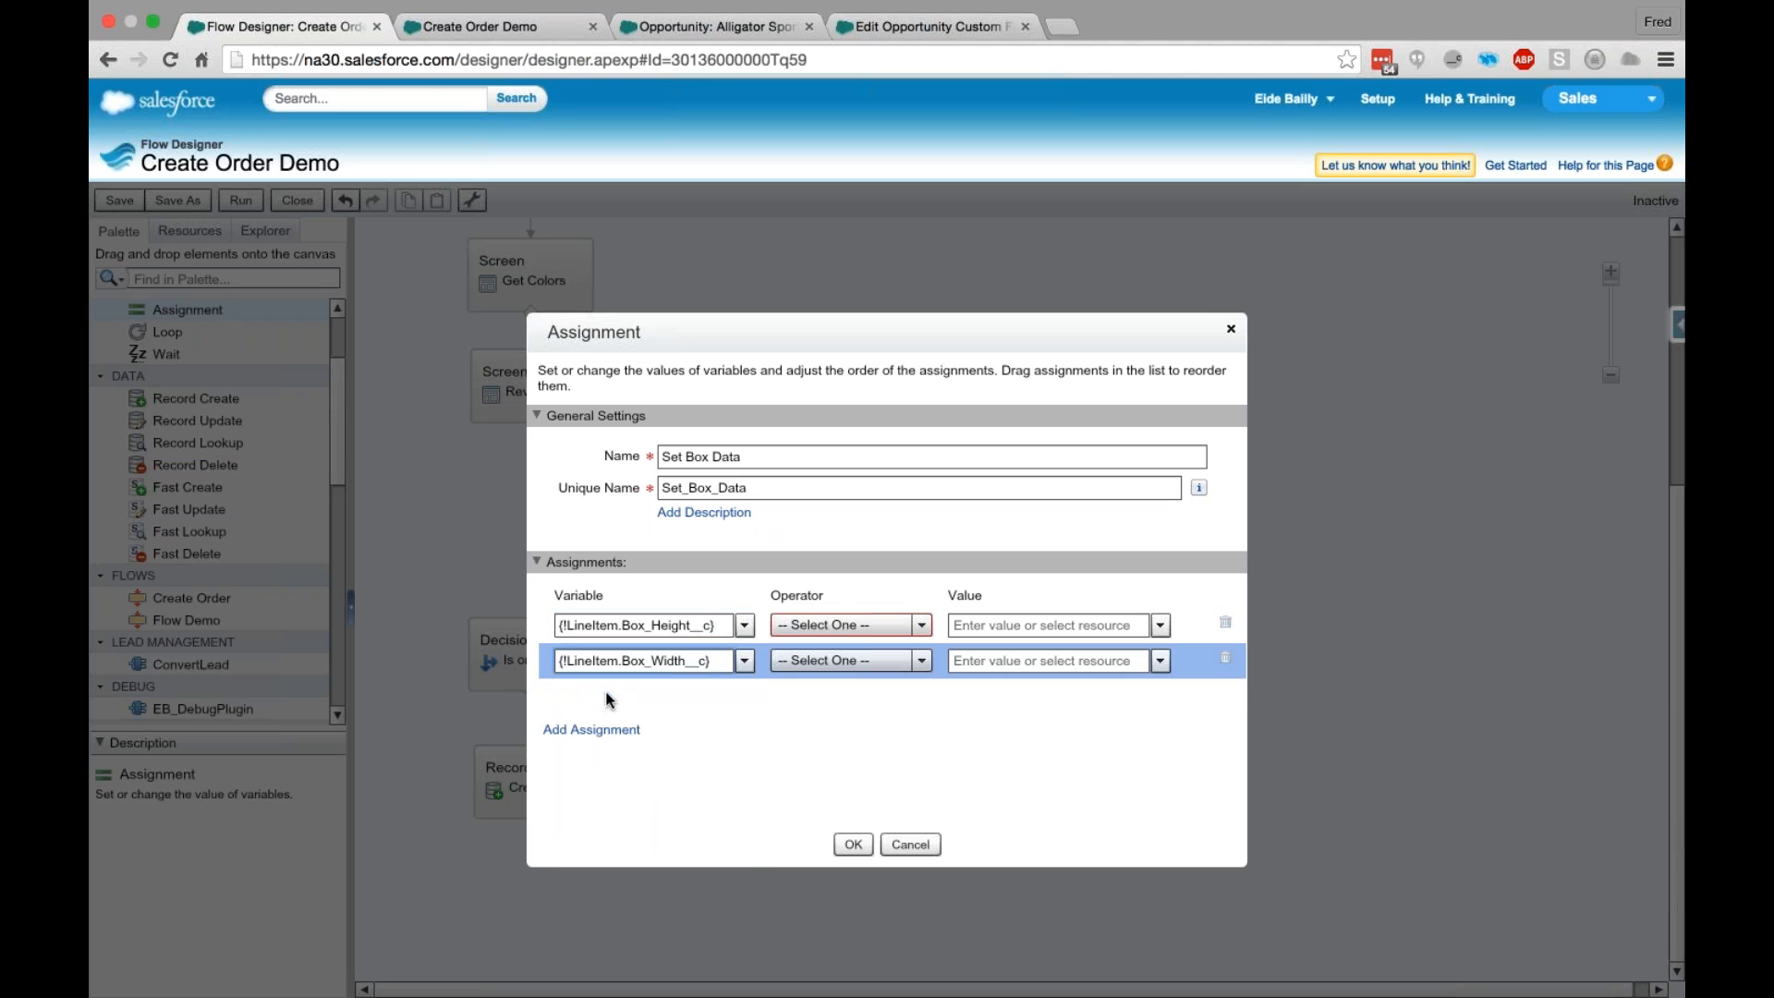
- Add two more assignments with the variables LineItem.Box_Depth__c and LineItem.Quantity
click(608, 694)
click(631, 698)
text(Depth__c})
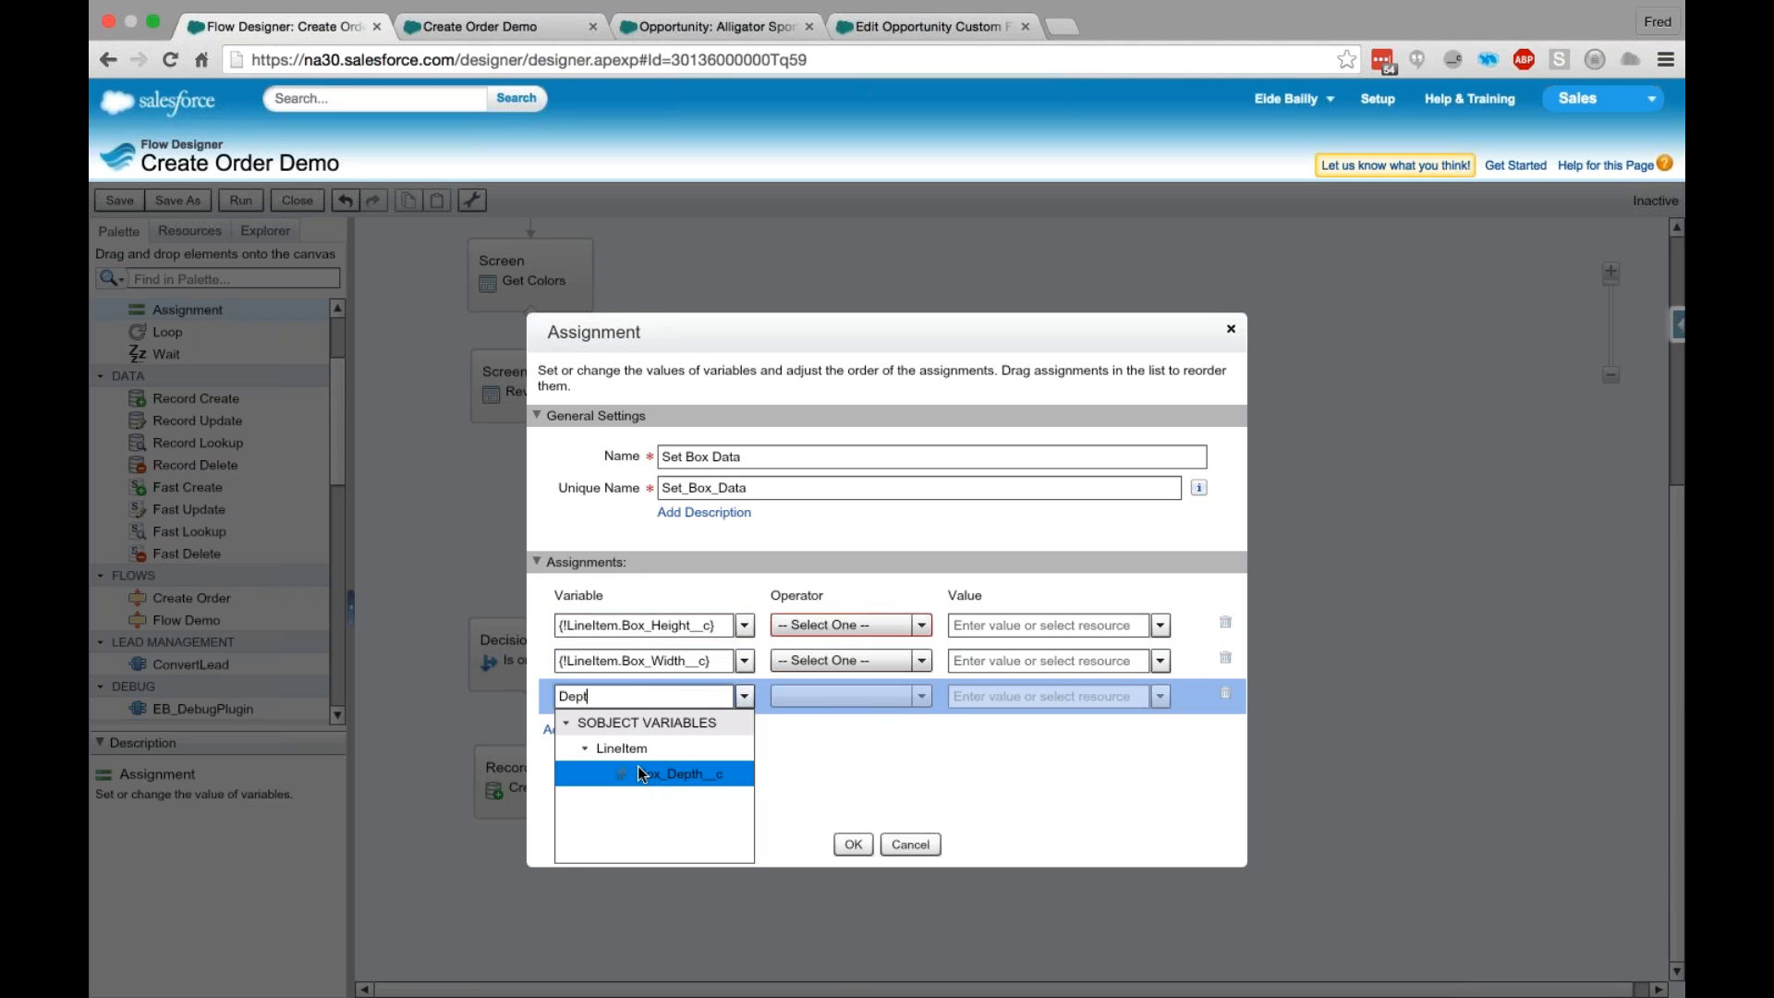
click(637, 772)
click(605, 728)
click(635, 729)
text(uantity})
click(661, 809)
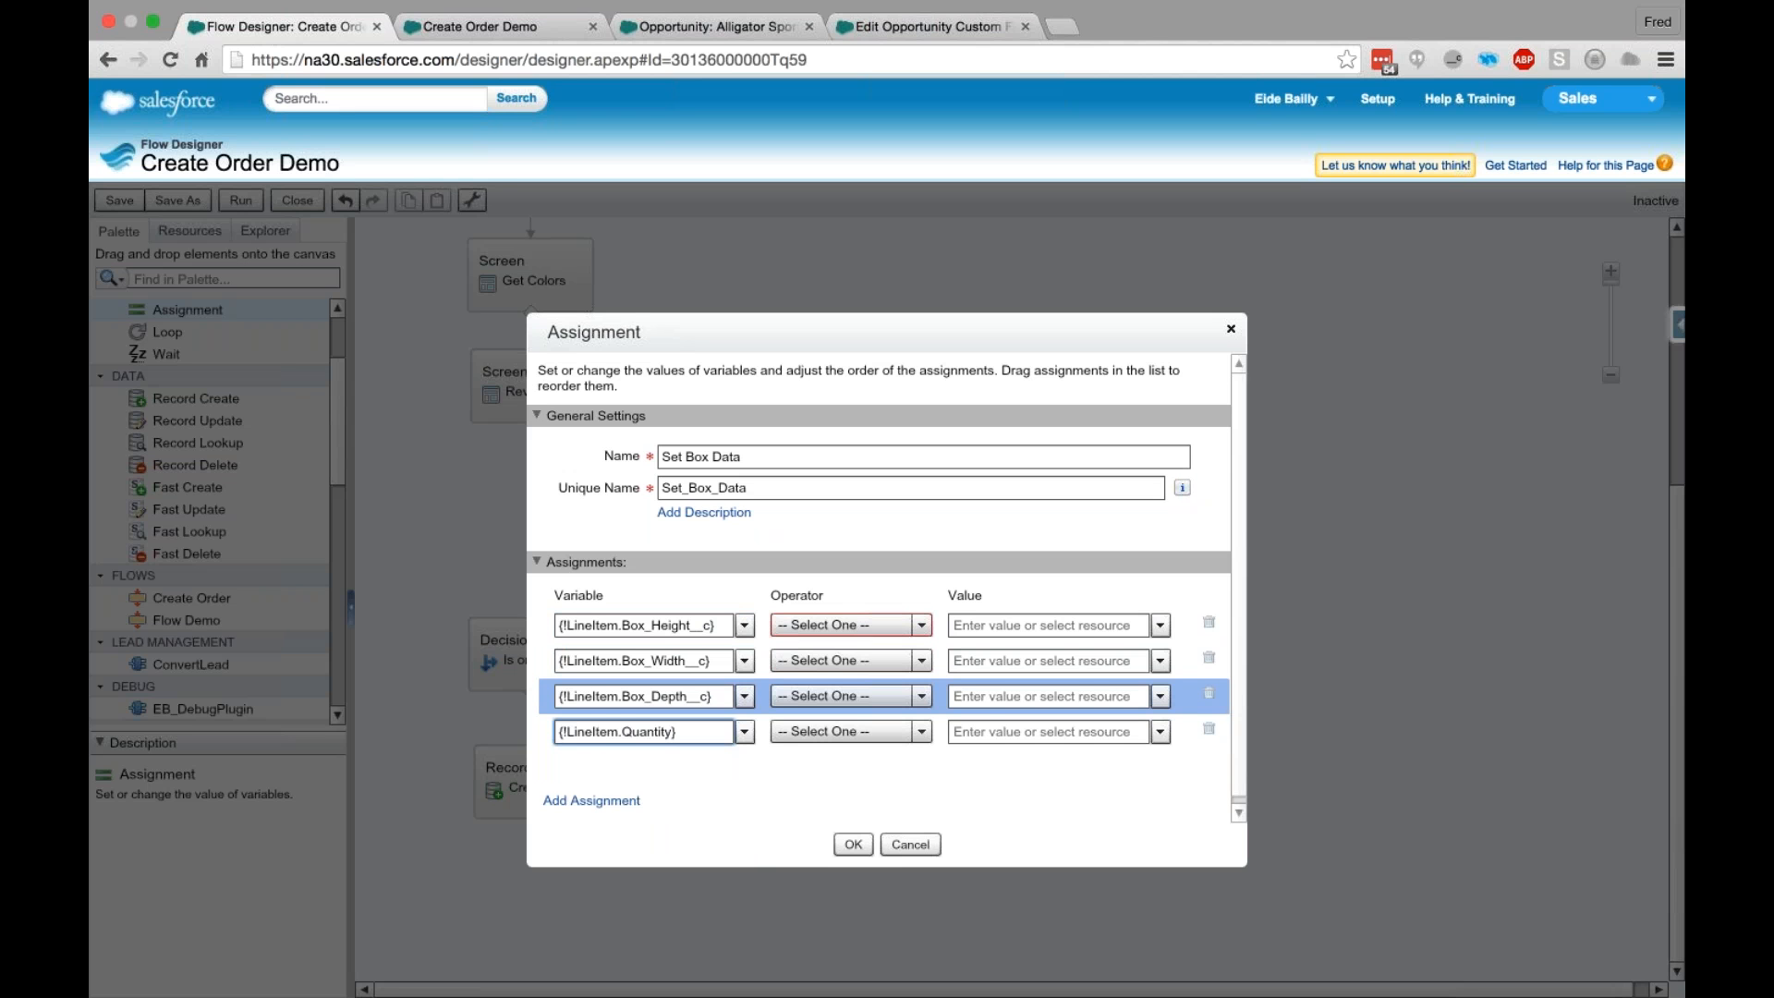
- Add an assignment for the variable LineItem.Color_1__c
click(591, 800)
click(637, 758)
text(Color)
click(651, 835)
- Add assignments for the remaining color fields, LineItem.Color_2__c and LineItem.Color_3__c
click(609, 796)
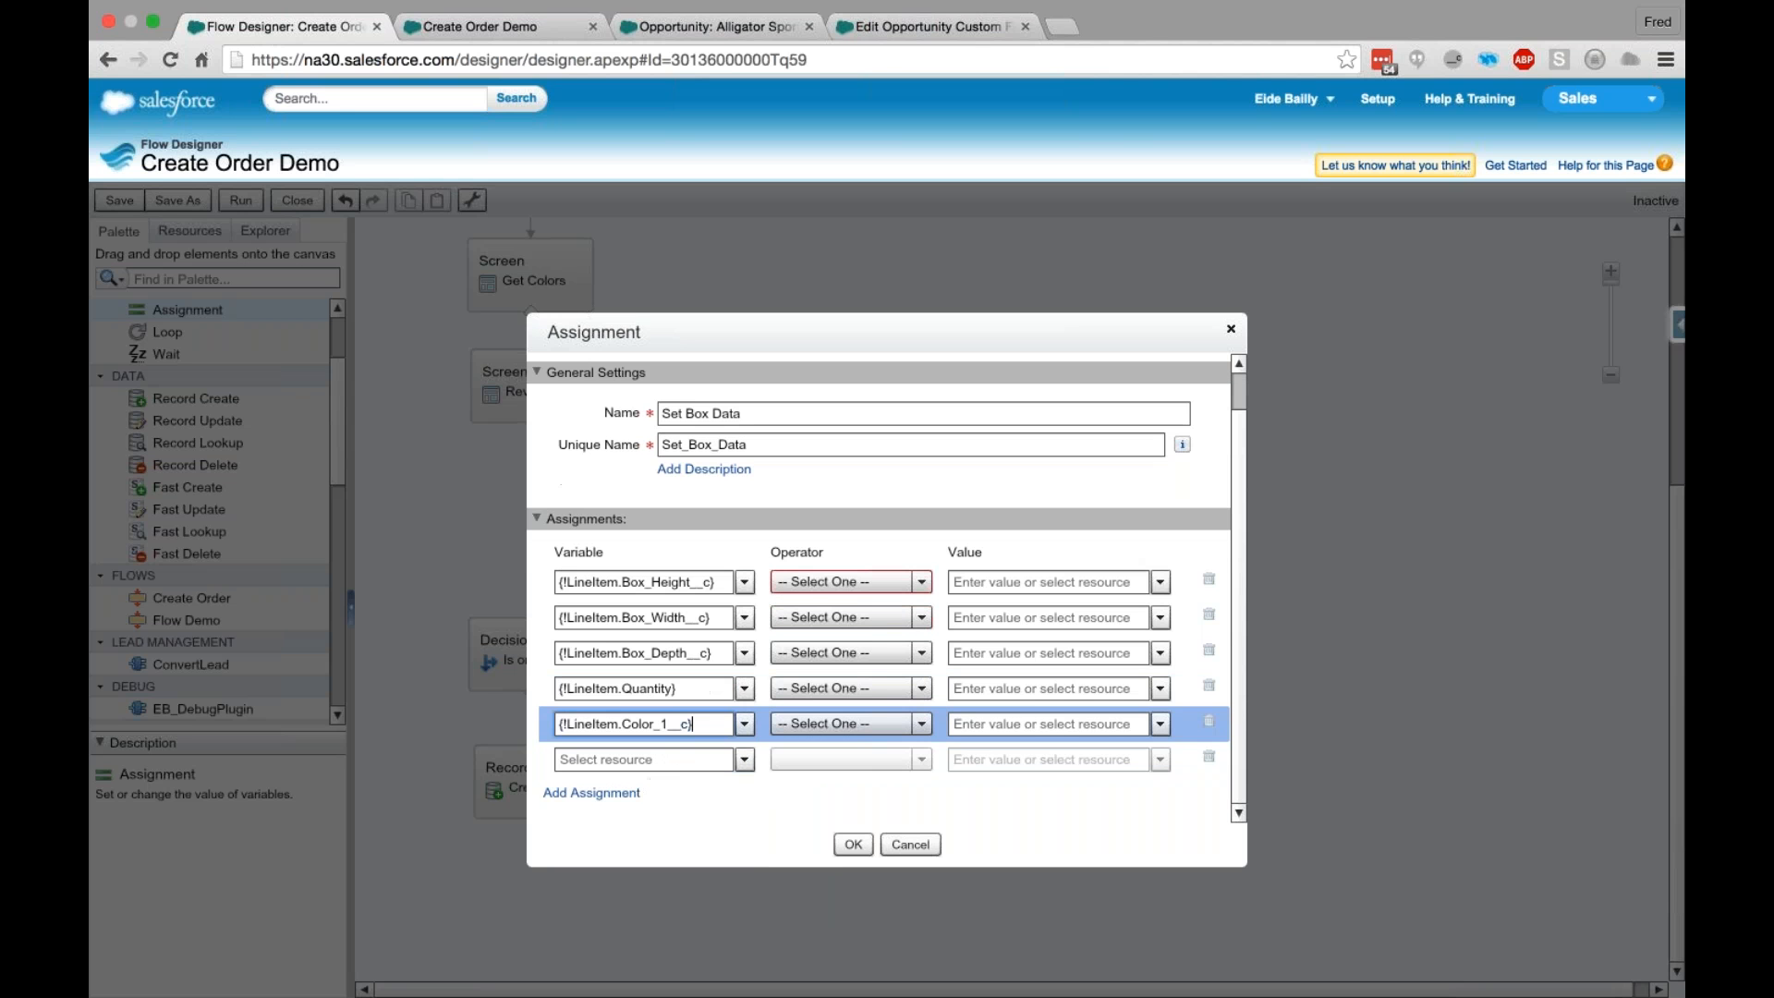
click(628, 760)
text(C)
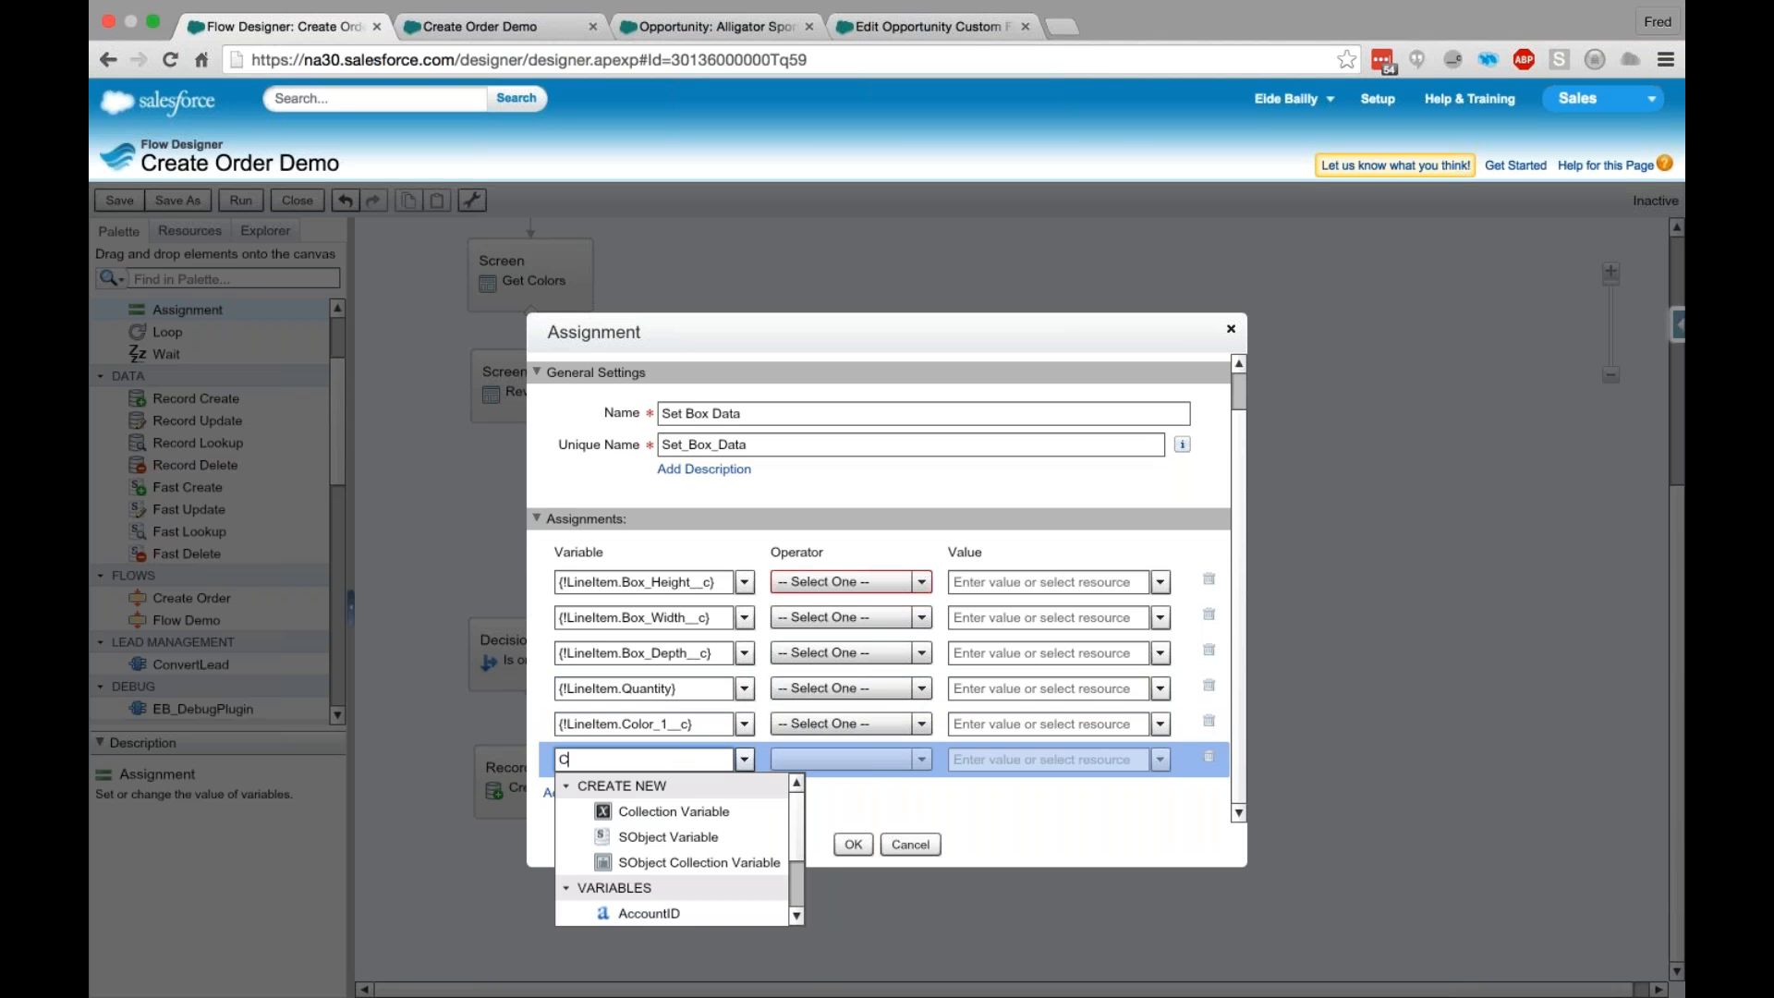
text(ol)
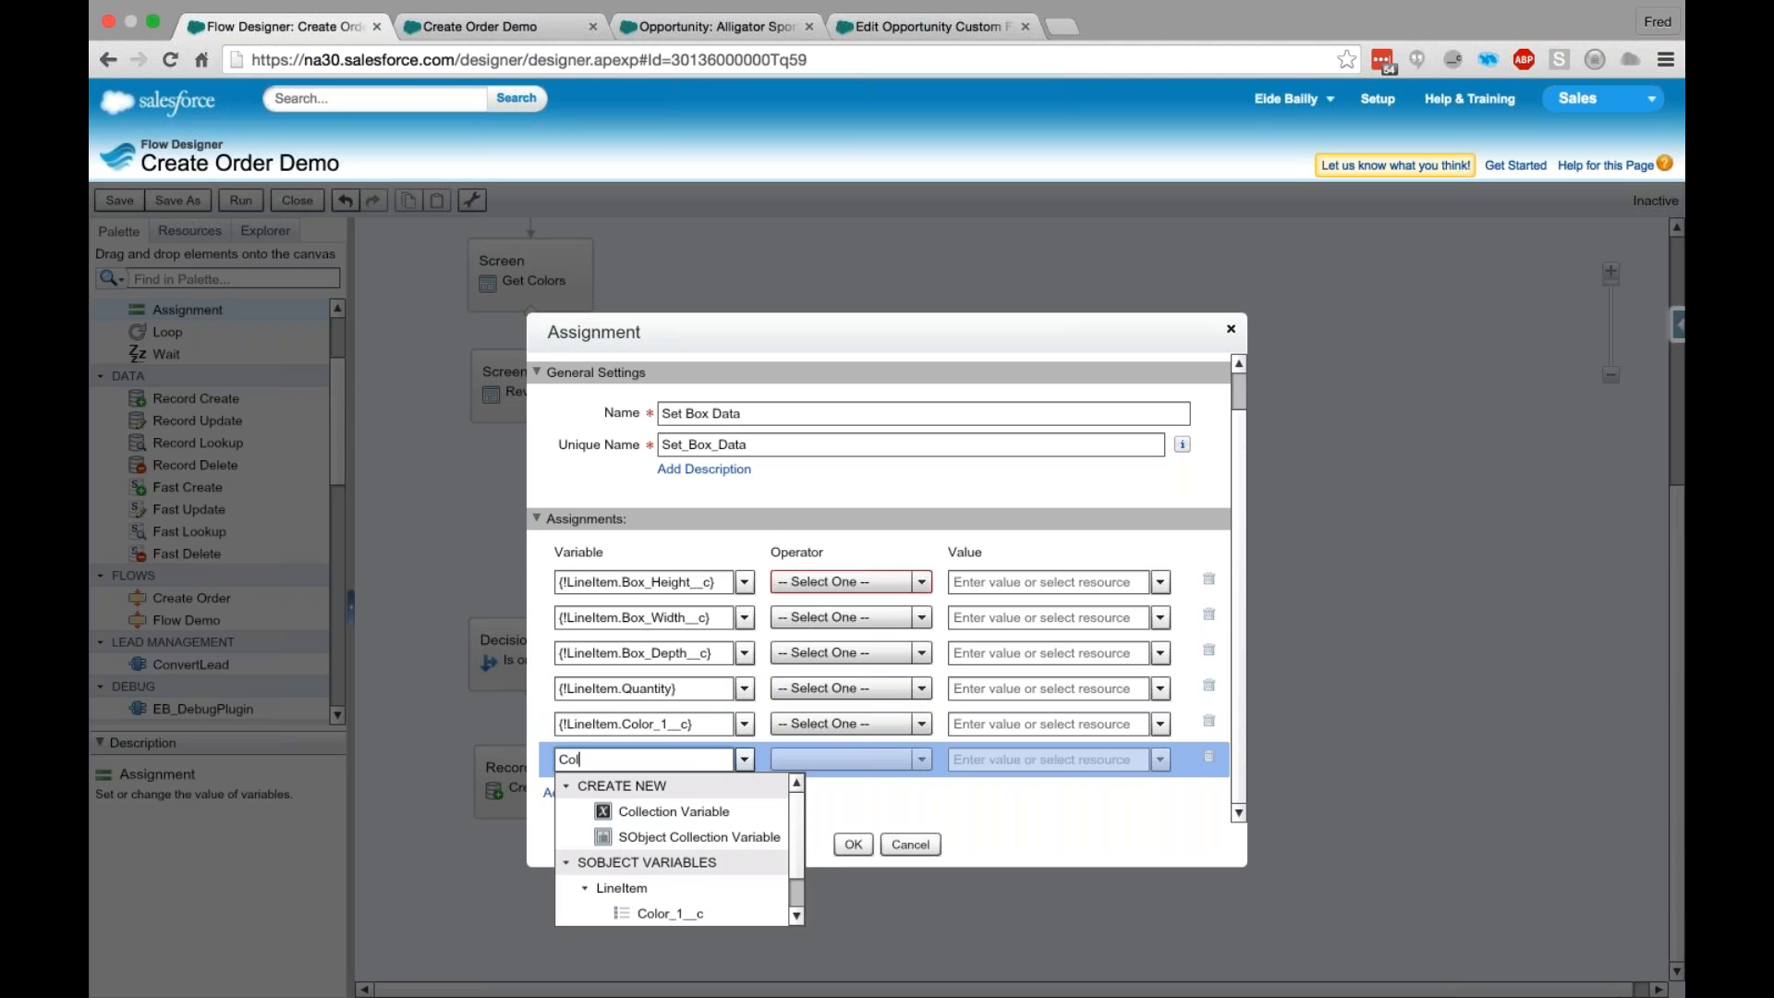
text(or)
click(679, 859)
click(590, 792)
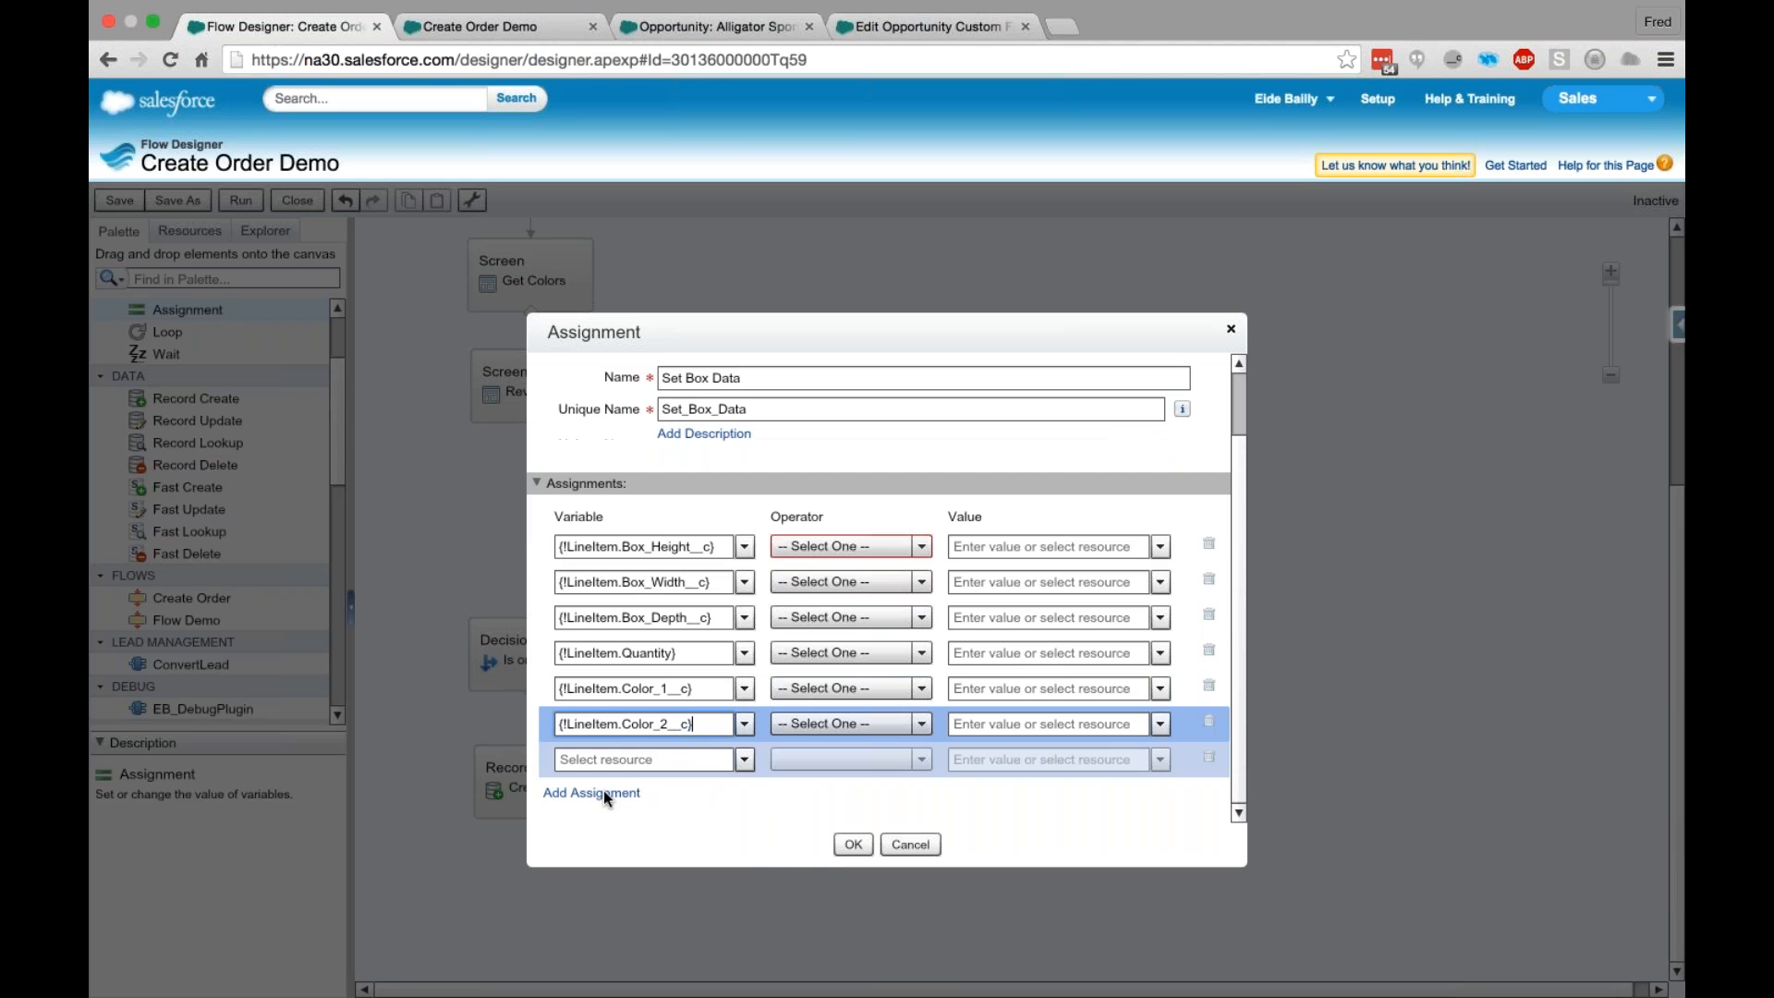
click(630, 757)
text(Color)
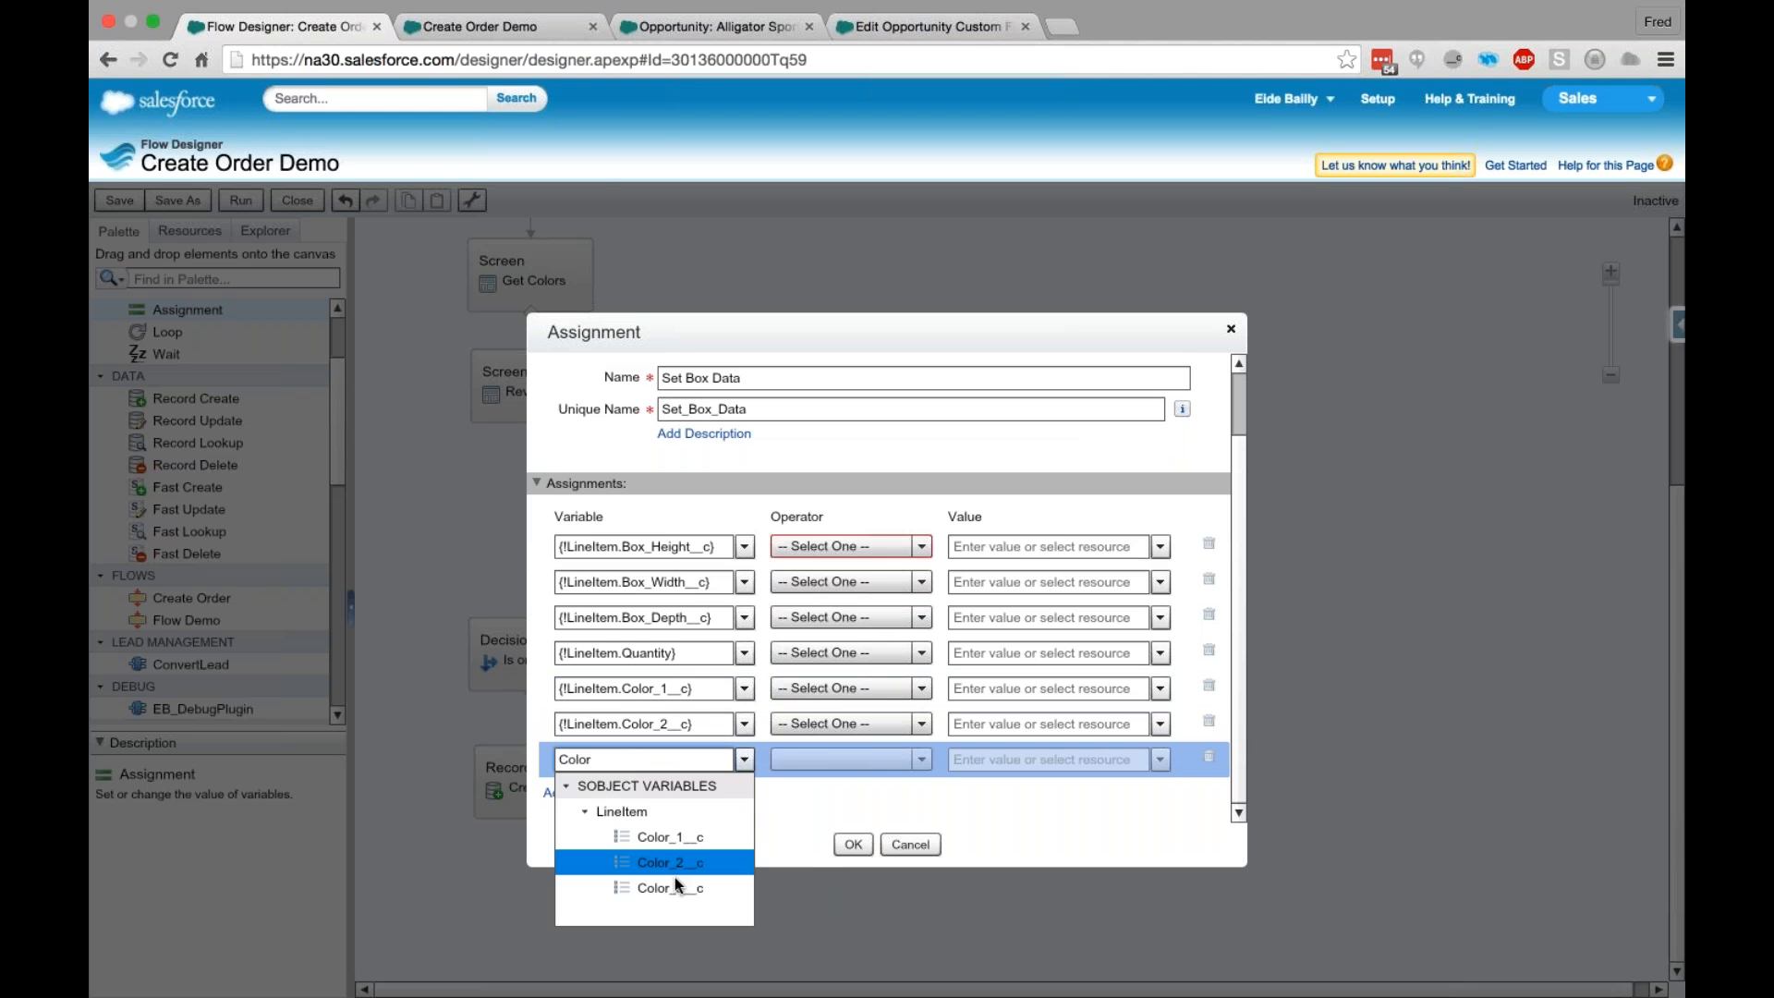
click(672, 885)
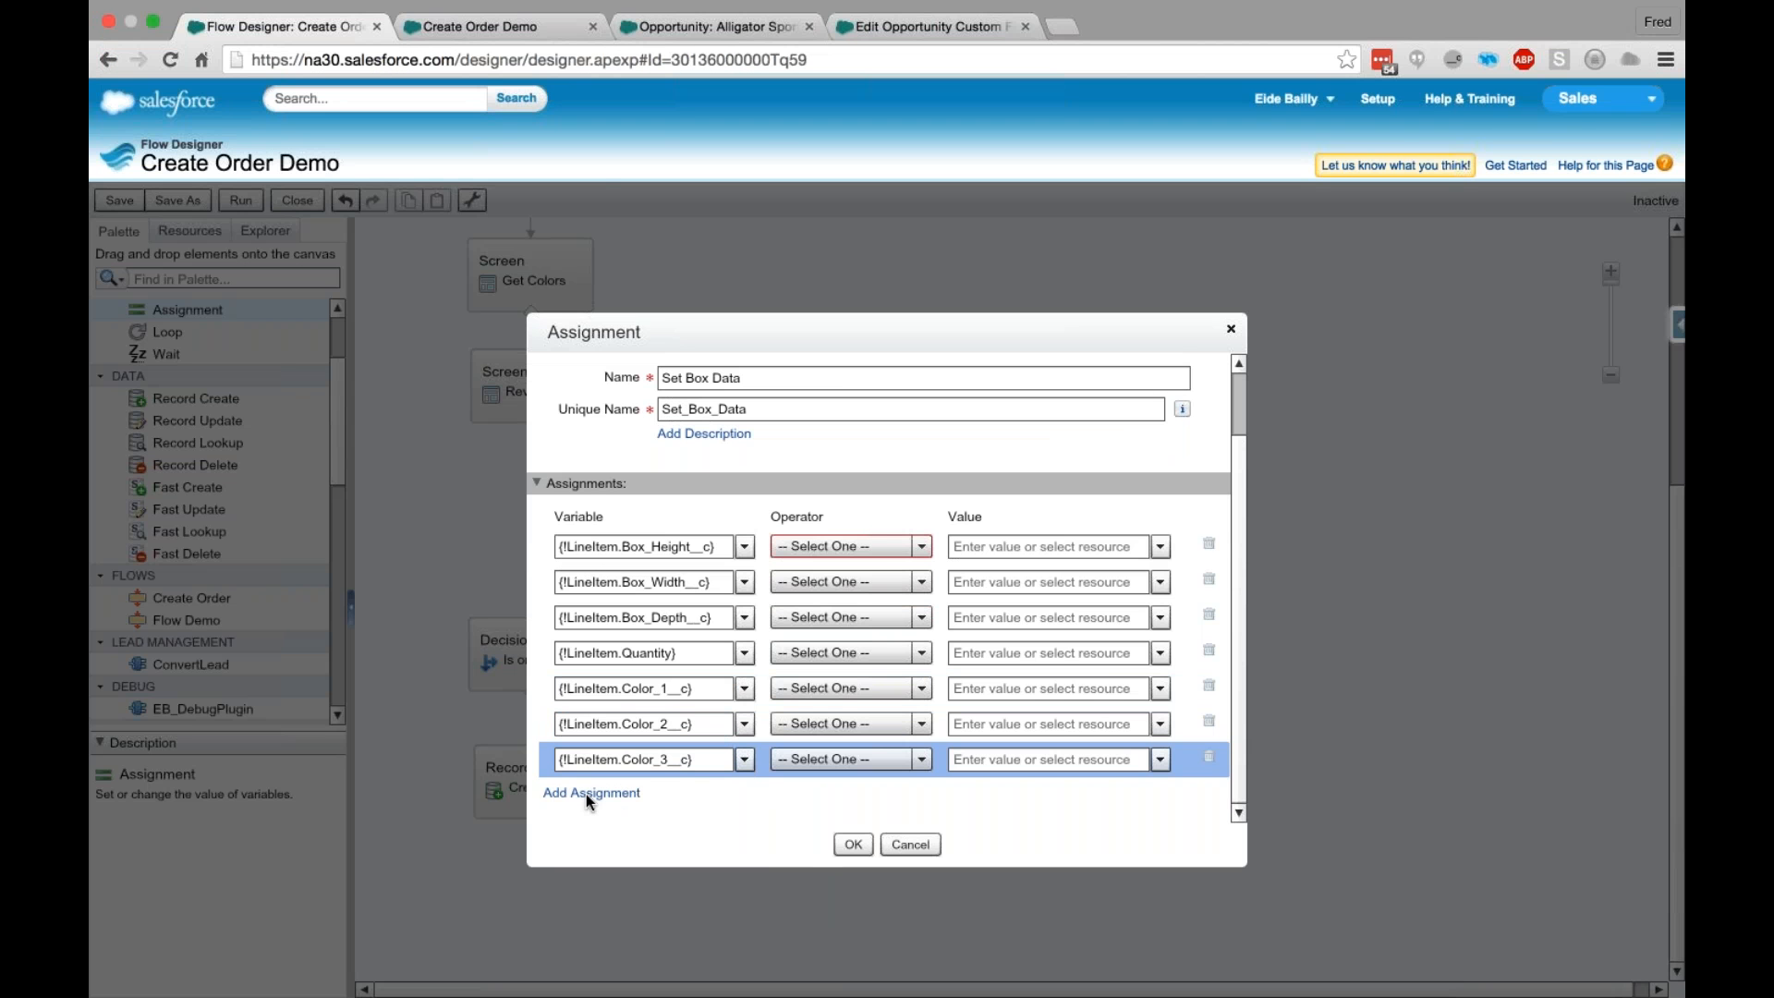
- Extend the assignment list with two blank rows below Color_3__c, removing any surplus row
double_click(586, 792)
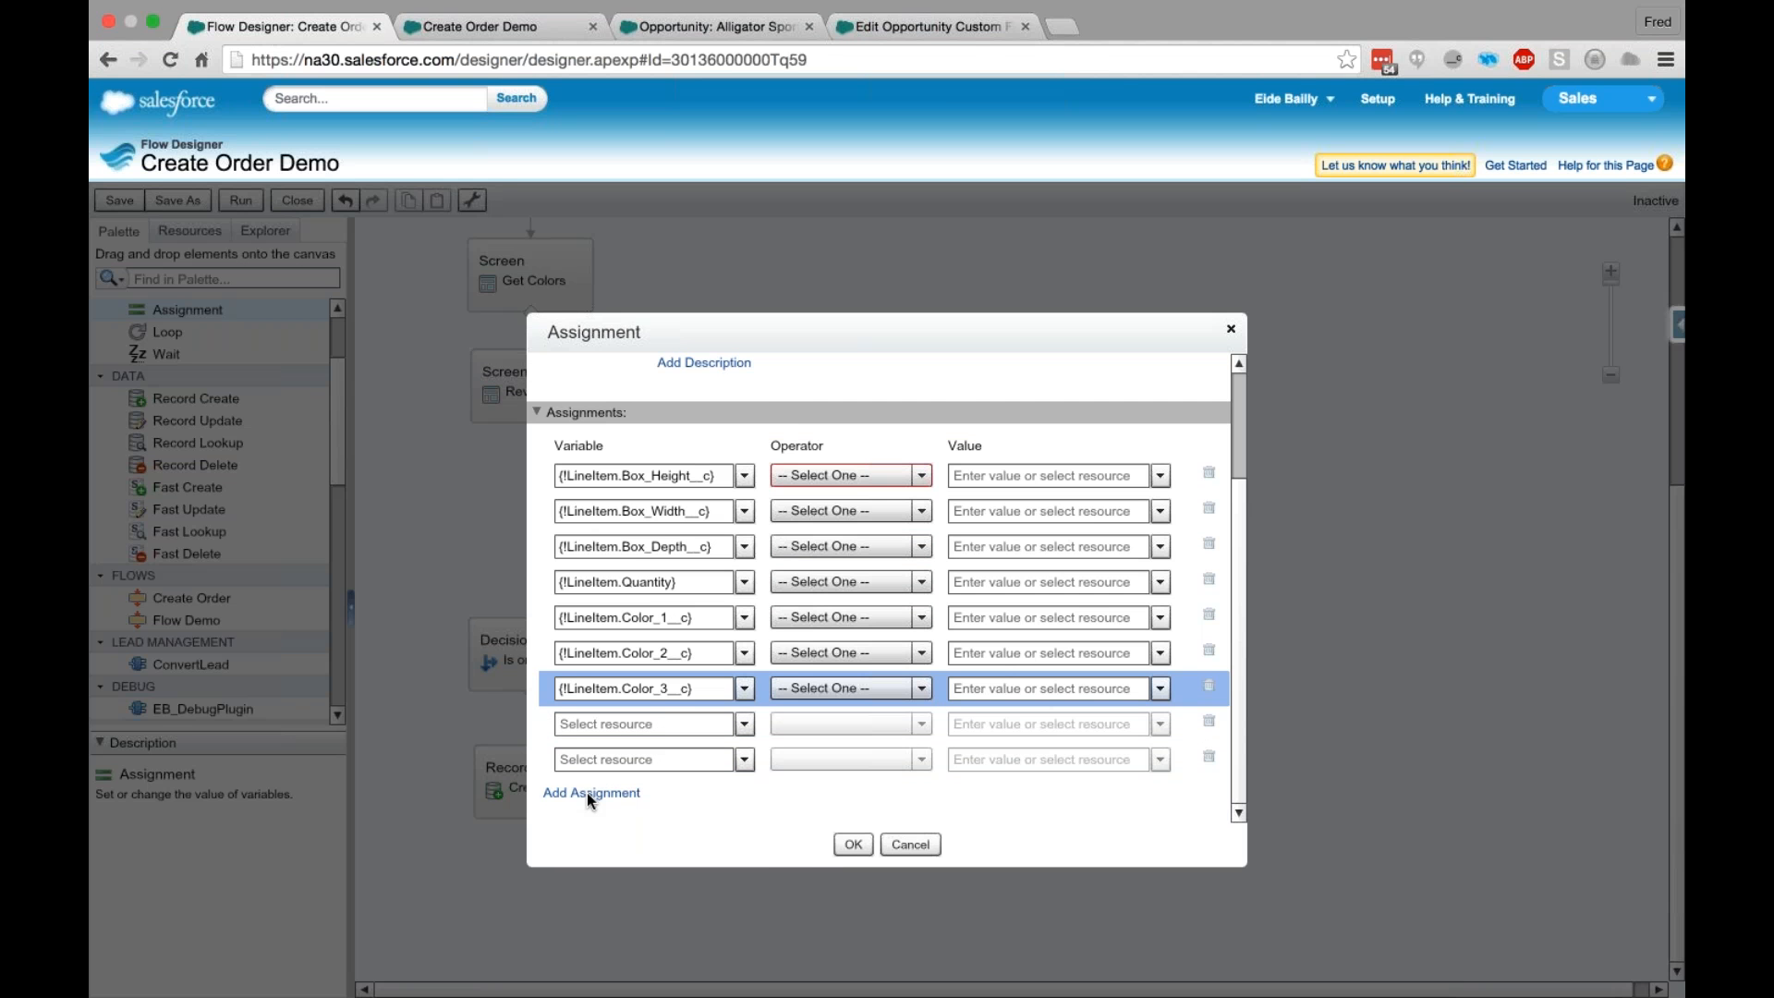
click(586, 791)
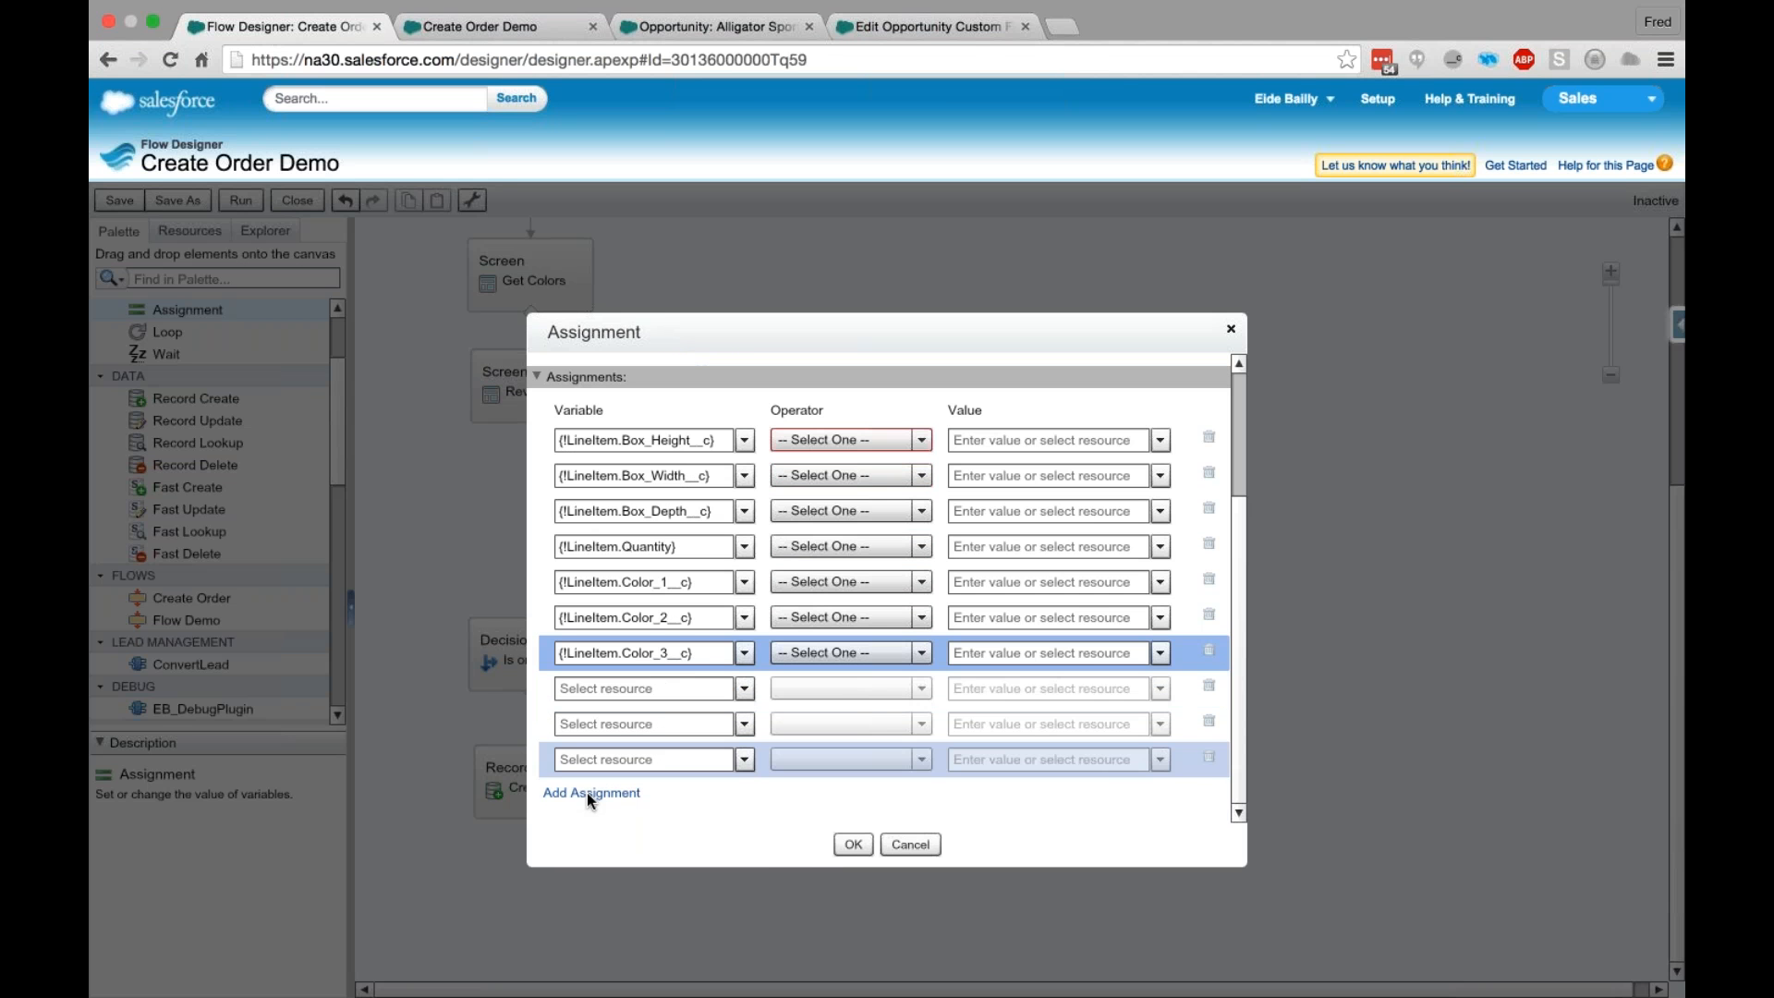
click(1208, 758)
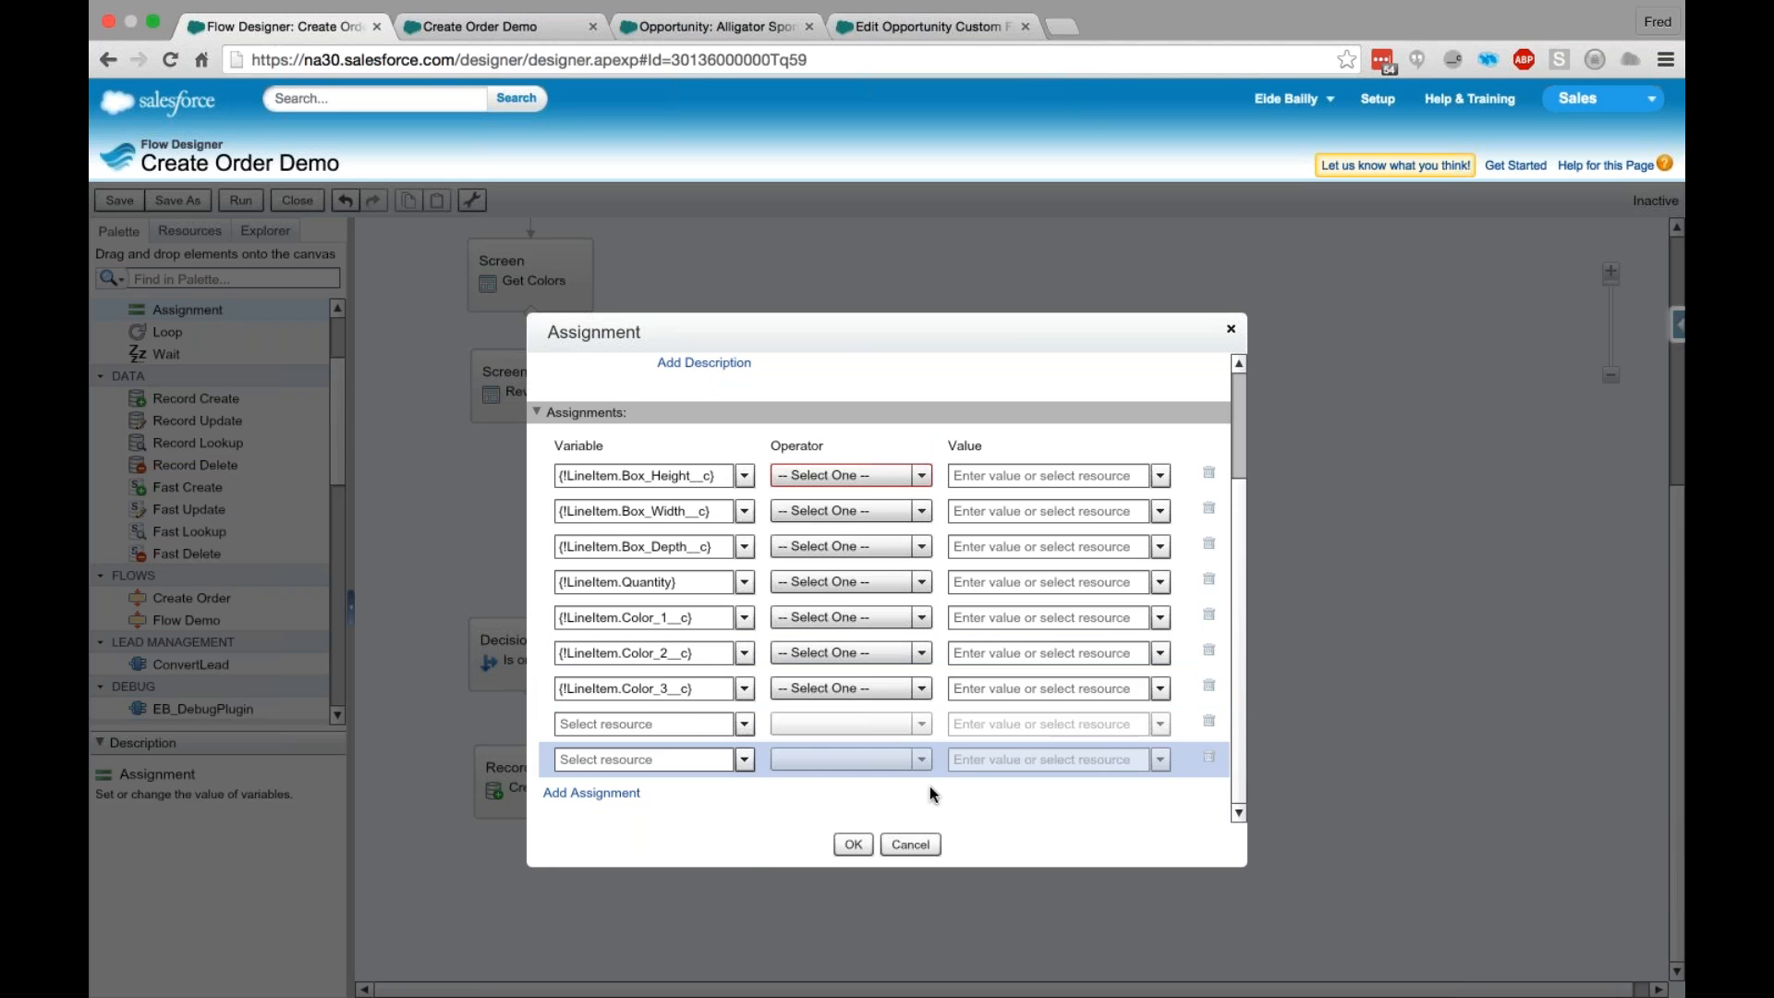
click(708, 722)
text(UNi)
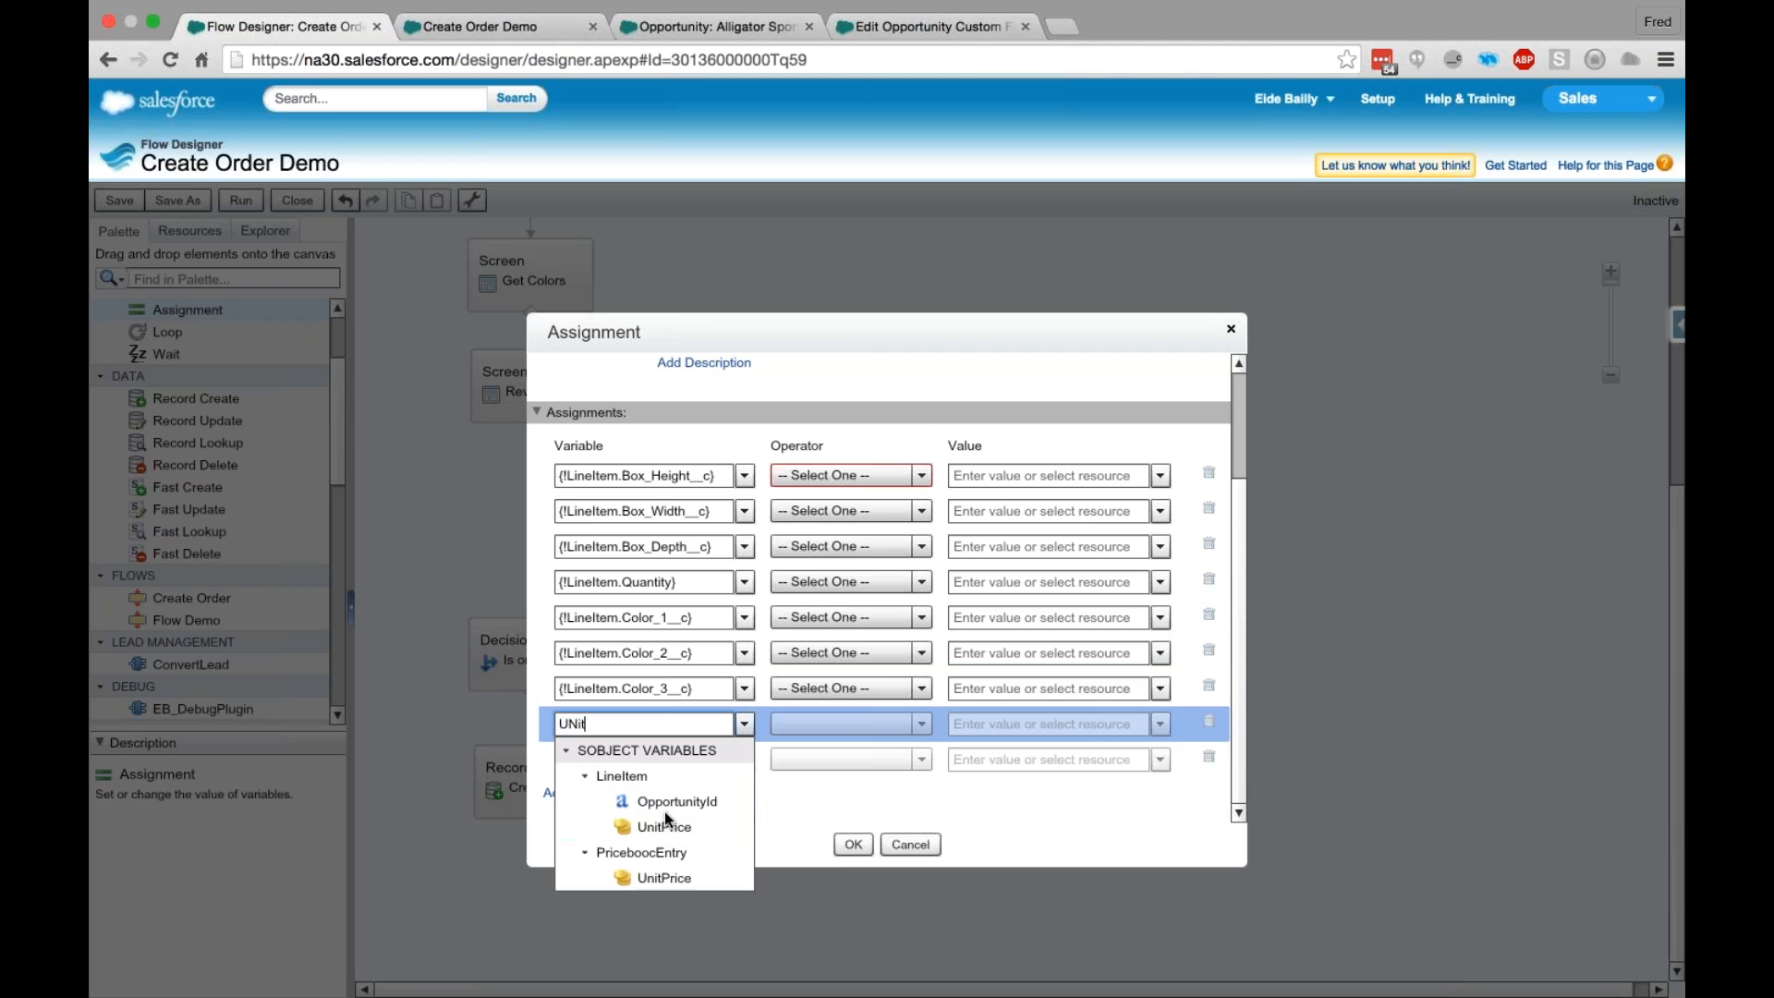
text(t)
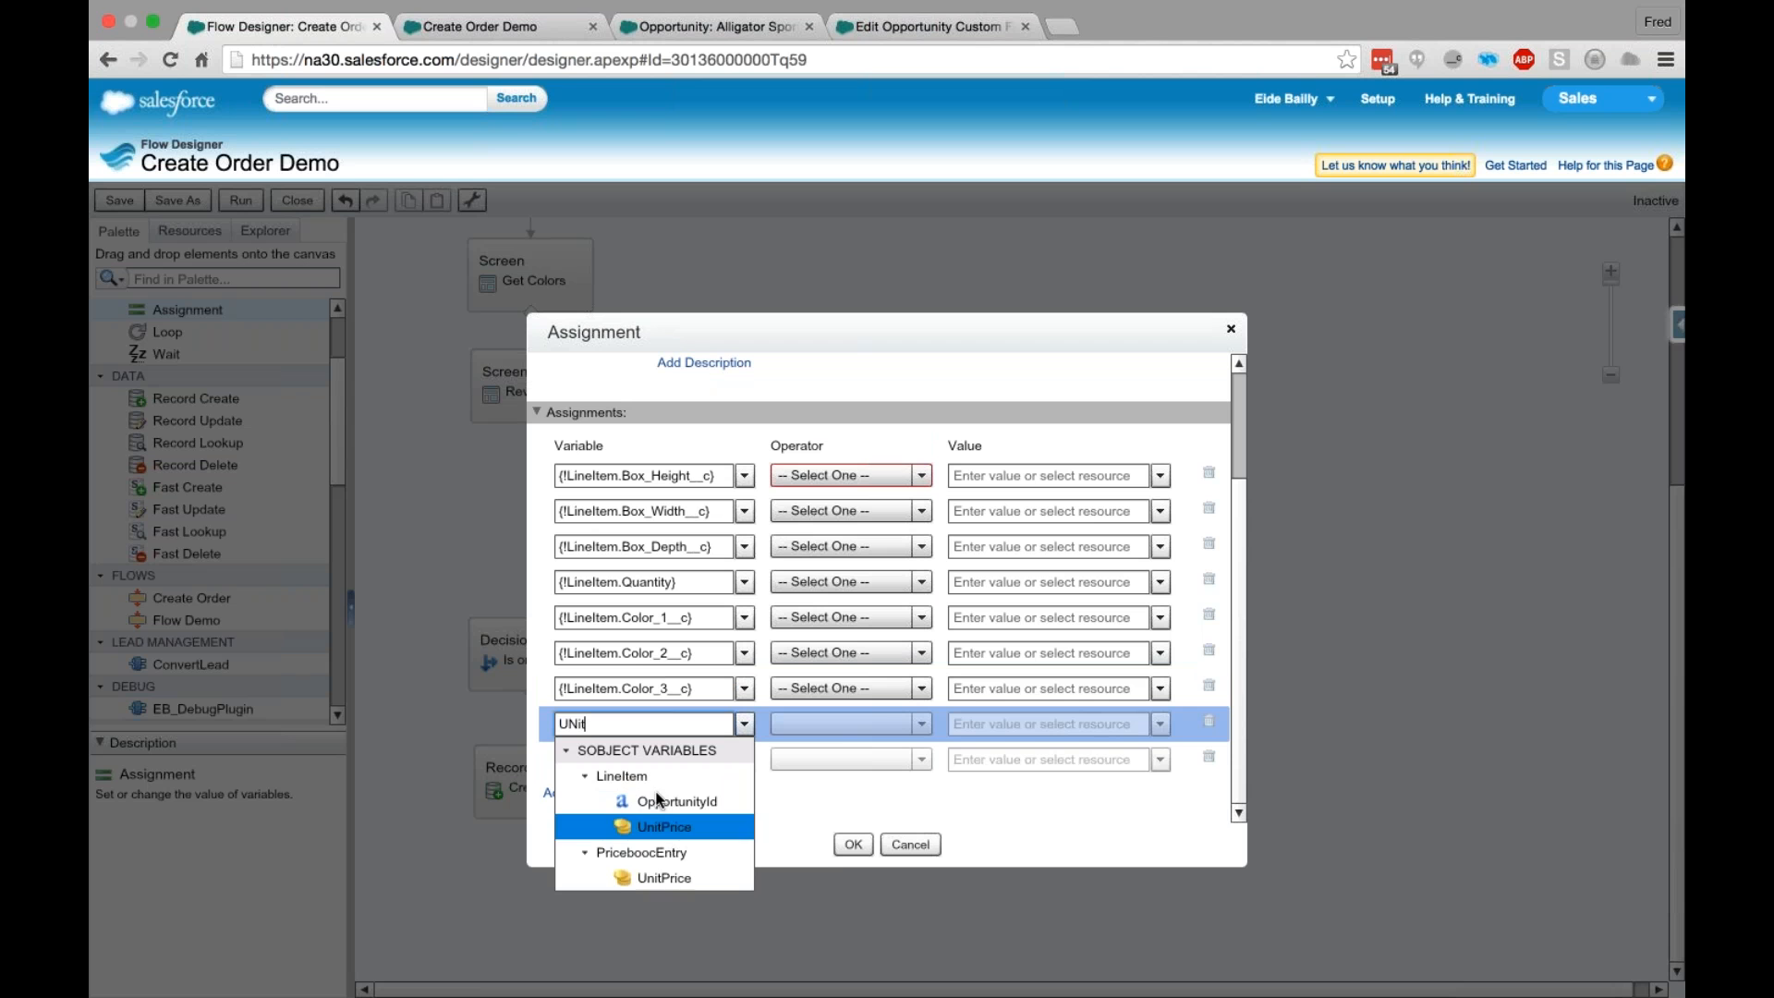
drag(596, 726, 487, 716)
key(BackSpace)
key(BackSpace)
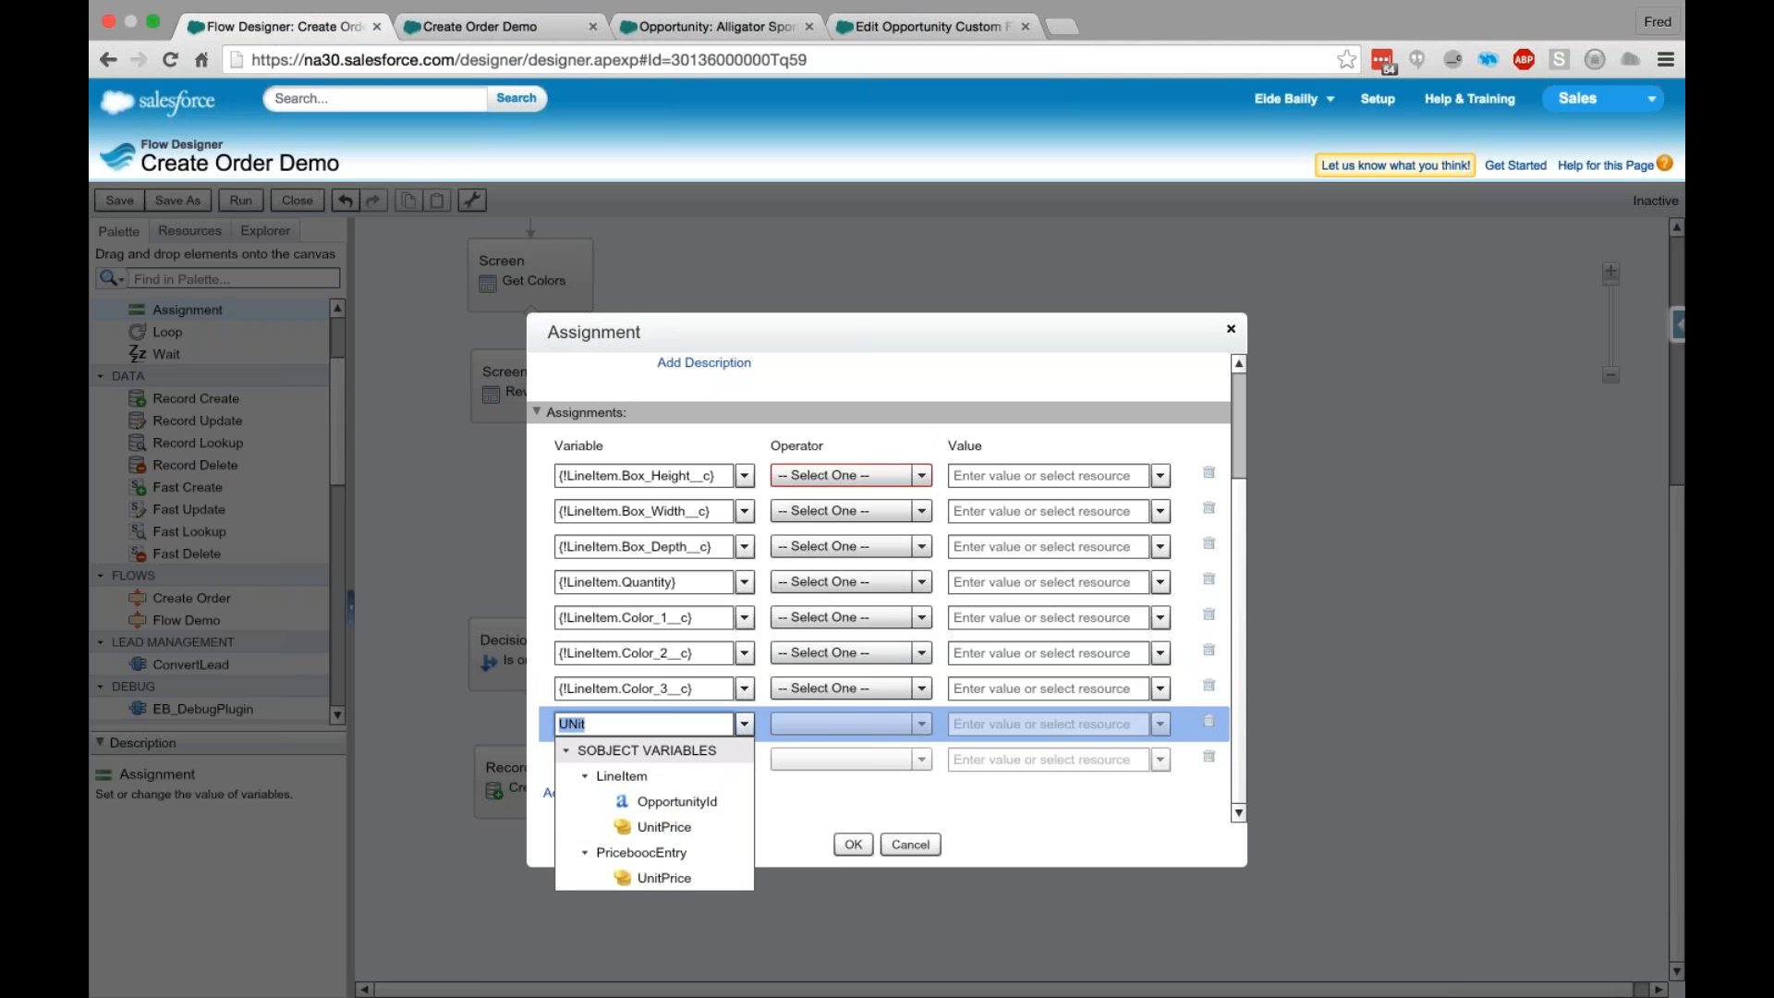
- Choose LineItem.TotalPrice and LineItem.PricebookEntryId as the variables of the two blank assignment rows
text(Total)
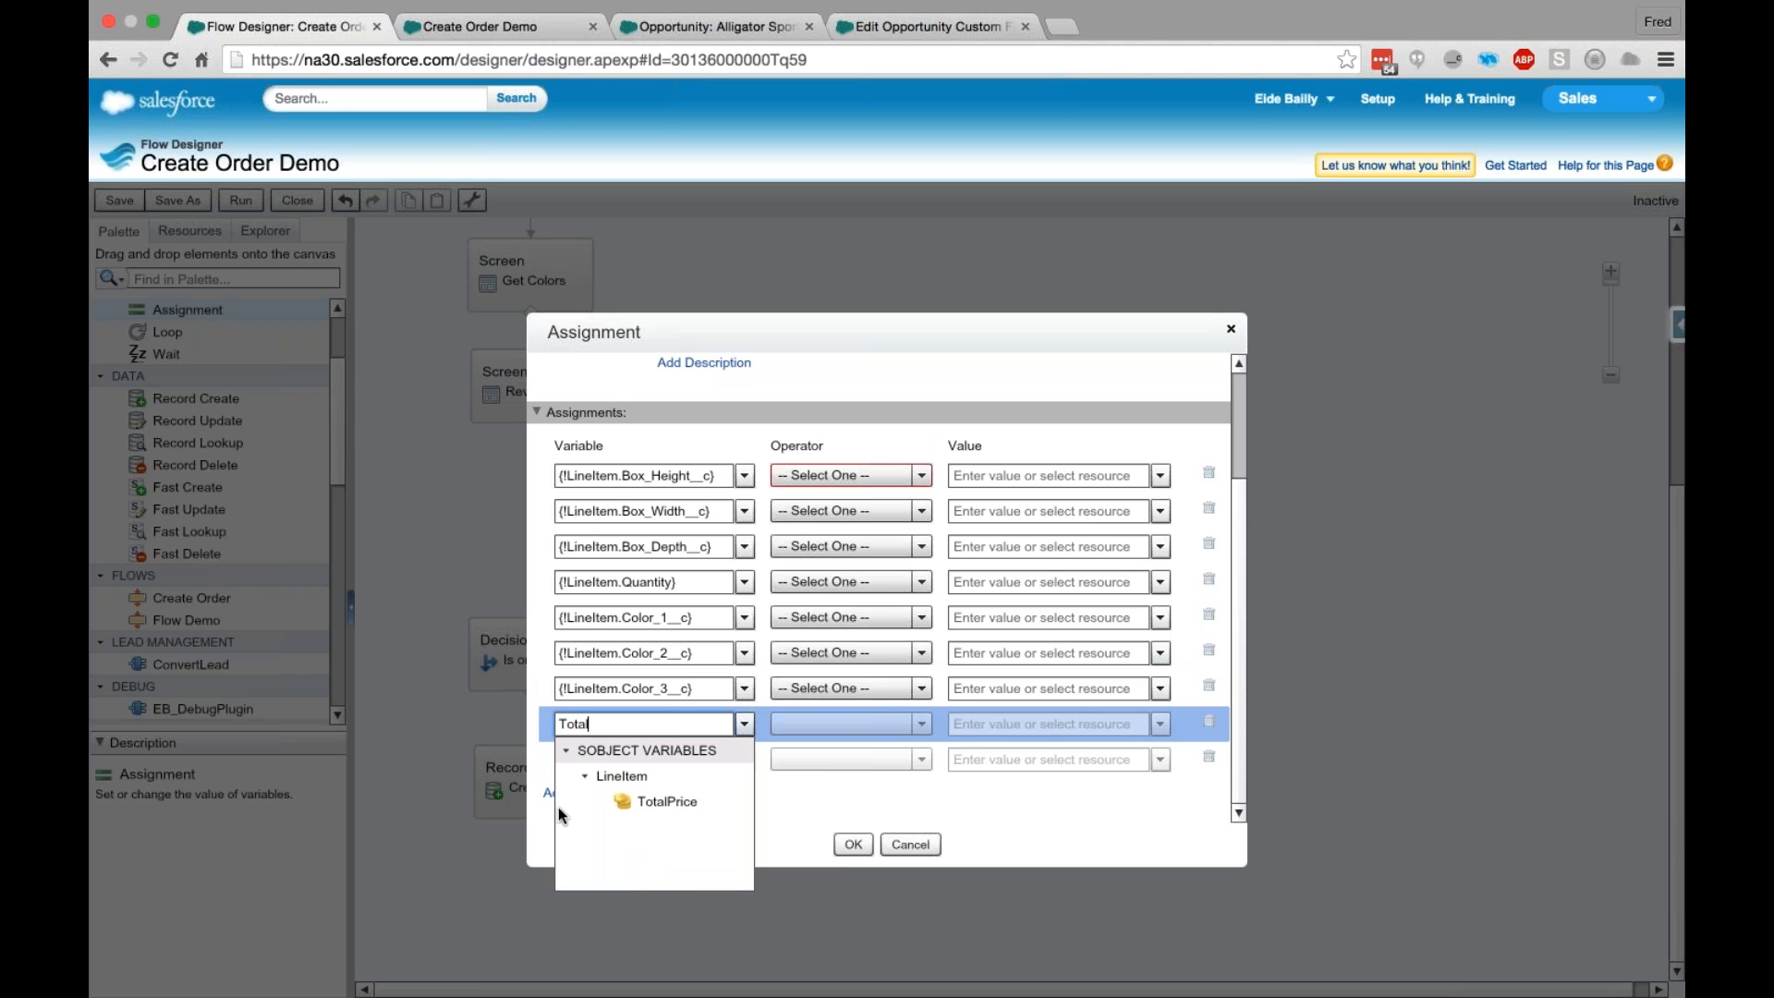
click(693, 802)
click(644, 759)
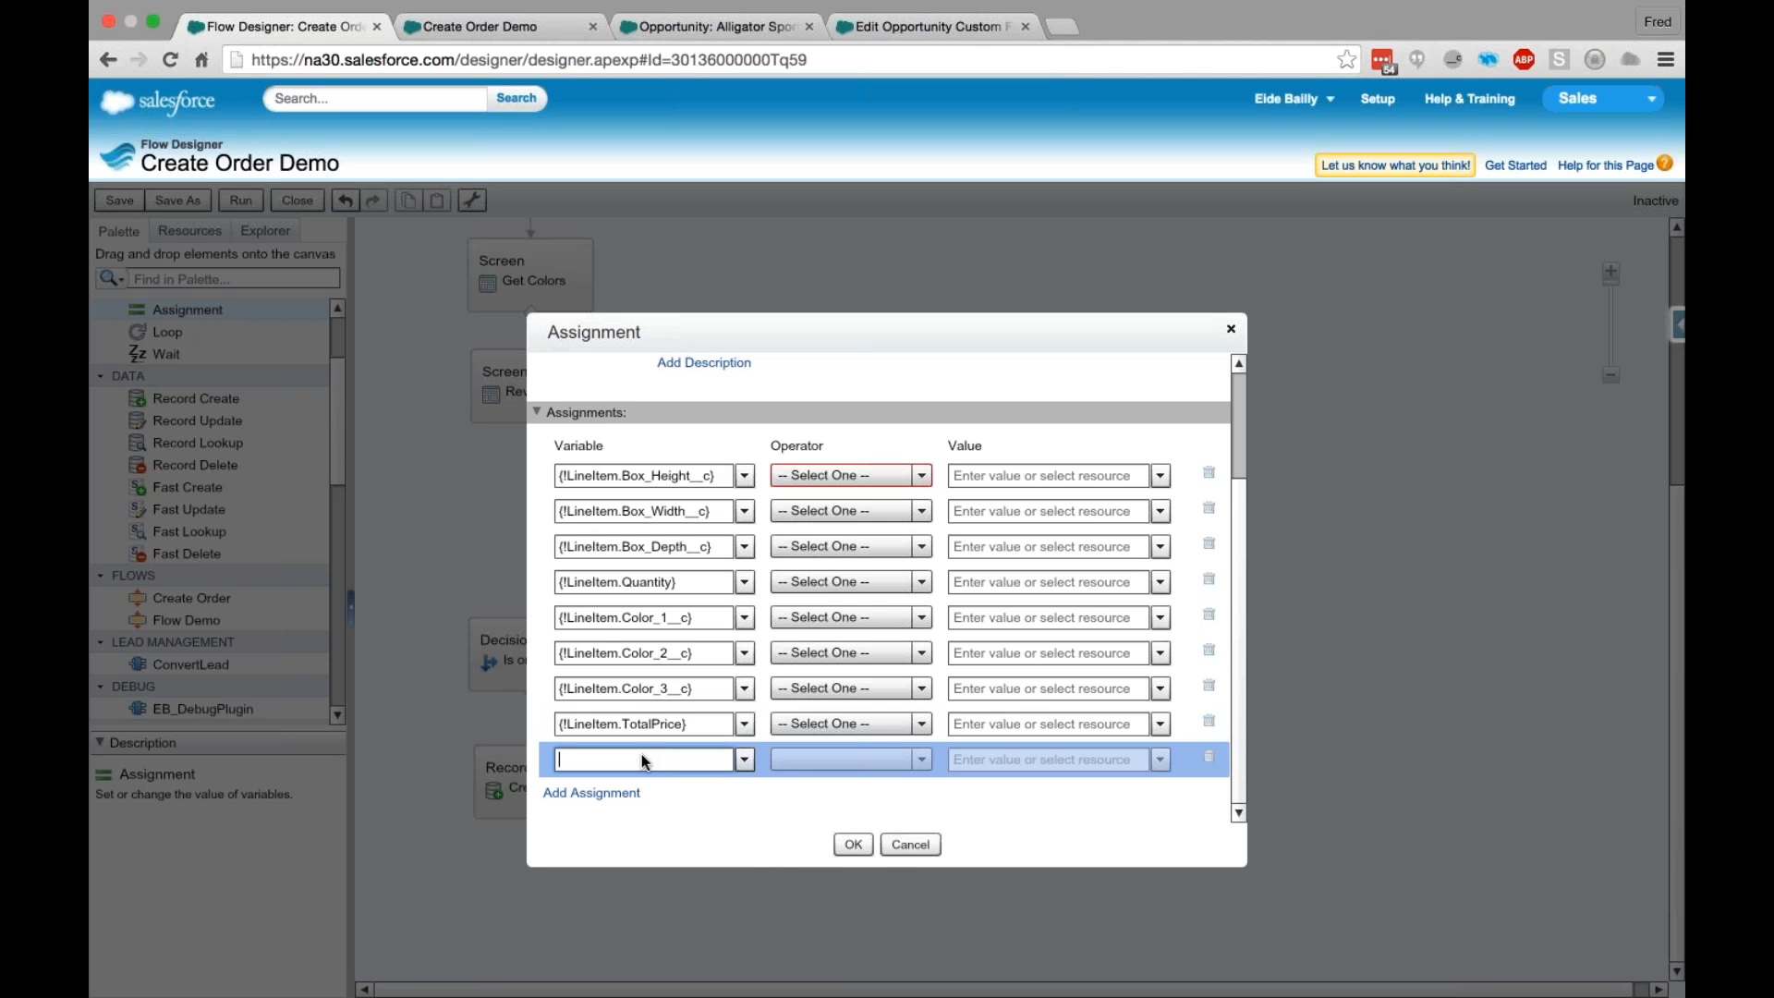
text(Price)
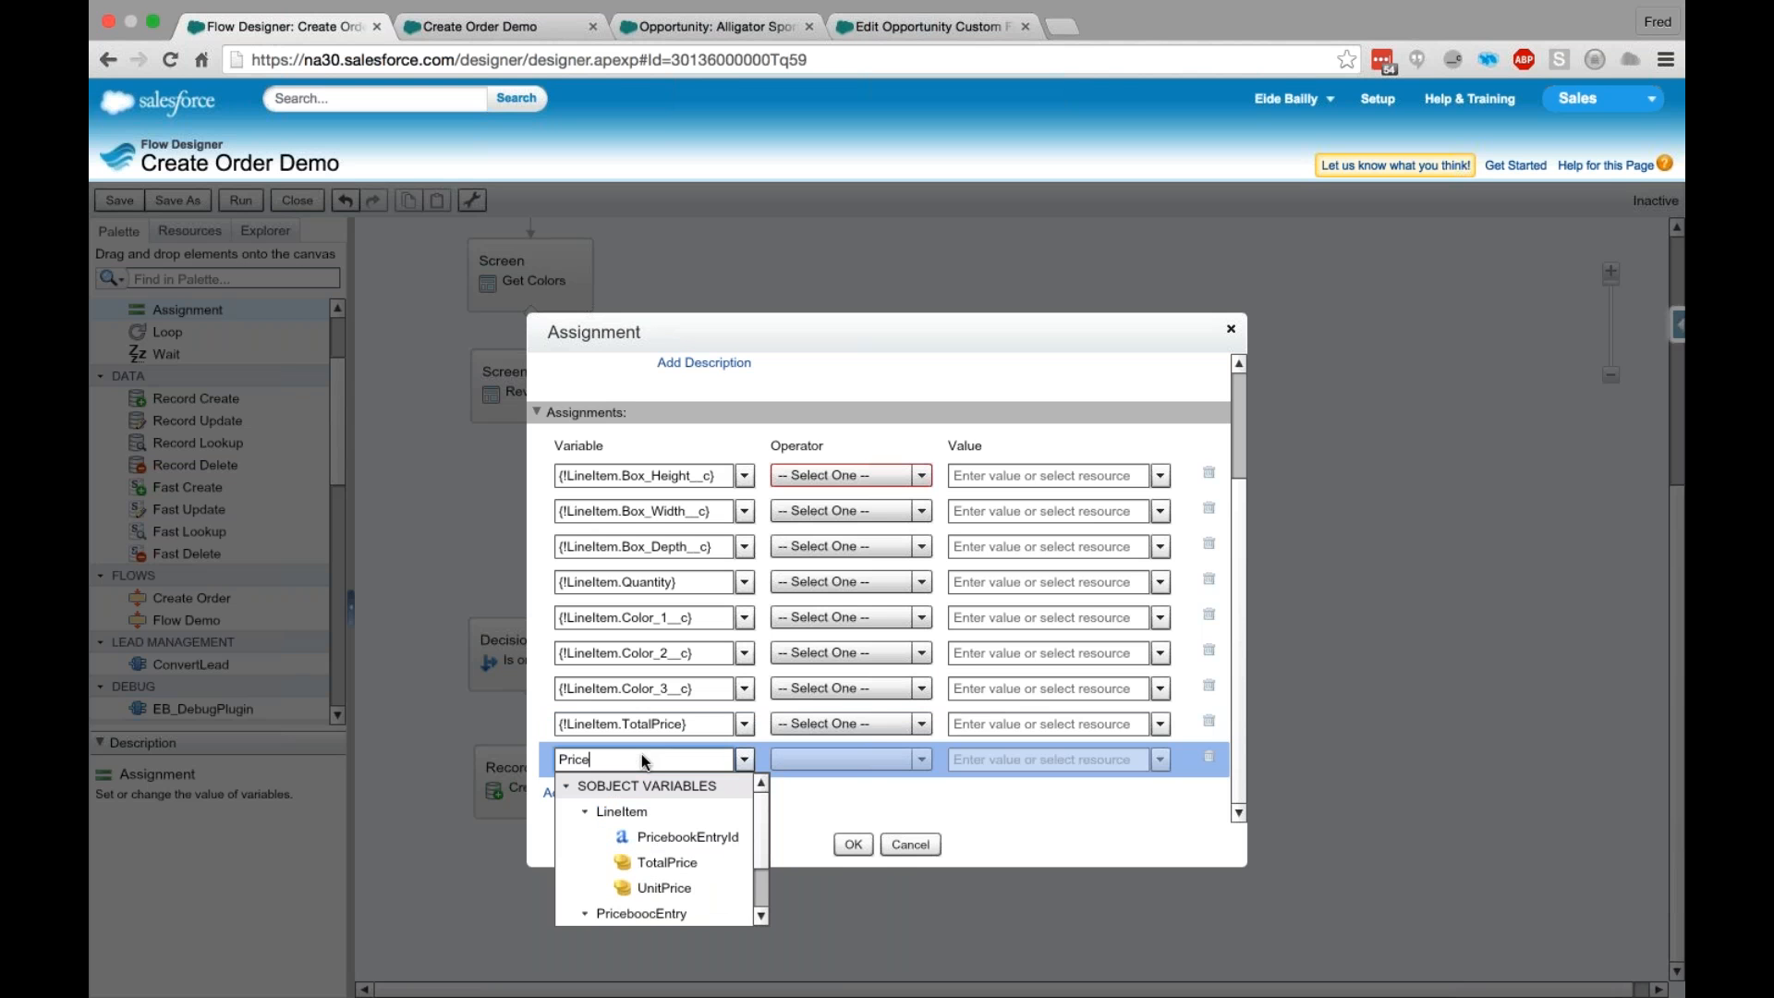
click(685, 836)
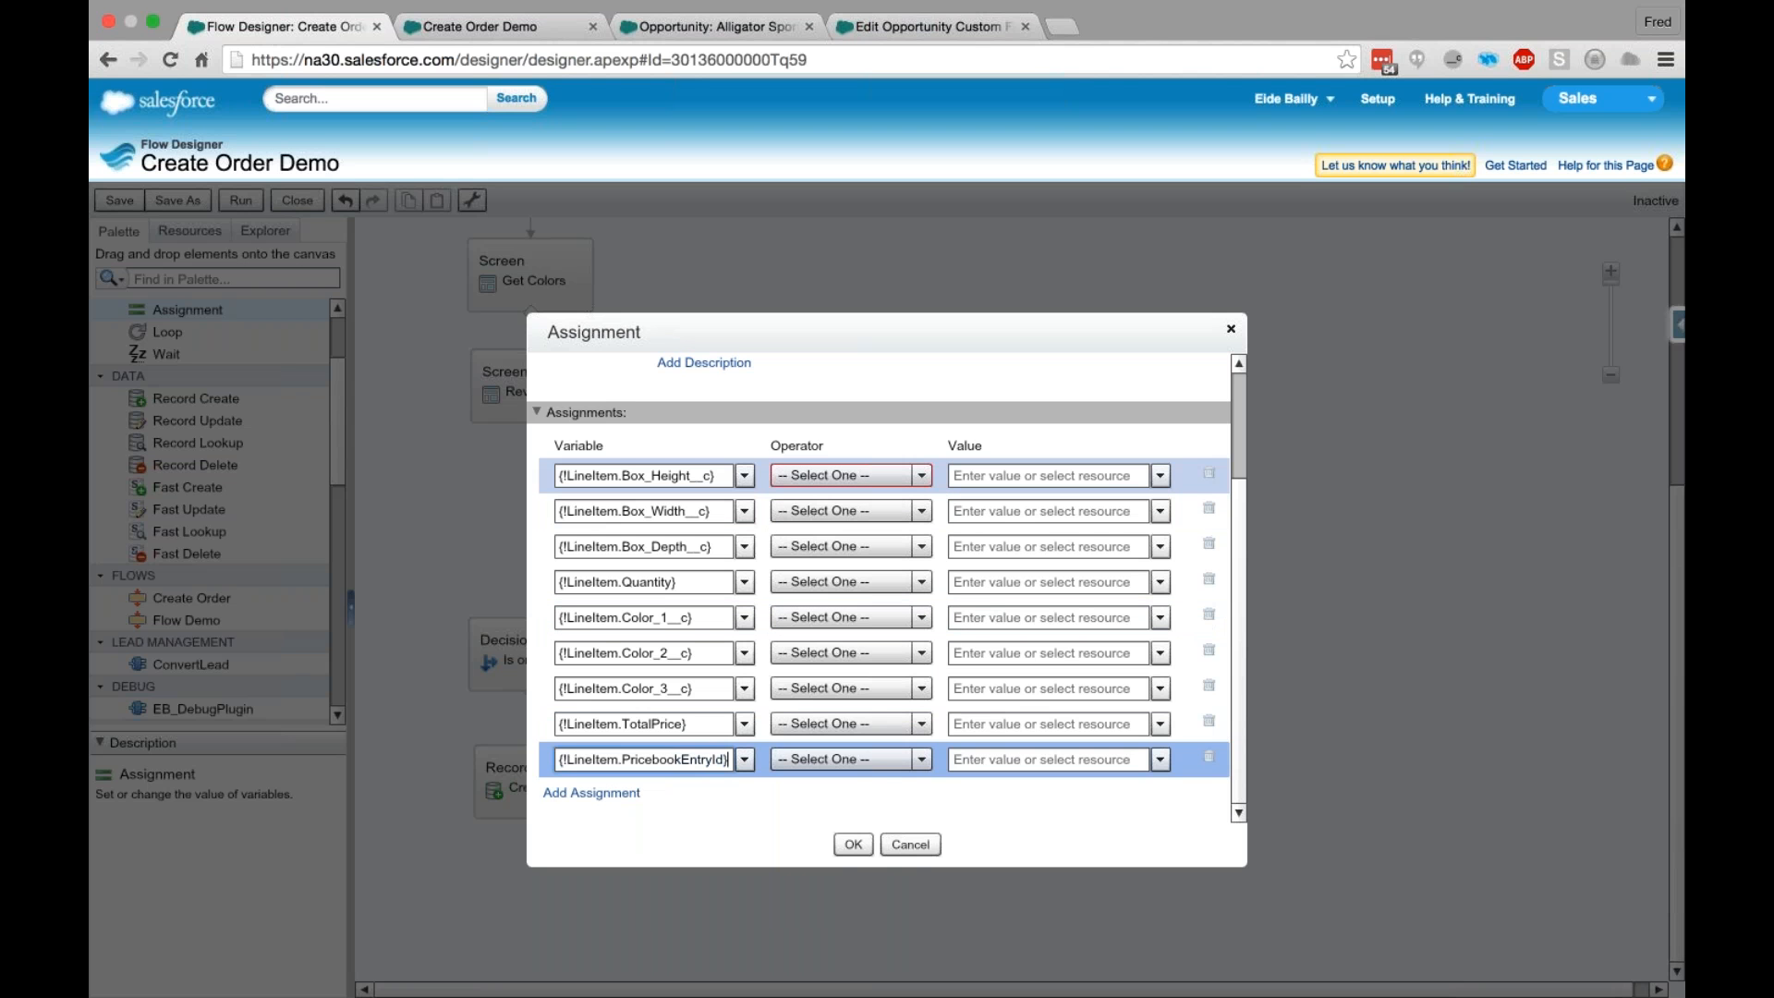
- Set the values of the height and width assignments to the screen input fields Box_Height and Box_Width
click(1047, 476)
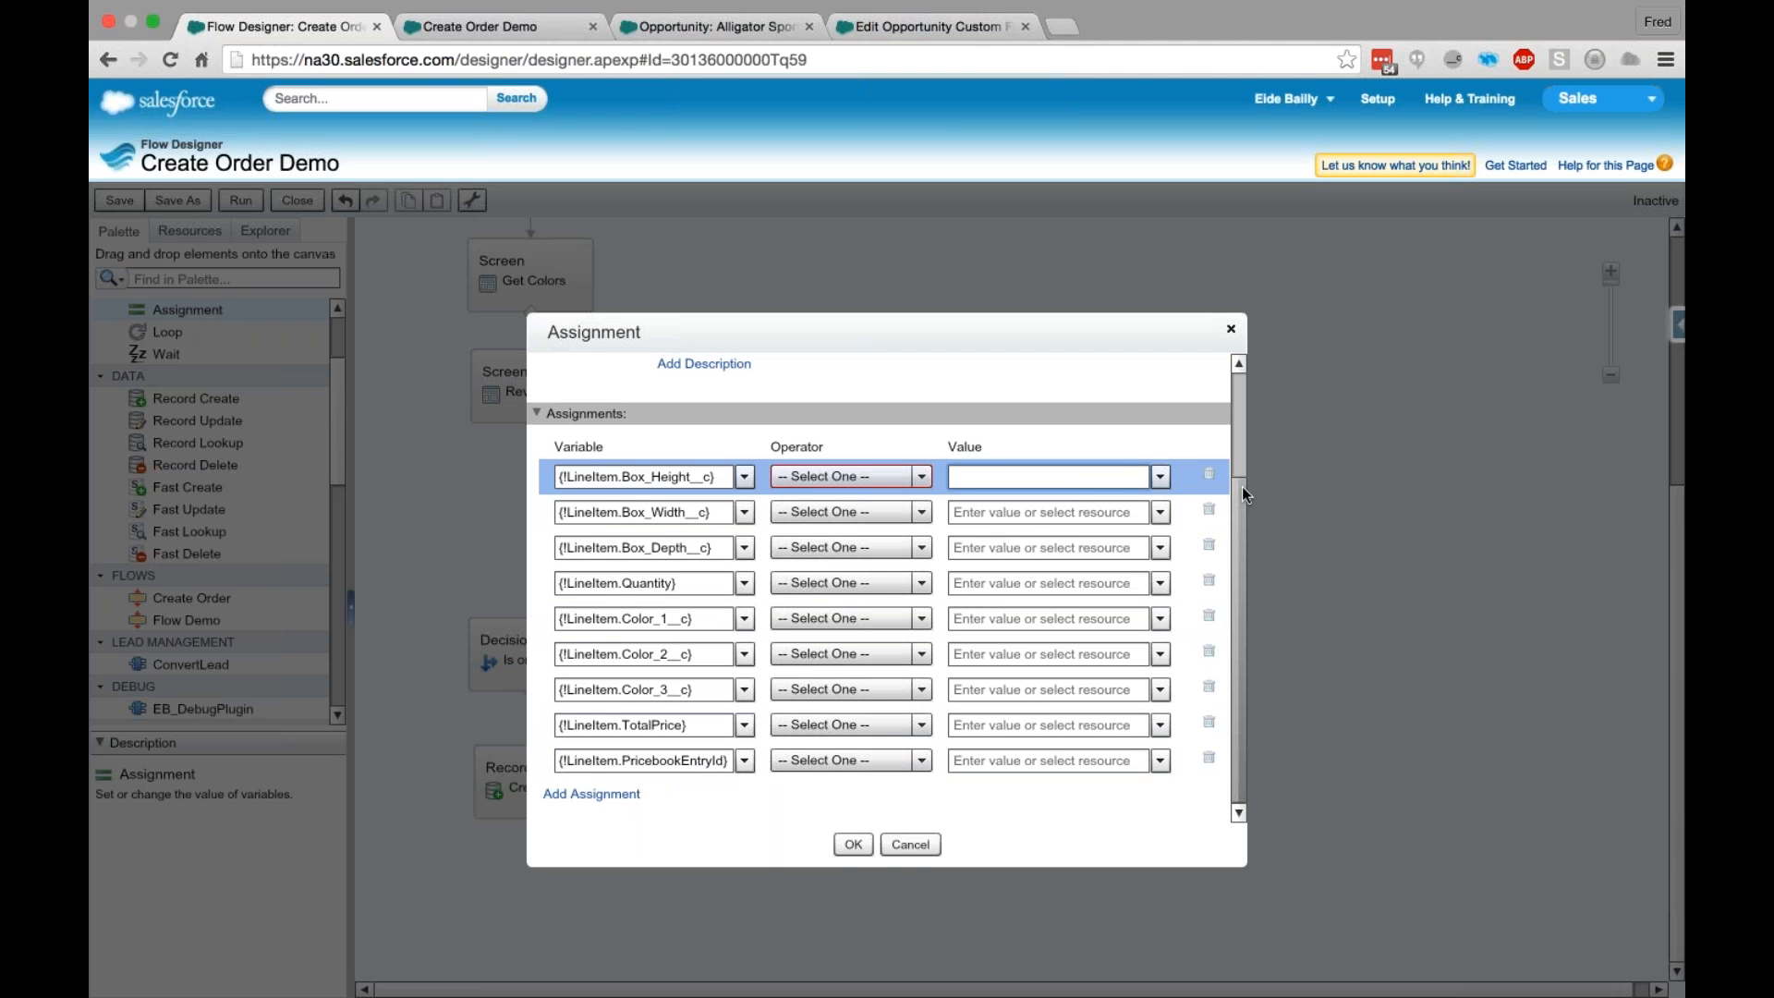
text(Hei)
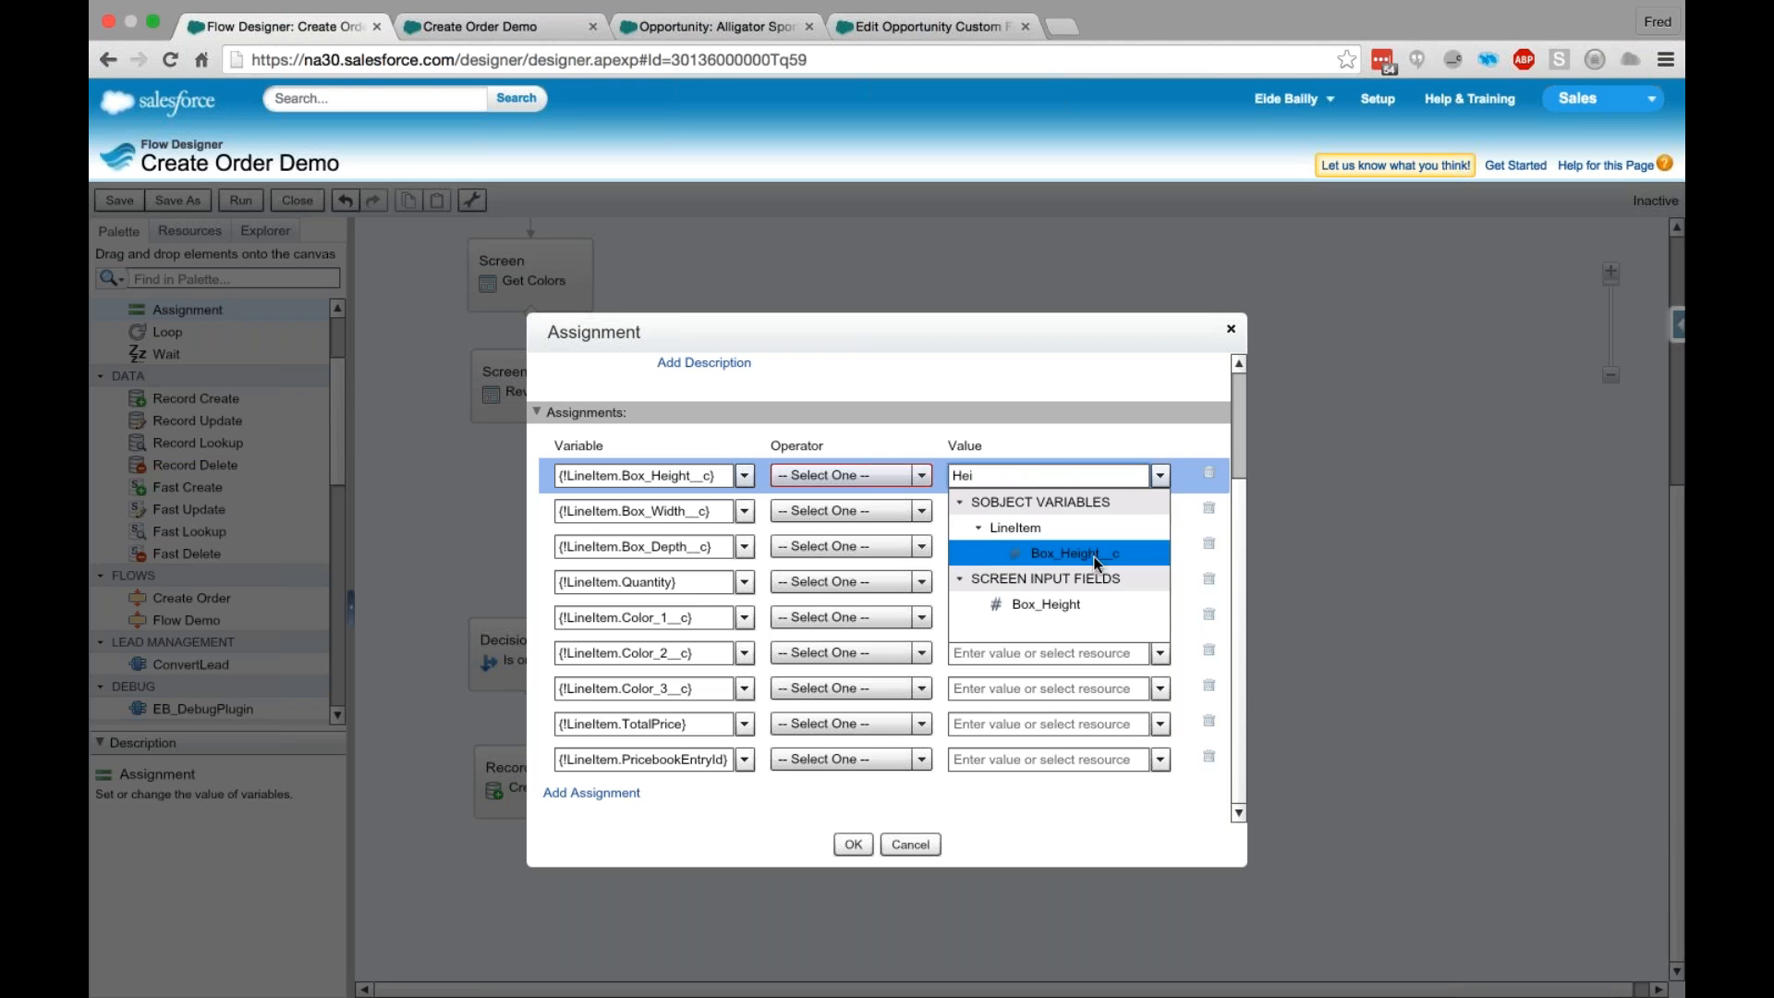
click(1071, 613)
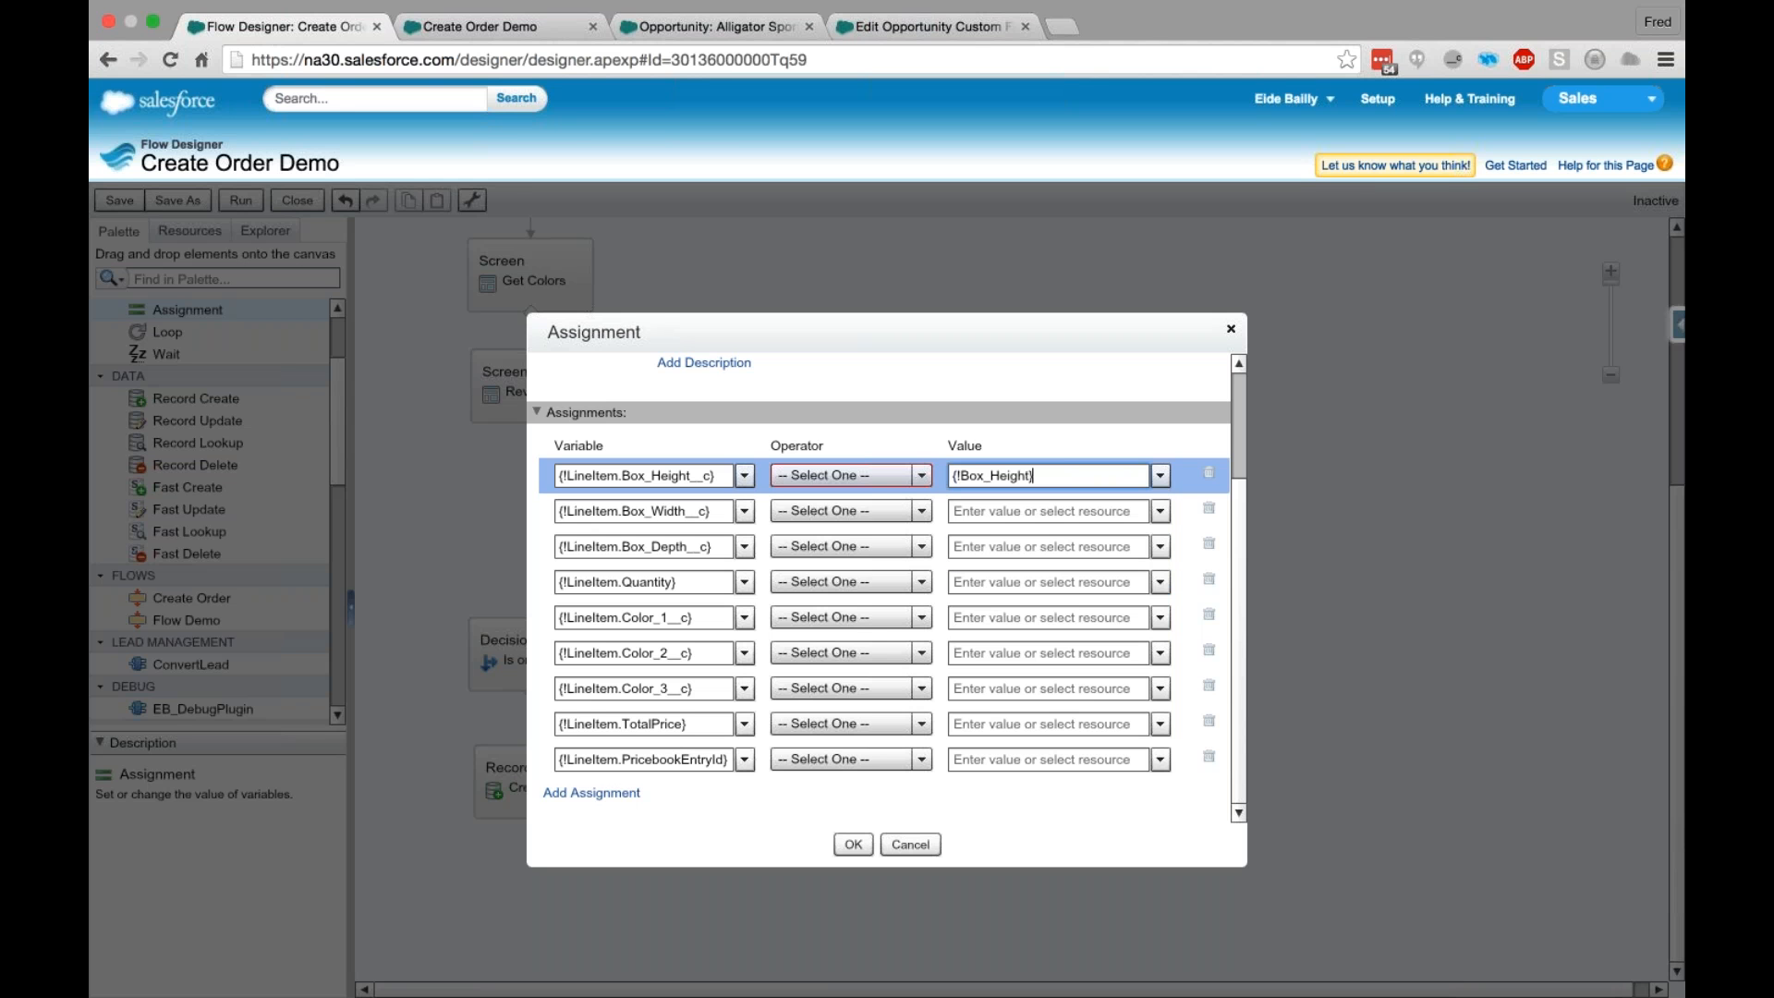
click(1048, 511)
text(Width)
click(1045, 615)
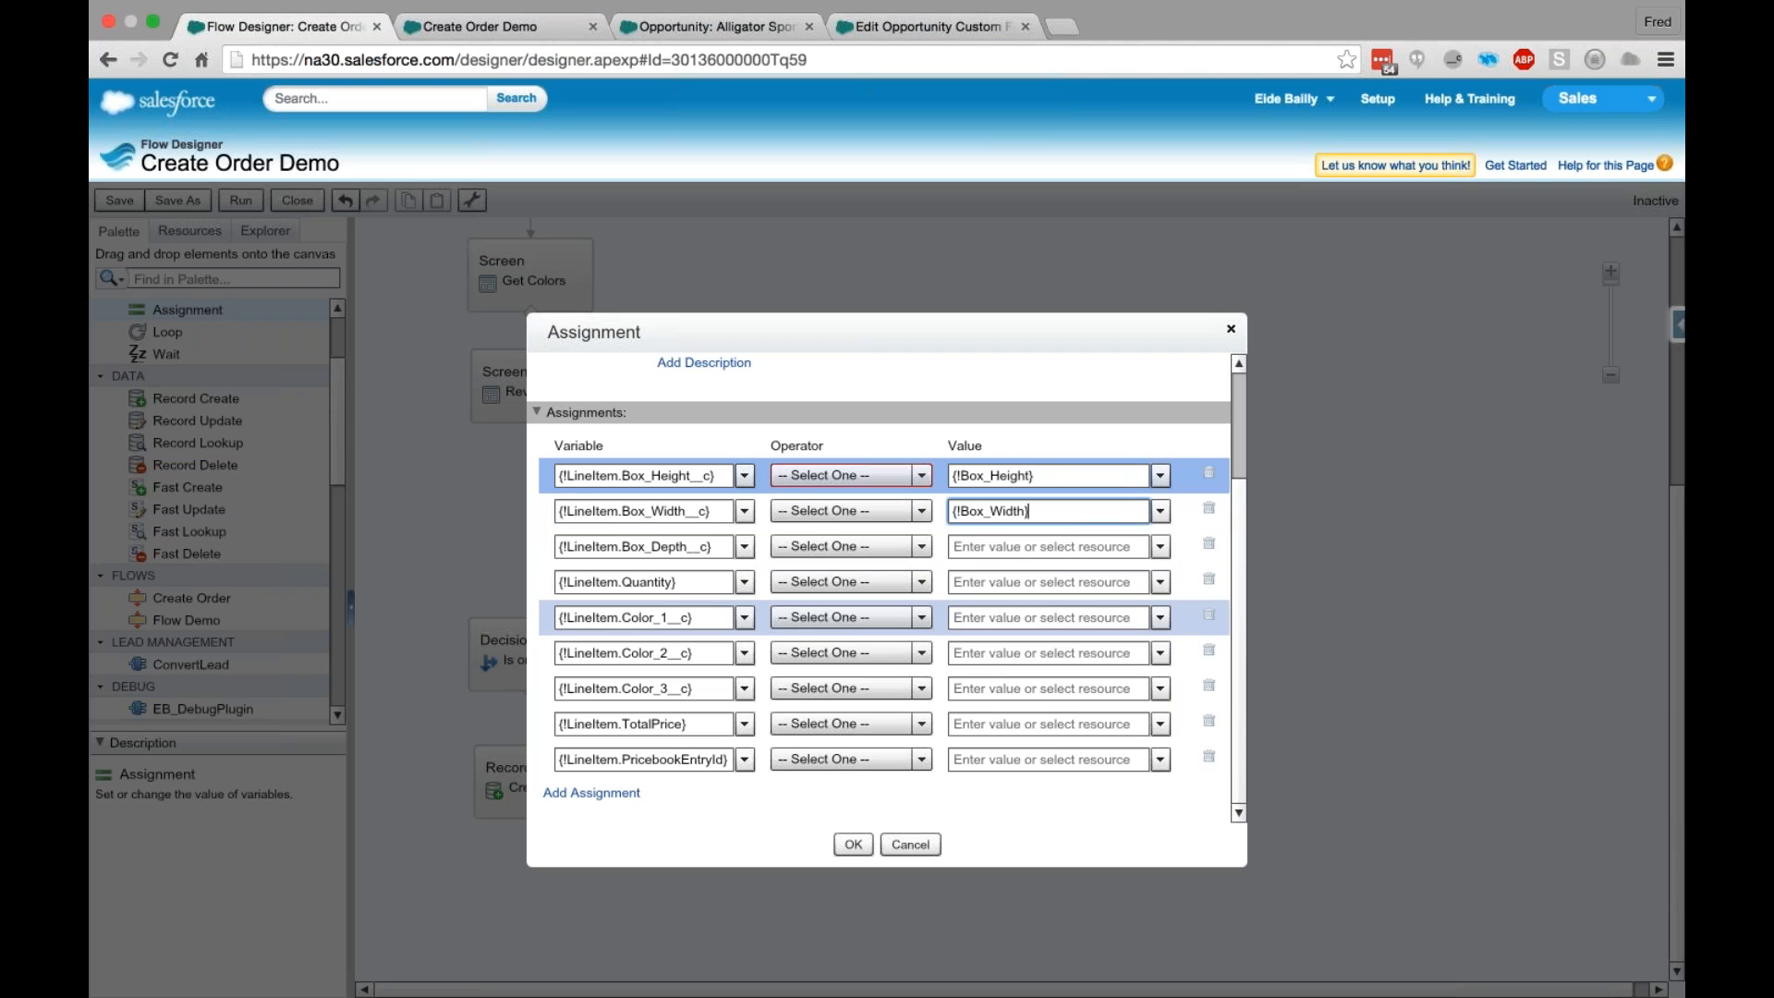
- Set the values of the depth and quantity assignments to the screen input fields Box_Depth and Qty
click(1010, 546)
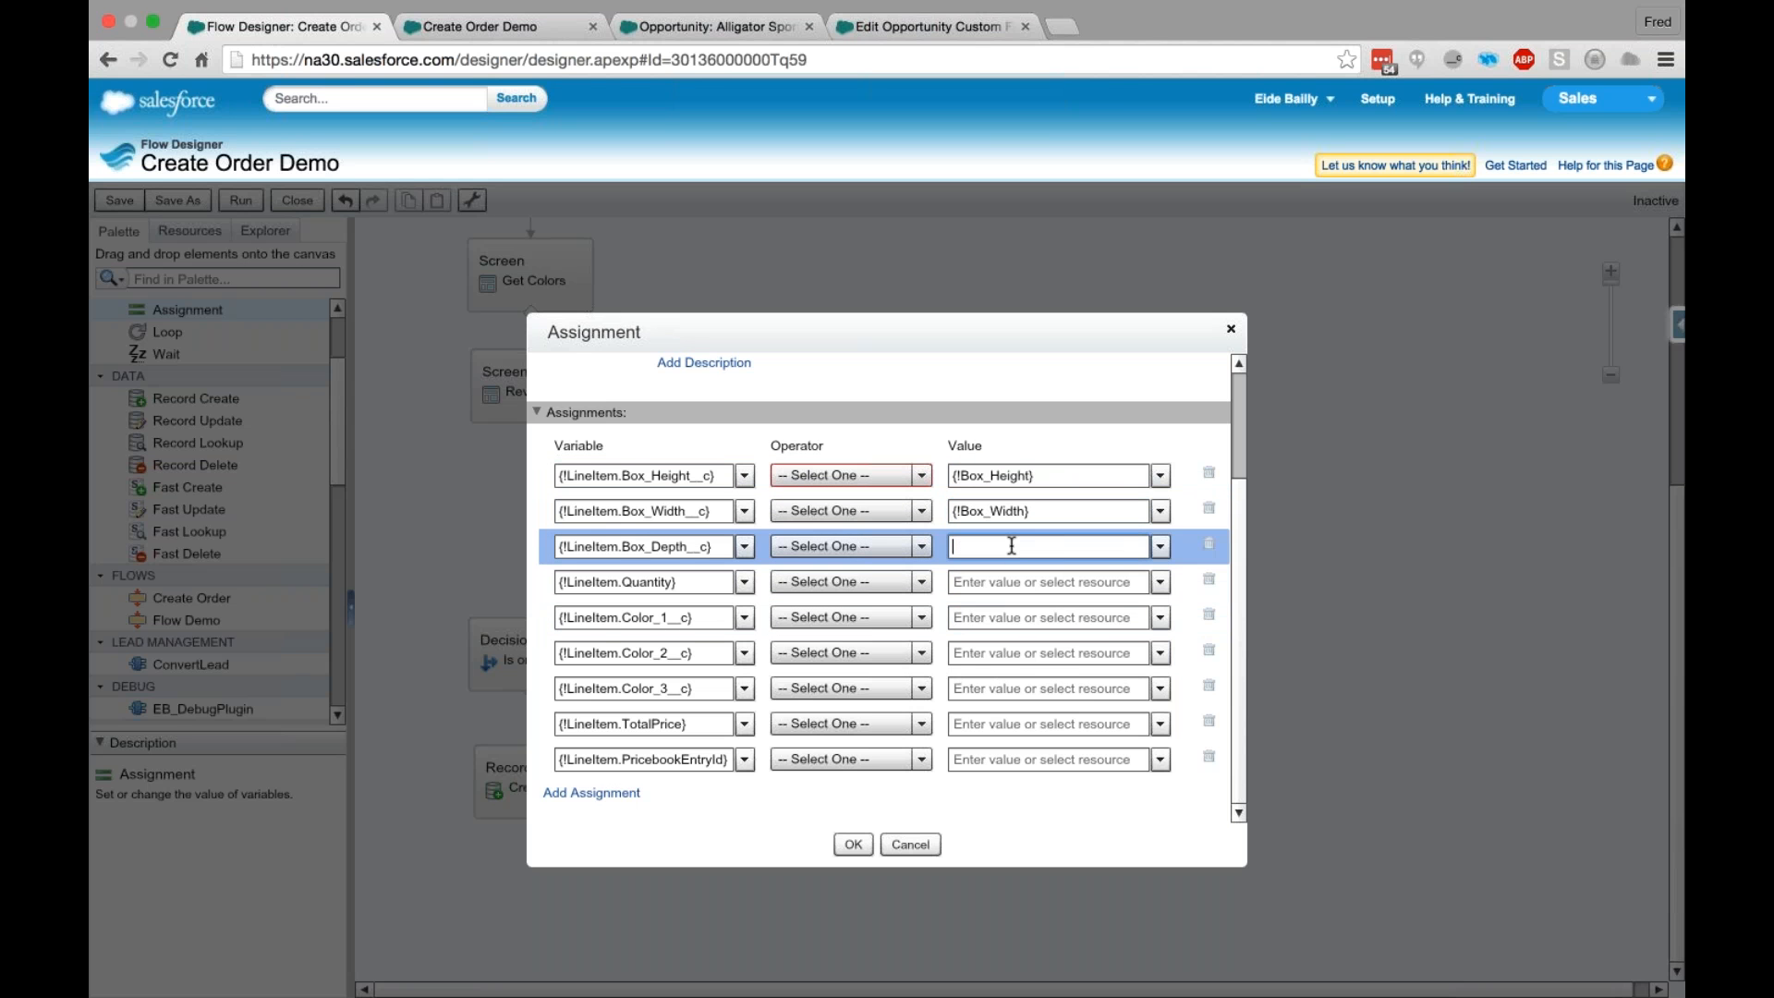
text(Deo)
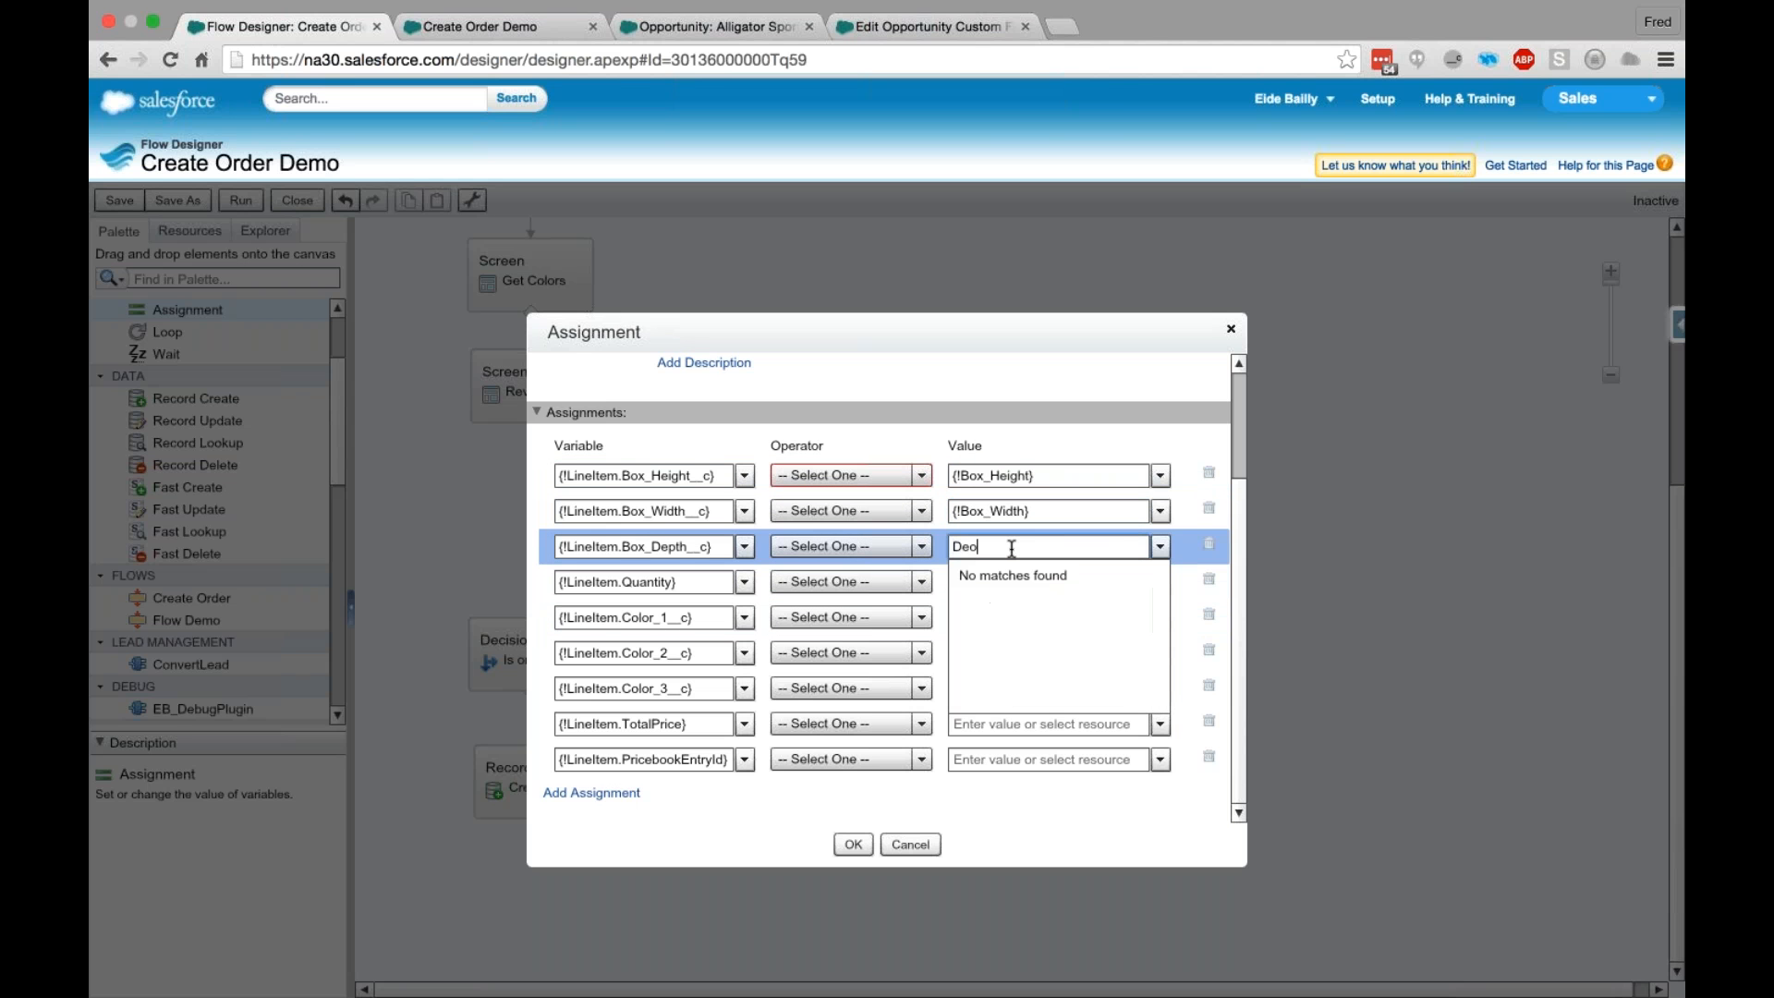
key(BackSpace)
scroll(1132, 606, down, 3)
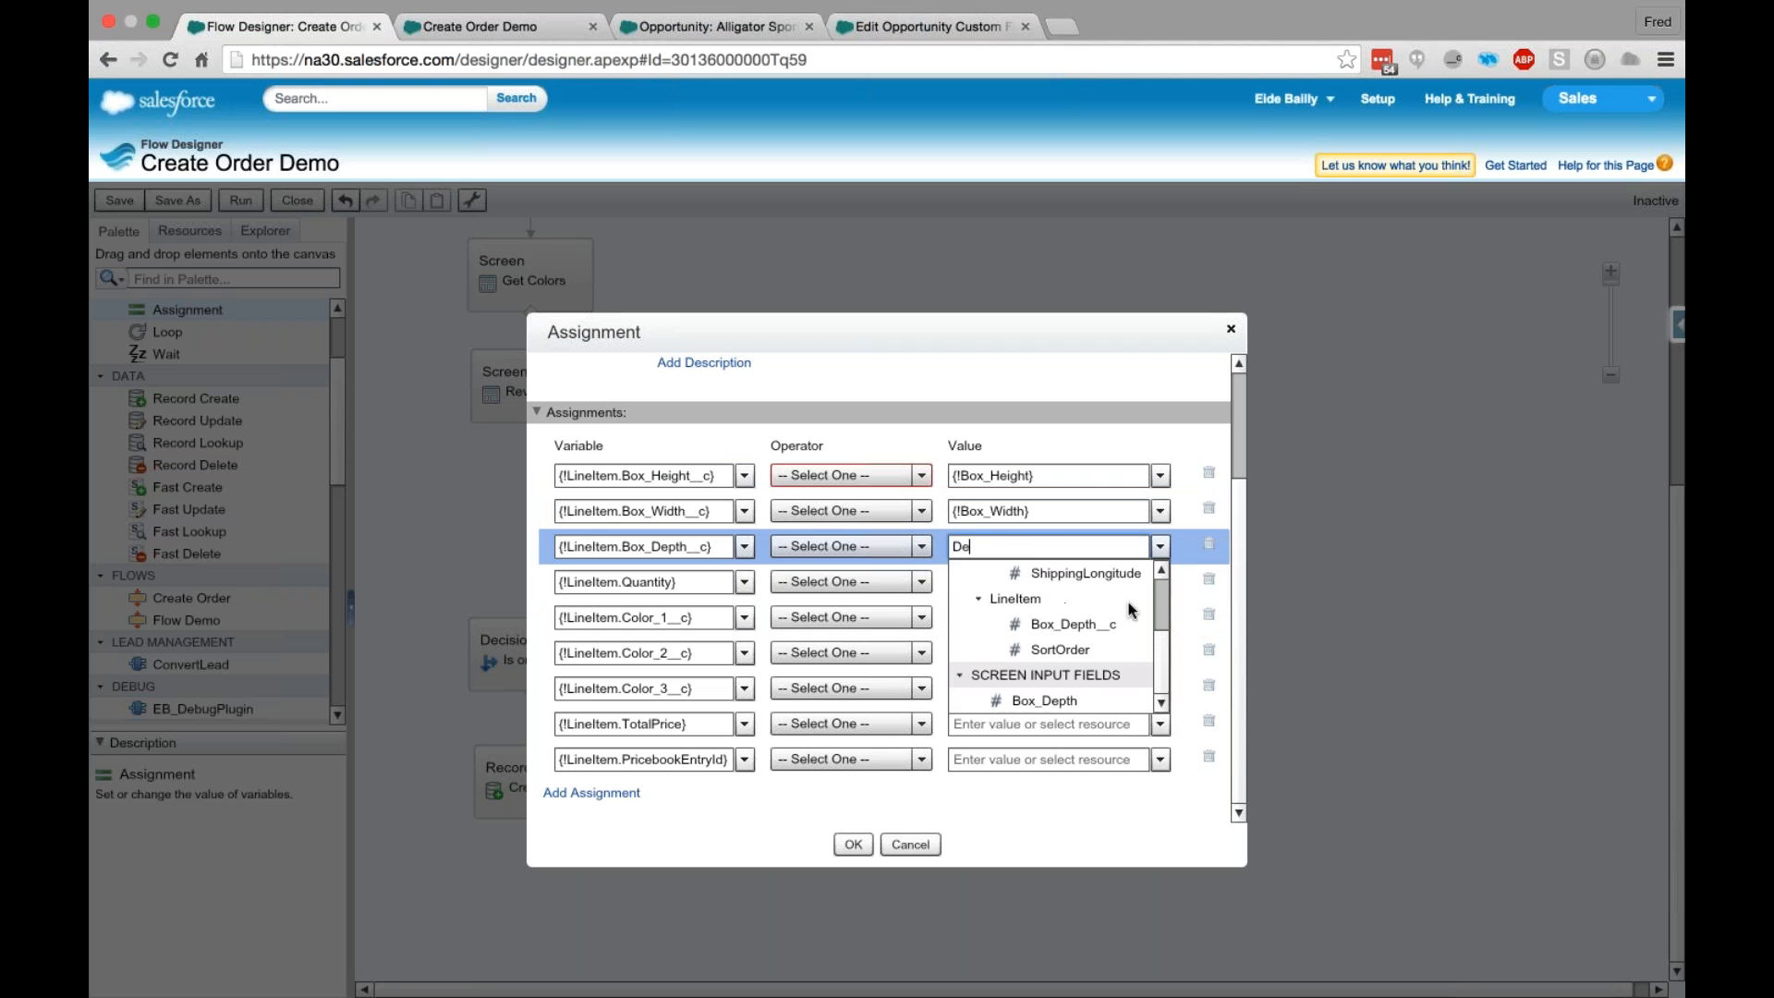
click(1044, 700)
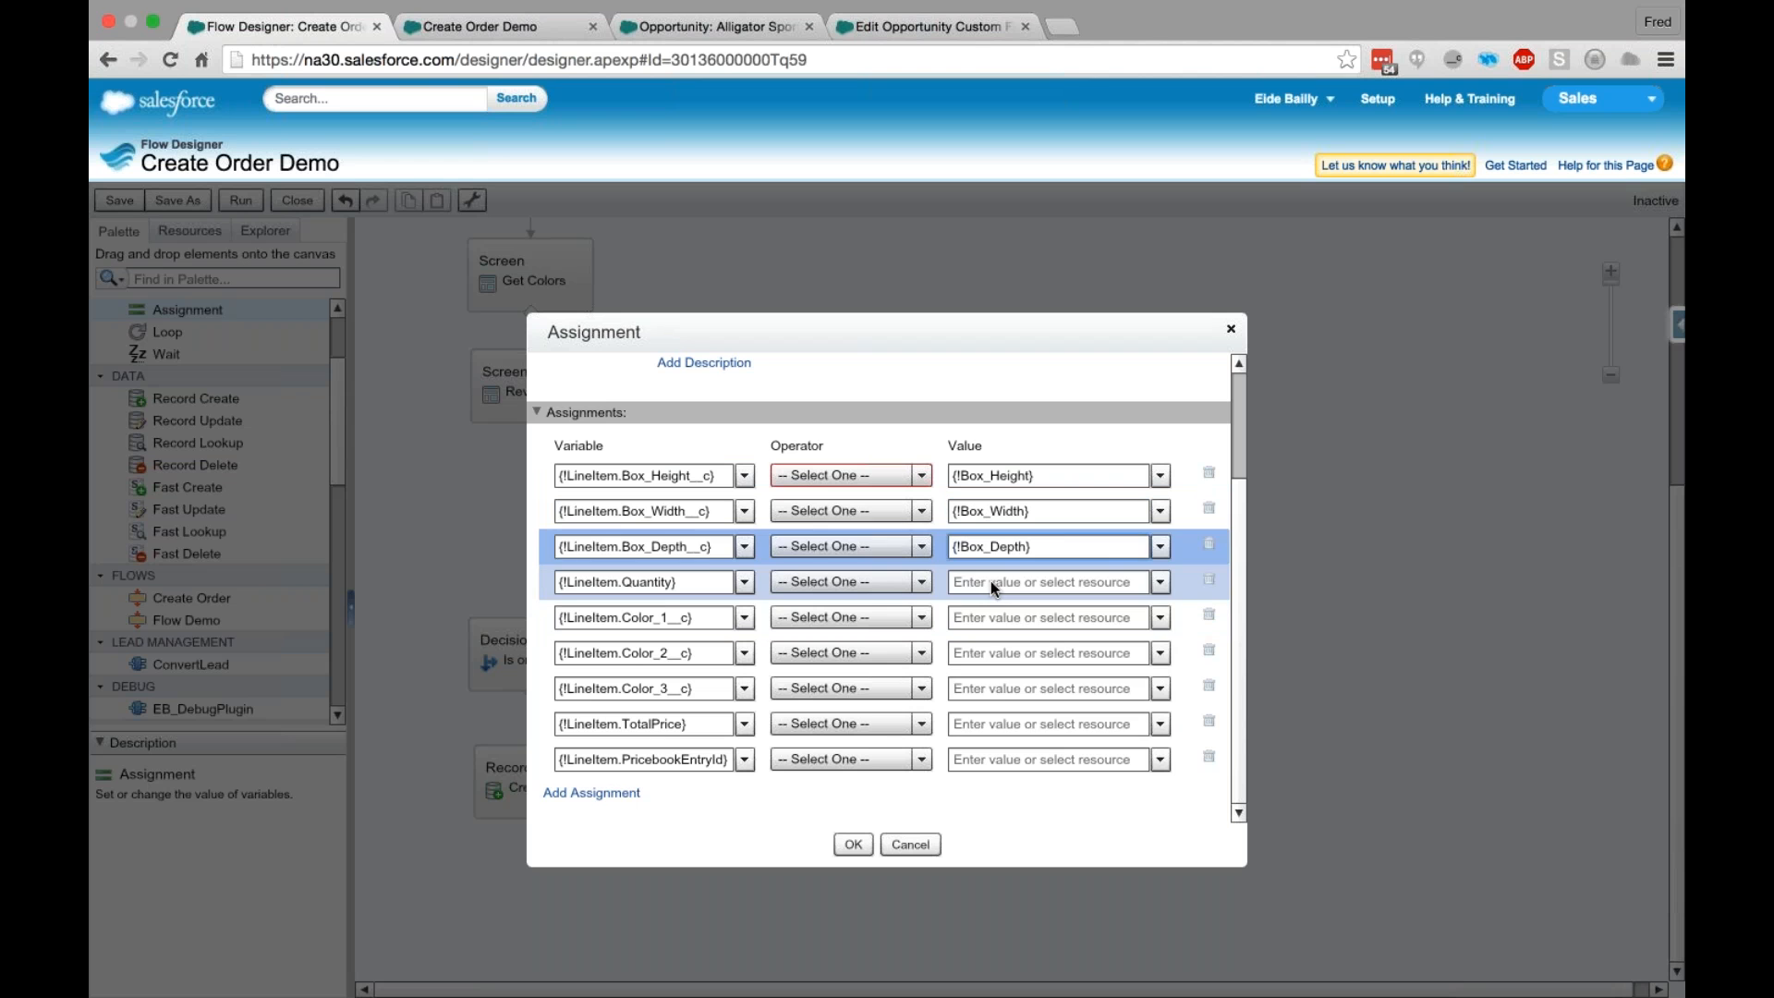
click(990, 580)
text(Qty)
click(1046, 634)
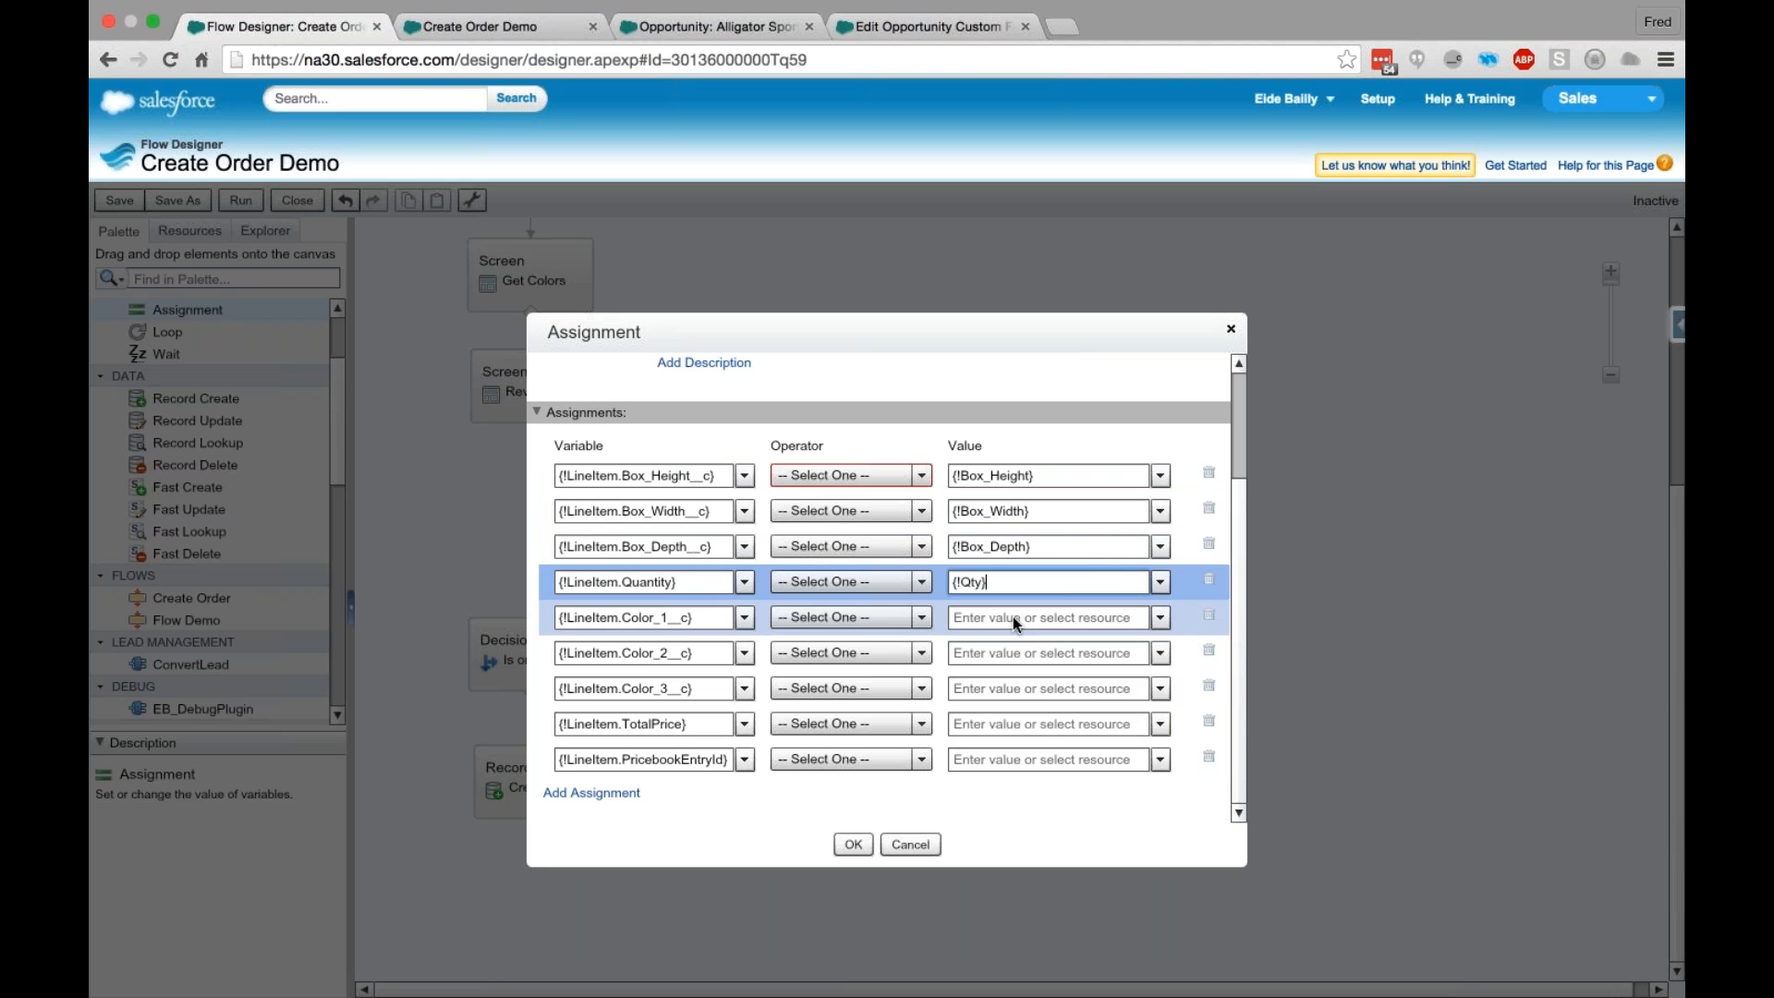
- Set the values of the three color assignments to LineItem.Color_1__c, LineItem.Color_2__c and LineItem.Color_3__c respectively
click(1013, 617)
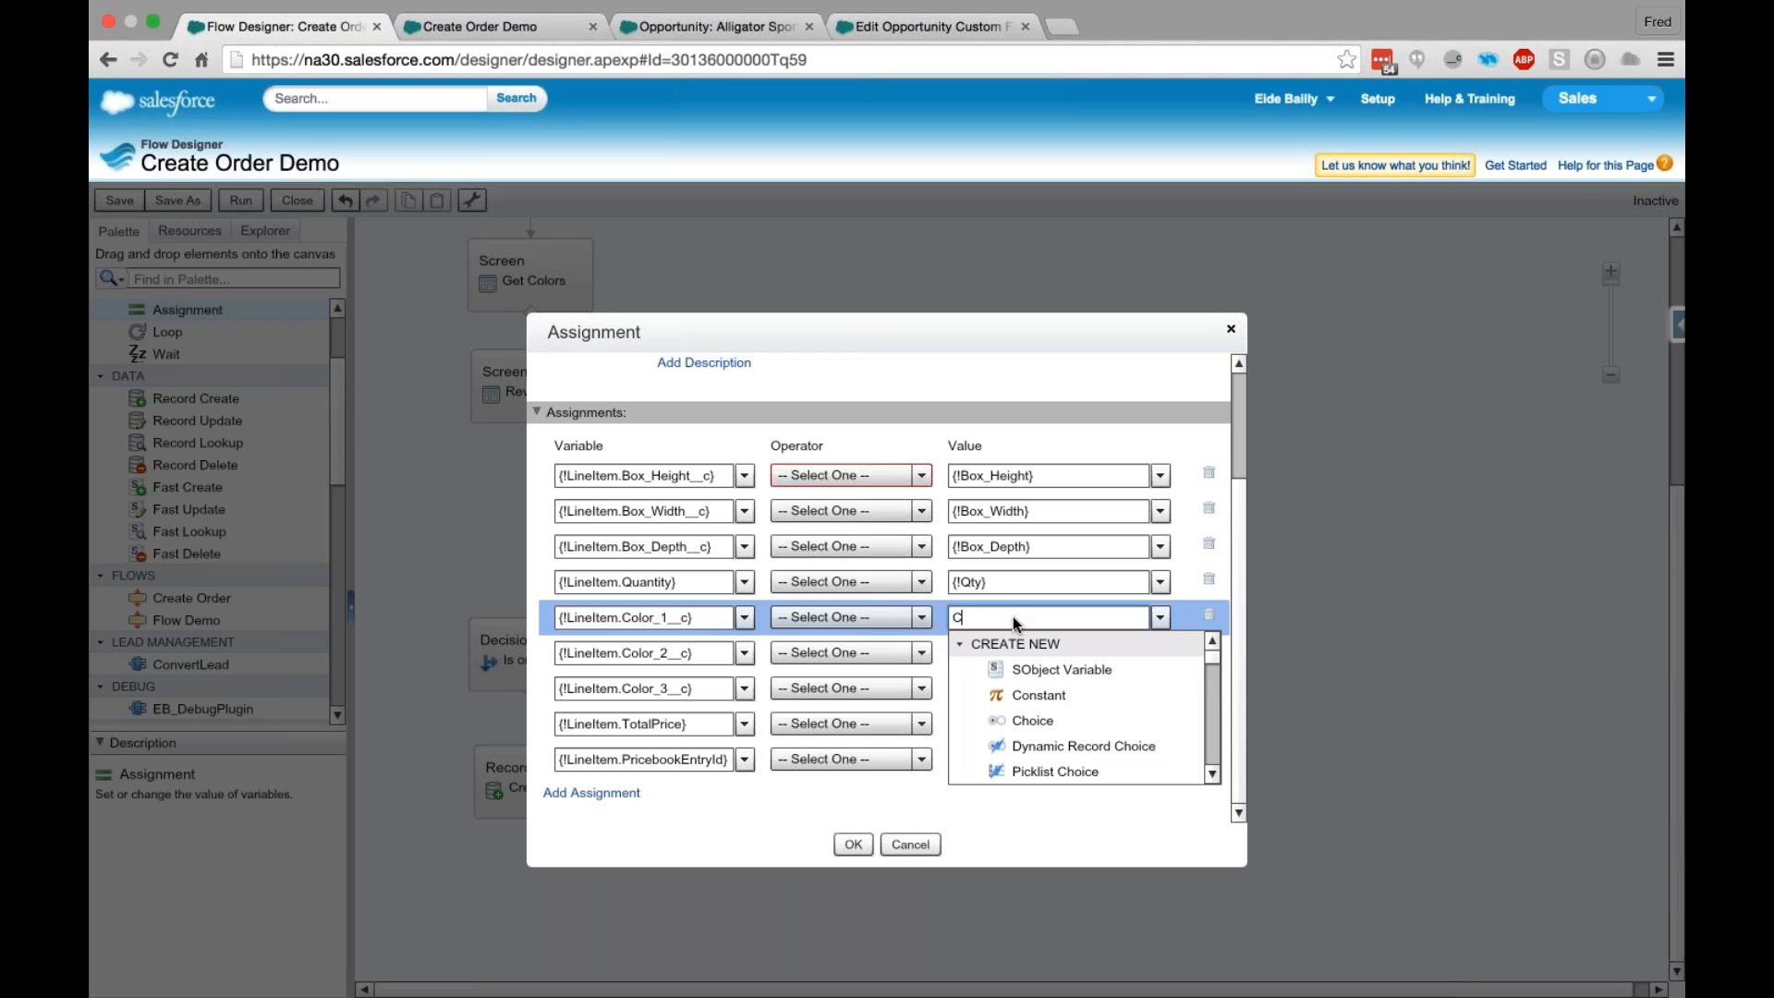
text(Color)
click(1041, 693)
click(1012, 652)
text(Color)
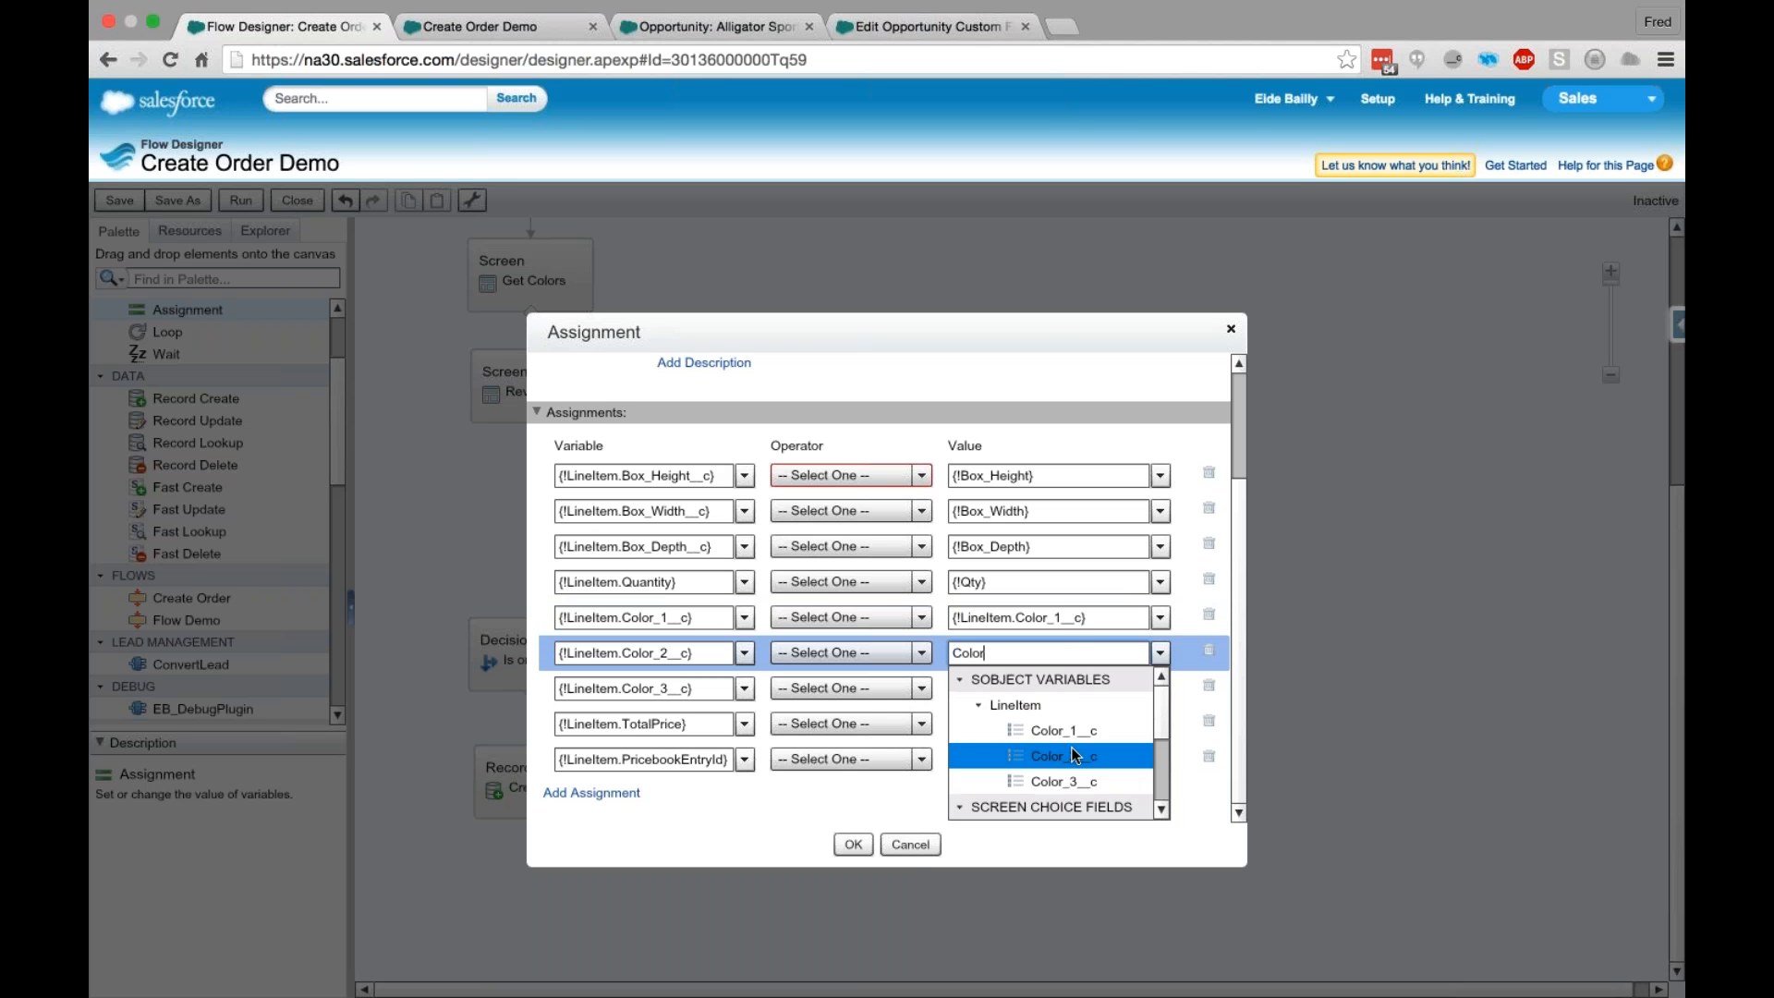
click(1073, 750)
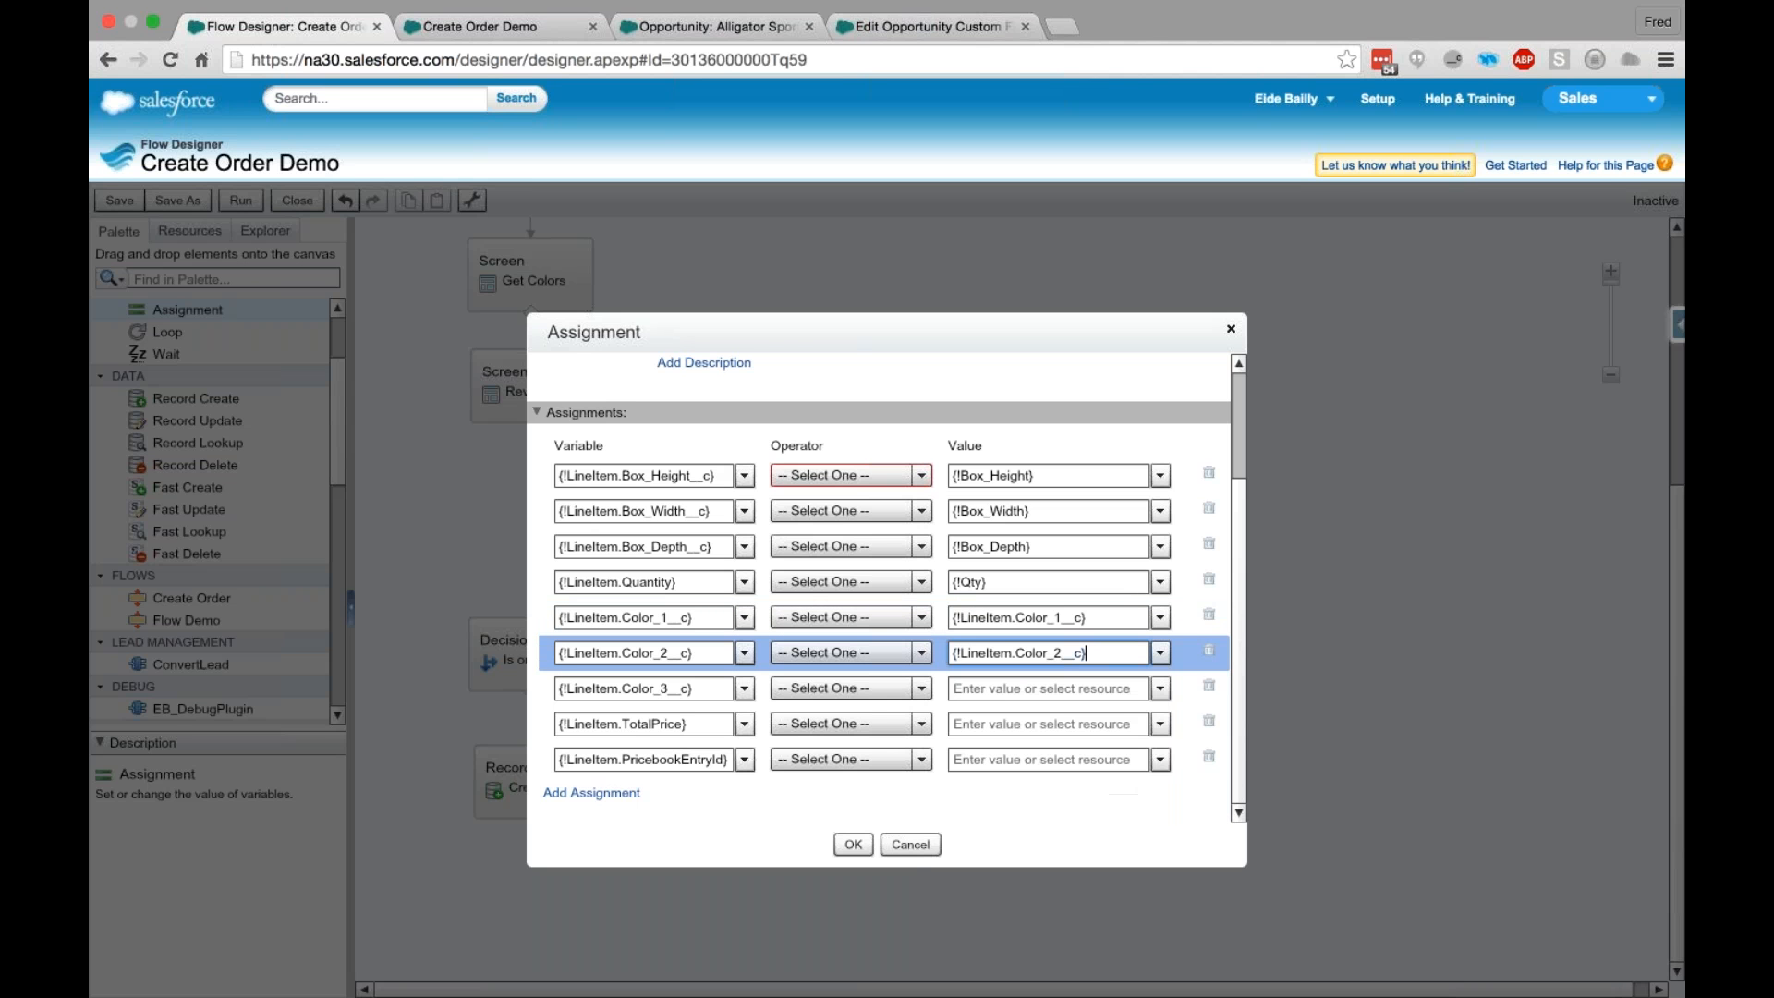
click(1073, 691)
text(Color)
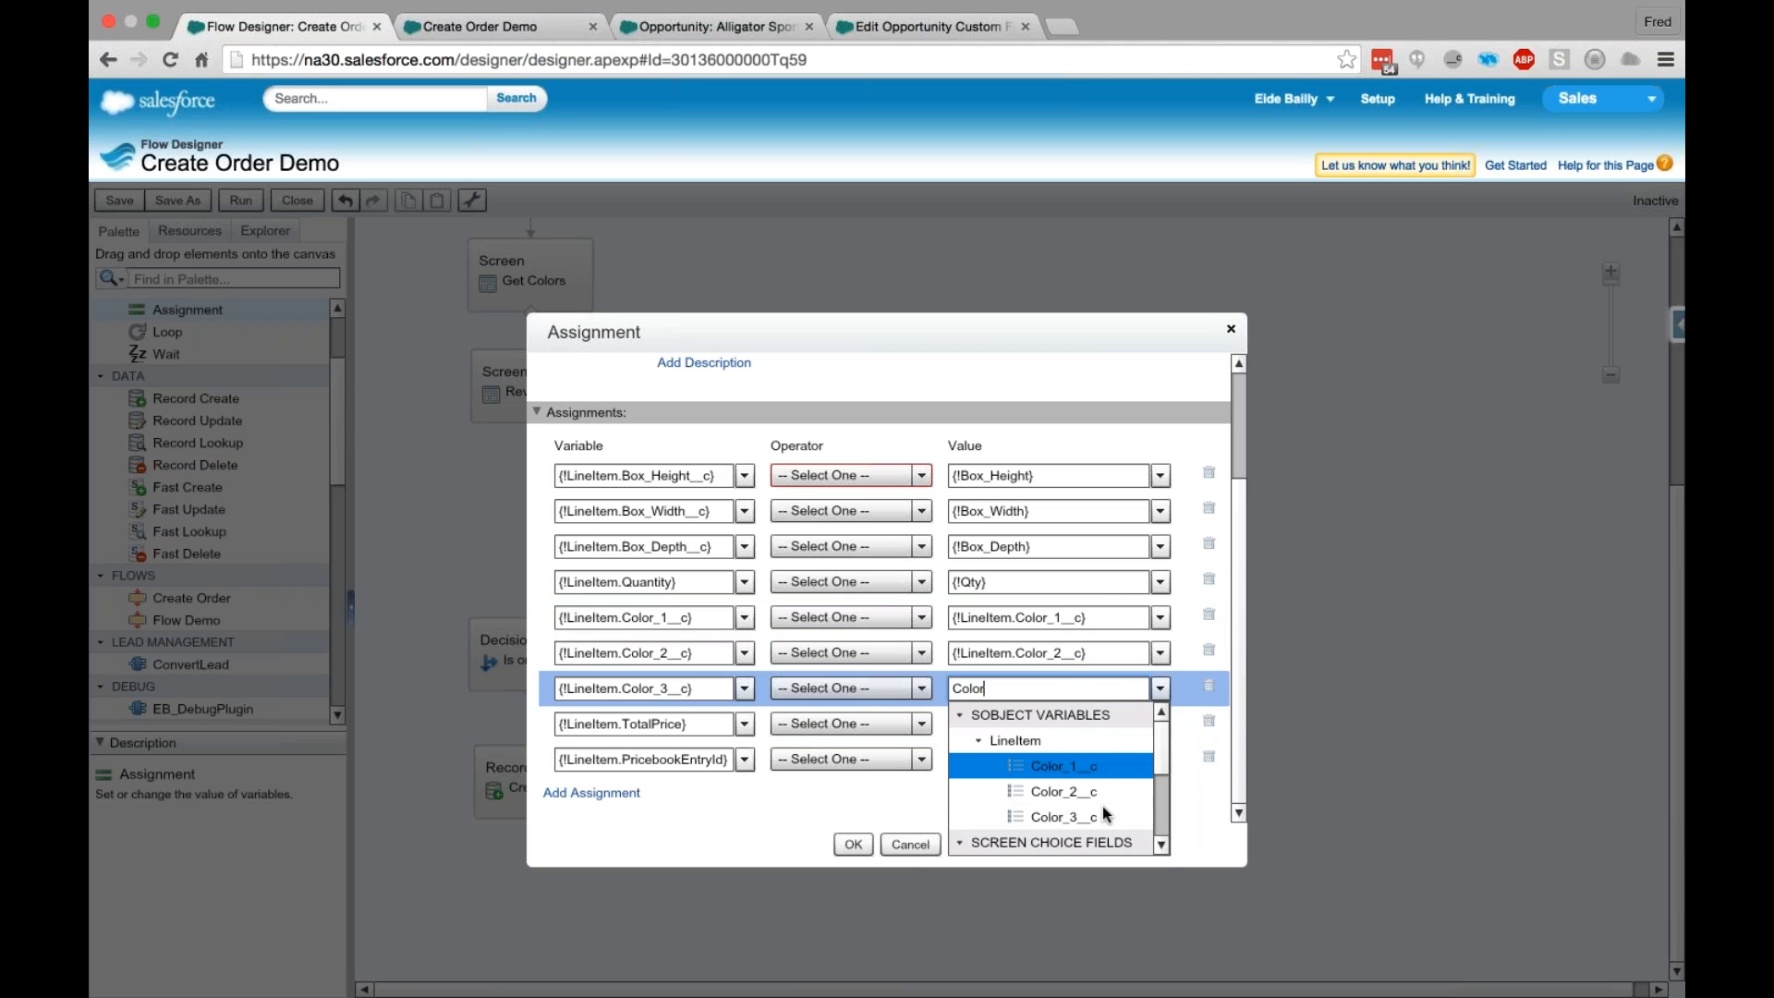
click(1097, 816)
- Set the value of the LineItem.TotalPrice assignment to the screen input field Total_Price
click(1048, 723)
text(Tota)
click(1042, 850)
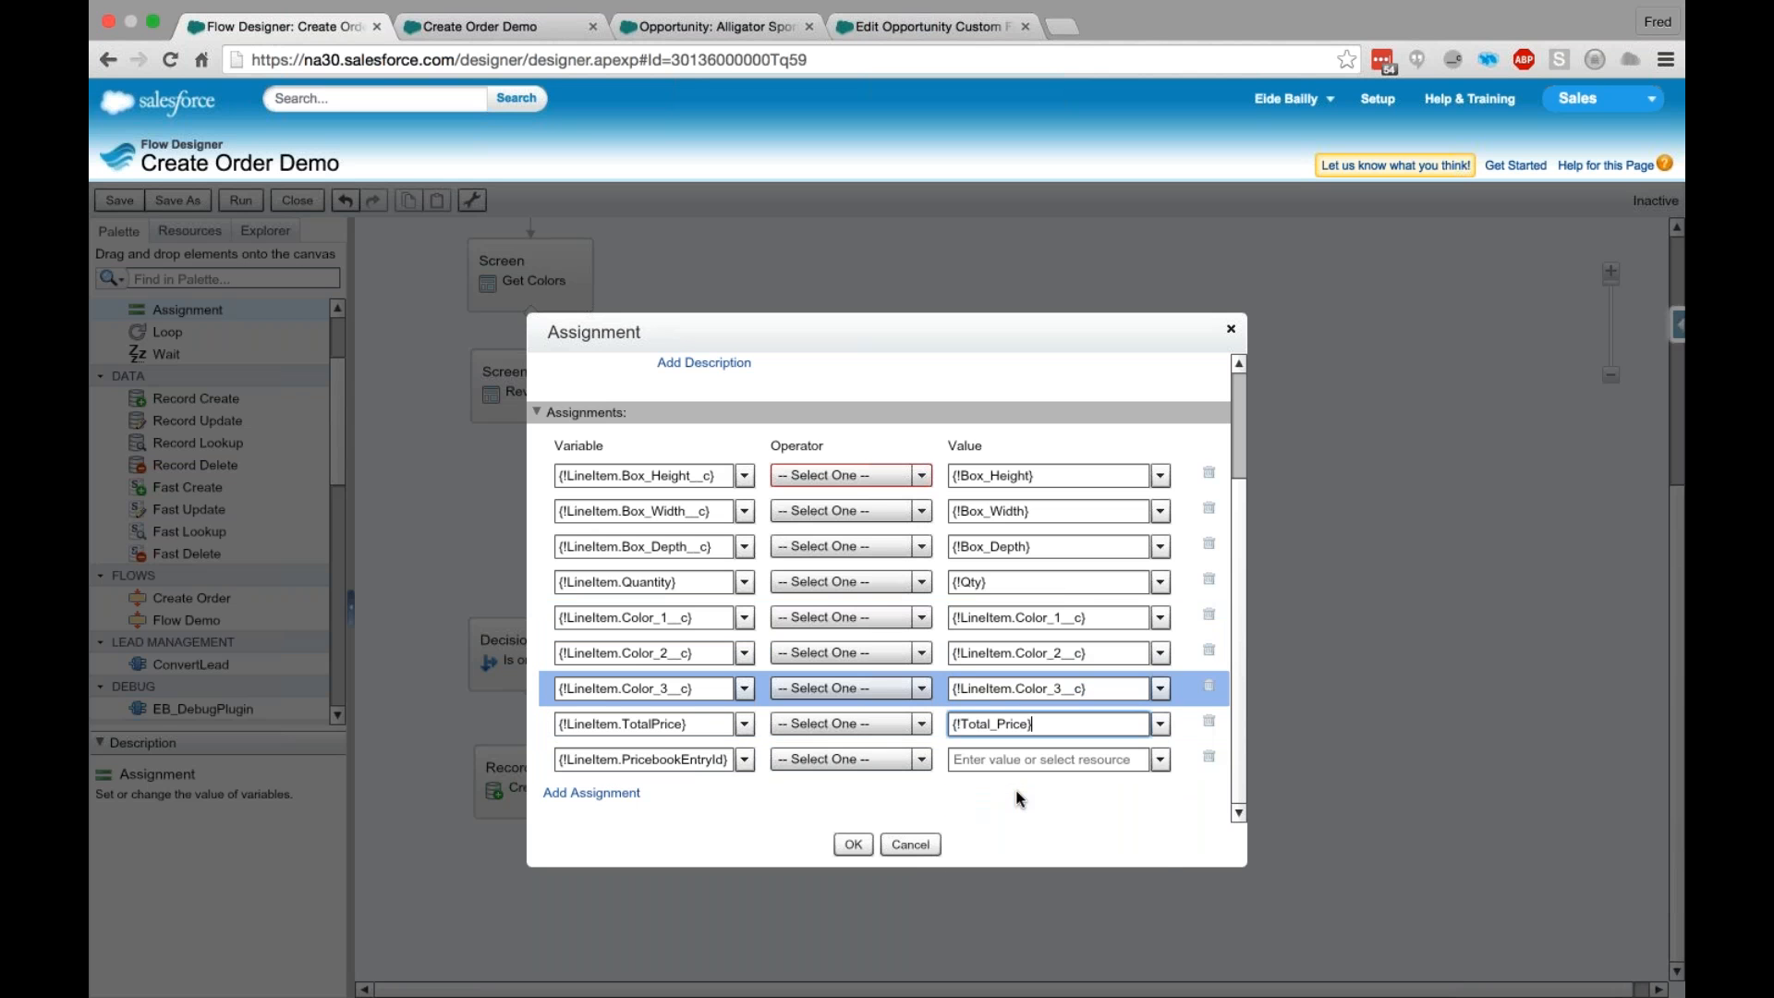
- Set the value of the LineItem.PricebookEntryId assignment to PriceboocEntry.Id and submit the assignment element
click(1007, 759)
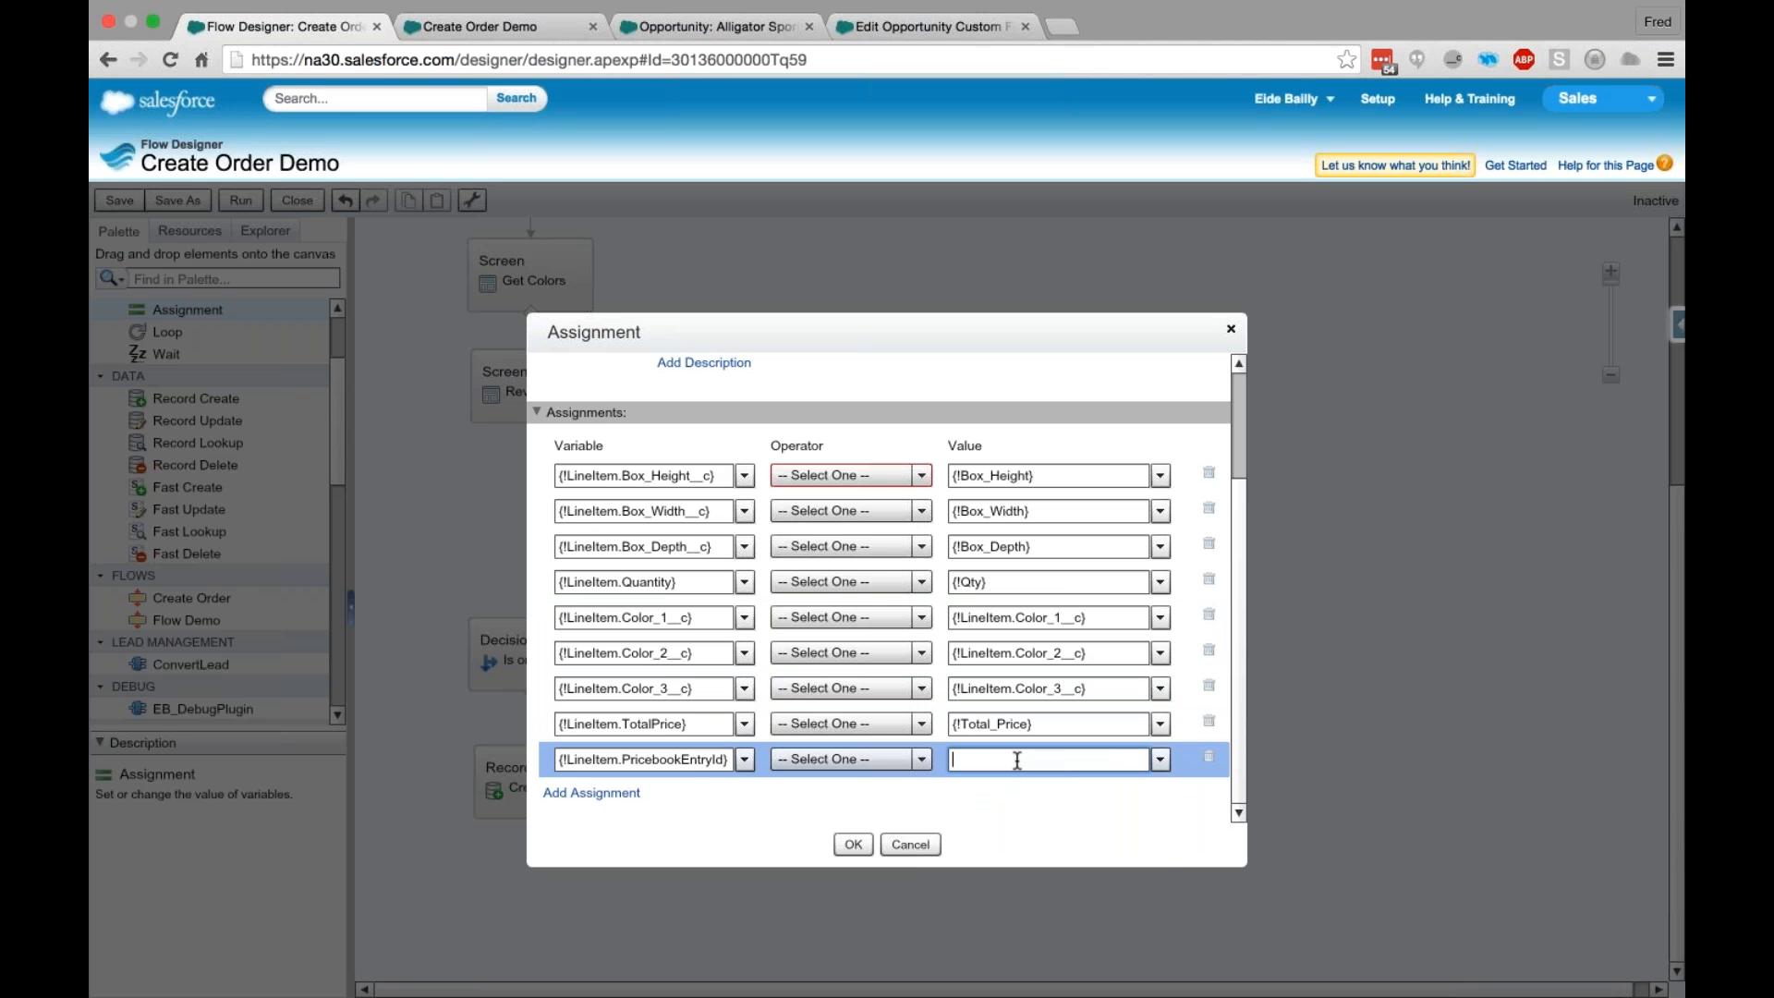
text(Price)
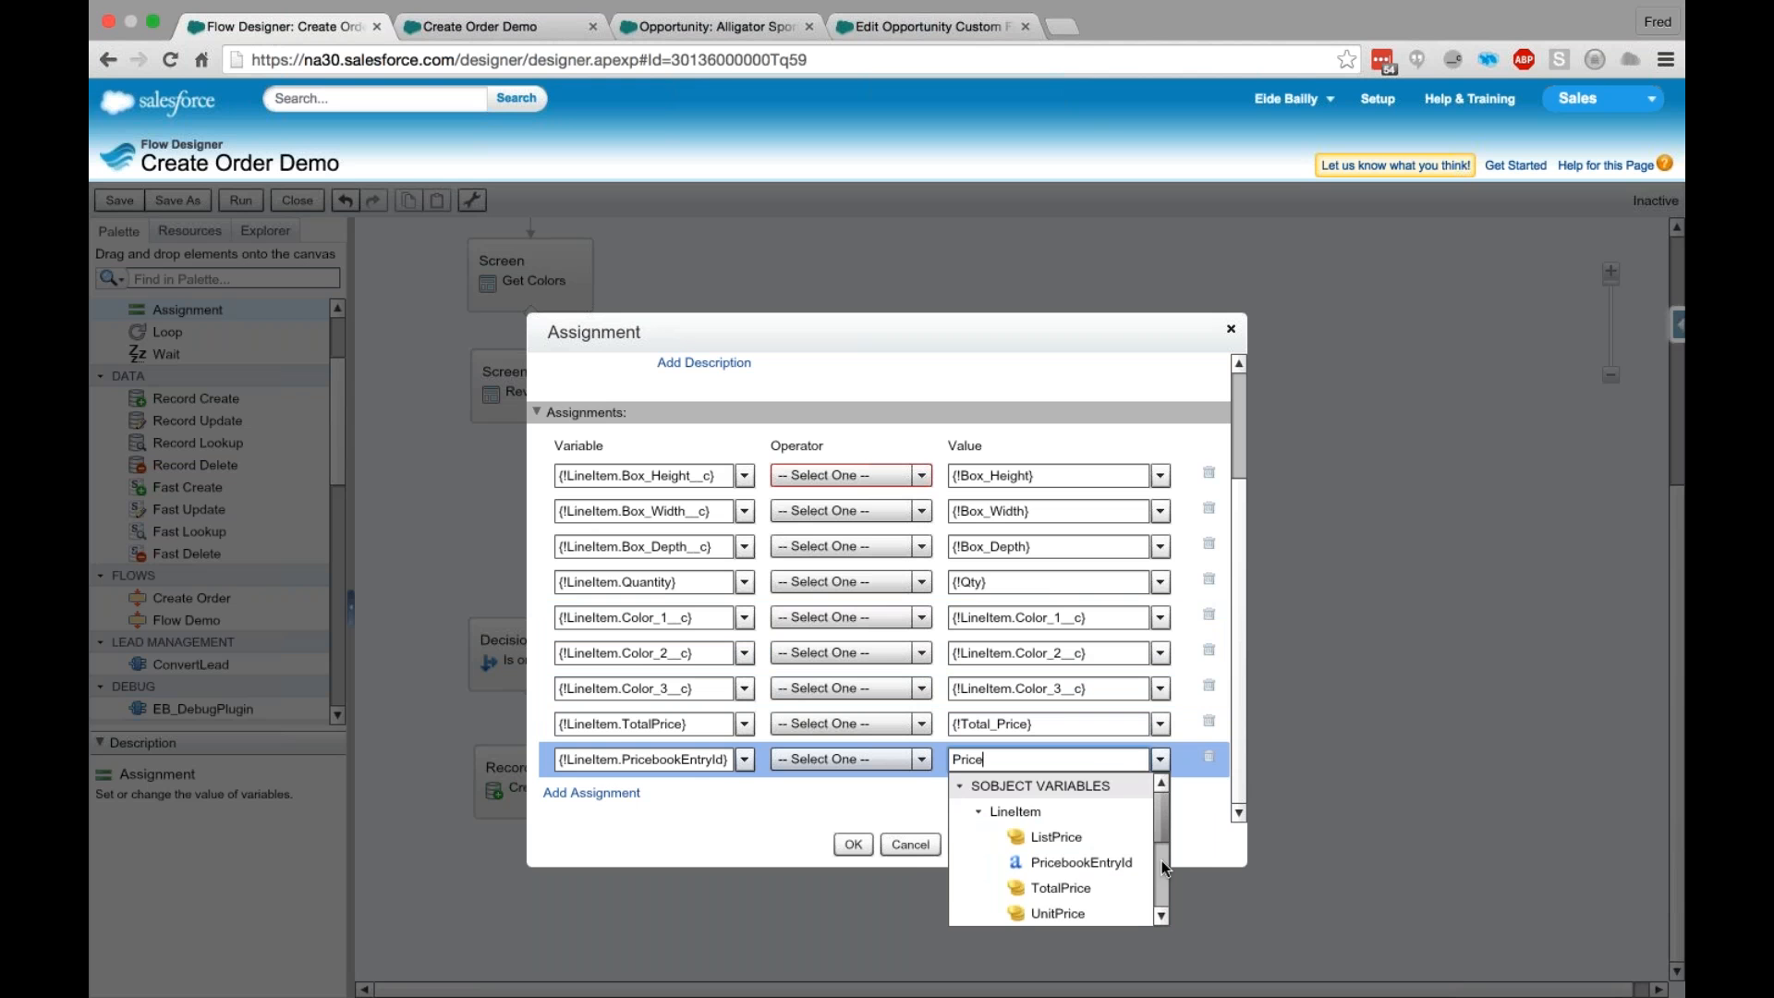
scroll(1161, 861, down, 3)
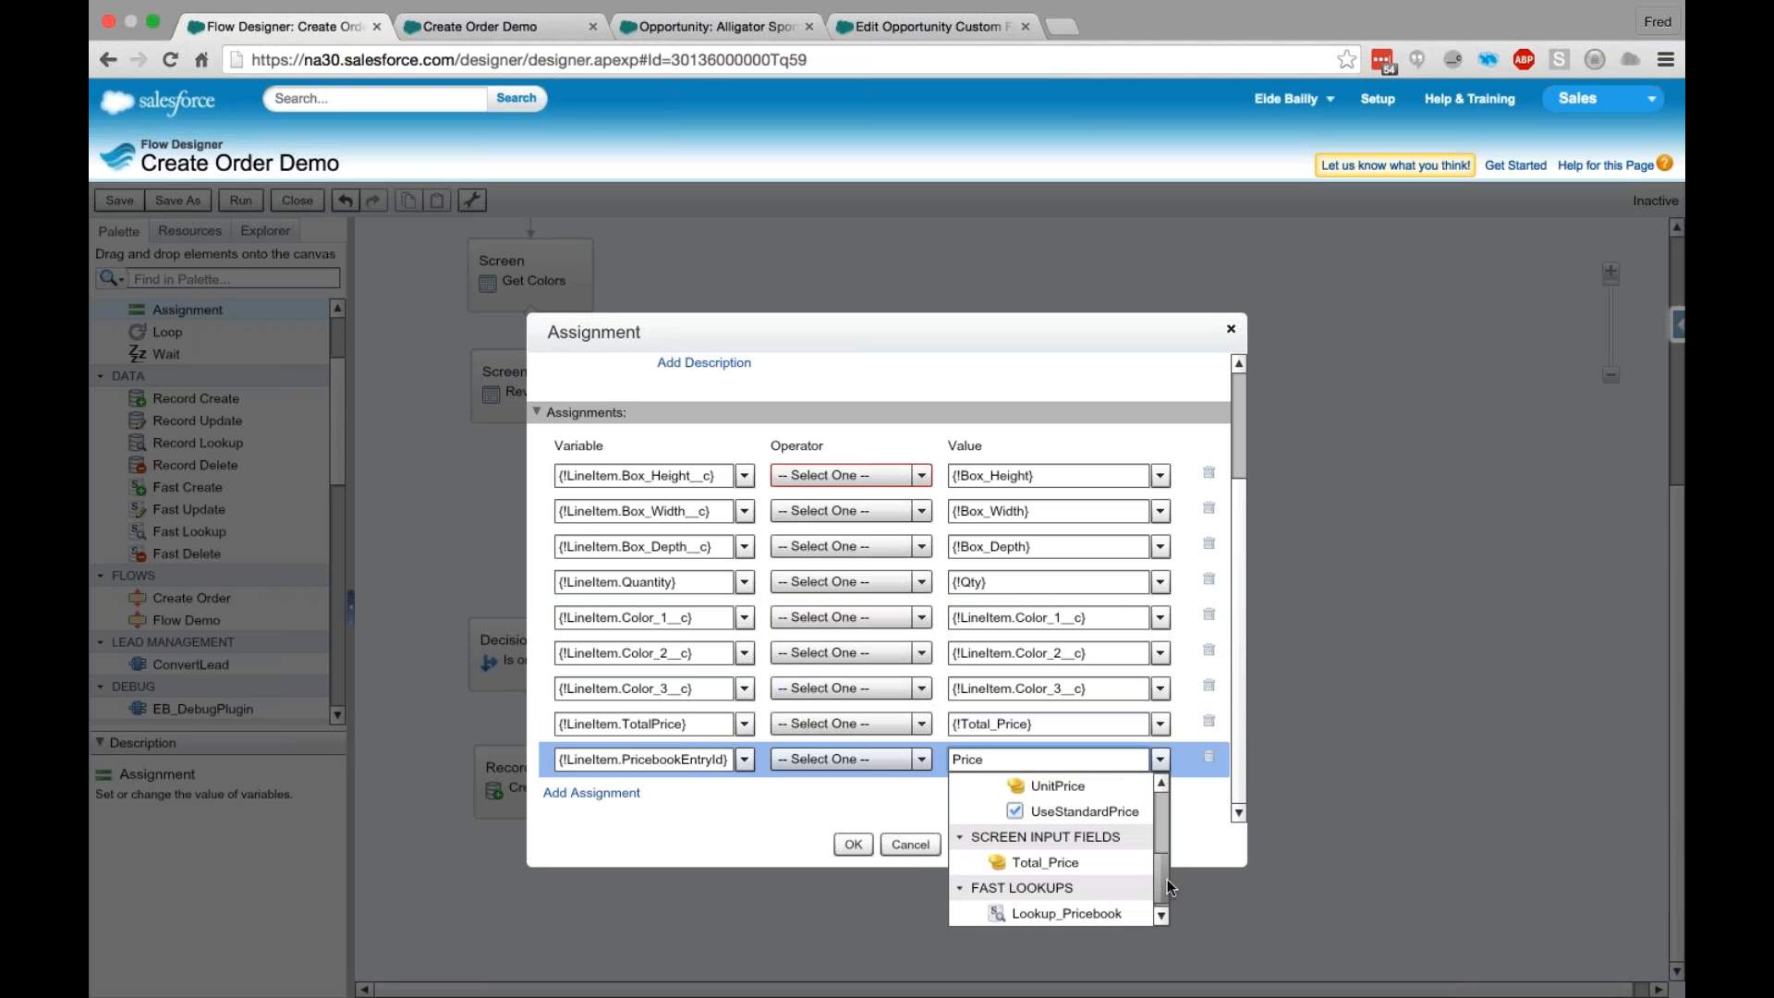
scroll(1167, 878, up, 1)
scroll(1166, 867, up, 3)
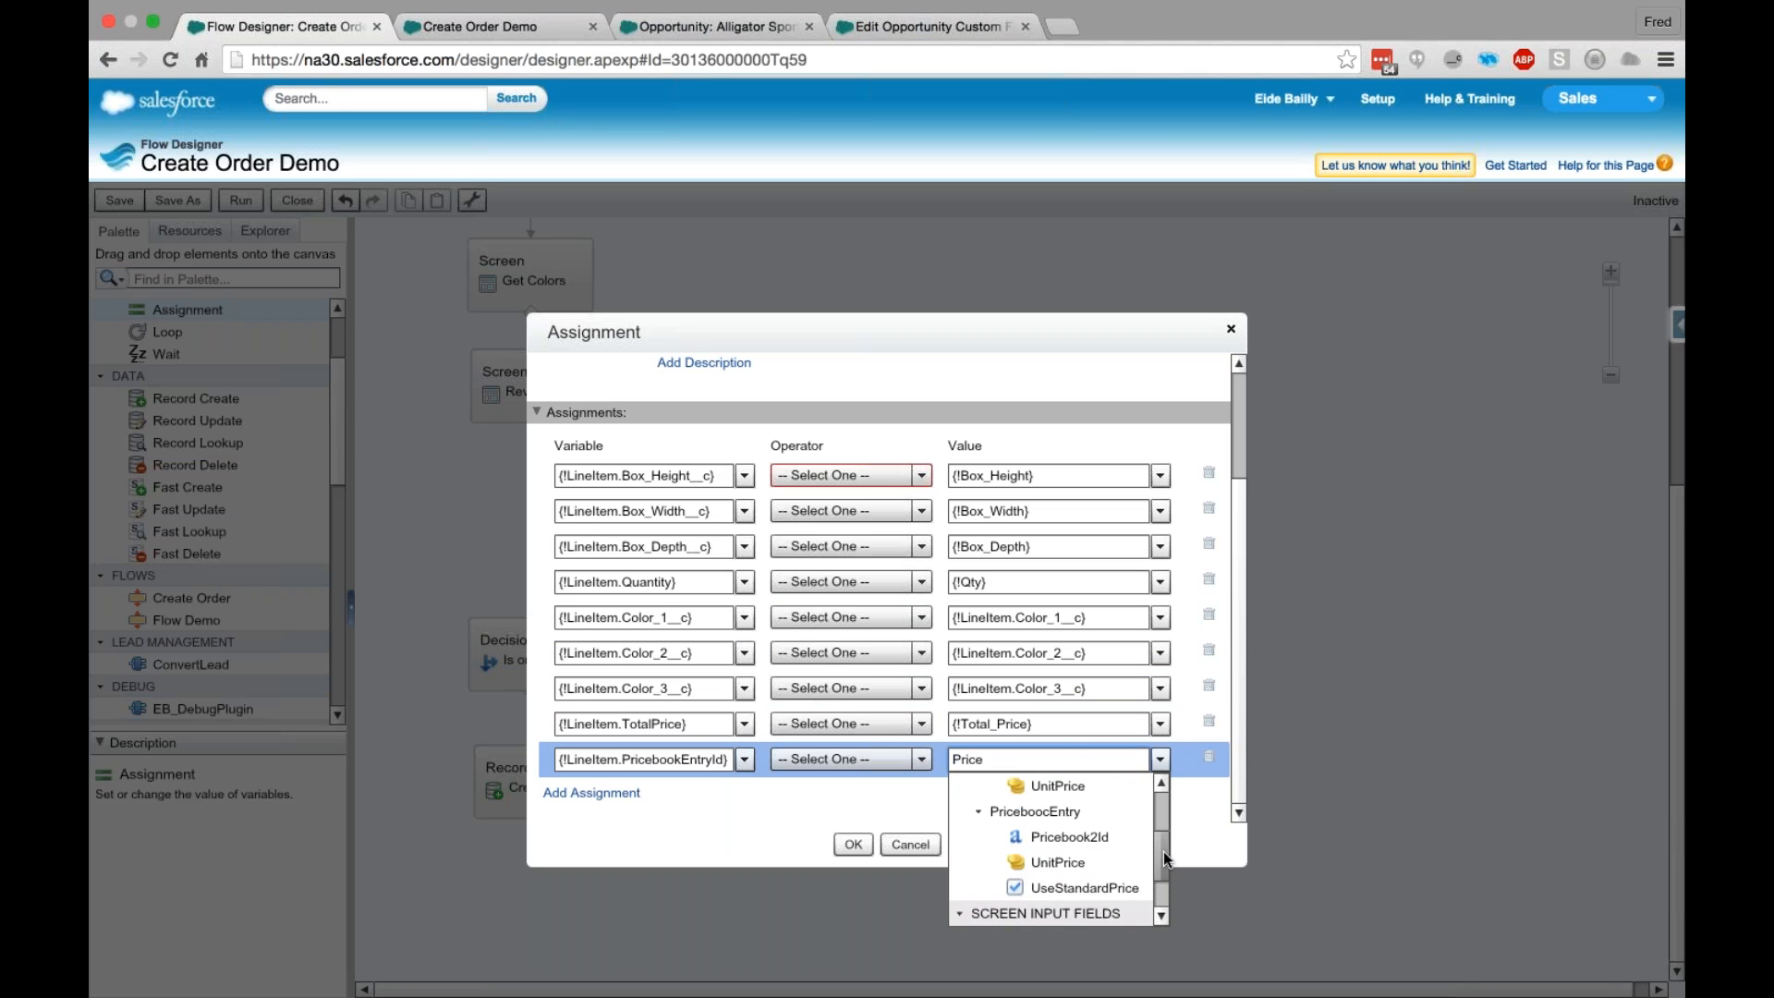
scroll(1157, 839, up, 4)
scroll(1155, 856, down, 6)
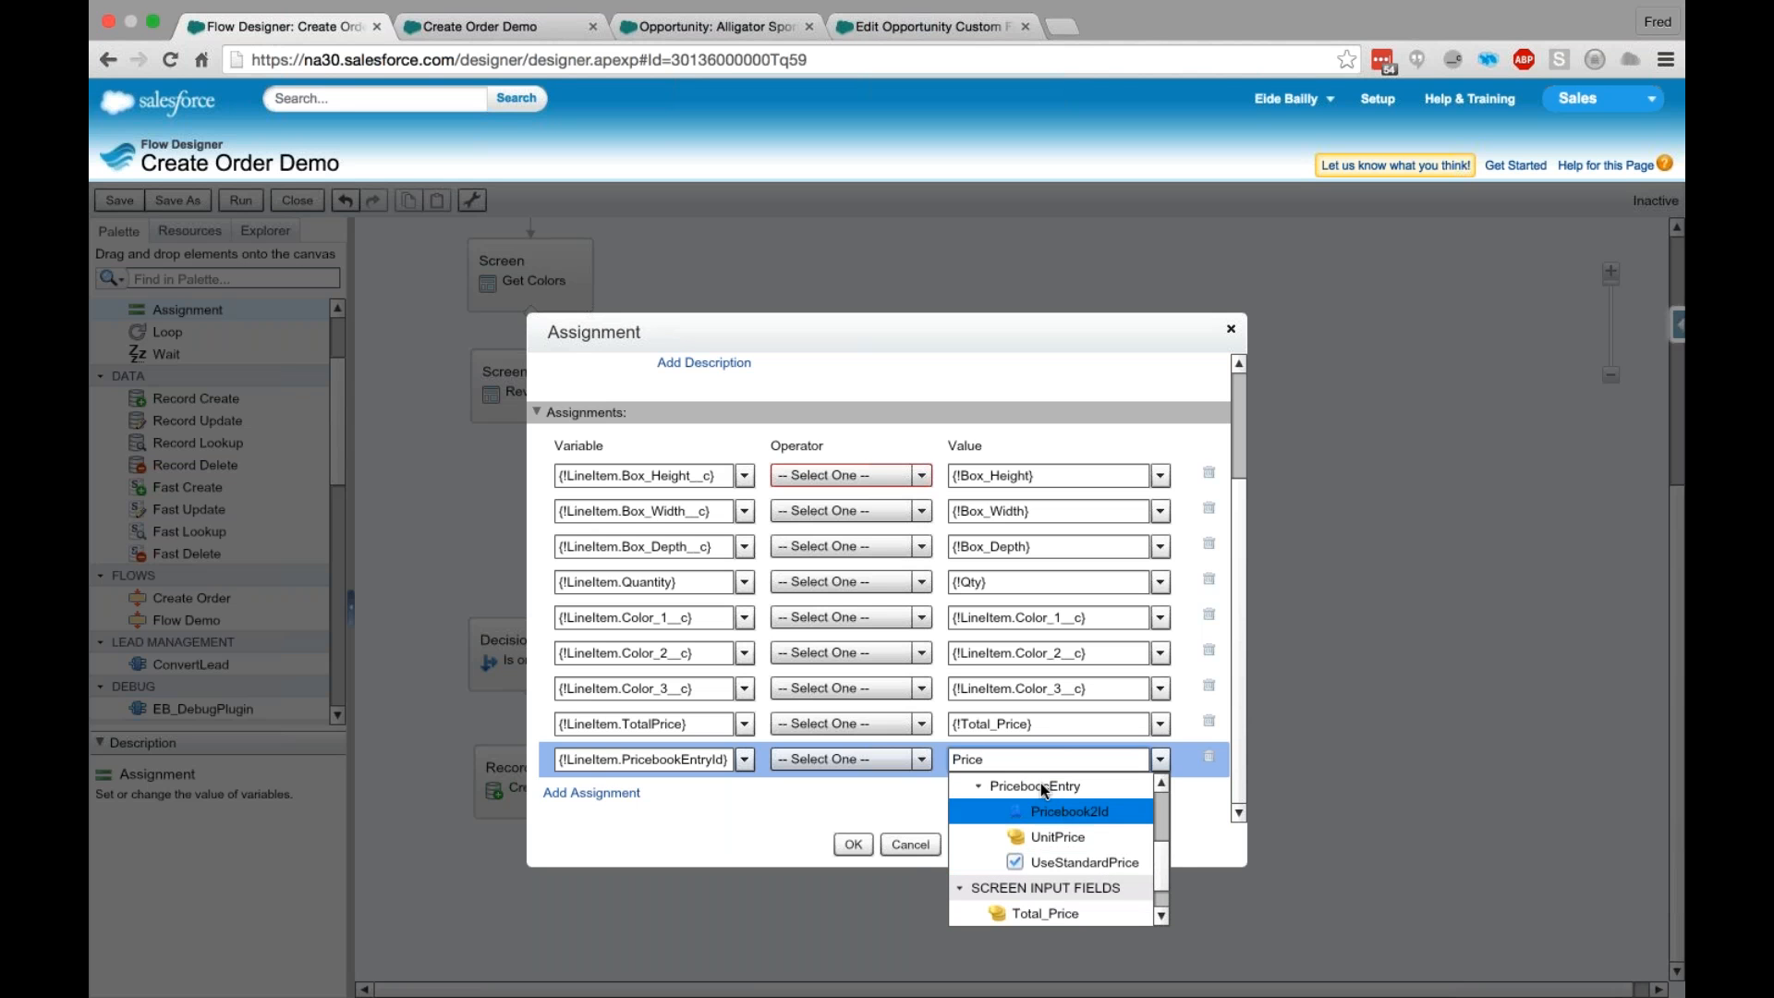
scroll(960, 761, up, 1)
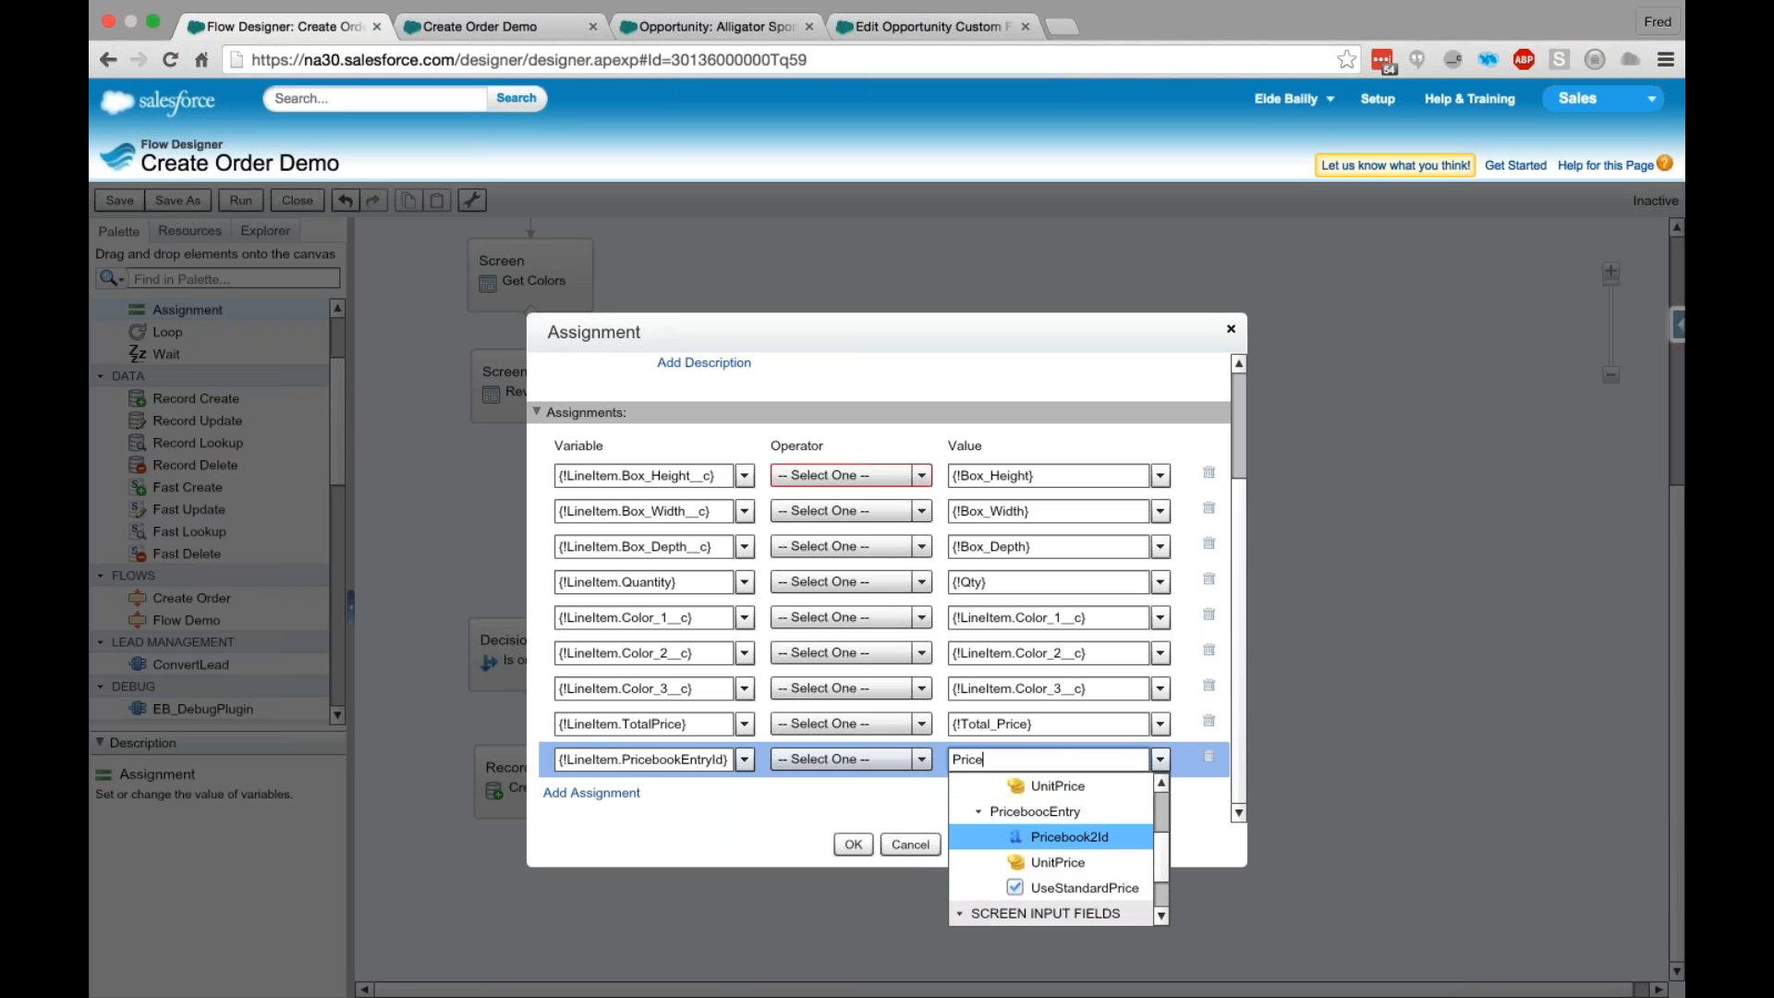
drag(1008, 759, 897, 755)
text(Id)
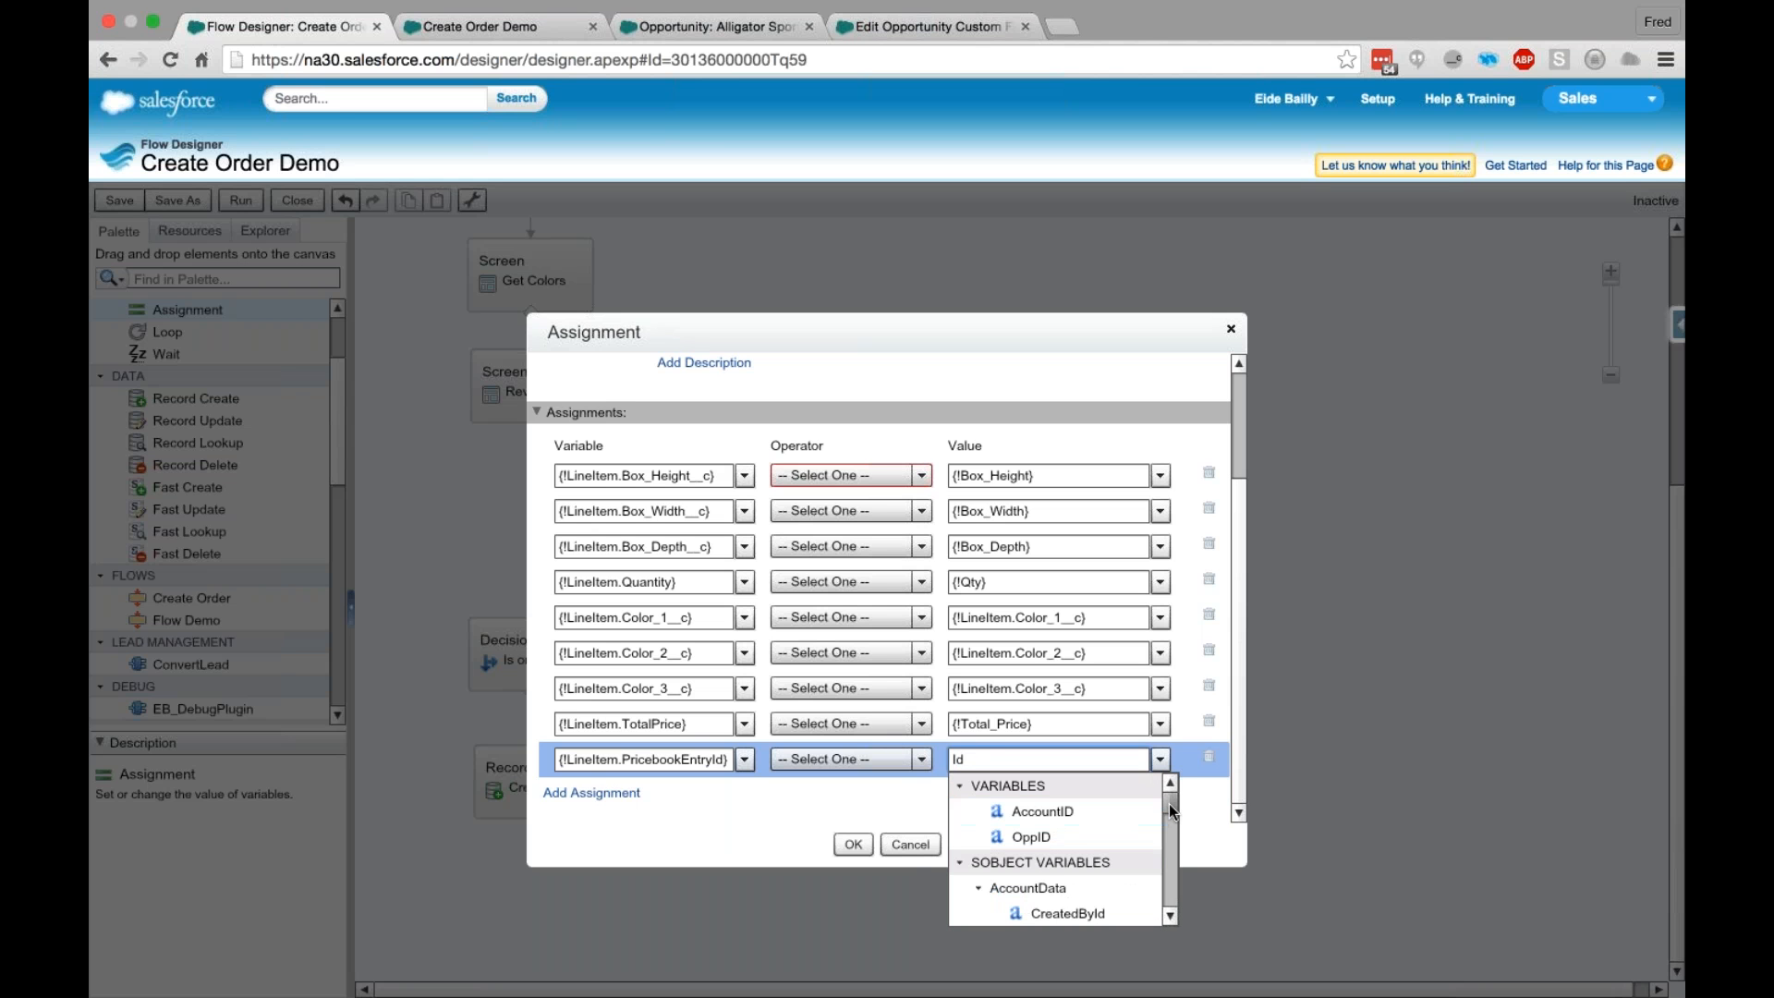
drag(1167, 801, 1166, 877)
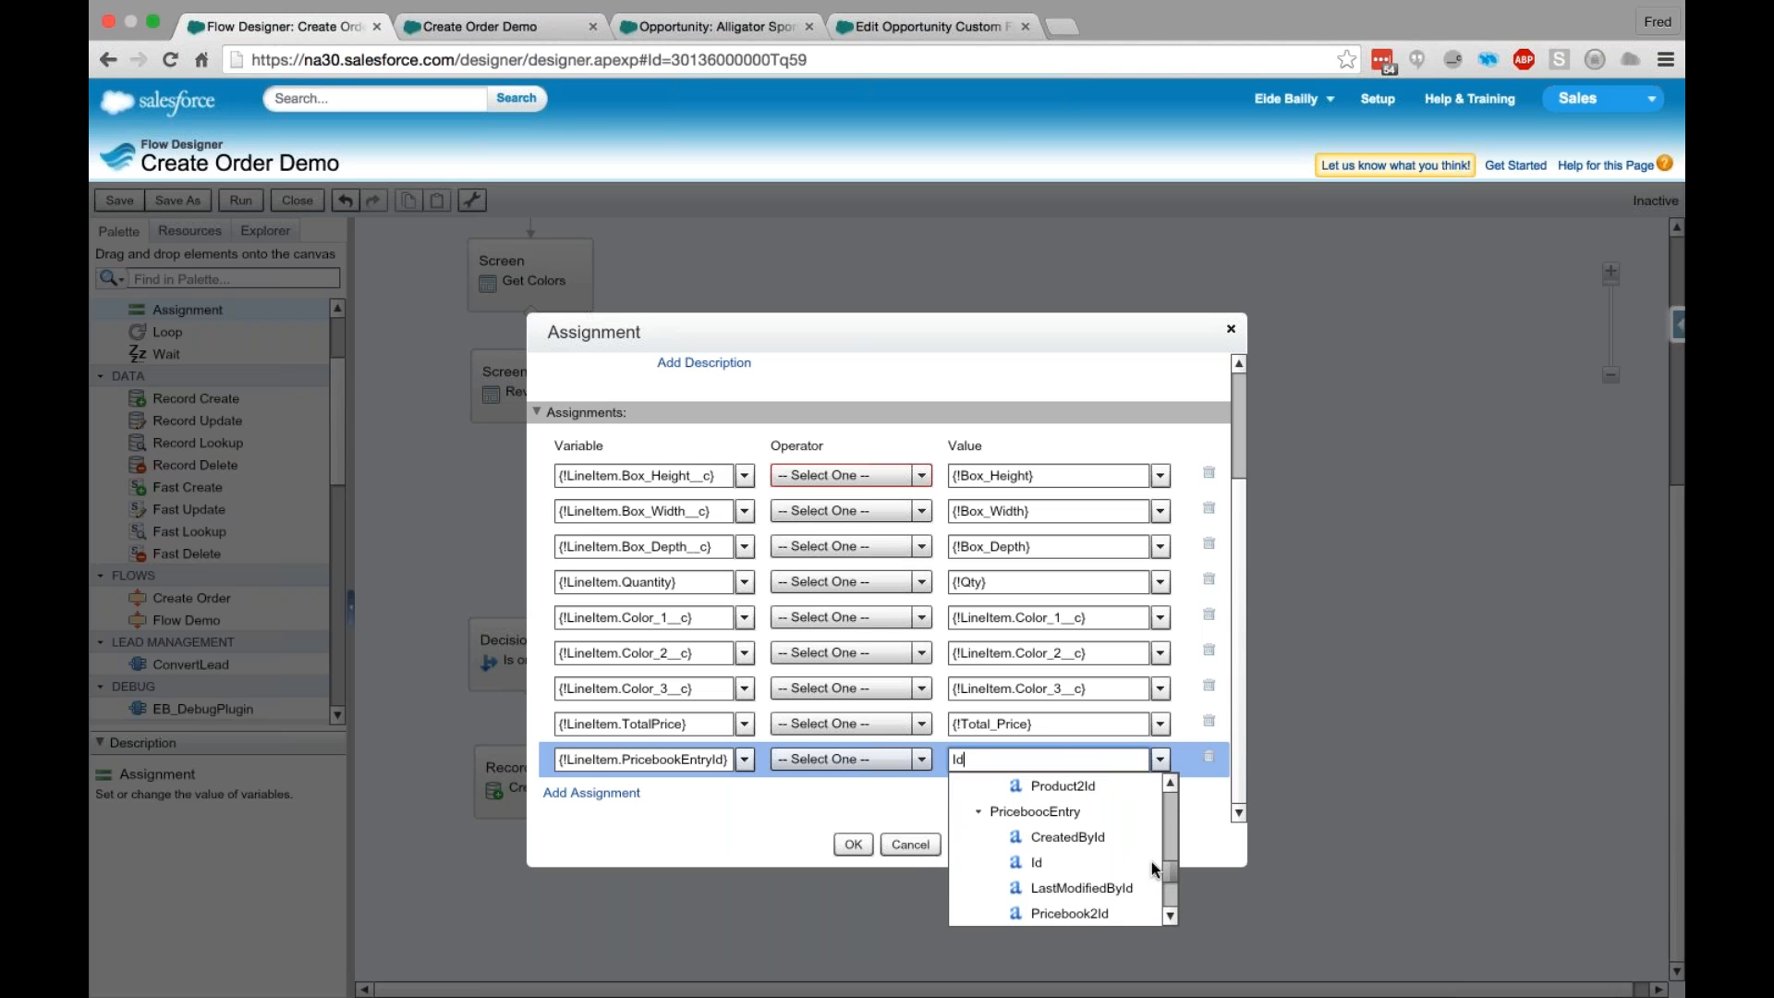
click(1136, 863)
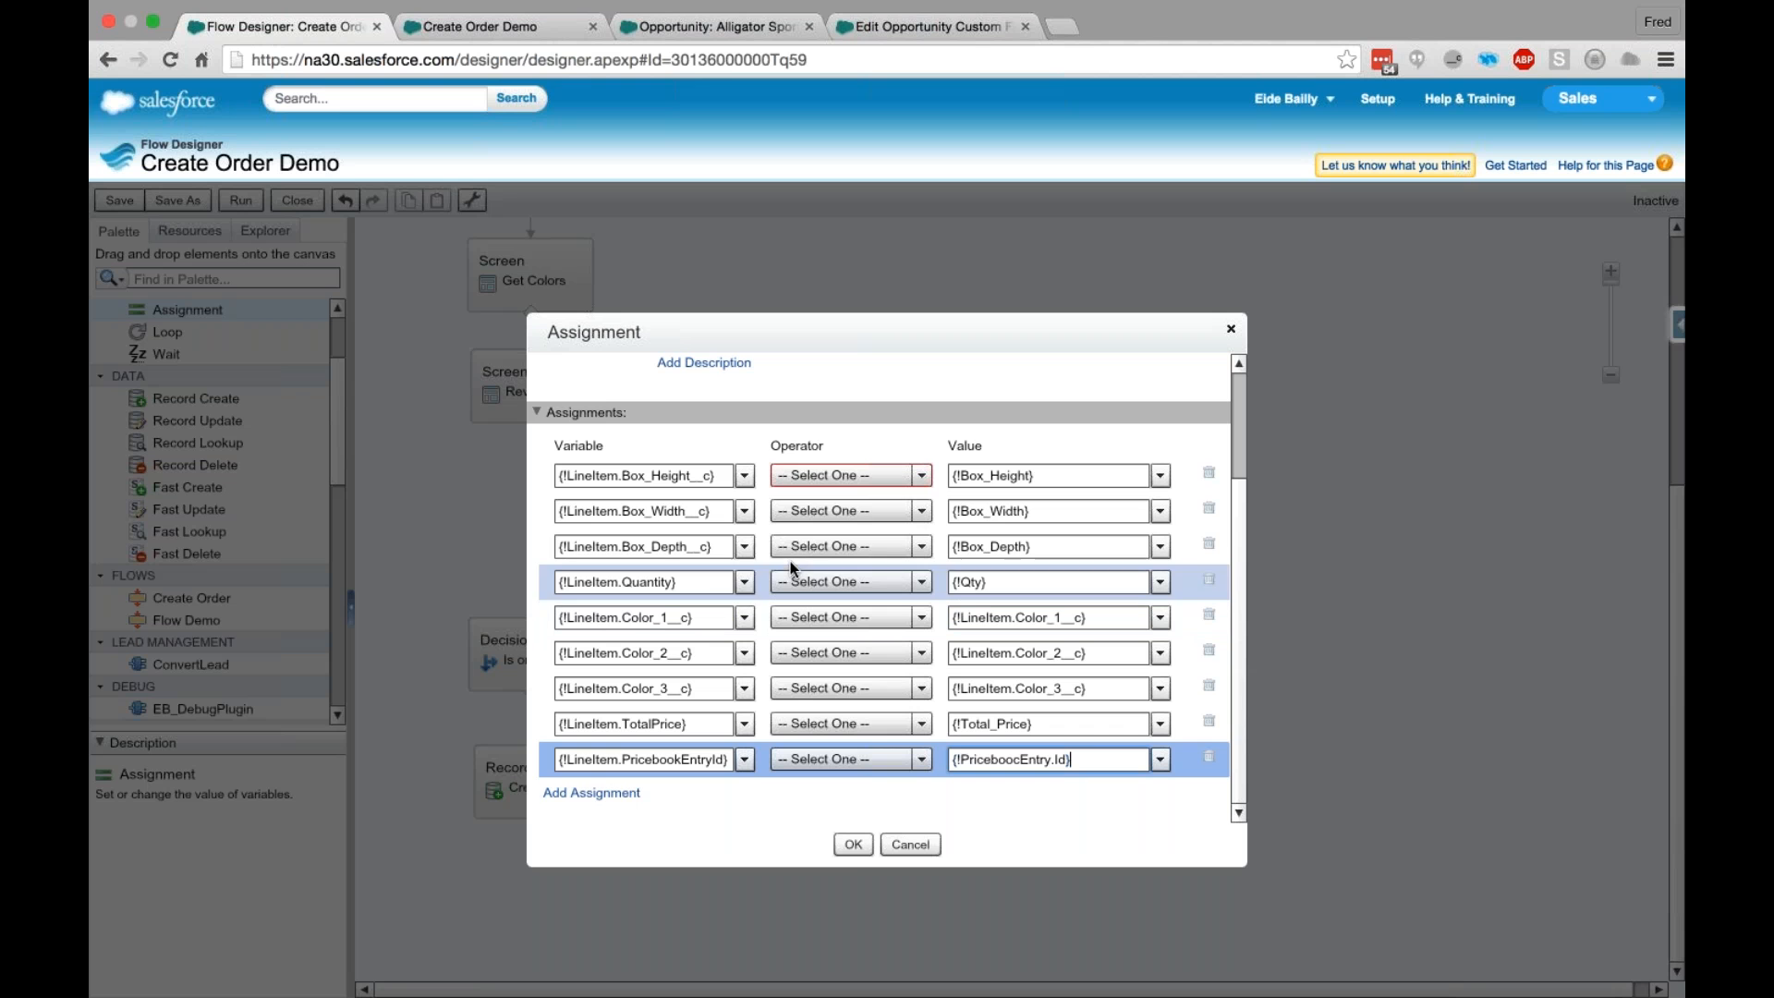
click(850, 847)
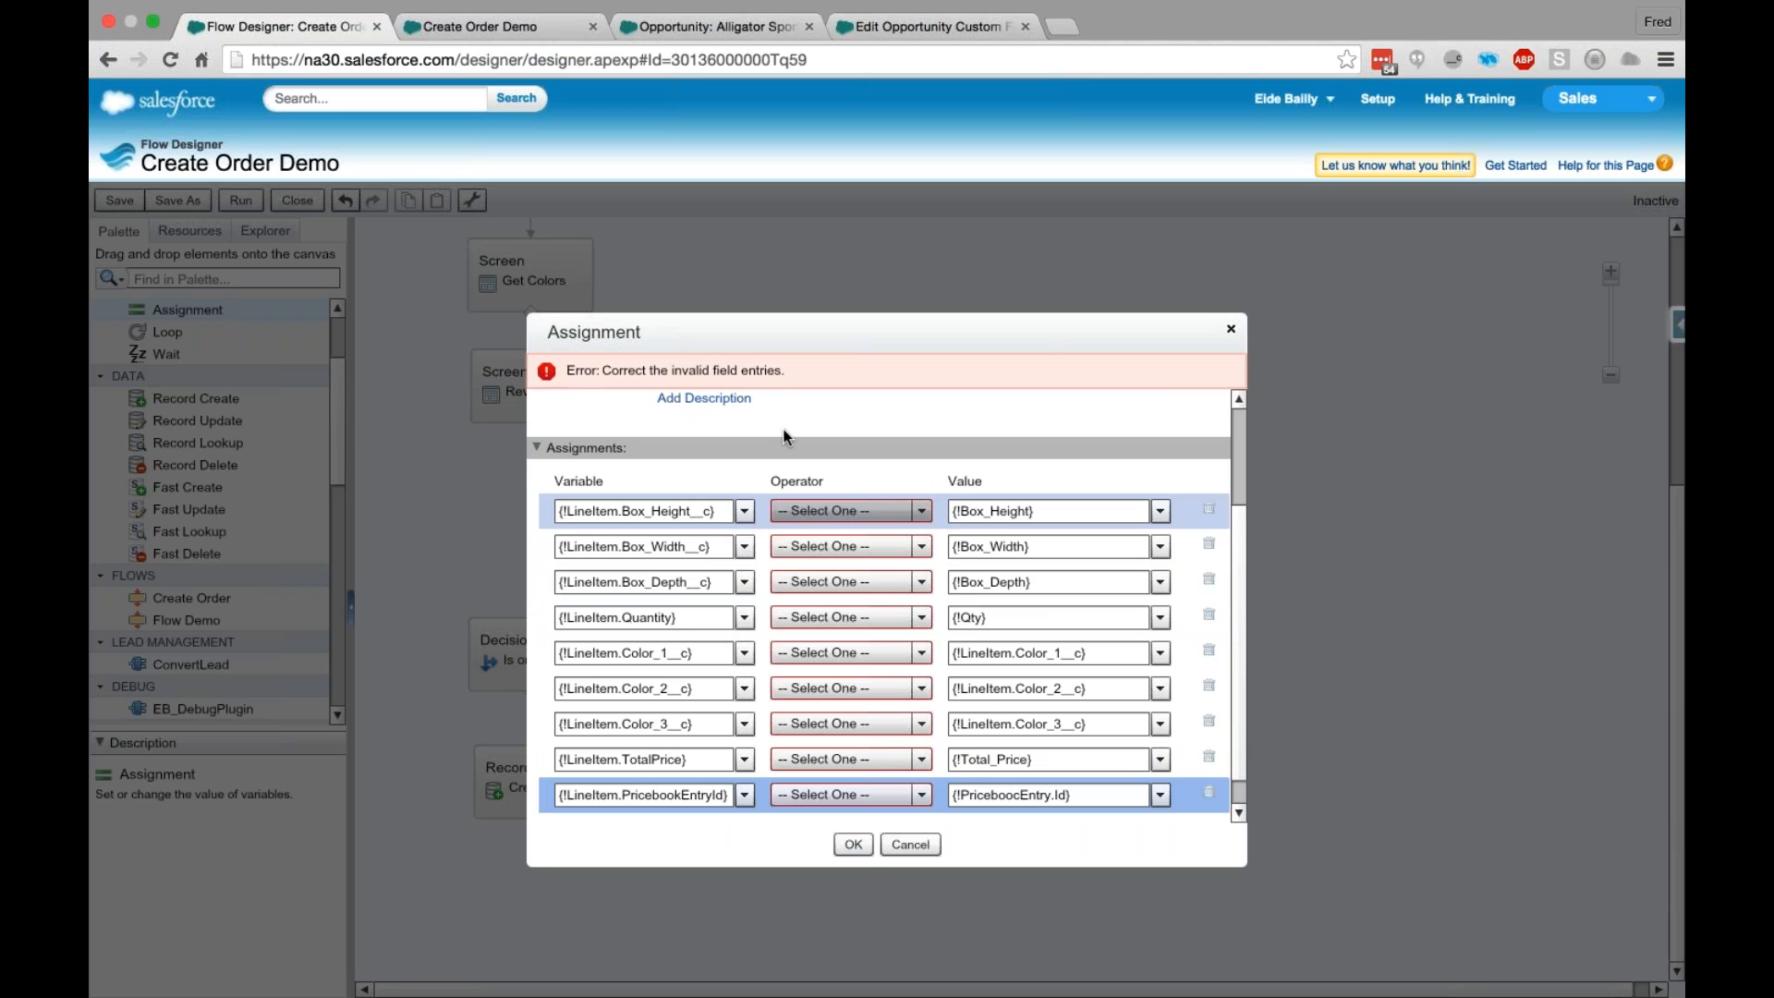
- Set the operator of the box height, width and depth assignments to equals
scroll(813, 462, up, 1)
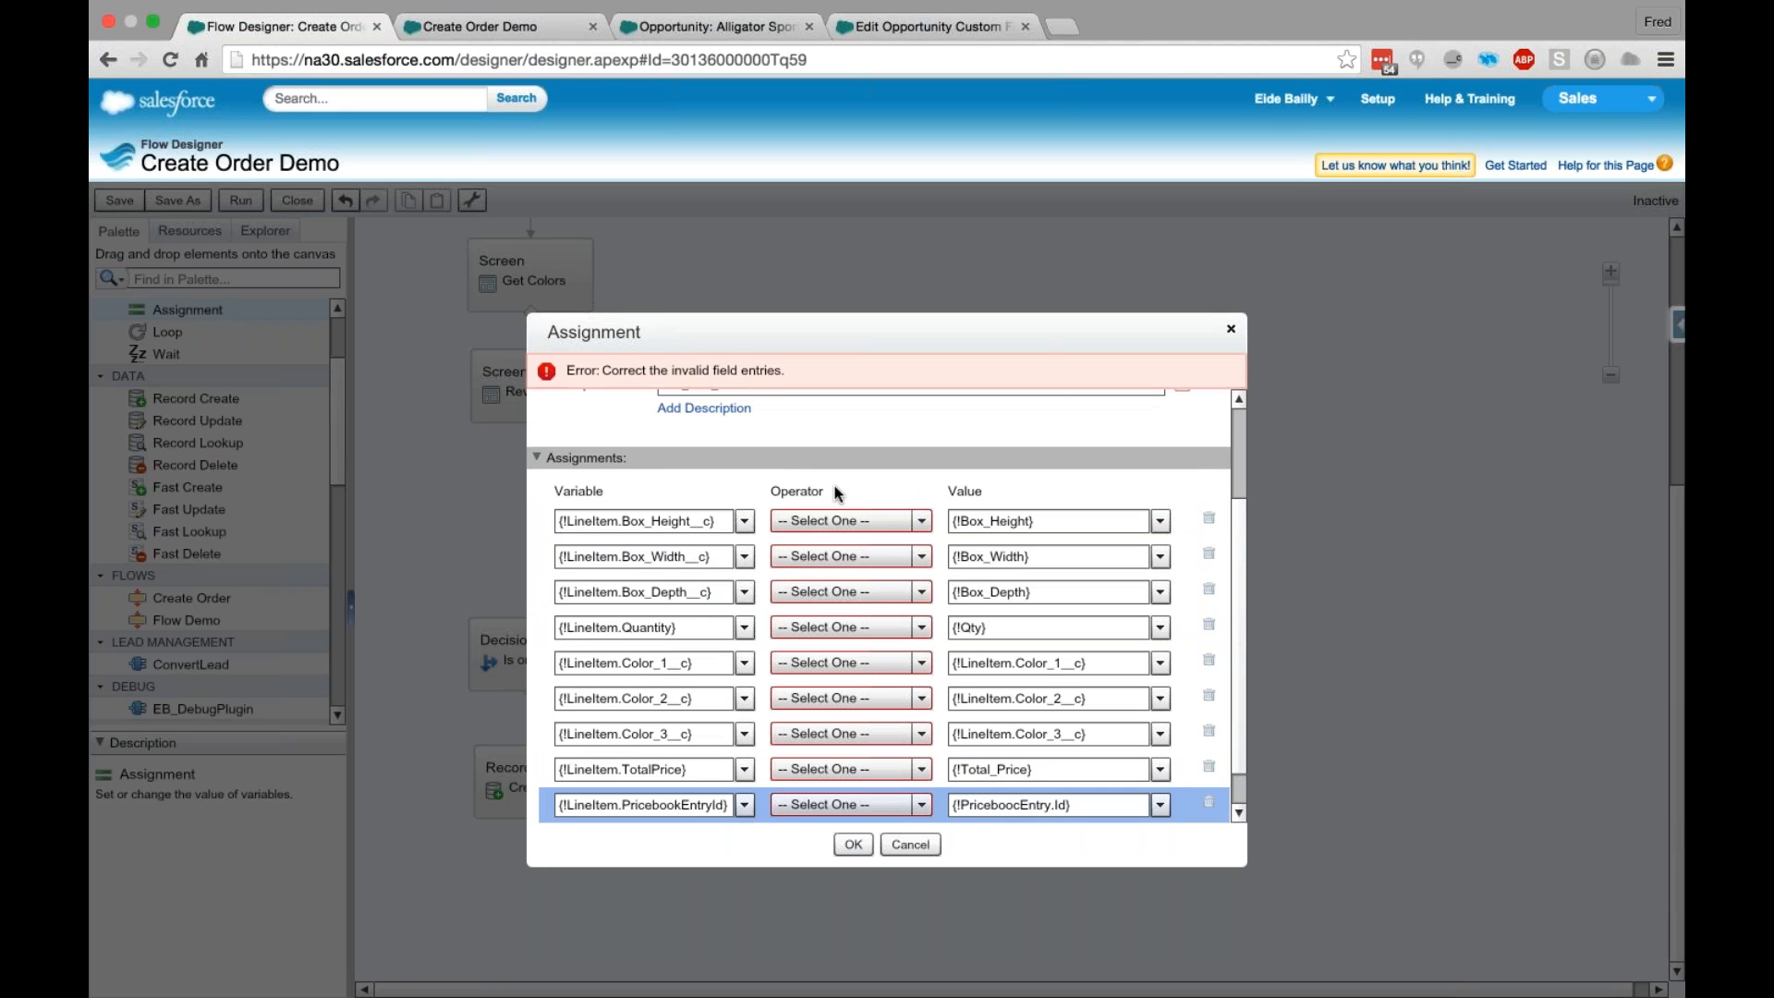
scroll(835, 485, up, 2)
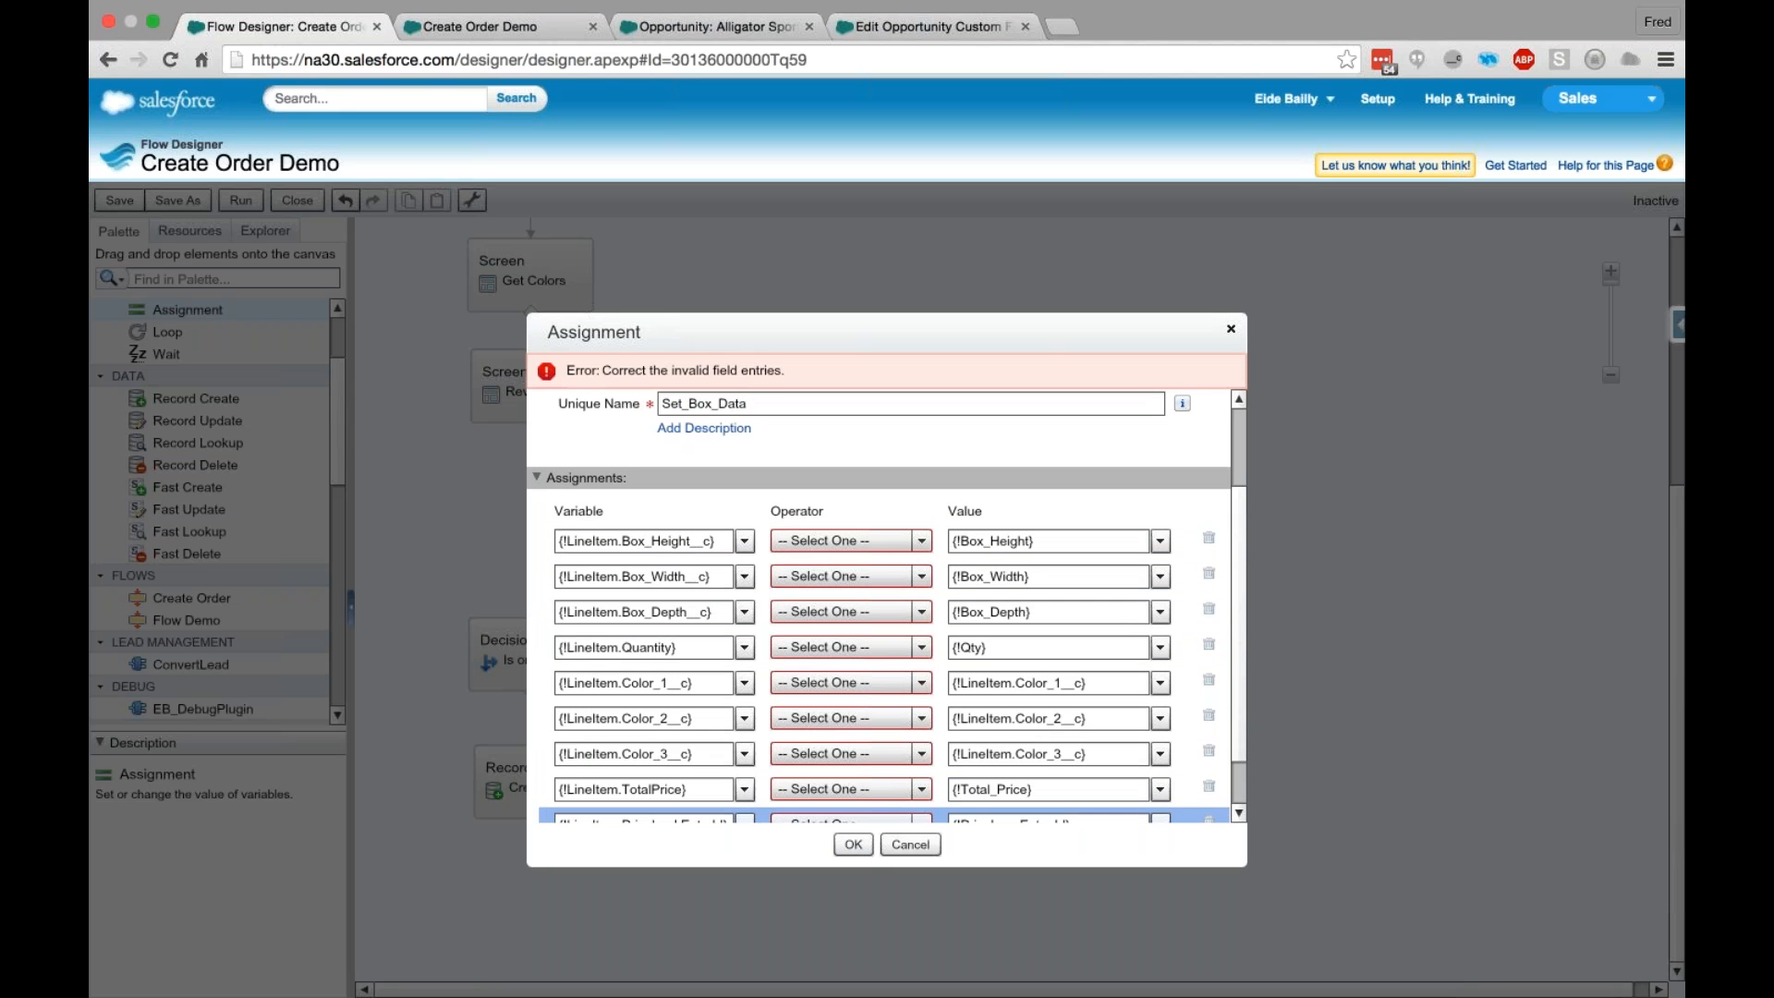
scroll(831, 555, down, 3)
click(836, 474)
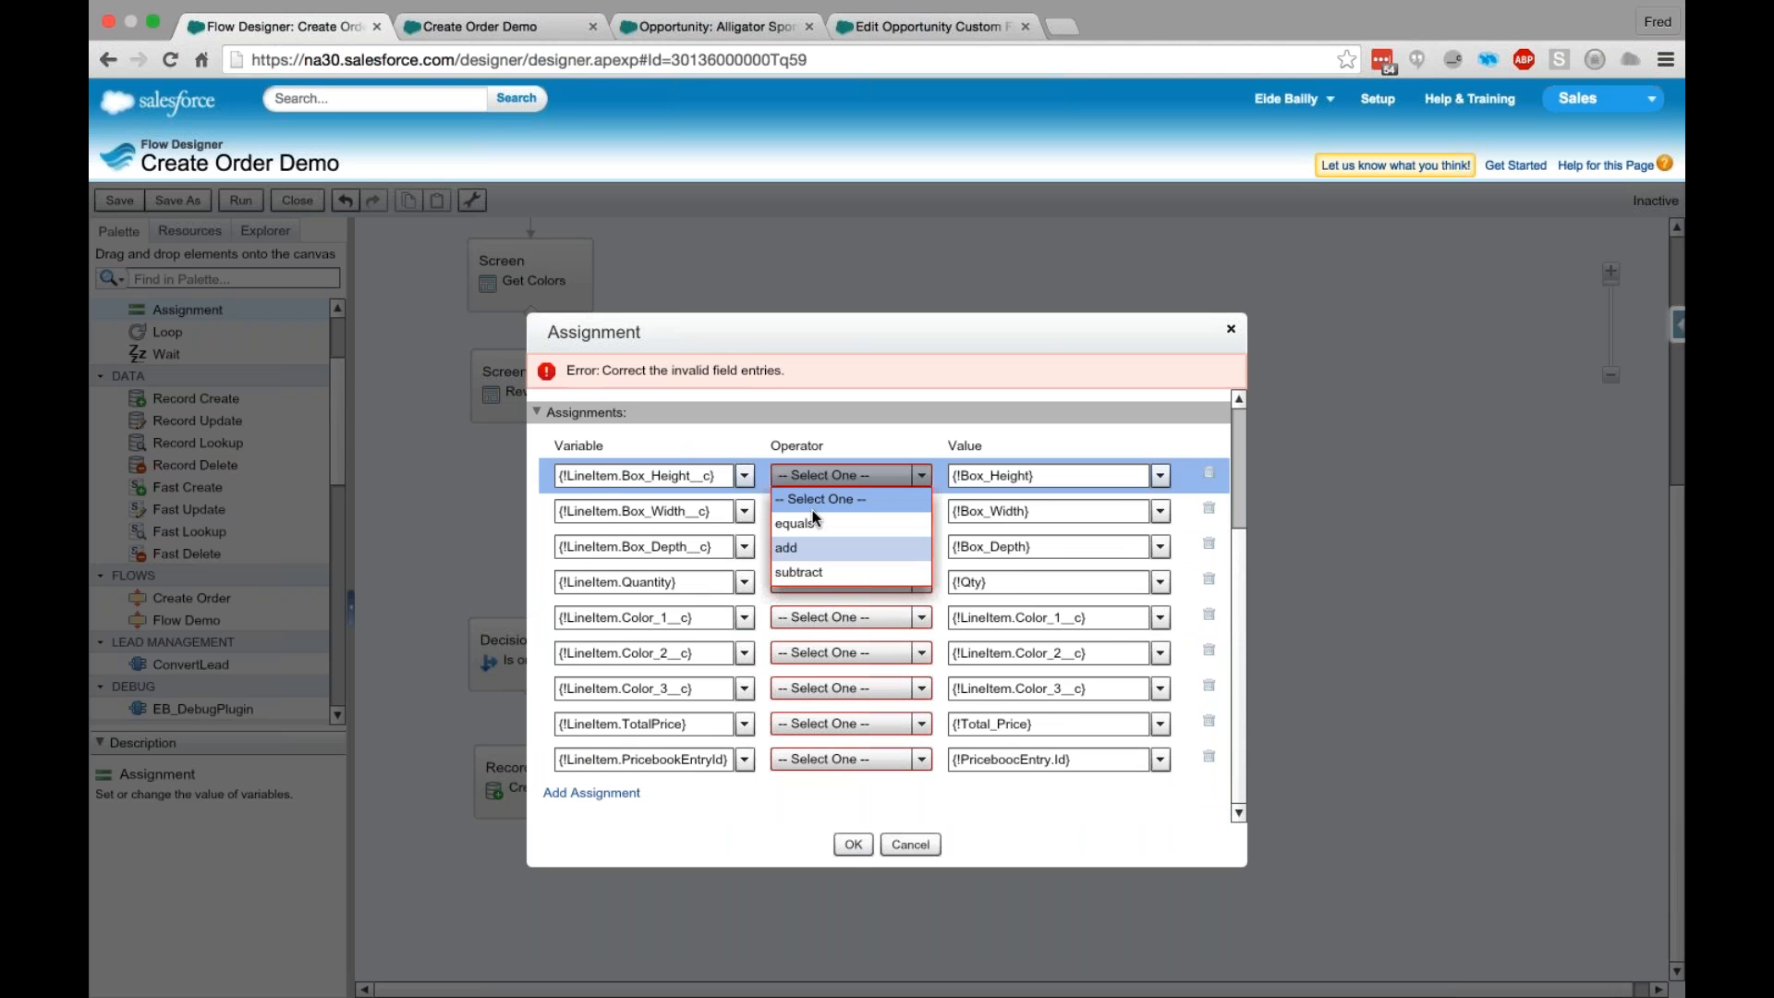
click(812, 518)
click(813, 508)
click(804, 558)
click(813, 546)
click(825, 592)
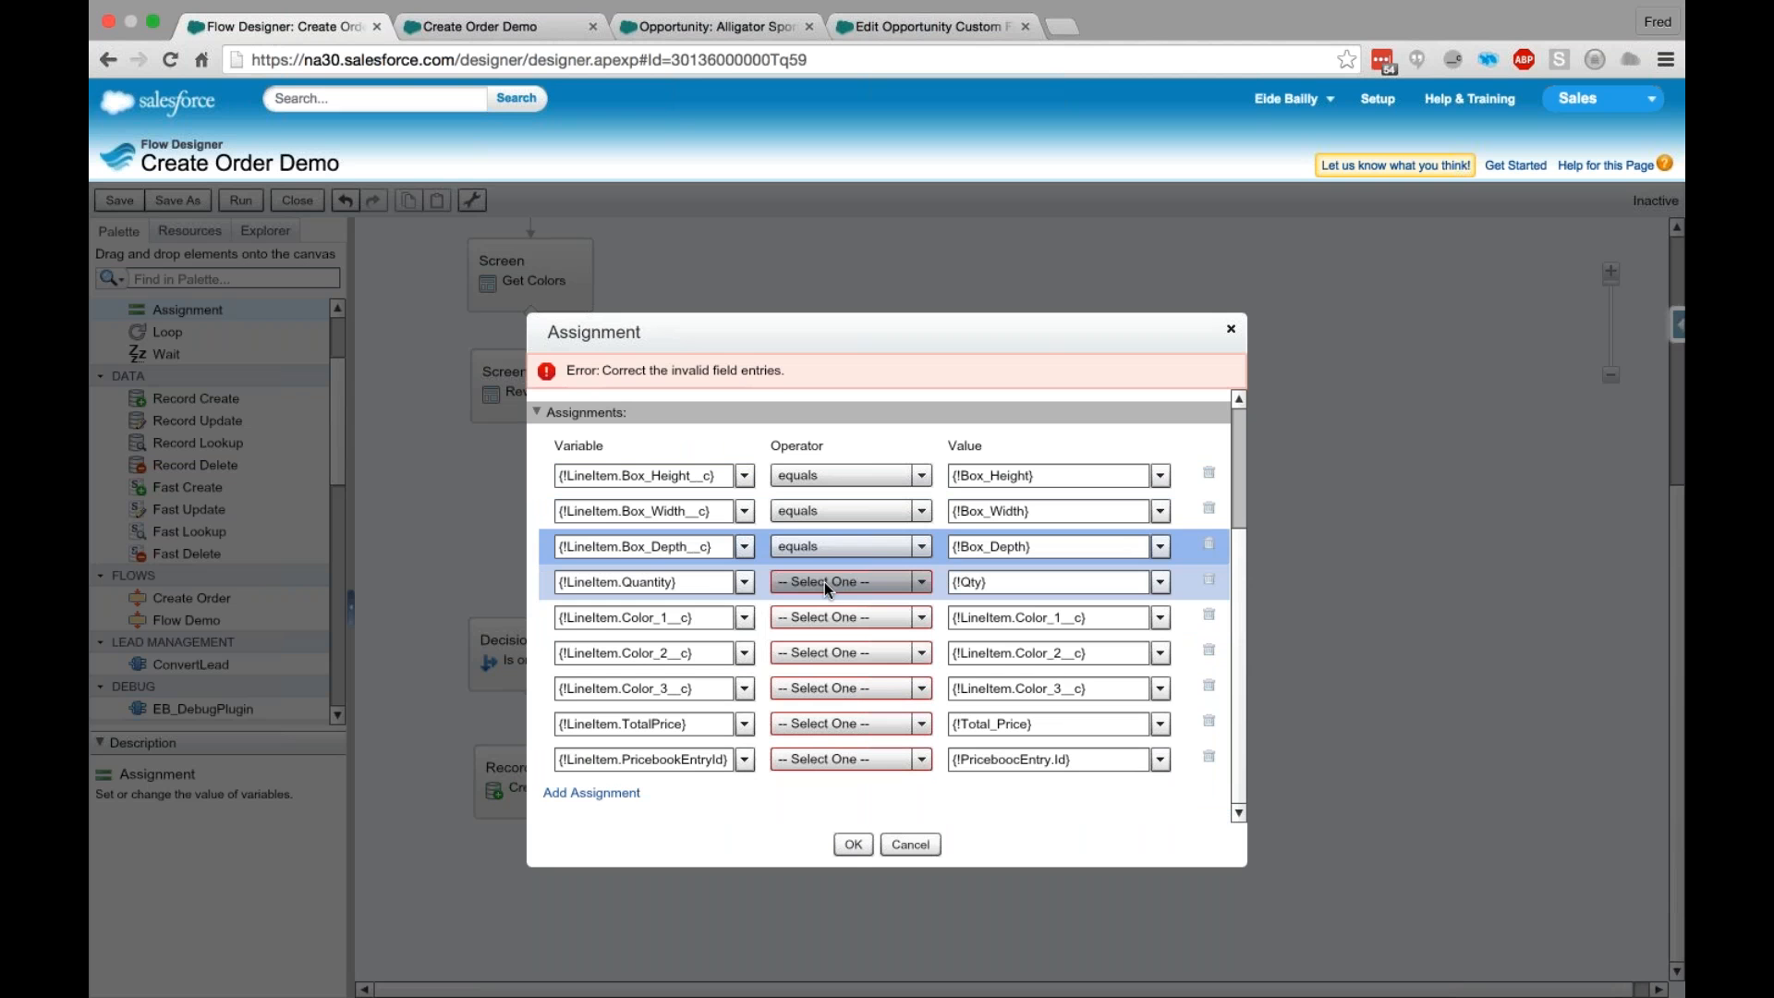
- Set the operator of the remaining assignments, from Quantity down to PricebookEntryId, to equals and save the assignment element
click(824, 582)
click(824, 630)
click(825, 617)
click(827, 665)
click(829, 654)
click(831, 699)
click(831, 691)
click(829, 736)
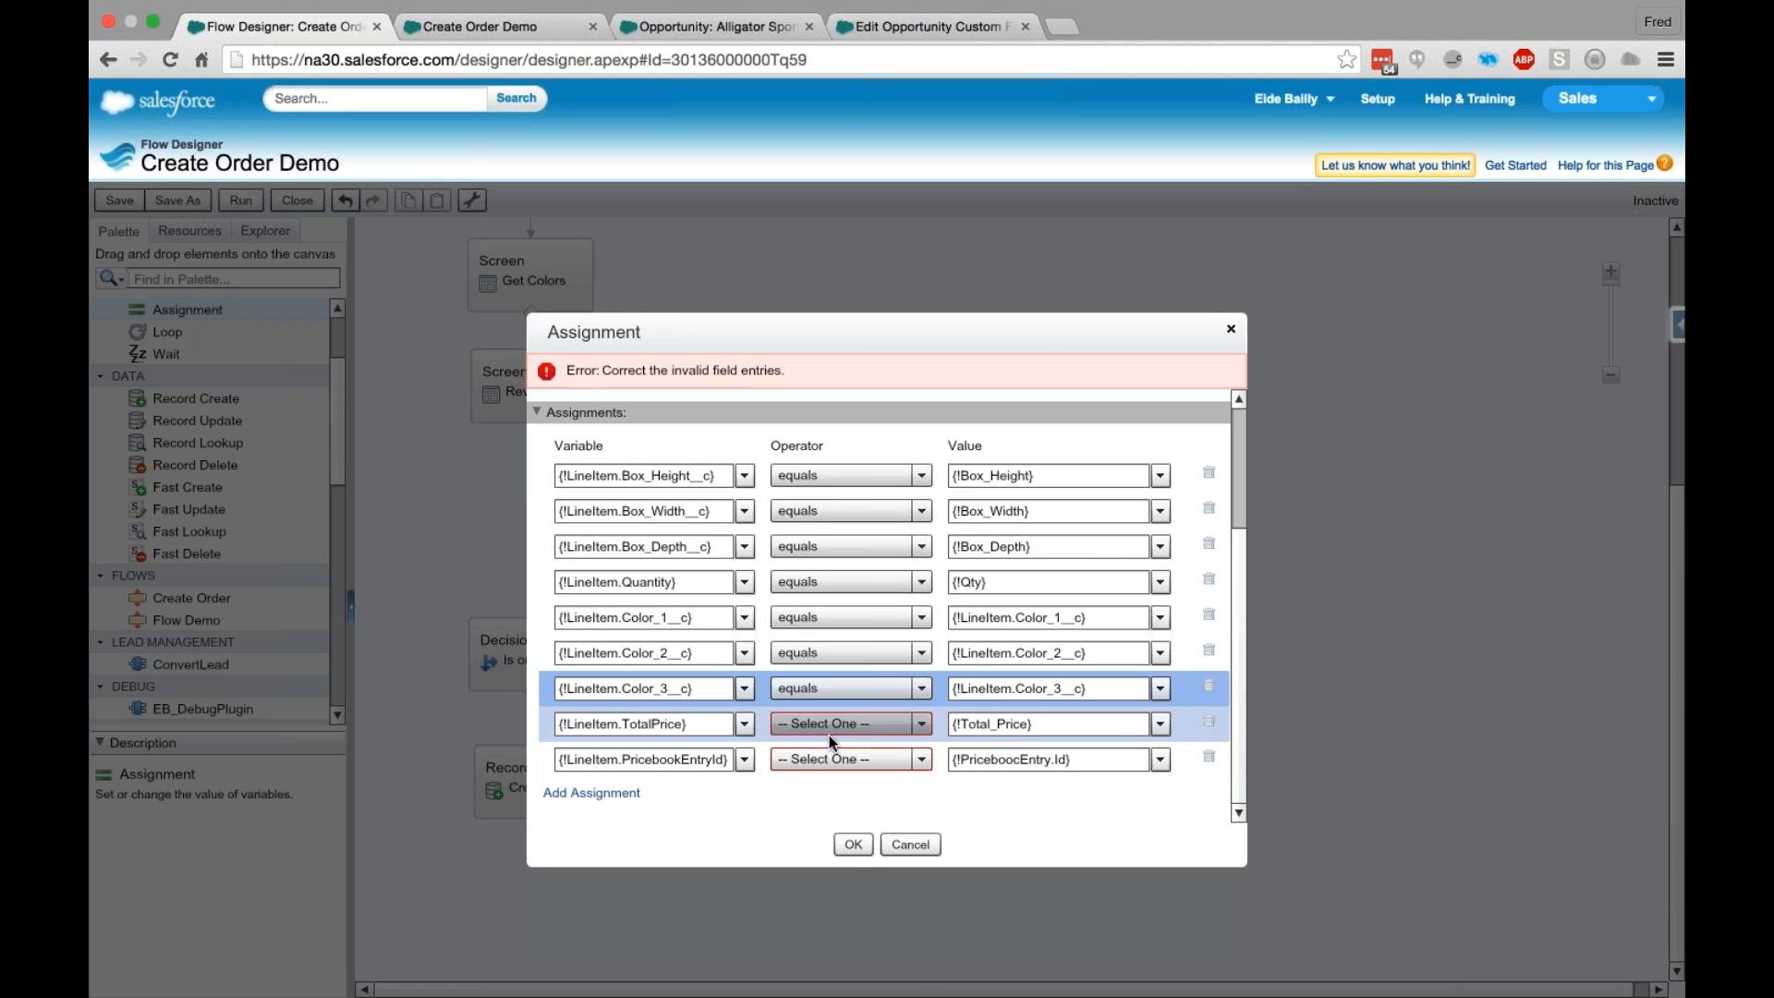
click(828, 723)
click(825, 770)
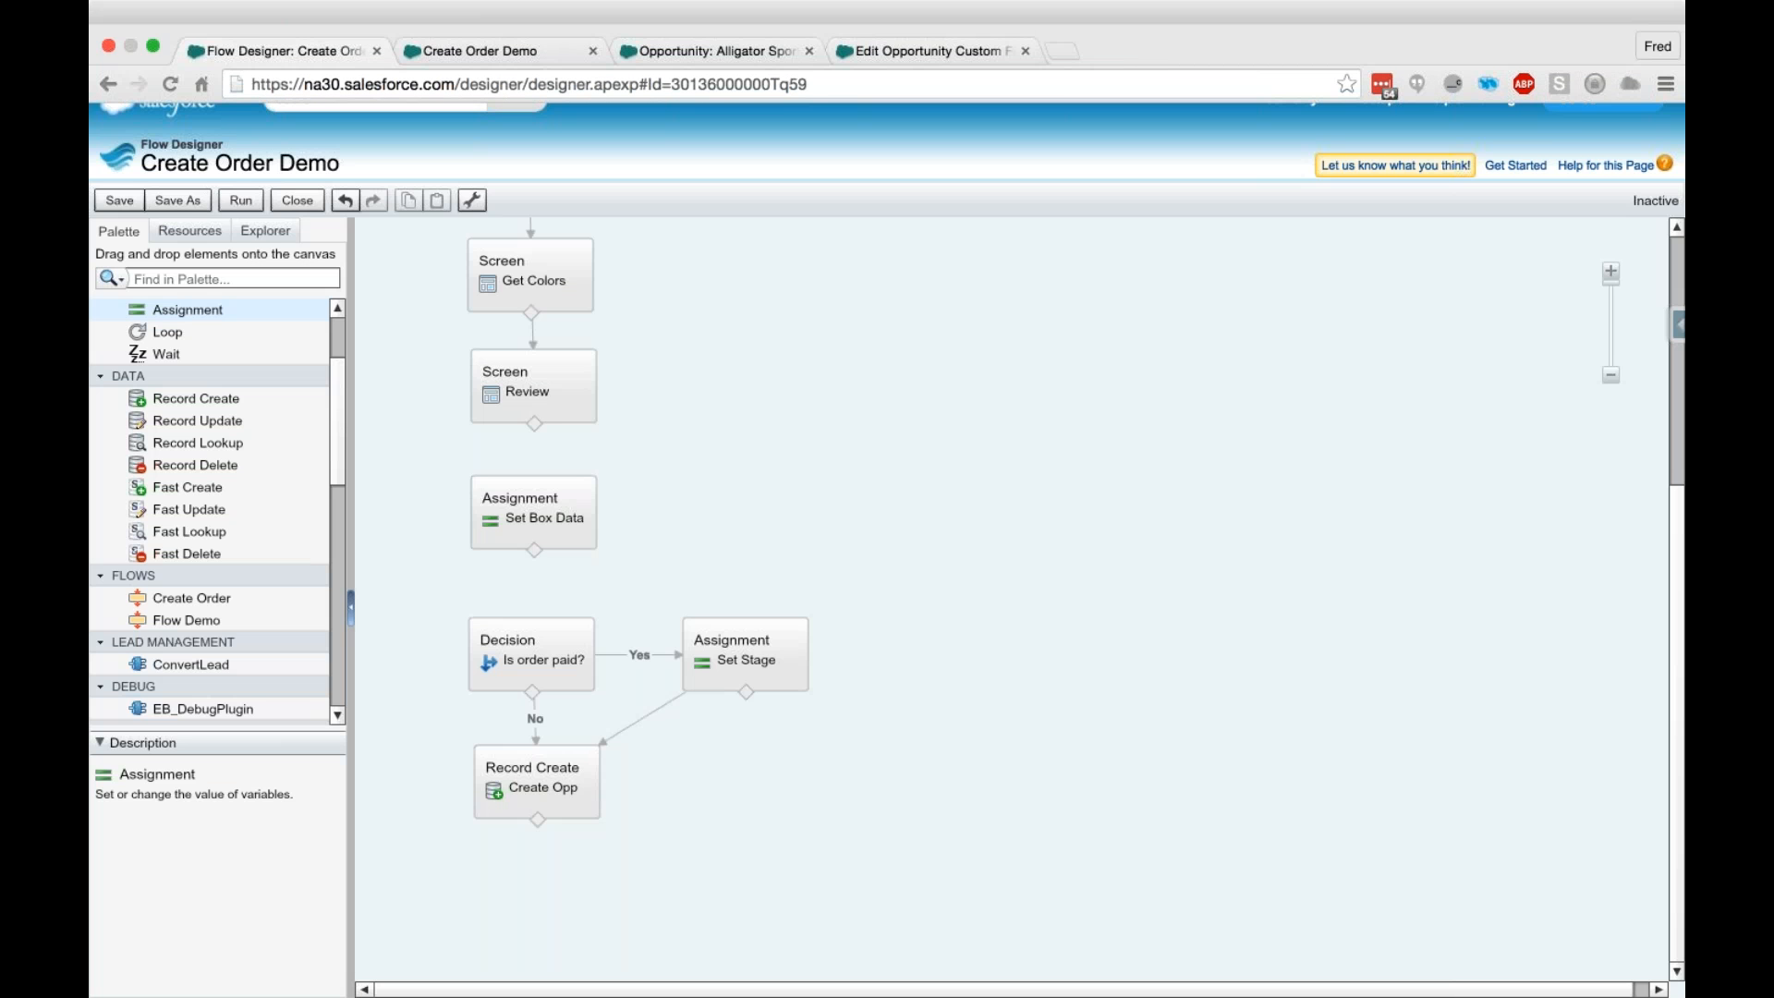
- Connect the Review screen to Set Box Data, and Set Box Data to the Is order paid? decision
drag(534, 424, 537, 656)
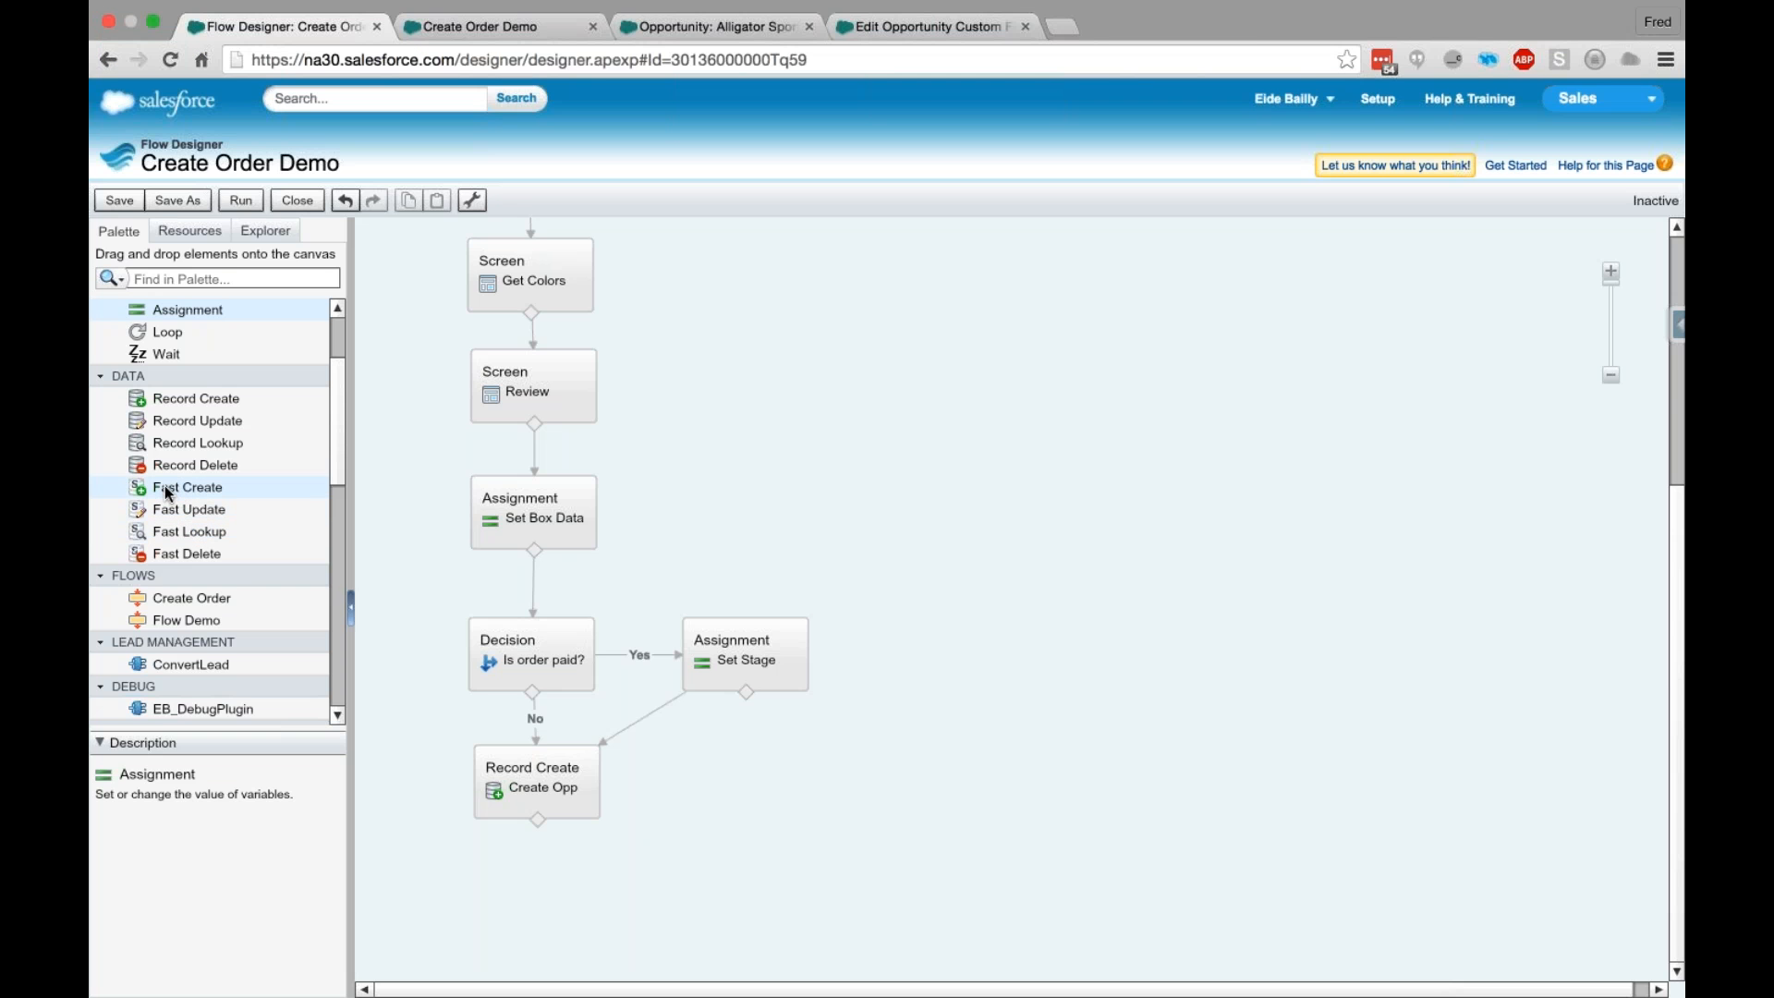
- Add a Fast Create element named "Creat Line Item" below Create Opp, using the LineItem sObject variable
drag(168, 492, 540, 890)
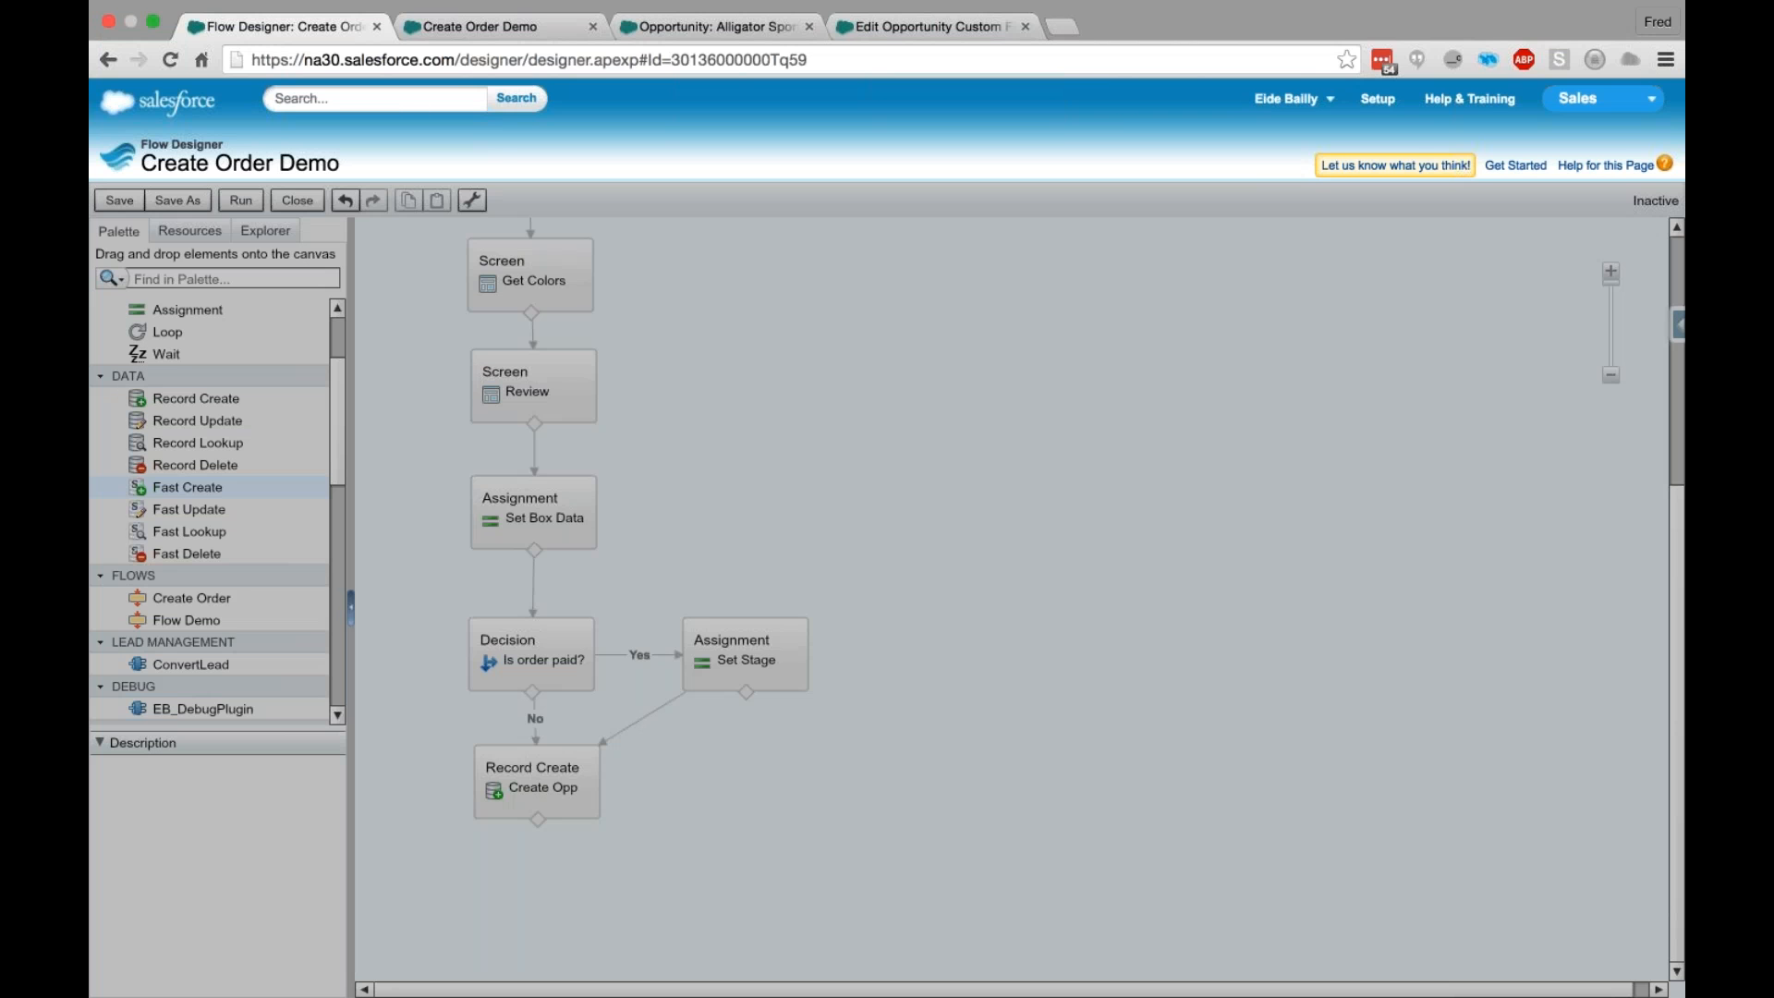
text(Creat Line Item)
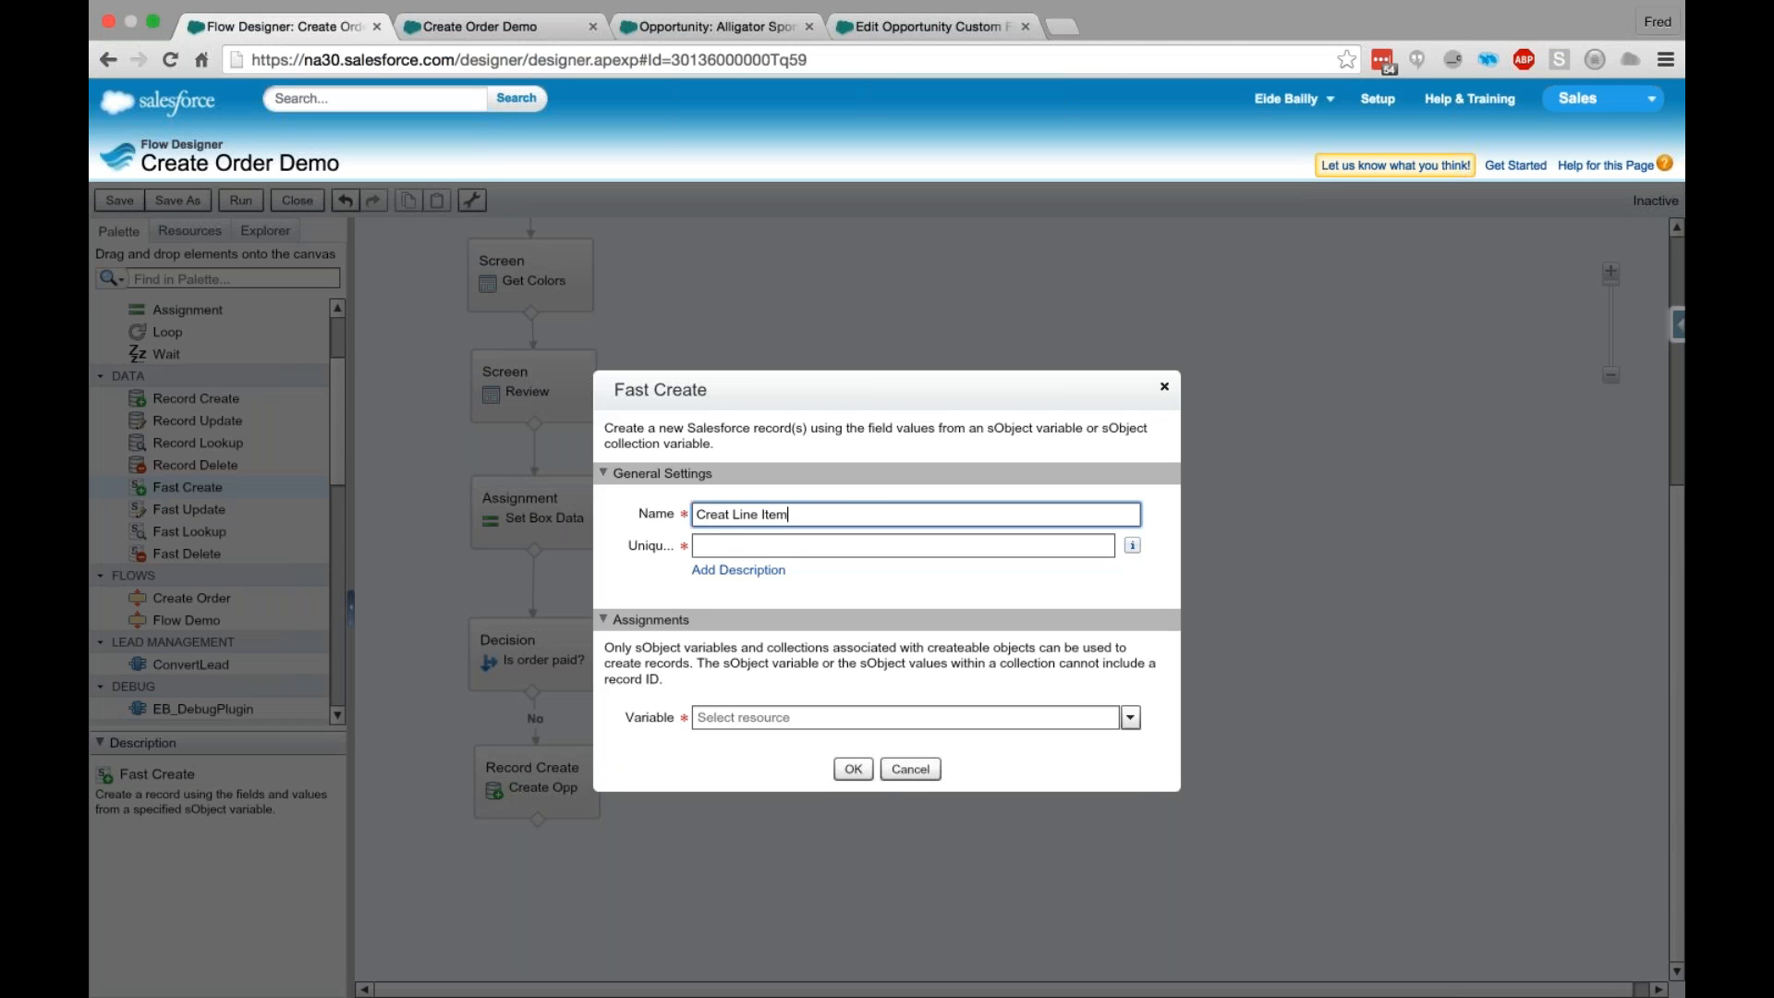
key(Tab)
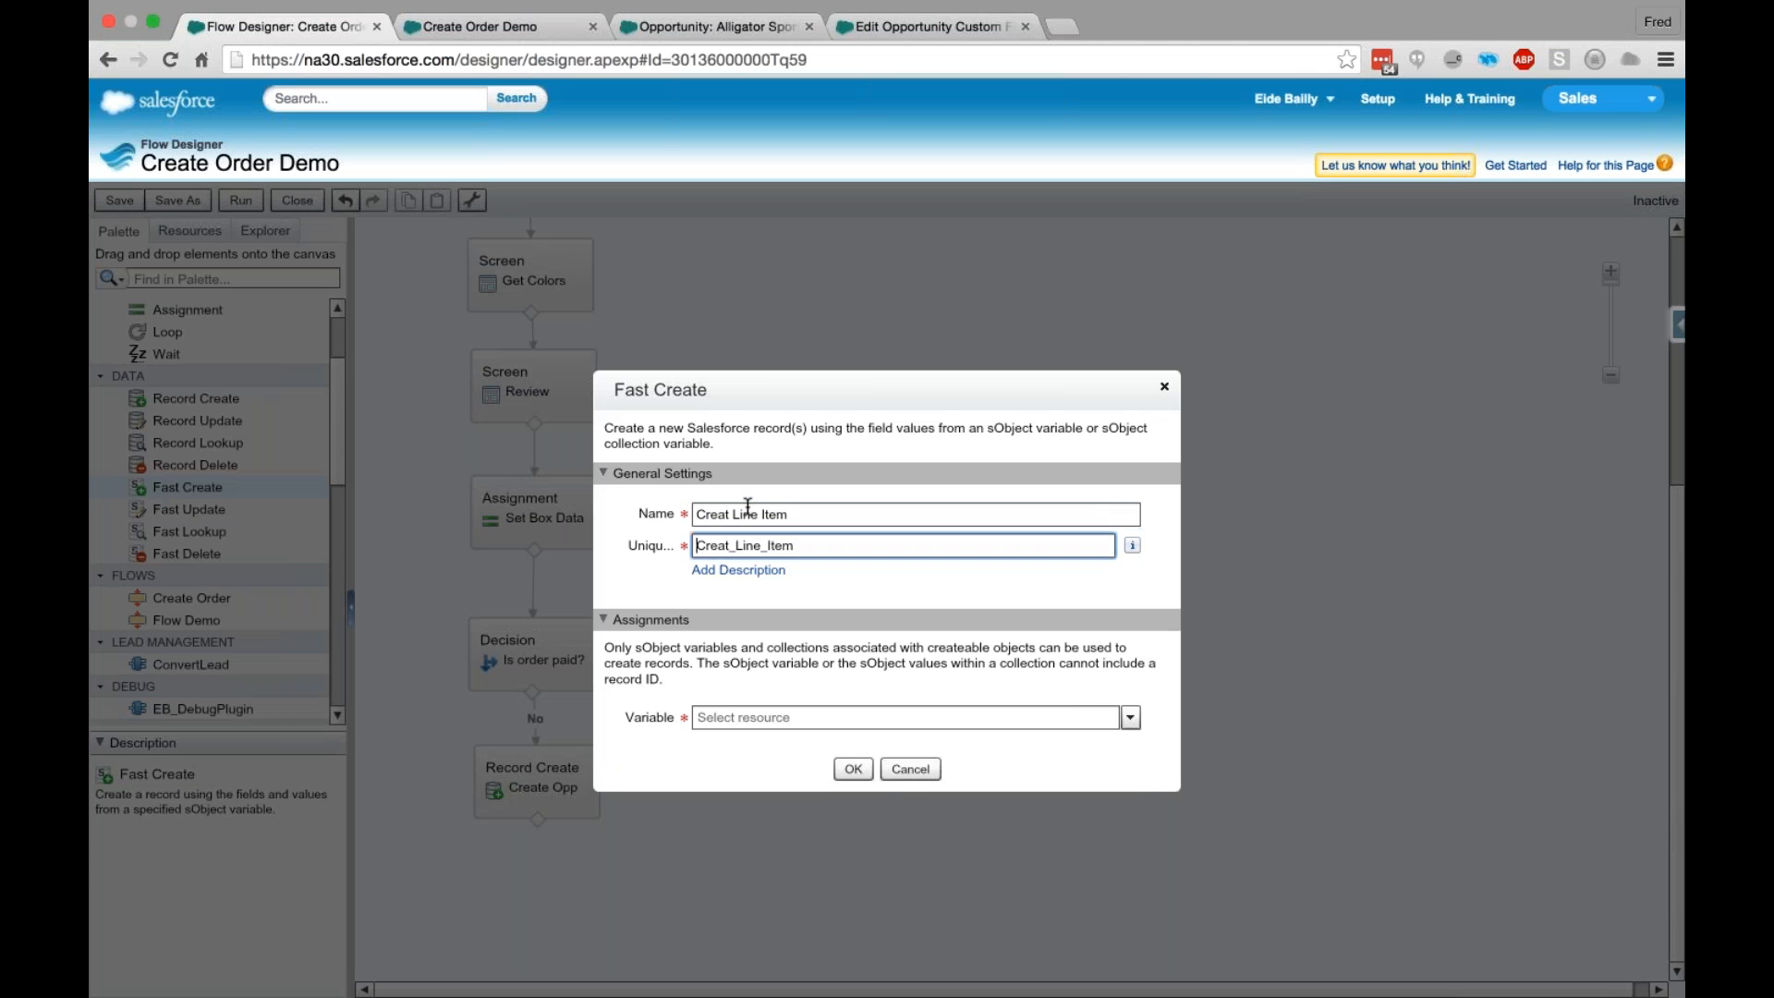
click(1078, 717)
text(Line)
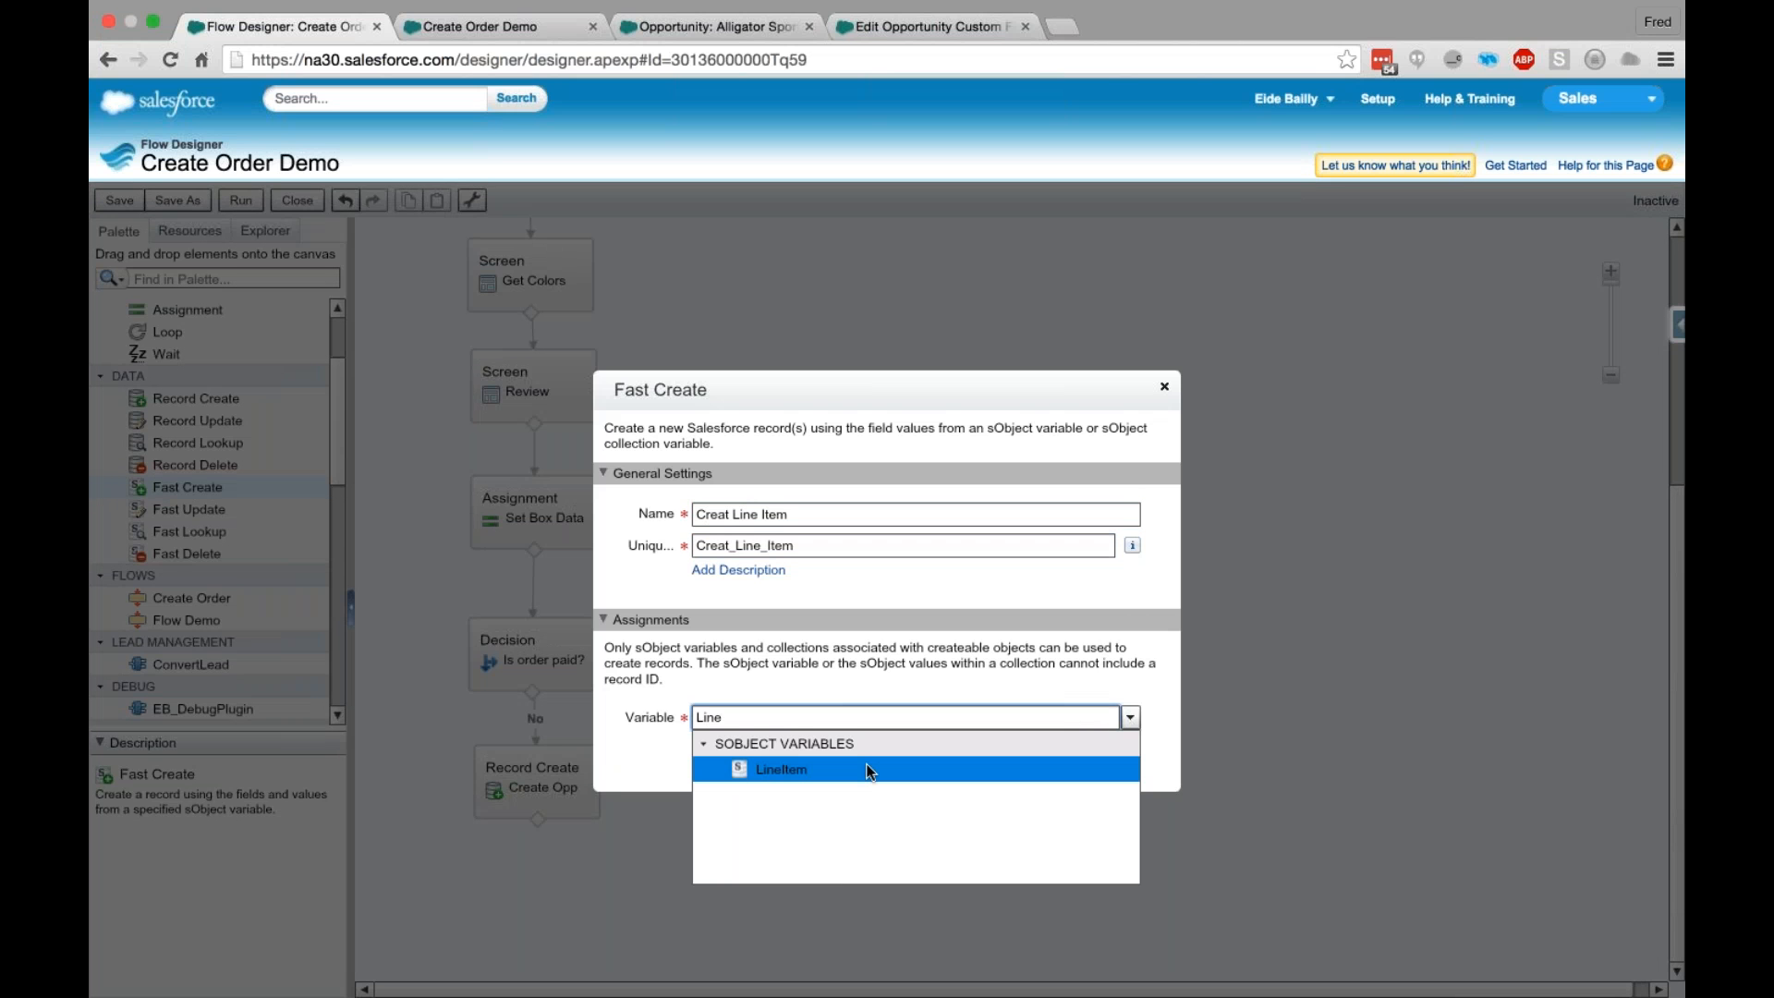
click(867, 763)
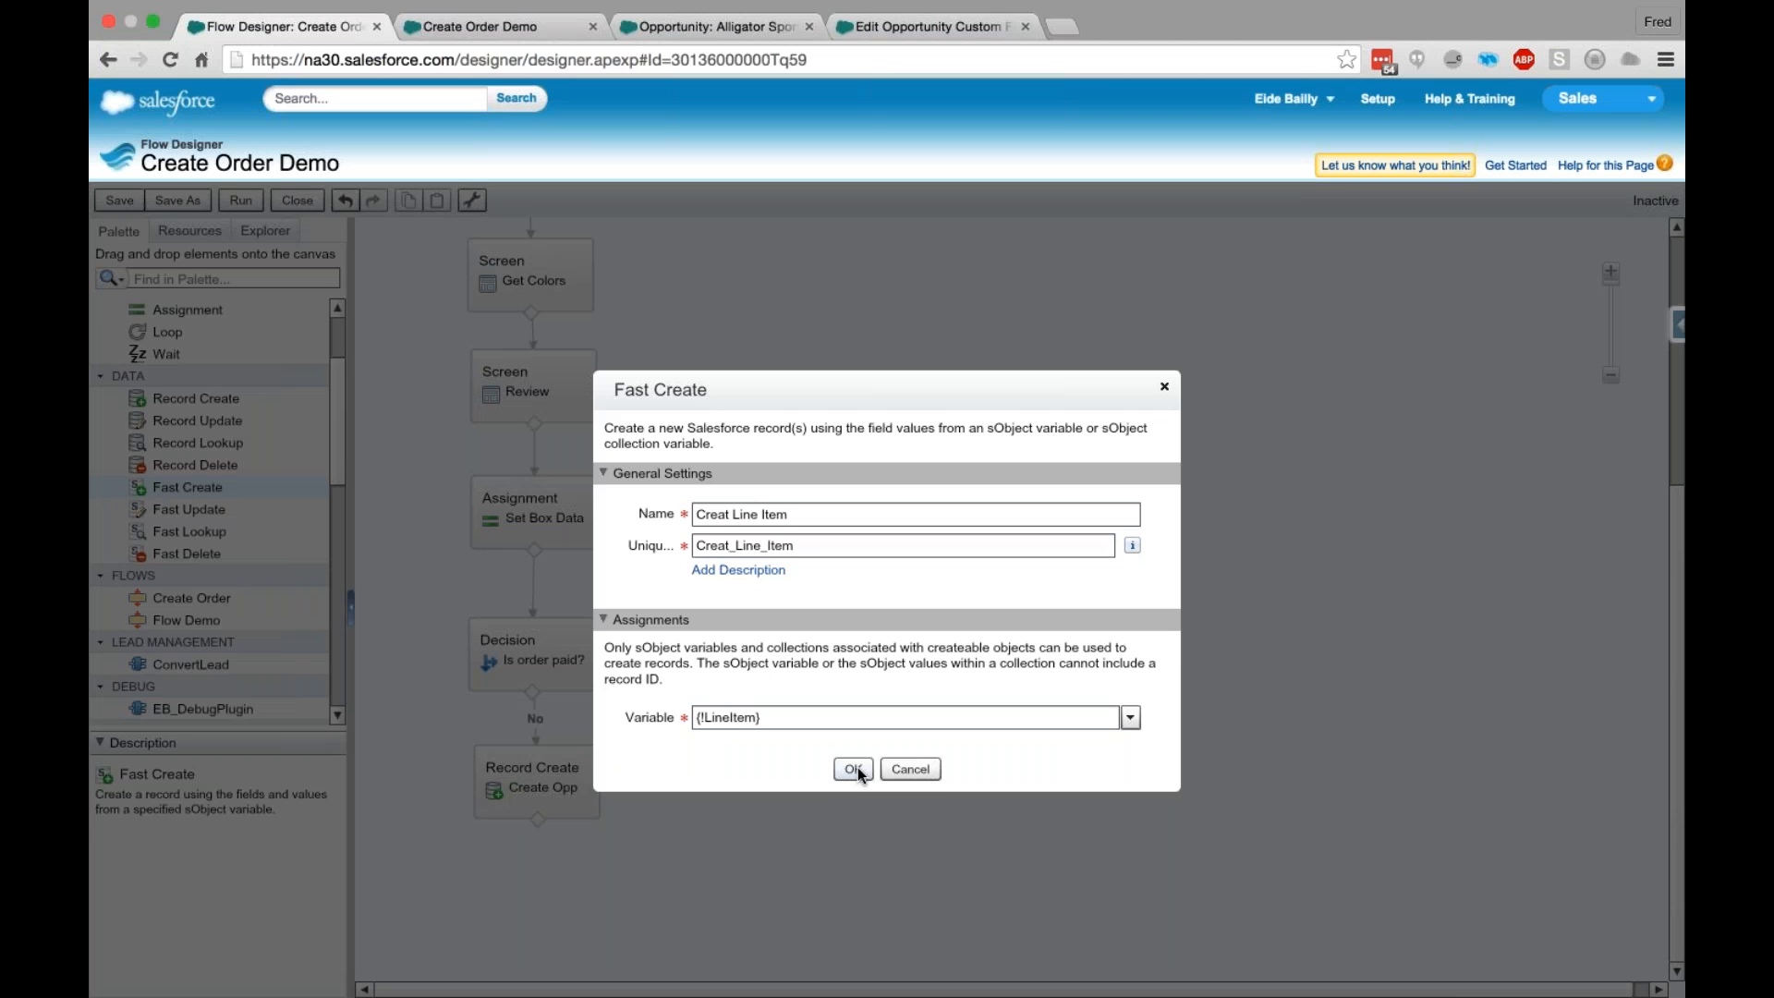
click(854, 769)
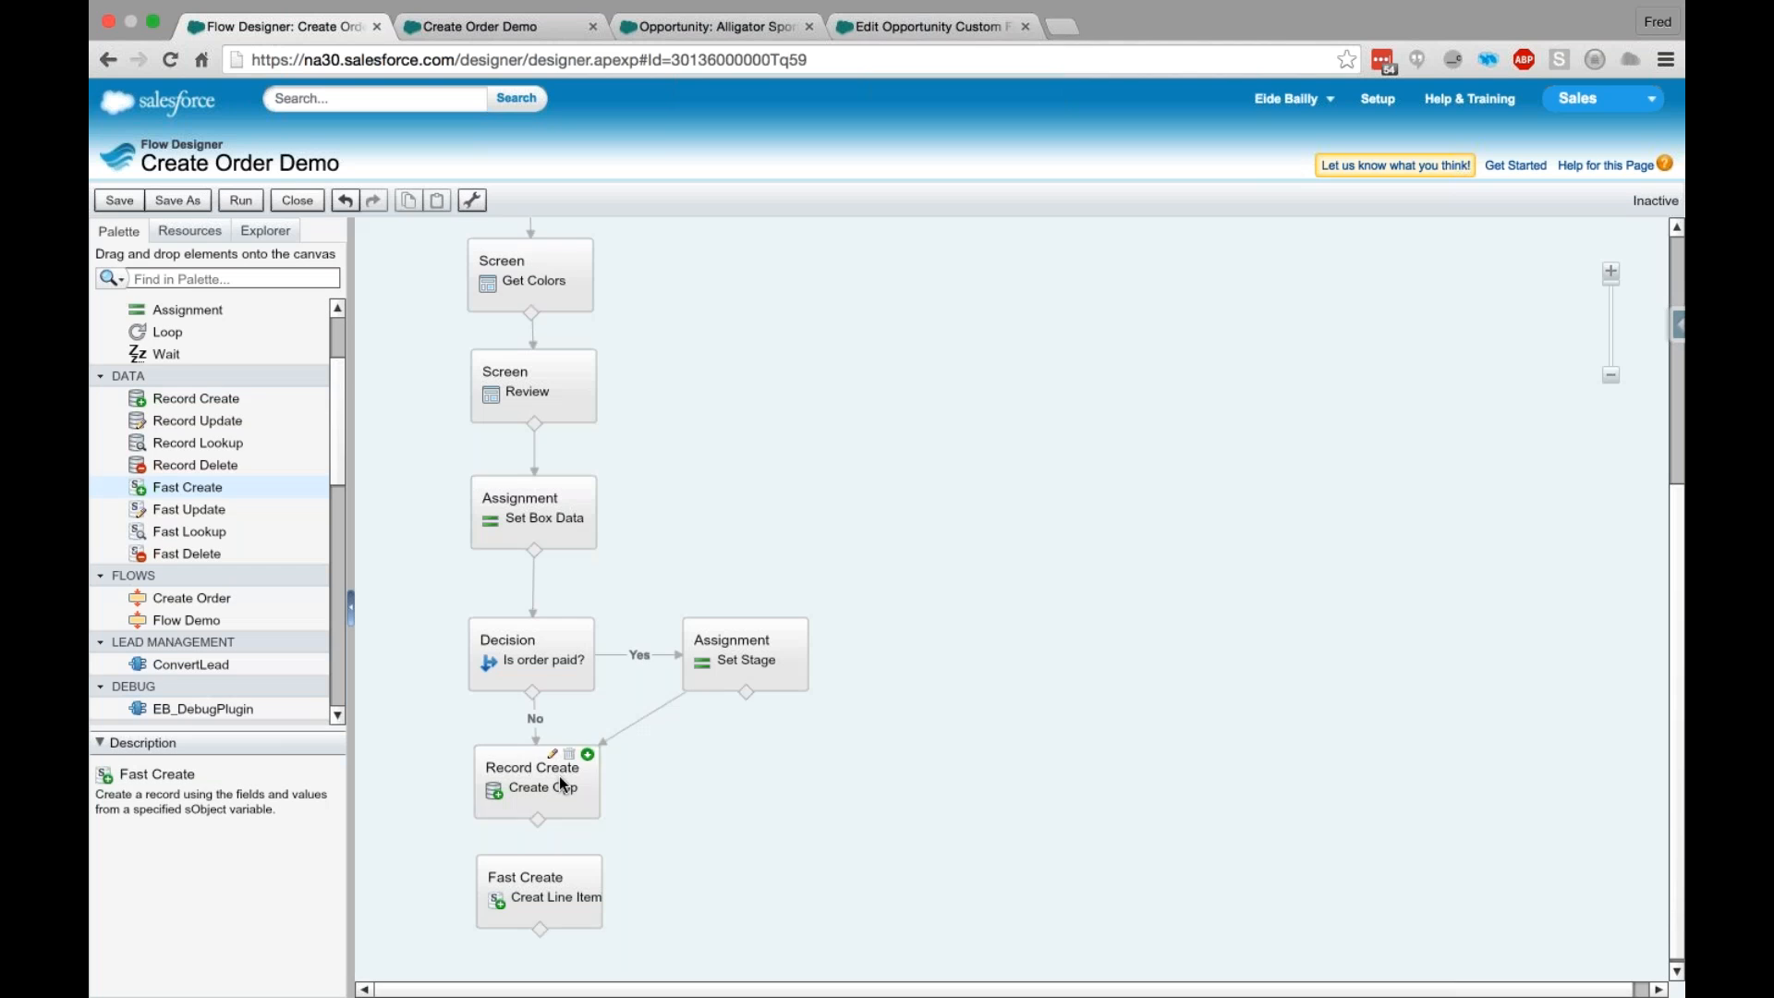
- Examine the field assignments of the Create Opp element and the variable used by the Creat Line Item element, leaving both unchanged
click(527, 795)
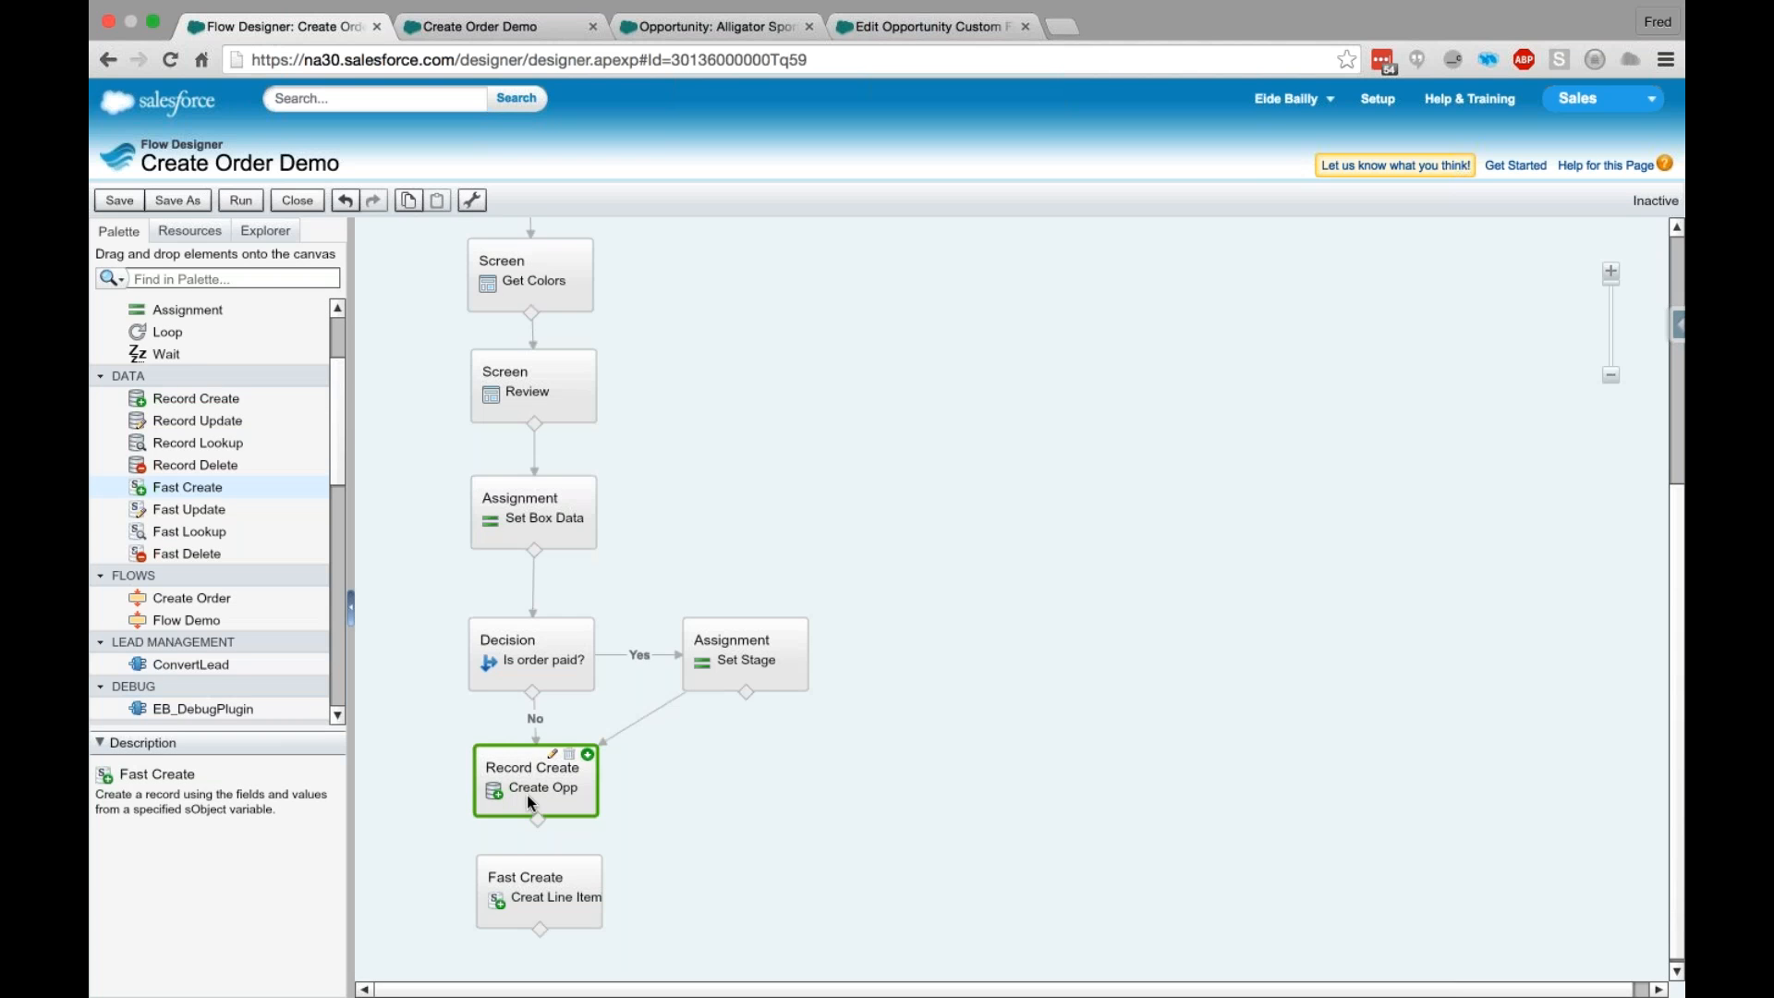
double_click(527, 795)
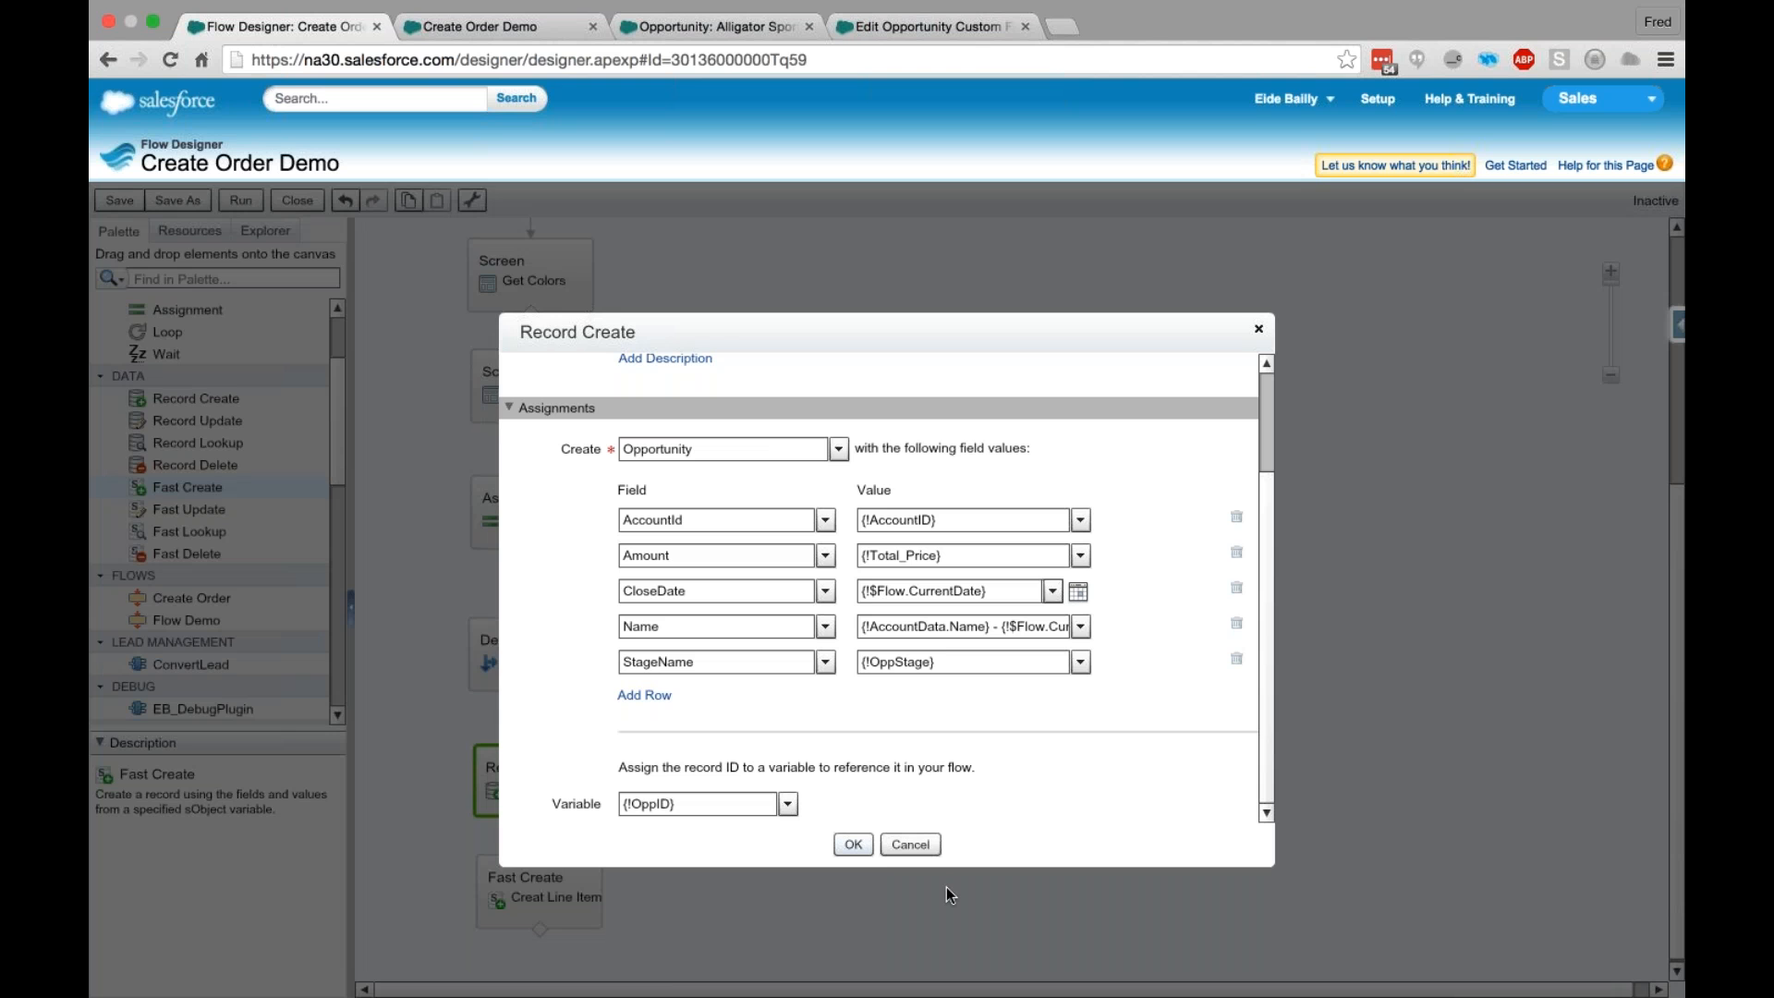
click(910, 844)
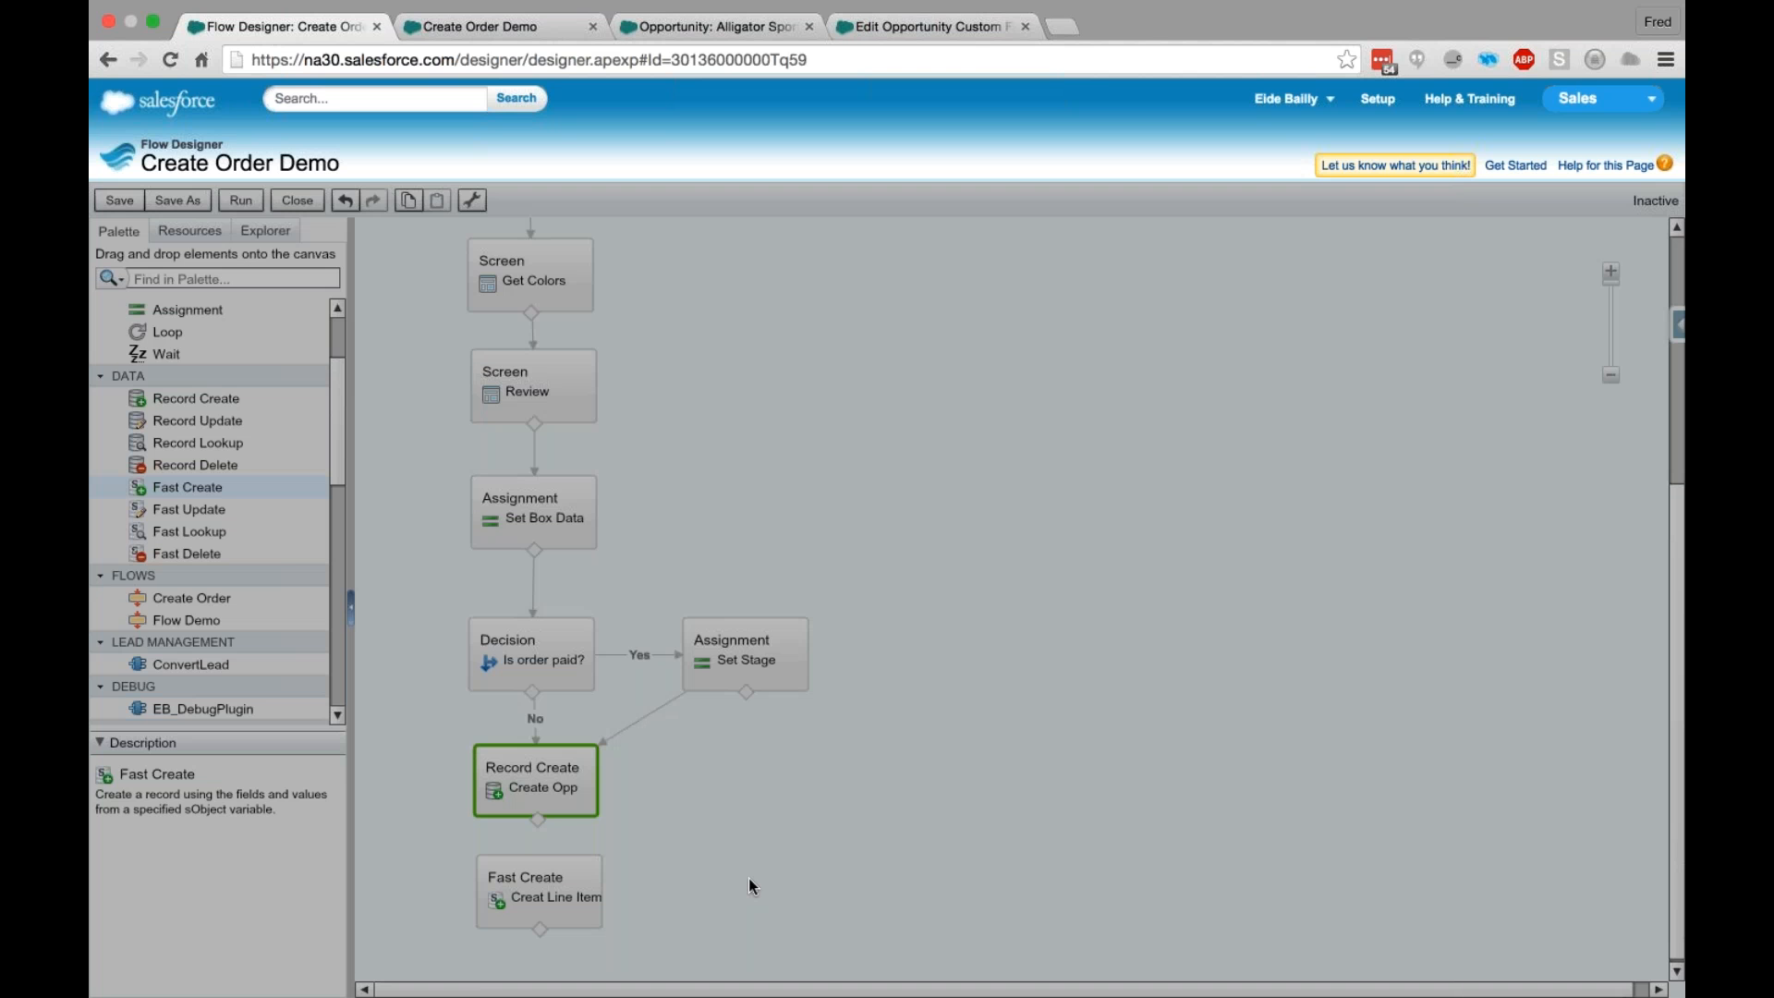
double_click(539, 891)
drag(801, 725, 642, 719)
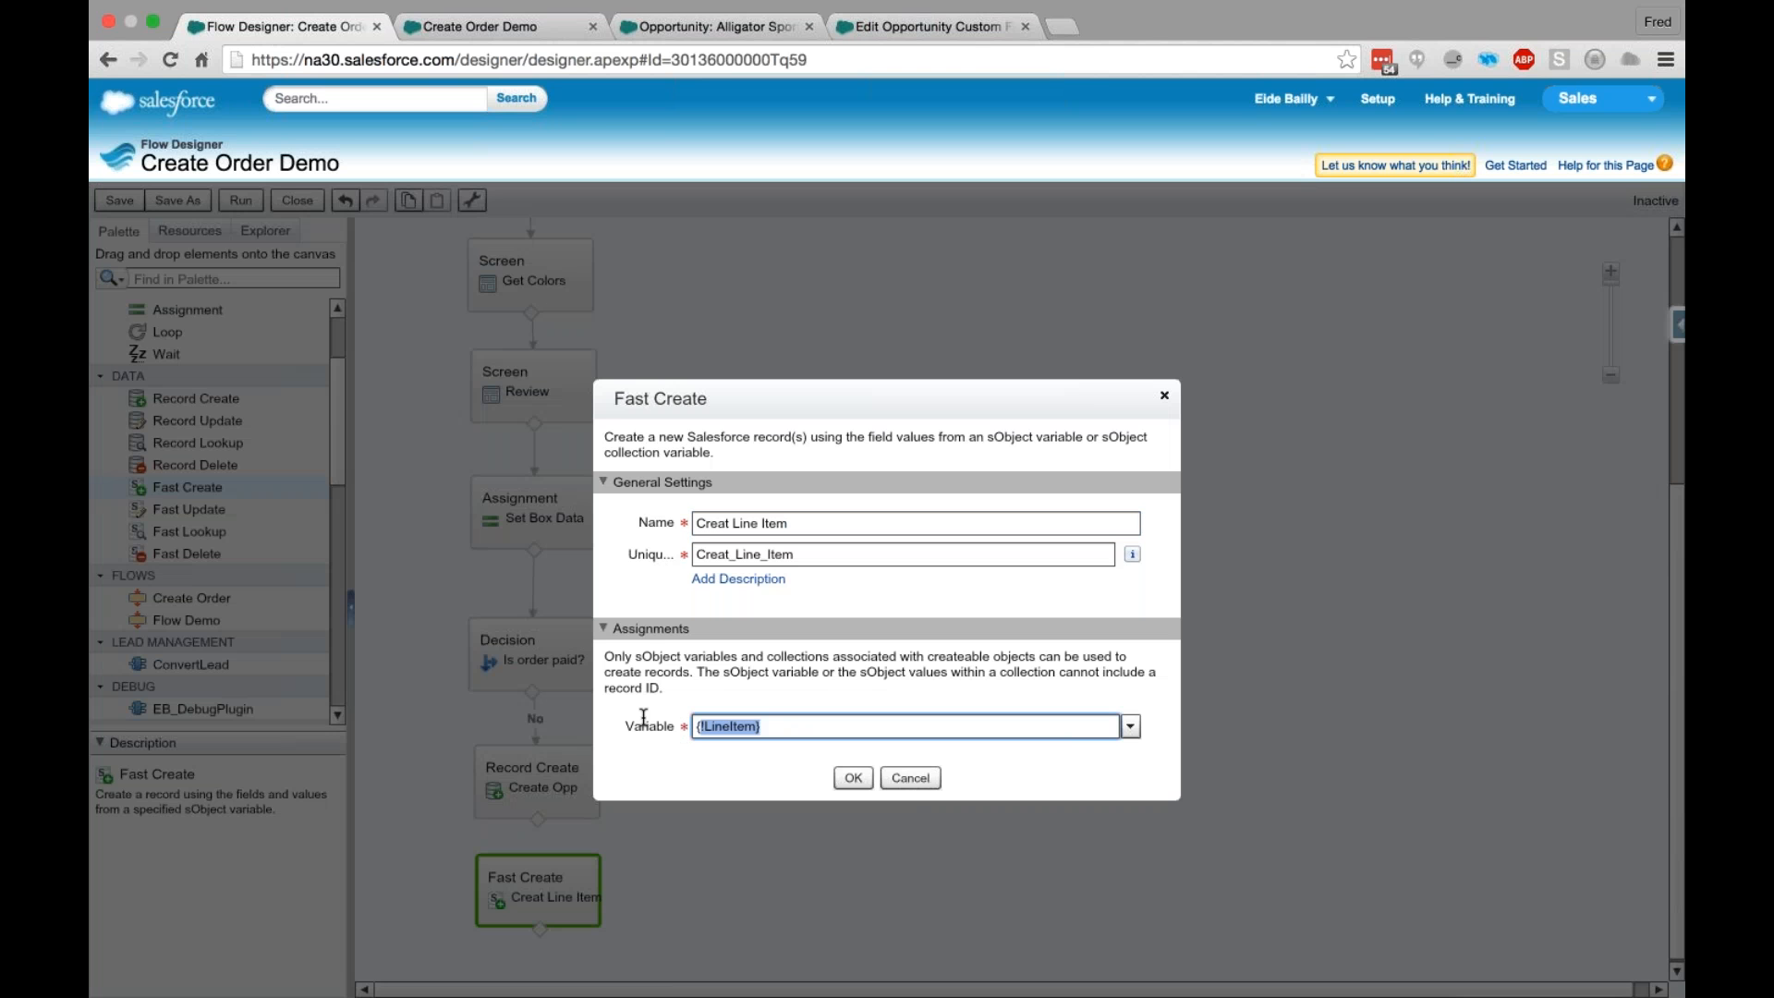
click(915, 778)
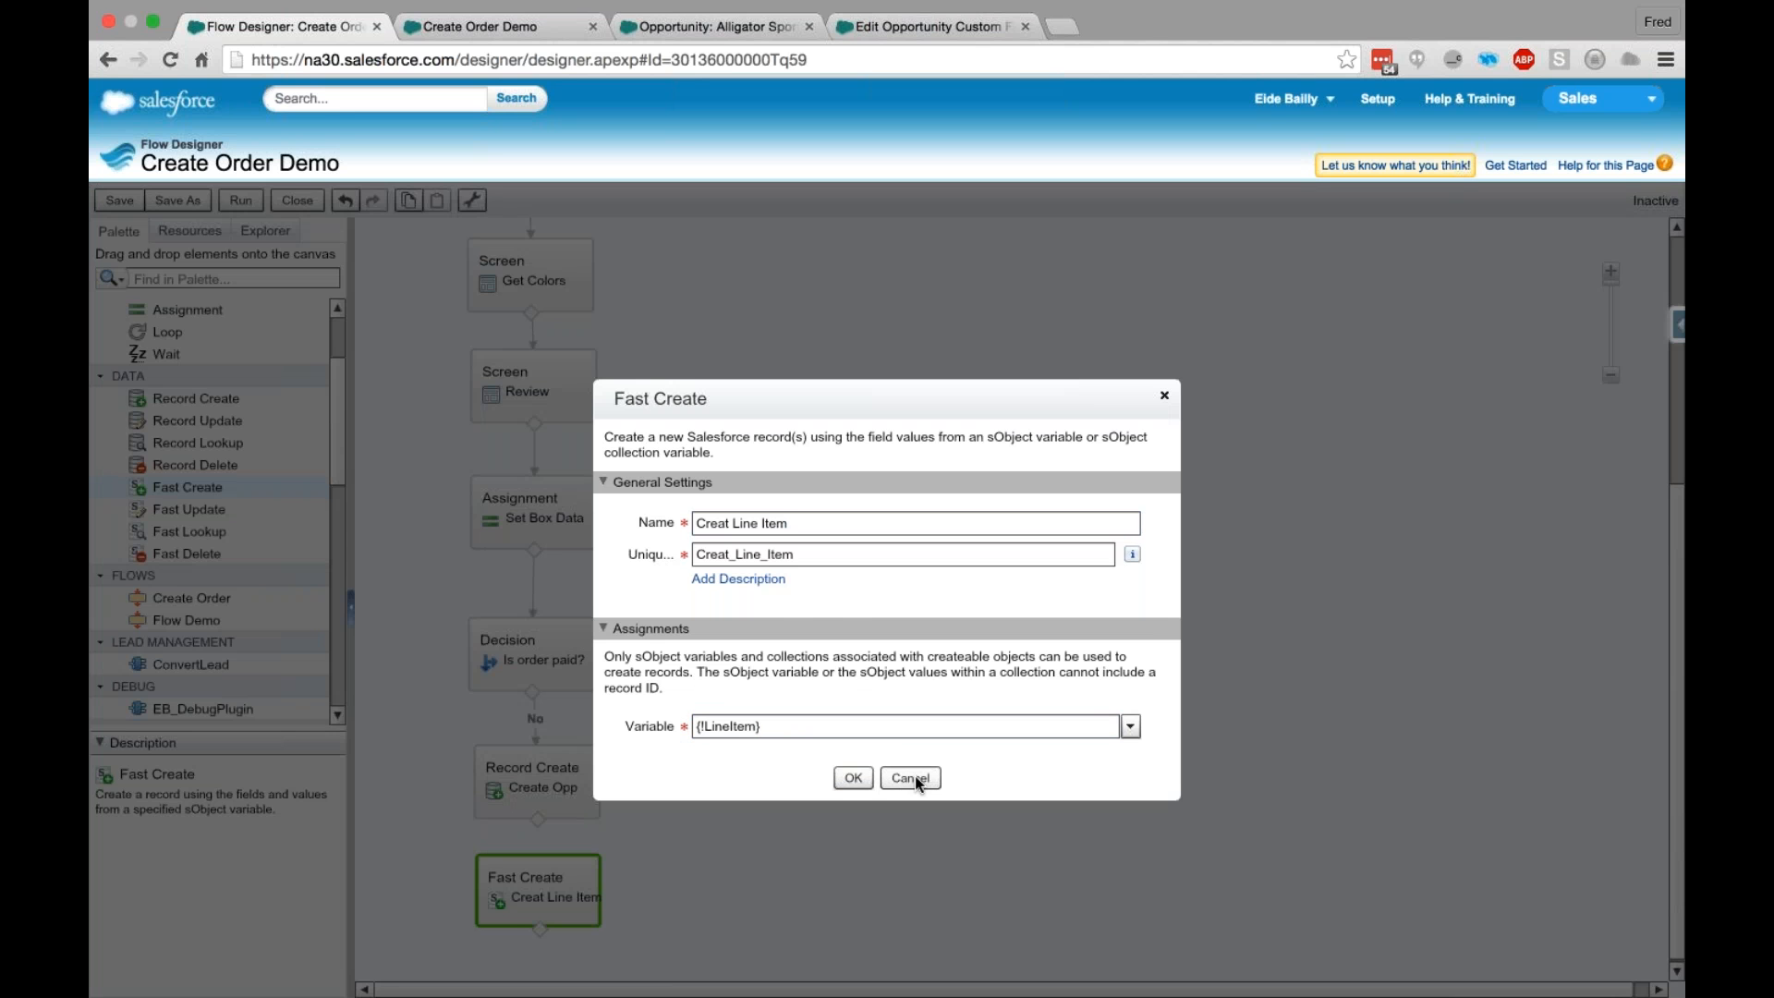
click(915, 774)
click(710, 784)
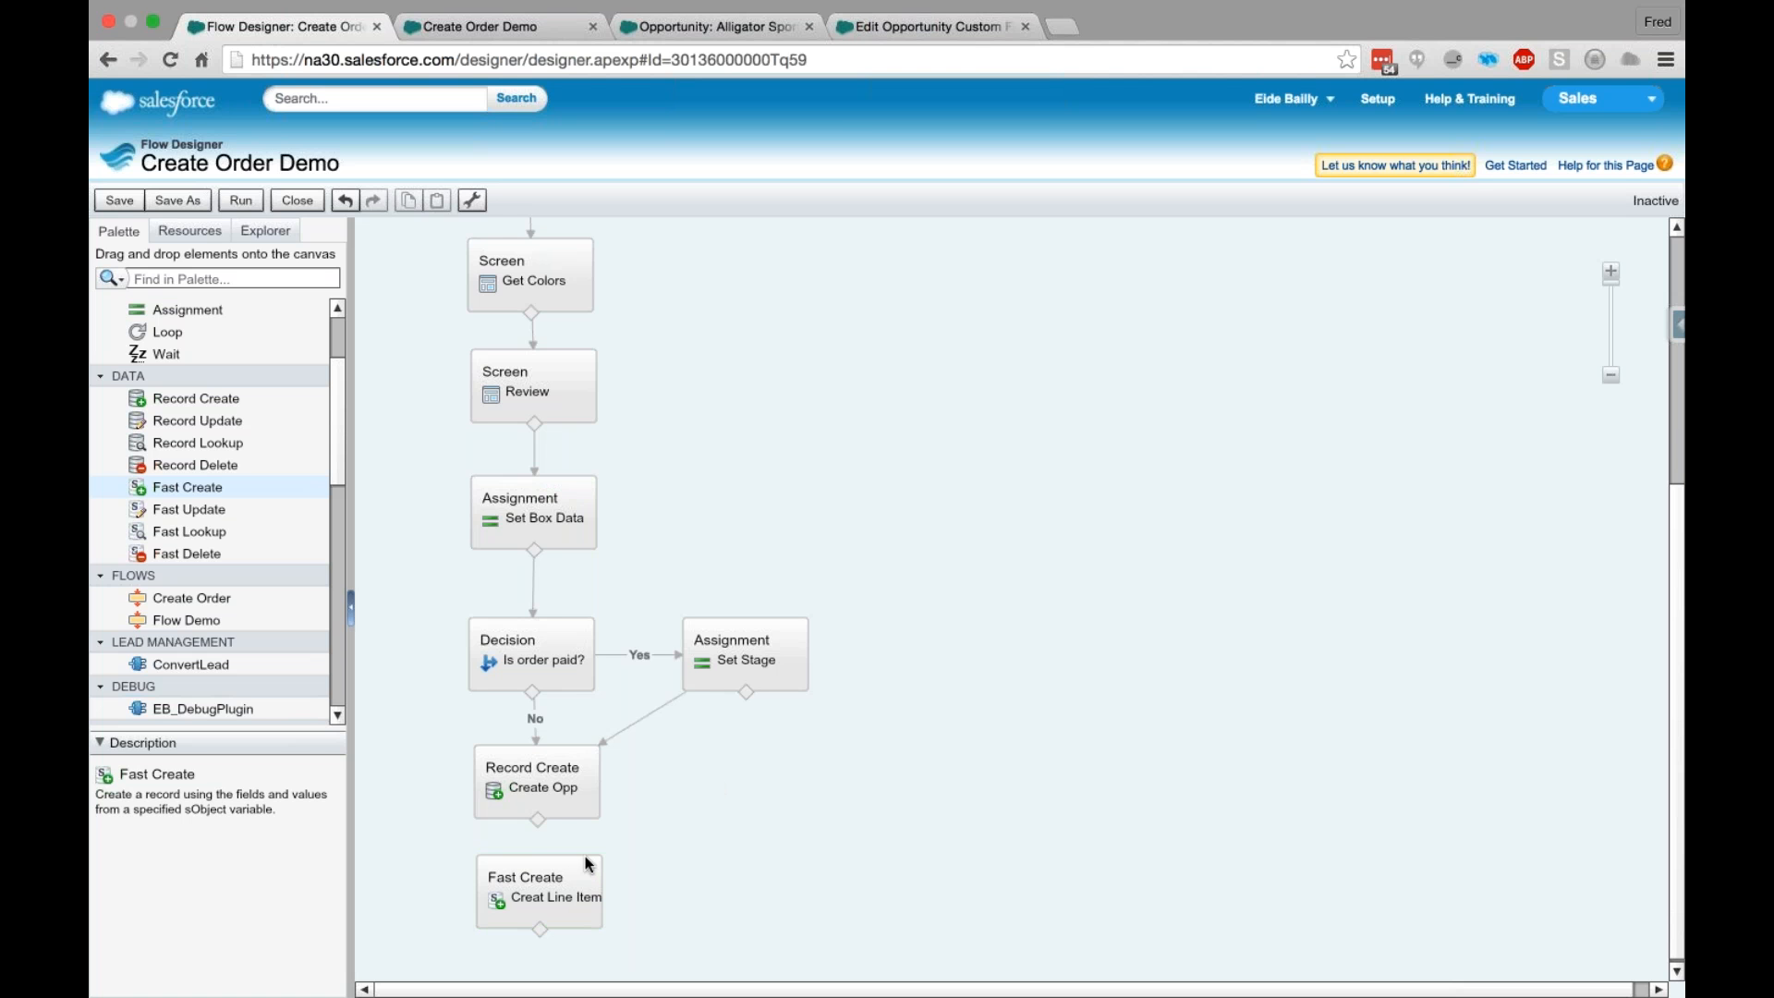
- Connect Create Opp to Creat Line Item and add a Screen element named "Completed" below them
drag(543, 818, 543, 901)
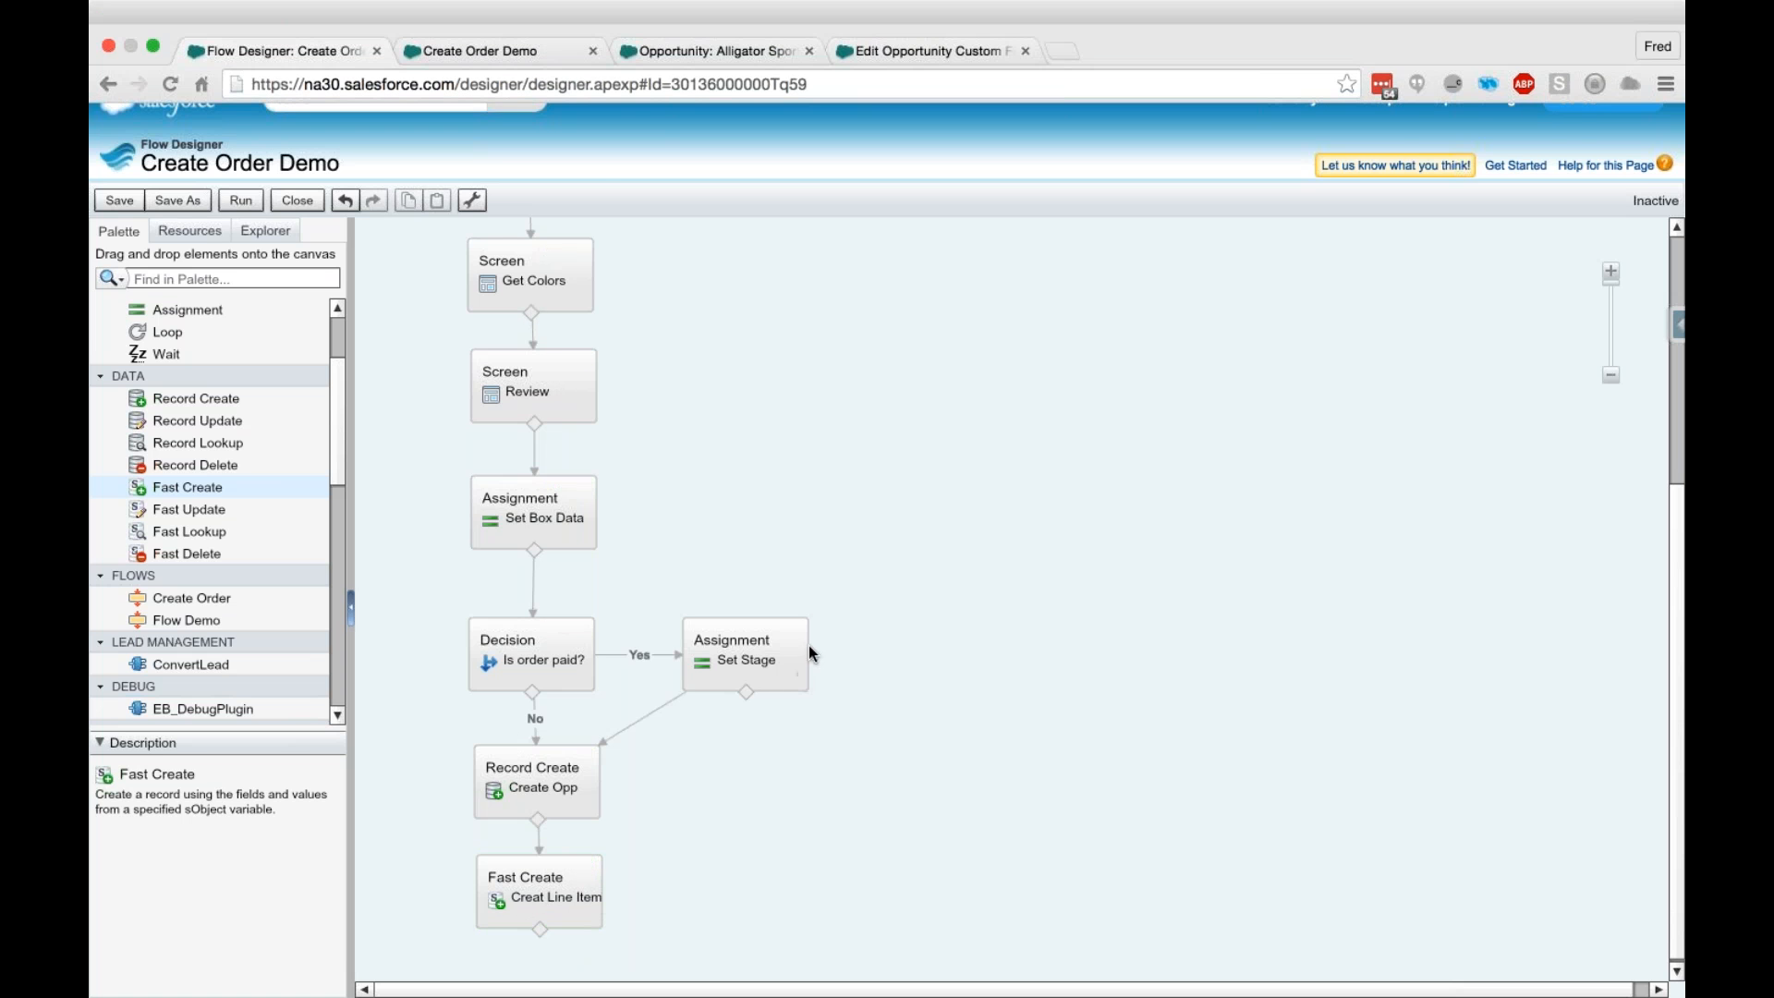
scroll(809, 646, down, 1)
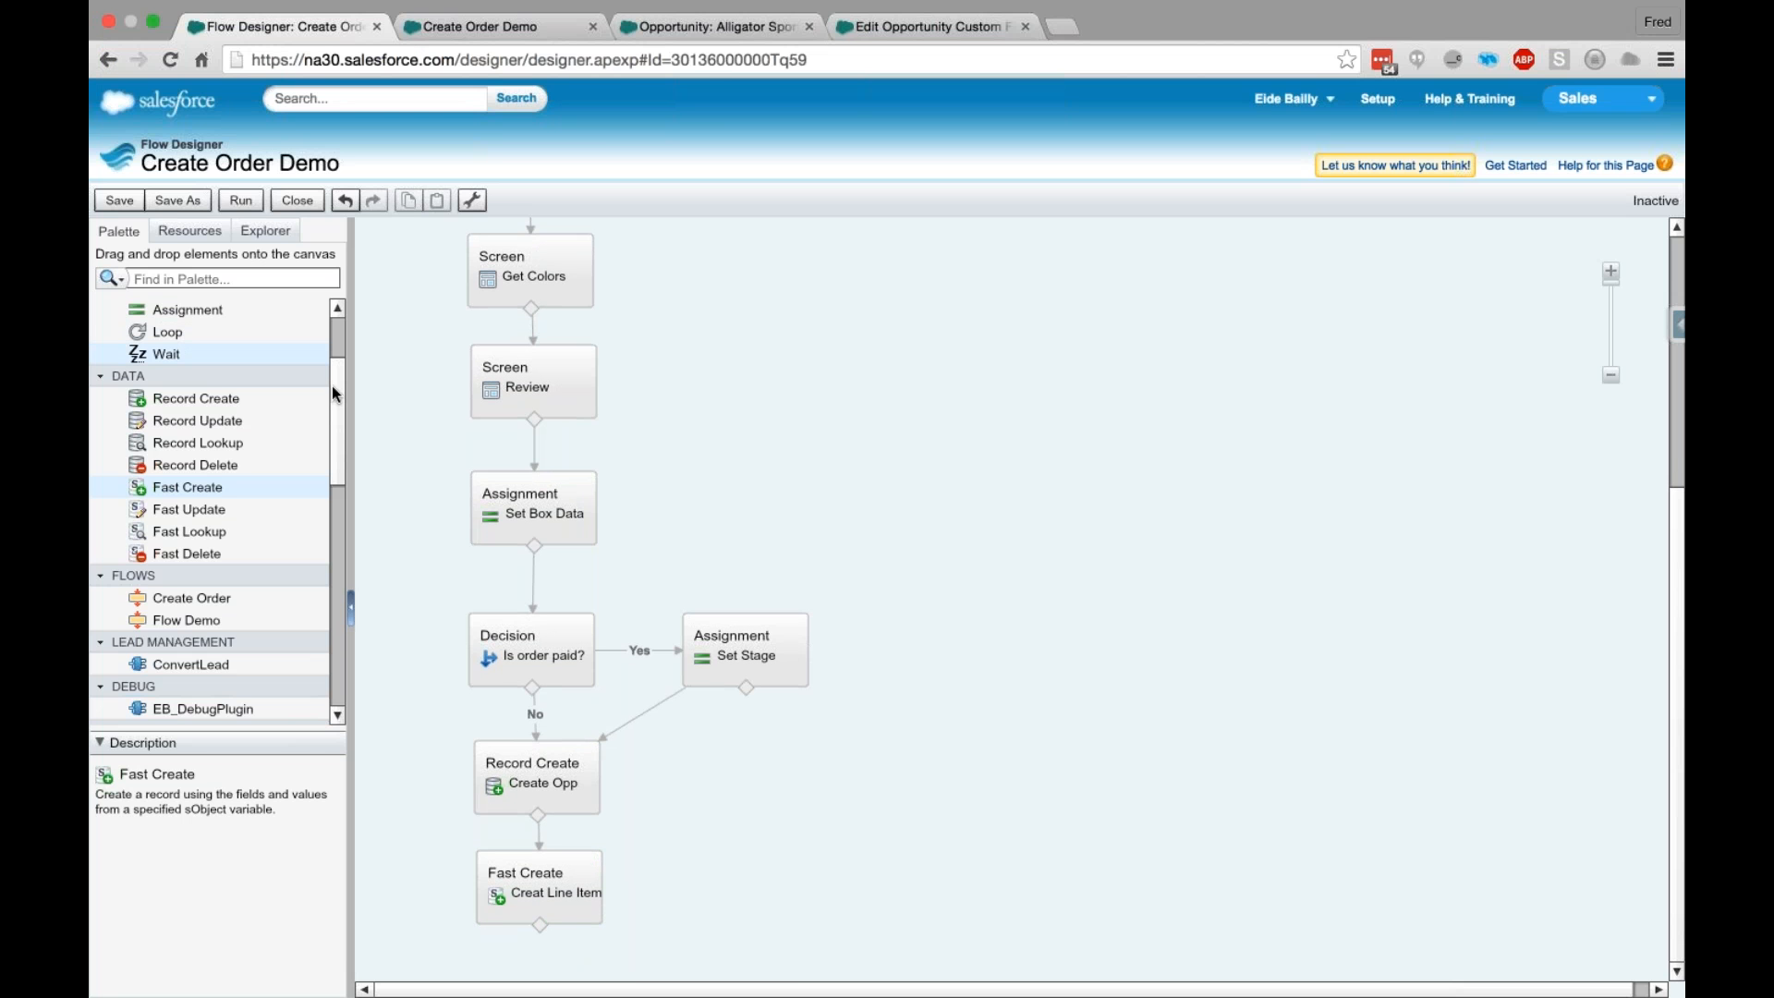
scroll(342, 379, up, 1)
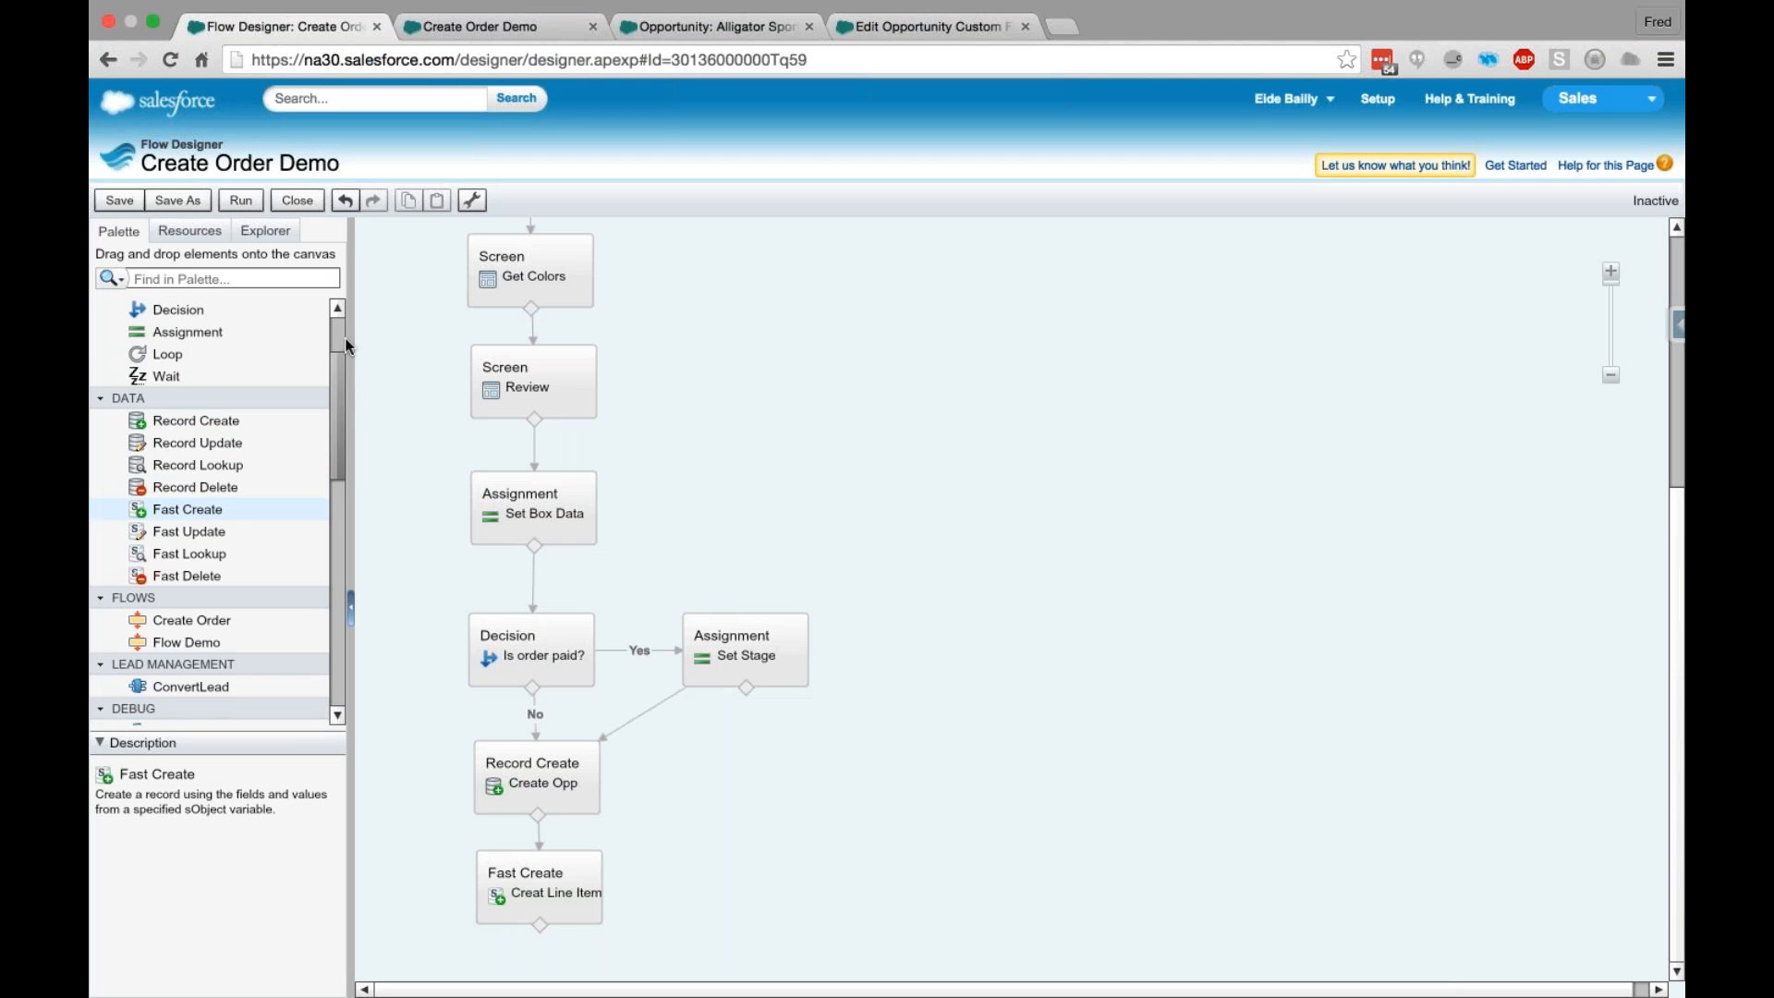
scroll(346, 346, up, 5)
drag(152, 375, 673, 931)
drag(181, 373, 538, 741)
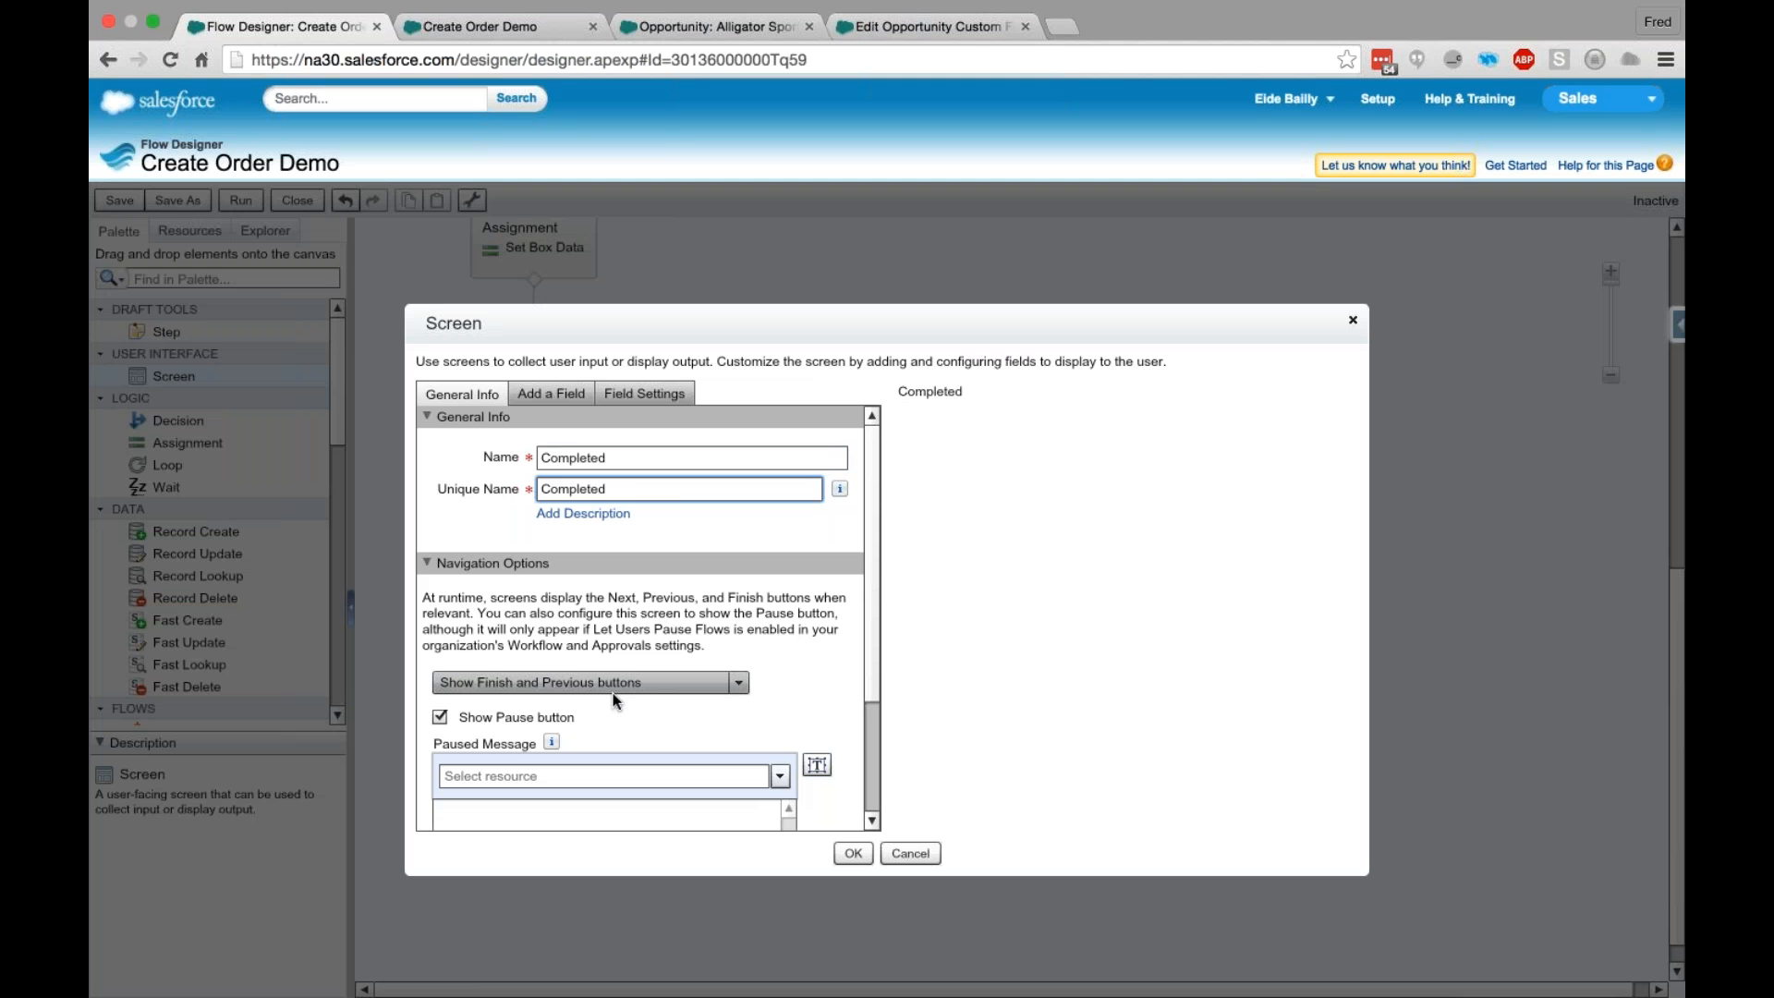
- Set the Completed screen's navigation to "Don't show Previous button" and add a Display Text field to it
click(619, 689)
click(517, 720)
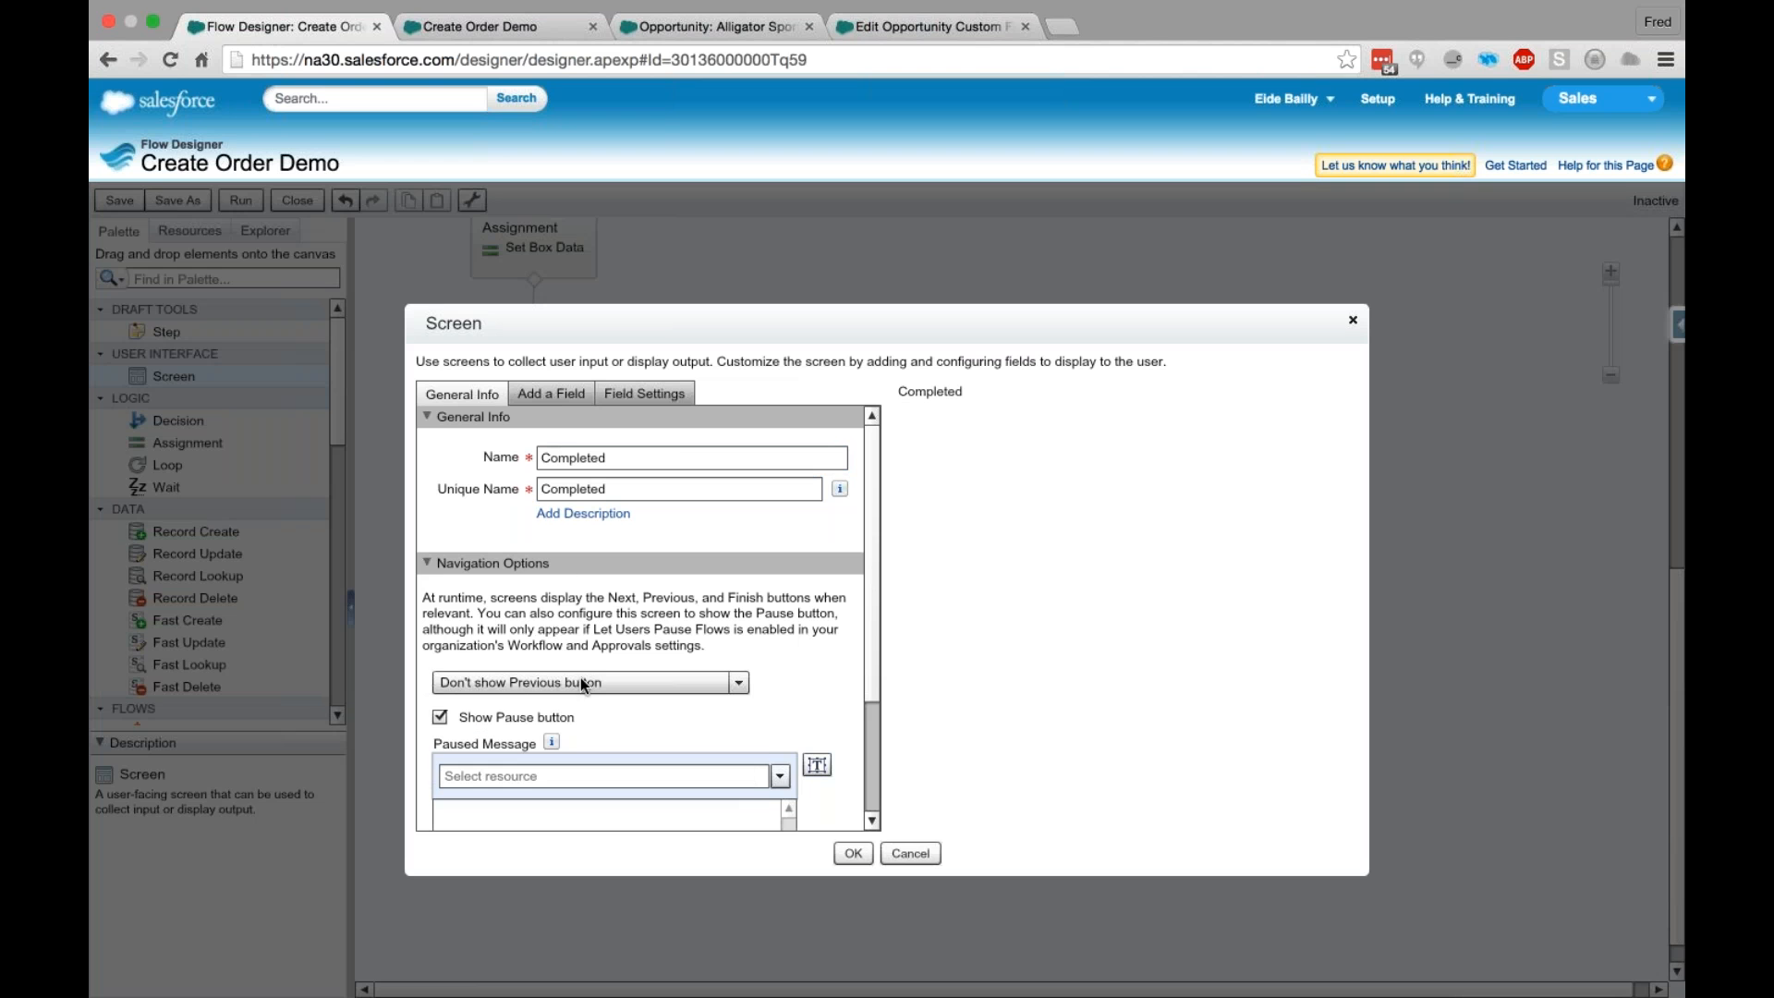
click(559, 399)
drag(517, 801, 966, 515)
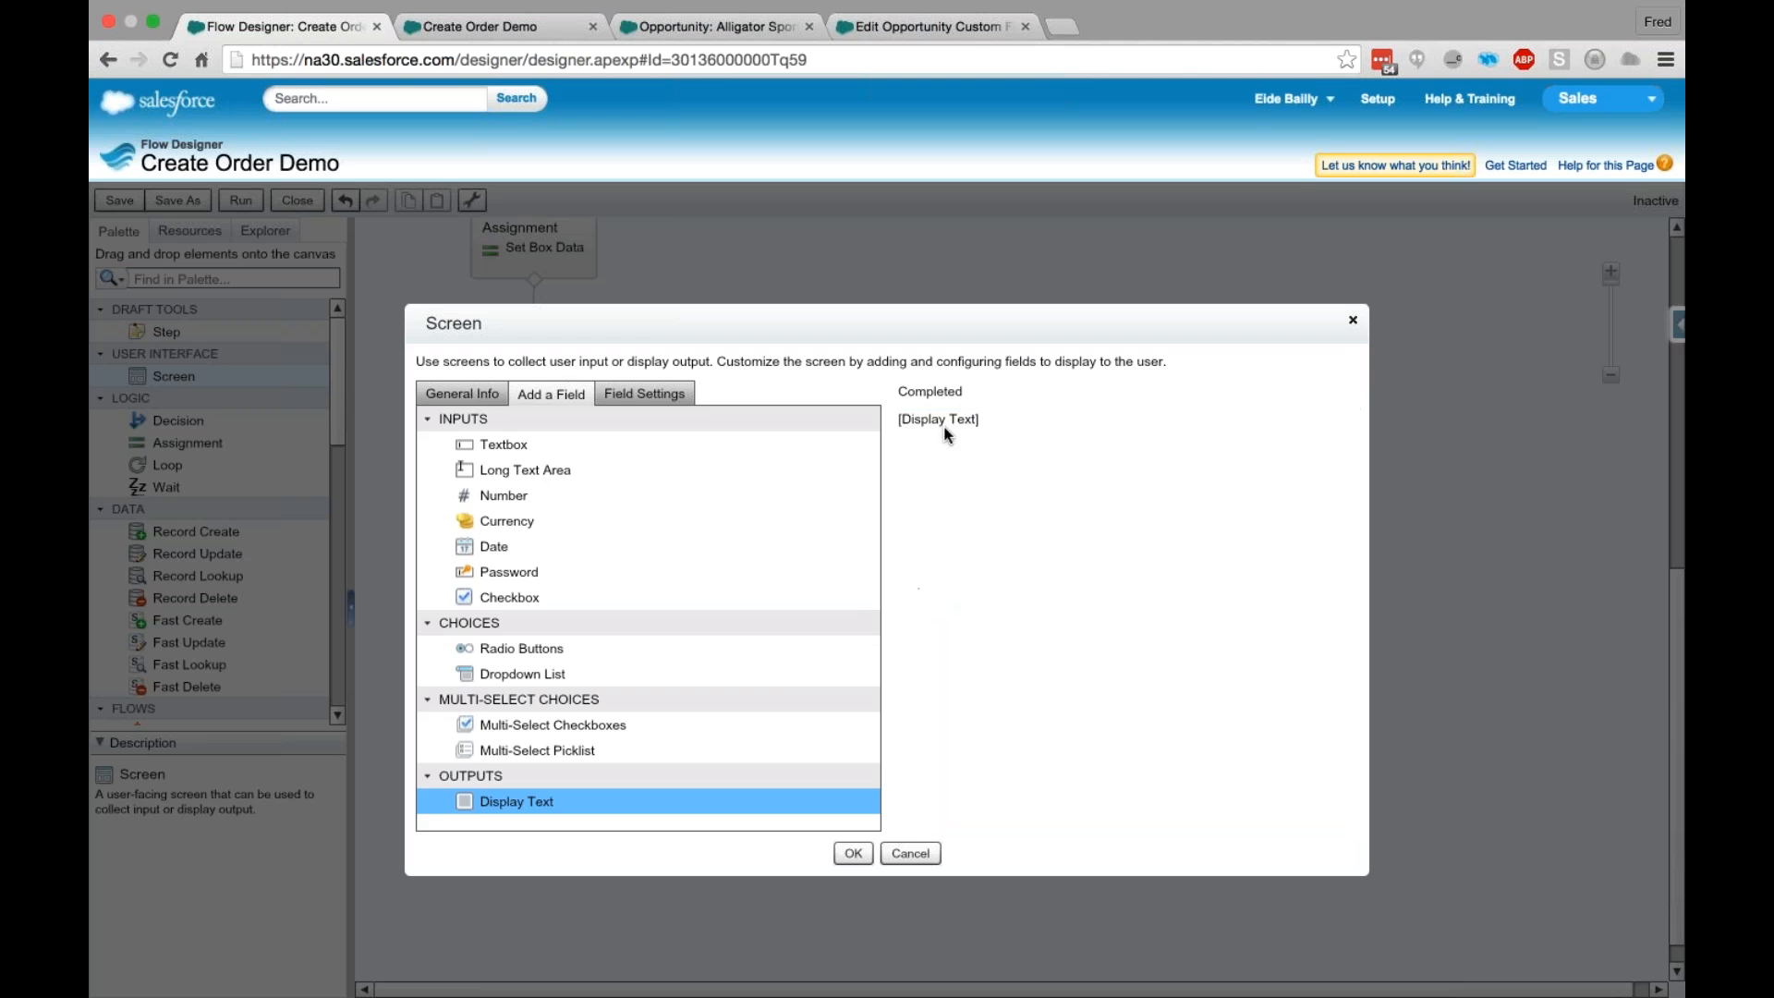
- Give the display text the unique name CompletedText and the message "Order has been saved", and save the screen element
click(947, 419)
click(592, 436)
text(C)
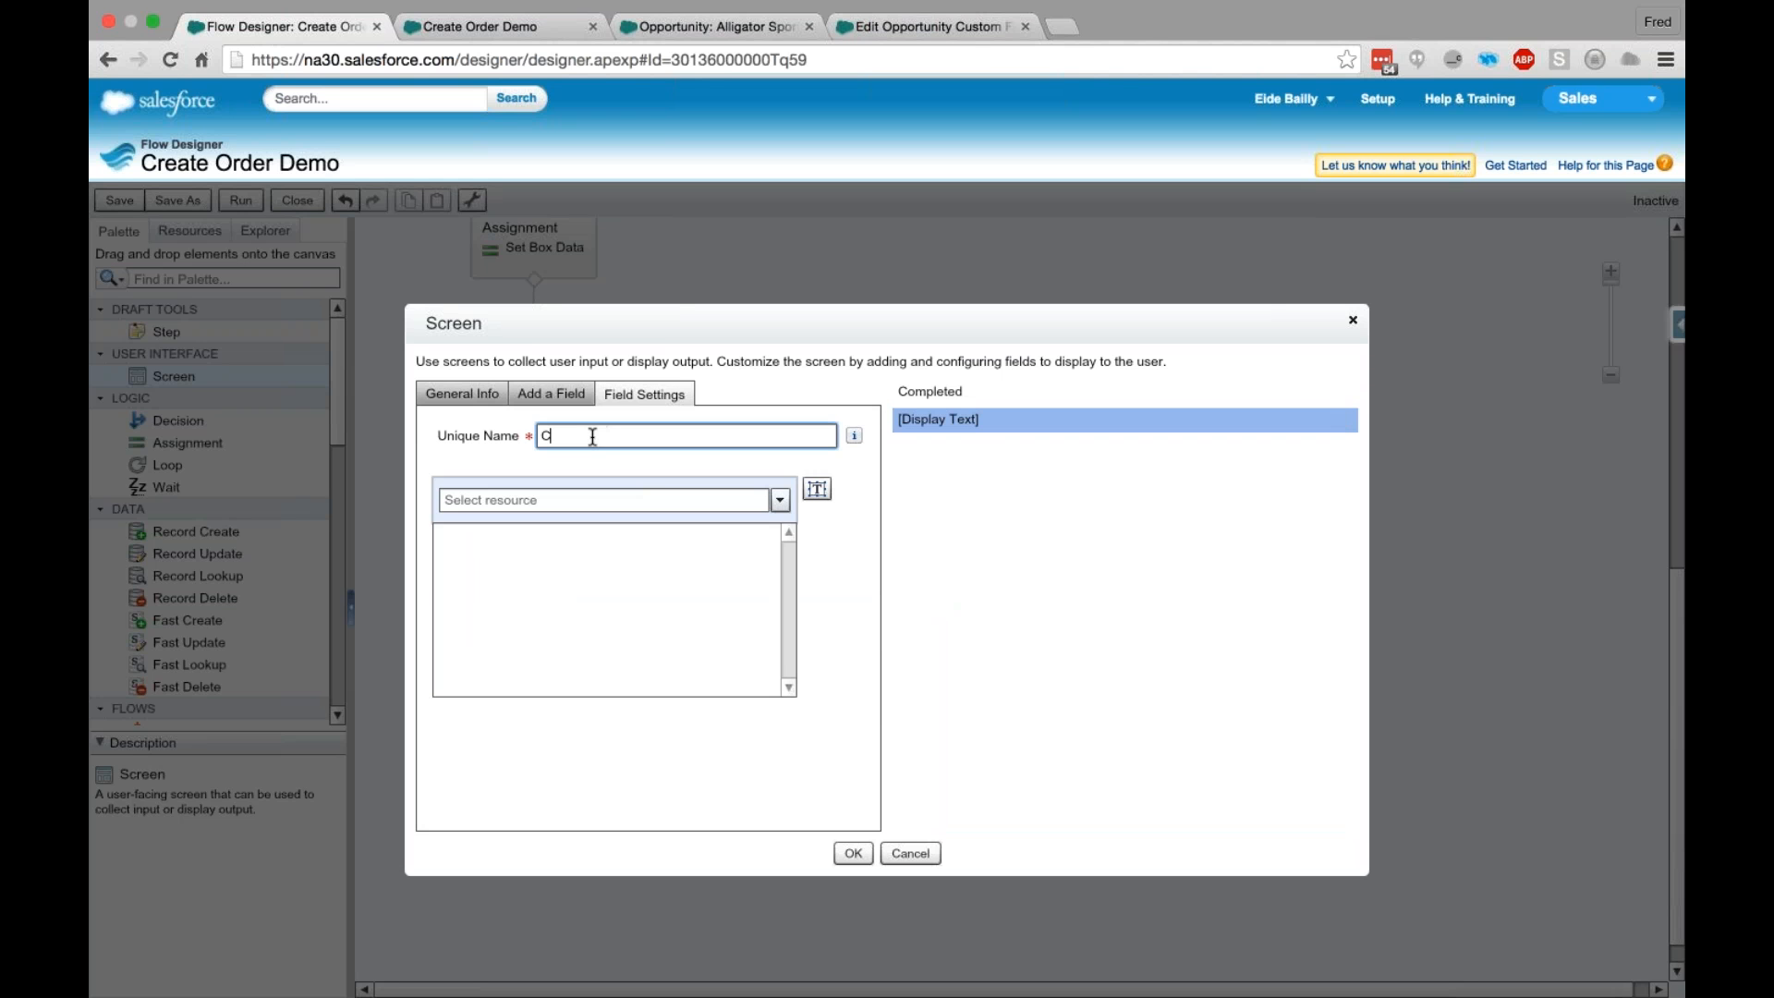
text(ompletedText)
click(580, 566)
text(Order has )
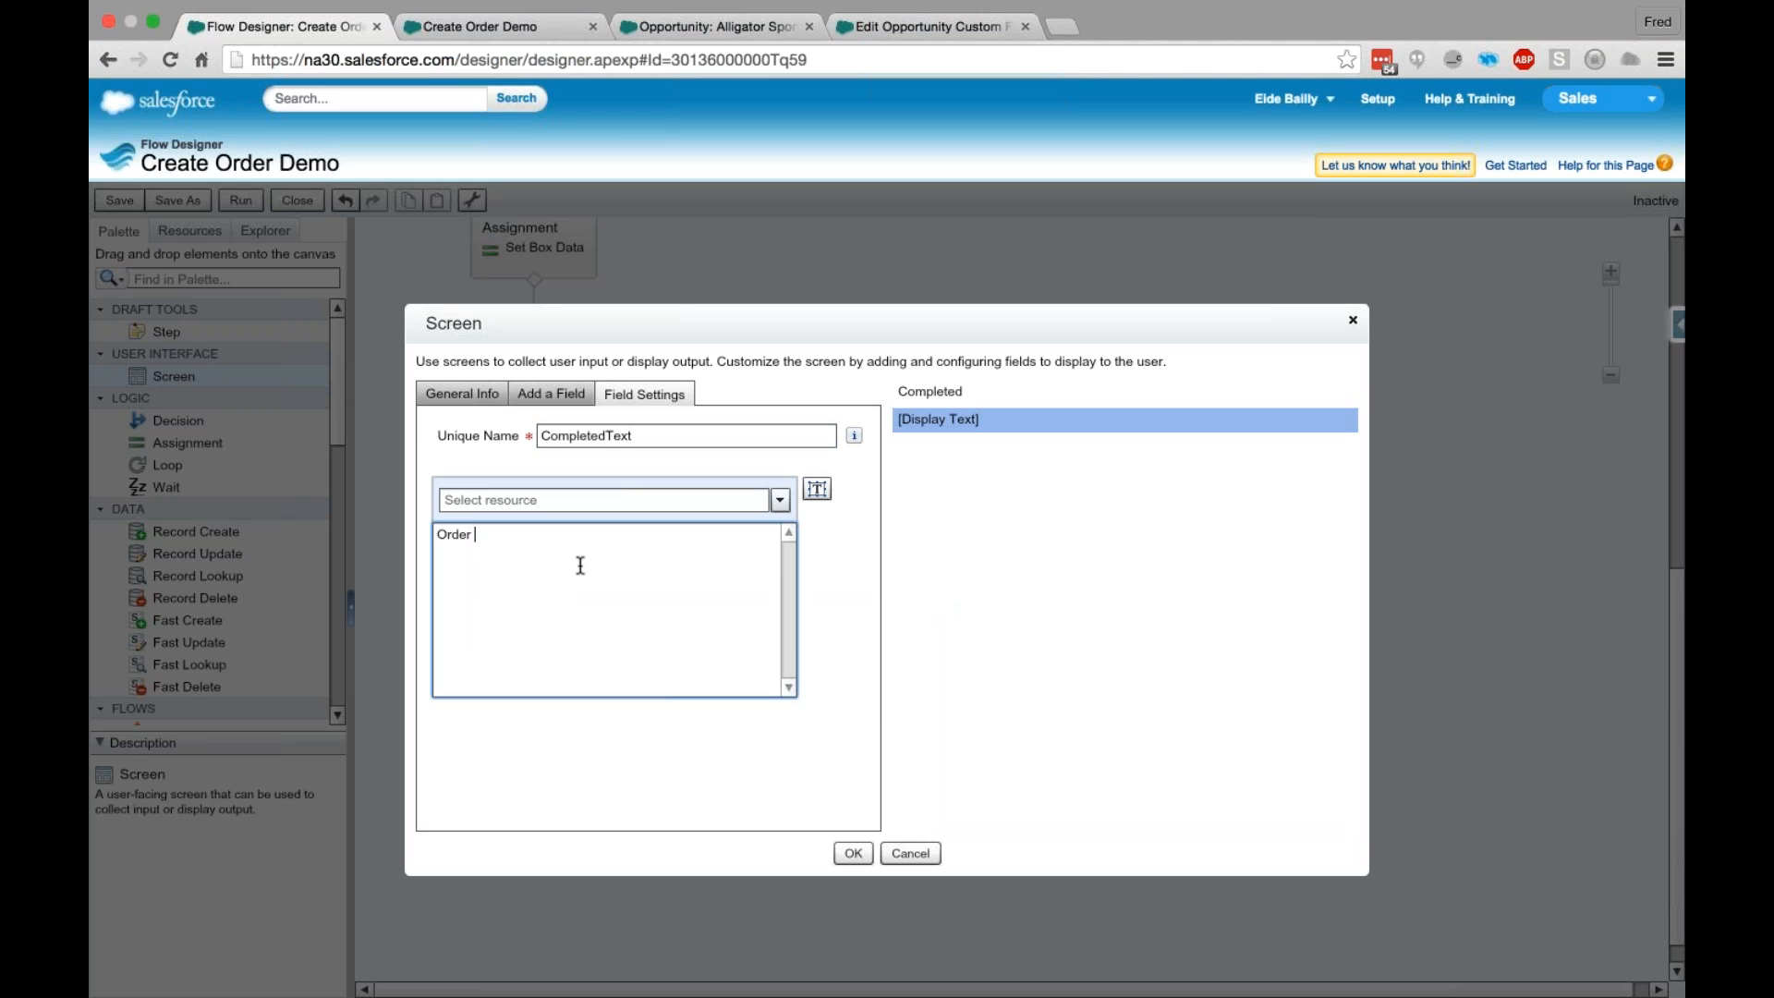
text(been saved,)
click(852, 853)
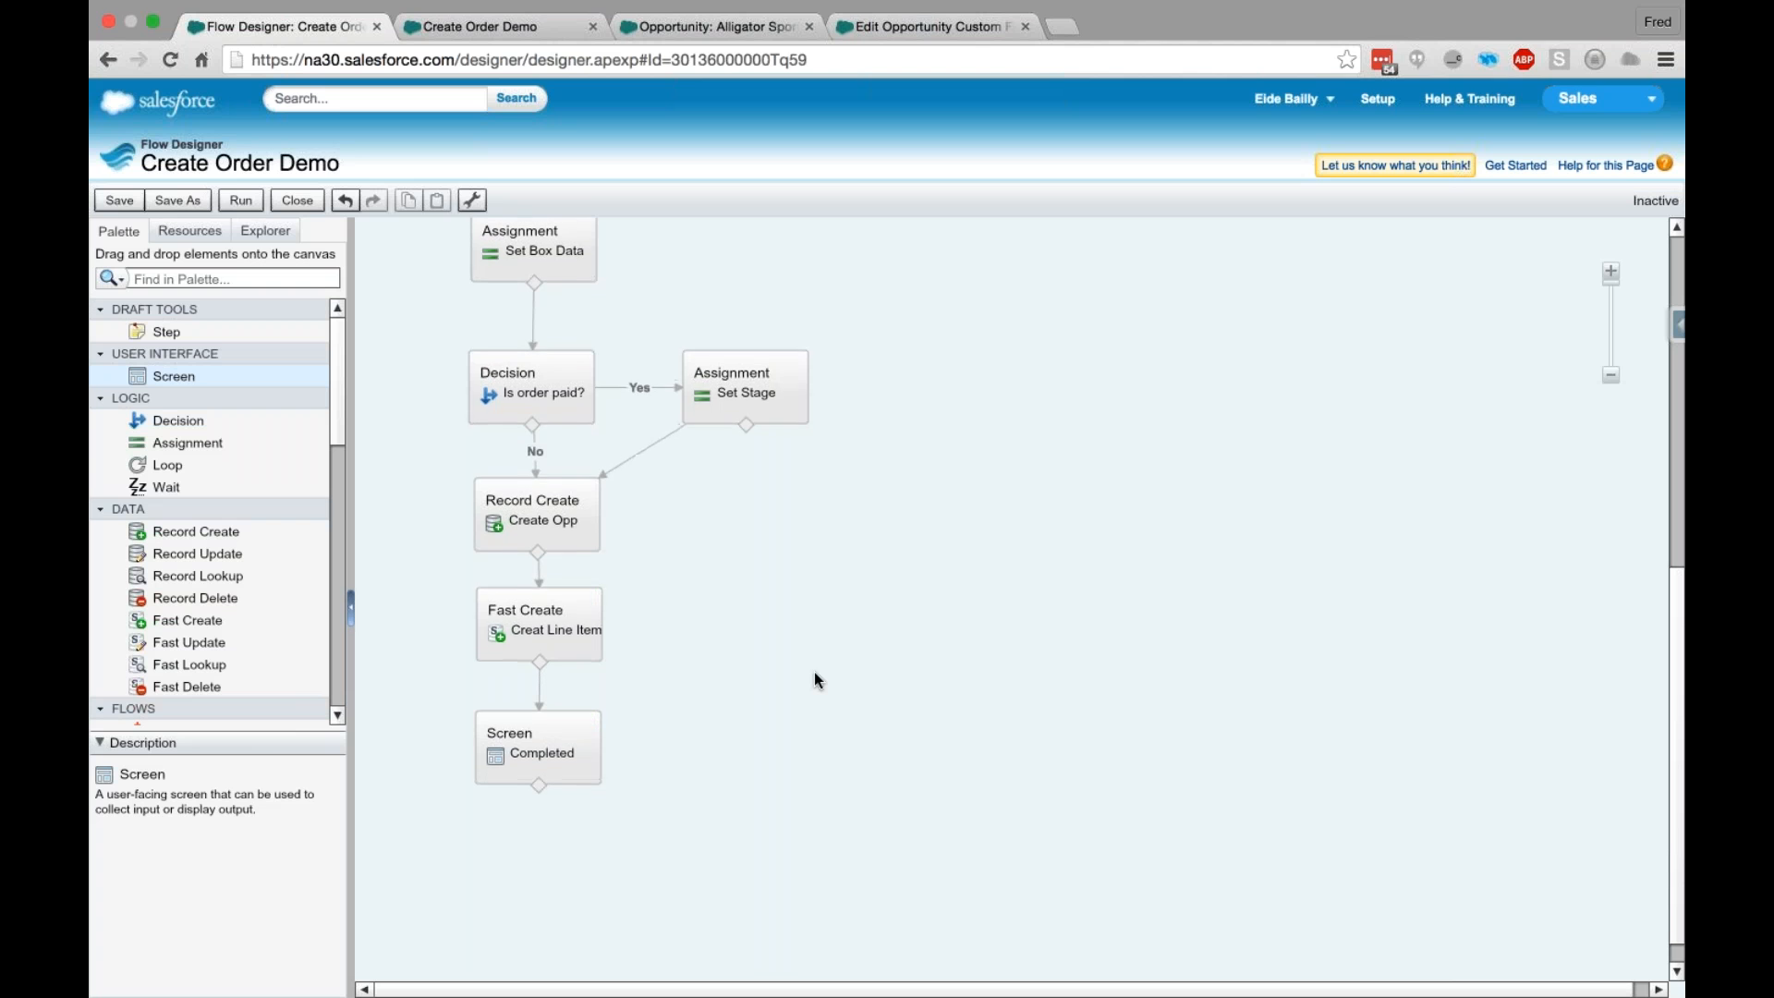
- Save and run the flow, closing the browser tab of the earlier Create Order Demo run
click(113, 201)
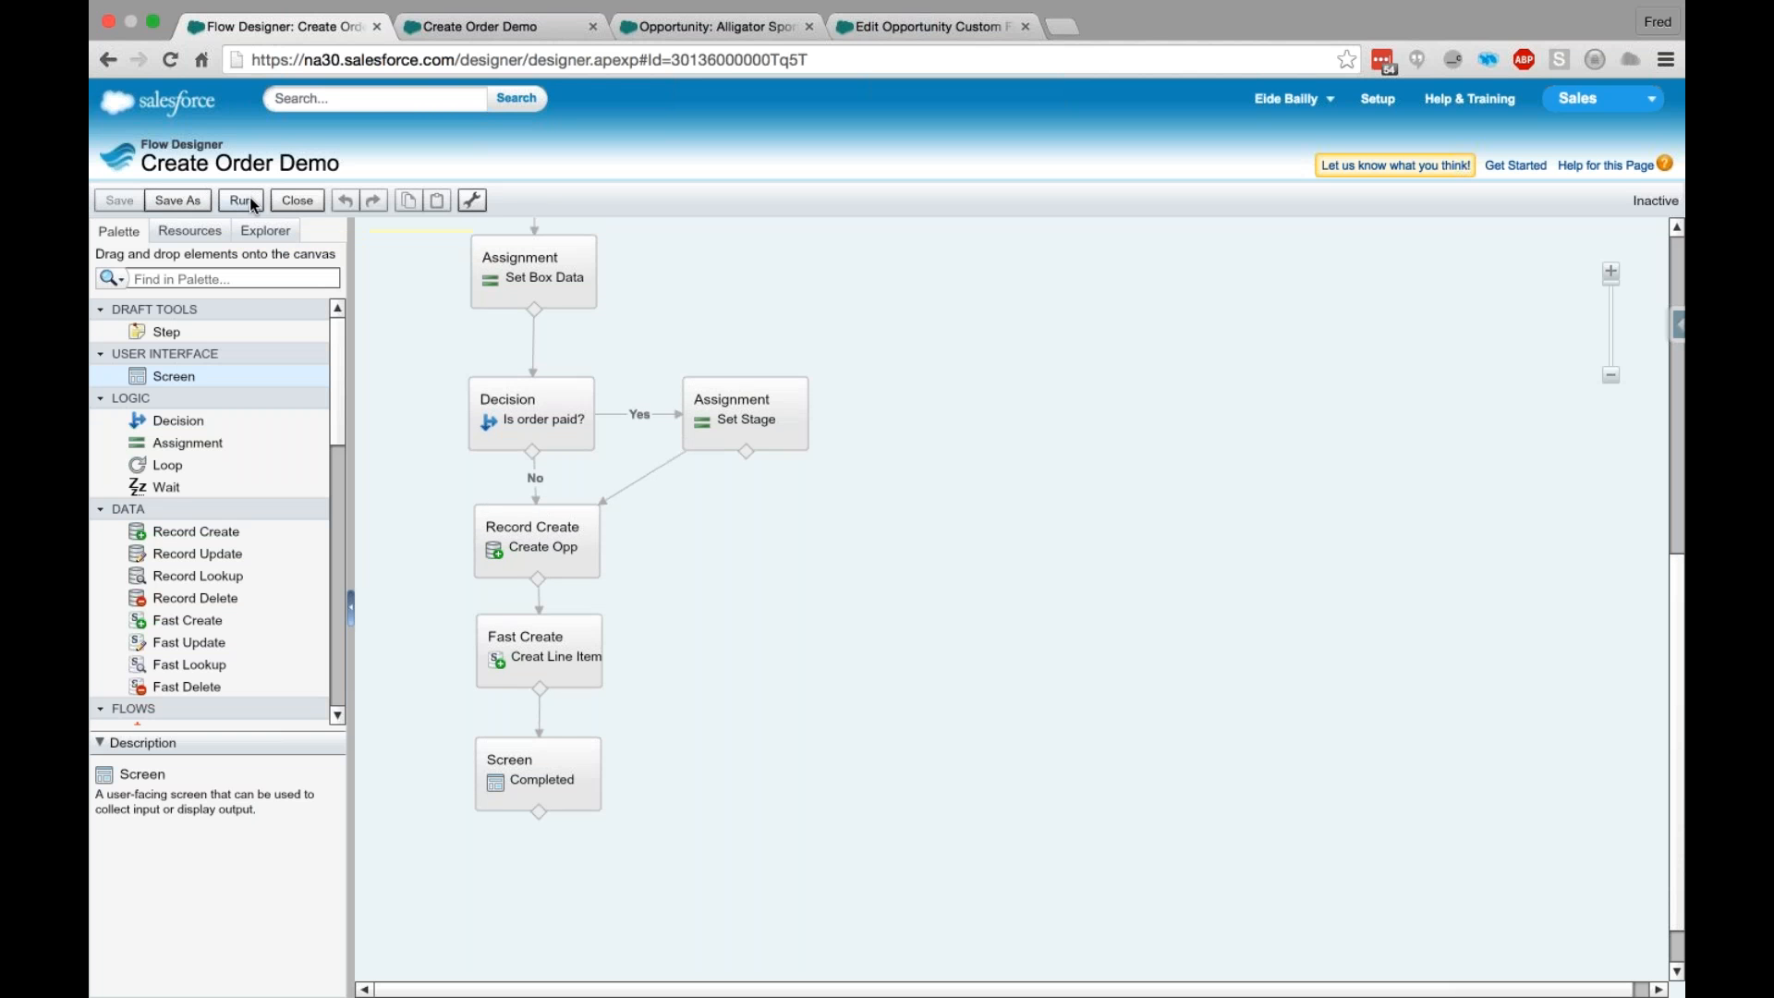
click(240, 200)
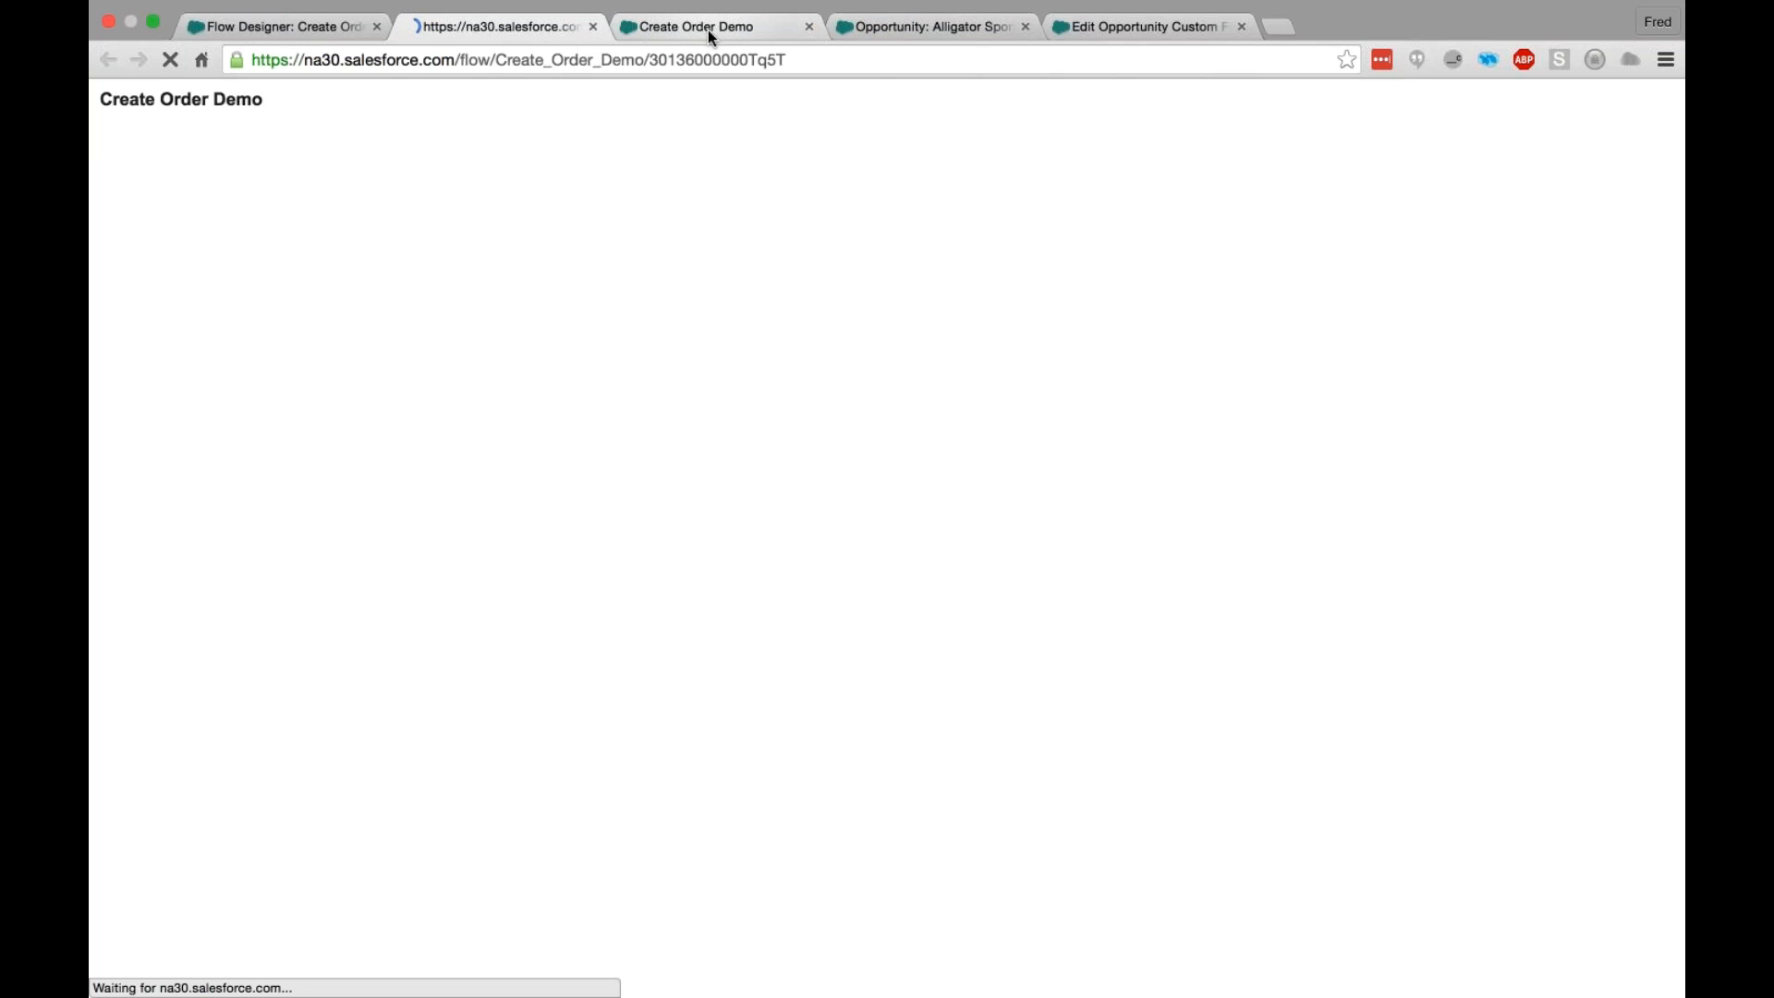
click(661, 34)
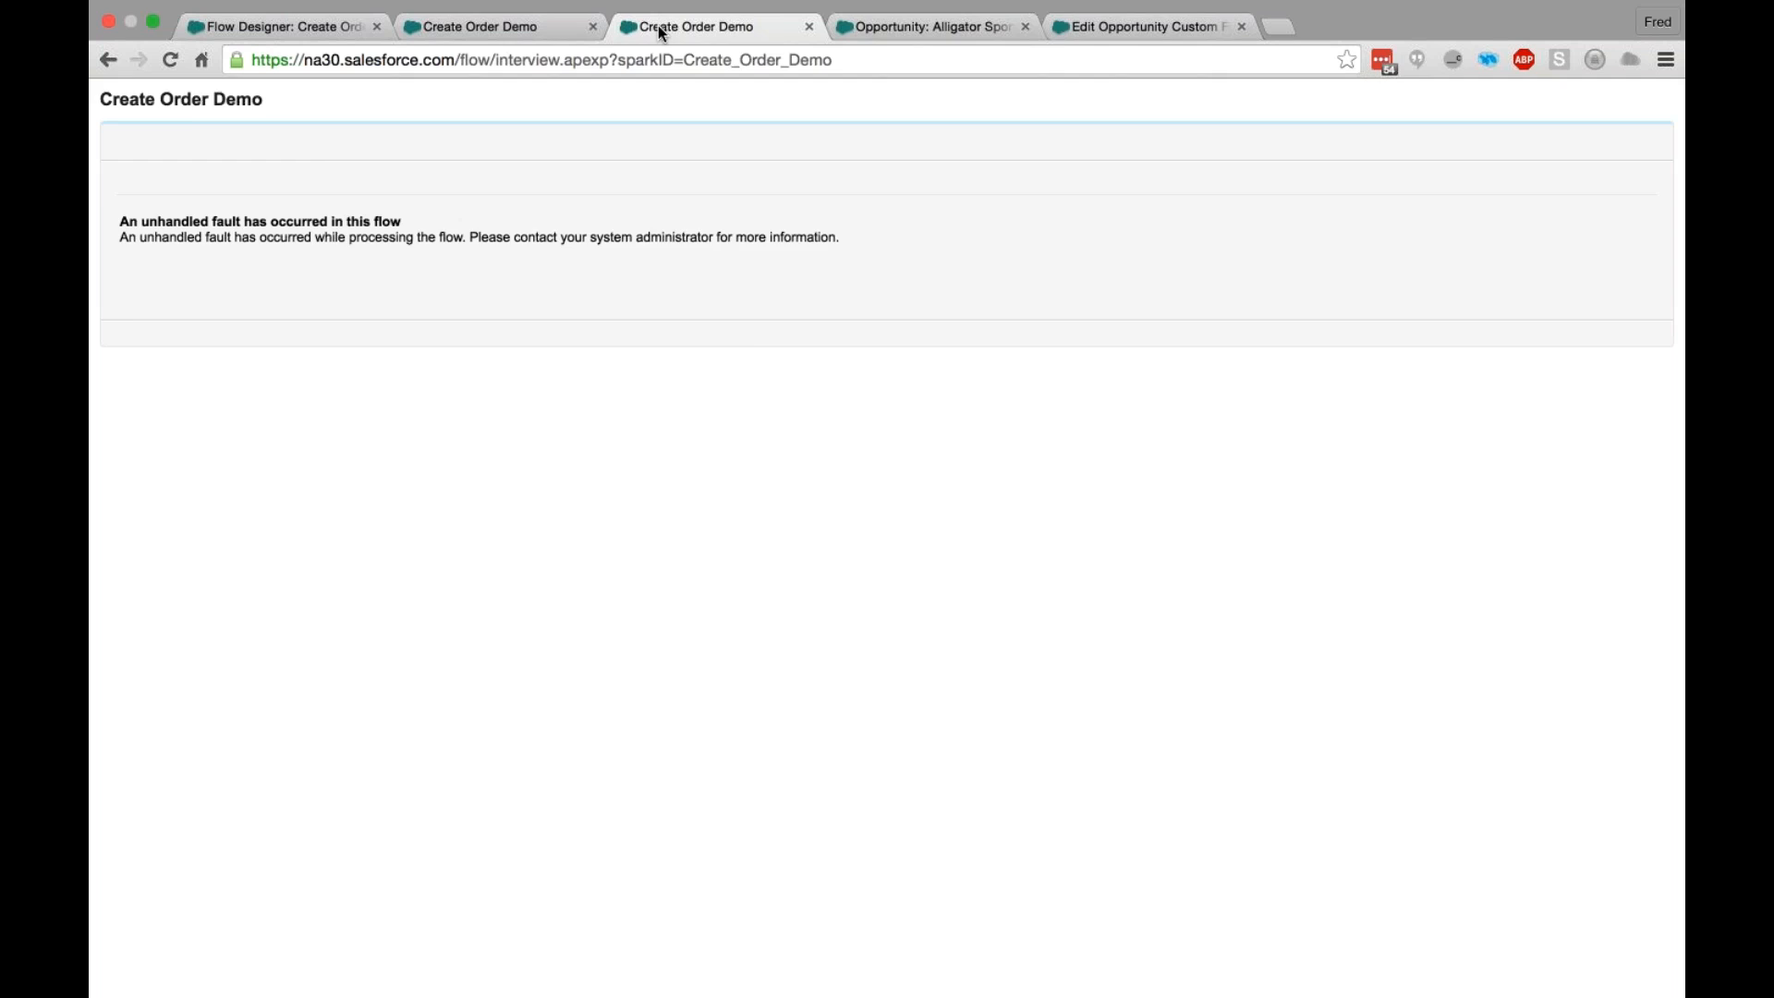
key(super+w)
click(486, 35)
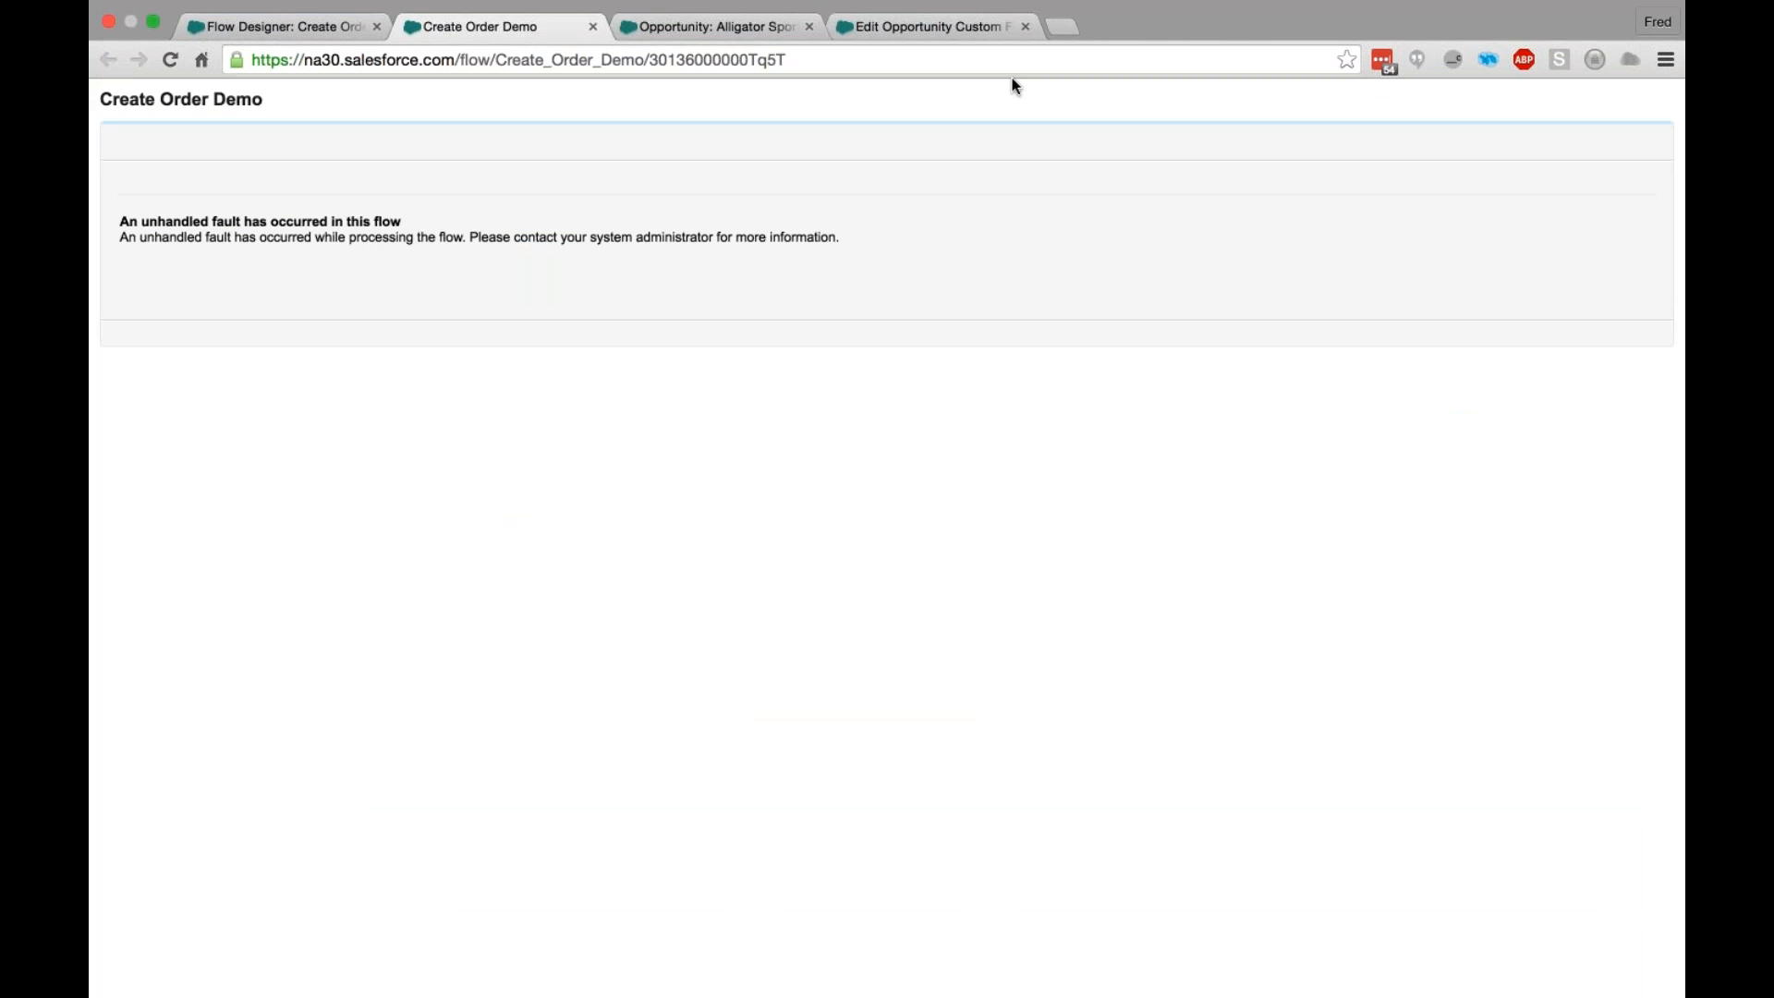
- Append an Accountid parameter with the copied account record ID to the flow's URL and load it
drag(740, 60, 694, 60)
click(797, 60)
text(?)
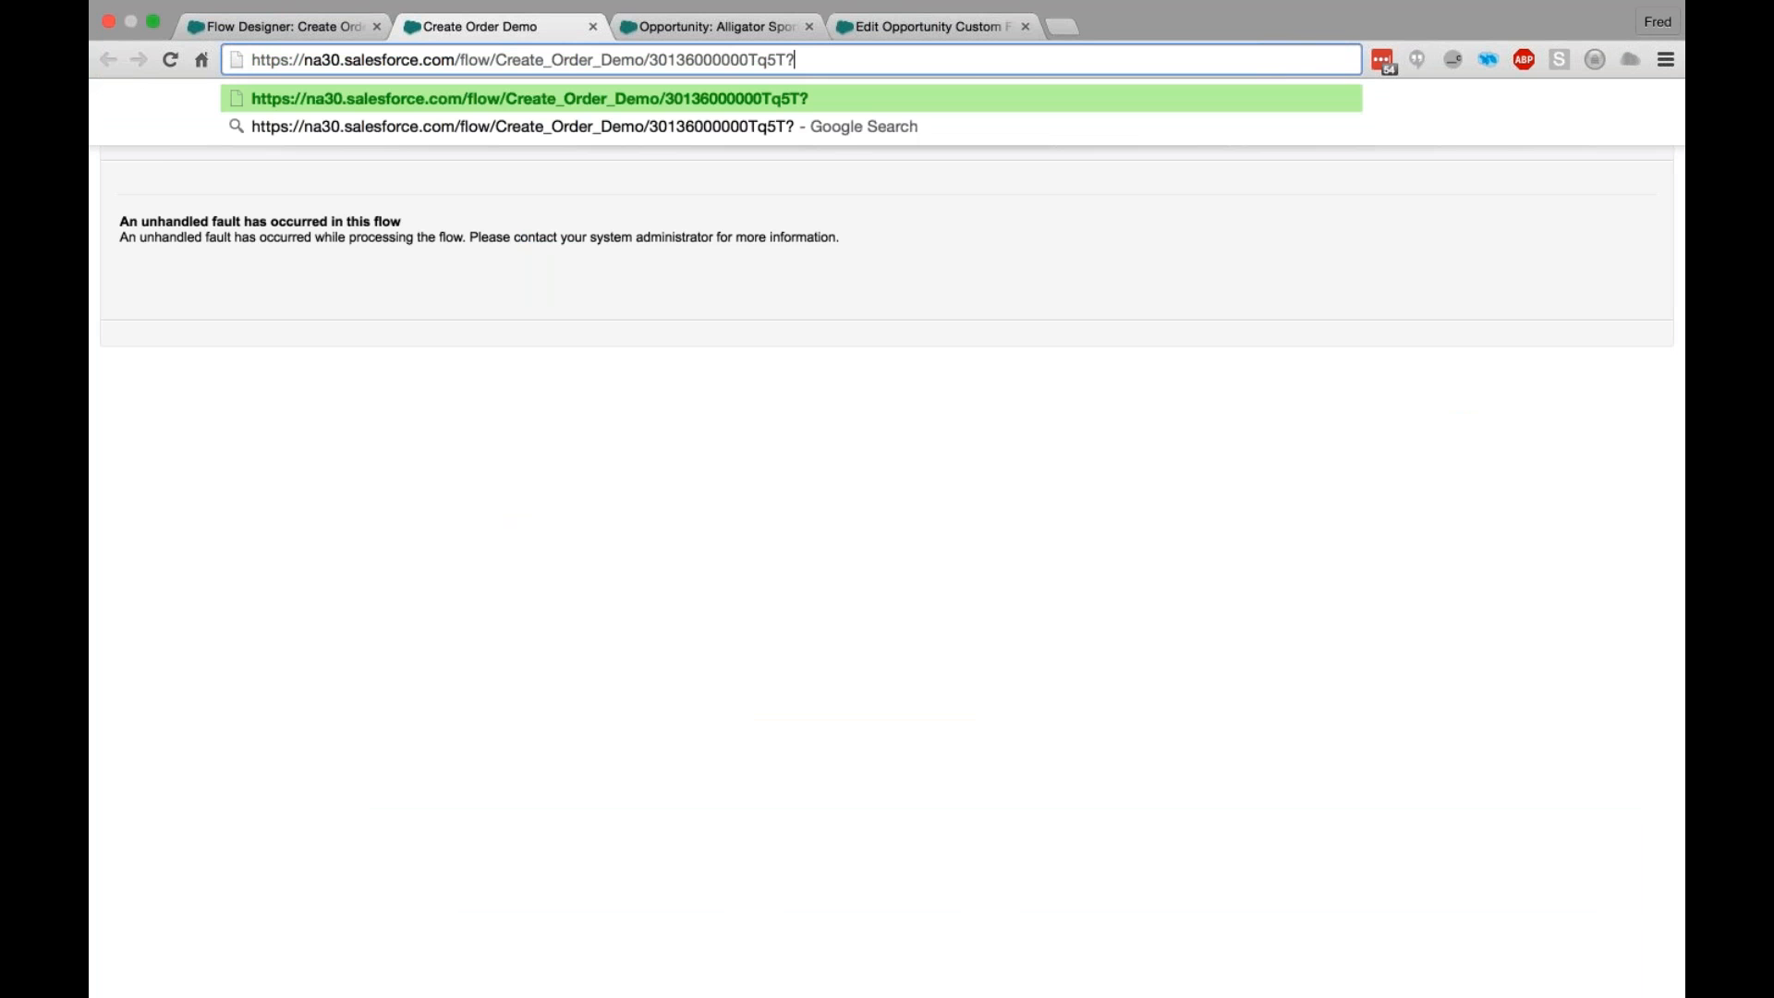
text(Acc)
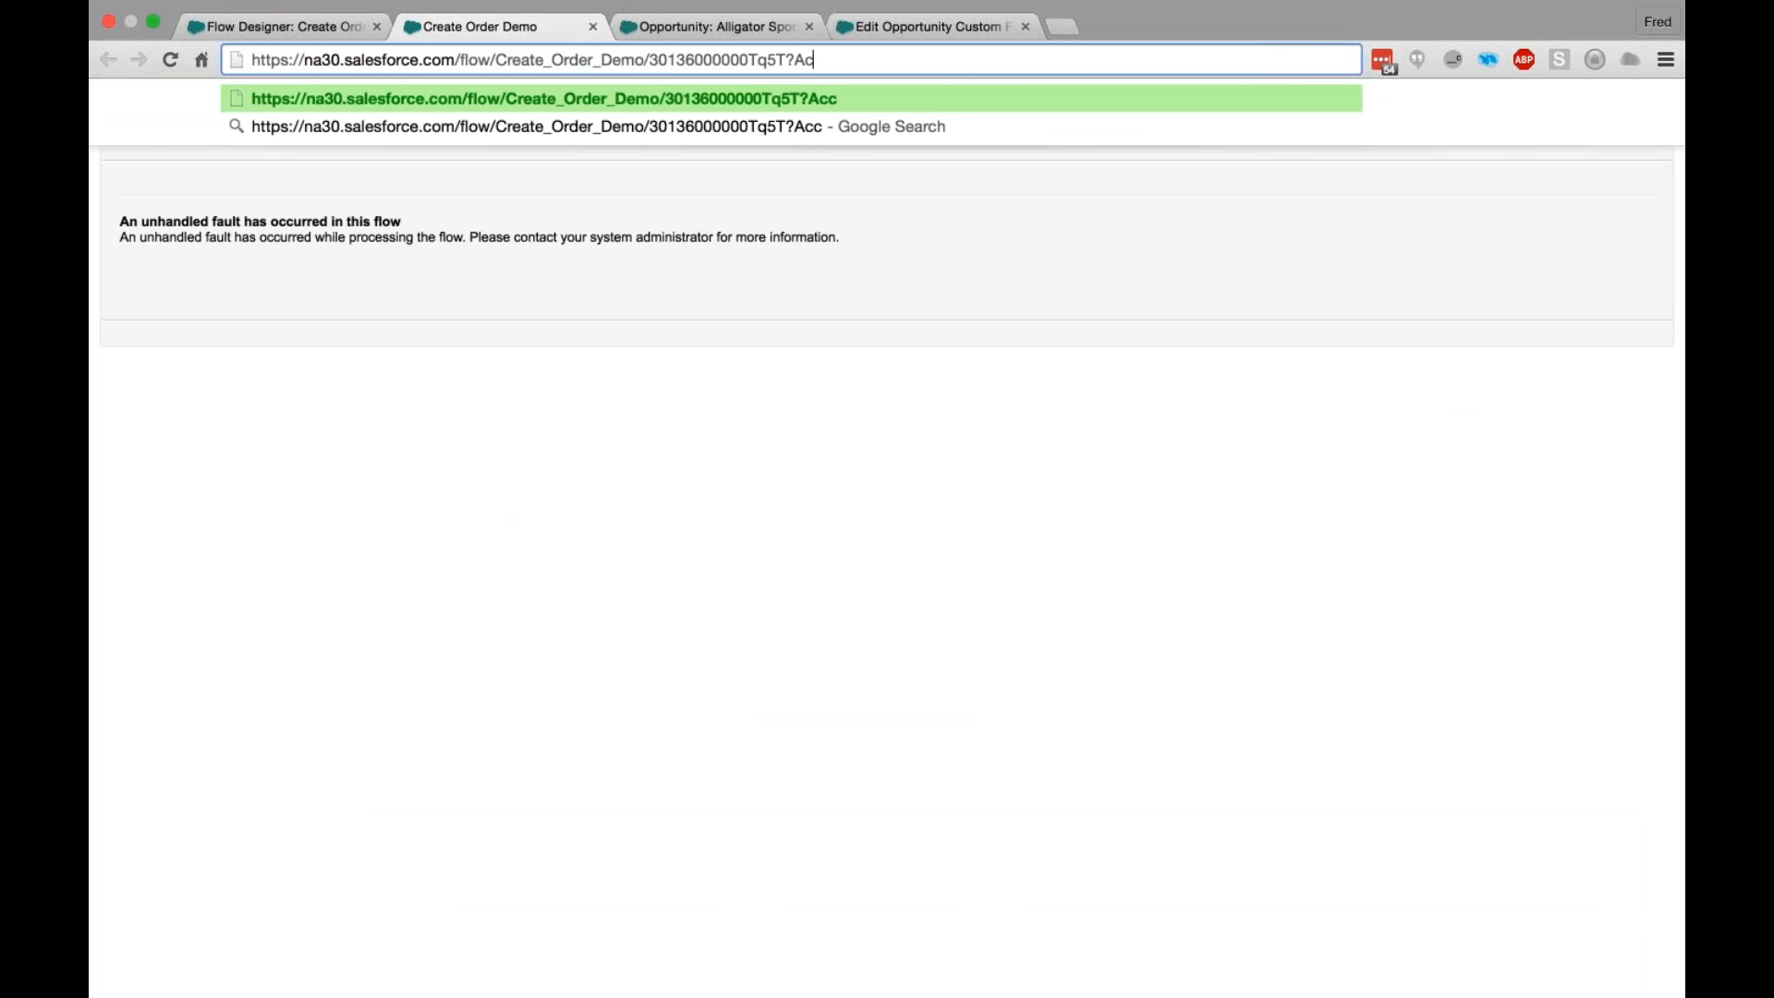
text(ountid=)
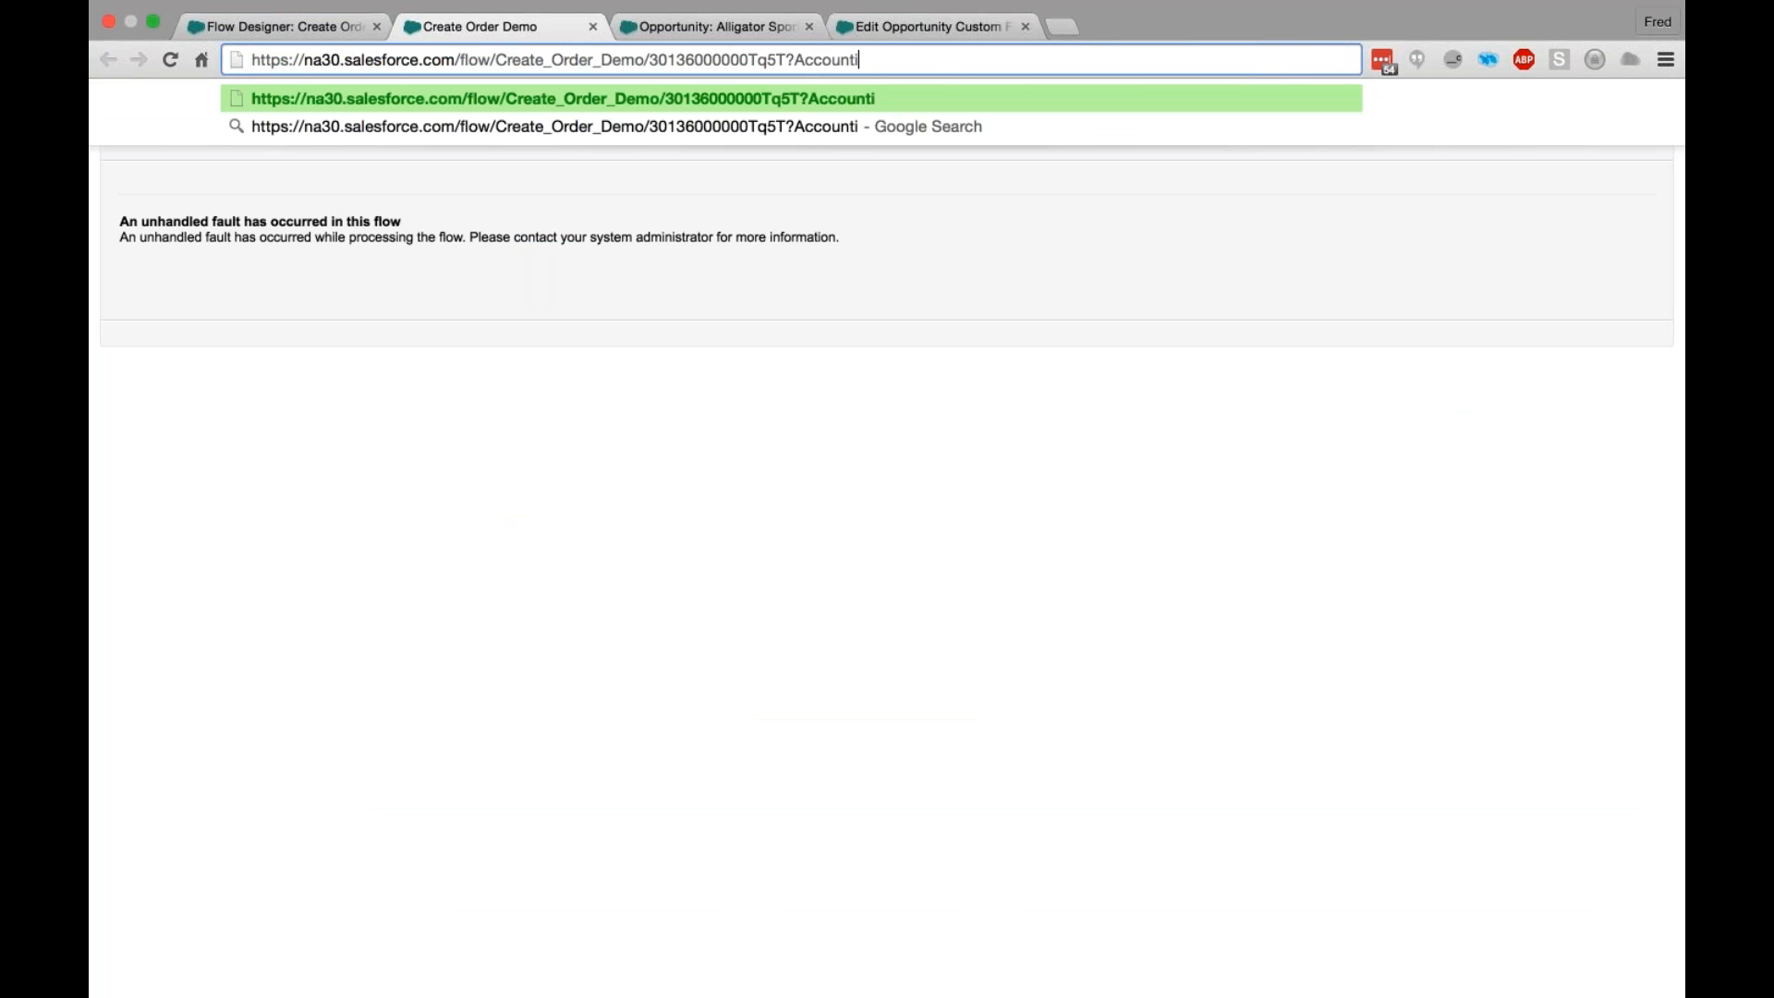
key(cmd+v)
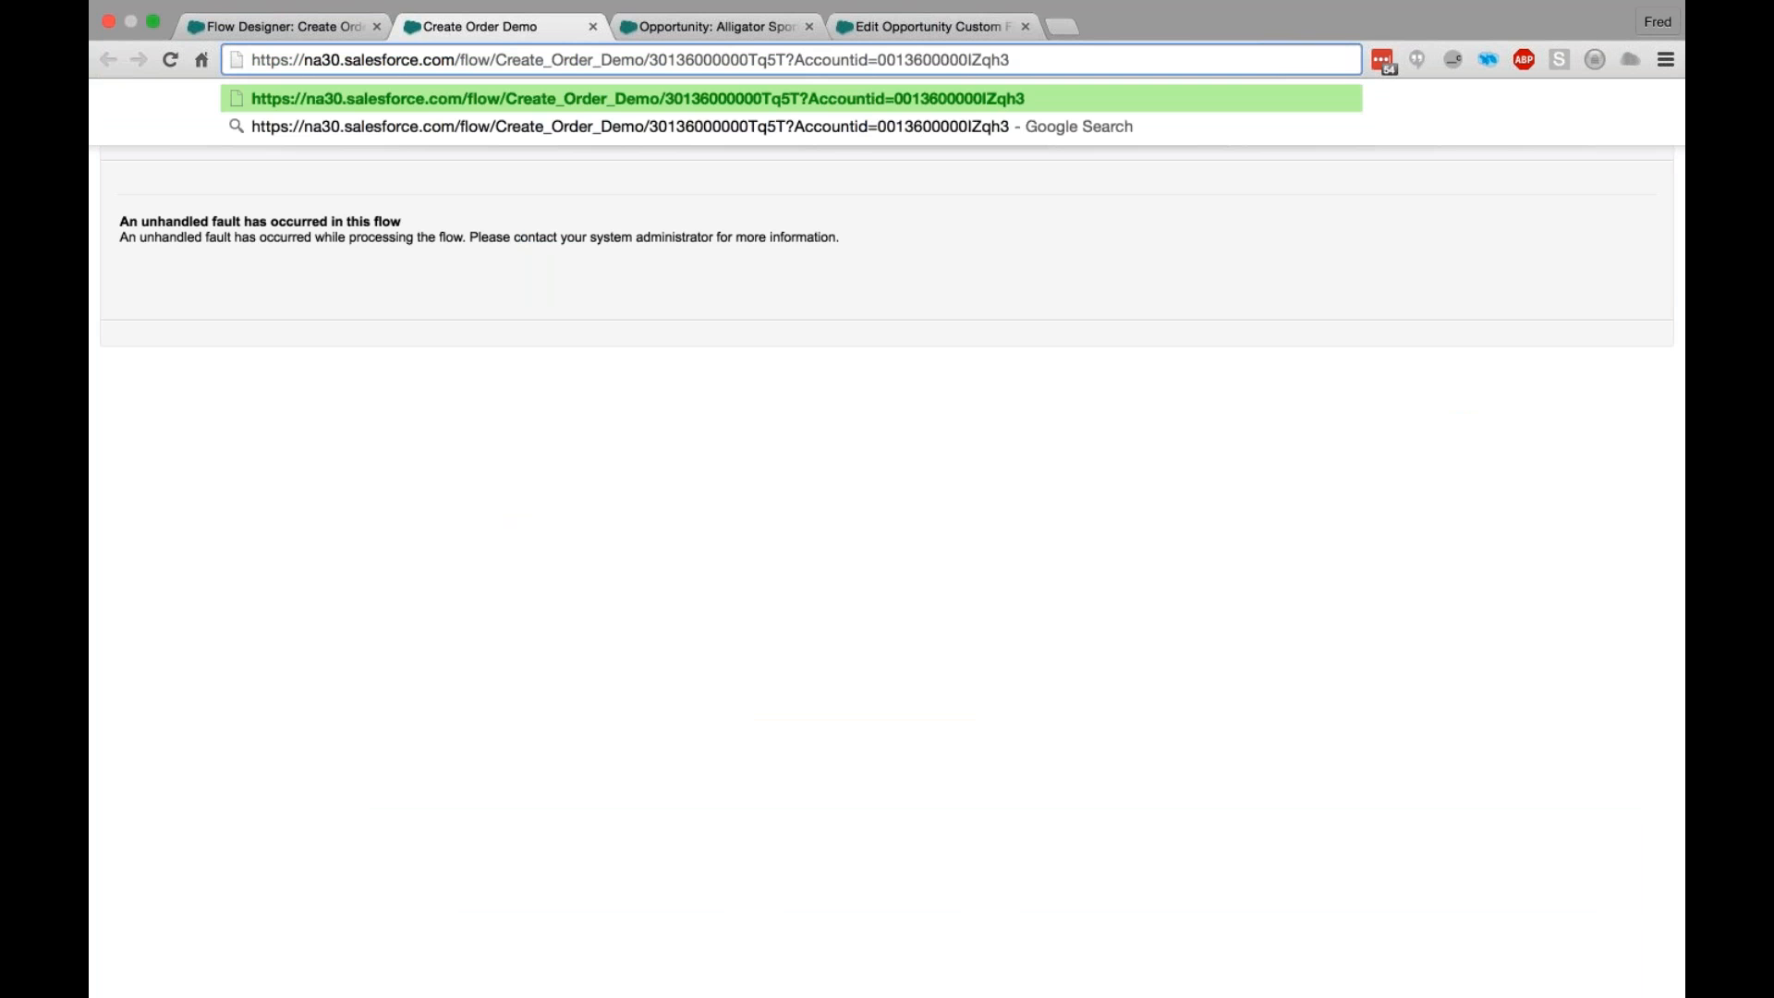
key(Return)
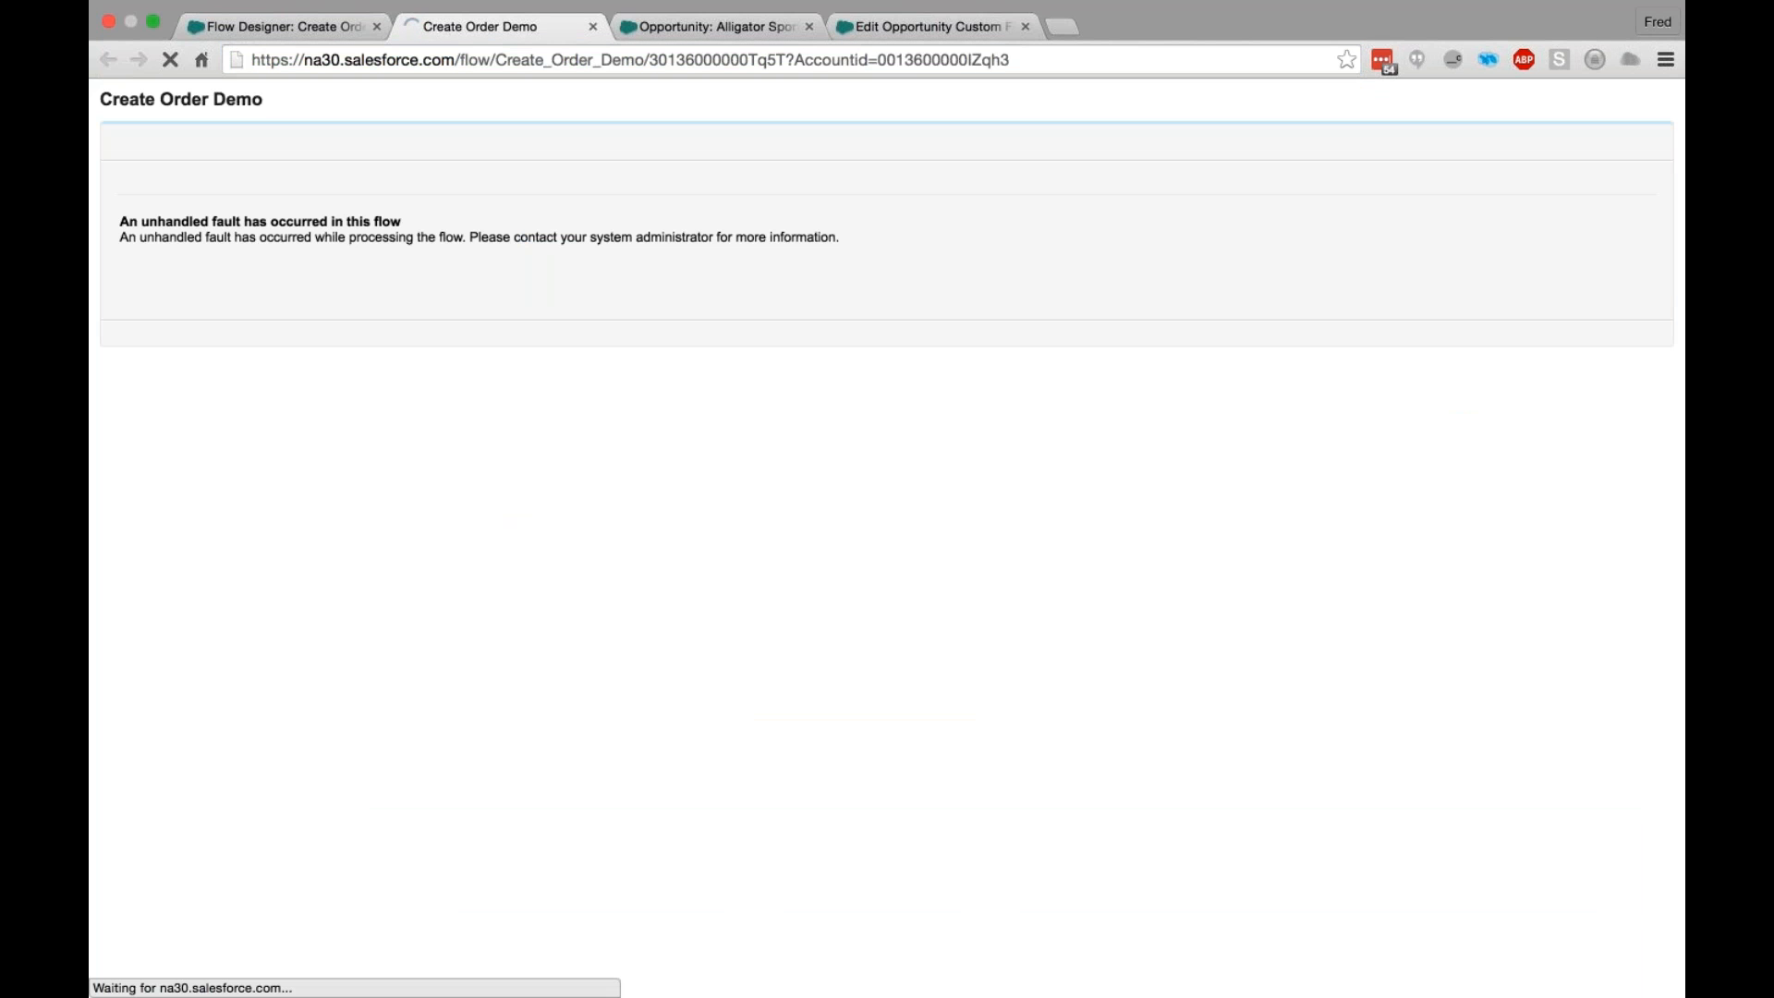
- Change the URL parameter name to AccountID and reload the flow
click(830, 59)
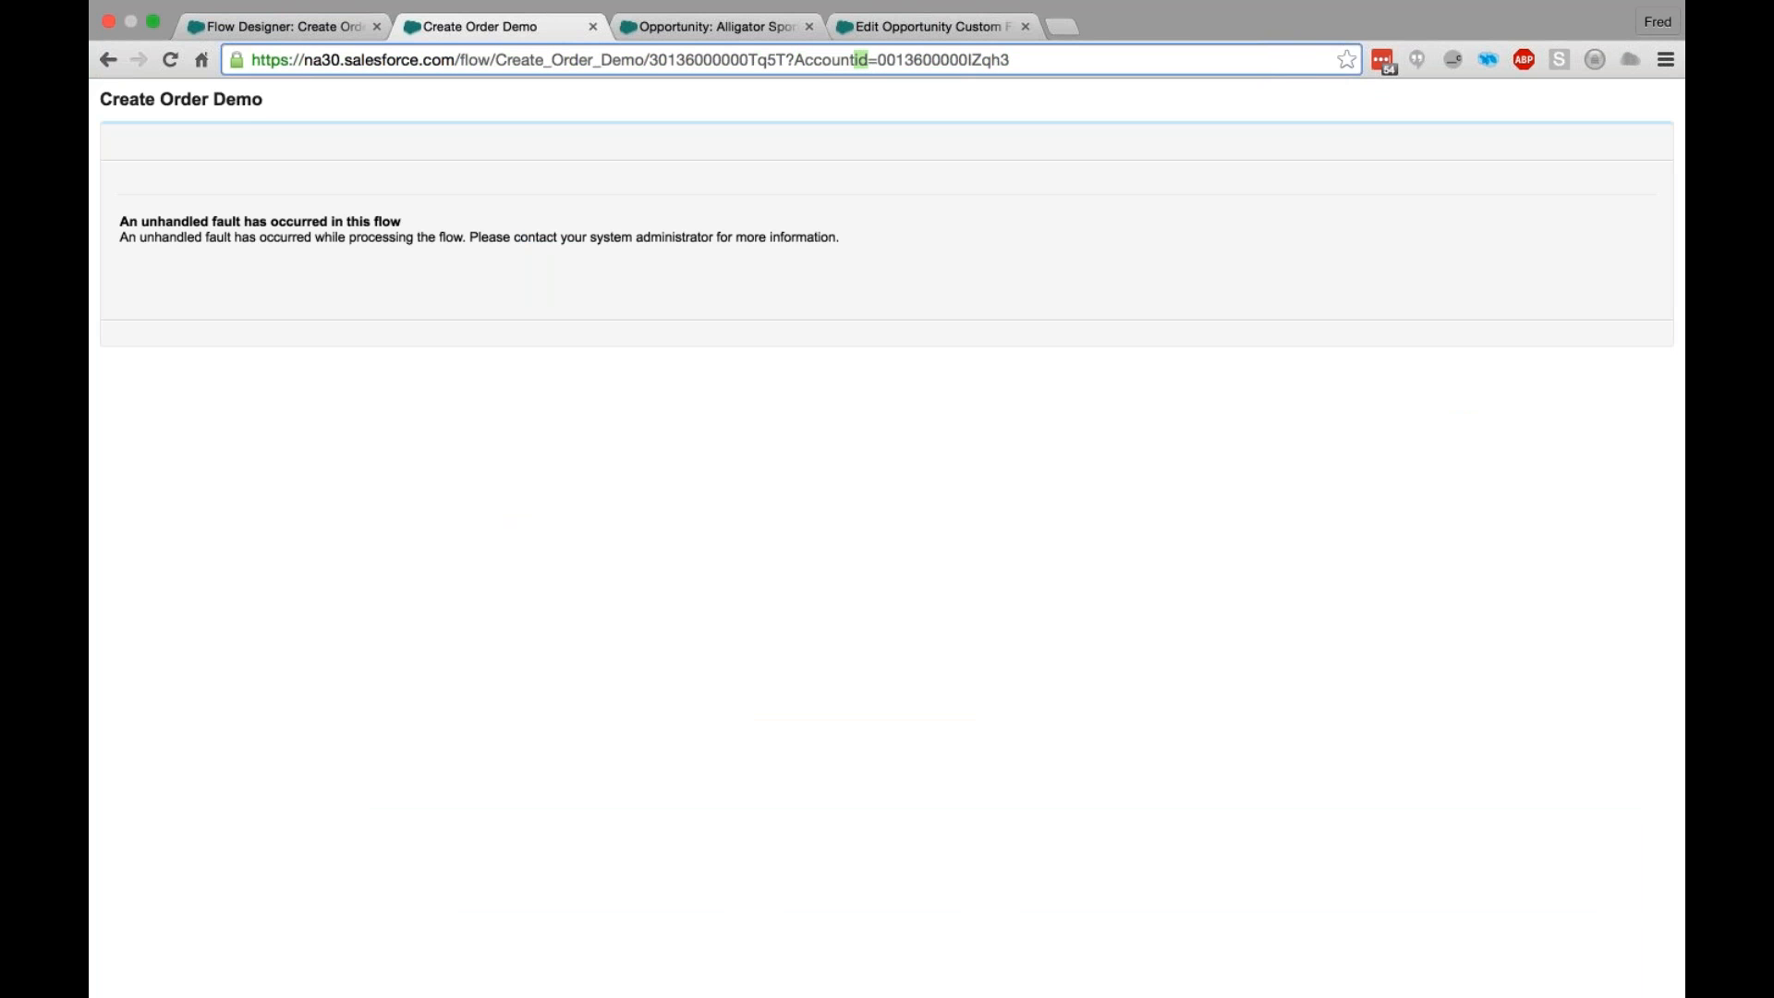
key(Delete)
key(Delete)
text(I)
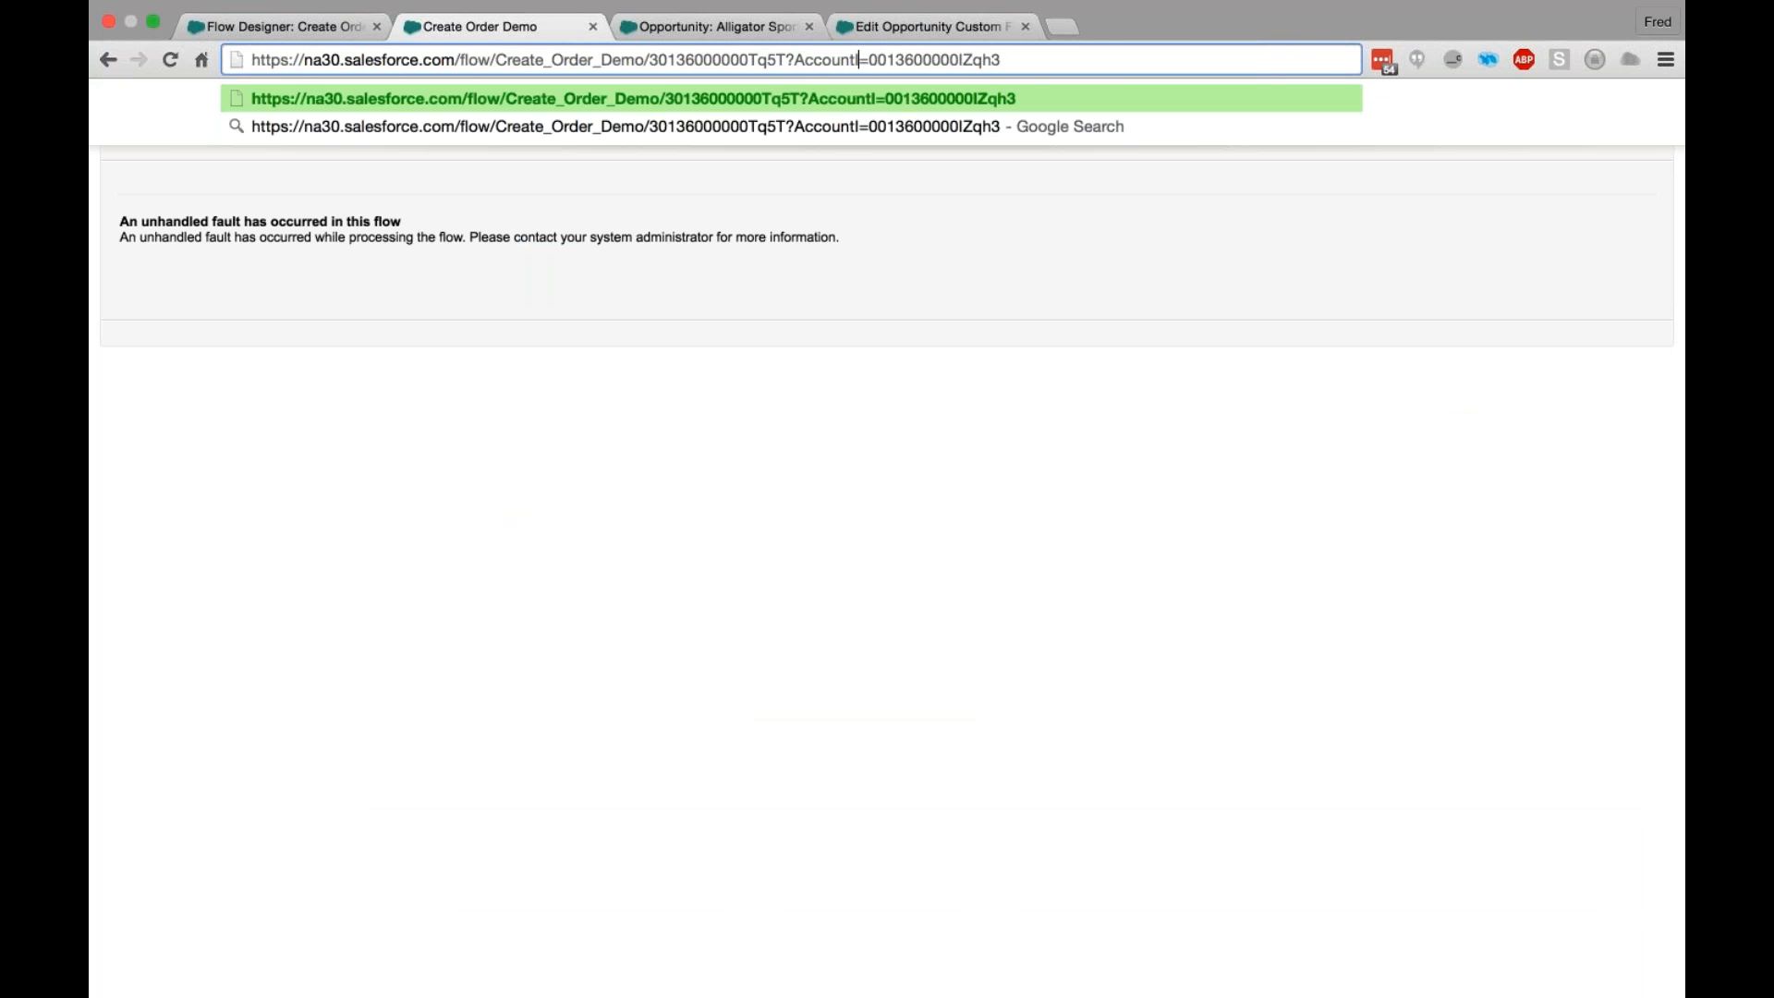
text(D)
key(Return)
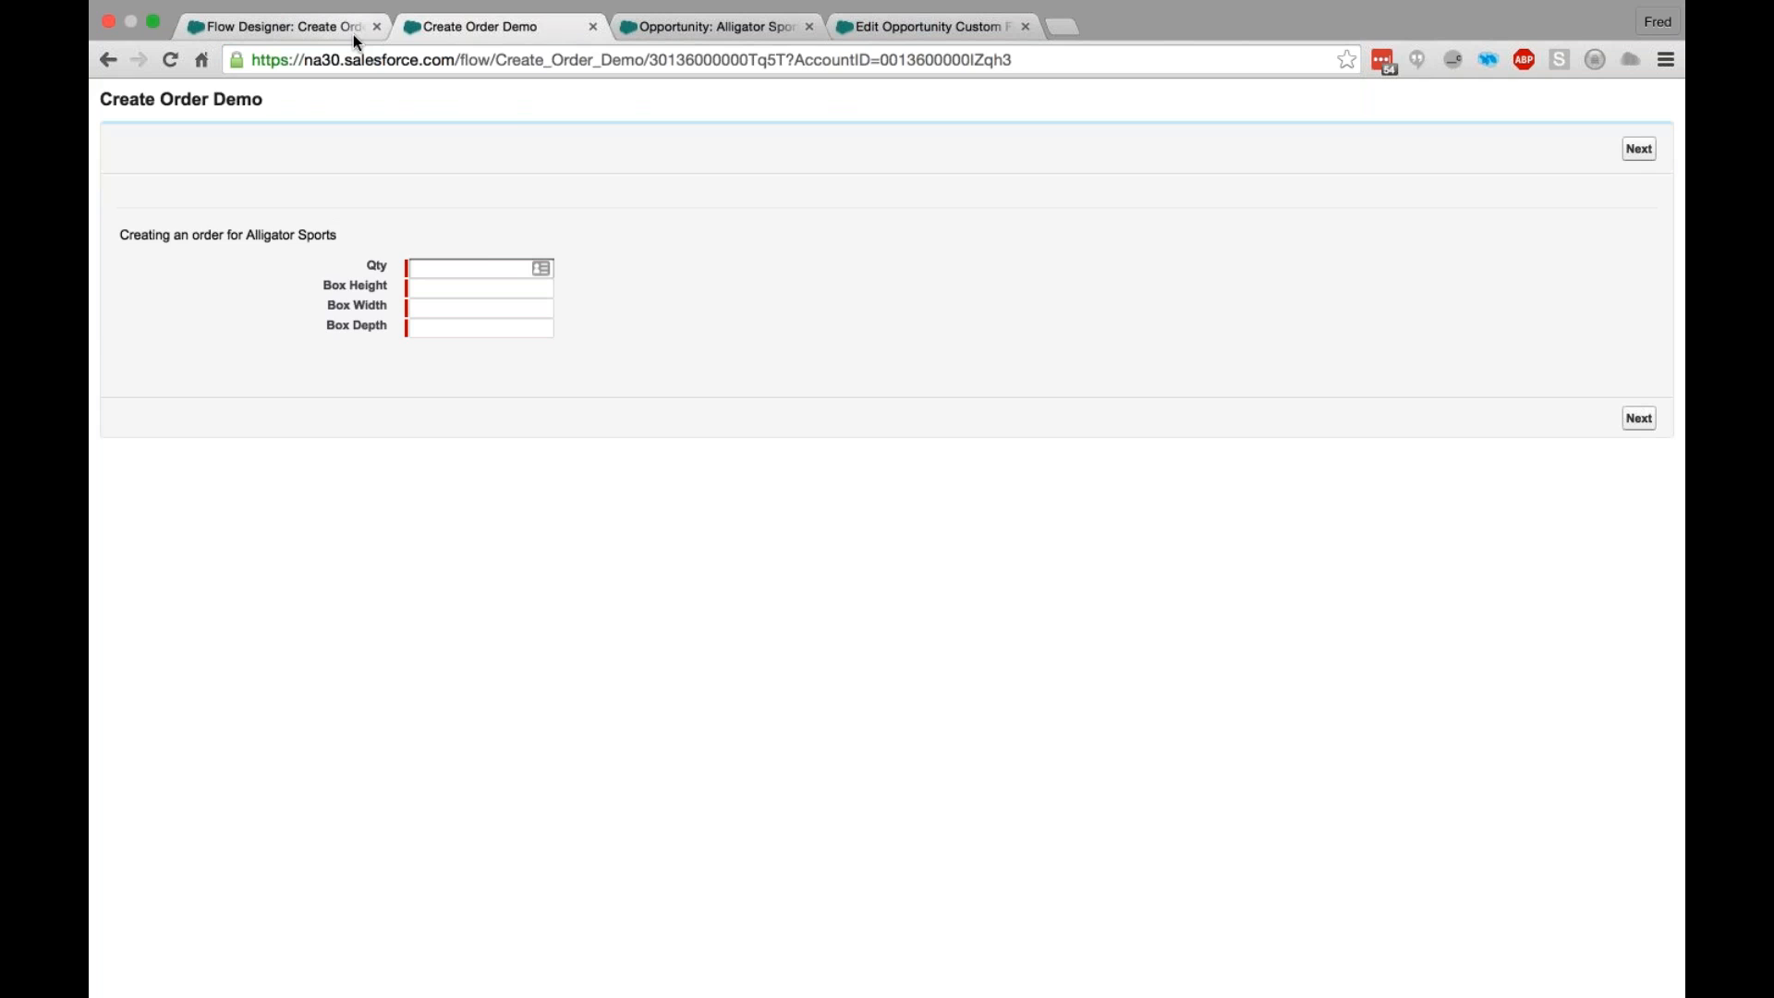
- Check the spelling of the flow's variable names in the Flow Designer and return to the running flow
click(309, 29)
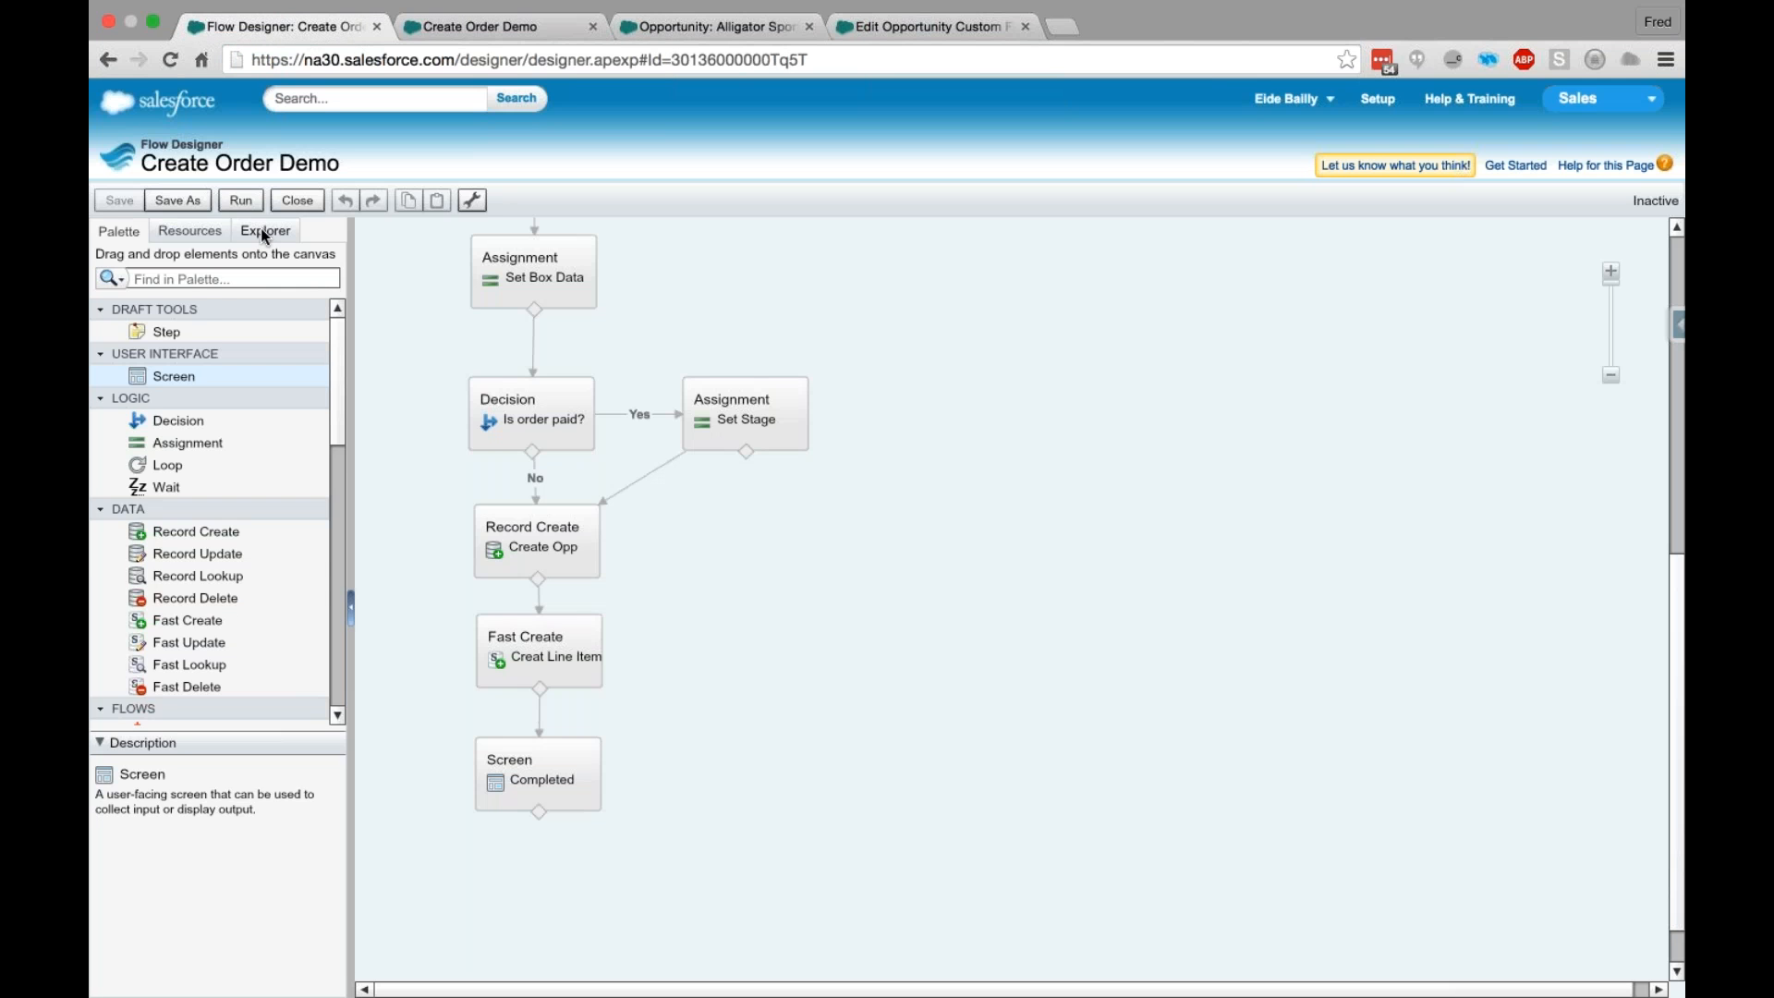
click(260, 229)
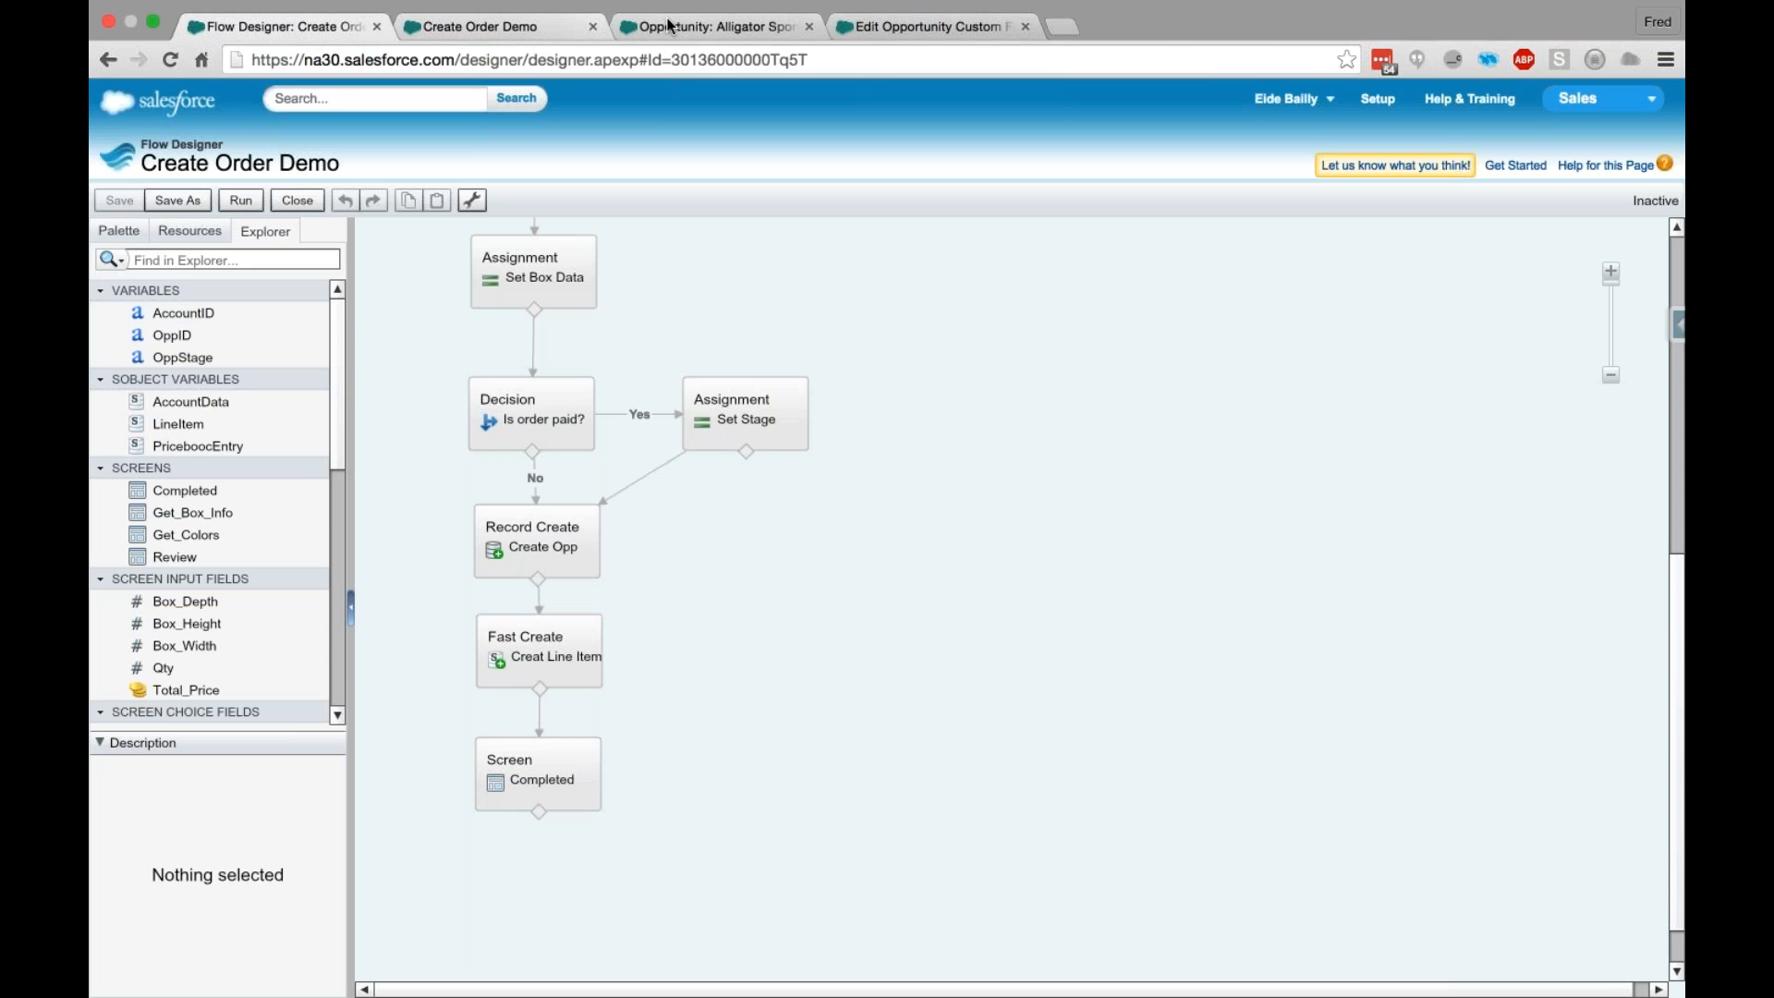
click(517, 26)
- Submit quantity 500 with box height, width and depth of 12, and choose chartreuse, antiquewhite and darkgoldenrod as colors 1 to 3
click(1638, 418)
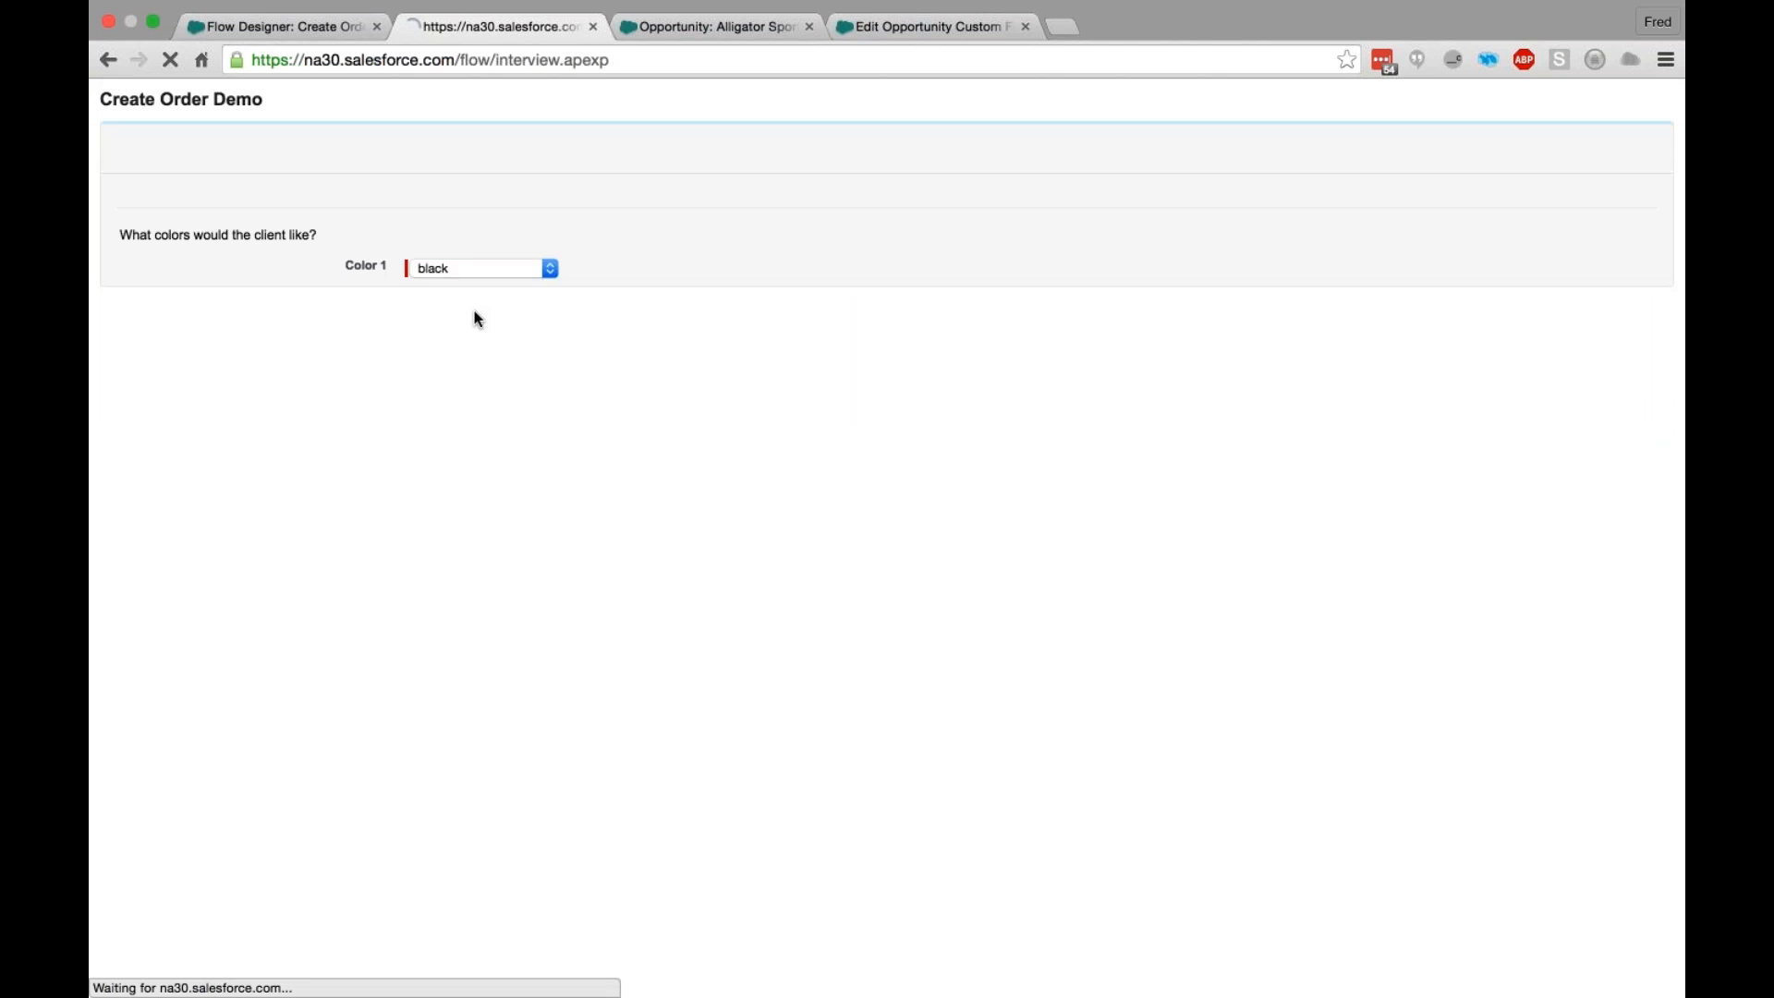
click(467, 268)
text(chartreuse)
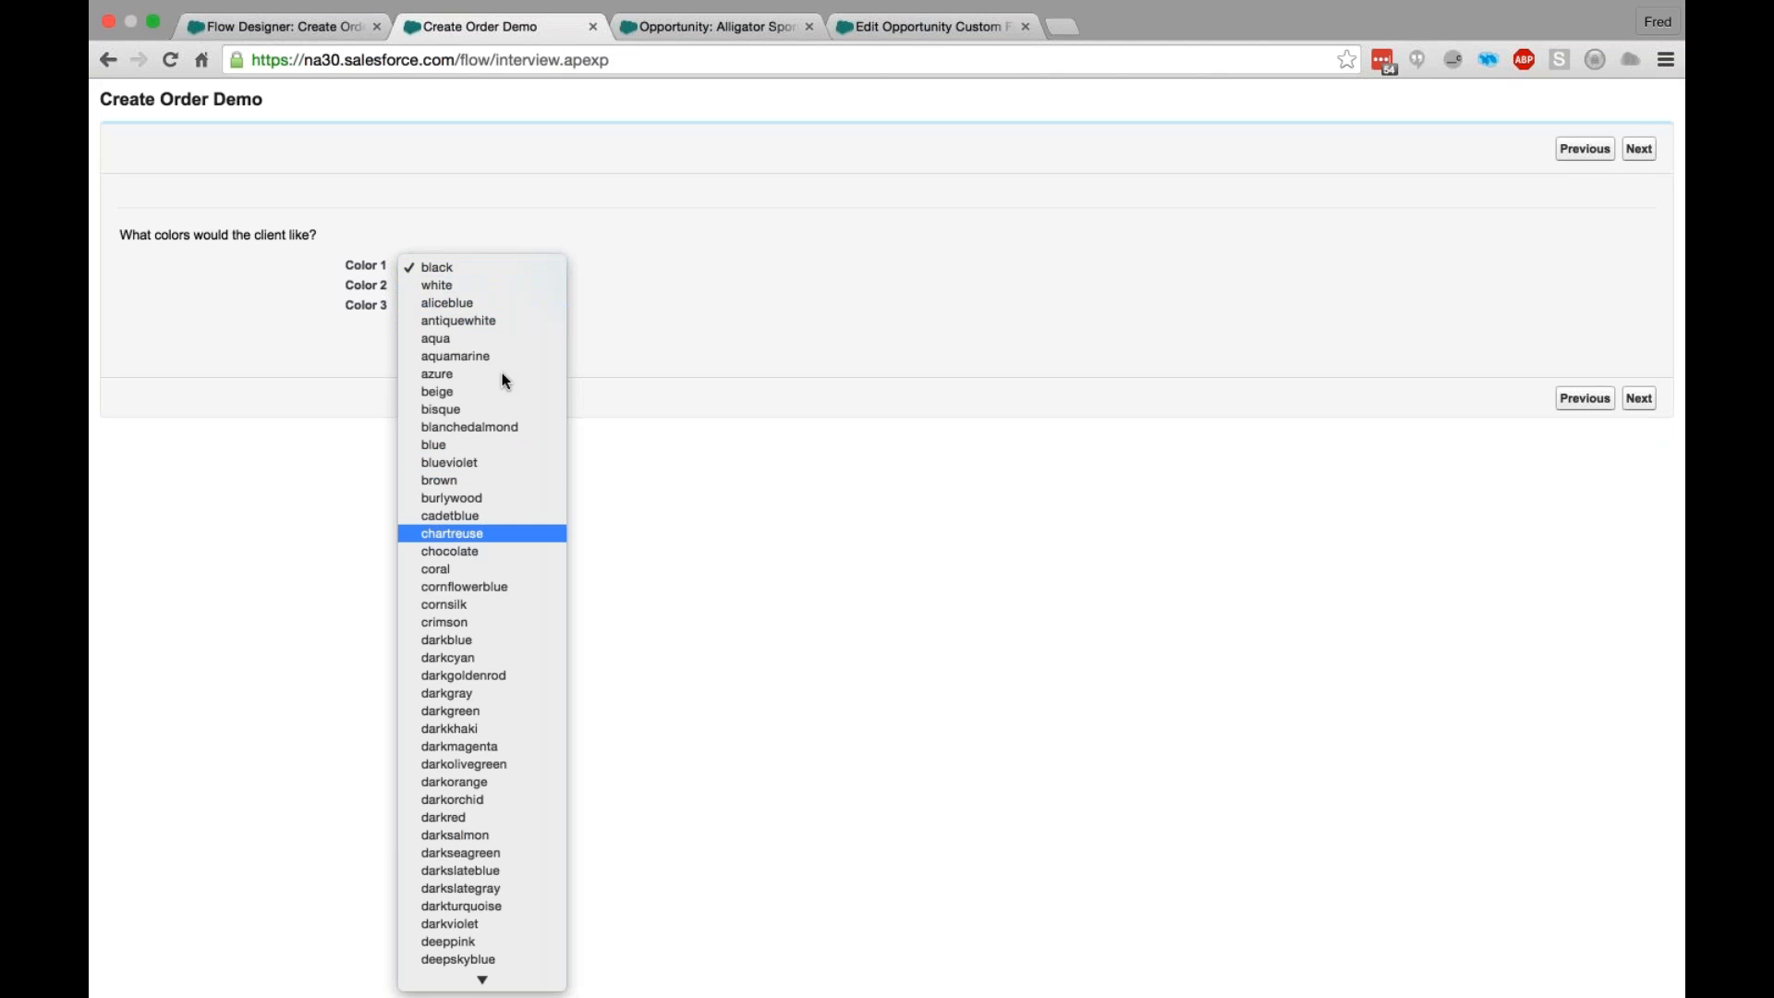
key(Return)
click(478, 294)
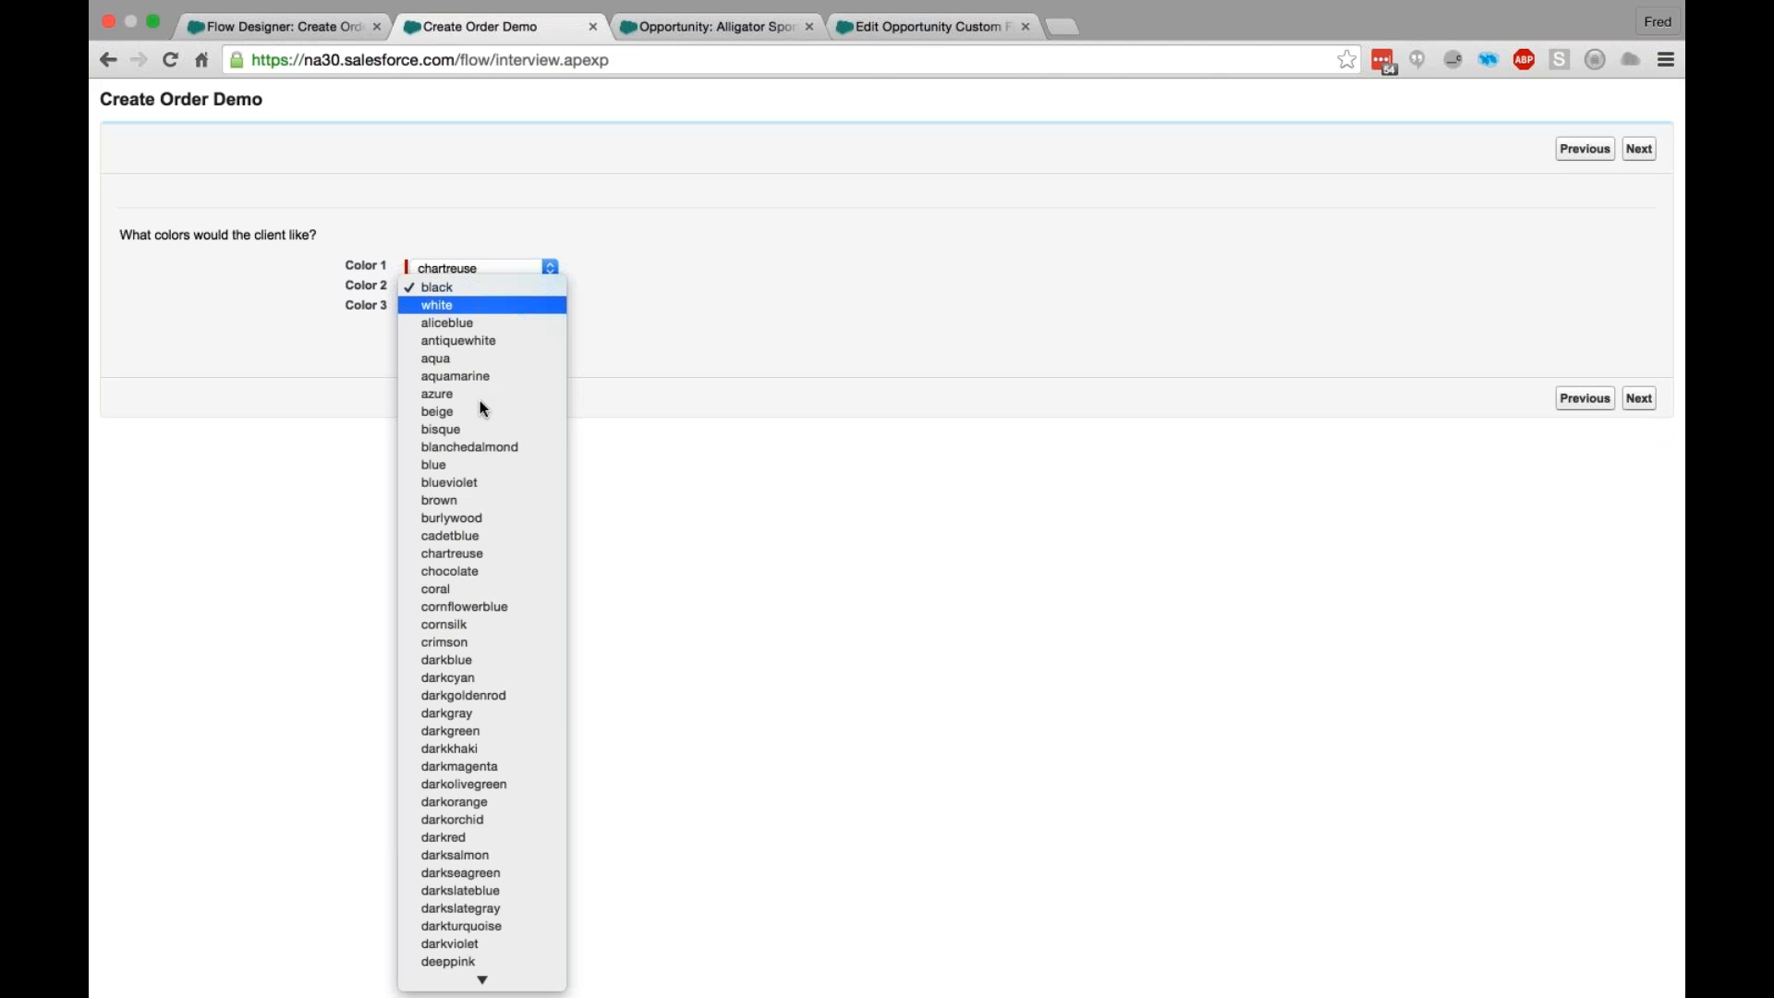
click(459, 340)
click(485, 307)
click(503, 716)
key(Return)
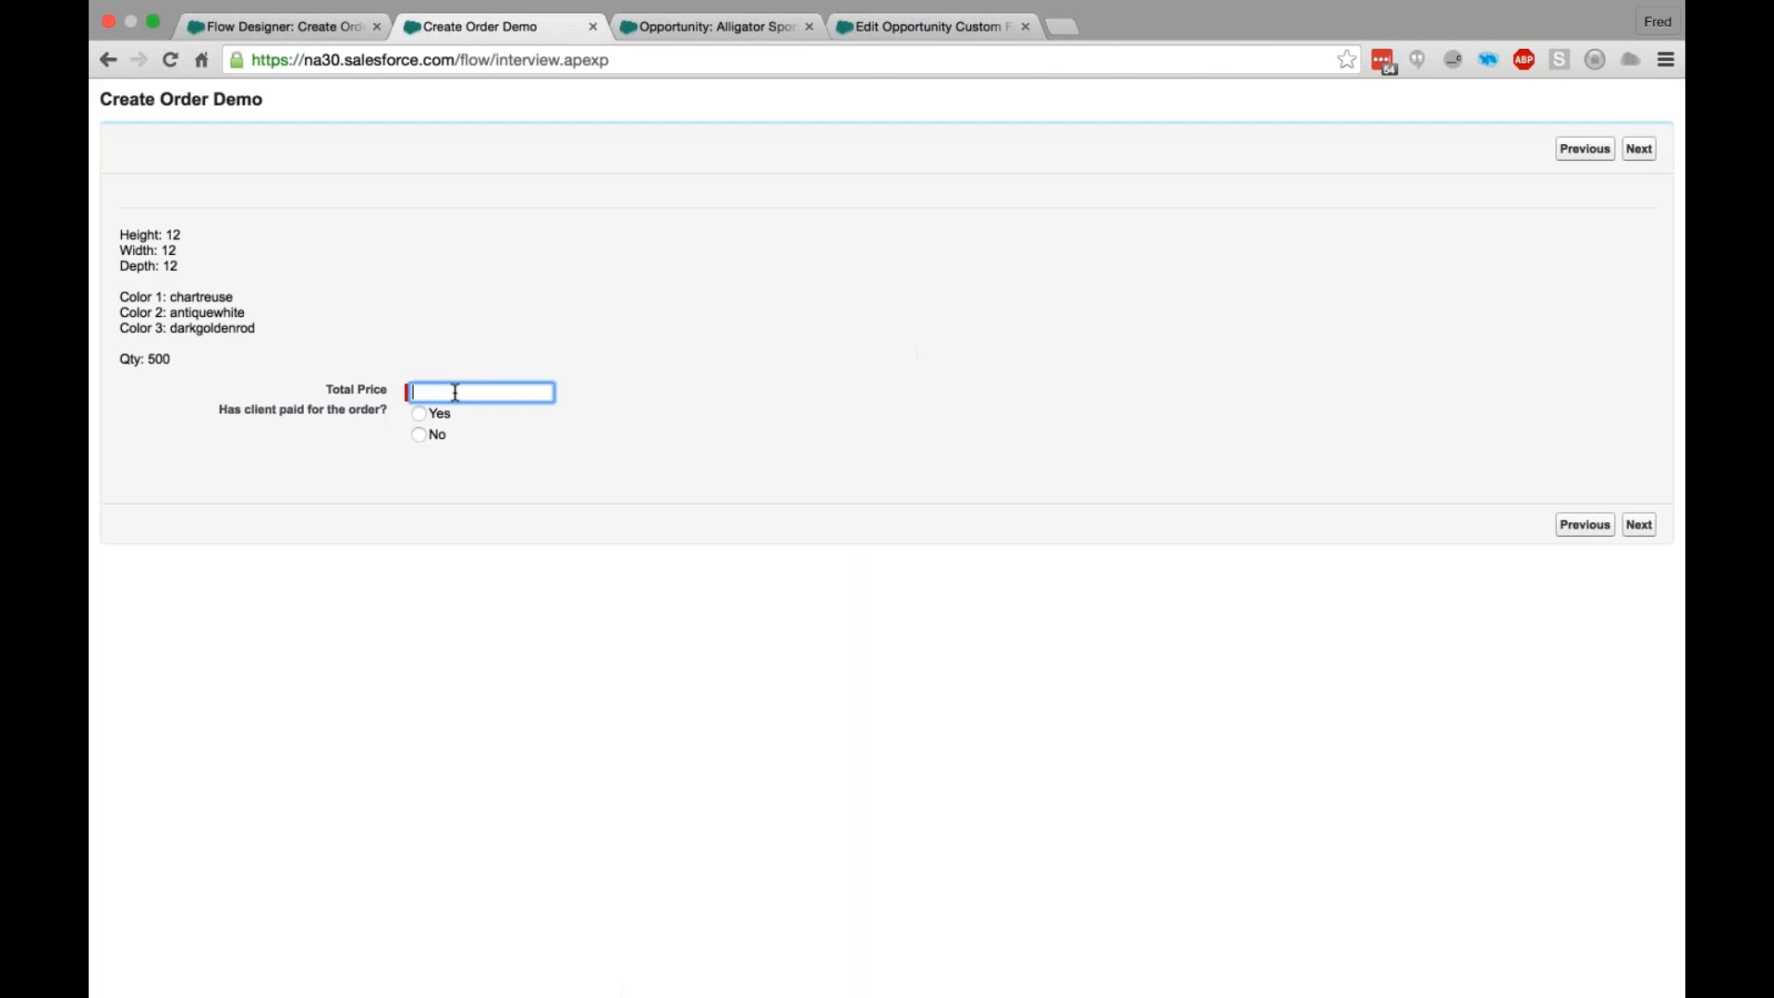
- Set the total price to 500 on the order's review screen
click(453, 391)
click(458, 421)
double_click(412, 392)
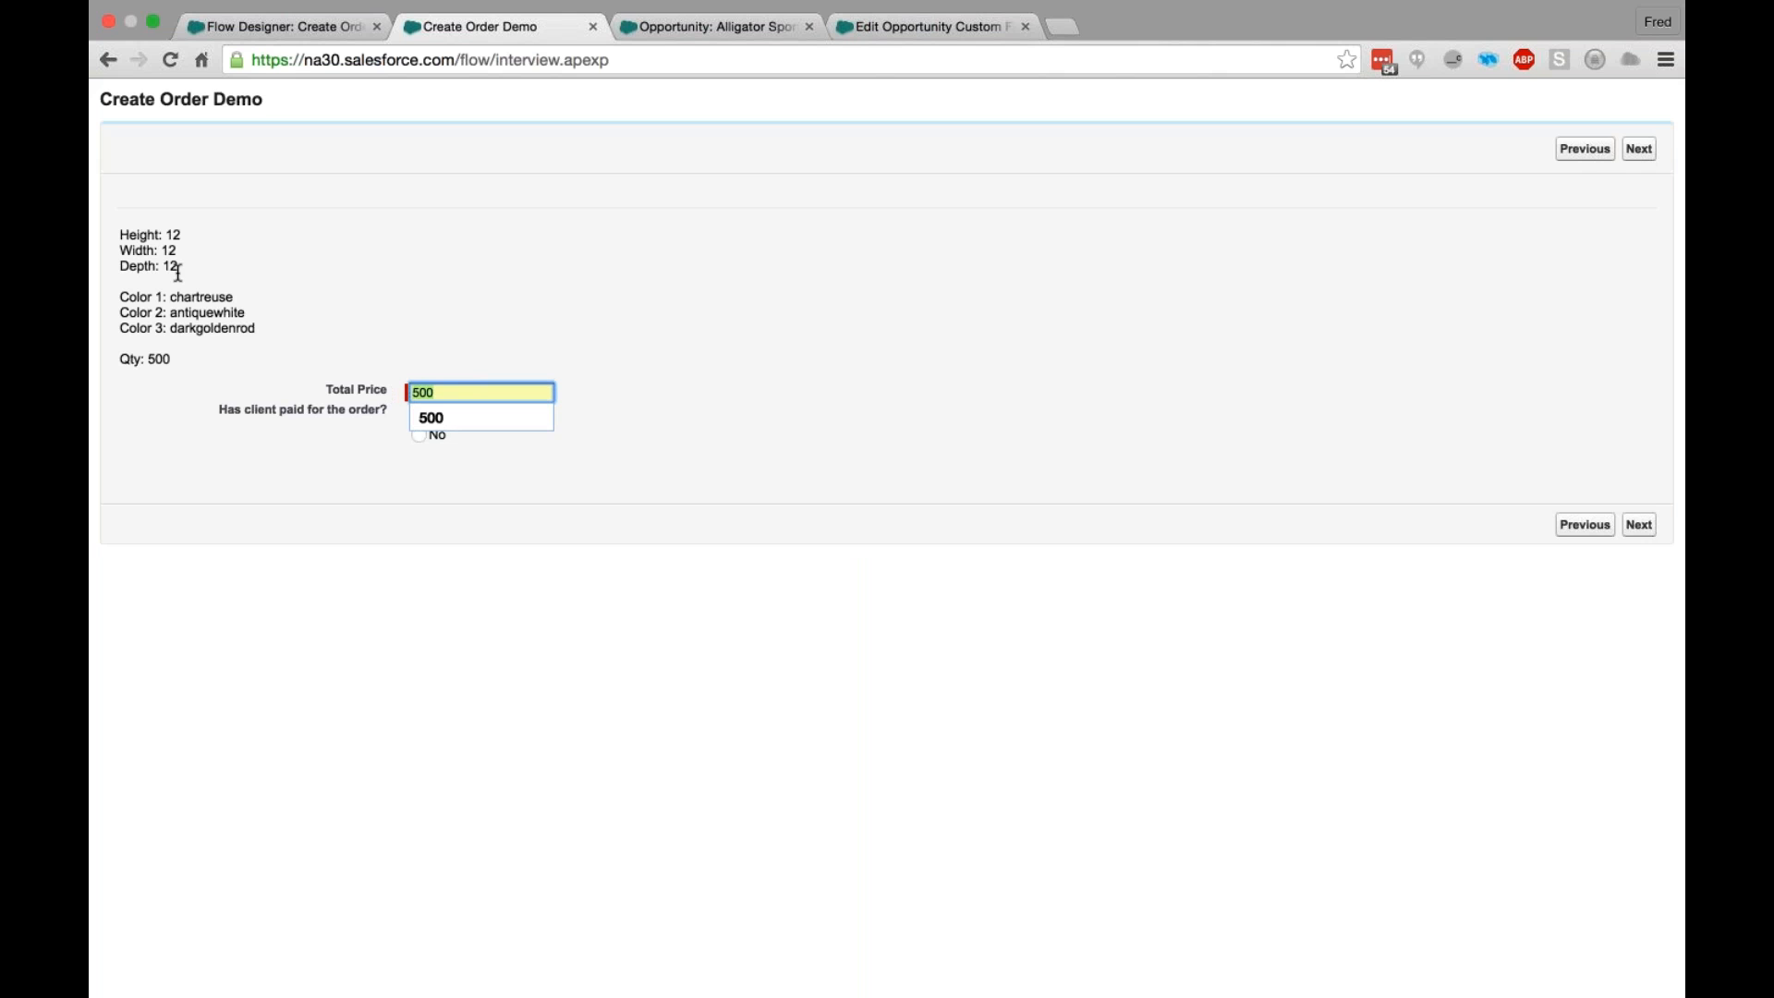
drag(149, 358, 225, 355)
drag(470, 392, 271, 377)
click(381, 441)
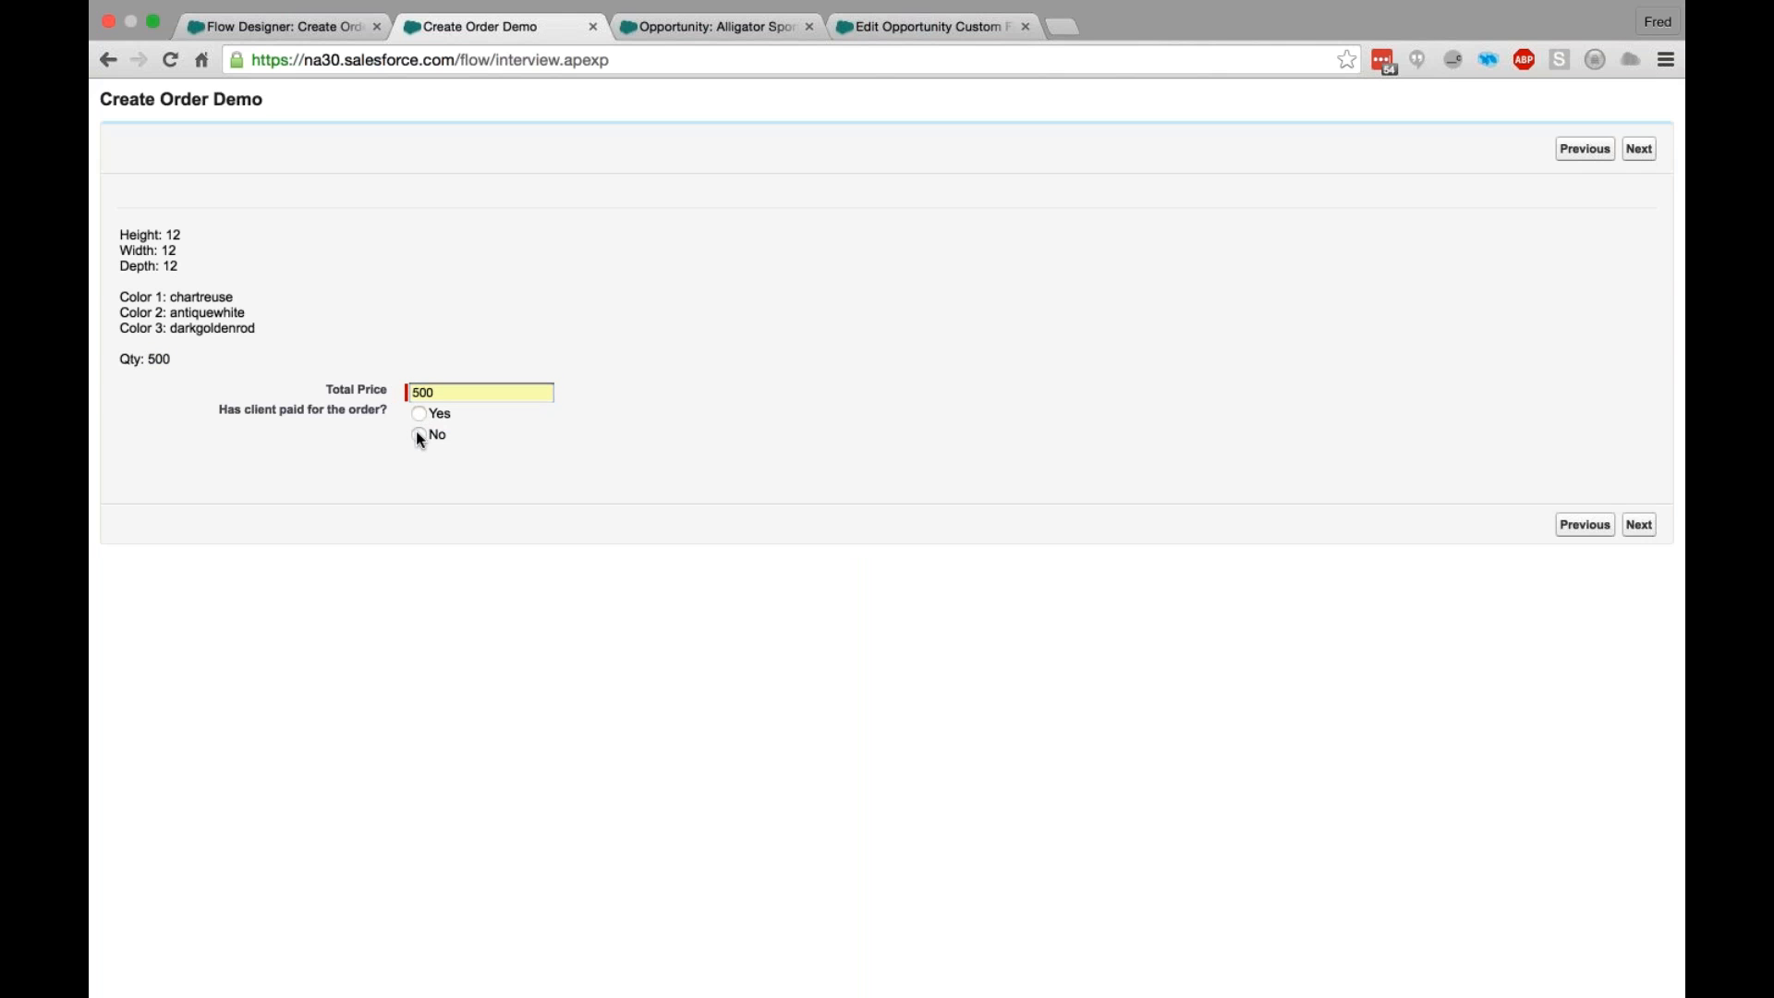
- Mark the order as paid by the client, submit the review screen, and return to the Flow Designer
click(420, 415)
click(1637, 526)
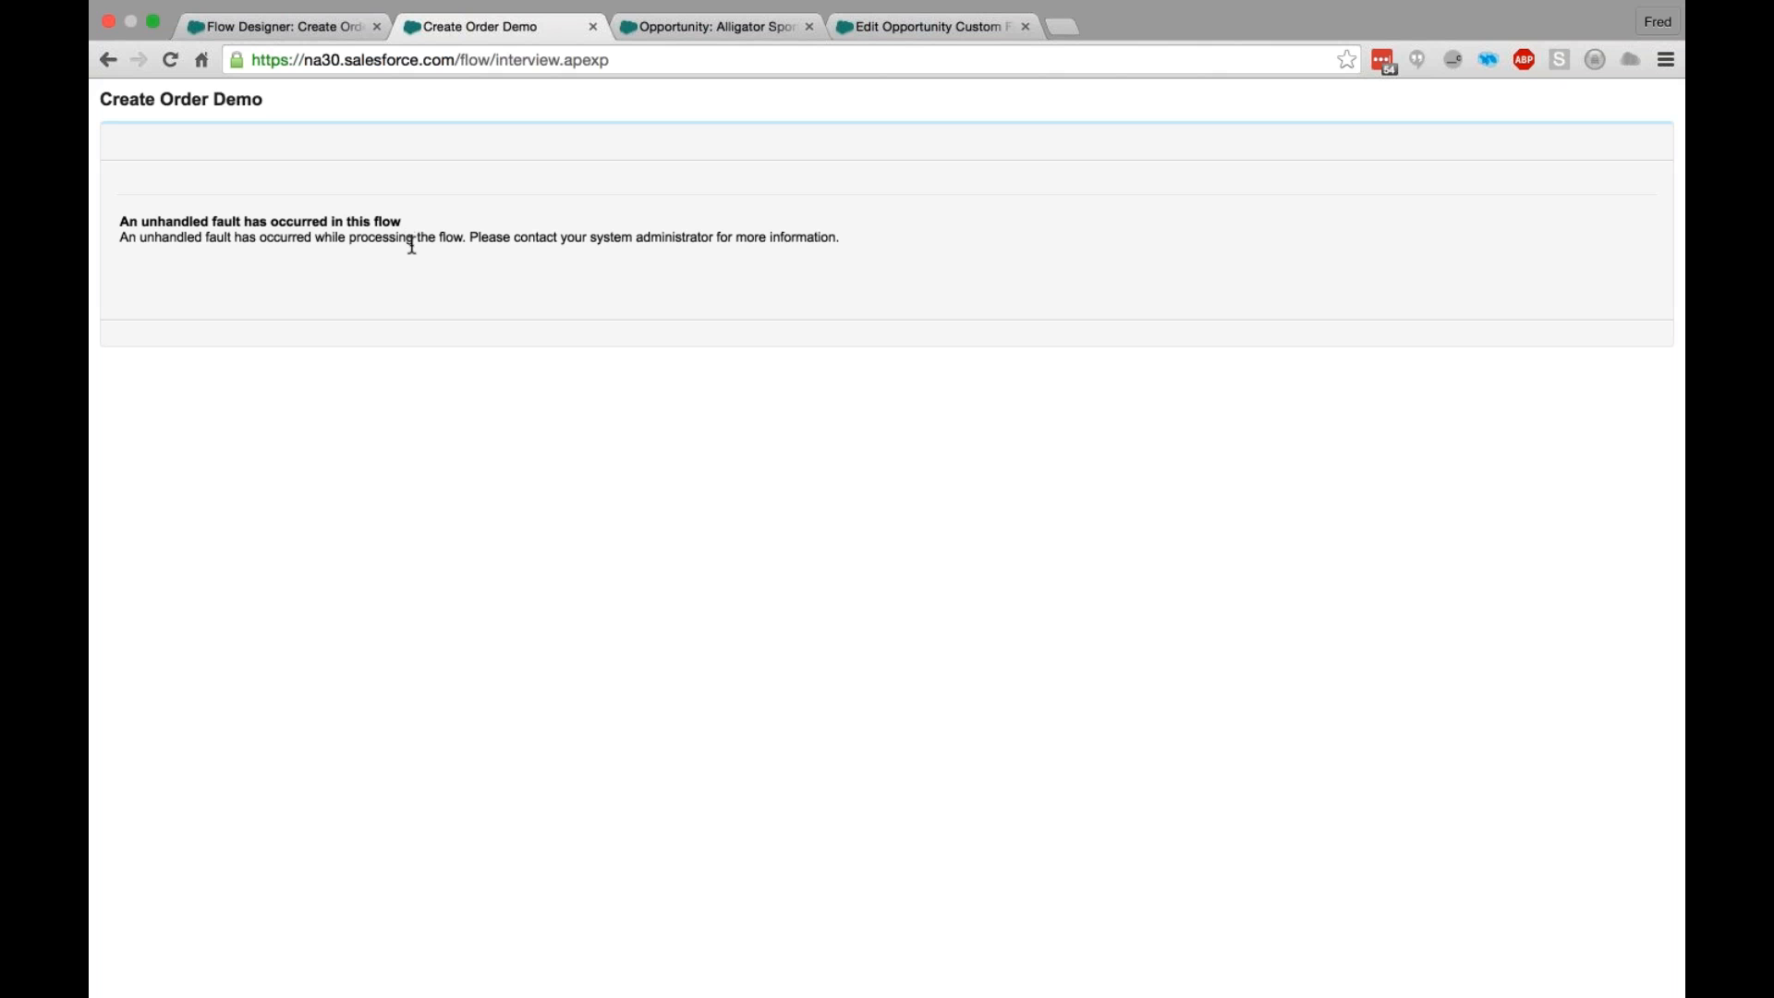
drag(229, 239, 585, 226)
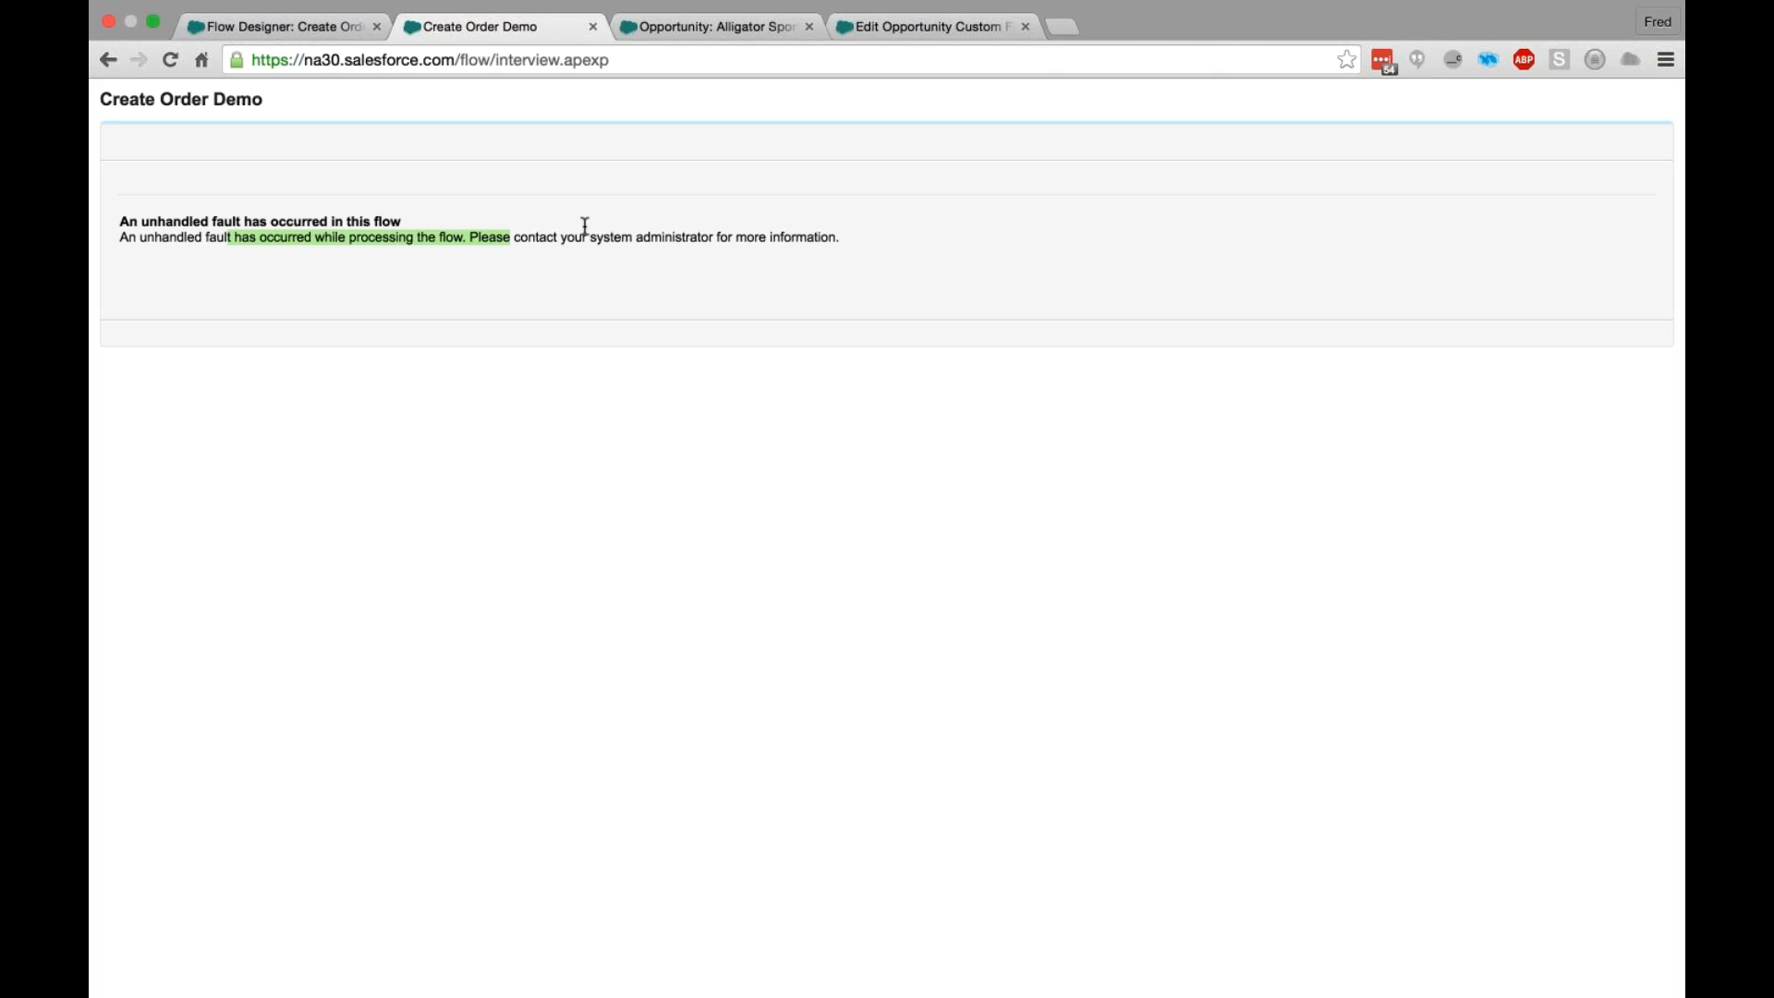
click(292, 30)
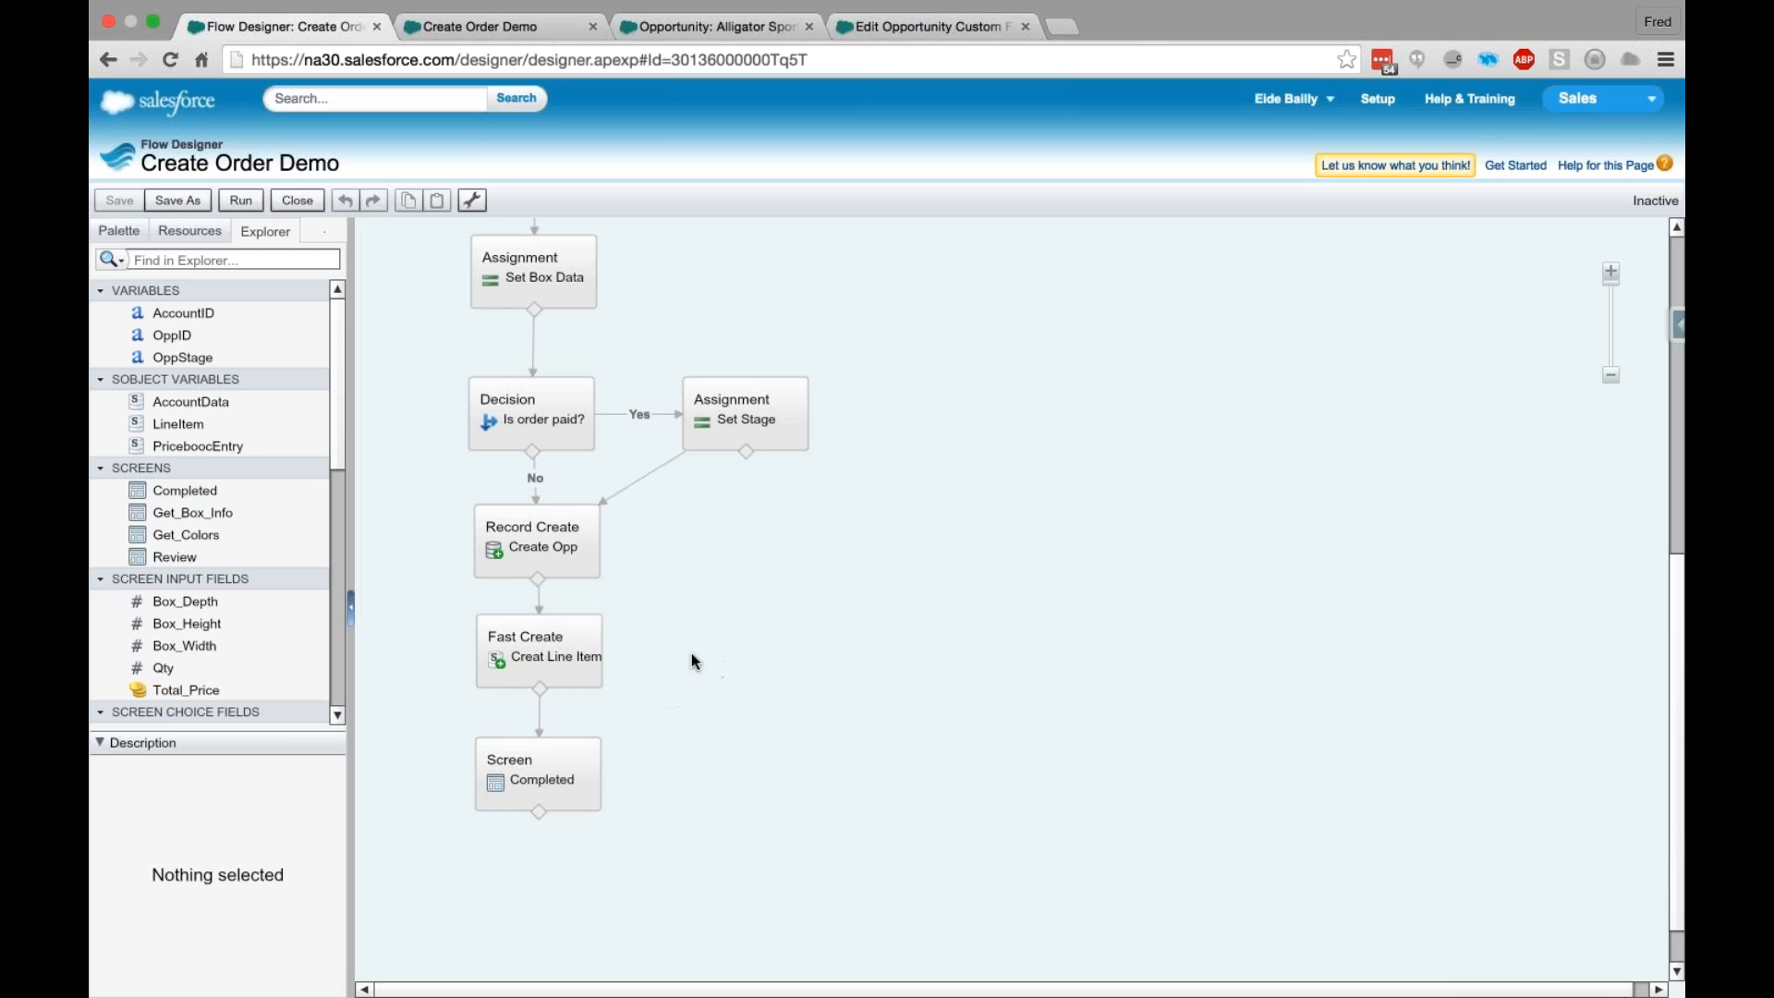
mouse_move(570, 647)
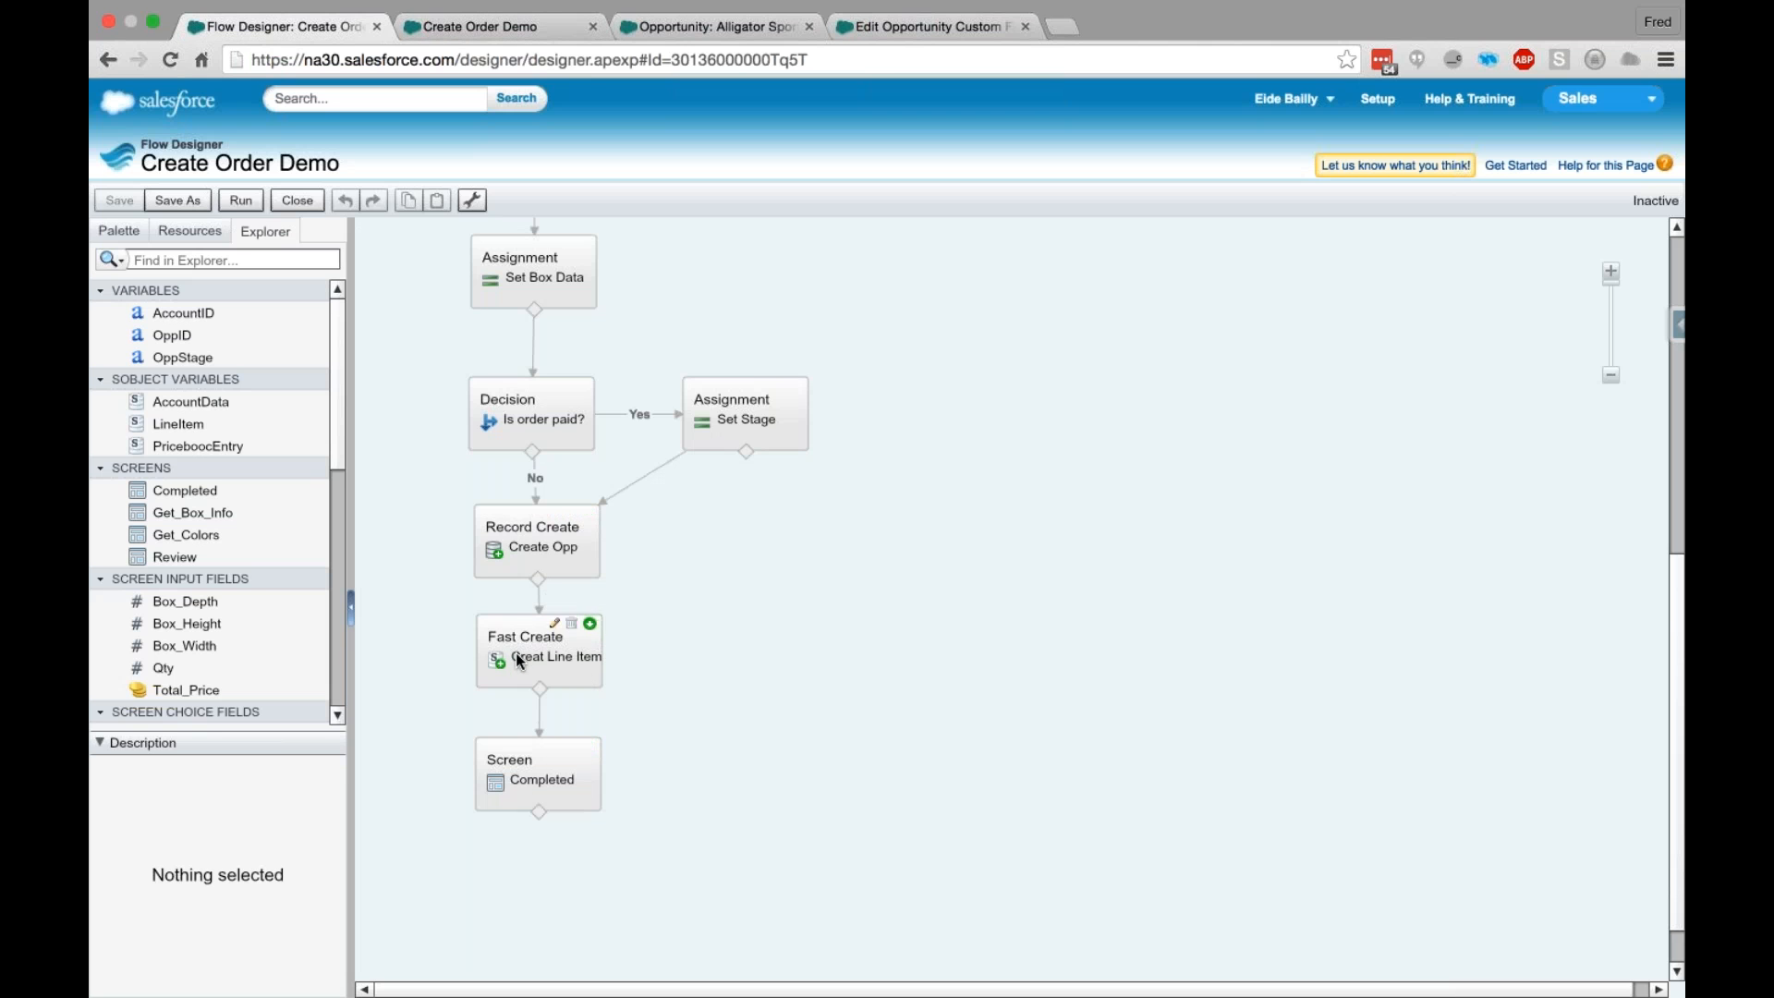
- Reload the Alligator Sports opportunity and check the opportunities listed on its account record
click(695, 28)
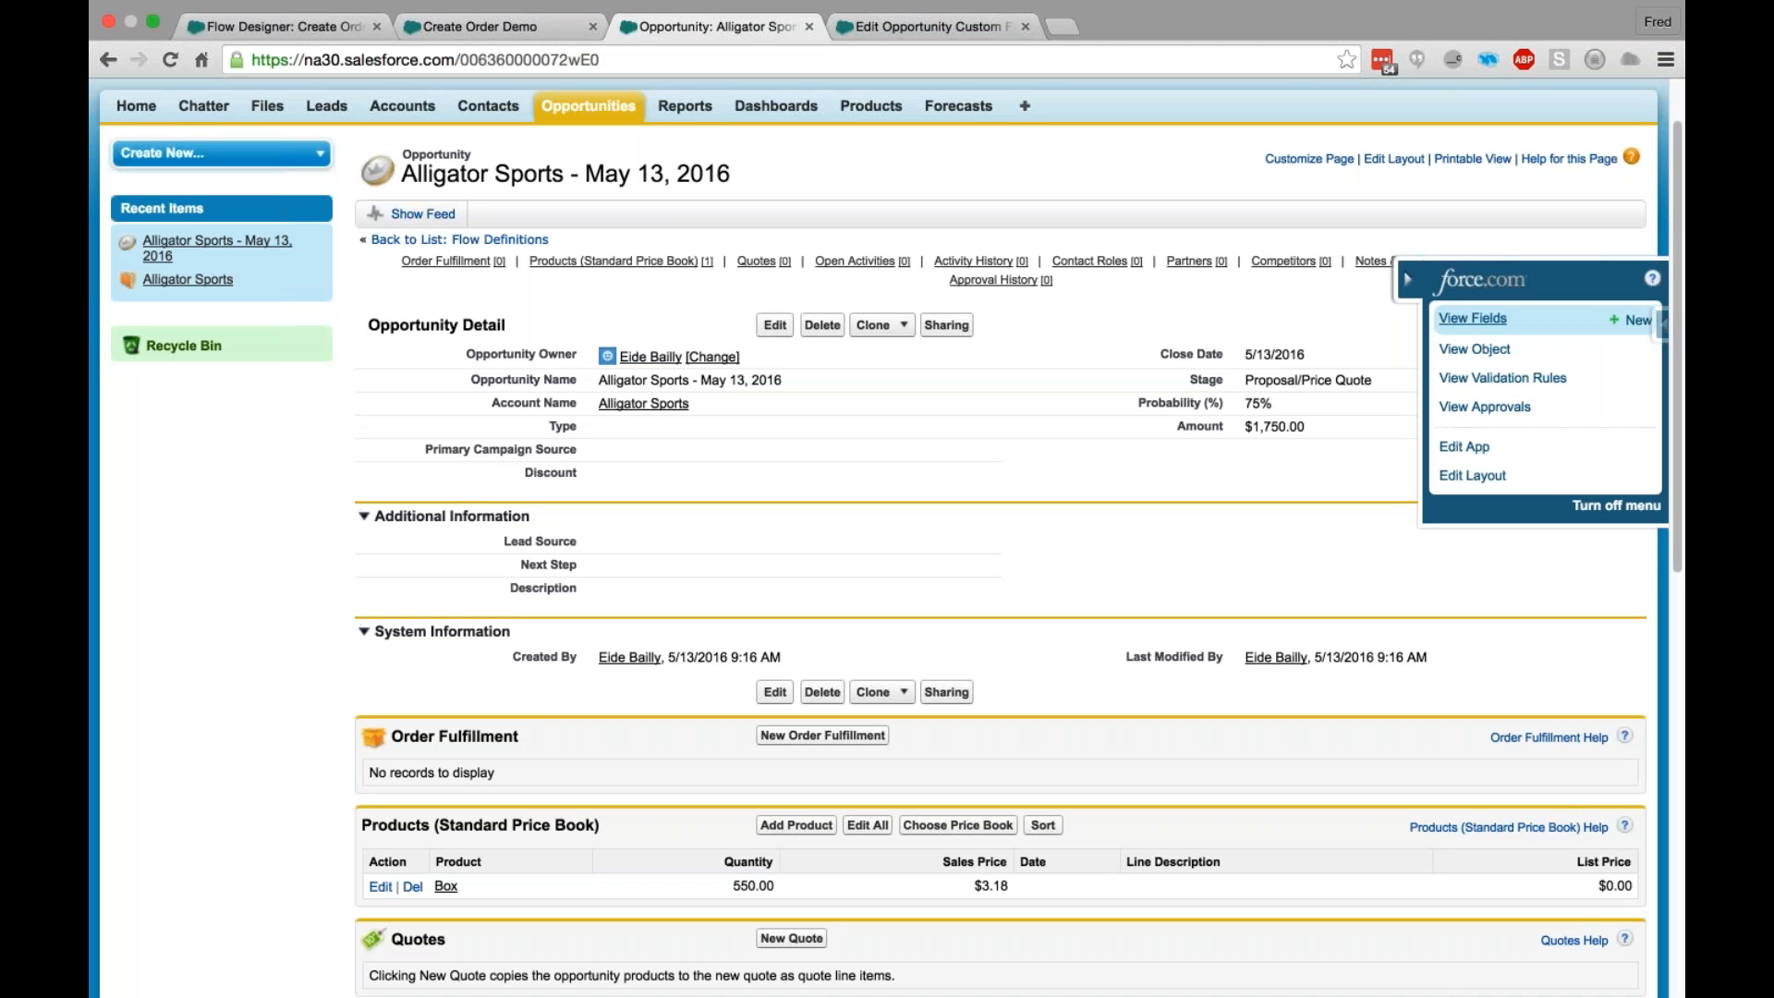
click(168, 60)
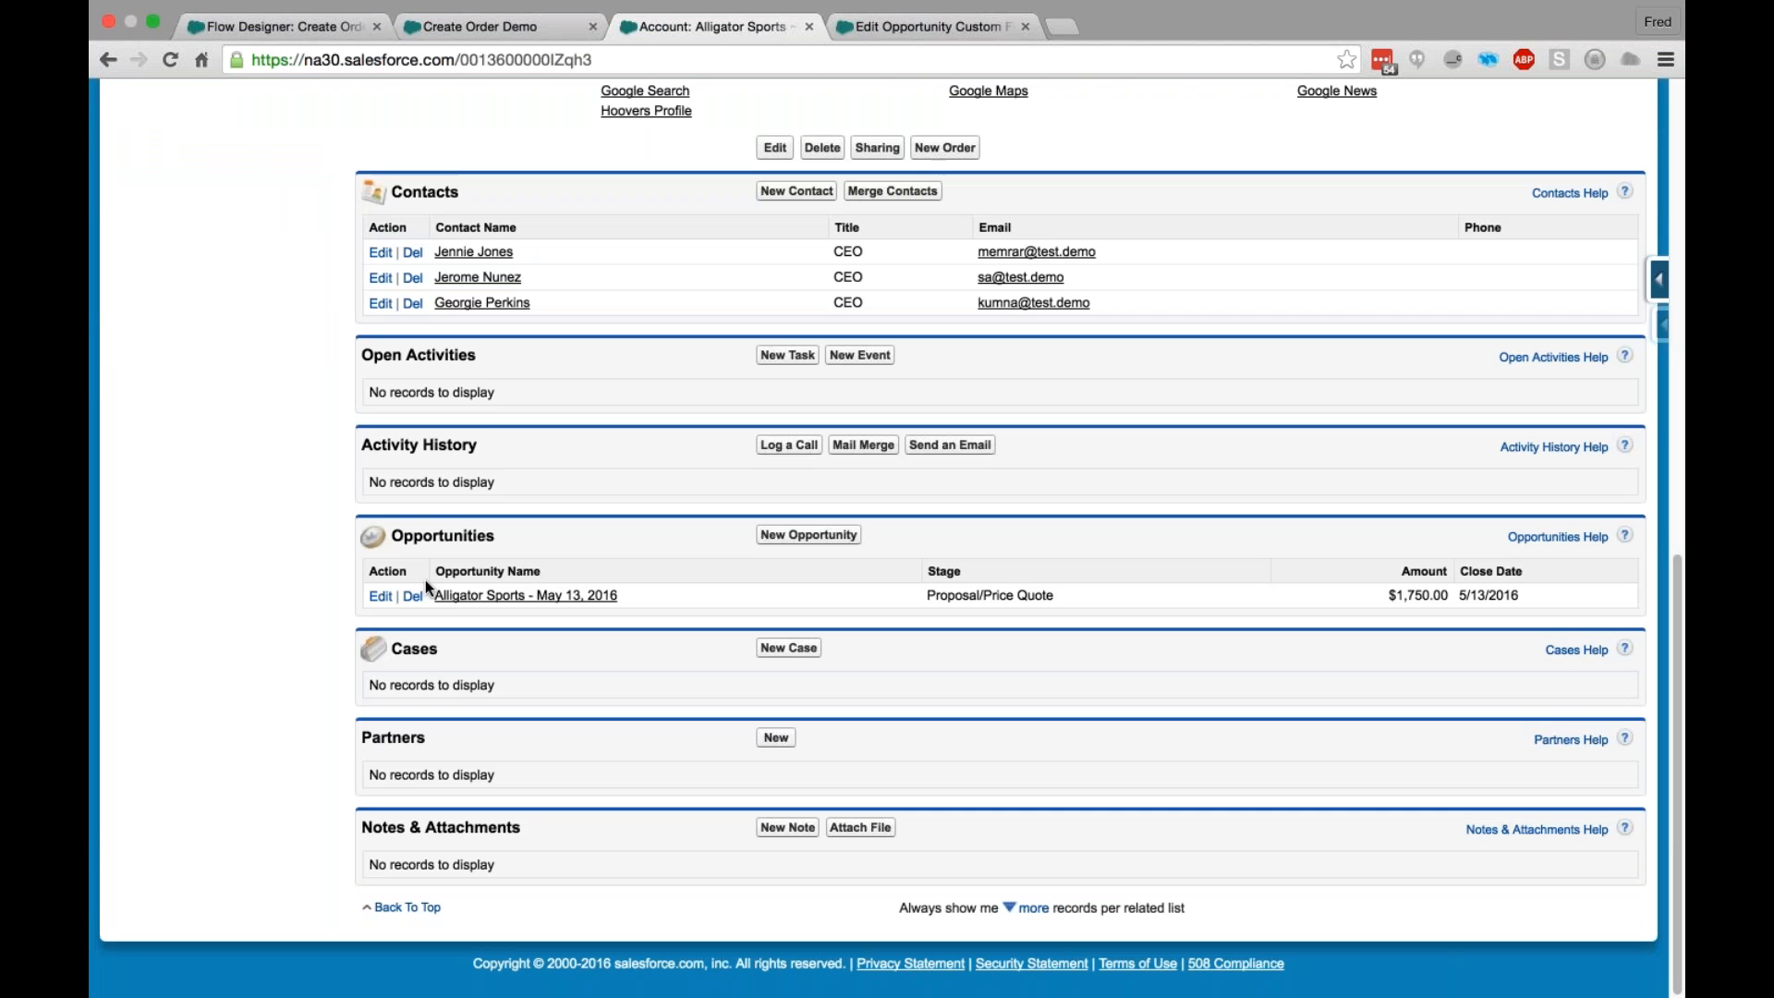
click(605, 597)
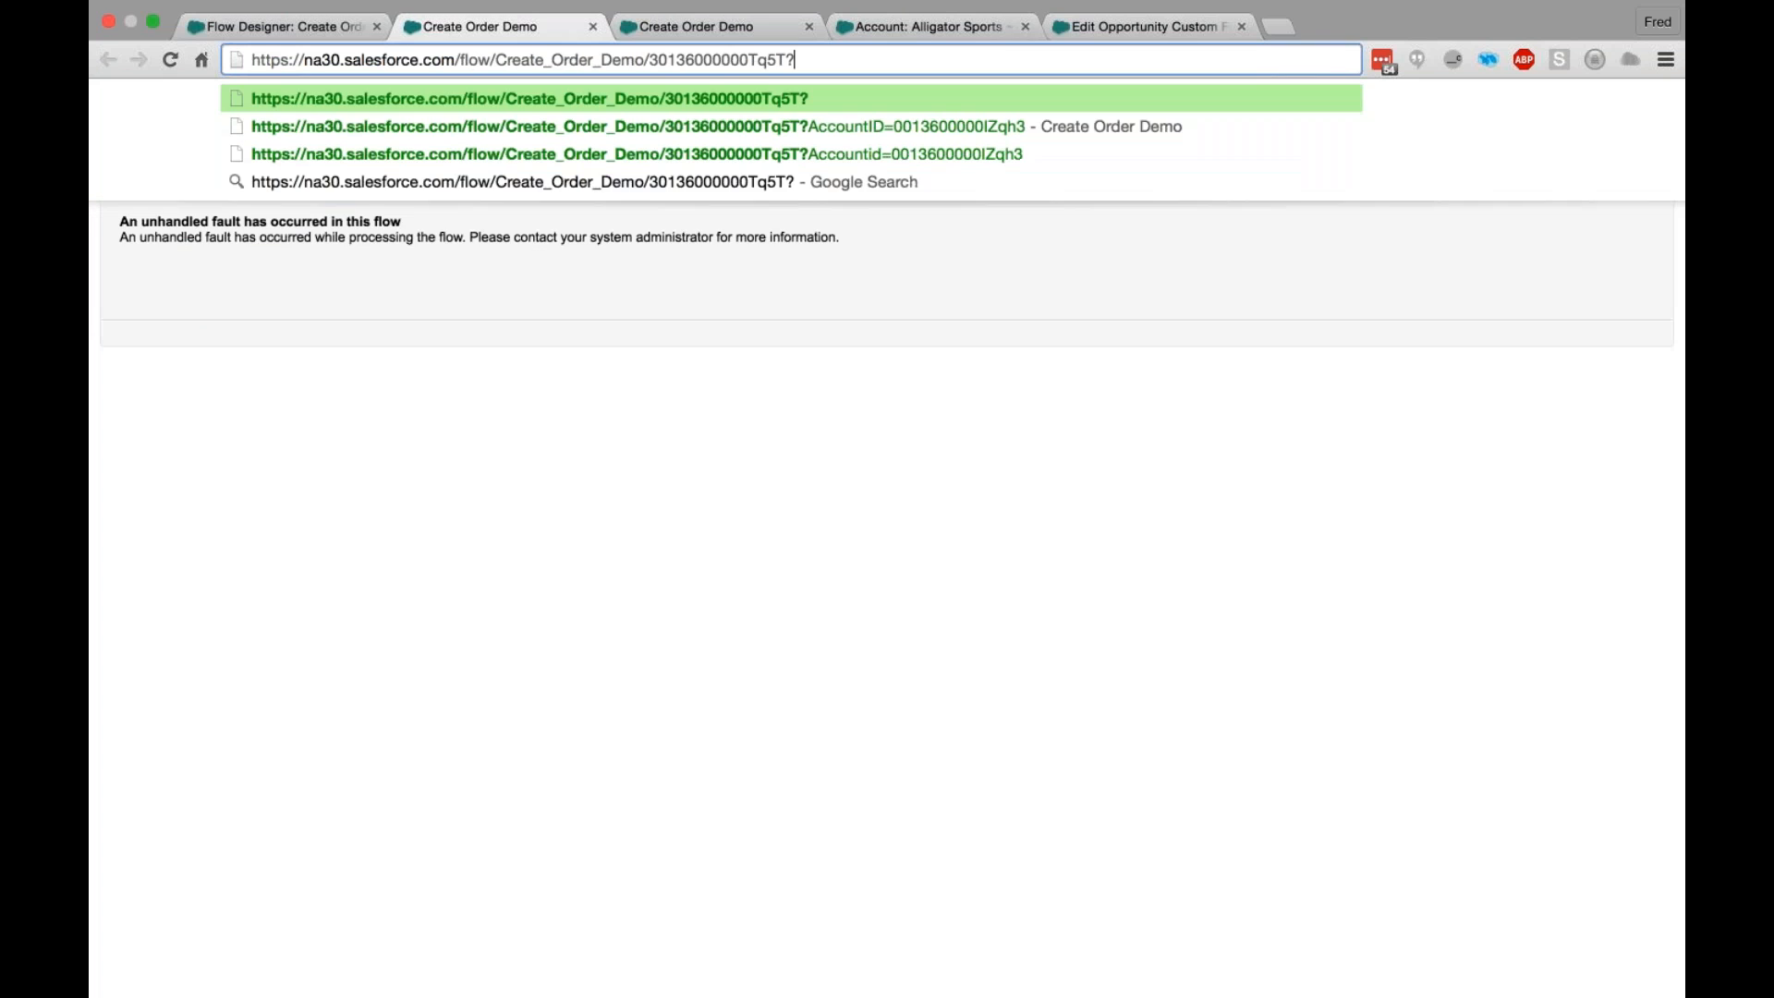
- Rerun the flow for Alligator Sports with quantity 500, box dimensions of 12, default colors and total price 500, marked as paid
key(Down)
key(Return)
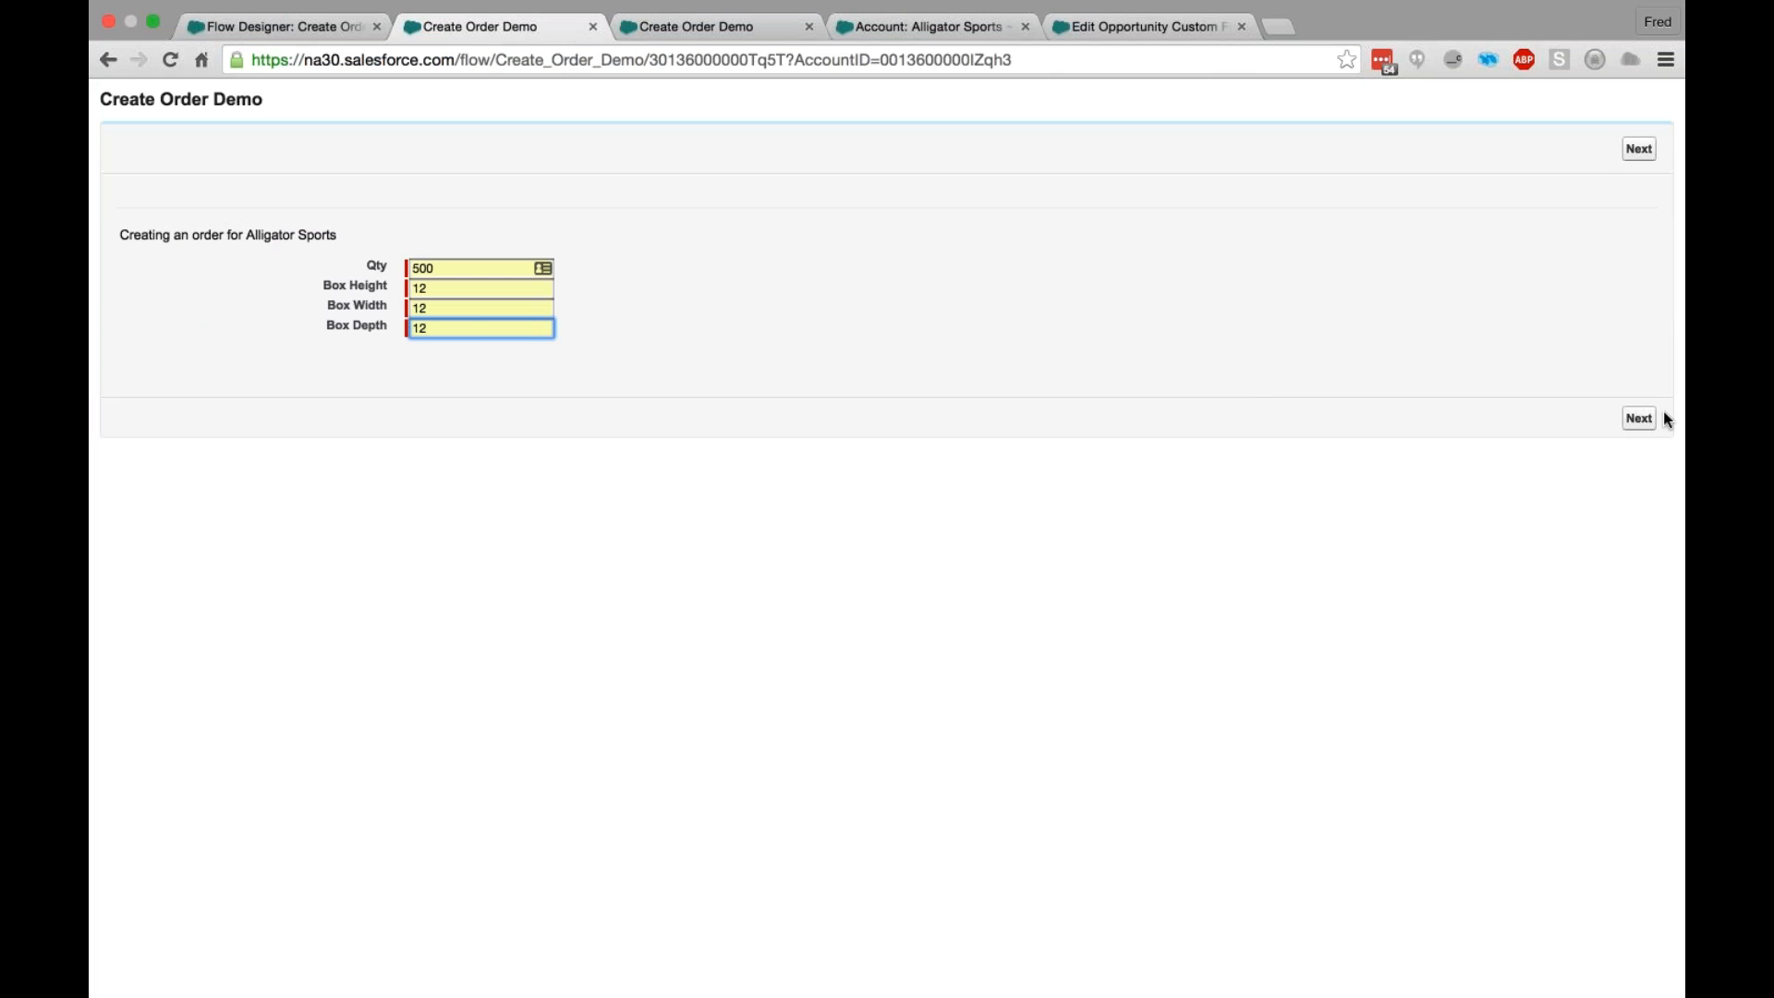
click(1639, 418)
click(1638, 398)
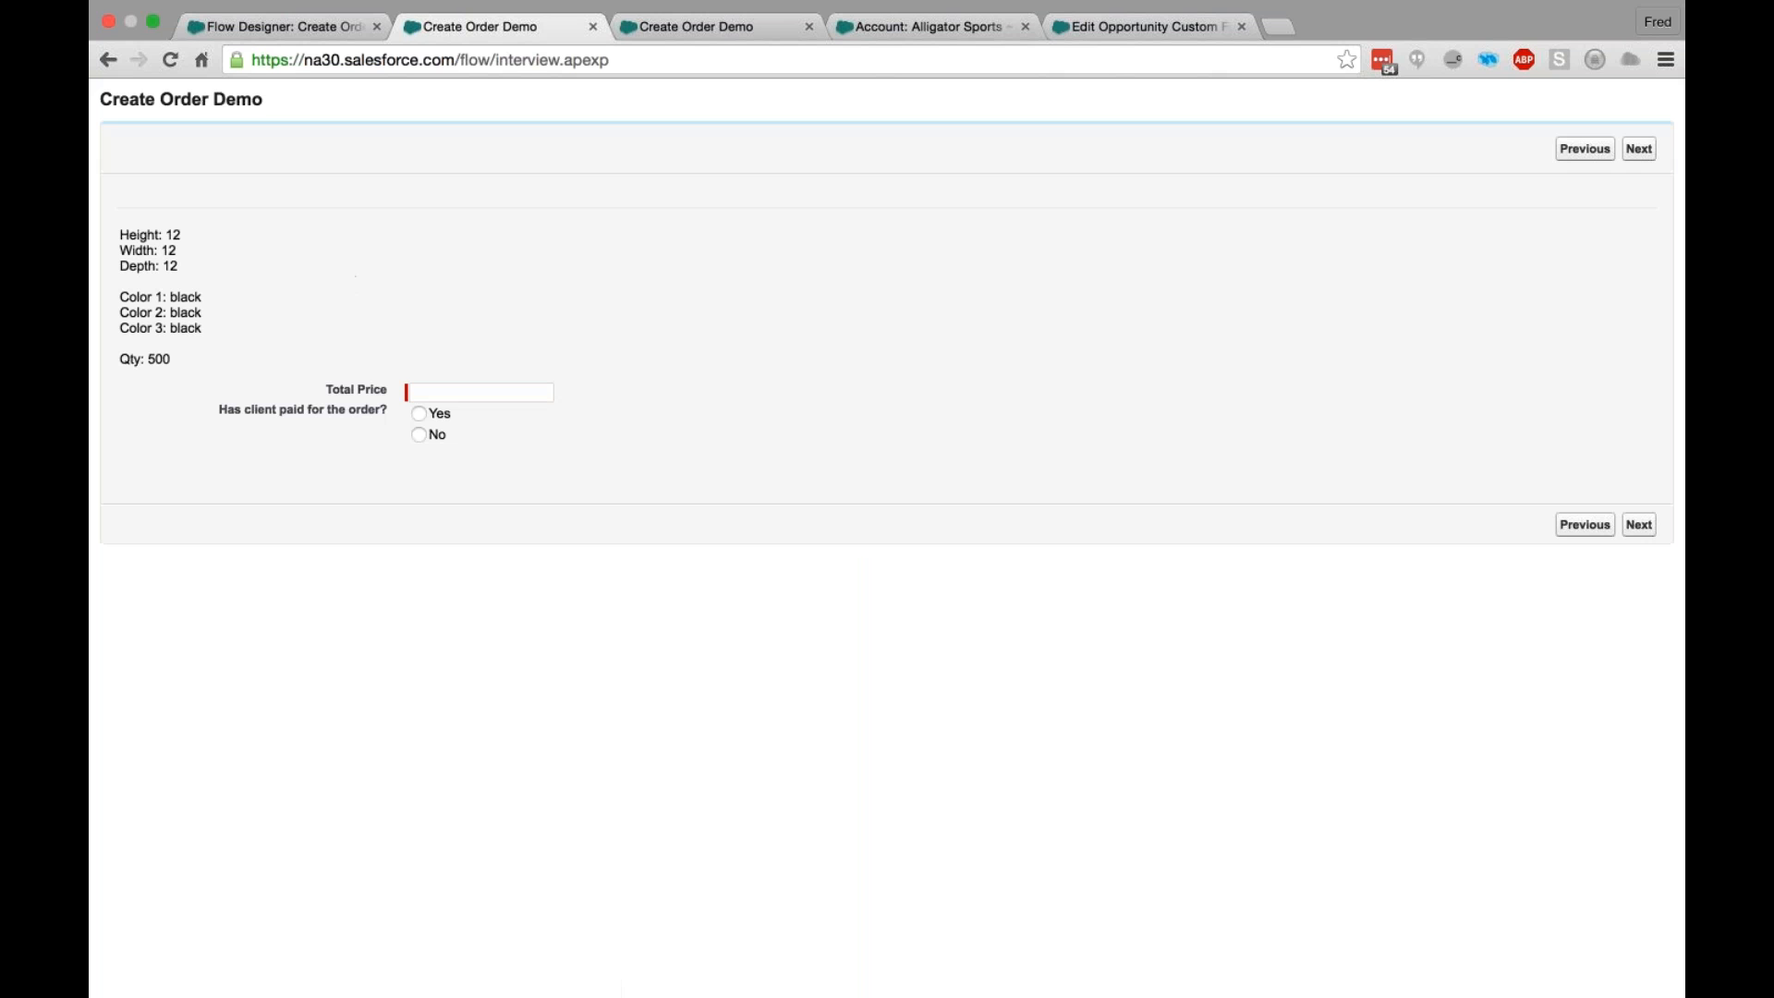
text(500)
click(419, 414)
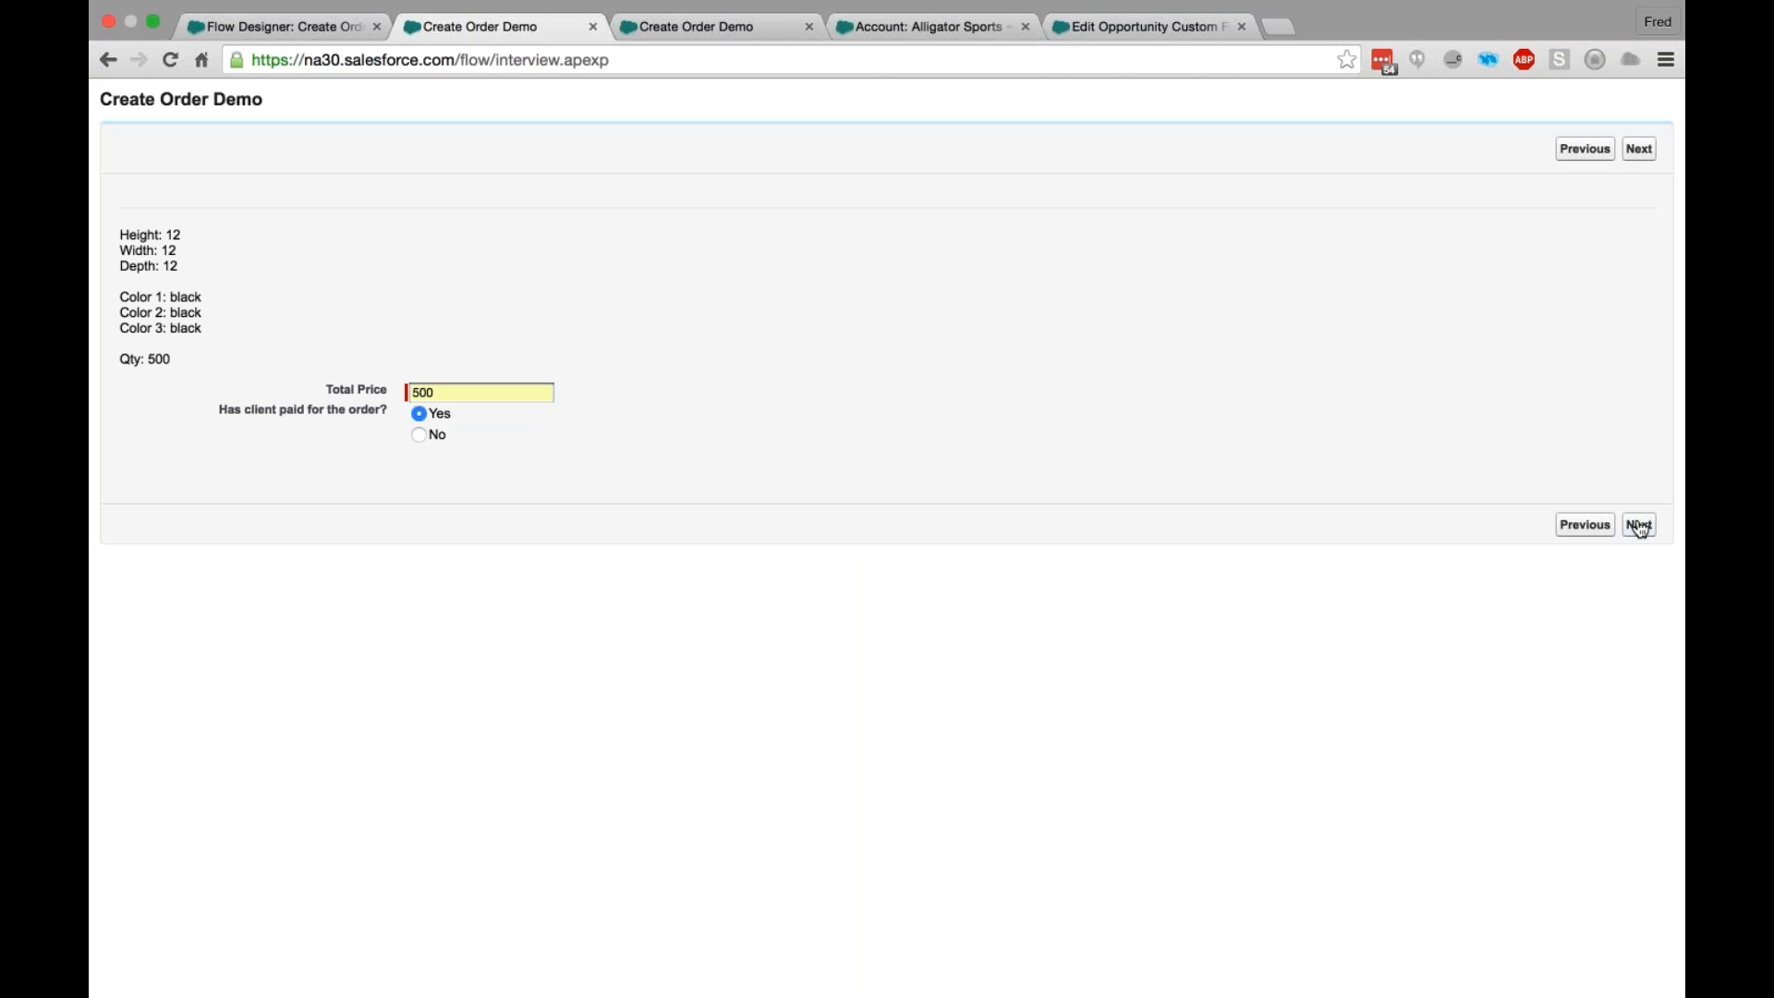
click(1641, 525)
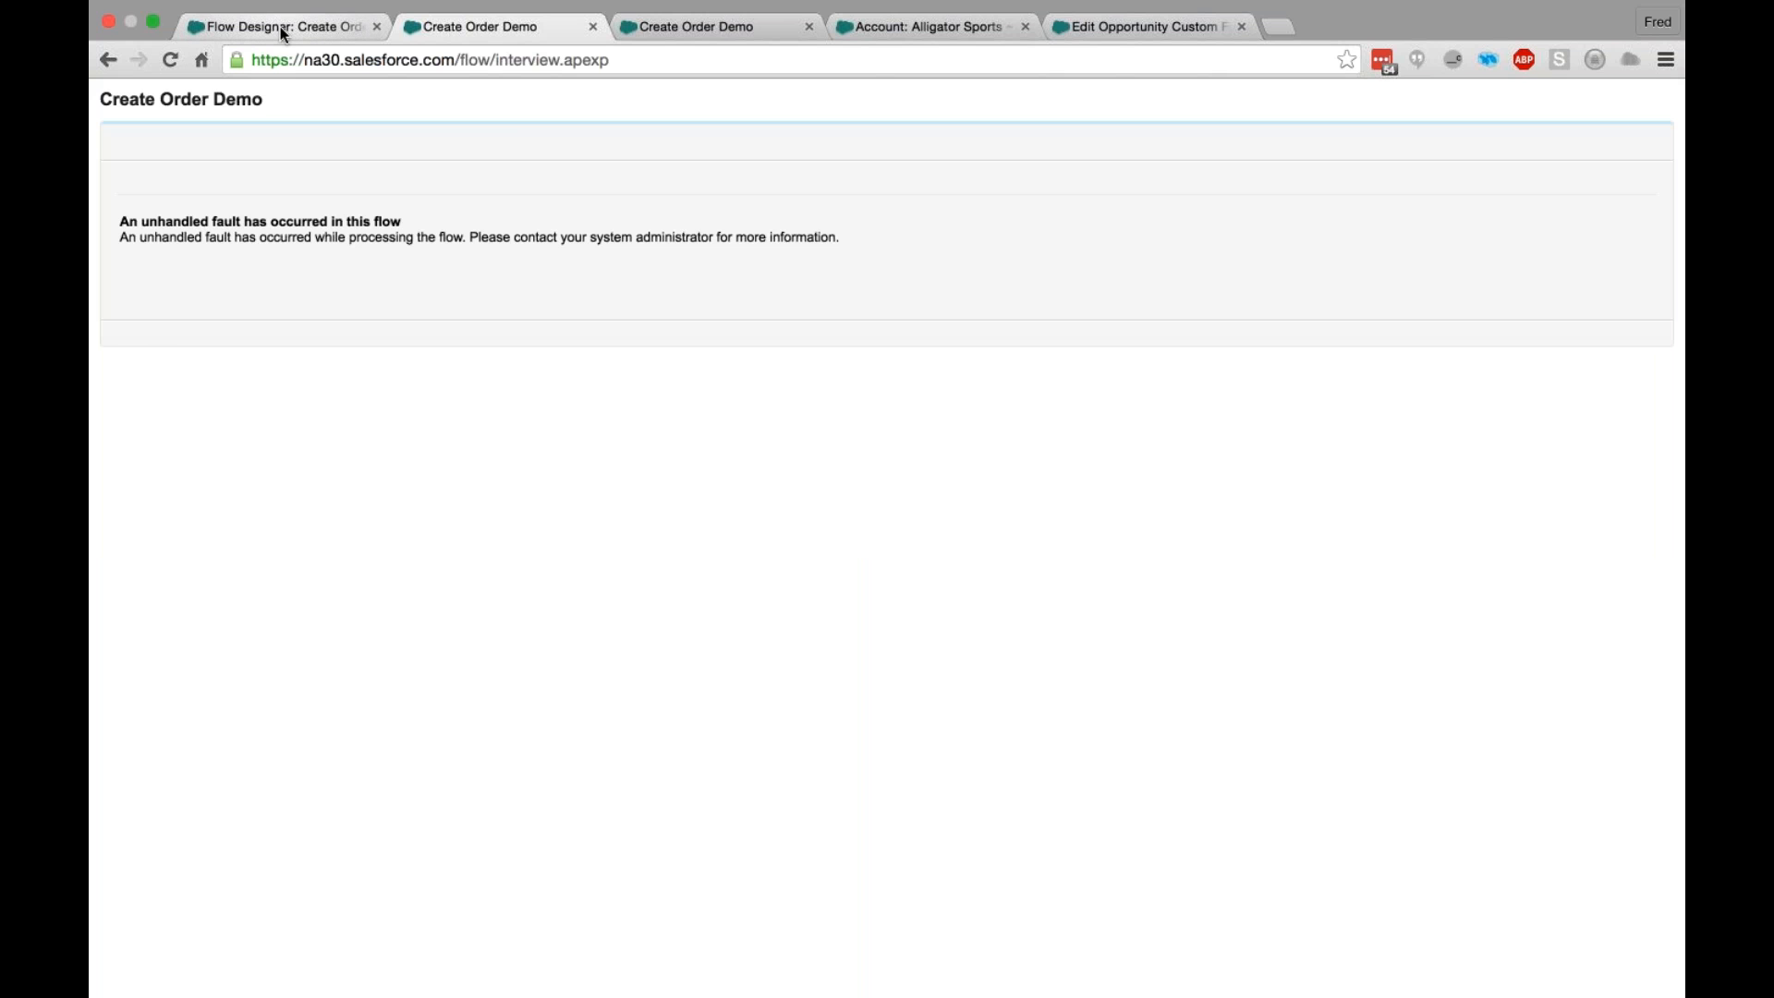
- Add a Screen element named Fault beside the Creat Line Item element in the Flow Designer
click(284, 33)
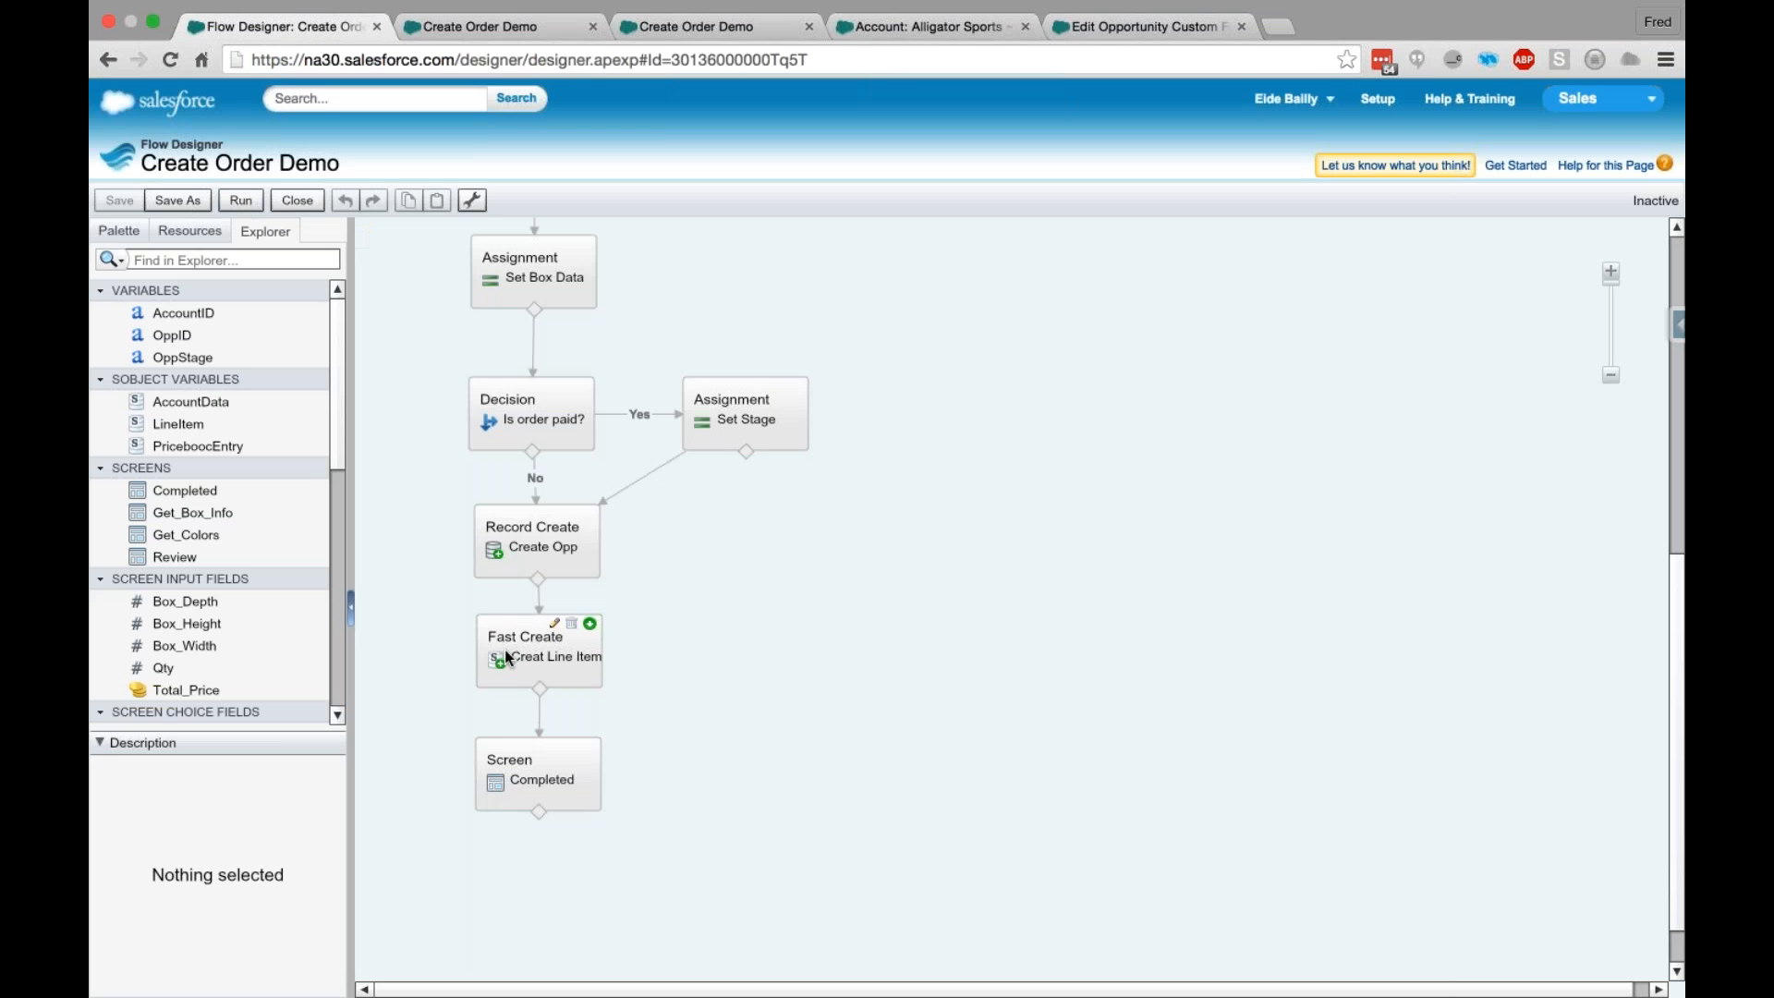
click(508, 27)
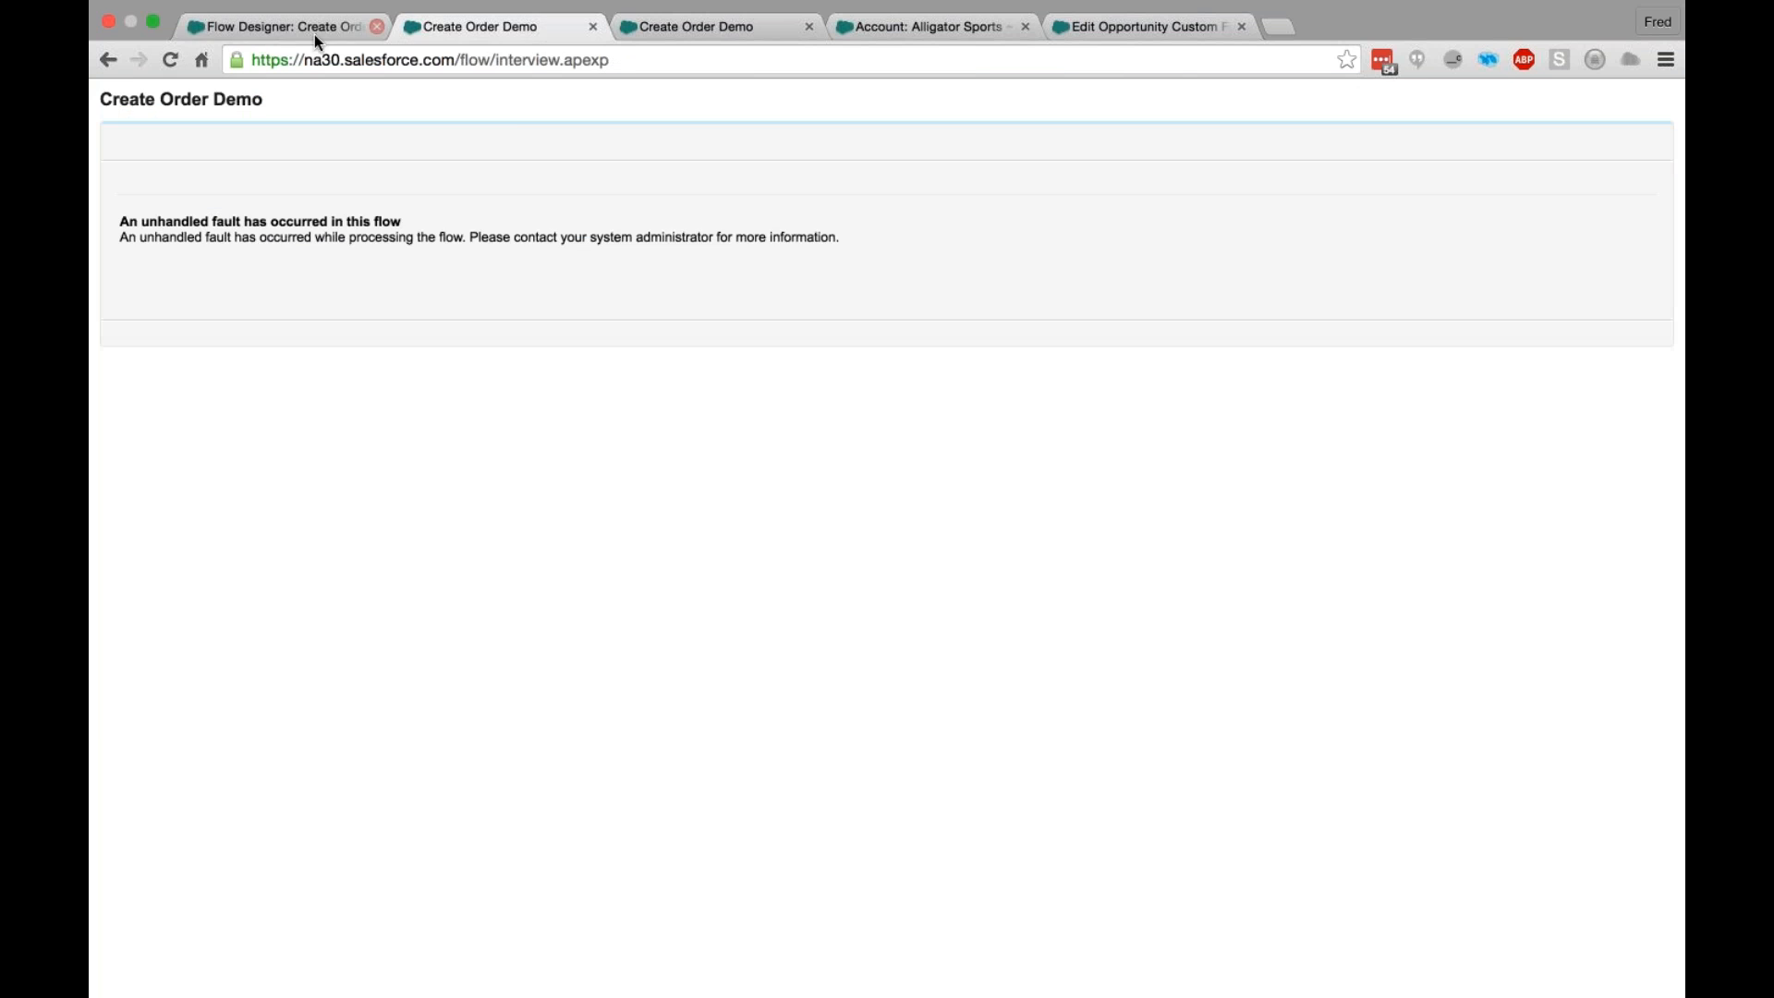
click(291, 30)
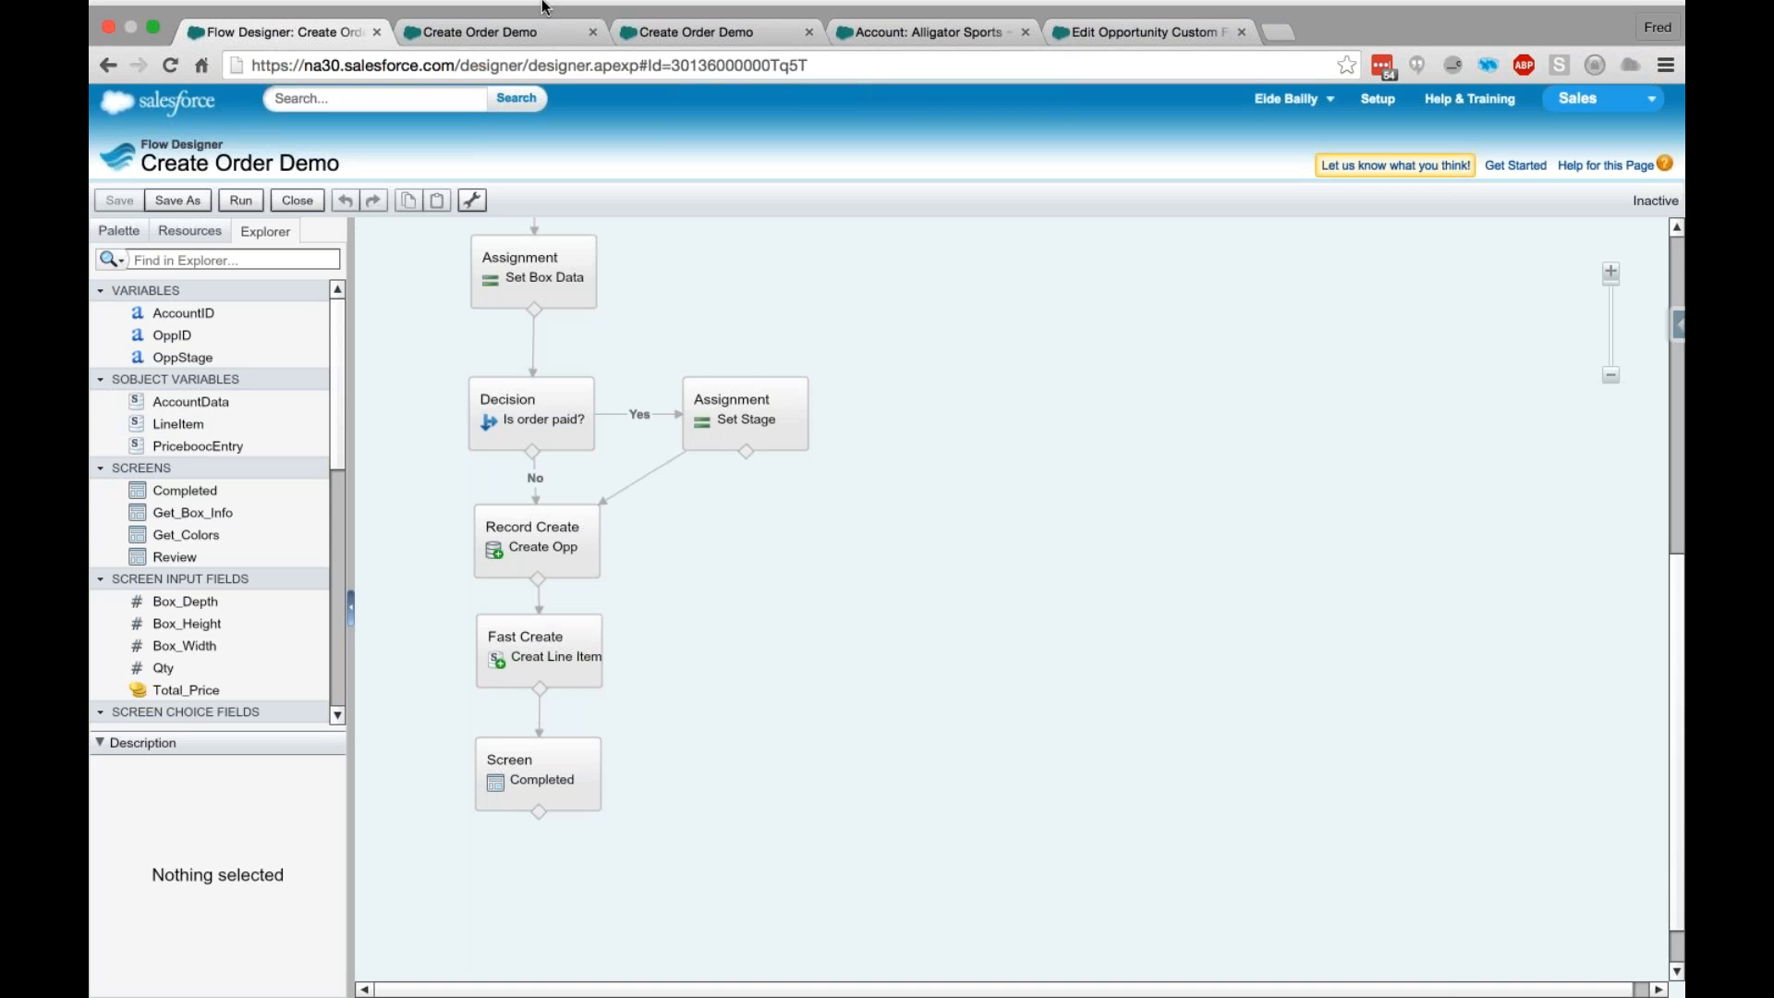
mouse_move(542, 8)
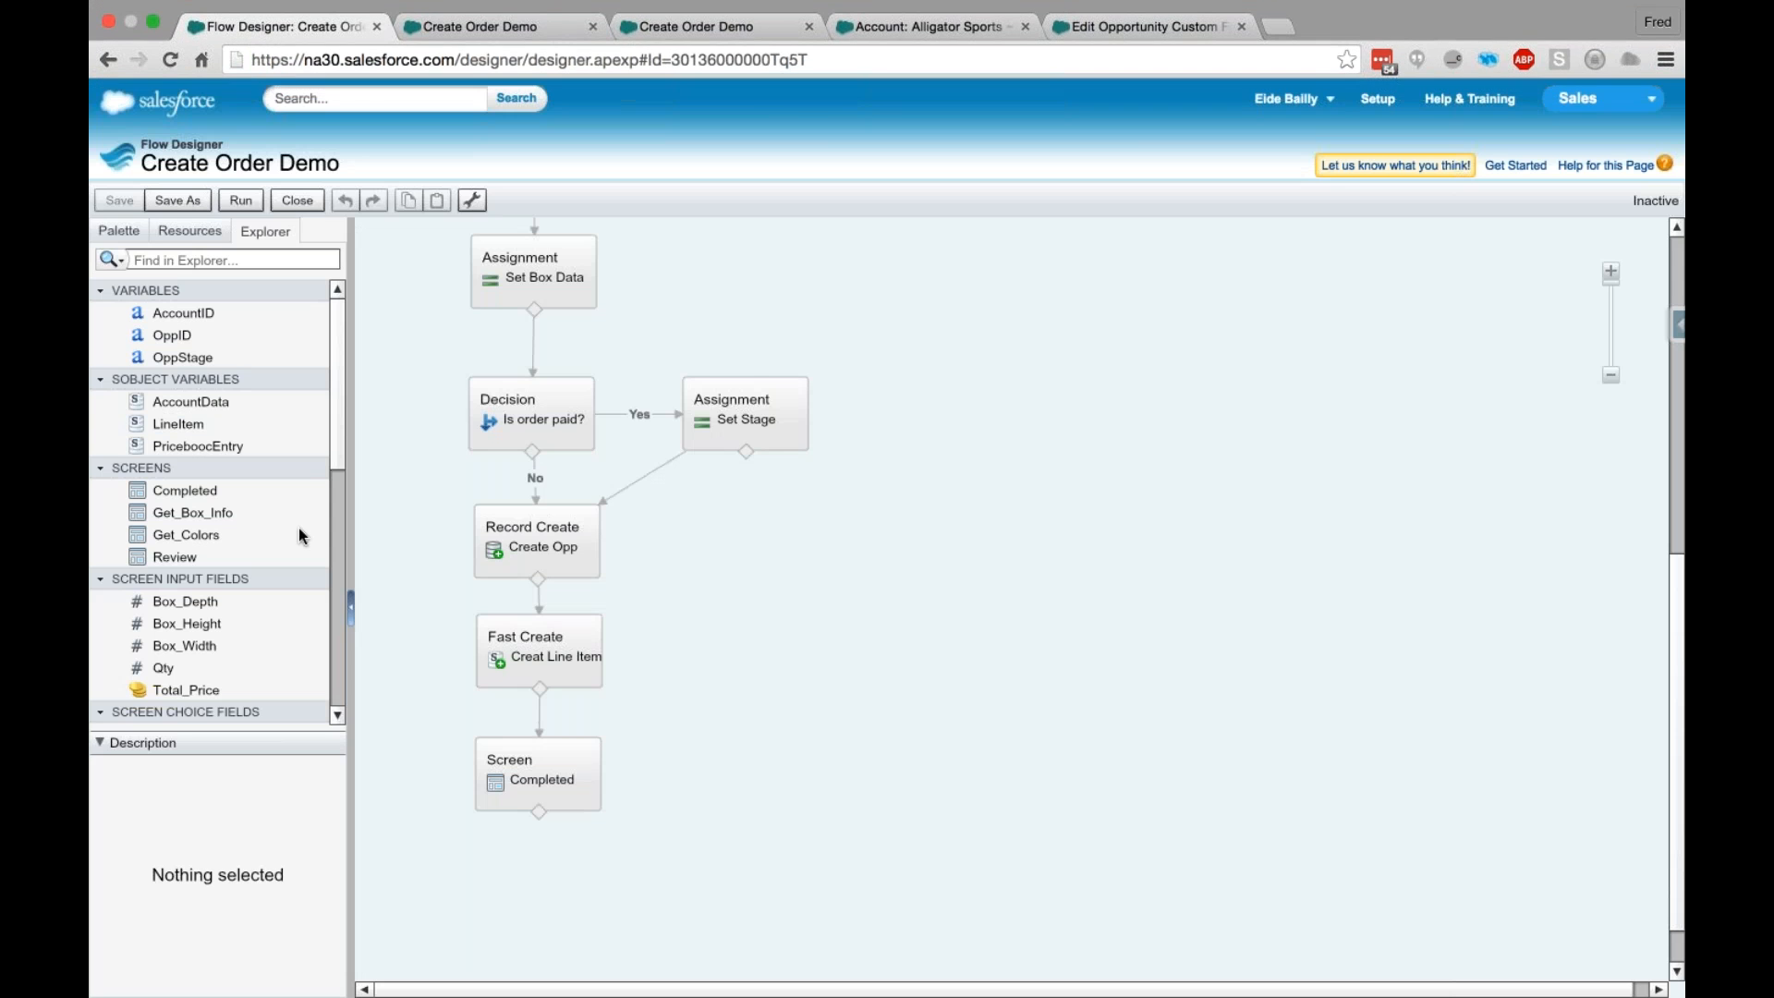
click(119, 230)
drag(173, 376, 783, 658)
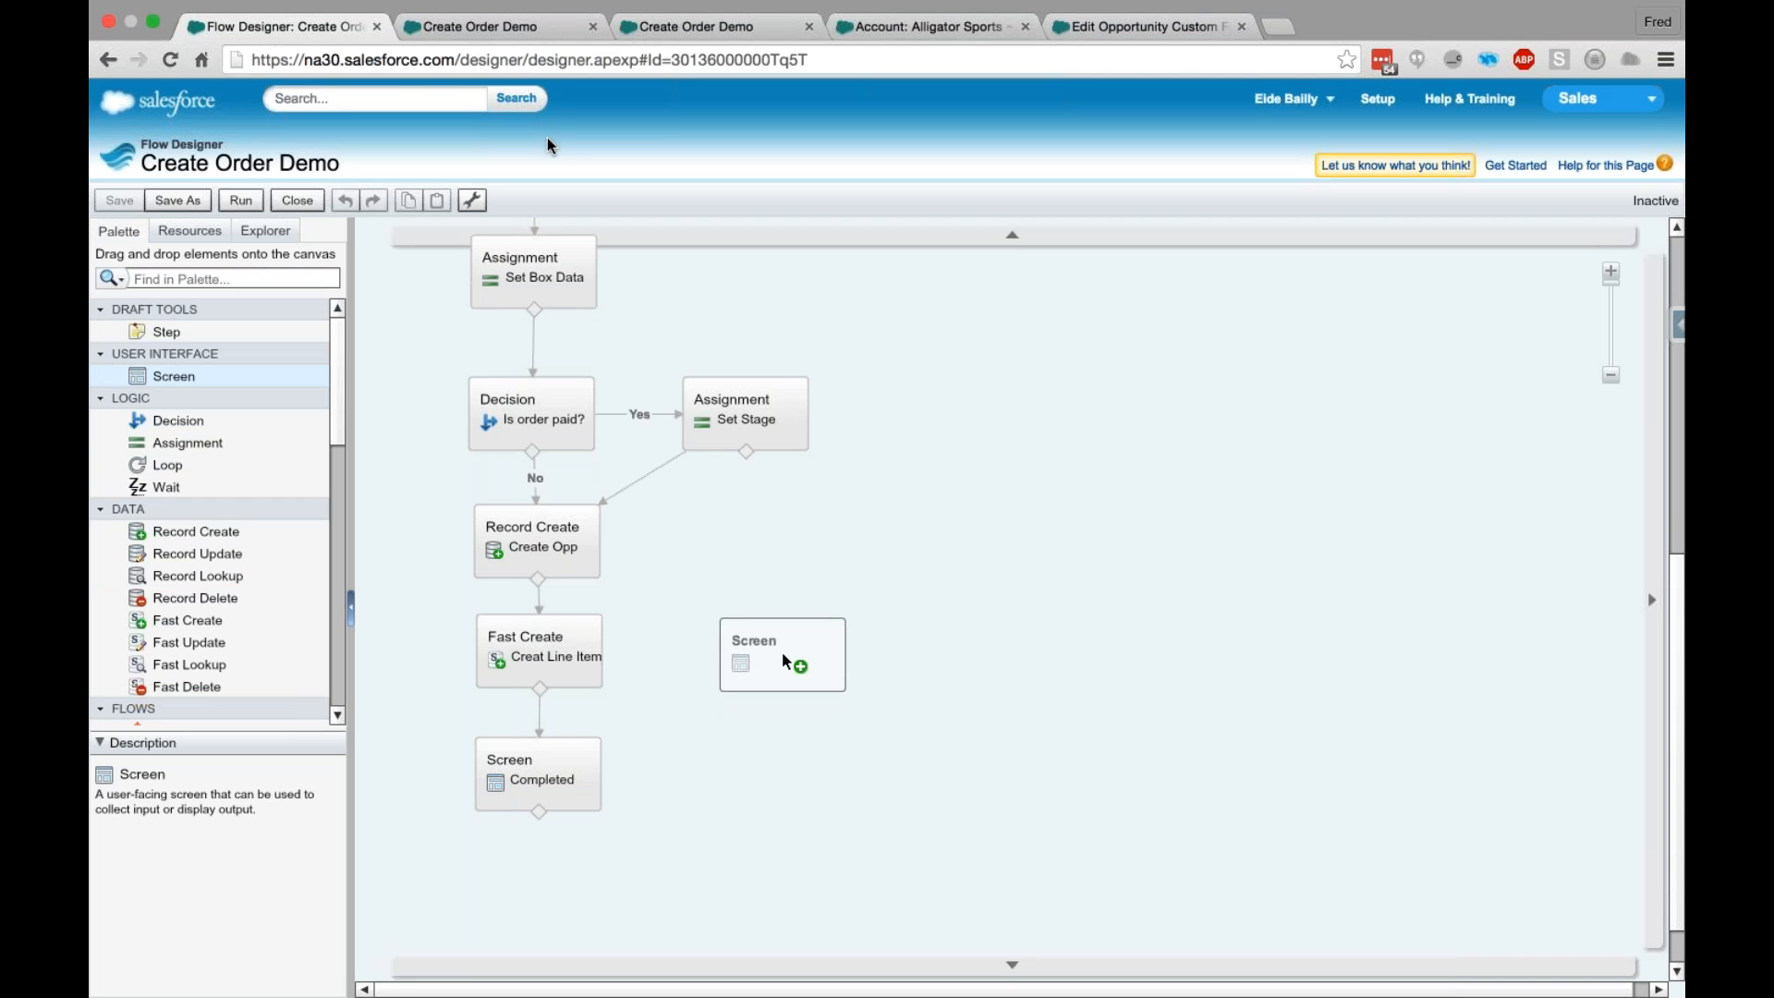
drag(782, 651, 781, 654)
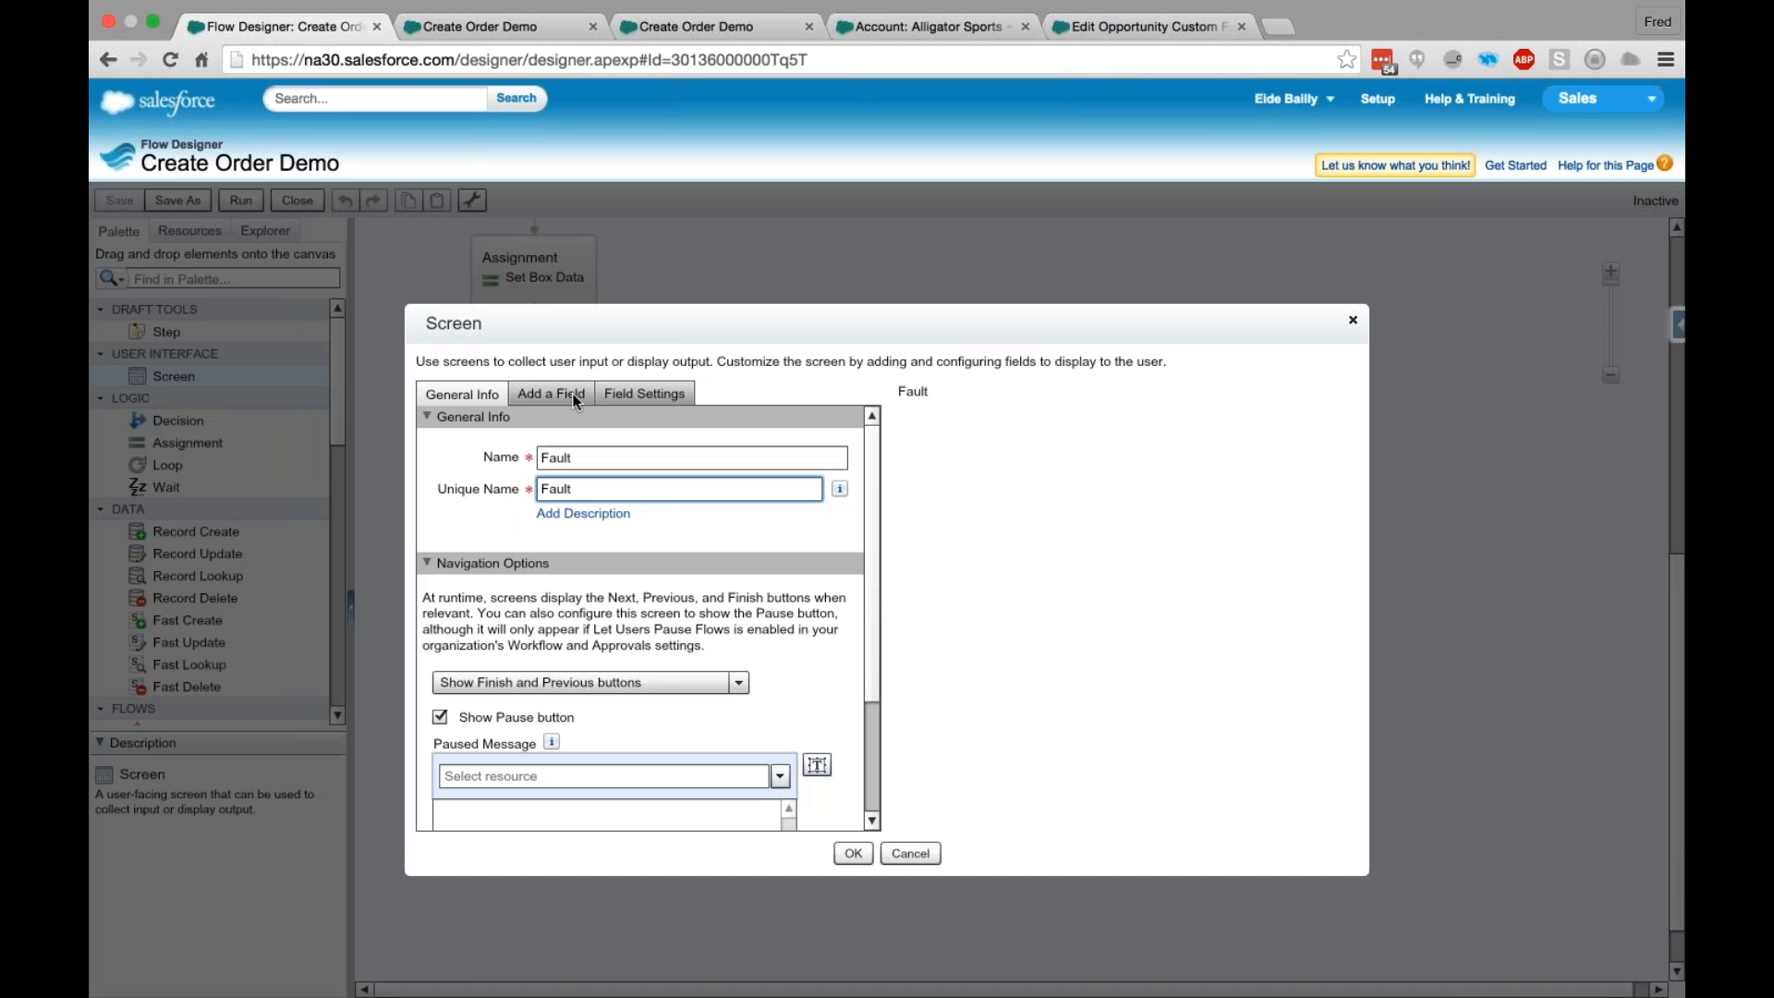
- Add a Display Text field named ErrorMsg containing {!$Flow.FaultMessage} to the Fault screen and confirm the screen
click(573, 400)
drag(629, 791, 948, 418)
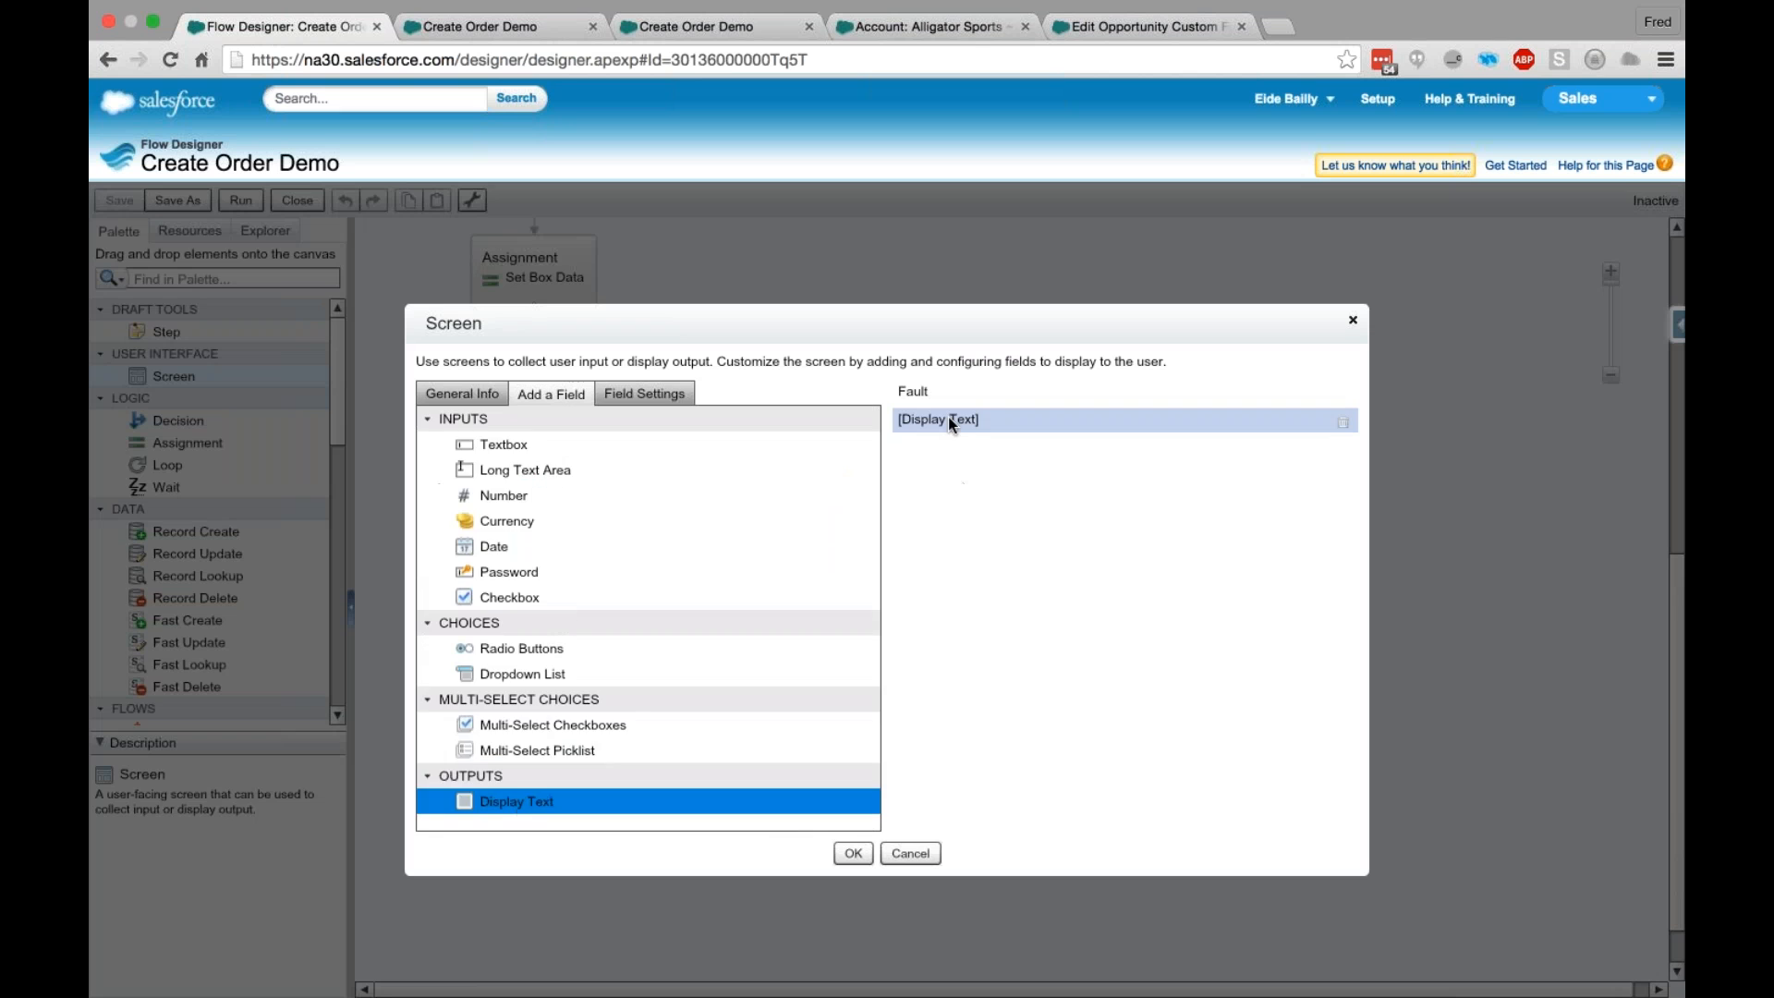
click(947, 418)
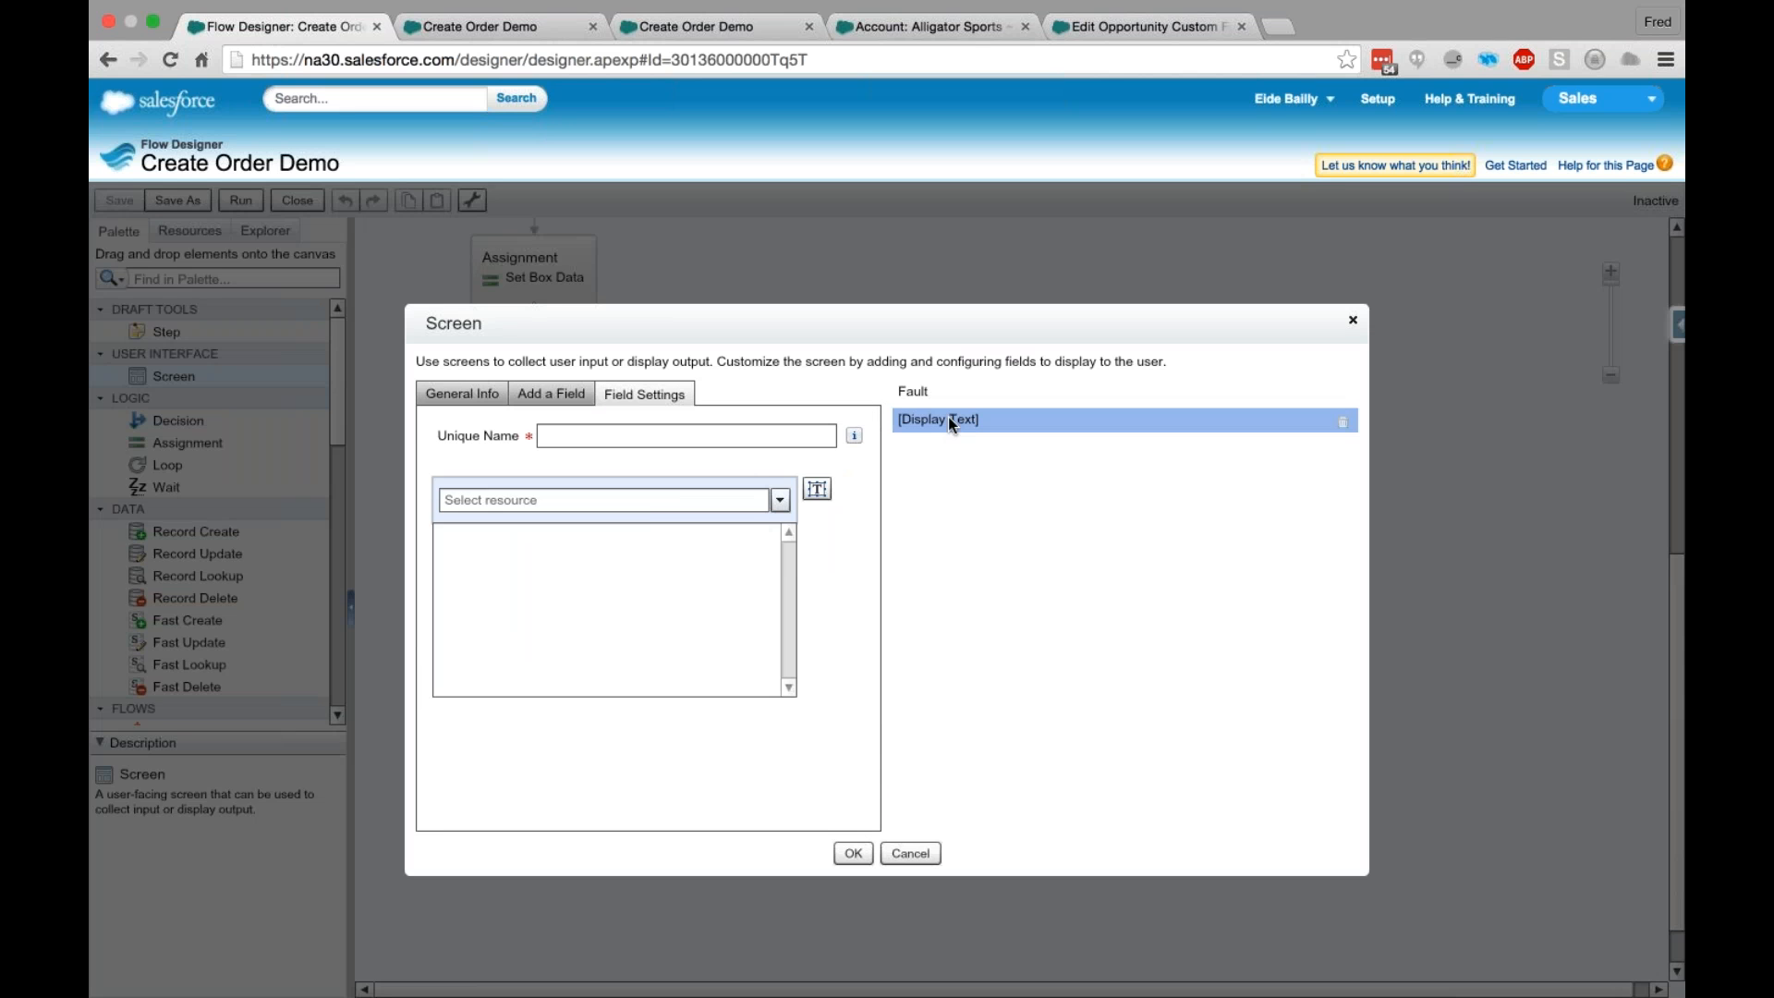
text(Fa)
click(637, 660)
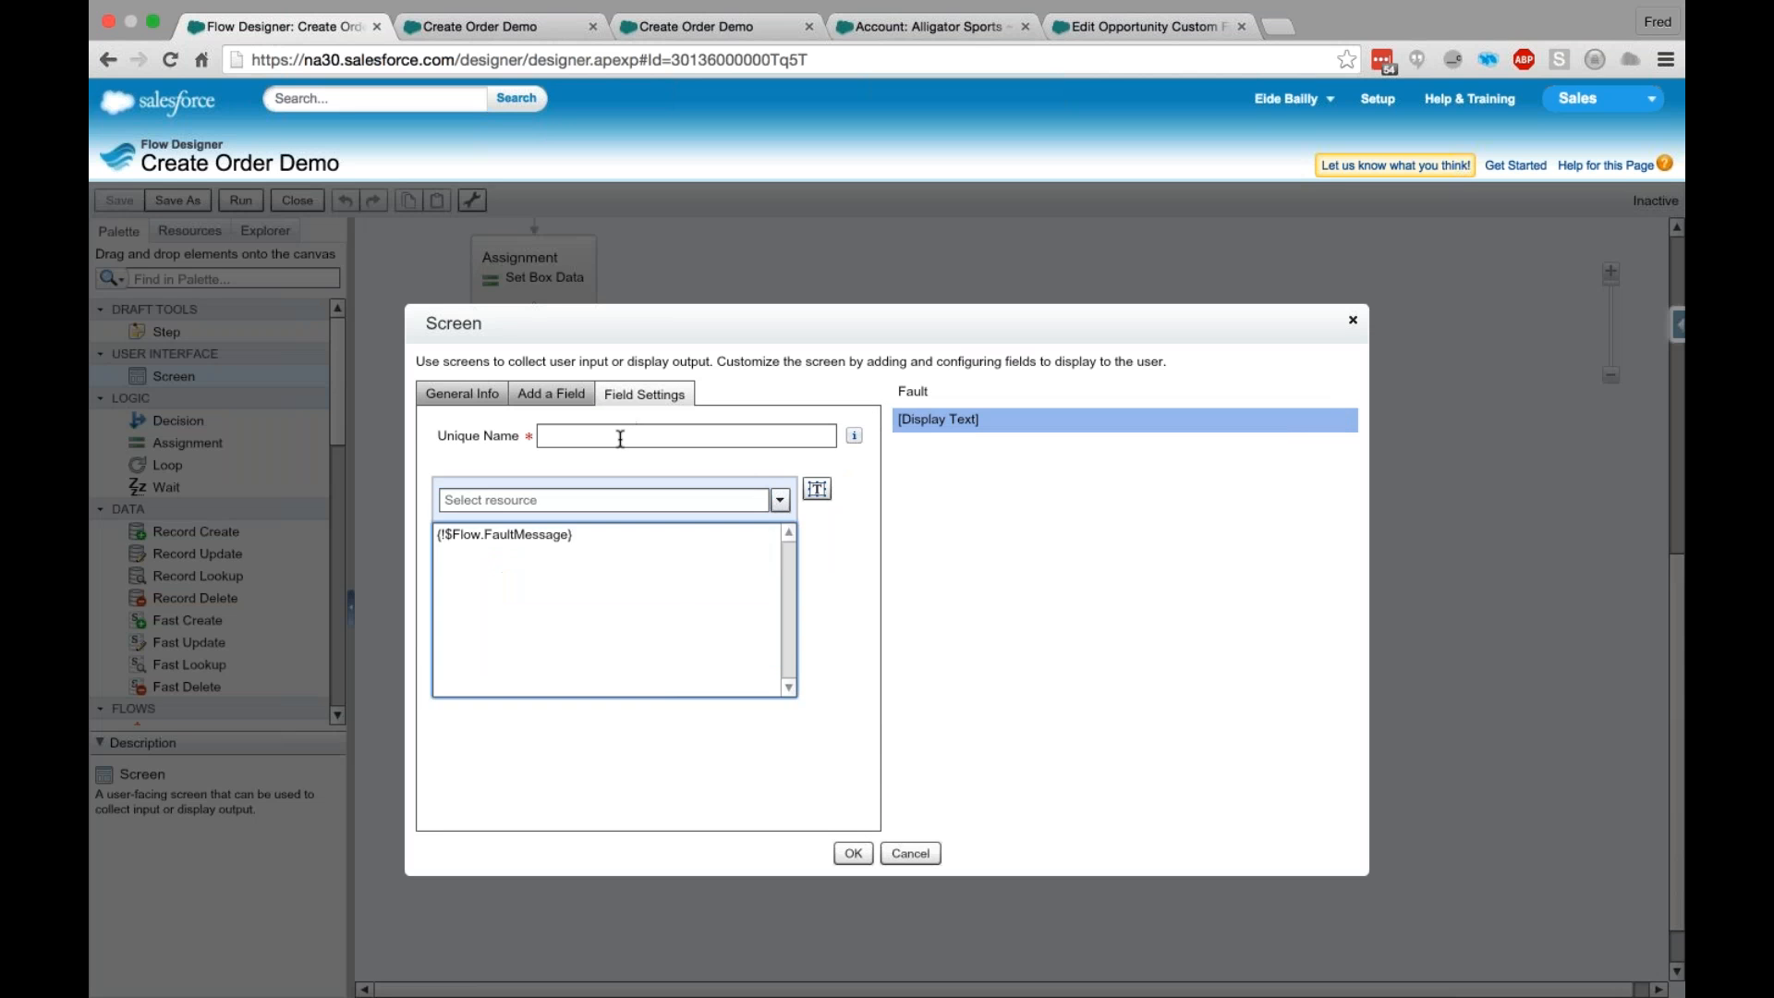
click(620, 437)
text(ErrorMsg)
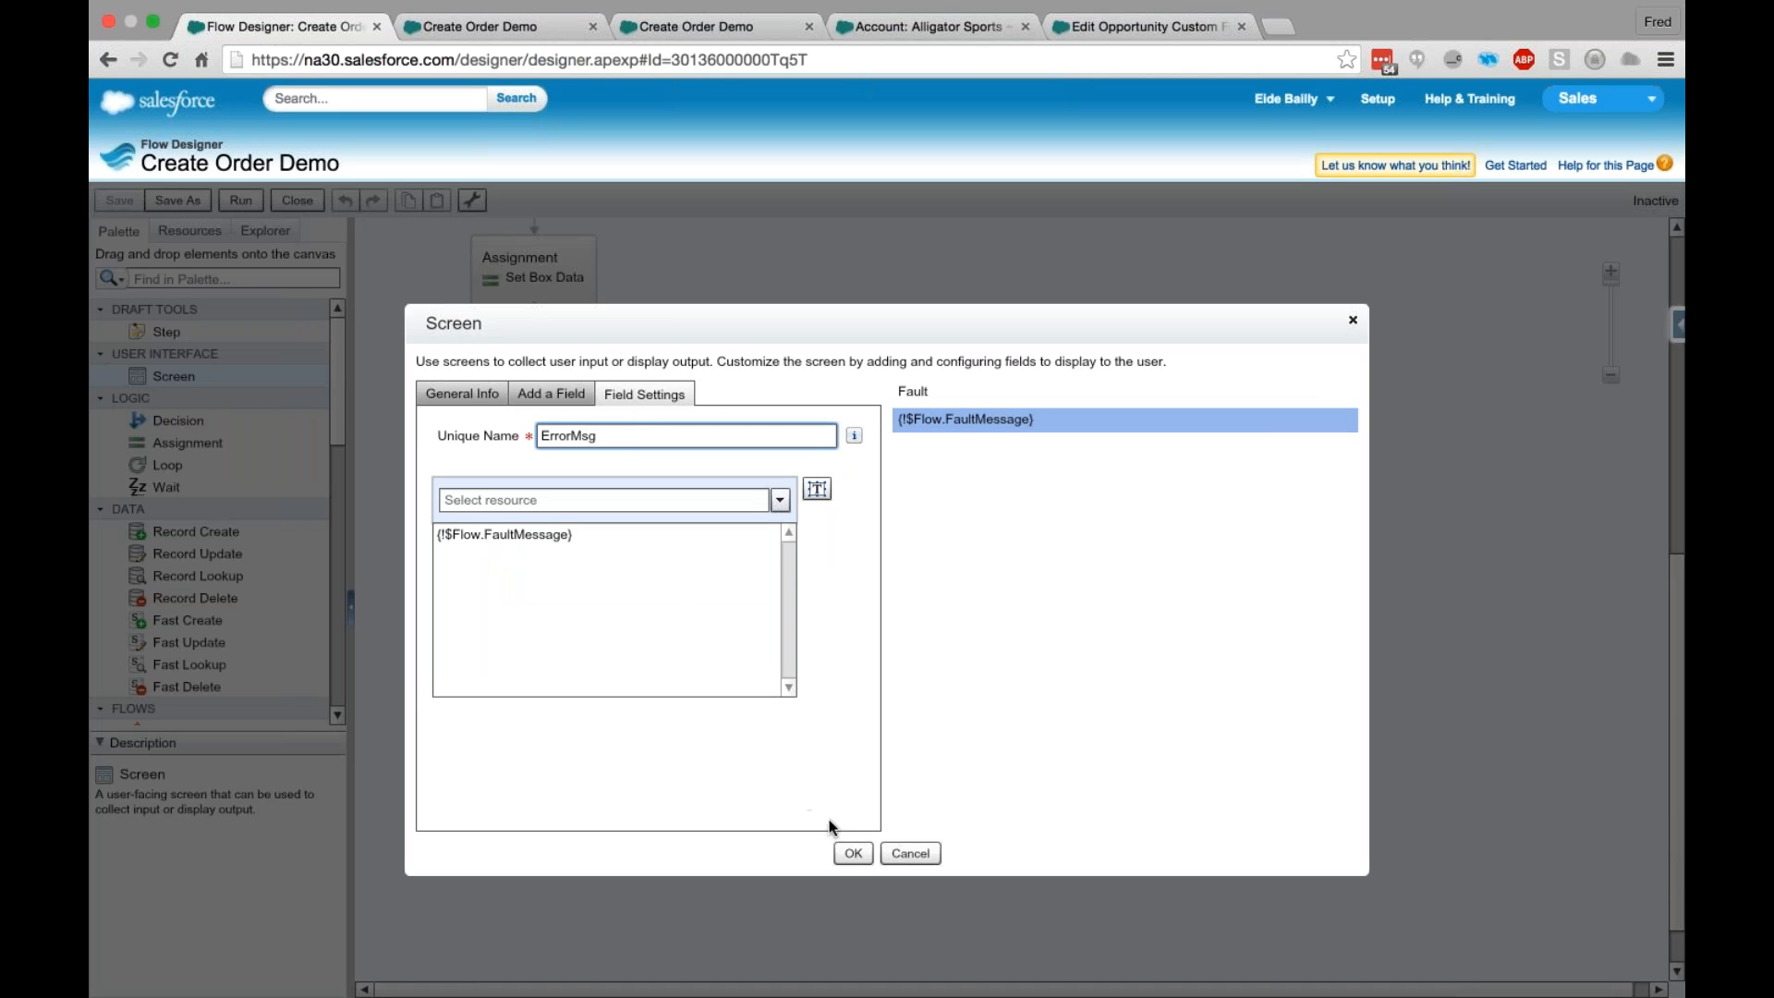
click(851, 858)
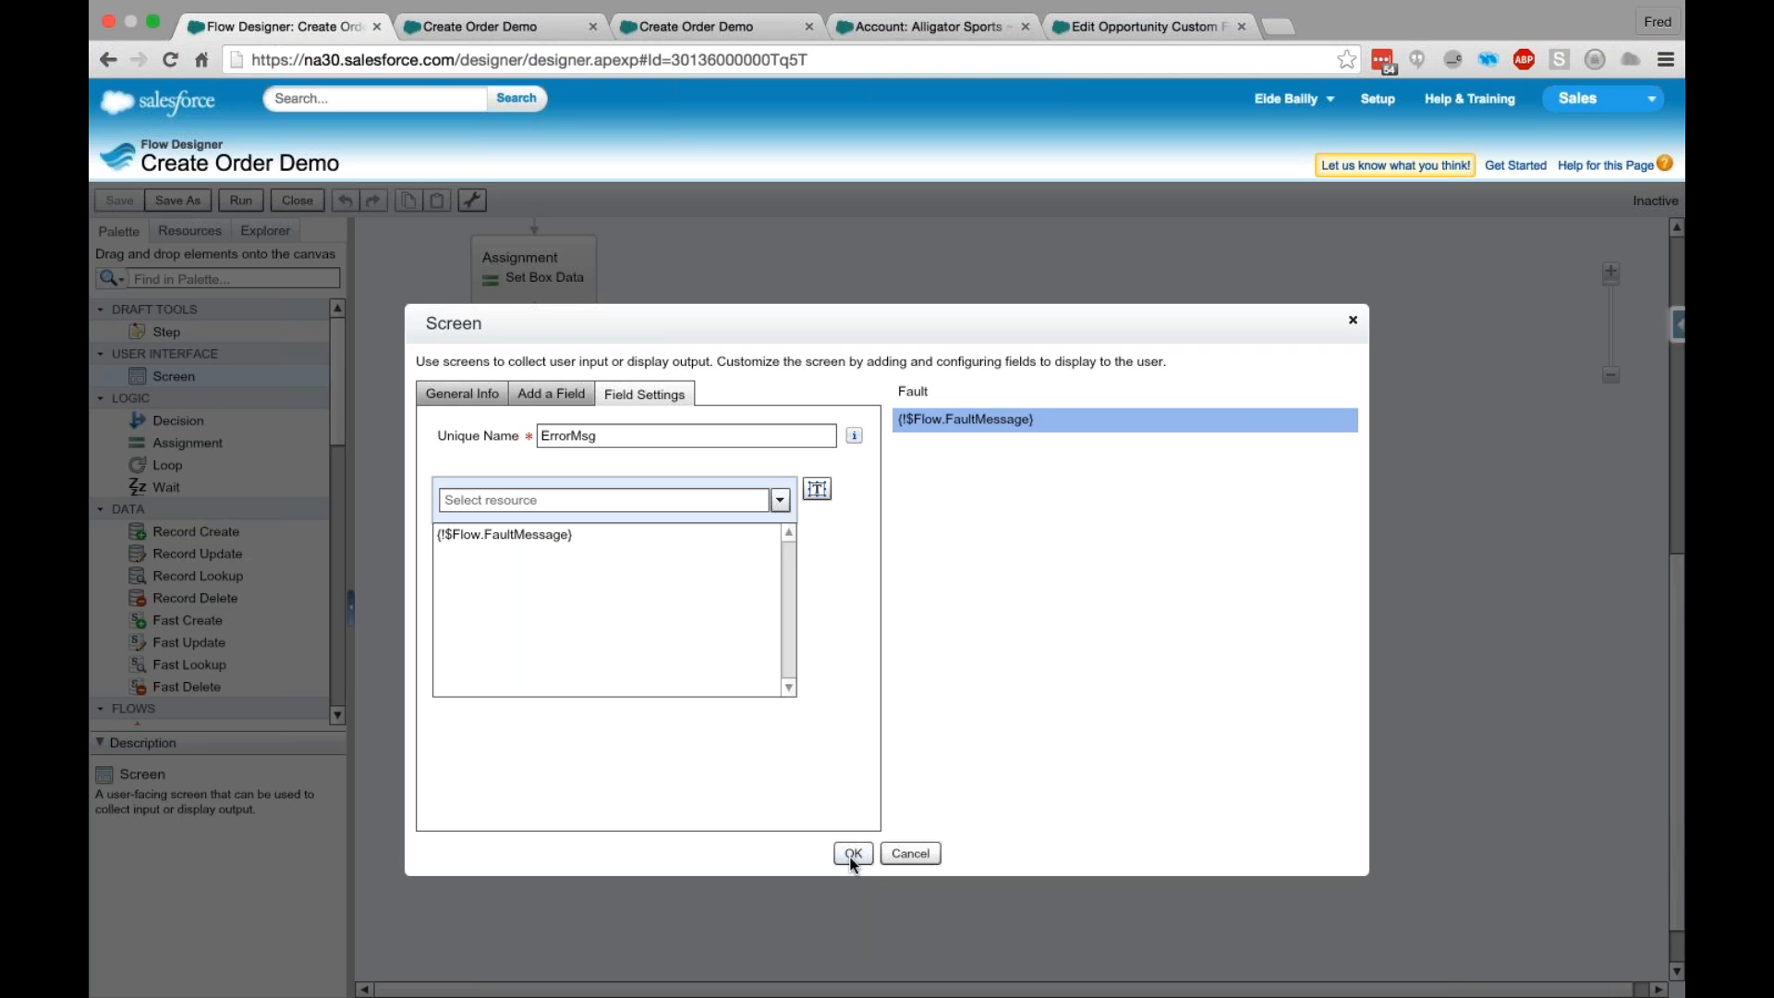
click(851, 856)
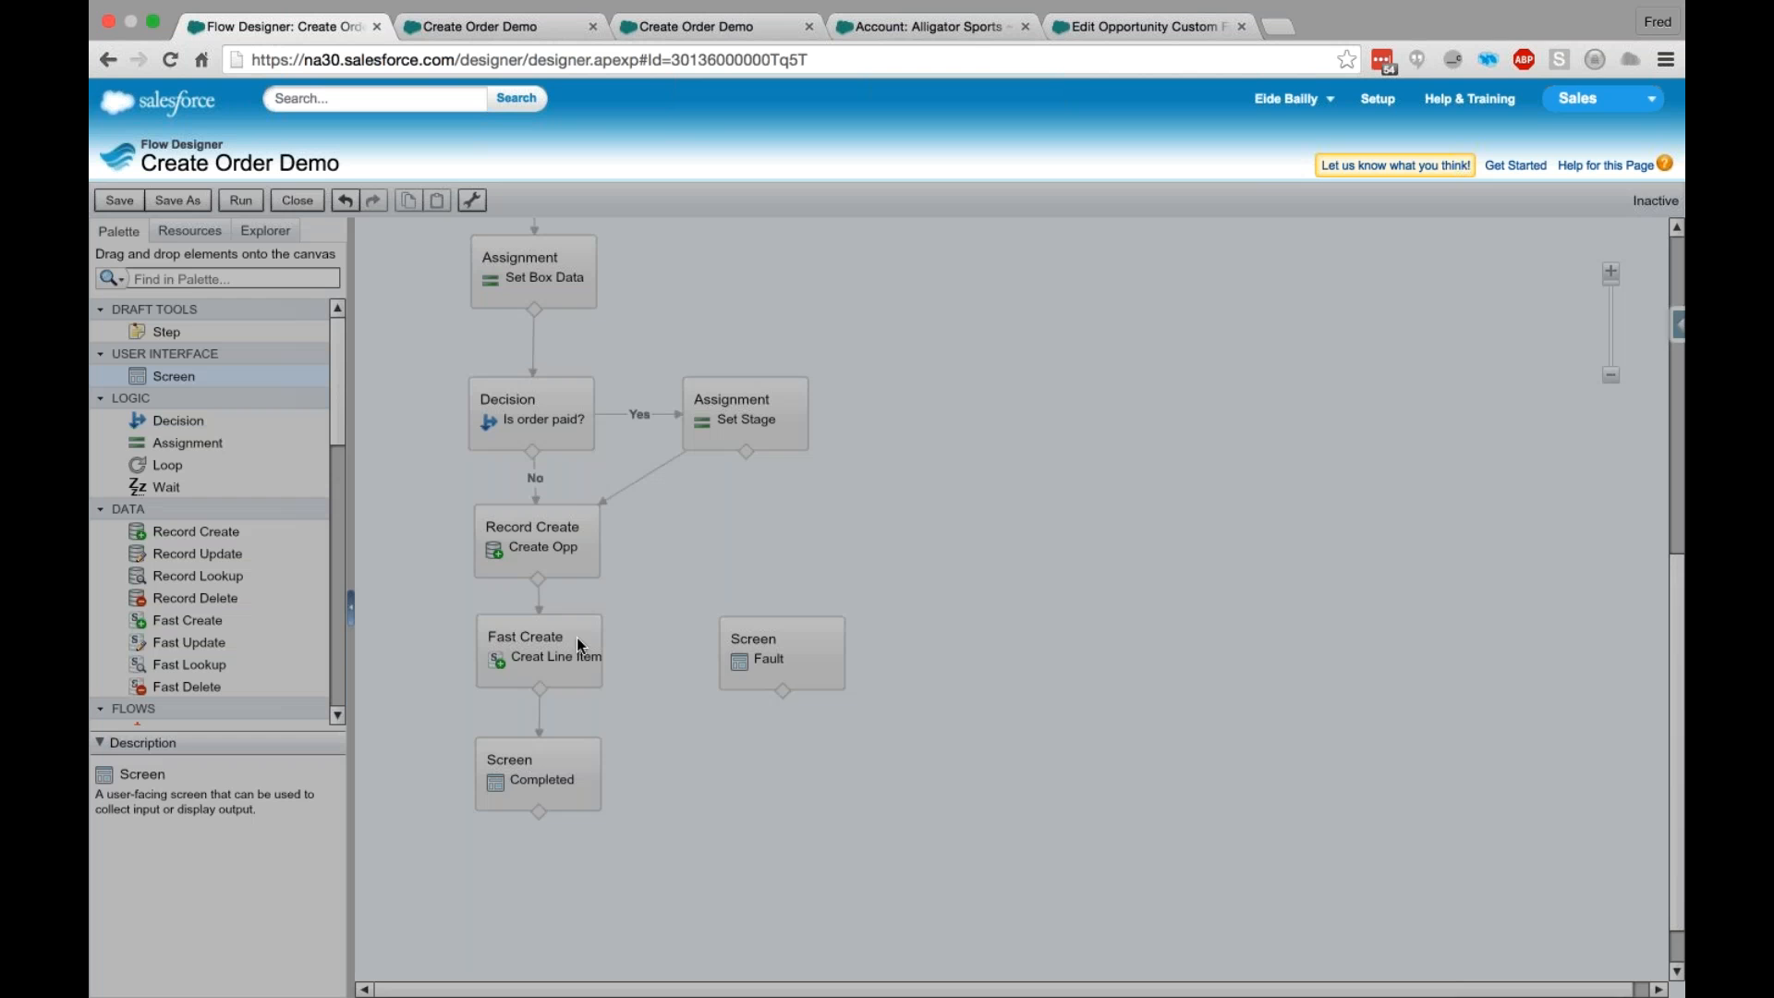
- Connect fault paths from Create Opp and Creat Line Item to the Fault screen and save the flow
drag(538, 580, 730, 642)
drag(541, 688, 813, 656)
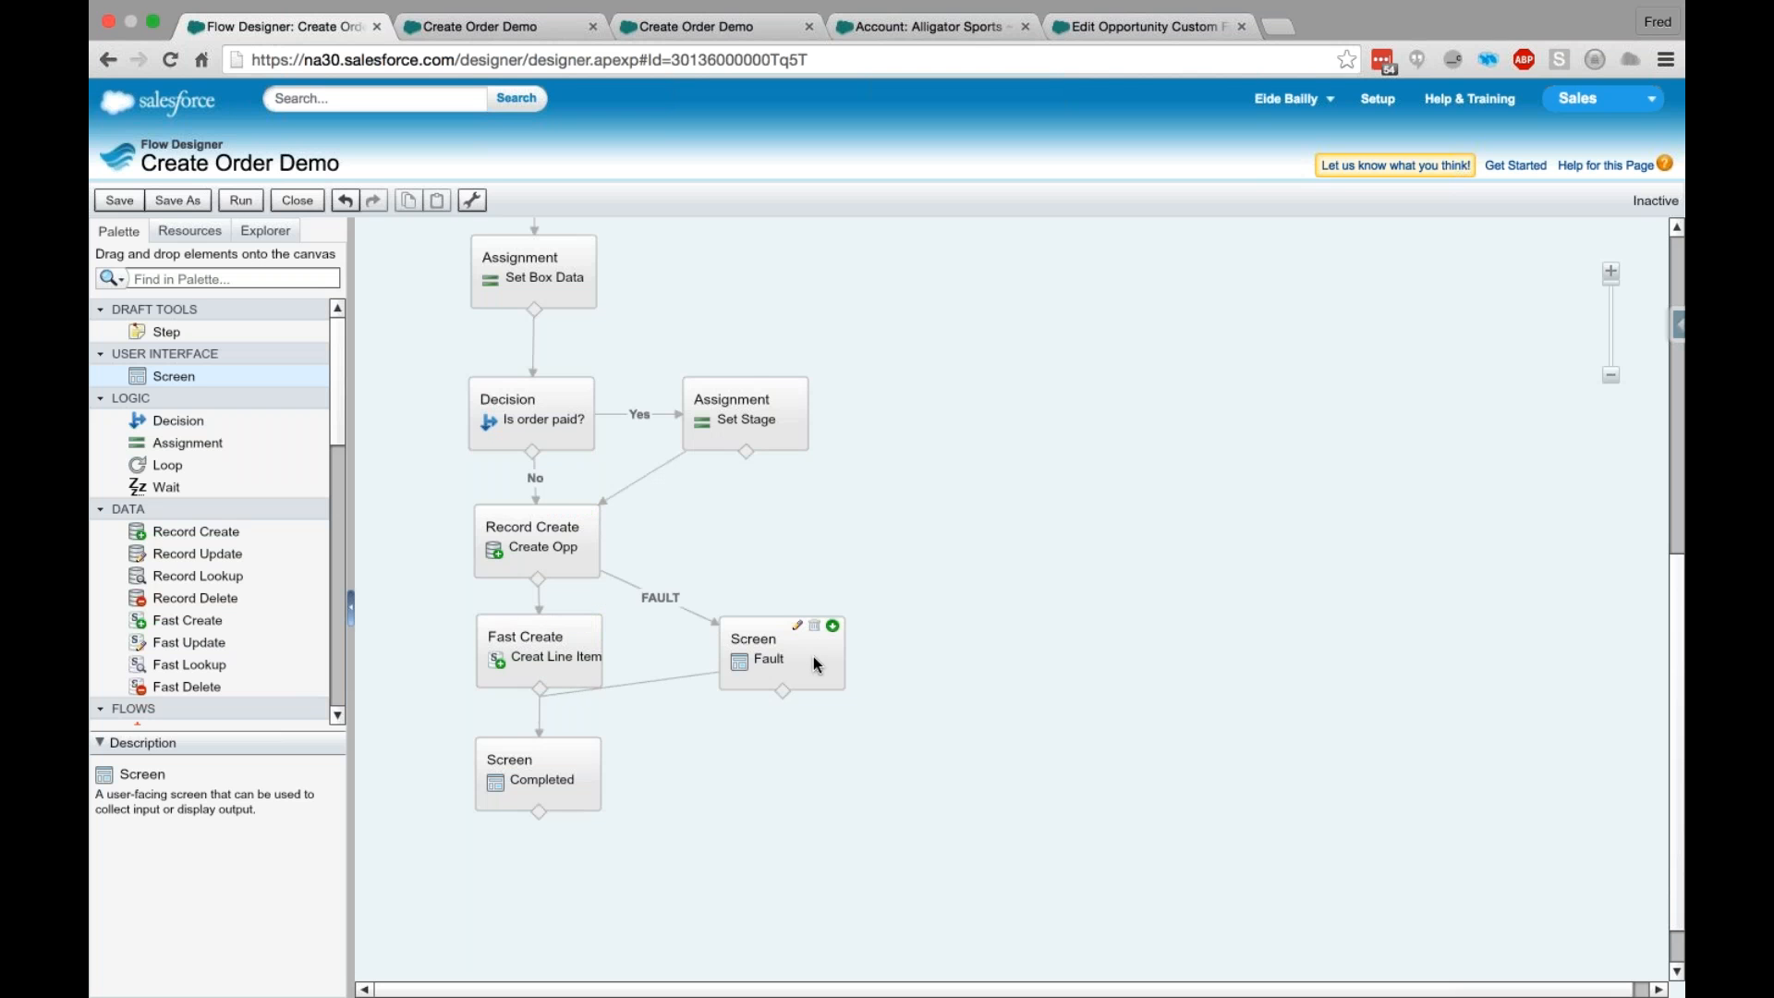
click(120, 199)
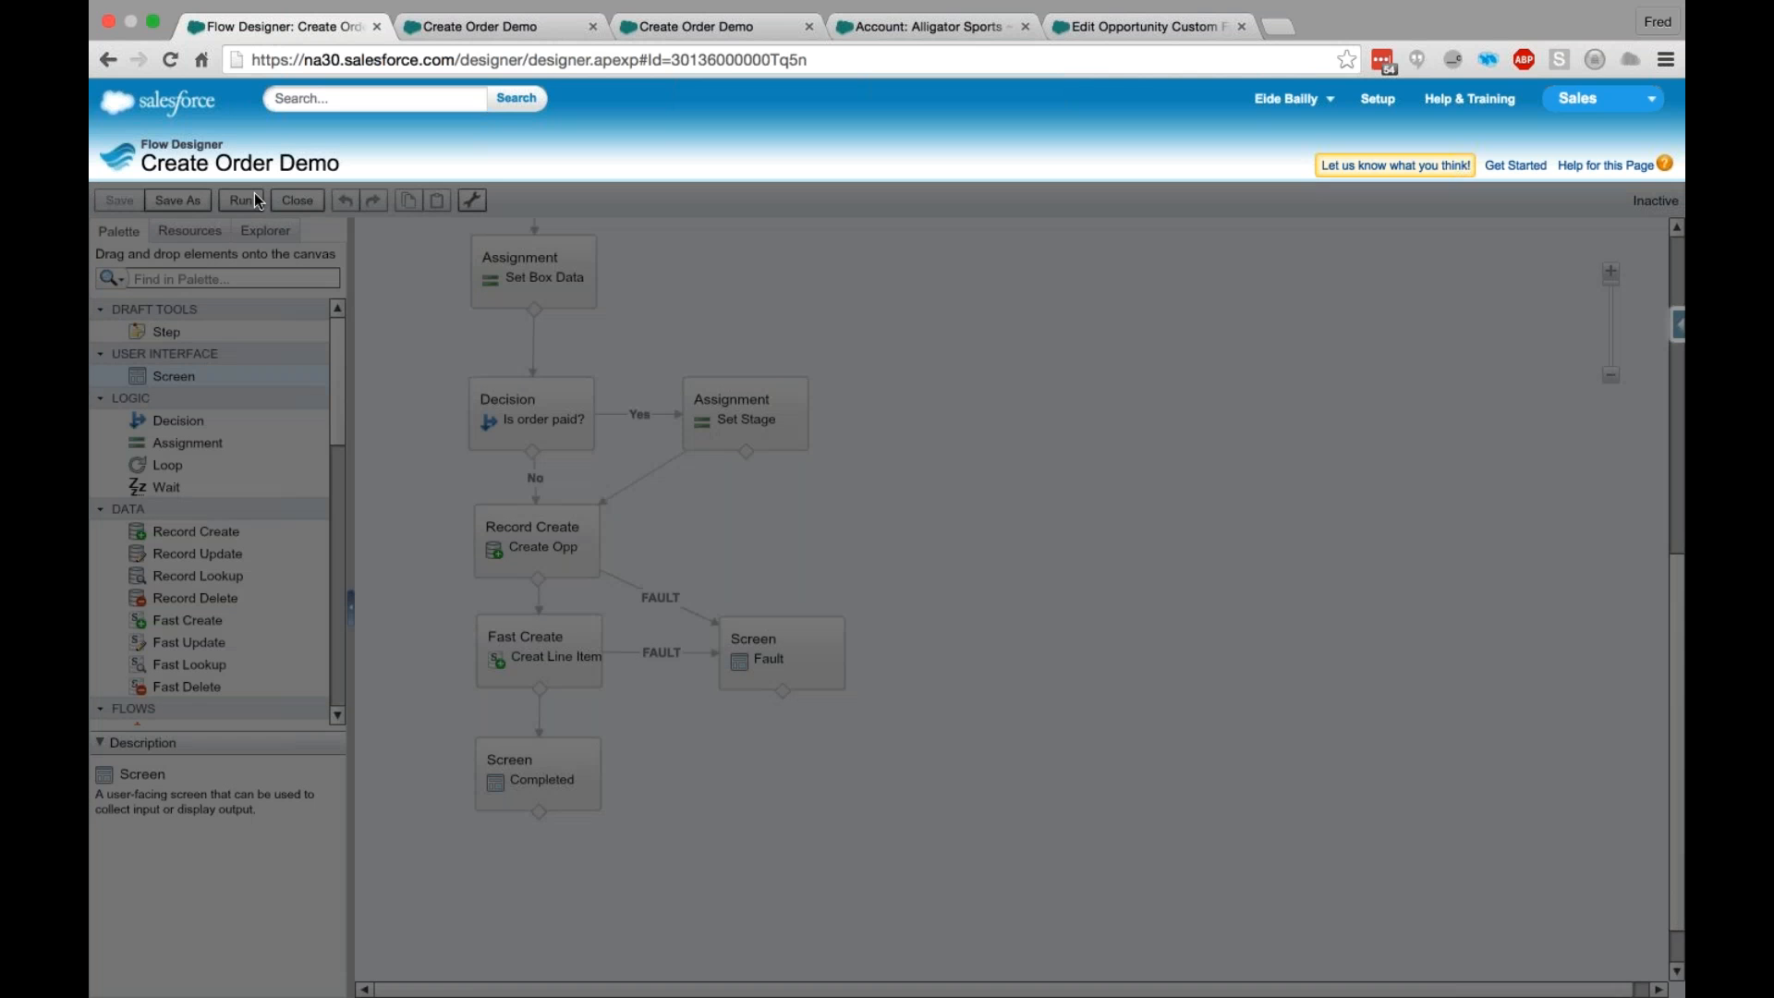
- Run the saved flow and reload it with the AccountID URL parameter set to the copied account record ID
click(253, 192)
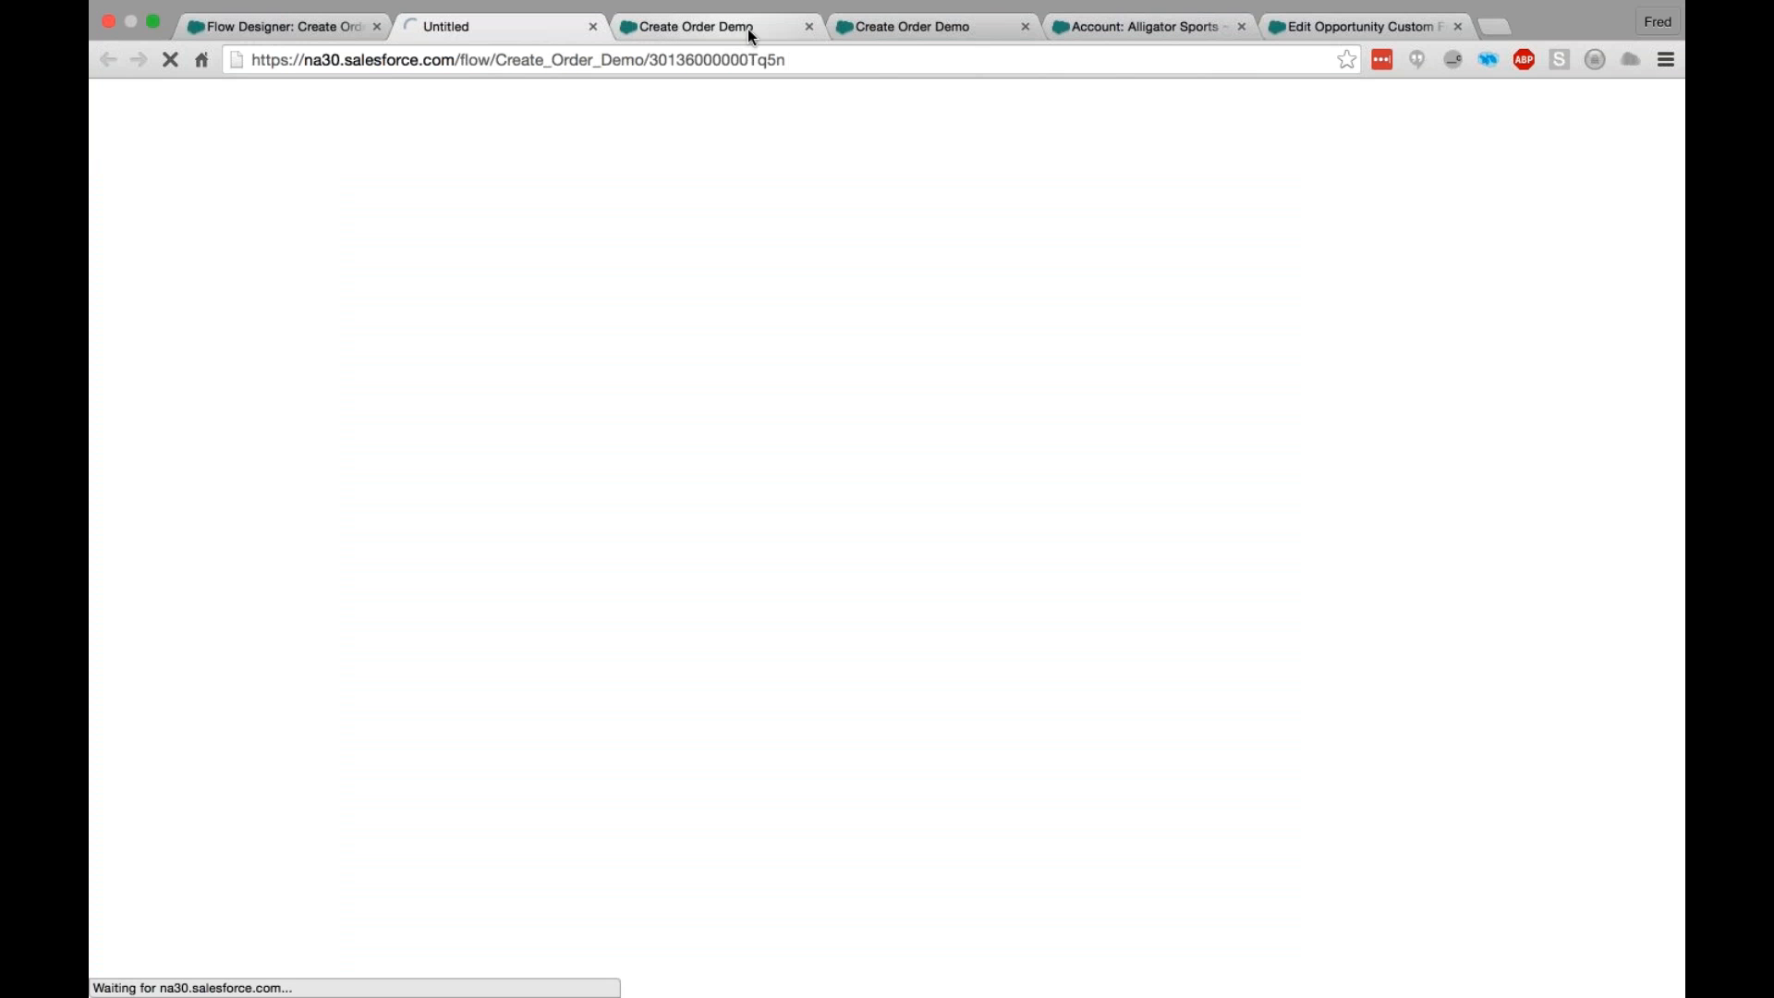
click(830, 65)
text(?A)
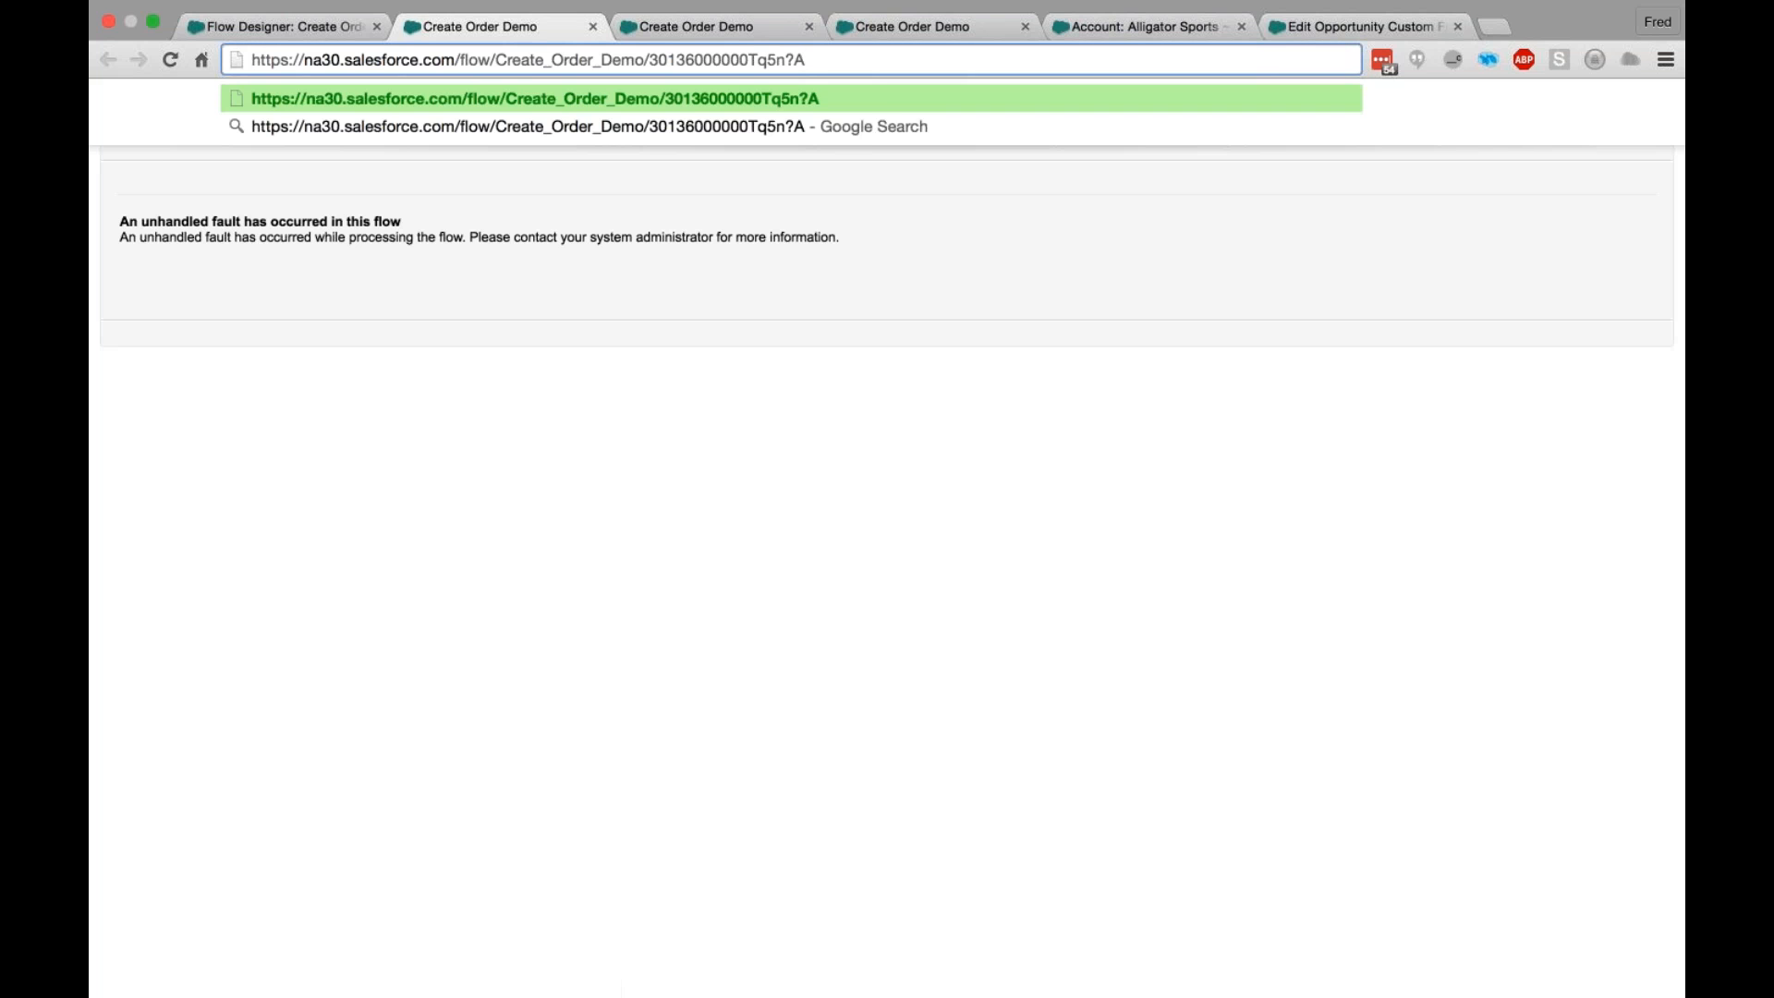
text(cco)
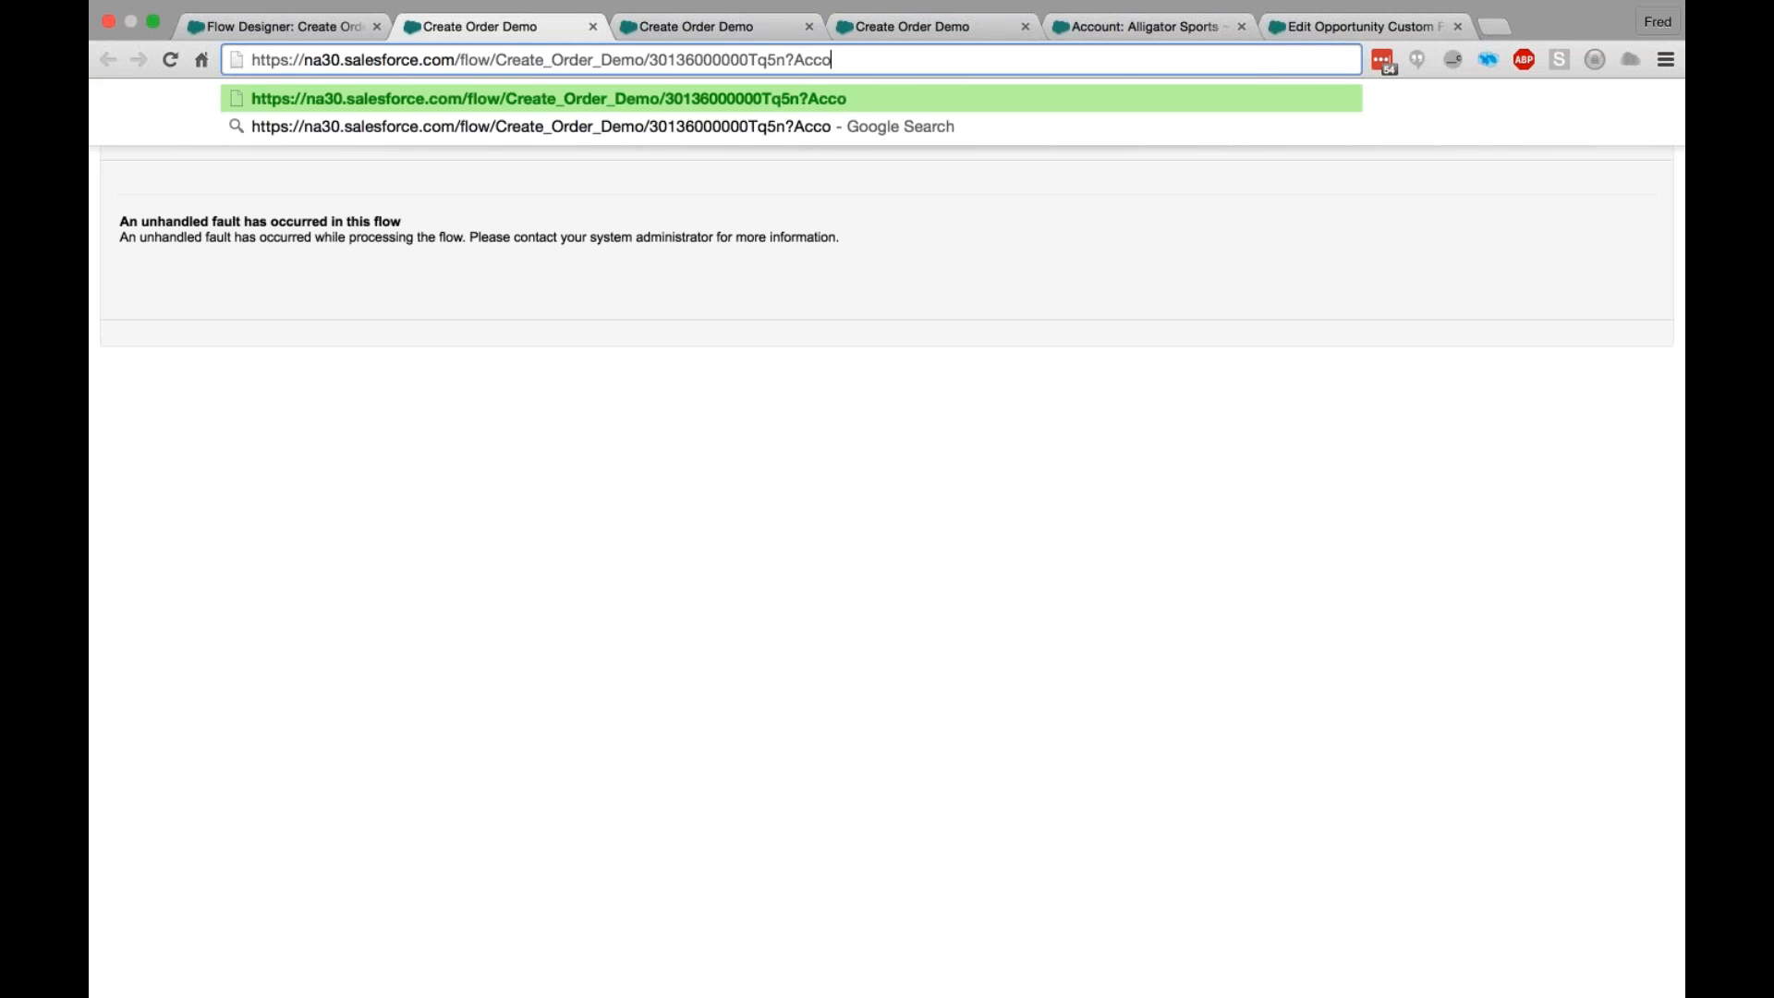
text(untID=)
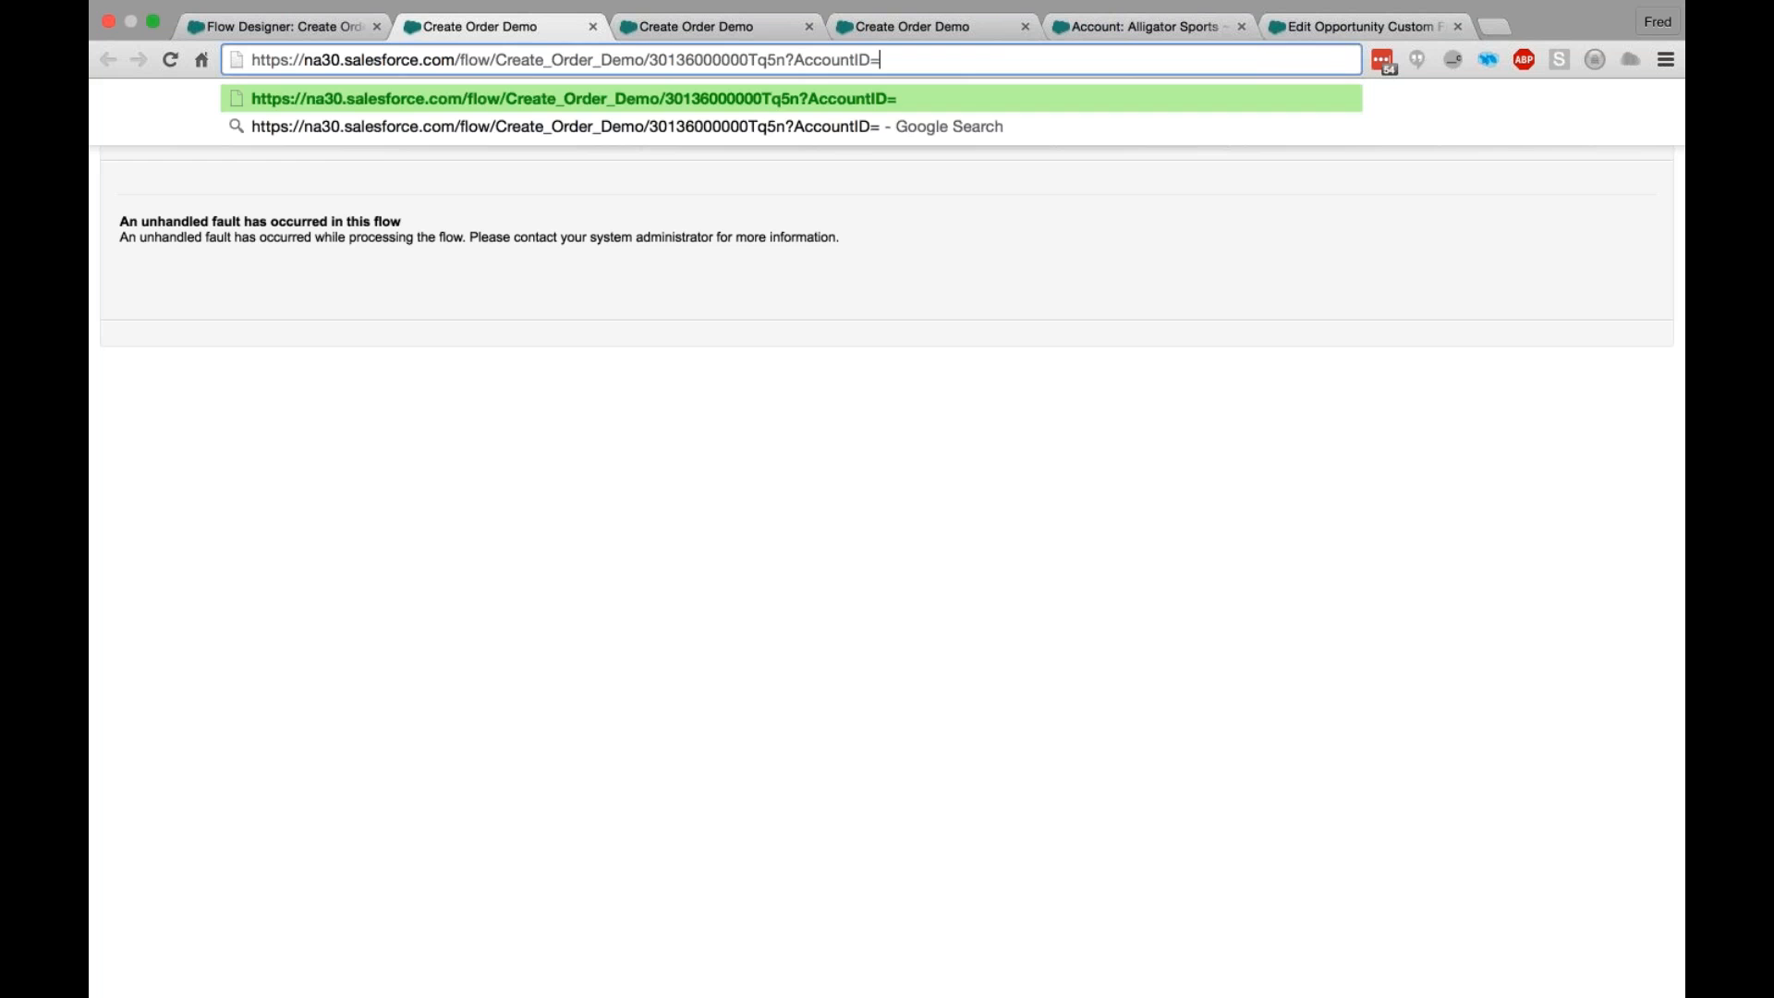
key(super+v)
key(Return)
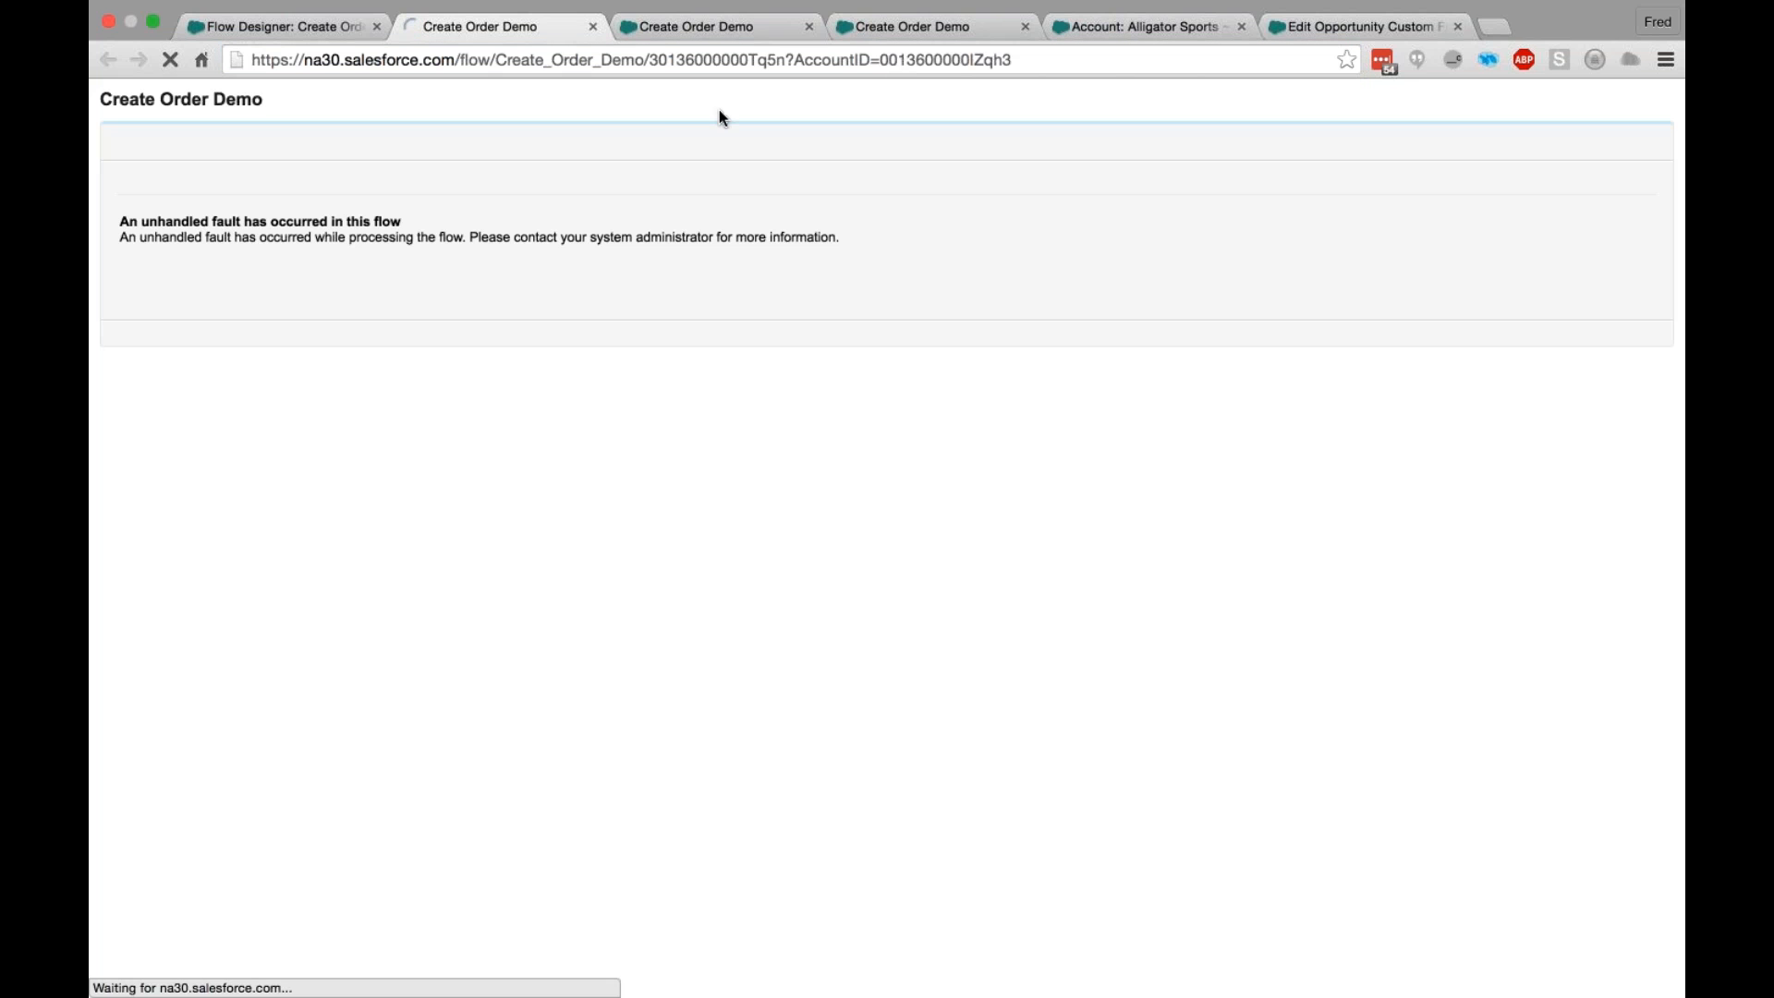
- Submit a test order with quantity 500, box dimensions of 12 and default colors, and return to the Flow Designer
click(463, 268)
text(500)
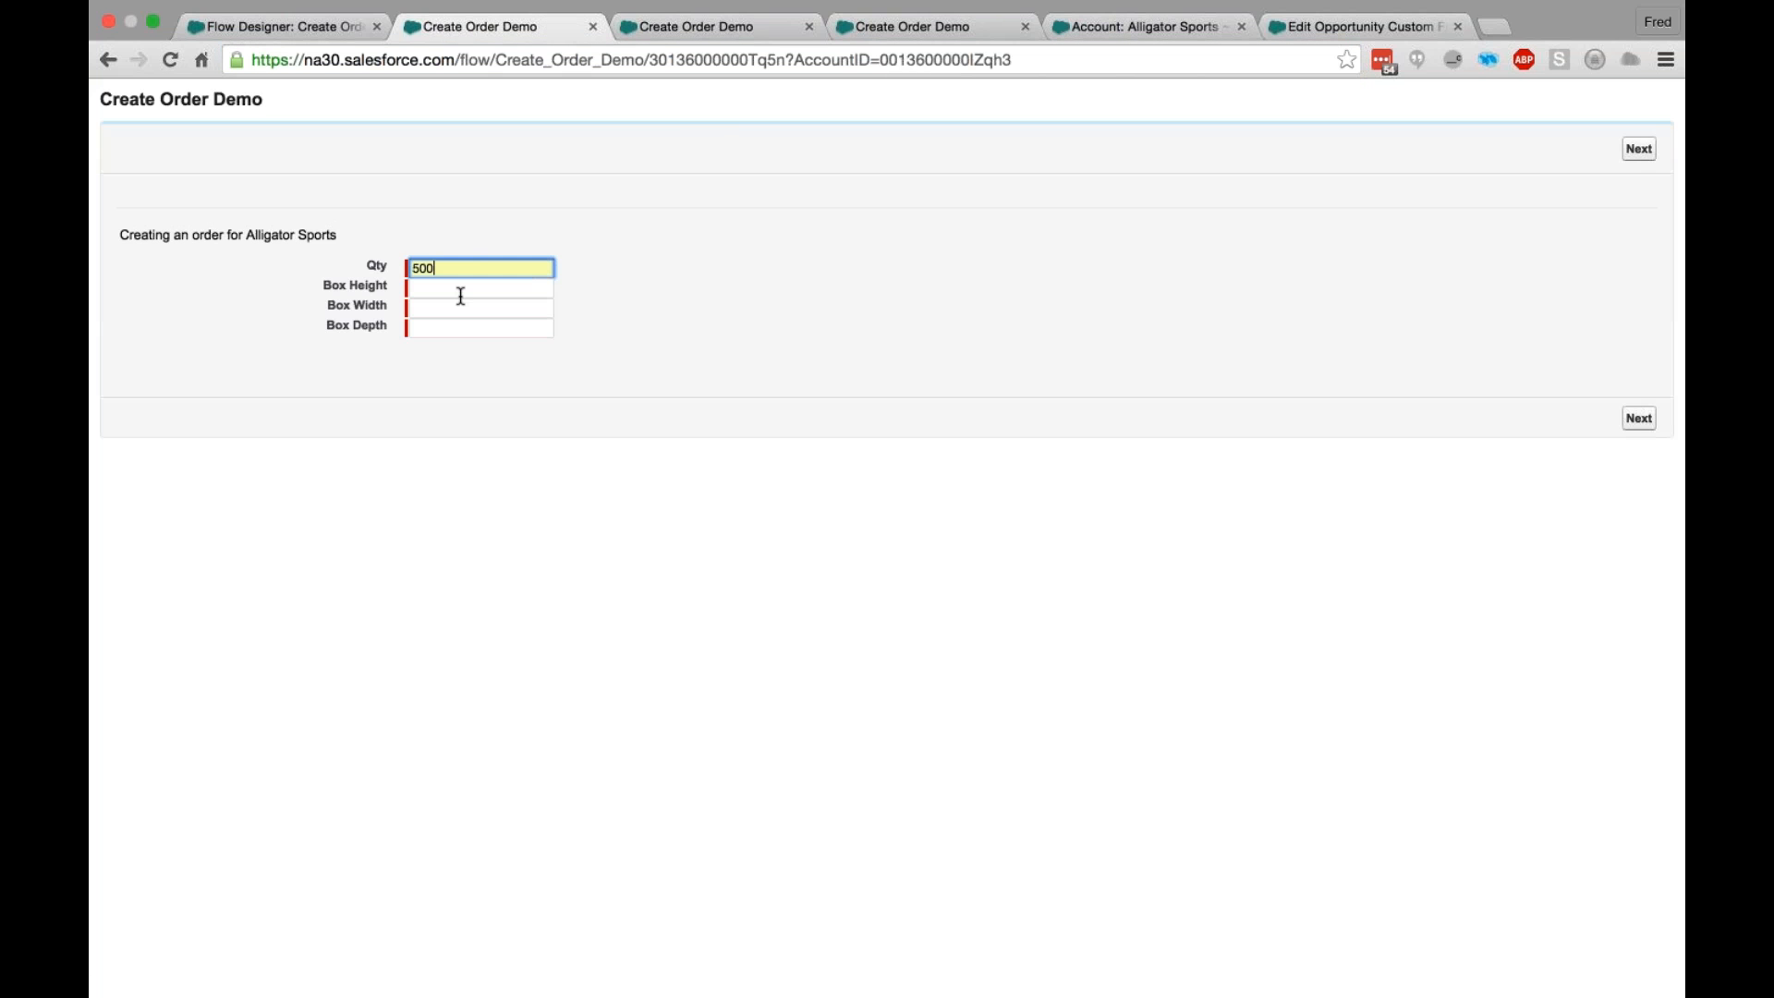
key(Tab)
text(12)
key(Tab)
text(12)
key(Tab)
text(12)
click(1638, 418)
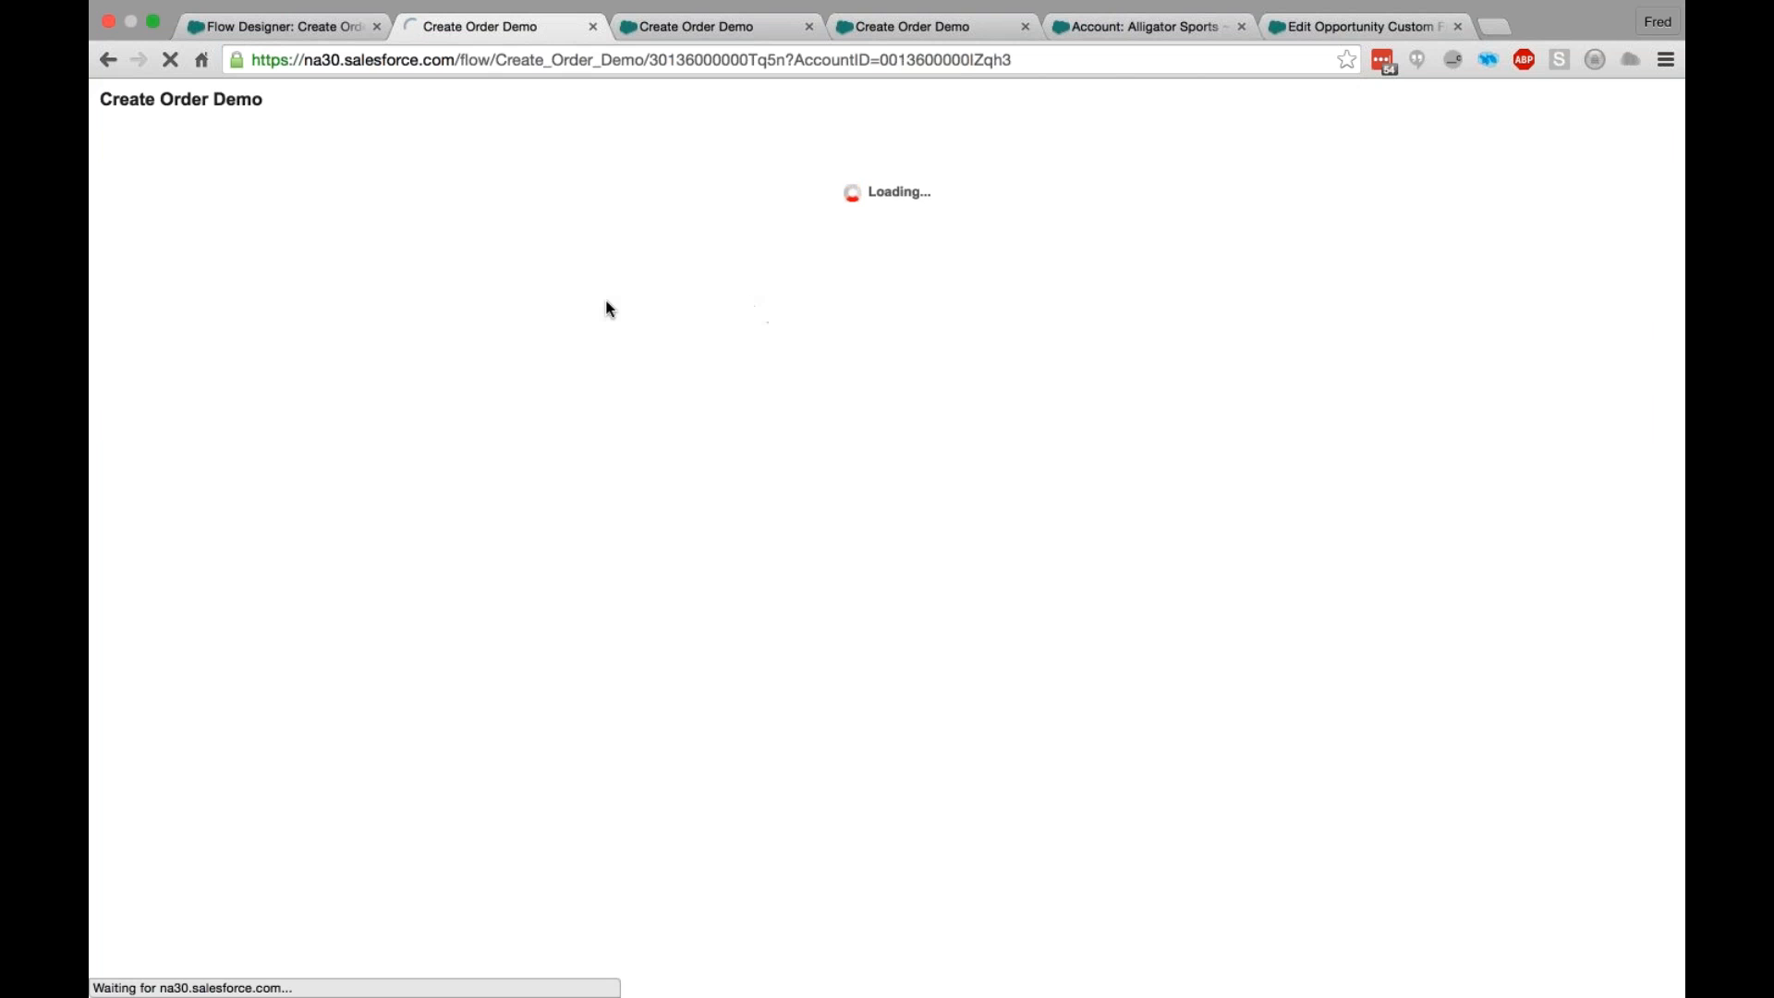
click(1641, 397)
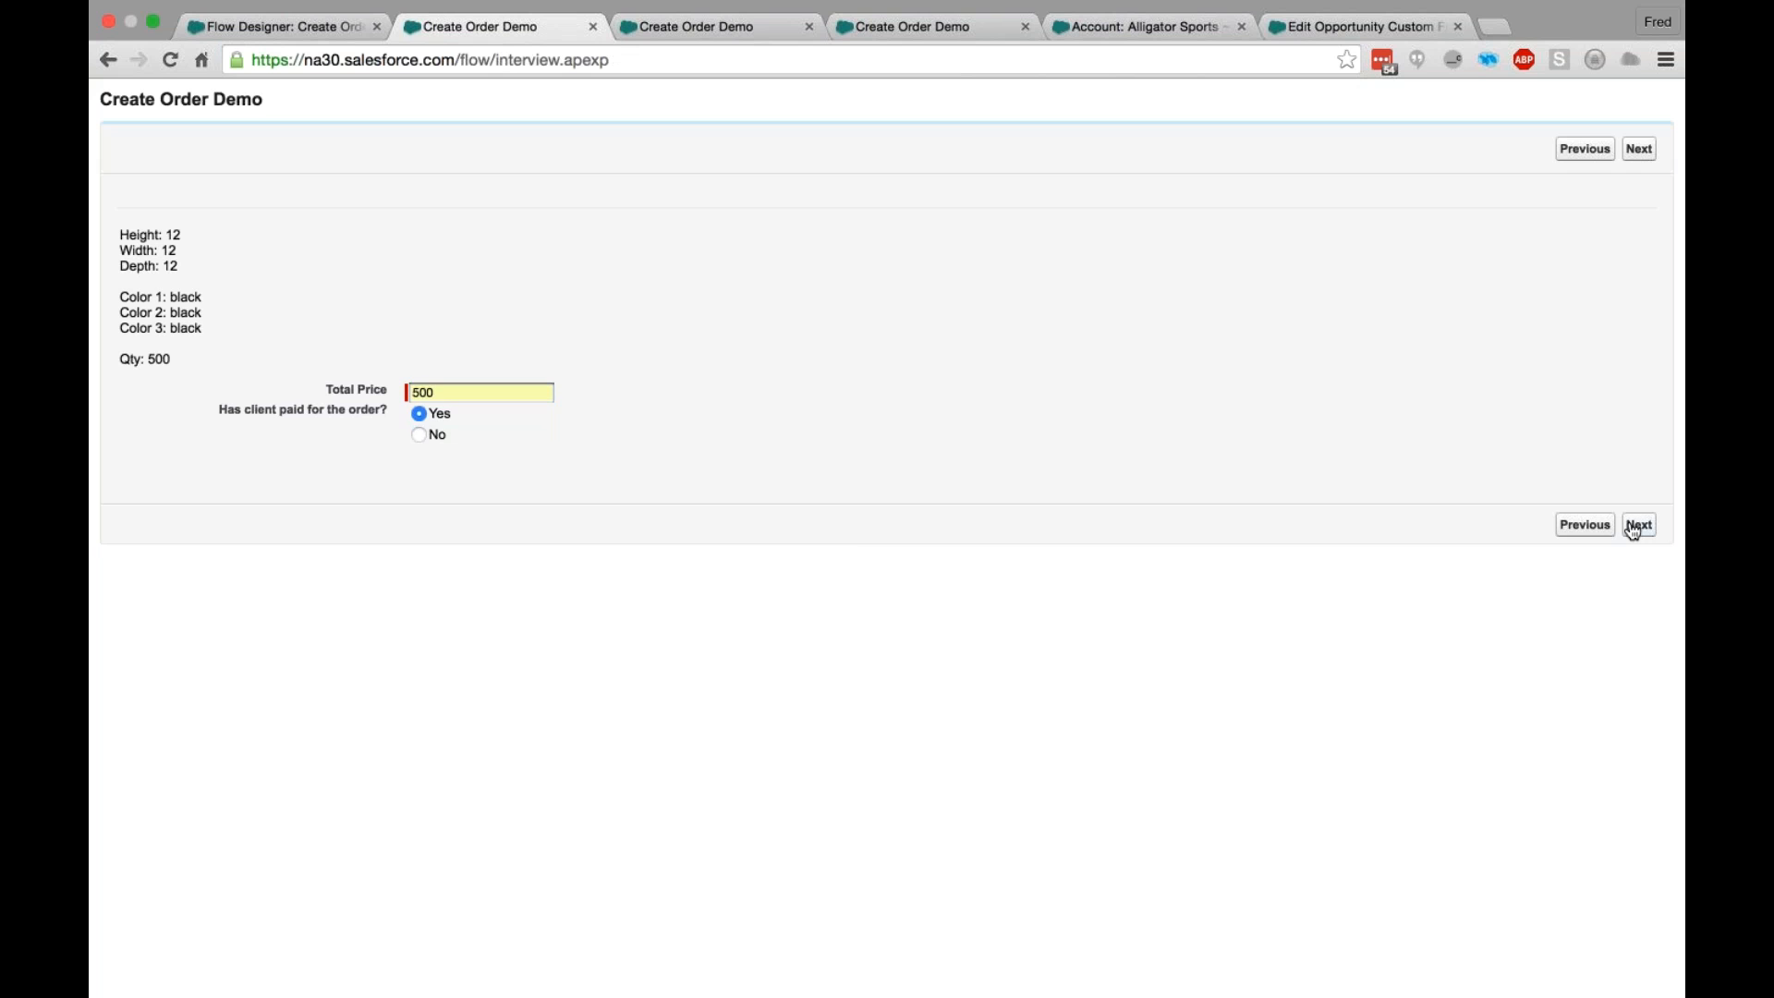
click(1634, 527)
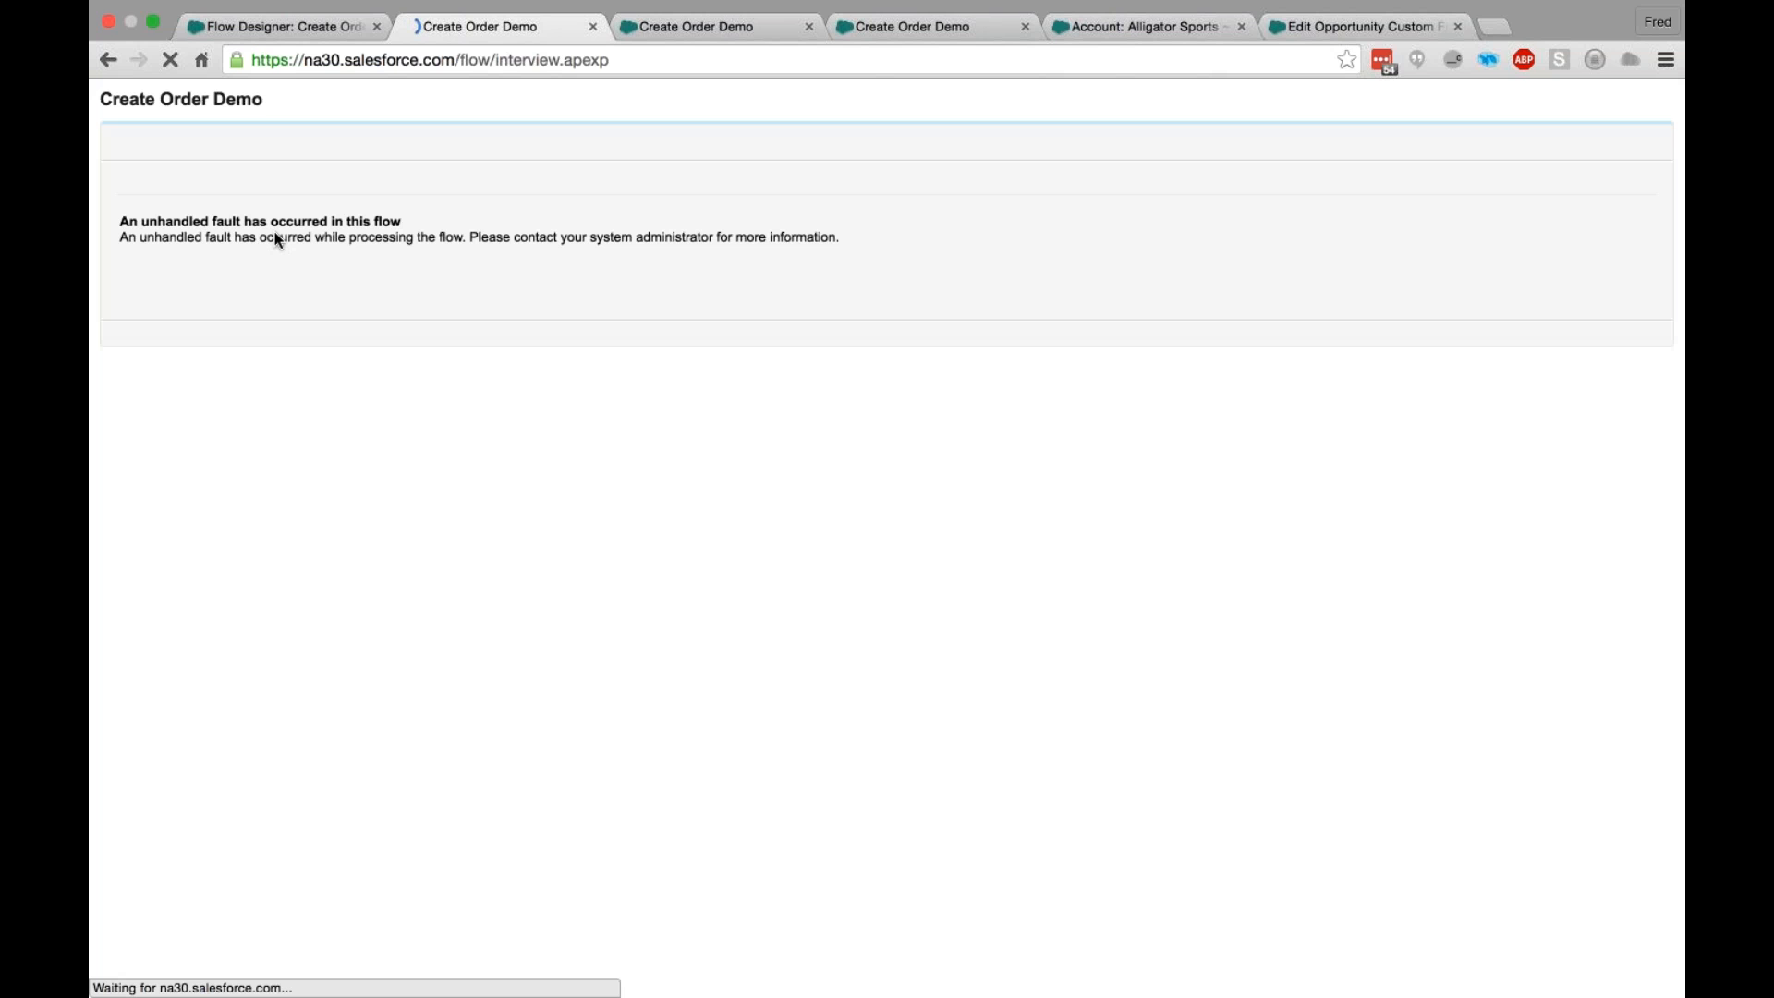
click(297, 26)
scroll(654, 524, up, 1)
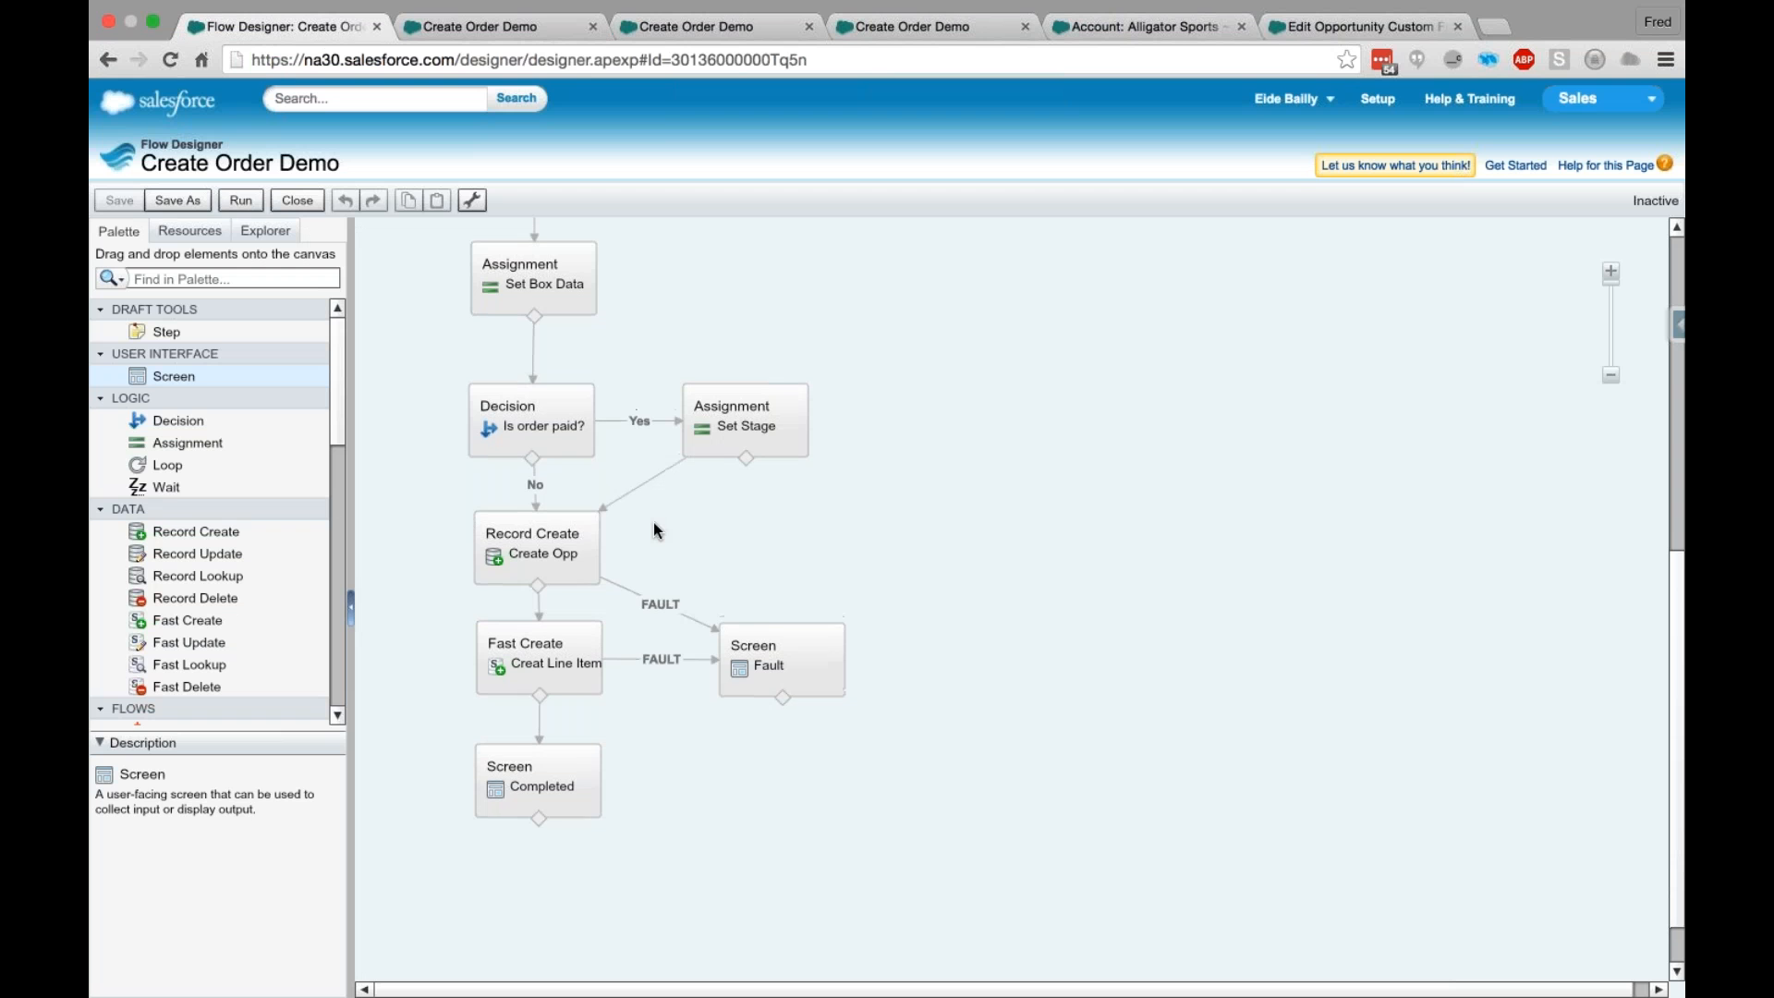
- Examine the Create Order Demo flow's path from the Get Colors screen to the create elements, fault connectors and Completed screen
scroll(652, 523, up, 1)
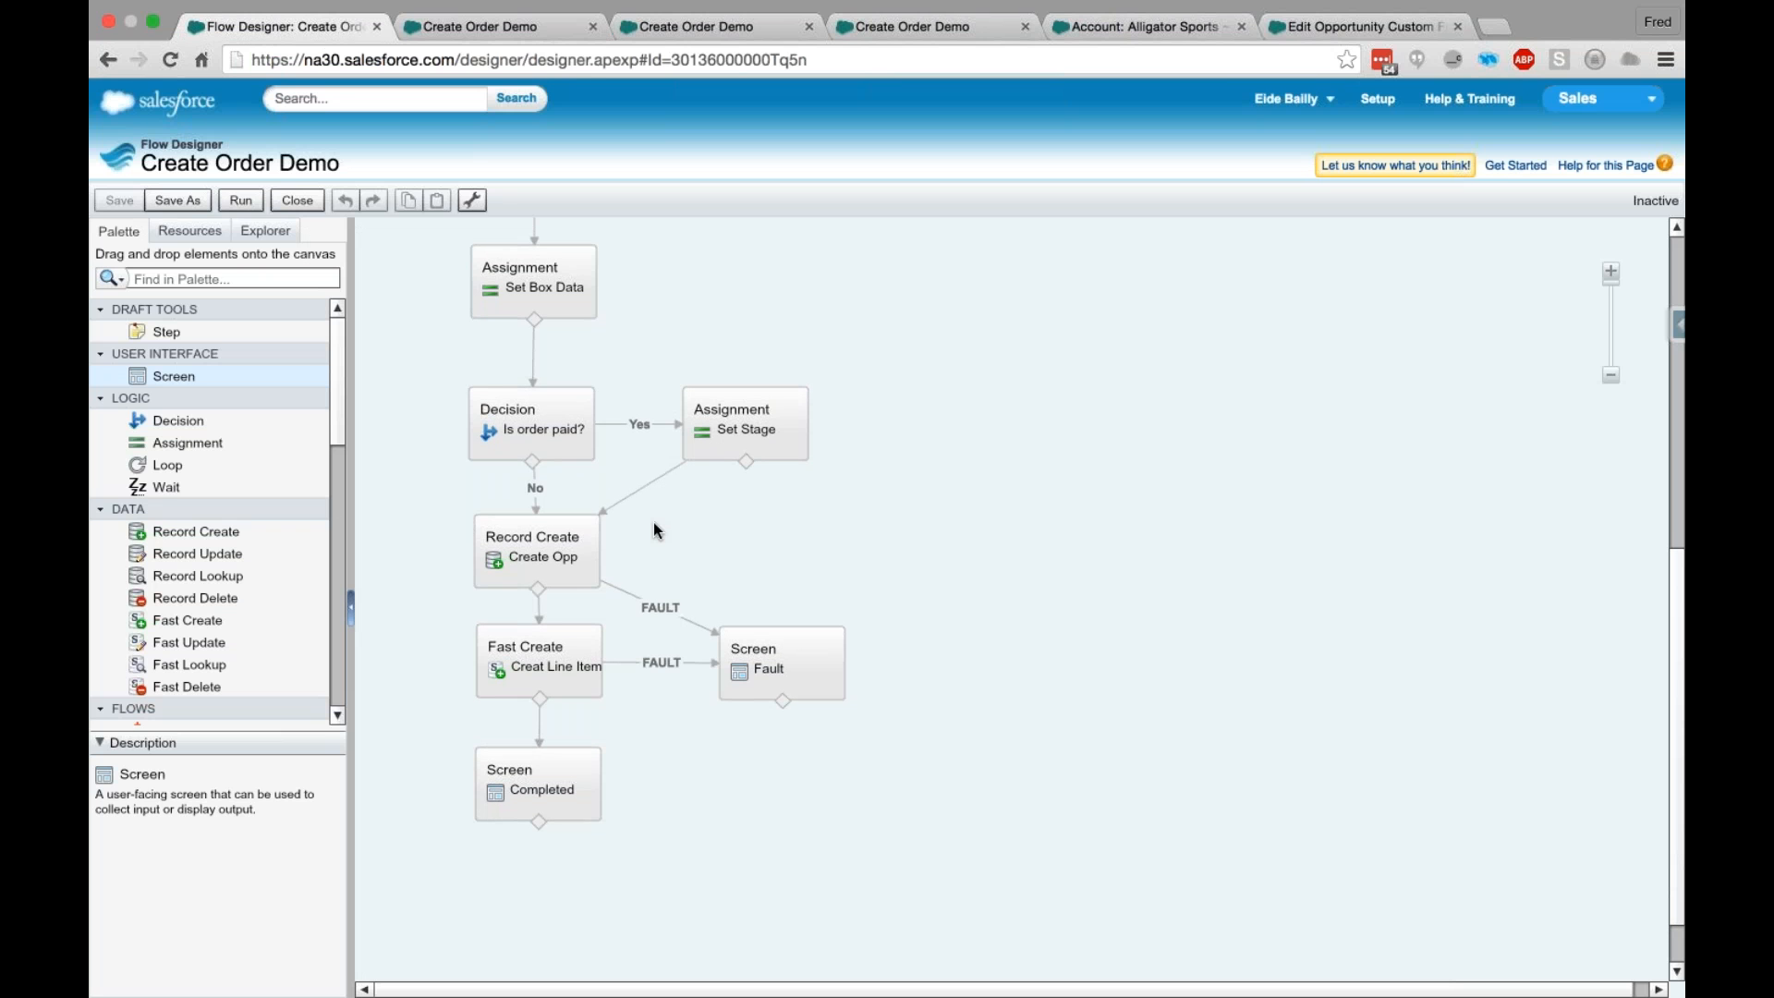
scroll(652, 523, up, 2)
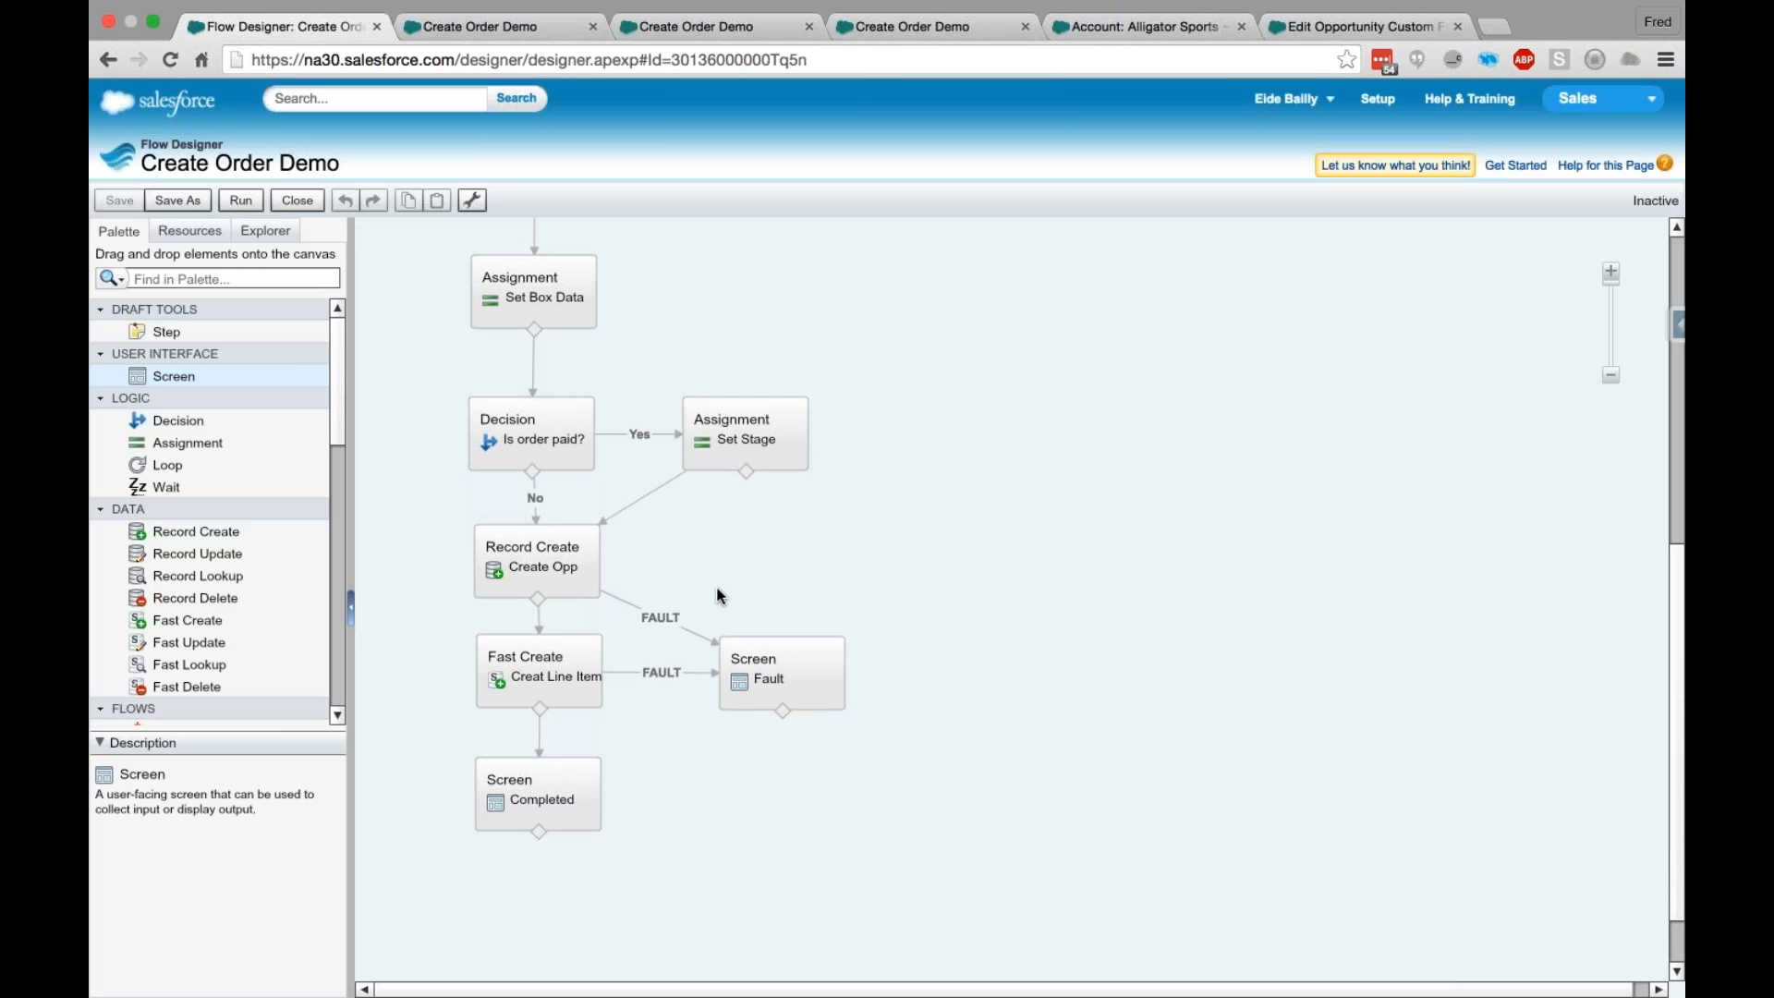
scroll(719, 596, up, 1)
scroll(720, 596, up, 2)
scroll(720, 596, up, 3)
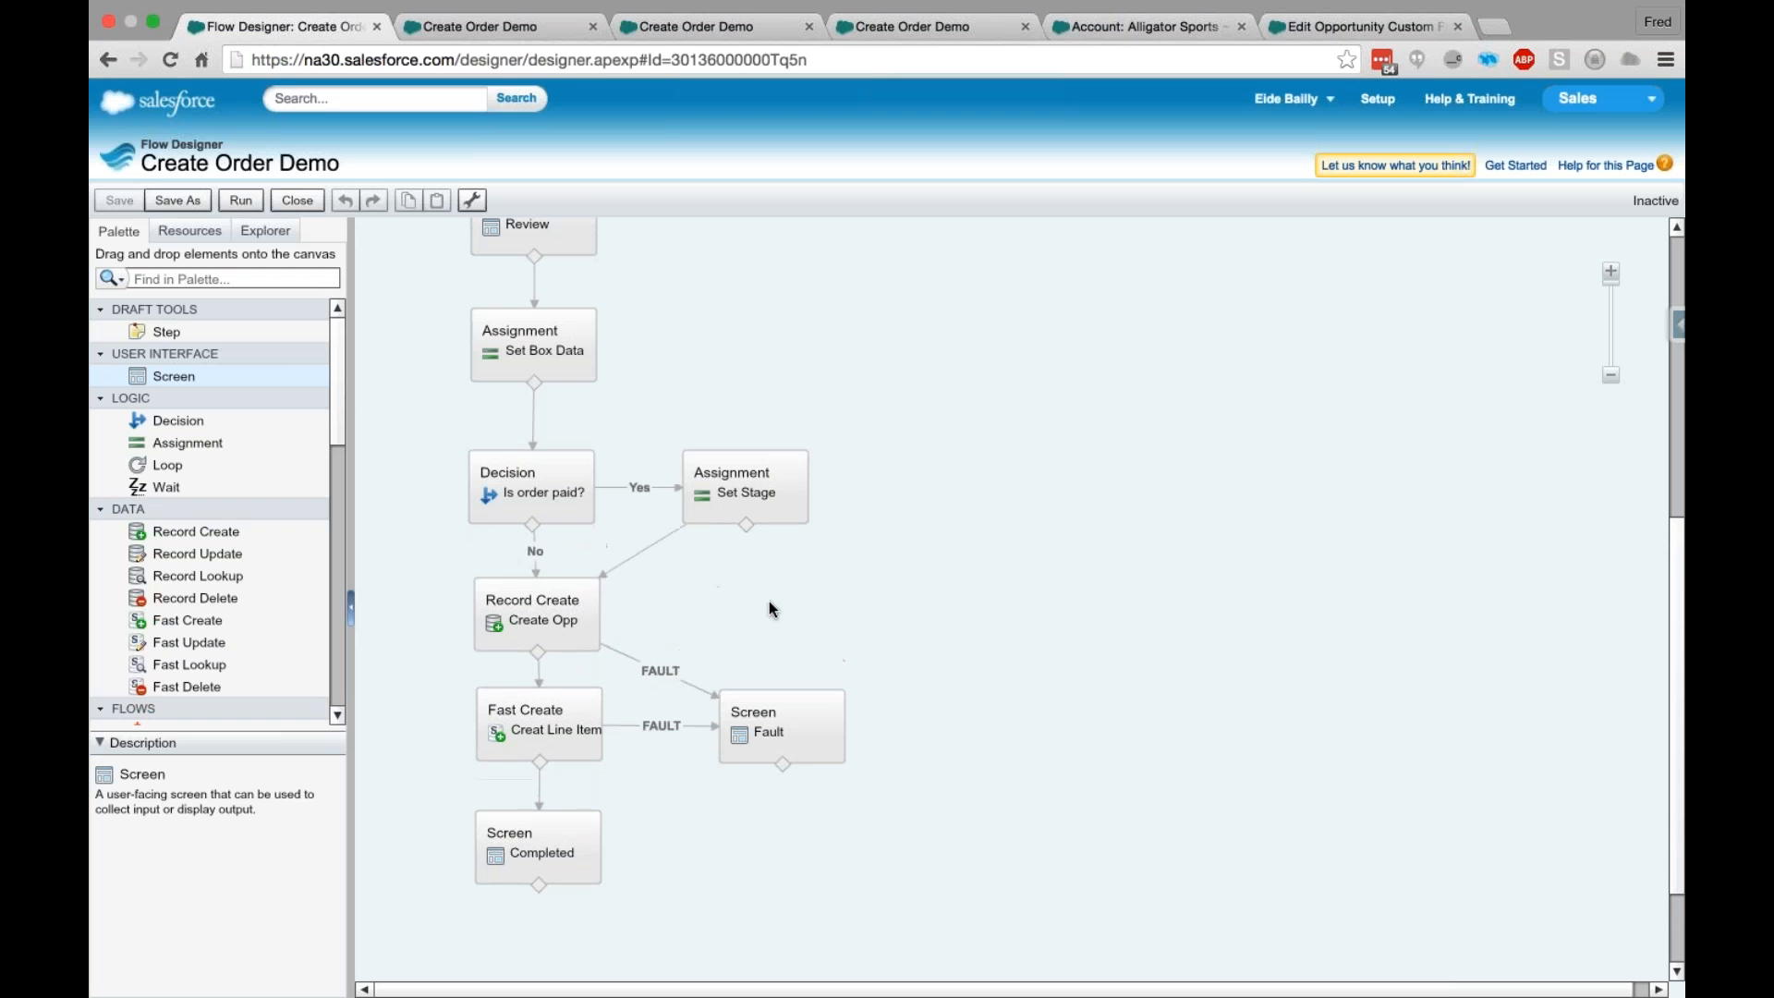
scroll(771, 608, up, 1)
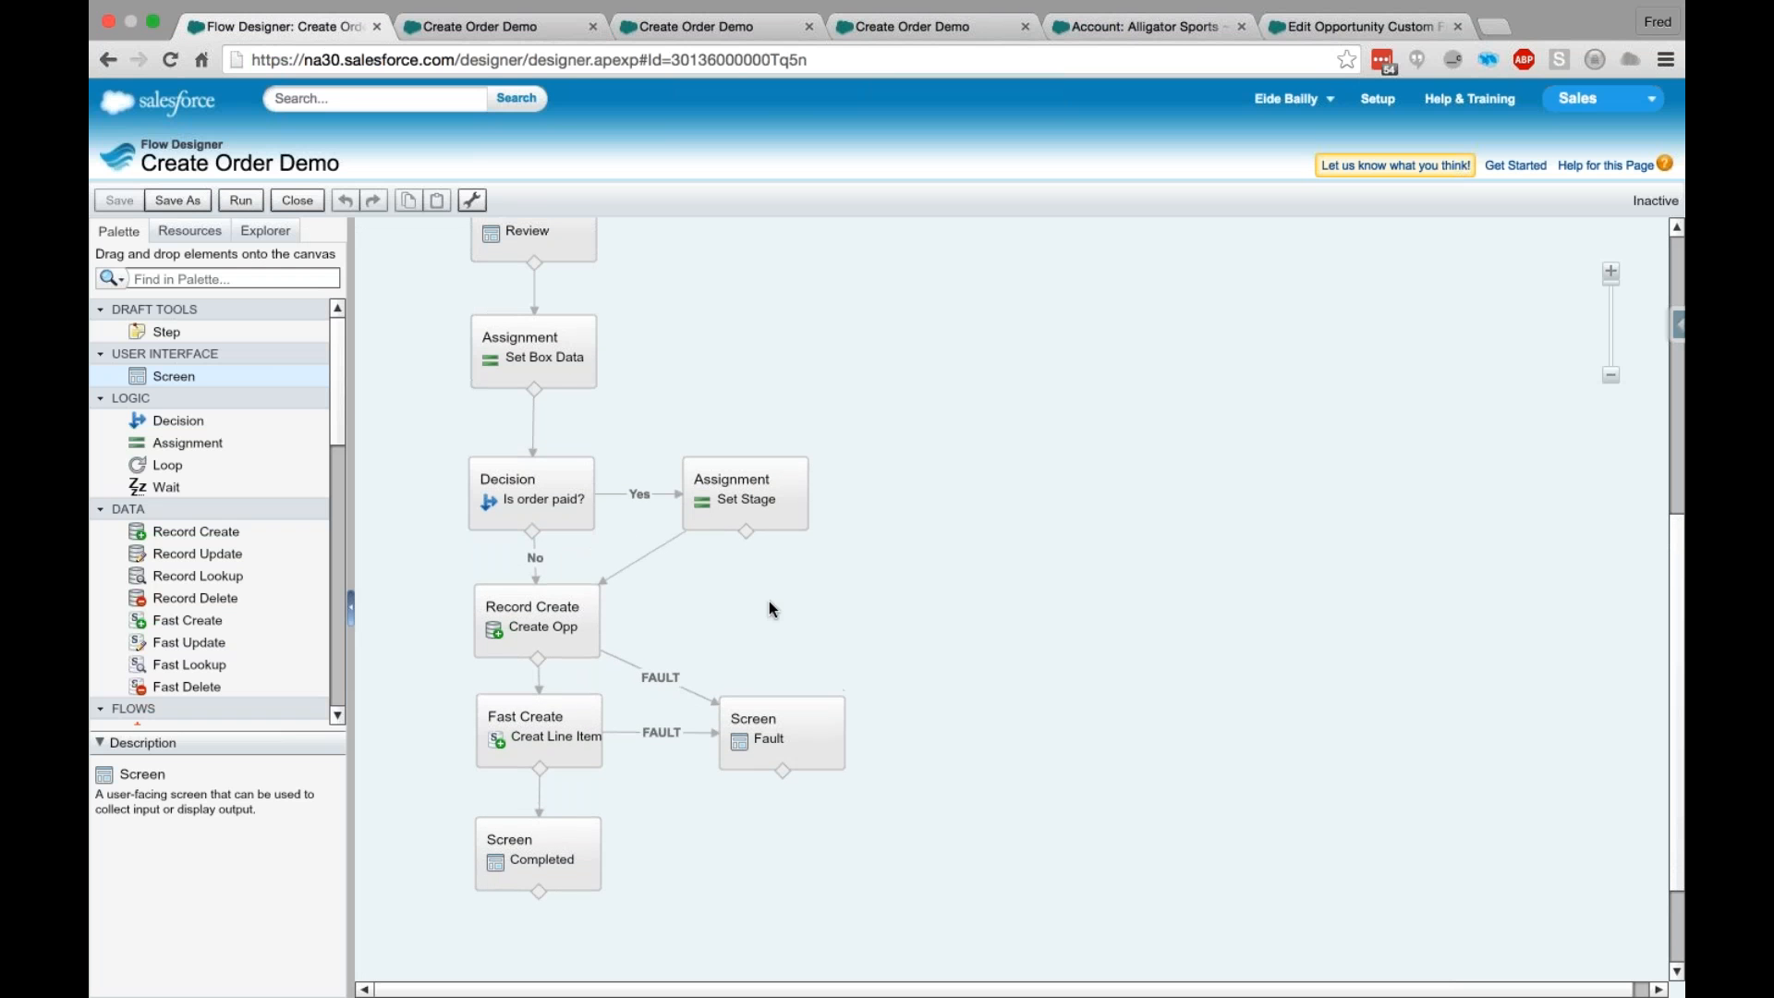
scroll(768, 602, up, 8)
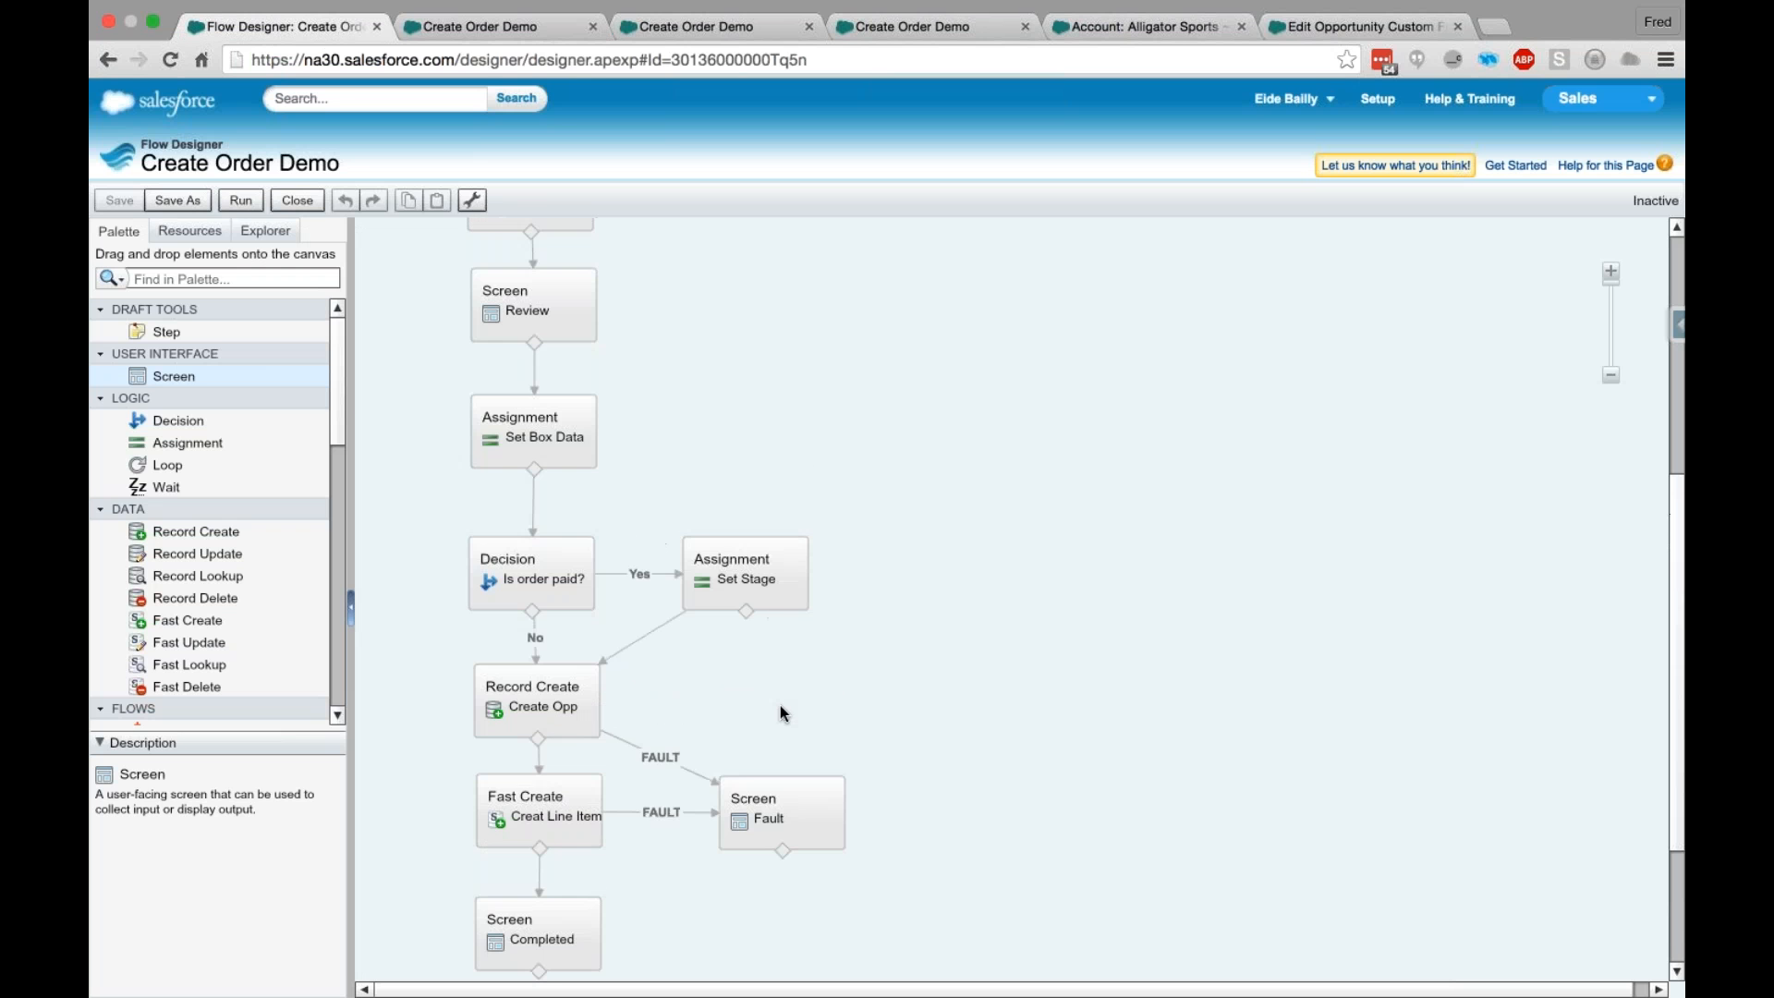
scroll(780, 706, down, 1)
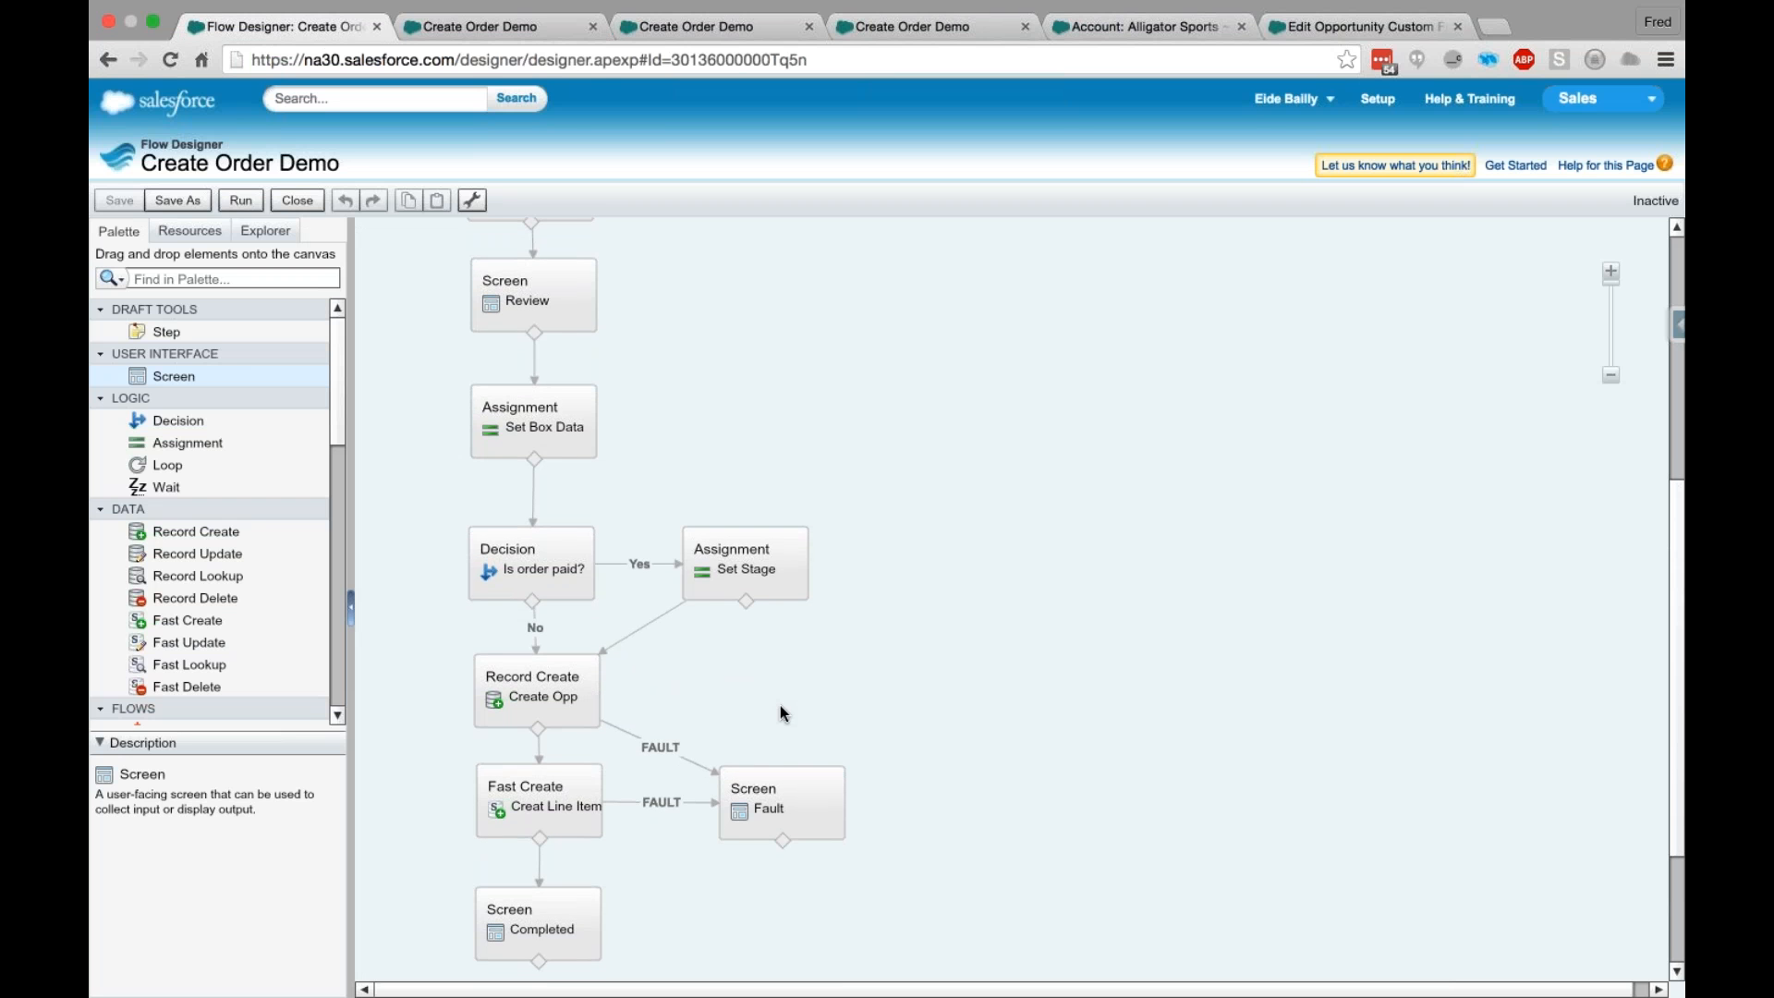
scroll(780, 713, down, 1)
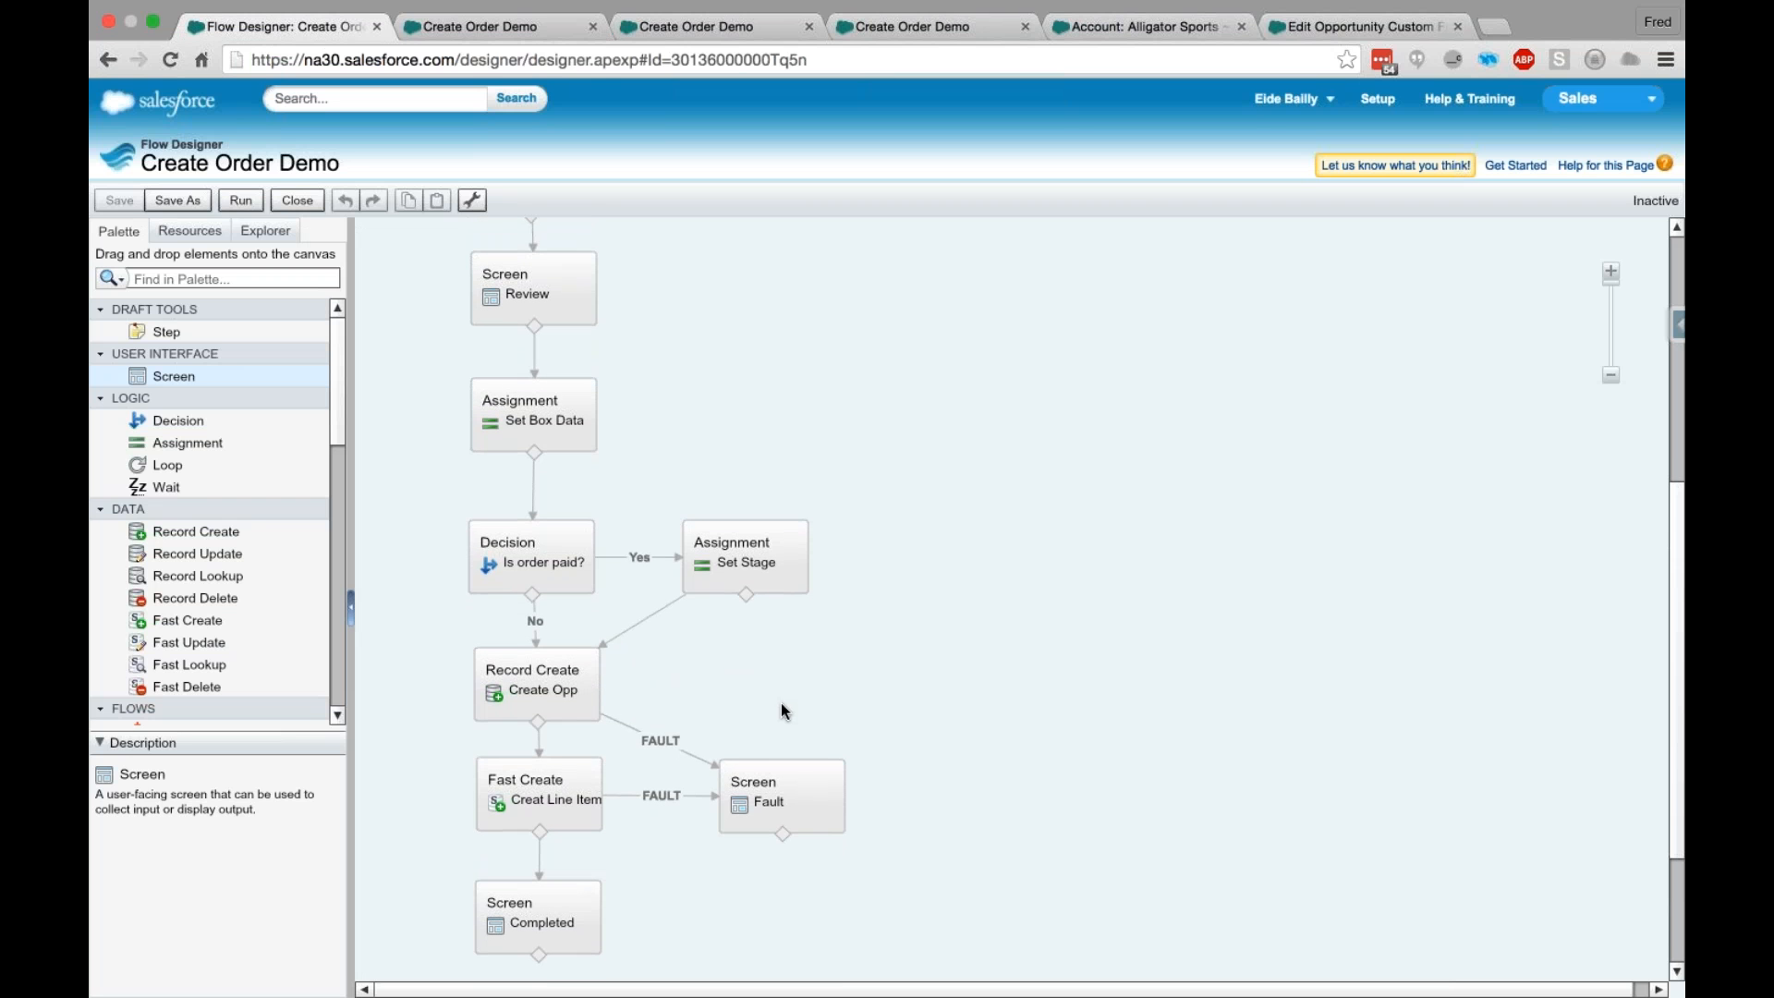
scroll(781, 704, up, 1)
scroll(946, 706, down, 1)
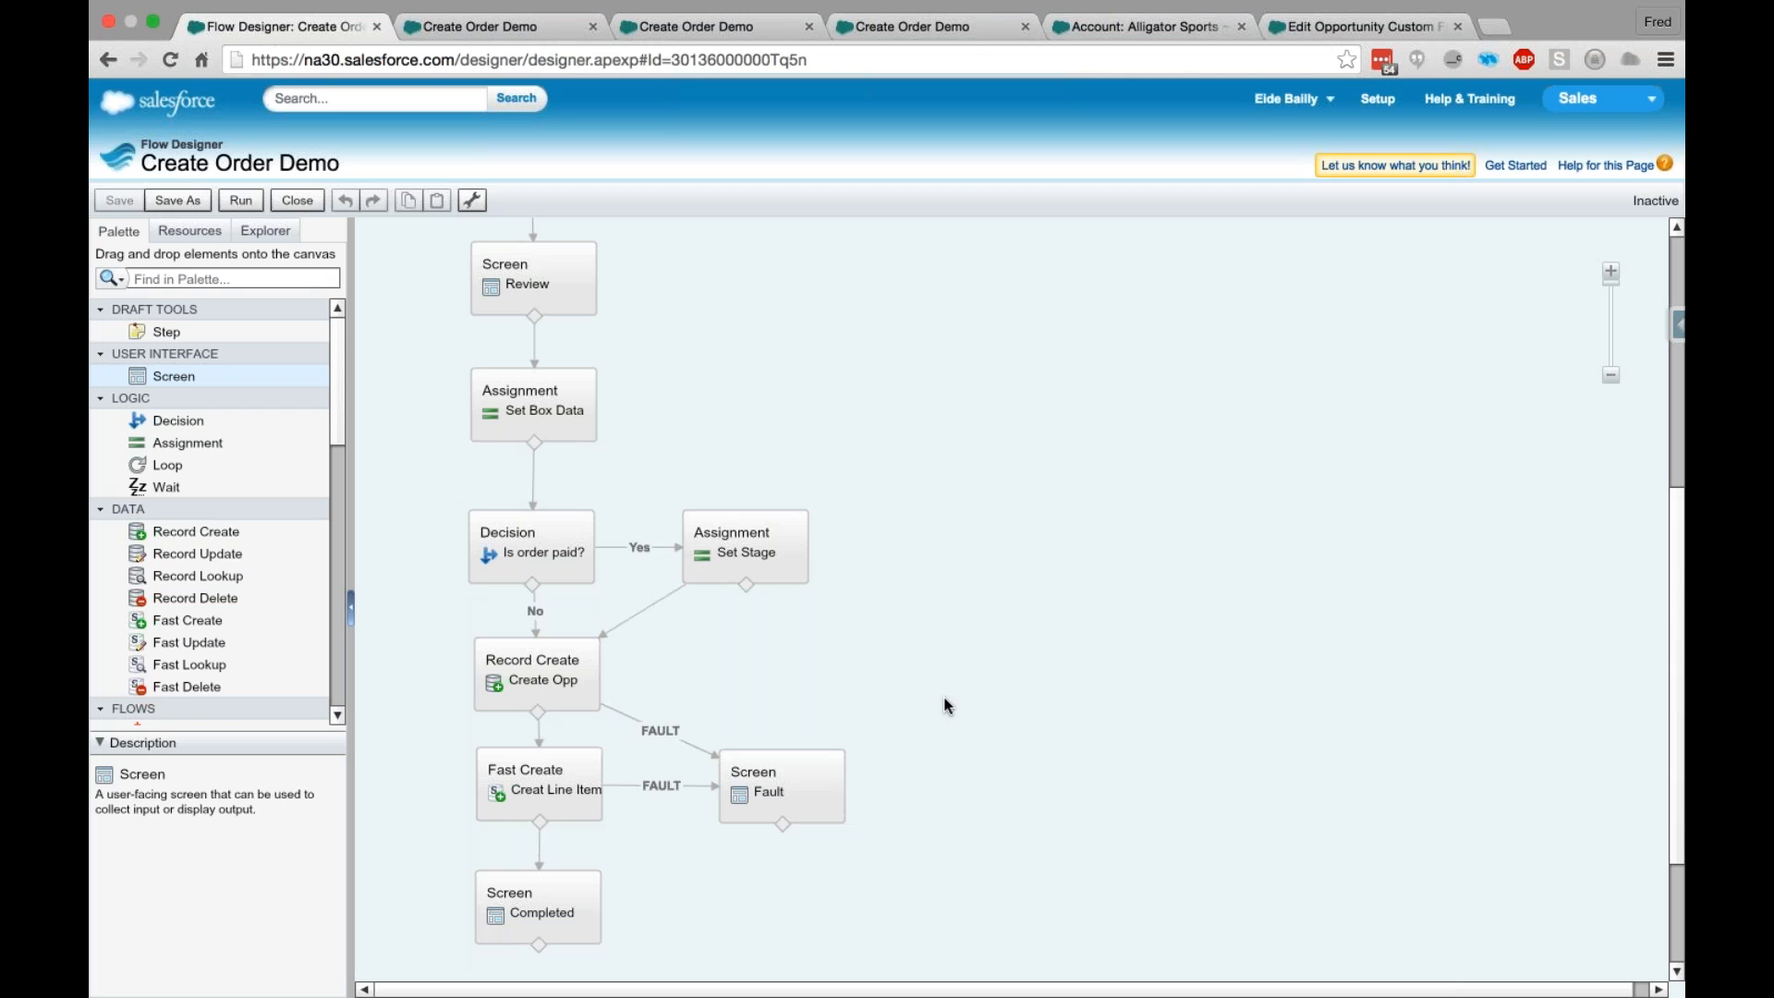
scroll(946, 706, down, 1)
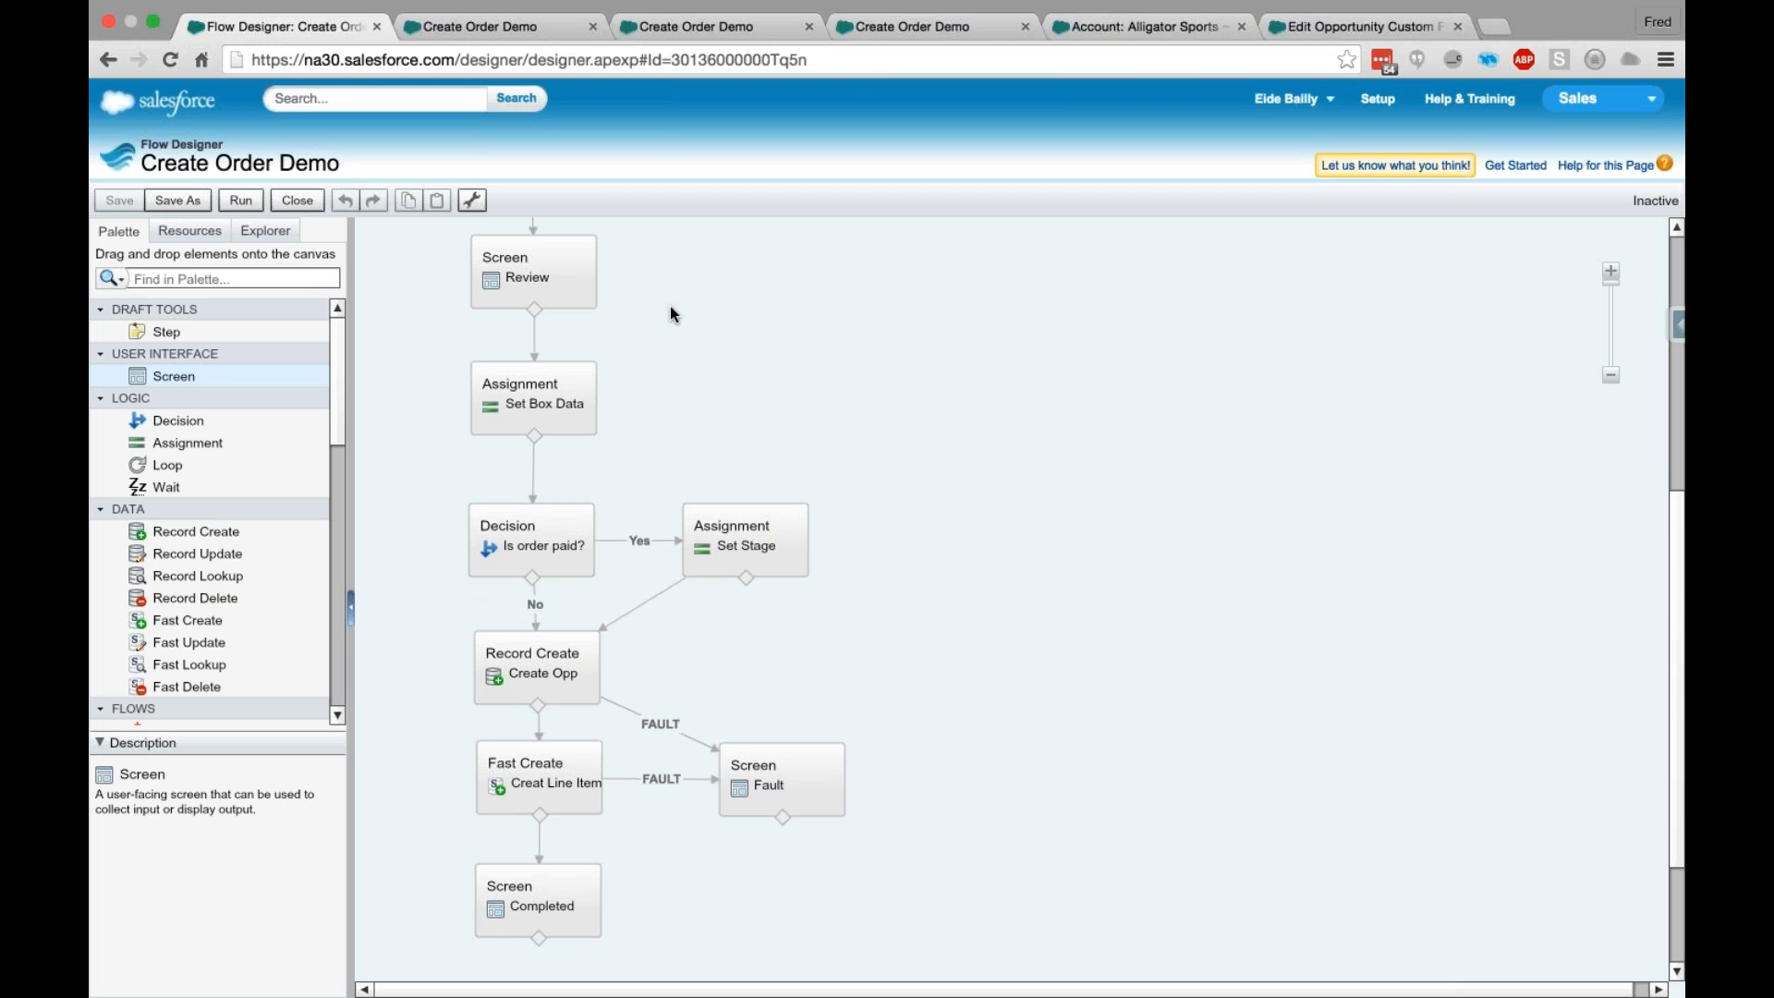
scroll(671, 314, up, 3)
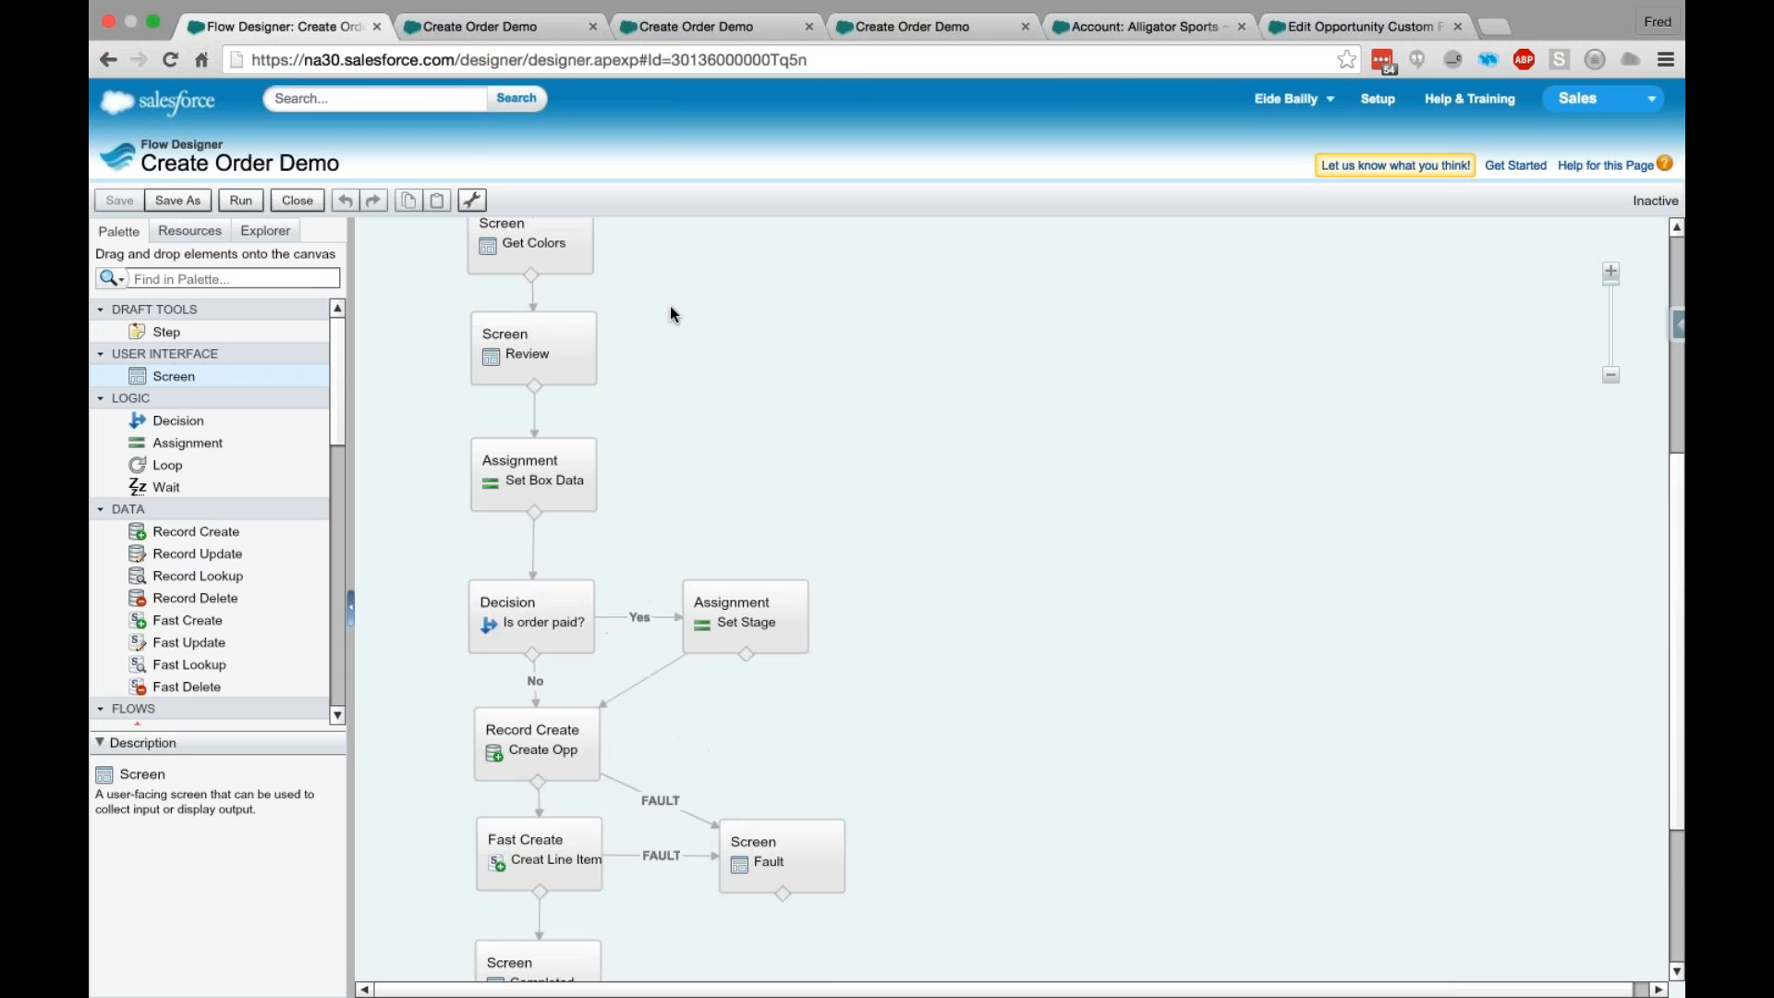
scroll(671, 314, up, 1)
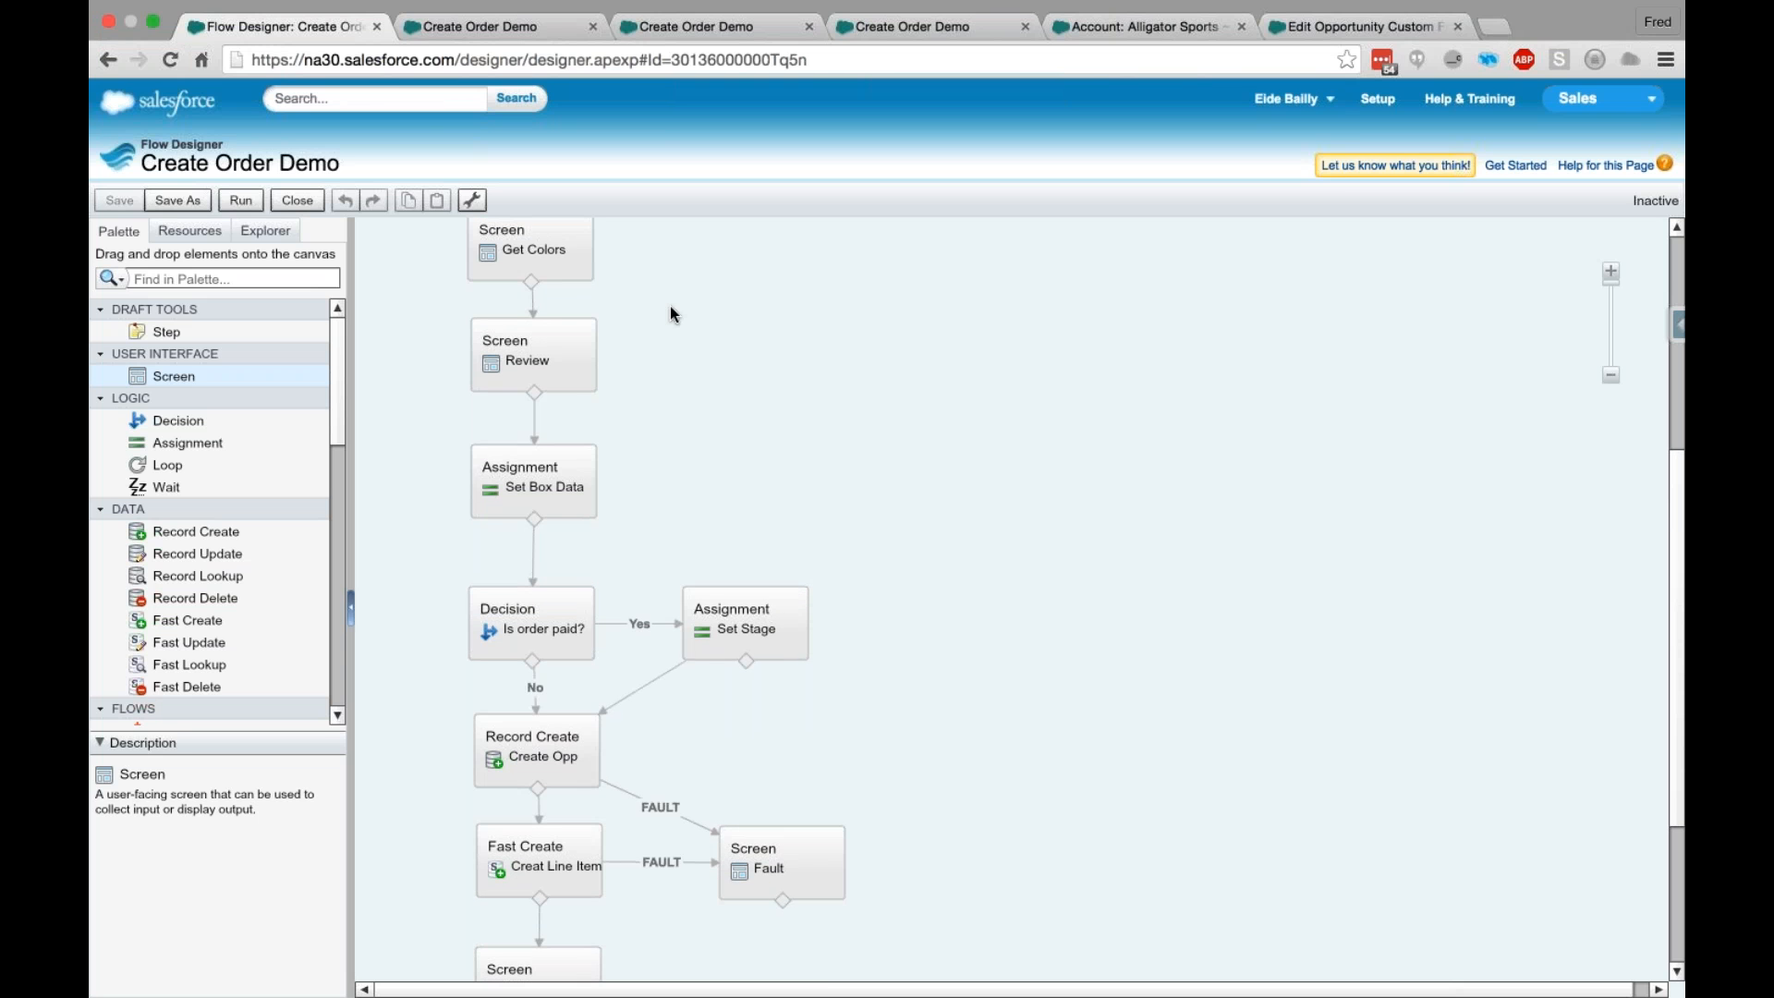
scroll(670, 314, down, 4)
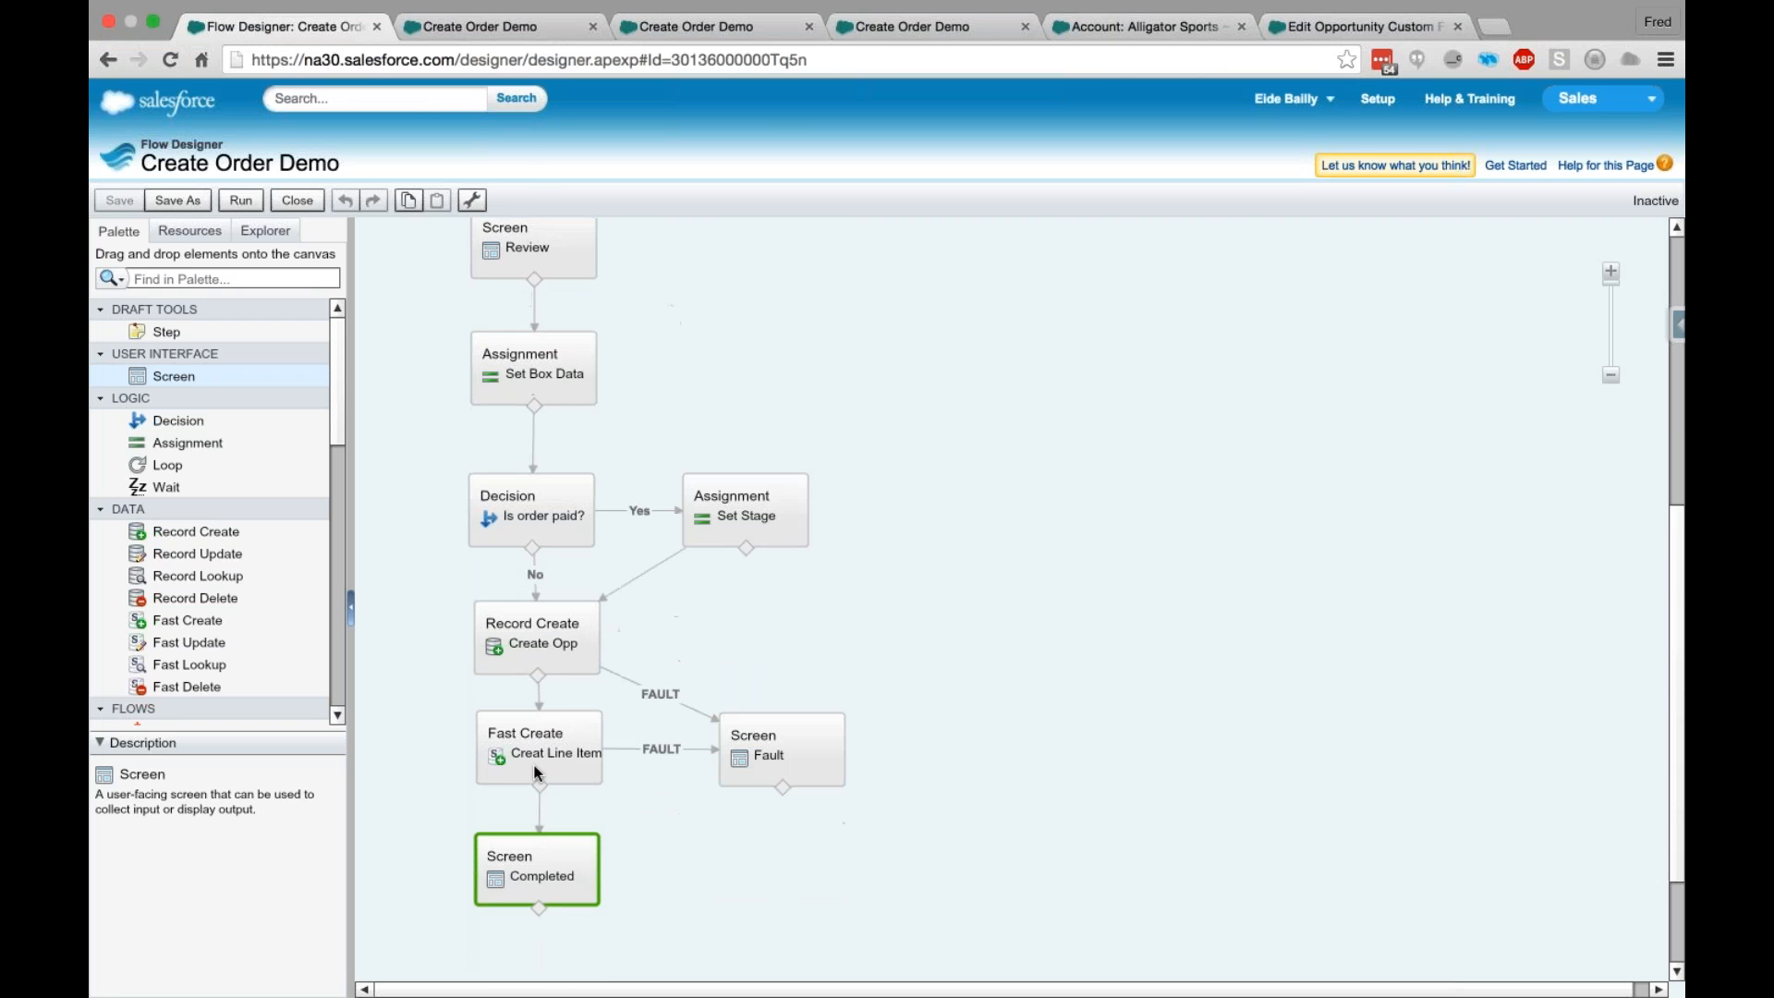
- Check the result page of the Create Order Demo test run, then trace the flow's elements back up to the lookups
click(476, 28)
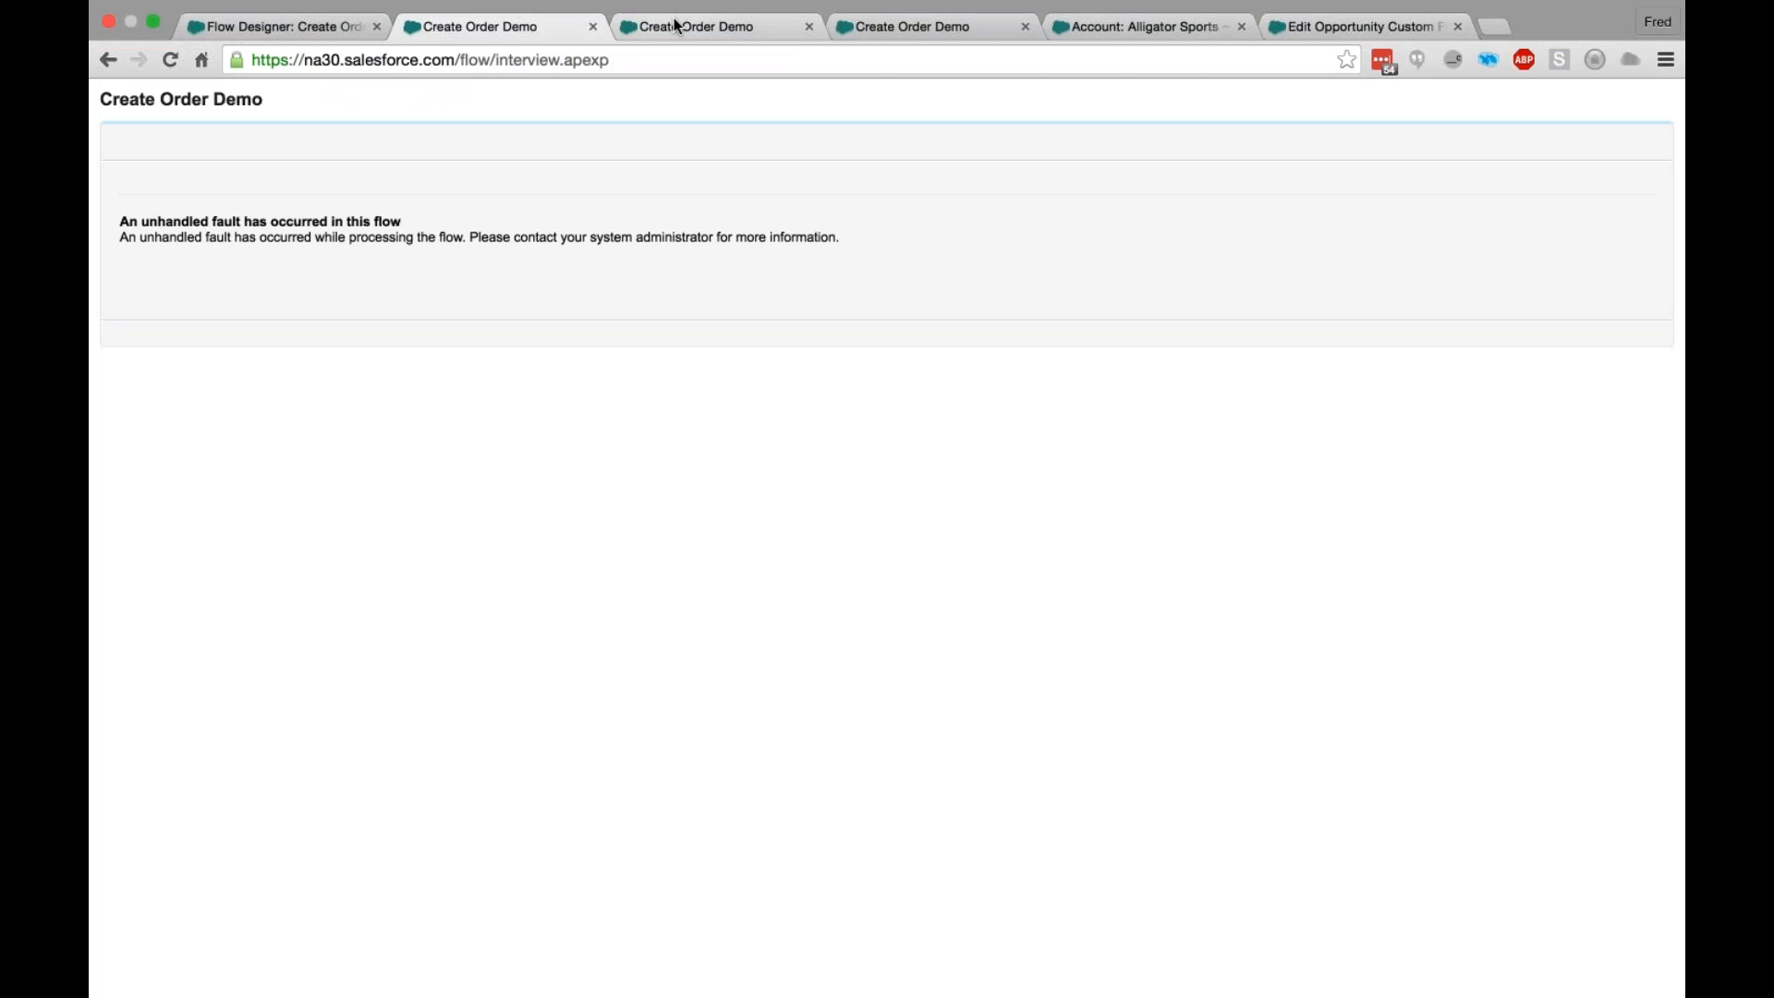
click(267, 39)
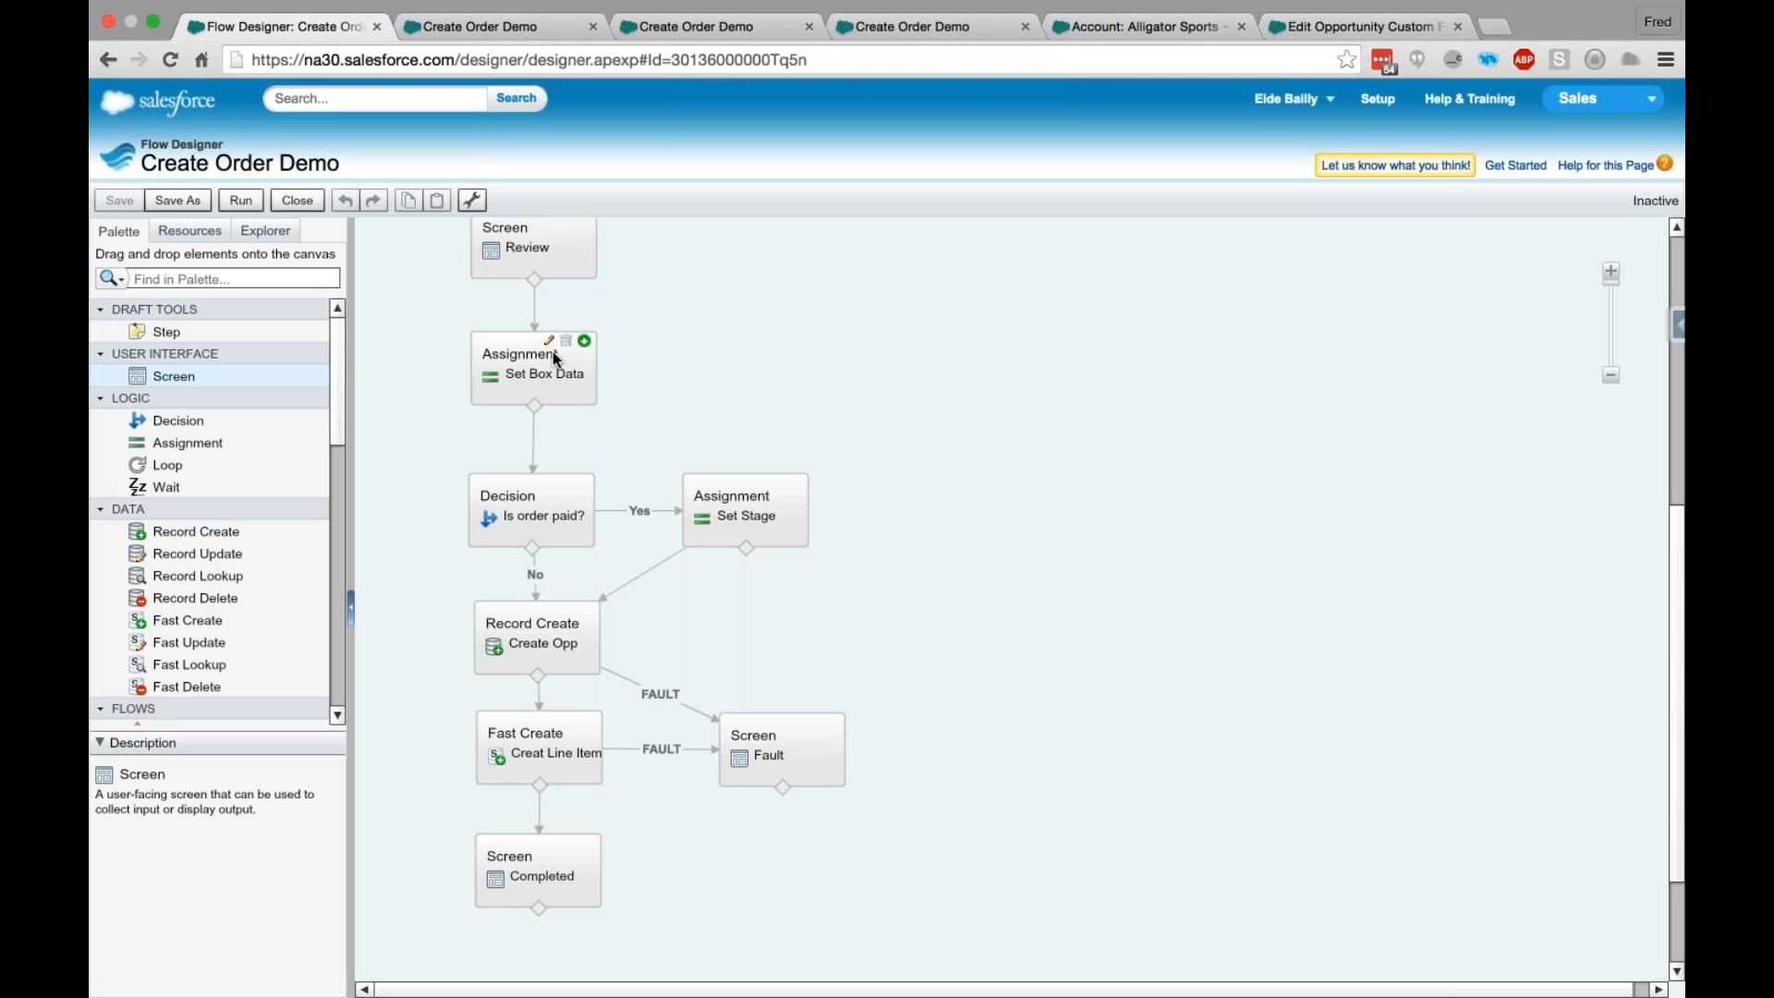
scroll(553, 351, up, 1)
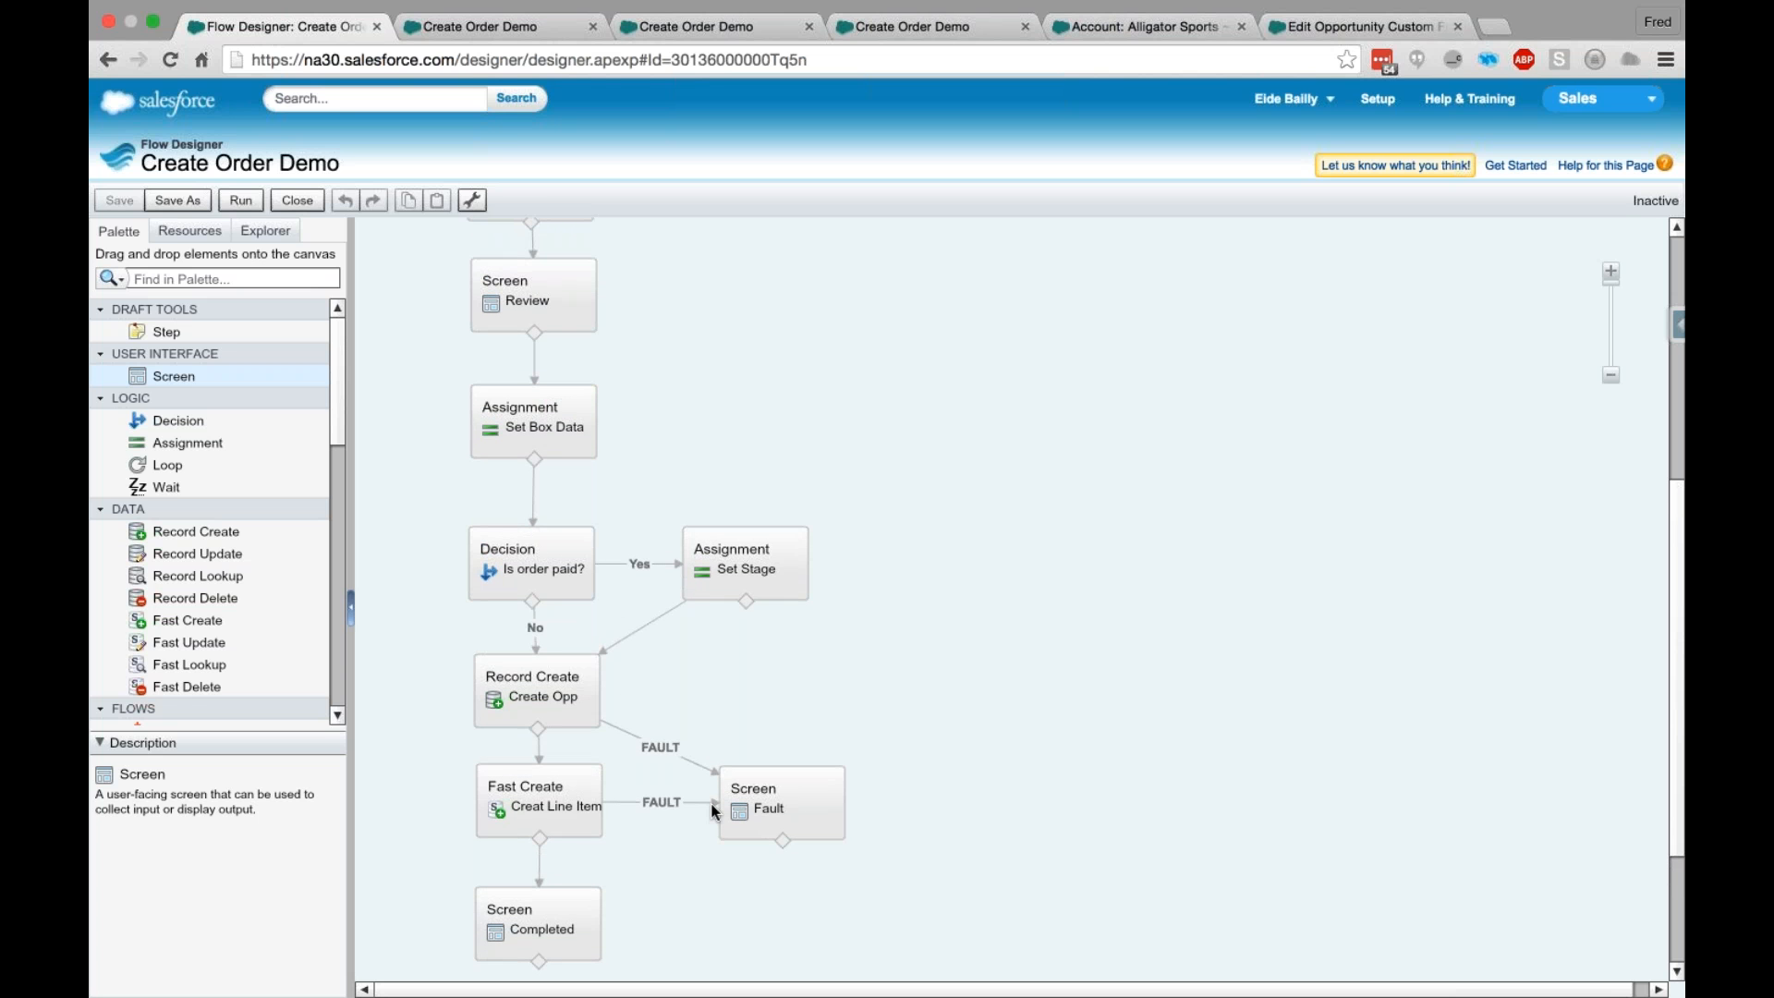
scroll(712, 811, up, 1)
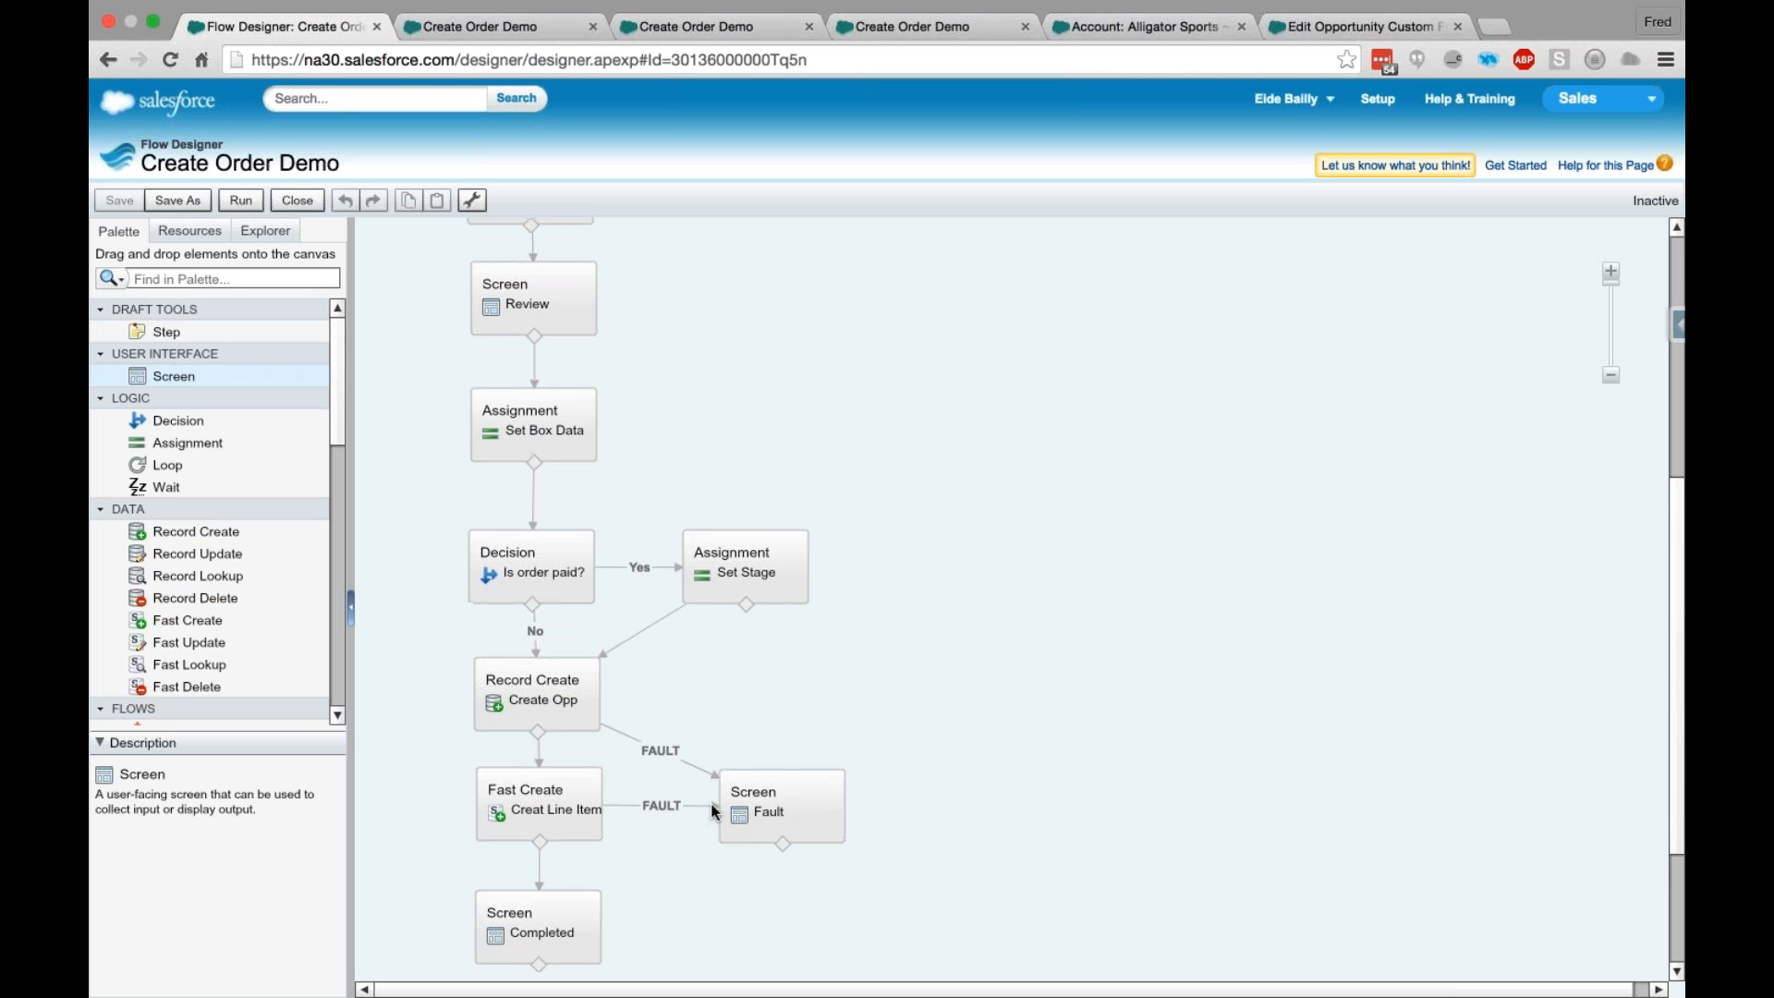
scroll(713, 811, up, 1)
scroll(713, 810, up, 1)
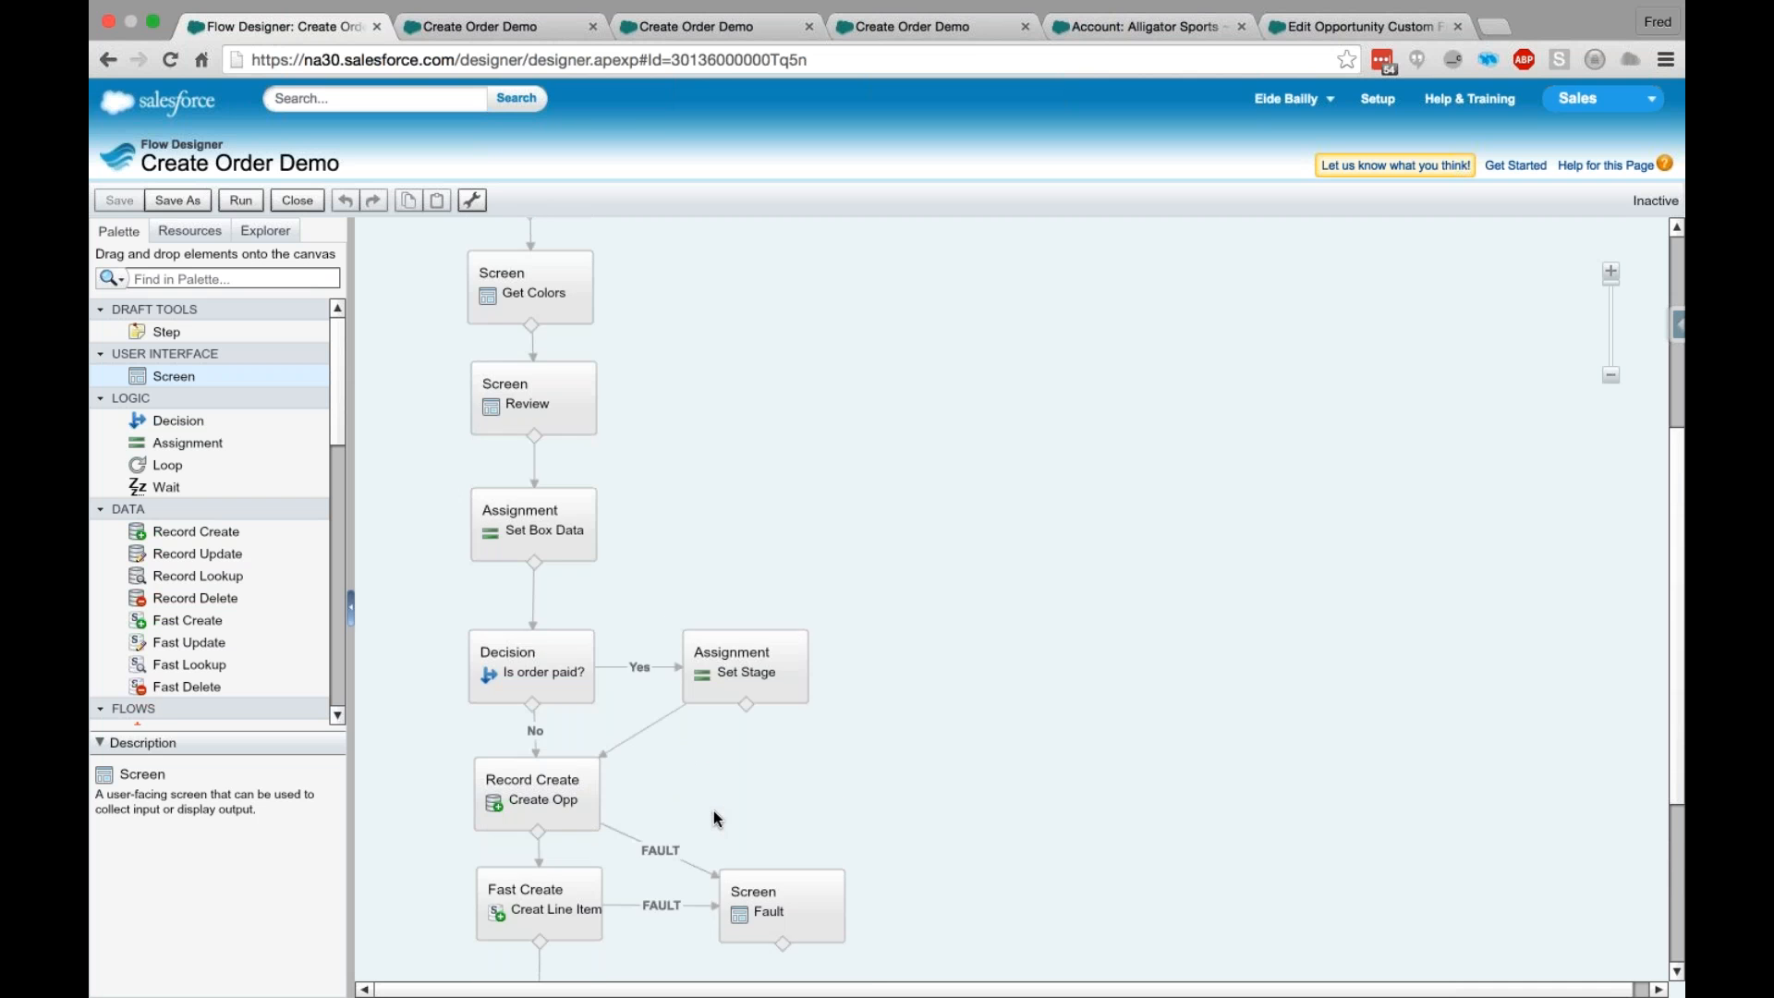
scroll(669, 556, up, 5)
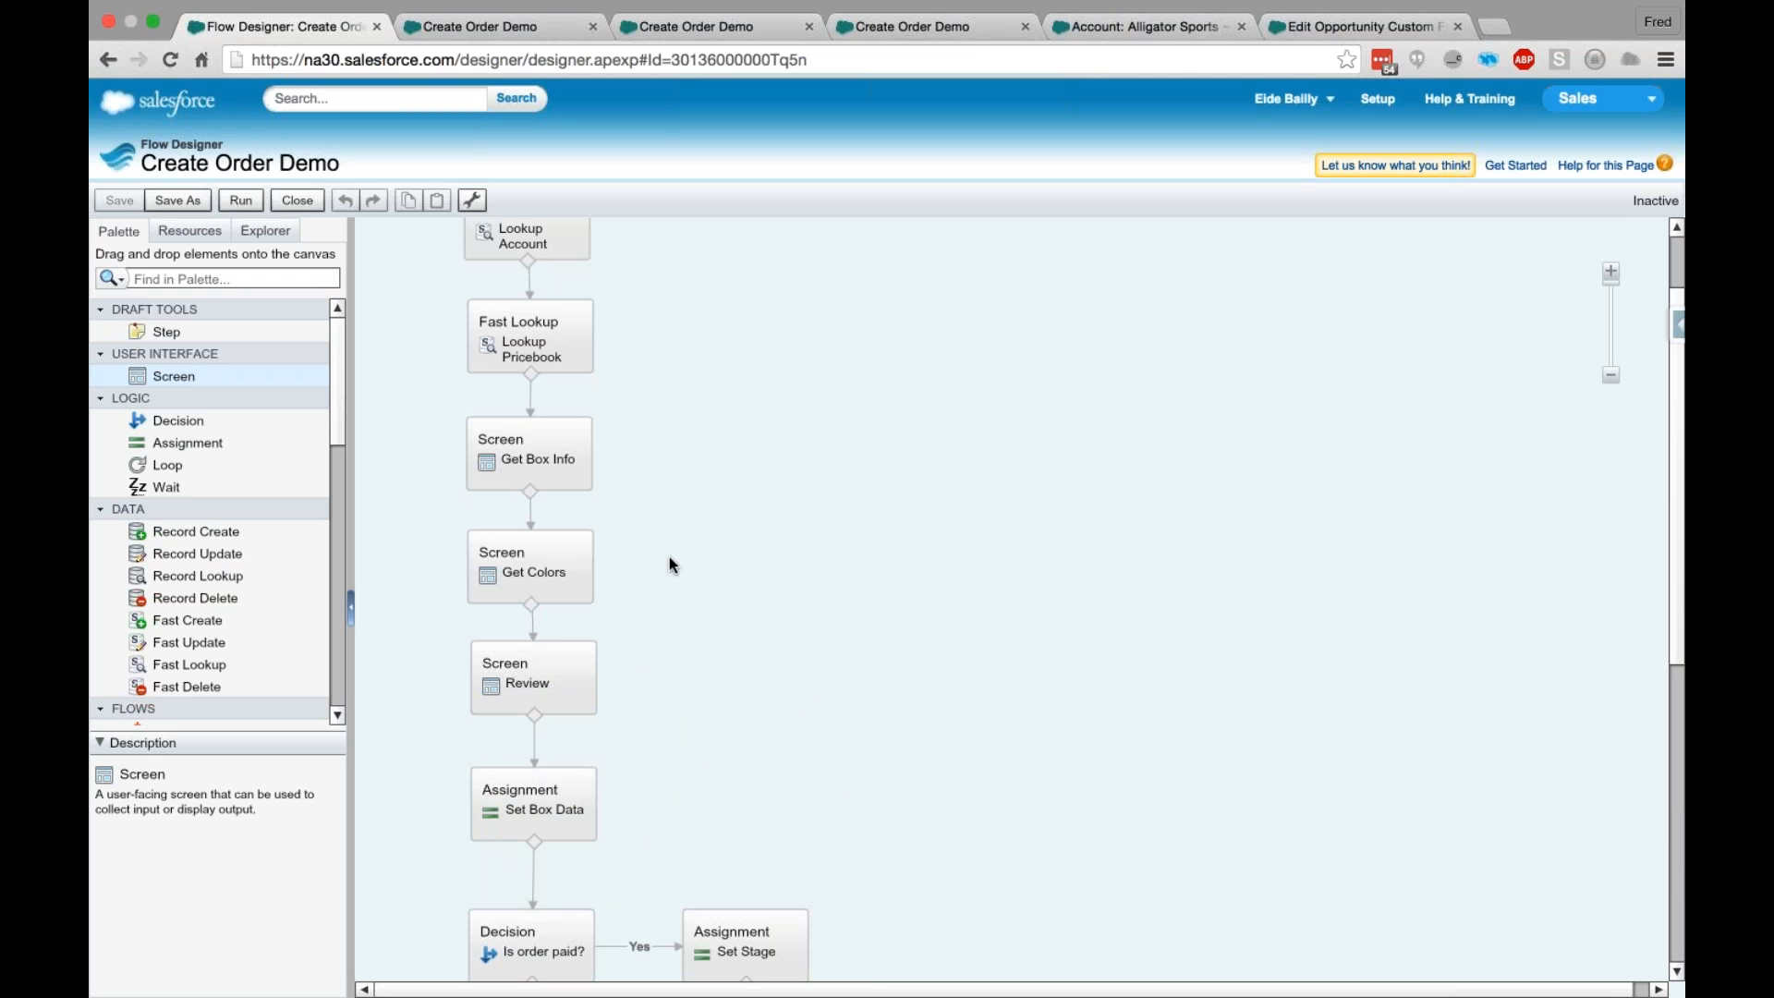
scroll(669, 556, up, 3)
- Close the Create Order Demo flow and open the Create Order flow at its Add Extra decision
click(297, 200)
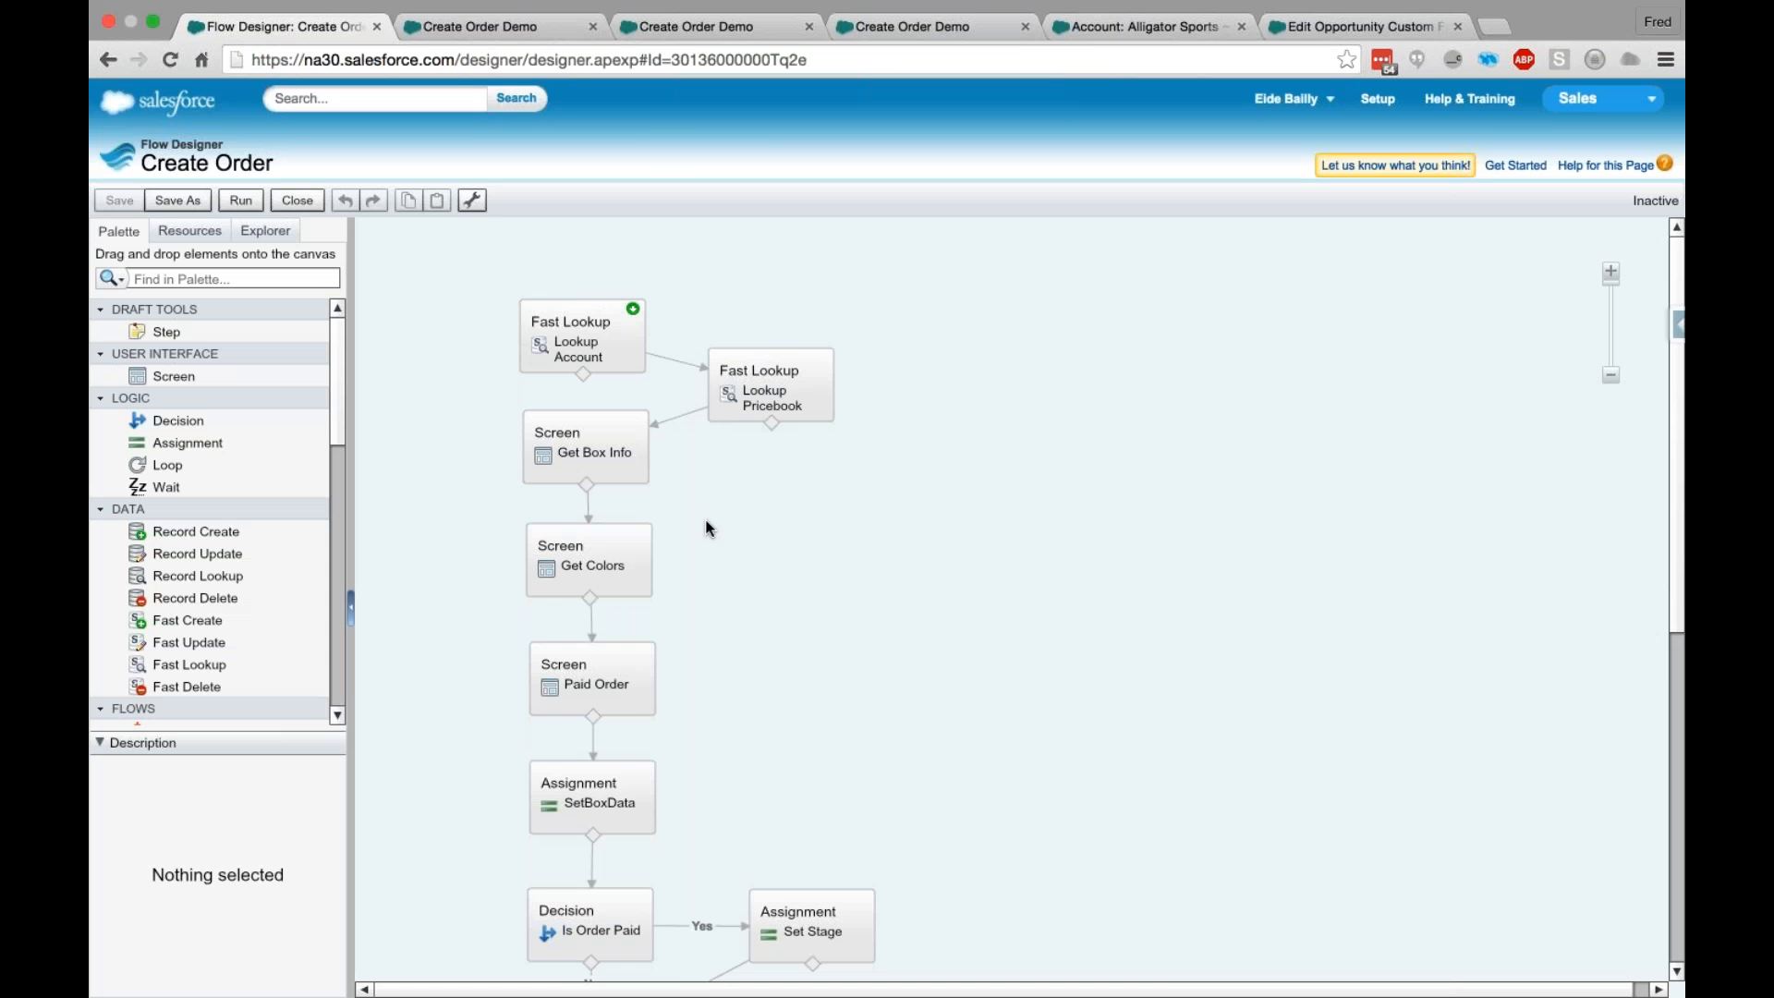
scroll(708, 528, down, 1)
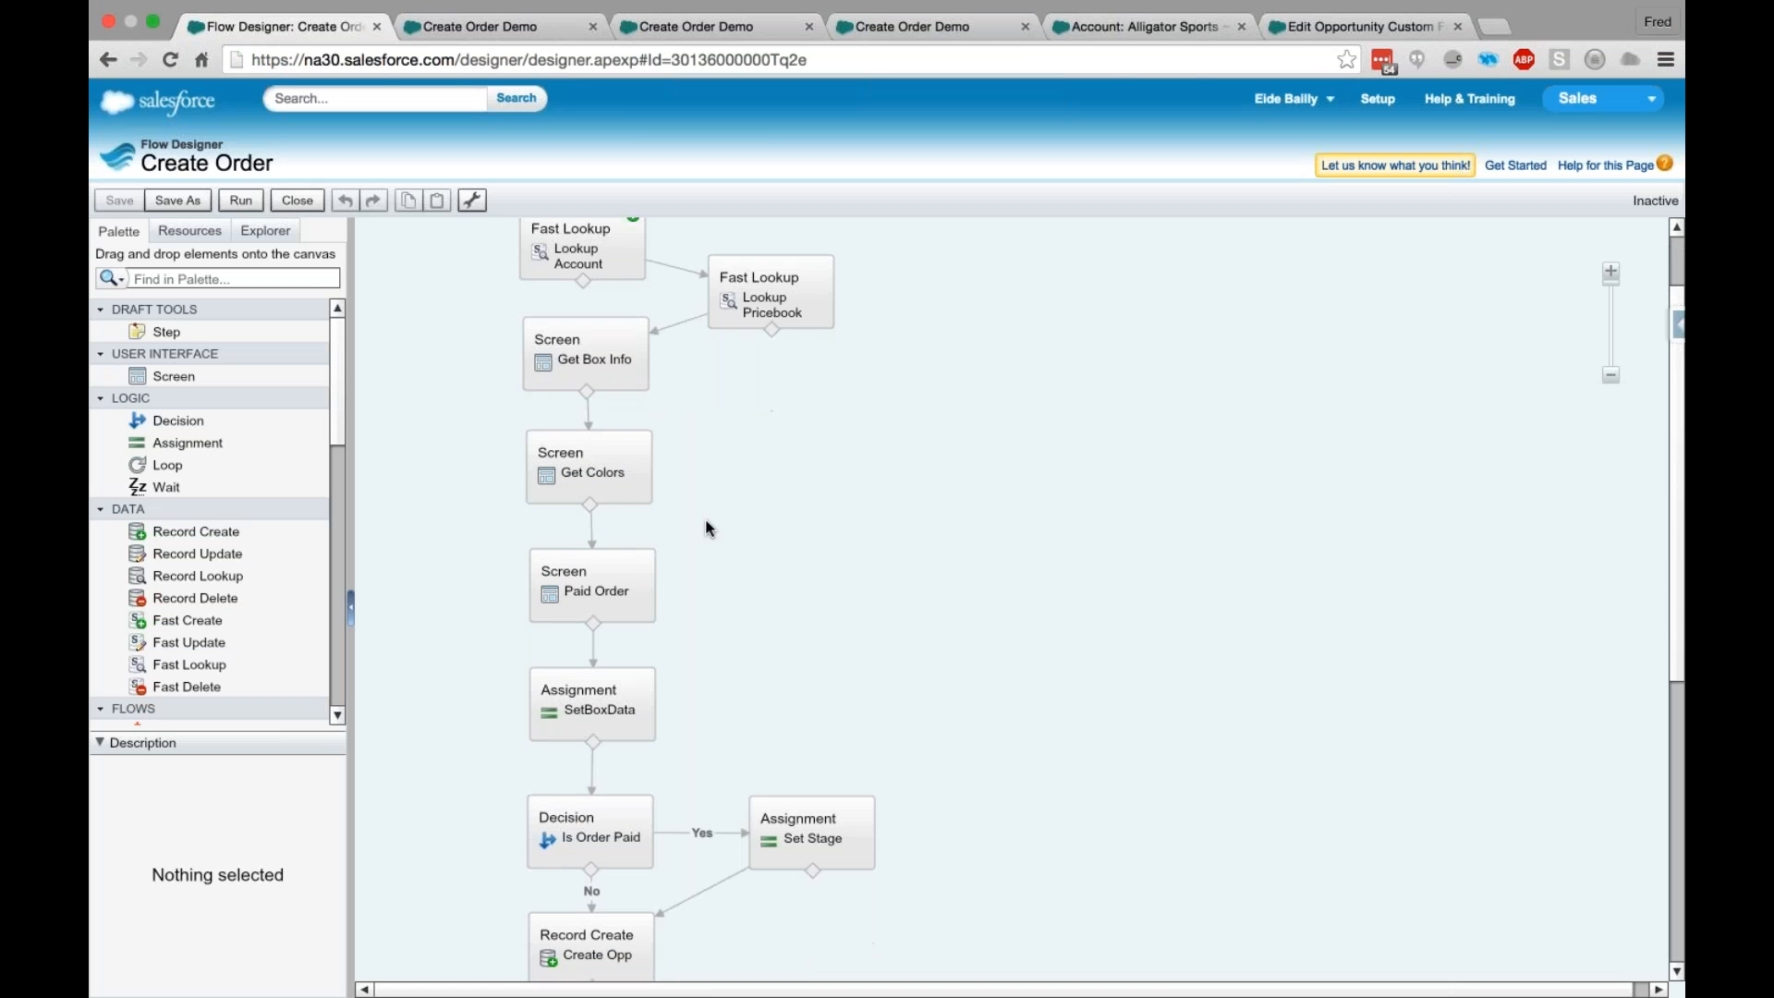
scroll(707, 529, down, 2)
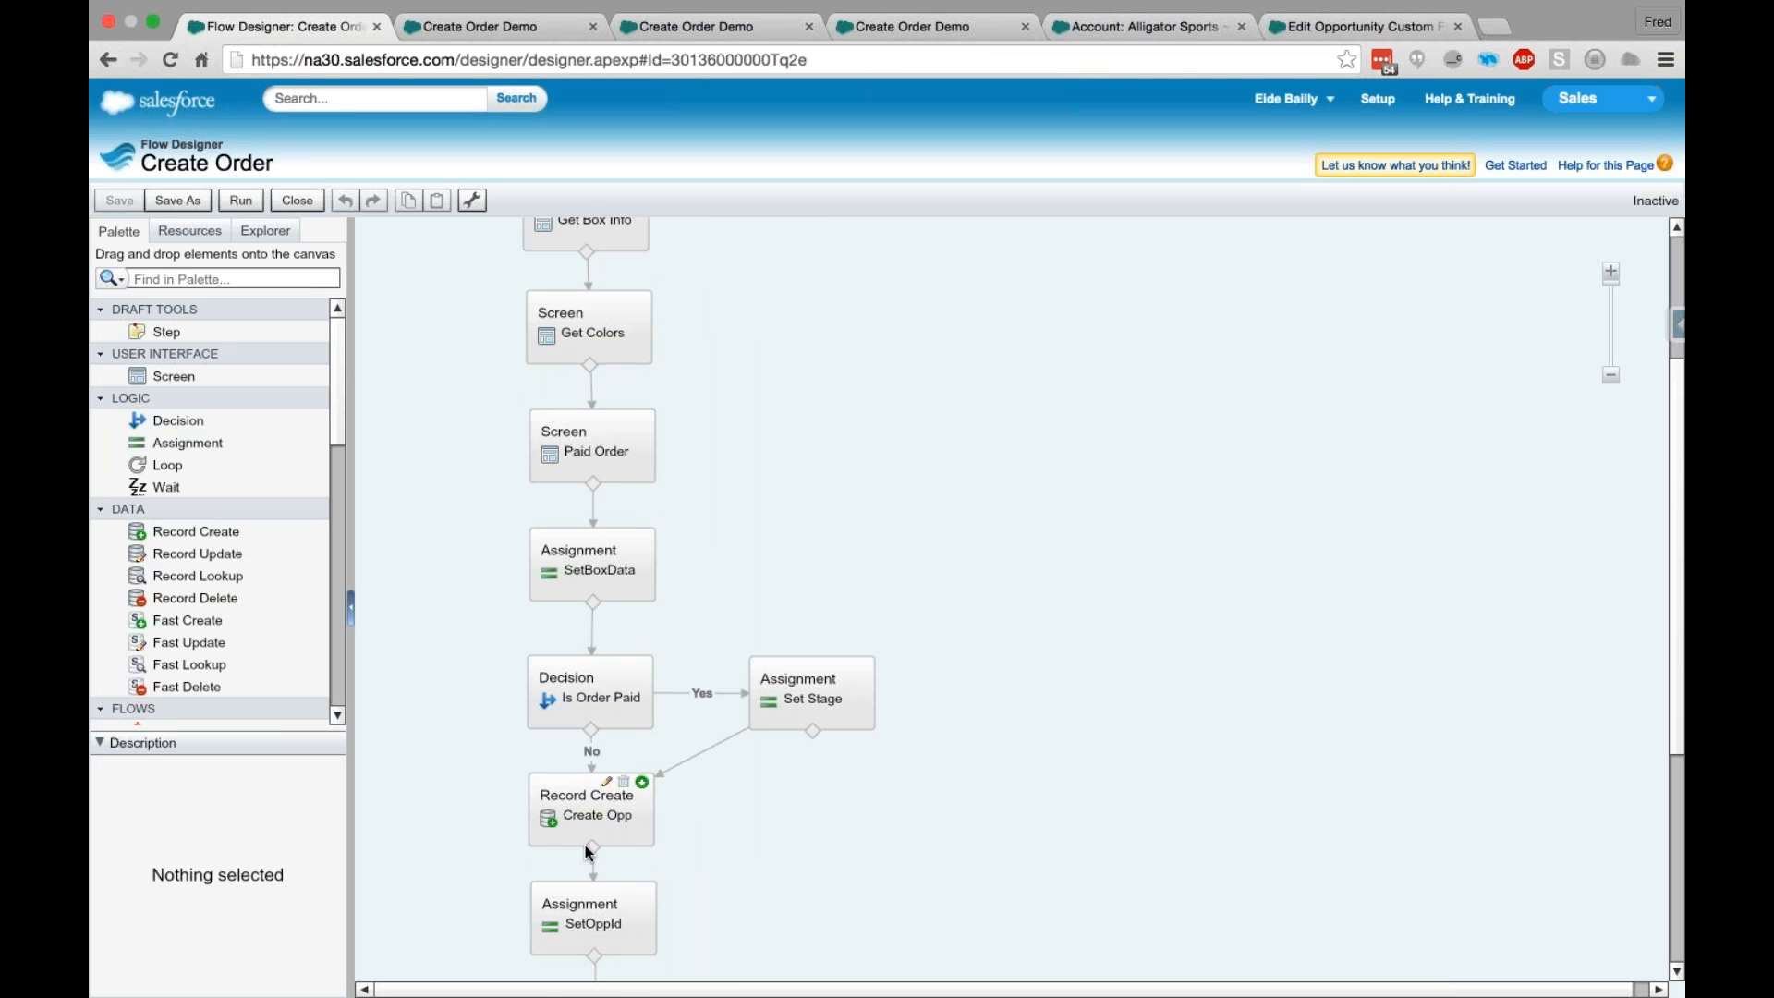
scroll(621, 791, down, 1)
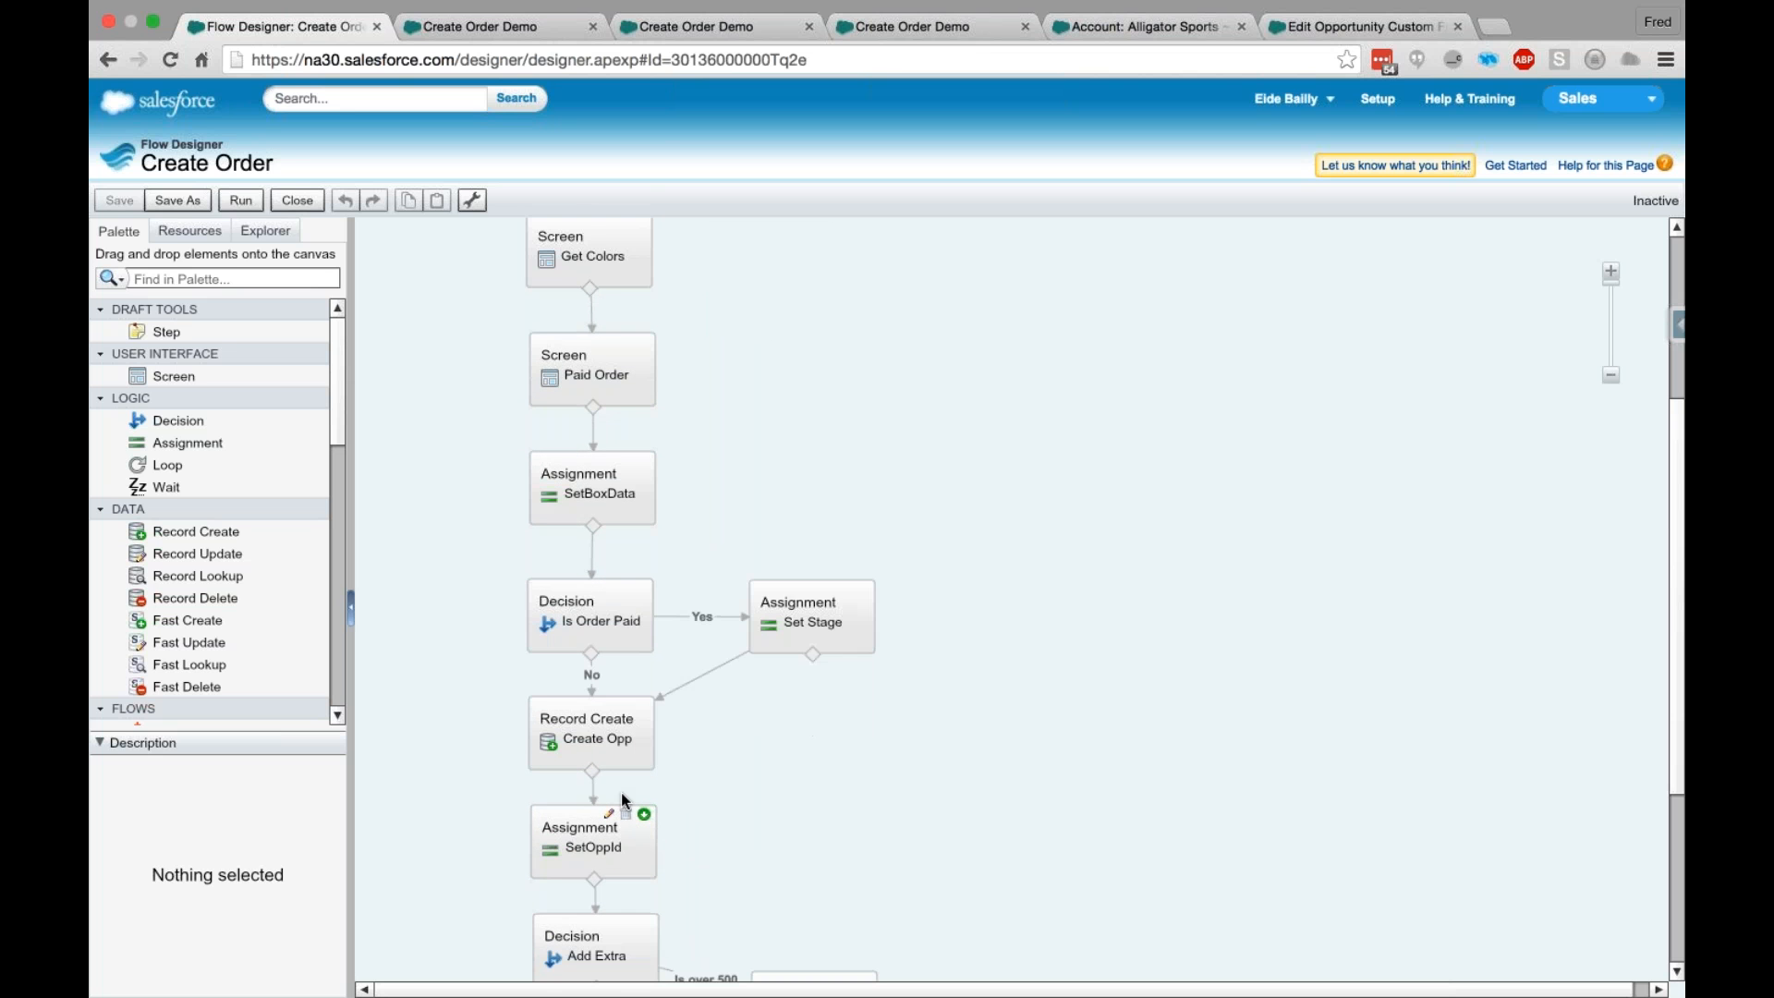
scroll(621, 799, down, 2)
scroll(859, 584, down, 2)
scroll(859, 584, down, 1)
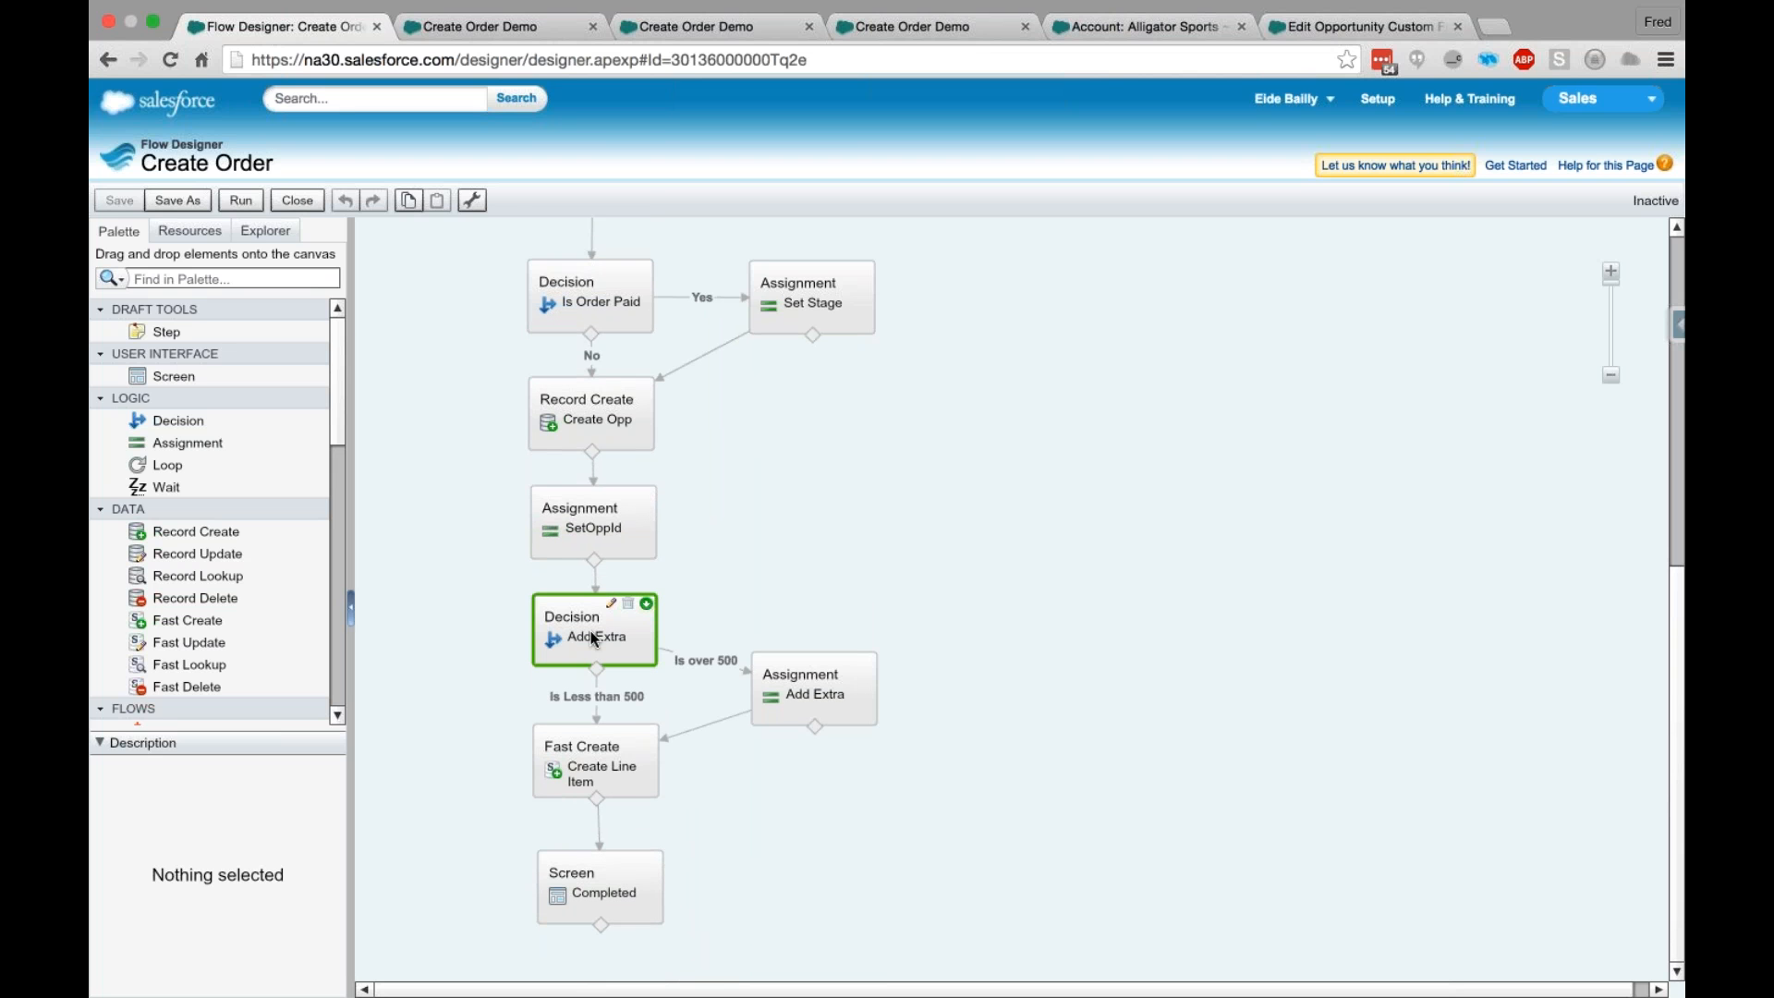
- Inspect the outcome conditions of the Add Extra decision and close it without changes
double_click(590, 631)
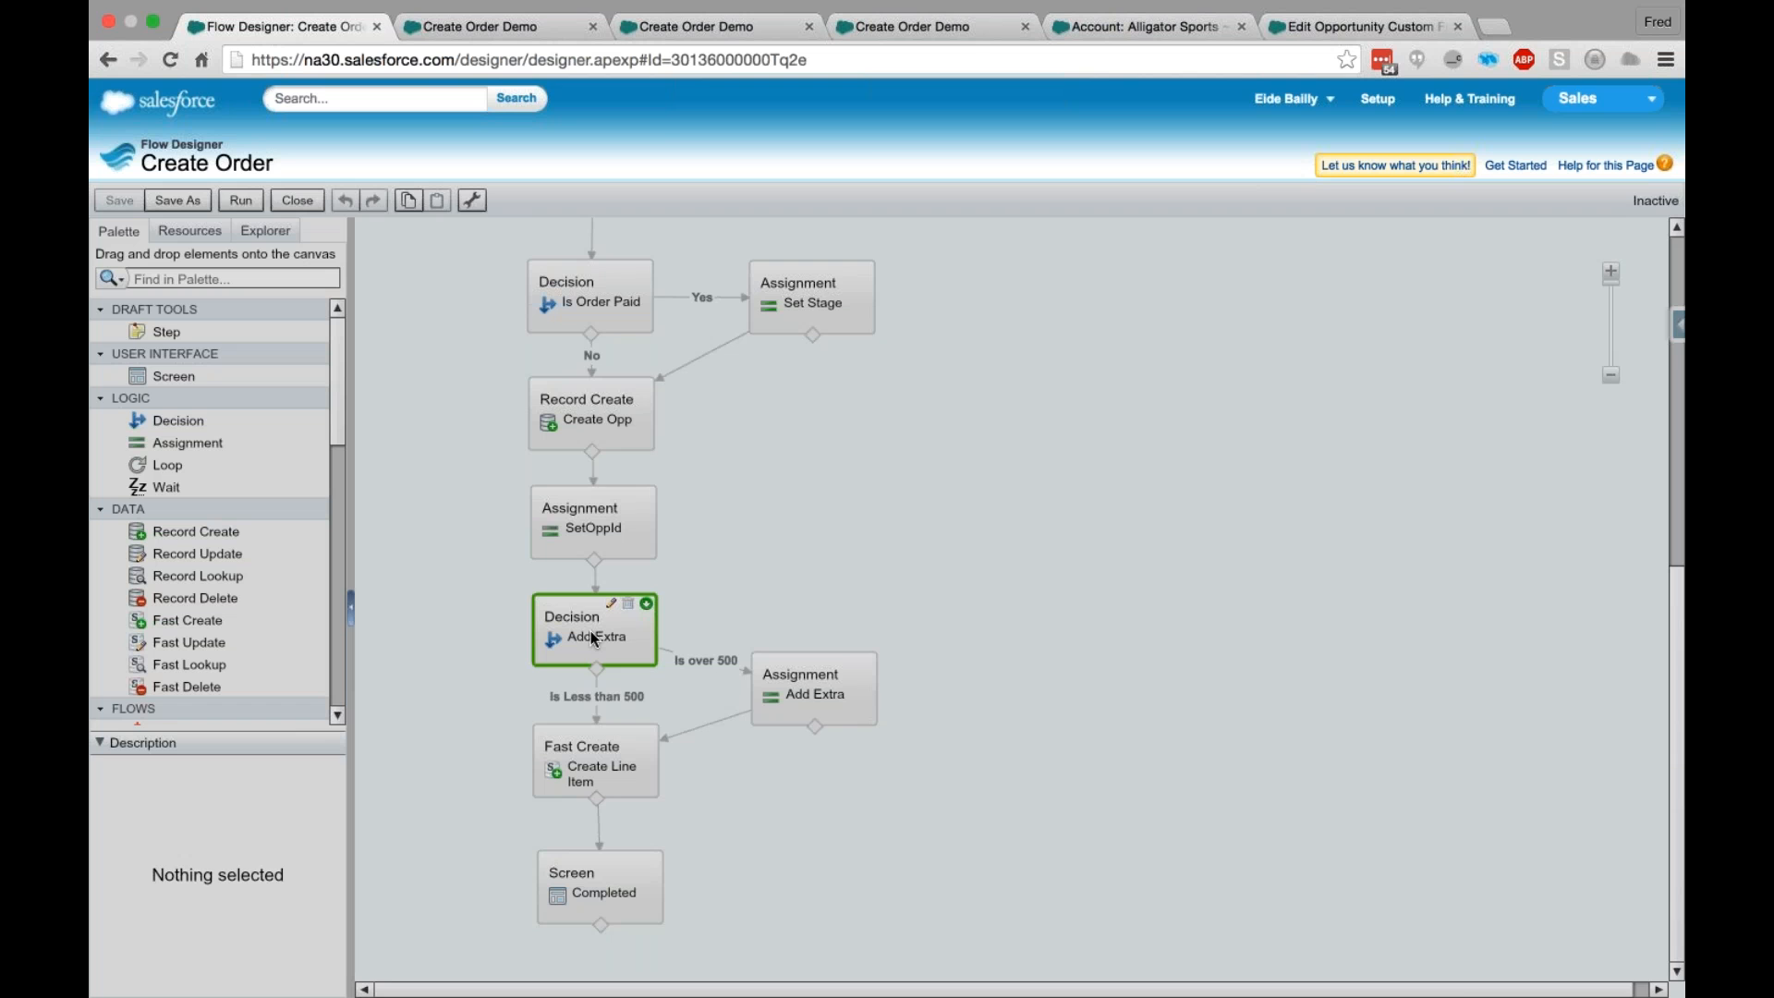
double_click(590, 630)
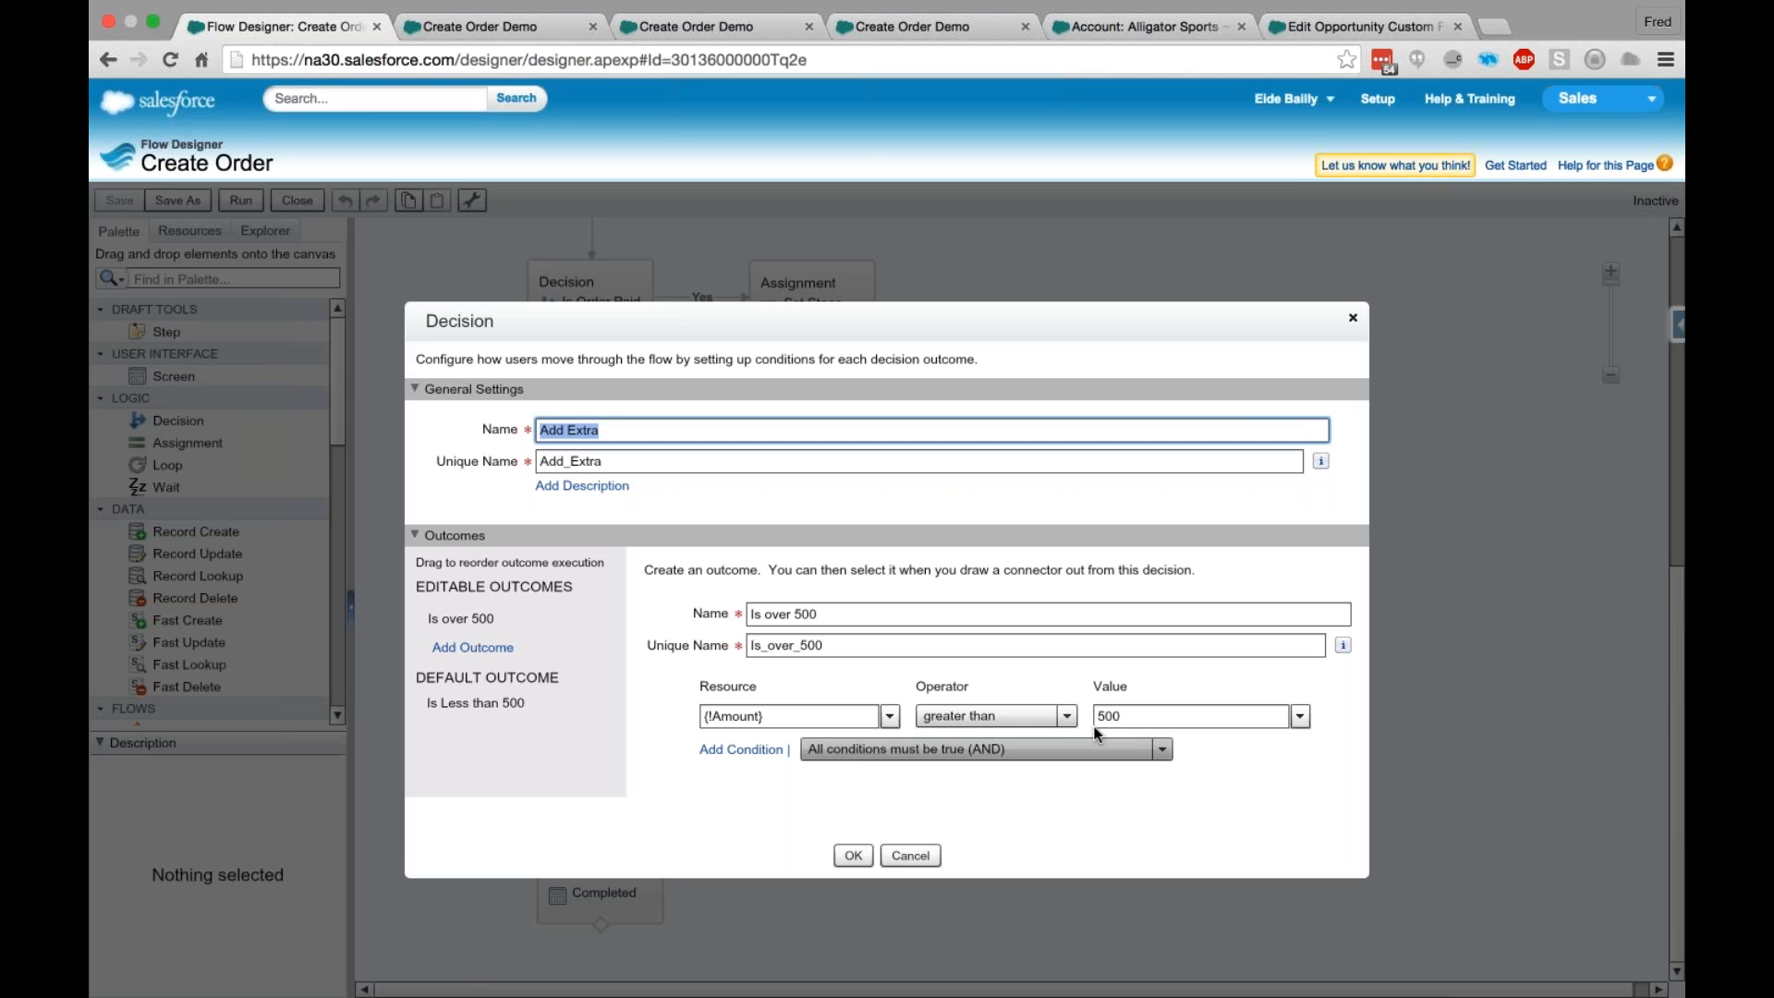
click(910, 856)
- Inspect the variable, operator and value in the Add Extra assignment and close it without changes
double_click(763, 719)
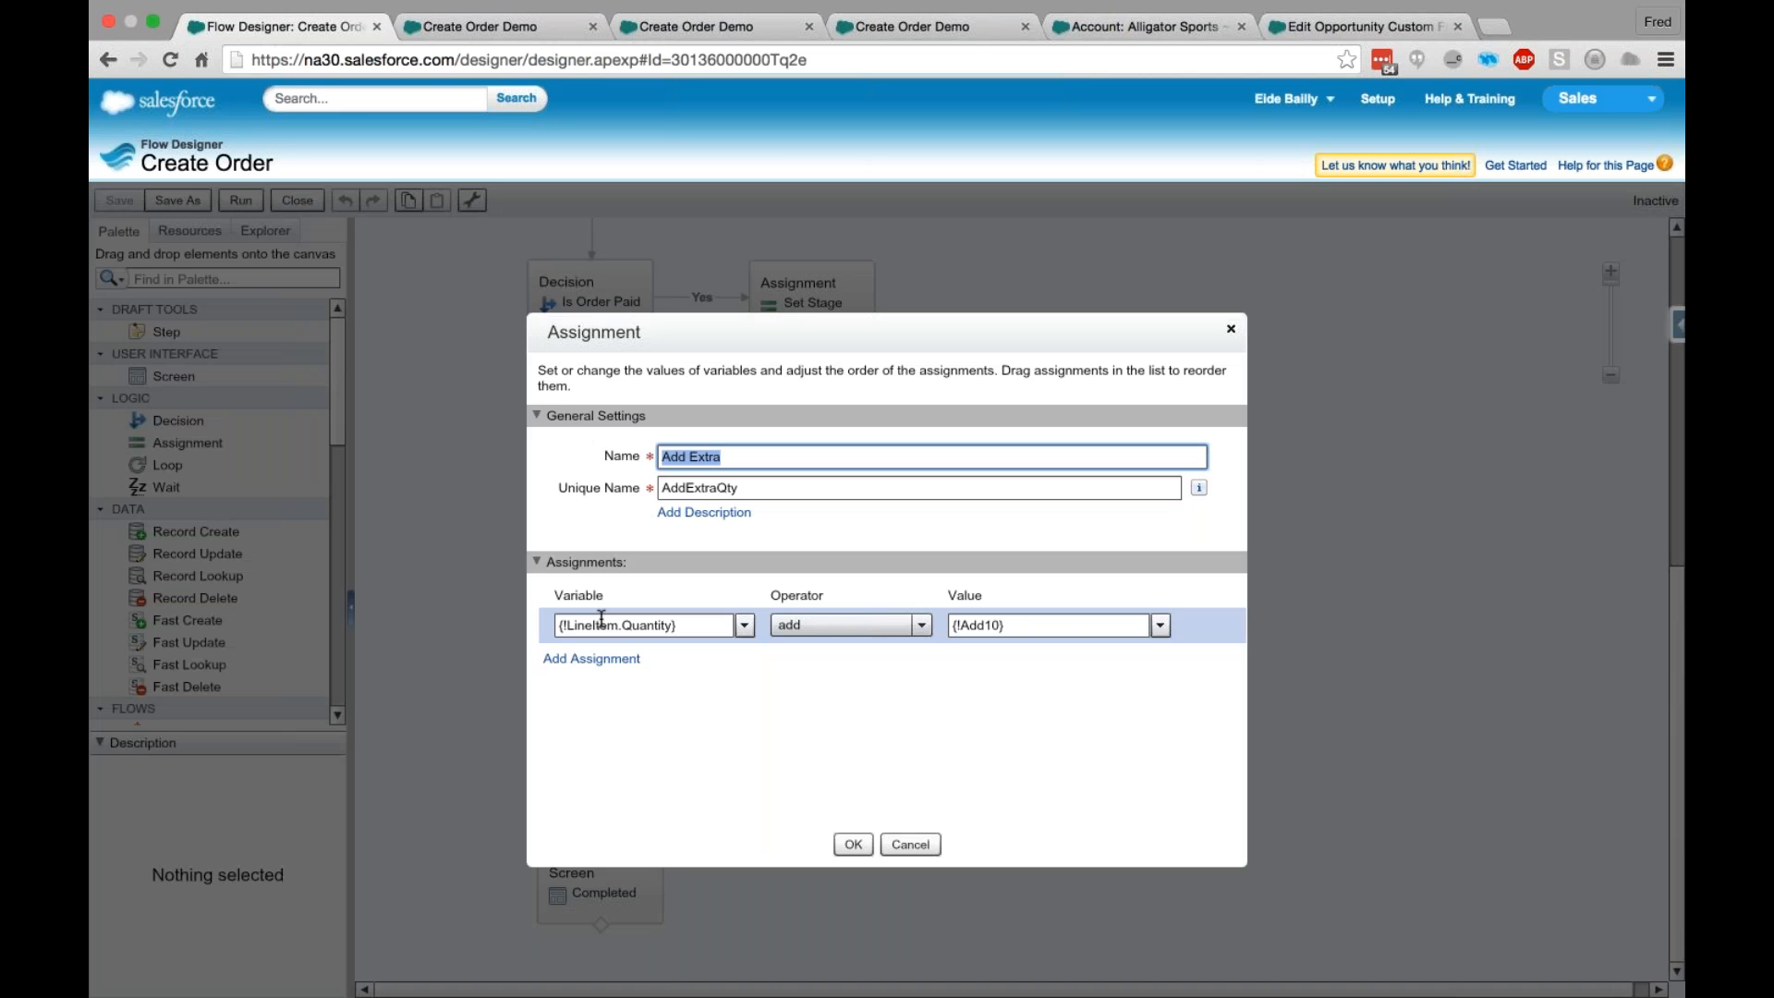
click(765, 488)
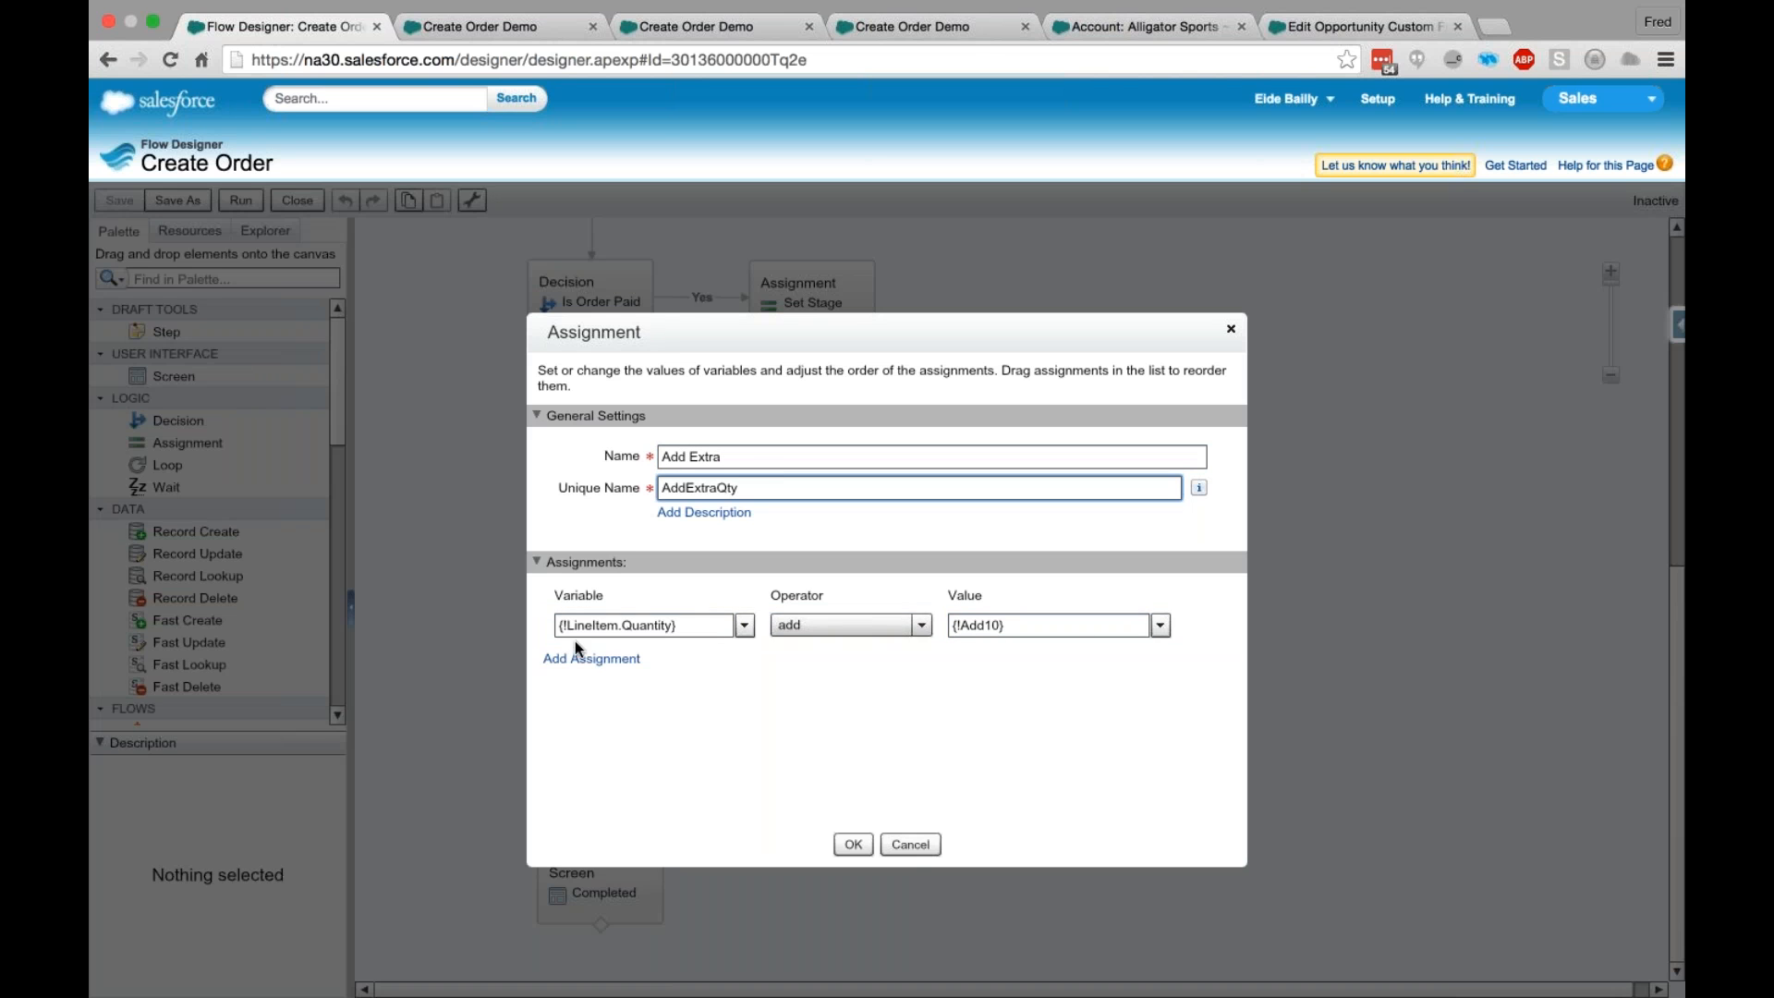
drag(685, 626, 557, 626)
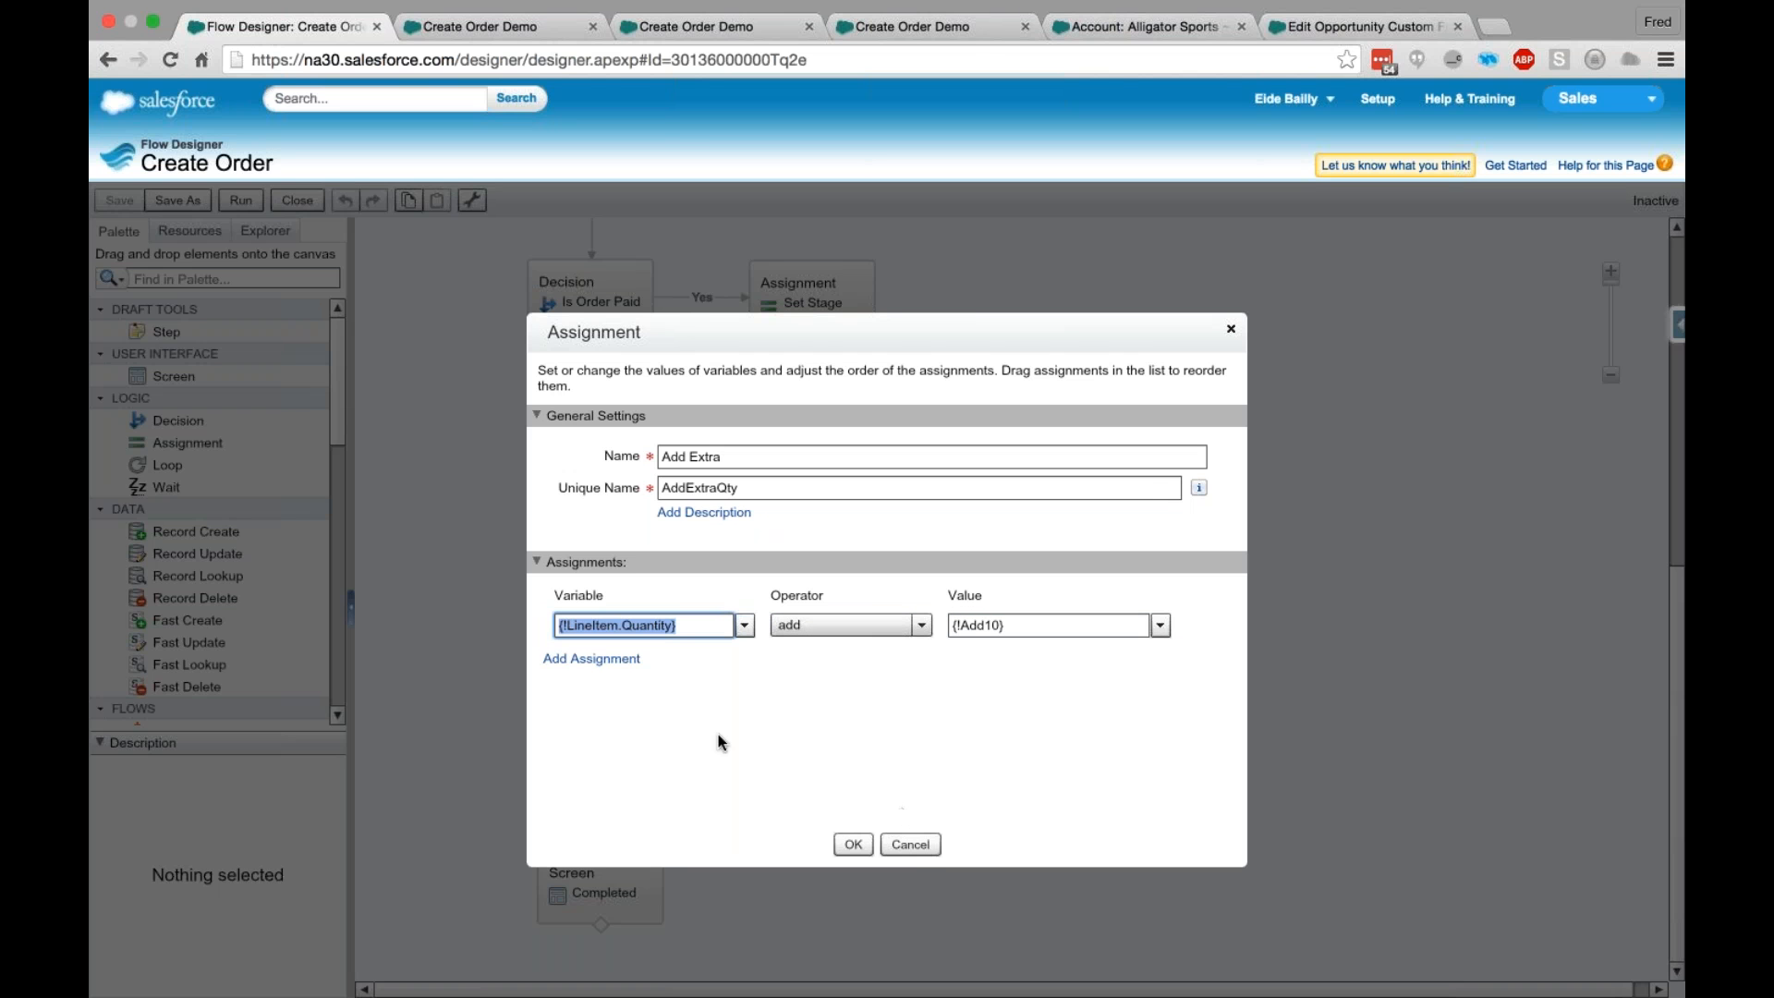
click(912, 845)
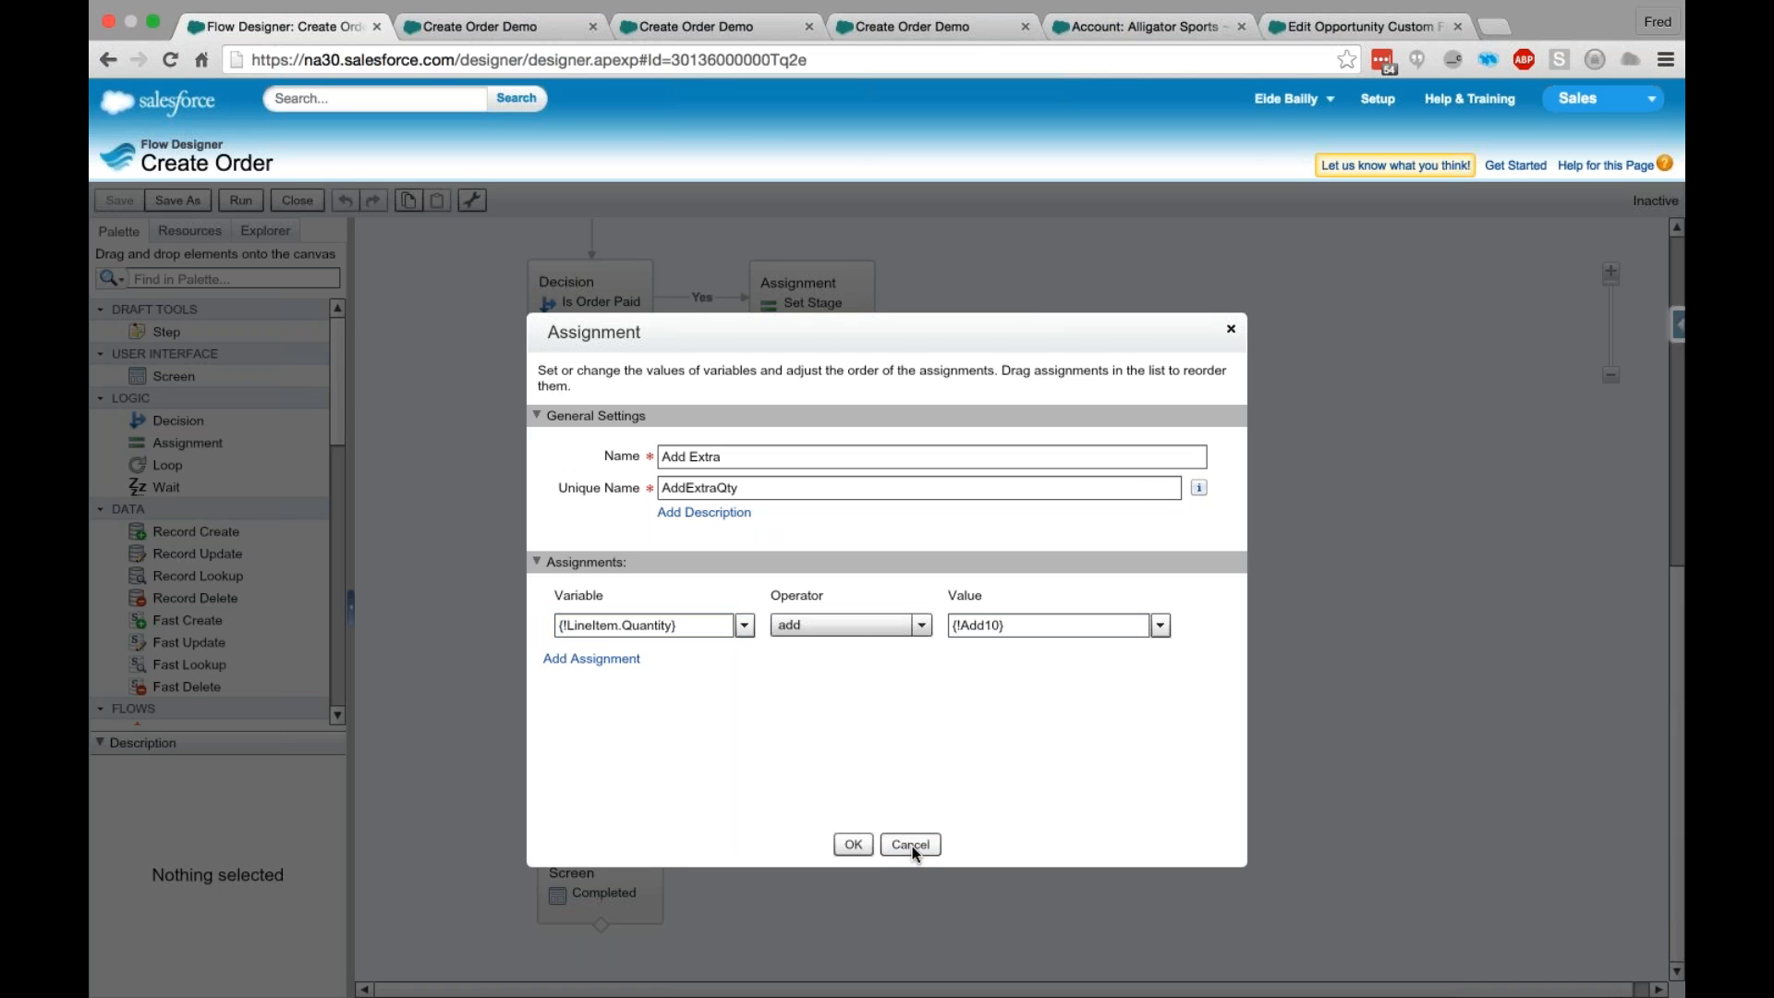
click(912, 845)
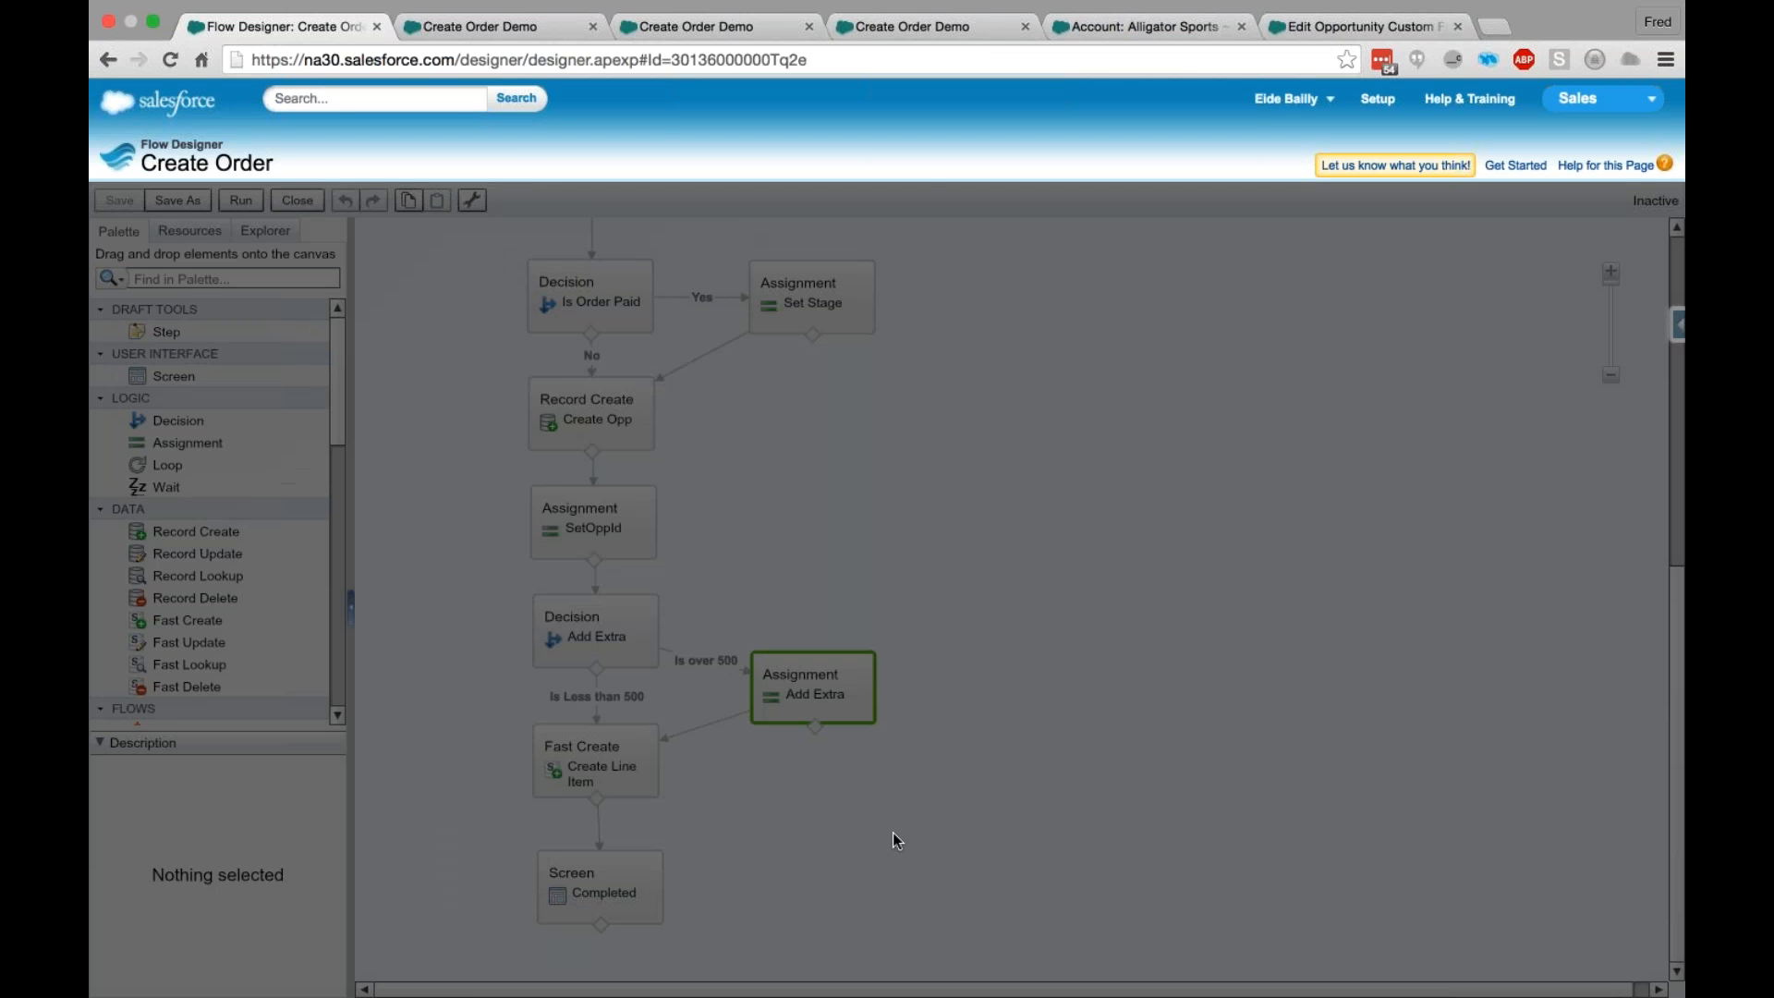
click(892, 833)
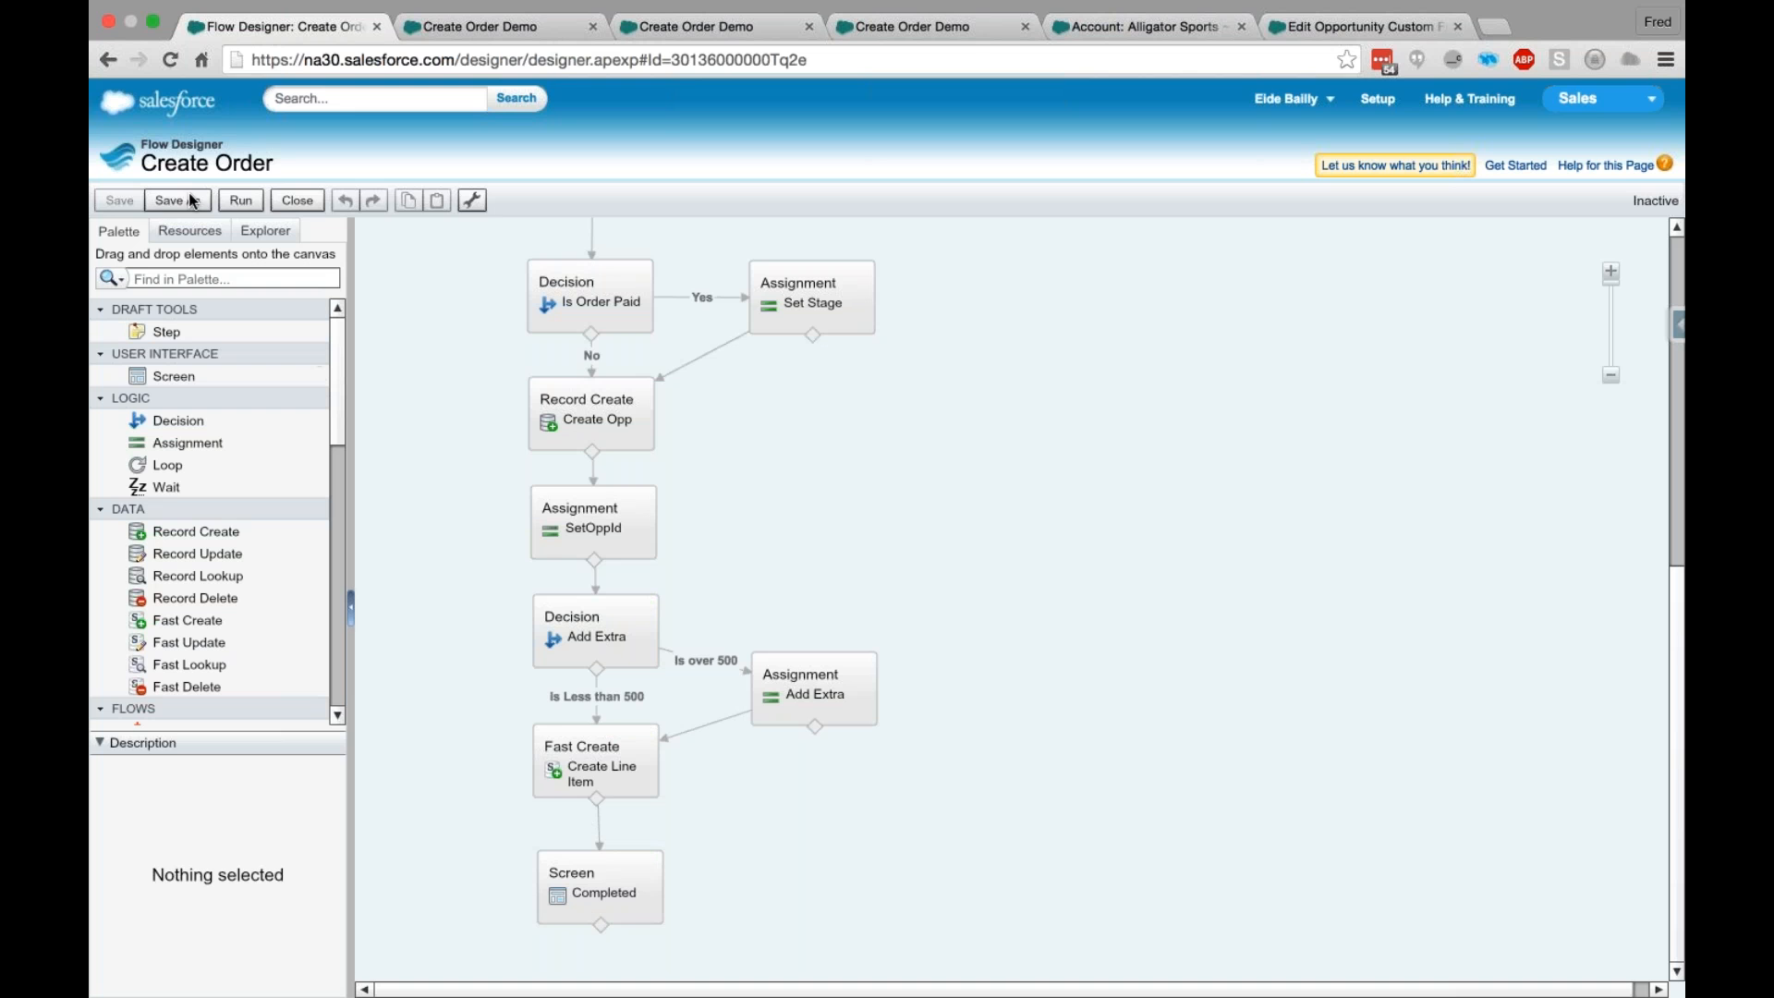
- Run the Create Order flow and reload it with the AccountID parameter and the copied account ID added to its URL
click(247, 200)
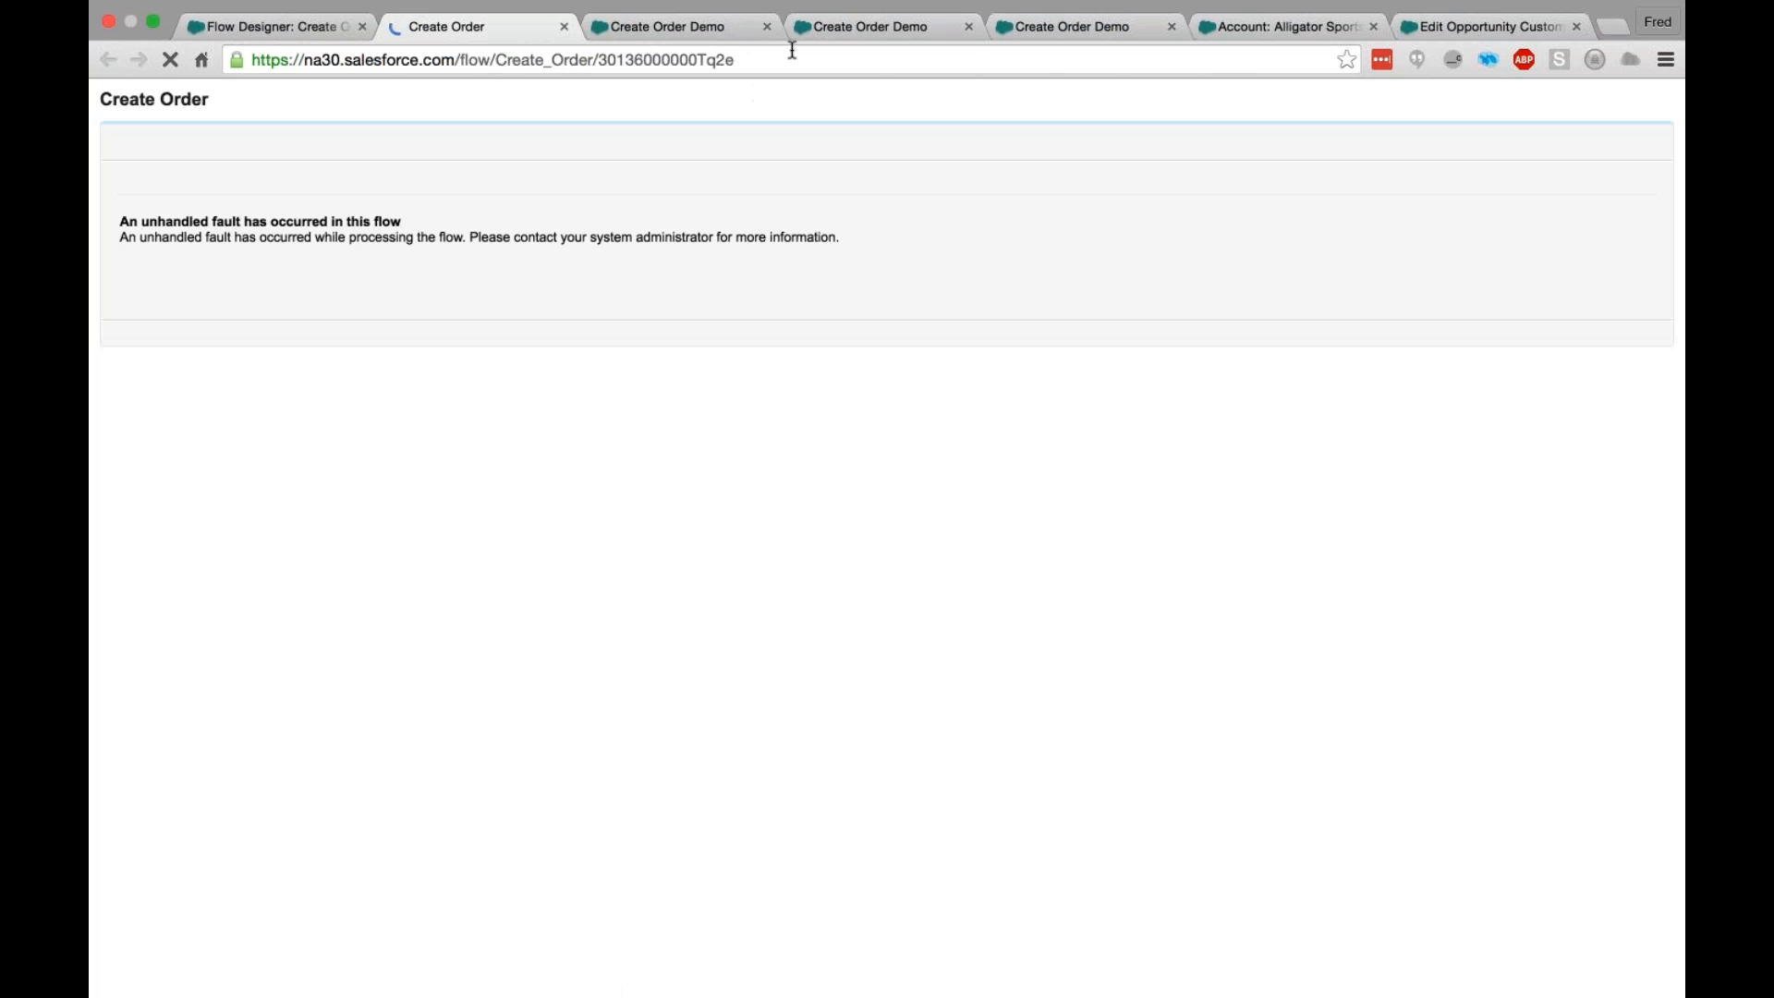
click(800, 59)
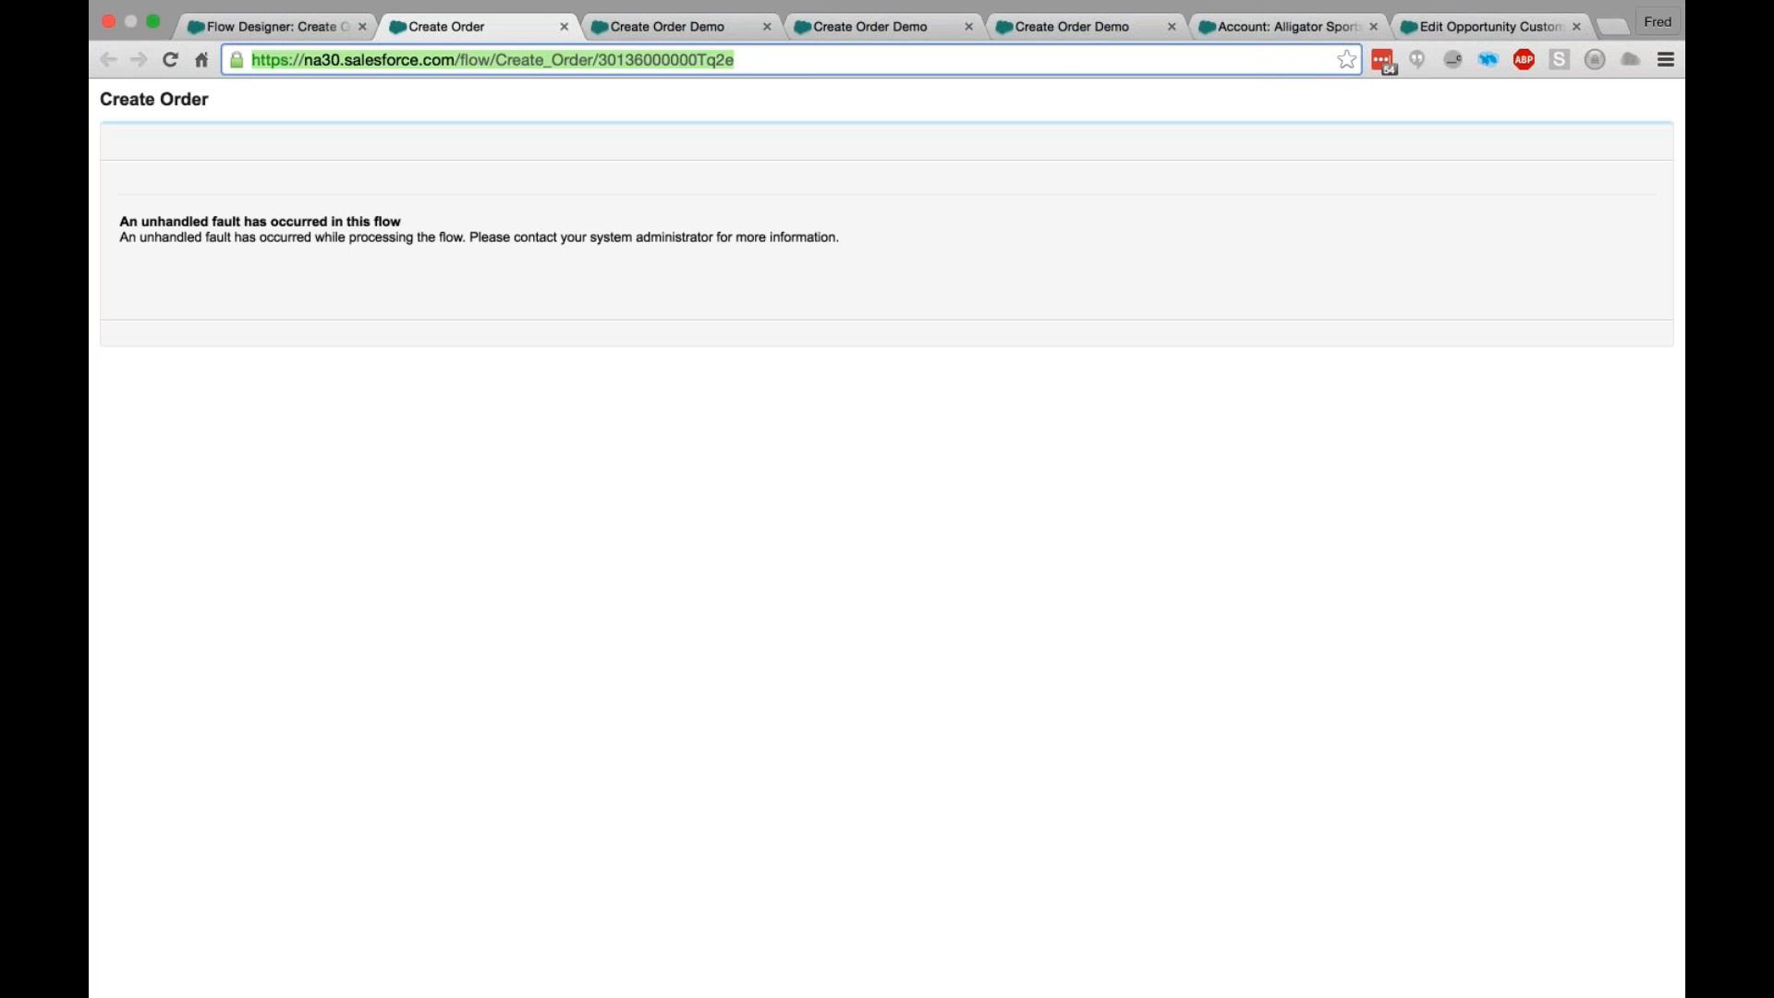
click(799, 59)
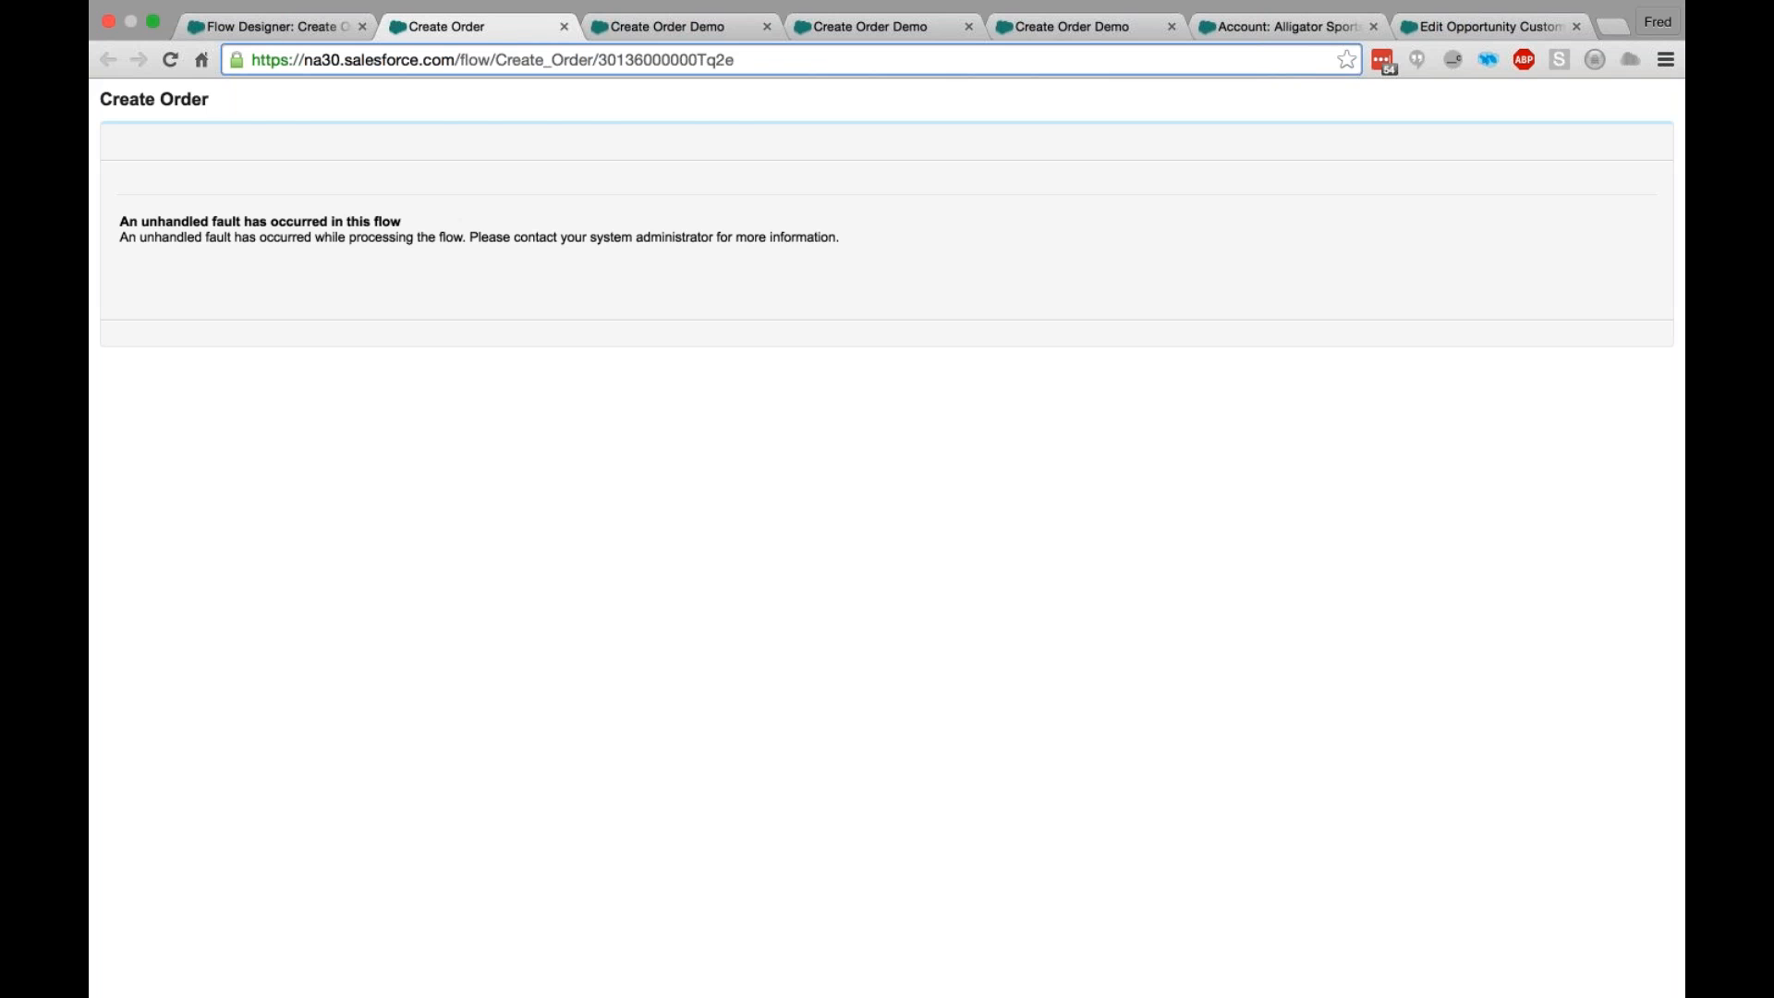
text(?AccountID=)
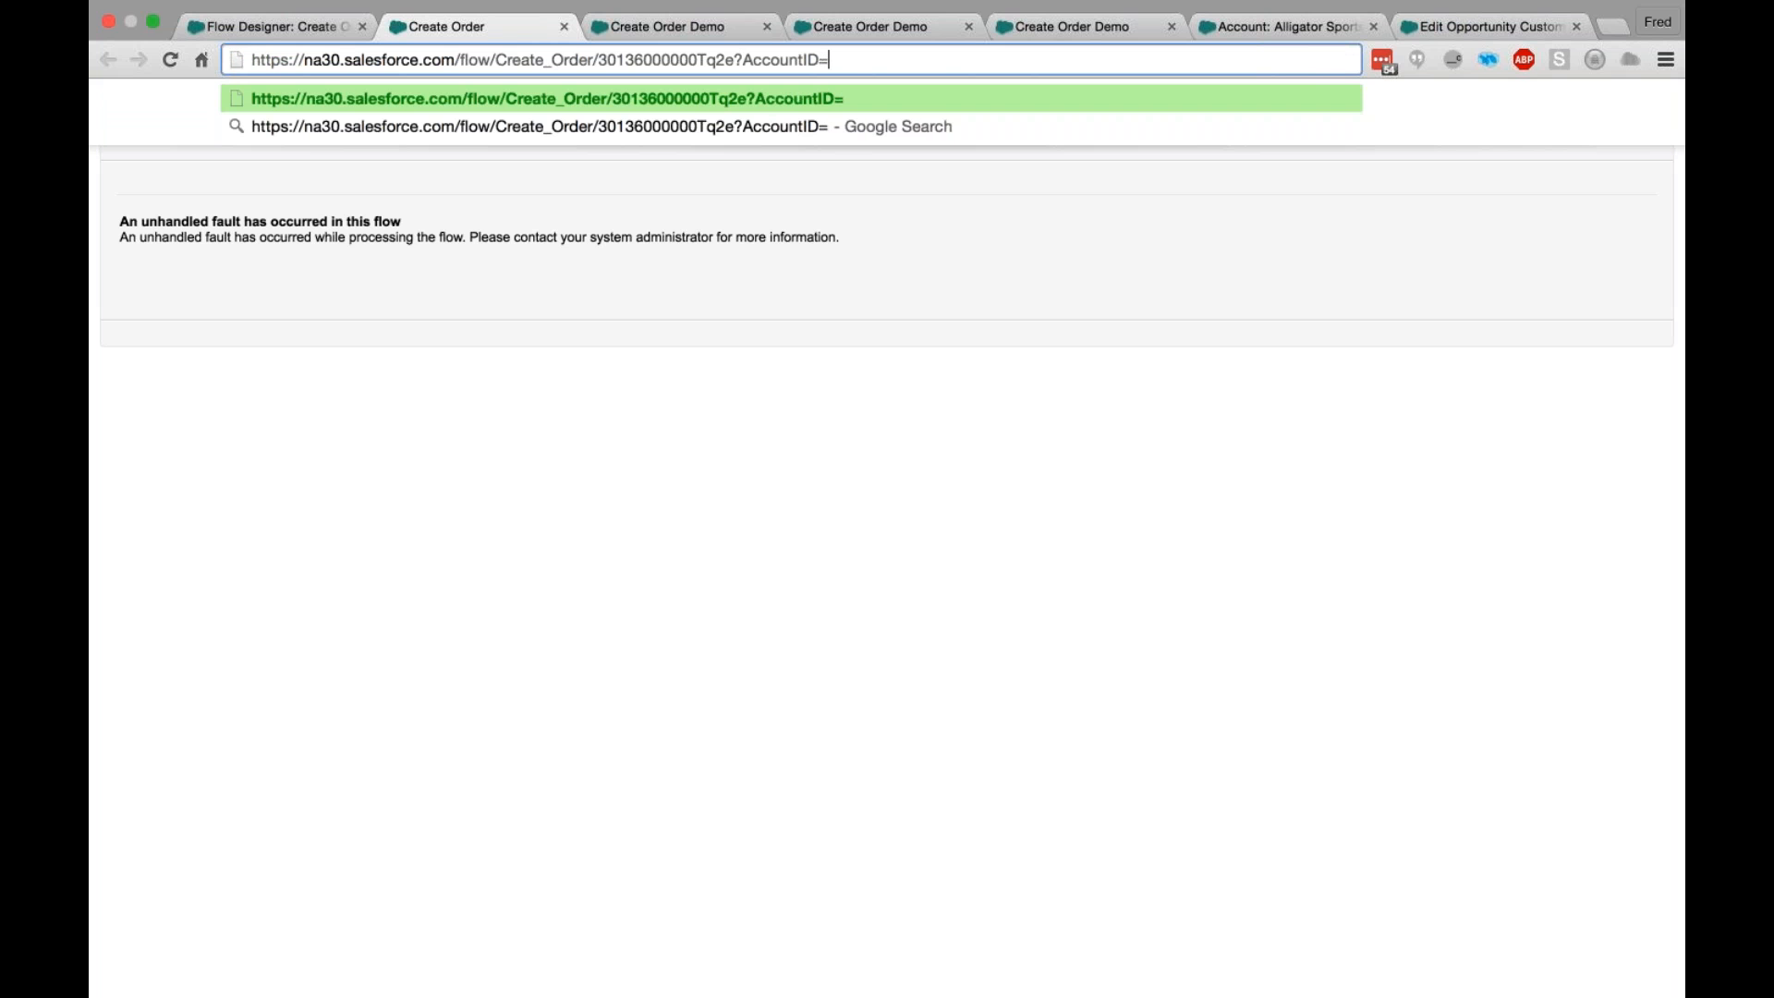
key(ctrl+v)
key(Return)
- Enter 12 for the order's height, width and depth, and continue to the color choices
click(480, 268)
click(483, 290)
click(481, 293)
text(12)
click(474, 310)
text(12)
click(467, 329)
text(12)
key(Tab)
click(1638, 417)
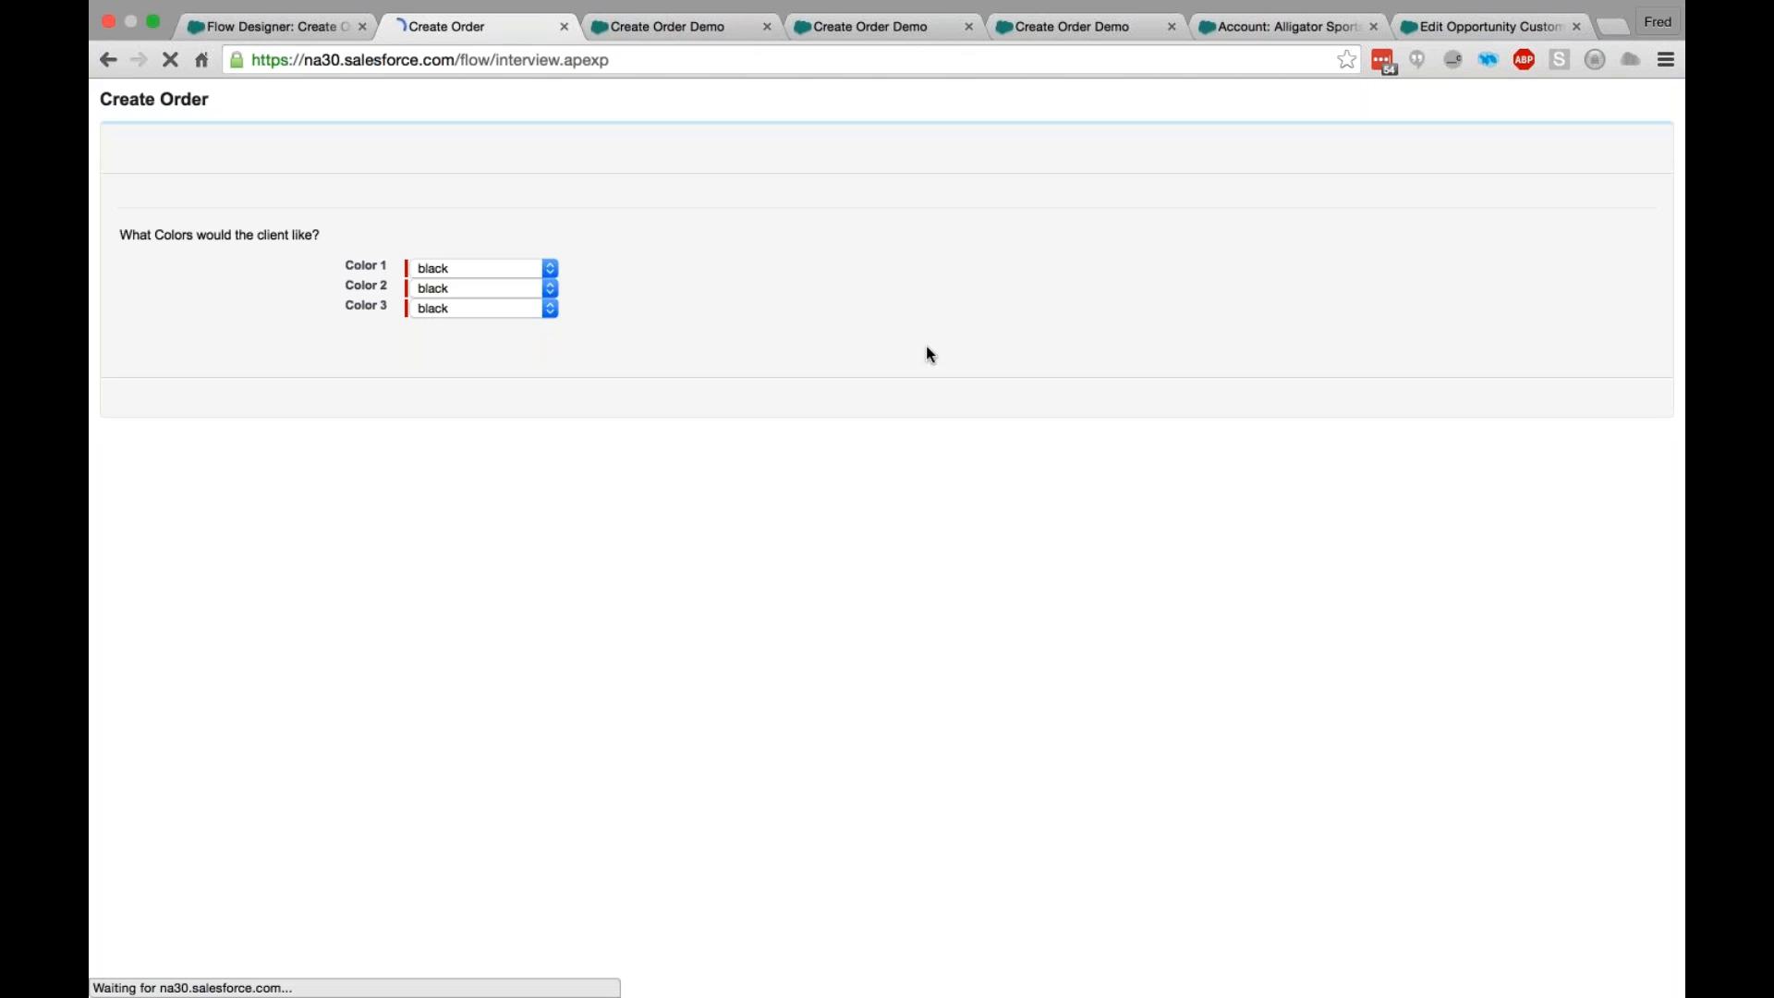
- Choose aliceblue, aquamarine and azure as colors 1, 2 and 3, and continue
click(529, 268)
click(526, 303)
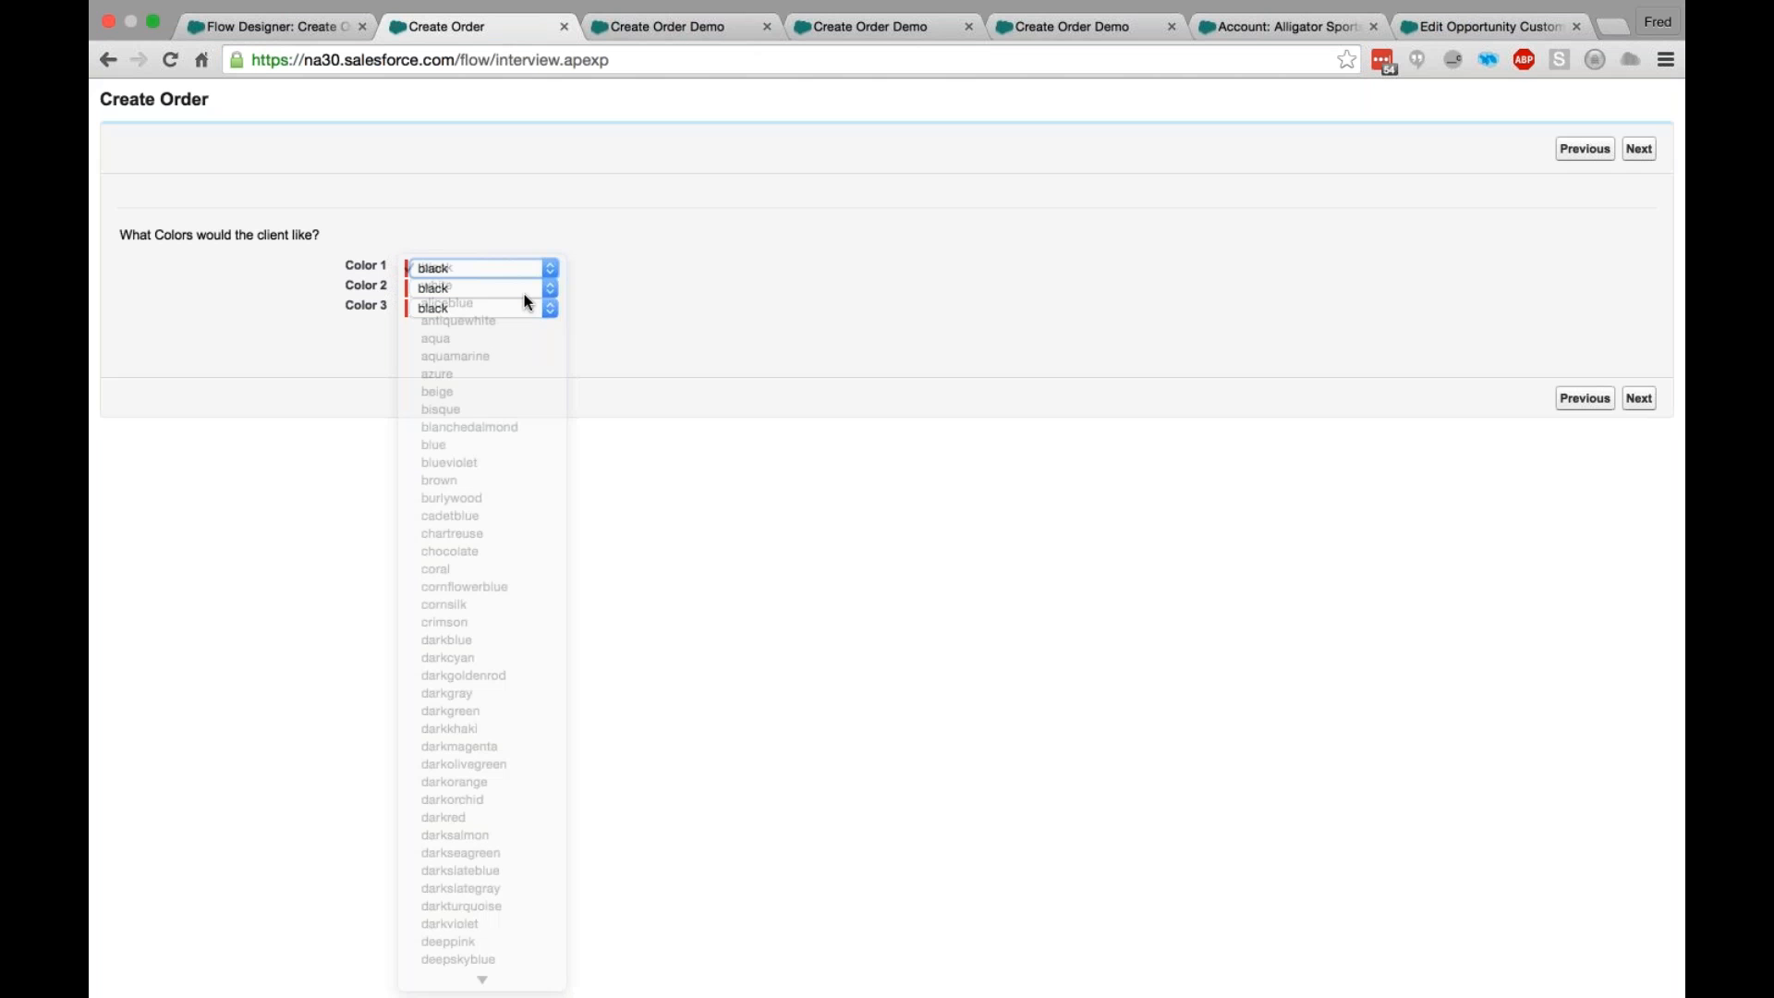
click(519, 289)
click(504, 376)
click(495, 309)
click(1638, 399)
- Set the order quantity to 500, mark the order as paid and submit it
click(443, 387)
click(469, 420)
click(571, 401)
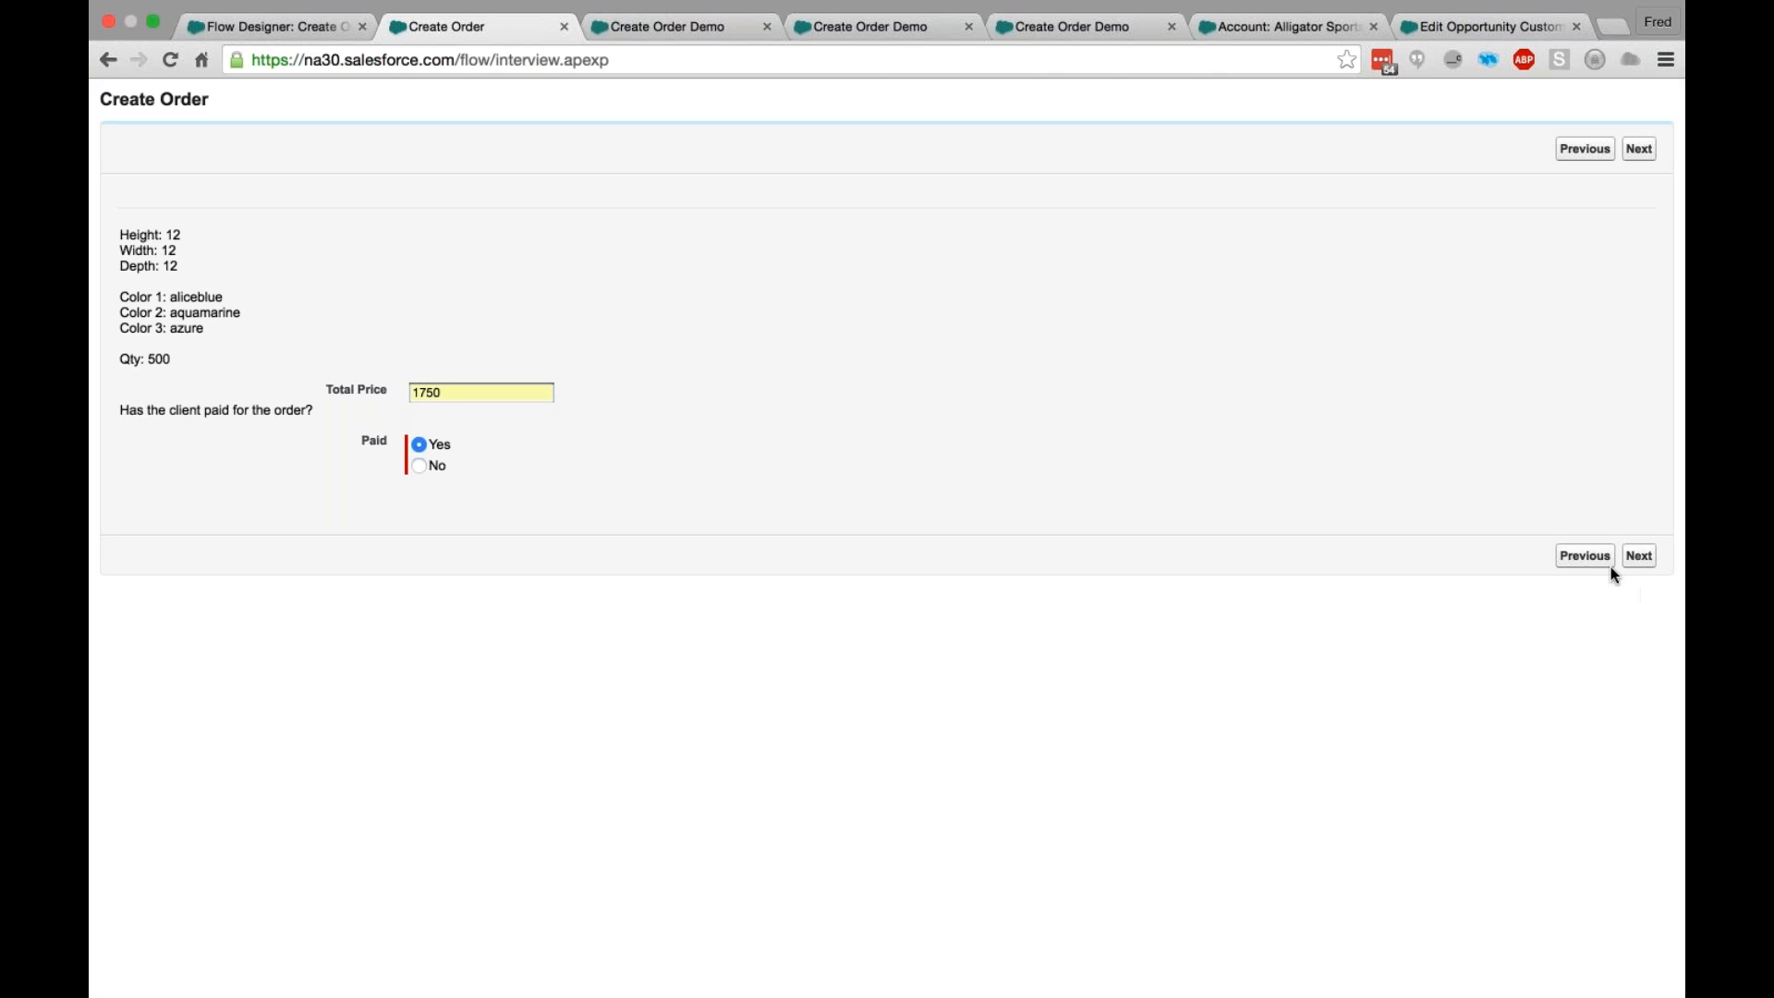
click(1636, 556)
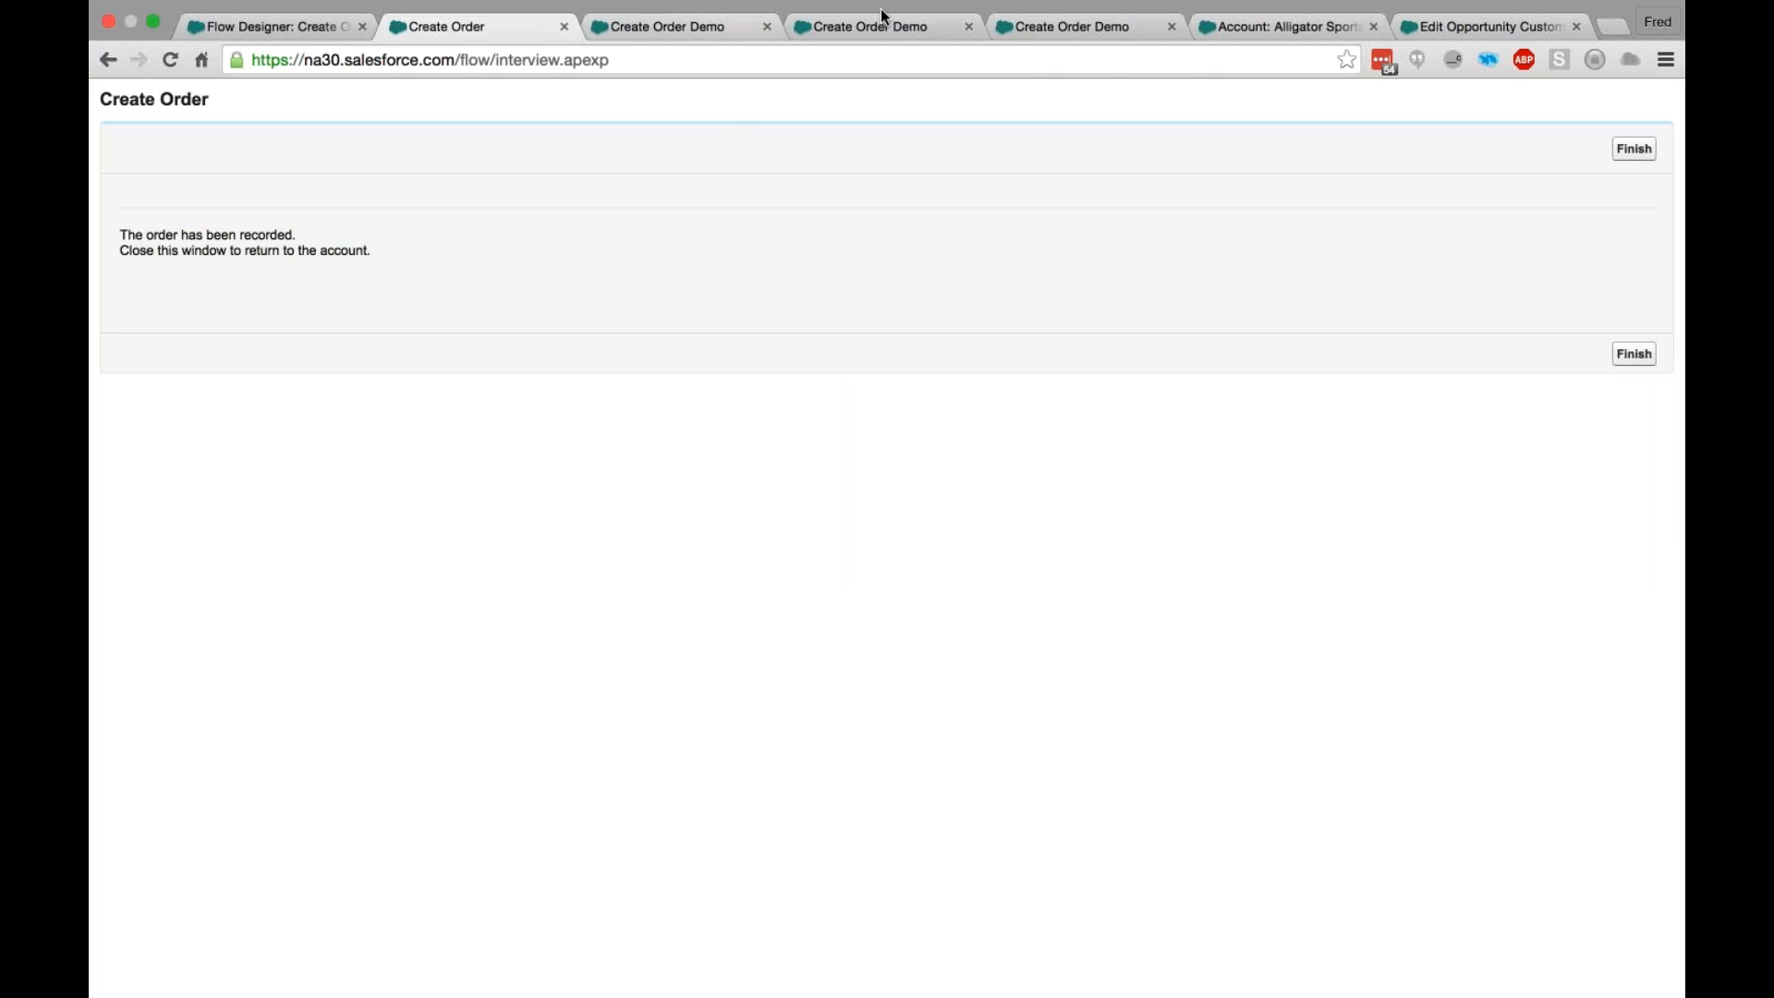
- Close the three leftover Create Order Demo test-run pages and return to the Alligator Sports account
click(639, 28)
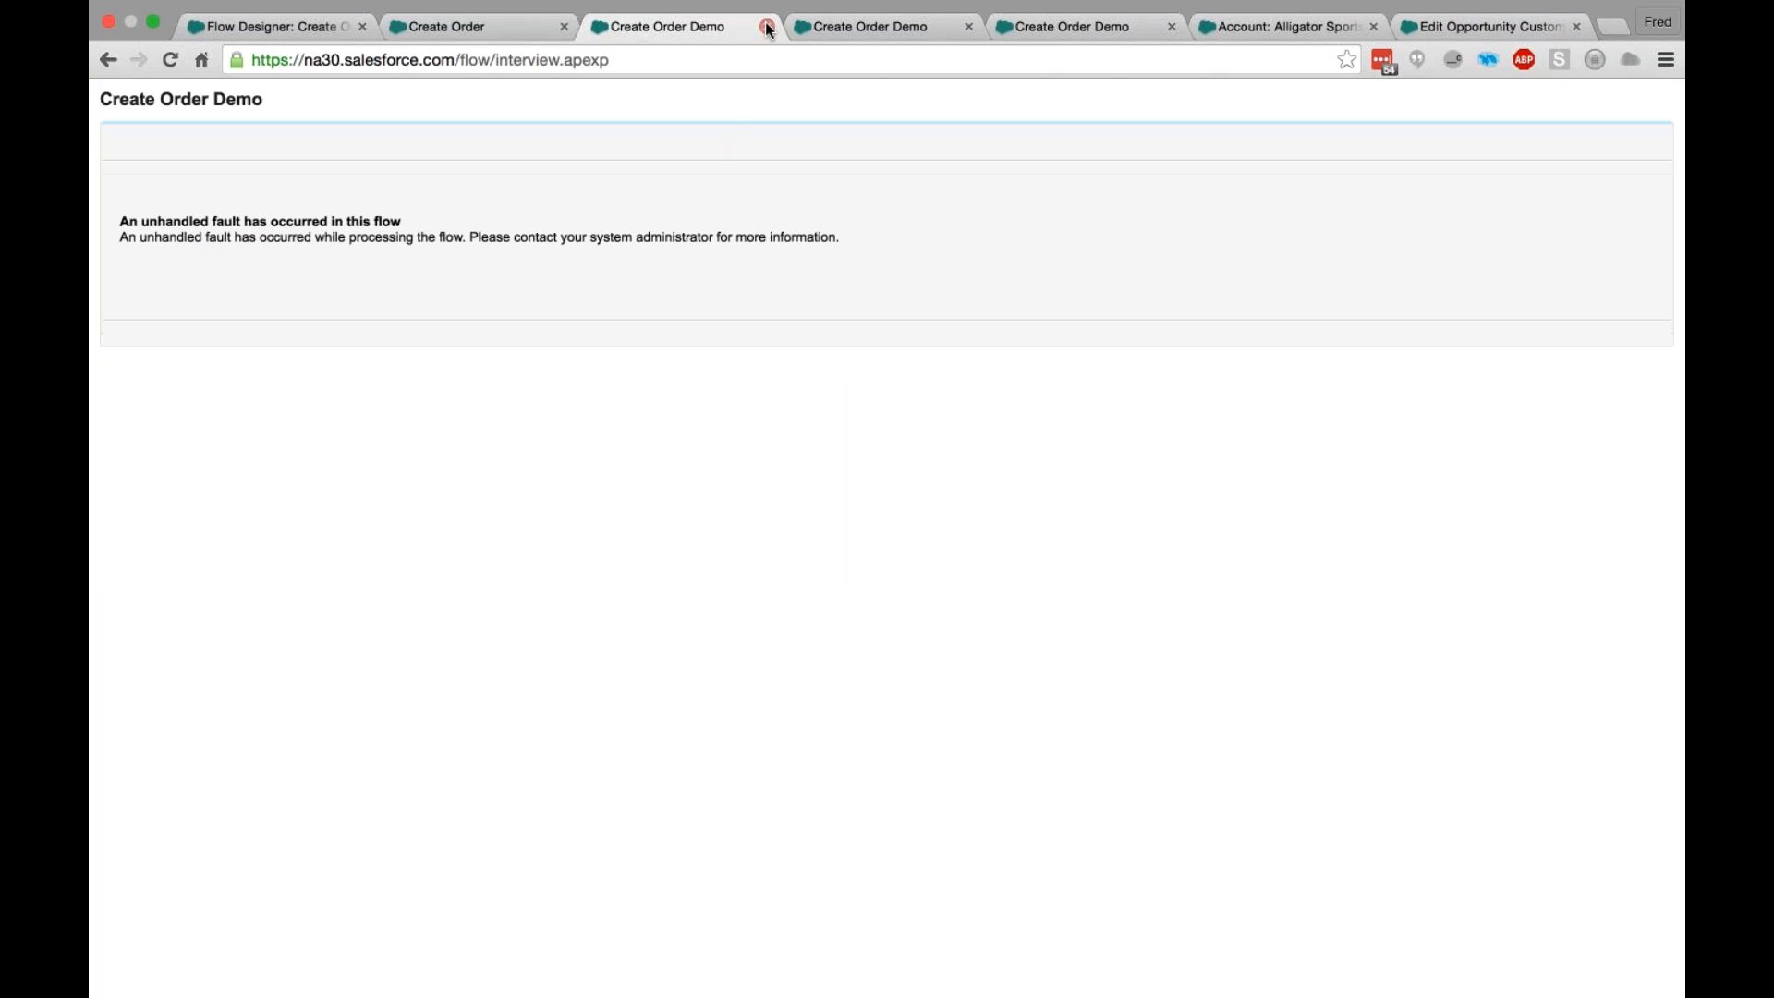
click(768, 27)
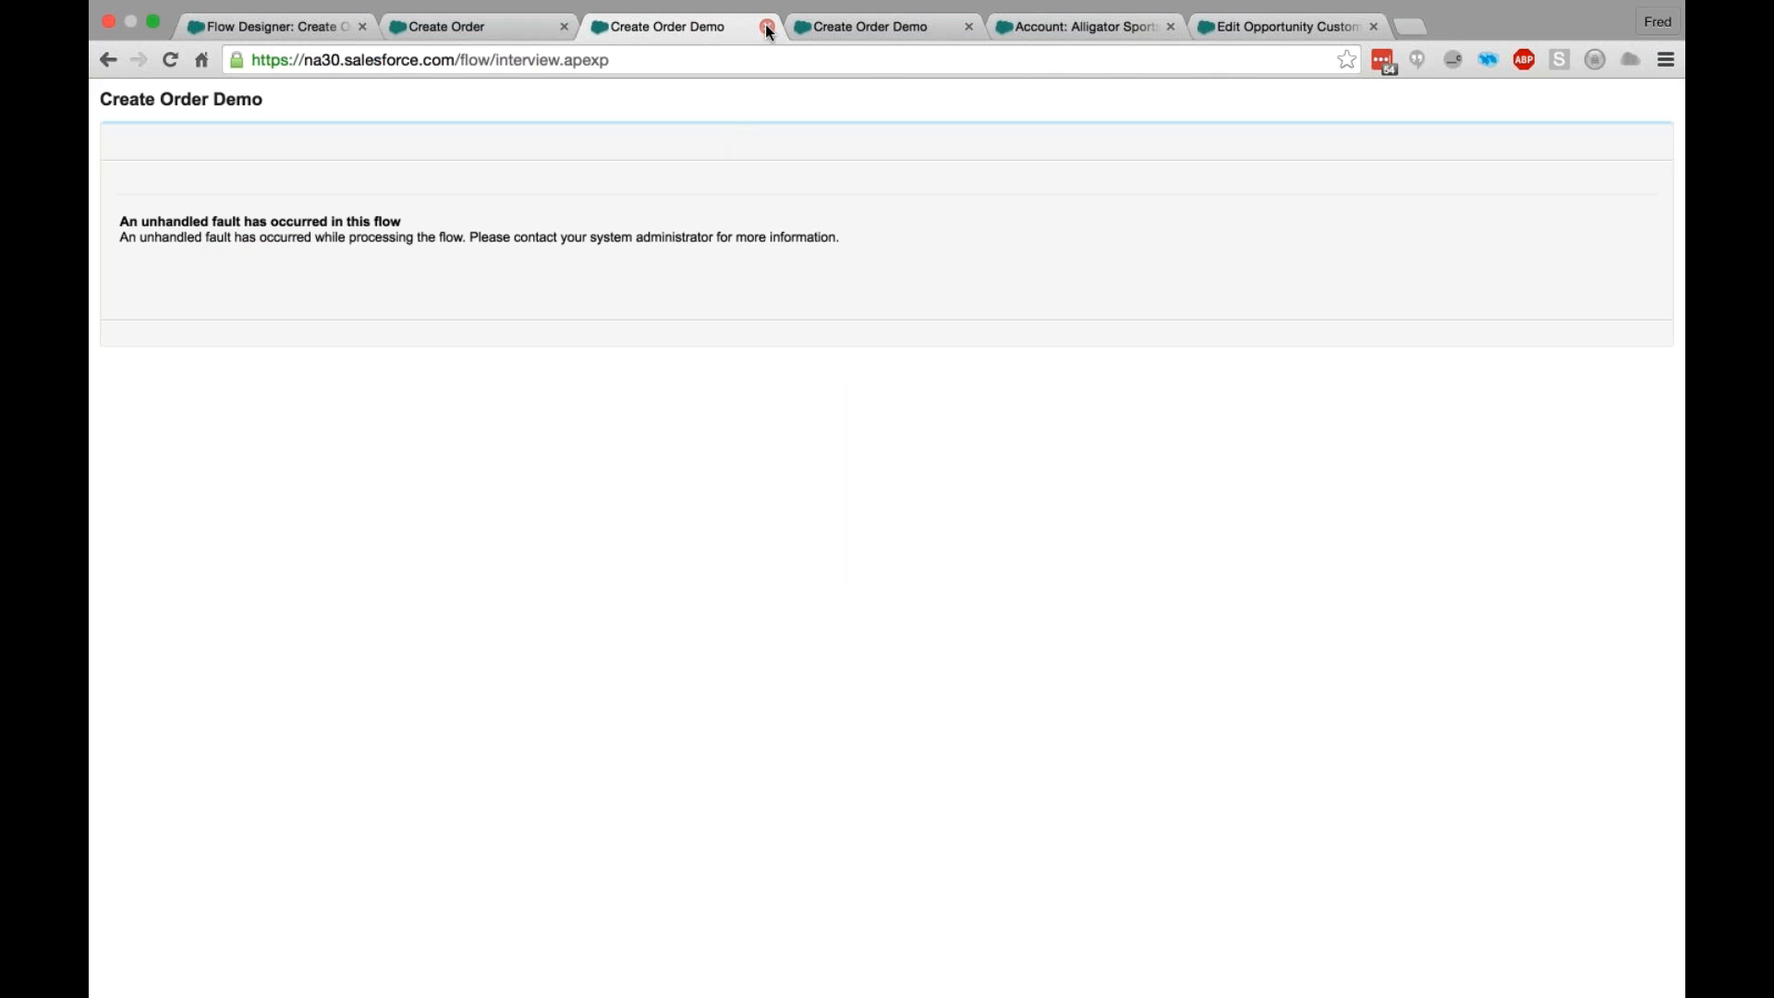
click(767, 28)
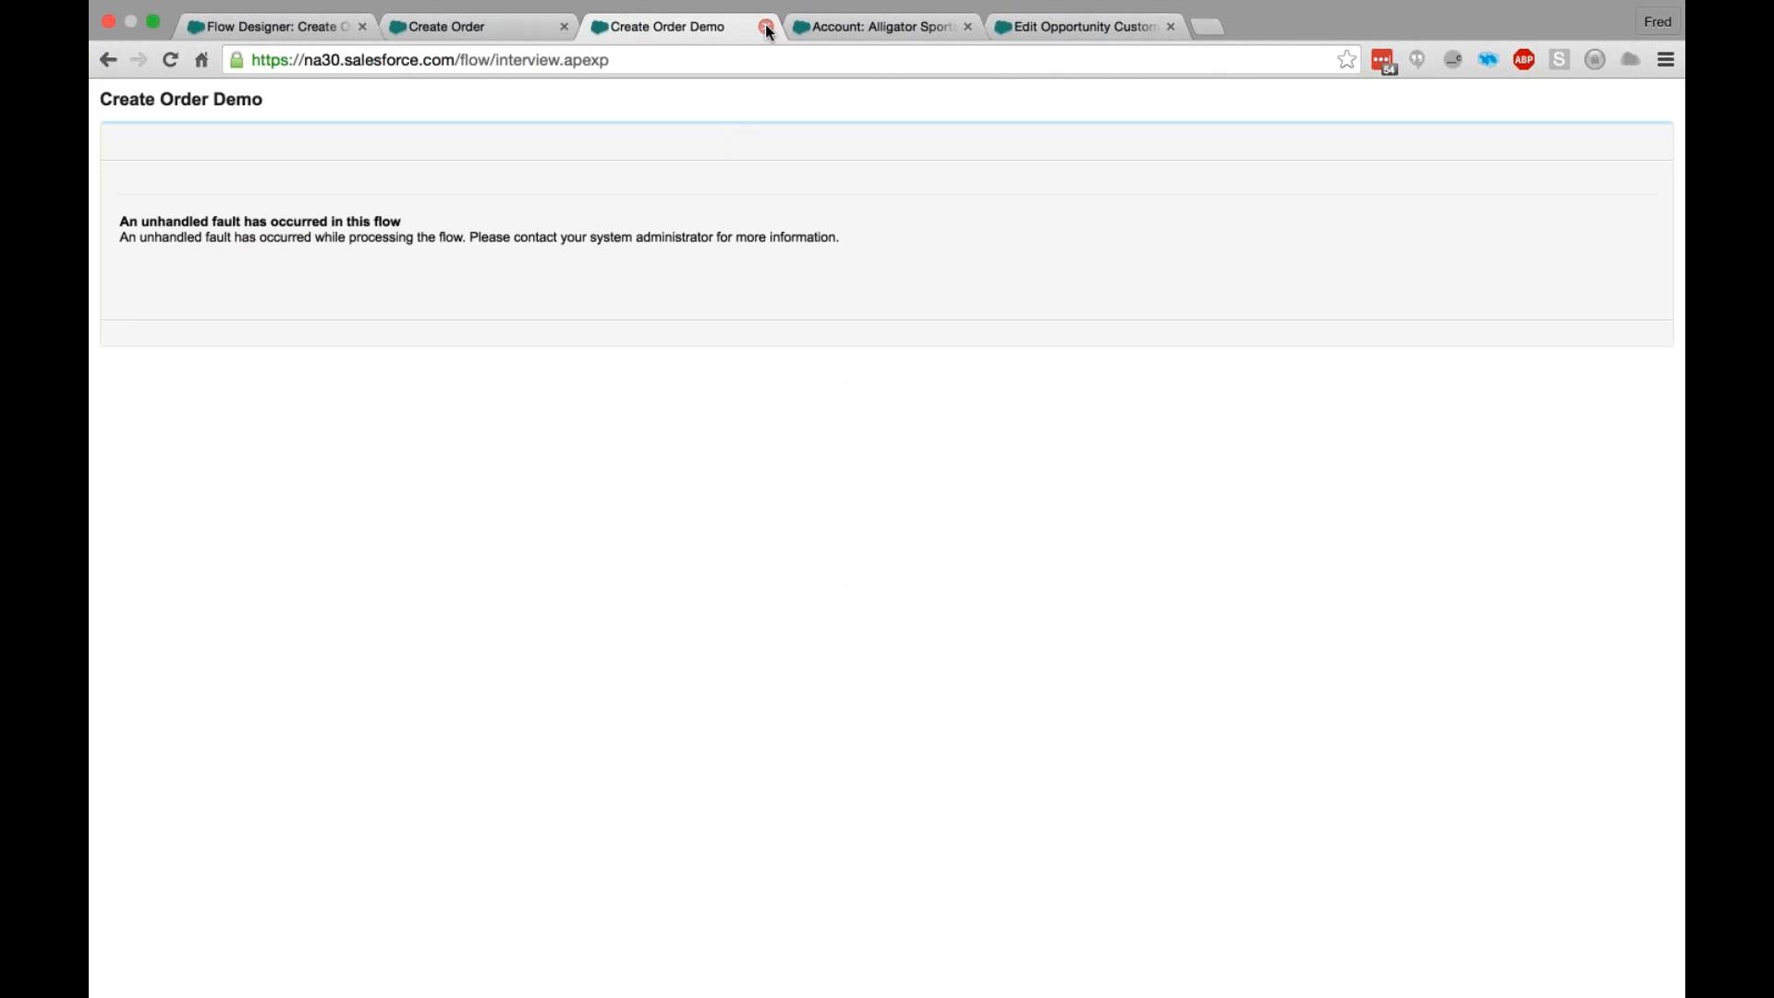
click(768, 27)
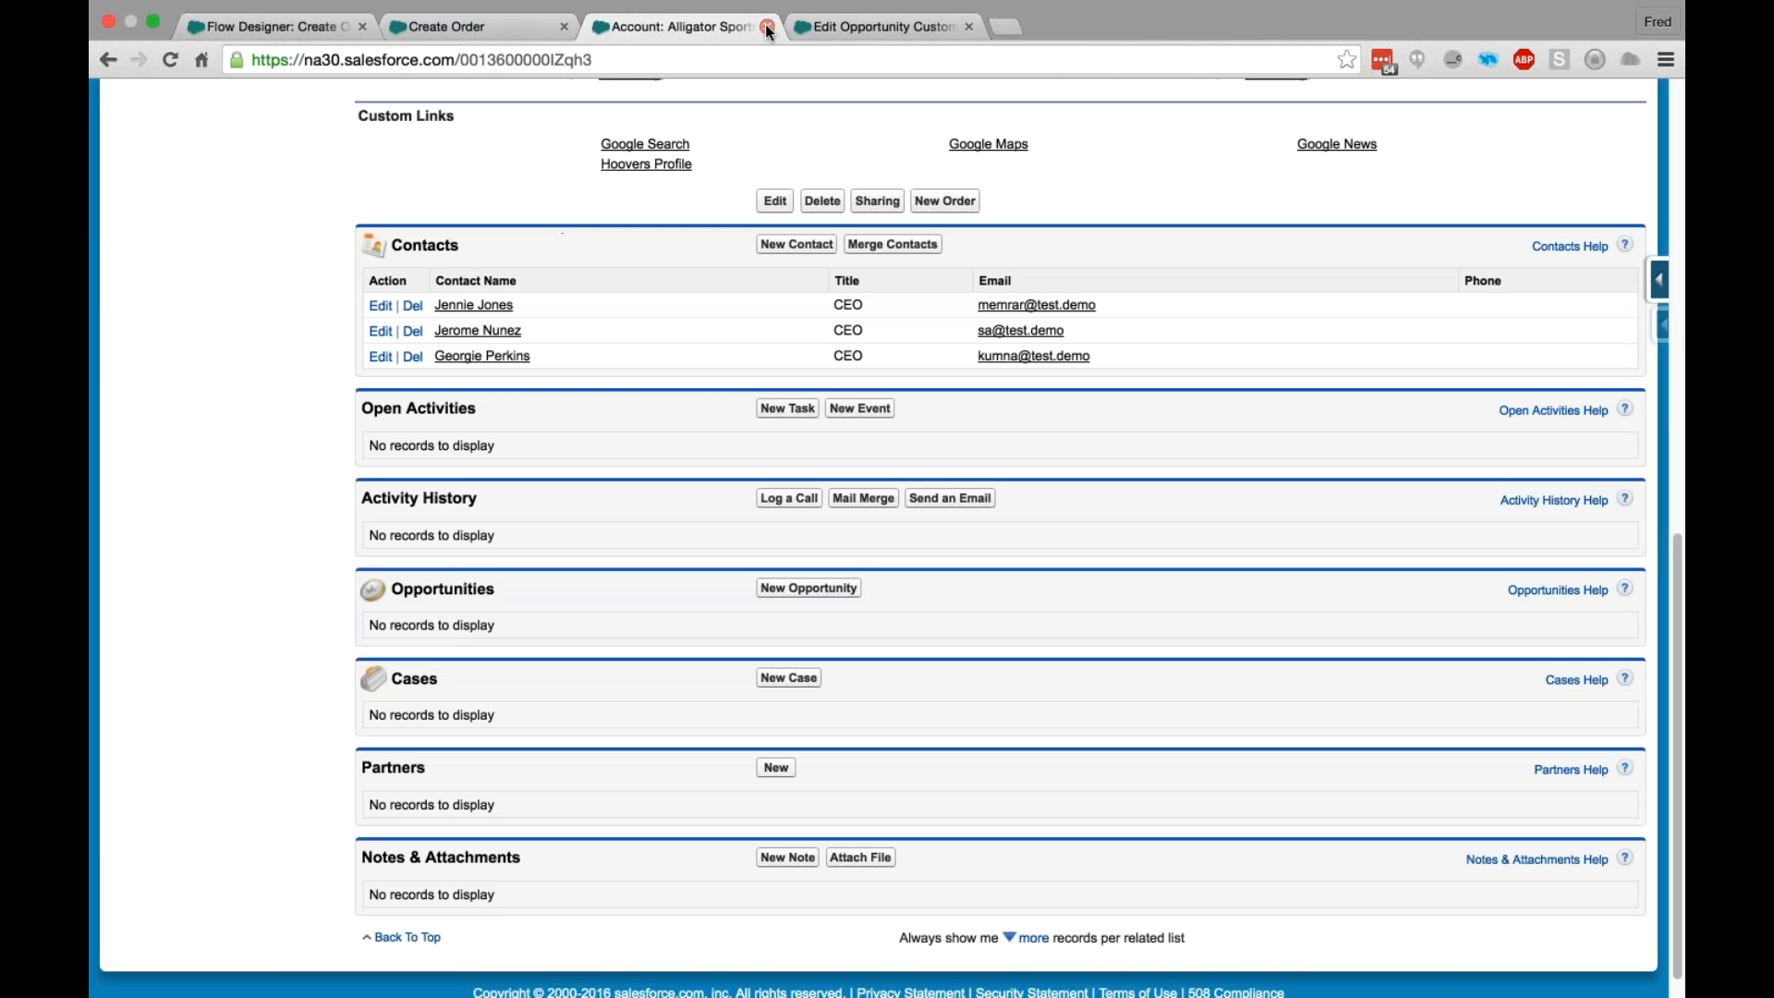
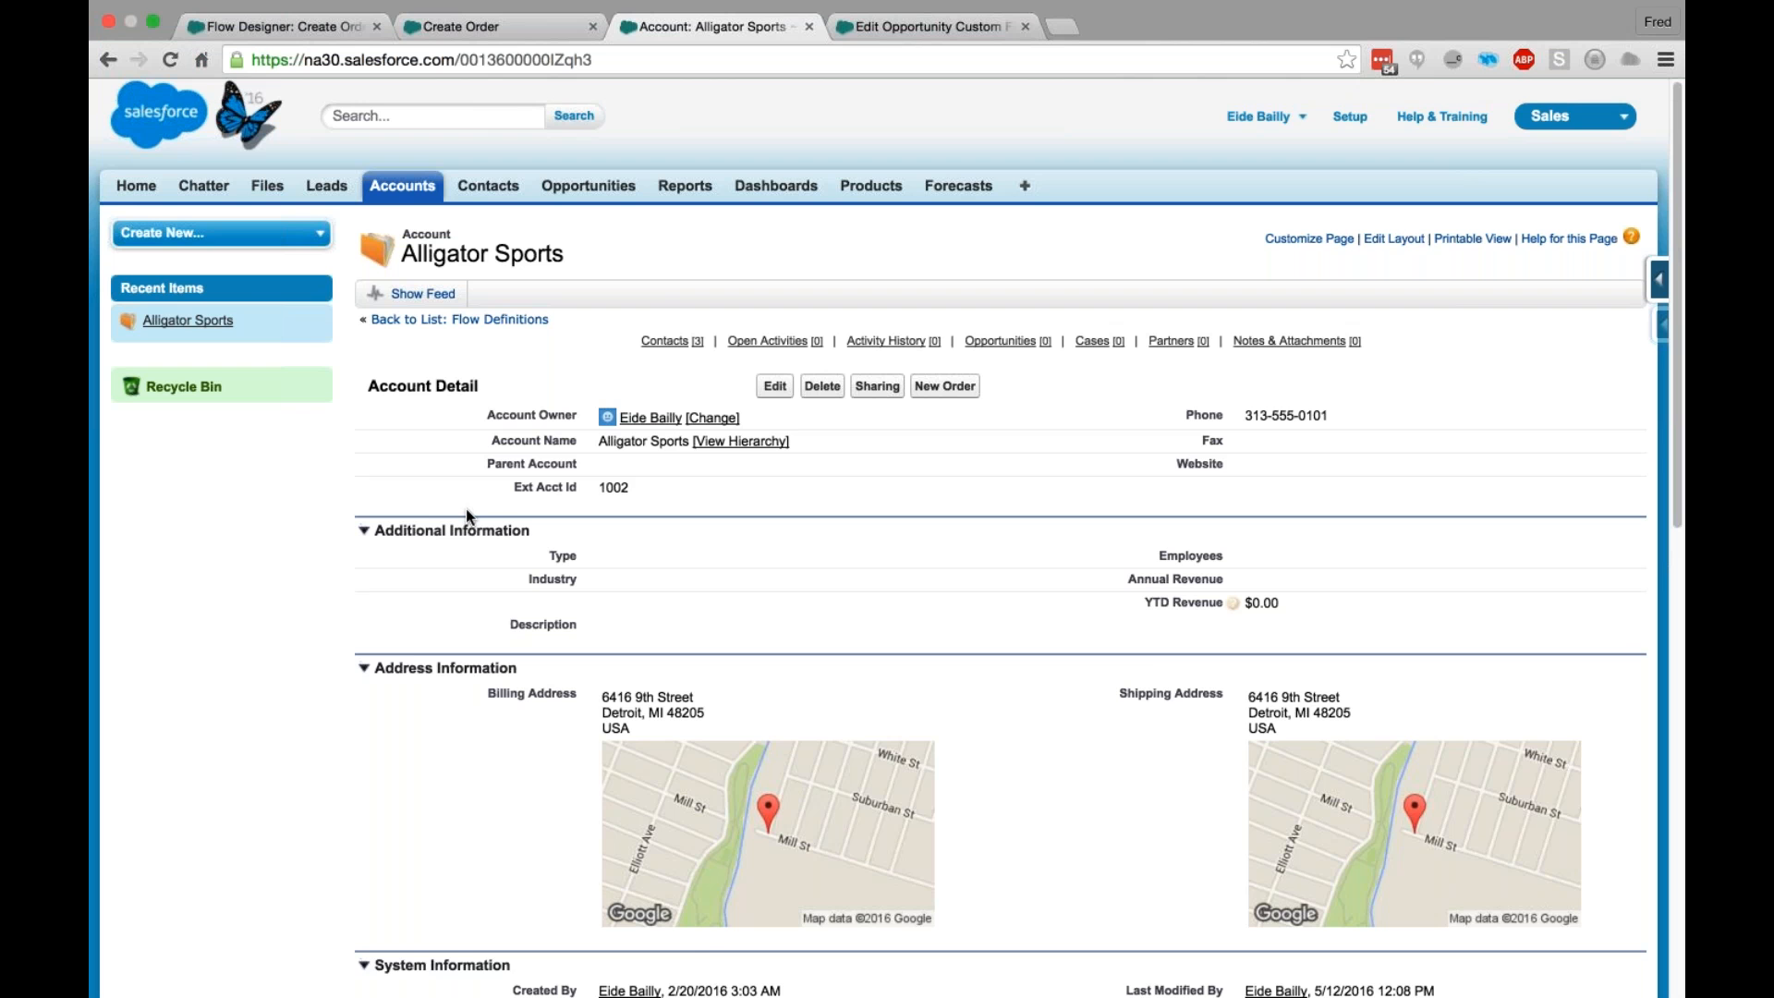
- Look over the Alligator Sports account record and reload its page
scroll(466, 515, down, 1)
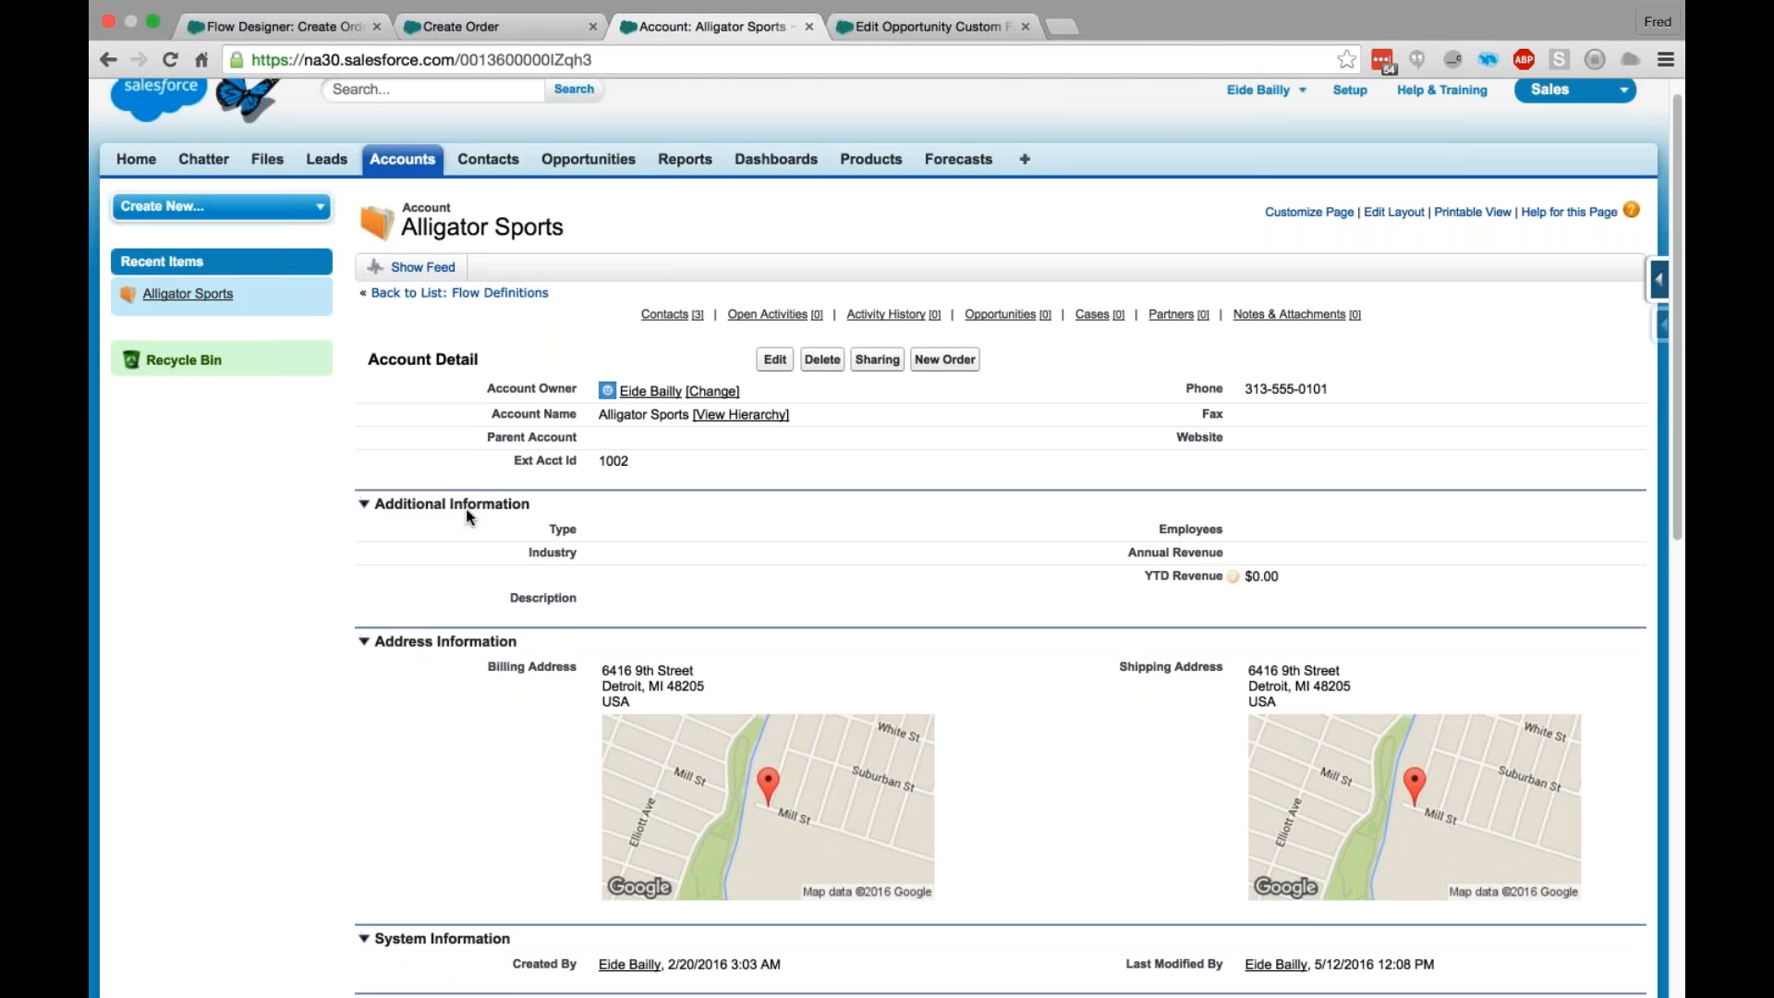
scroll(465, 508, up, 1)
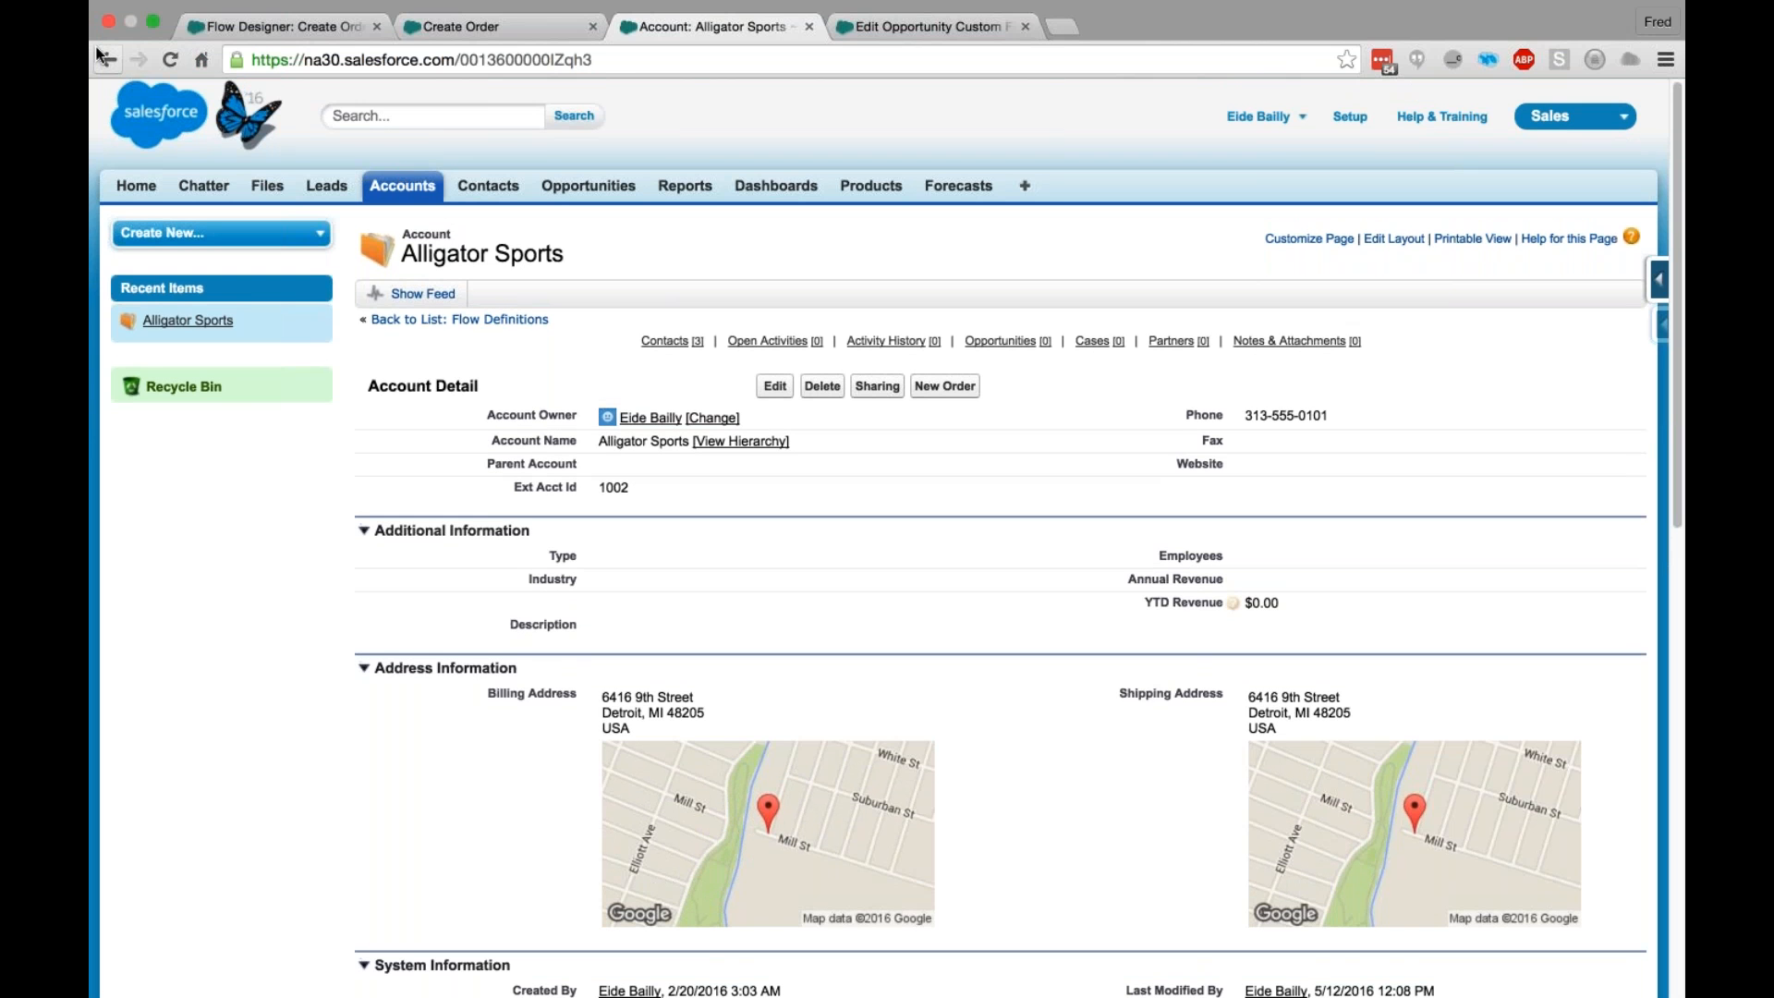
click(167, 63)
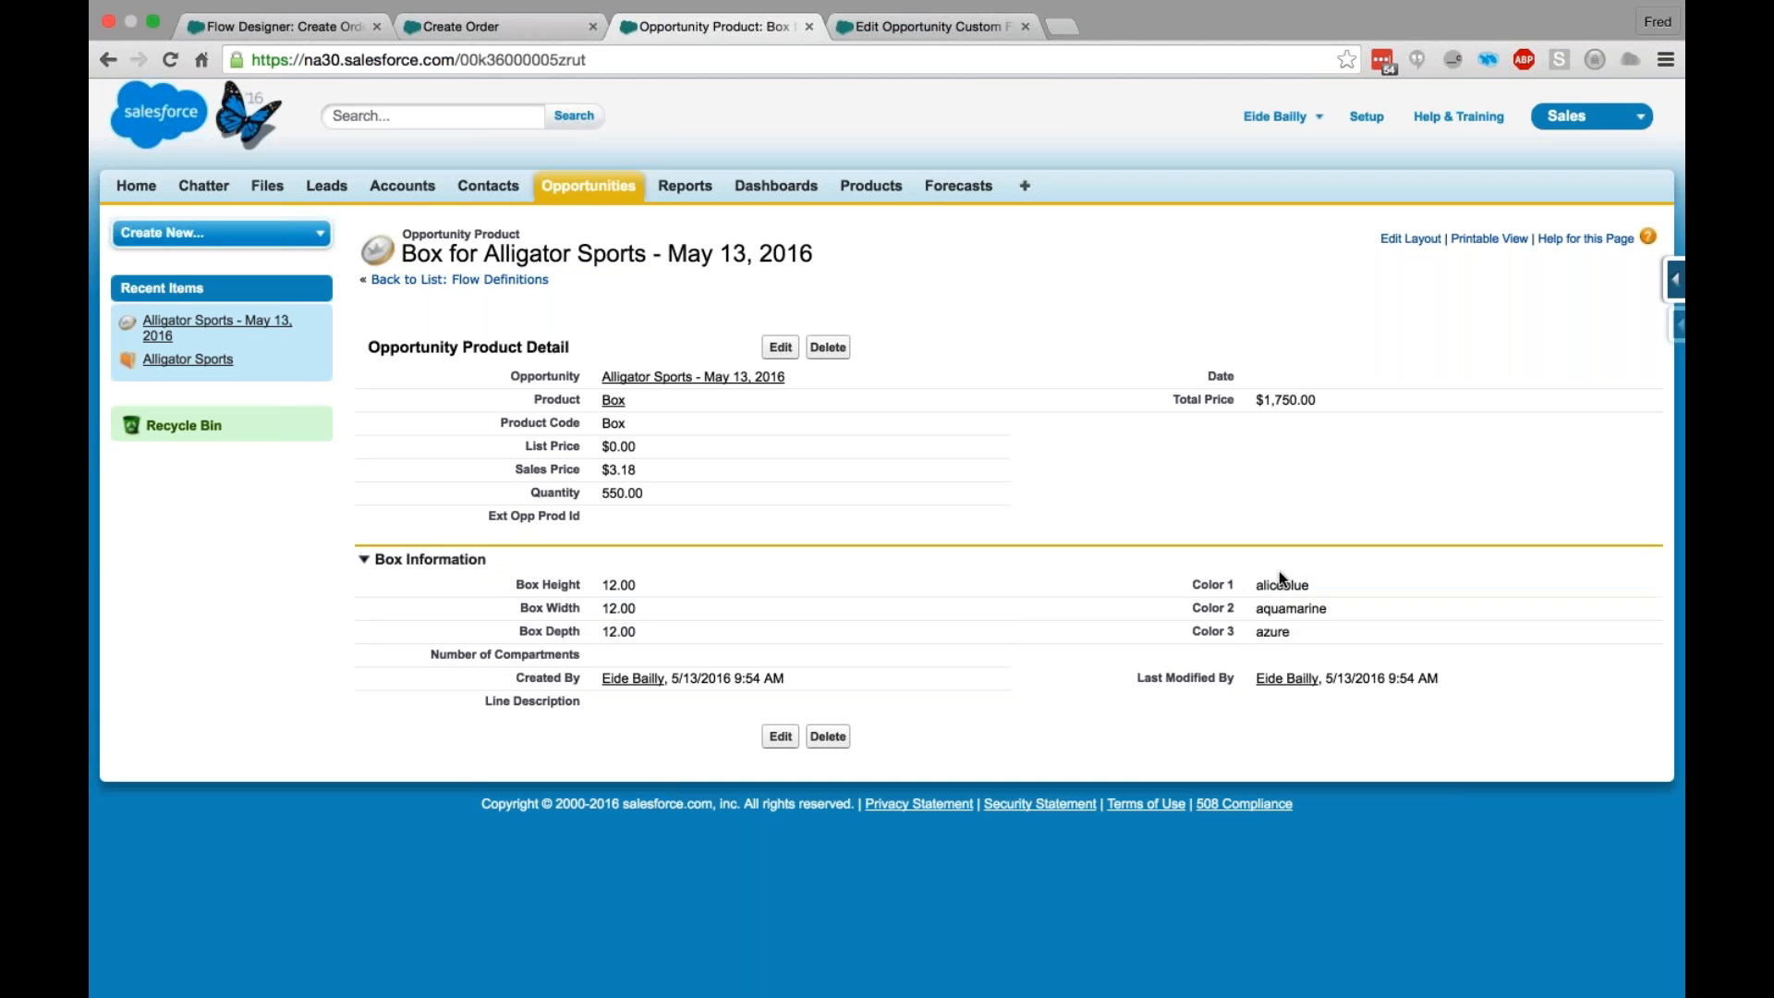
- Return from the Box line item to the Alligator Sports - May 13, 2016 opportunity and examine its Order Fulfillment related list
click(107, 60)
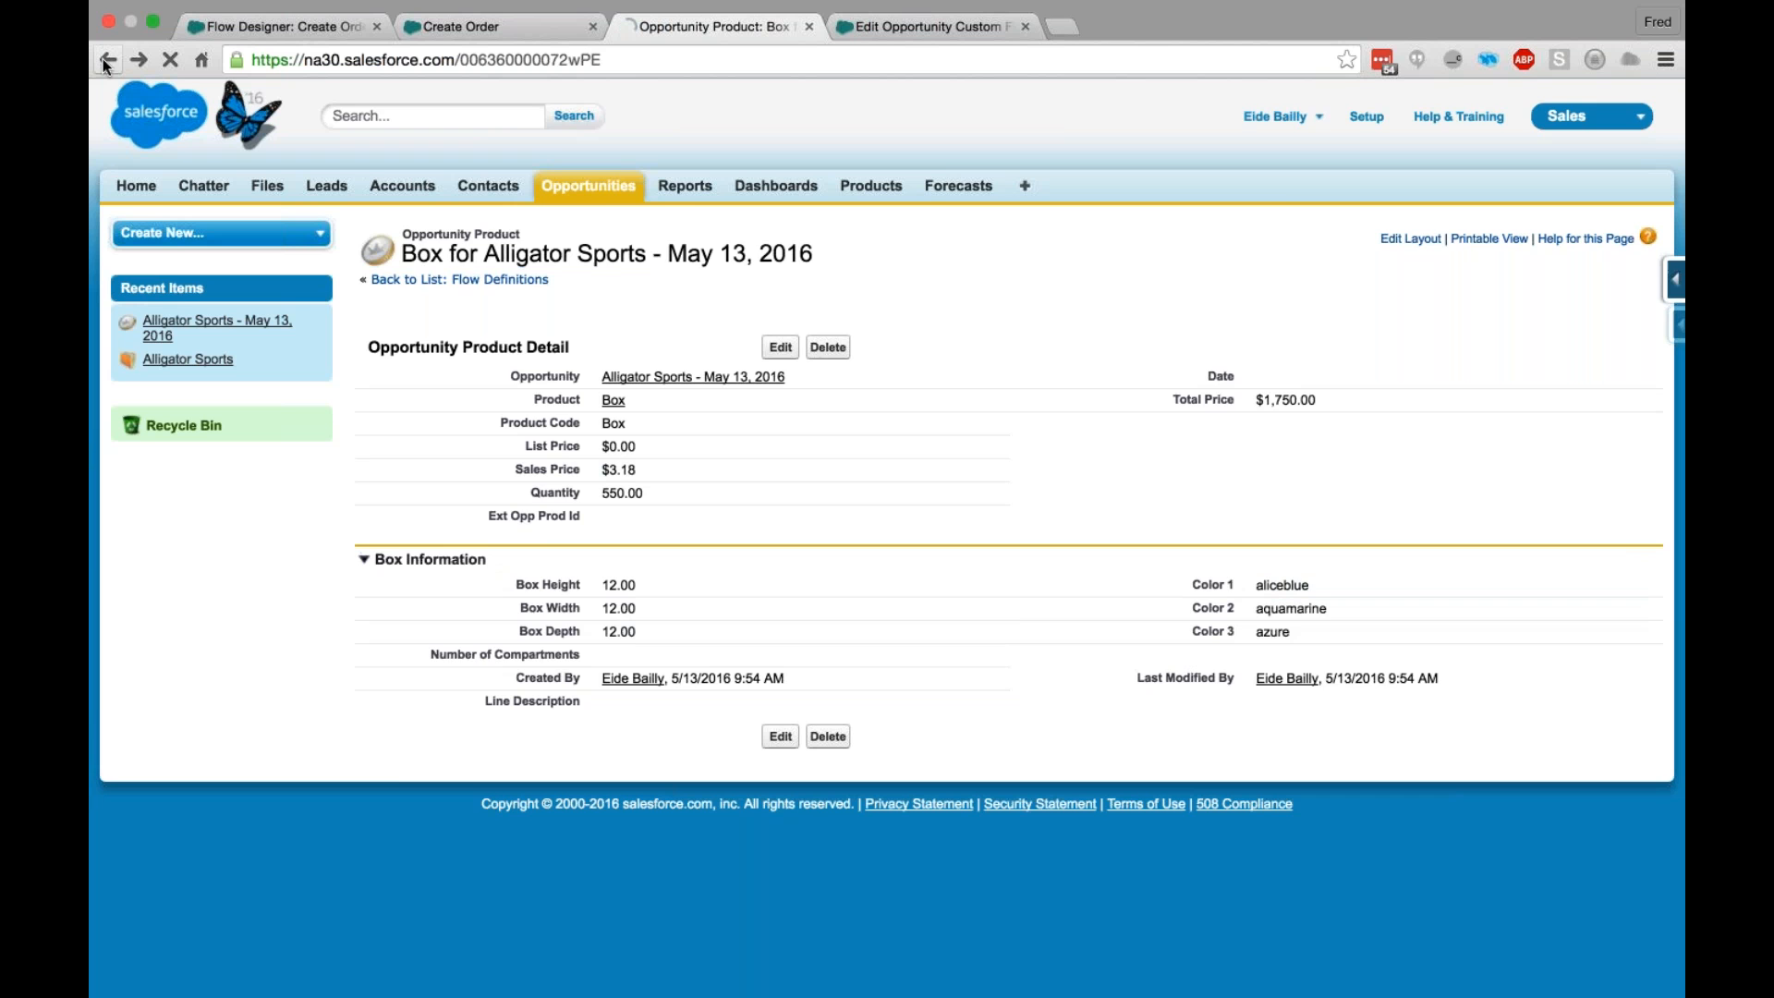
scroll(929, 542, down, 3)
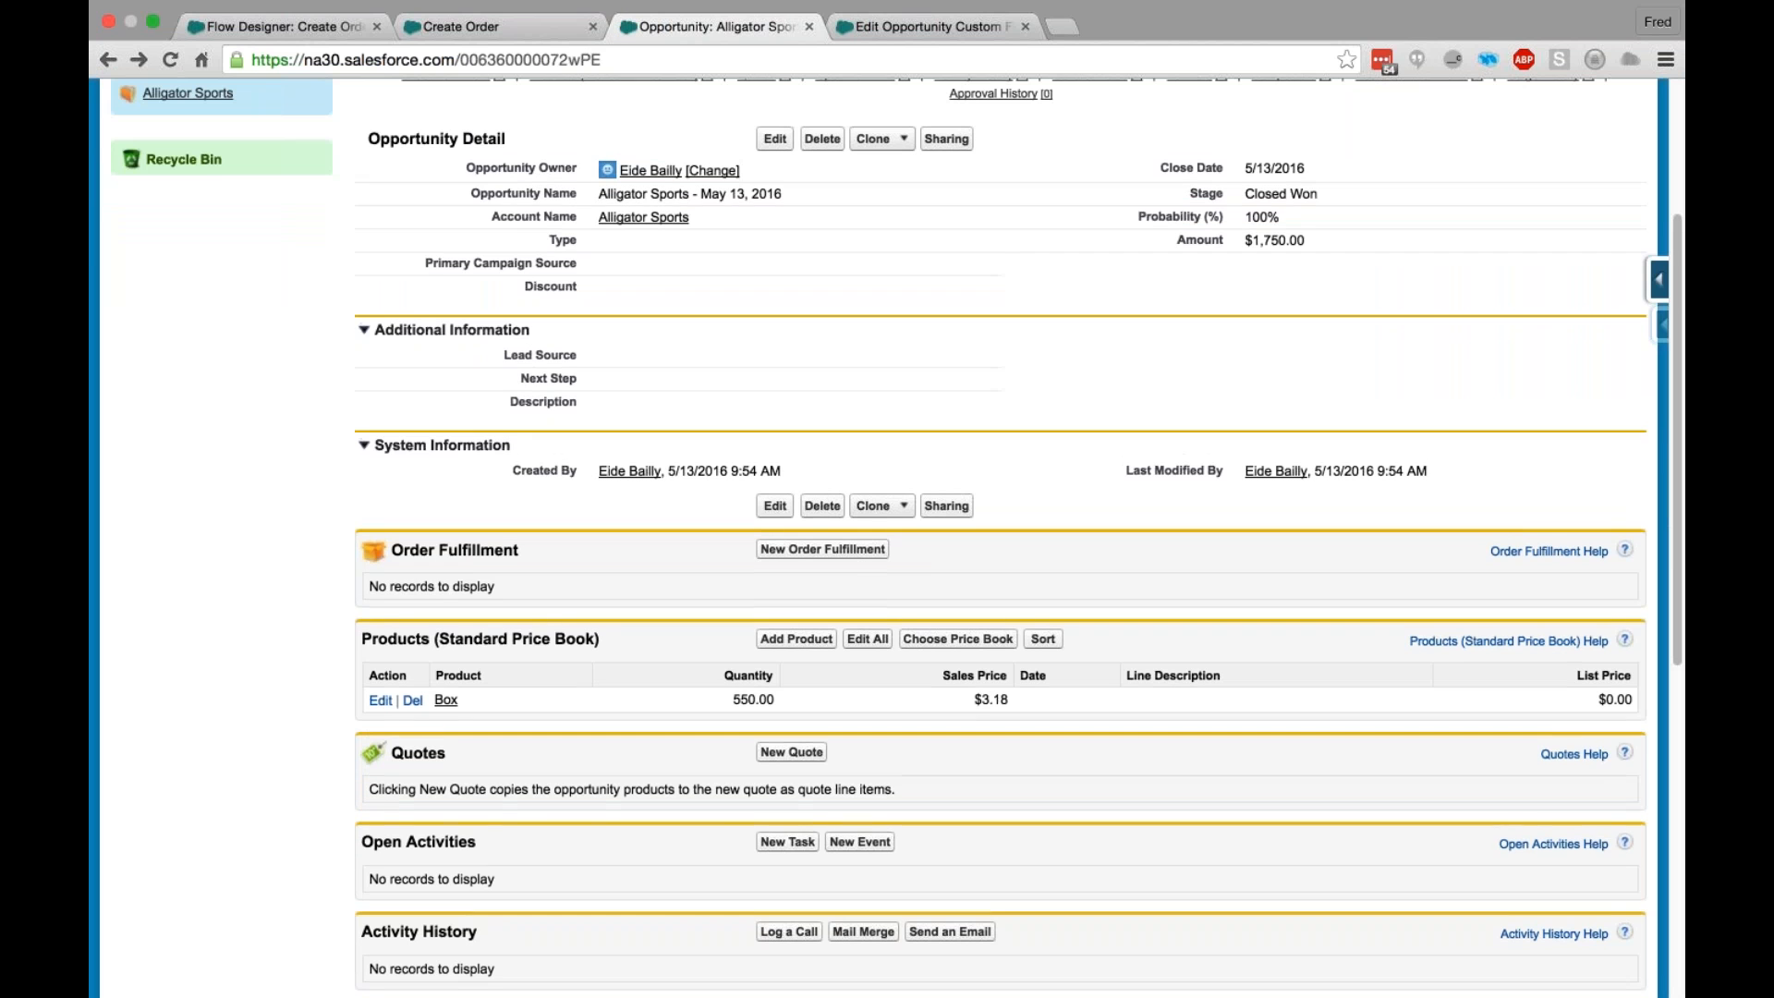
drag(378, 587, 586, 592)
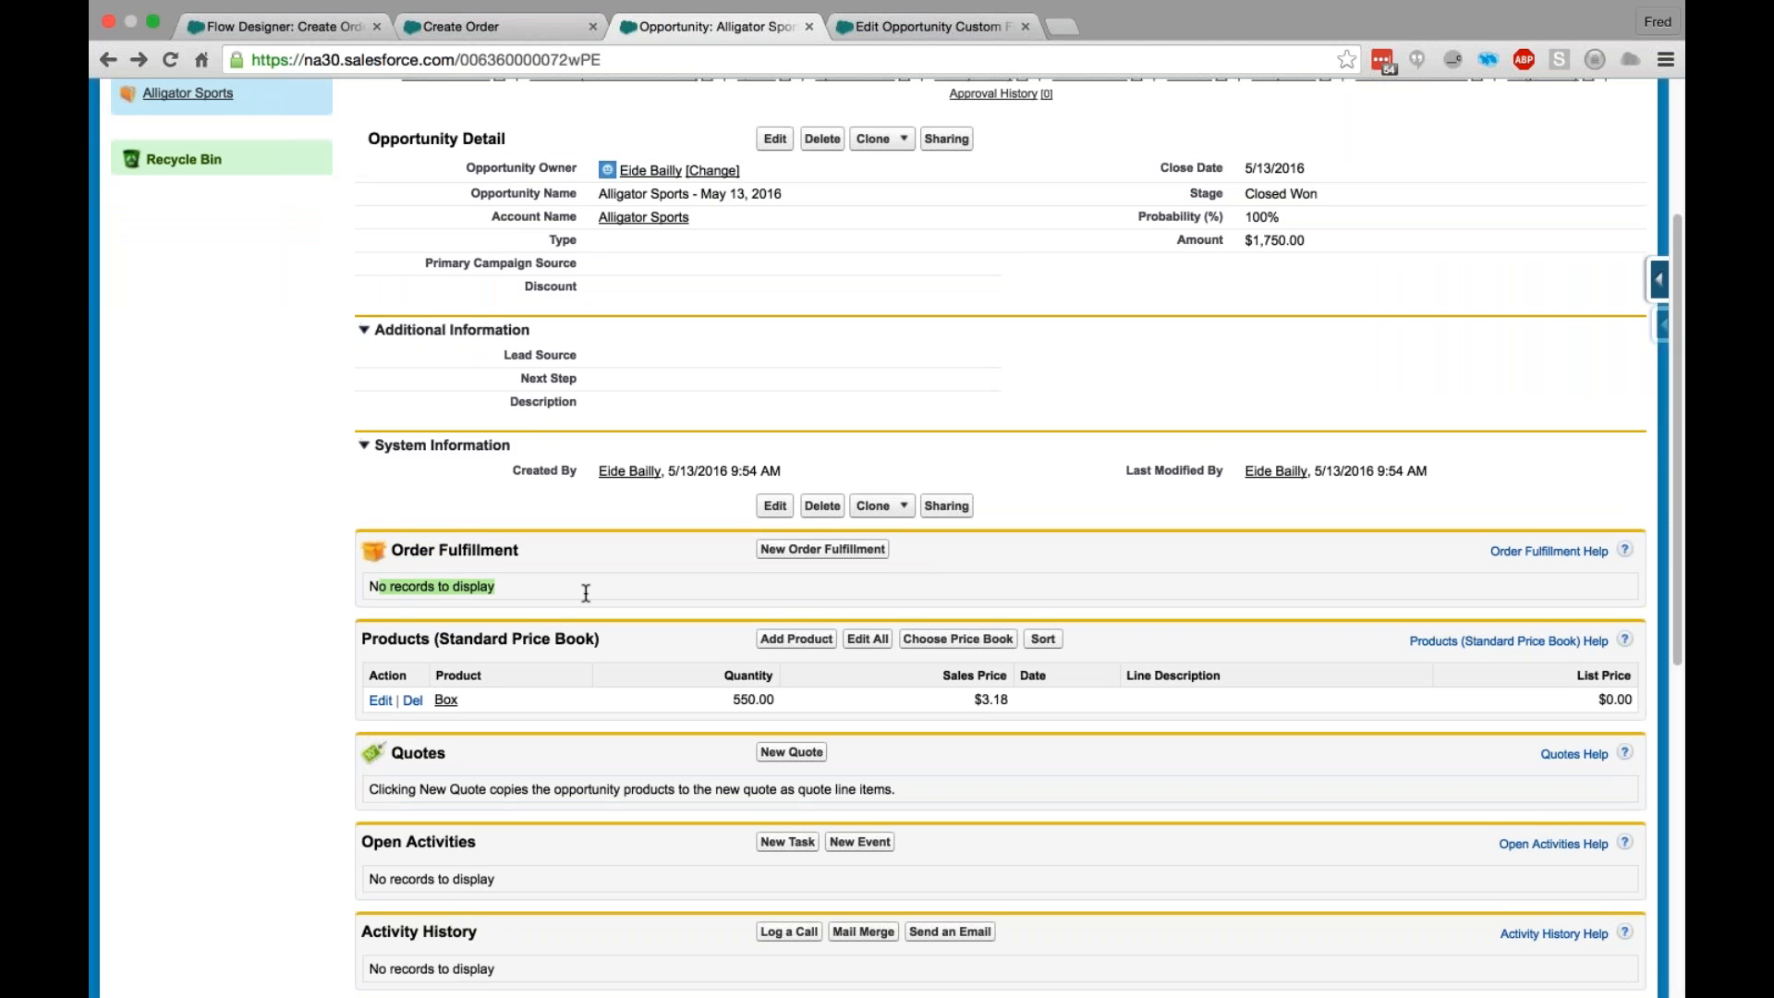
click(585, 593)
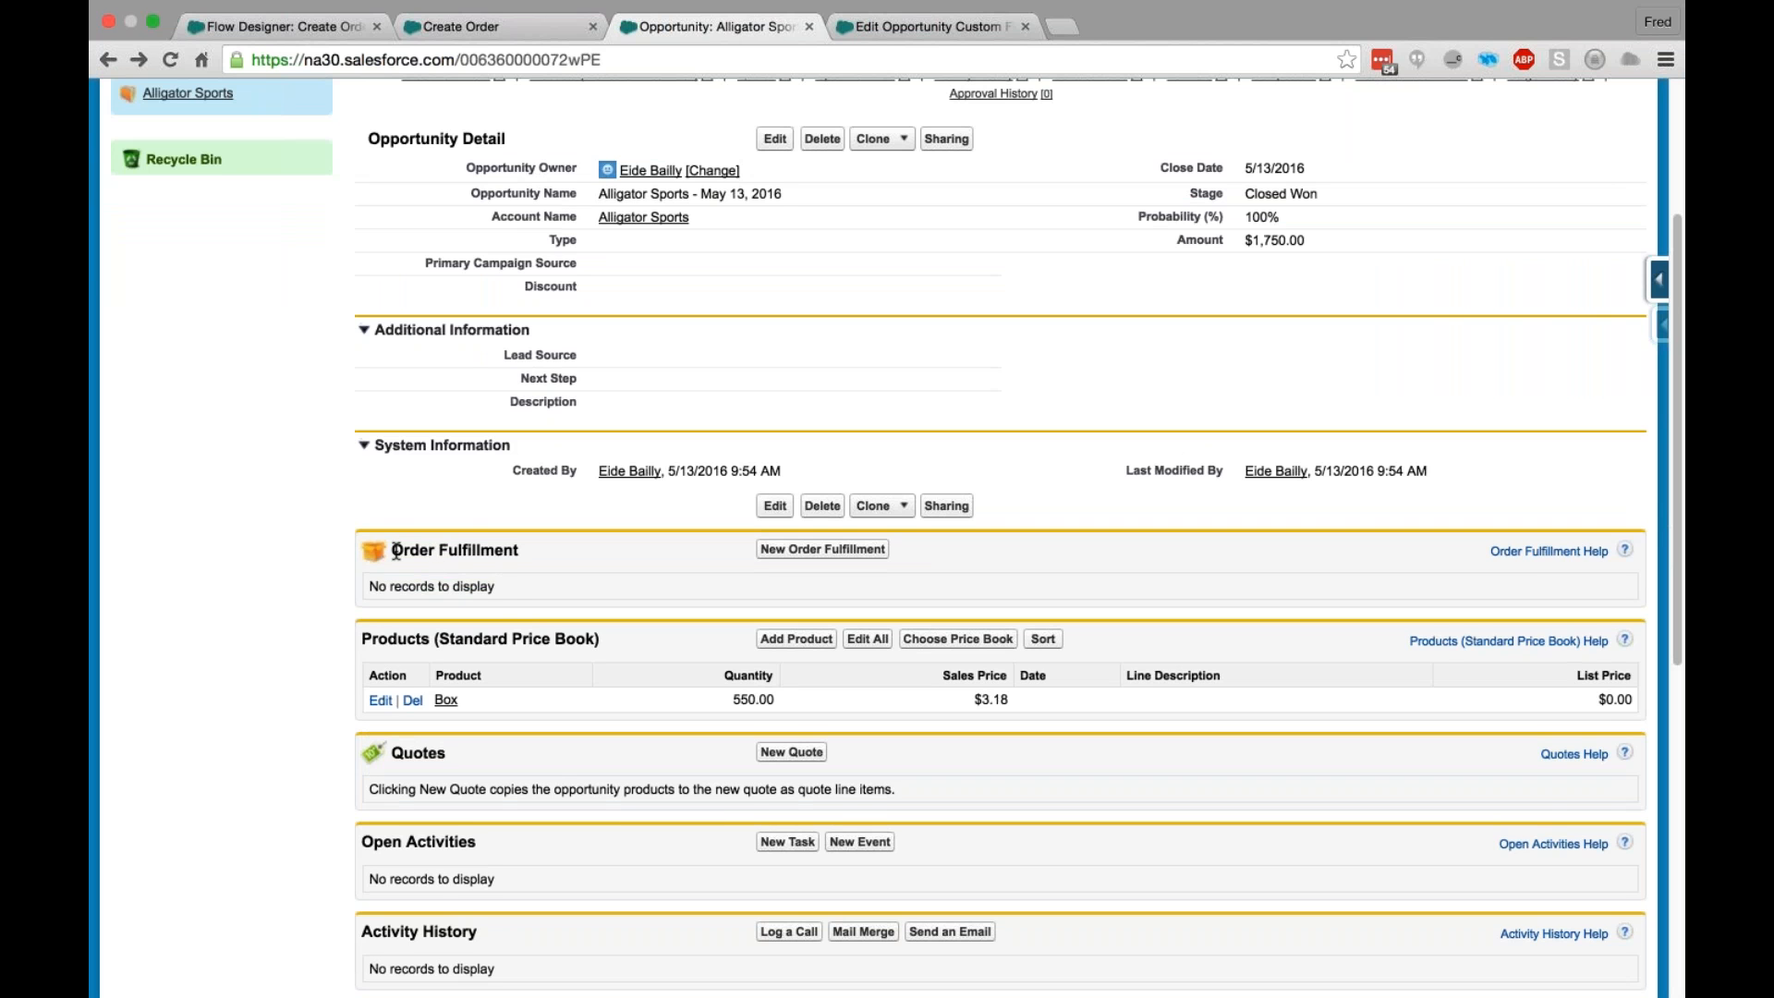
drag(393, 551, 503, 587)
click(514, 587)
drag(404, 554, 527, 560)
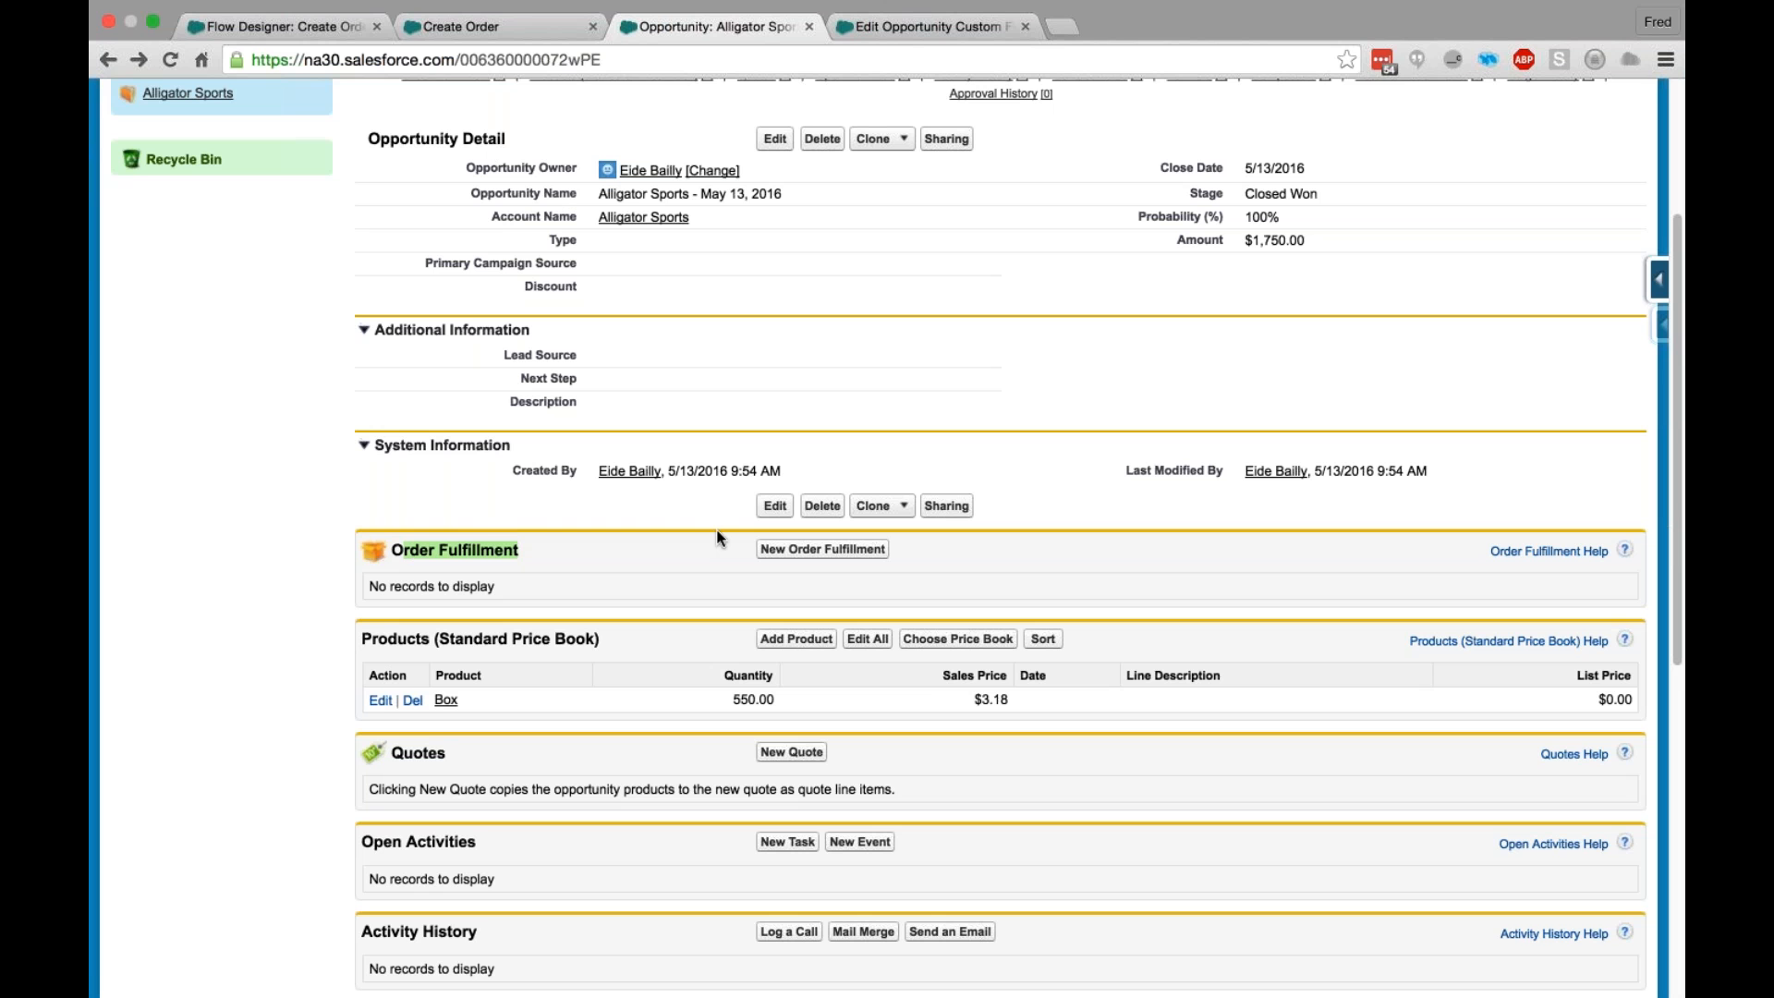
scroll(718, 533, up, 1)
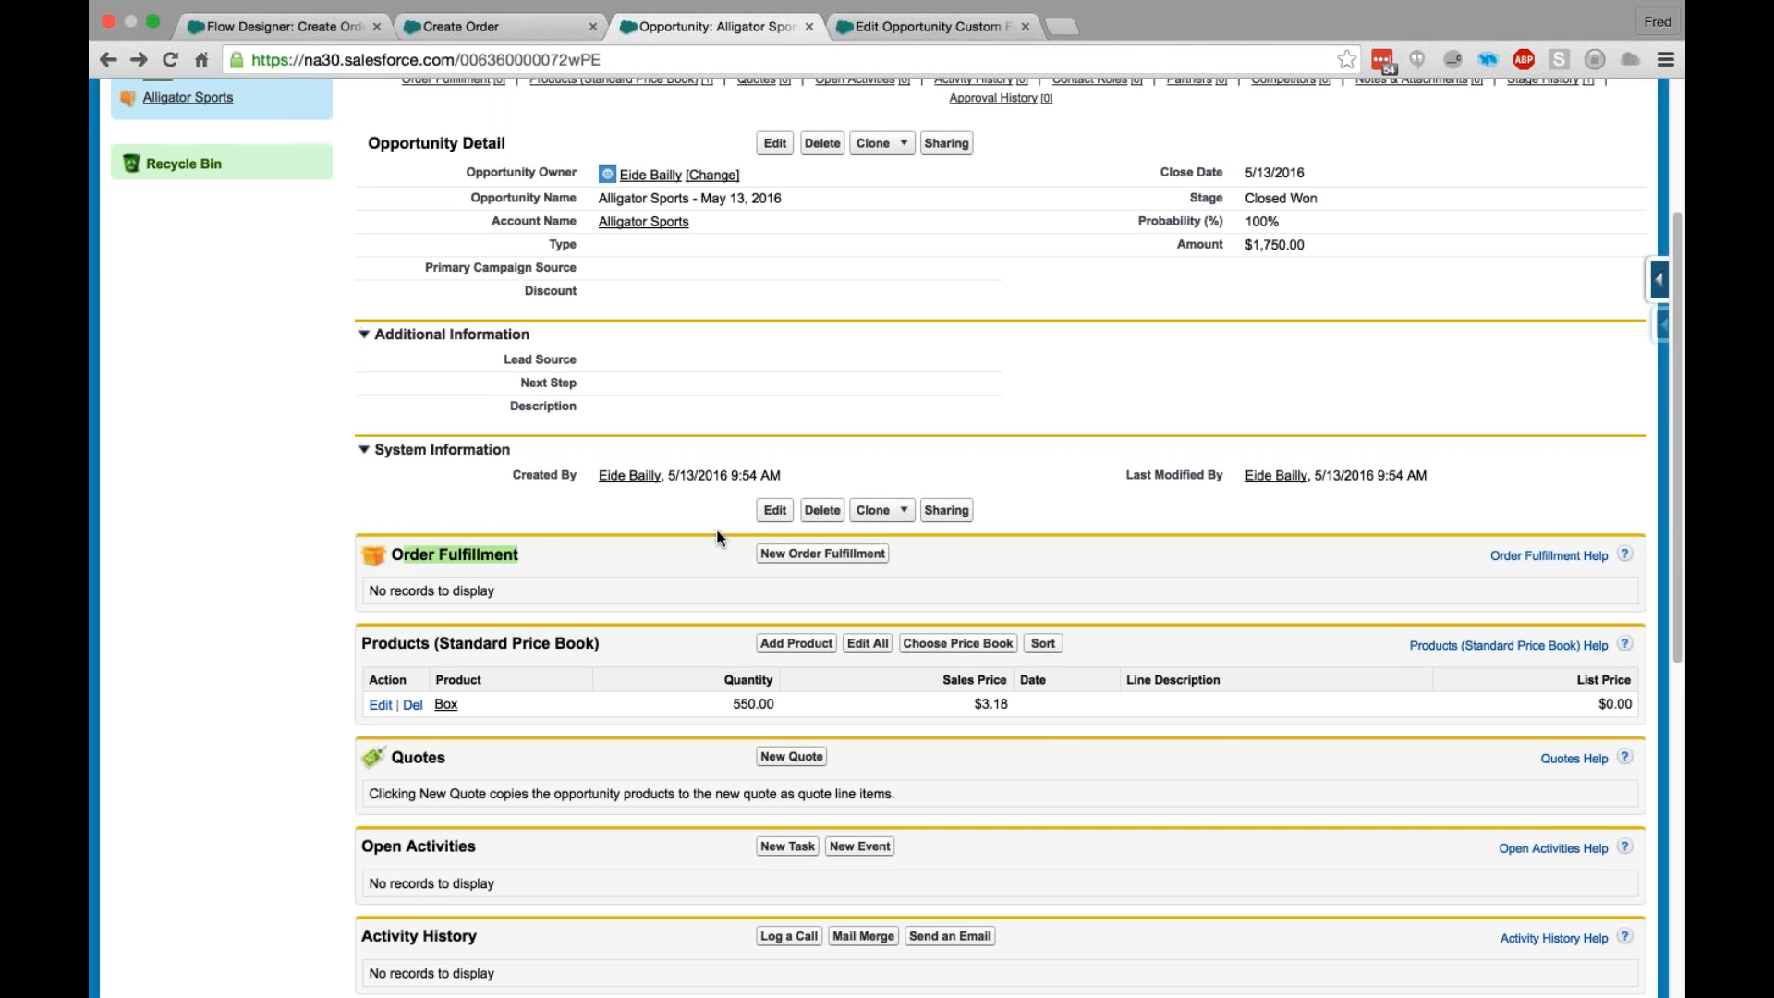
scroll(716, 535, up, 3)
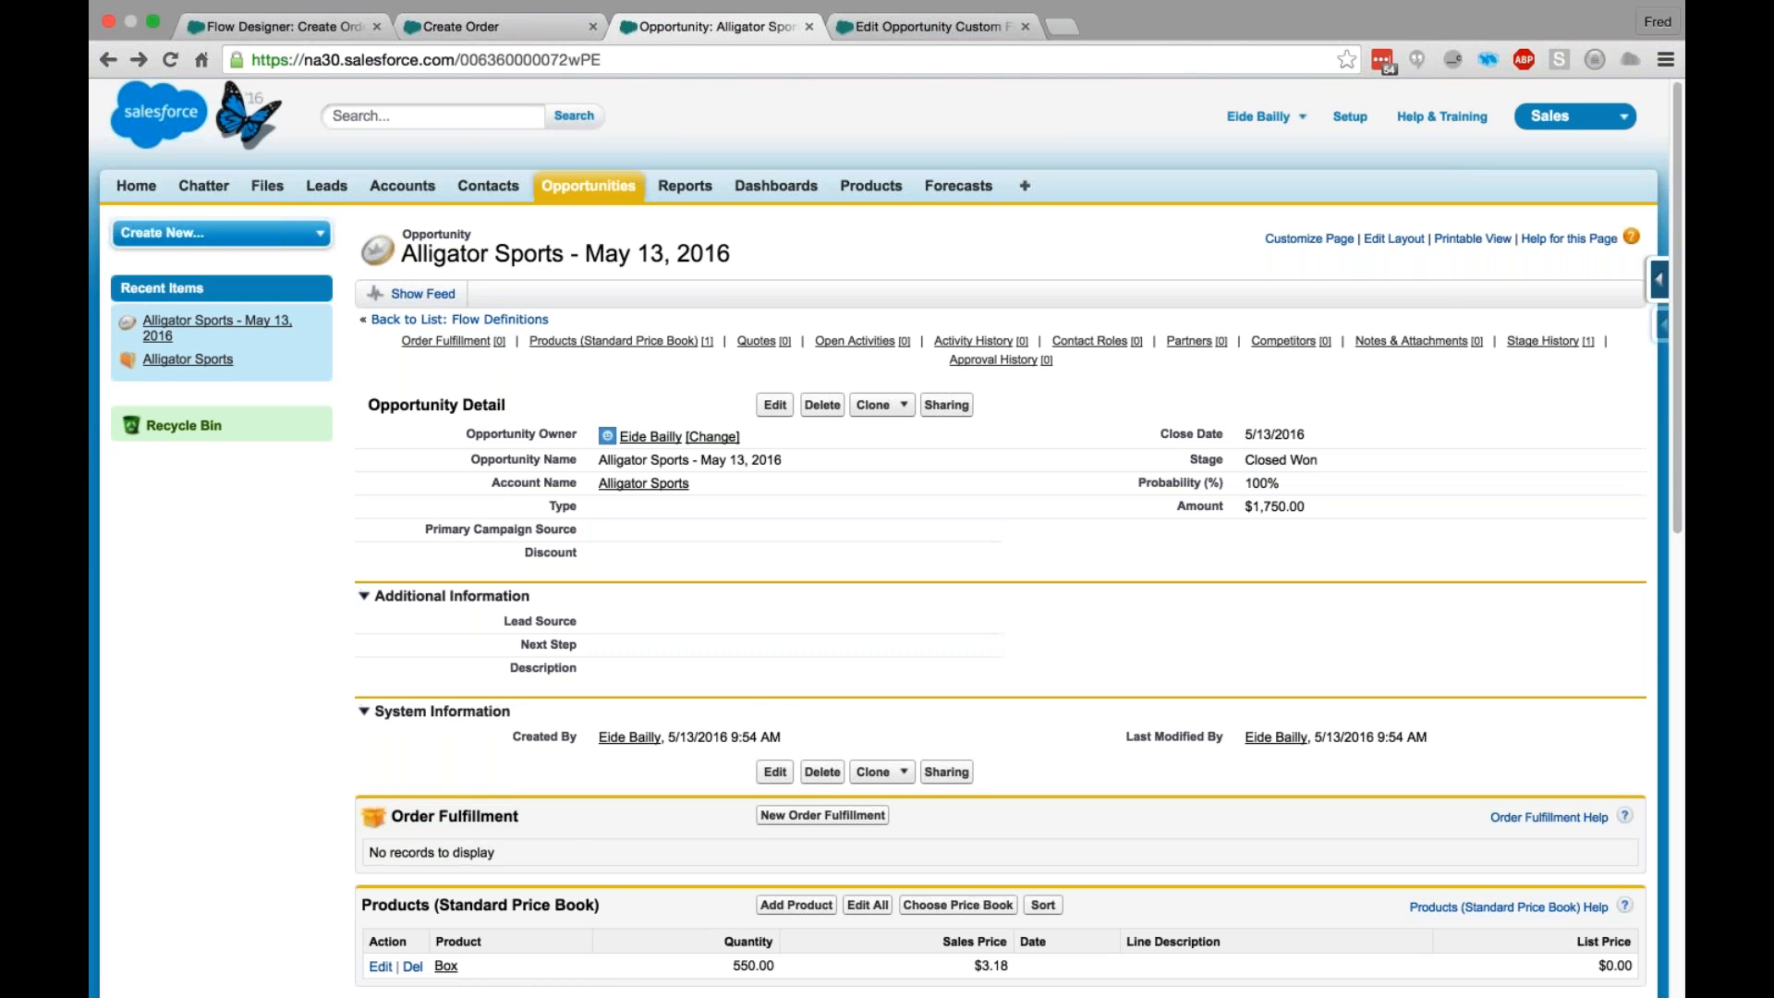
- Review the Create Order flow in Flow Designer from the final elements back up to the Get Colors screen
click(279, 28)
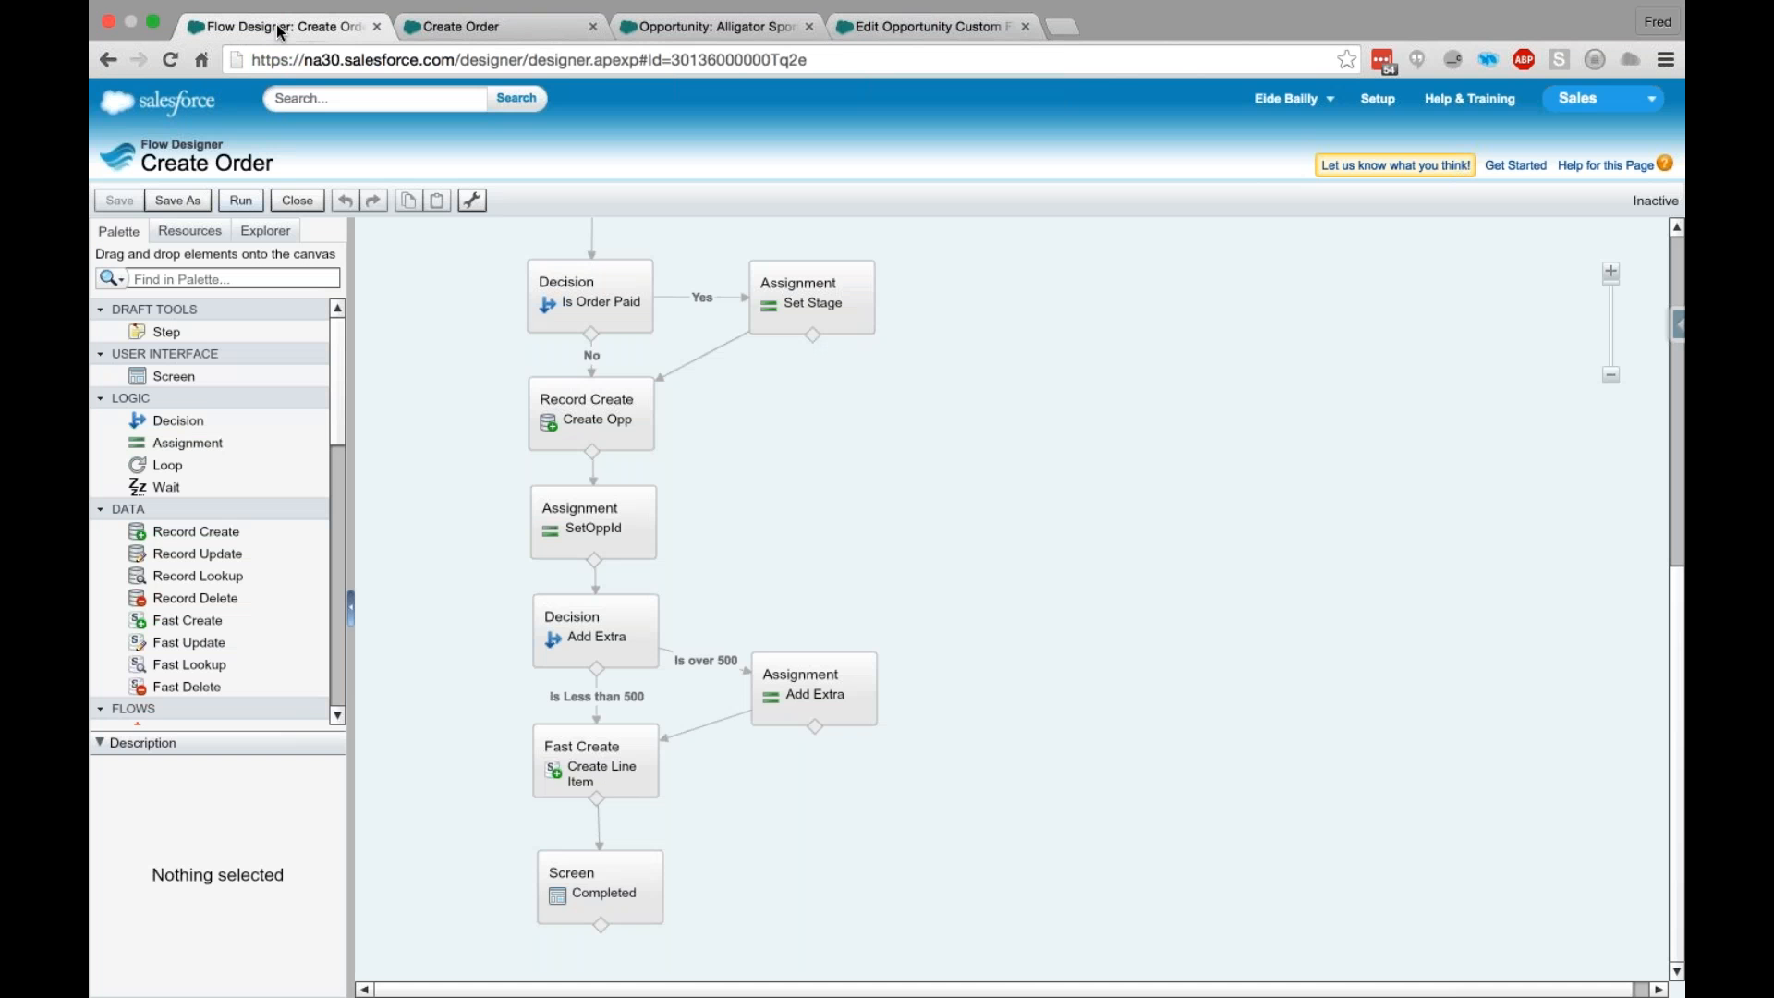
scroll(961, 479, up, 2)
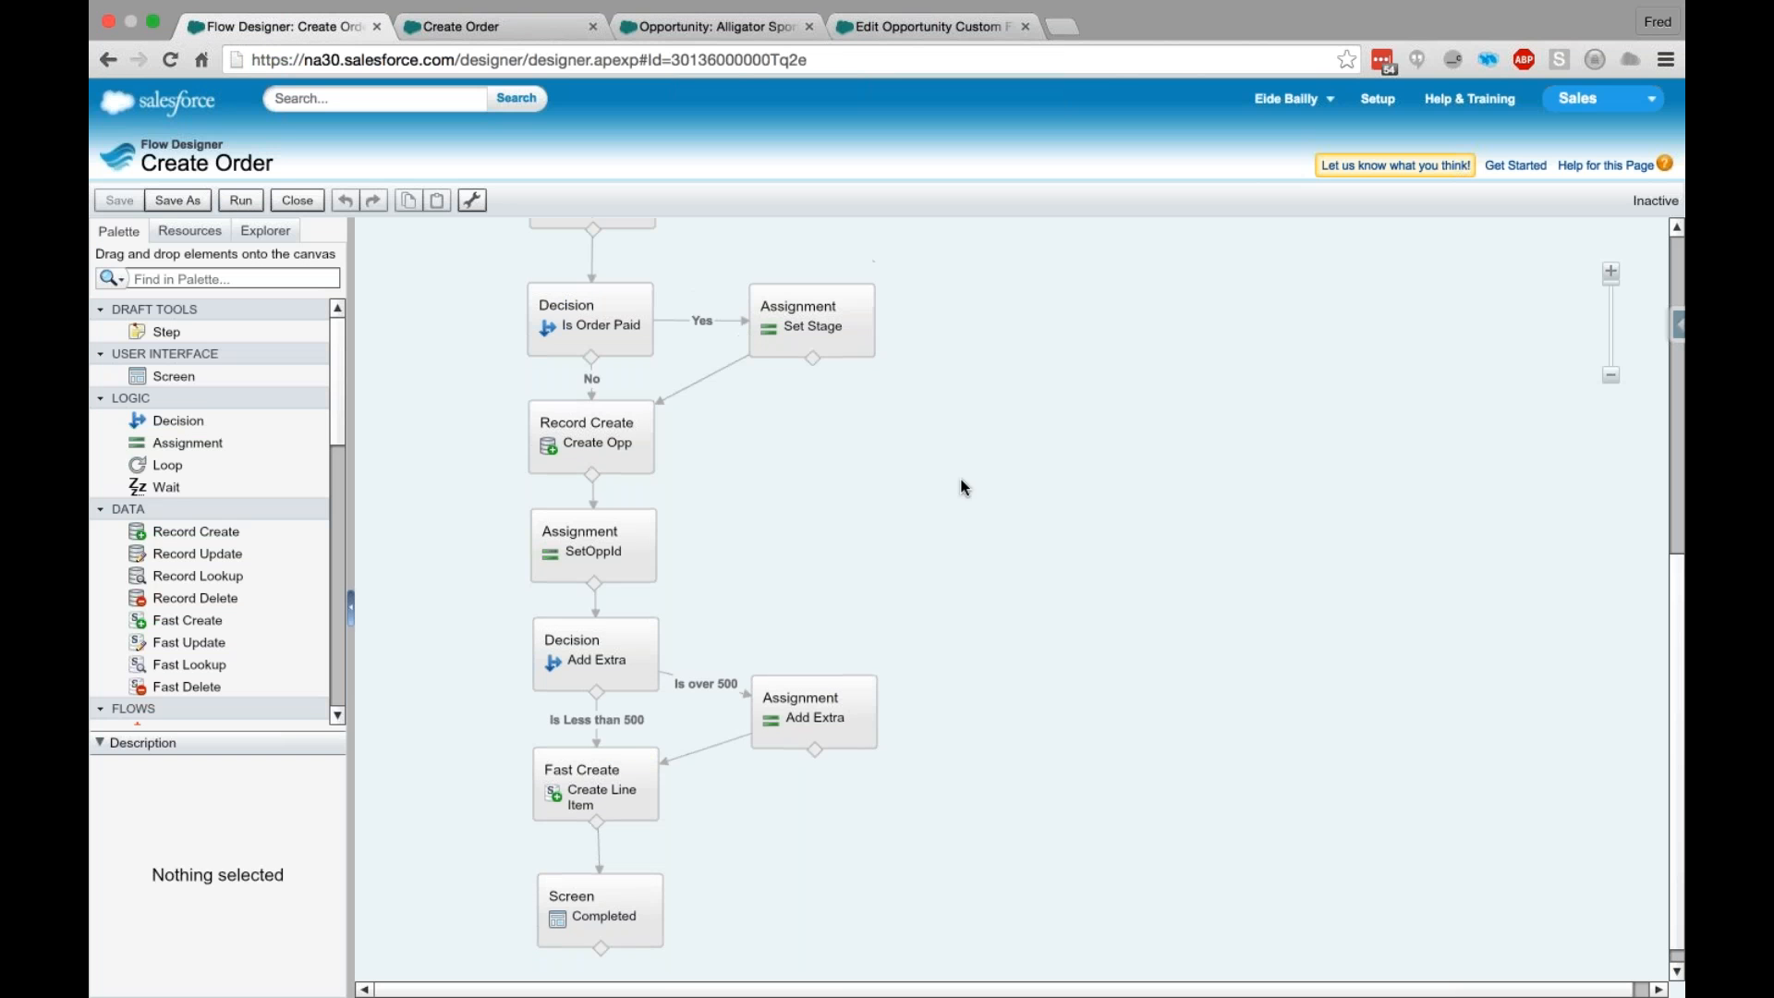
scroll(876, 496, up, 1)
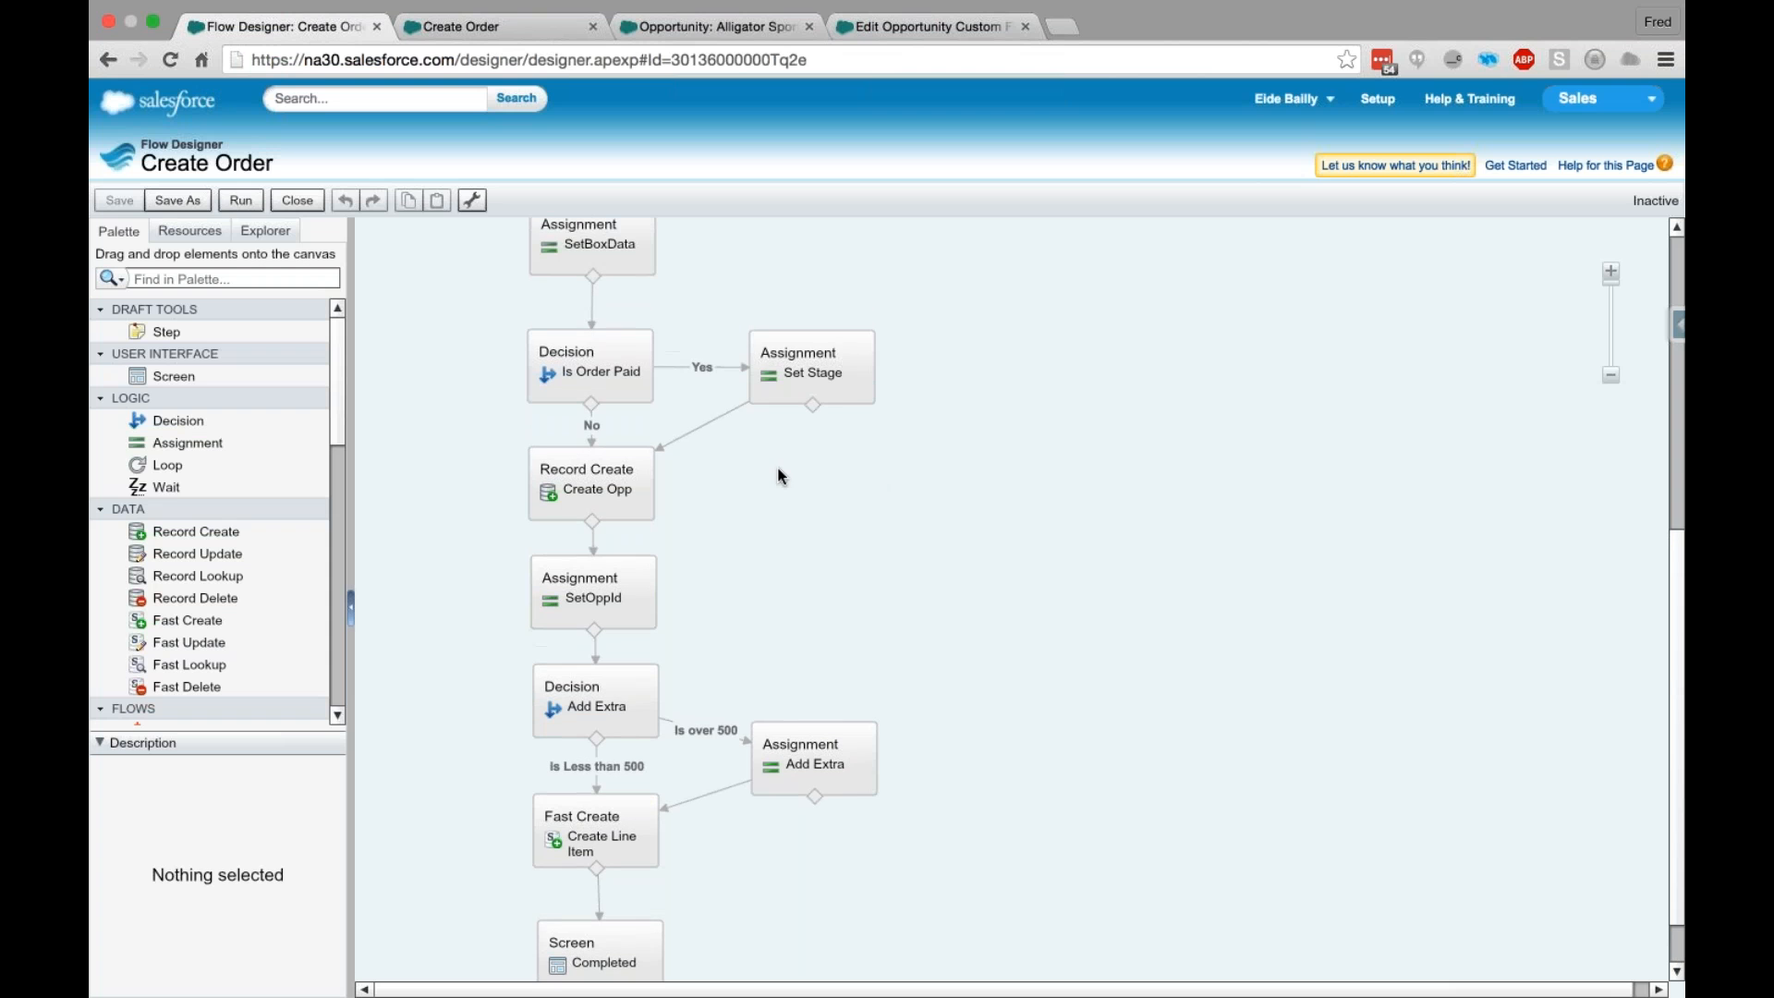
scroll(780, 473, up, 3)
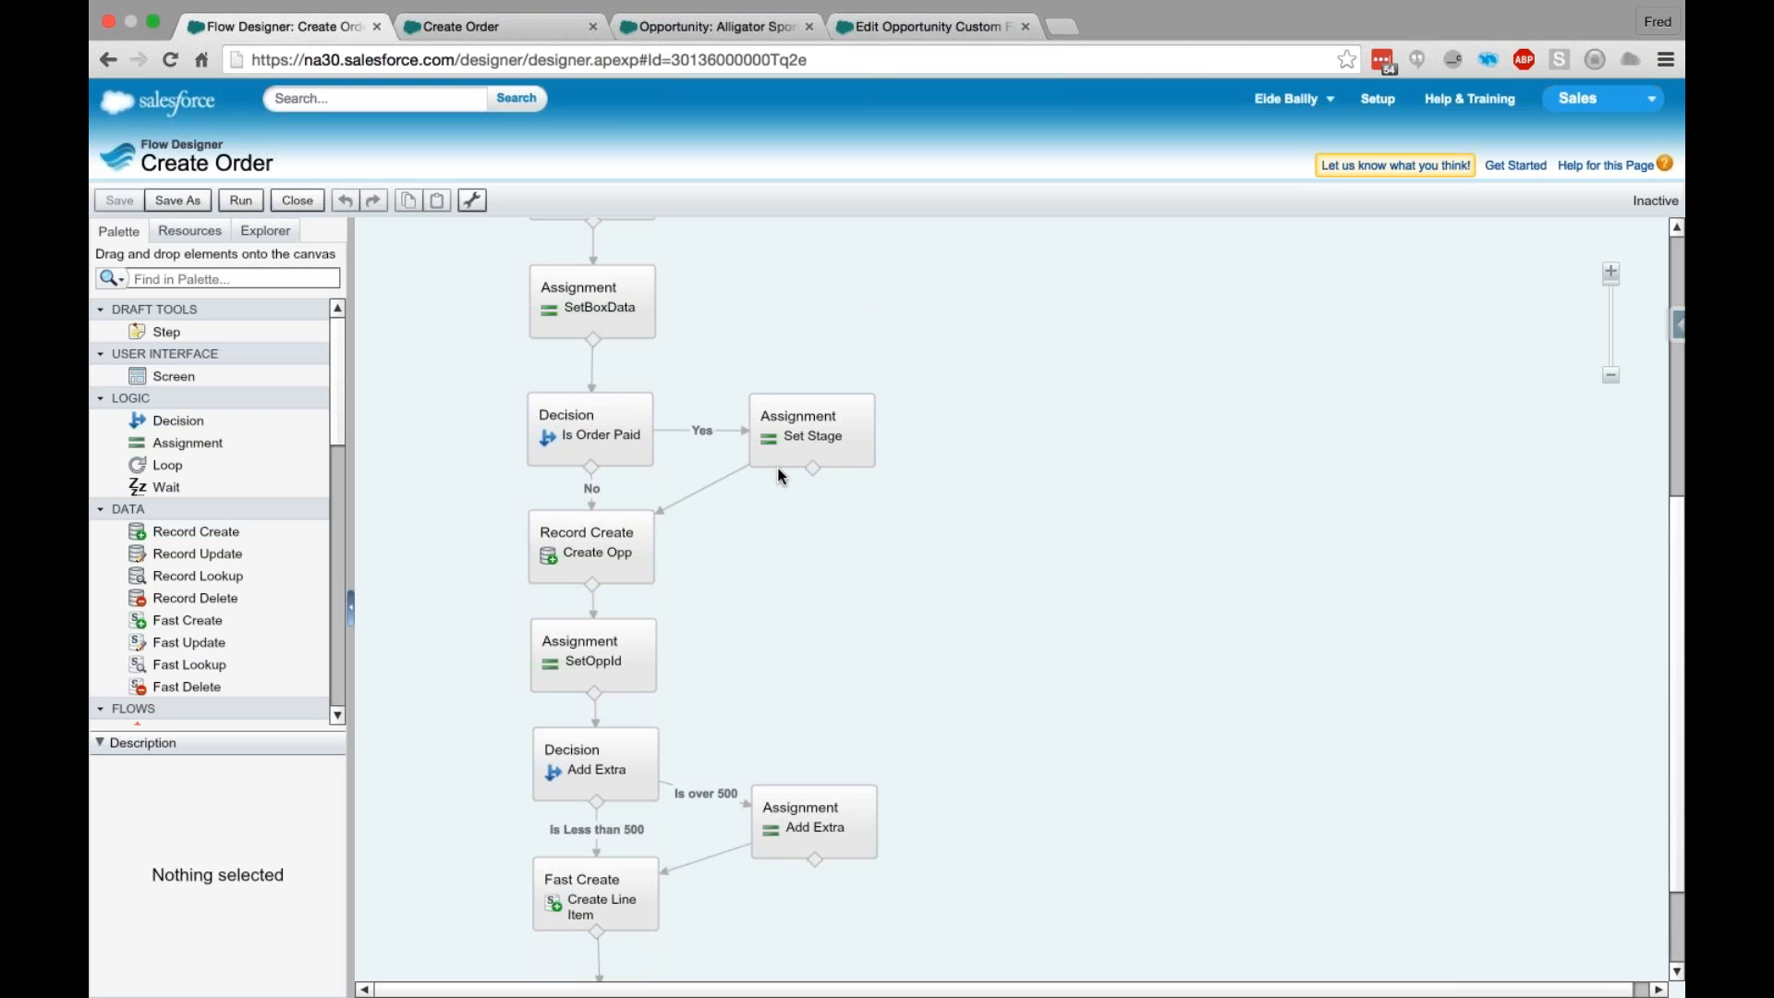
scroll(778, 468, up, 1)
scroll(781, 361, up, 1)
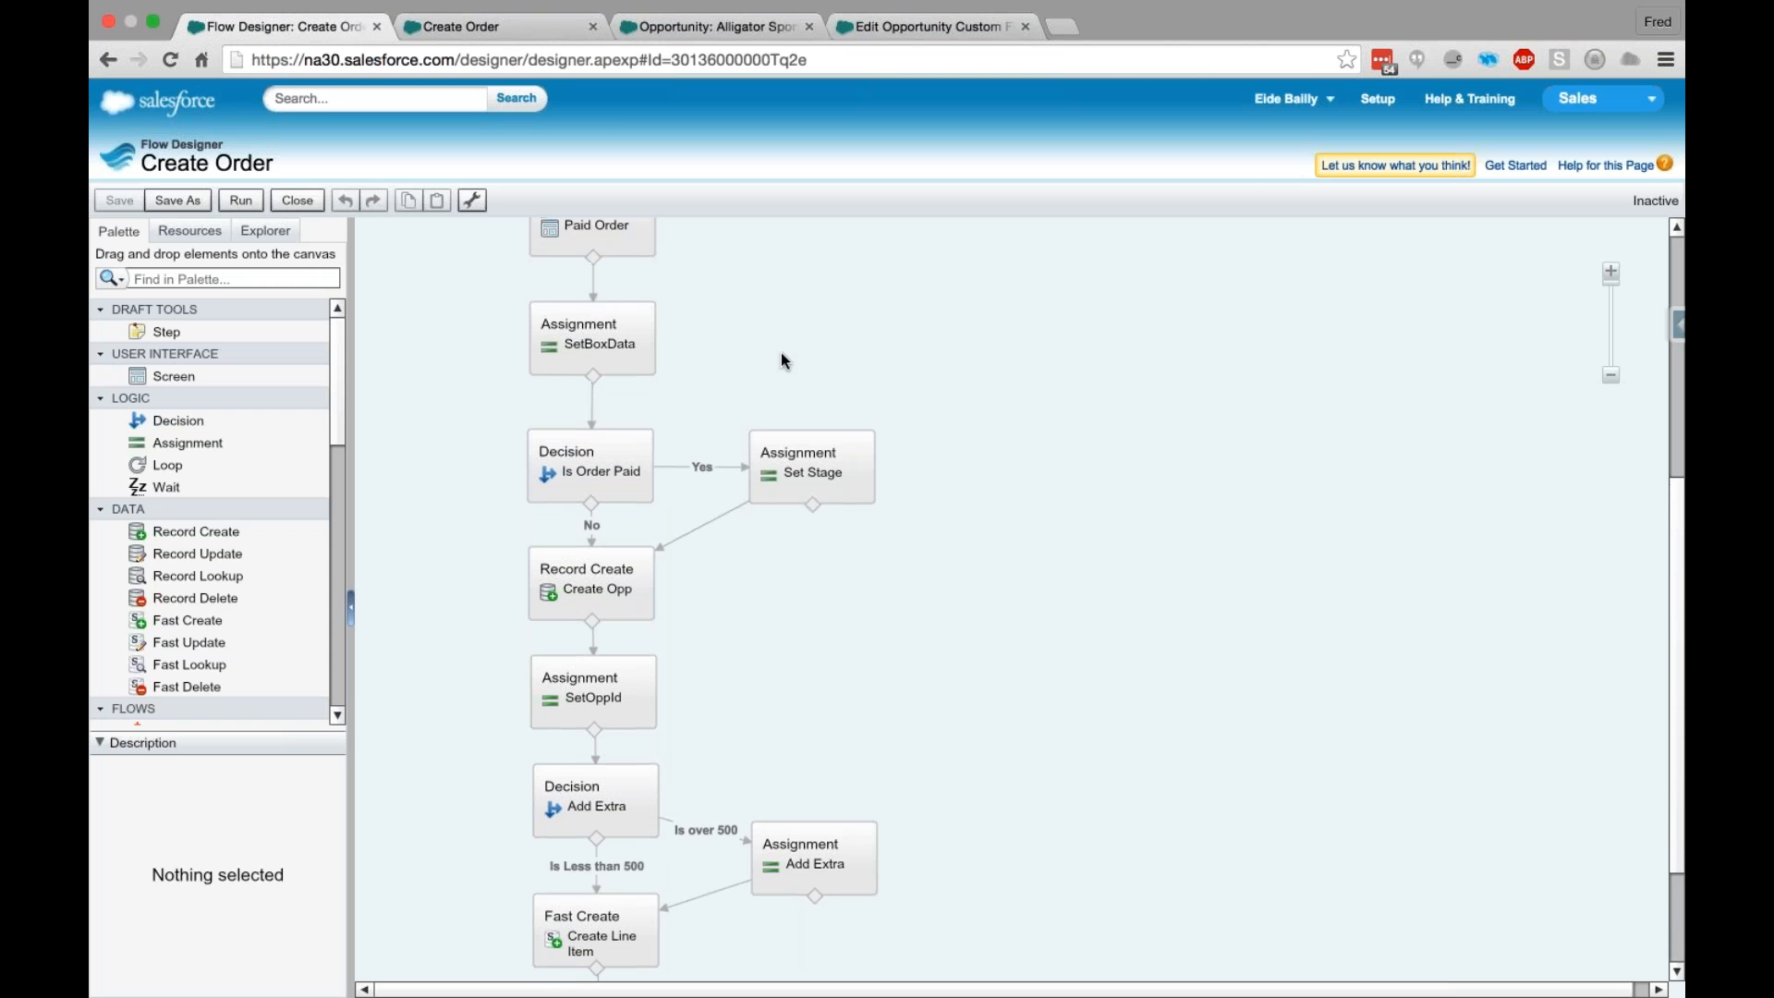
scroll(781, 360, up, 3)
scroll(774, 348, up, 3)
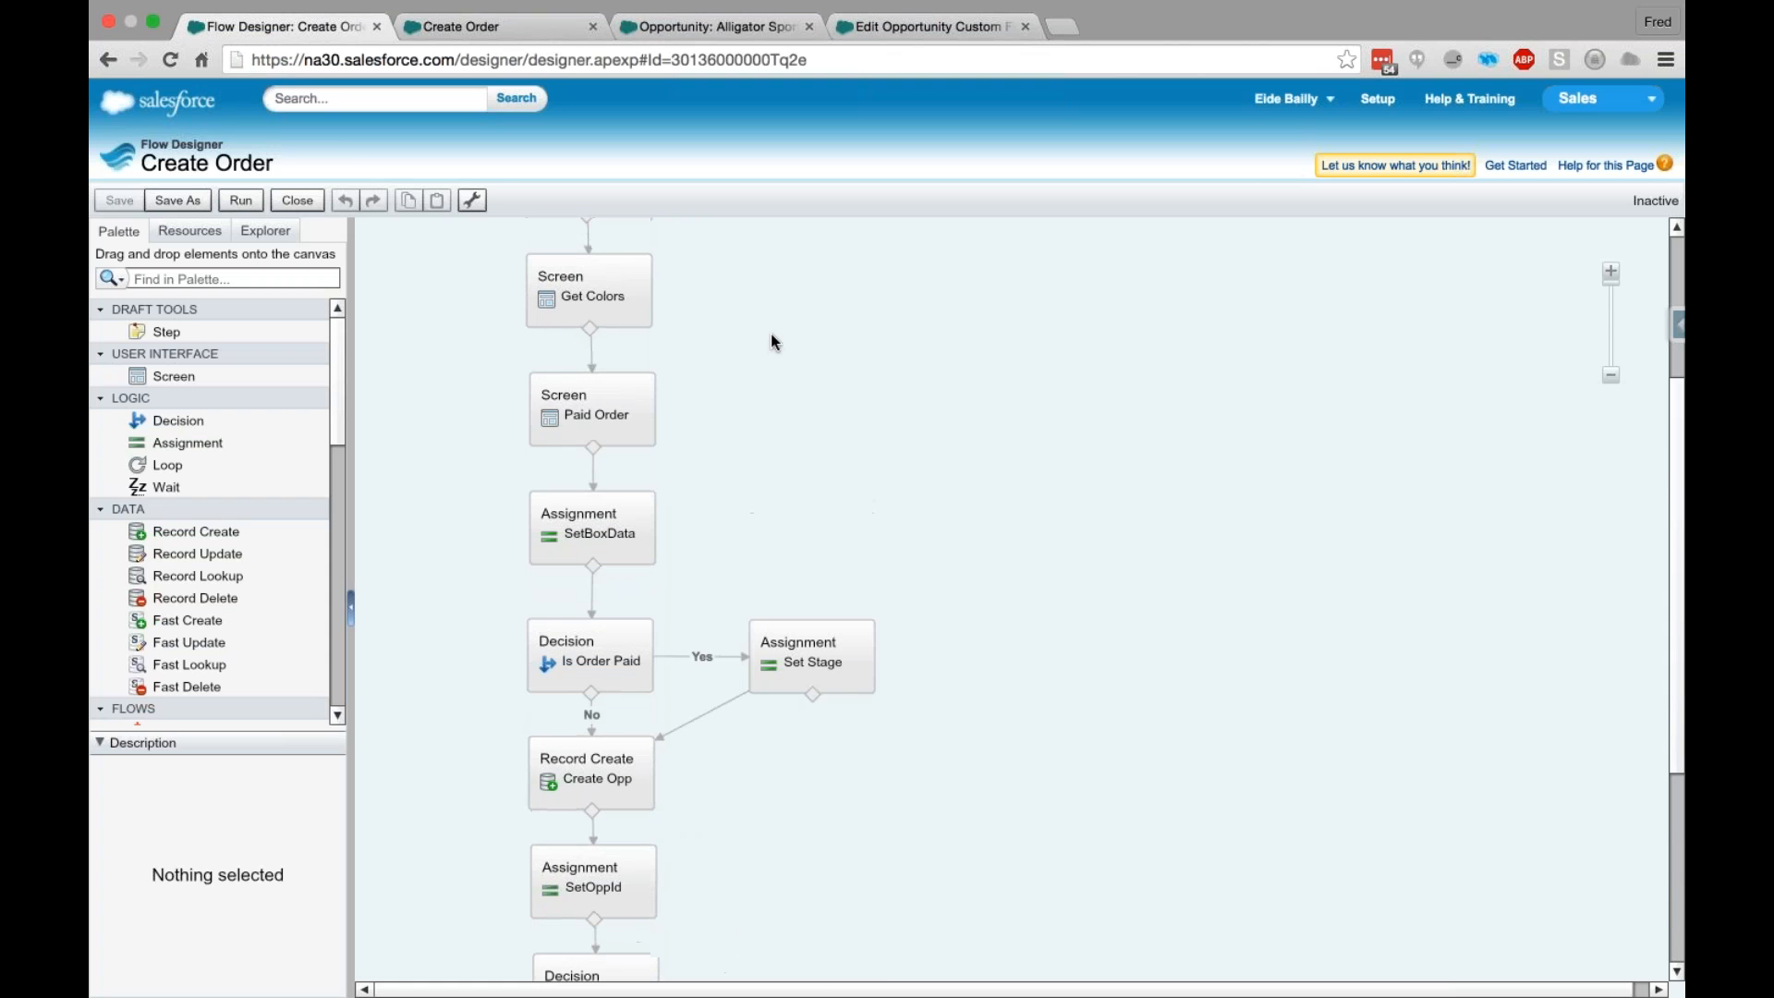
- Go from the opportunity to its Alligator Sports account and start a new order there
click(716, 27)
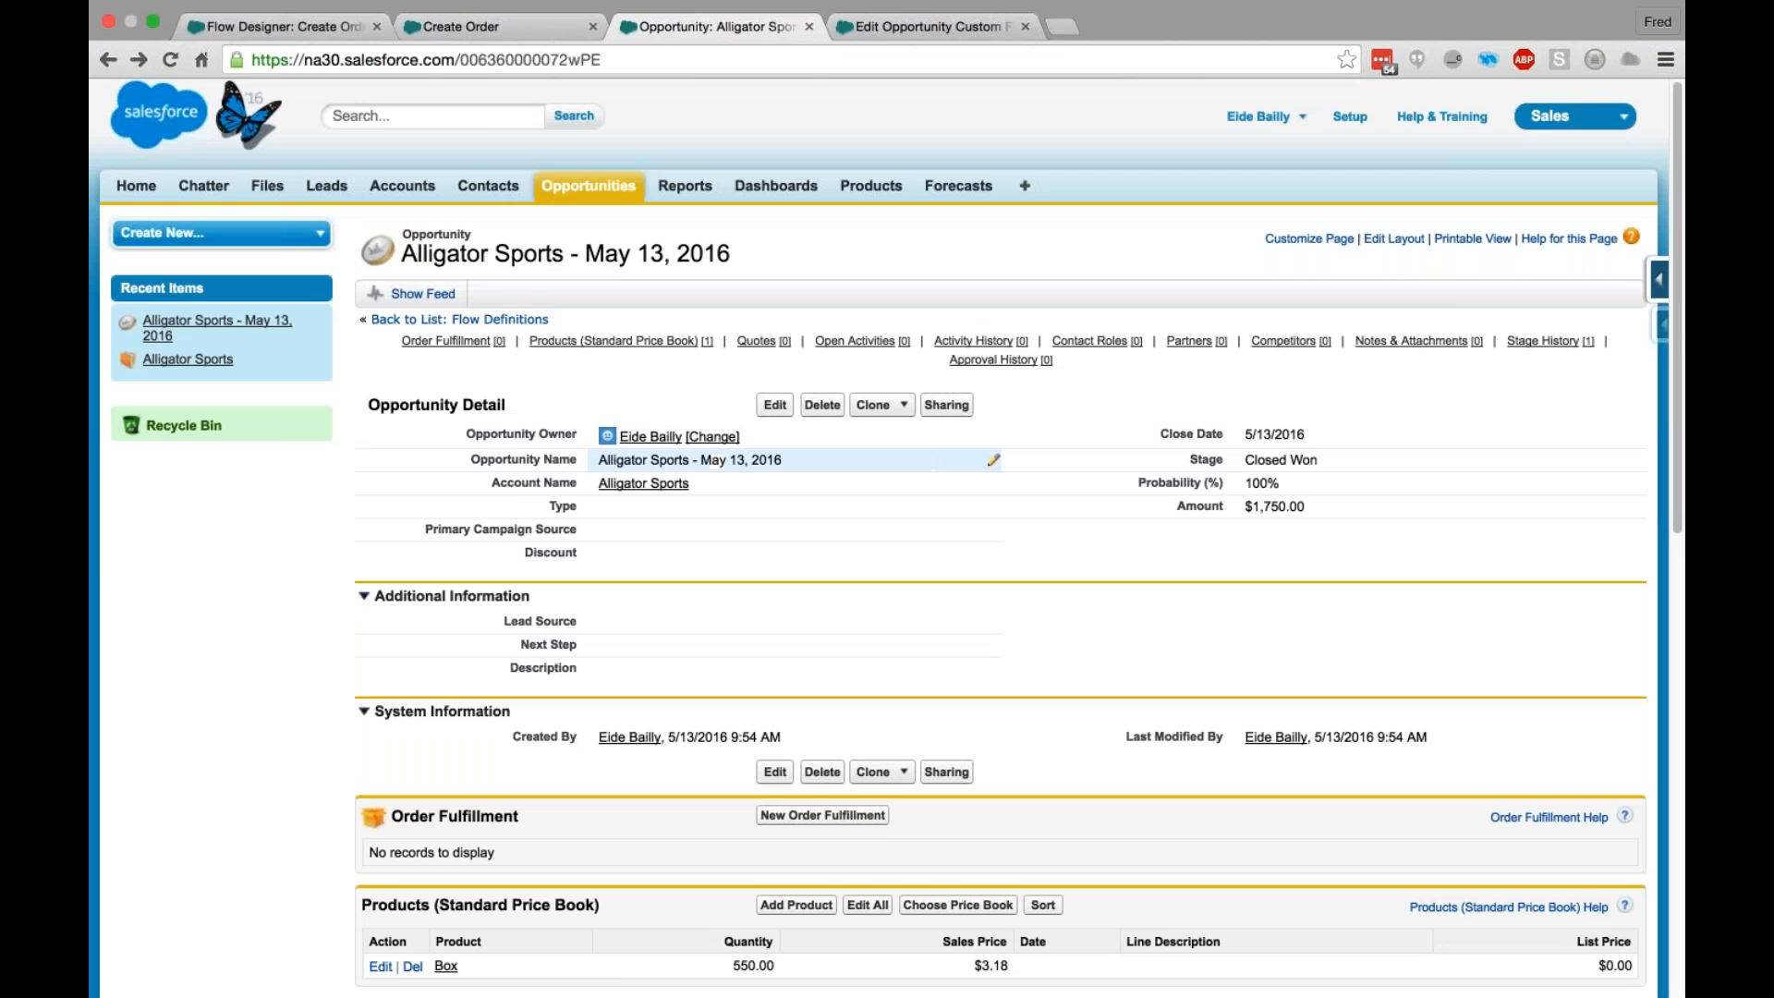
click(649, 490)
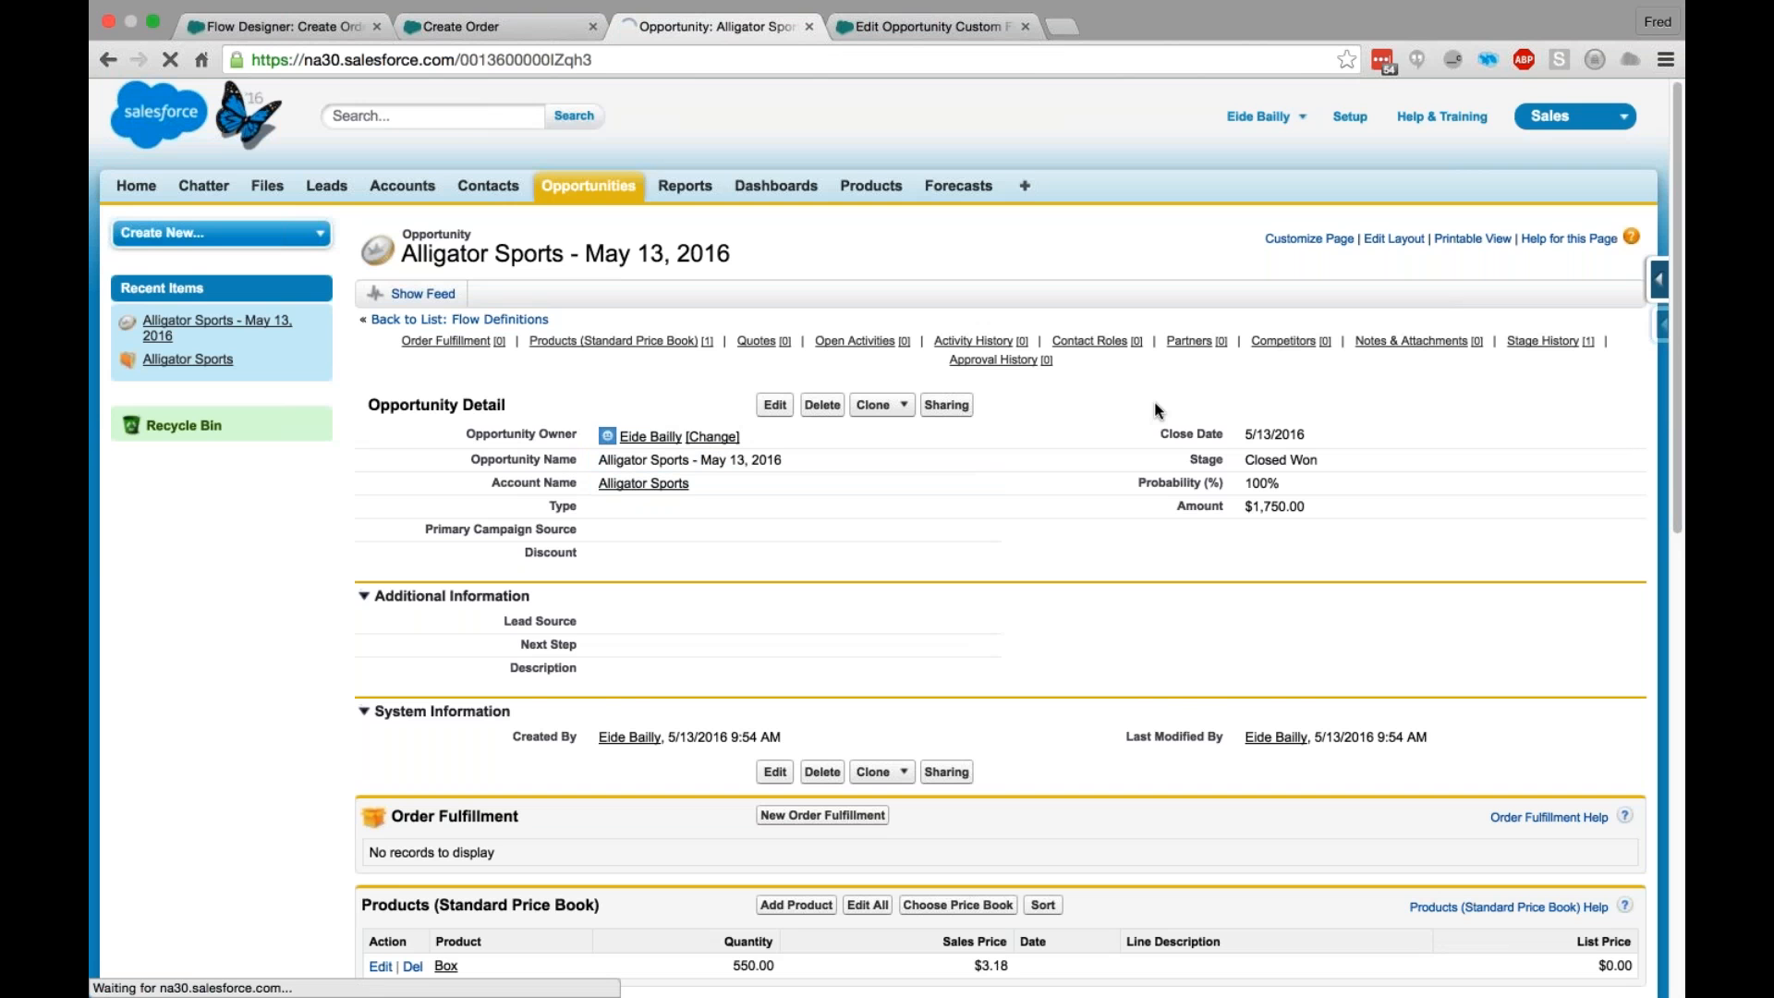
click(952, 388)
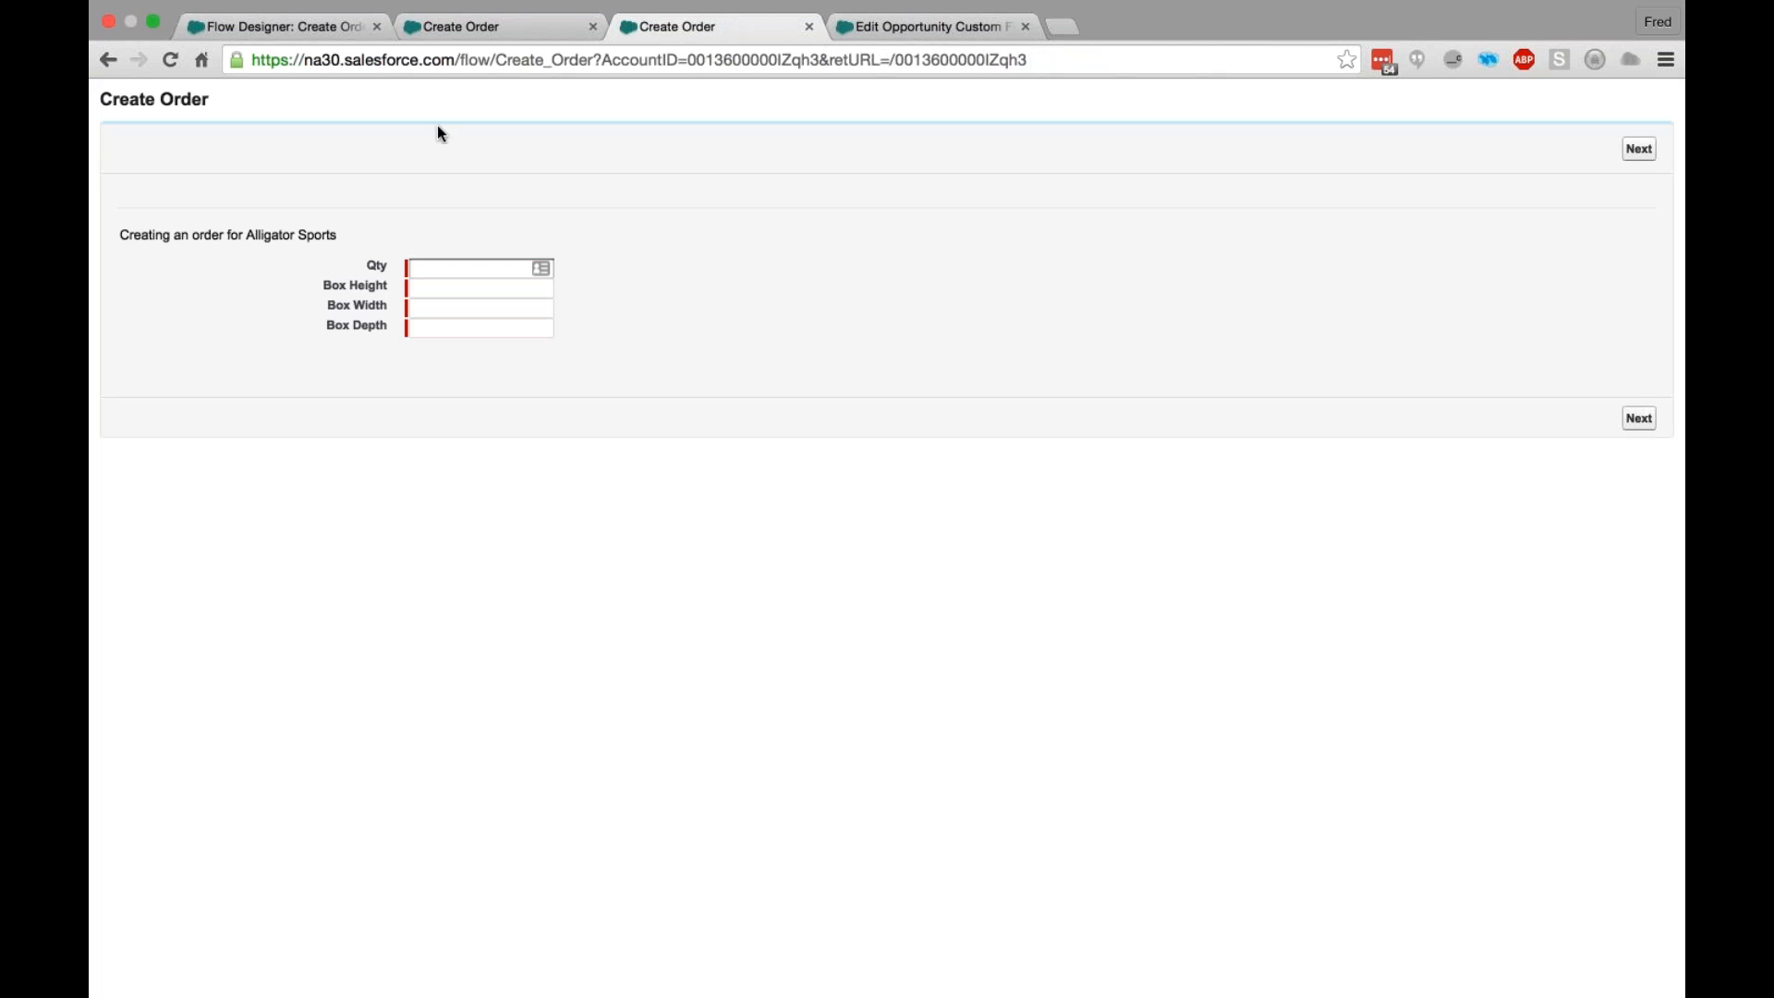
- Open the Get Box Info screen element of the Create Order flow and show the Qty field's settings
click(294, 30)
scroll(876, 431, up, 3)
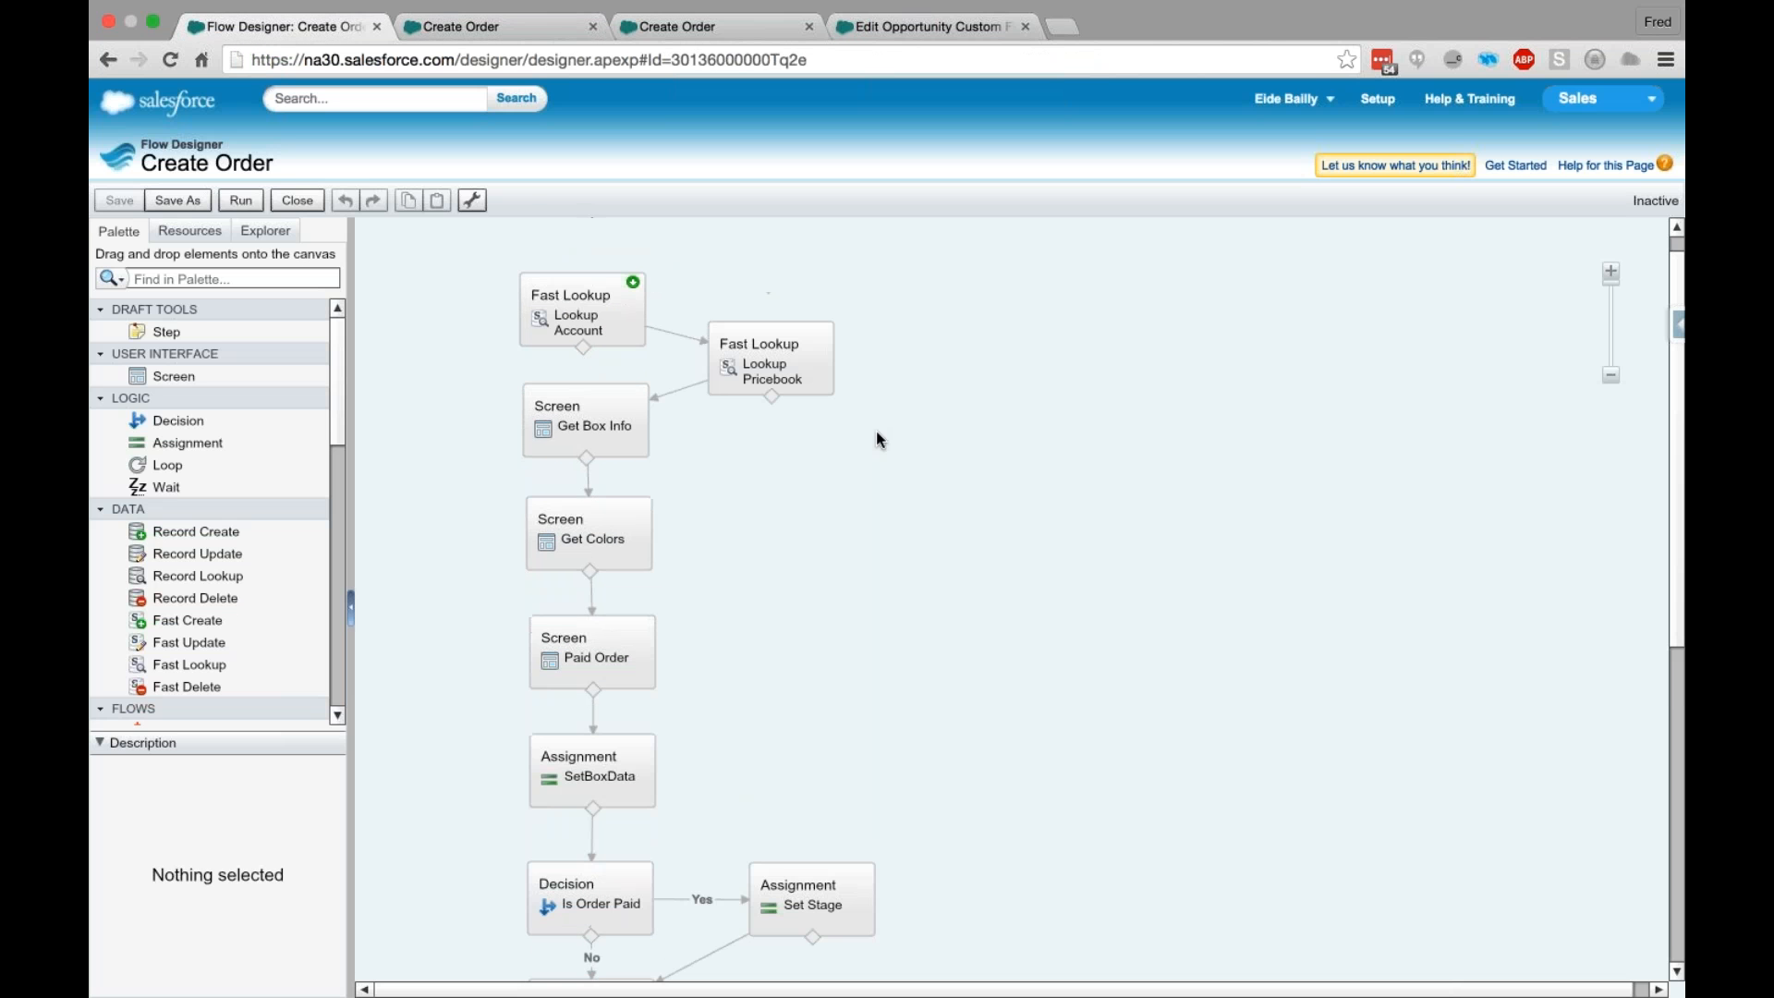
scroll(876, 431, up, 1)
mouse_move(585, 675)
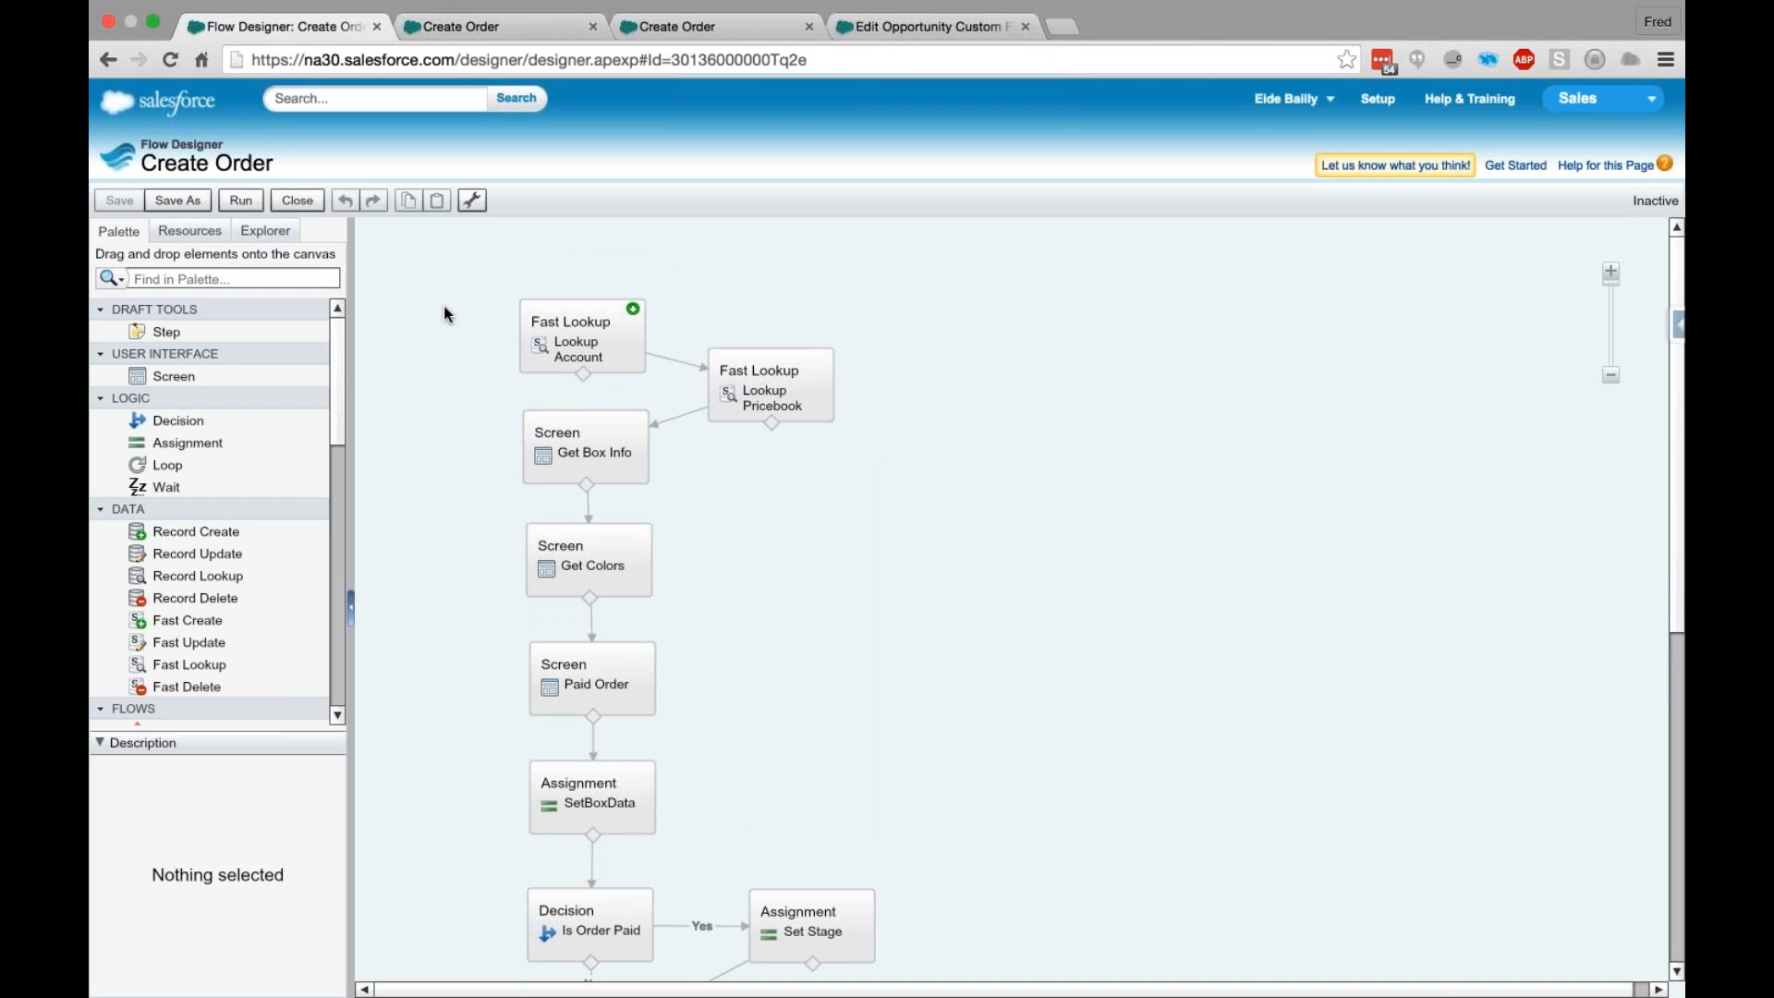
mouse_move(614, 459)
click(603, 471)
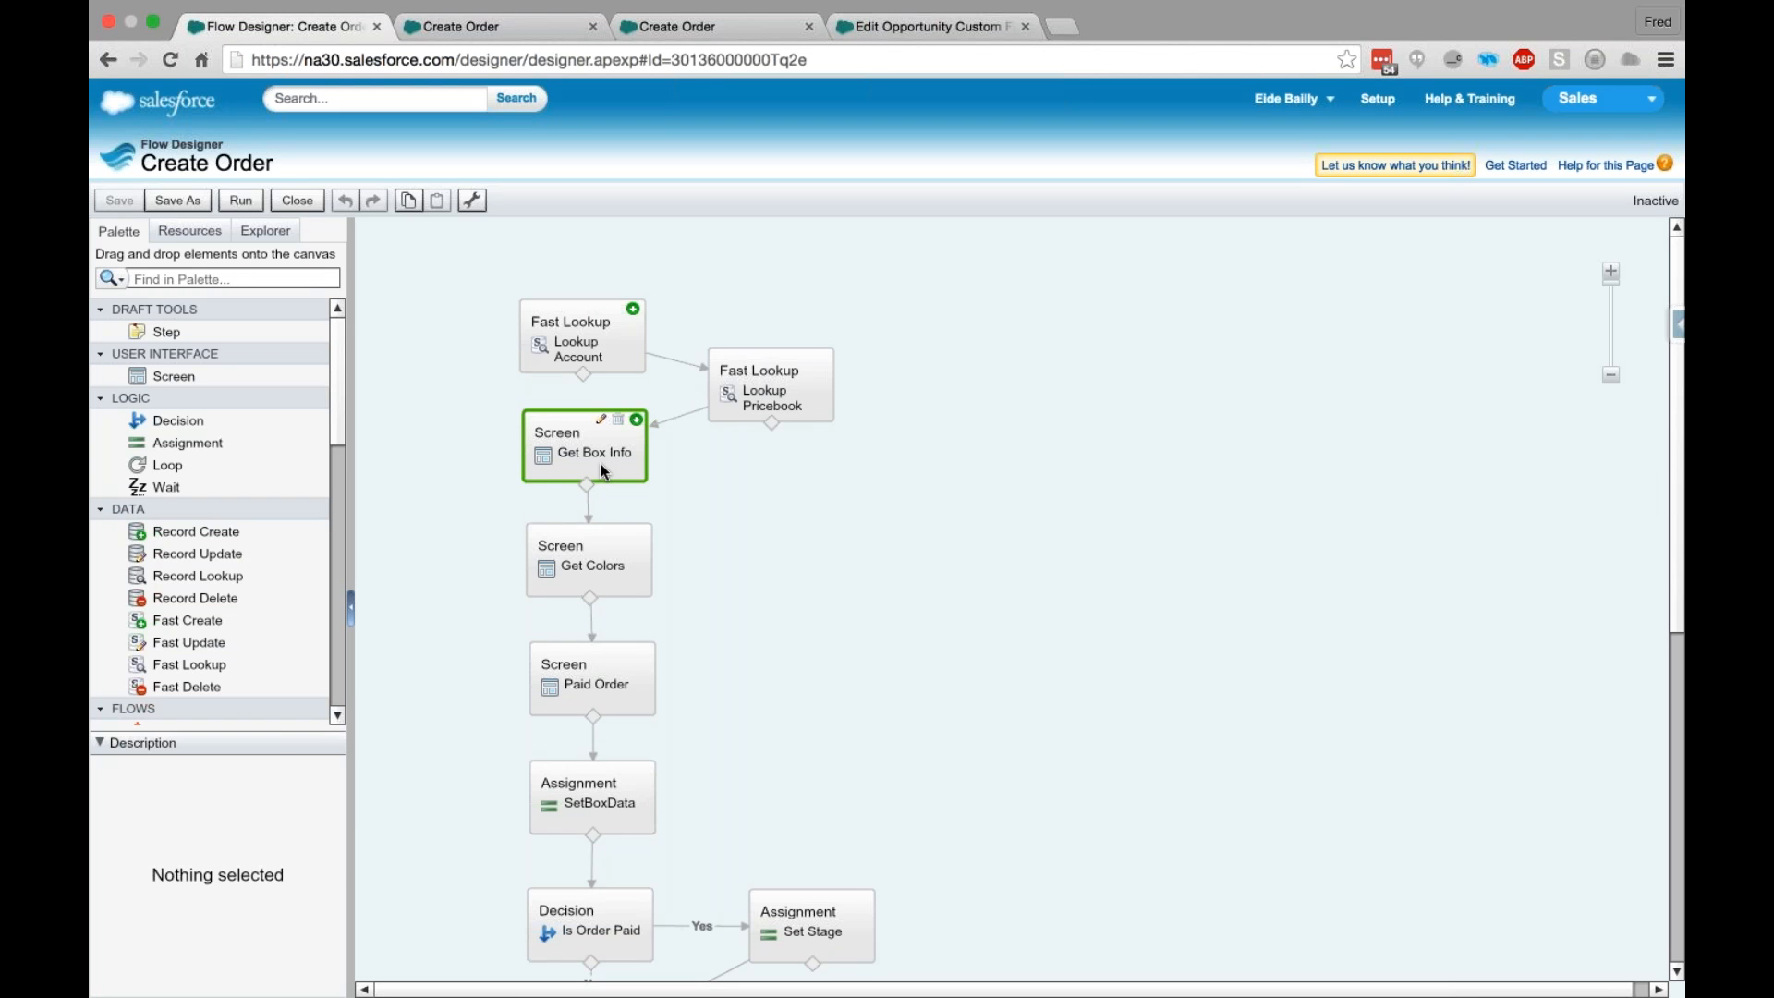
double_click(602, 471)
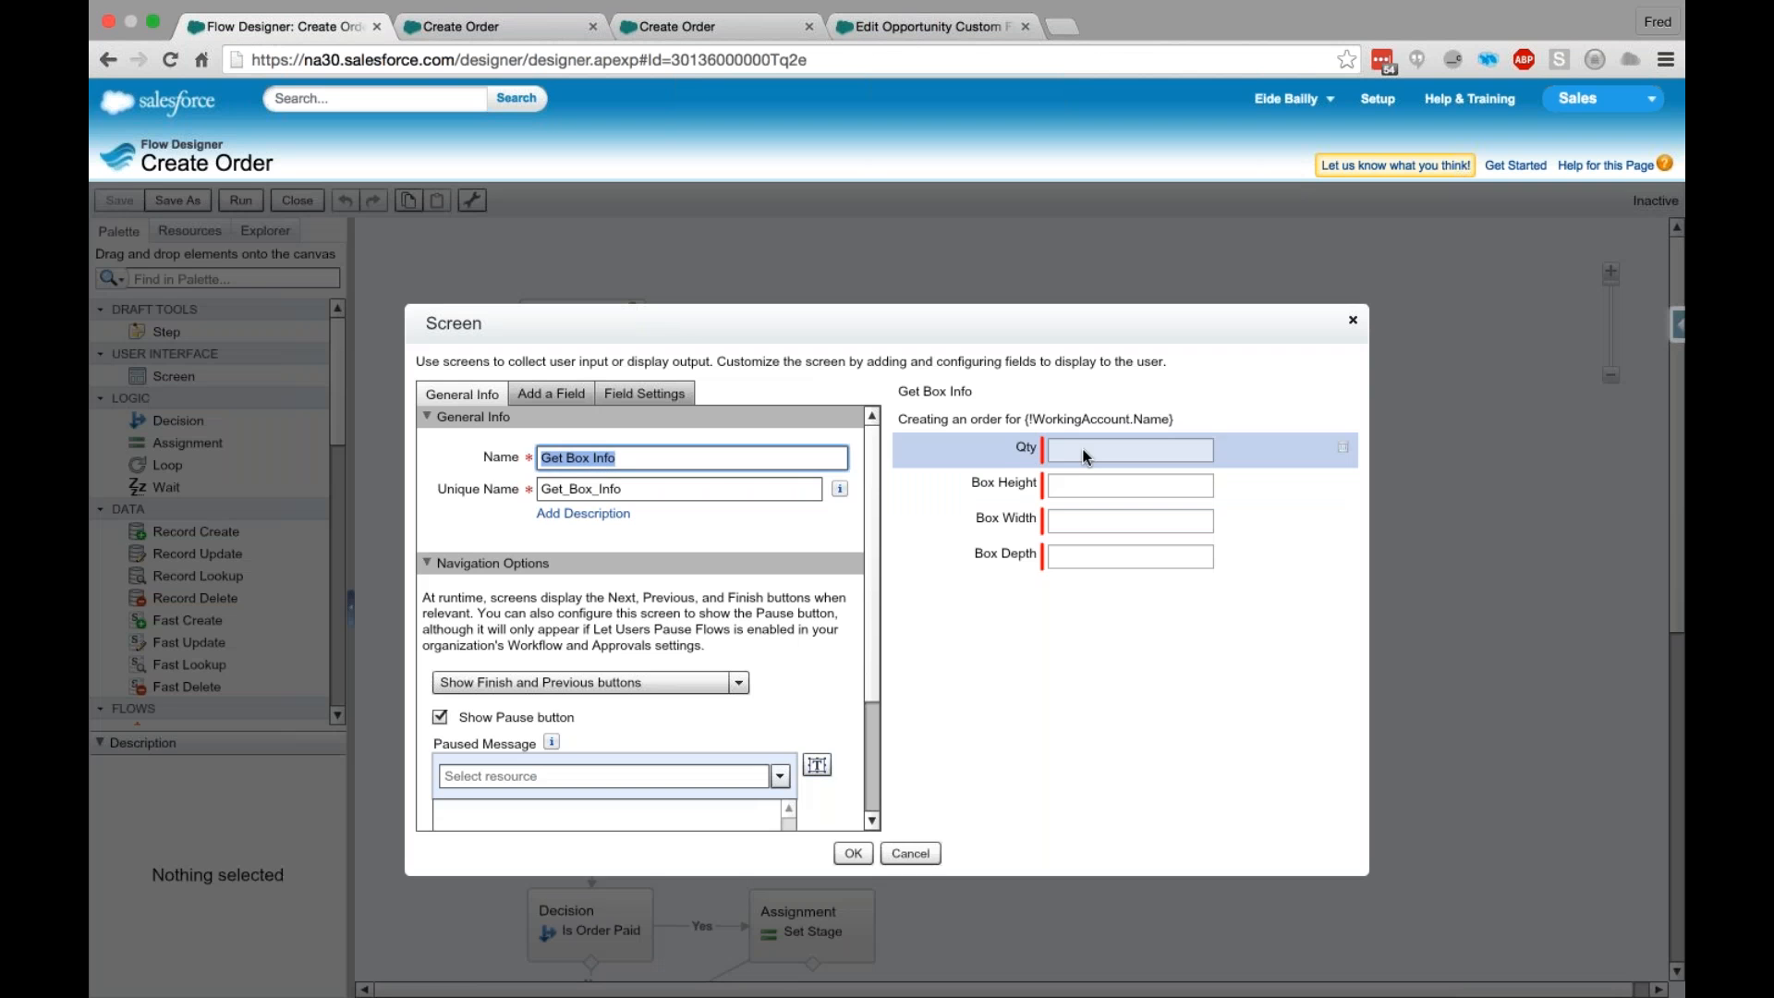
click(1029, 451)
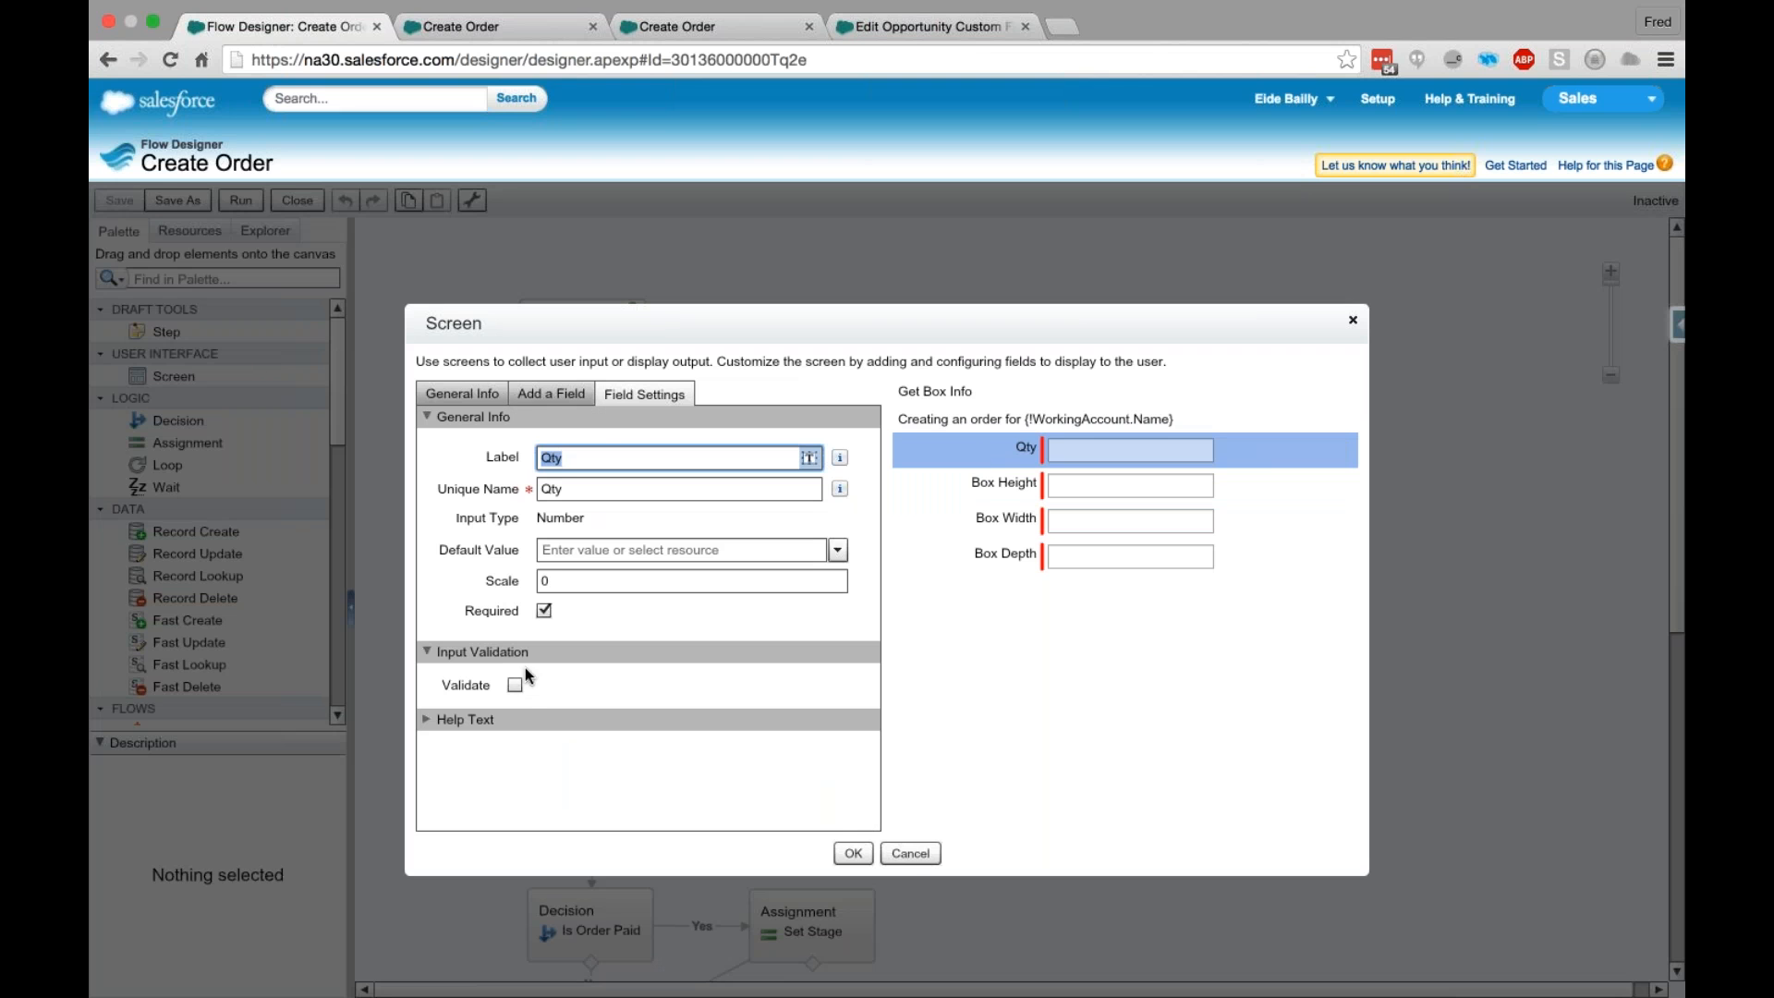
- Enable input validation for the Qty field and bring up its formula expression
click(515, 686)
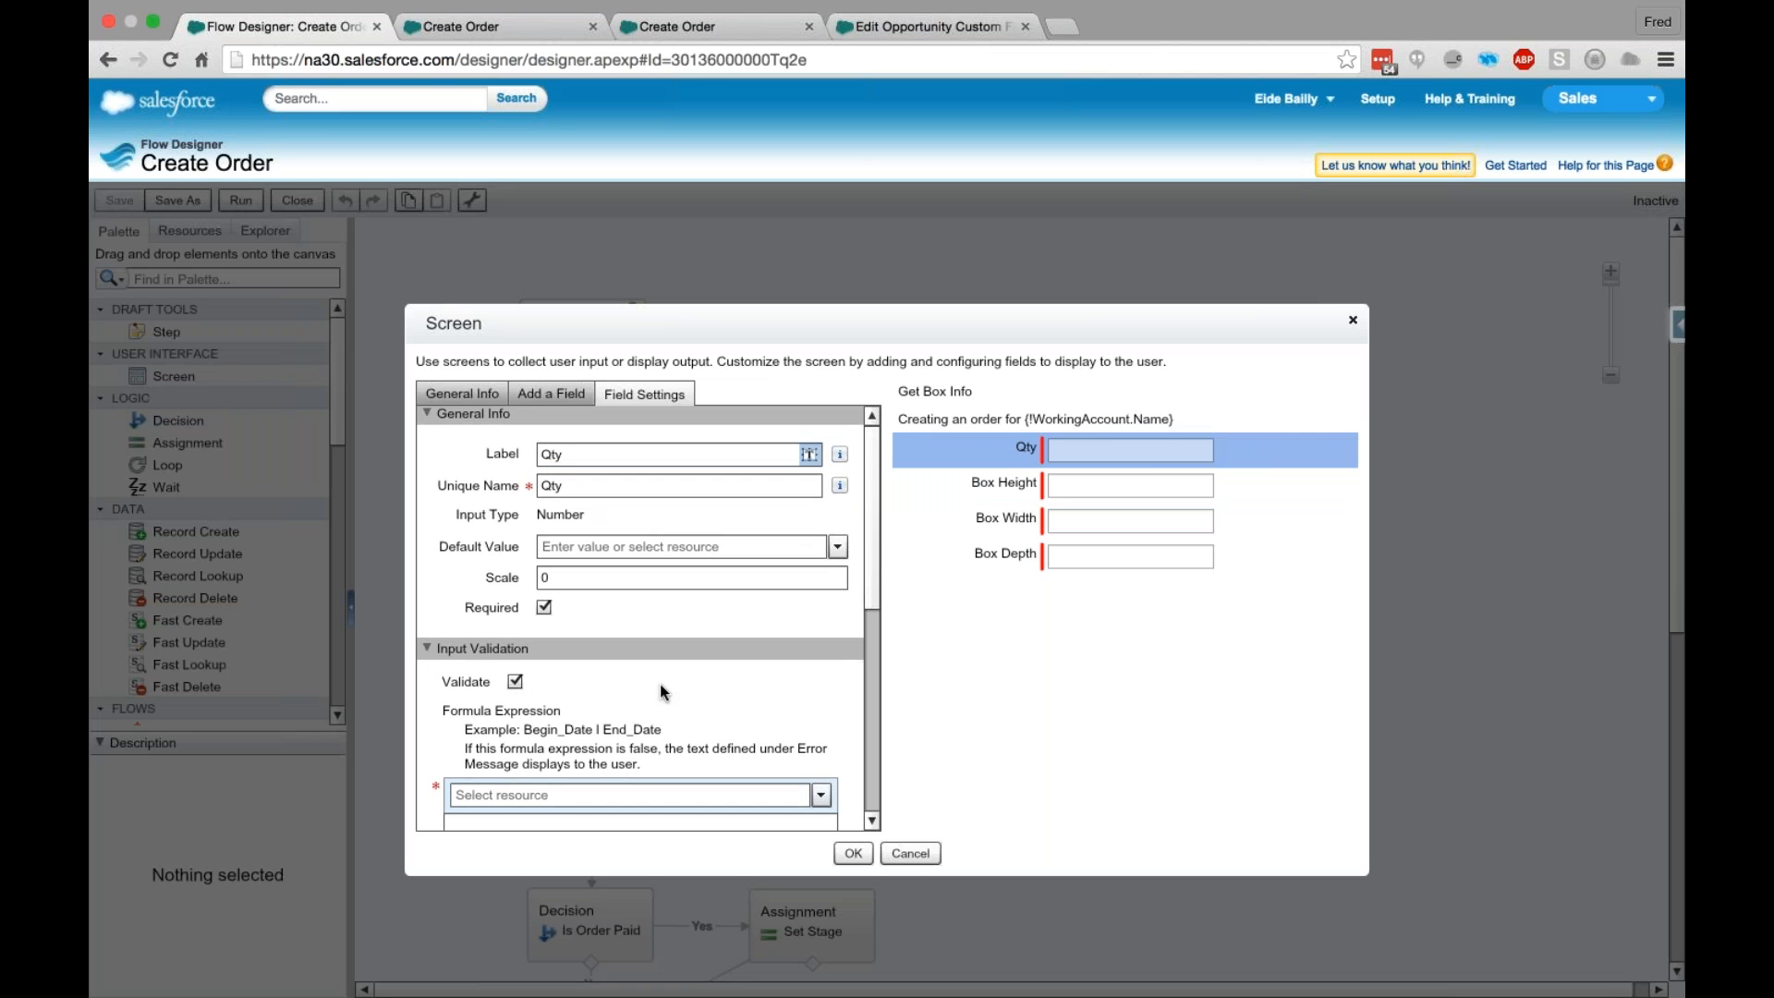
scroll(660, 692, down, 1)
scroll(660, 692, down, 2)
click(561, 817)
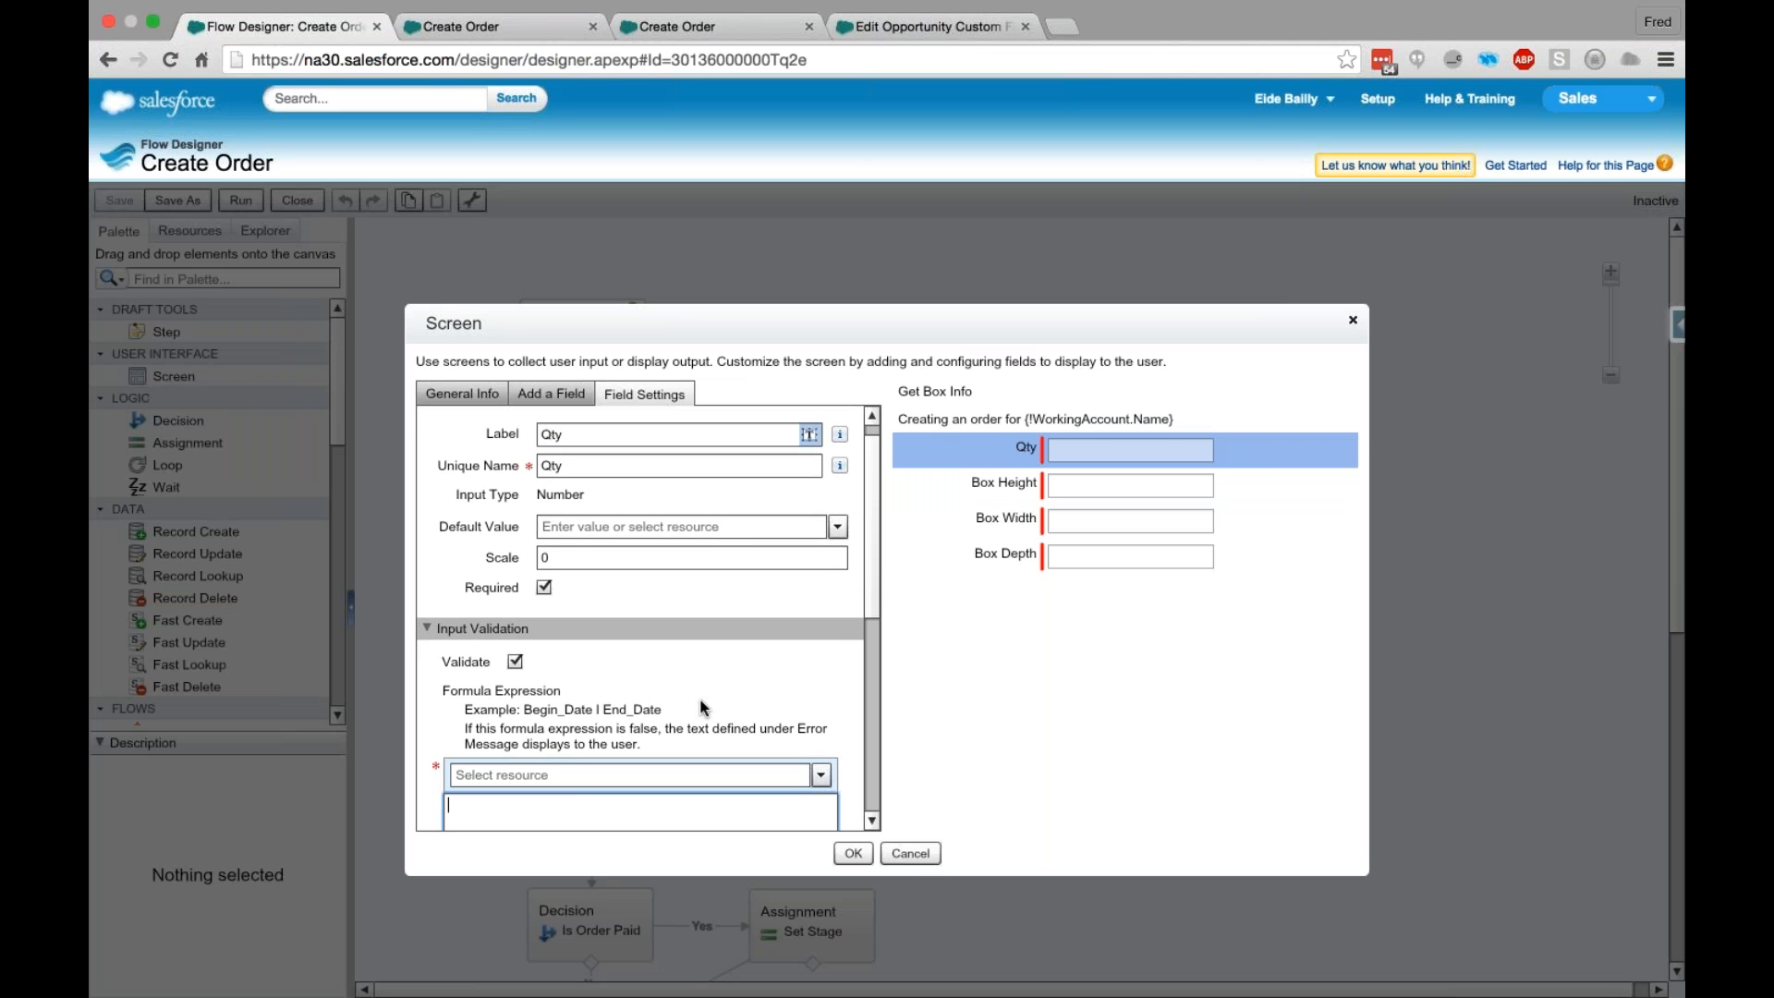
scroll(700, 707, down, 3)
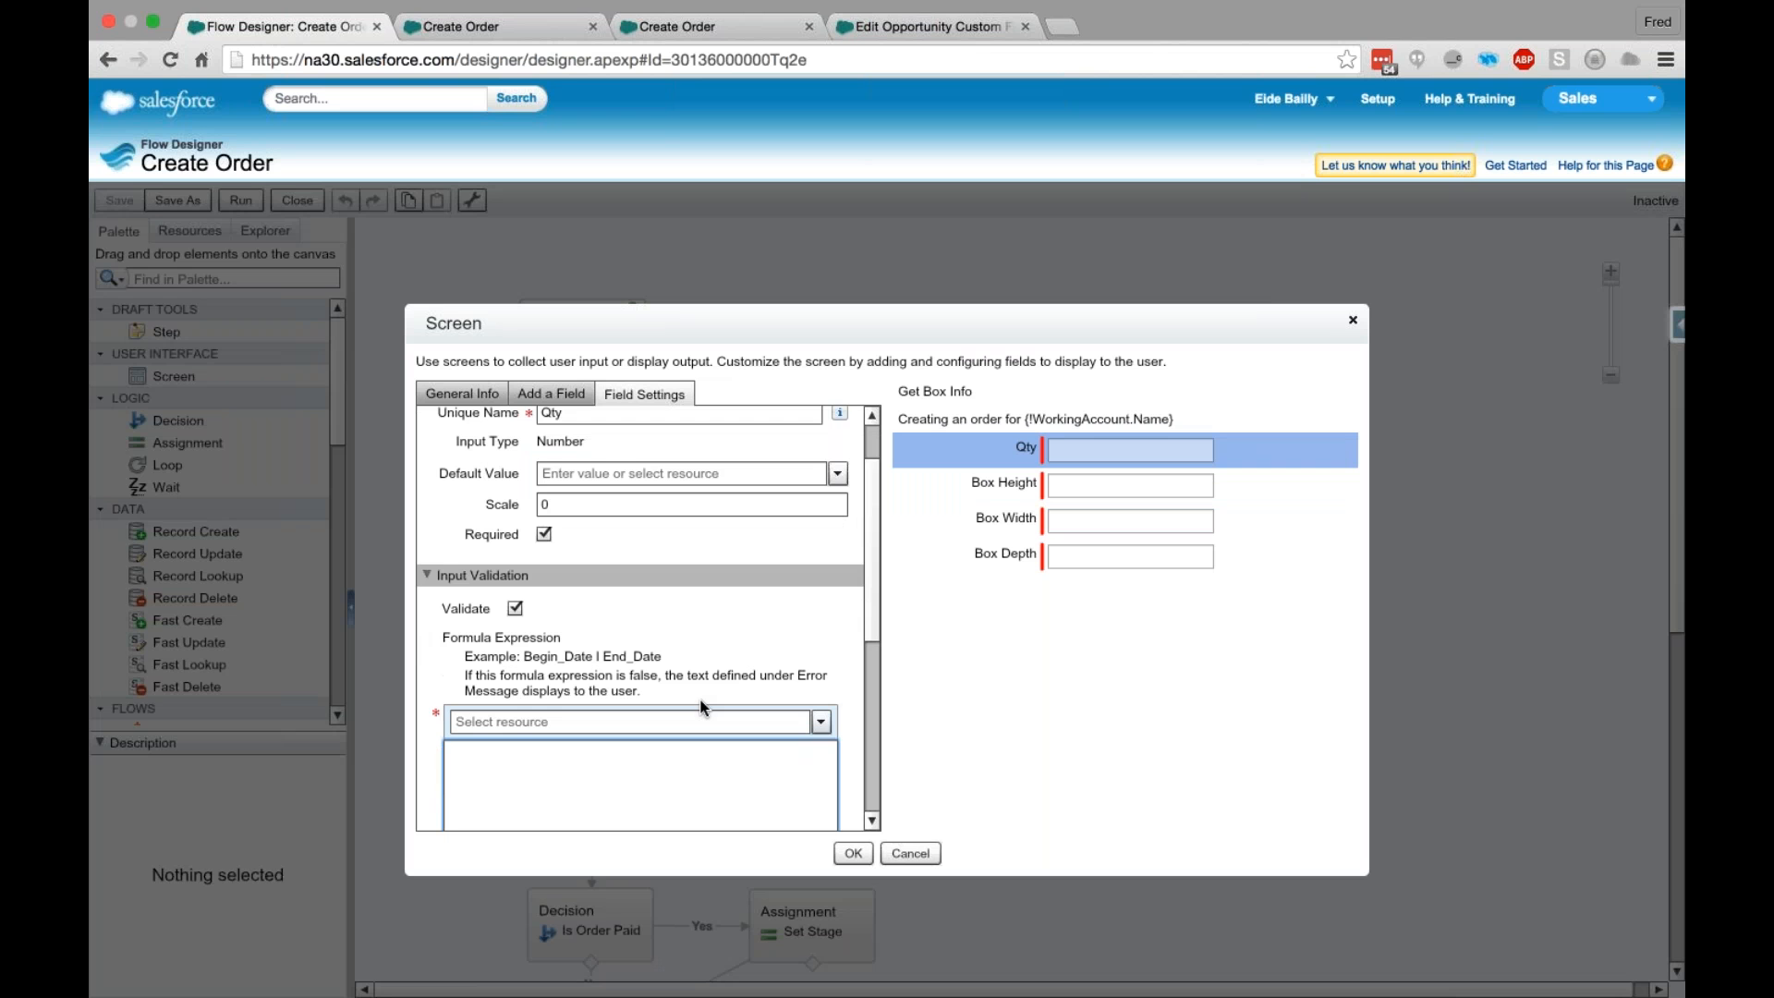
scroll(700, 700, down, 1)
click(873, 607)
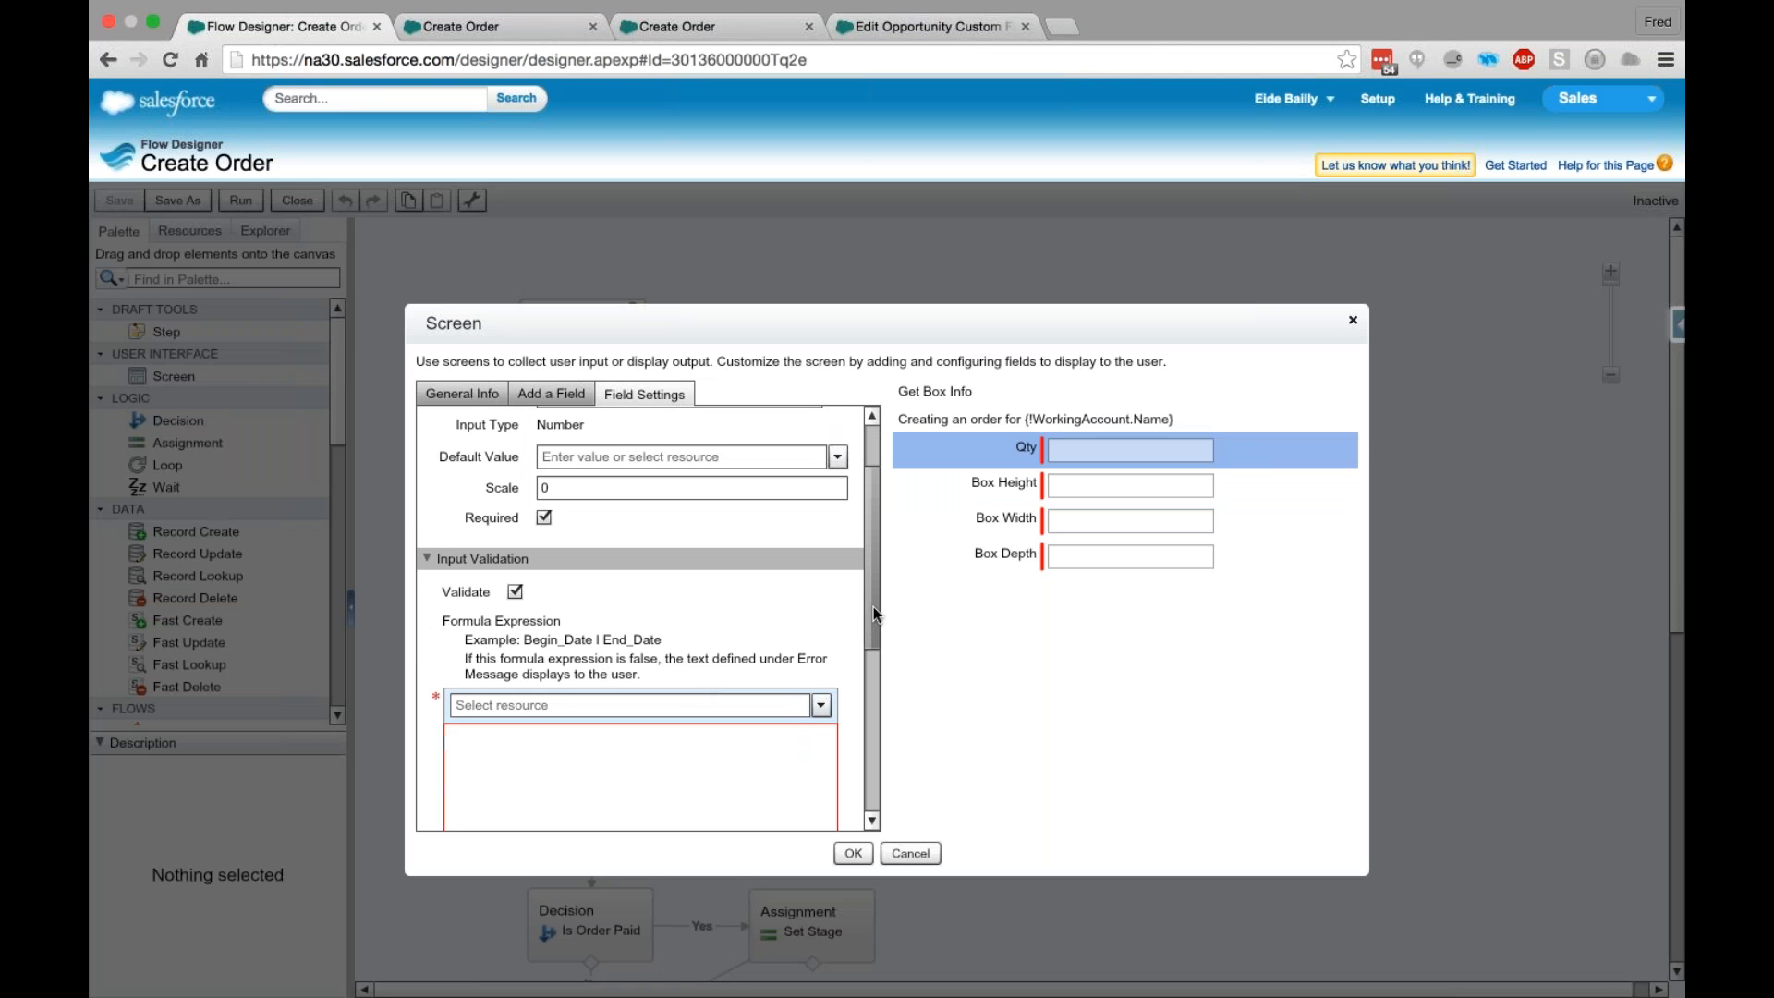
drag(873, 606, 859, 663)
scroll(859, 663, down, 1)
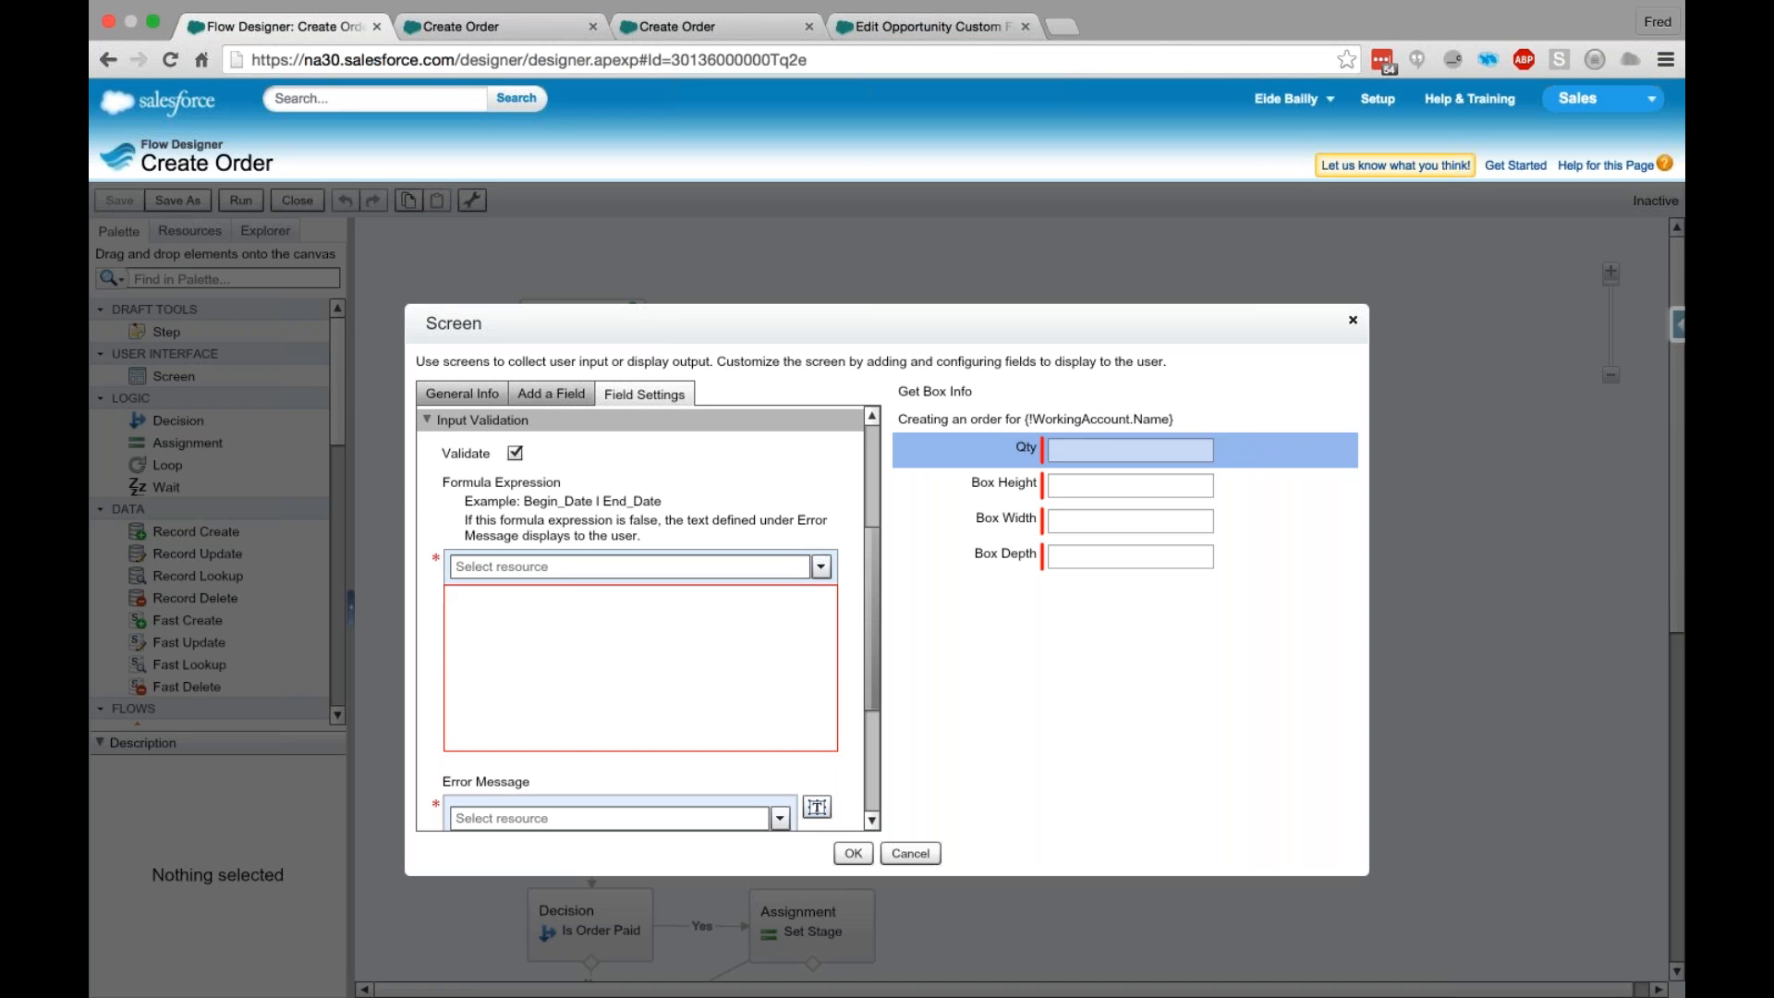
- Set the Qty field's validation formula to {!Qty}>0 using the Qty screen input field as the resource
click(569, 567)
text(Q)
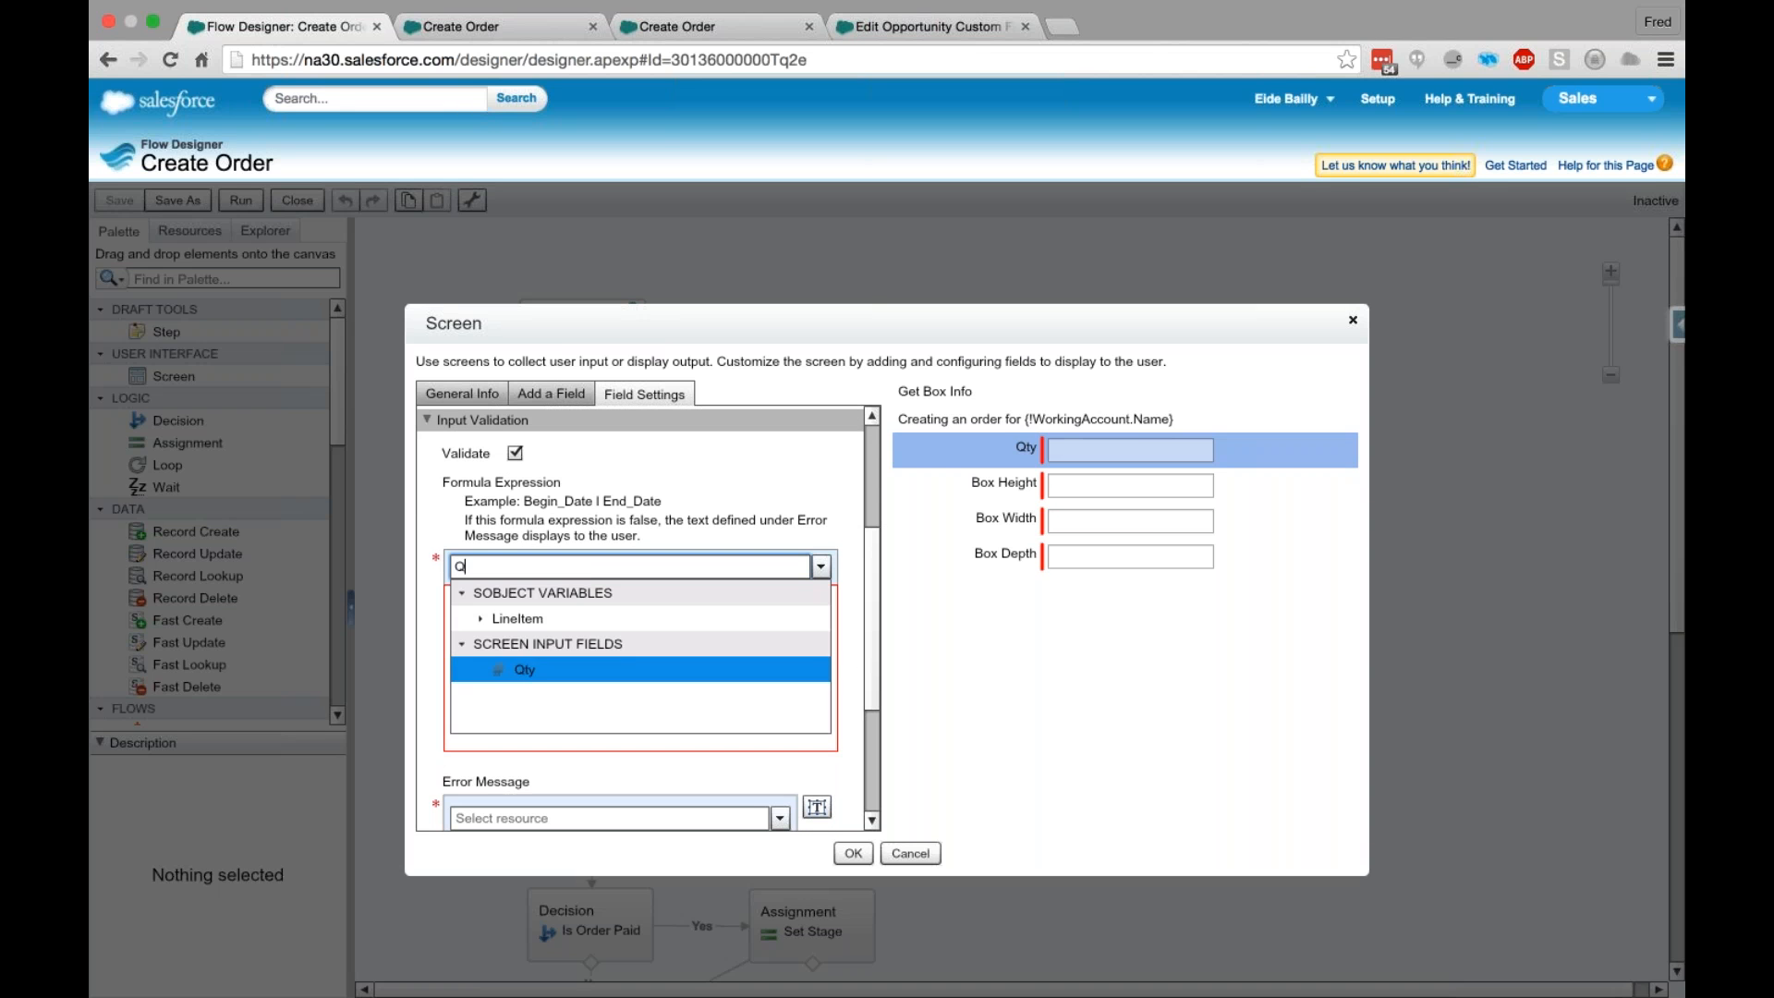
click(545, 669)
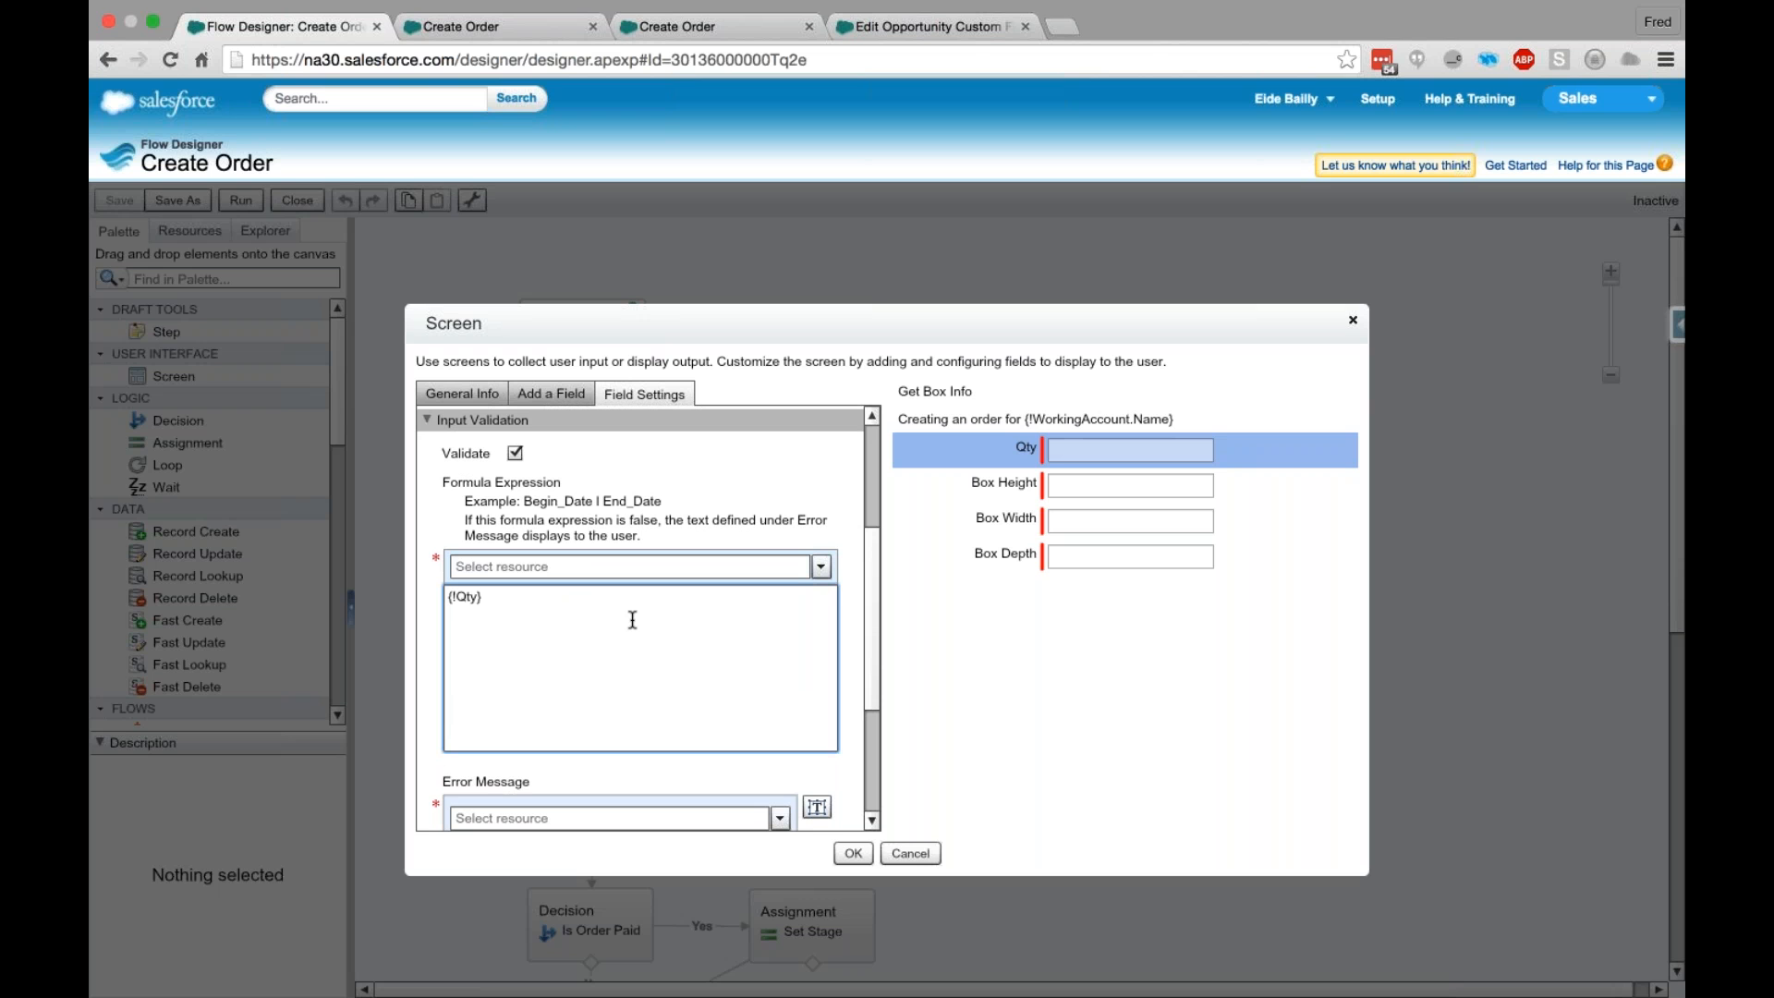
text(>=)
key(BackSpace)
text(0)
click(870, 668)
drag(870, 669, 871, 684)
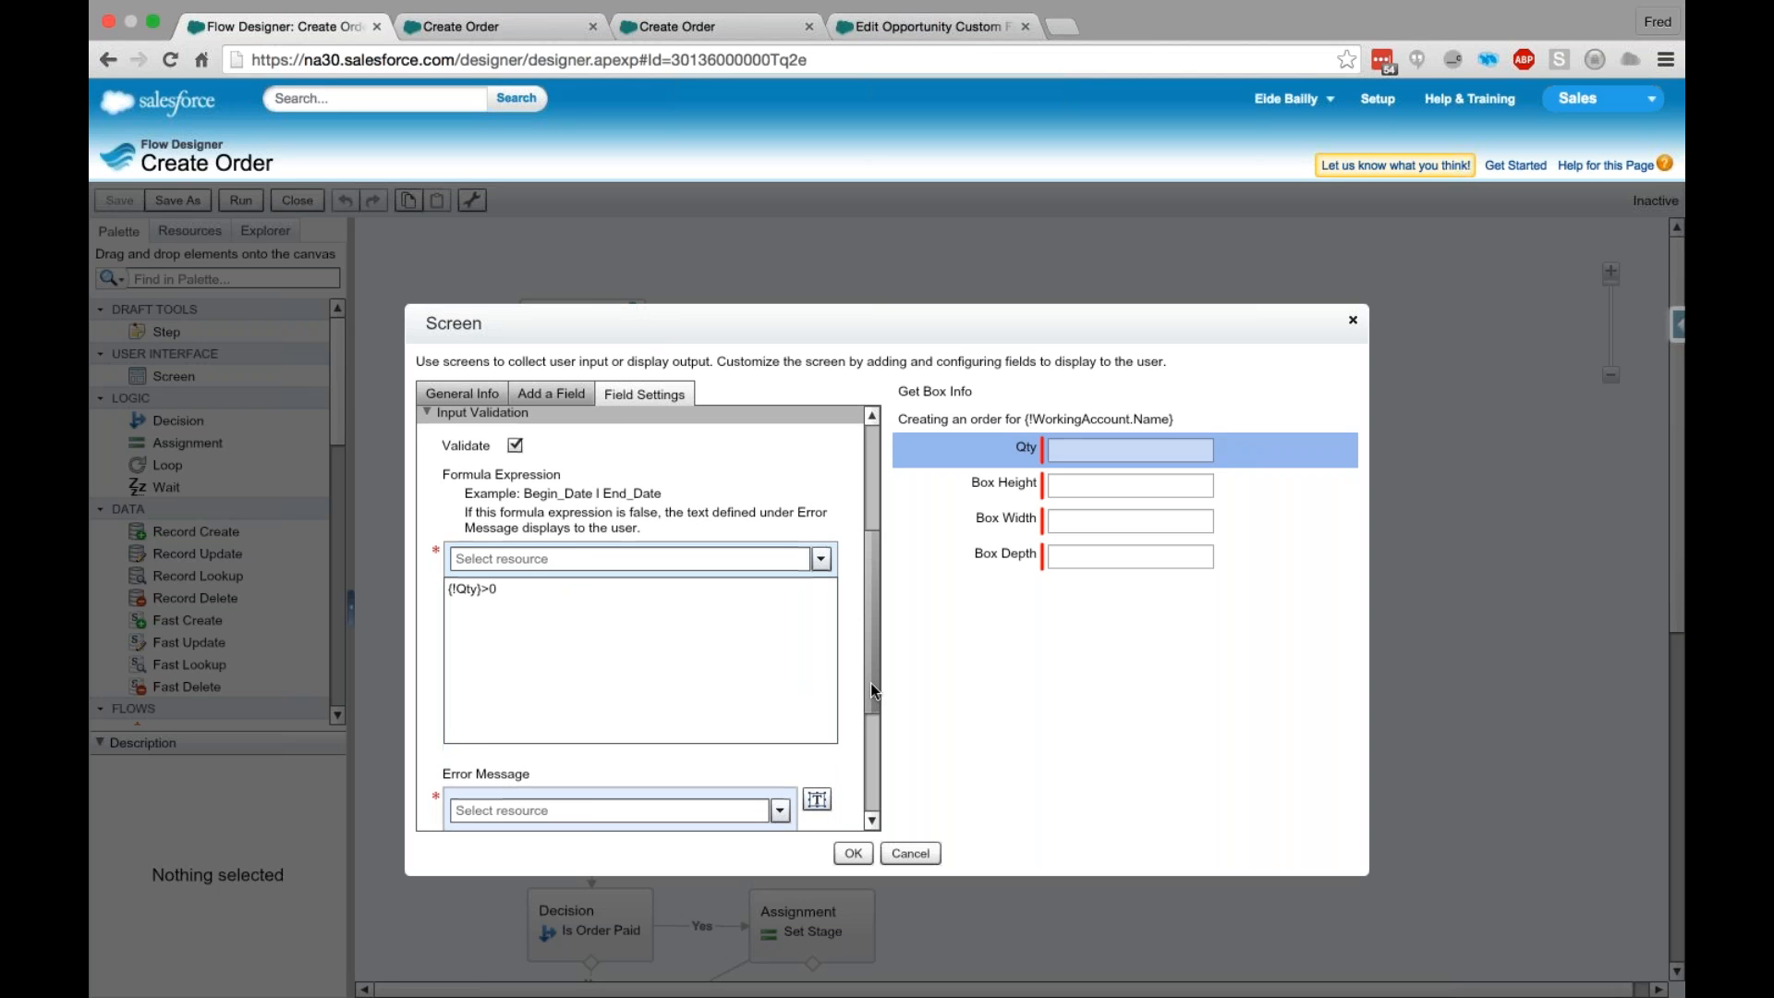
scroll(870, 684, down, 3)
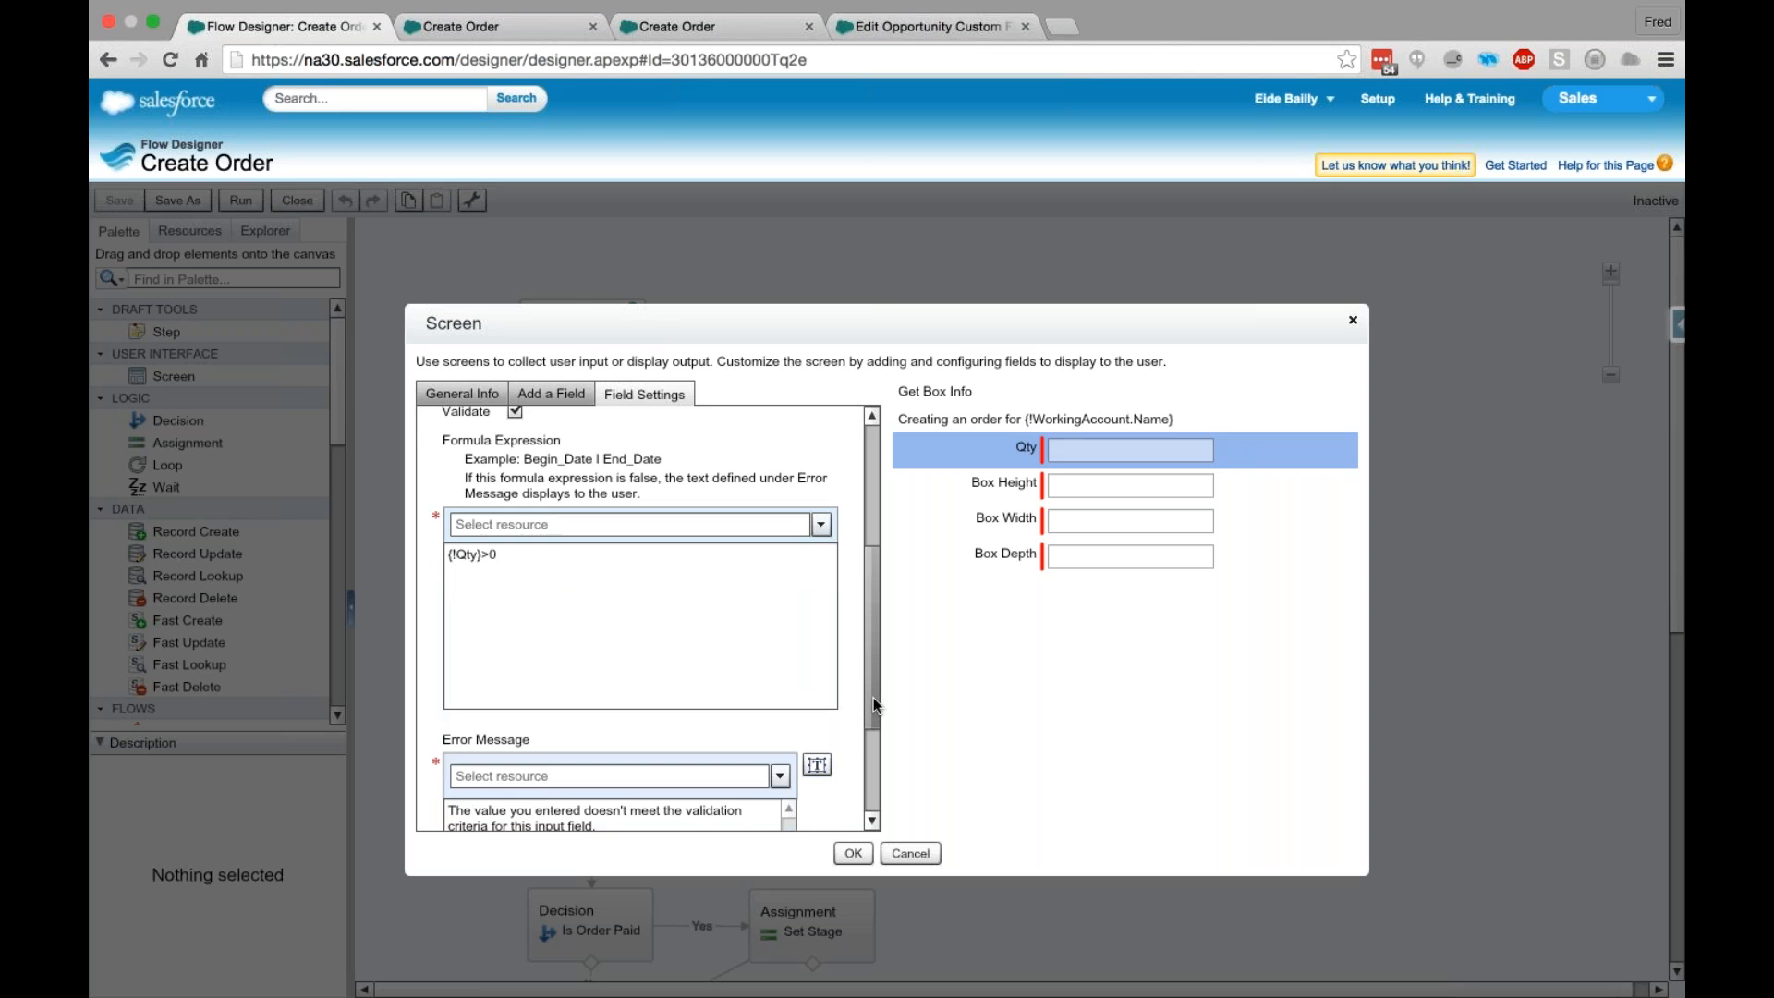
scroll(713, 689, down, 1)
double_click(494, 505)
text(100)
key(shift+Left)
key(shift+Left)
key(shift+Left)
key(BackSpace)
text(0)
- Replace the Qty validation's error message with "You must enter a quatinty great than Zero." and apply the screen's settings
click(880, 628)
scroll(878, 656, down, 3)
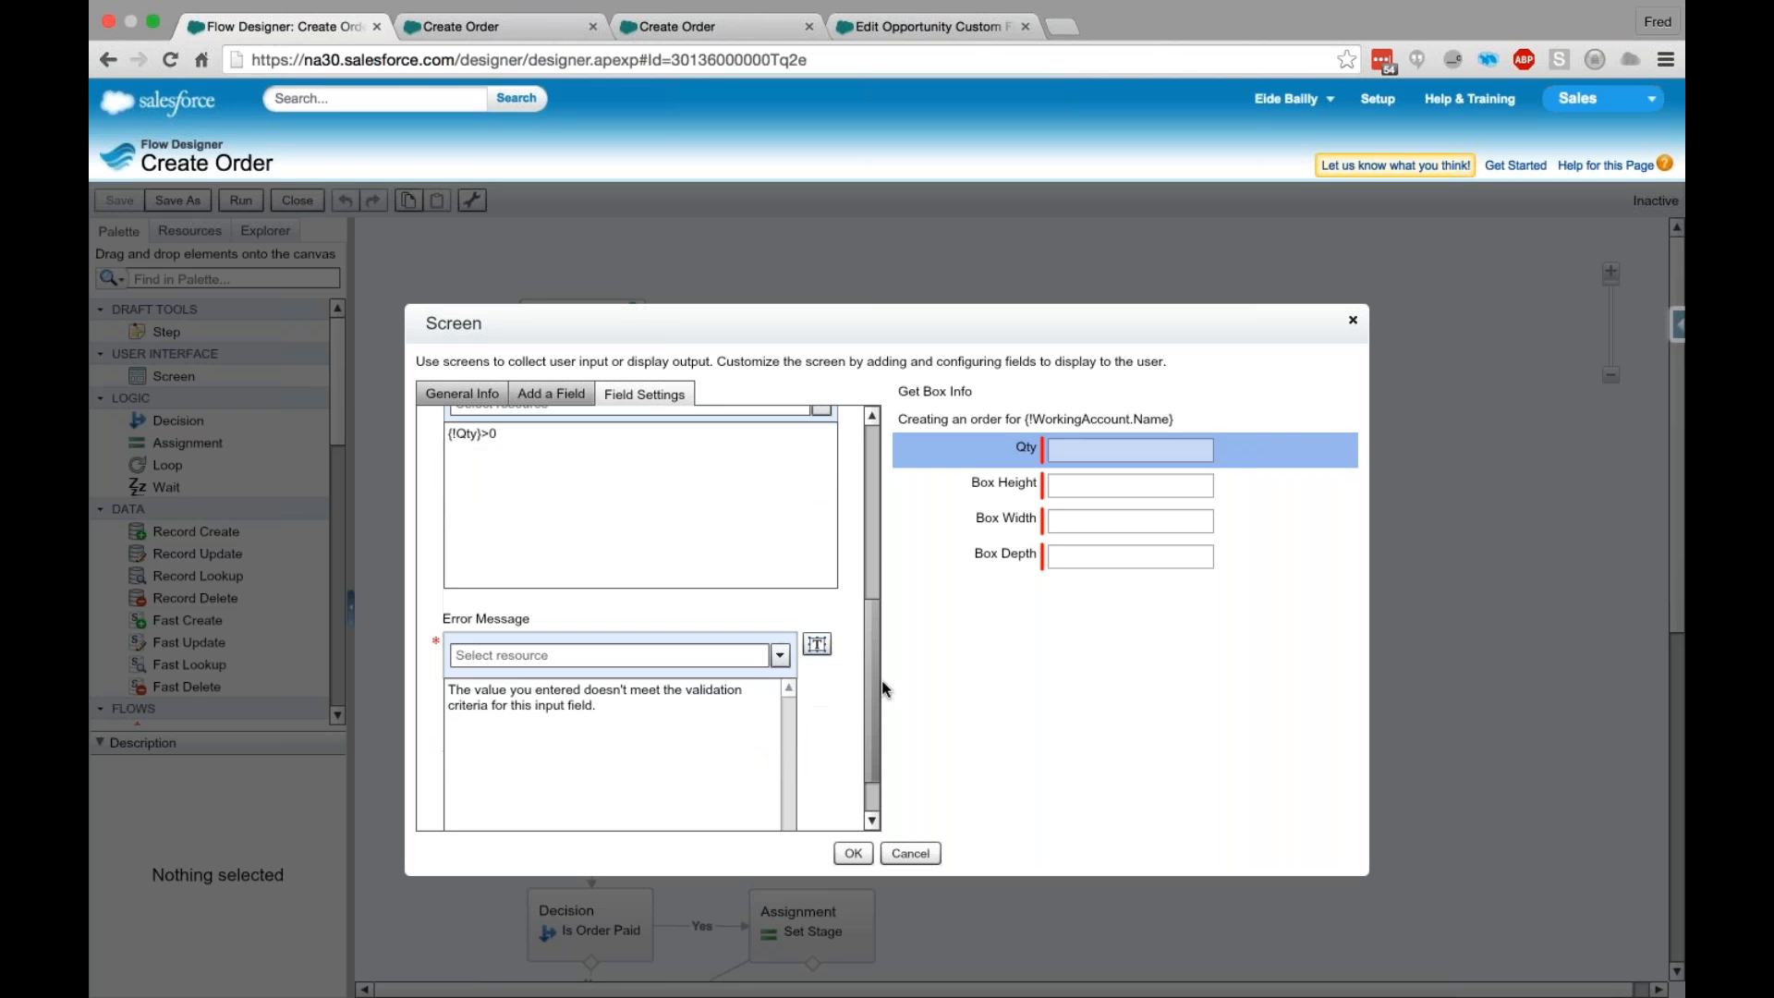
click(626, 662)
key(ctrl+a)
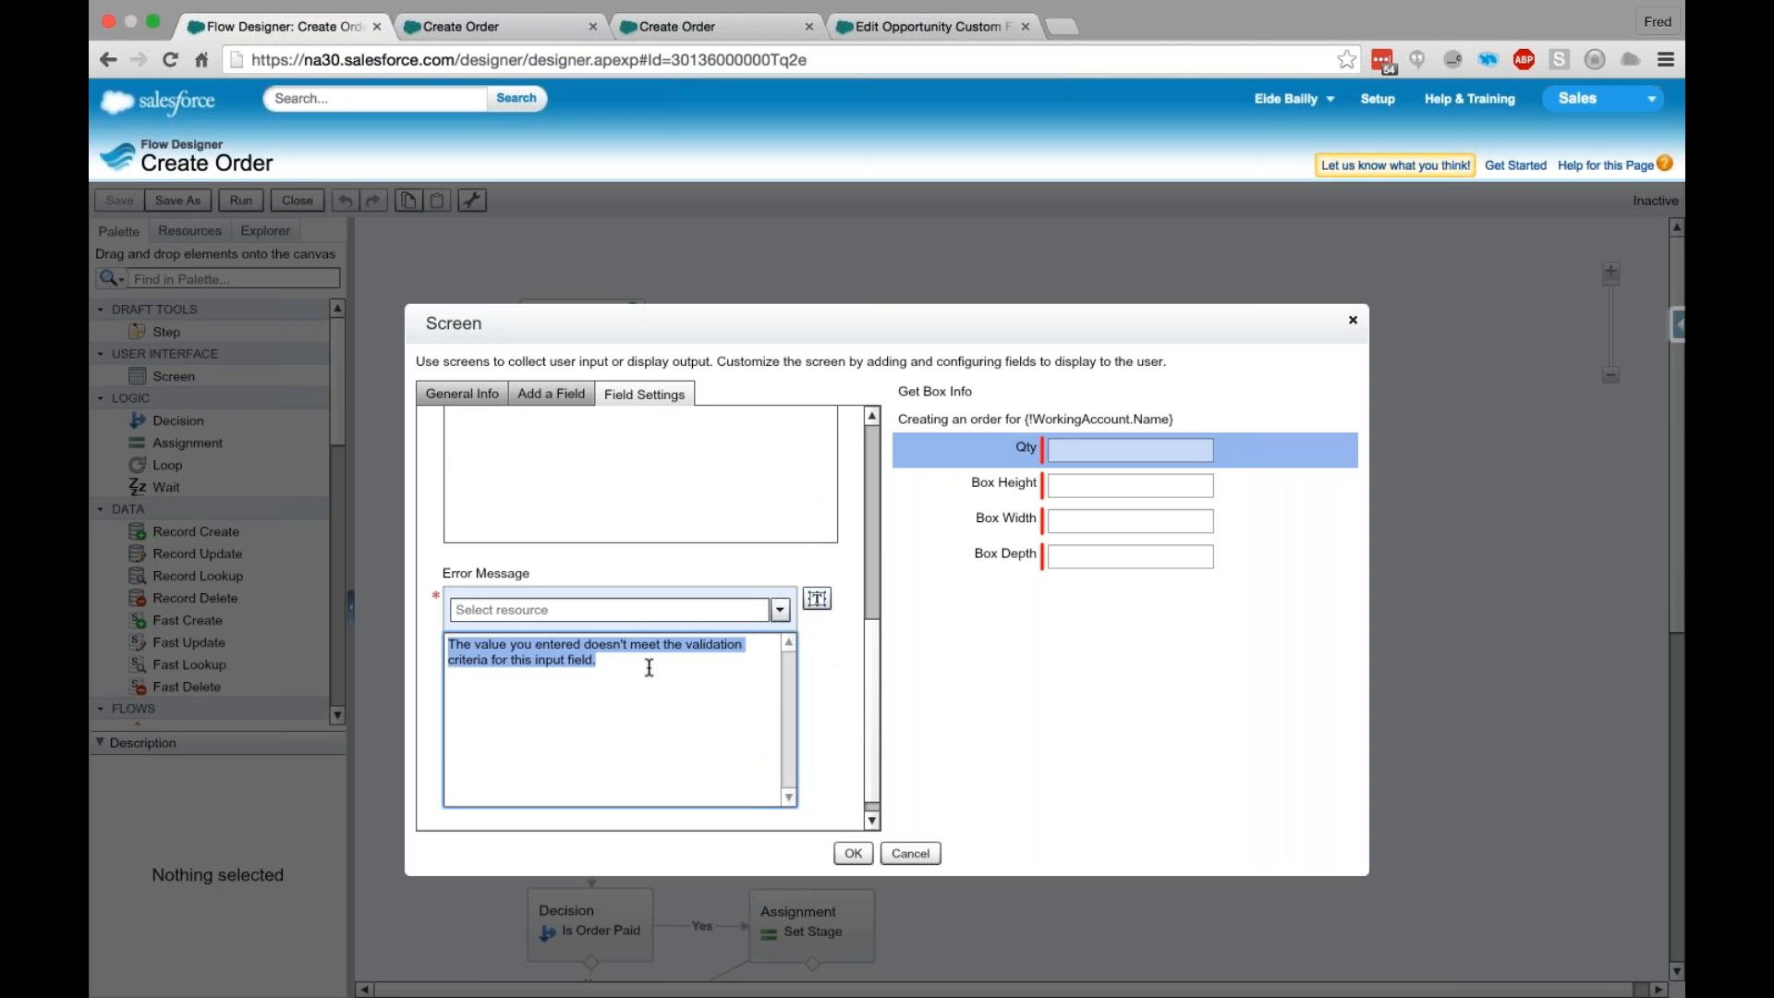
text(You m)
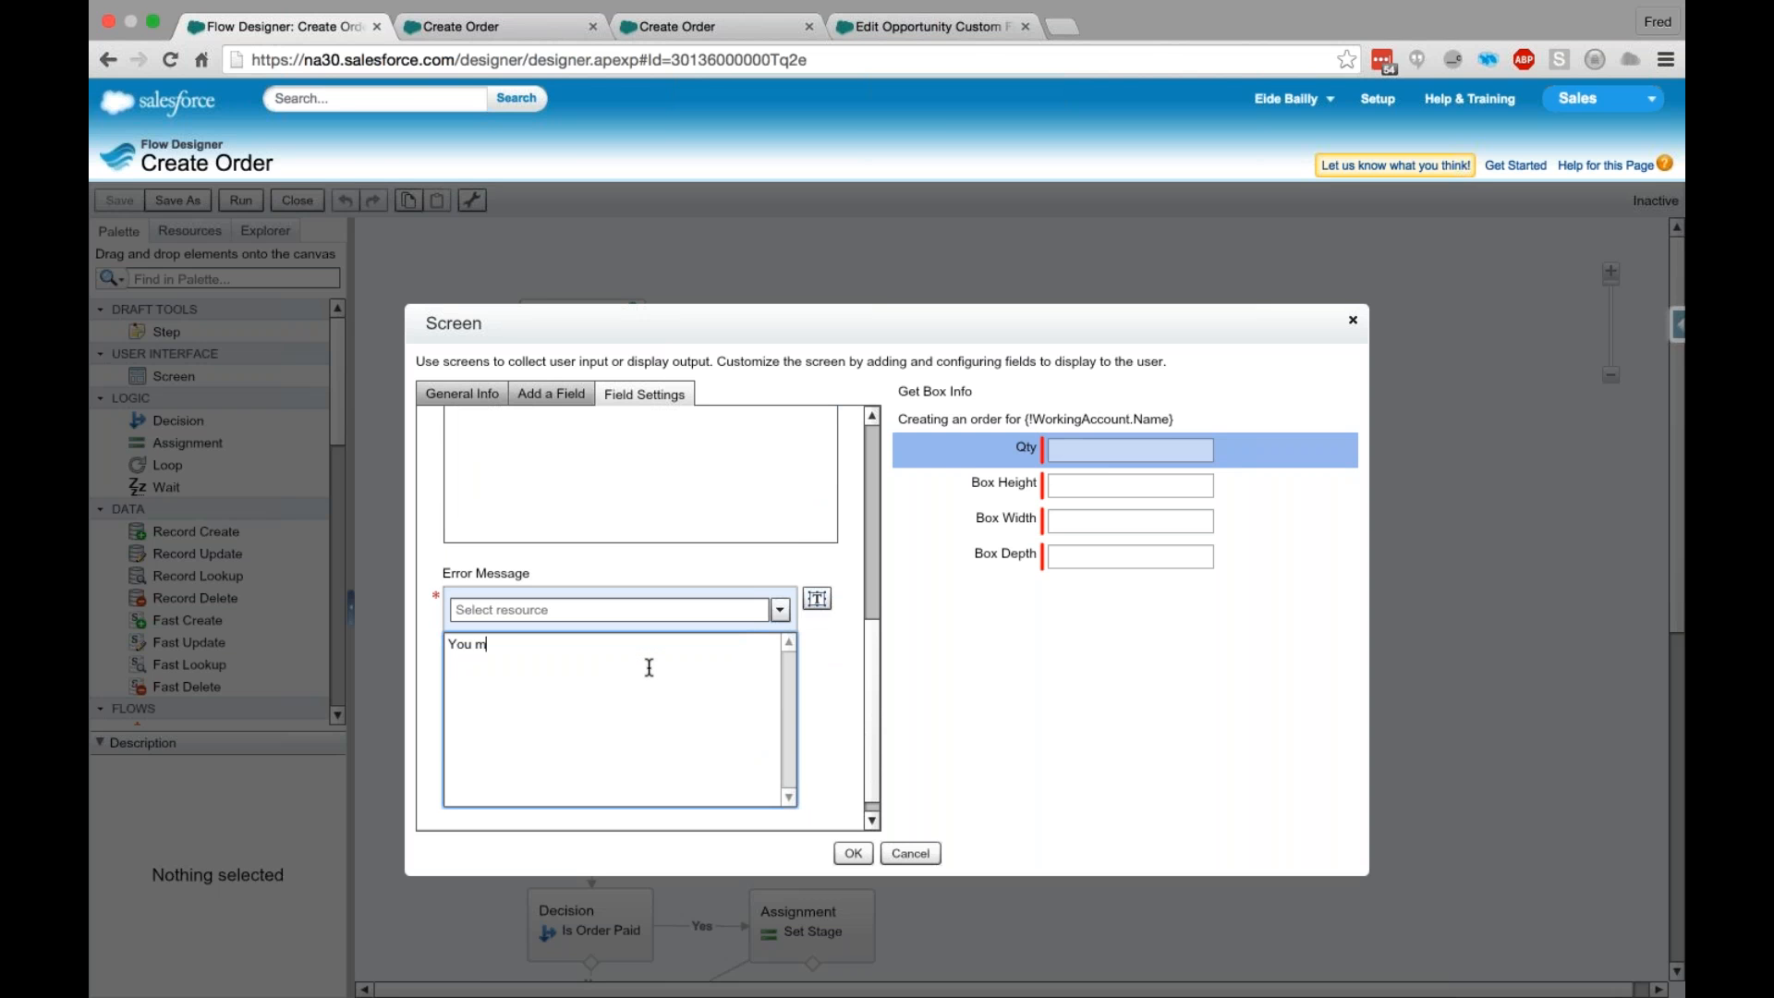
text(ust enter a quatinty great than Zero.)
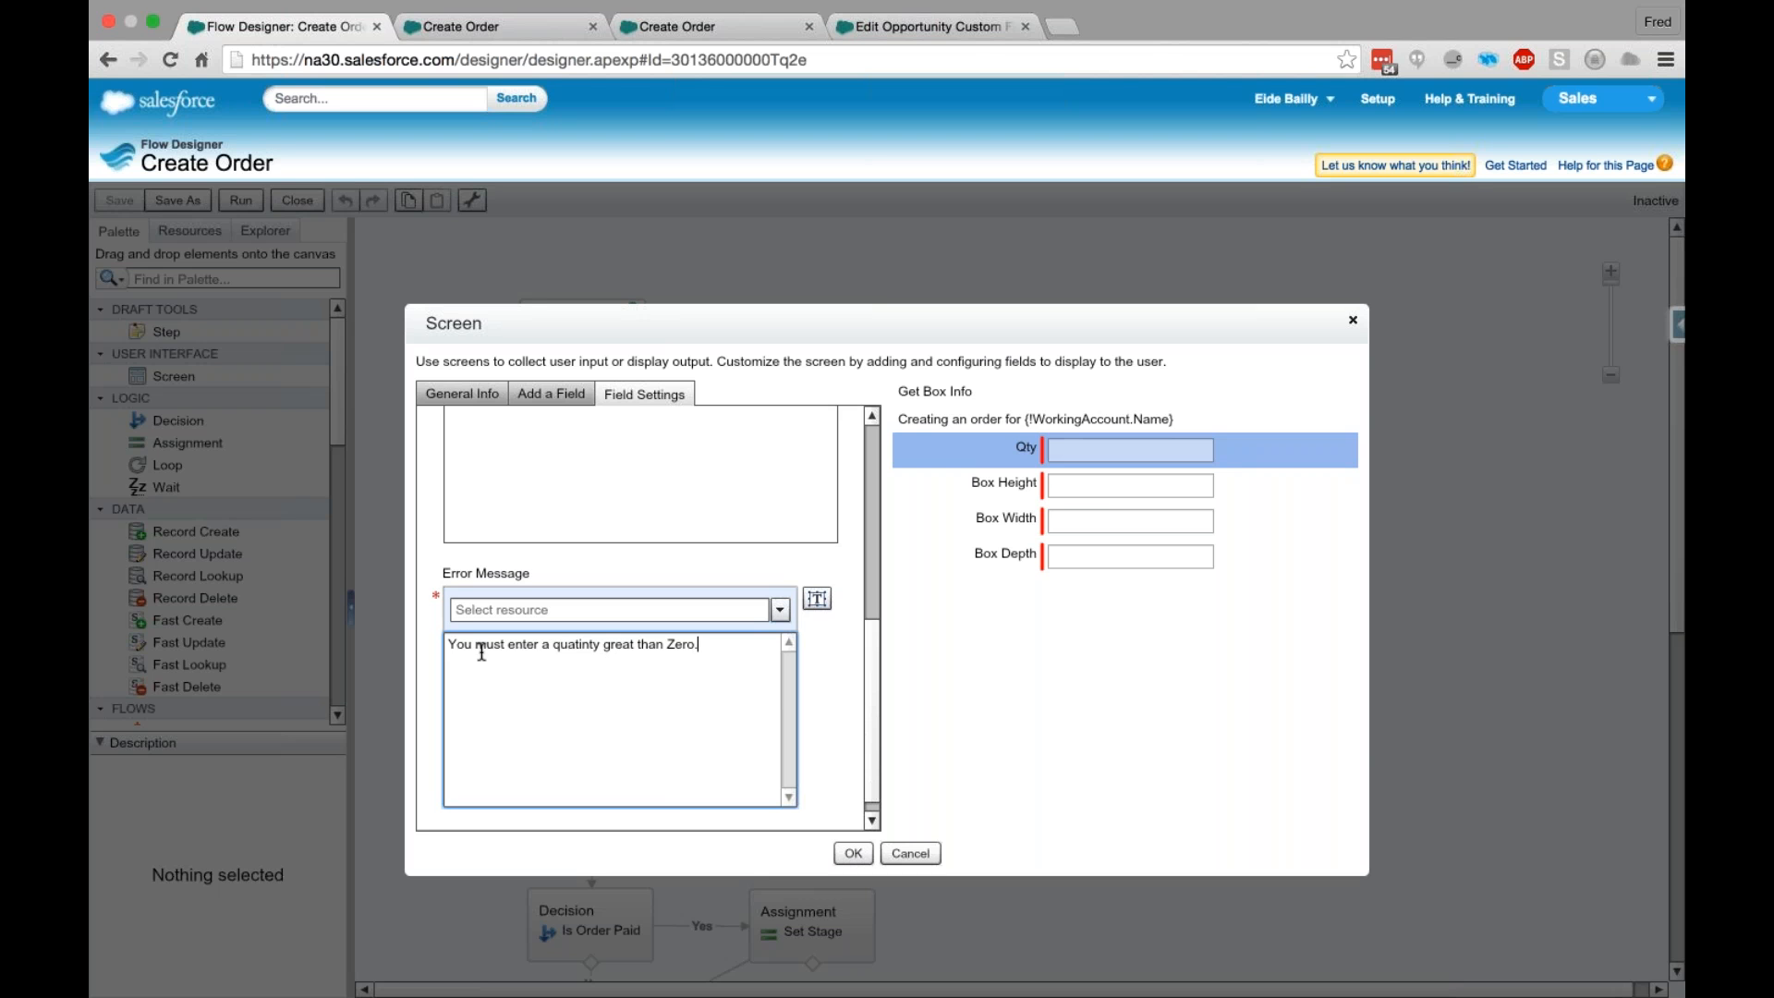
drag(449, 644, 746, 645)
click(746, 645)
click(877, 796)
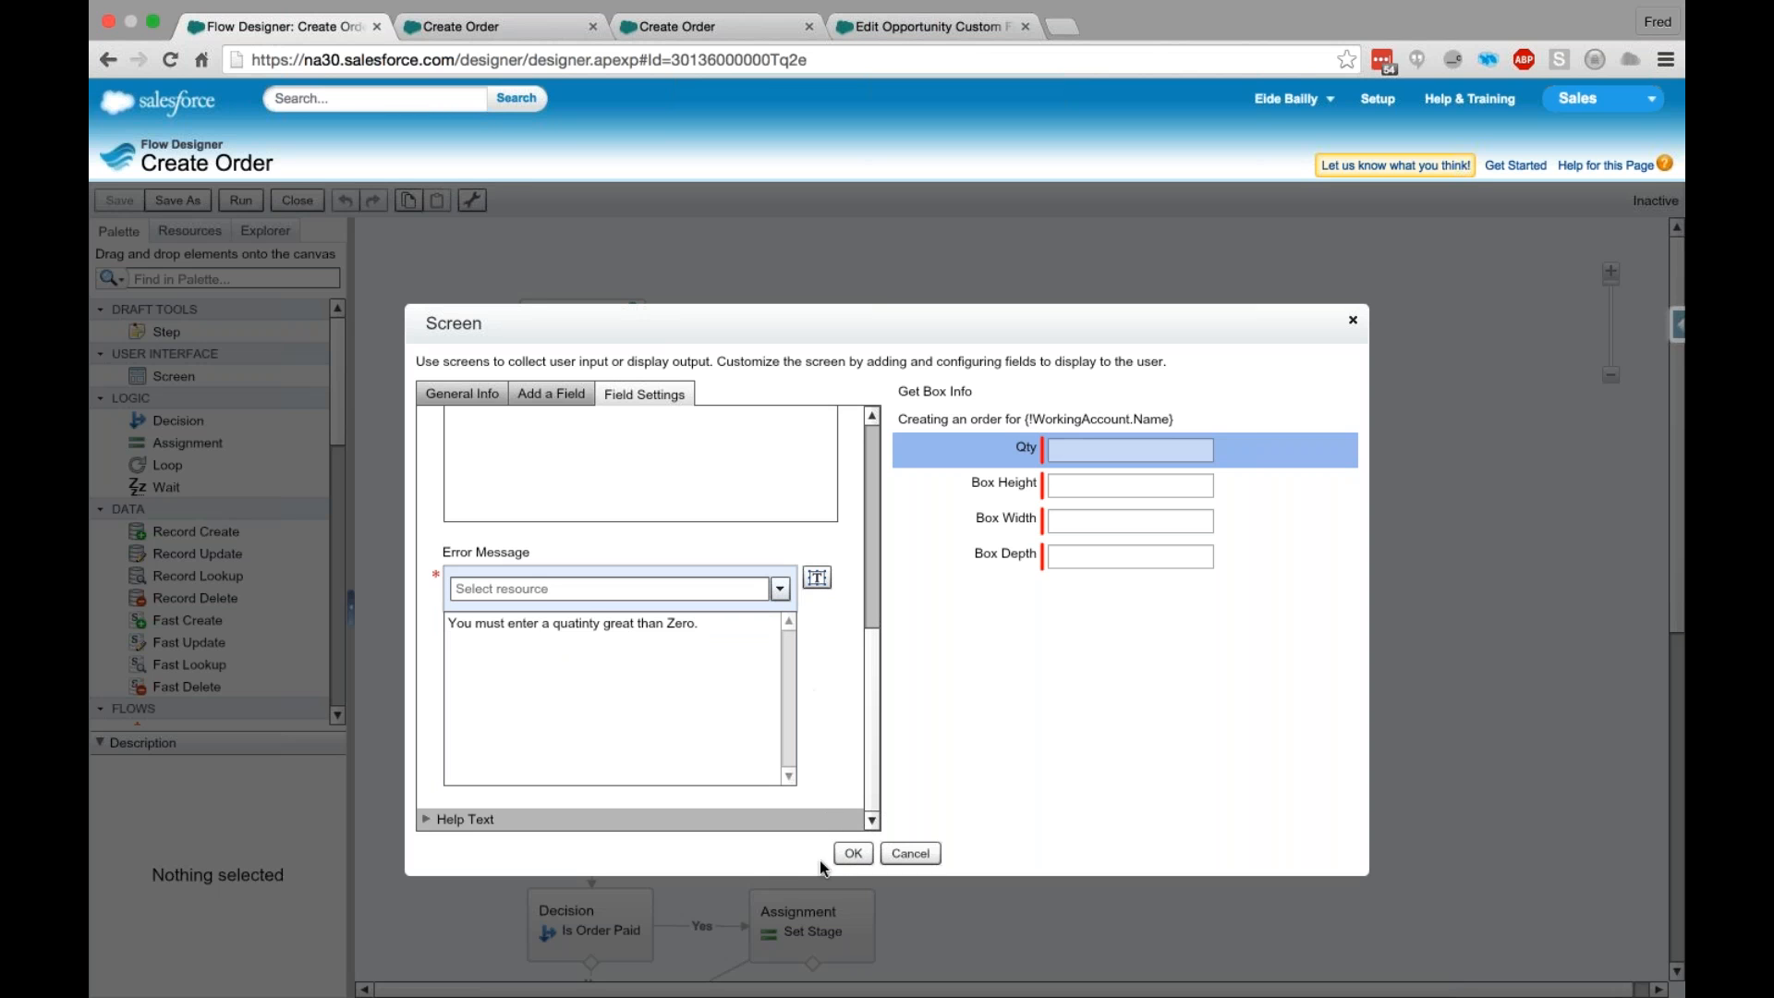
click(854, 854)
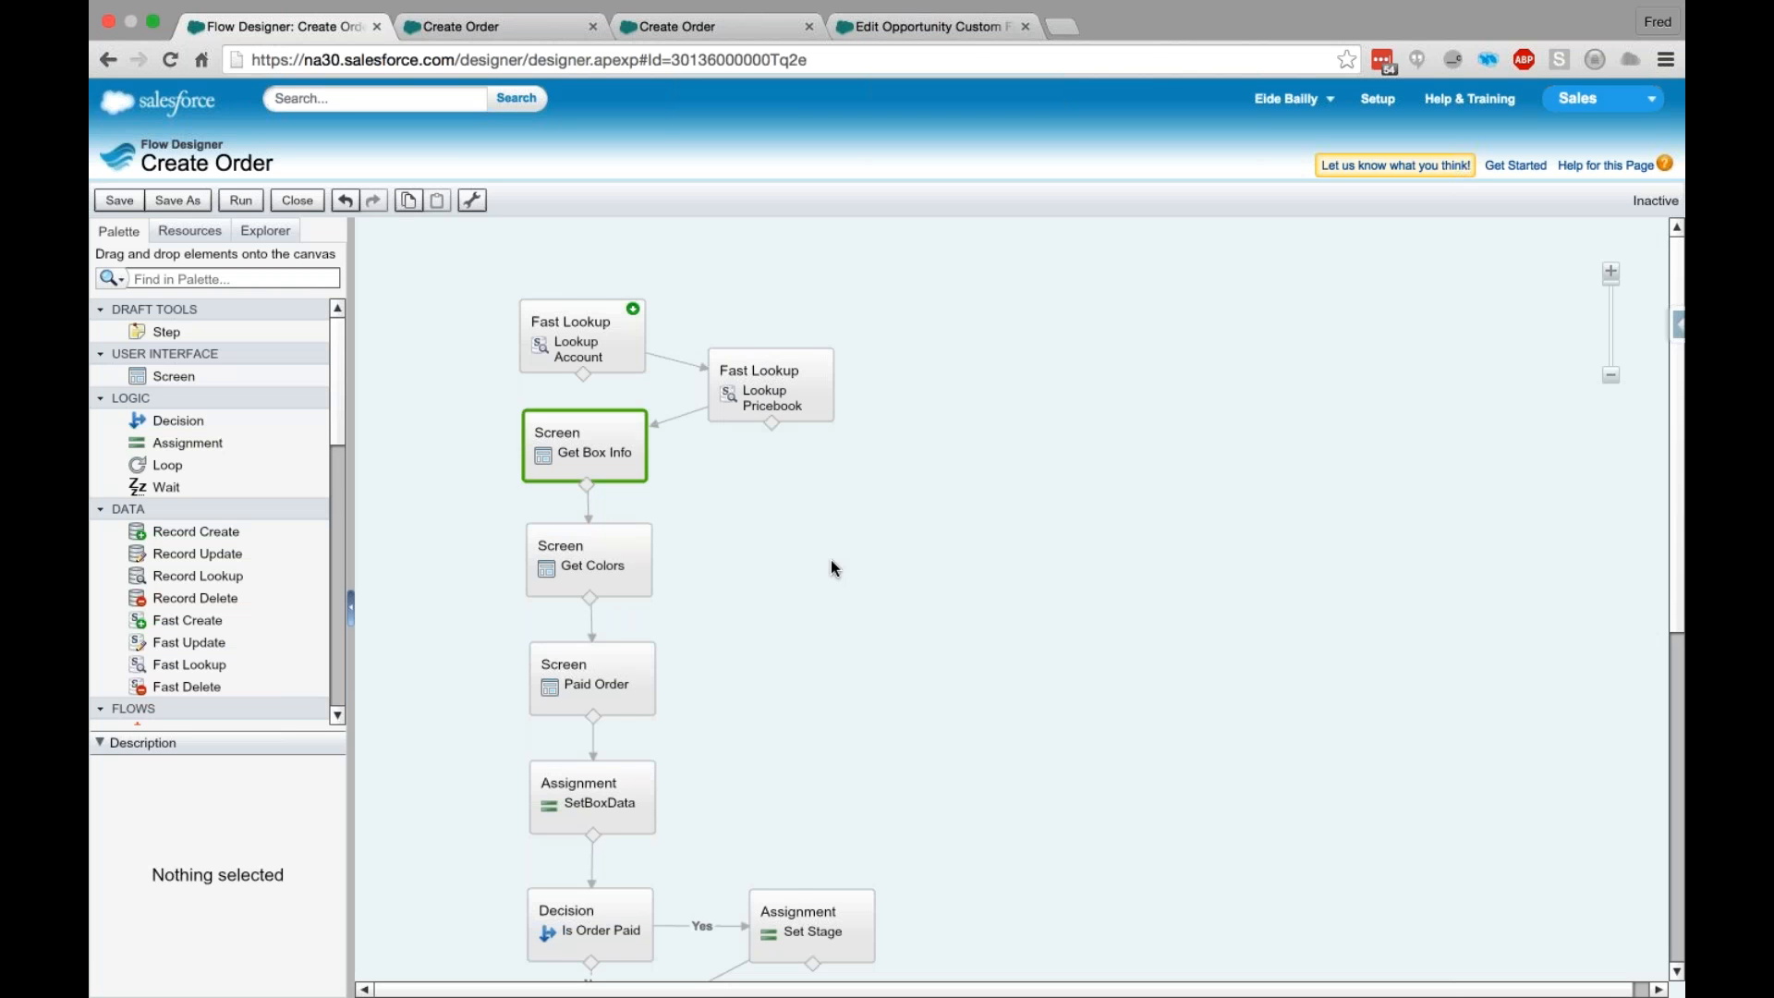
- Save the Create Order flow and run it
click(830, 558)
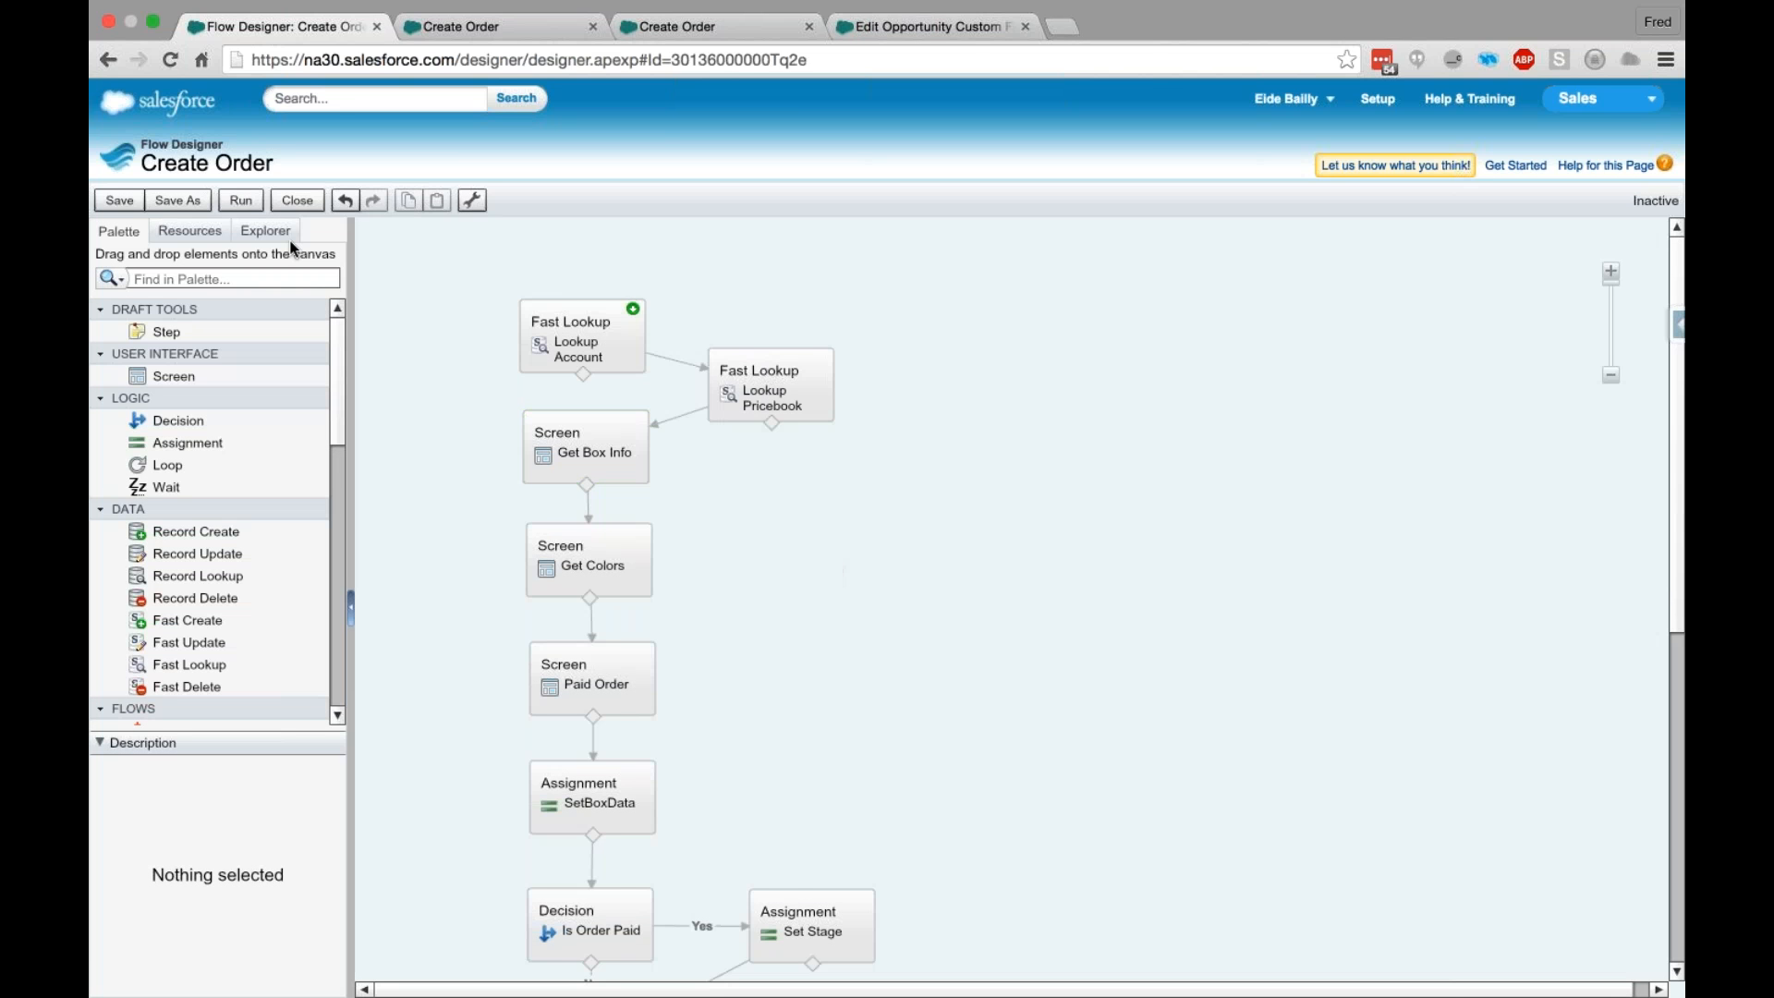
click(125, 198)
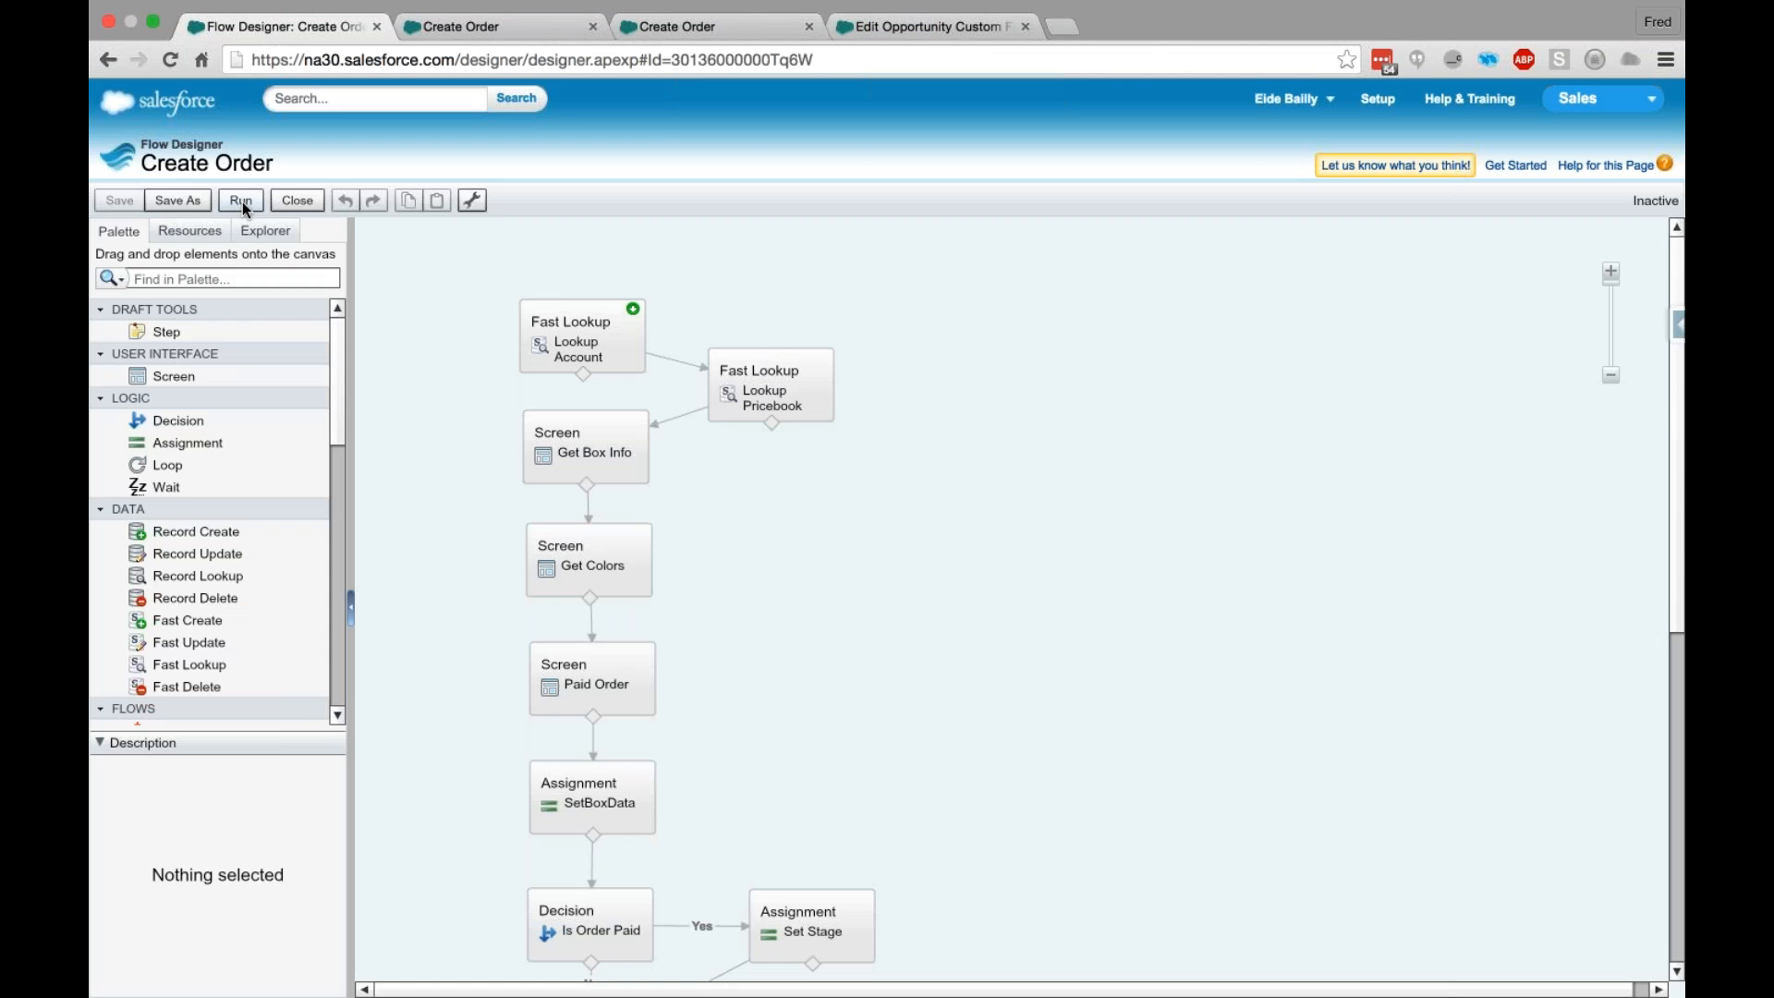
click(241, 201)
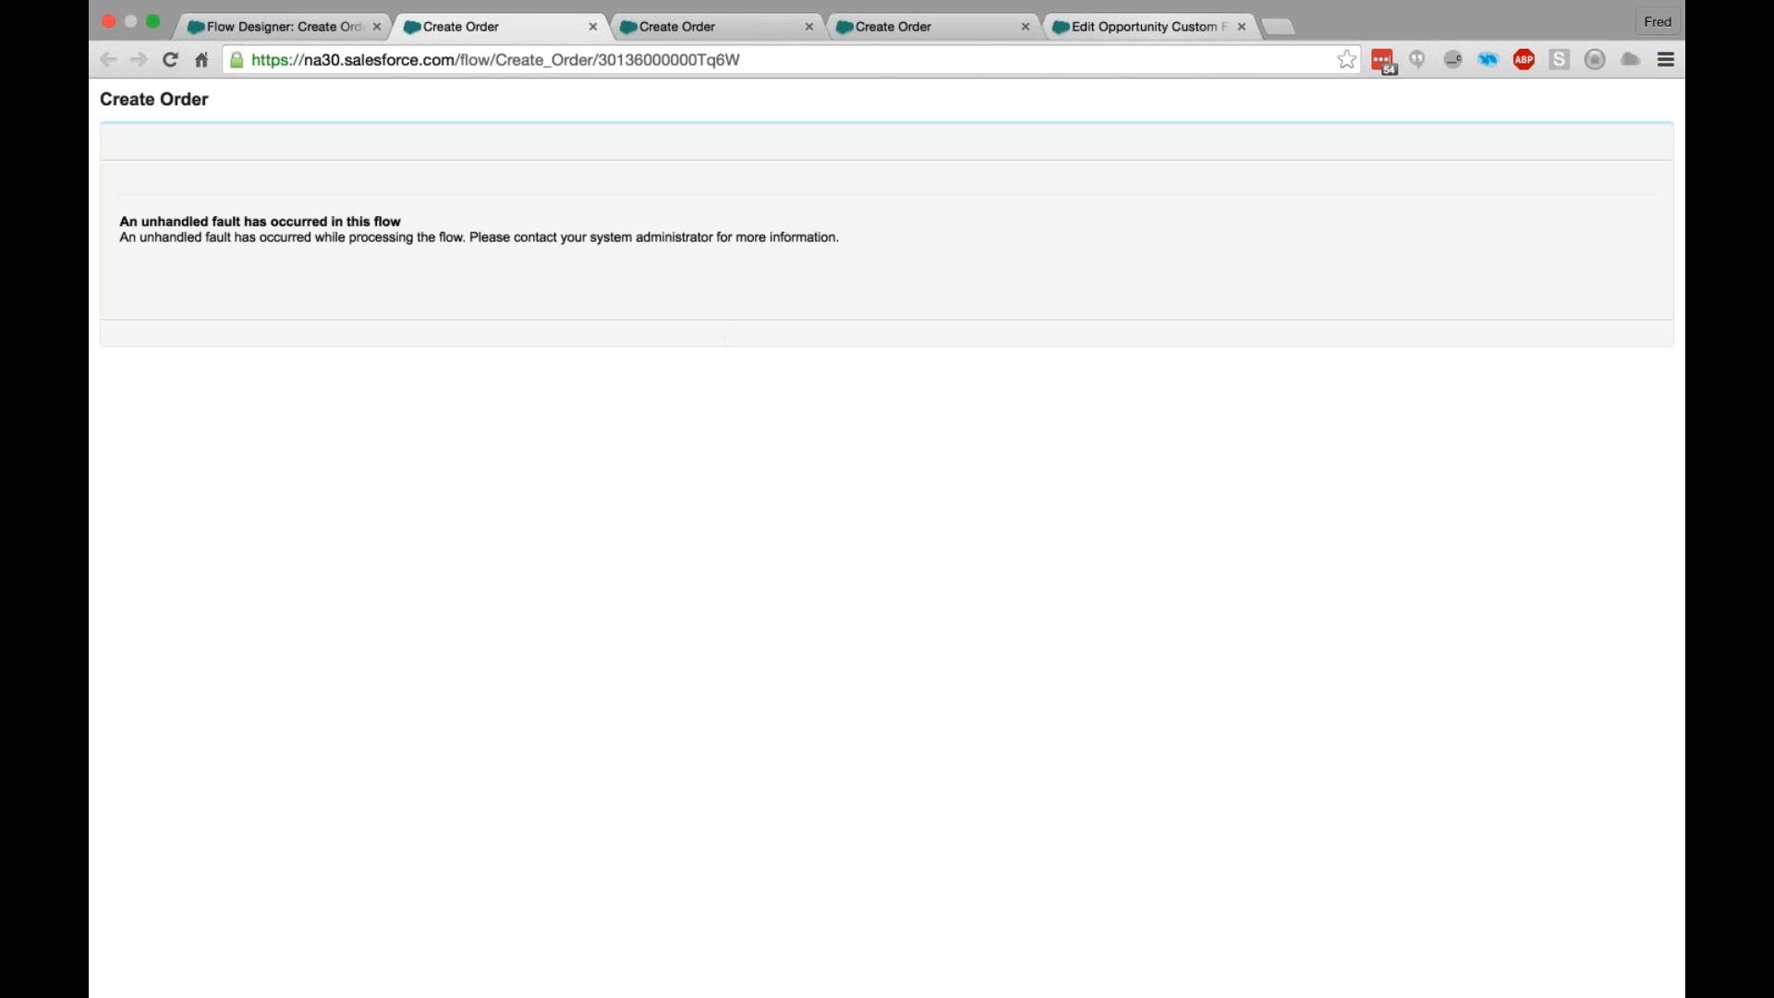
- Append ?AccountID= with the copied account ID to the flow run's address and load it
key(super+l)
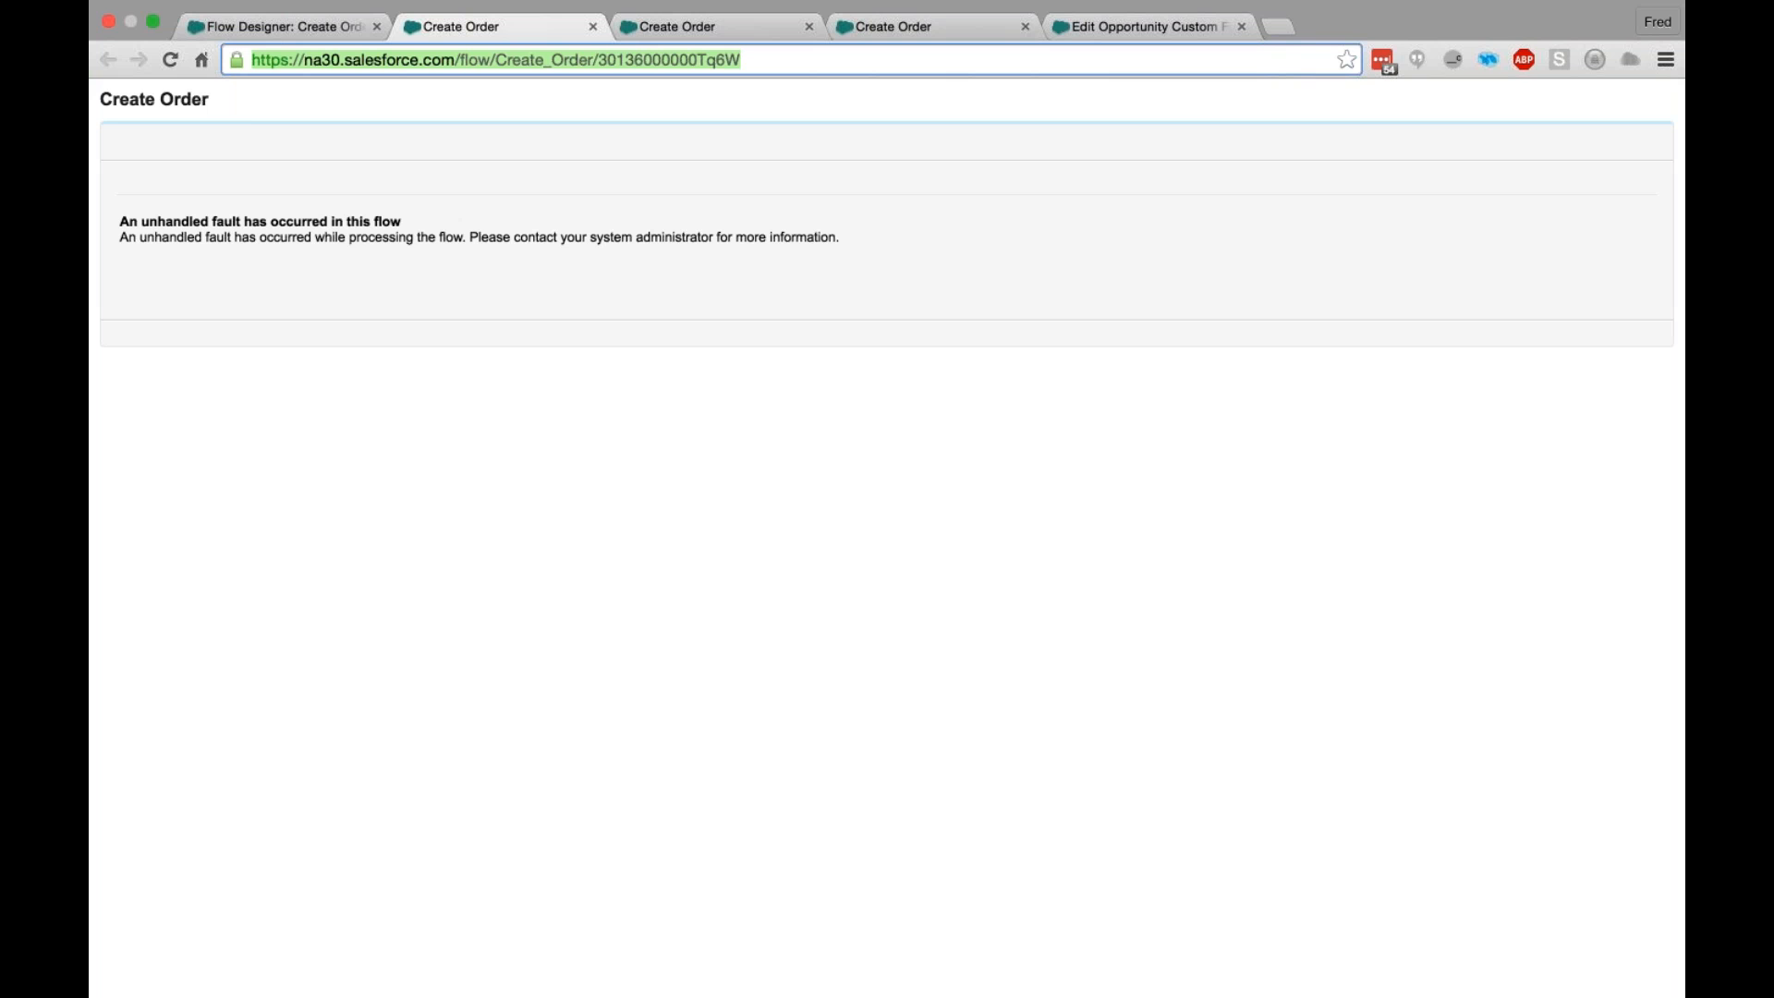
key(Right)
text(?AccountID=)
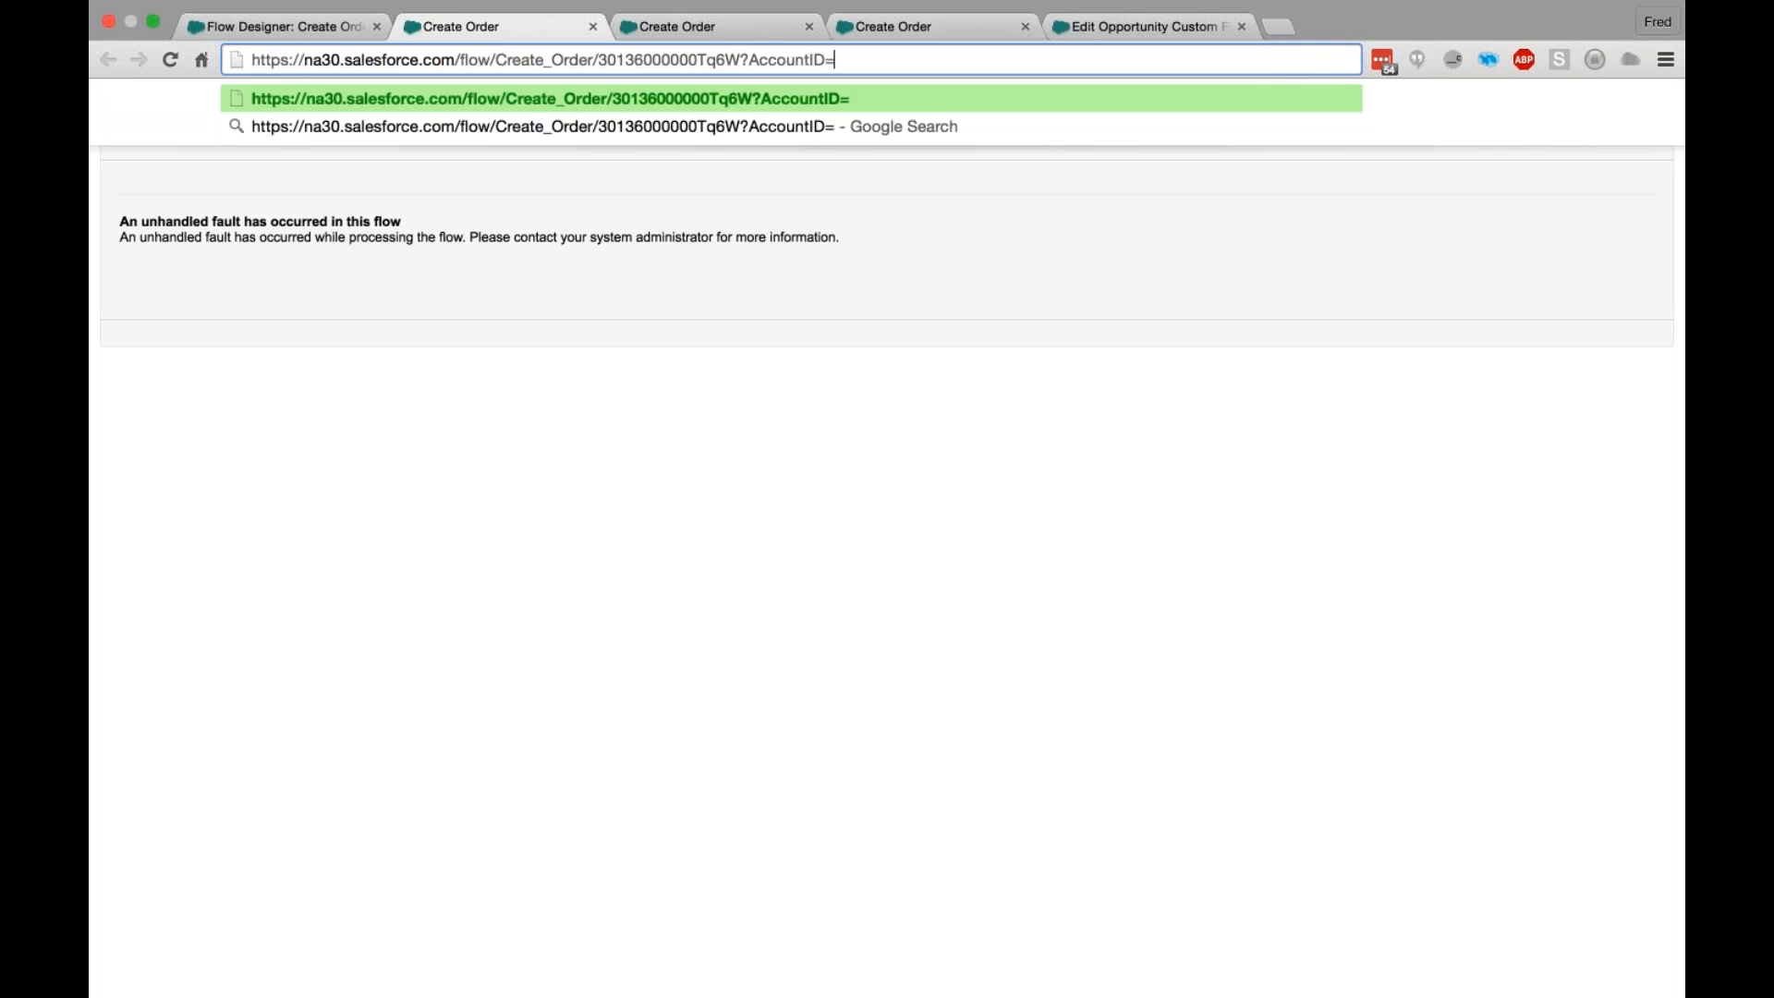
key(super+v)
key(Return)
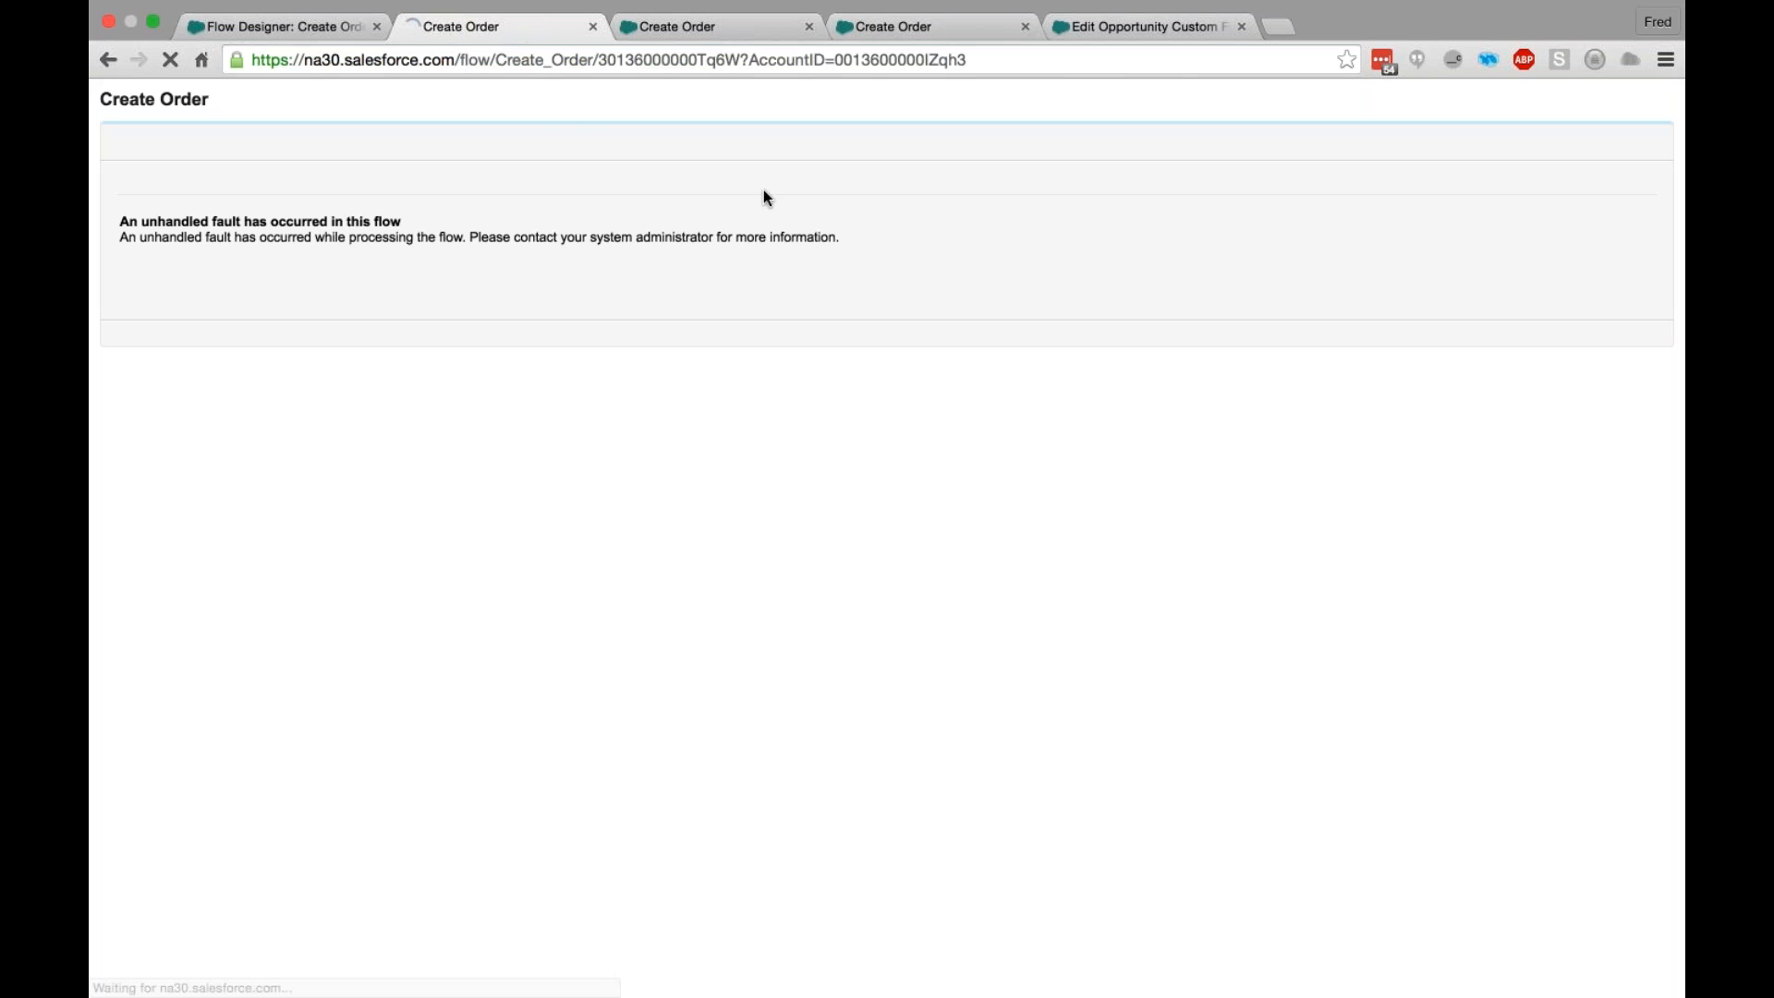
- Submit the box info with Qty -50 and a box height, width and depth of 12 each
click(476, 267)
text(-50)
click(459, 287)
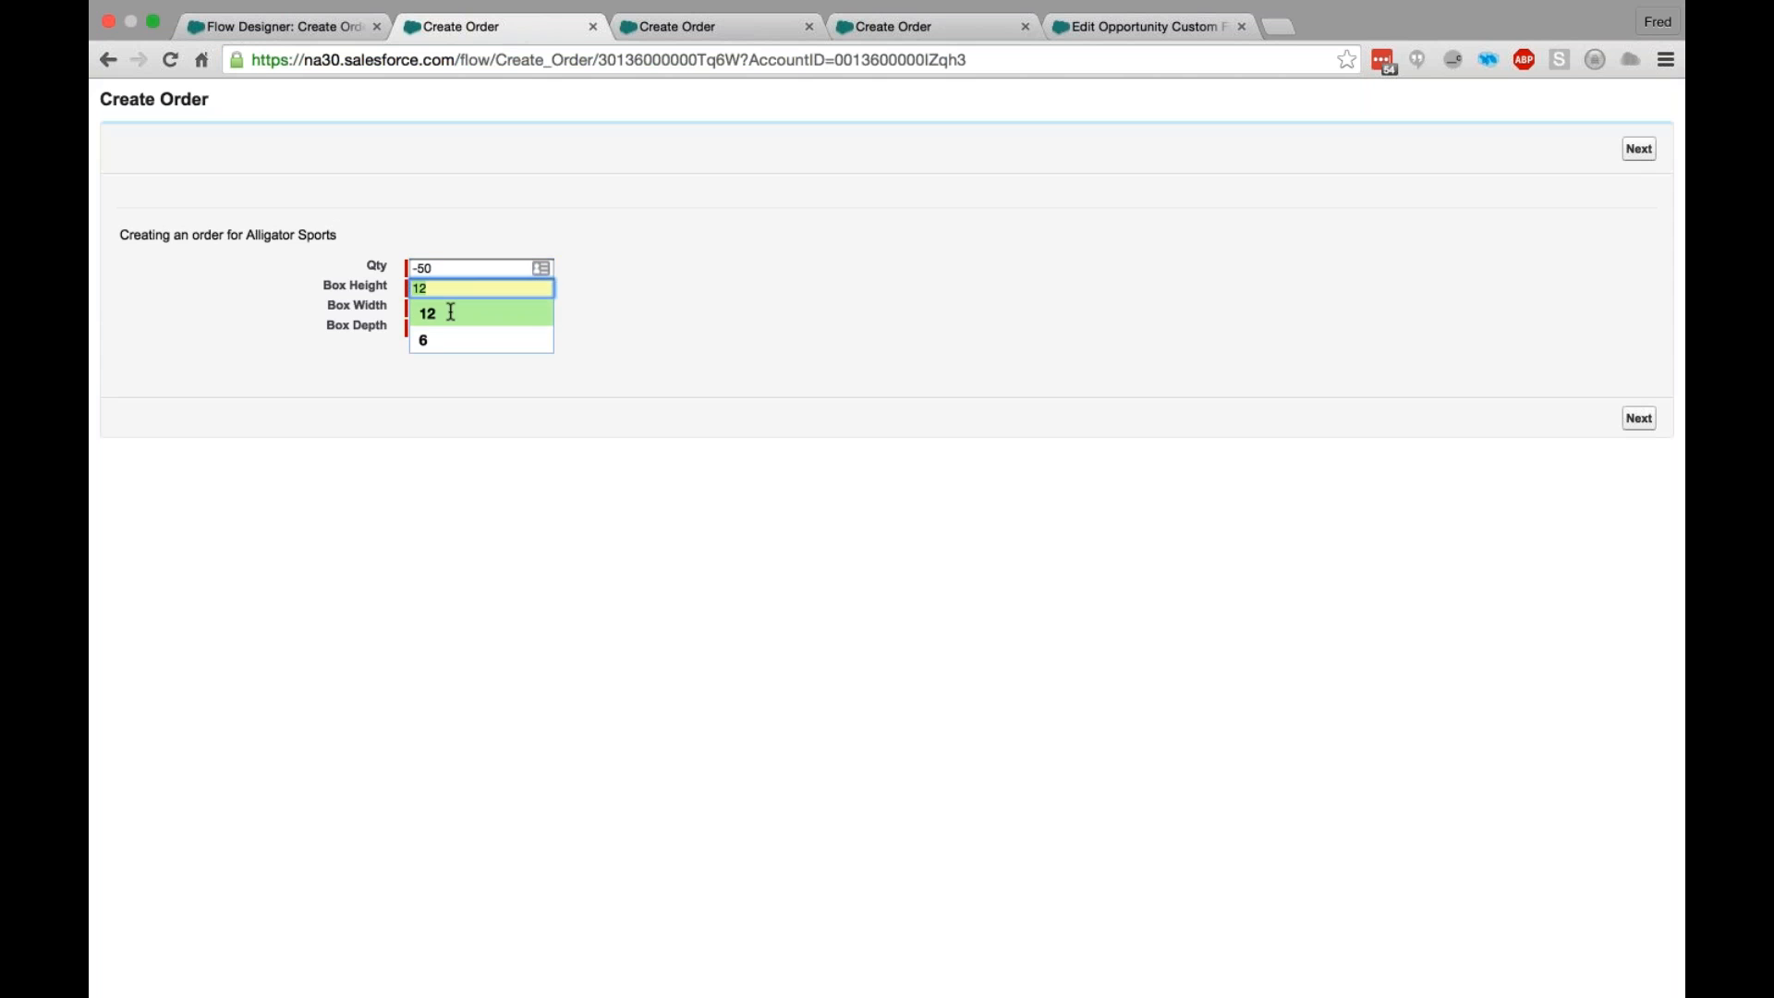
click(450, 312)
click(450, 308)
click(449, 333)
click(448, 329)
click(448, 354)
click(1641, 421)
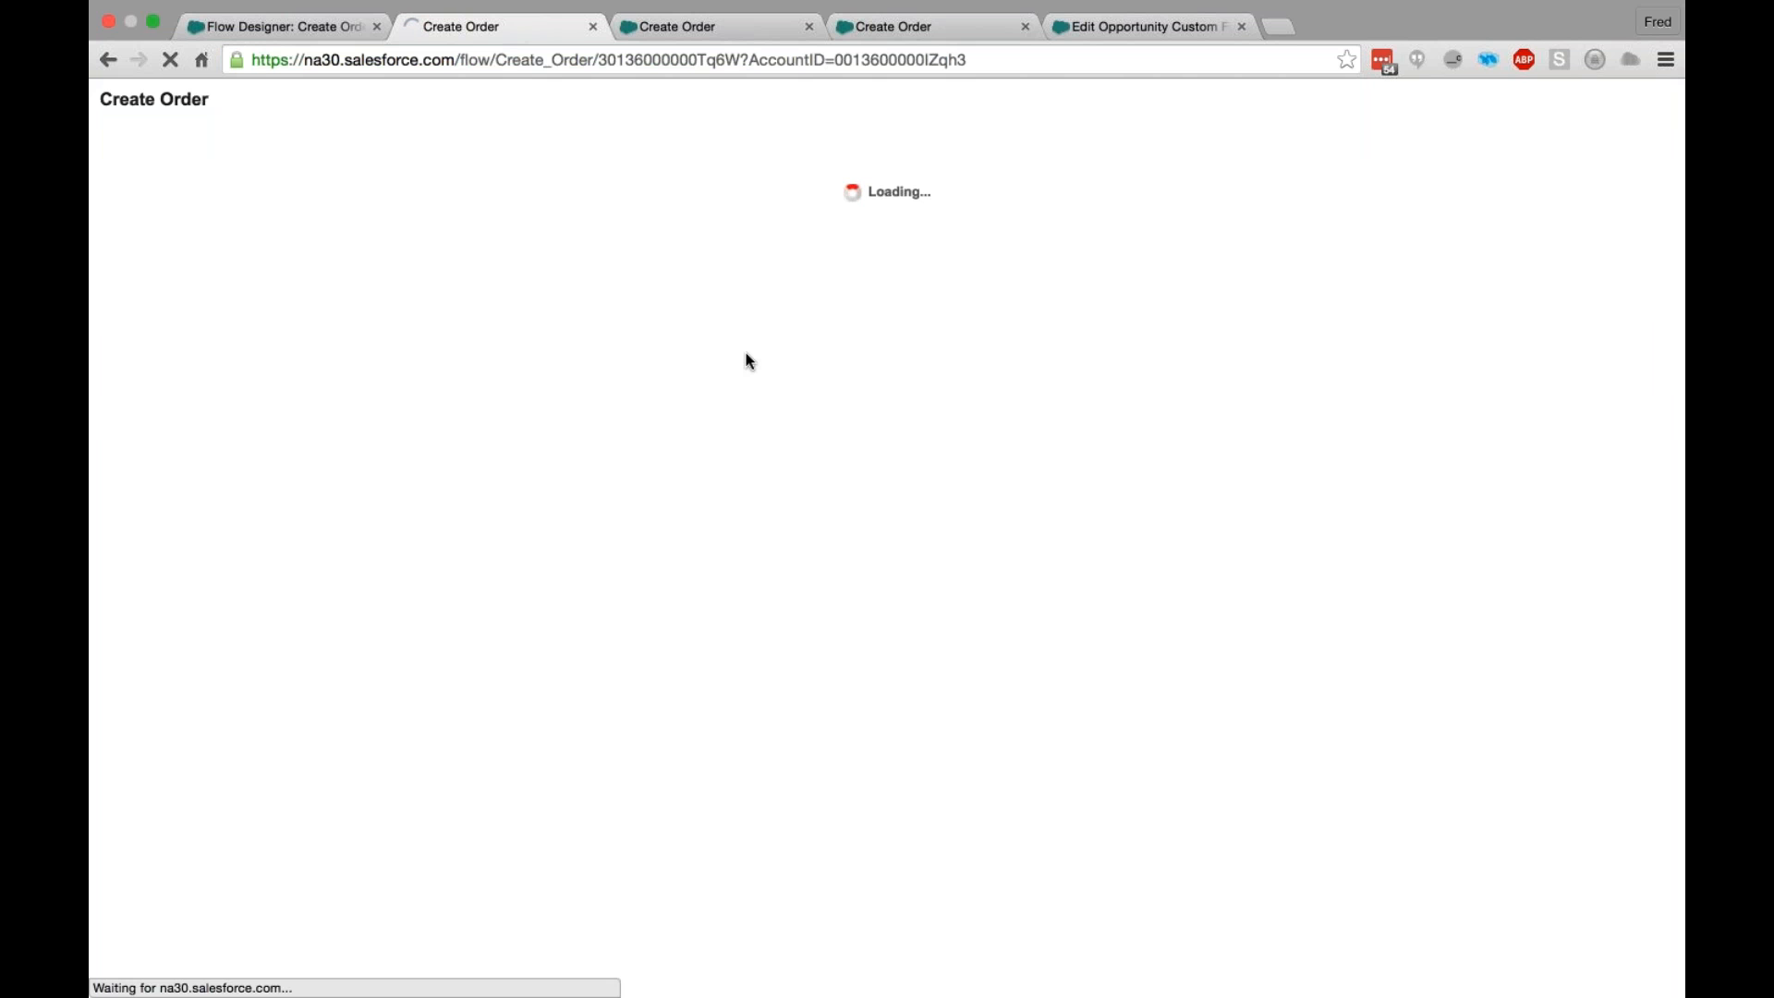
- Change Qty to 0 and resubmit the box info to test the validation
drag(709, 287, 813, 285)
click(518, 286)
click(813, 285)
drag(498, 268, 332, 265)
text(0)
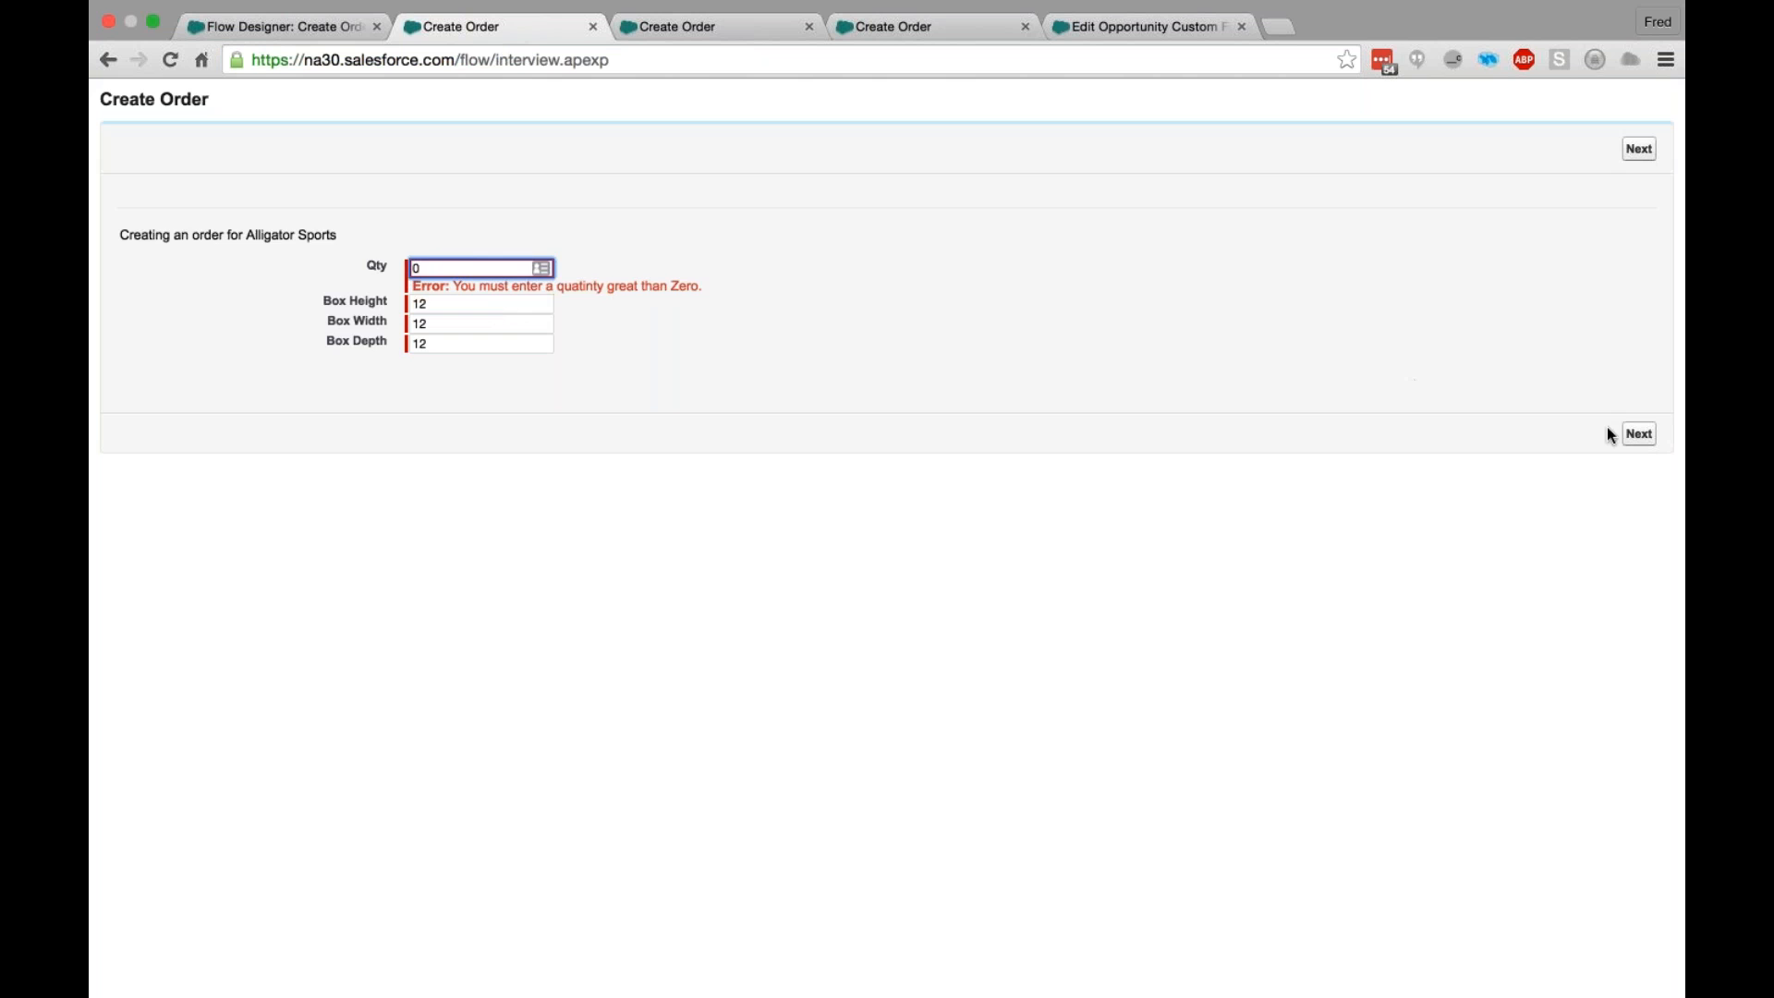
click(1638, 433)
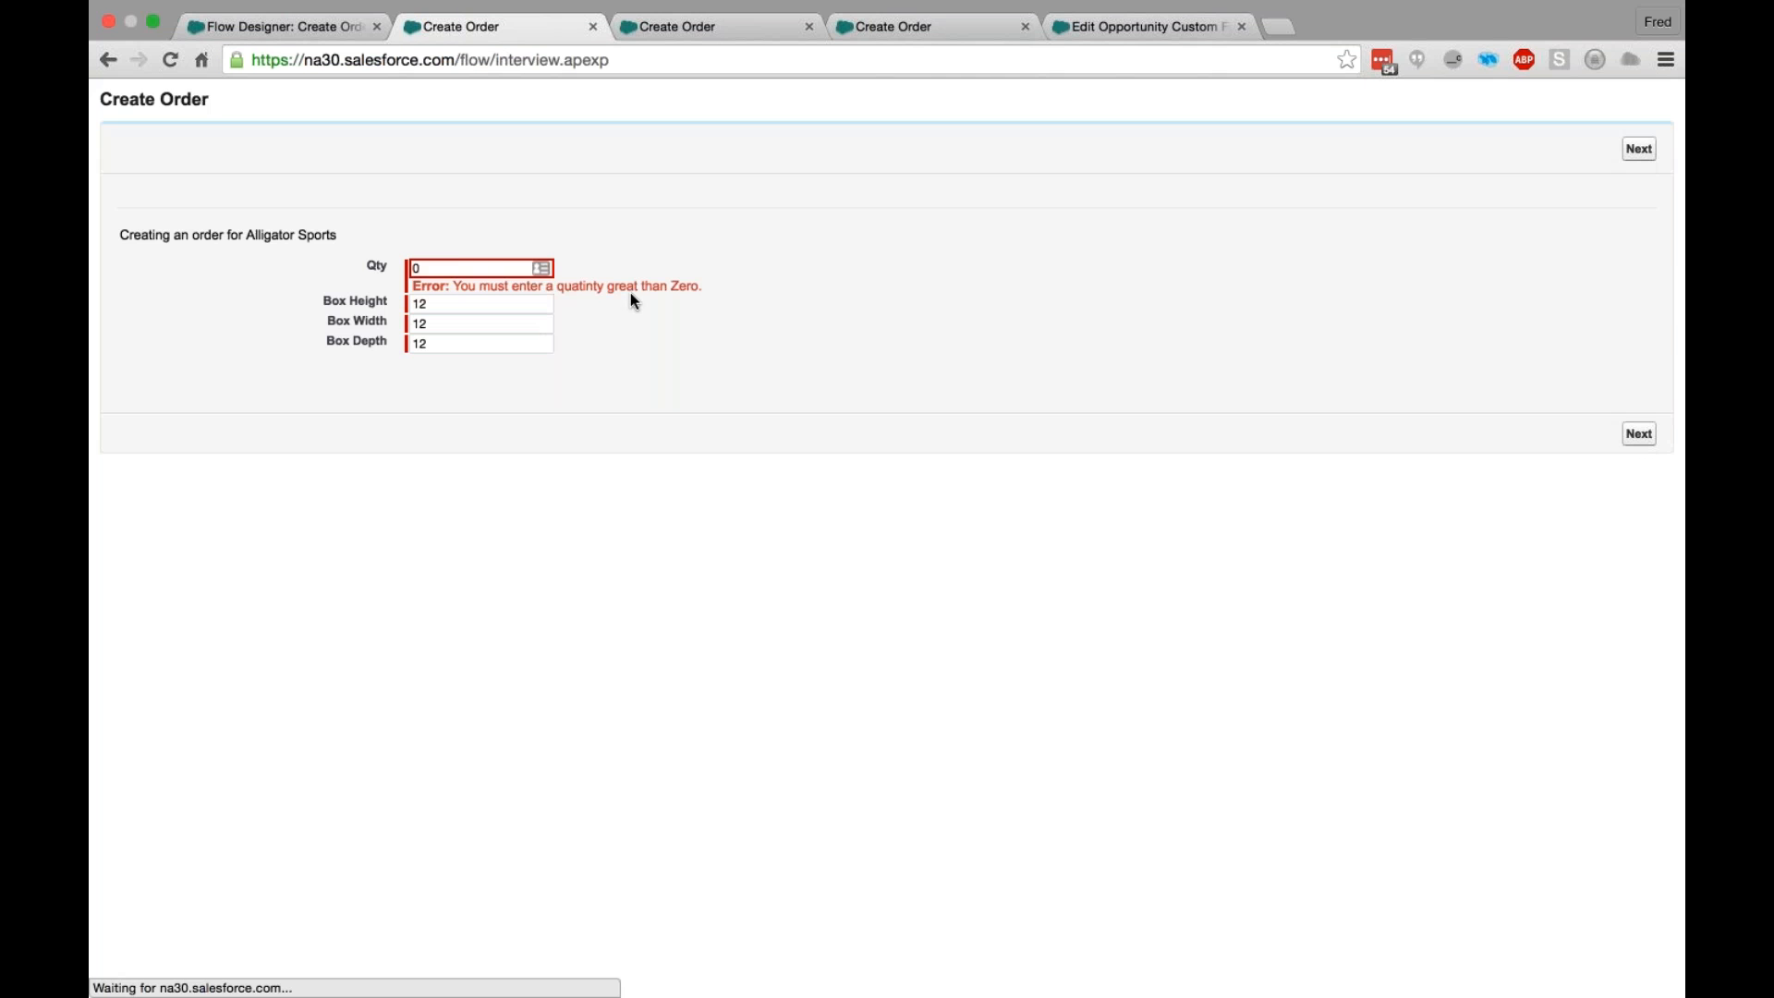
- Change Qty to 90 and continue from the box info screen
key(BackSpace)
text(90)
click(1638, 433)
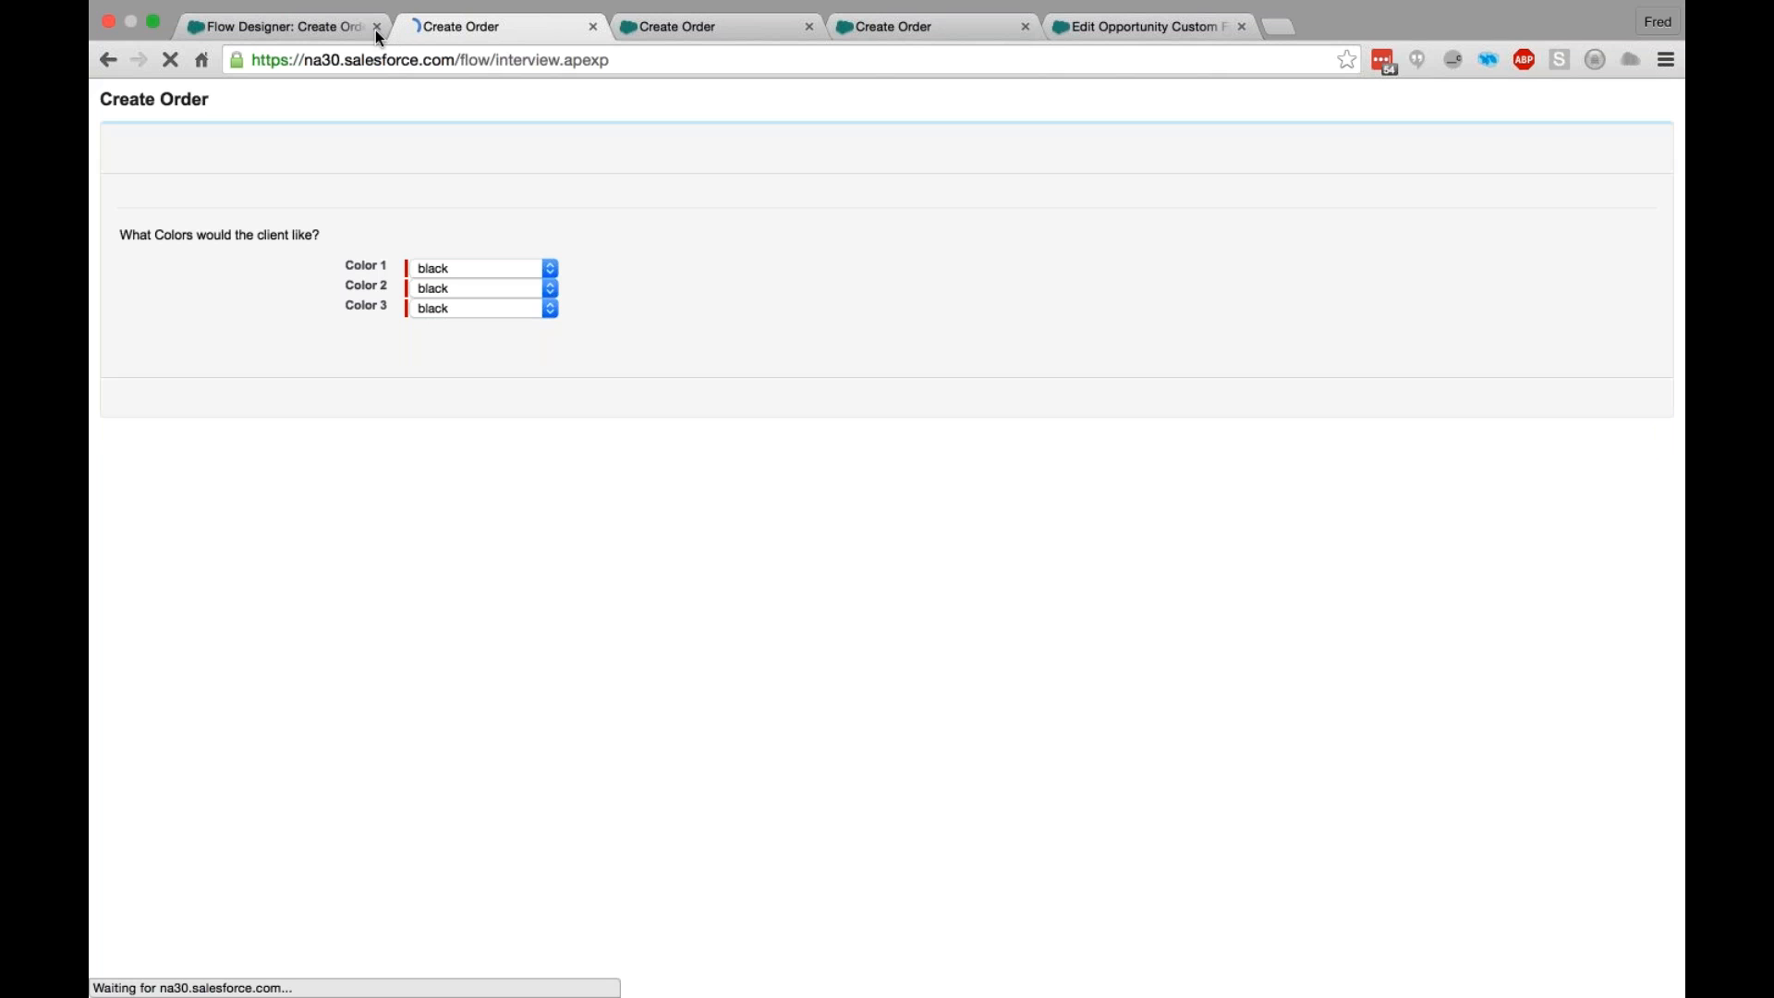
- Return to the flow's canvas and review the Qty field's validation settings in the Get Box Info screen without changing them
click(295, 27)
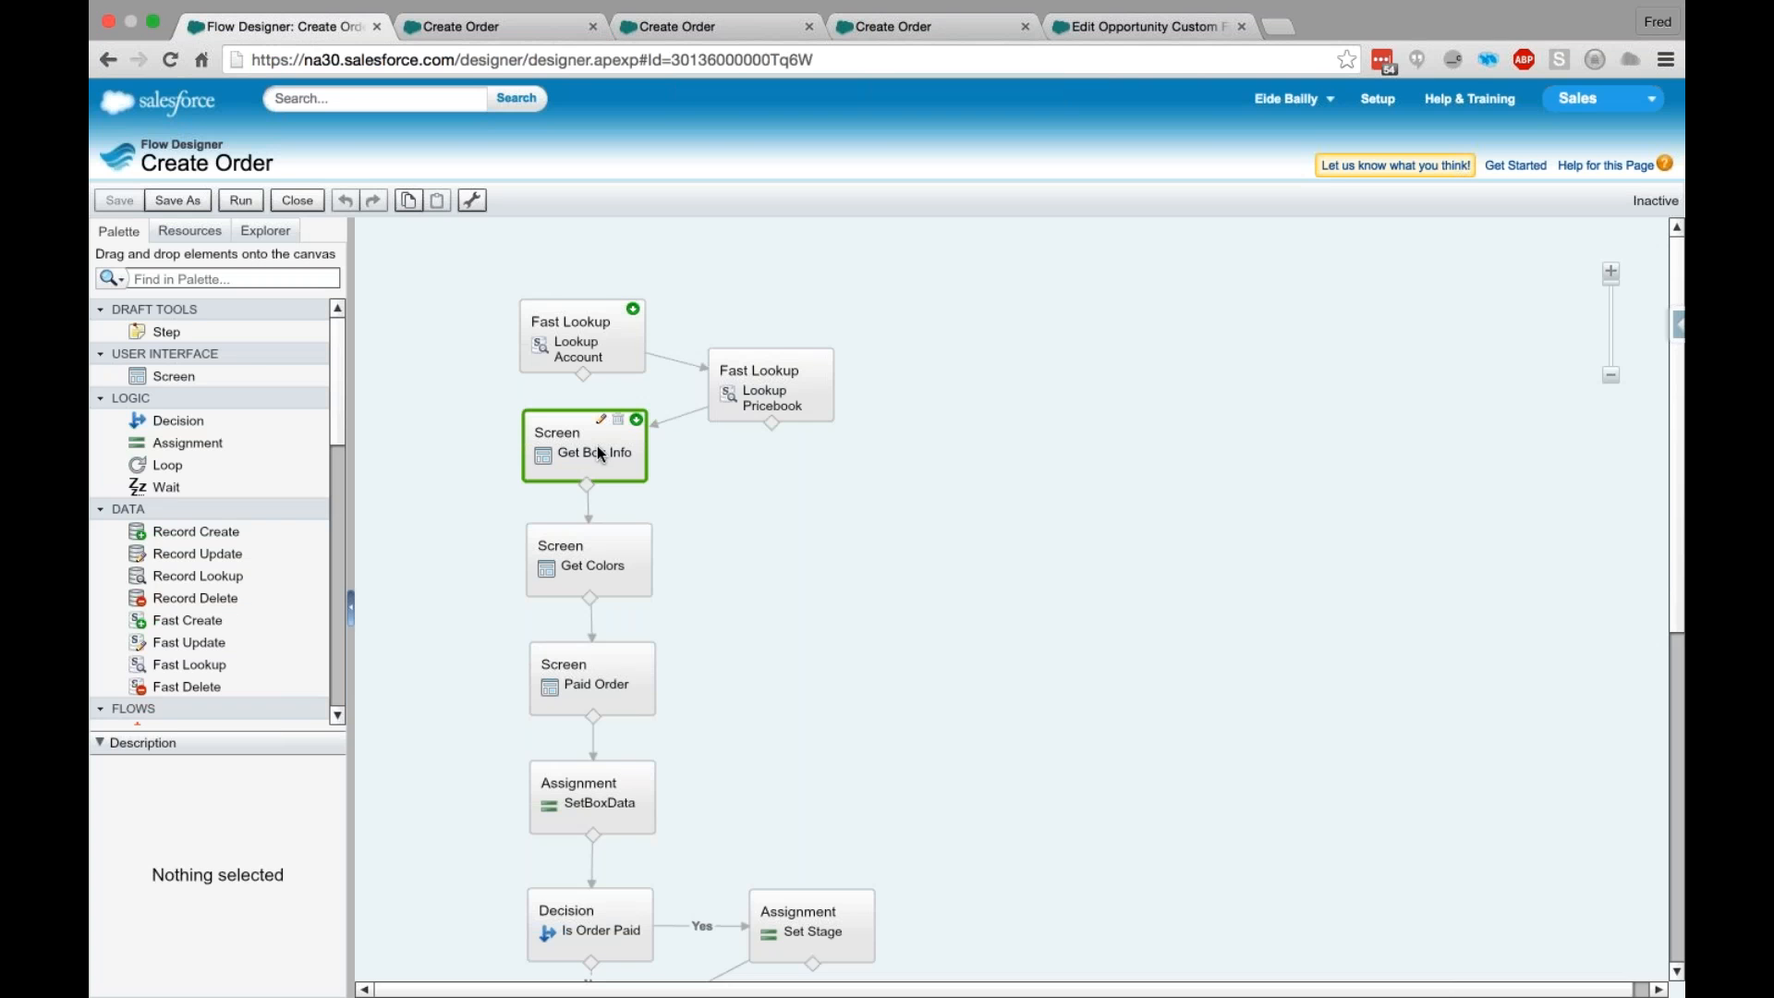
double_click(598, 453)
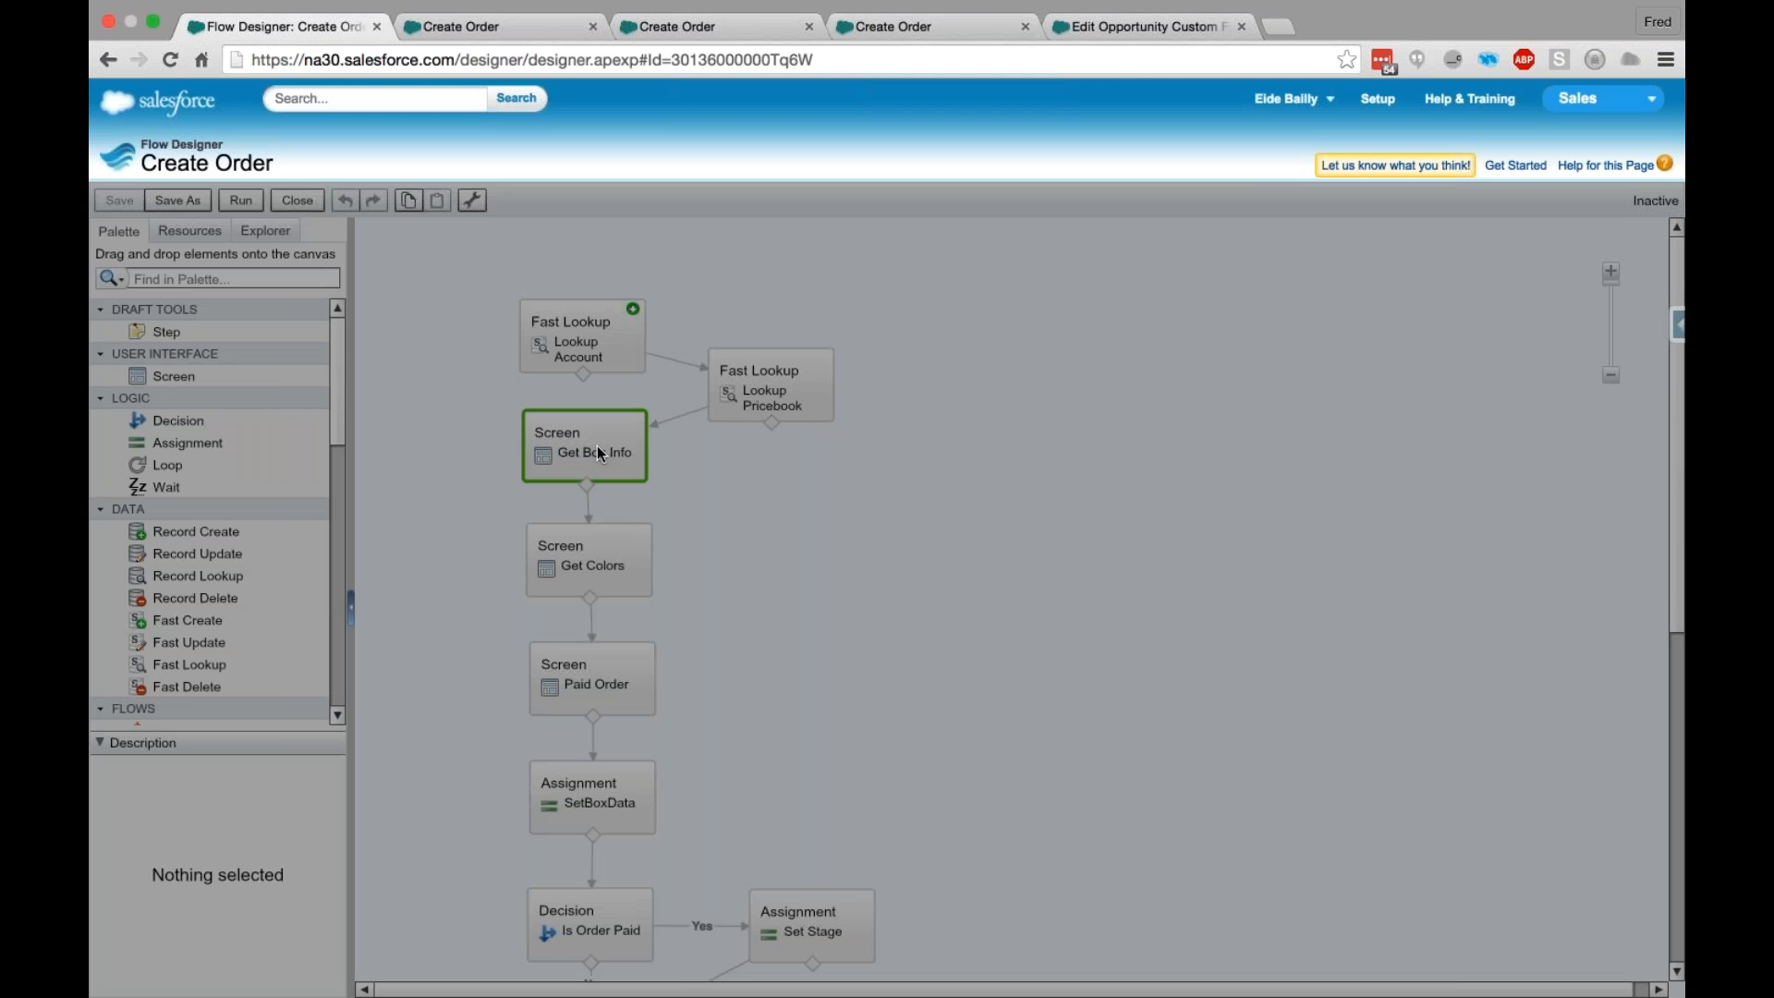
double_click(597, 453)
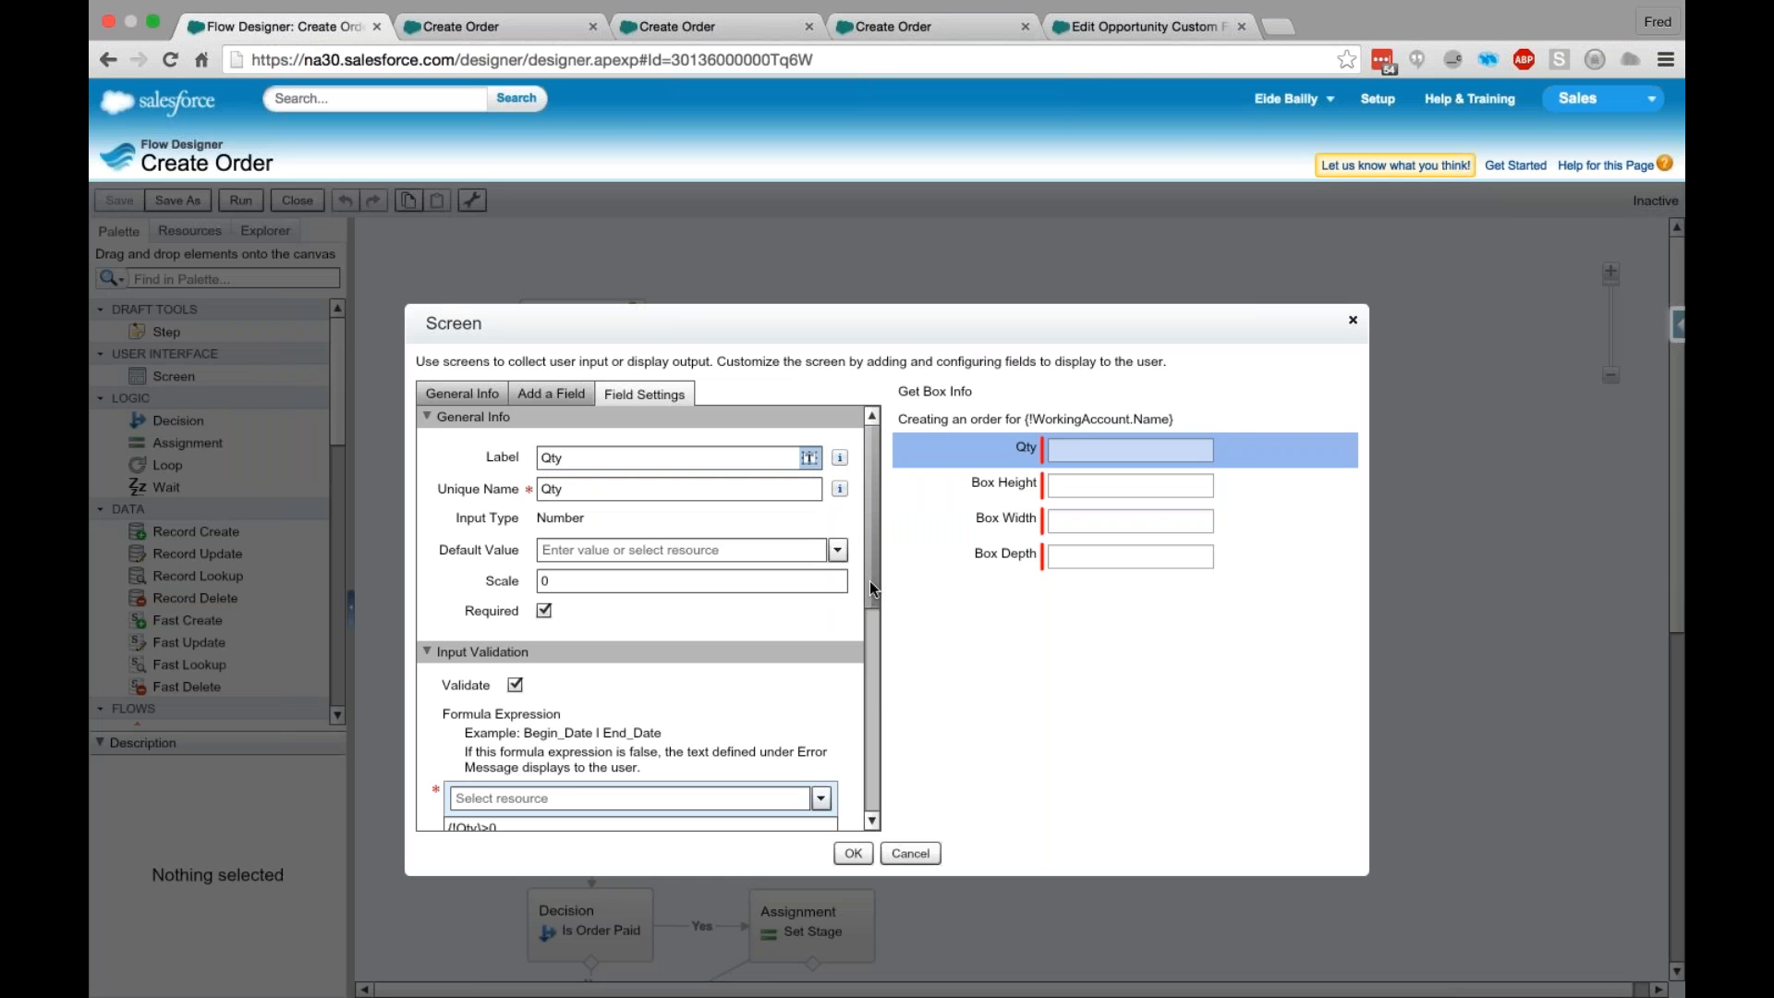
drag(869, 580, 869, 678)
click(910, 853)
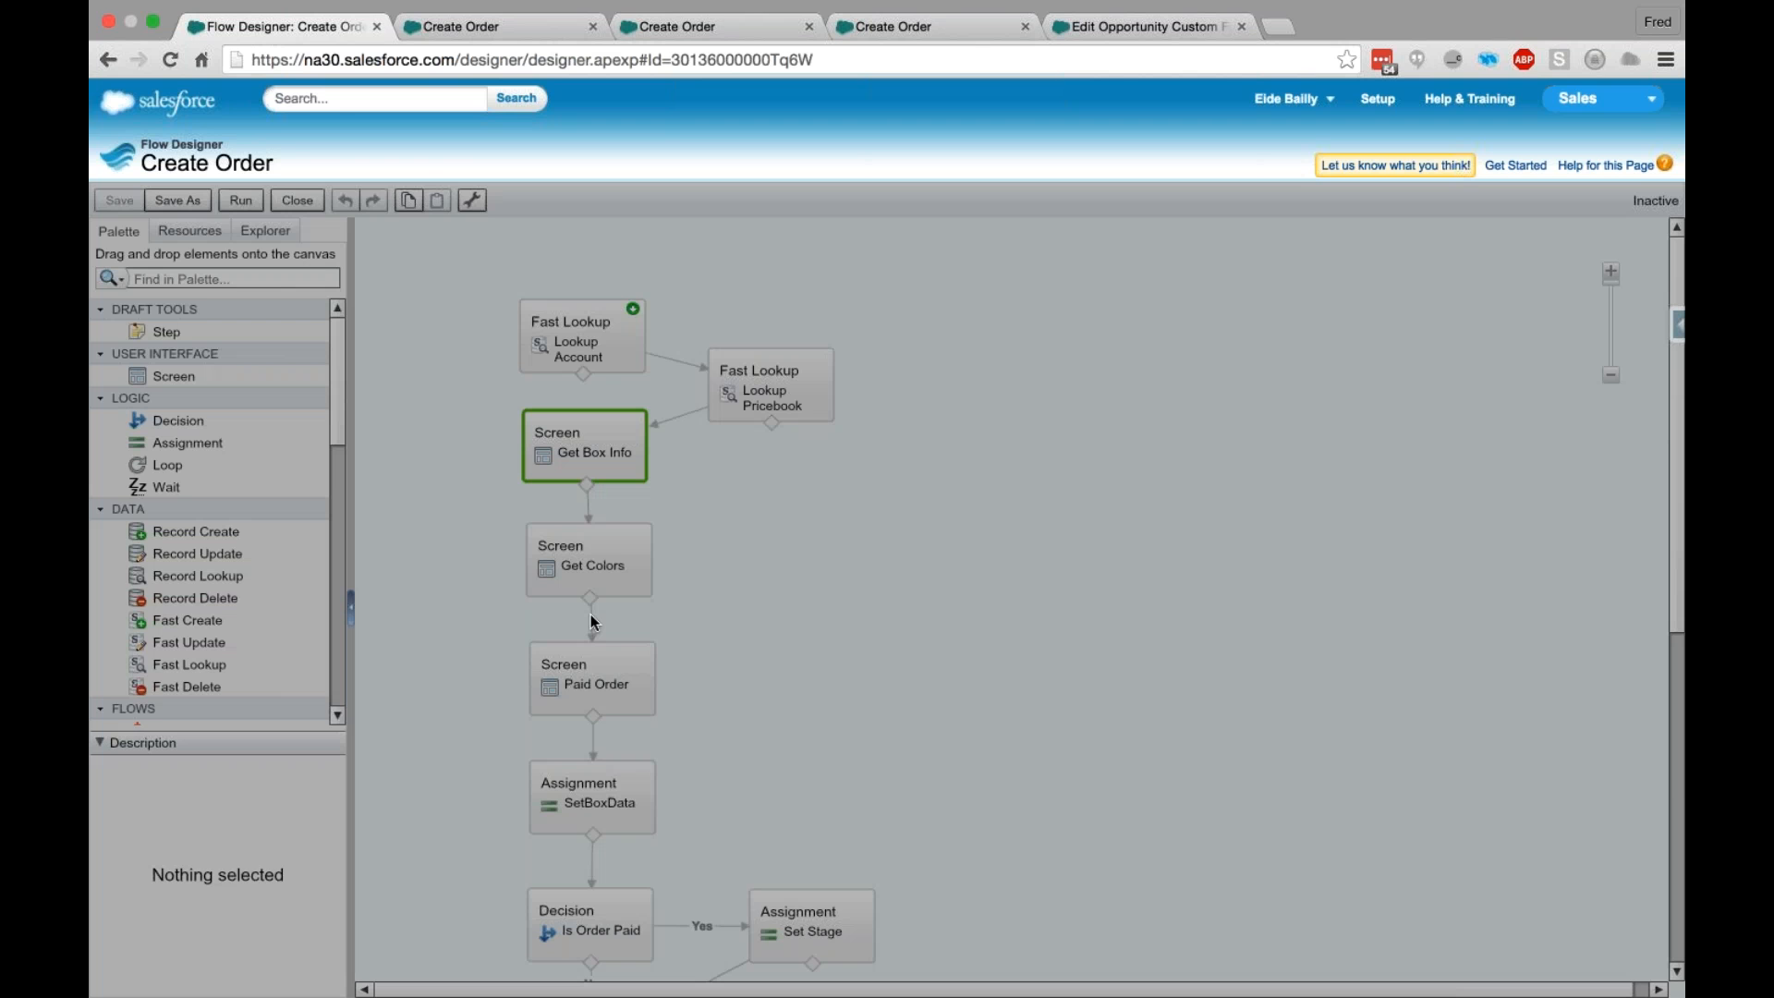
- Open the Total Price field's settings in the Paid Order screen element and enable input validation
double_click(591, 679)
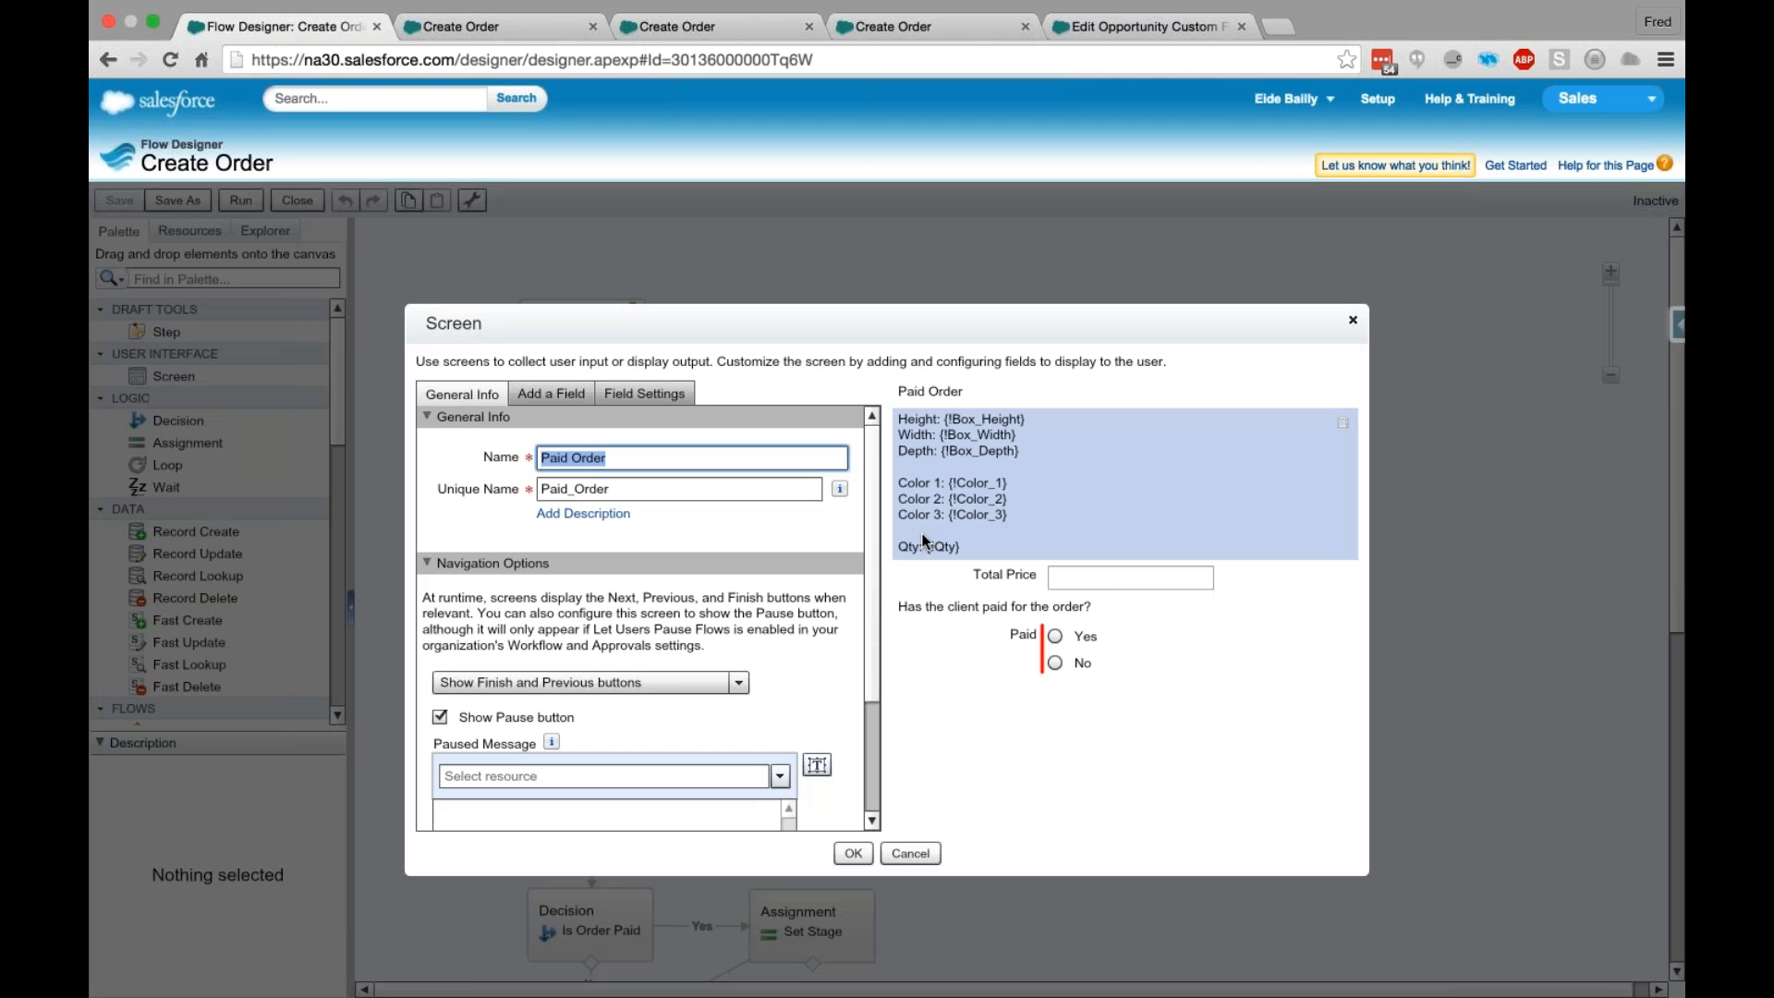
click(924, 574)
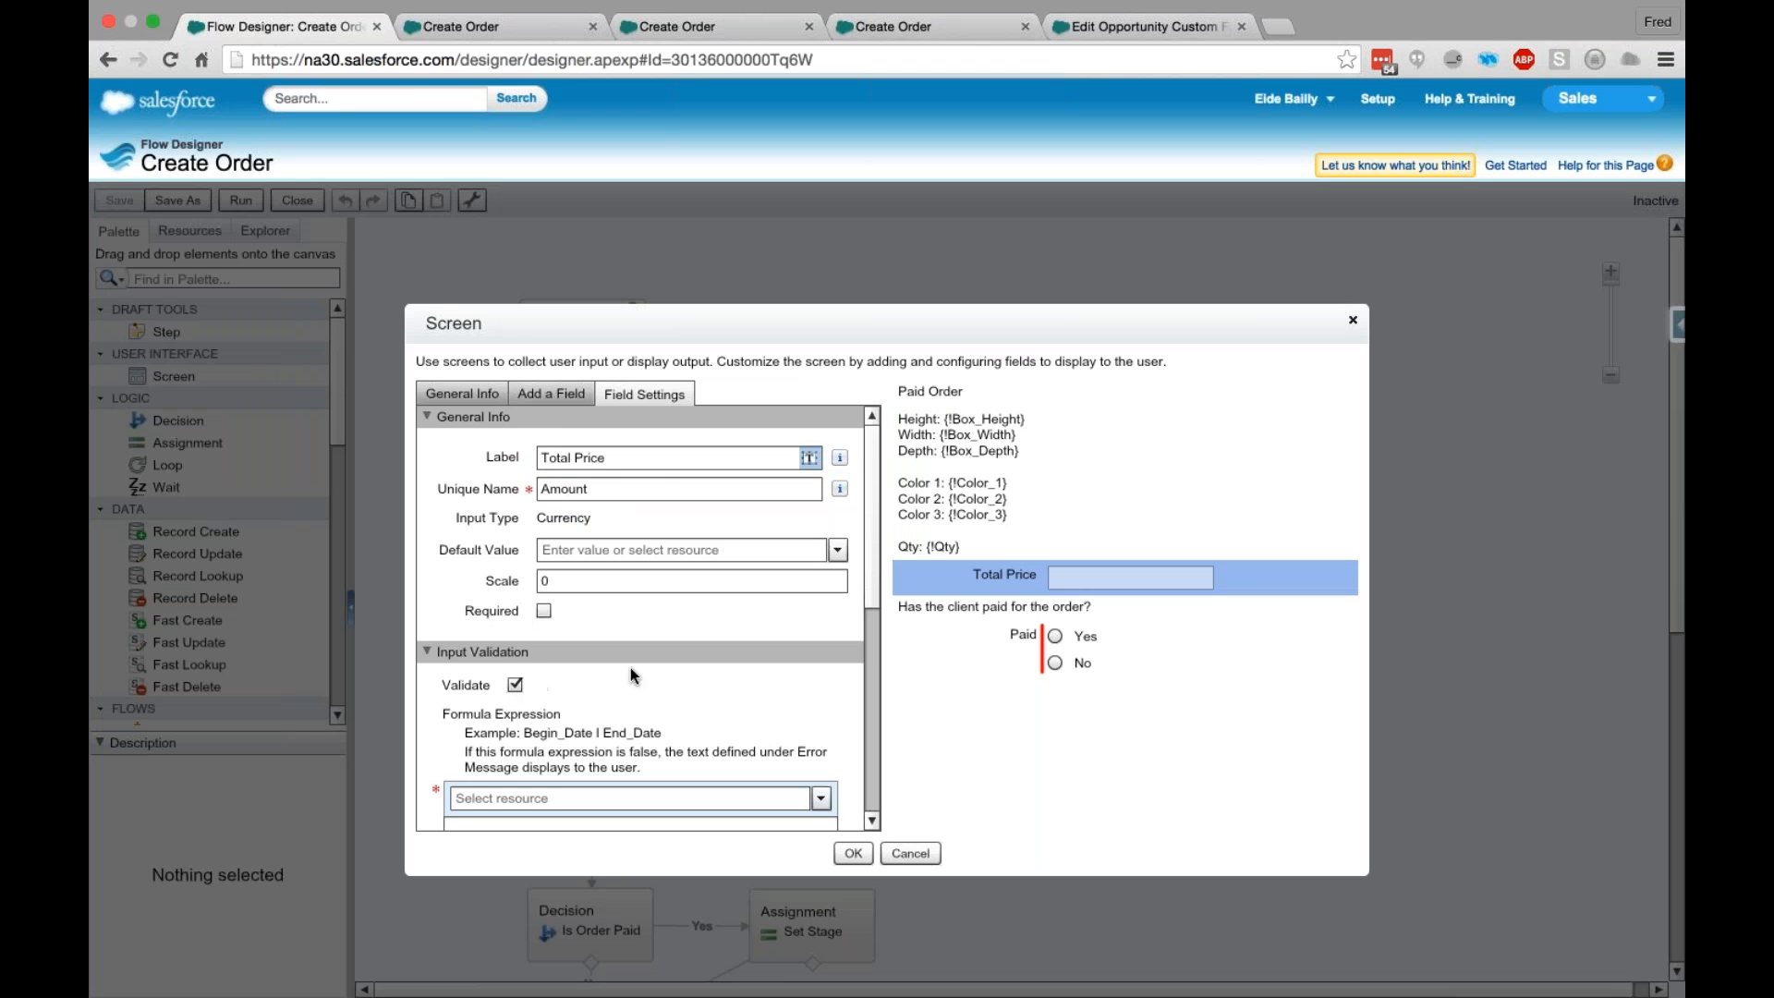
scroll(630, 667, down, 2)
scroll(629, 667, down, 1)
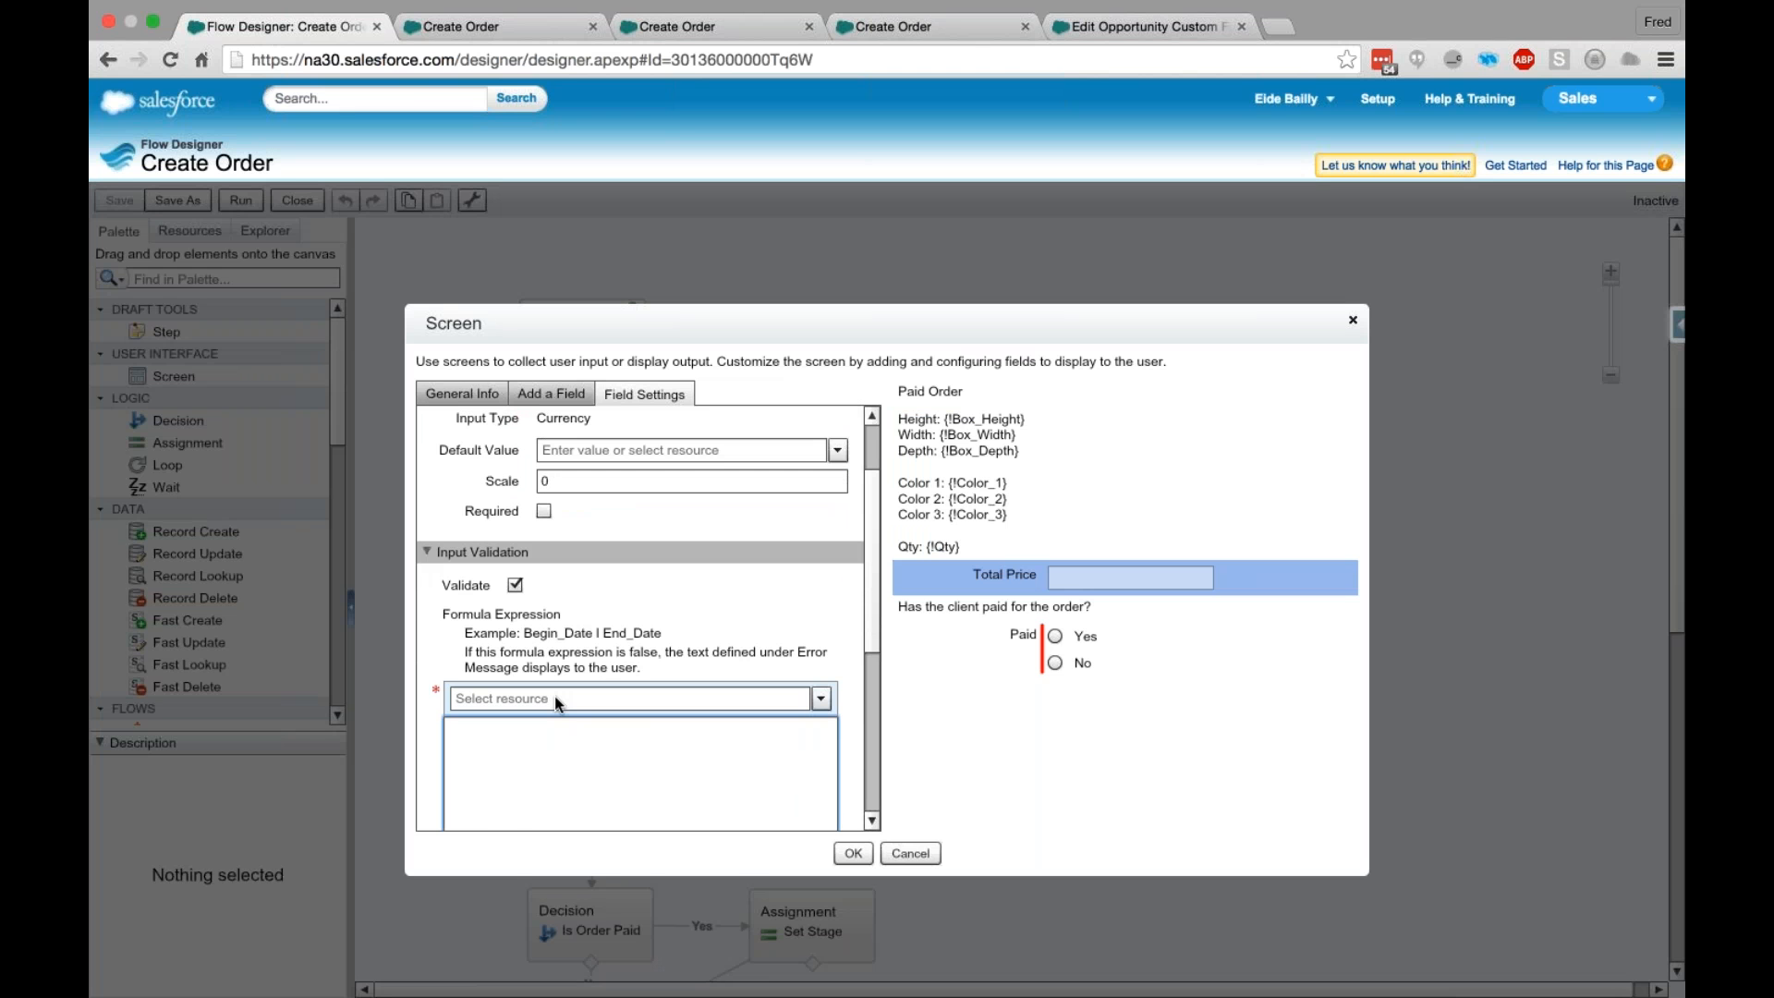
- Set Total Price's validation formula to {!LineItem.TotalPrice}>{!Qty}*0.75 using the LineItem TotalPrice and Qty resources
click(554, 700)
text(Total)
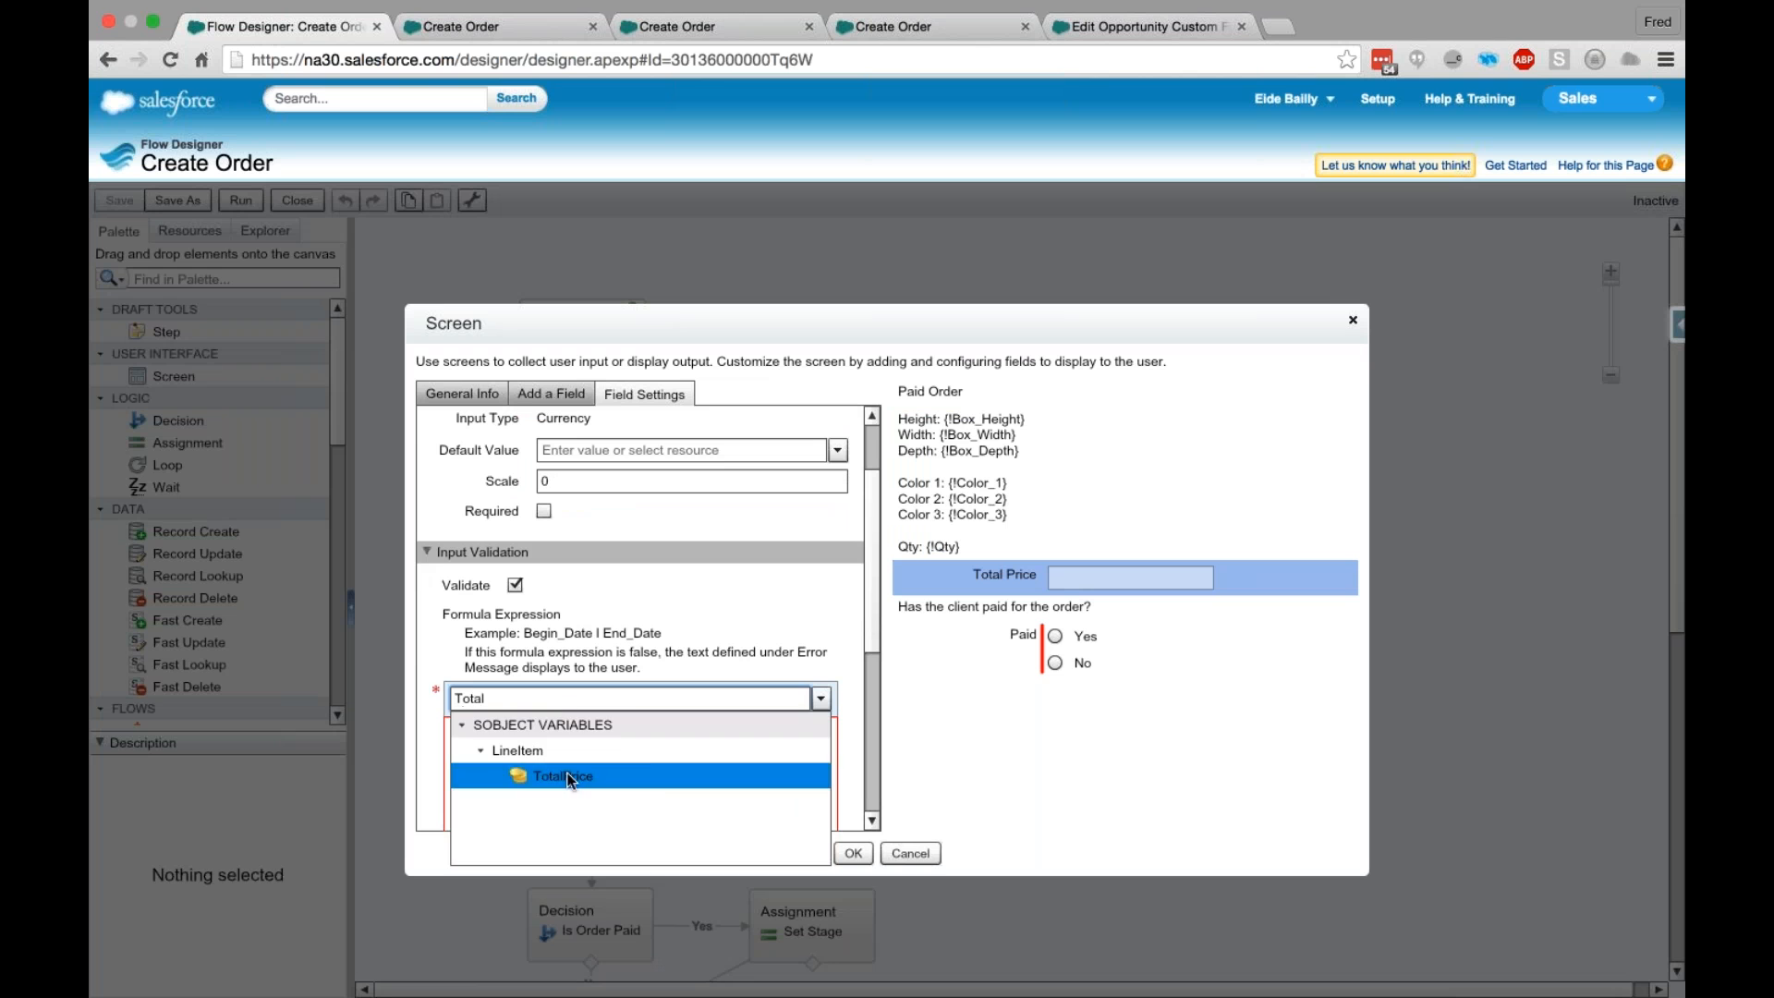
click(569, 780)
click(628, 738)
text(>)
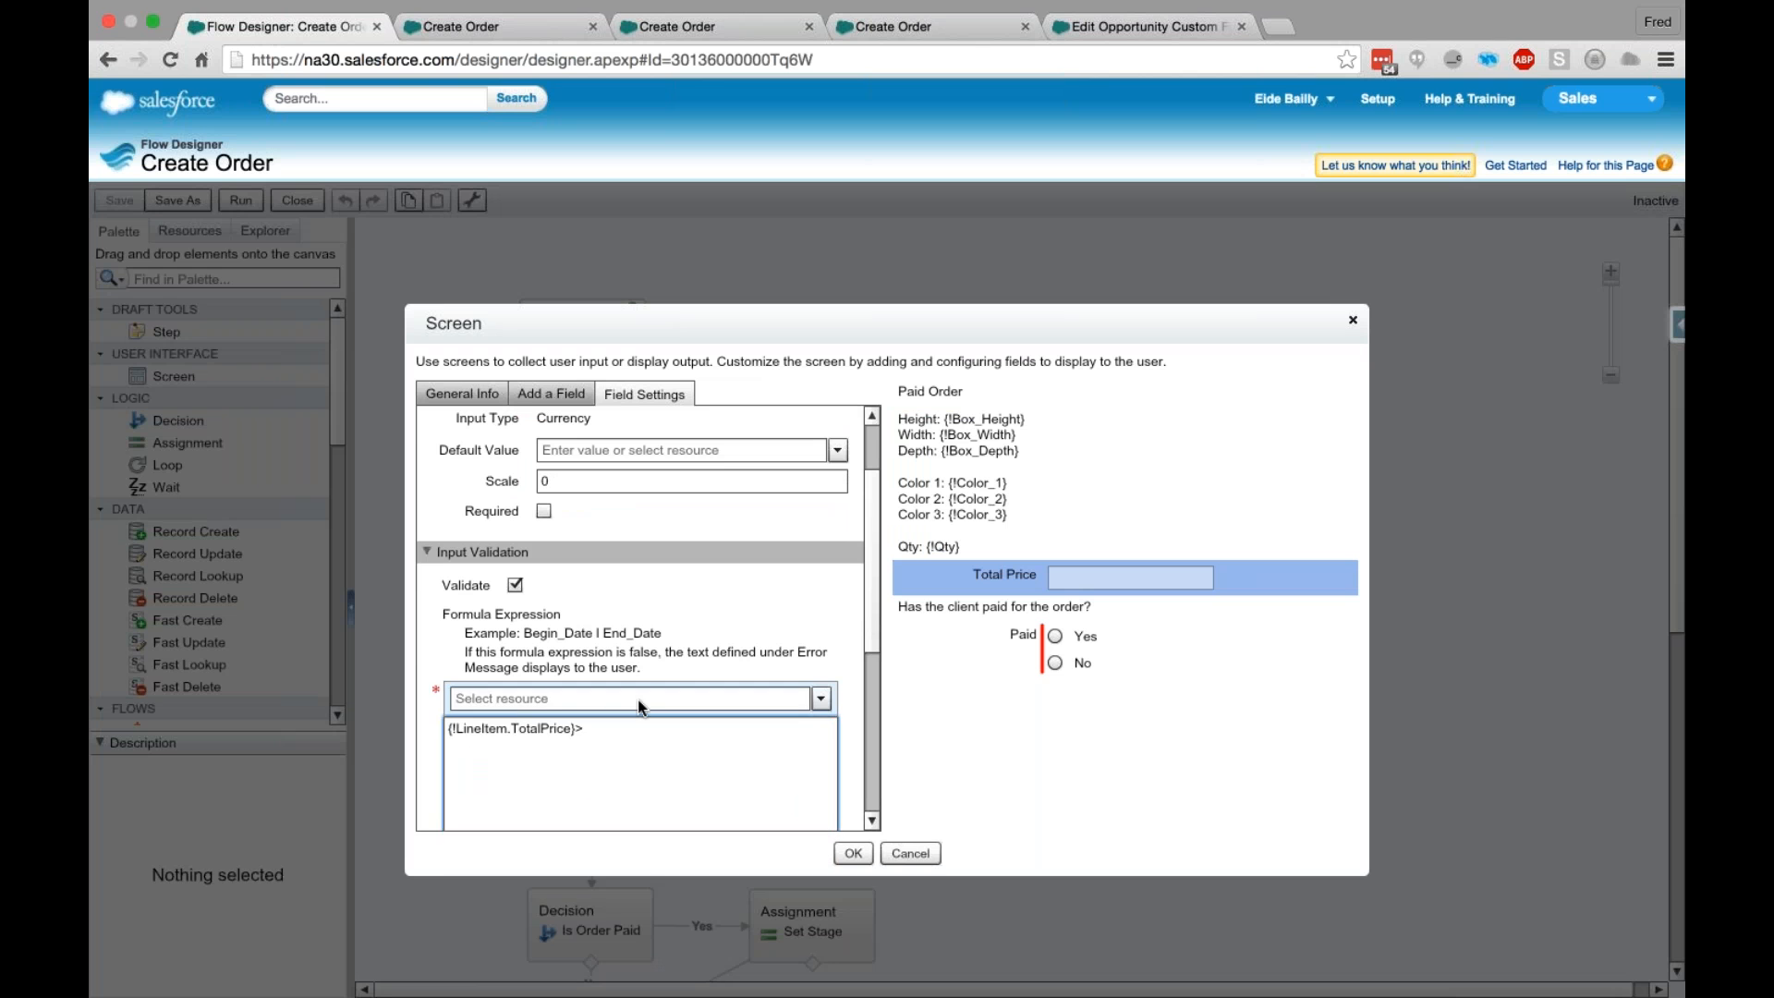
click(638, 700)
text(Qty)
click(625, 748)
click(664, 736)
text(*0.75)
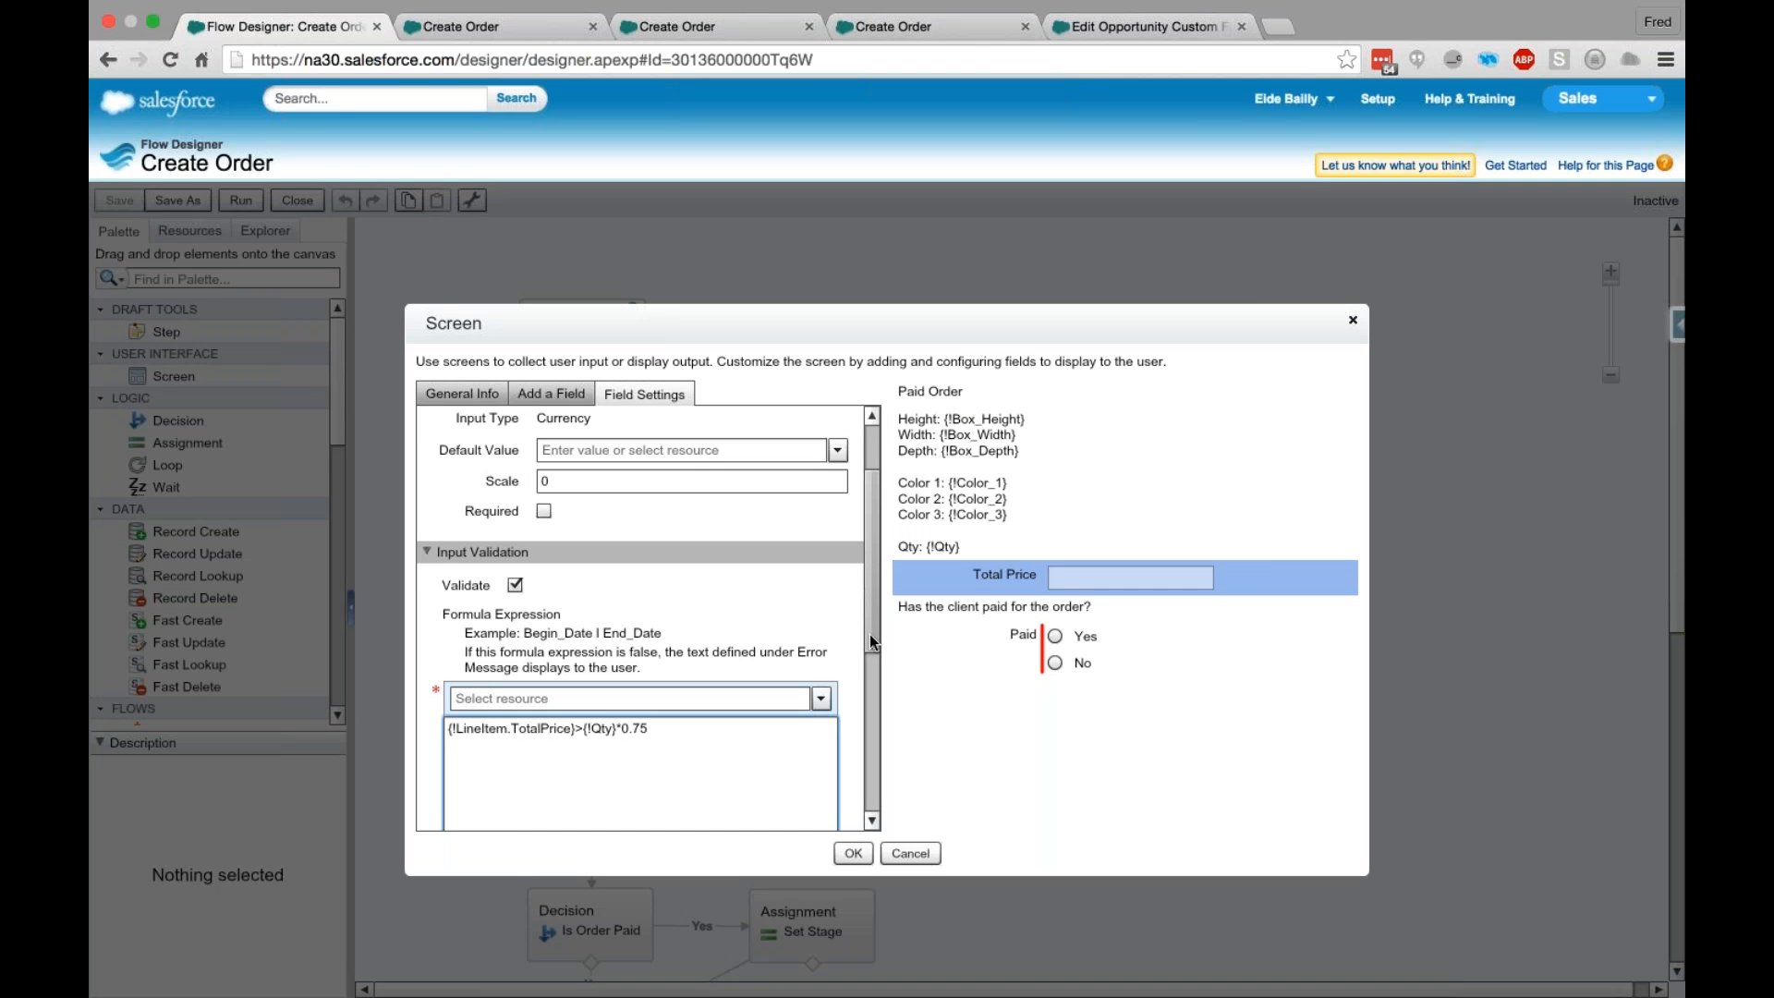
- Review the Total Price validation formula and error message area, and apply the Paid Order screen's settings
drag(869, 635, 880, 707)
click(650, 575)
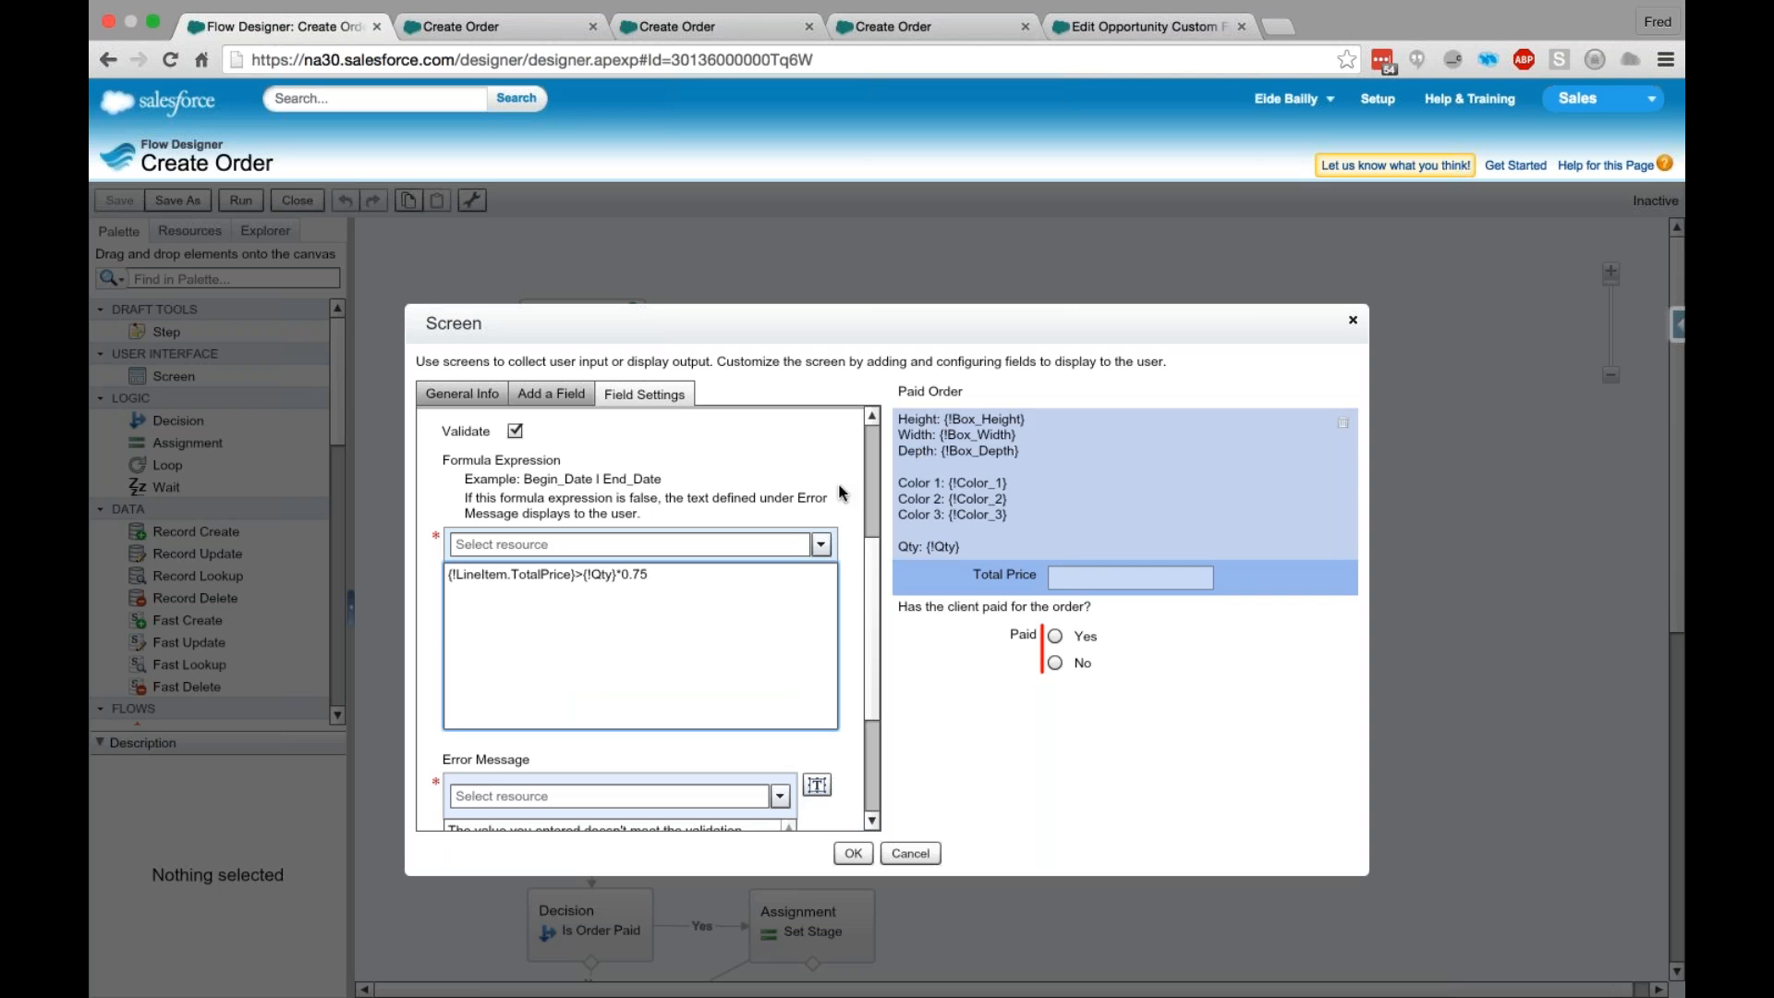
mouse_move(587, 574)
mouse_down()
mouse_move(638, 574)
mouse_move(612, 575)
mouse_up()
click(675, 575)
click(496, 588)
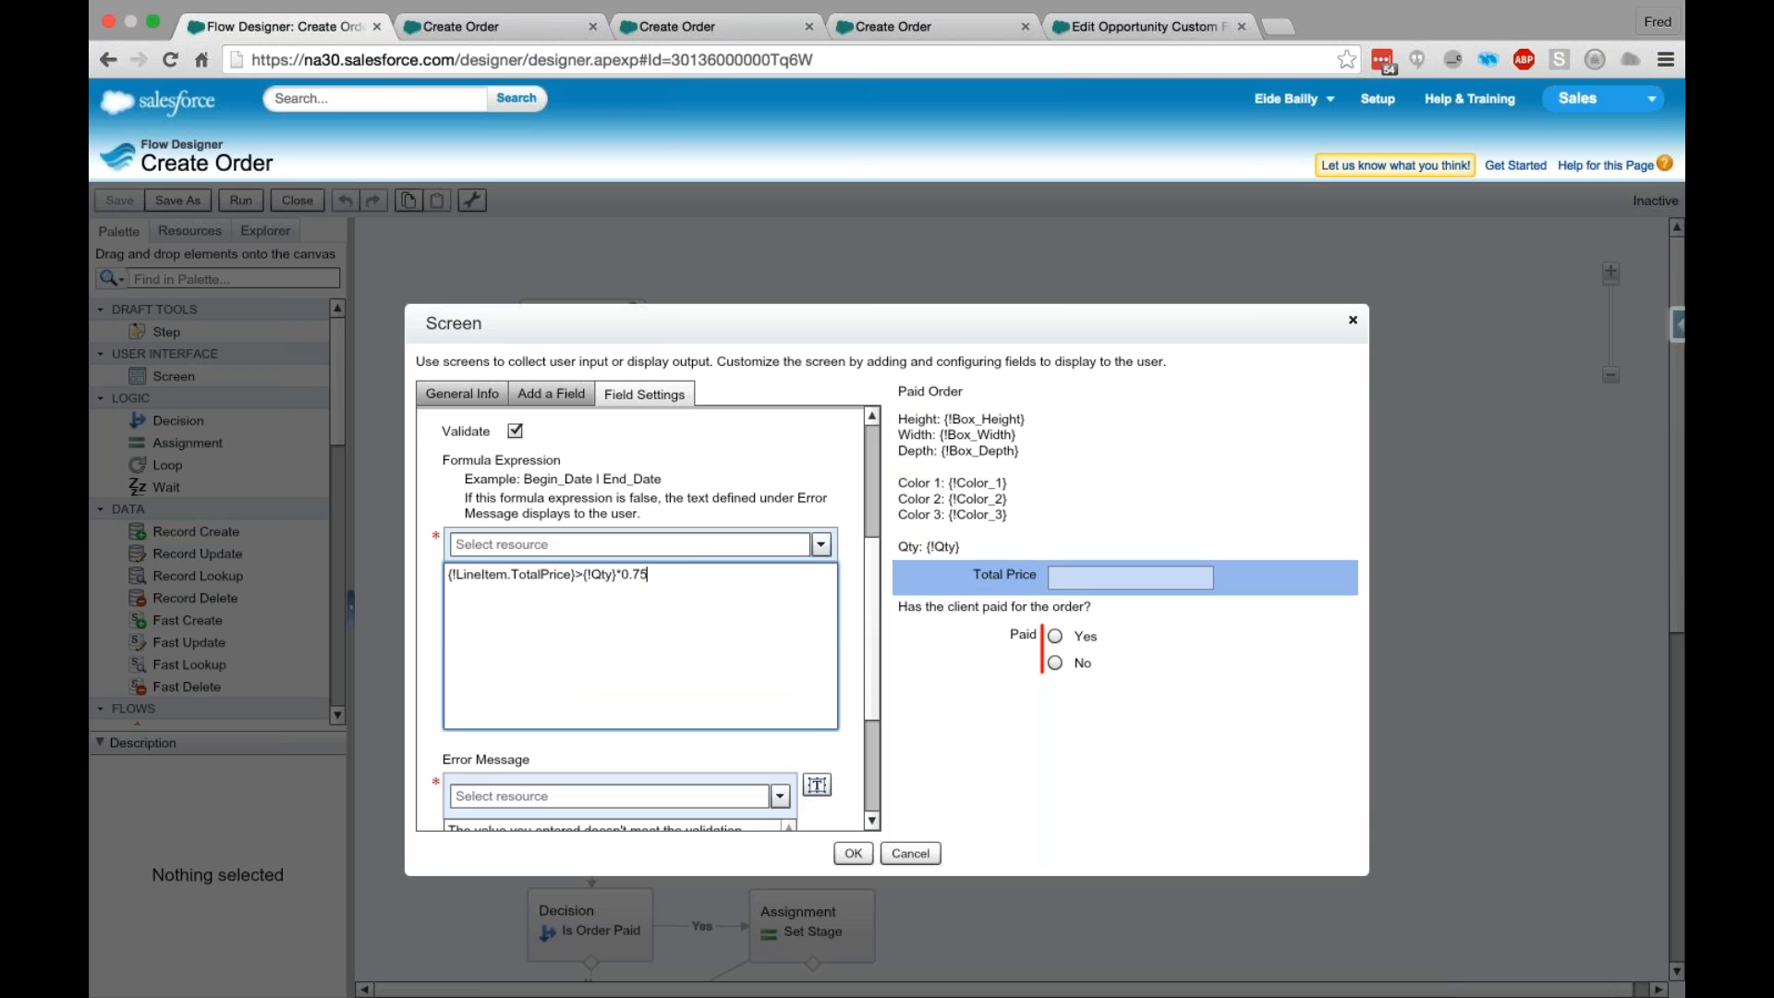
click(874, 624)
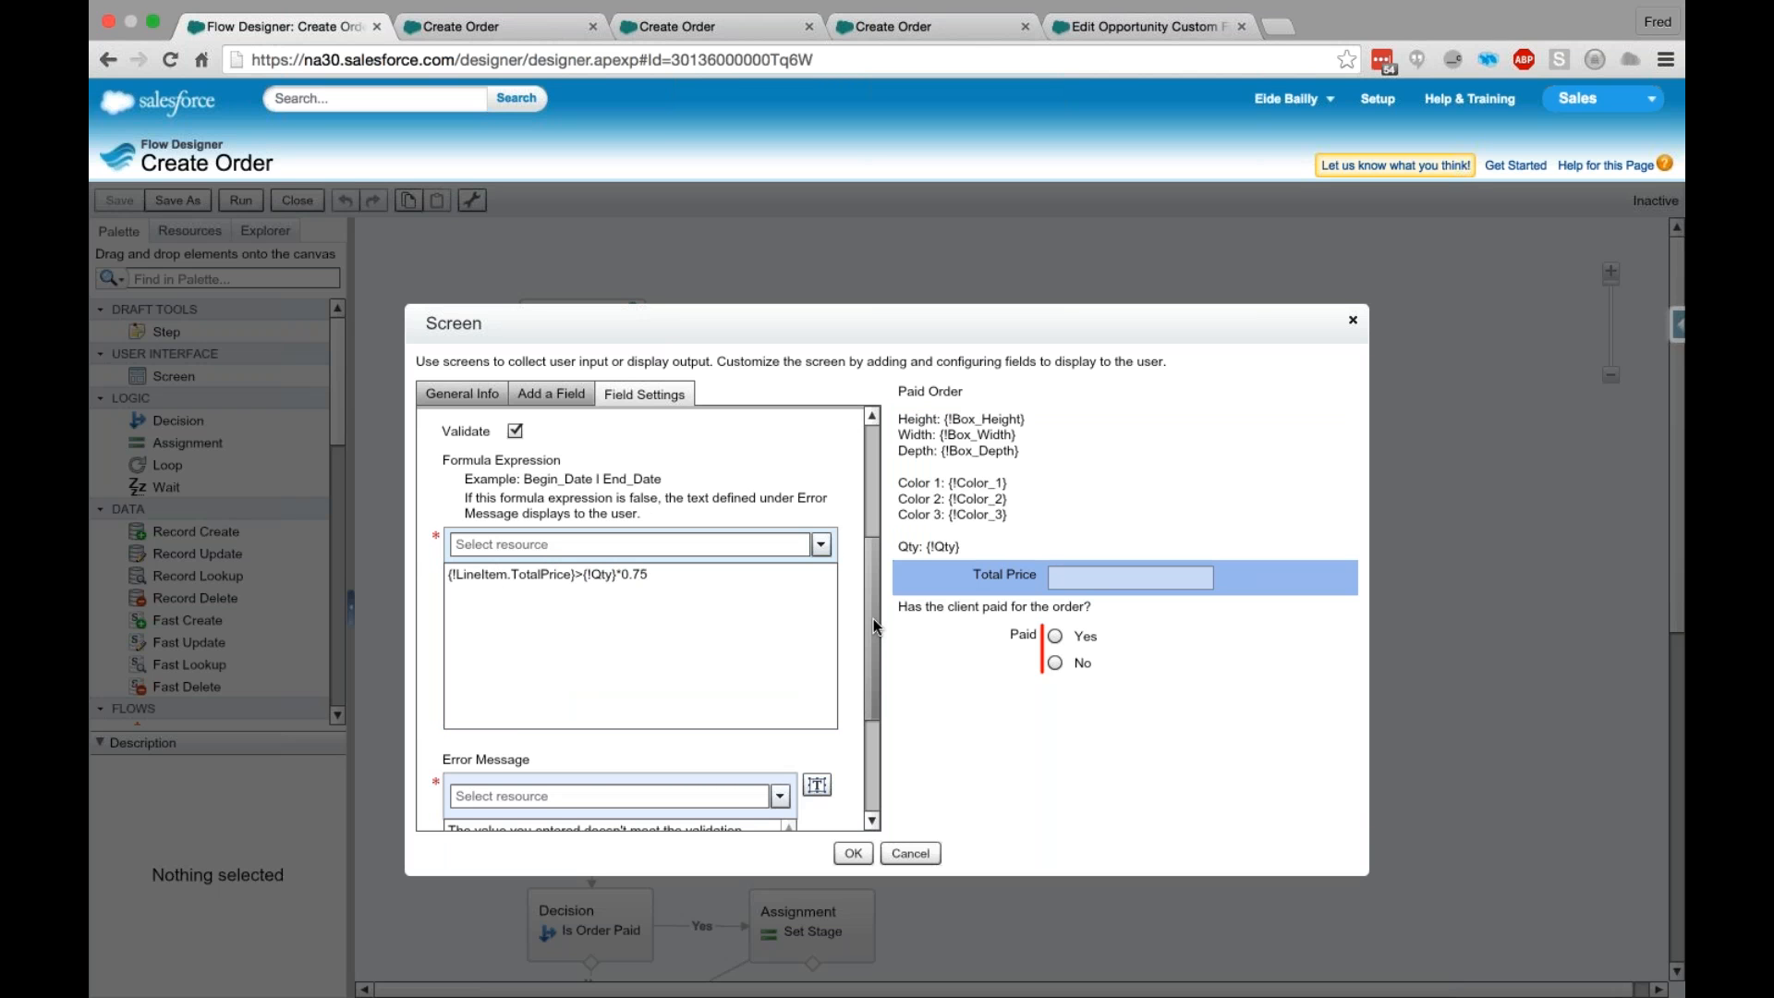
scroll(873, 618, down, 1)
drag(872, 619, 878, 665)
click(847, 855)
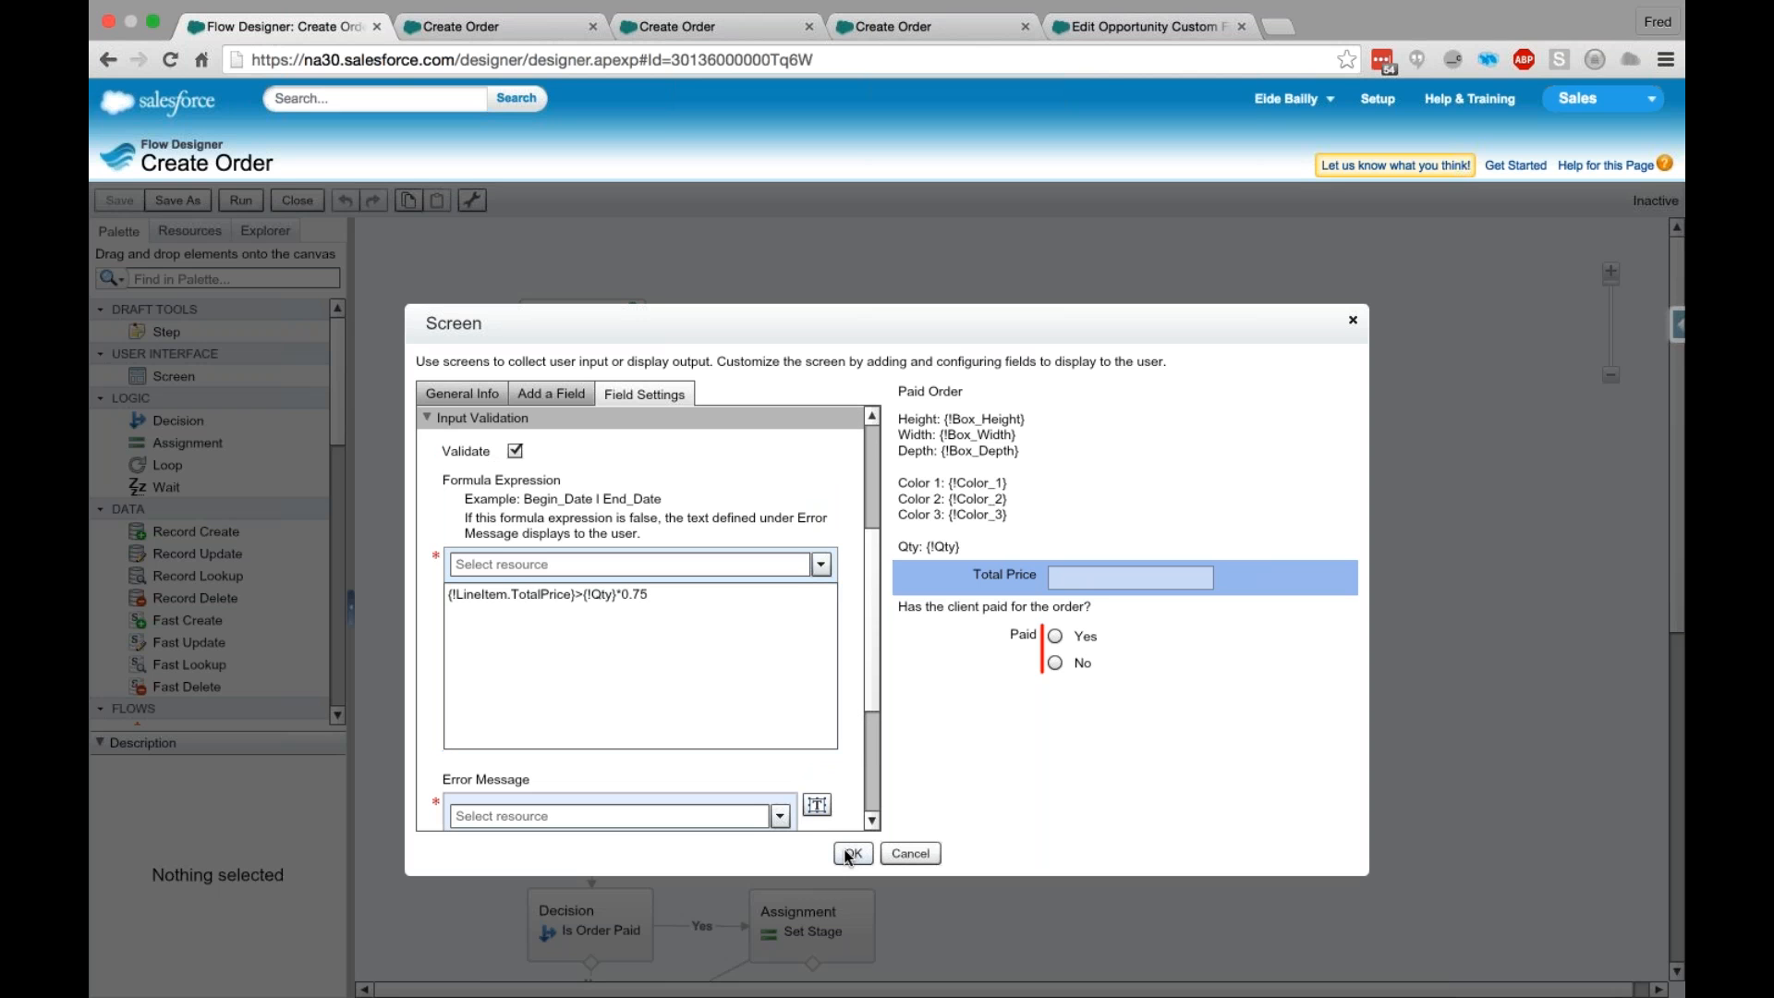
click(846, 854)
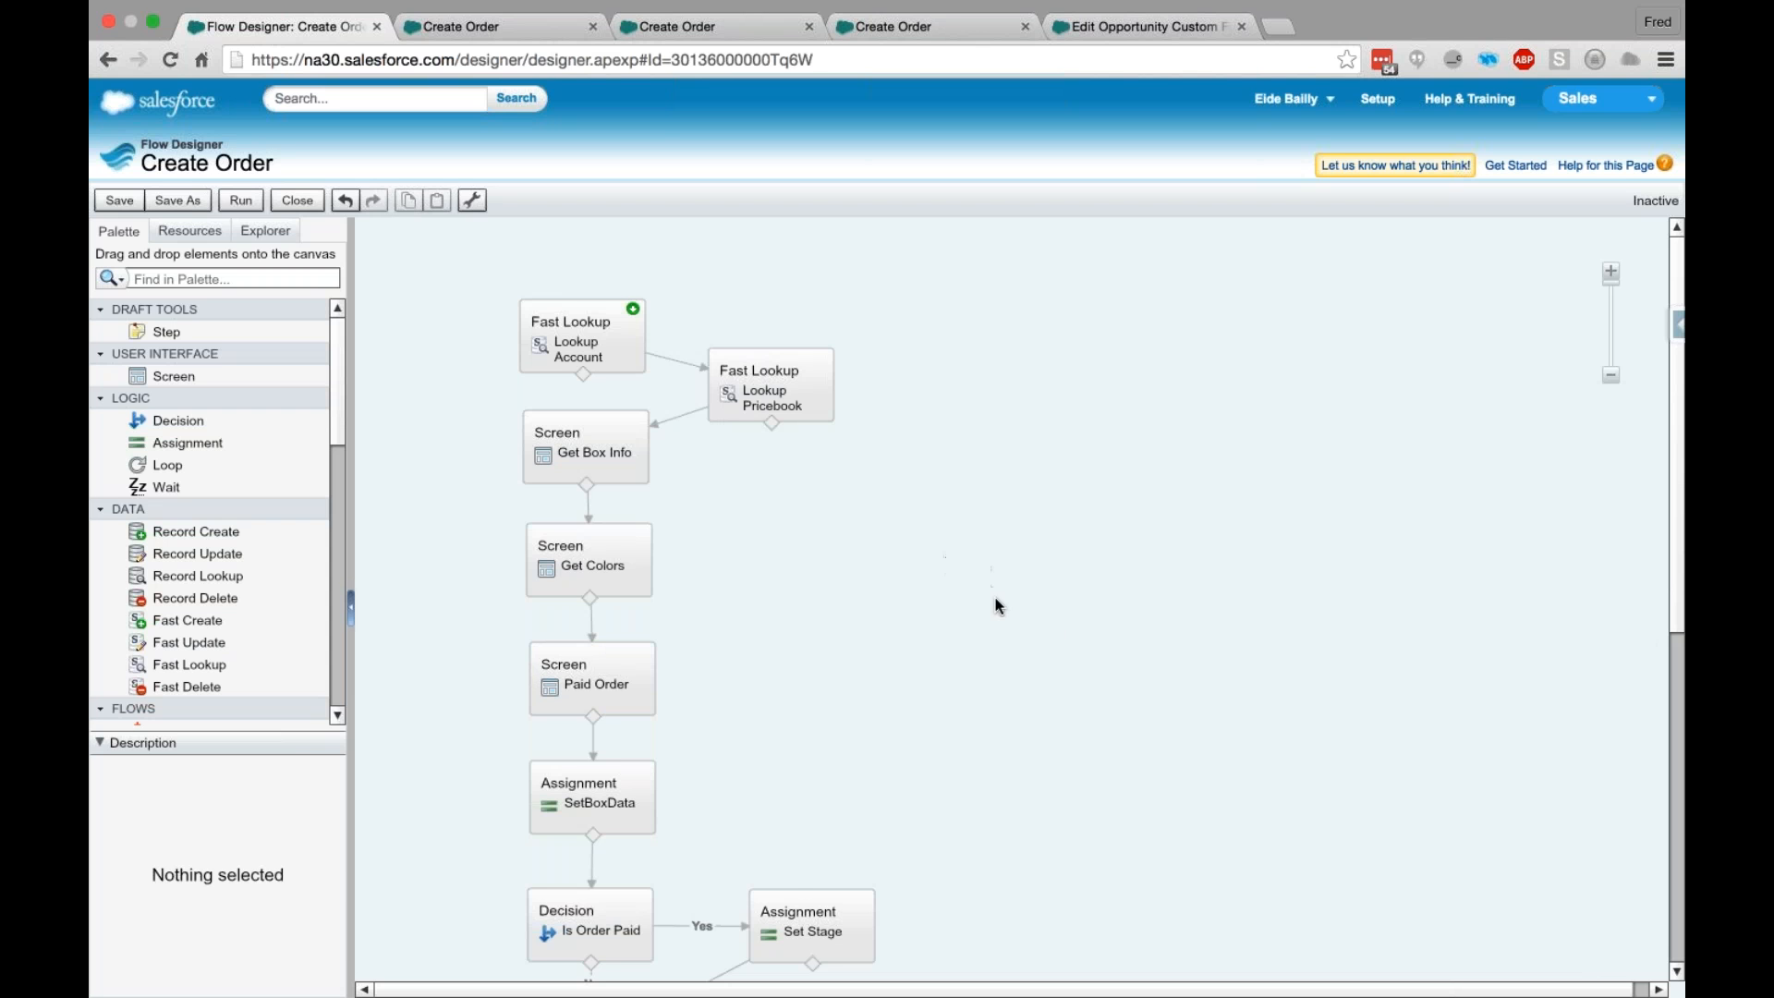
scroll(1046, 621, down, 1)
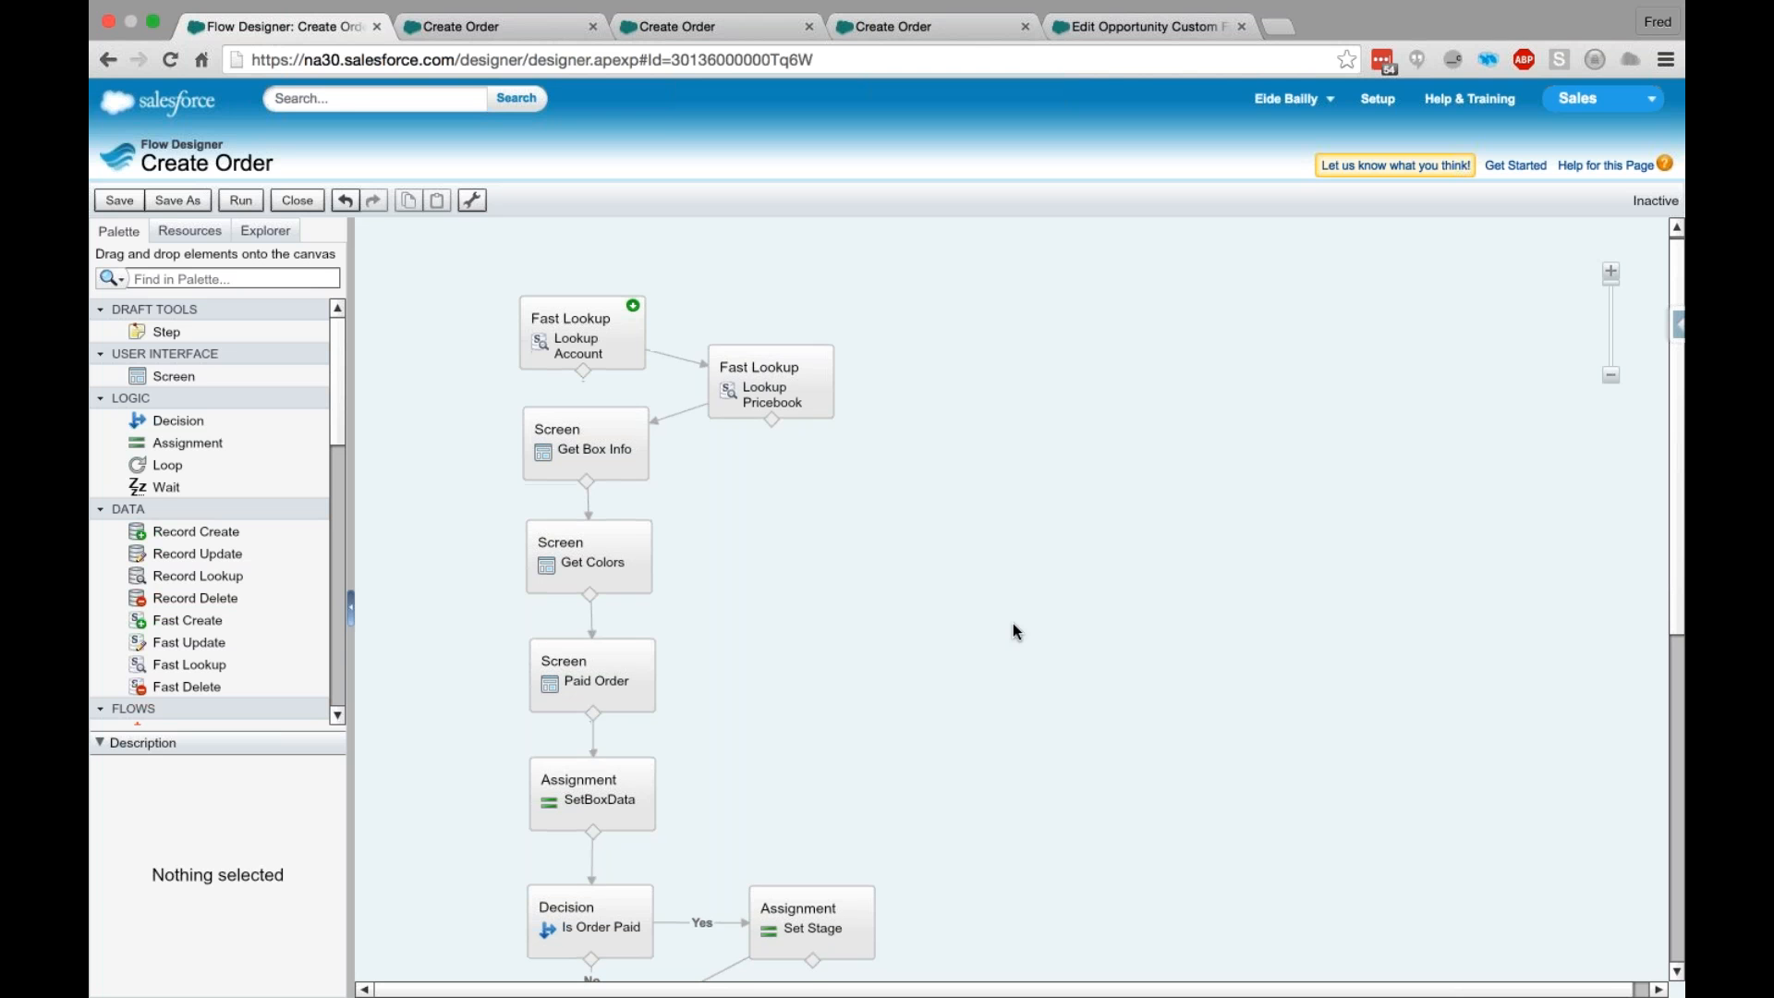
scroll(1012, 623, down, 2)
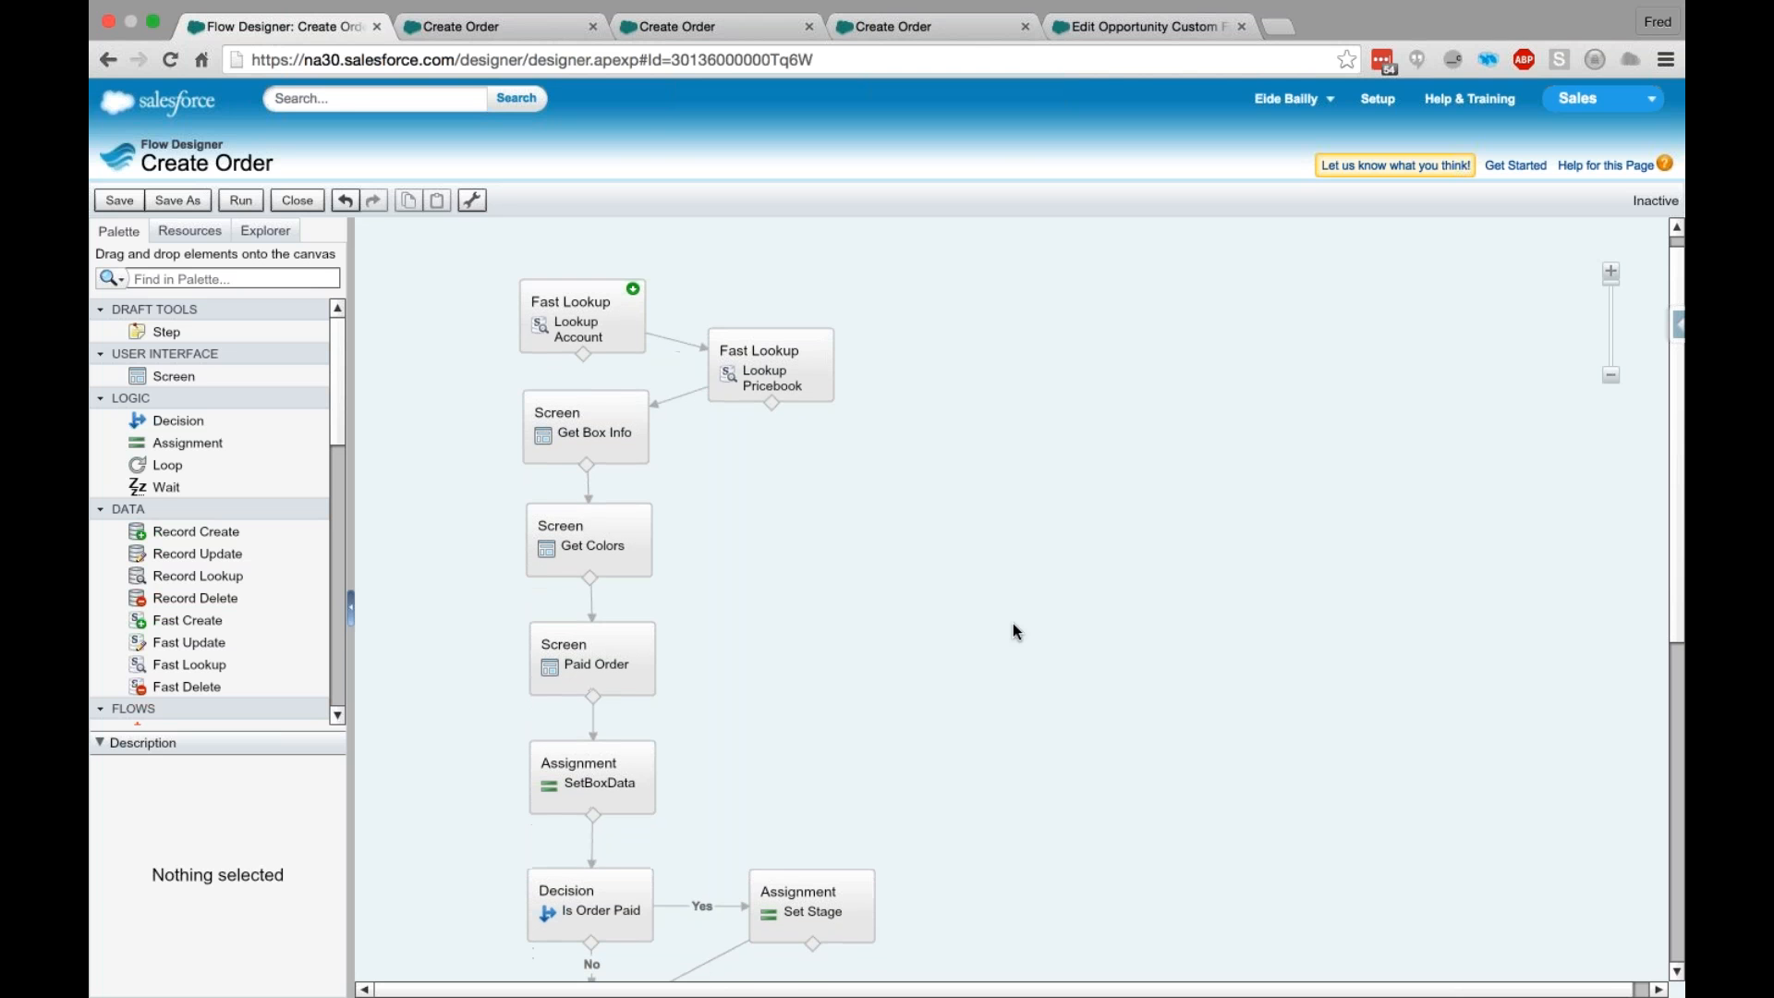
scroll(1013, 622, down, 4)
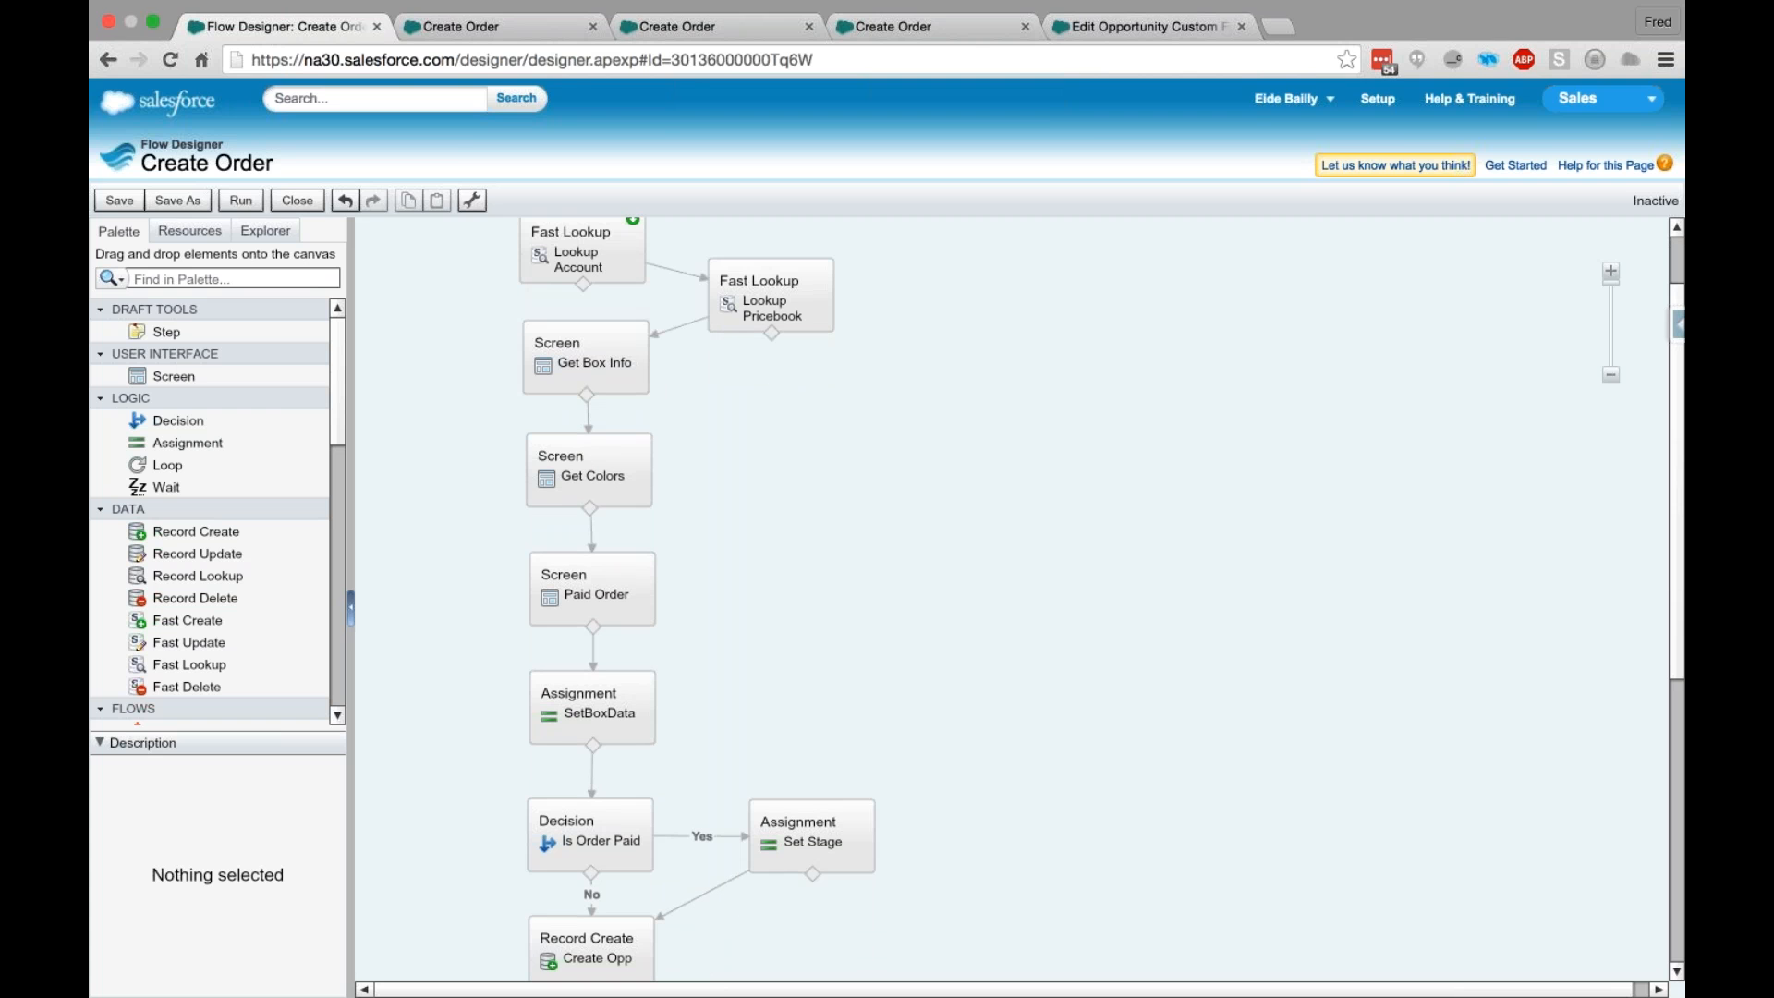